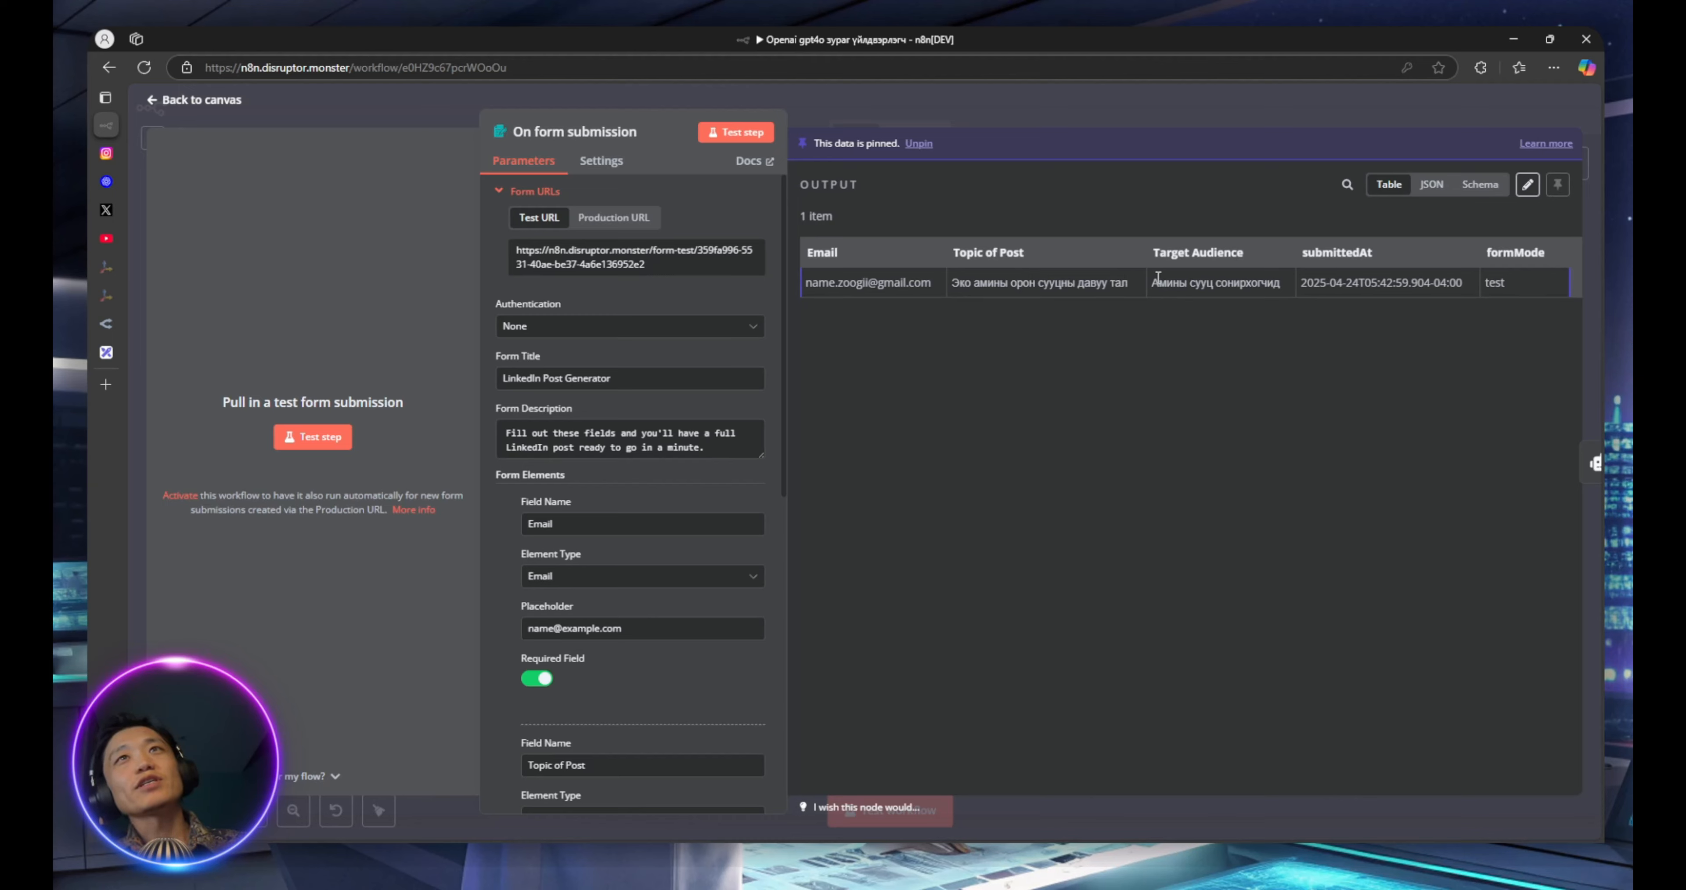
# Check the target audience in the form submission's pinned output and run the workflow from the form trigger
pyautogui.moveTo(1153, 282); pyautogui.dragTo(1267, 282)
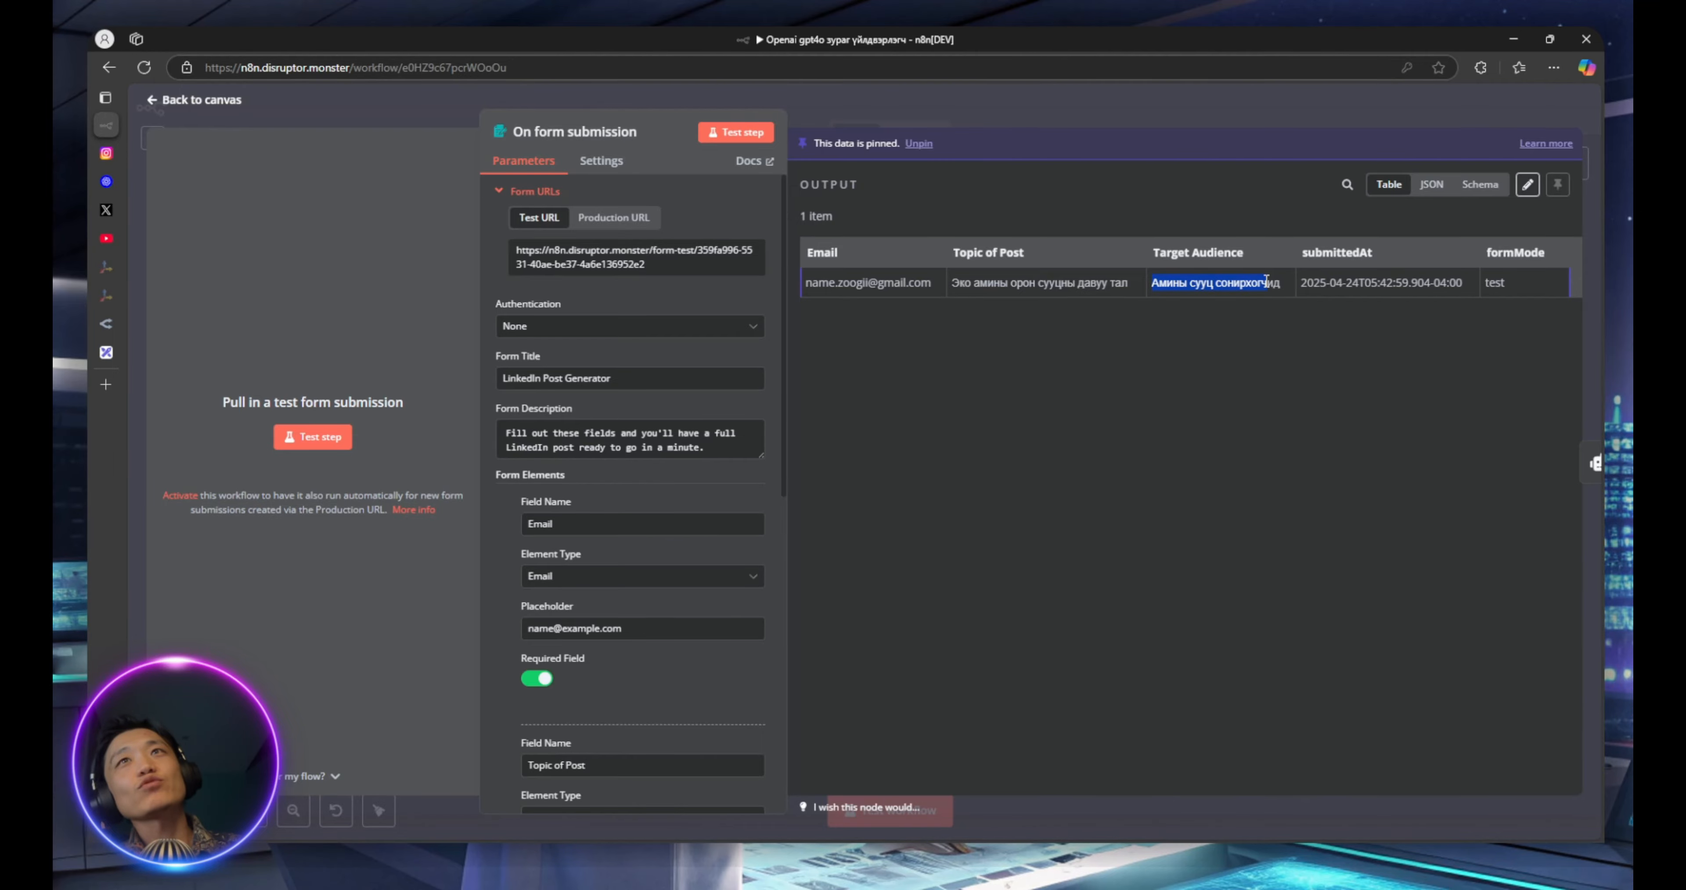
pyautogui.click(1266, 282)
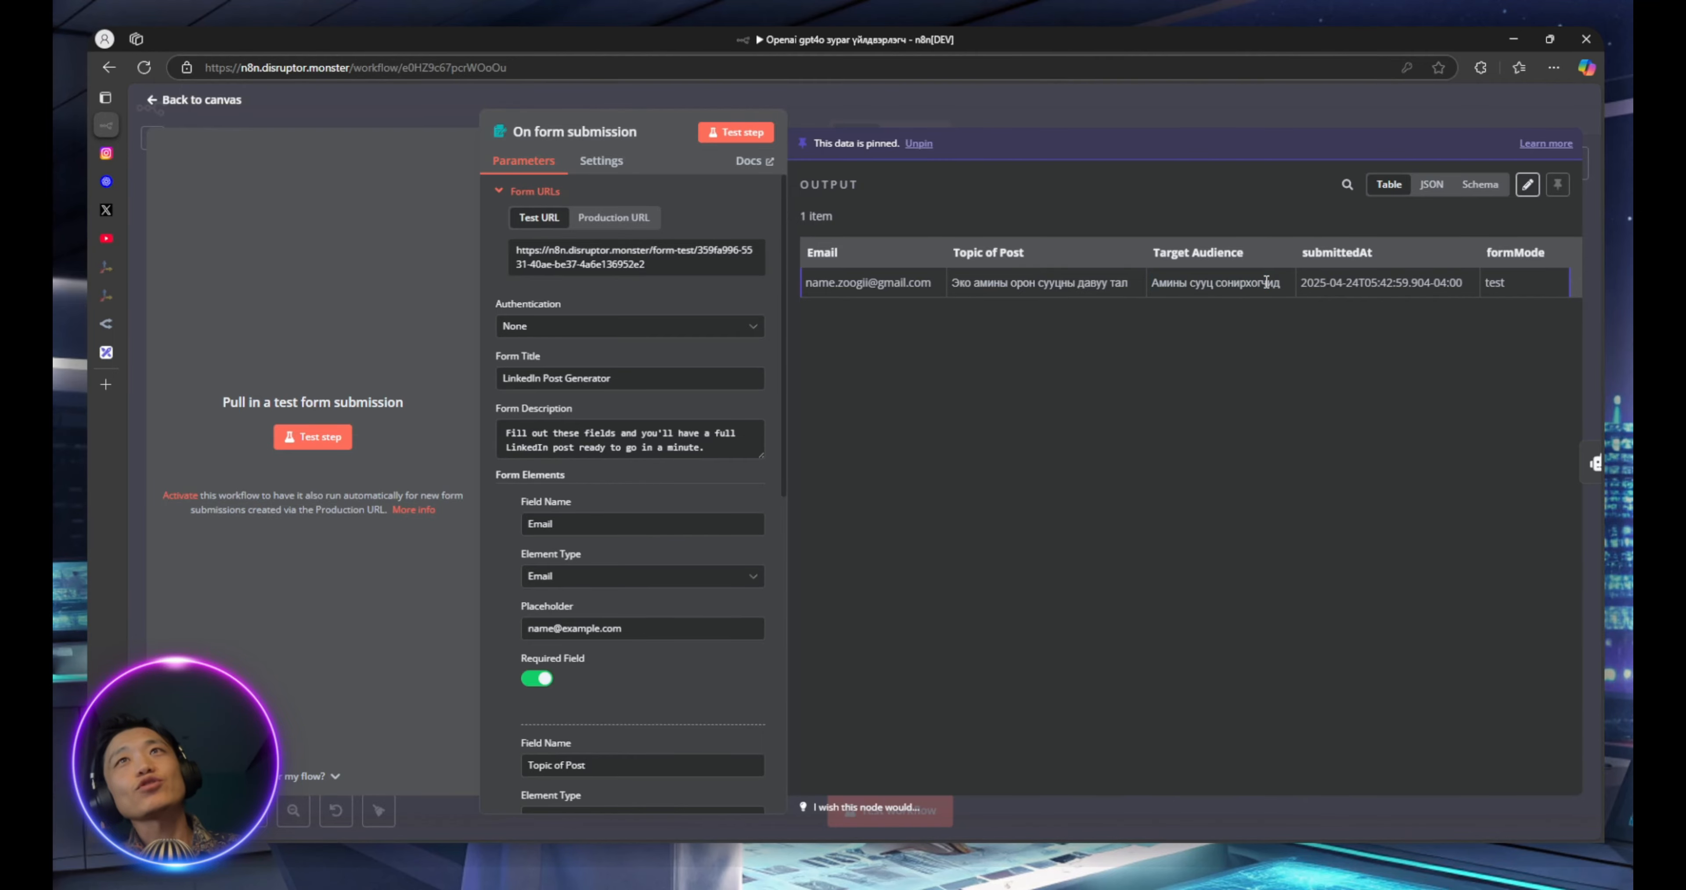
pyautogui.click(424, 108)
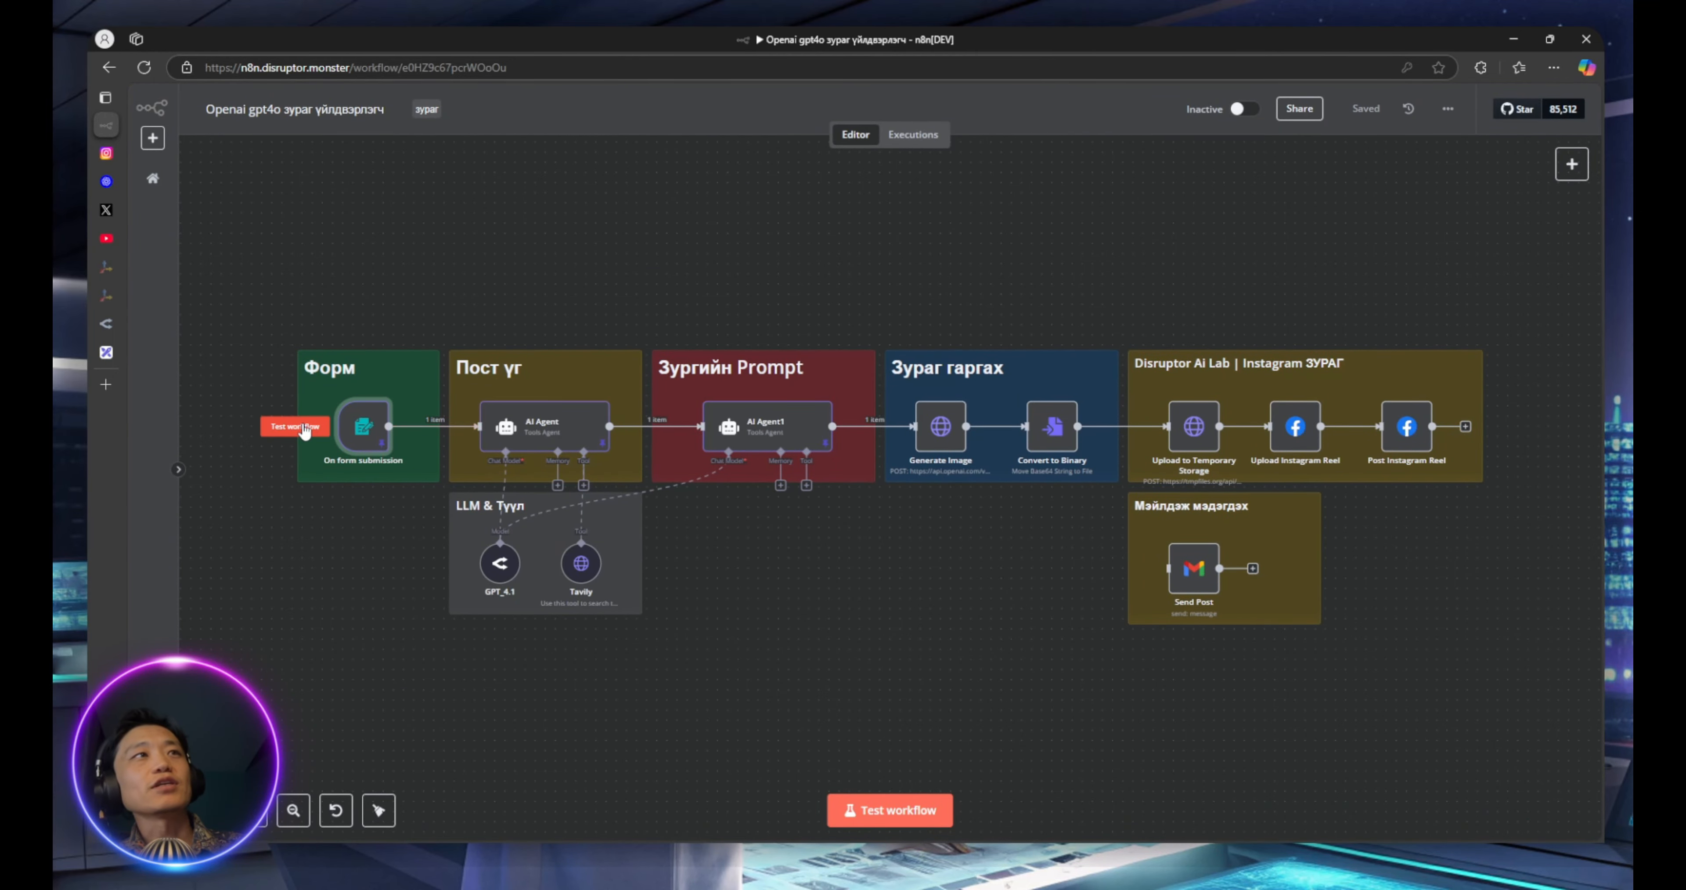
pyautogui.moveTo(268, 298); pyautogui.dragTo(439, 541)
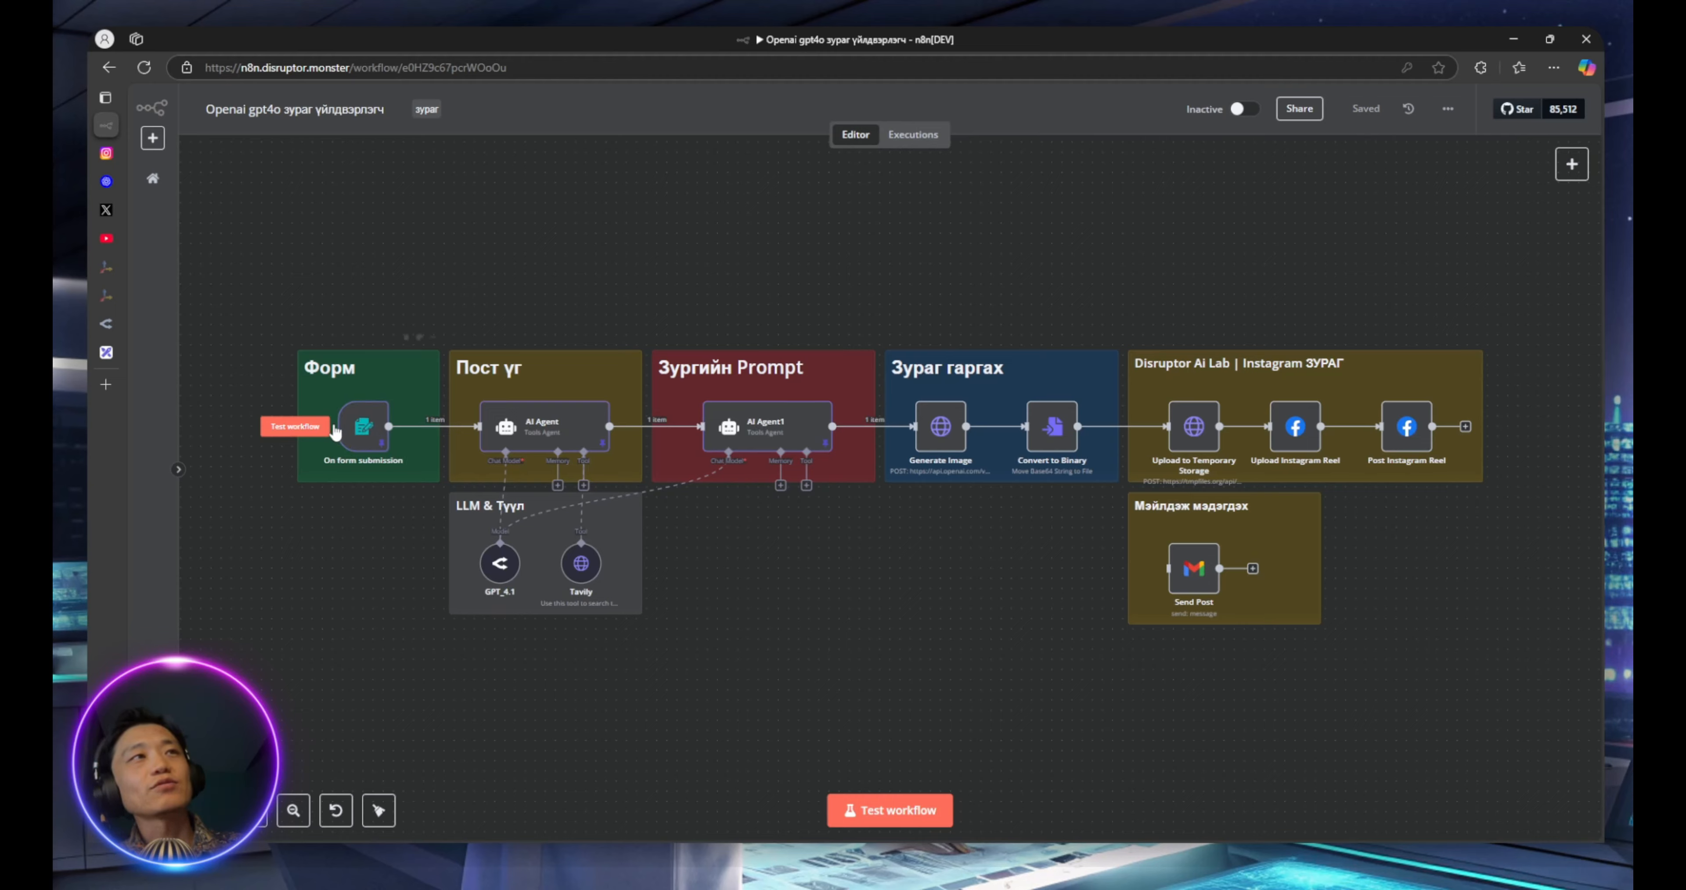
pyautogui.click(325, 427)
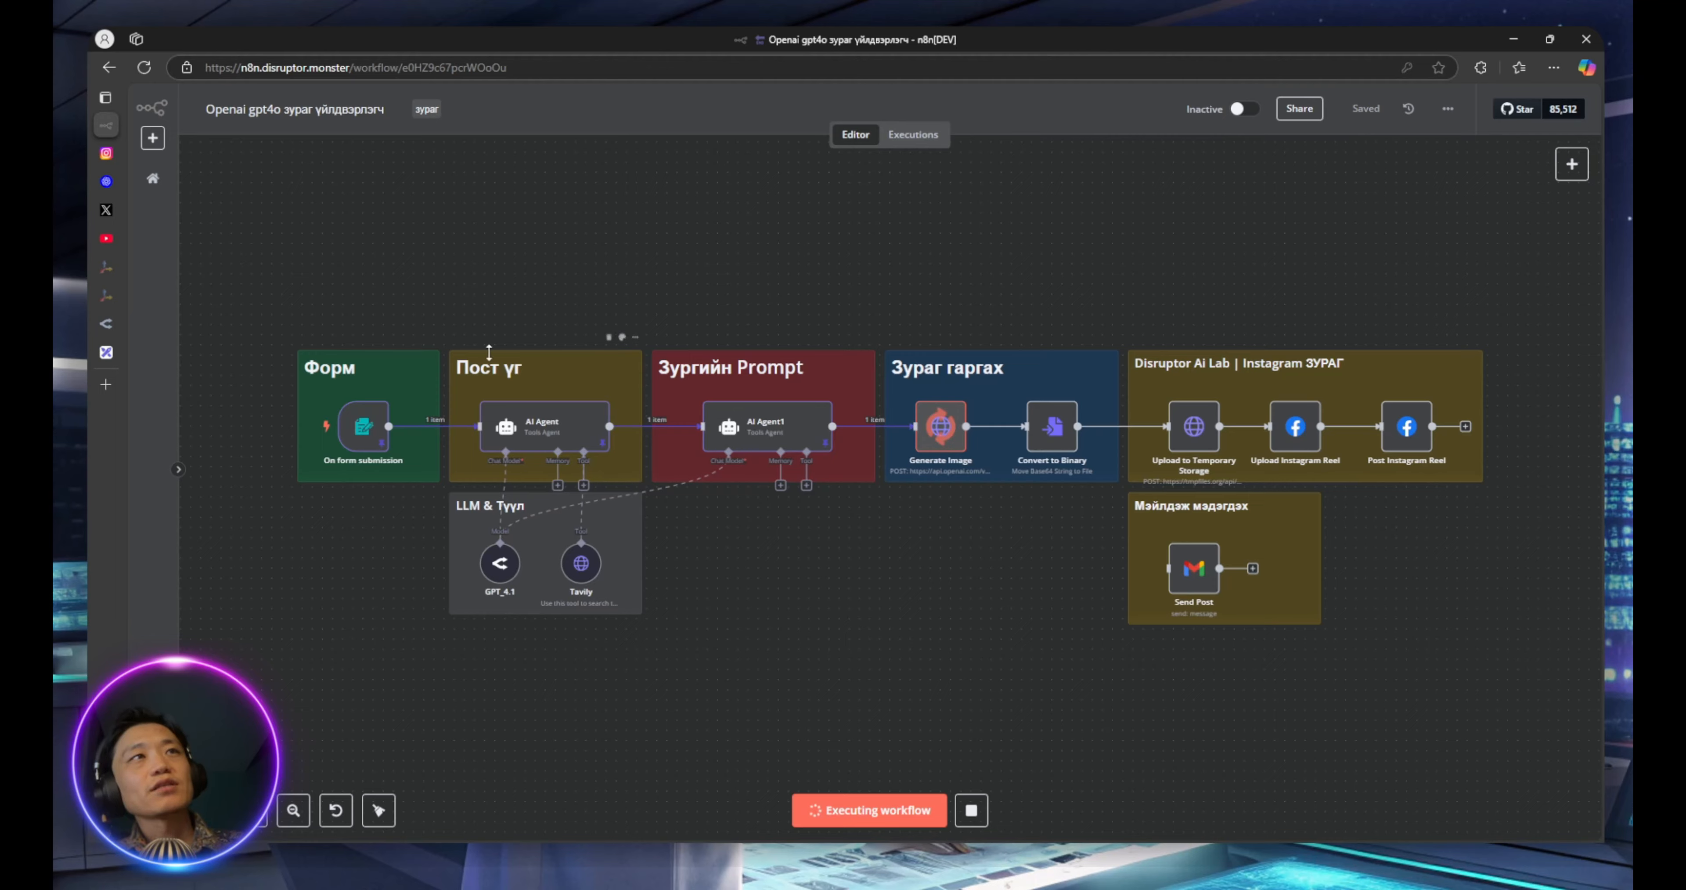
# Open the AI Agent node and read through the post text in its output, including the source link and closing question
pyautogui.doubleClick(563, 428)
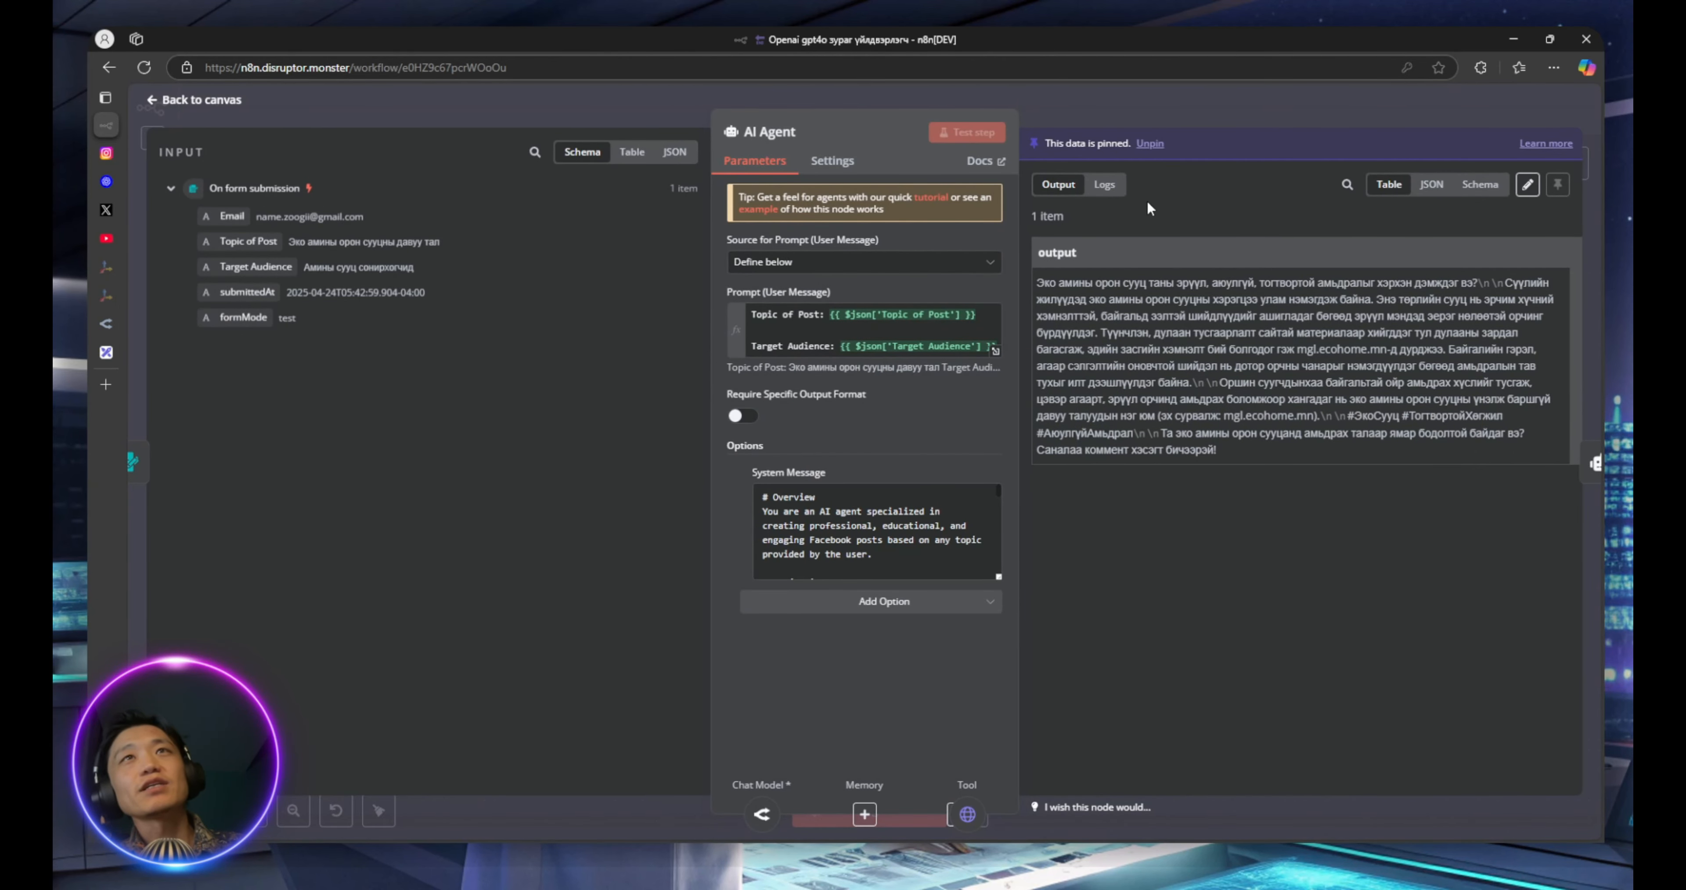
pyautogui.moveTo(1041, 286); pyautogui.dragTo(1474, 286)
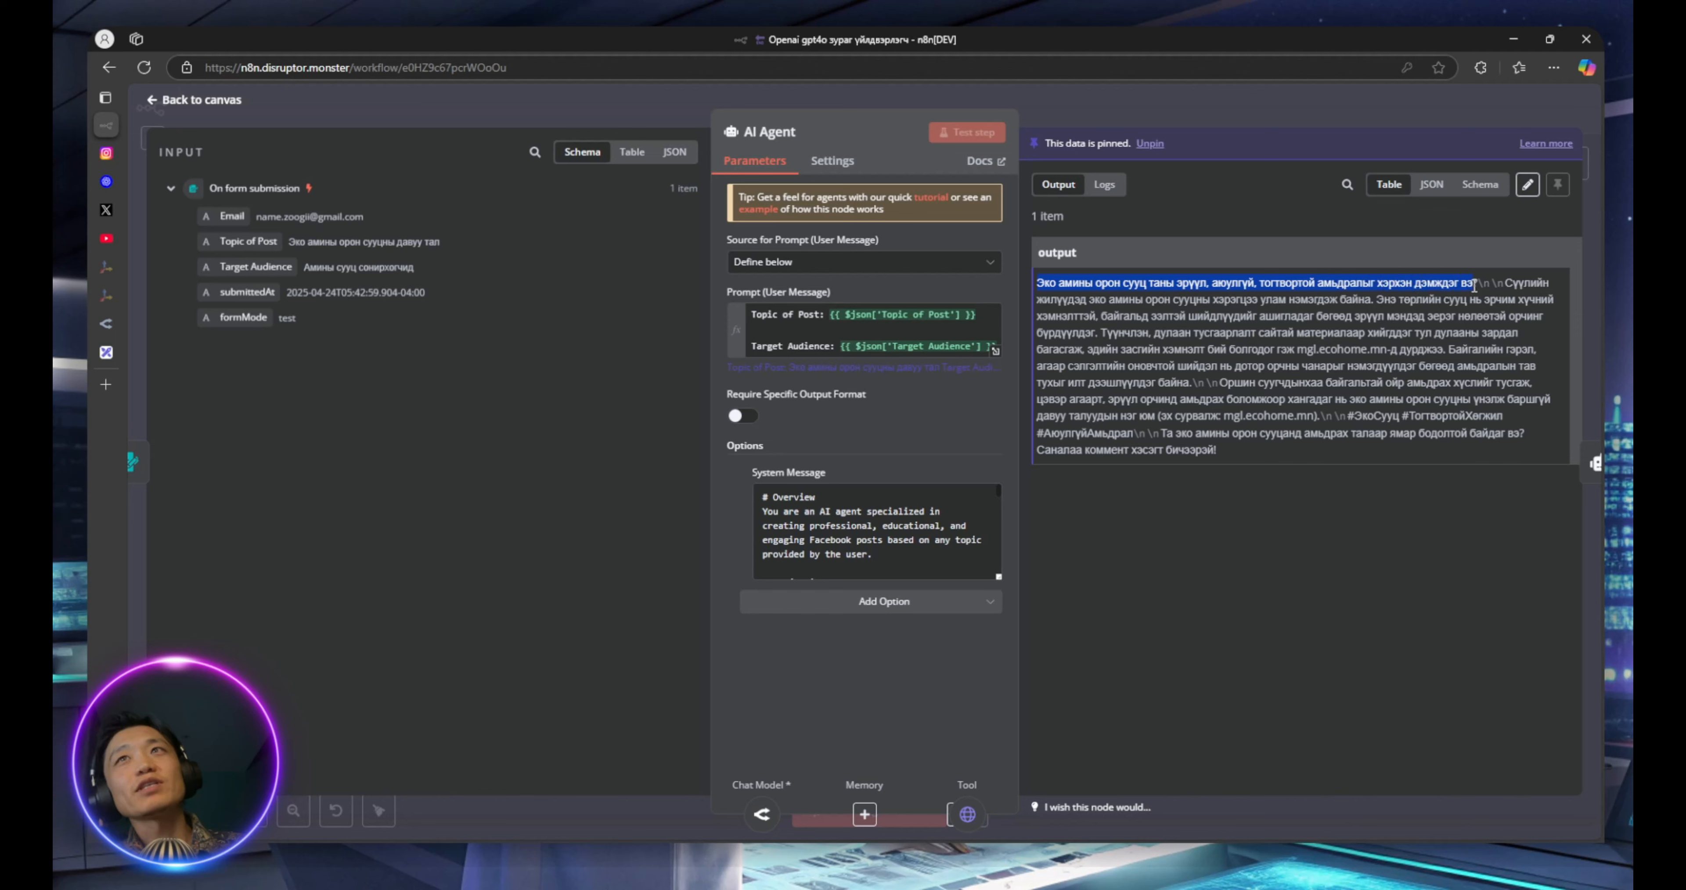
pyautogui.click(1110, 303)
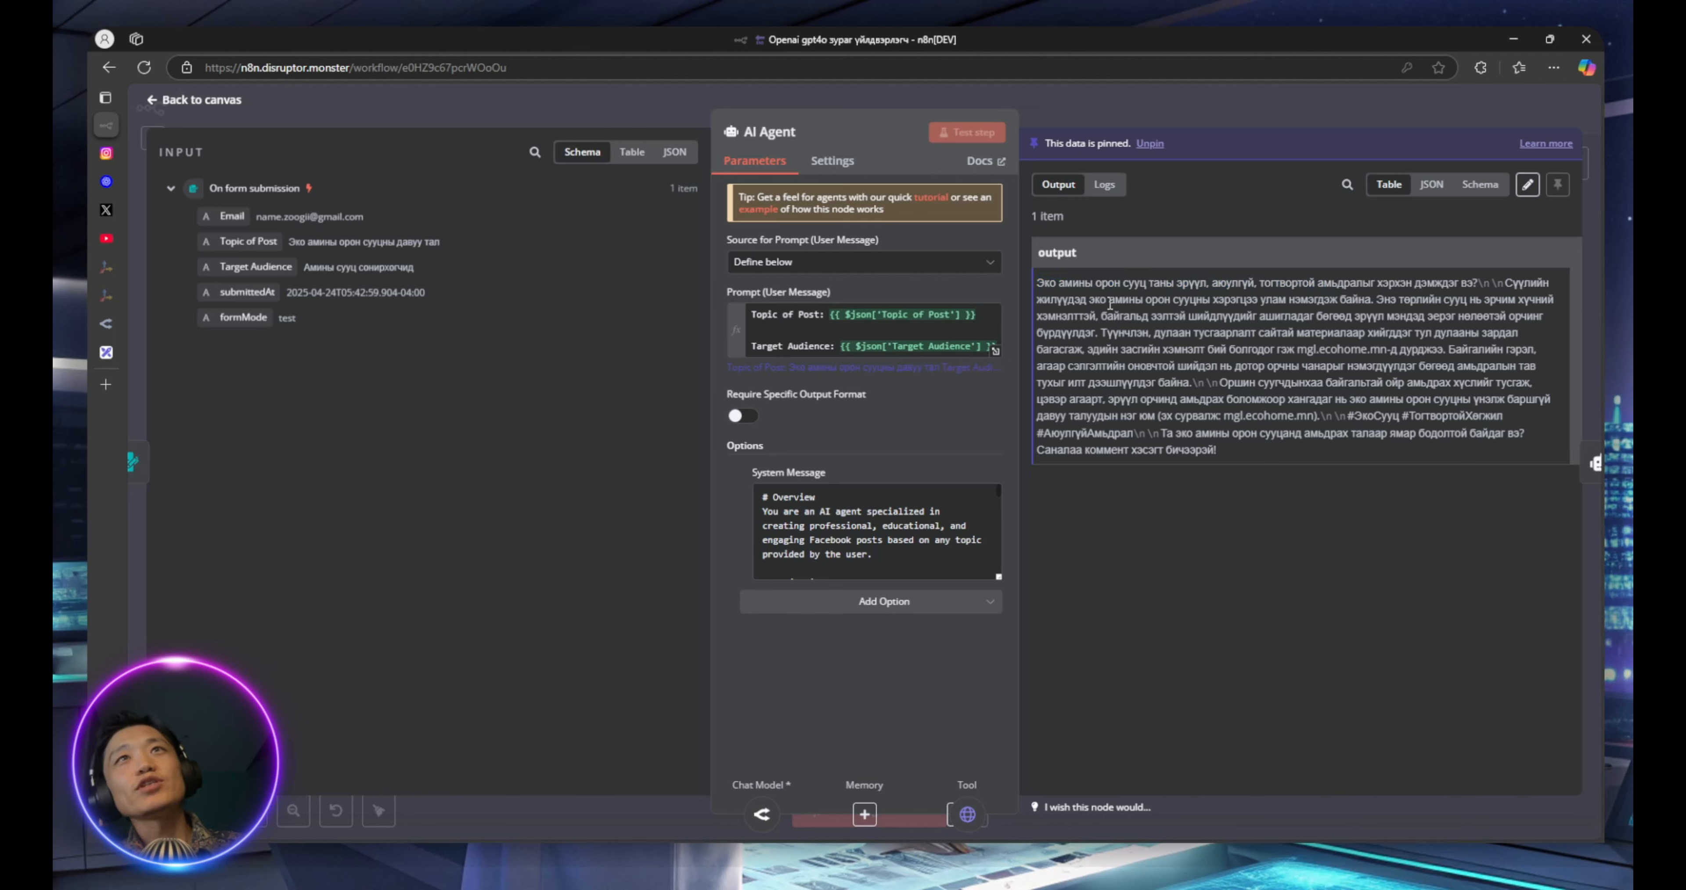
pyautogui.moveTo(1083, 300); pyautogui.dragTo(1447, 350)
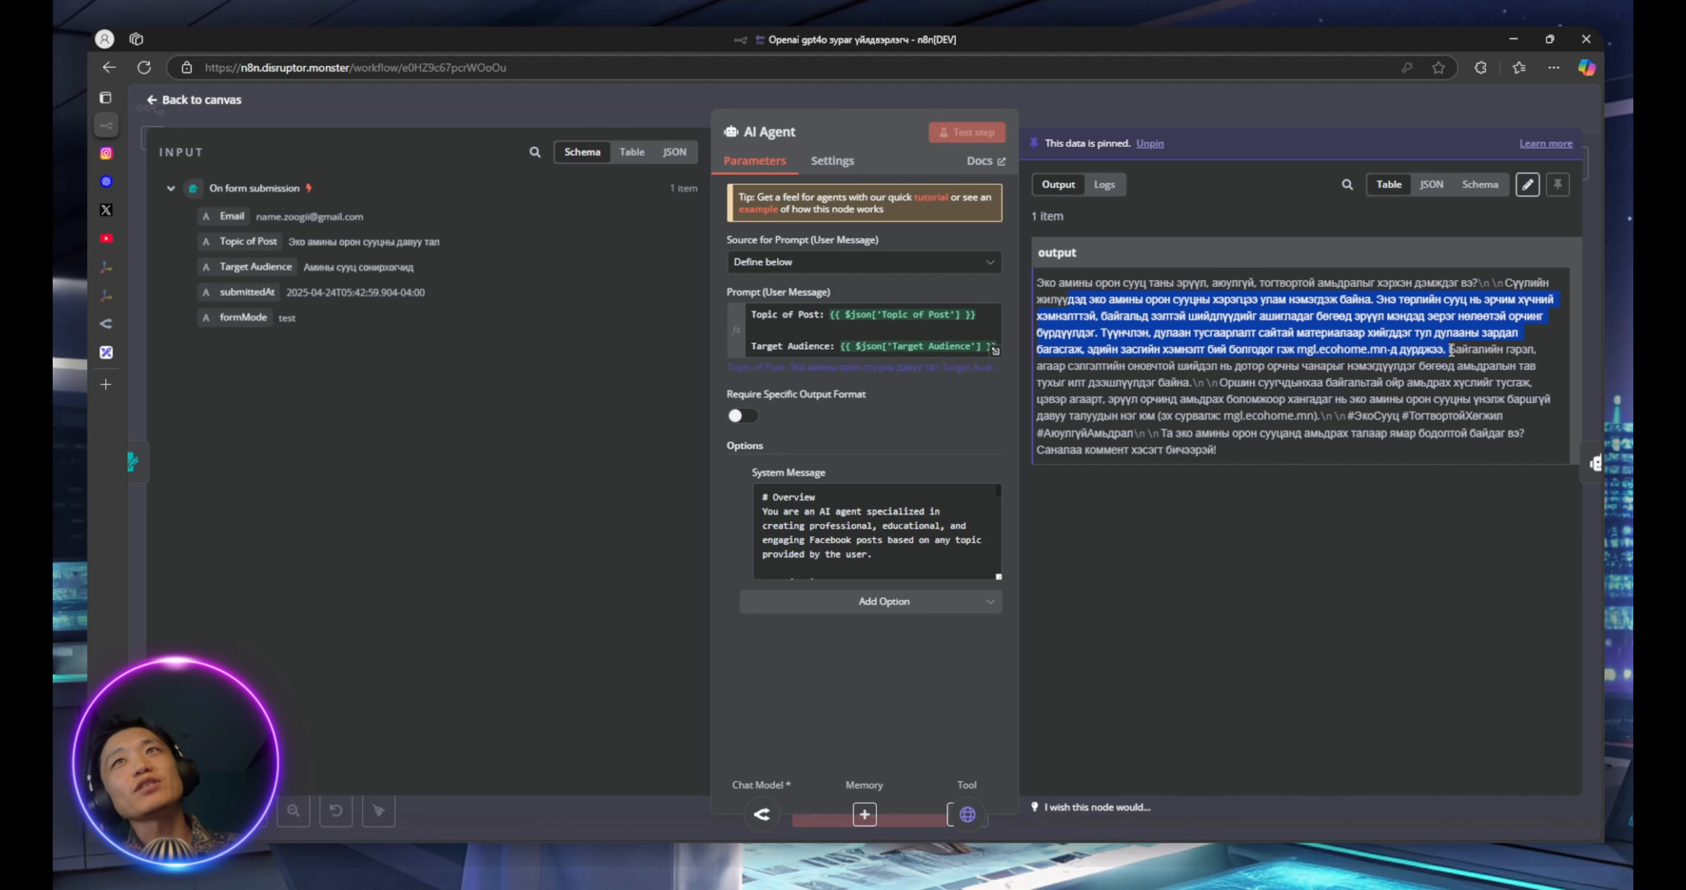
pyautogui.click(1450, 354)
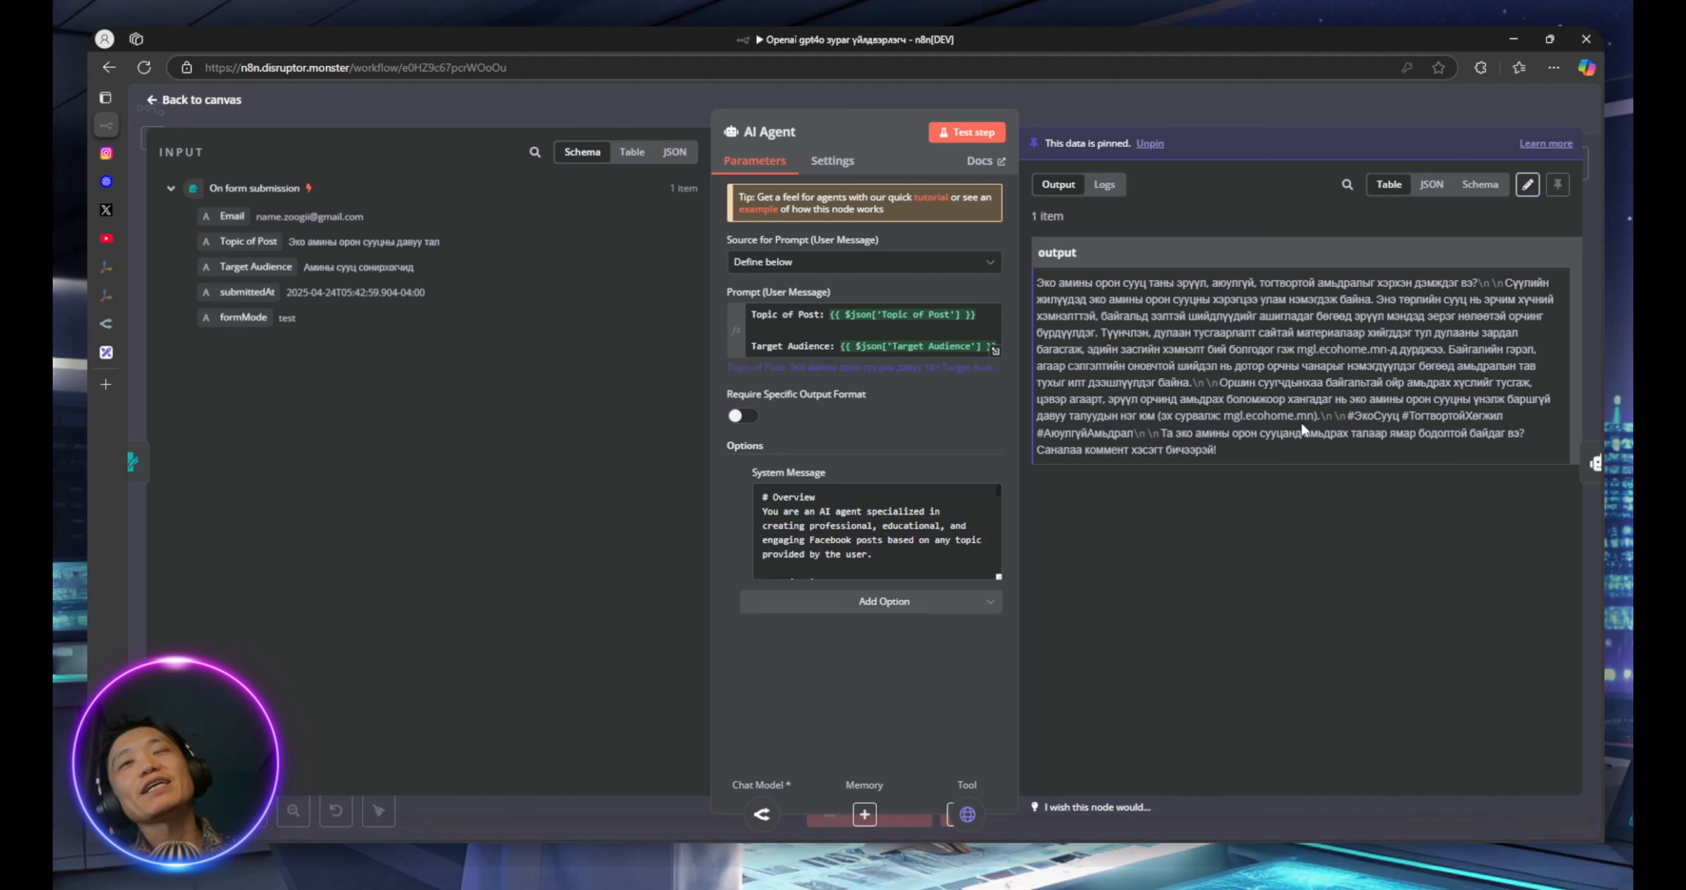
pyautogui.moveTo(1224, 416); pyautogui.dragTo(1219, 456)
pyautogui.click(1318, 417)
pyautogui.click(1180, 436)
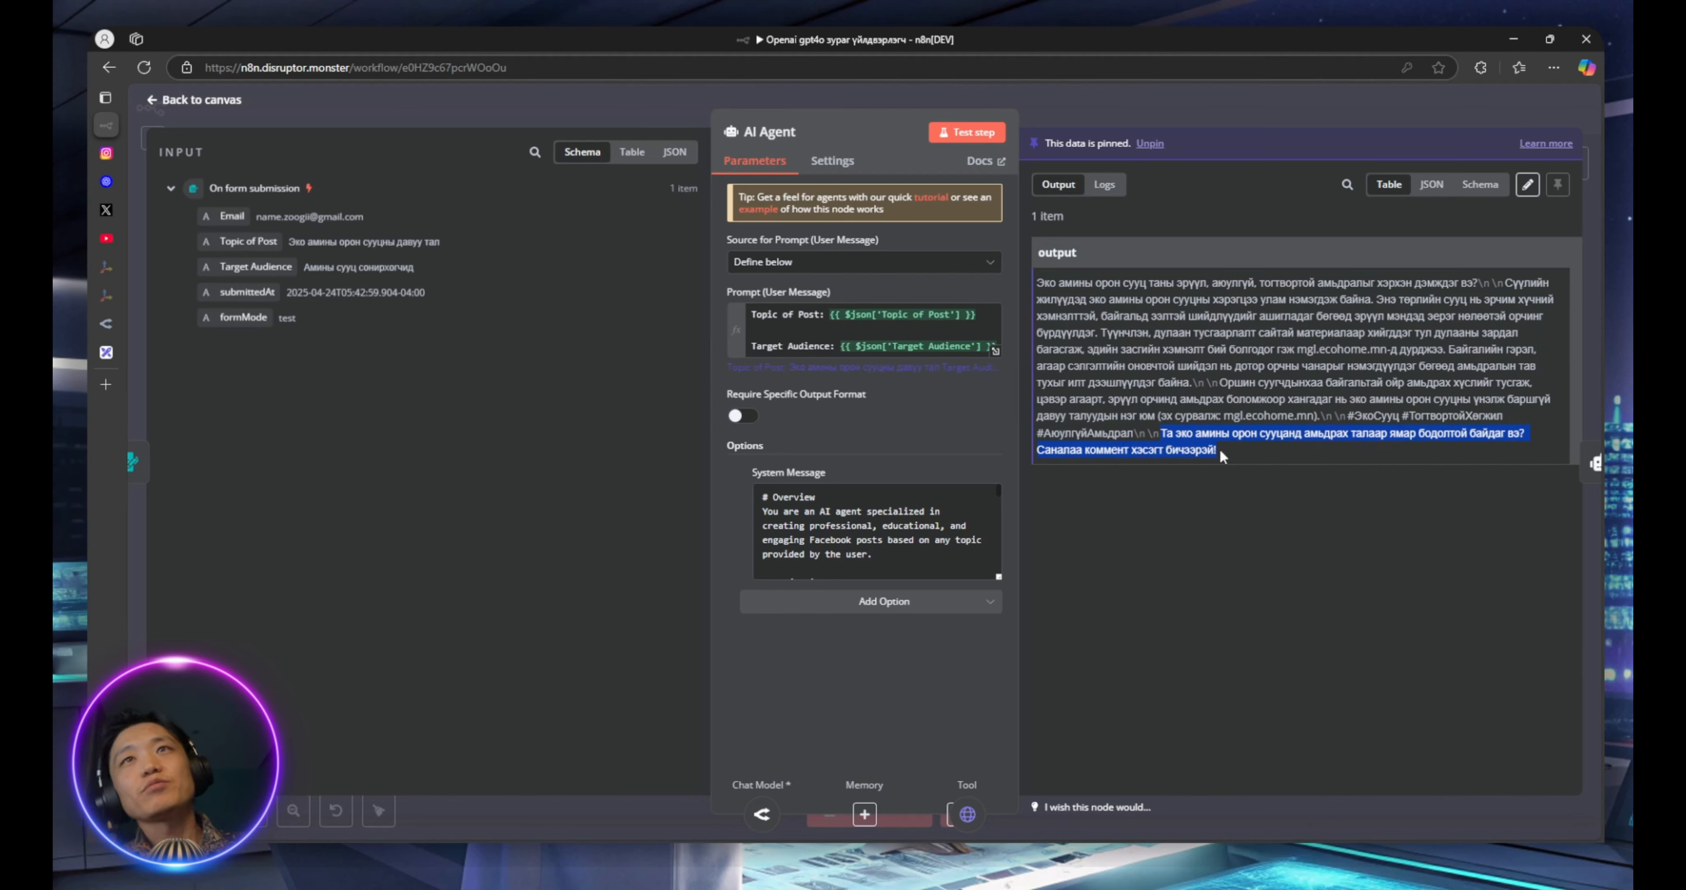
pyautogui.click(628, 119)
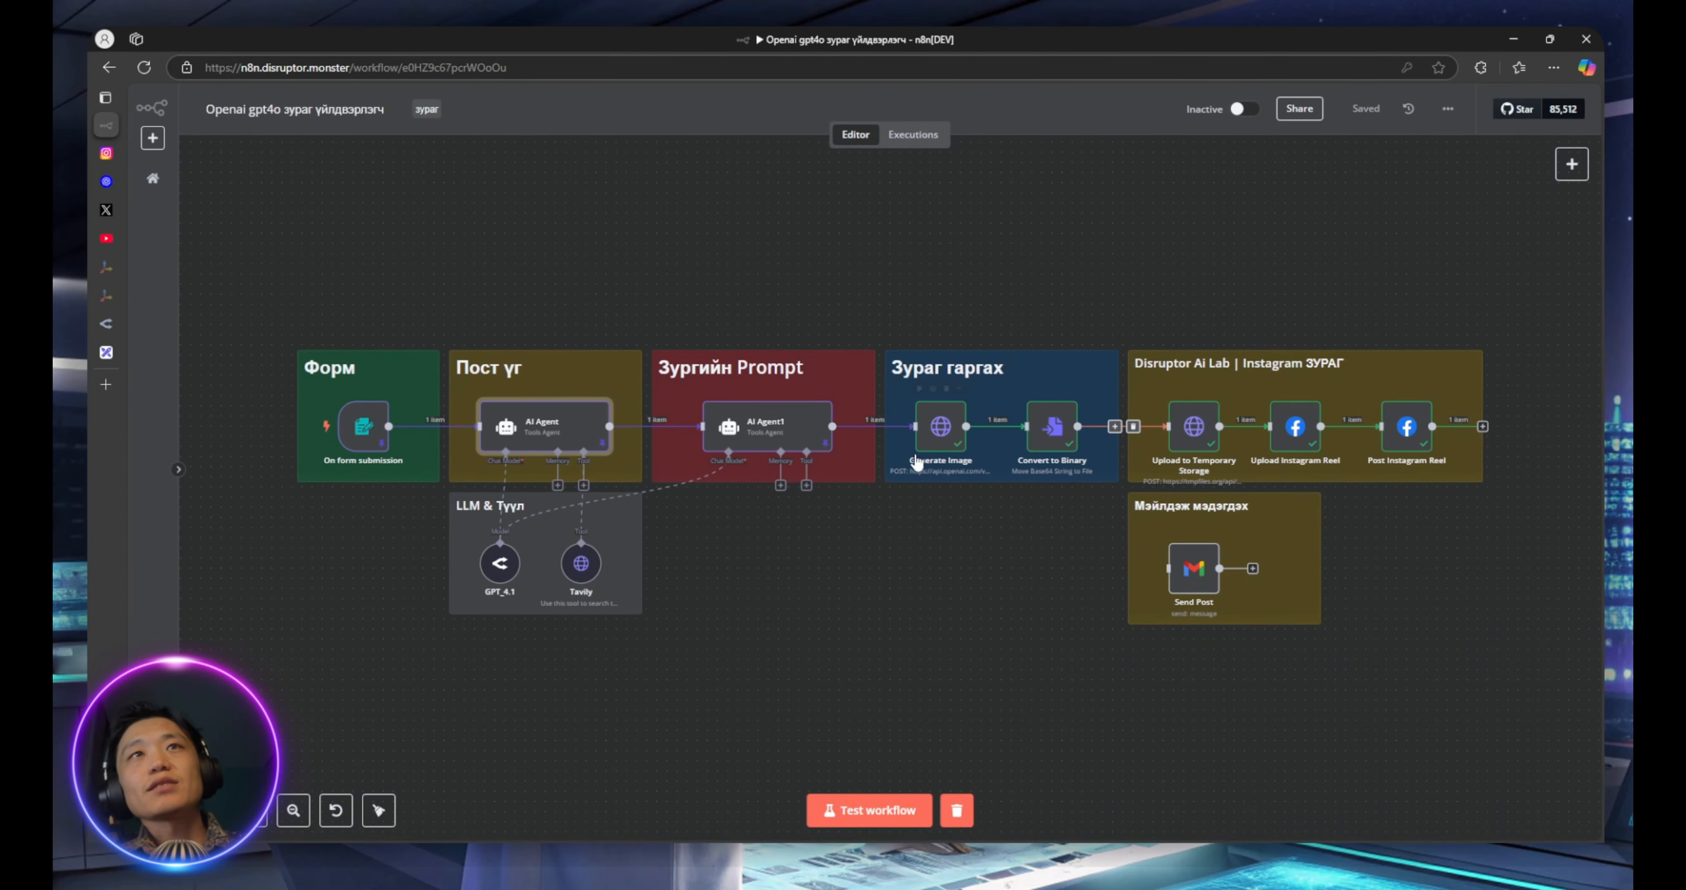
# Open the AI Agent1 node and read the image prompt in its output
pyautogui.doubleClick(764, 426)
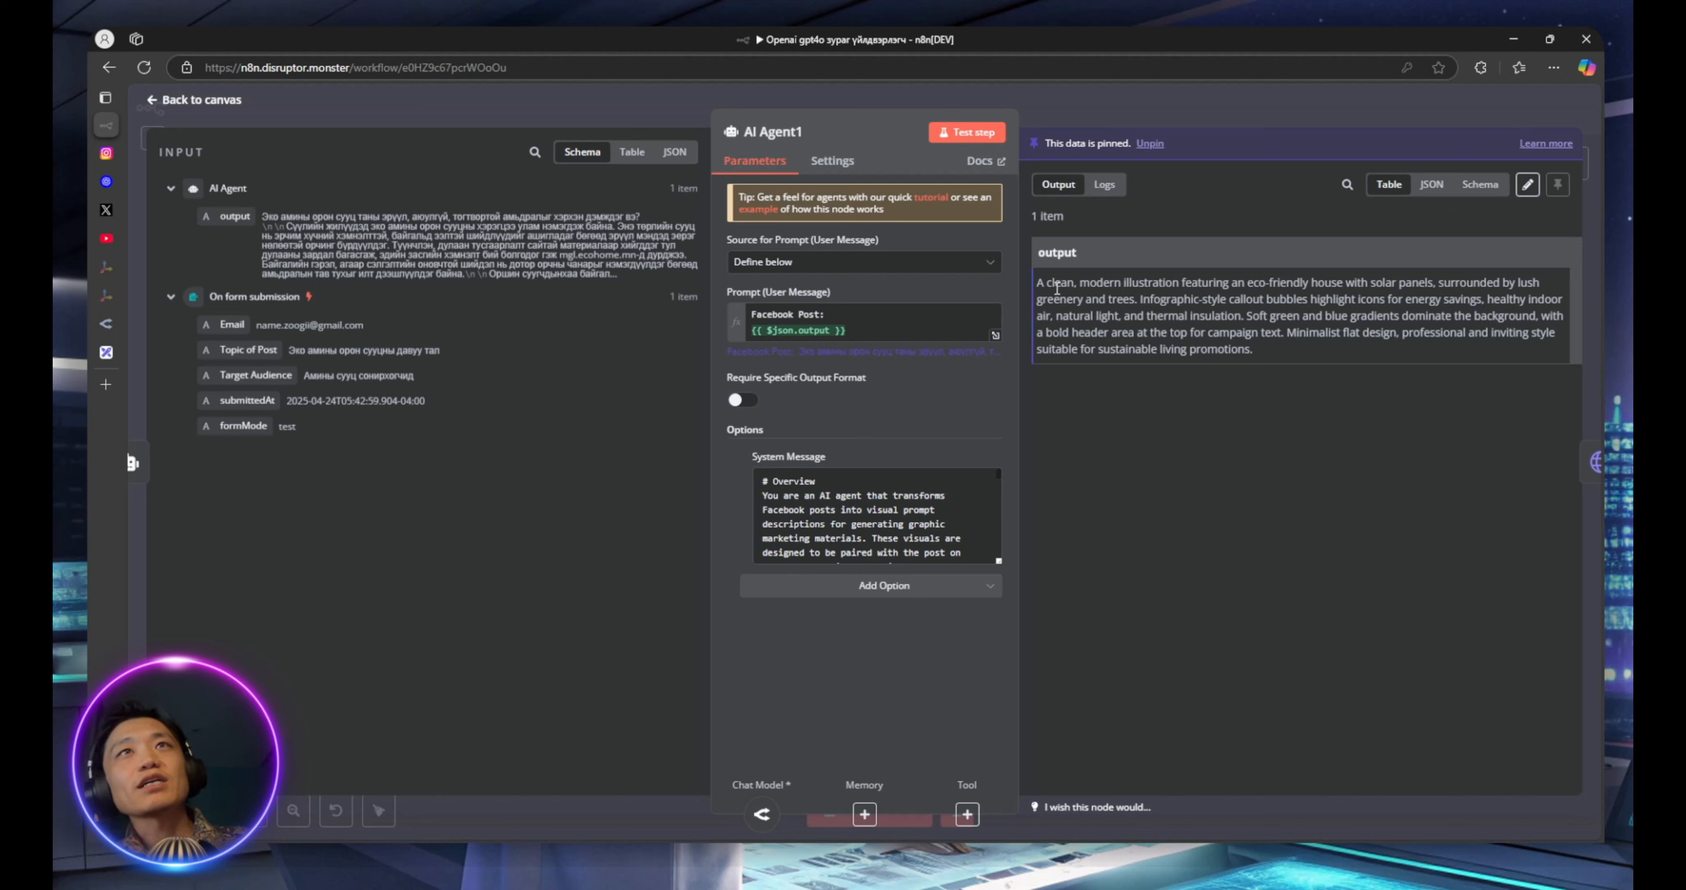
pyautogui.moveTo(1039, 286); pyautogui.dragTo(1261, 352)
pyautogui.click(1261, 352)
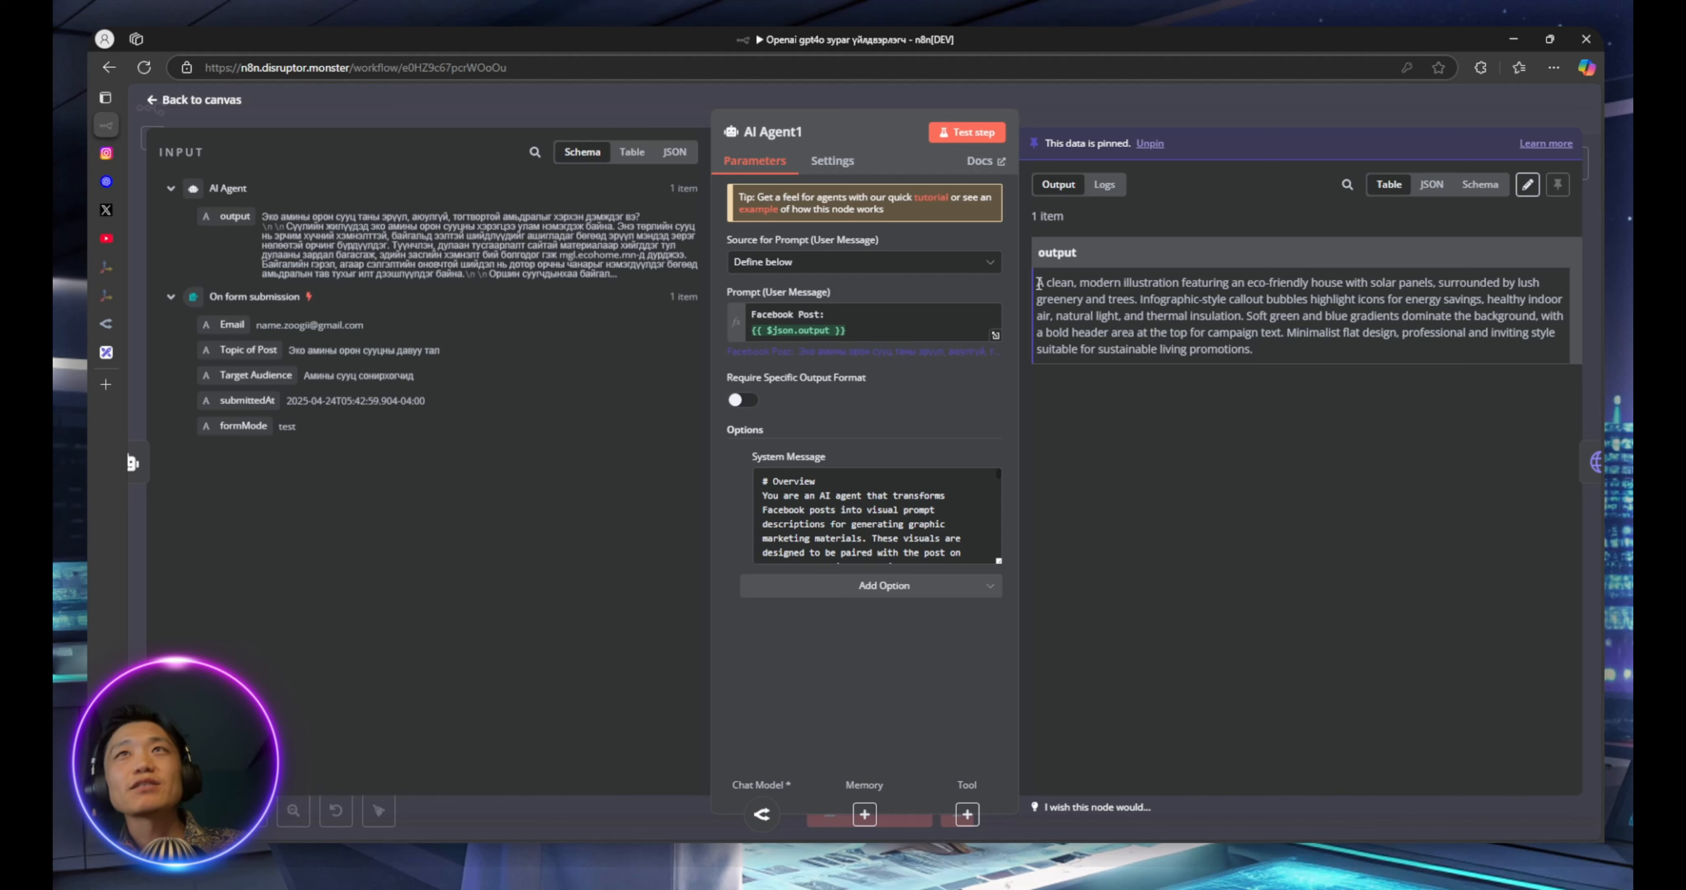
pyautogui.moveTo(1038, 283); pyautogui.dragTo(1133, 300)
pyautogui.click(1281, 354)
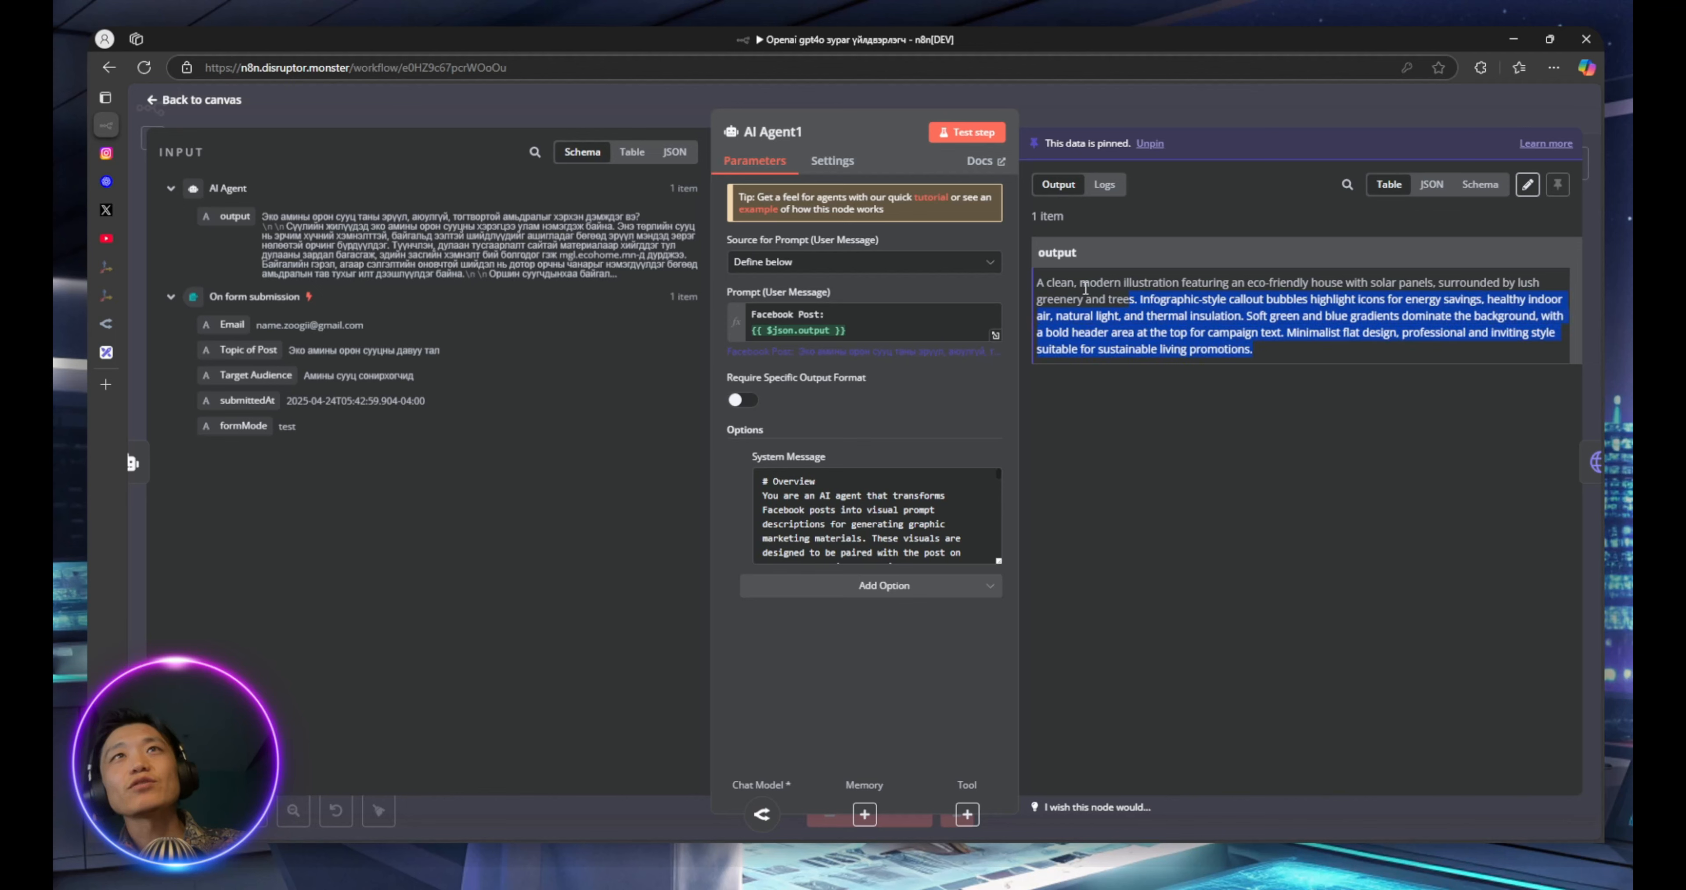
pyautogui.click(1076, 286)
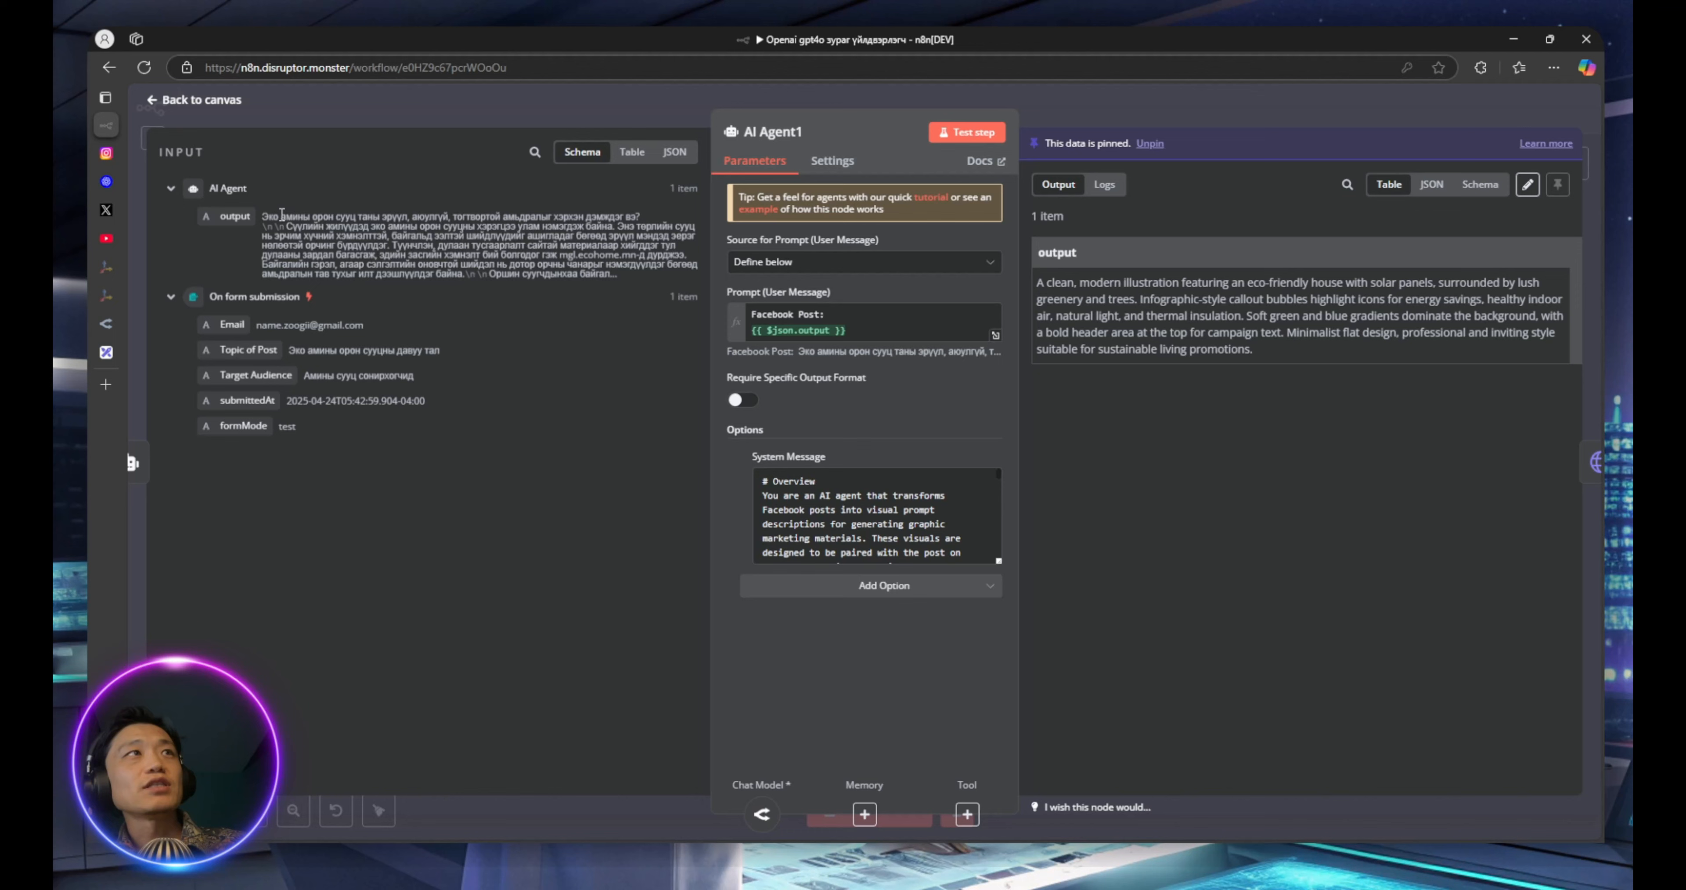
# Examine the post text fed into AI Agent1 along with its user prompt and system message, and return to the canvas
pyautogui.moveTo(263, 216); pyautogui.dragTo(621, 283)
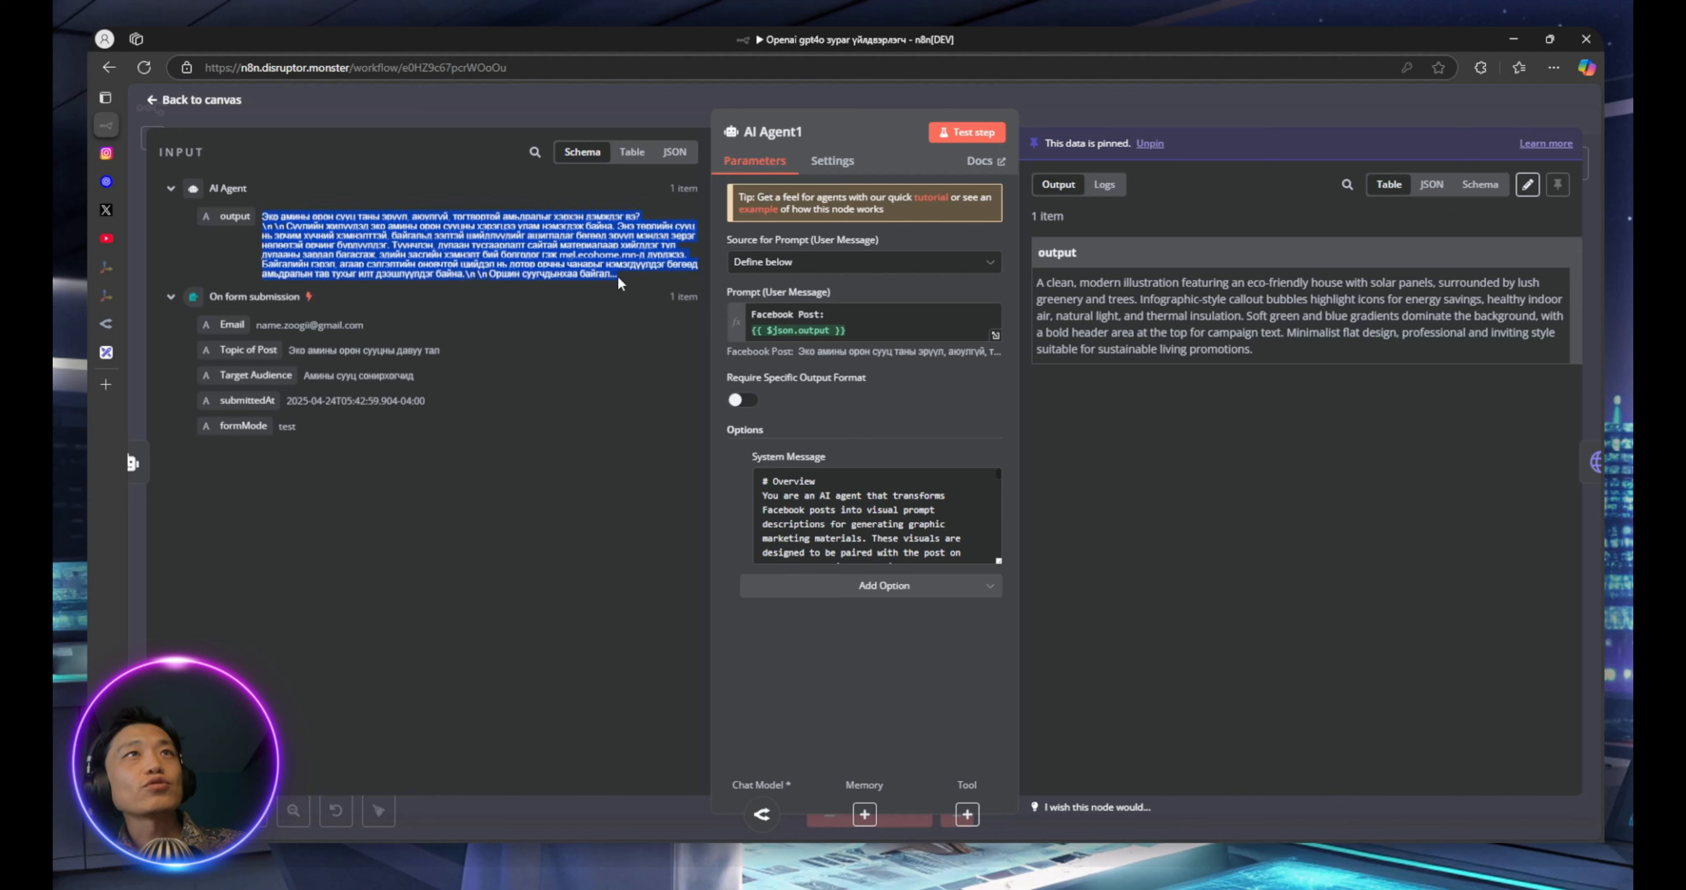
pyautogui.click(804, 314)
pyautogui.click(911, 523)
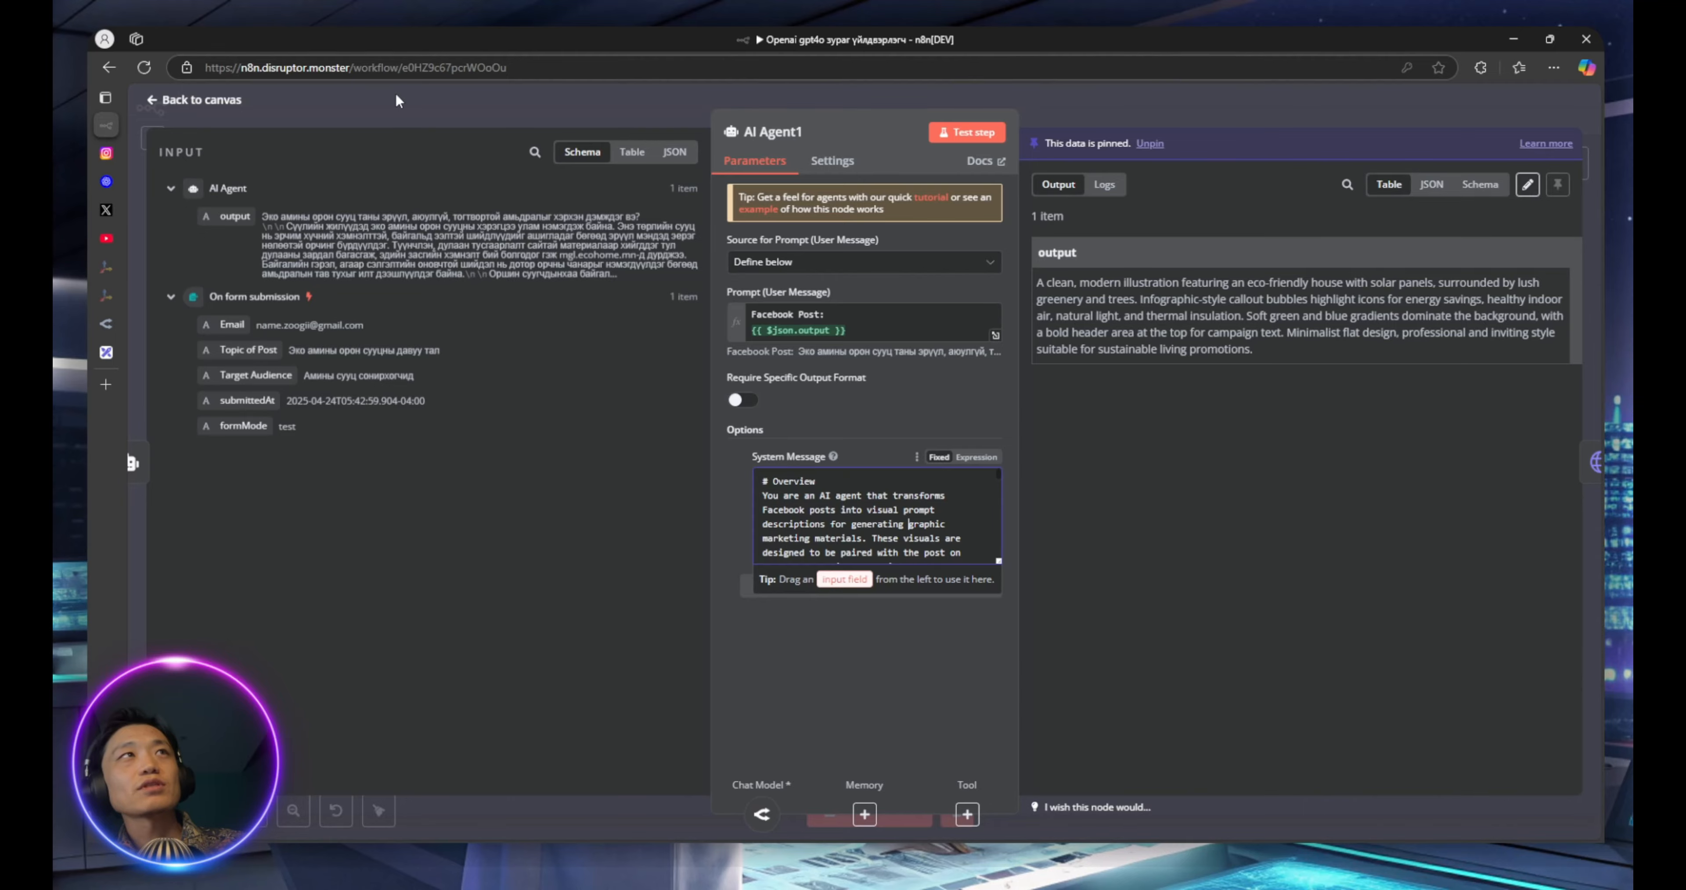
pyautogui.click(129, 454)
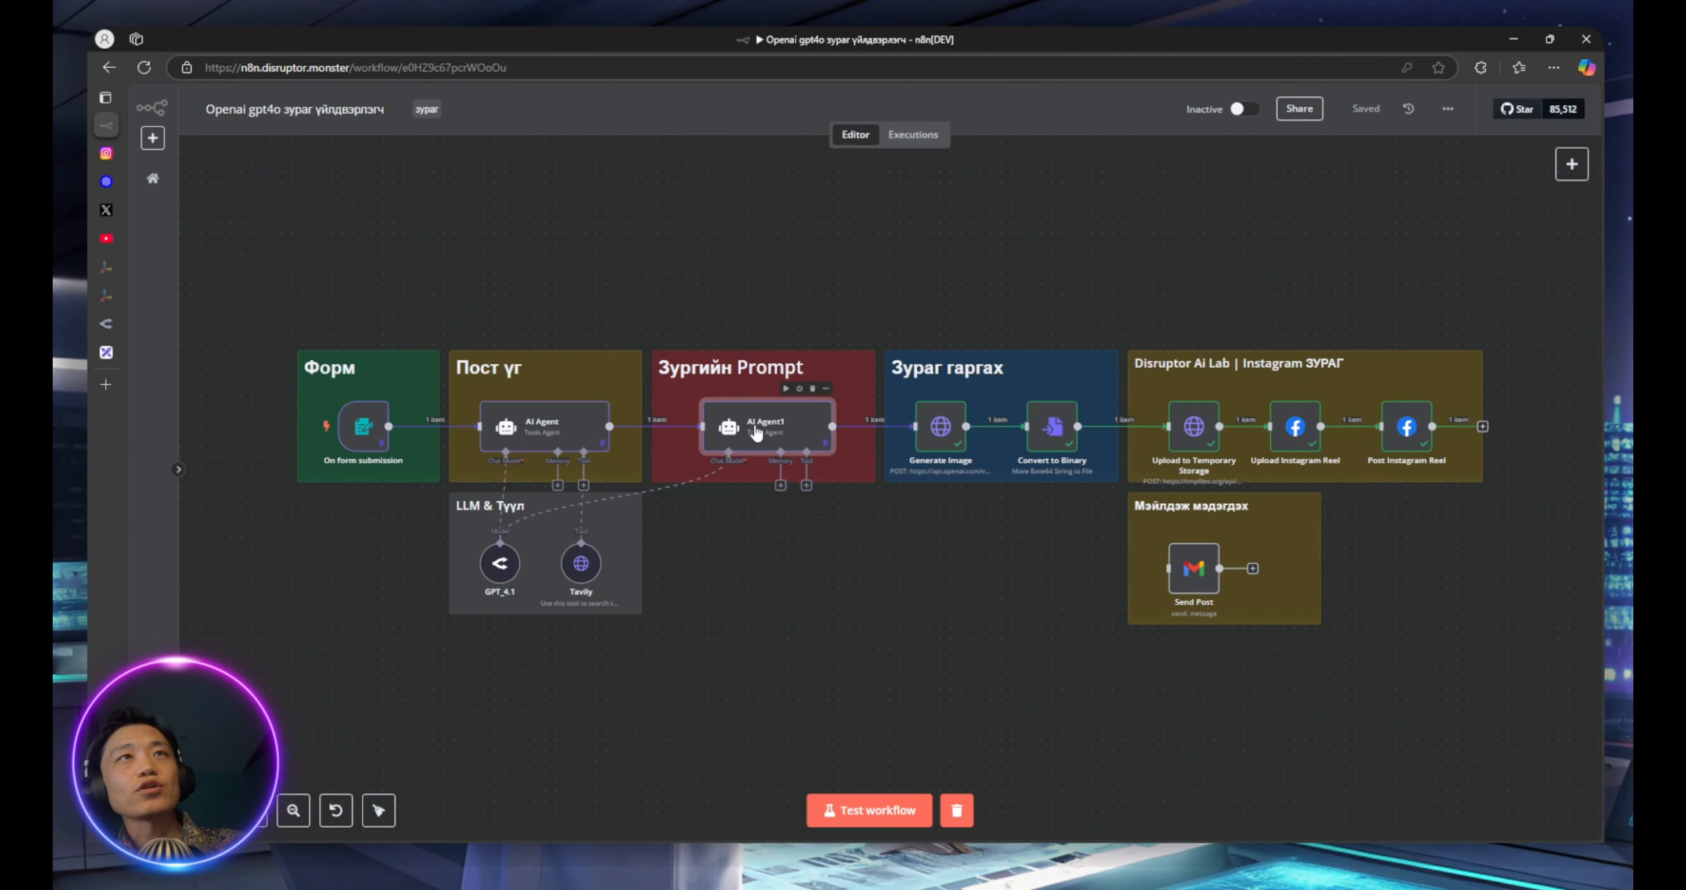
# Reopen AI Agent1 to review its full image description once more, and close the node
pyautogui.doubleClick(756, 432)
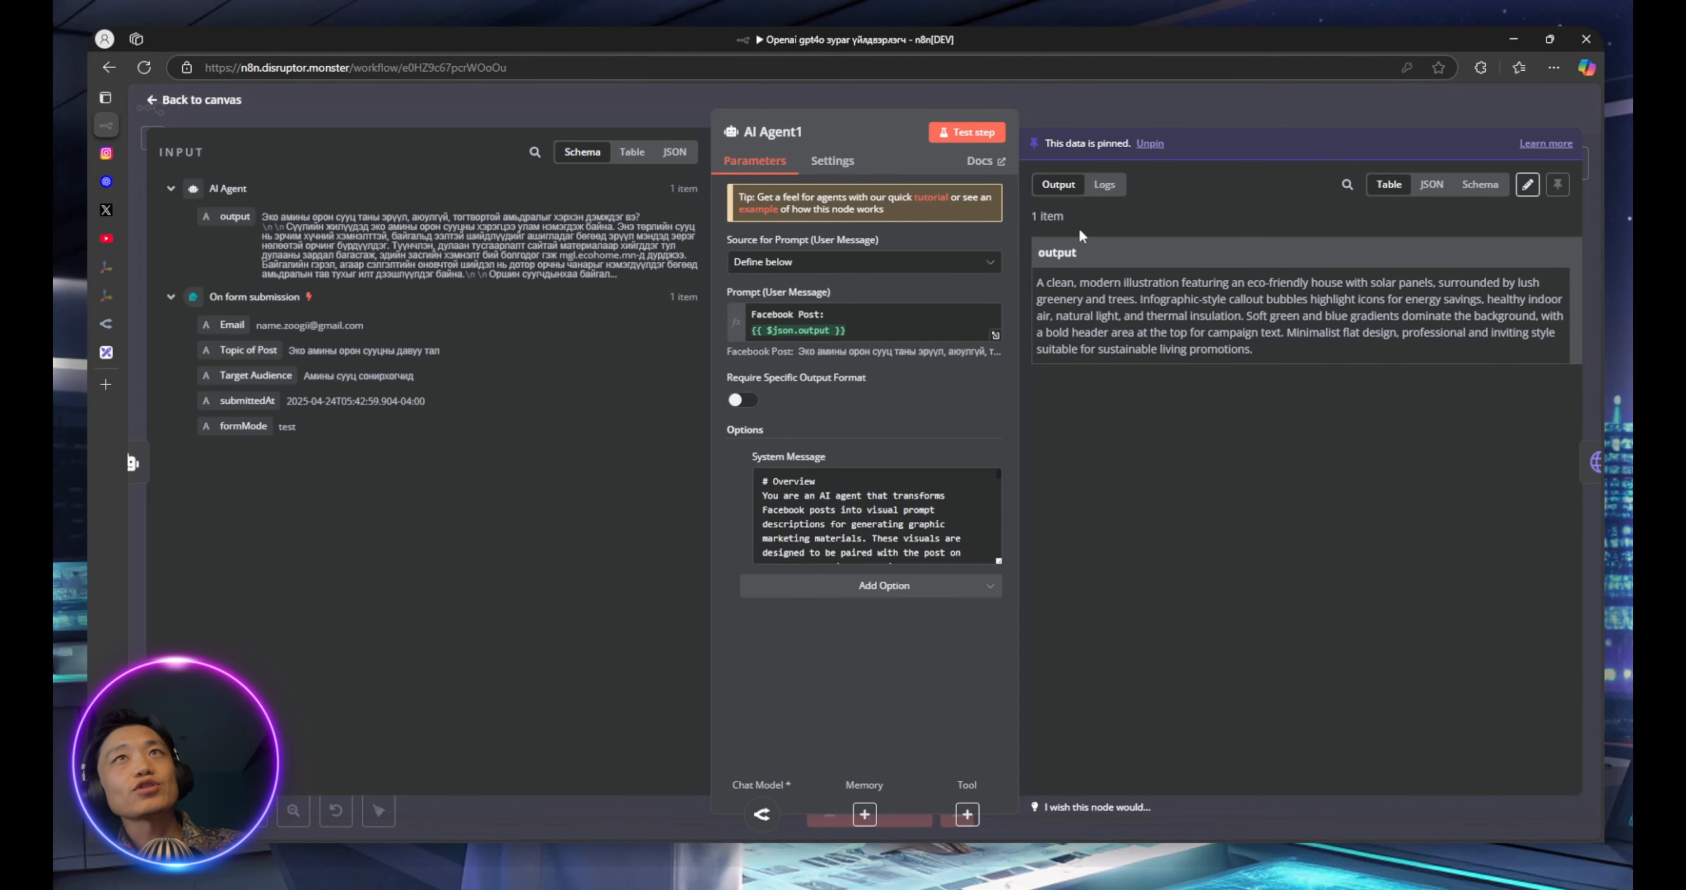
pyautogui.moveTo(1036, 289); pyautogui.dragTo(1253, 349)
pyautogui.click(1254, 349)
pyautogui.click(607, 114)
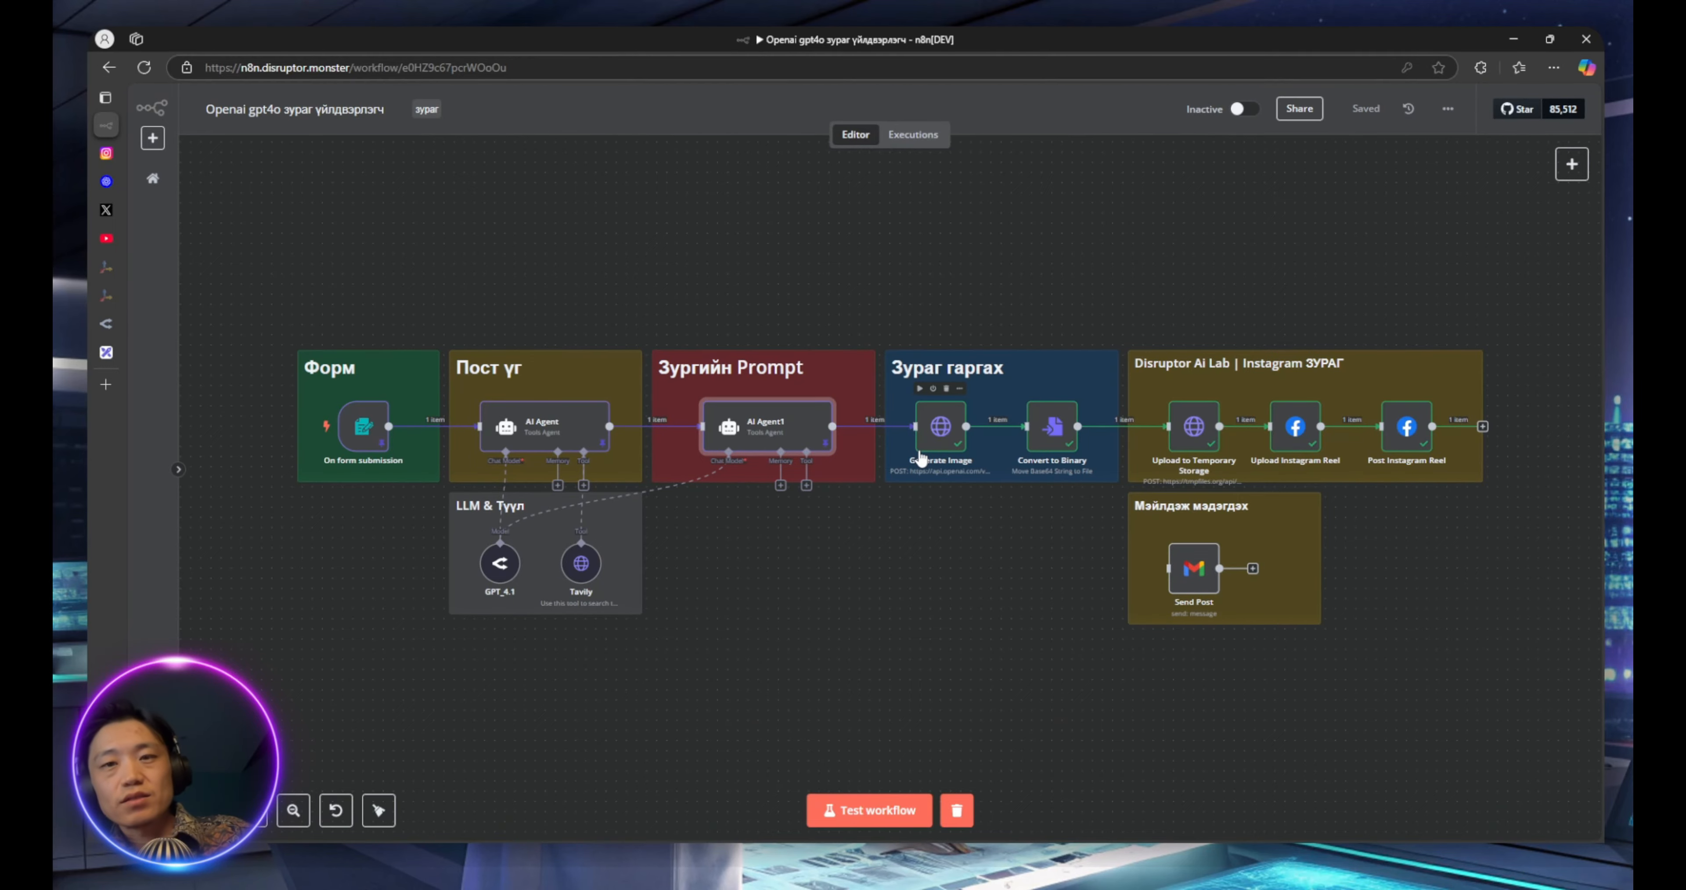
# Review the Generate Image request's header and body parameters and the image passed to Upload to Temporary Storage
pyautogui.doubleClick(930, 442)
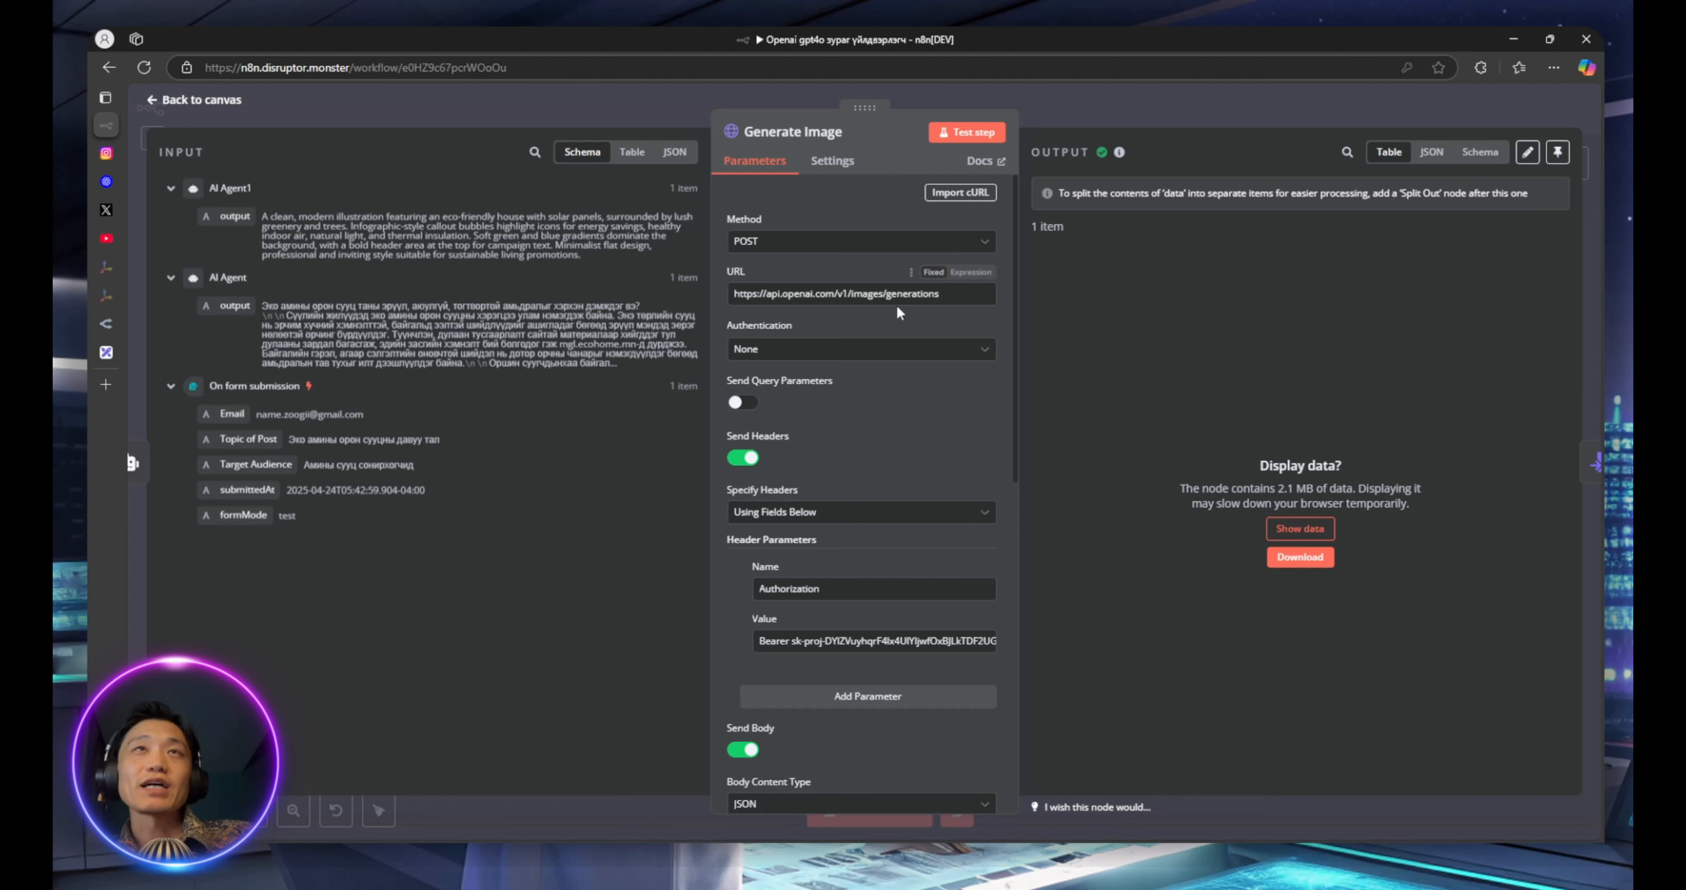
pyautogui.scroll(-10, 938, 437)
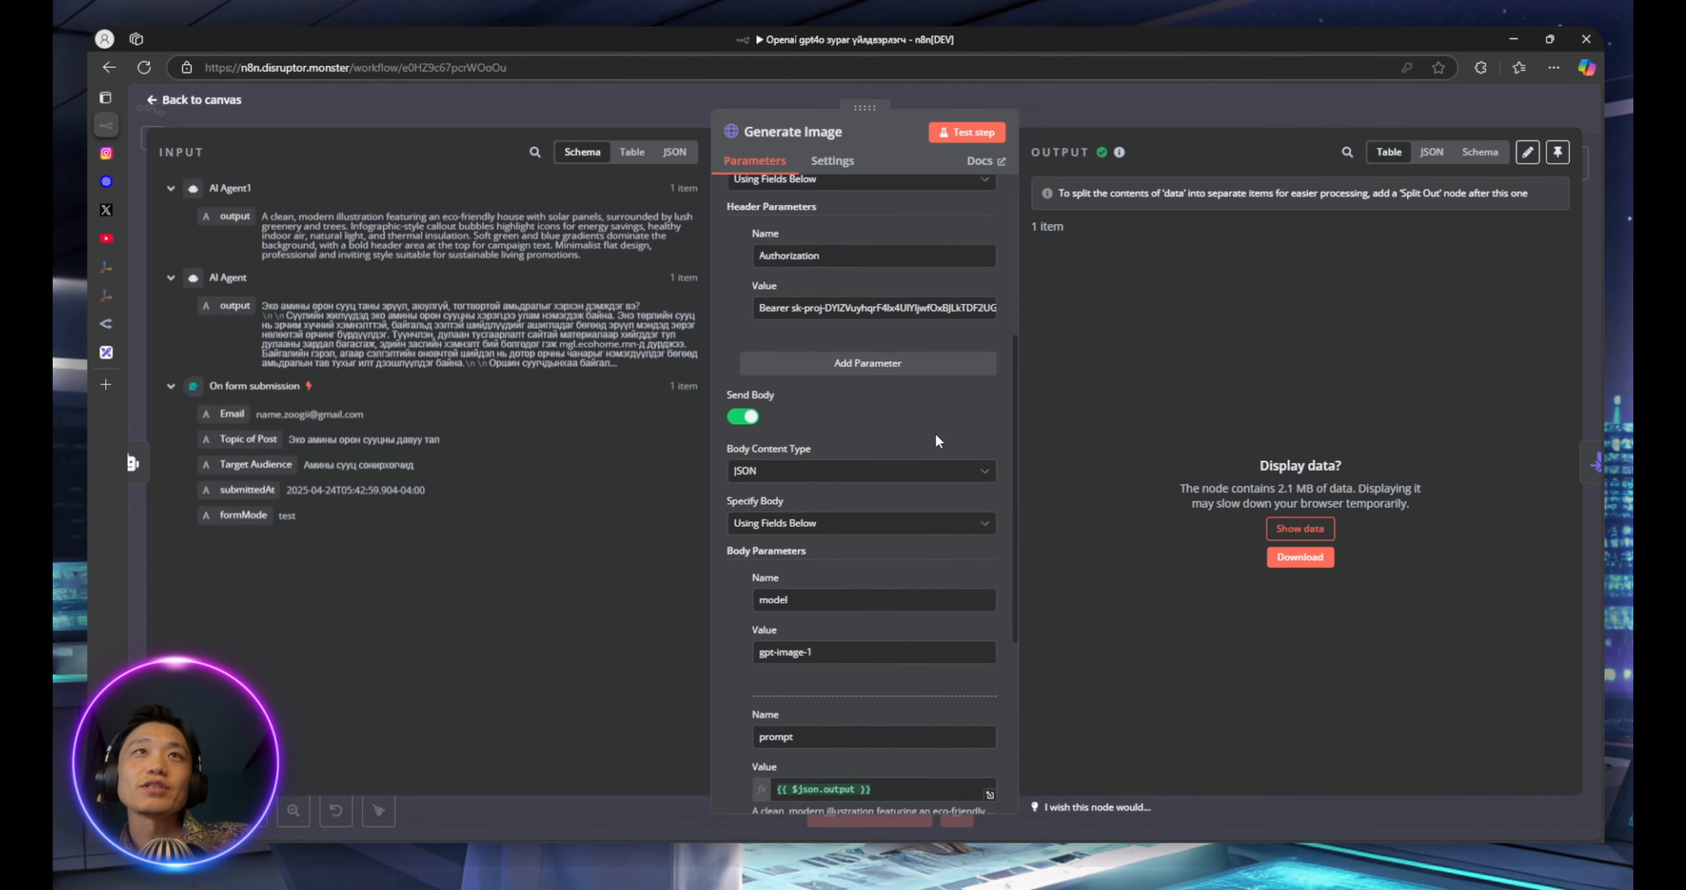
pyautogui.scroll(10, 930, 437)
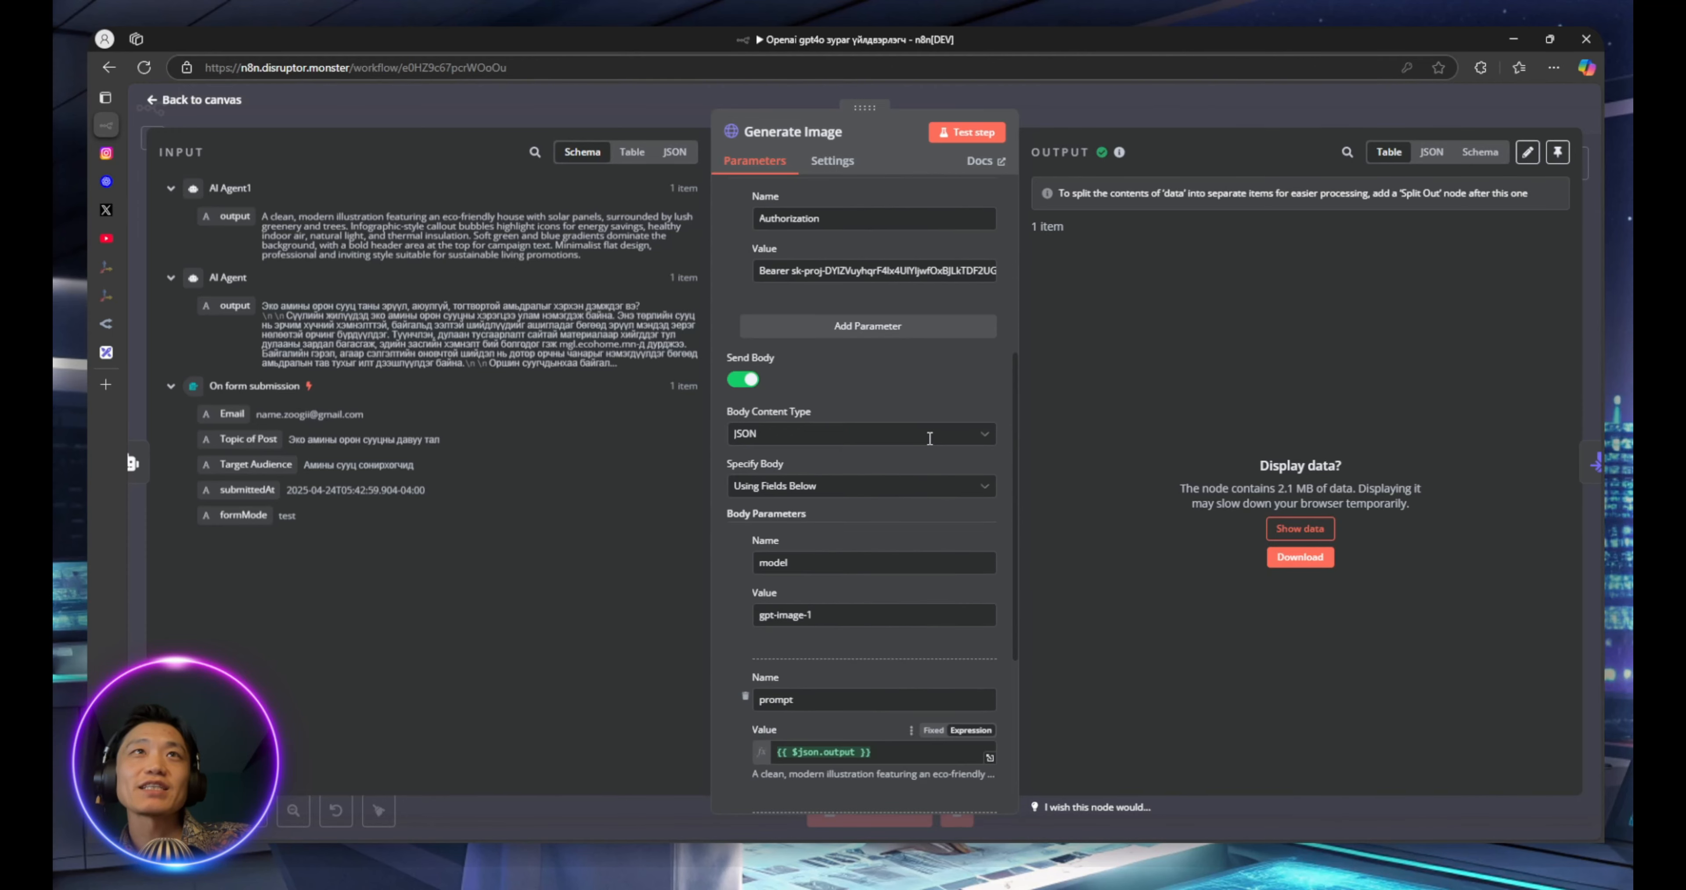
pyautogui.scroll(-2, 926, 443)
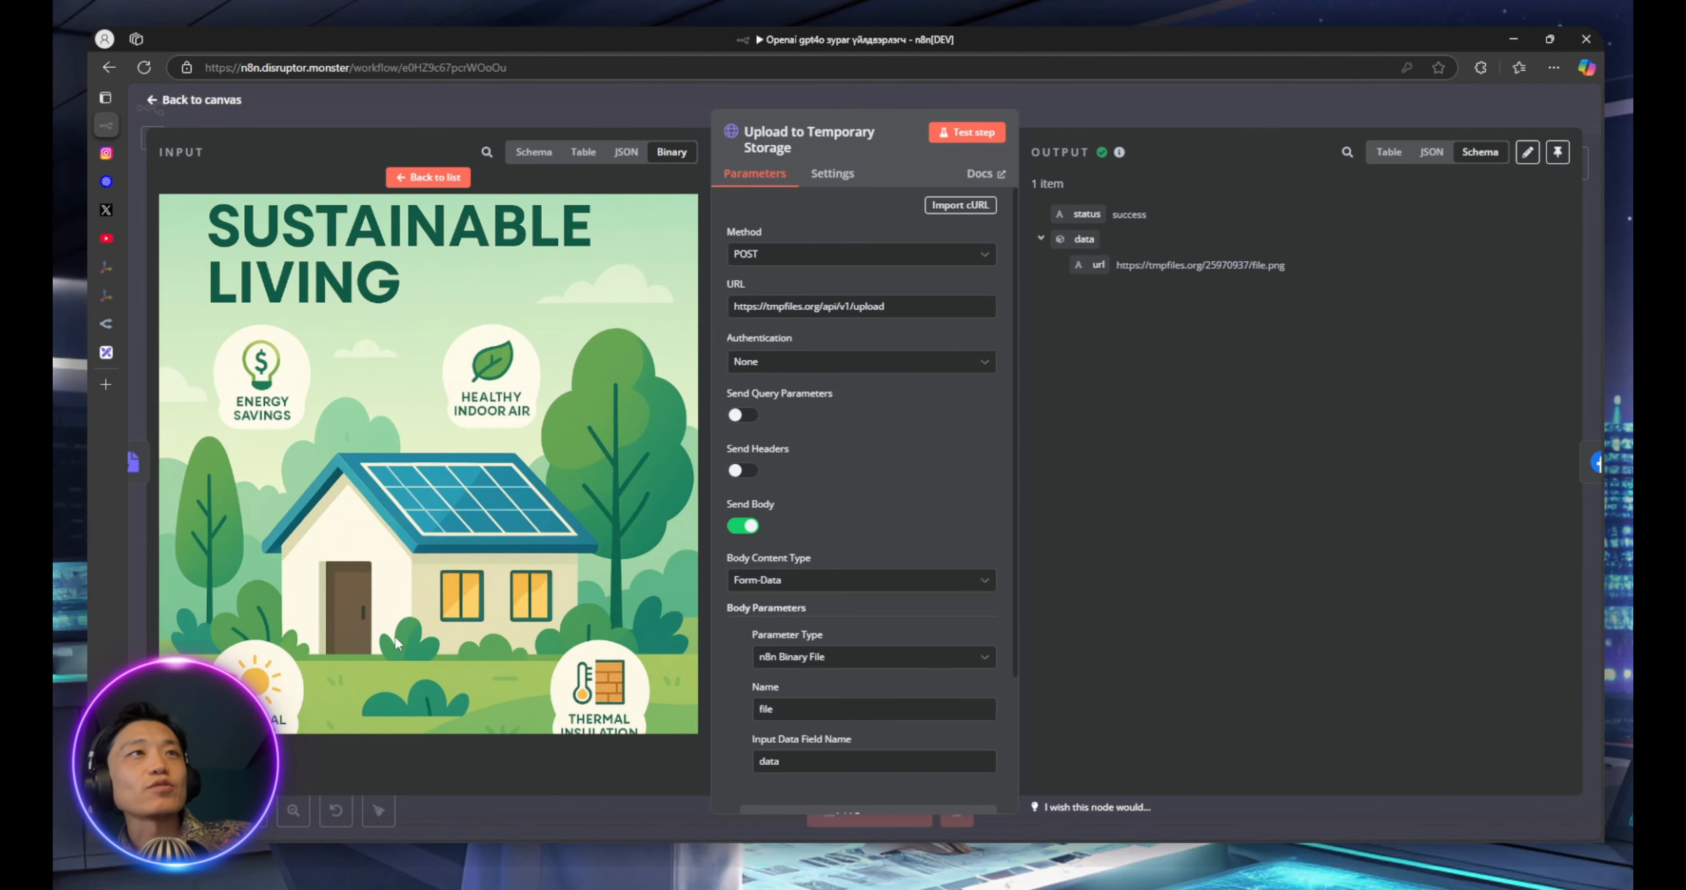
pyautogui.click(416, 114)
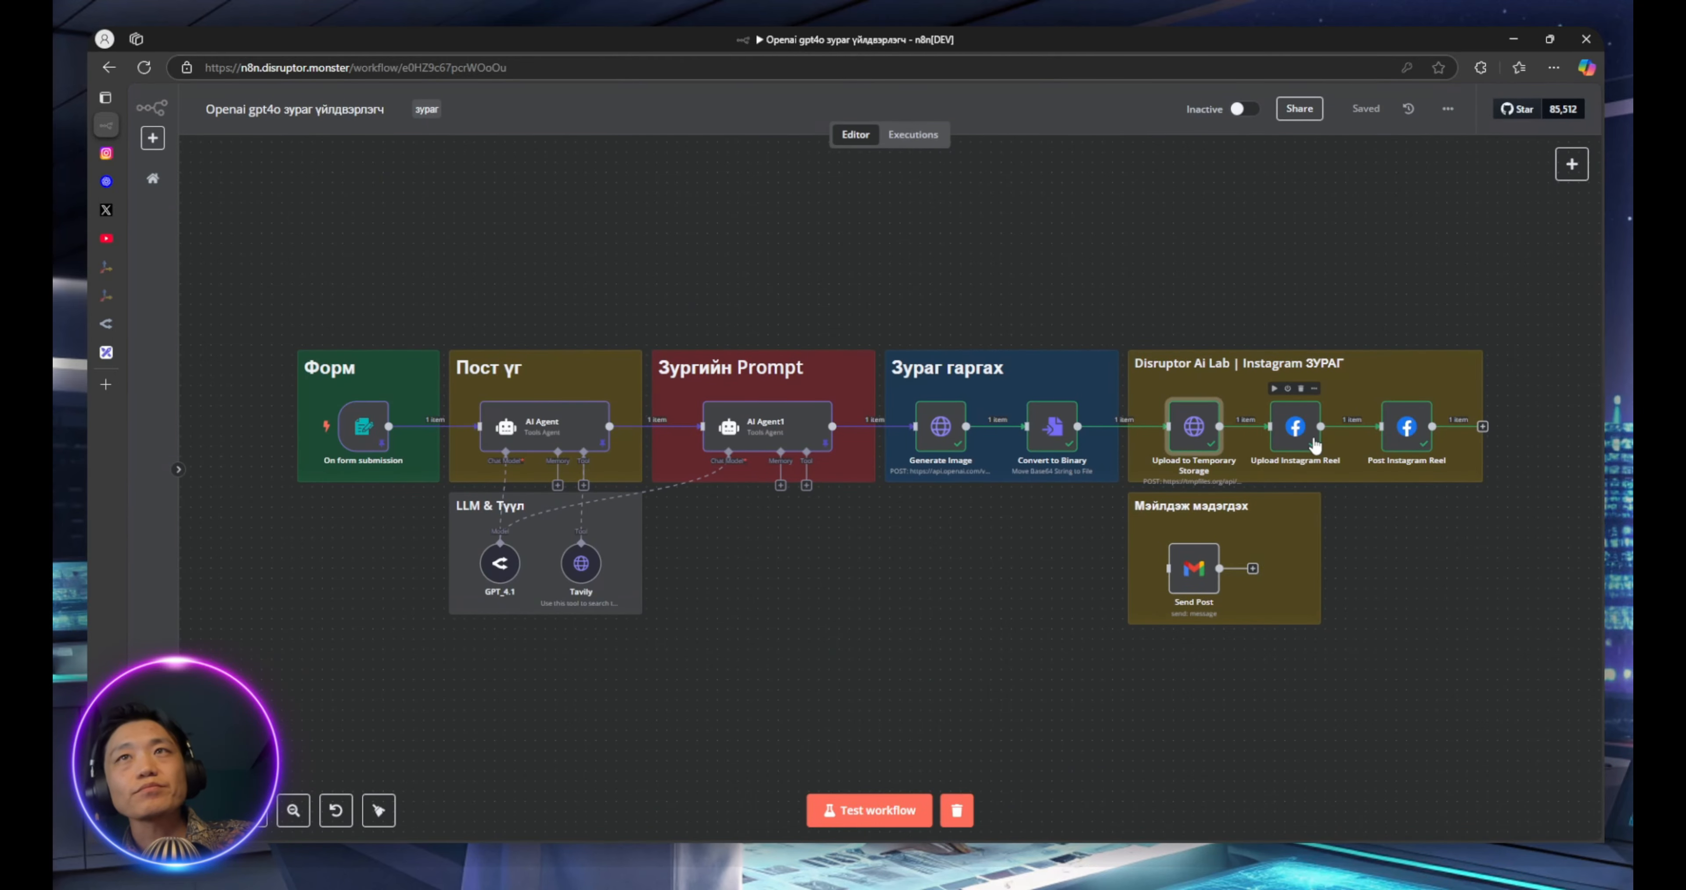
# Inspect the Upload Instagram Reel and Post Instagram Reel nodes, and save the workflow
pyautogui.doubleClick(1295, 425)
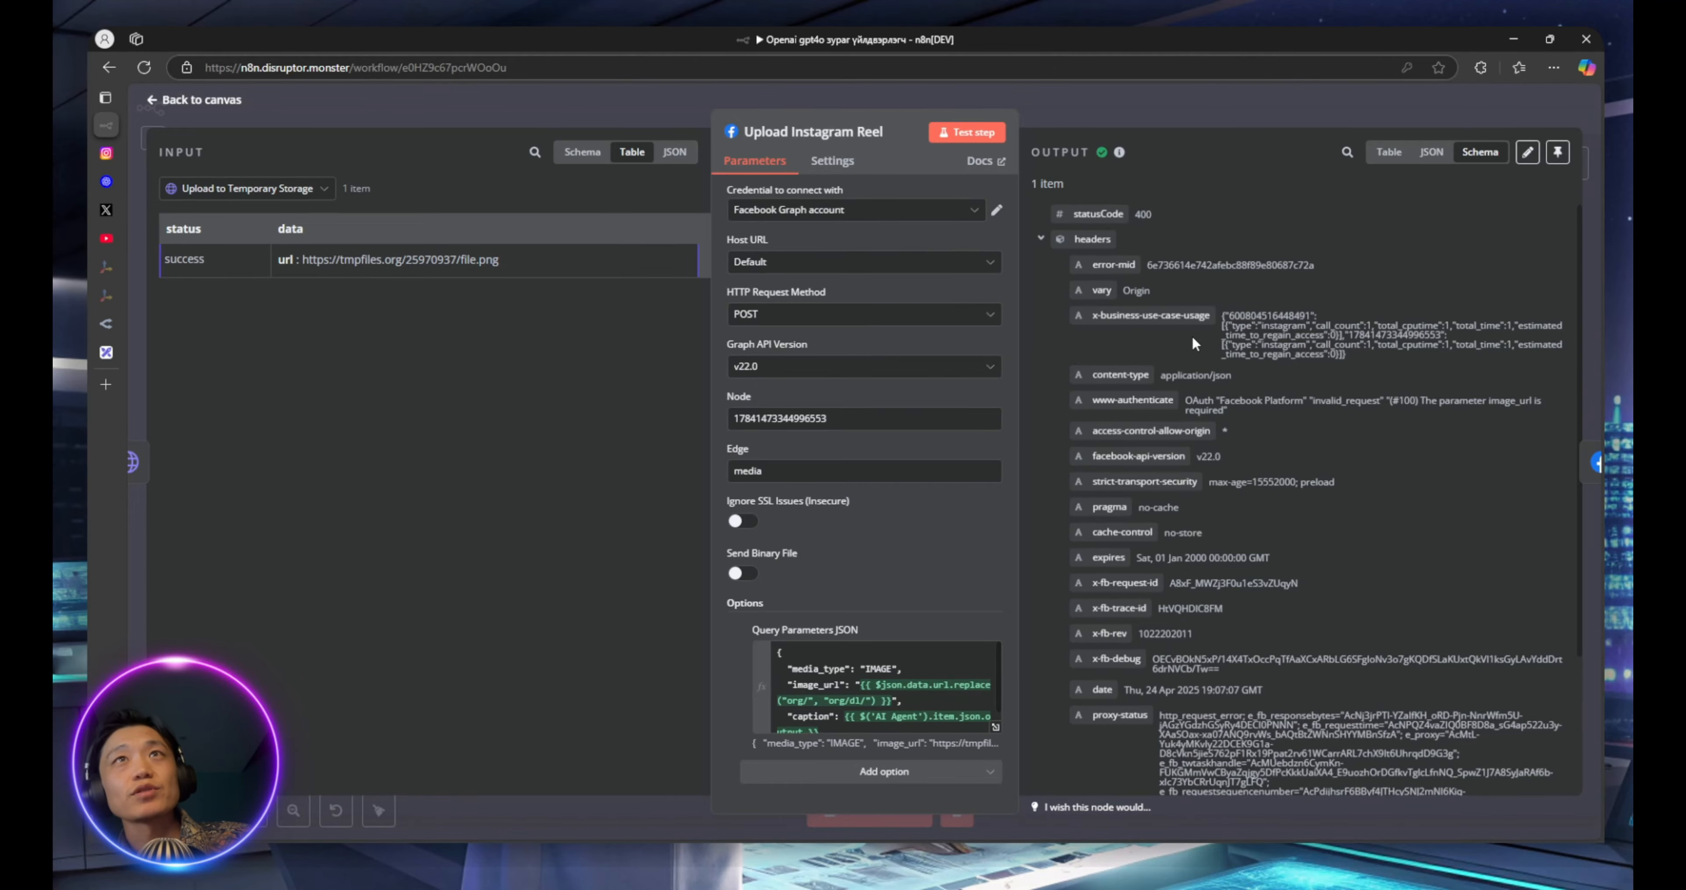
pyautogui.click(666, 108)
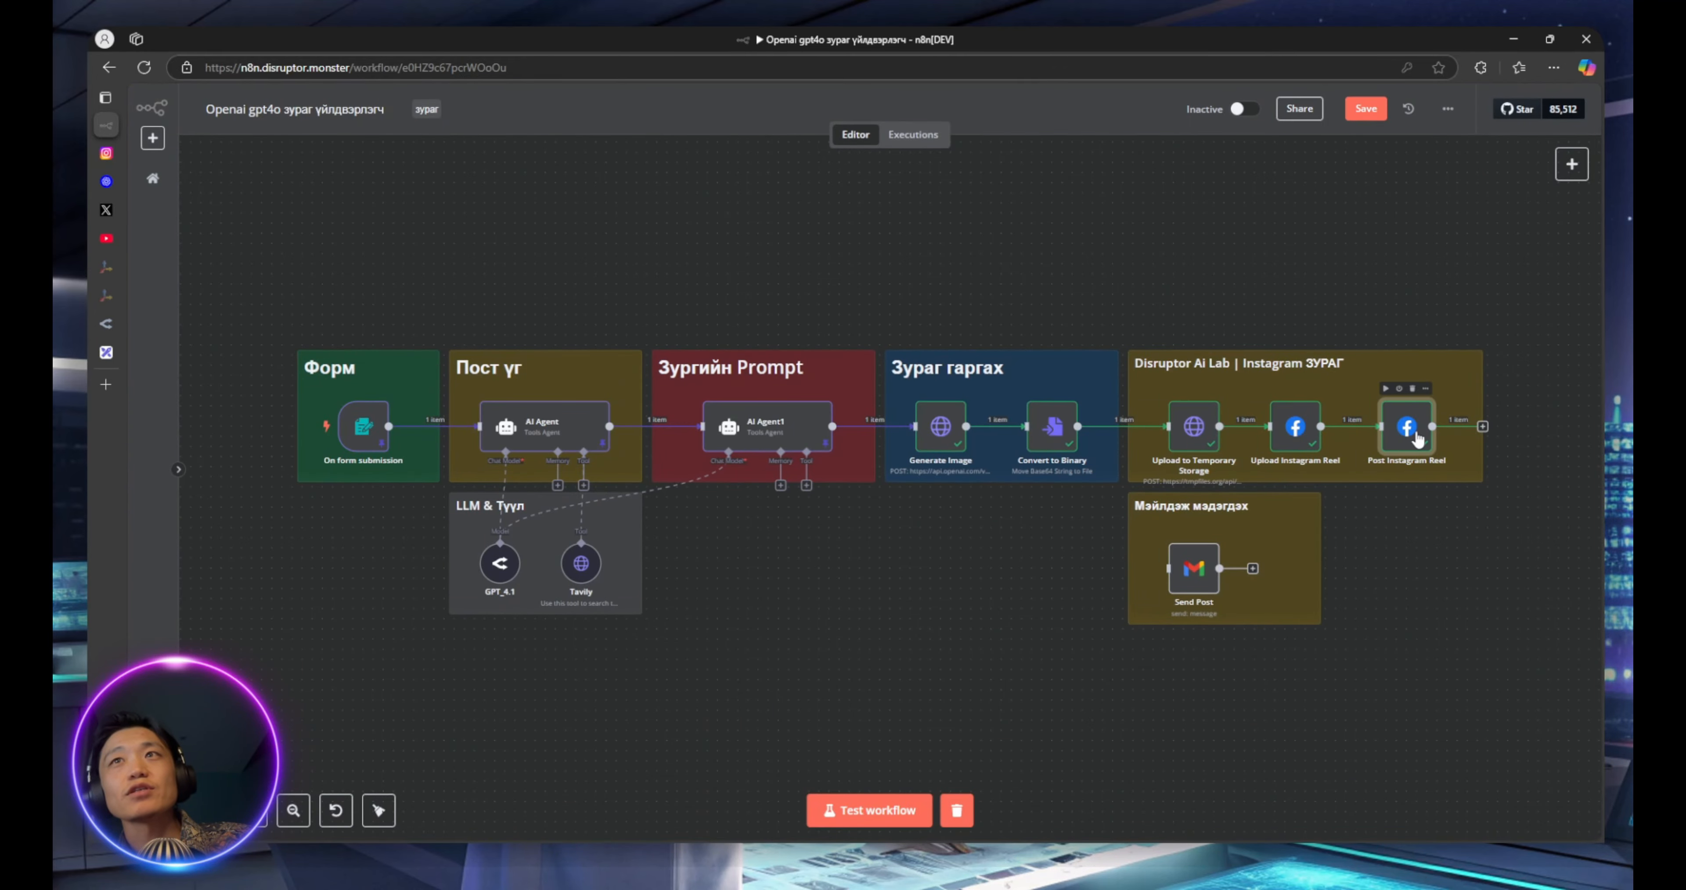
pyautogui.doubleClick(1406, 425)
pyautogui.click(584, 103)
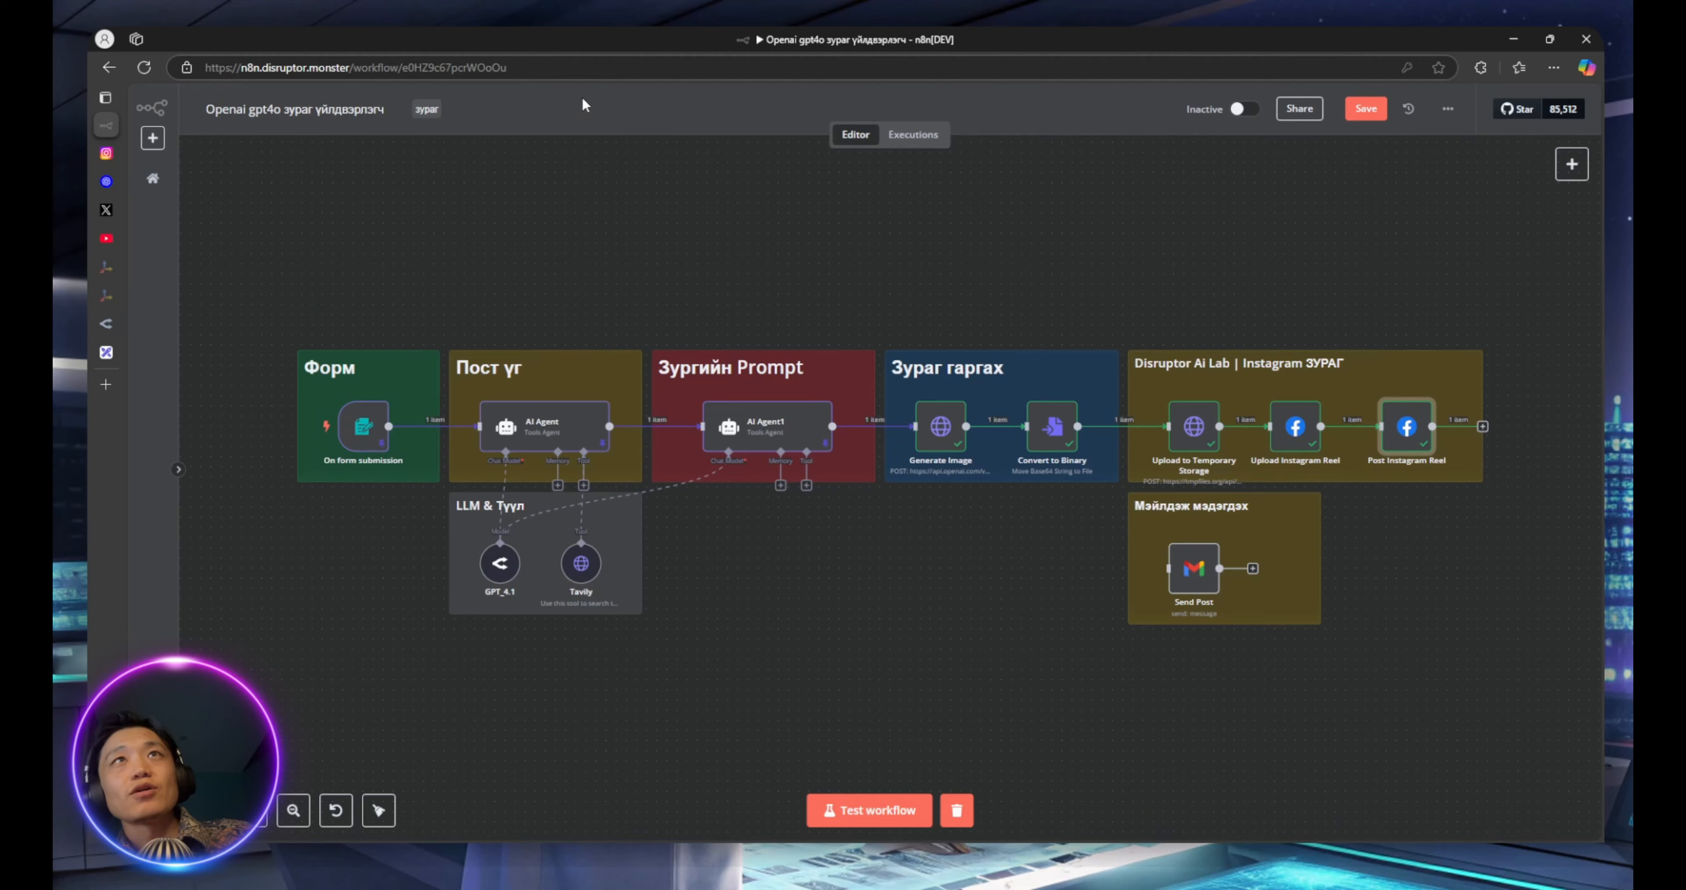
pyautogui.hotkey('ctrl', 's')
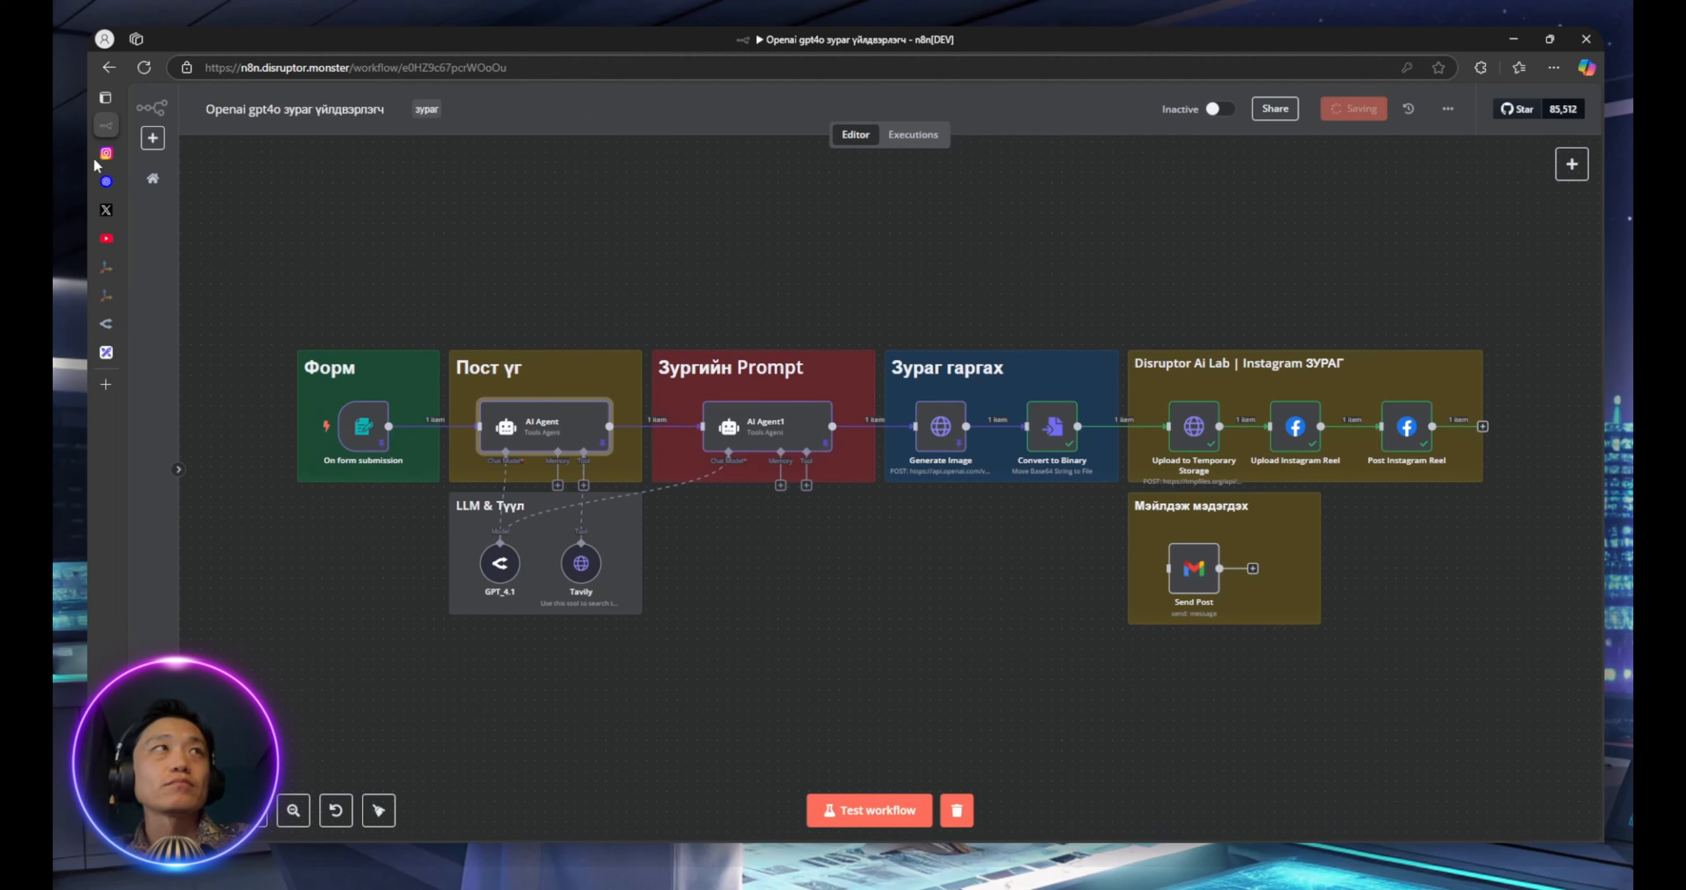
# Switch to the Instagram profile, examine the newest post's image and caption, and return to the n8n workflow
pyautogui.moveTo(110, 129)
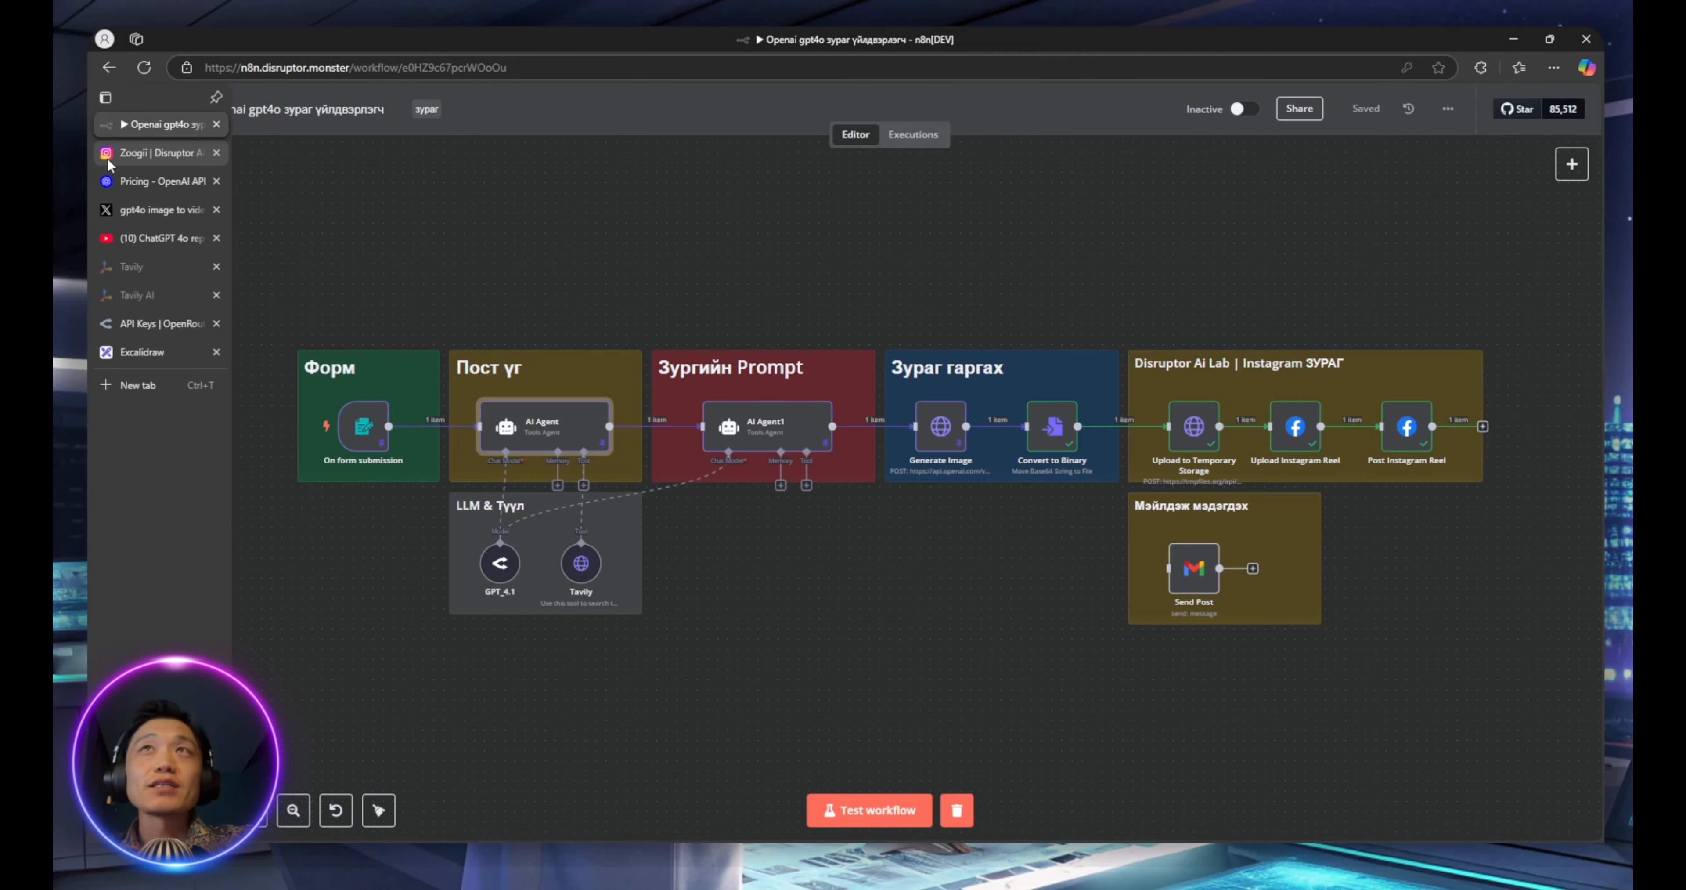
pyautogui.click(138, 156)
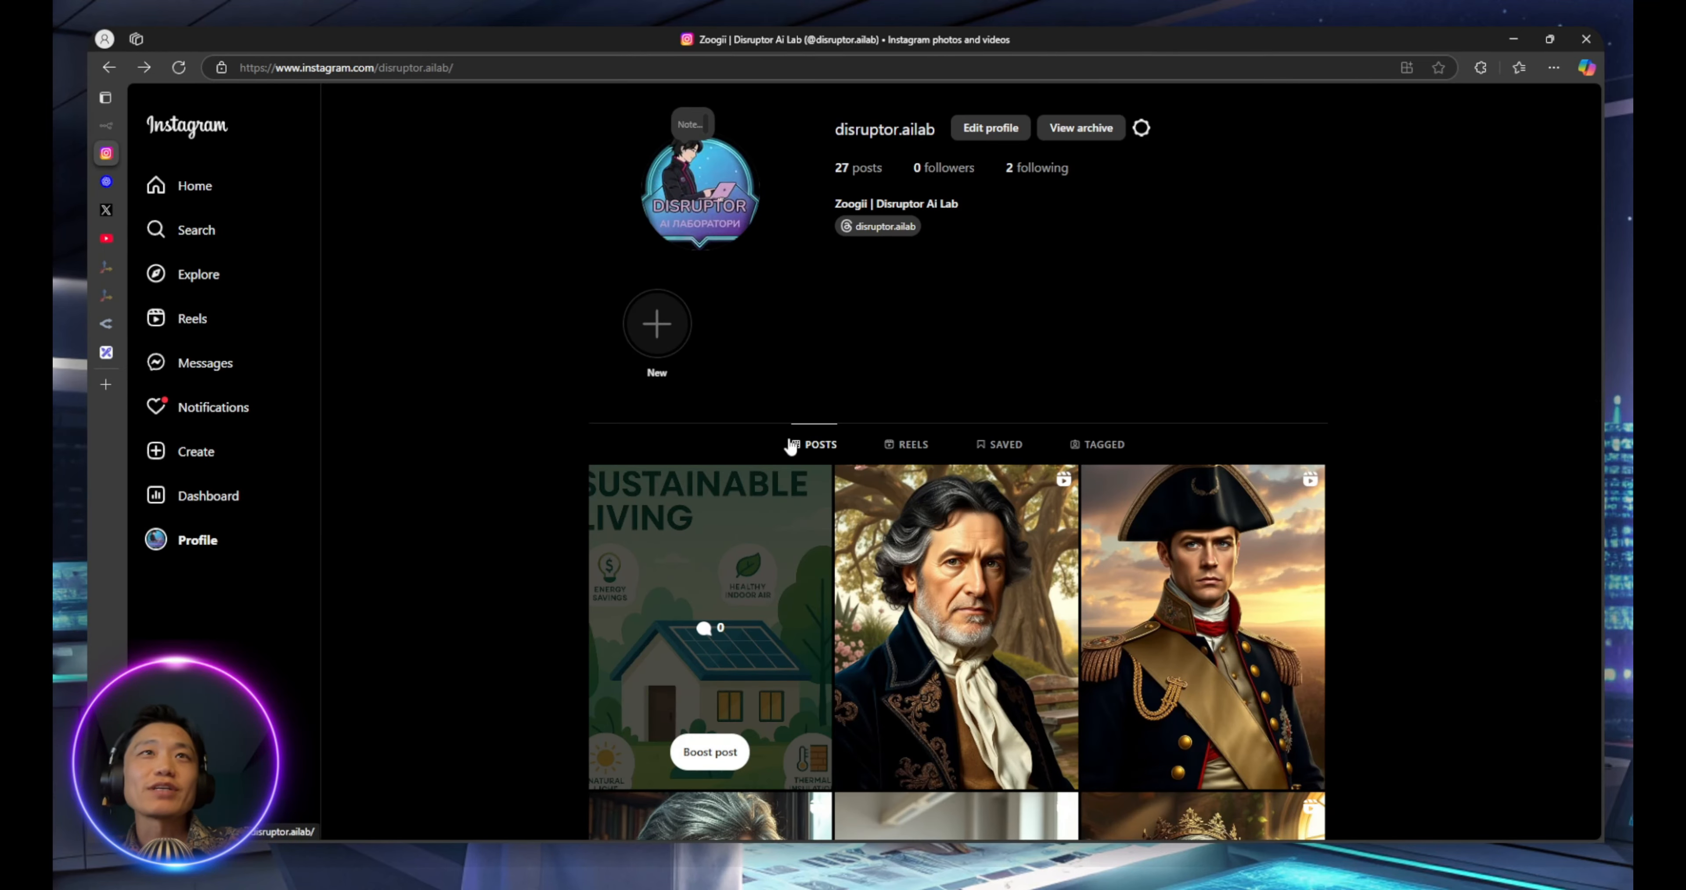
pyautogui.scroll(-5, 590, 425)
pyautogui.click(607, 368)
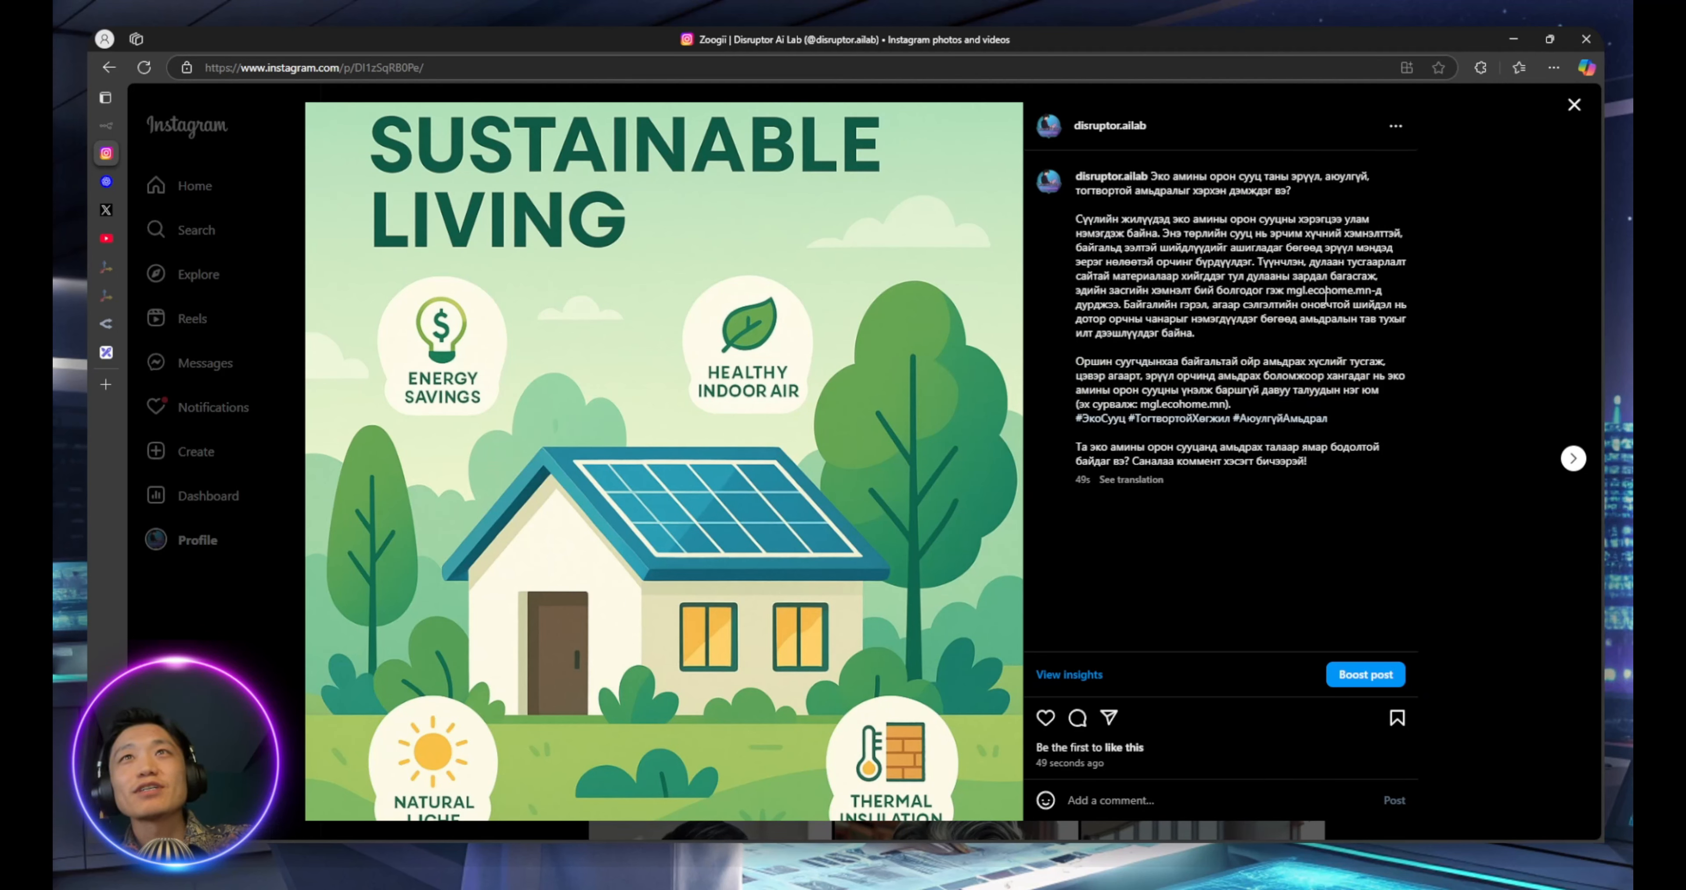
pyautogui.click(1575, 106)
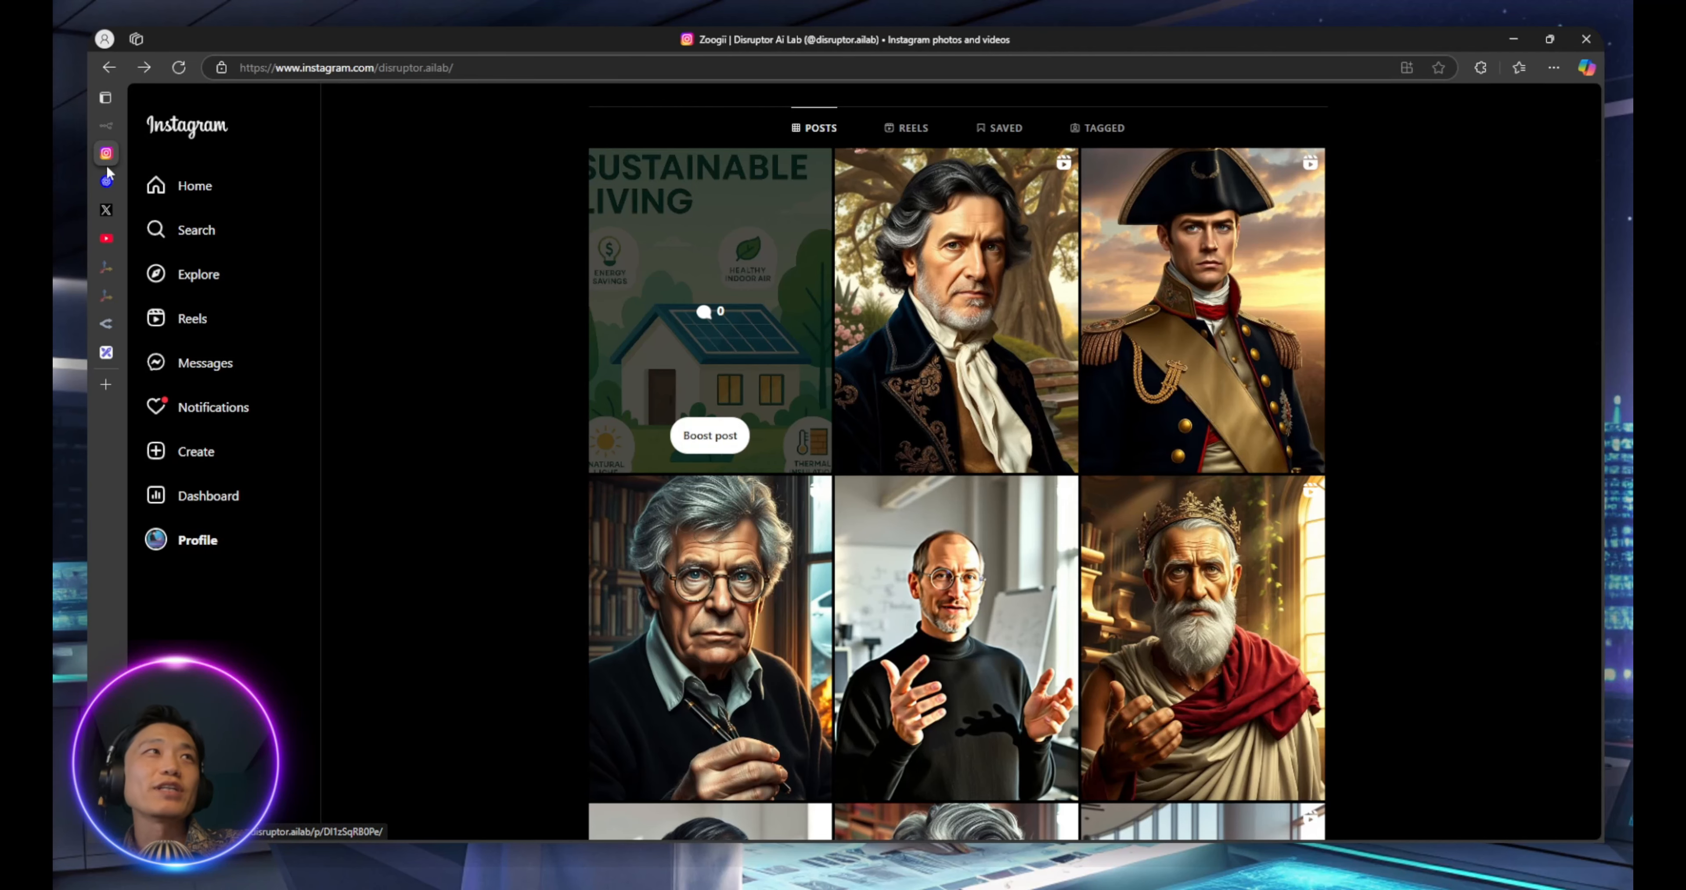
pyautogui.moveTo(108, 168)
pyautogui.click(144, 128)
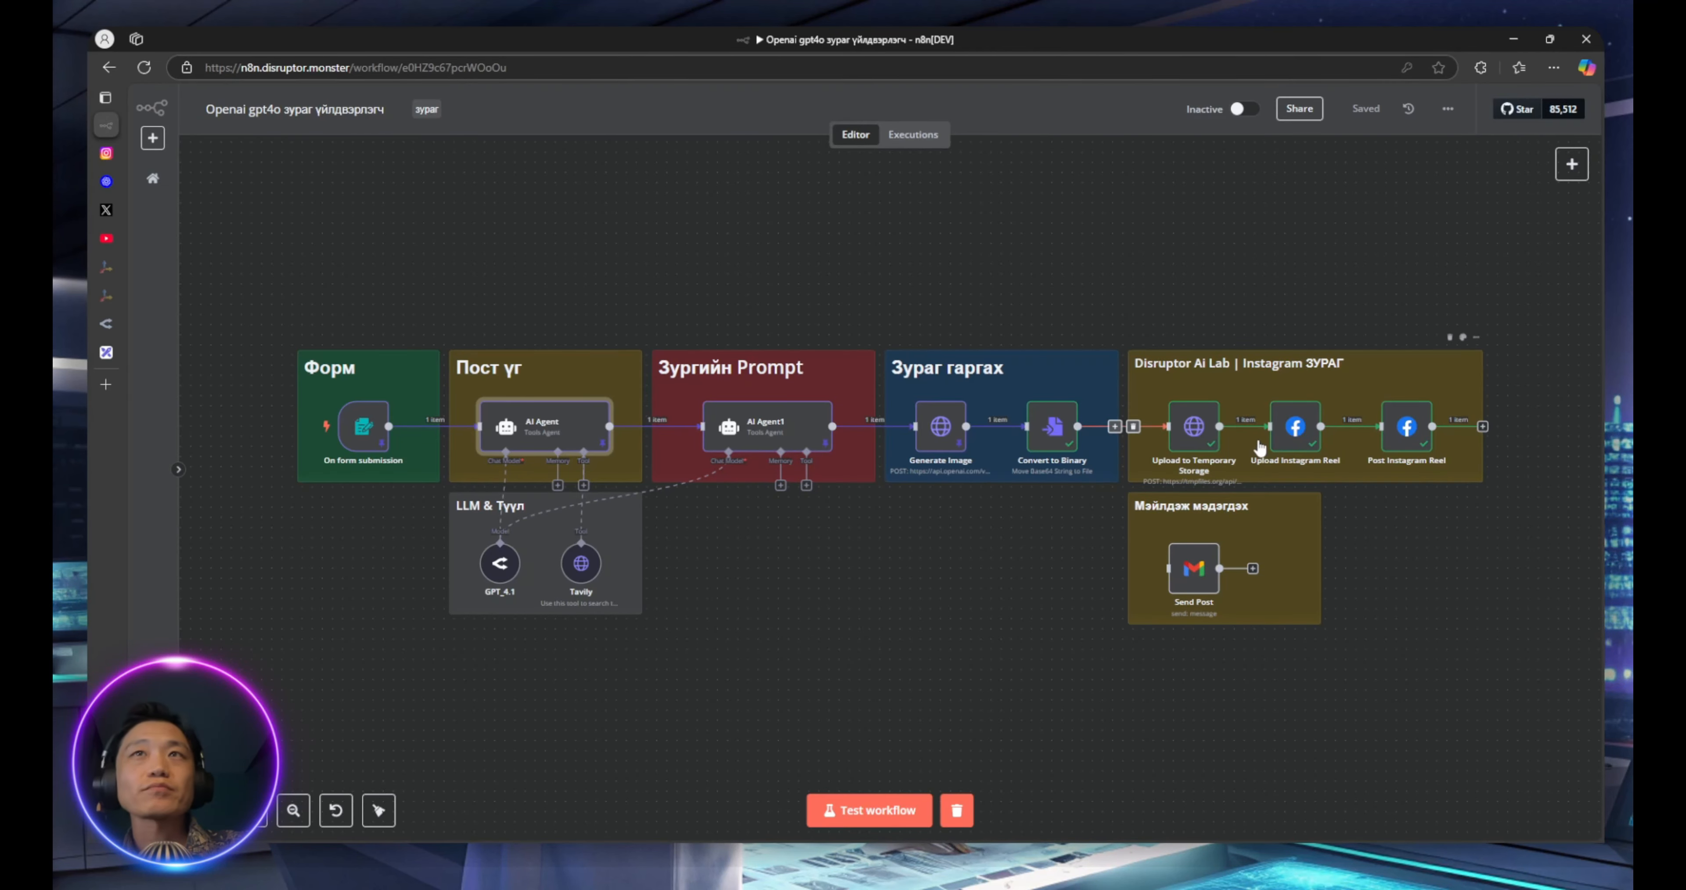
# Move the Instagram upload group above the main row and disconnect it from the Convert to Binary node
pyautogui.moveTo(1123, 302); pyautogui.dragTo(1499, 529)
pyautogui.moveTo(1359, 429); pyautogui.dragTo(1348, 276)
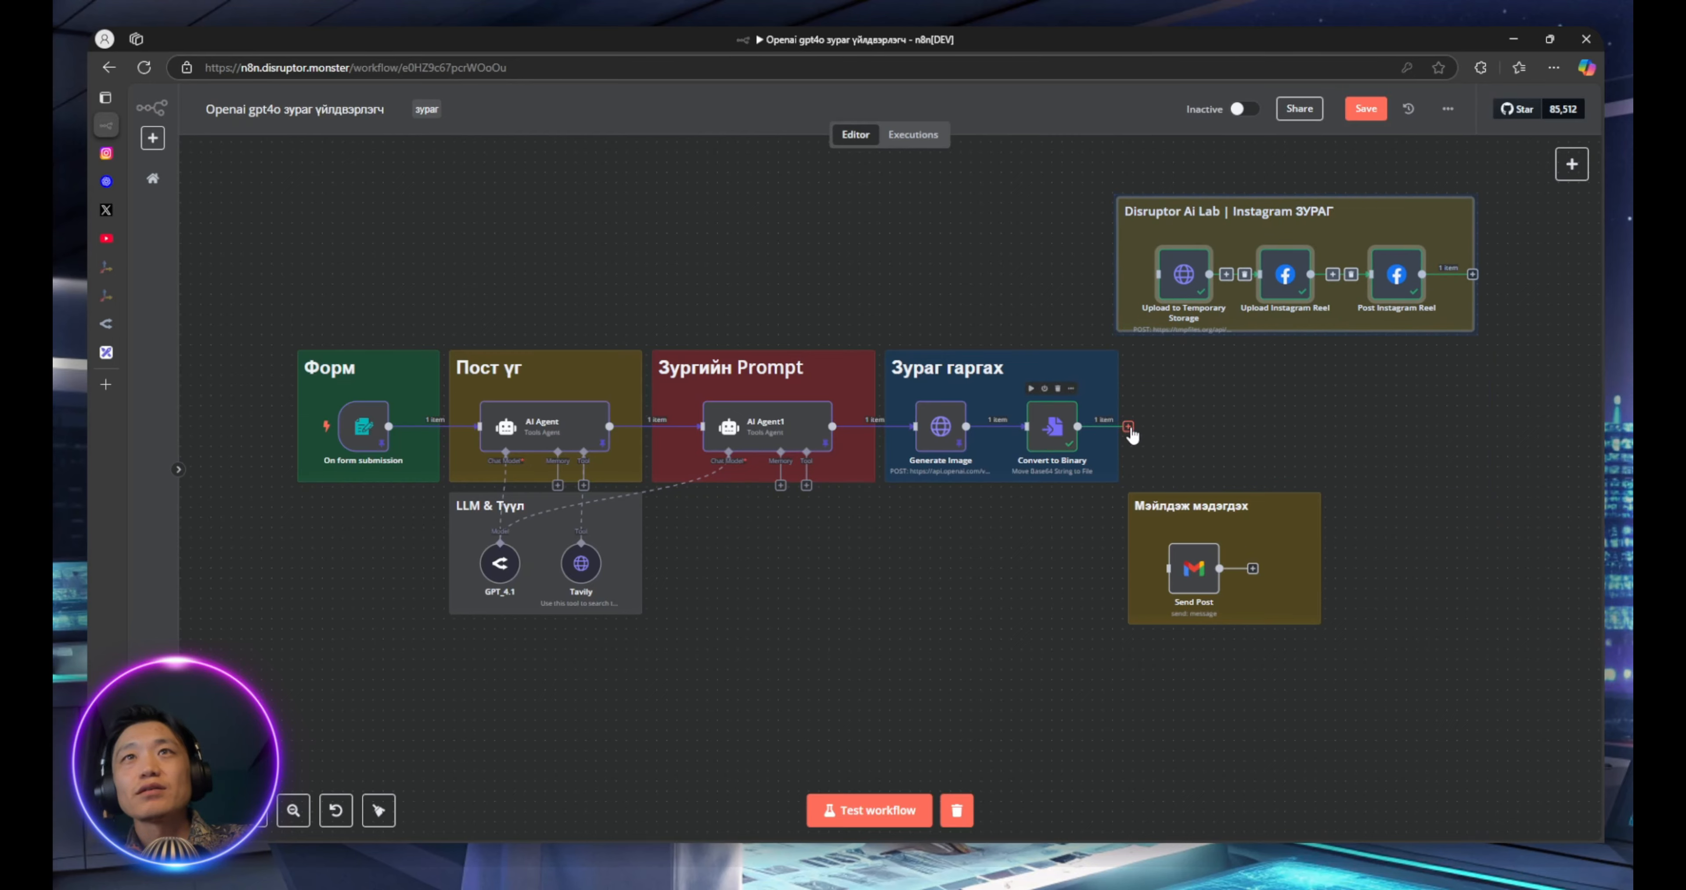
# Connect Convert to Binary to the Send Post node and move the email notification group into line beside the image group
pyautogui.moveTo(1130, 432); pyautogui.dragTo(1202, 572)
pyautogui.moveTo(1407, 711); pyautogui.dragTo(1119, 478)
pyautogui.moveTo(1236, 533); pyautogui.dragTo(1257, 392)
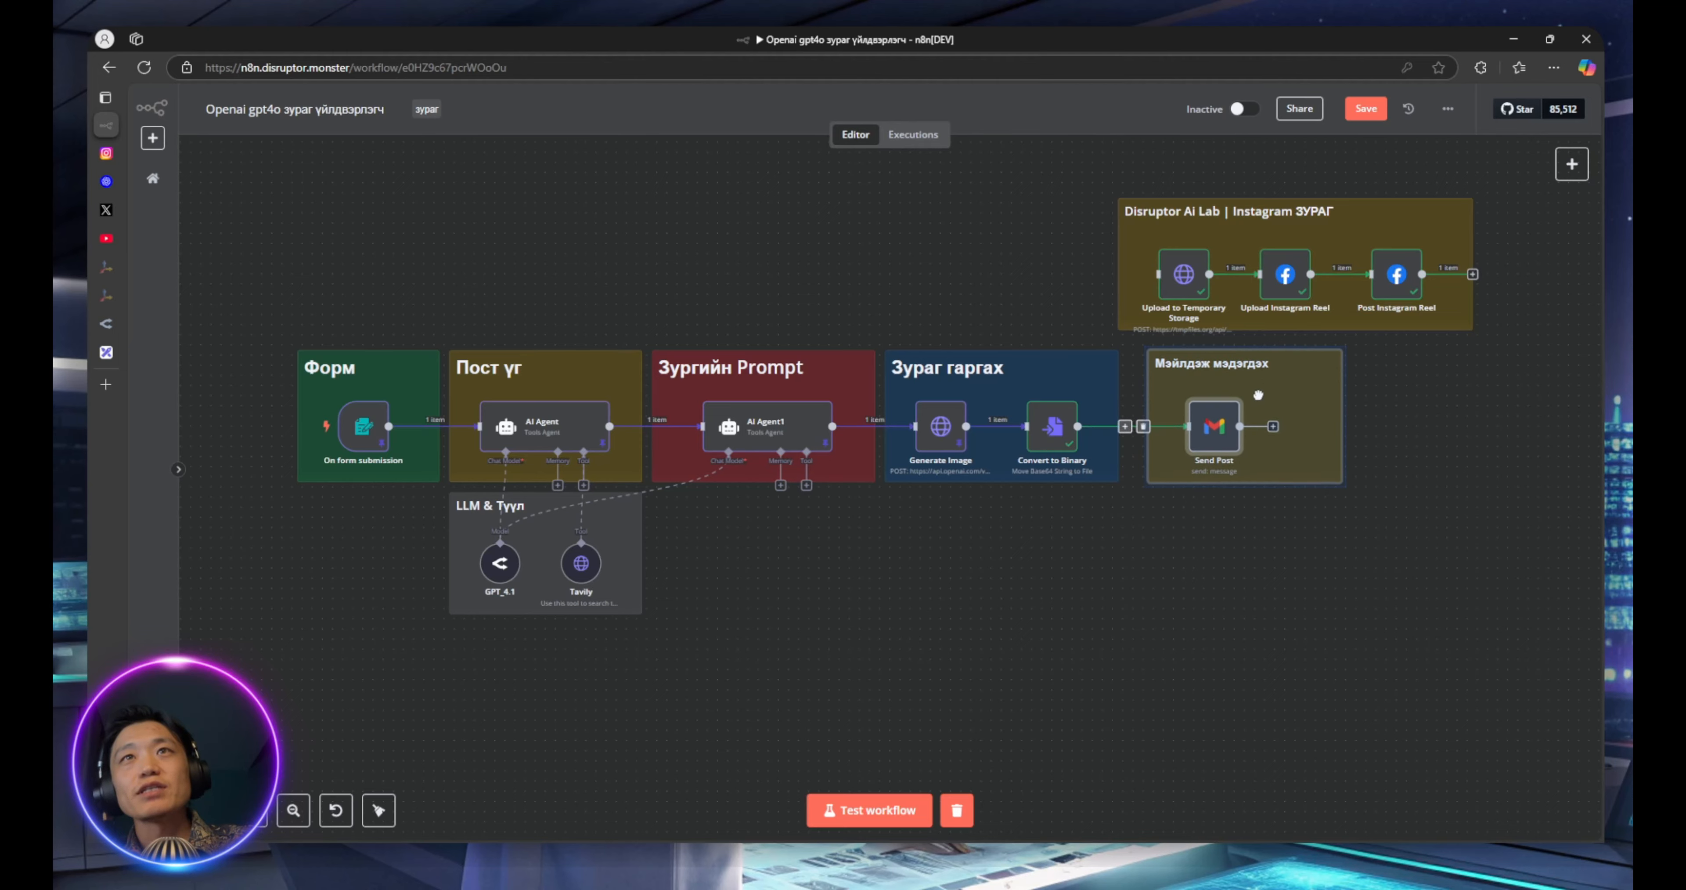
pyautogui.click(1419, 448)
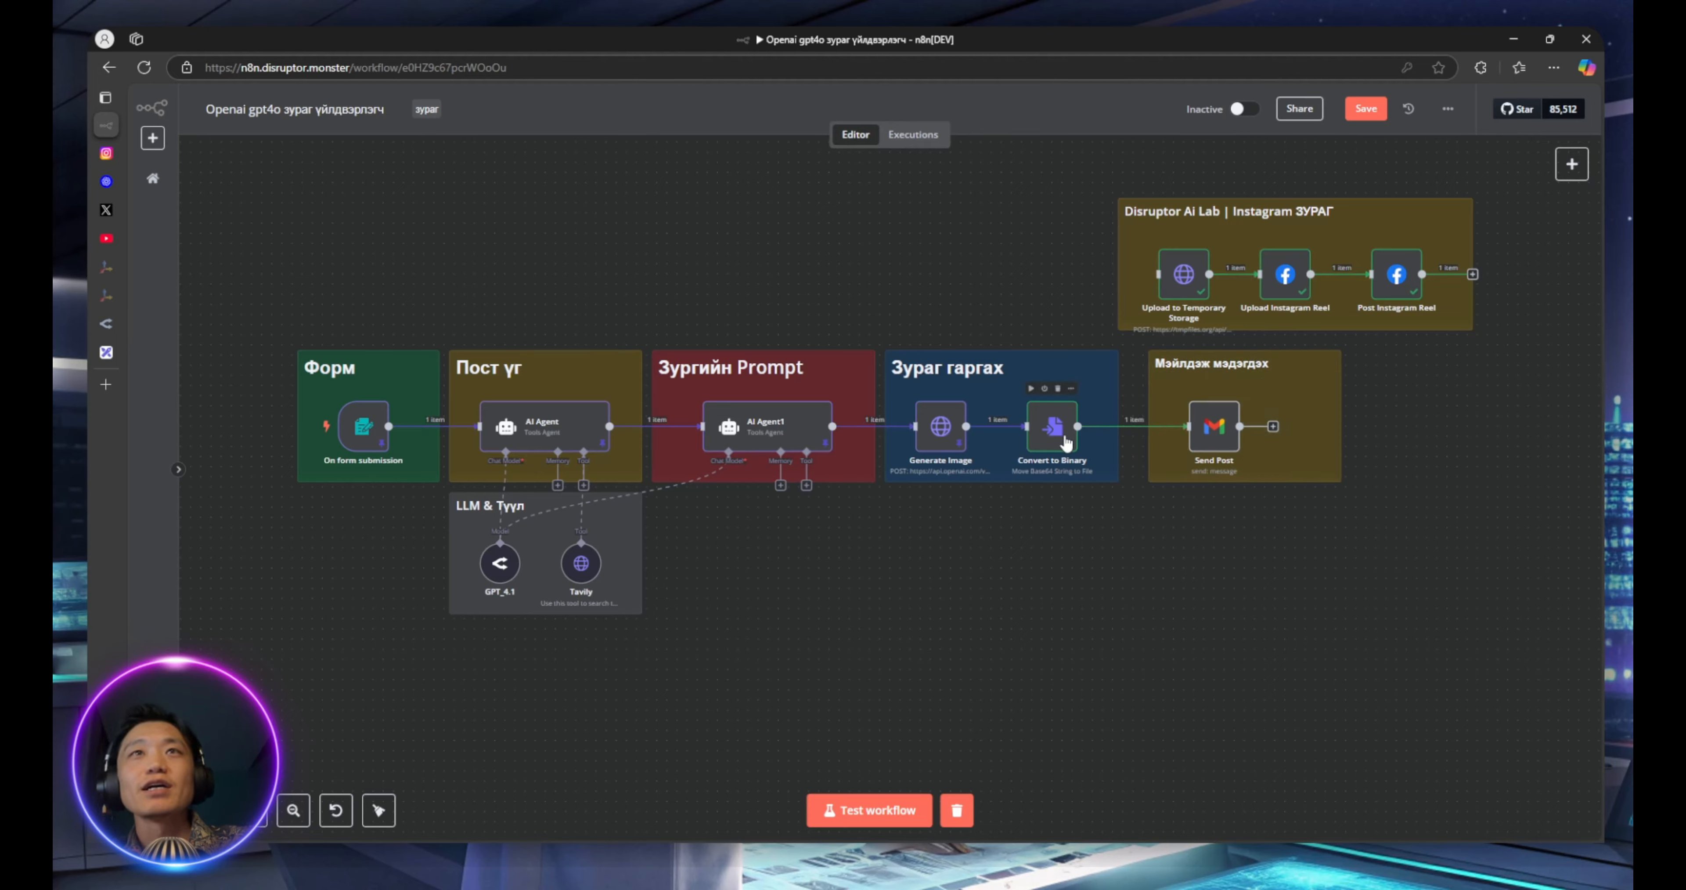
# Test the workflow, switch to Gmail to examine the delivered post email and its image attachment, and return to the n8n workflow
pyautogui.click(292, 427)
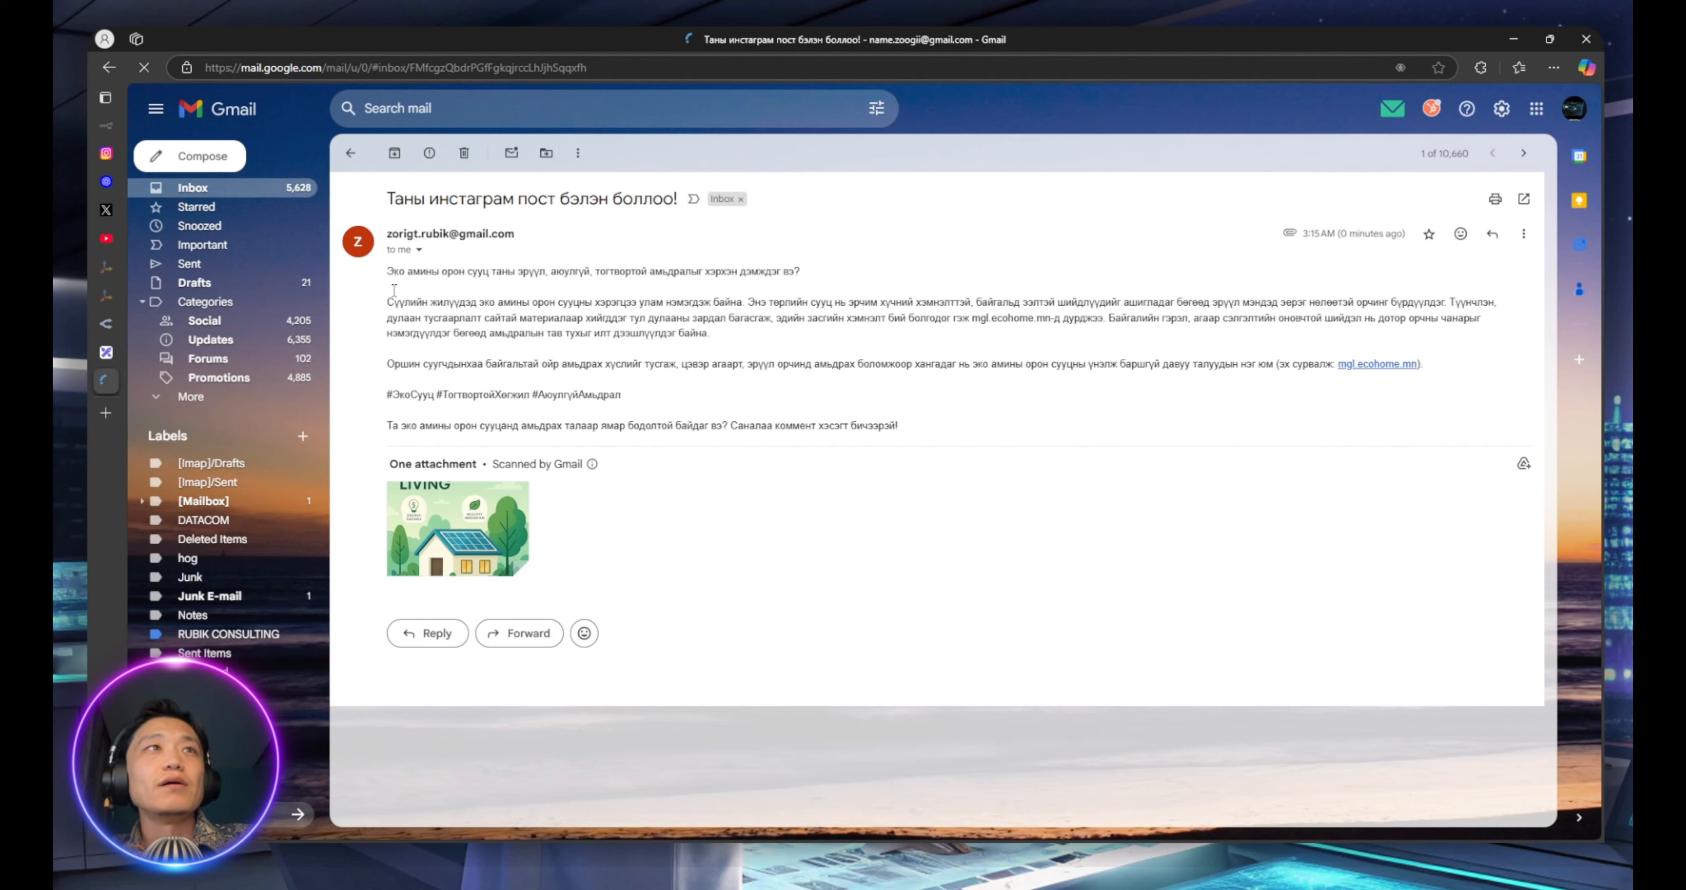
pyautogui.moveTo(462, 540)
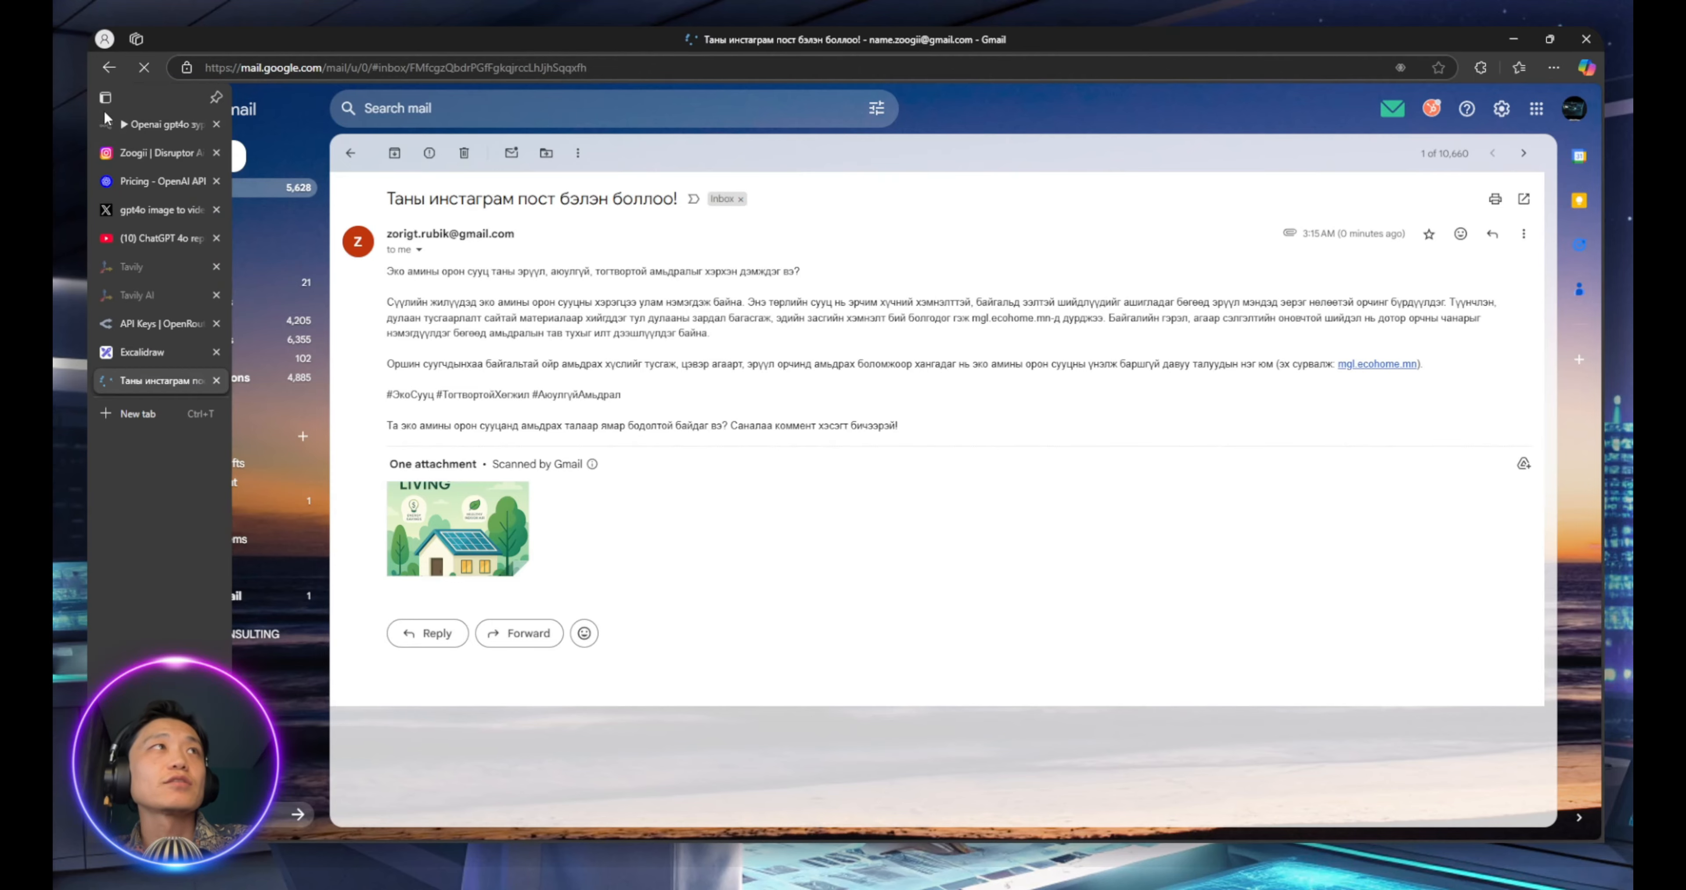
pyautogui.click(111, 125)
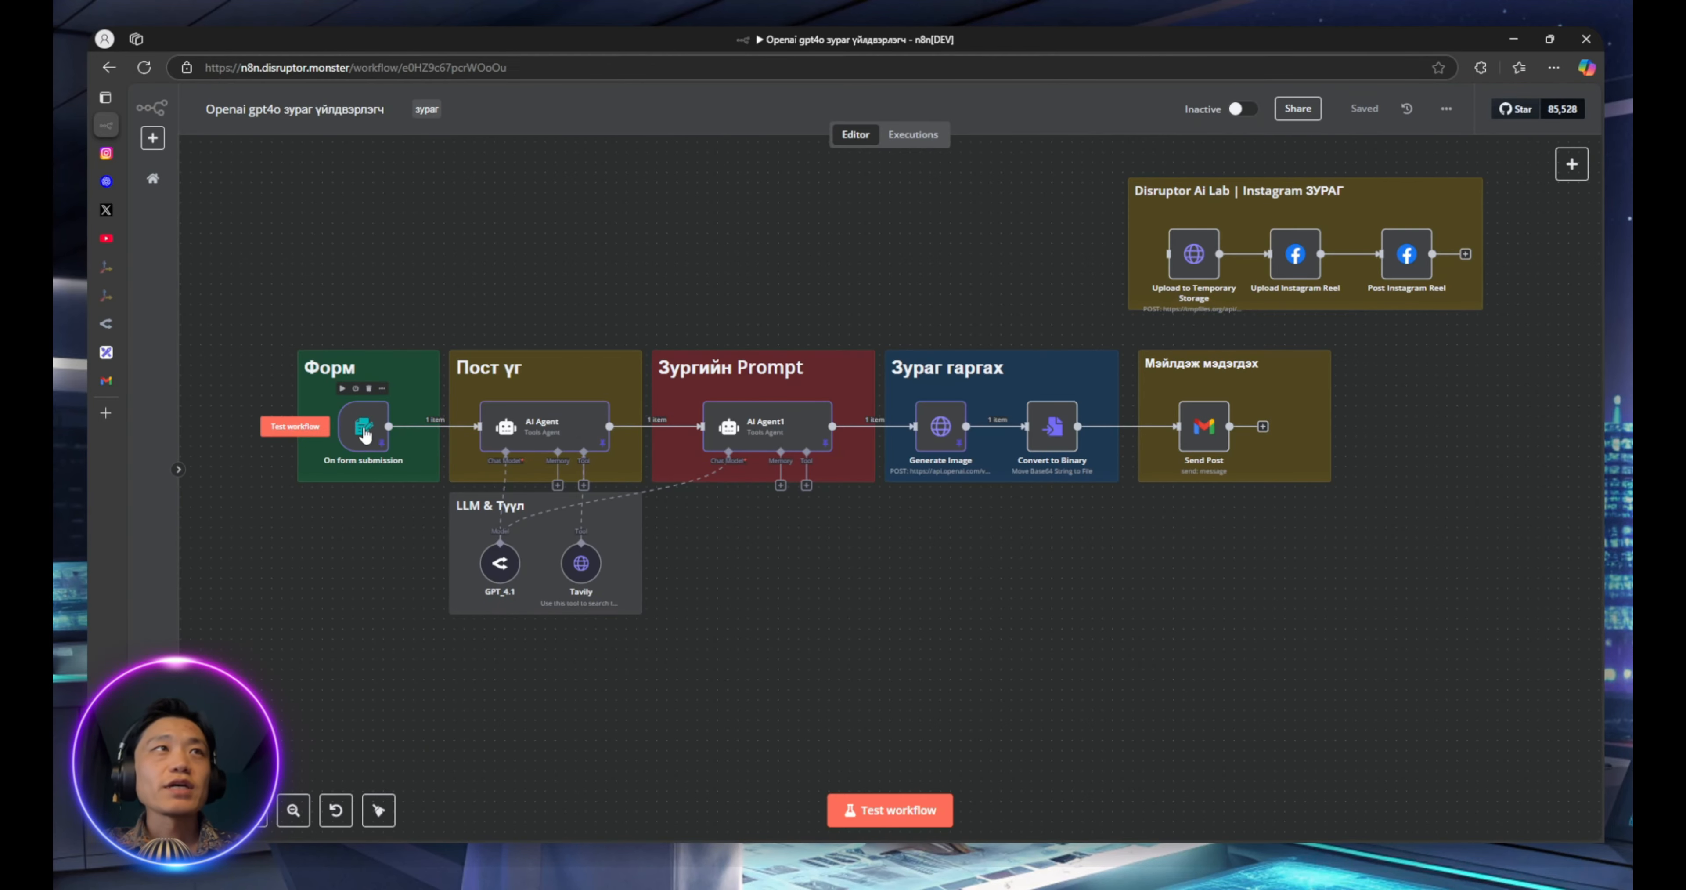
# Open the On form submission trigger to check its parameters and pinned output, and close it
pyautogui.doubleClick(364, 433)
pyautogui.click(452, 109)
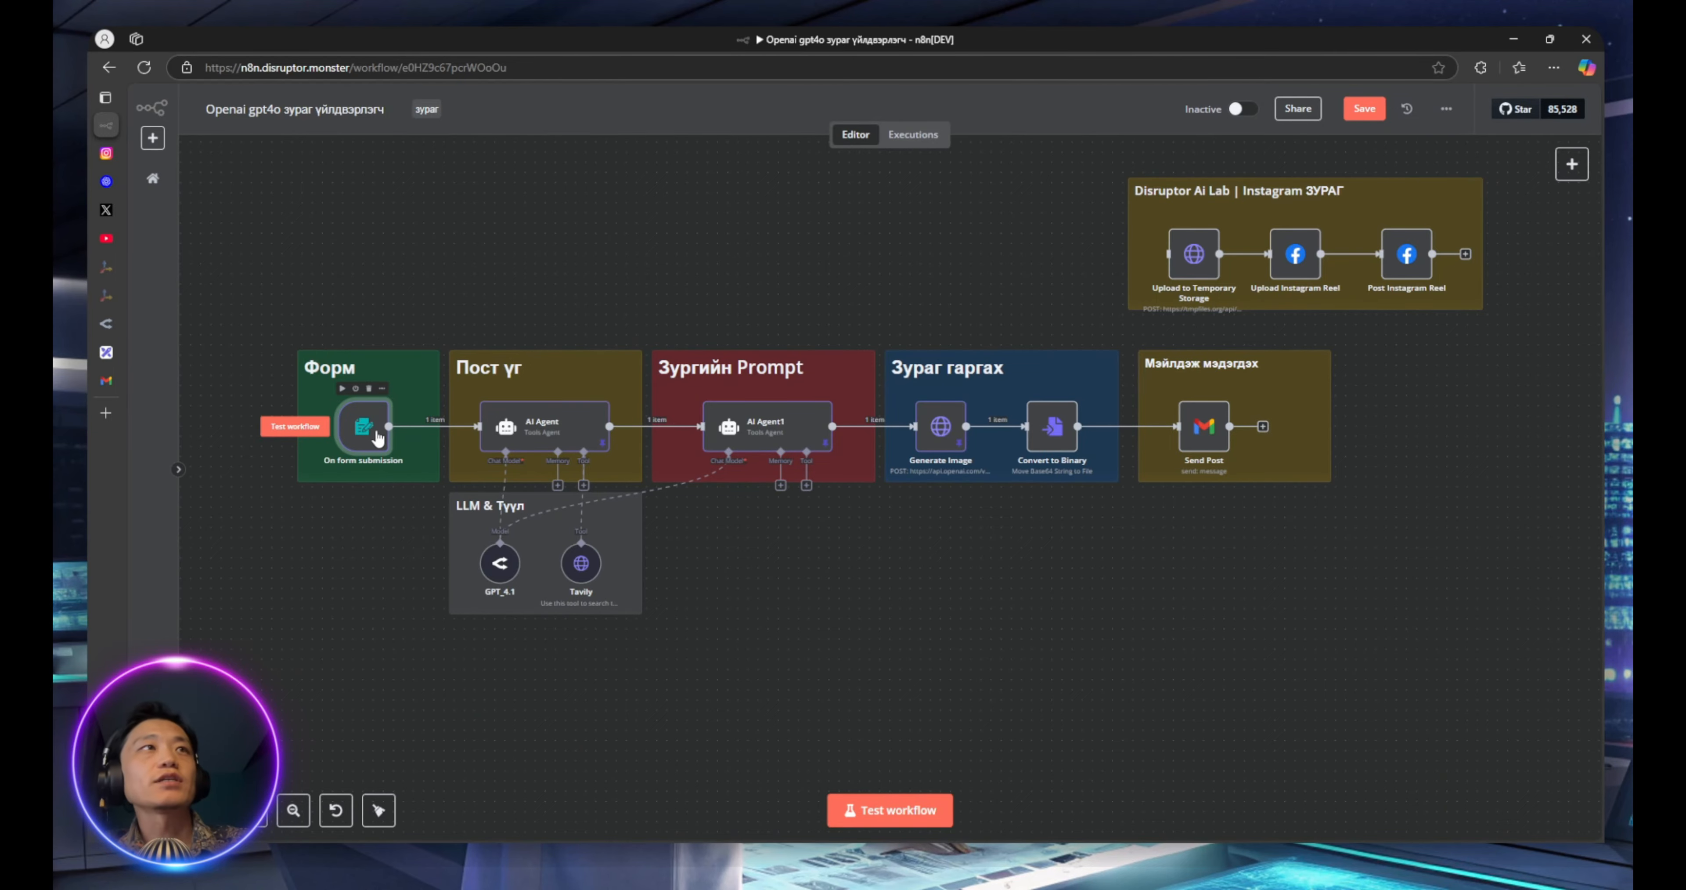
pyautogui.doubleClick(367, 432)
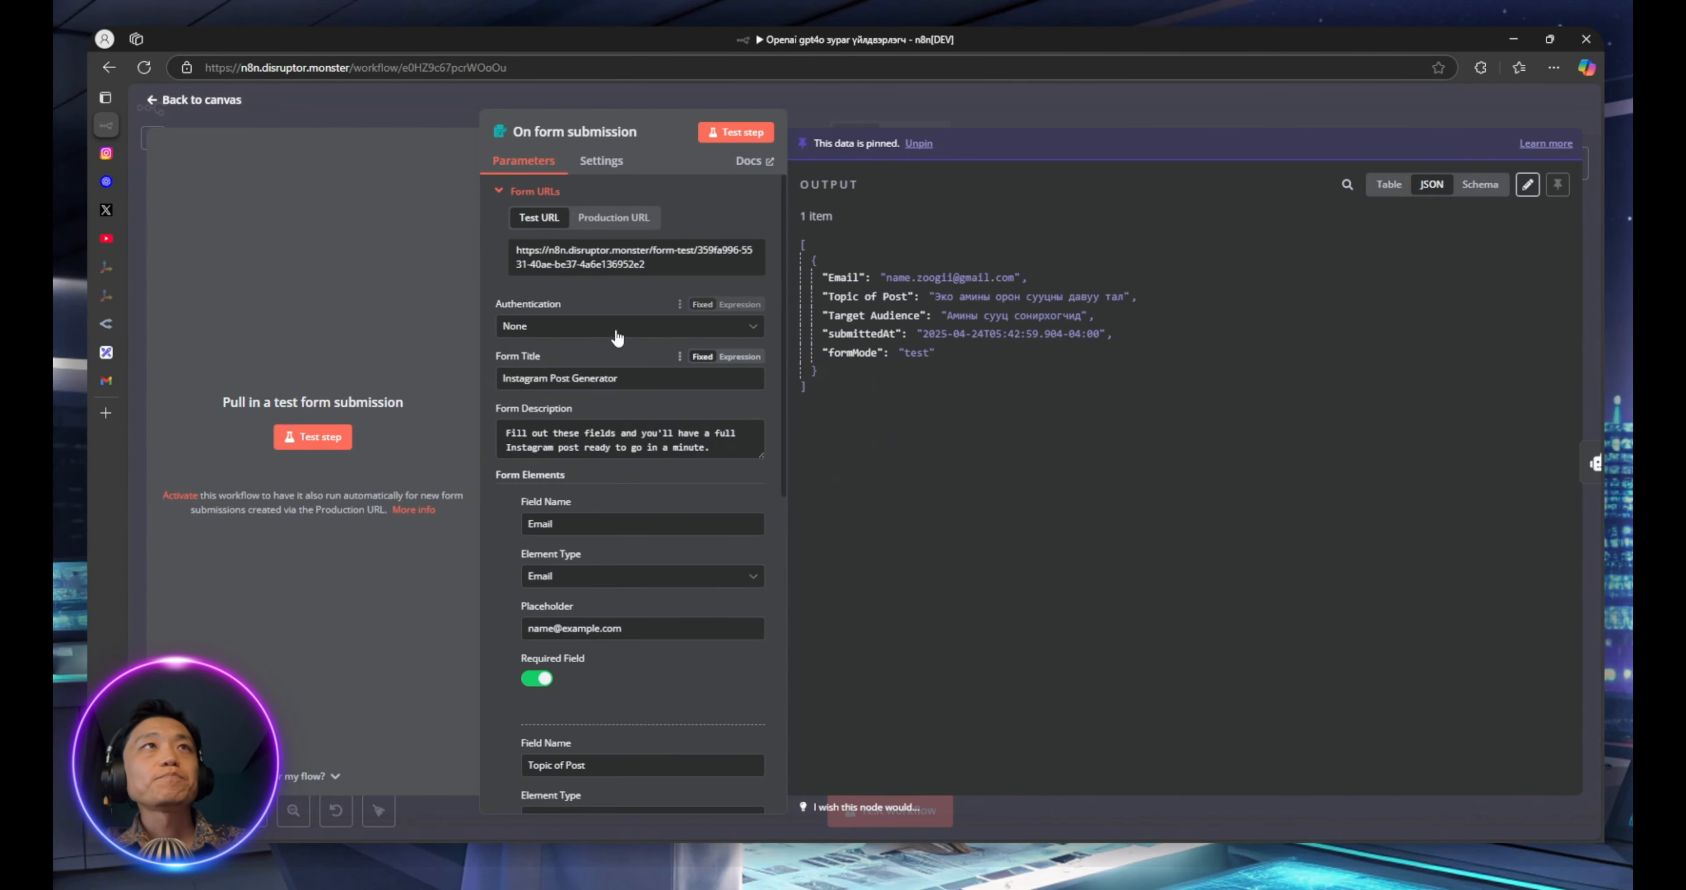
pyautogui.click(417, 106)
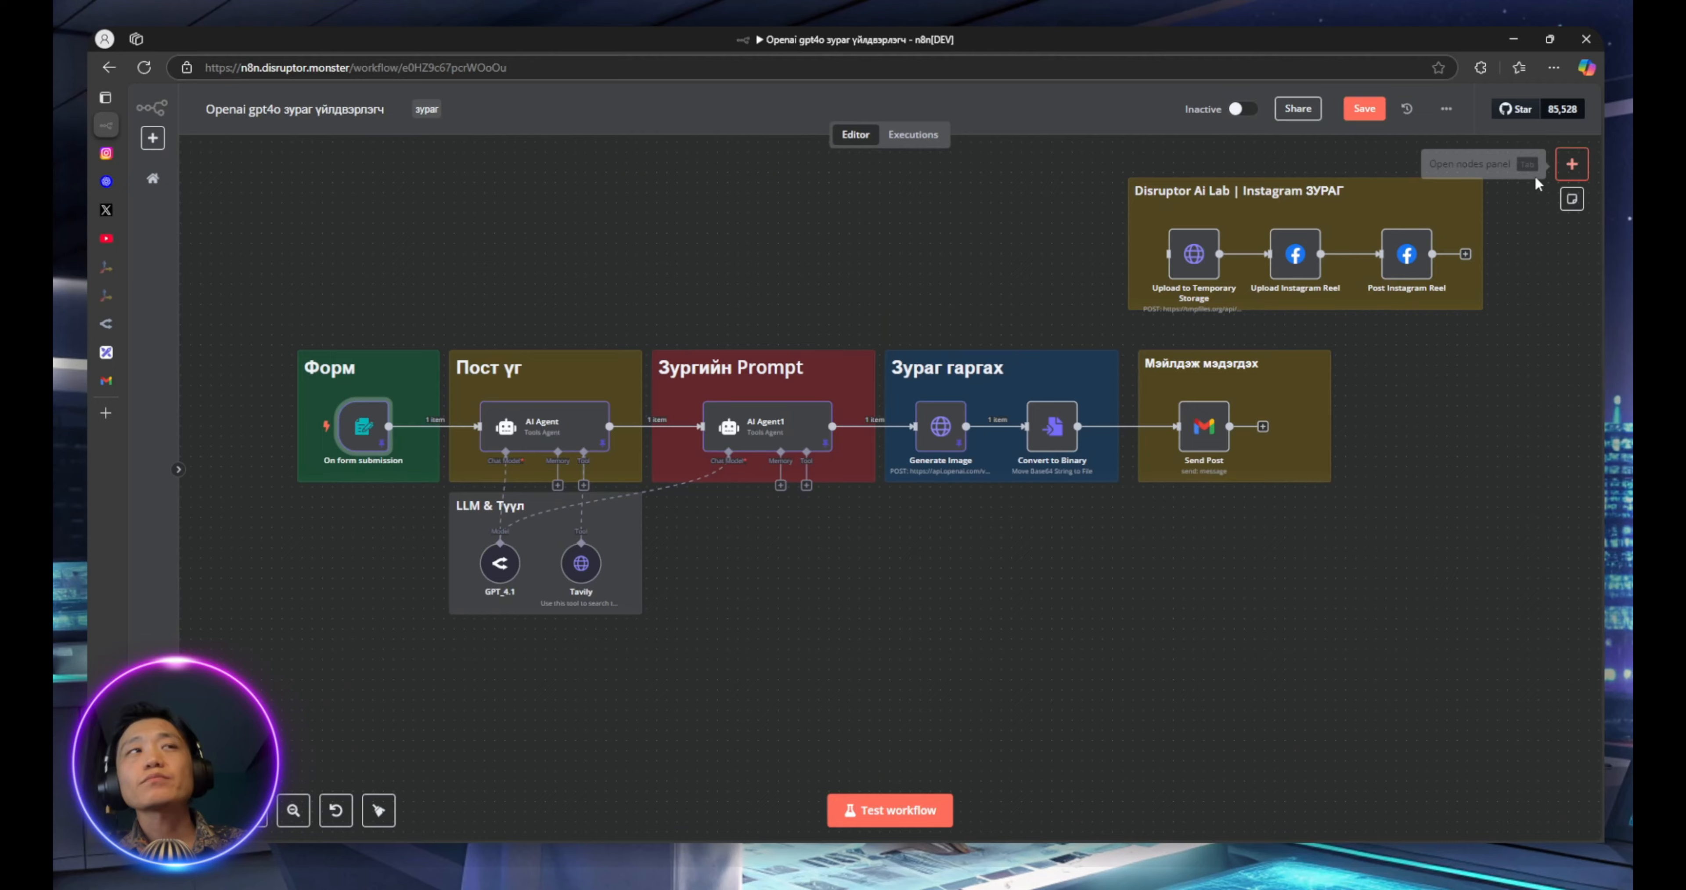
pyautogui.click(260, 278)
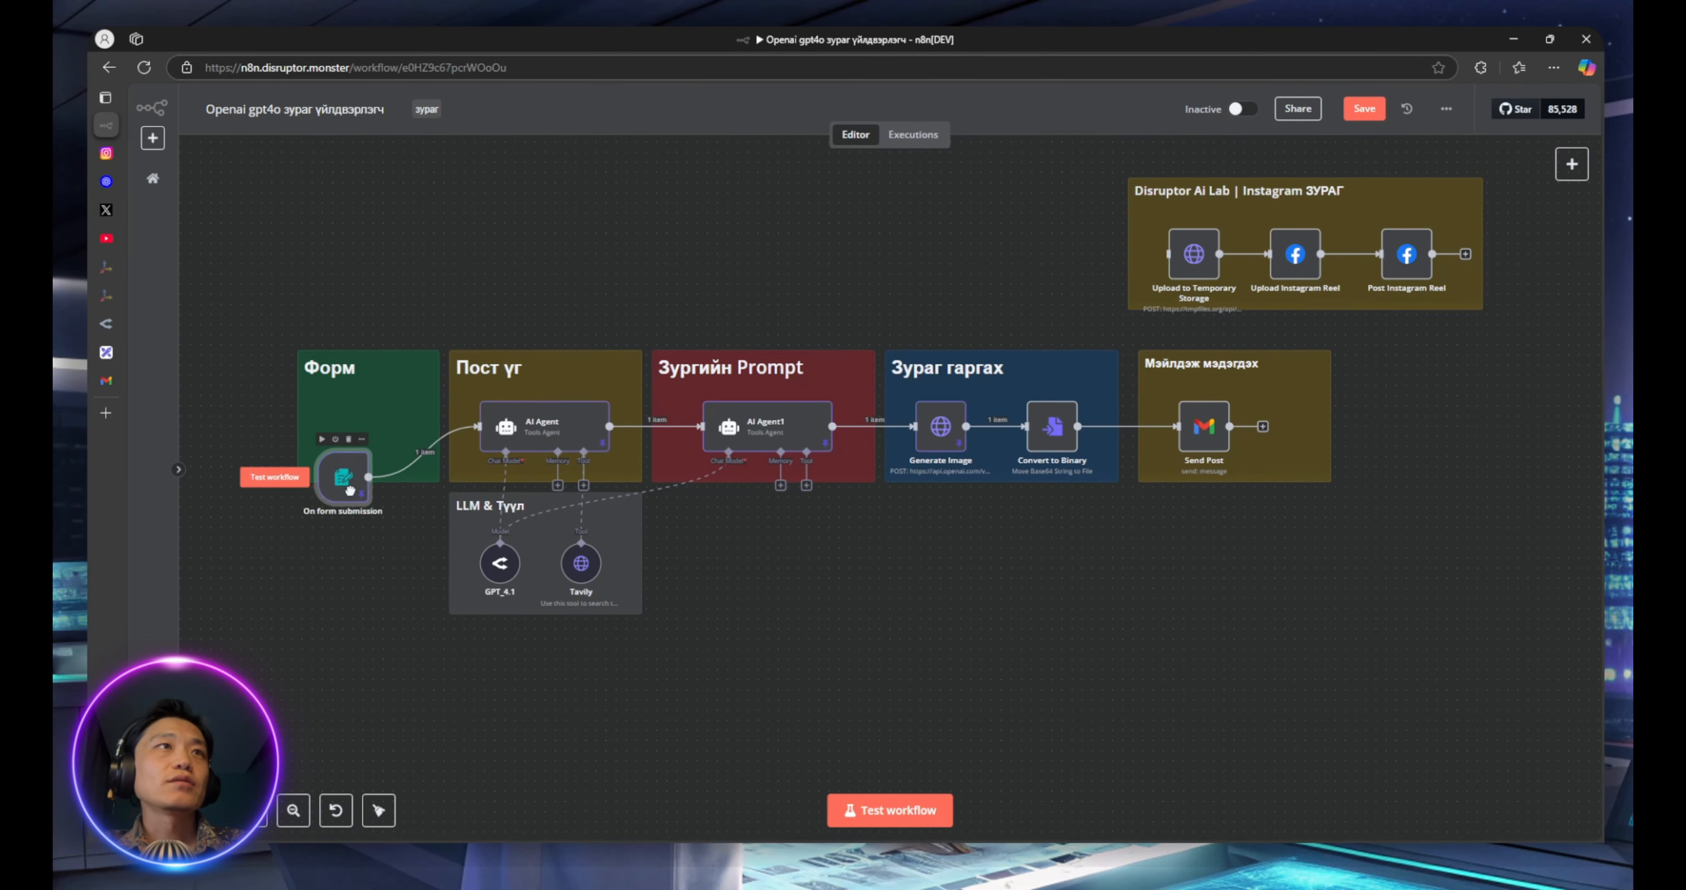
# Search the nodes for "form", add a second On new n8n Form event trigger, and close its blank settings
pyautogui.scroll(-4, 914, 595)
pyautogui.scroll(-2, 914, 594)
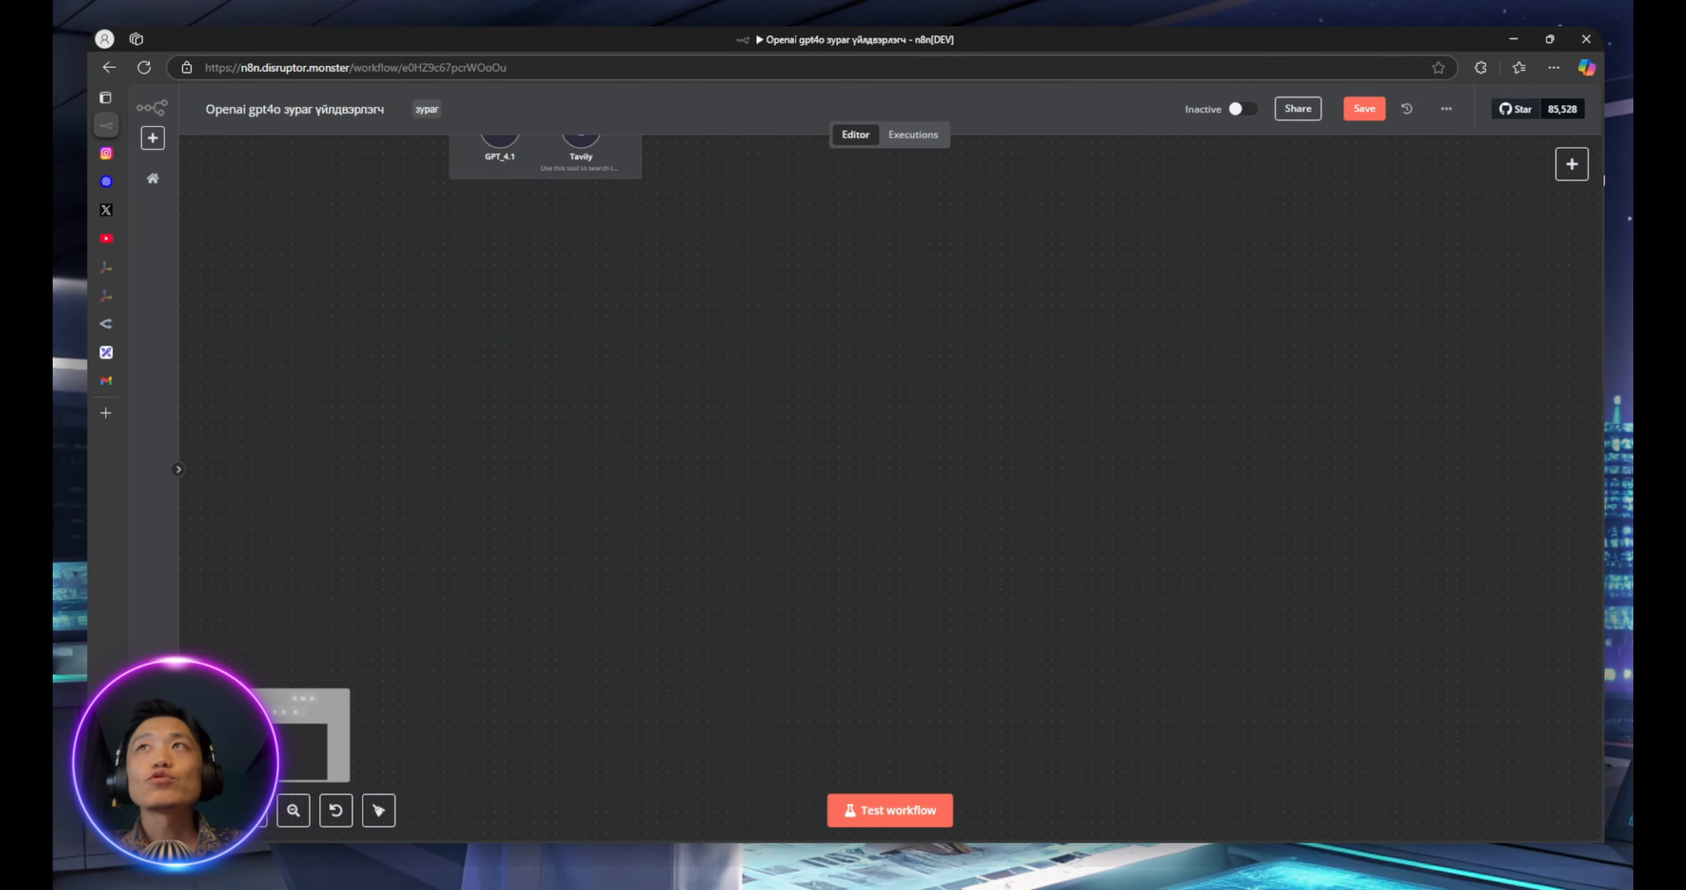
pyautogui.click(1571, 163)
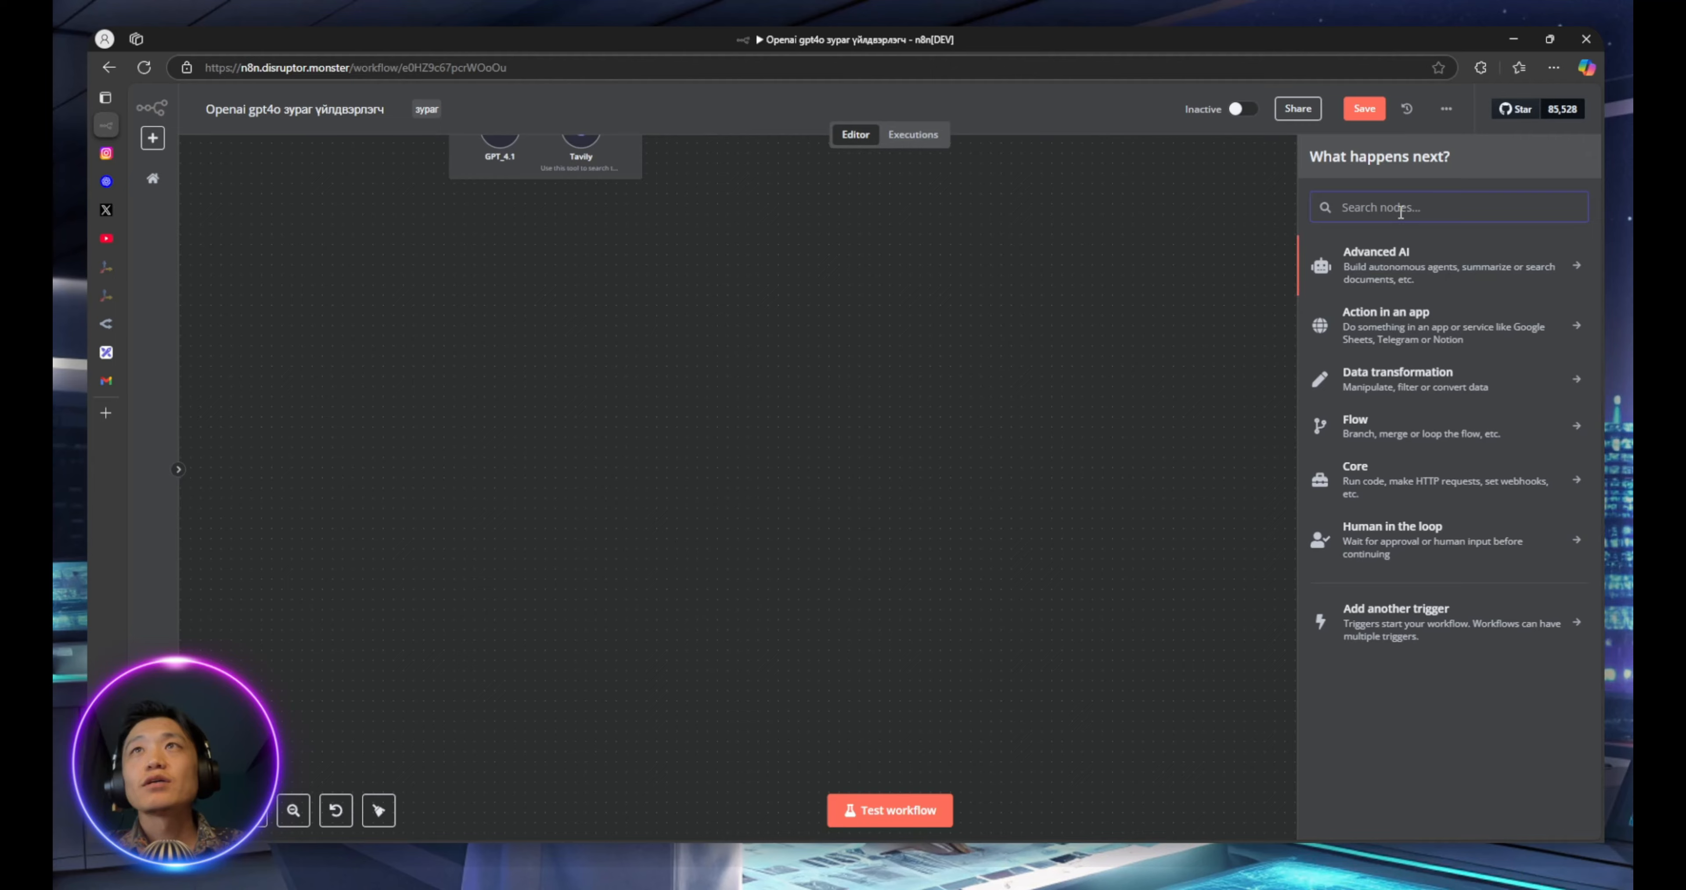
pyautogui.write('form')
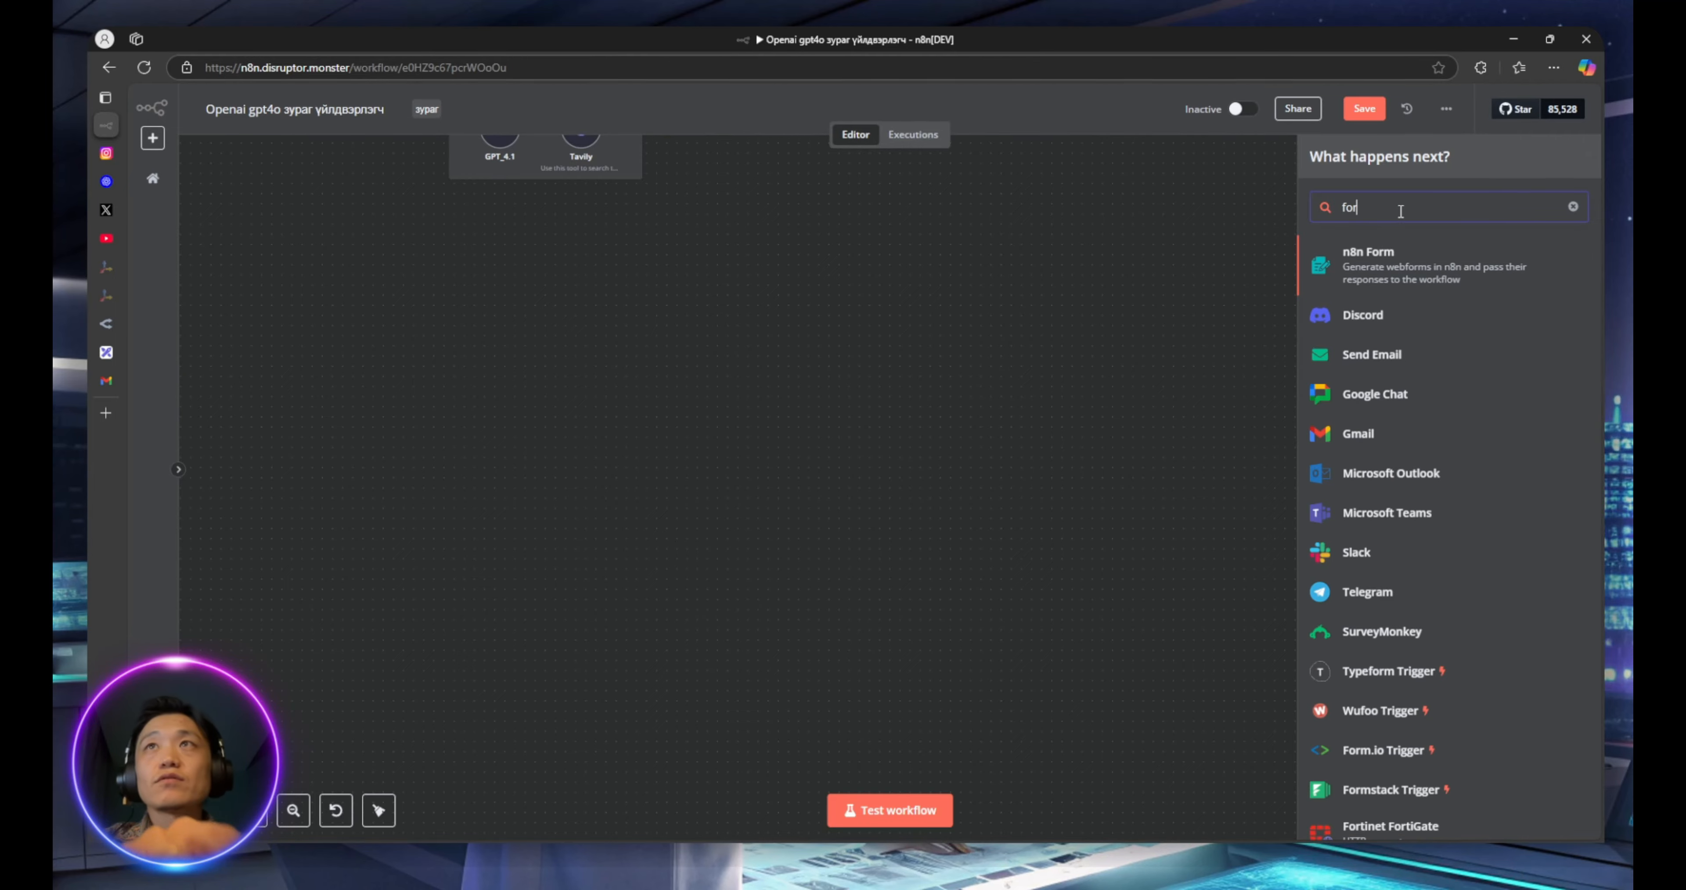
pyautogui.click(1393, 257)
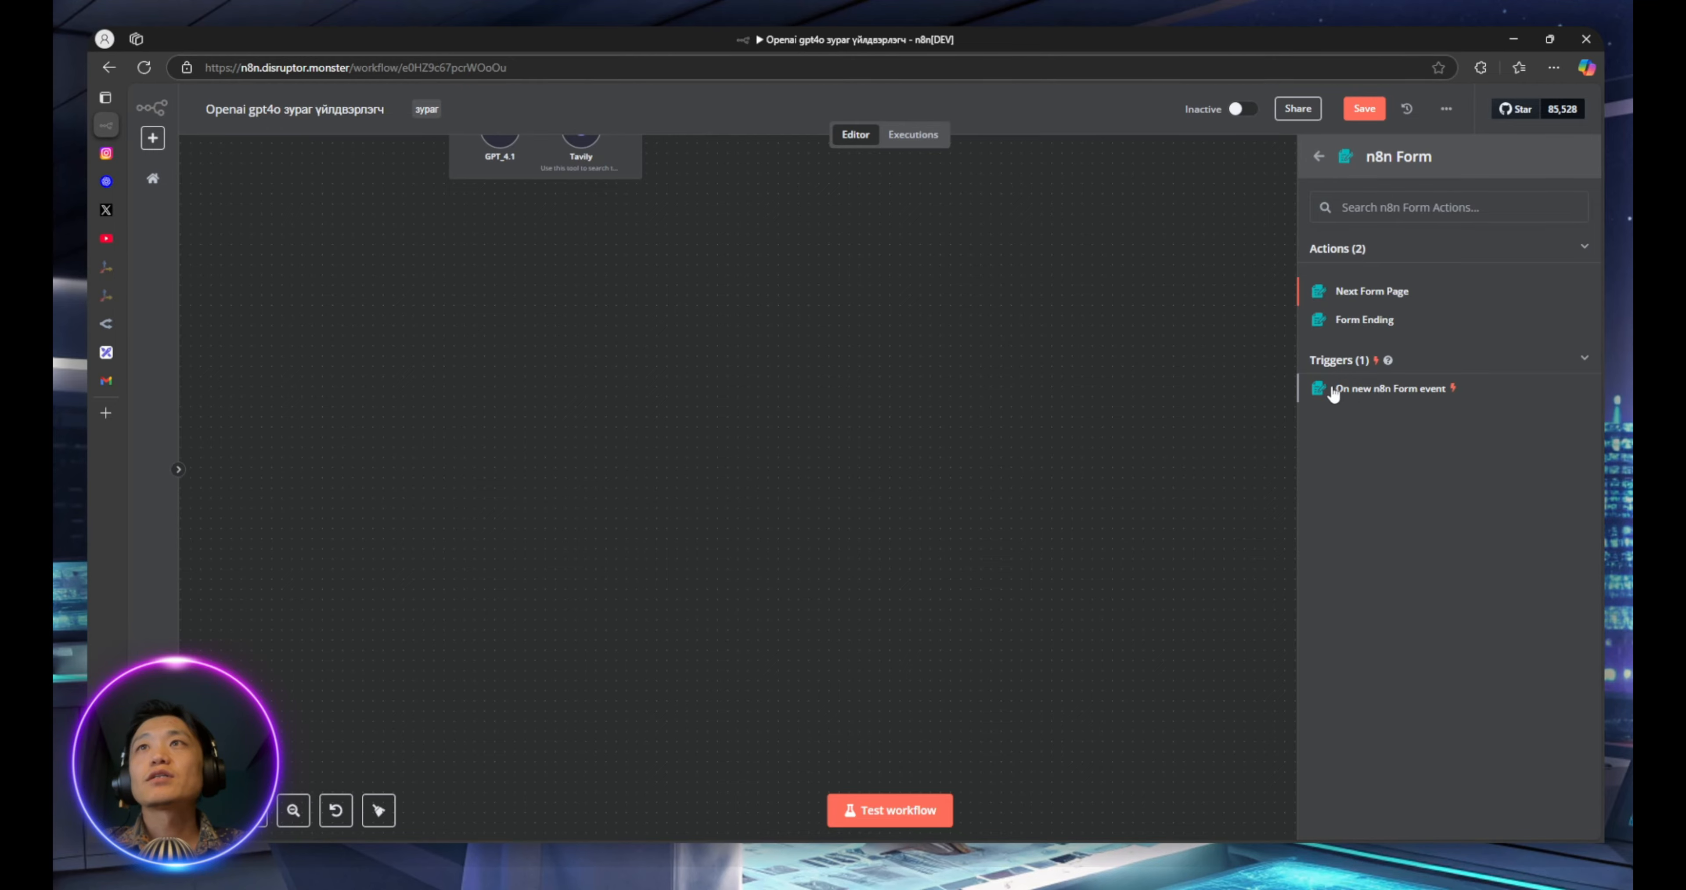
pyautogui.click(1333, 394)
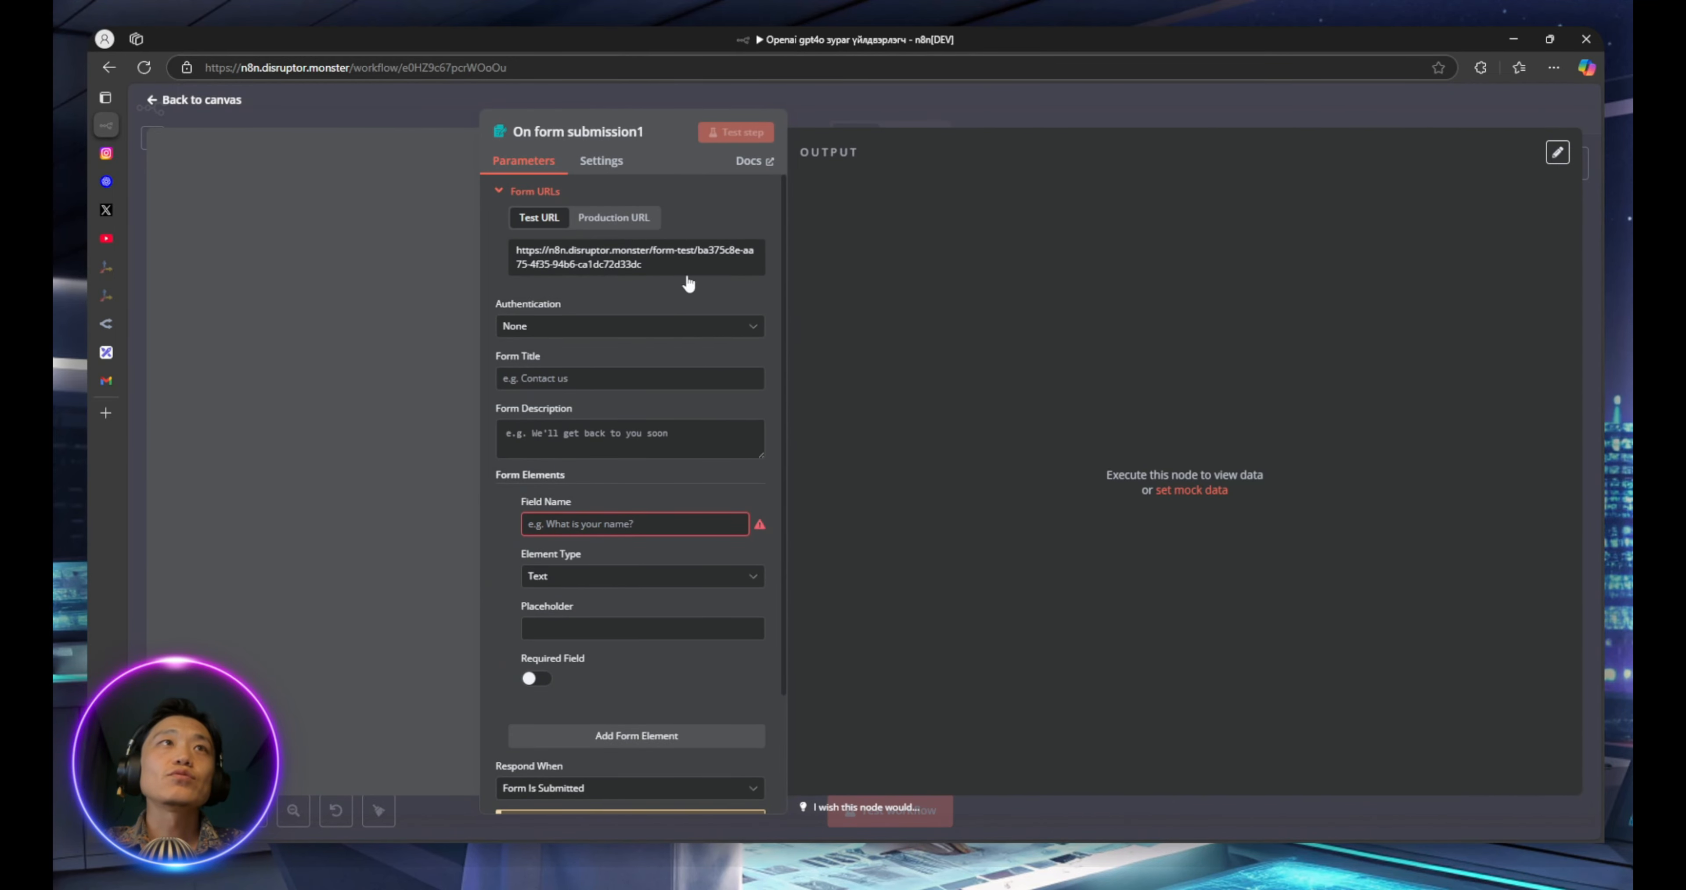
pyautogui.click(425, 87)
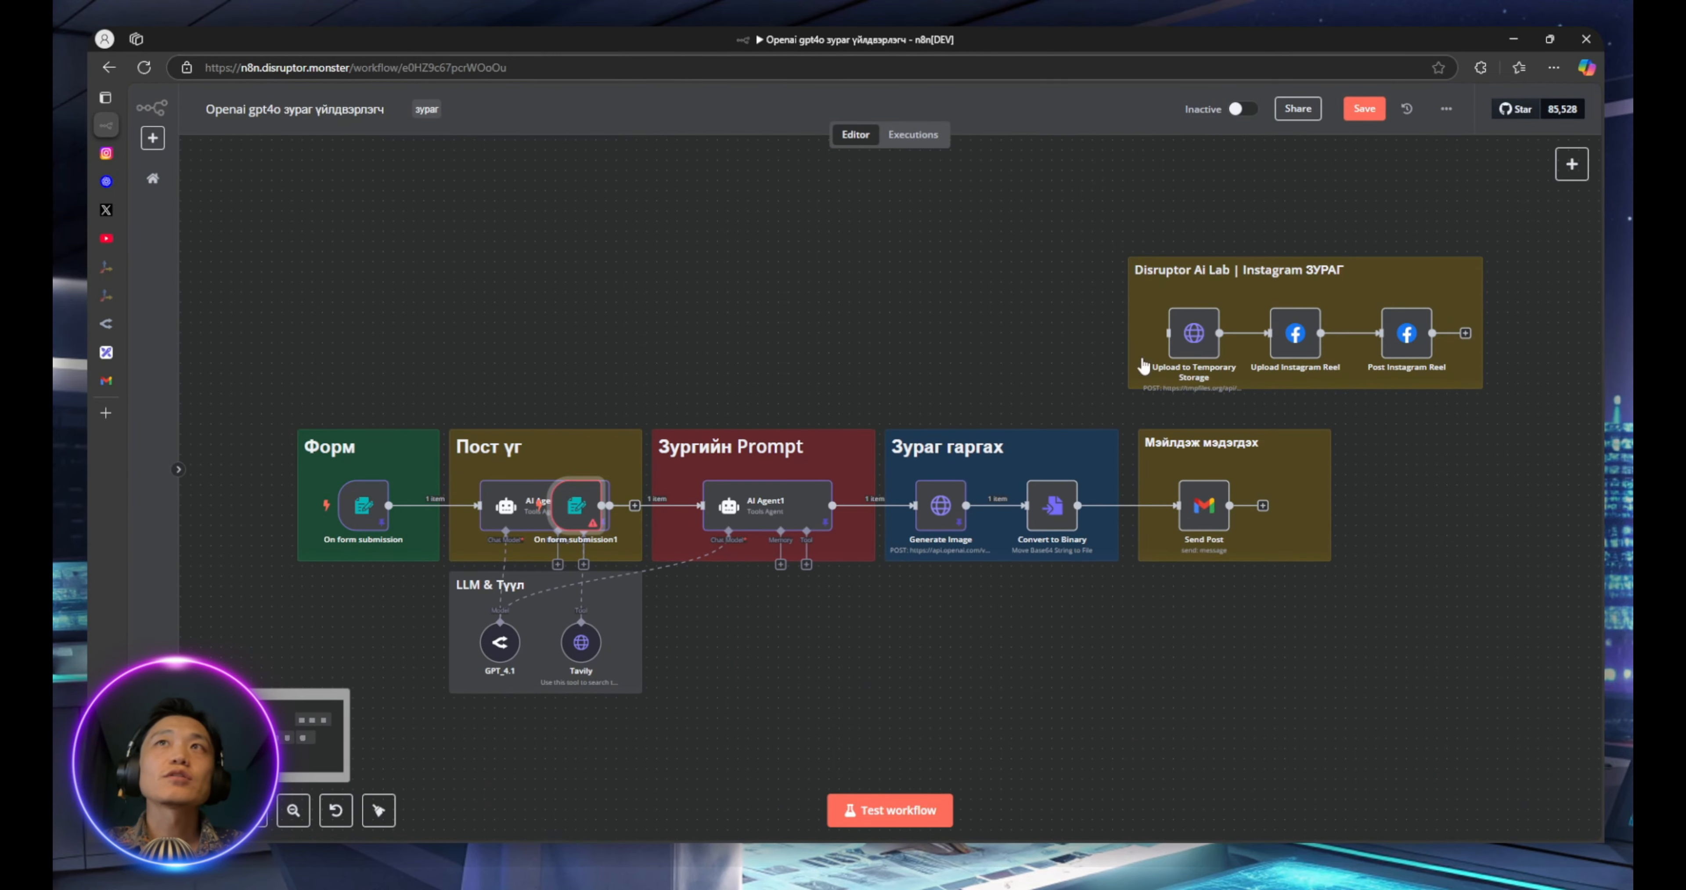
# Delete the extra On form submission1 trigger from the canvas
pyautogui.scroll(-10, 1170, 470)
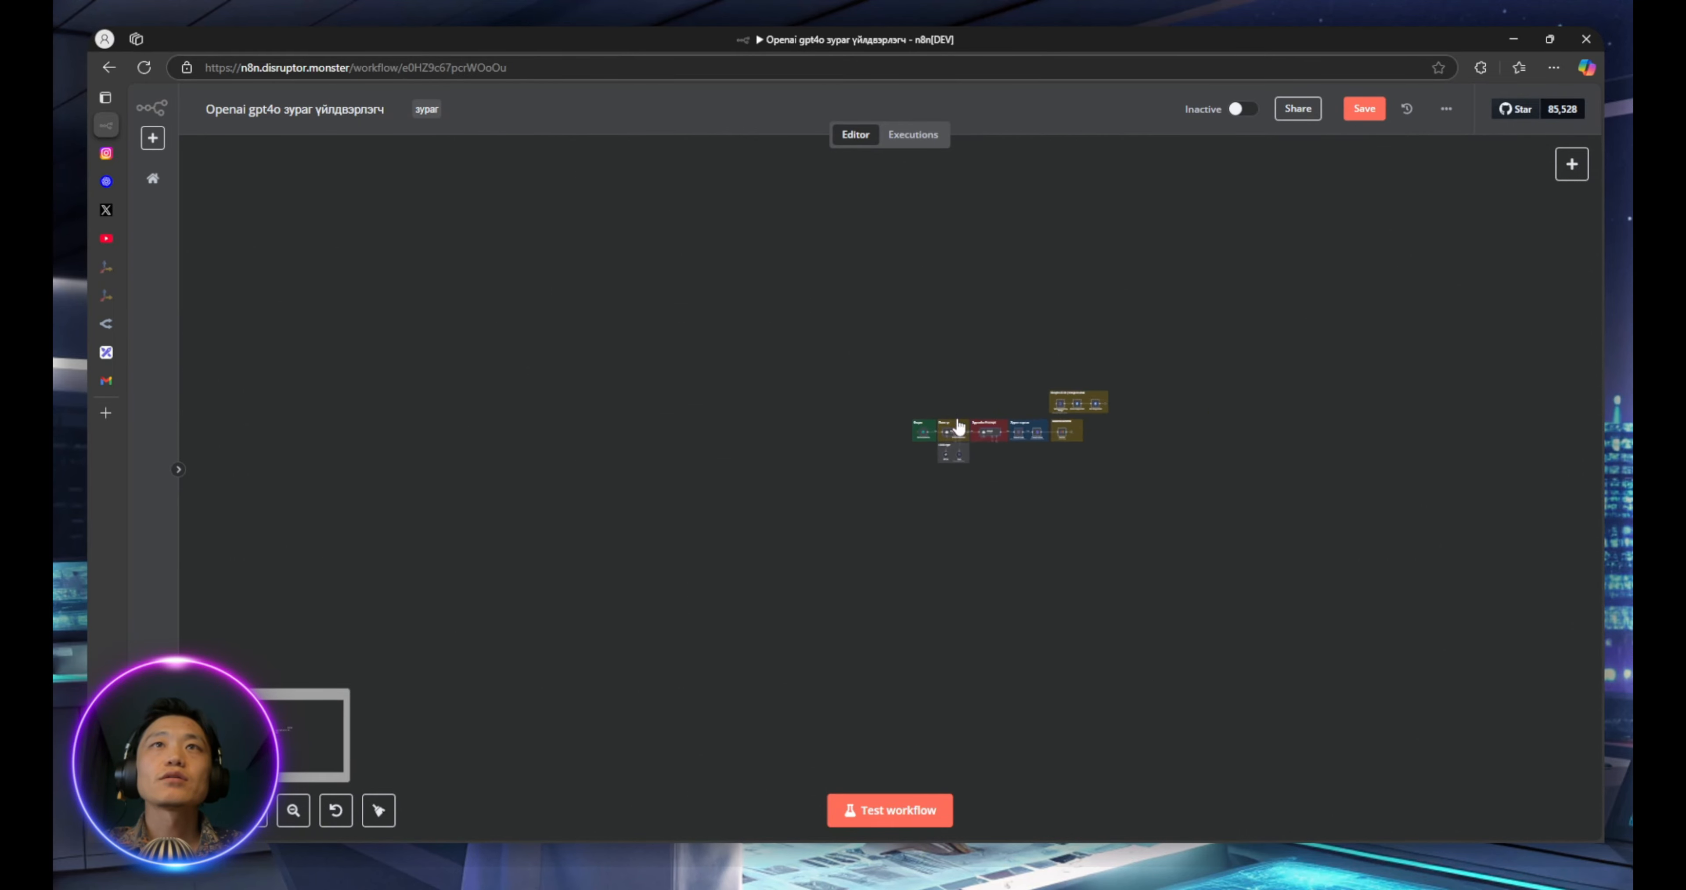
pyautogui.scroll(10, 959, 426)
pyautogui.moveTo(836, 400); pyautogui.dragTo(700, 274)
pyautogui.click(701, 247)
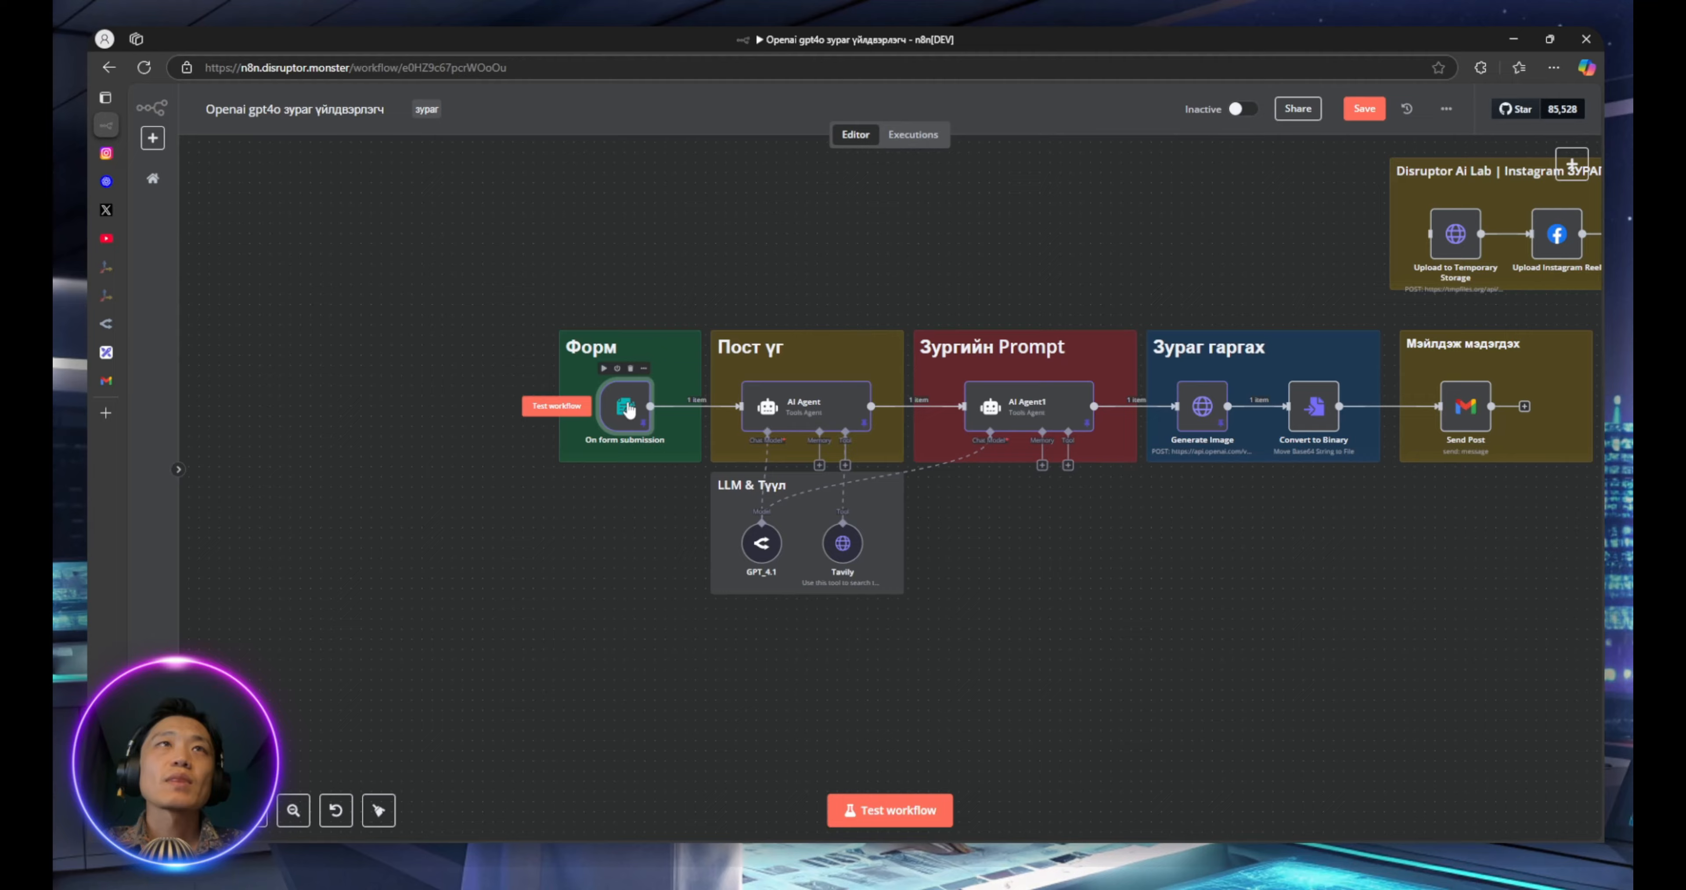
# Open the original On form submission trigger and review its form title and form description
pyautogui.doubleClick(625, 406)
pyautogui.scroll(-2, 638, 288)
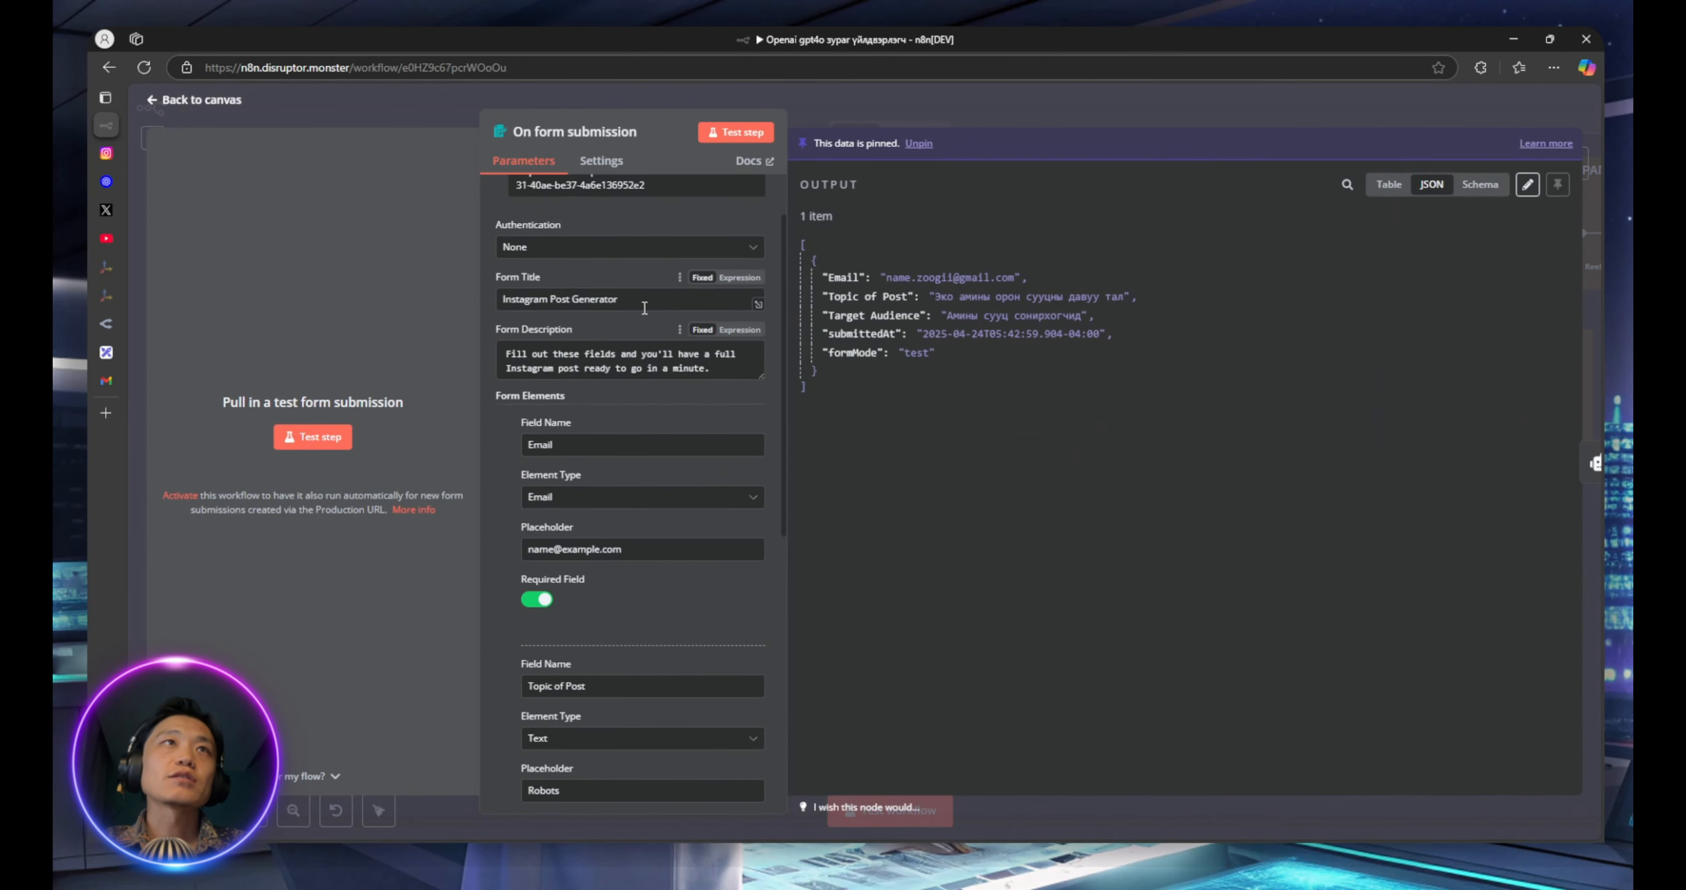
pyautogui.click(638, 301)
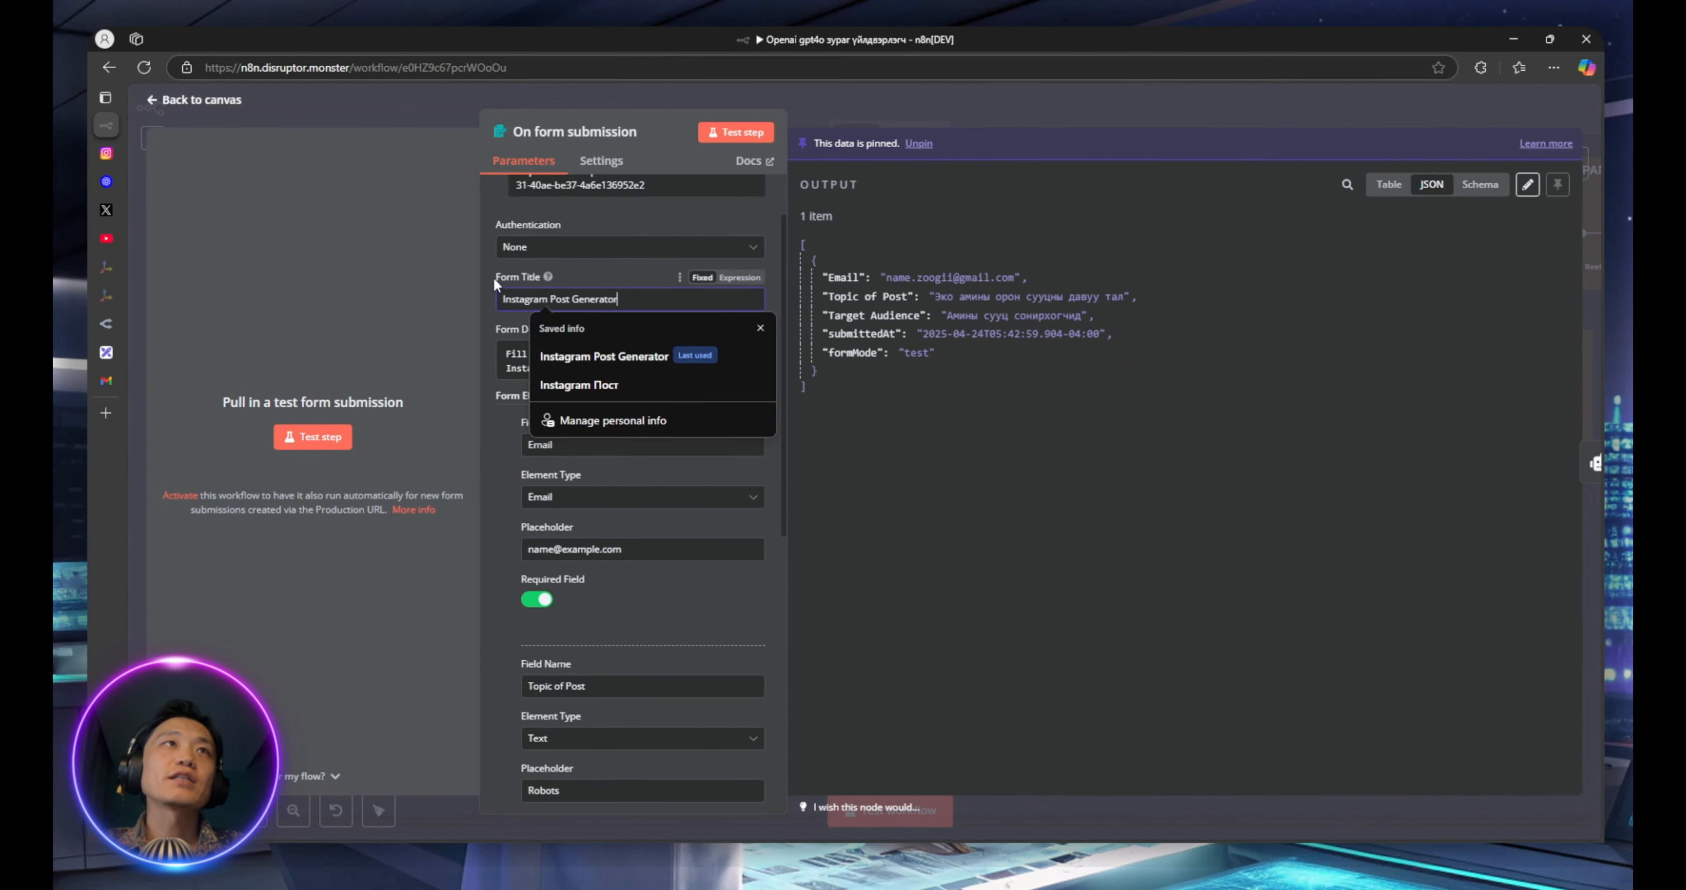
pyautogui.click(489, 293)
pyautogui.click(579, 353)
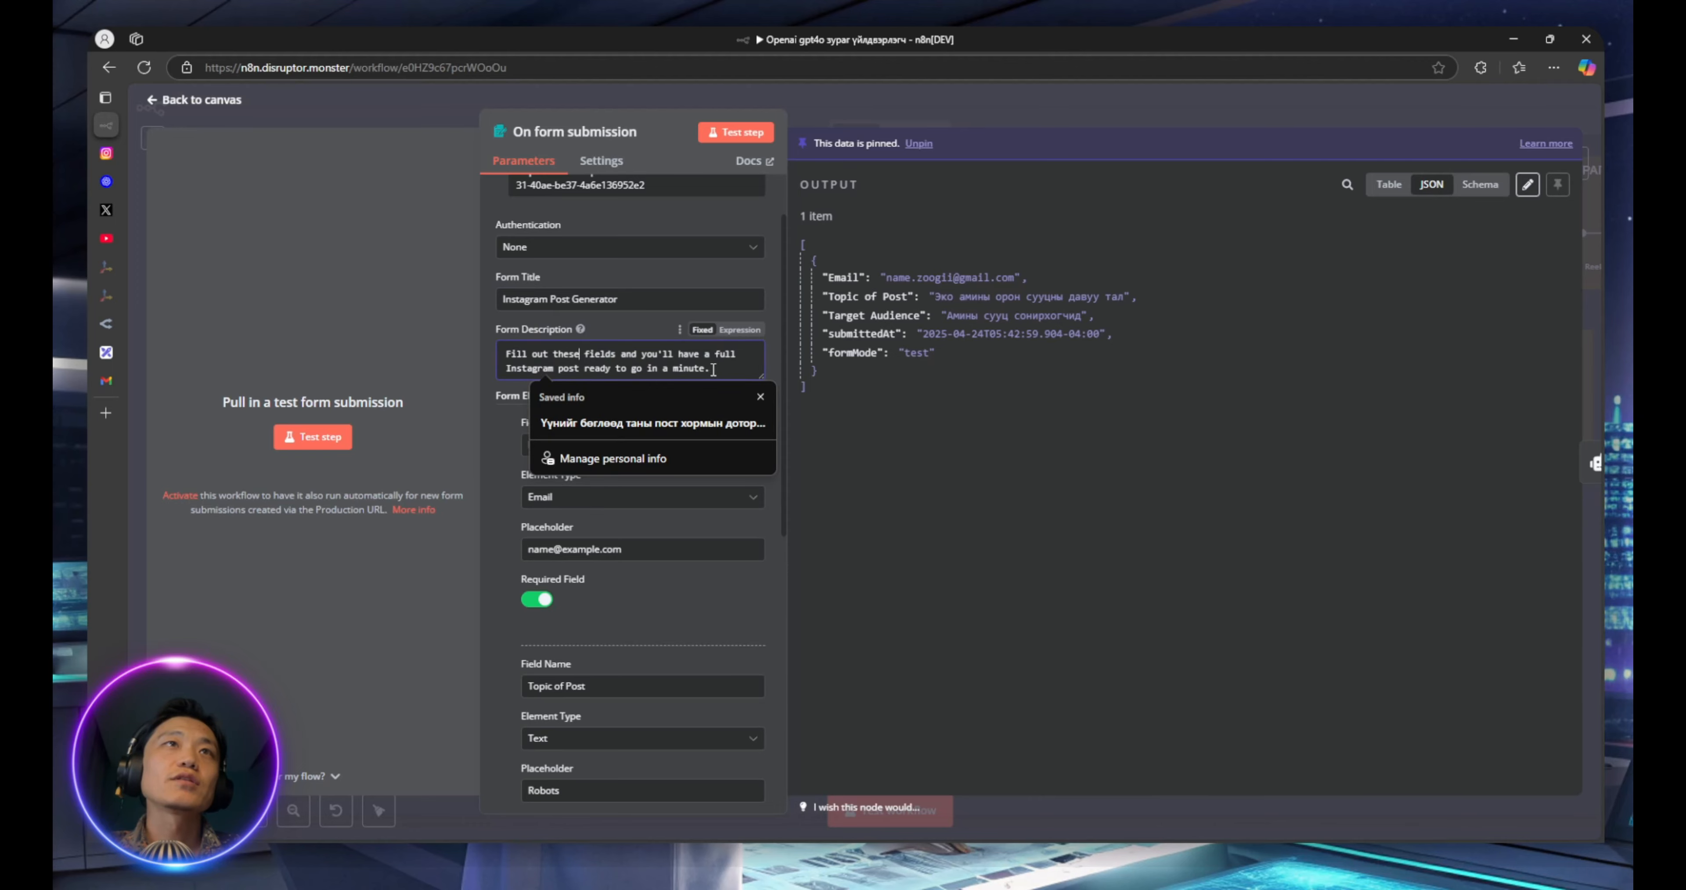
pyautogui.moveTo(658, 370); pyautogui.dragTo(511, 357)
pyautogui.click(502, 353)
pyautogui.click(484, 315)
# Review the Email form element's field name and the element types available for it, keeping Email
pyautogui.scroll(-3, 684, 434)
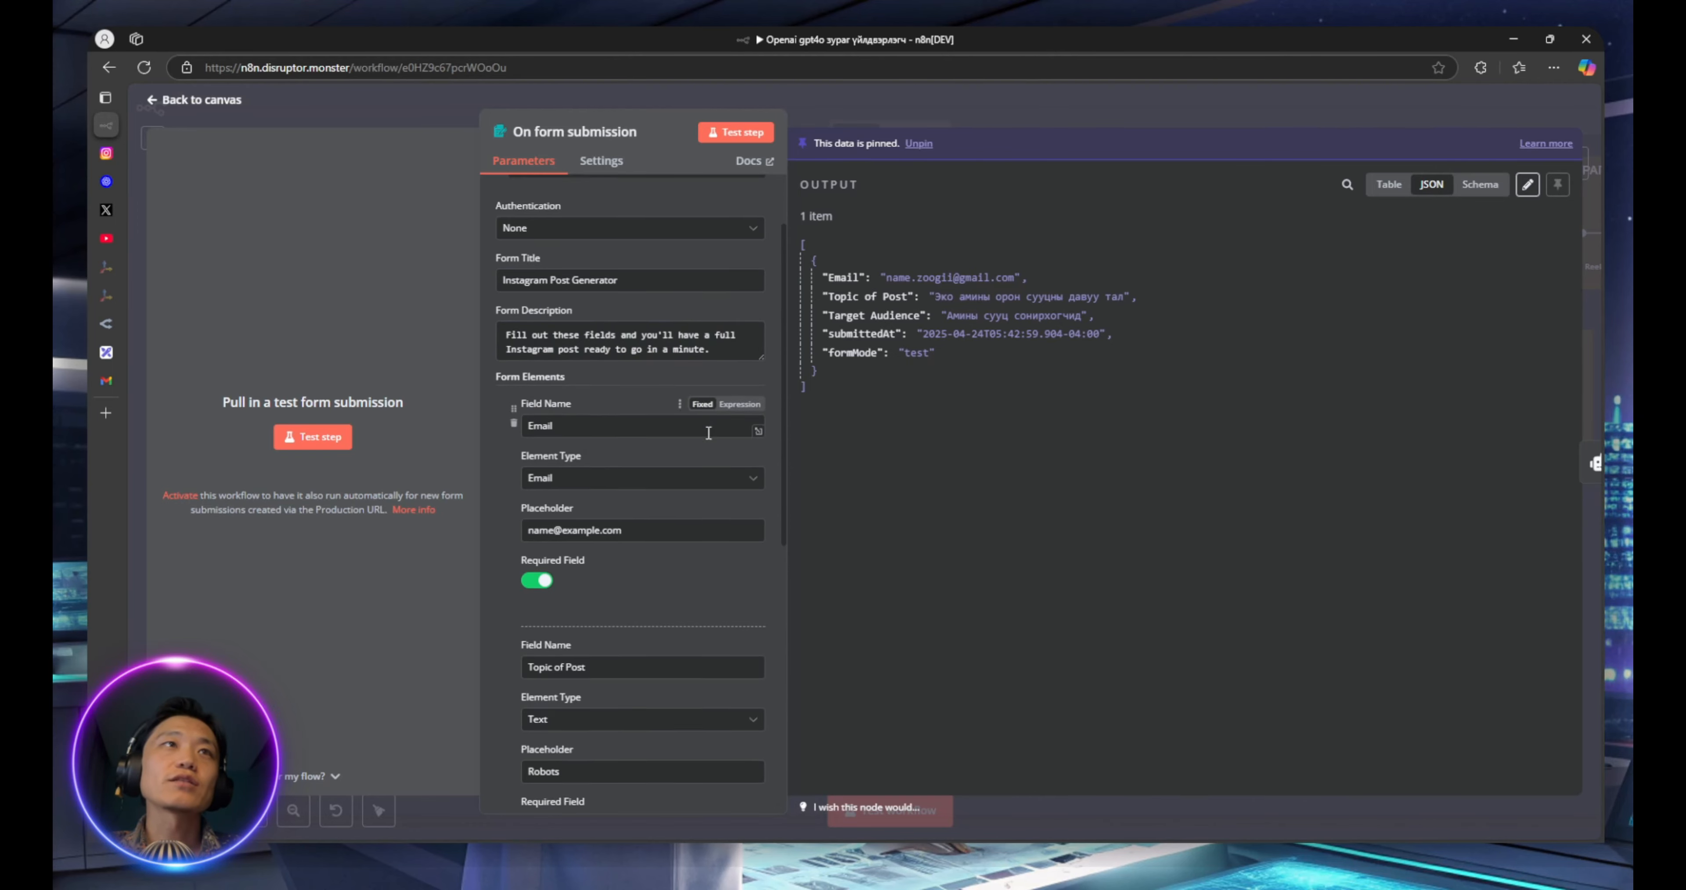
pyautogui.scroll(-1, 684, 434)
pyautogui.click(588, 288)
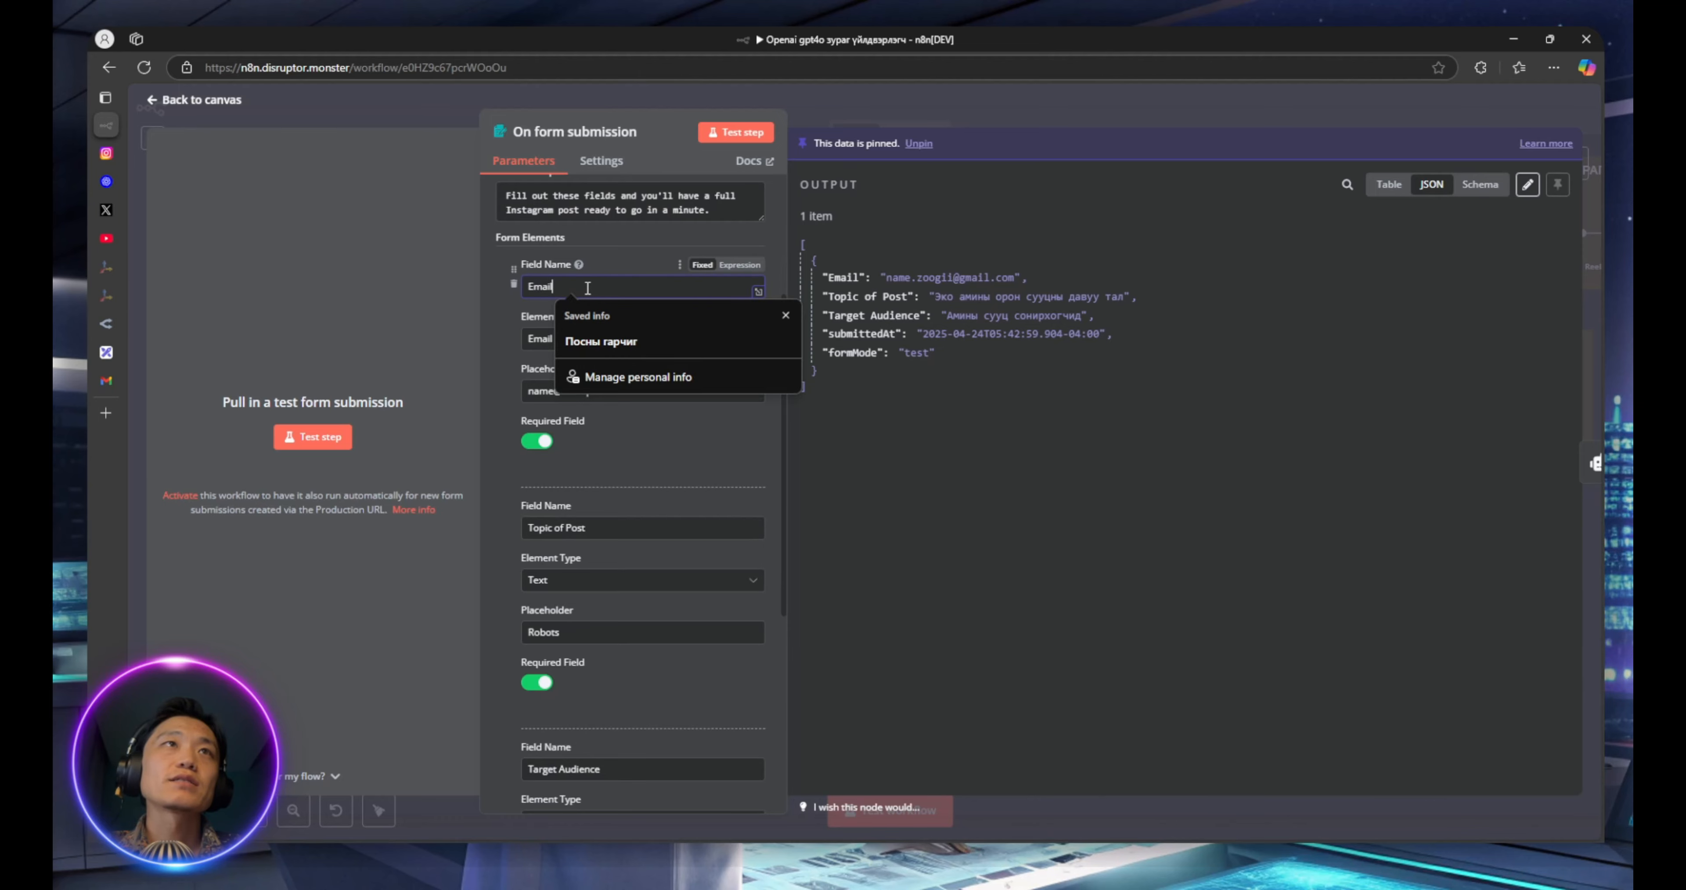
pyautogui.click(513, 330)
pyautogui.click(614, 347)
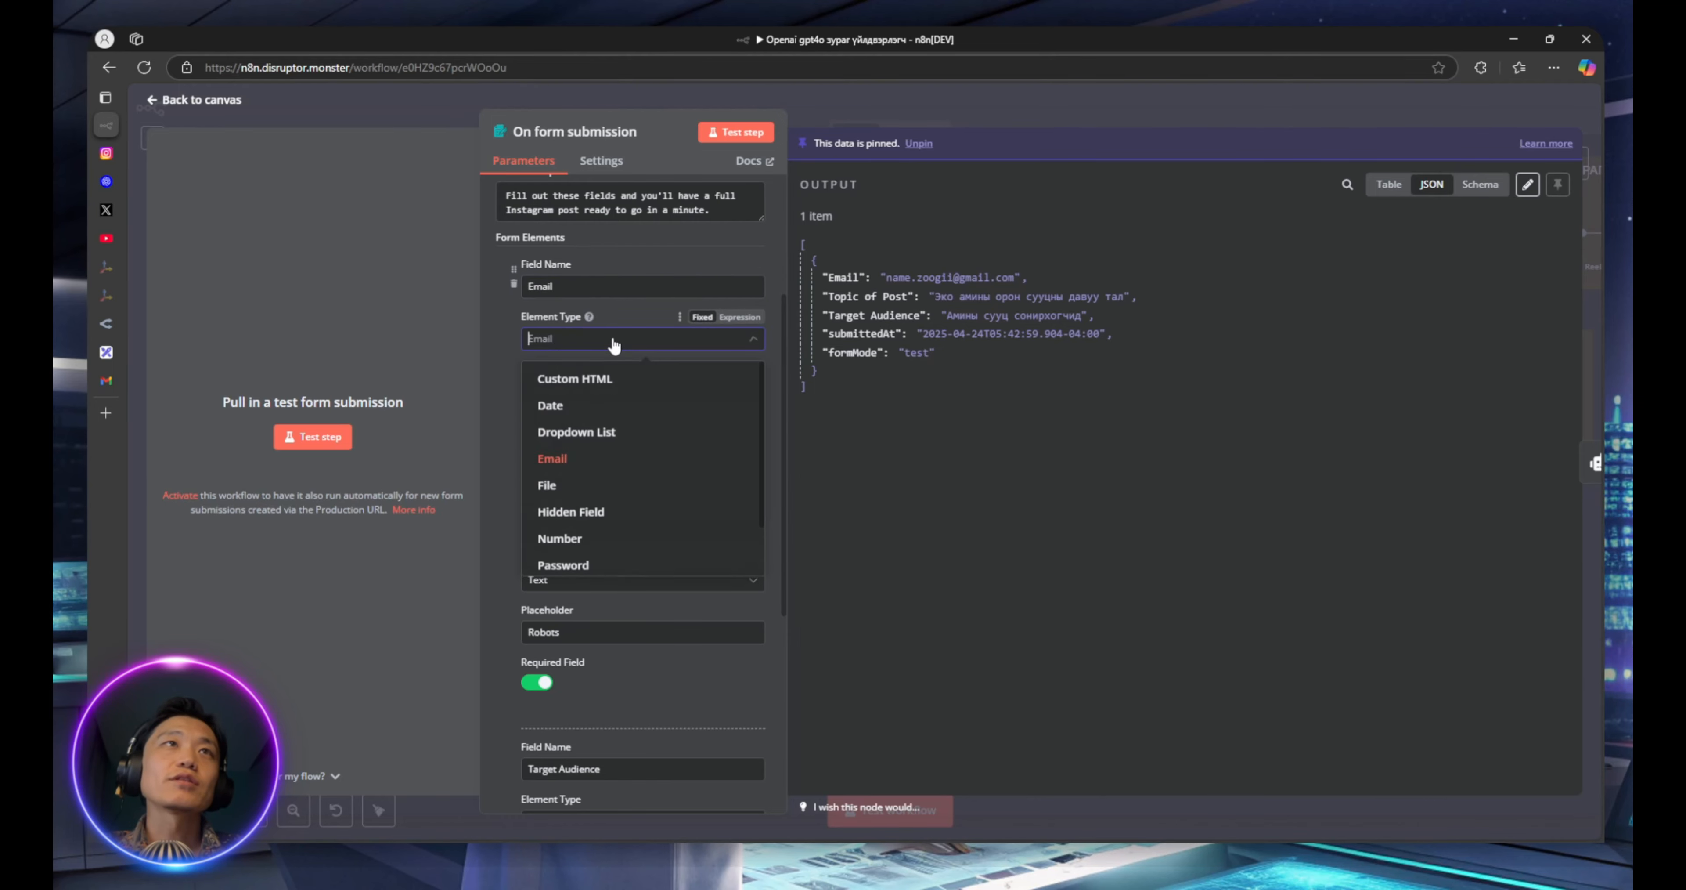
pyautogui.click(527, 340)
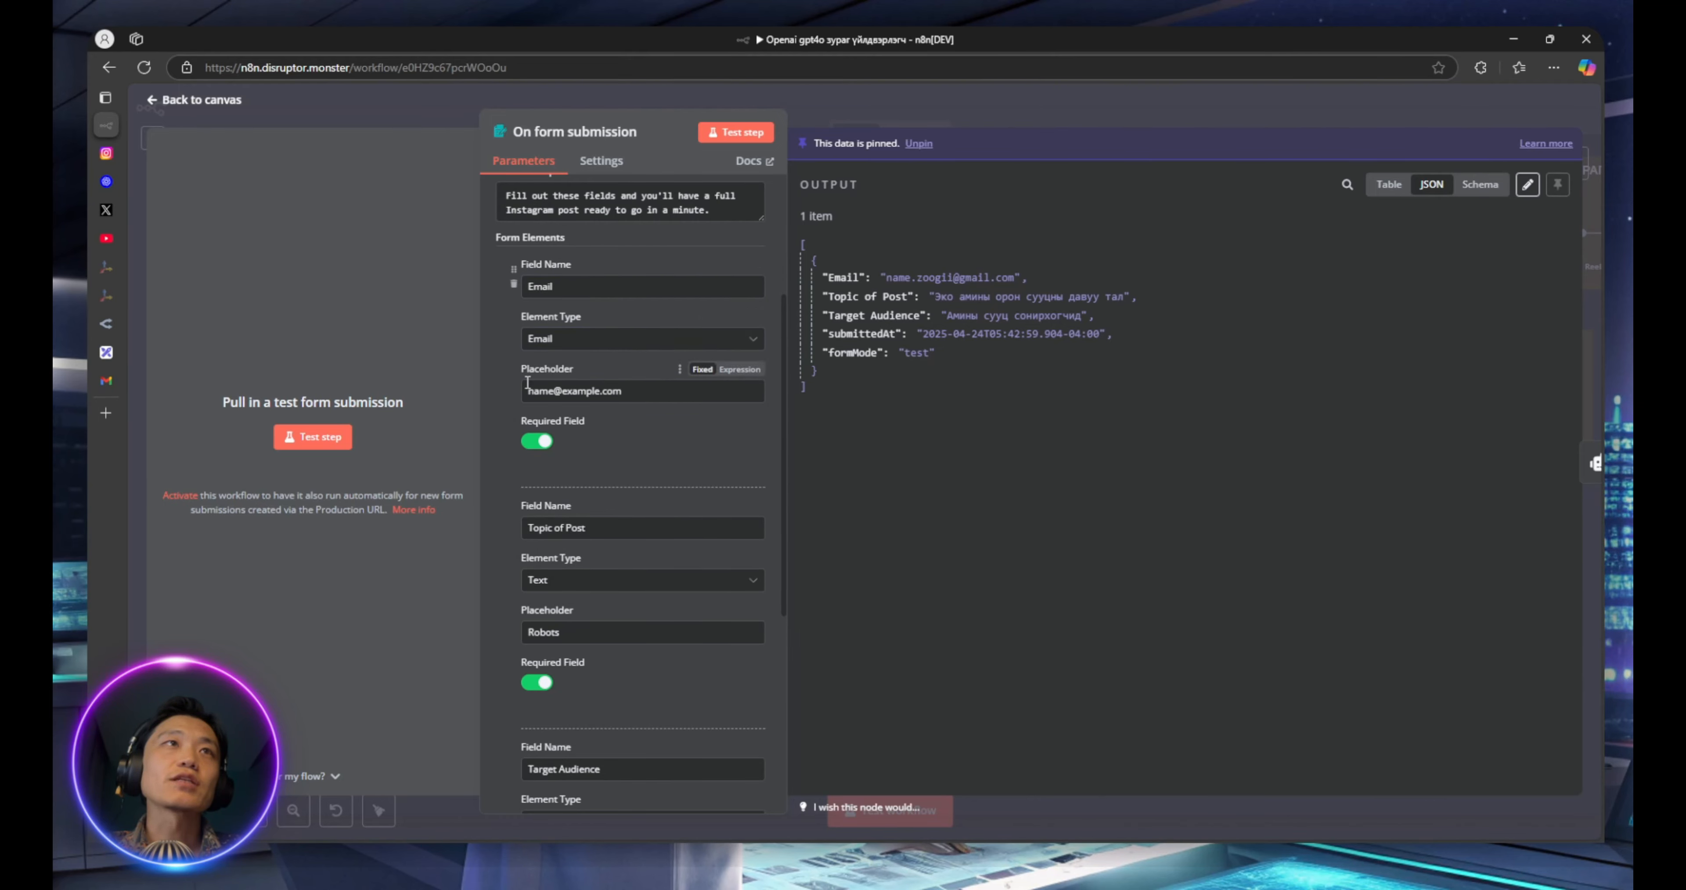
# Review the Topic of Post element's name, placeholder and required setting, and browse its element types without changing Text
pyautogui.scroll(-4, 584, 372)
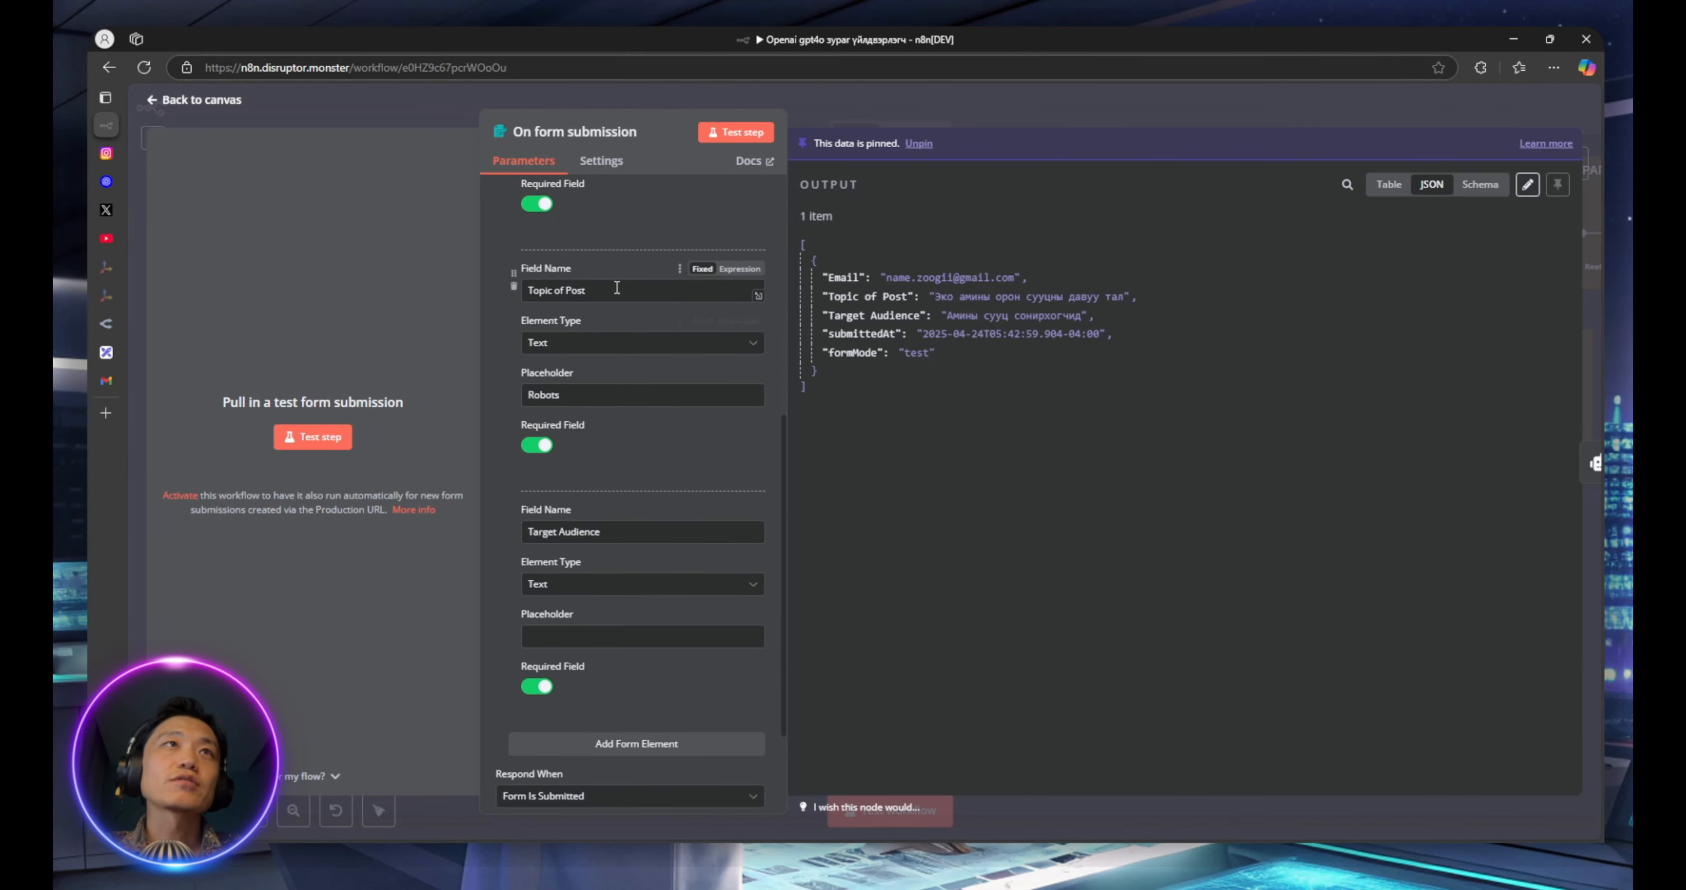
pyautogui.scroll(-1, 577, 374)
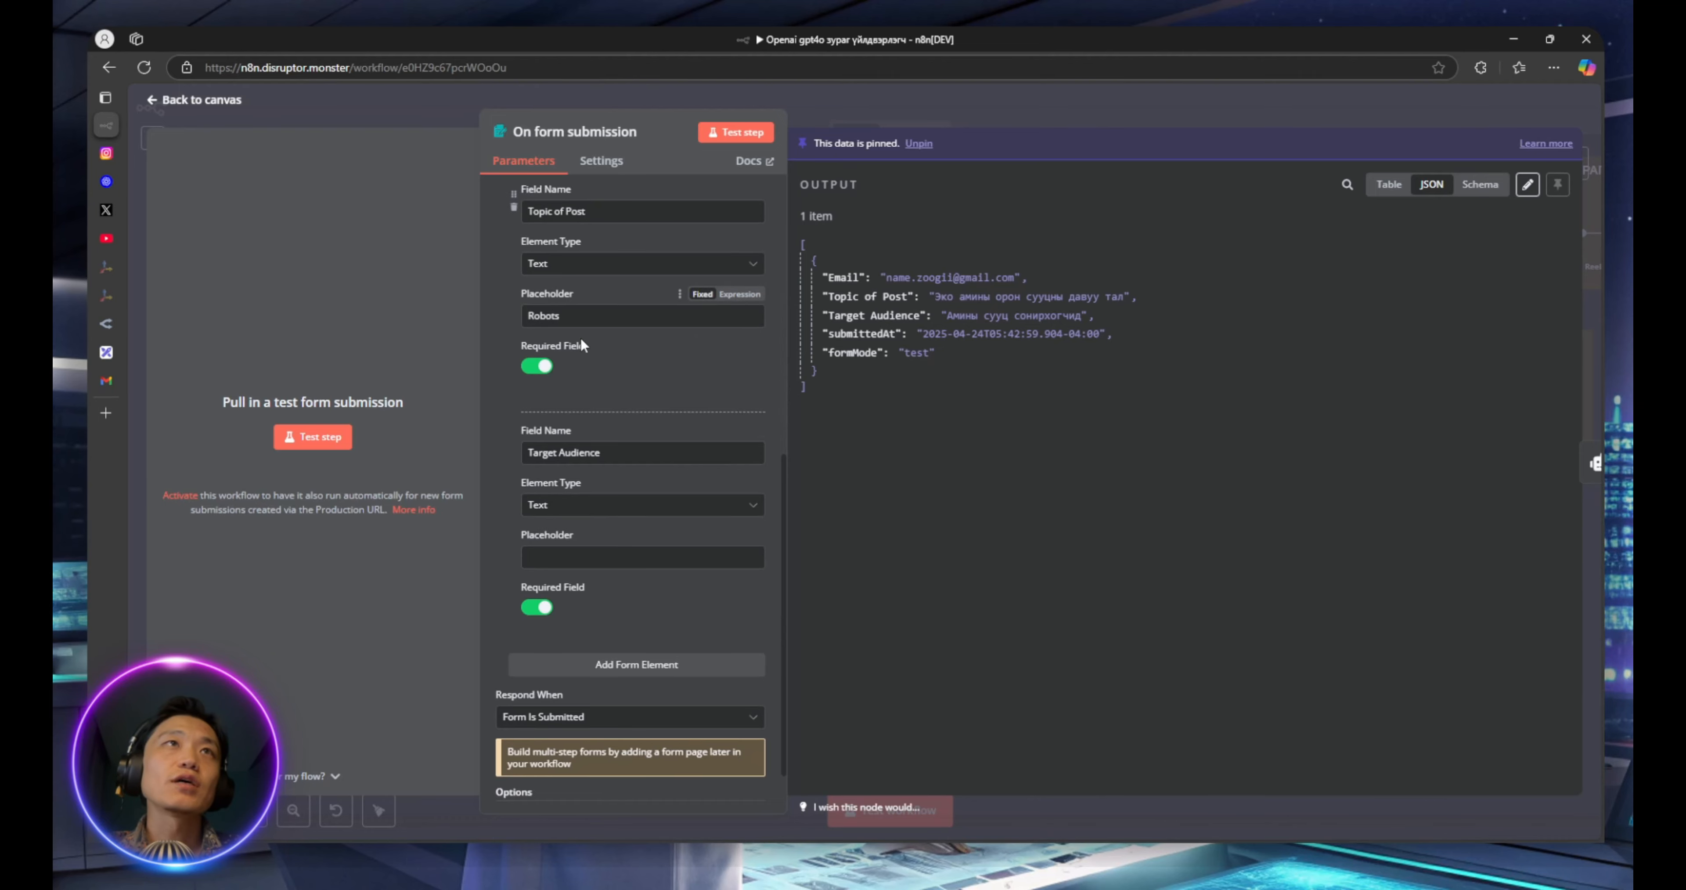
pyautogui.scroll(1, 580, 335)
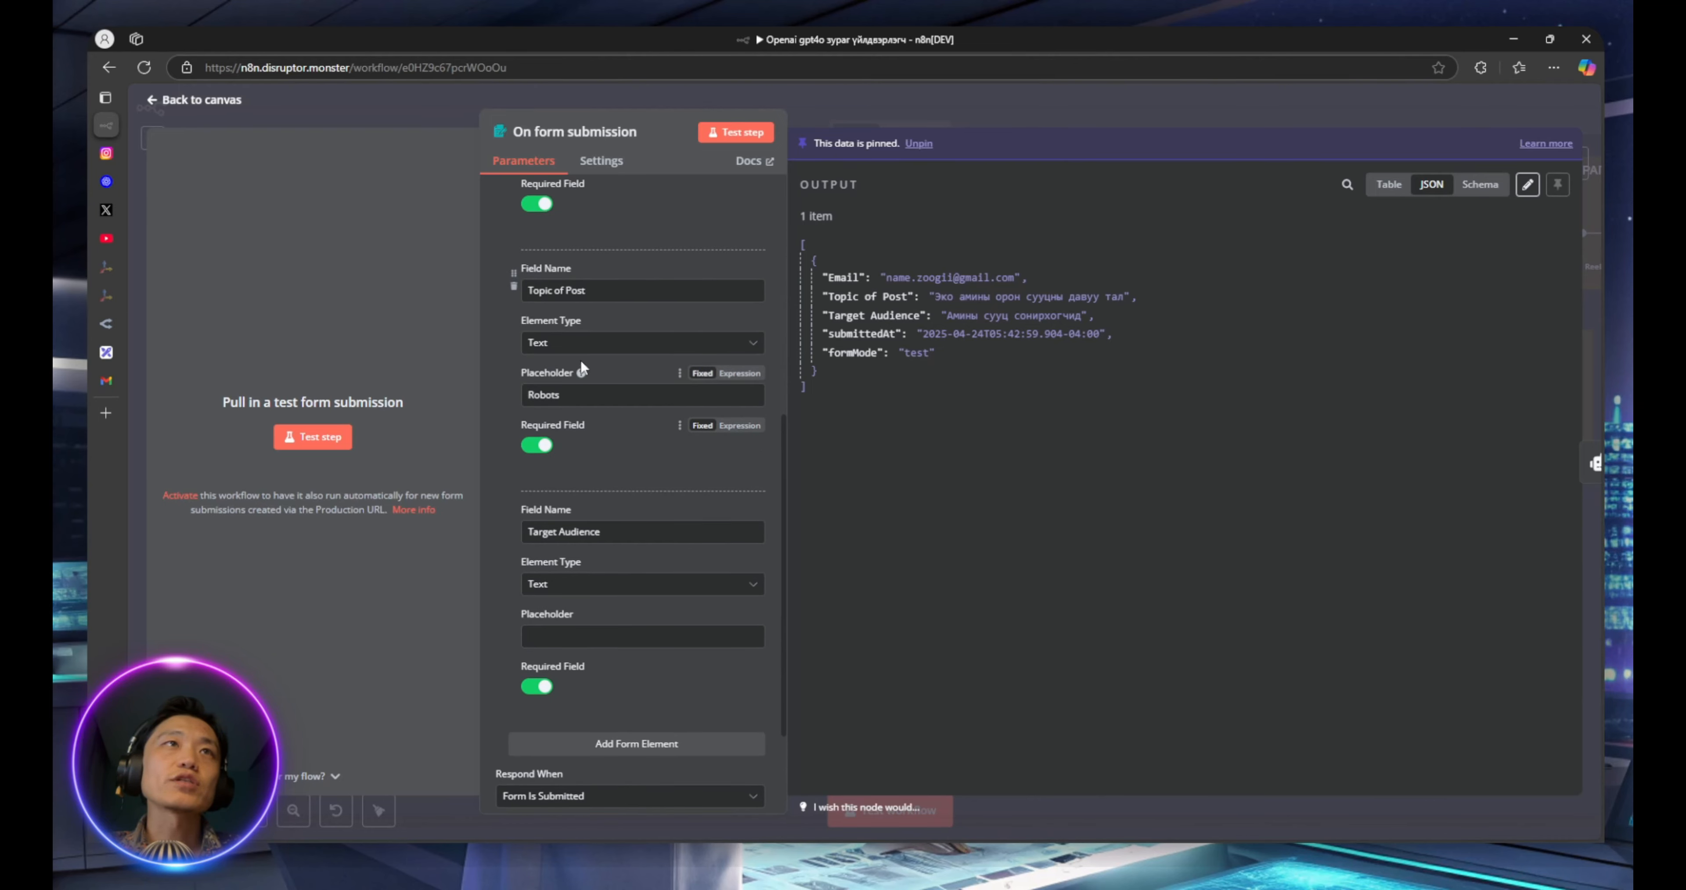
pyautogui.click(620, 343)
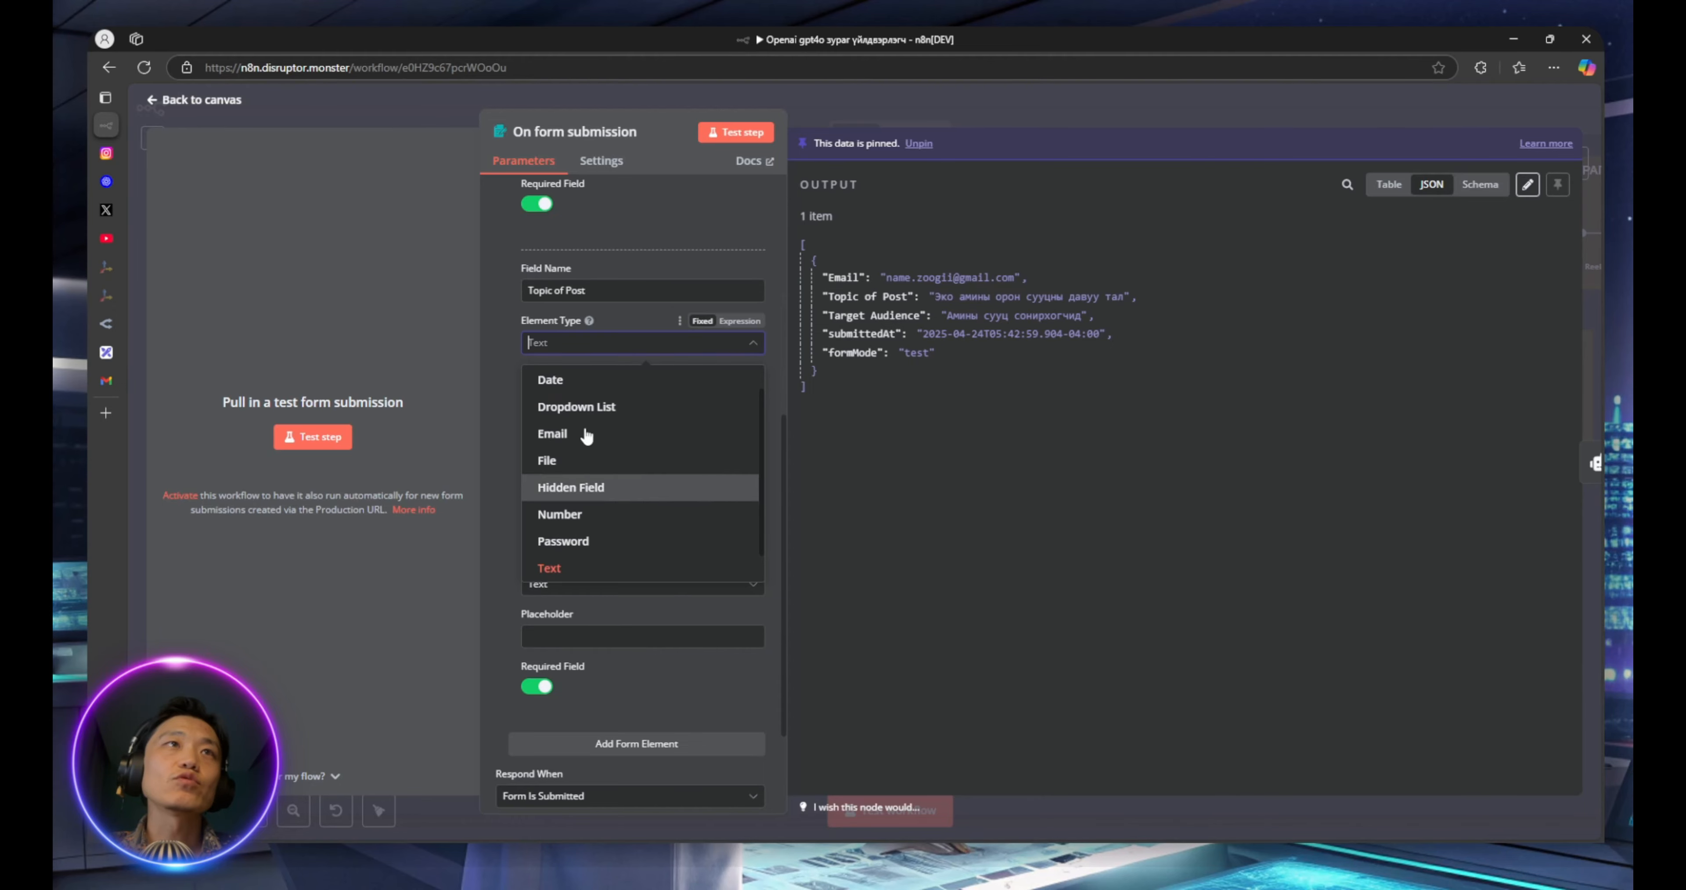
pyautogui.click(499, 298)
# Review the Target Audience element's name and type, and look over all the form elements once more
pyautogui.scroll(-2, 603, 445)
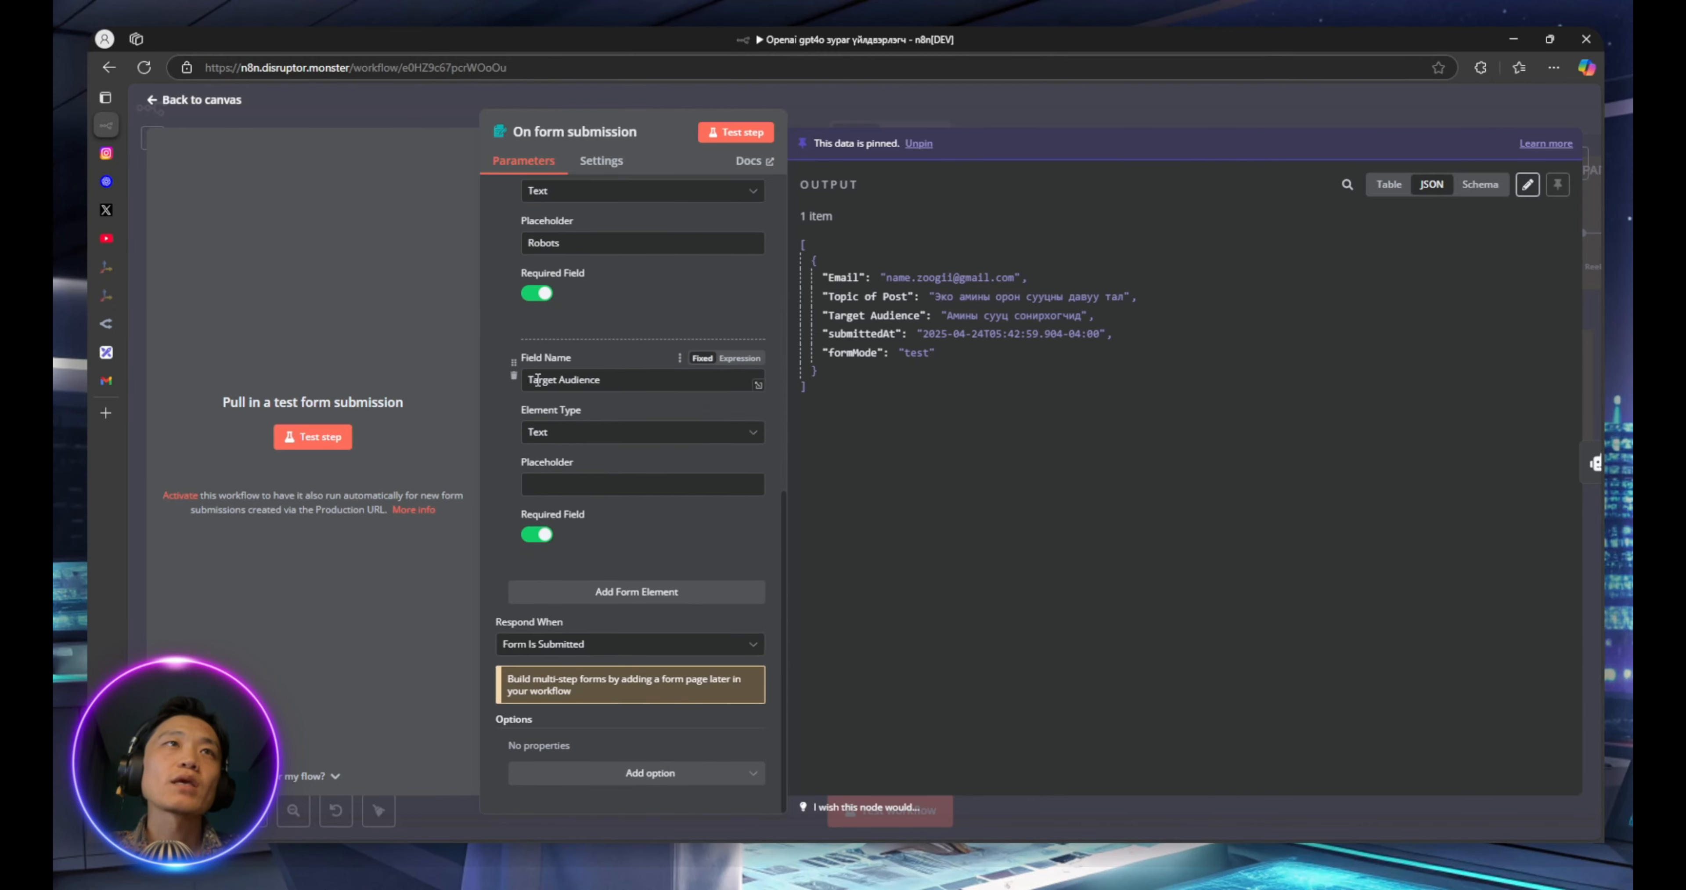
pyautogui.click(651, 383)
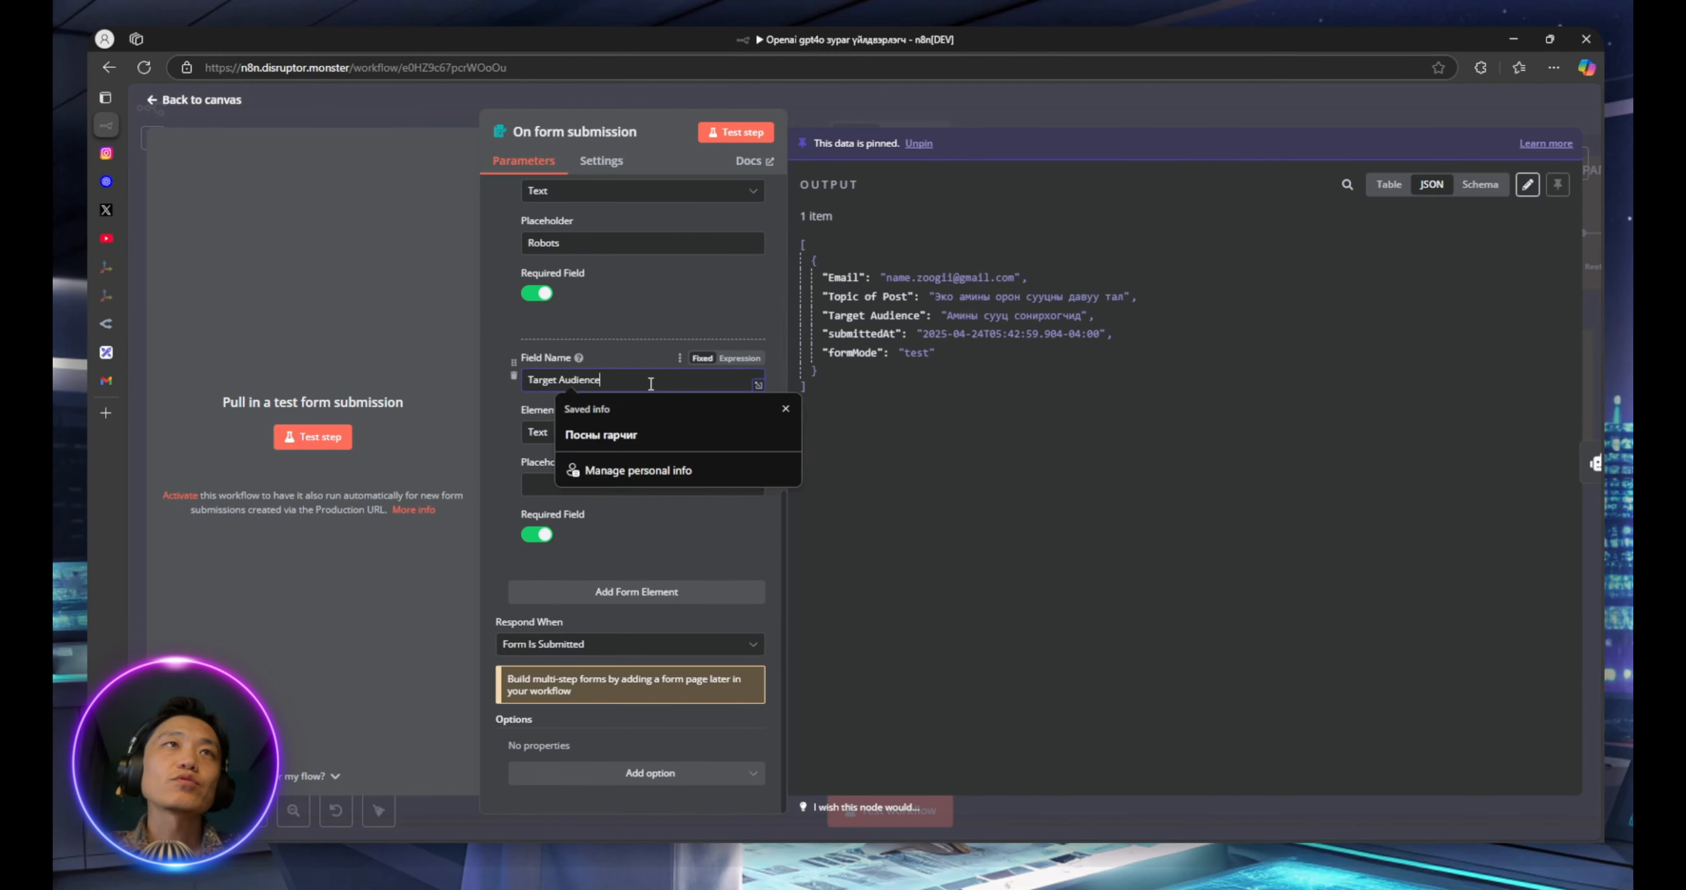
pyautogui.click(471, 326)
pyautogui.click(585, 431)
pyautogui.click(585, 431)
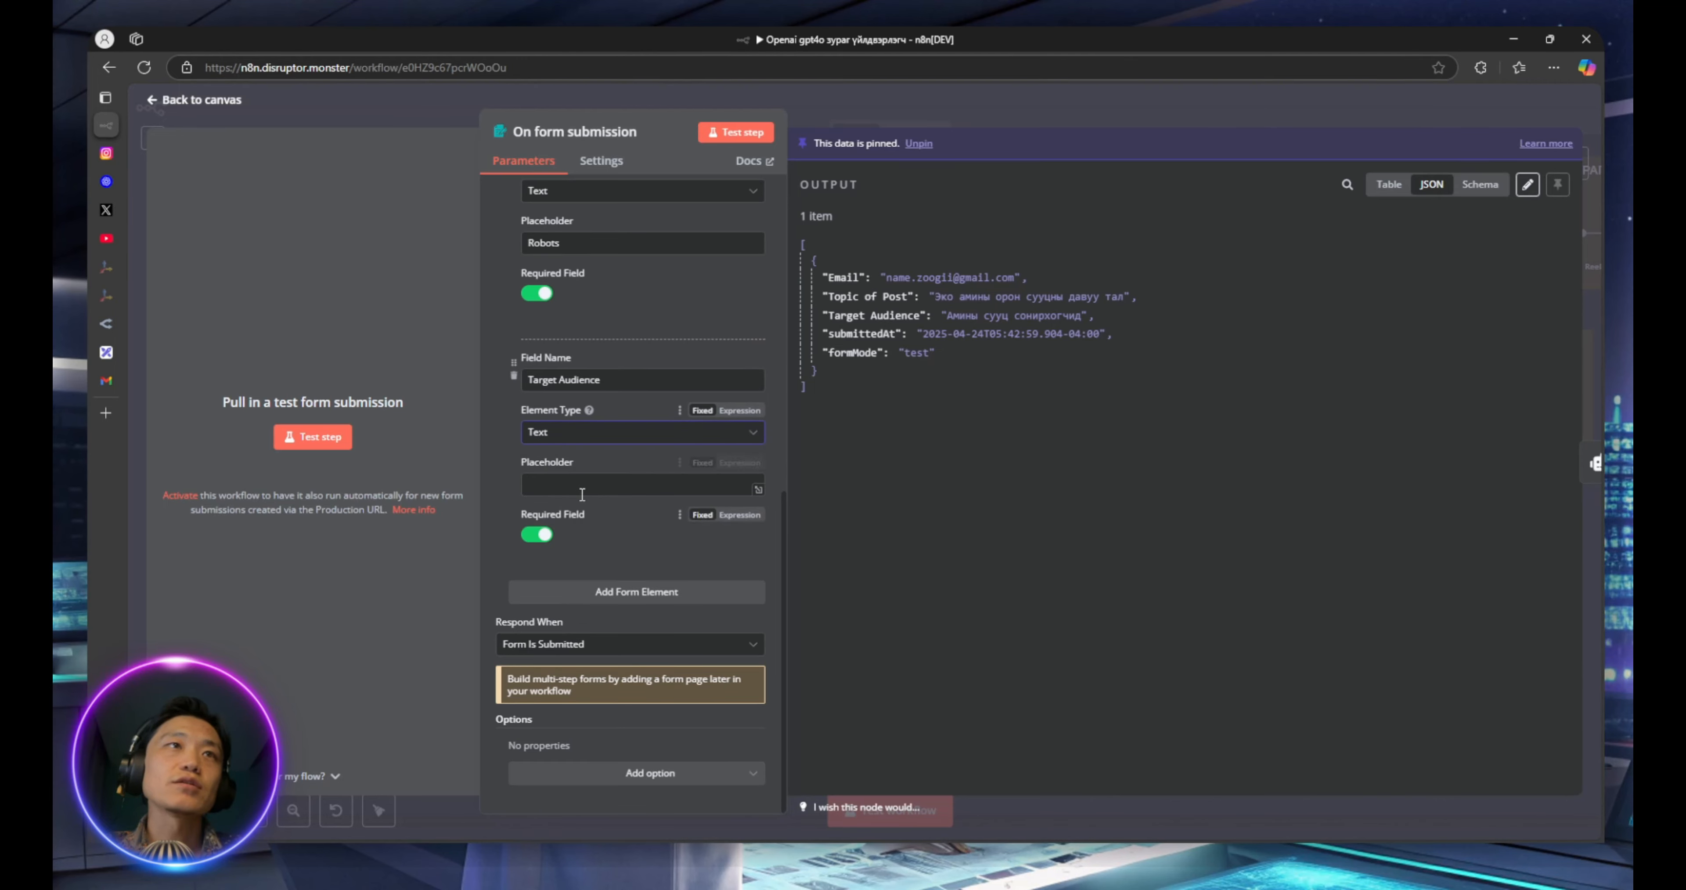
pyautogui.scroll(2, 570, 465)
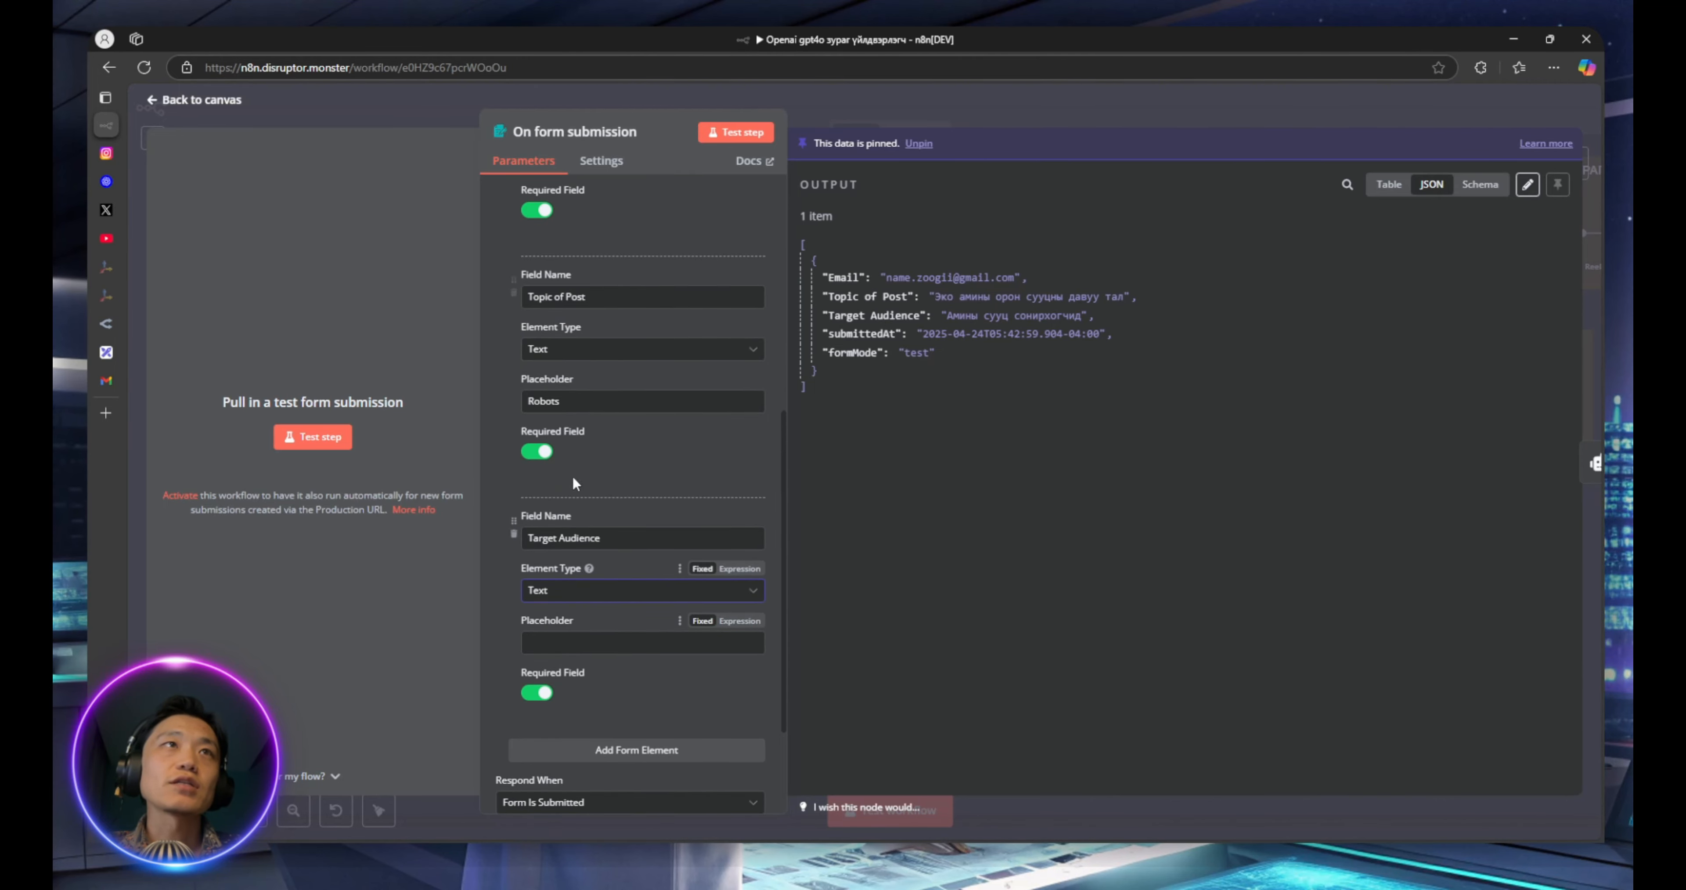
pyautogui.scroll(5, 535, 488)
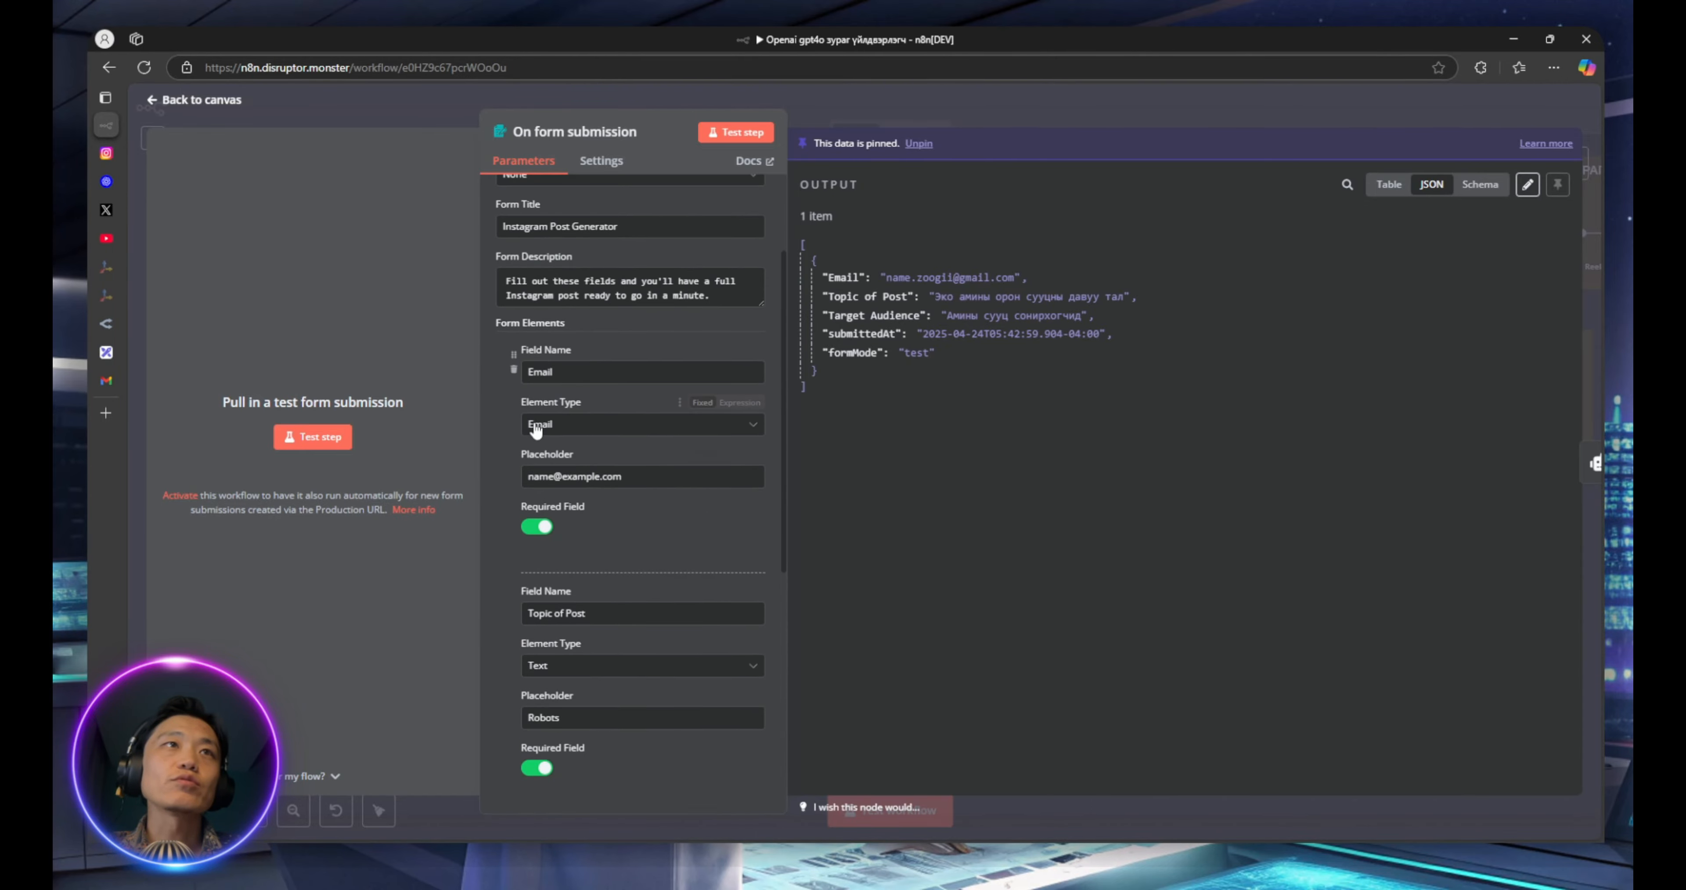
pyautogui.scroll(-7, 554, 565)
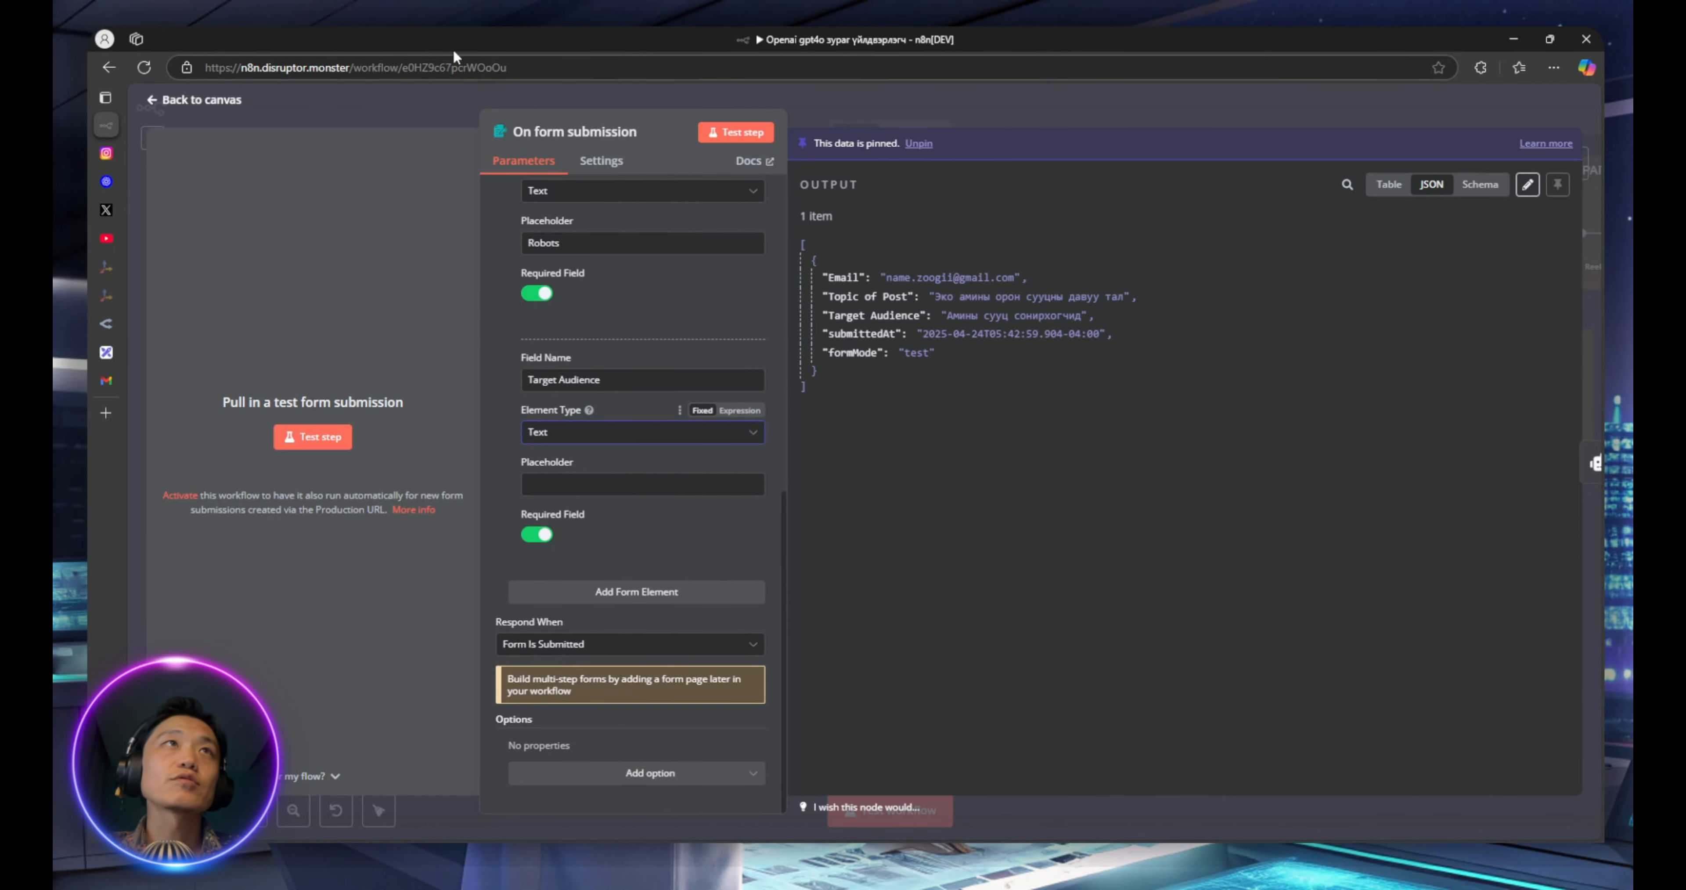
# Leave the form trigger and take a brief look at the AI Agent node's configuration
pyautogui.click(429, 94)
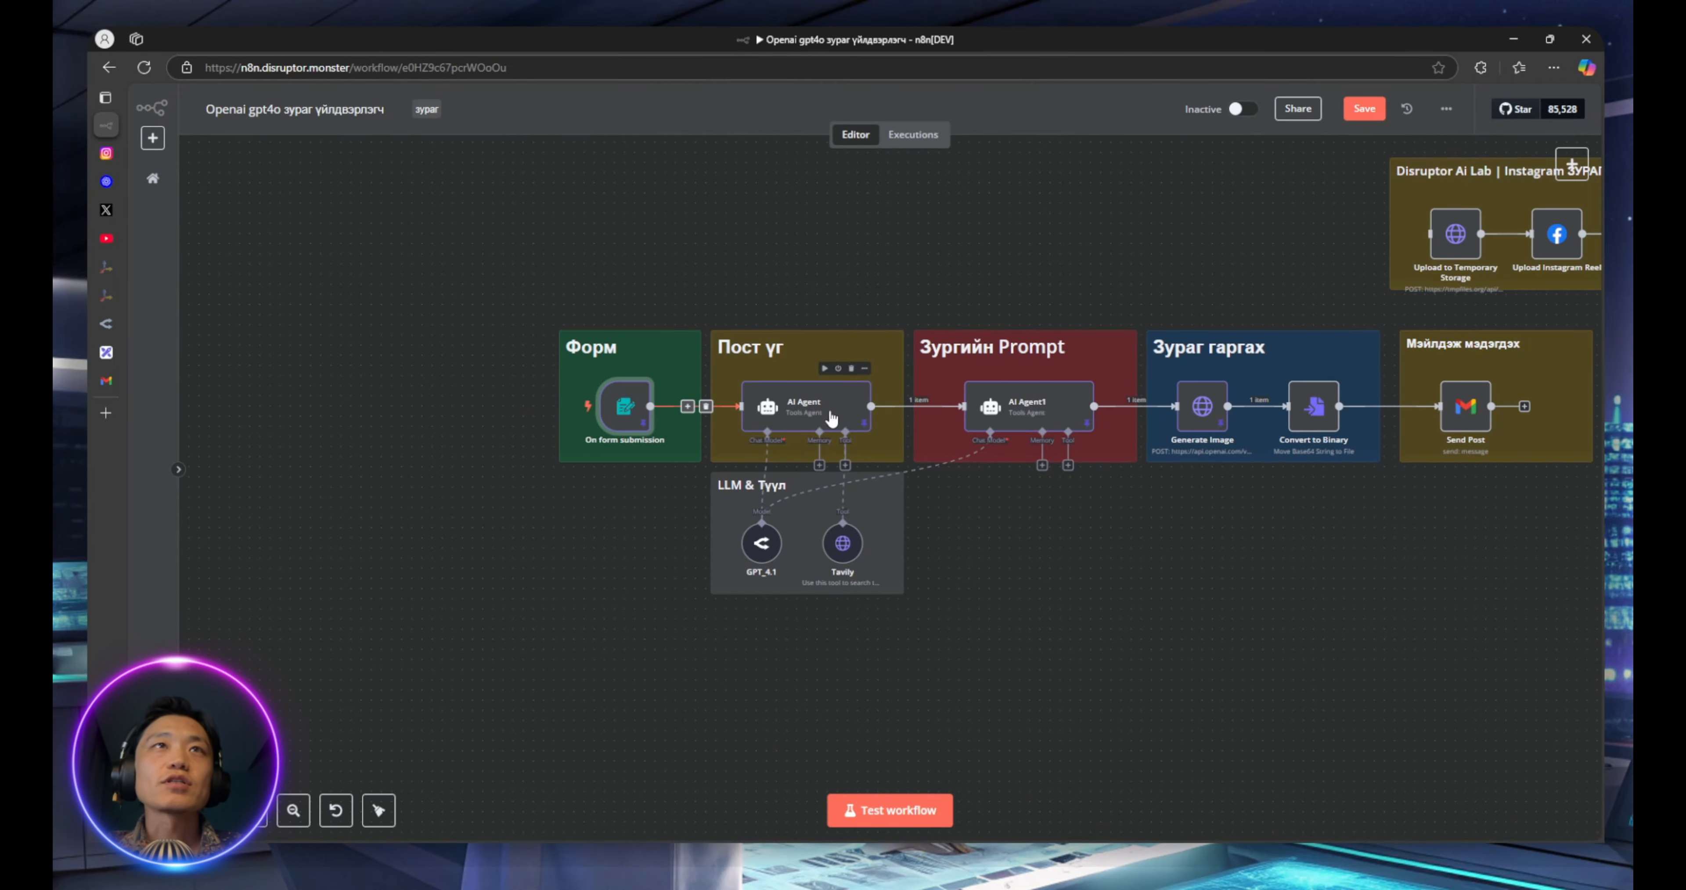
pyautogui.doubleClick(794, 407)
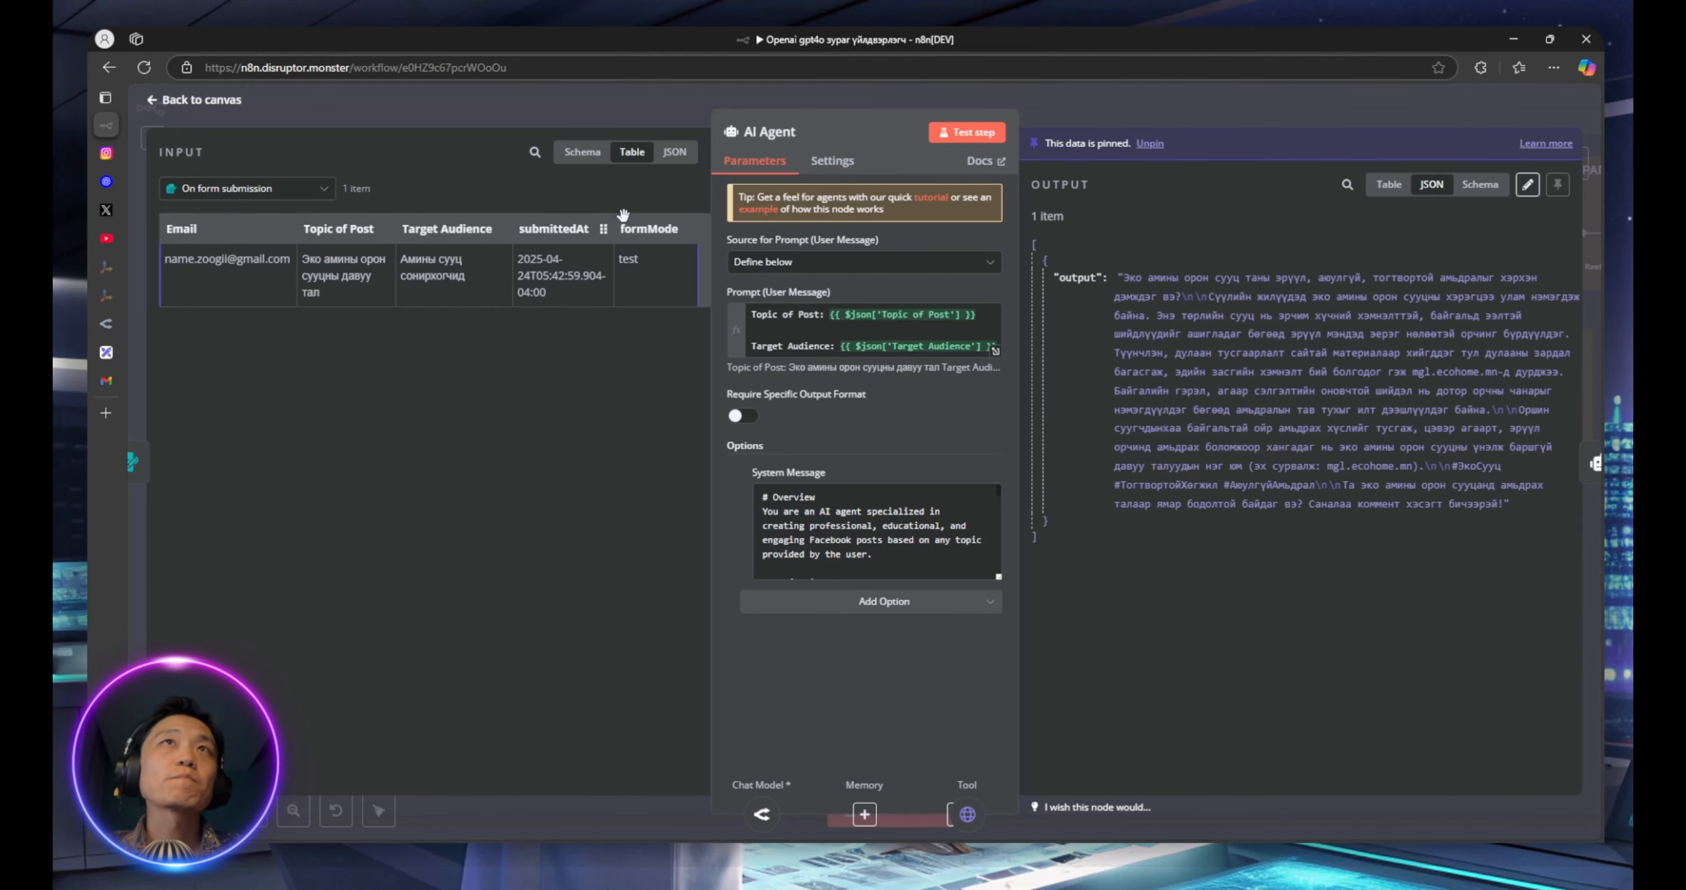
pyautogui.click(632, 98)
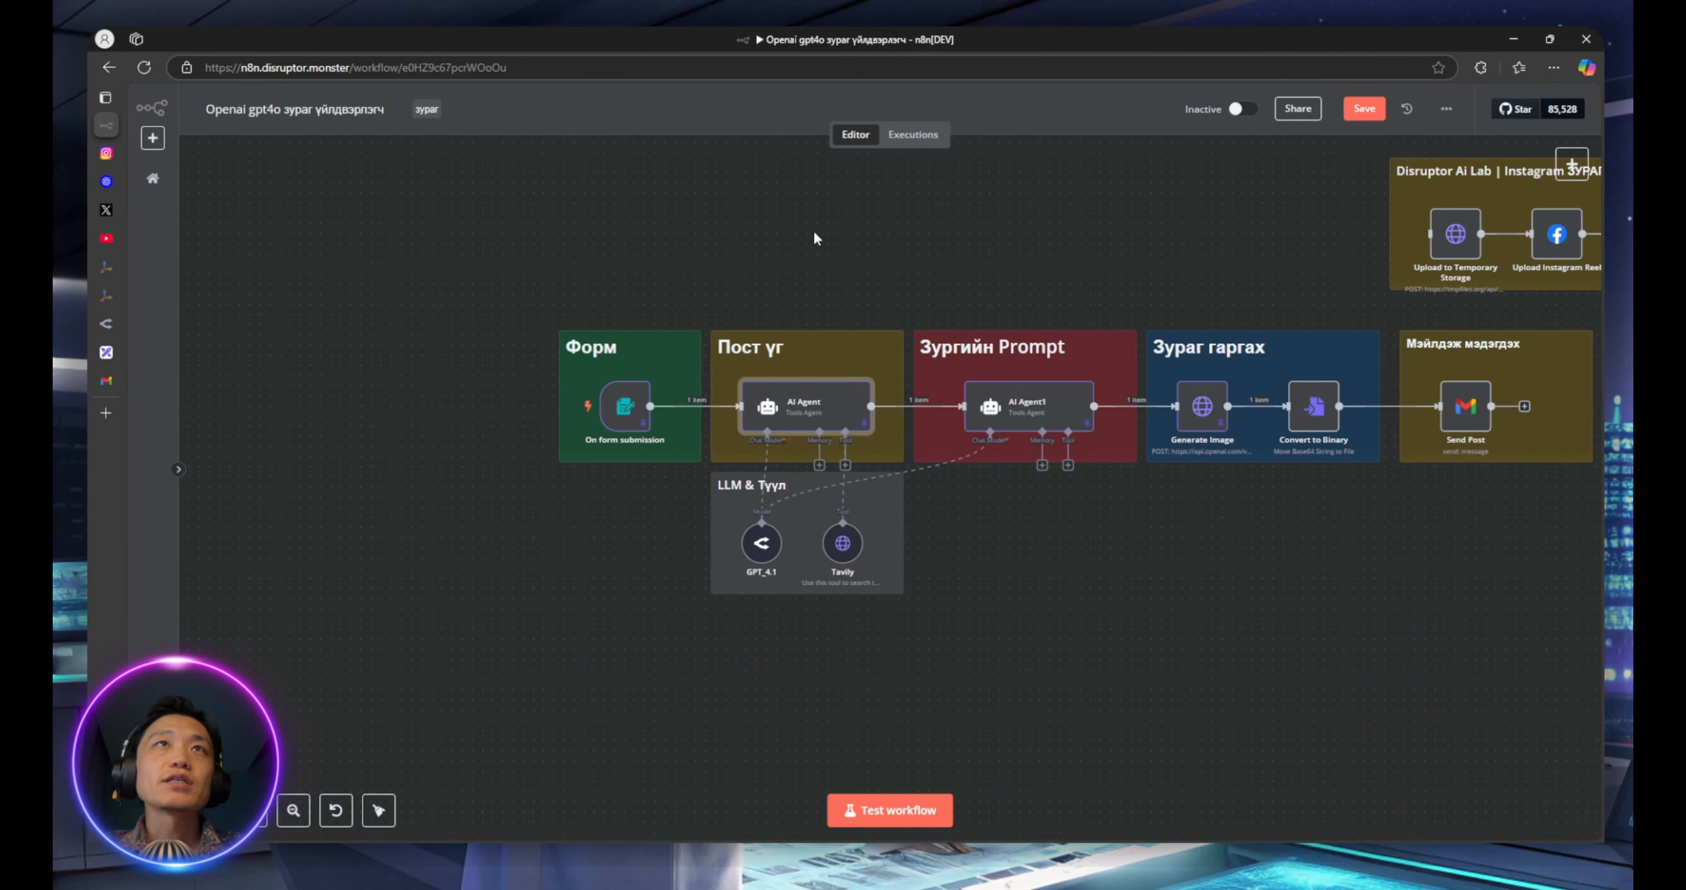
# Add a spare AI Agent node from the Advanced AI category, place it above the flow and delete it again
pyautogui.click(1571, 163)
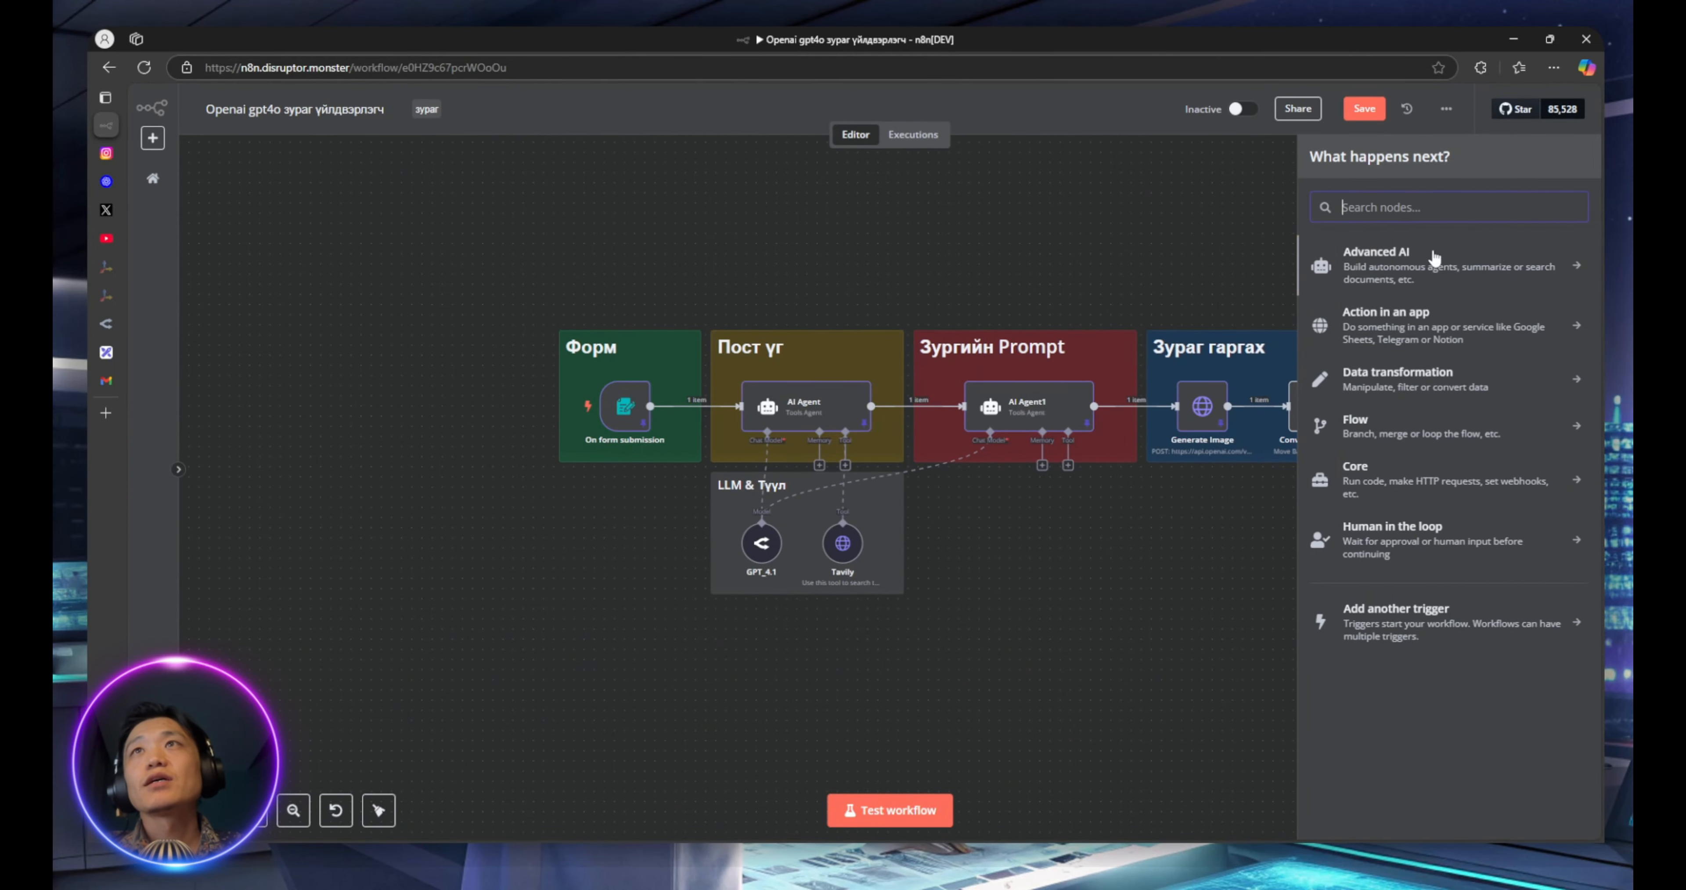
pyautogui.click(1404, 274)
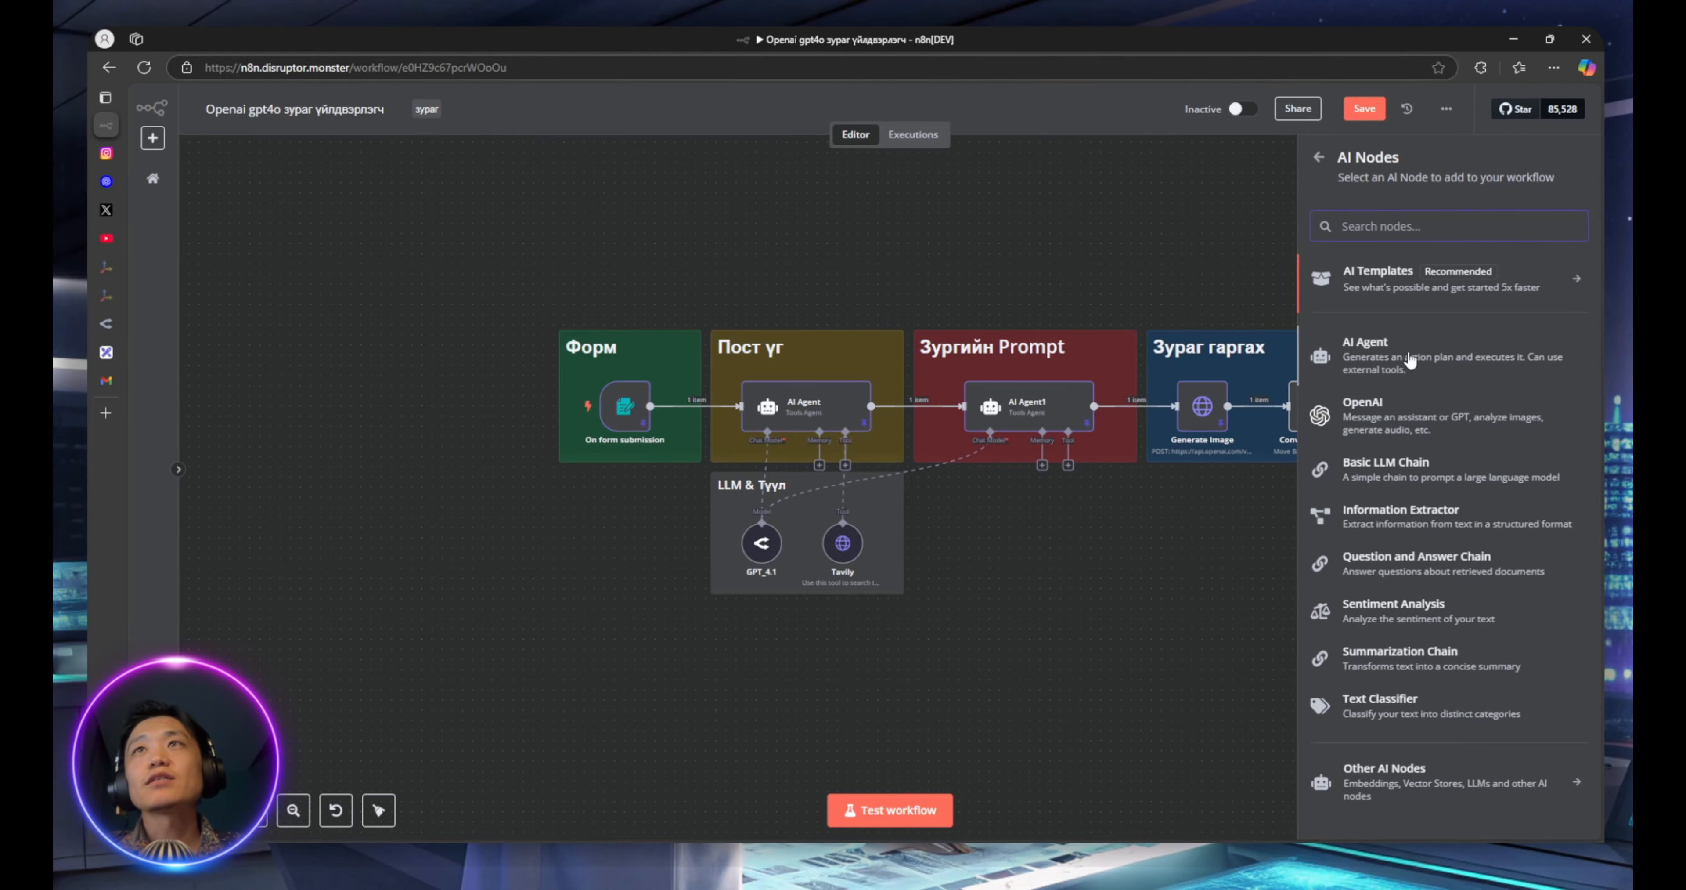
pyautogui.click(1409, 359)
pyautogui.click(625, 124)
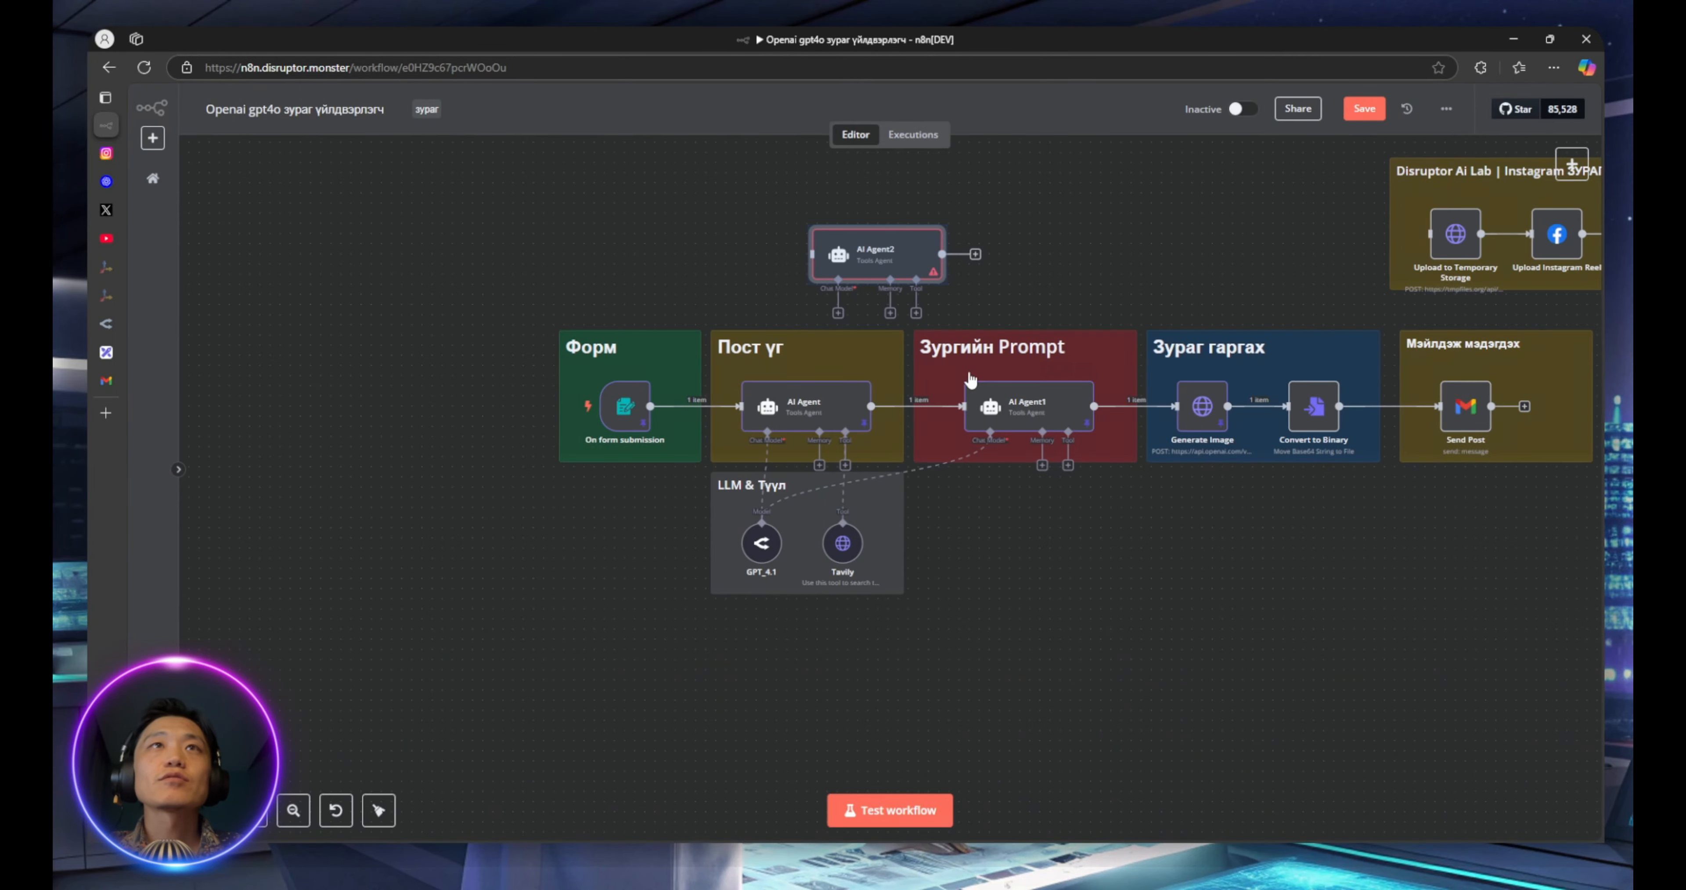
pyautogui.moveTo(892, 284); pyautogui.dragTo(836, 246)
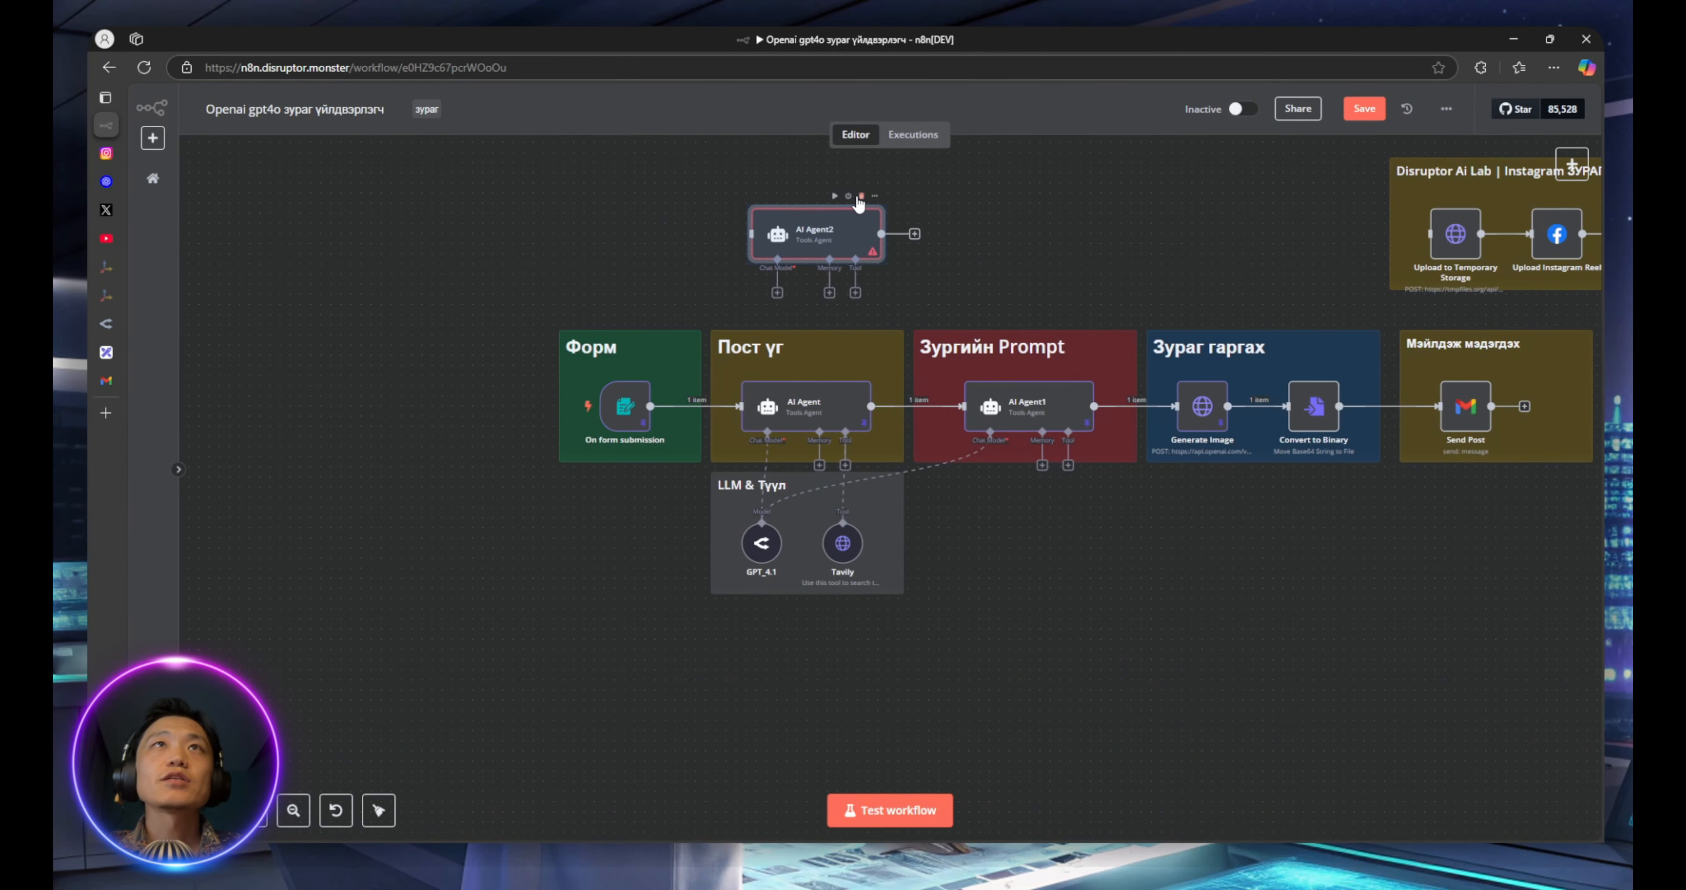
pyautogui.click(862, 195)
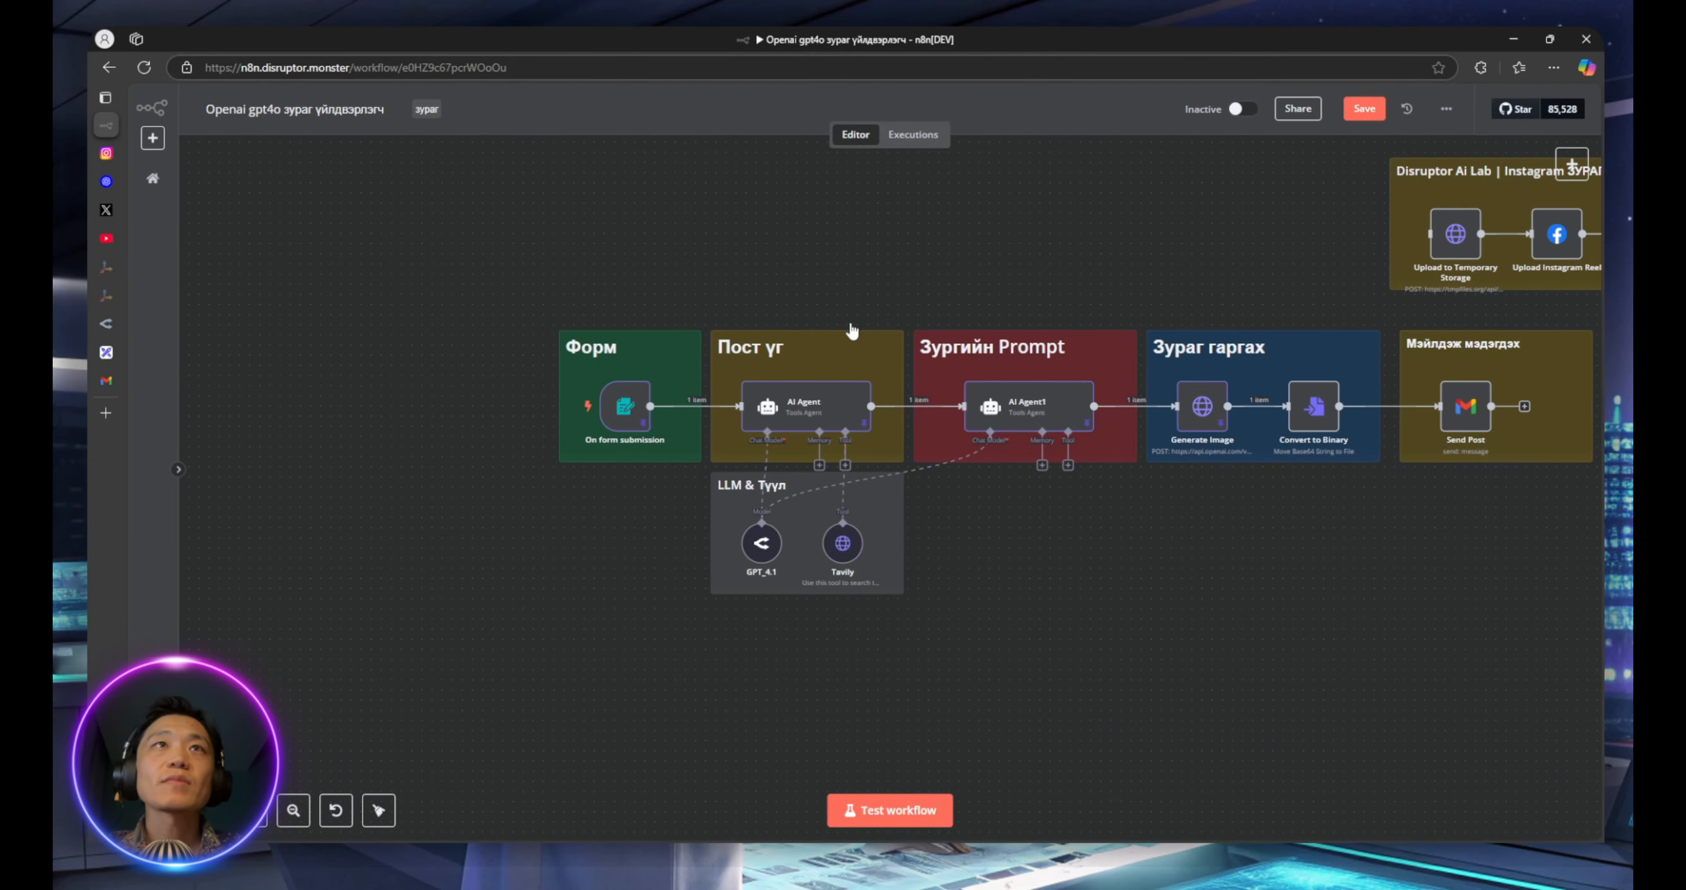
# Open the original AI Agent node and review its prompt source and Topic of Post line, showing the input data as a schema
pyautogui.doubleClick(835, 400)
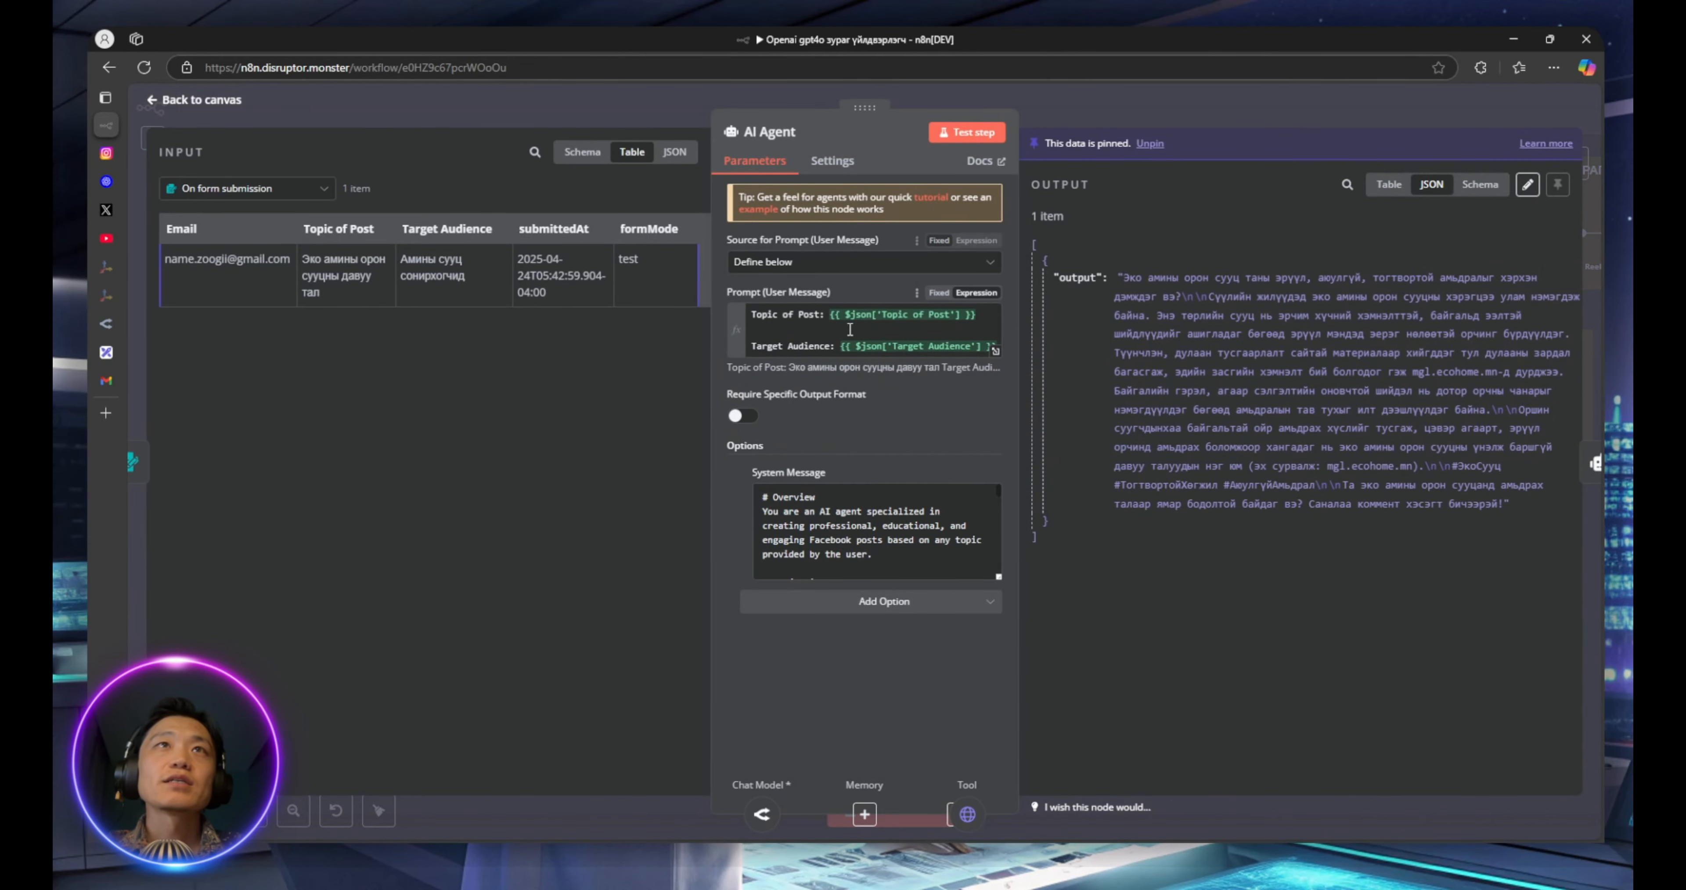
pyautogui.click(818, 262)
pyautogui.click(827, 378)
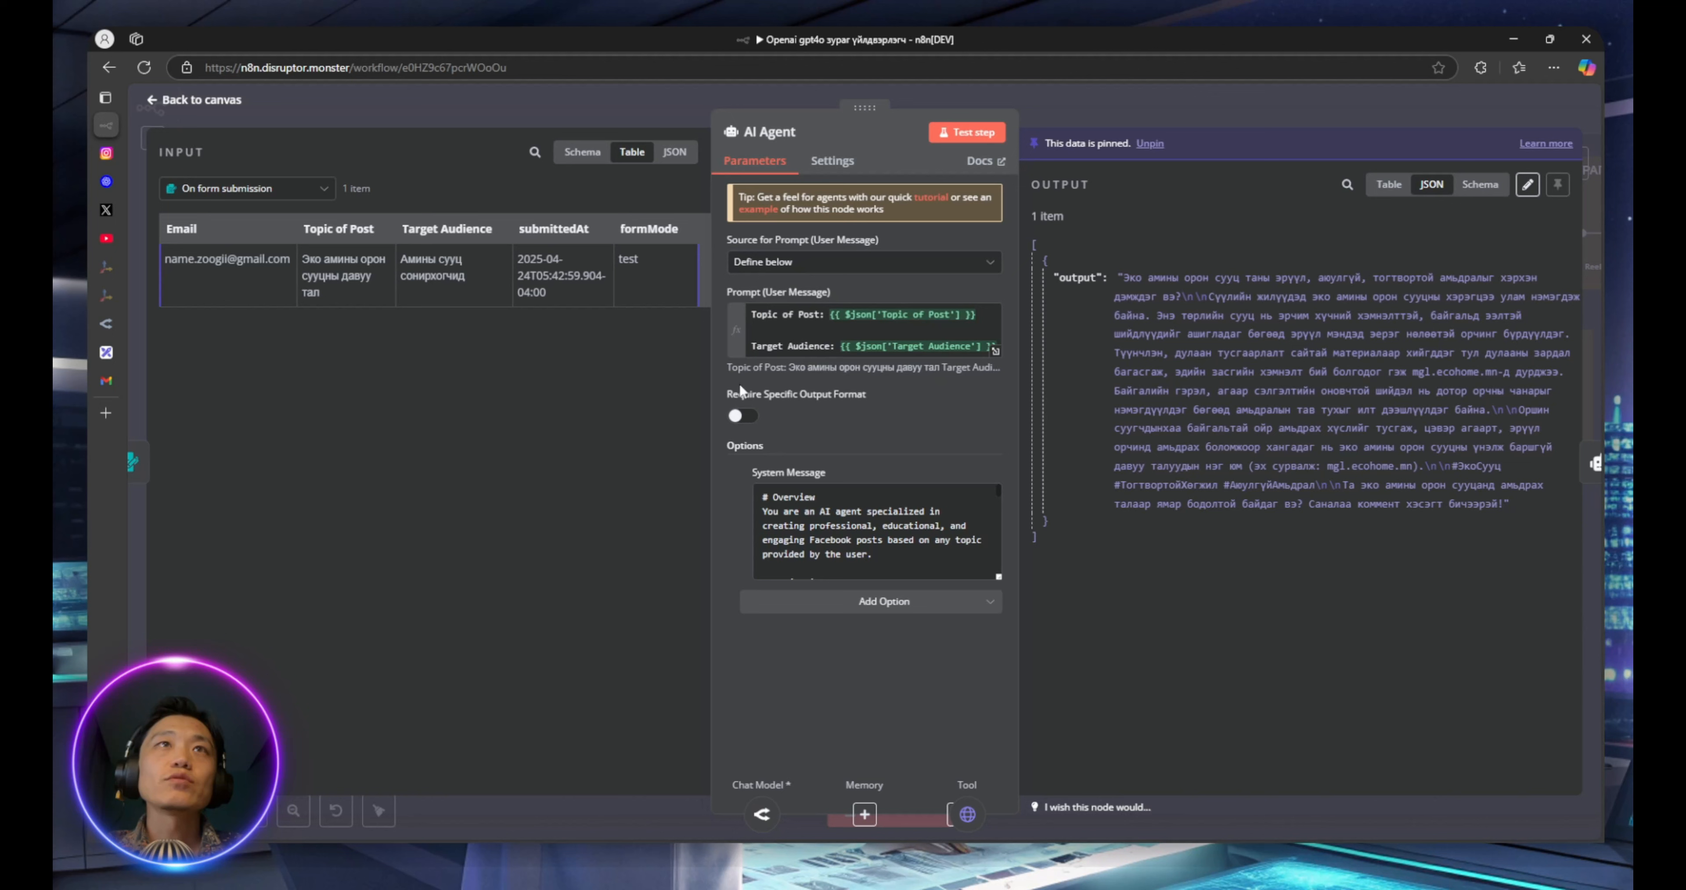
pyautogui.click(778, 311)
pyautogui.moveTo(755, 317); pyautogui.dragTo(804, 313)
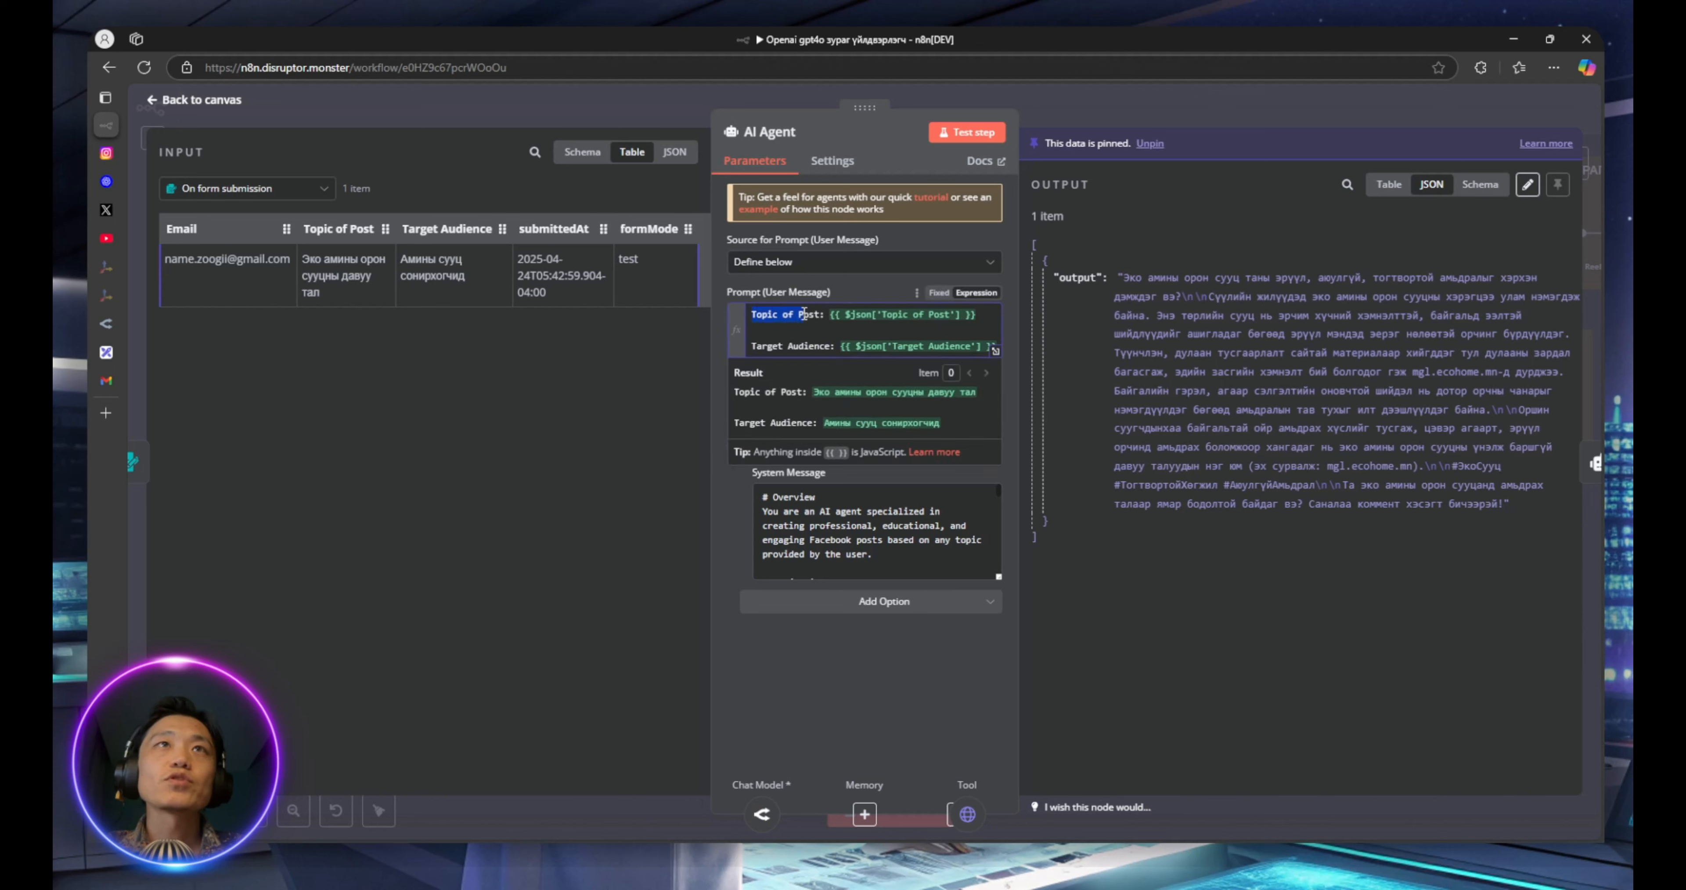
pyautogui.click(825, 316)
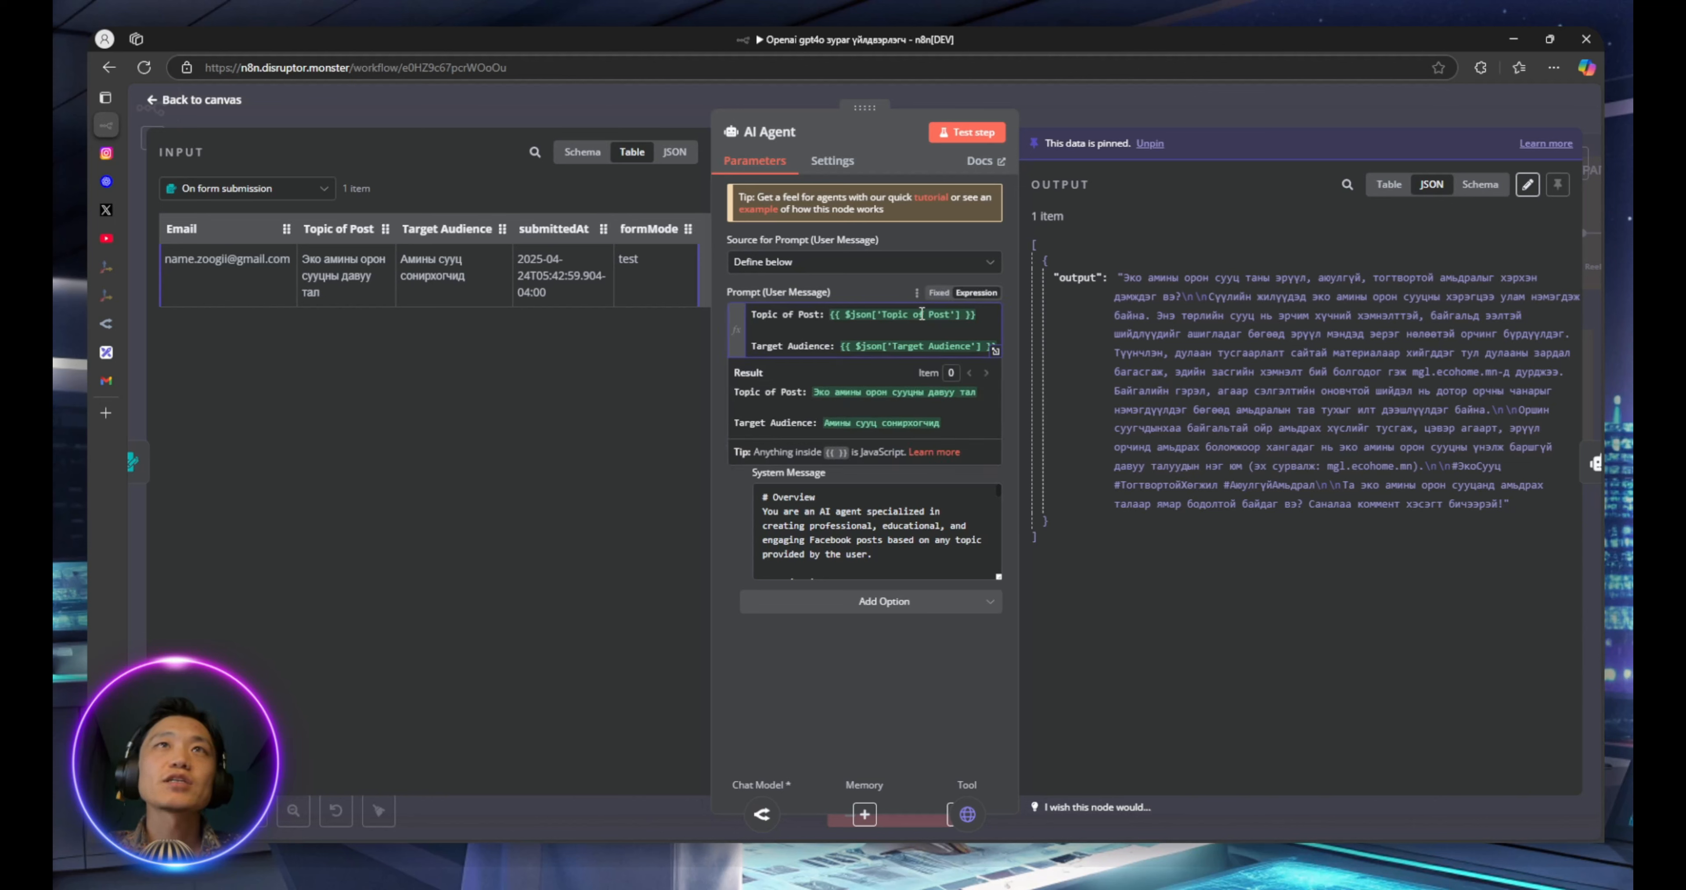
pyautogui.click(589, 159)
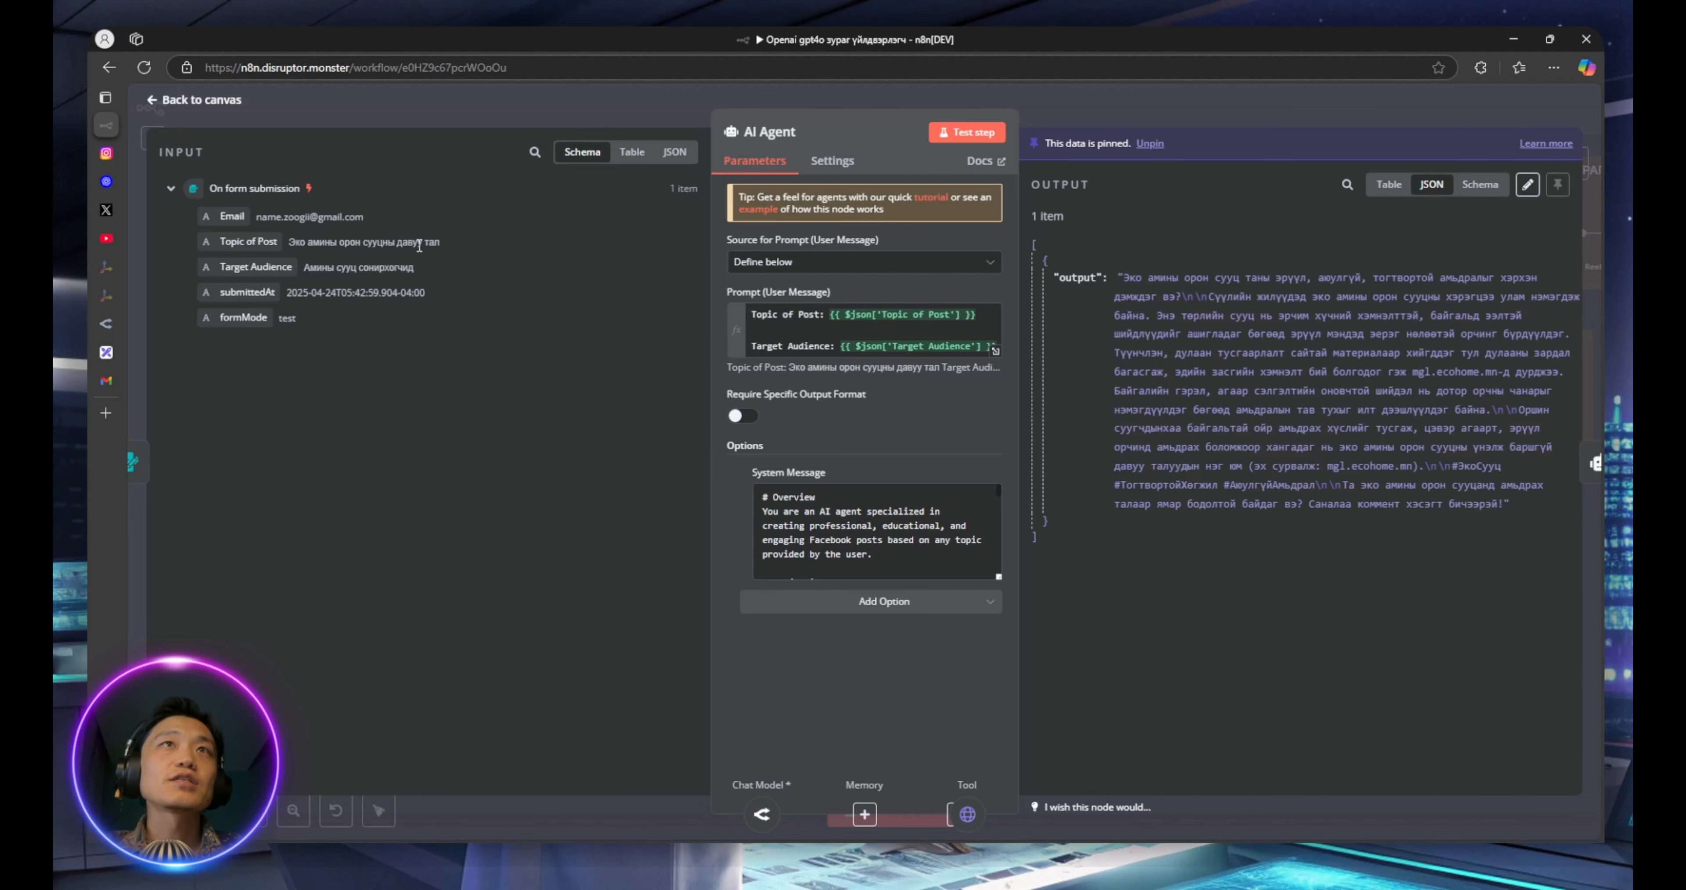
# Map the form's Topic of Post field into the user prompt and remove the duplicate expression
pyautogui.click(860, 315)
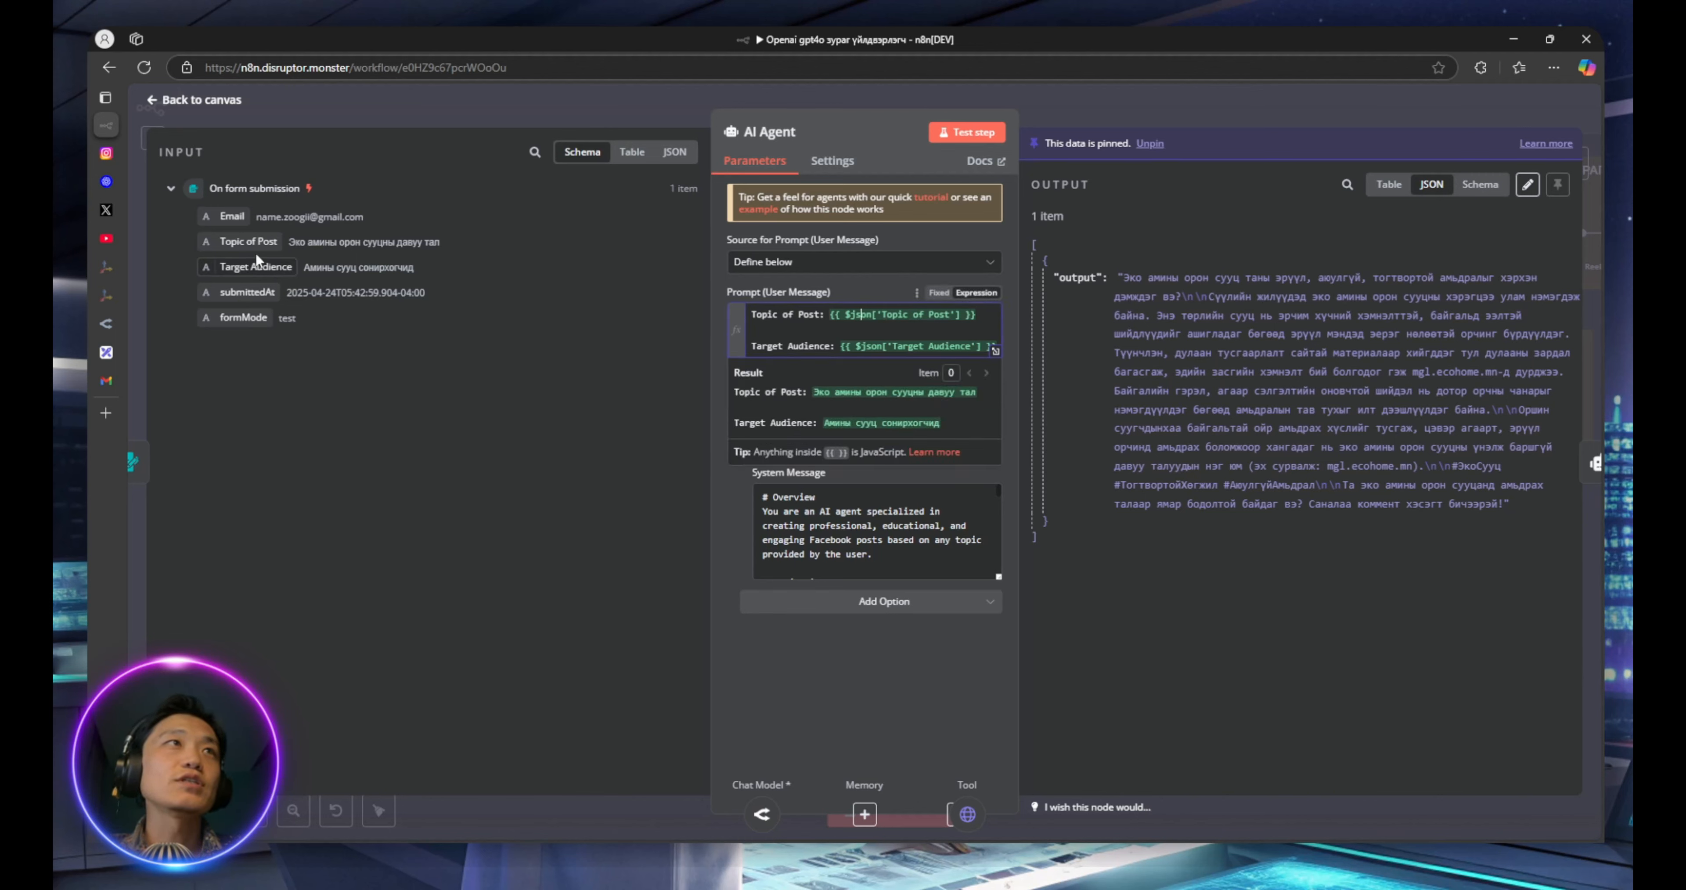
pyautogui.moveTo(247, 241); pyautogui.dragTo(830, 317)
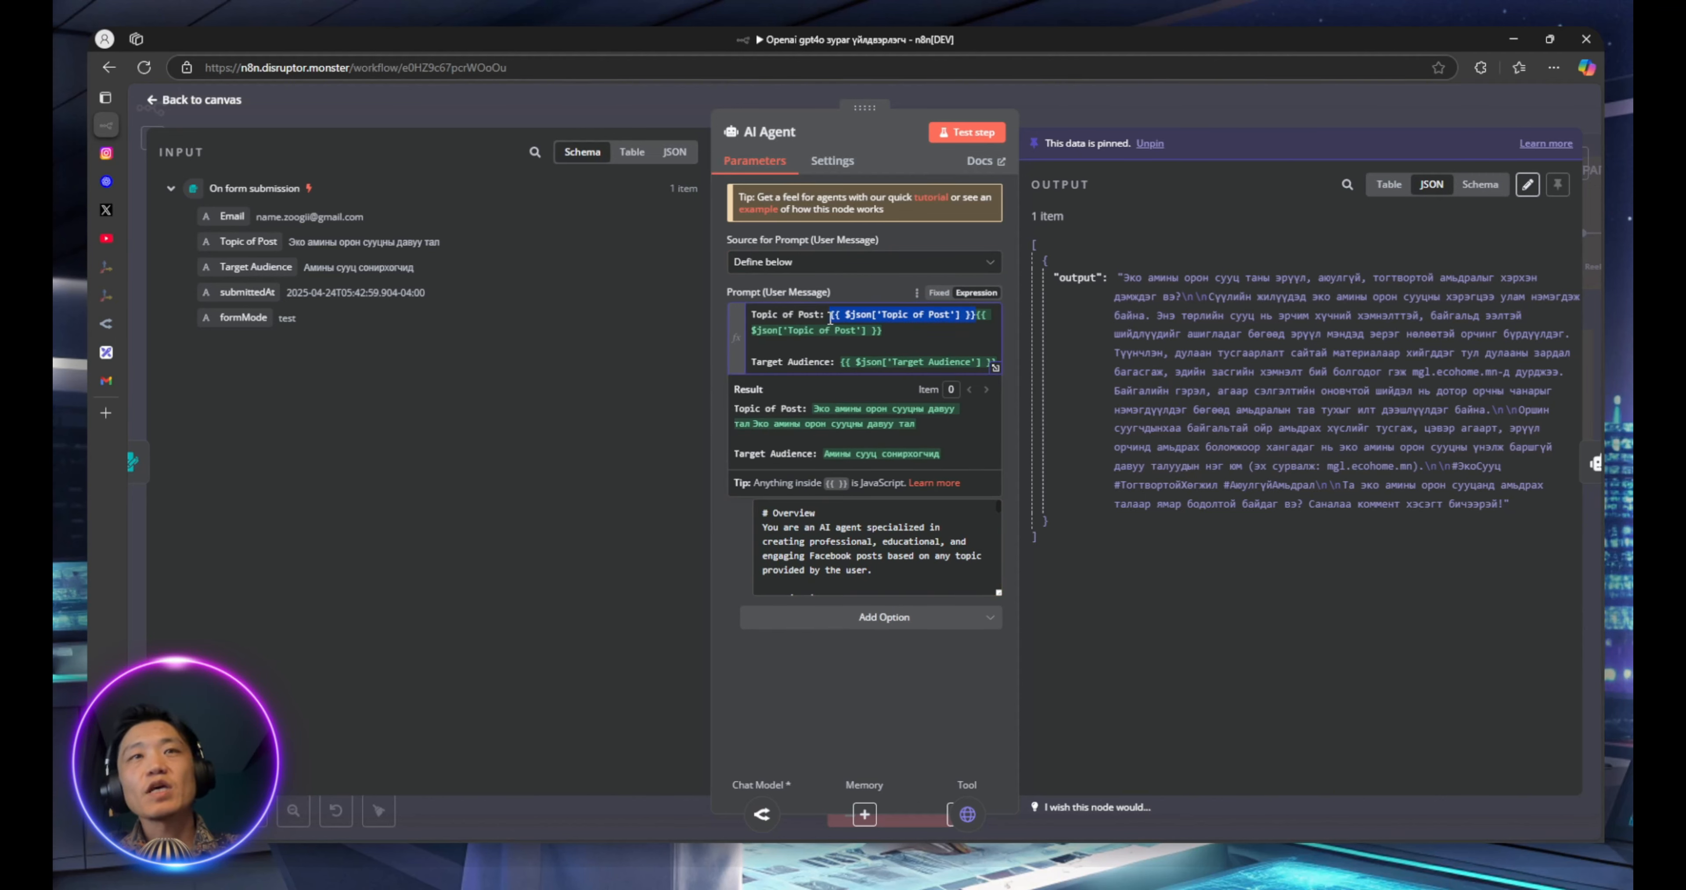
pyautogui.press('BackSpace')
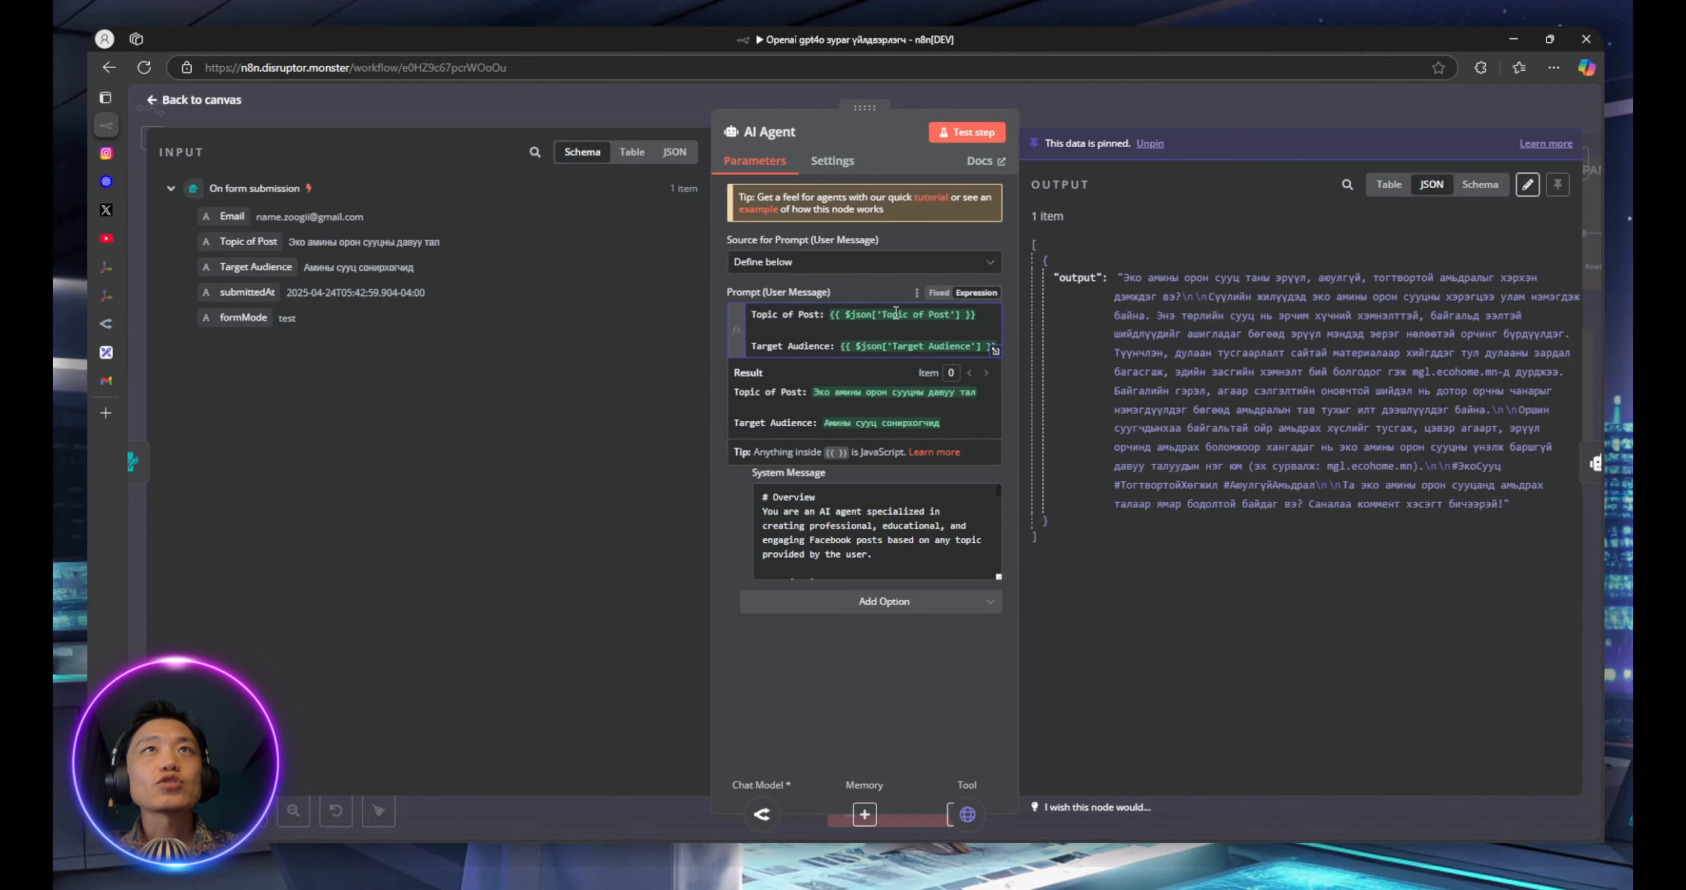
# Revisit the On form submission trigger, then examine how the AI Agent's prompt uses the form's Target Audience field
pyautogui.click(617, 113)
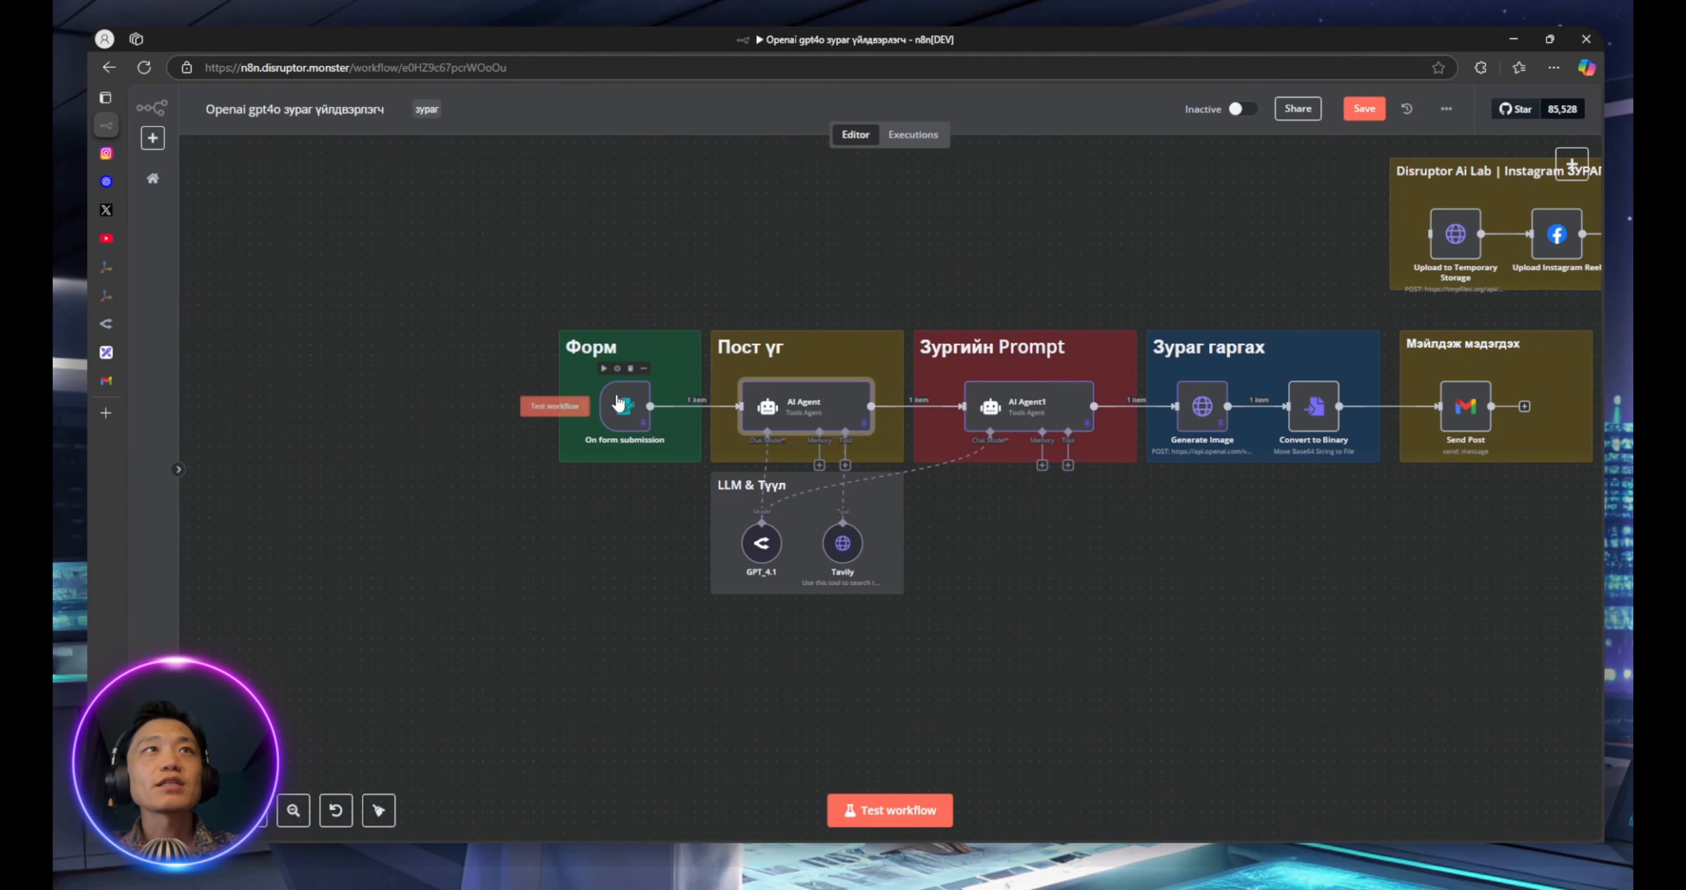
pyautogui.click(619, 404)
pyautogui.doubleClick(619, 405)
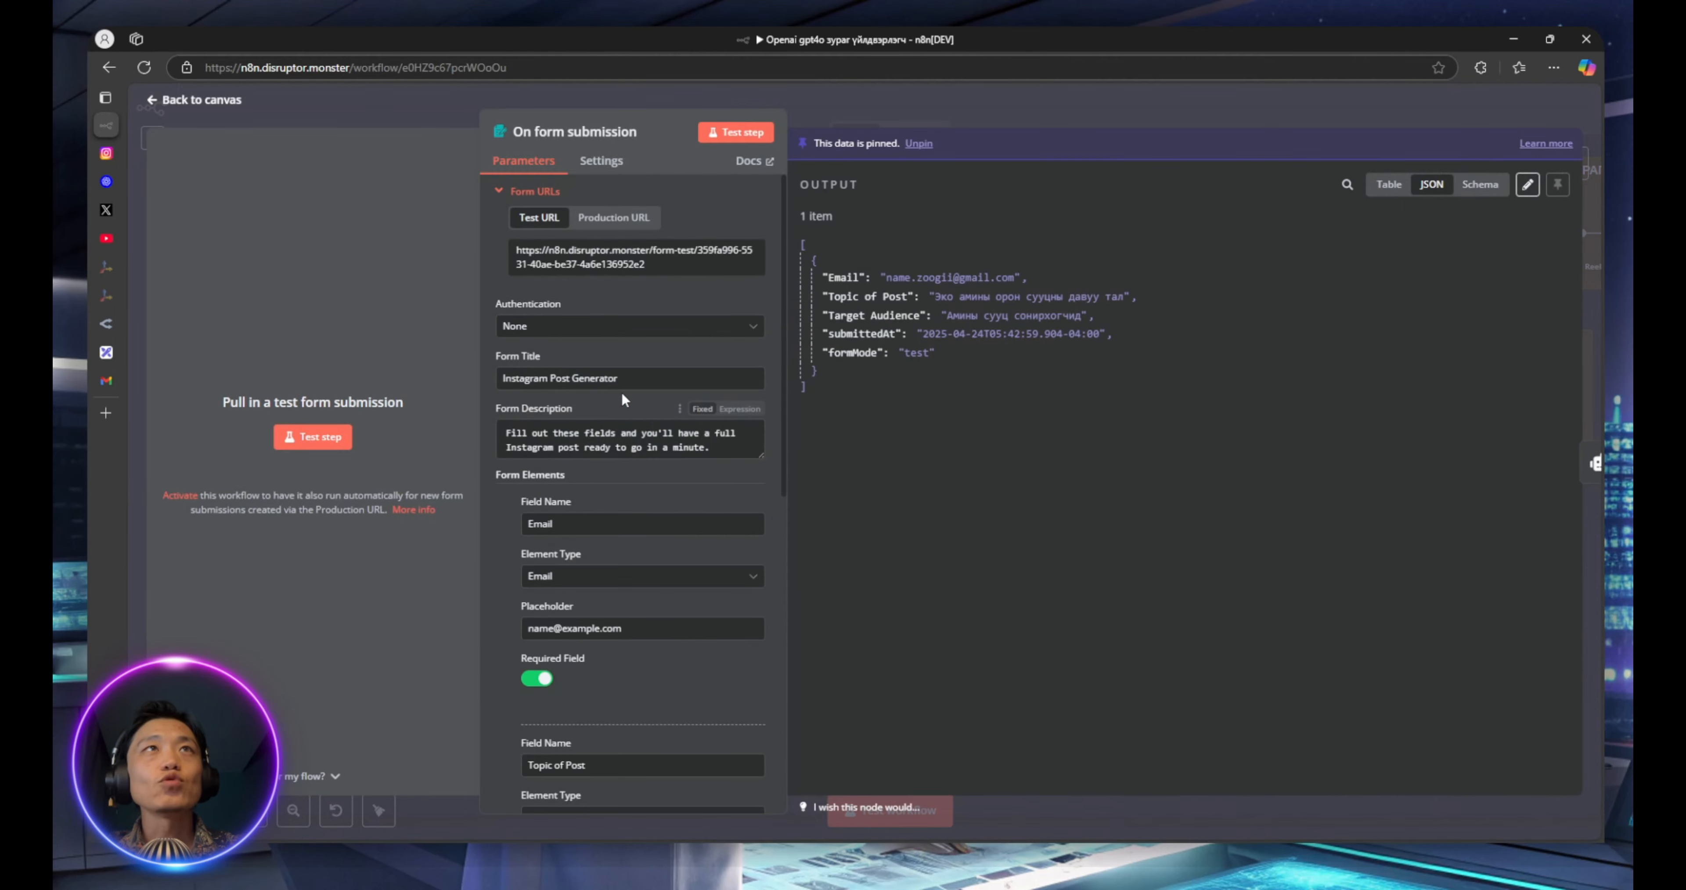
pyautogui.click(419, 96)
pyautogui.doubleClick(805, 406)
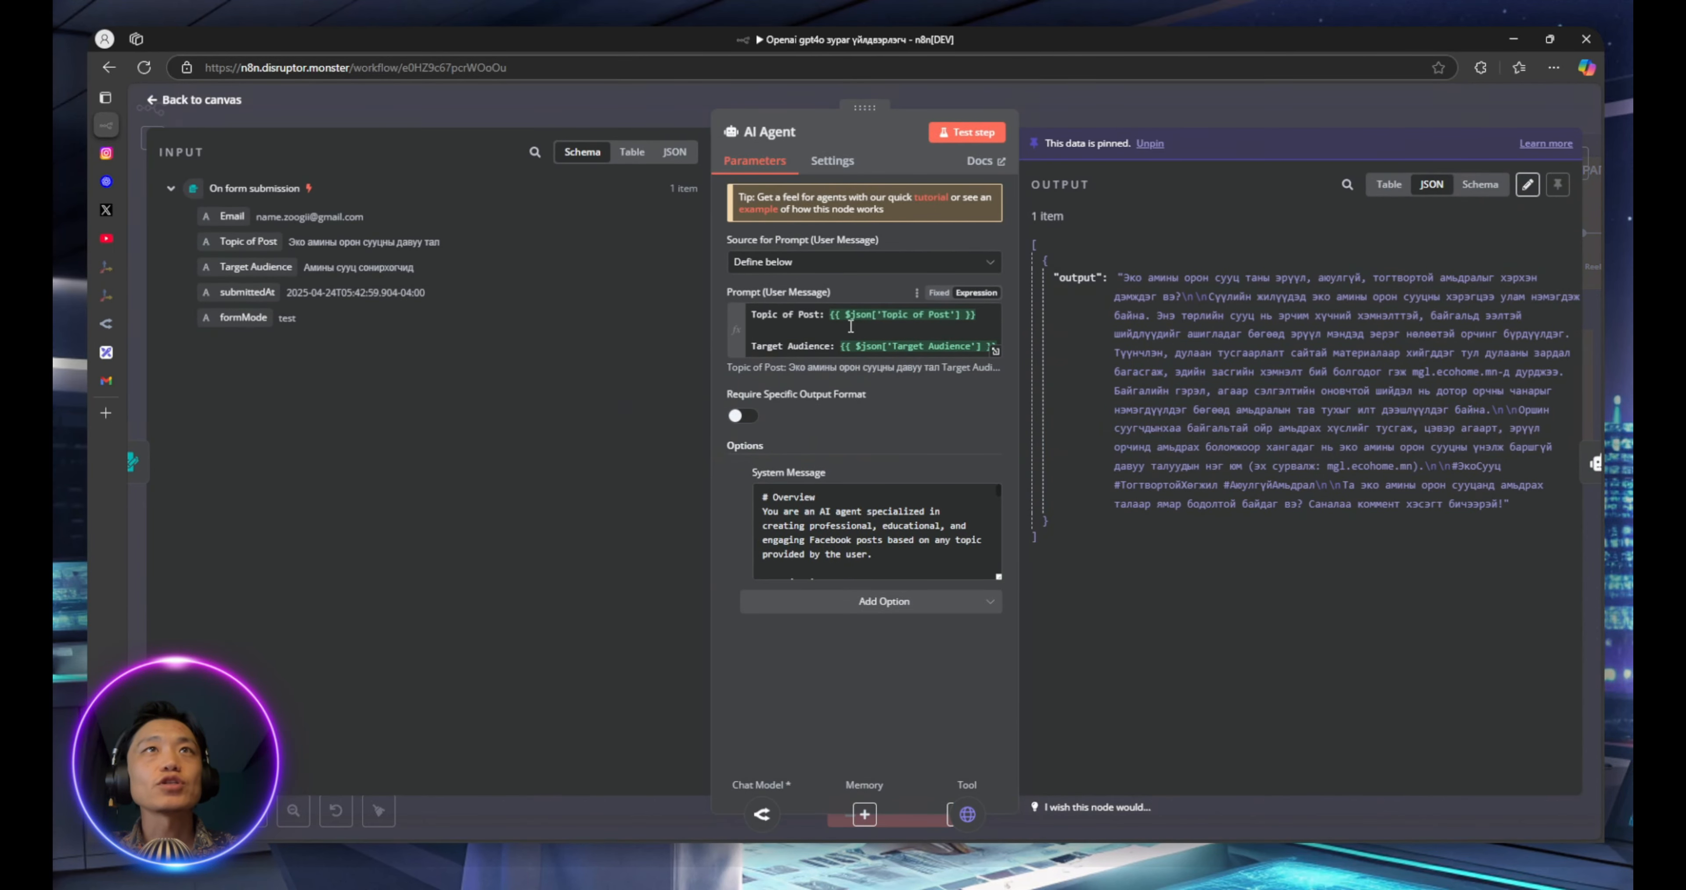
pyautogui.click(782, 346)
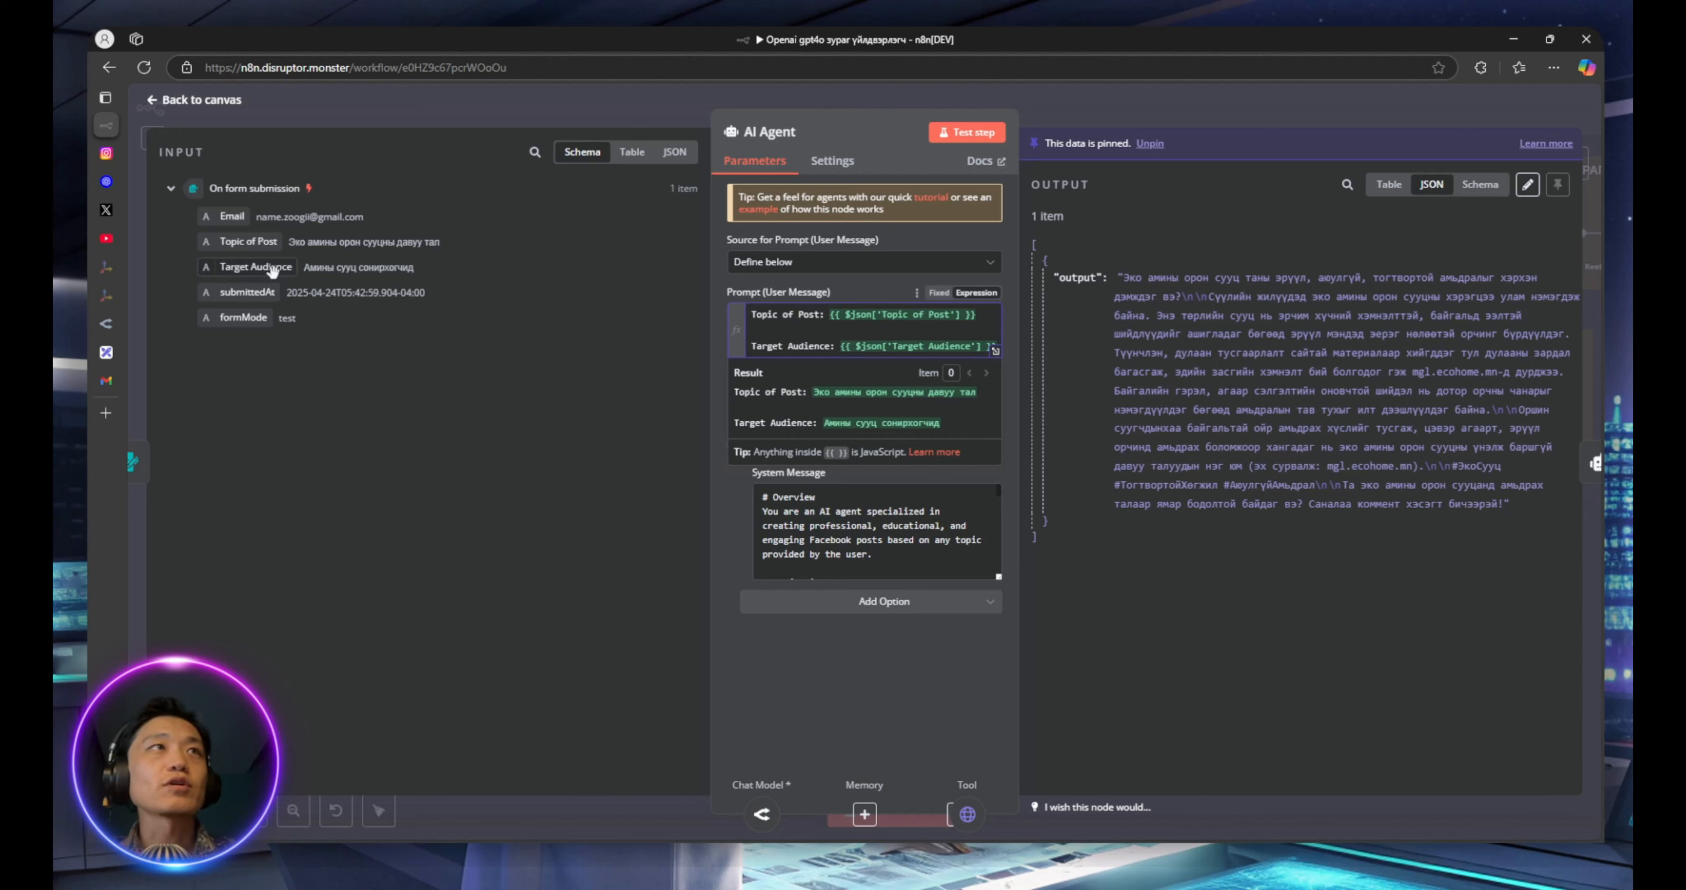
pyautogui.moveTo(273, 269); pyautogui.dragTo(319, 277)
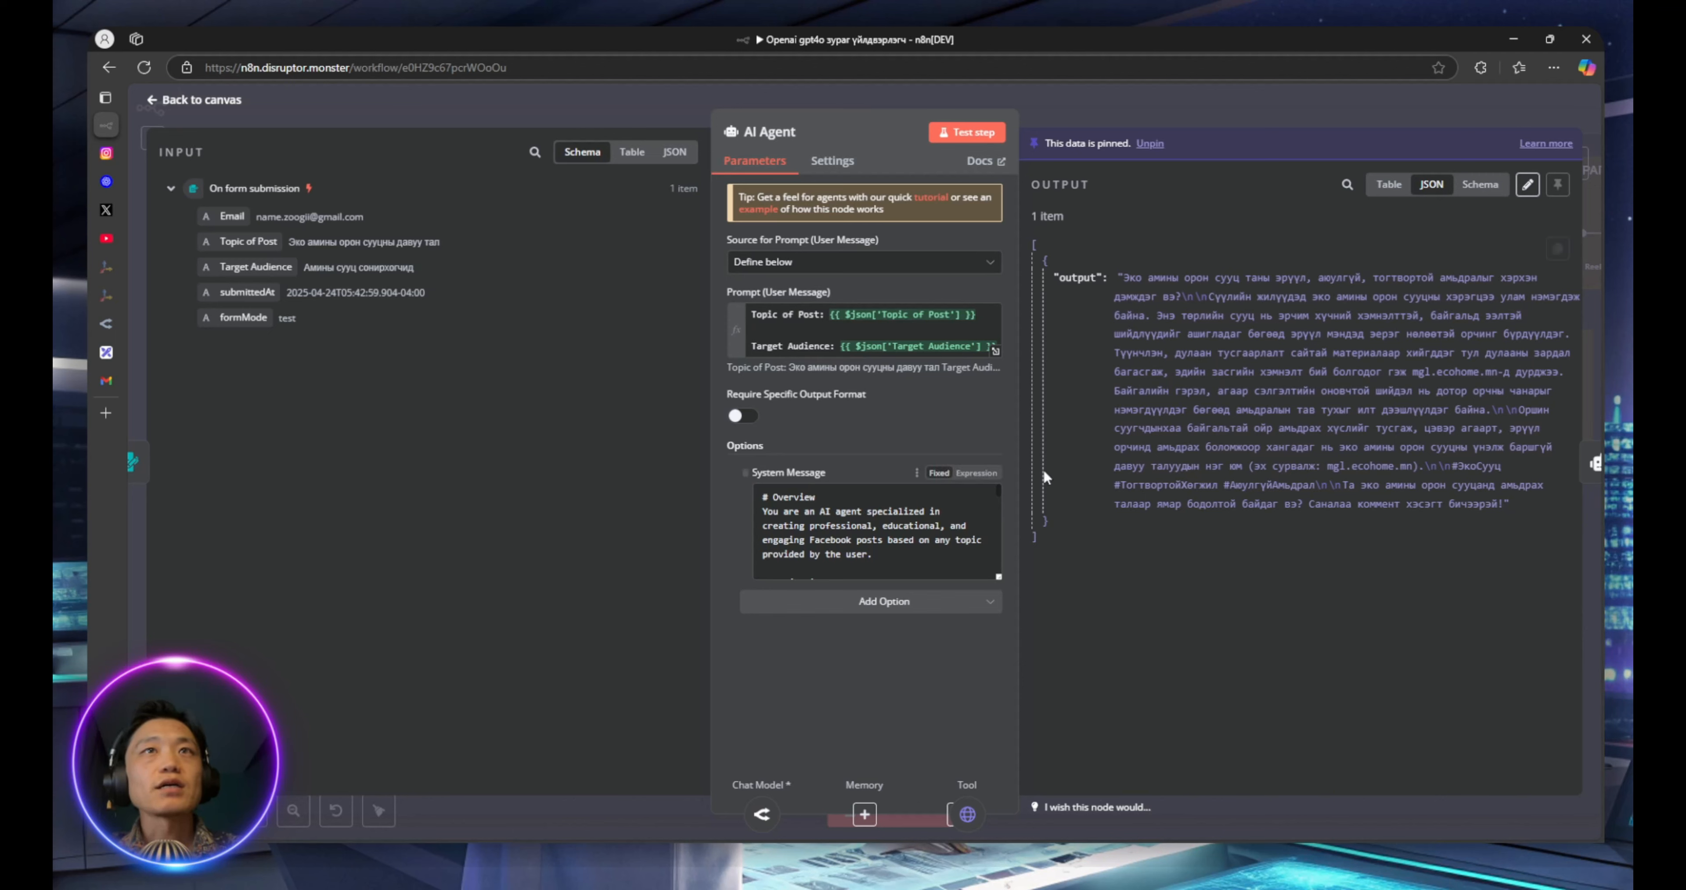
# Review the AI Agent's additional options and system message, and return to the canvas
pyautogui.click(928, 605)
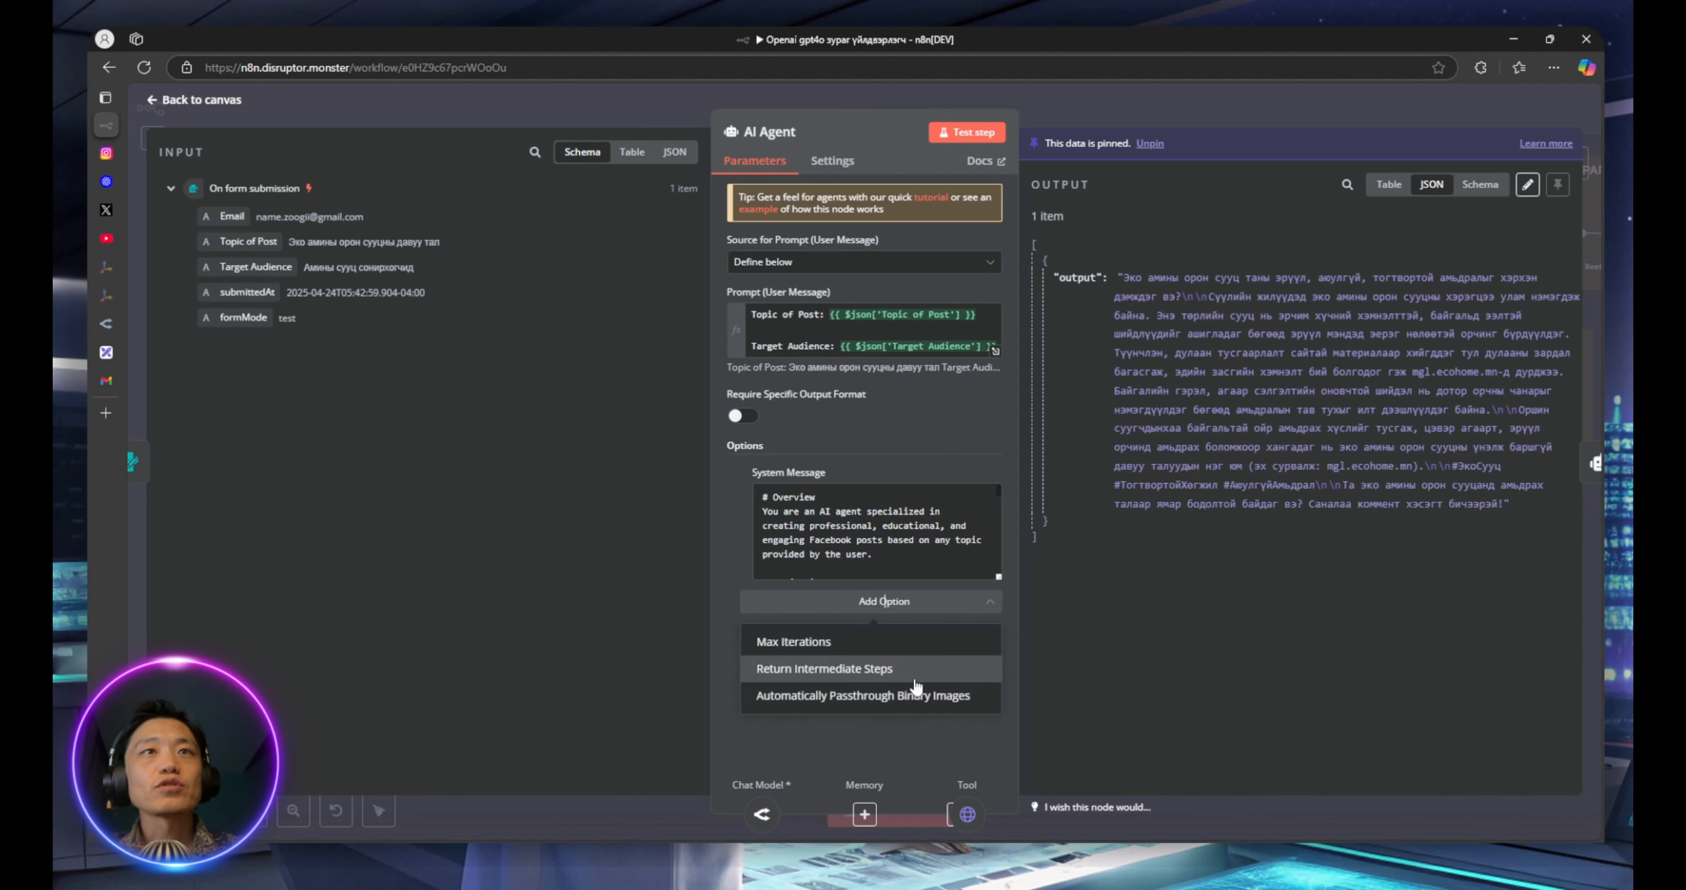
pyautogui.click(817, 456)
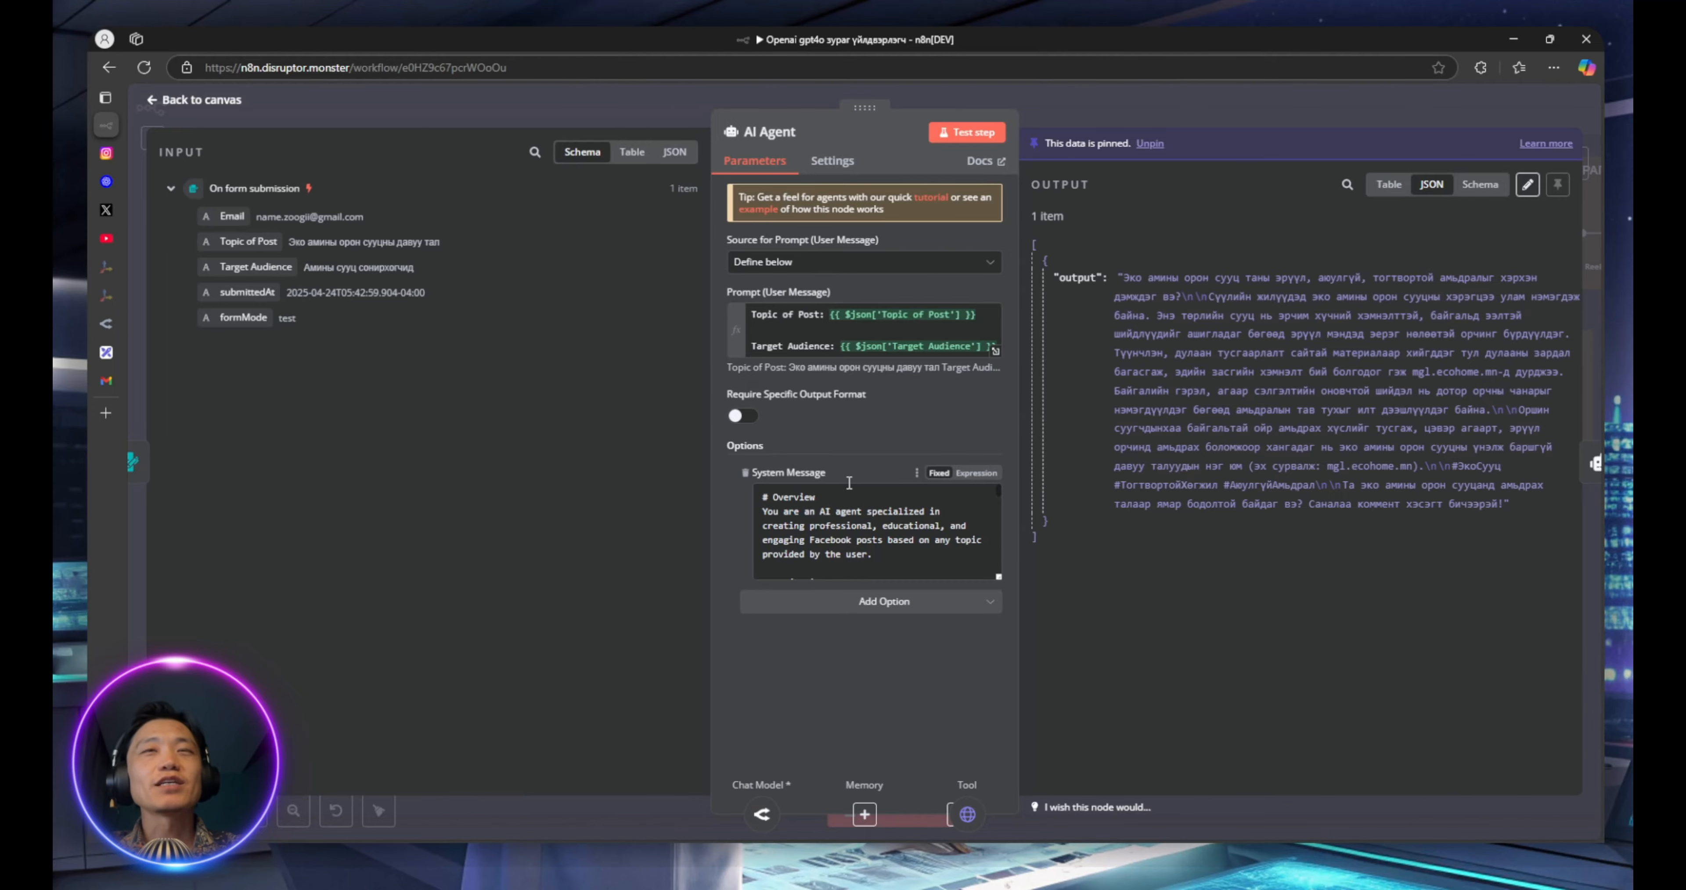
pyautogui.click(674, 111)
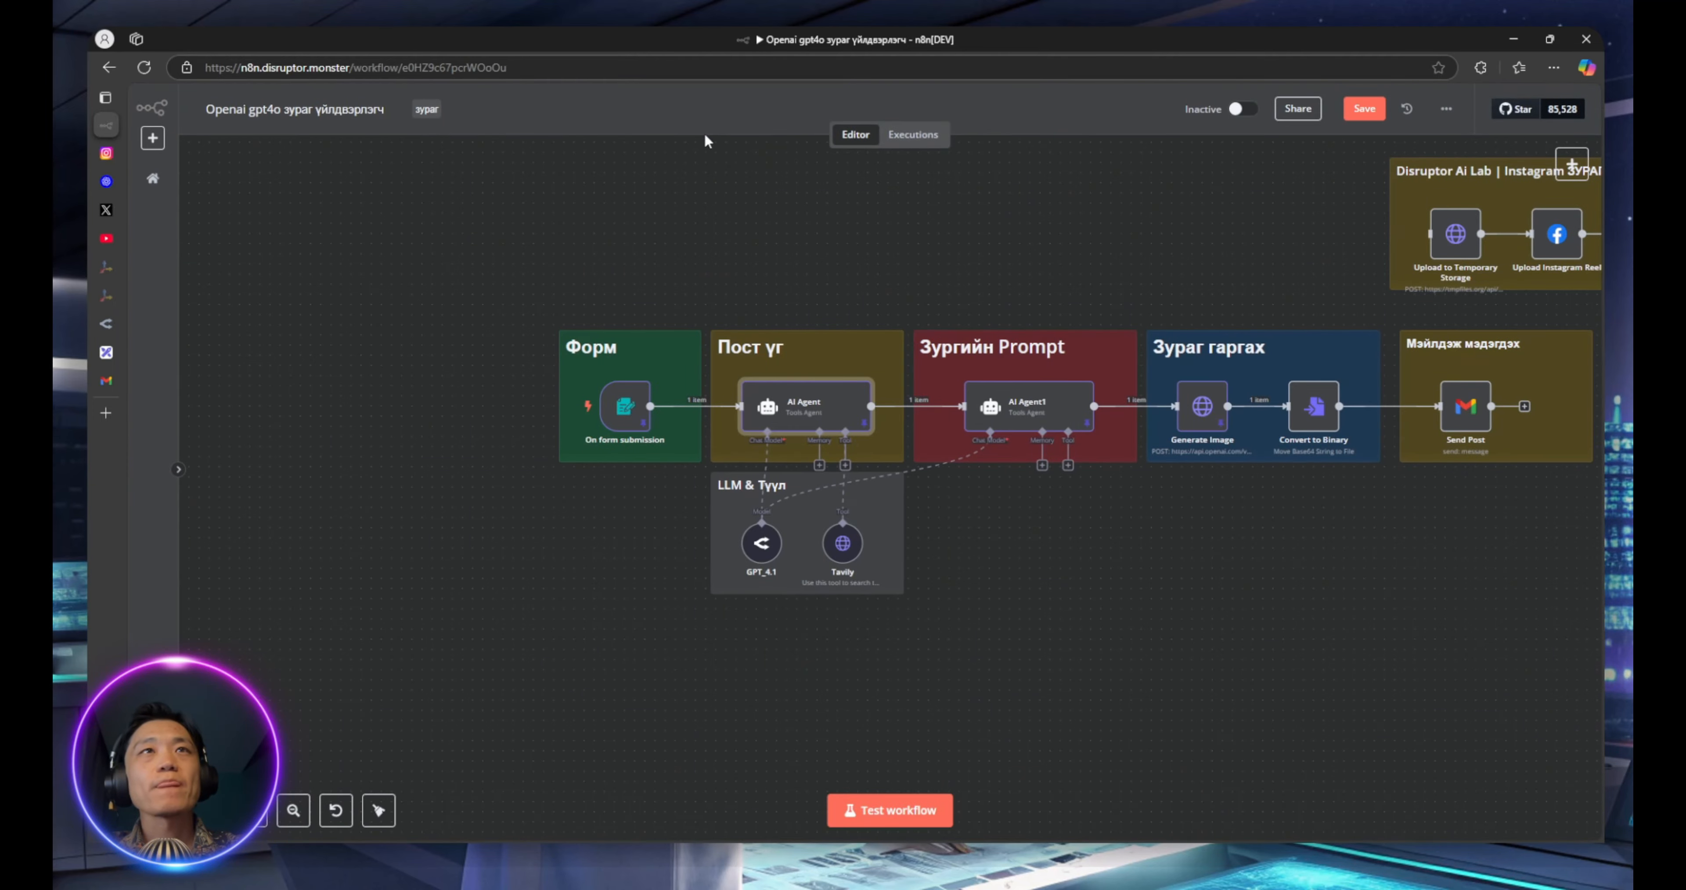
# Nudge the Tavily and GPT_4.1 nodes, and review the GPT_4.1 node's OpenRouter credential and model
pyautogui.scroll(5, 880, 376)
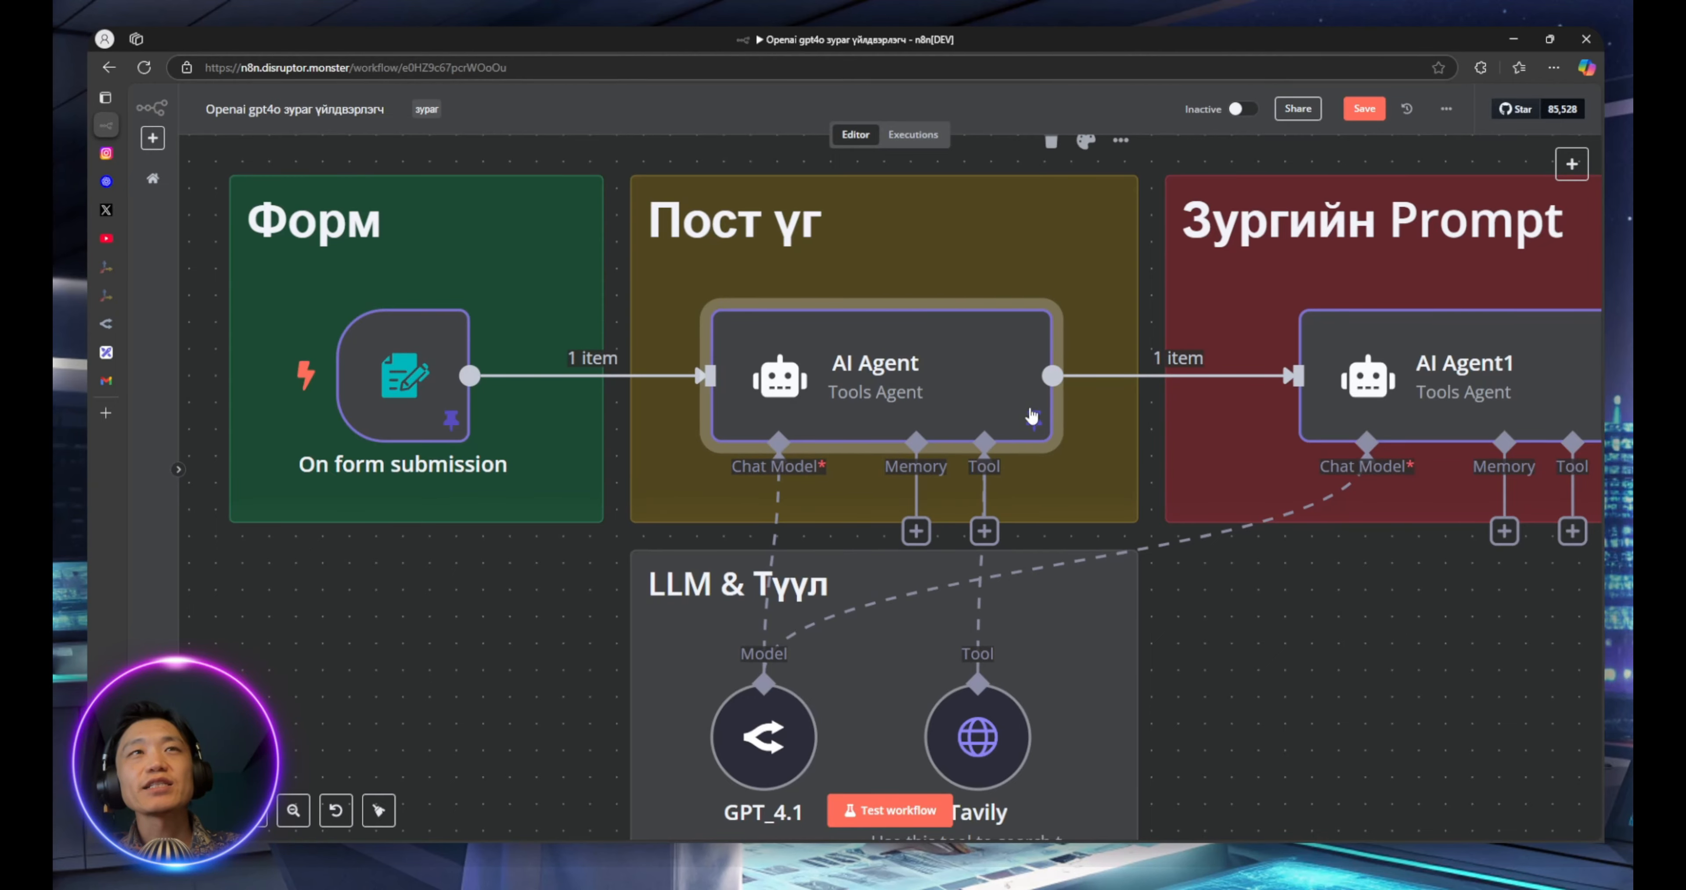
pyautogui.scroll(-3, 910, 386)
pyautogui.scroll(3, 887, 391)
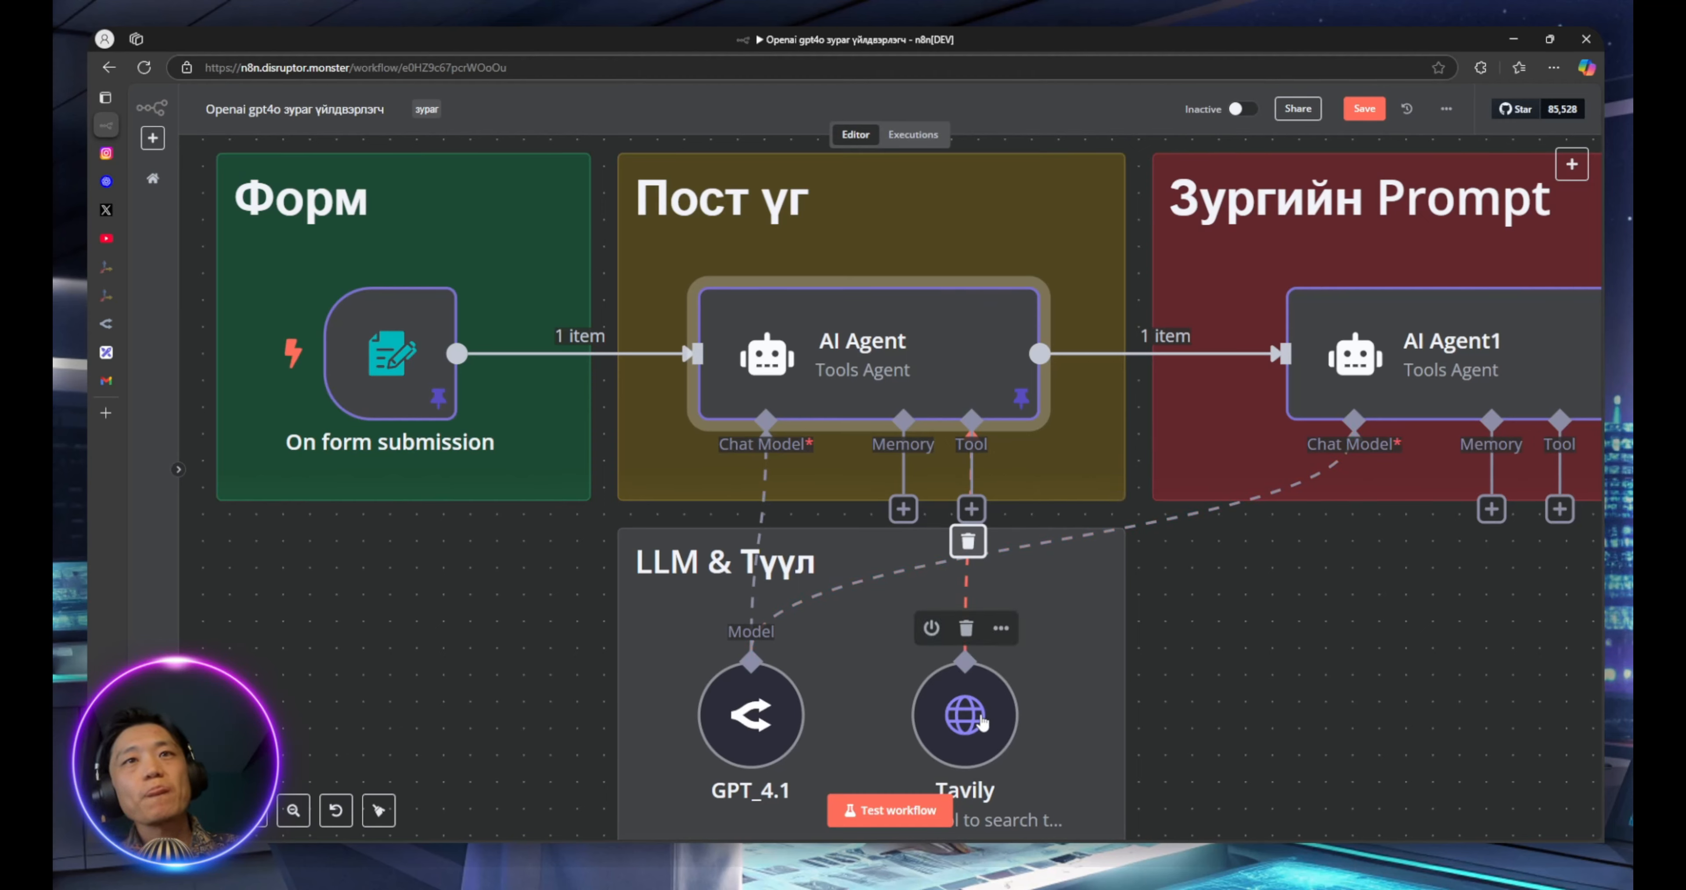
pyautogui.moveTo(982, 721); pyautogui.dragTo(952, 685)
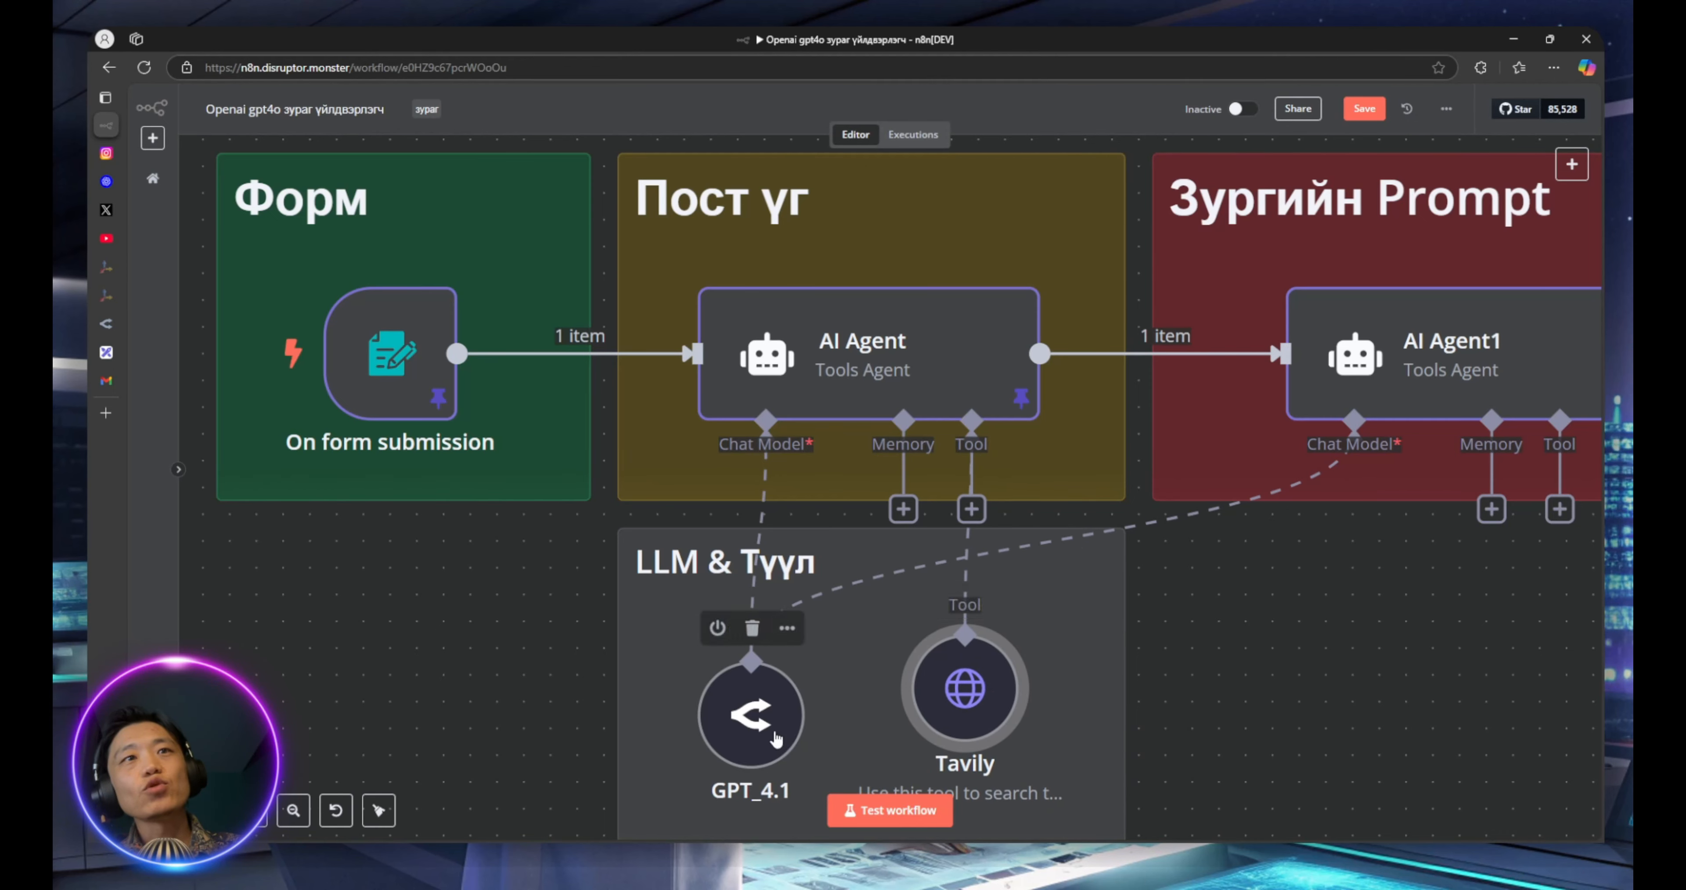
pyautogui.moveTo(776, 737); pyautogui.dragTo(496, 661)
pyautogui.doubleClick(498, 667)
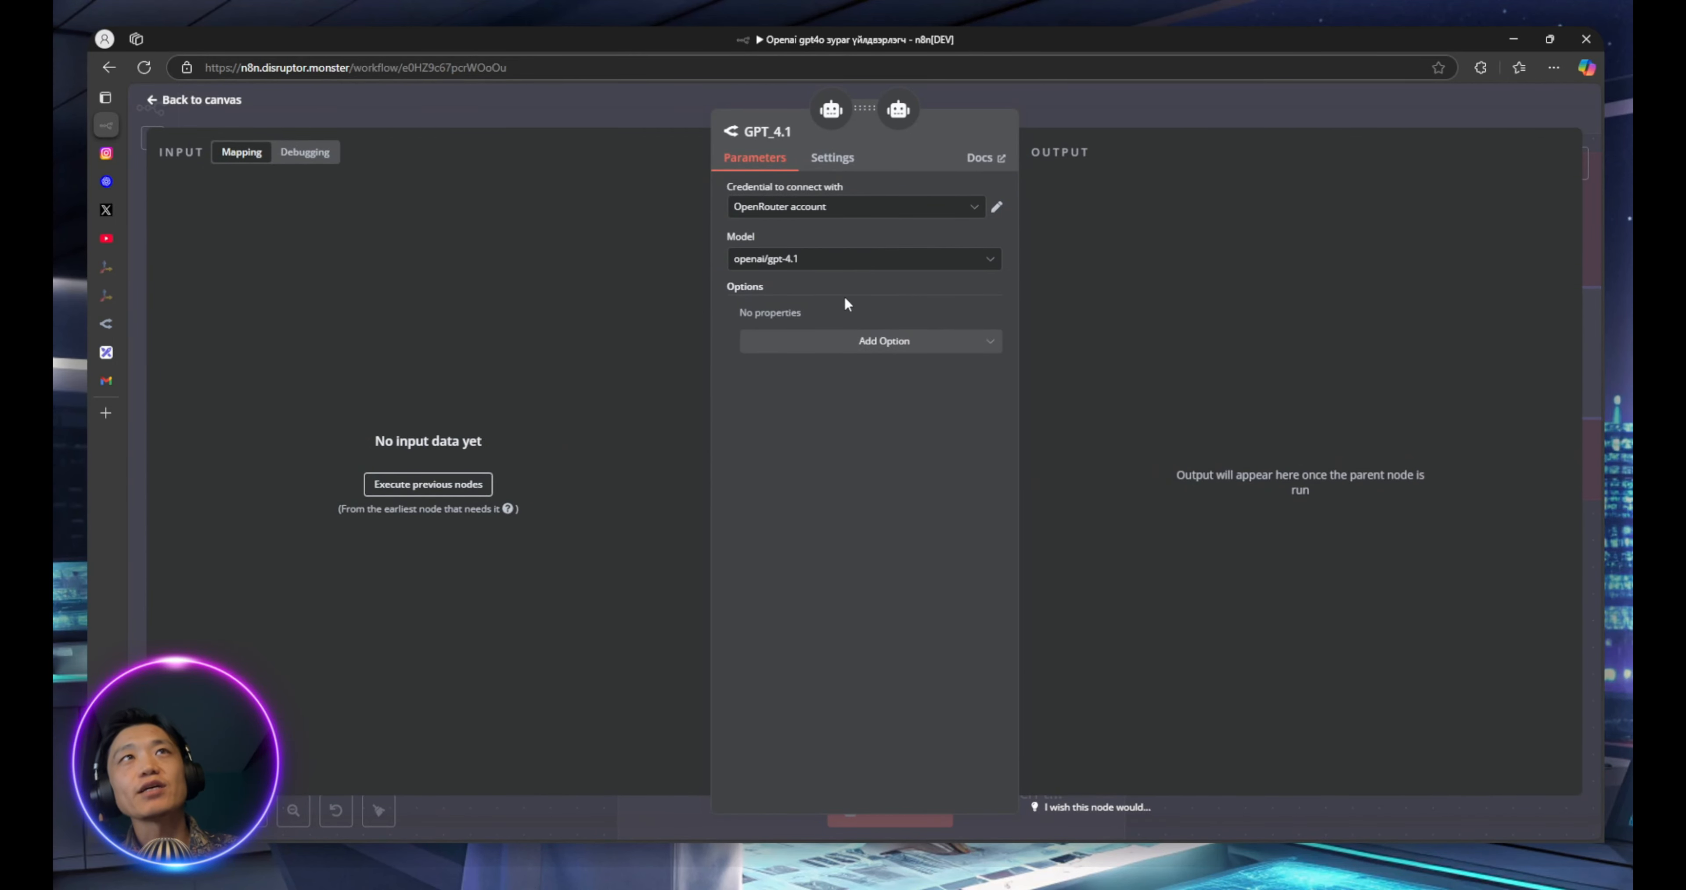
pyautogui.press('Escape')
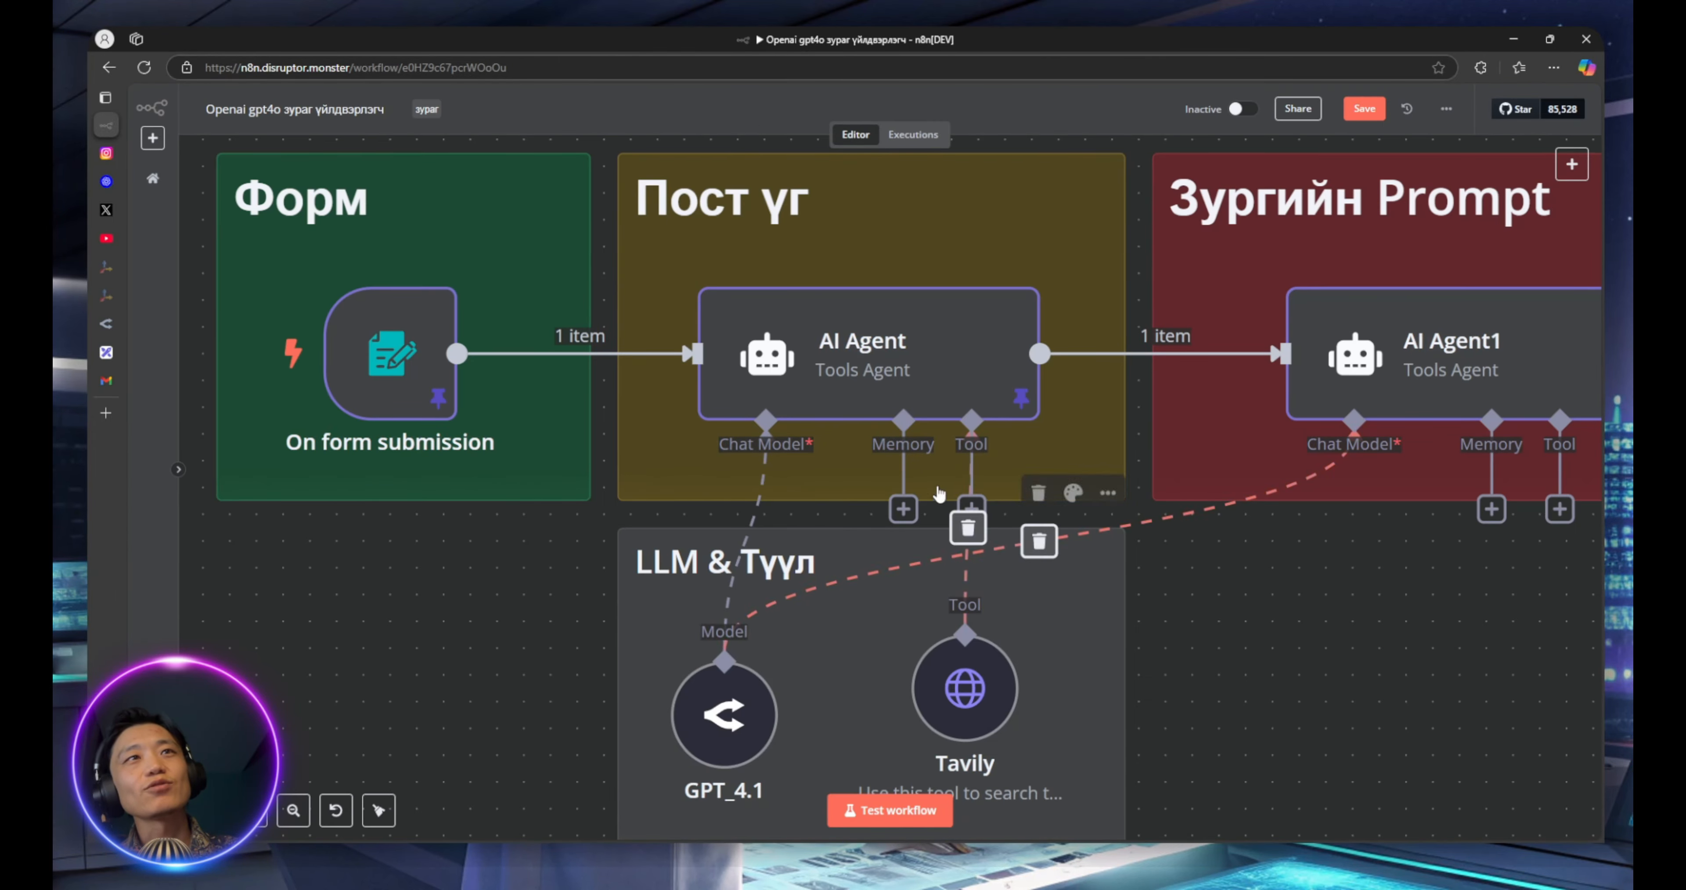
# Arrange the GPT_4.1 and Tavily nodes side by side in the LLM & Түүл group and select Tavily
pyautogui.scroll(-5, 1034, 536)
pyautogui.scroll(5, 868, 550)
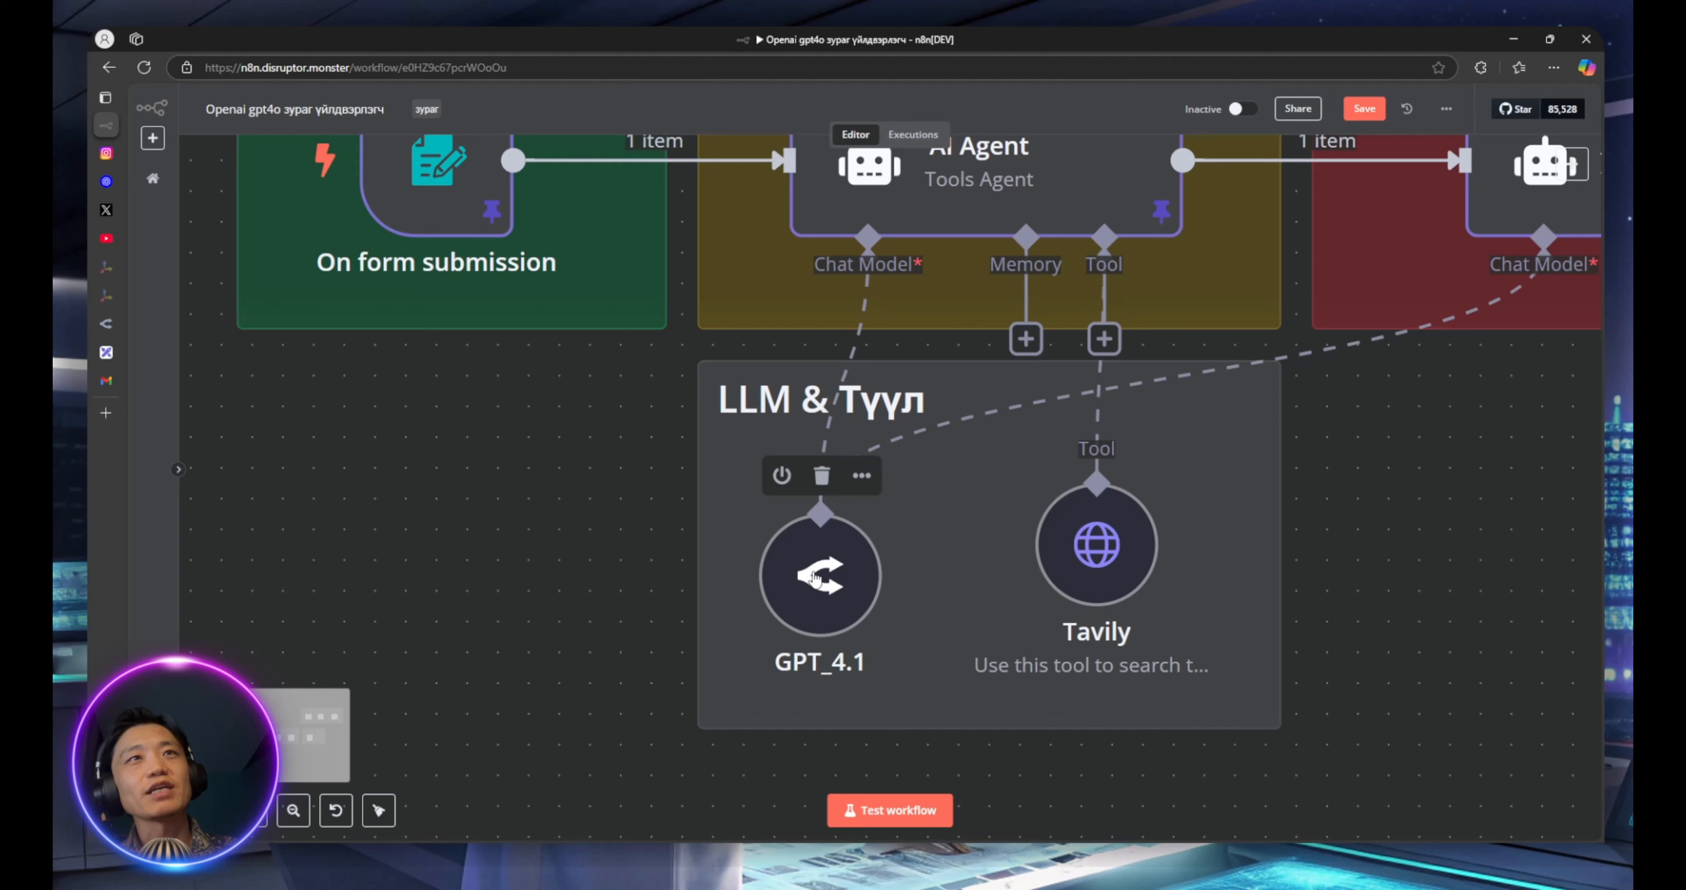
pyautogui.moveTo(814, 577)
pyautogui.mouseDown()
pyautogui.moveTo(818, 546)
pyautogui.moveTo(842, 572)
pyautogui.moveTo(821, 547)
pyautogui.mouseUp()
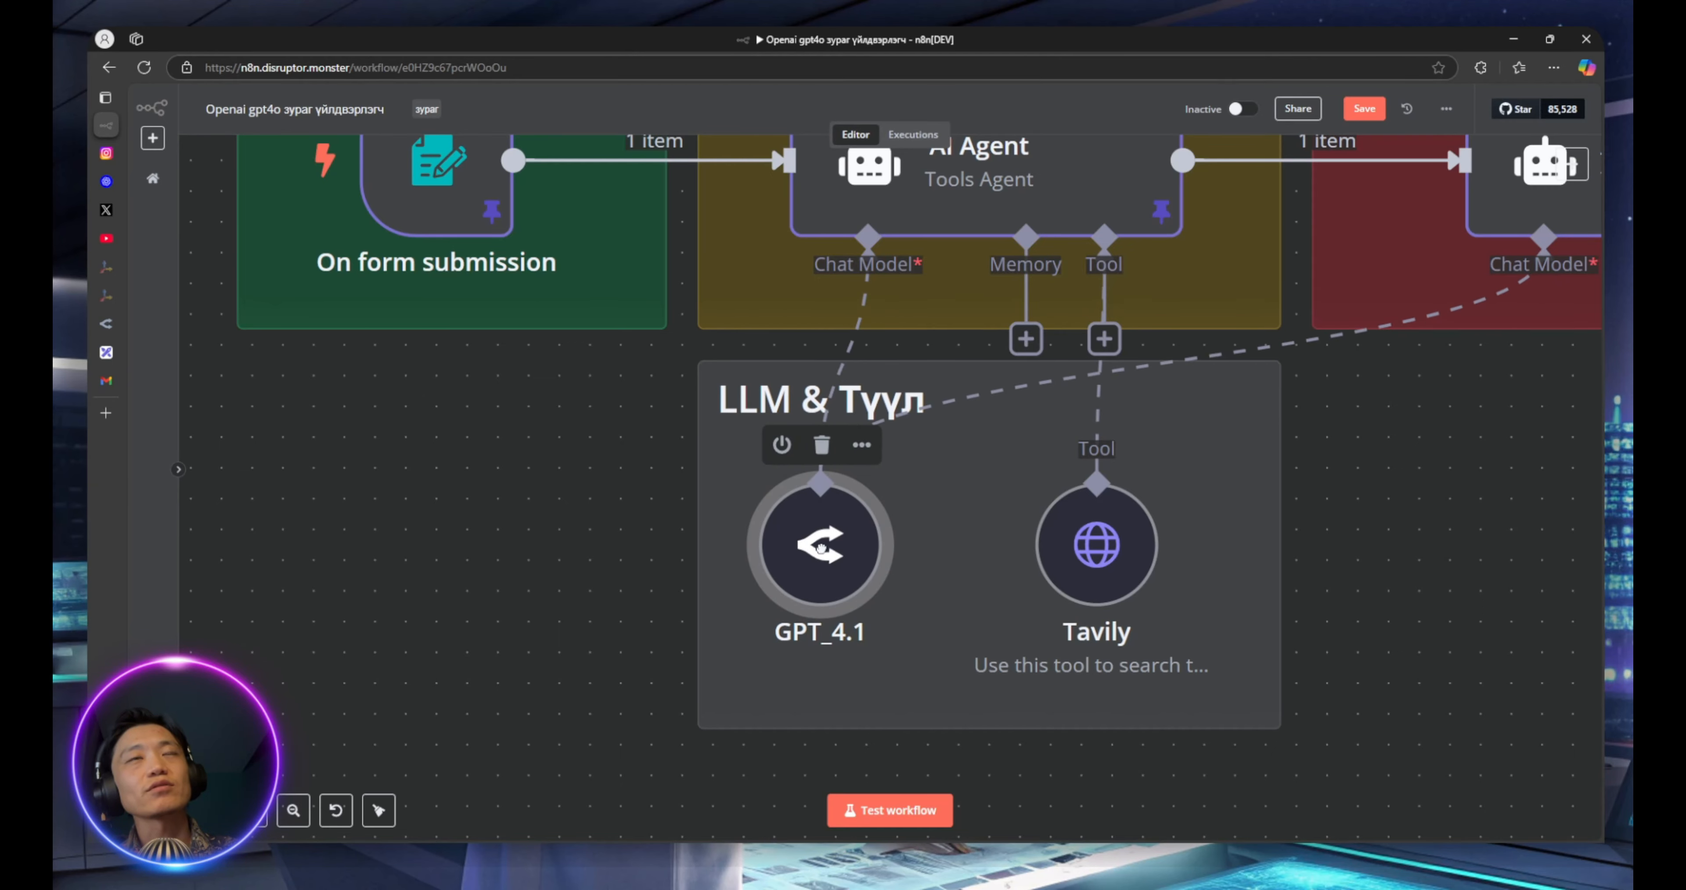
pyautogui.scroll(2, 1244, 583)
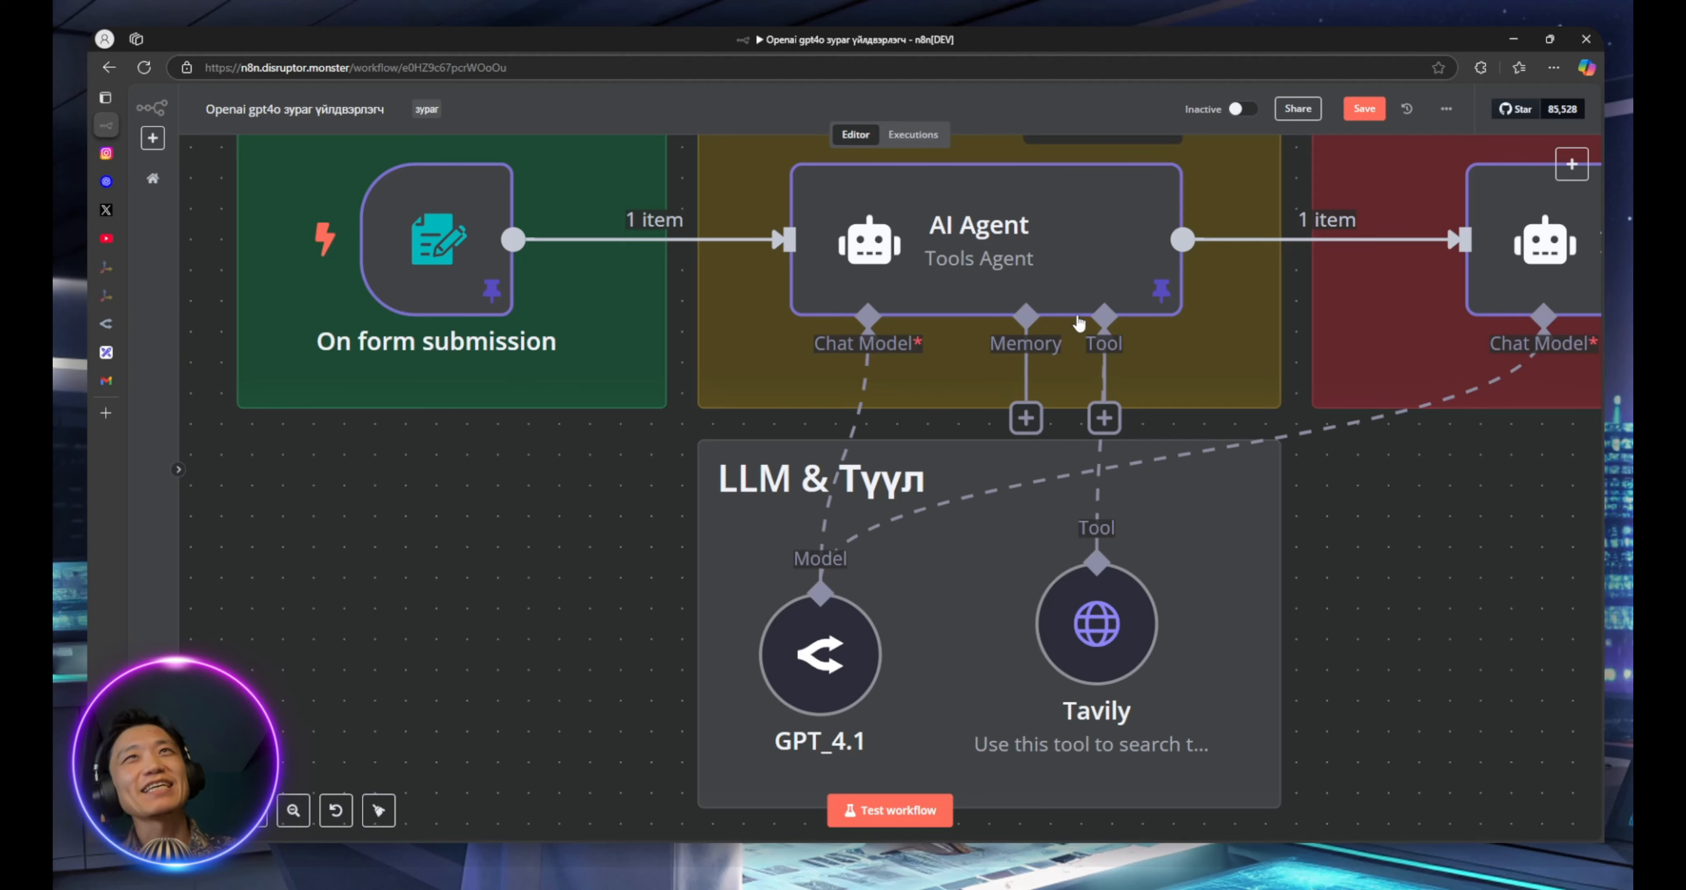
pyautogui.moveTo(1117, 612); pyautogui.dragTo(1147, 643)
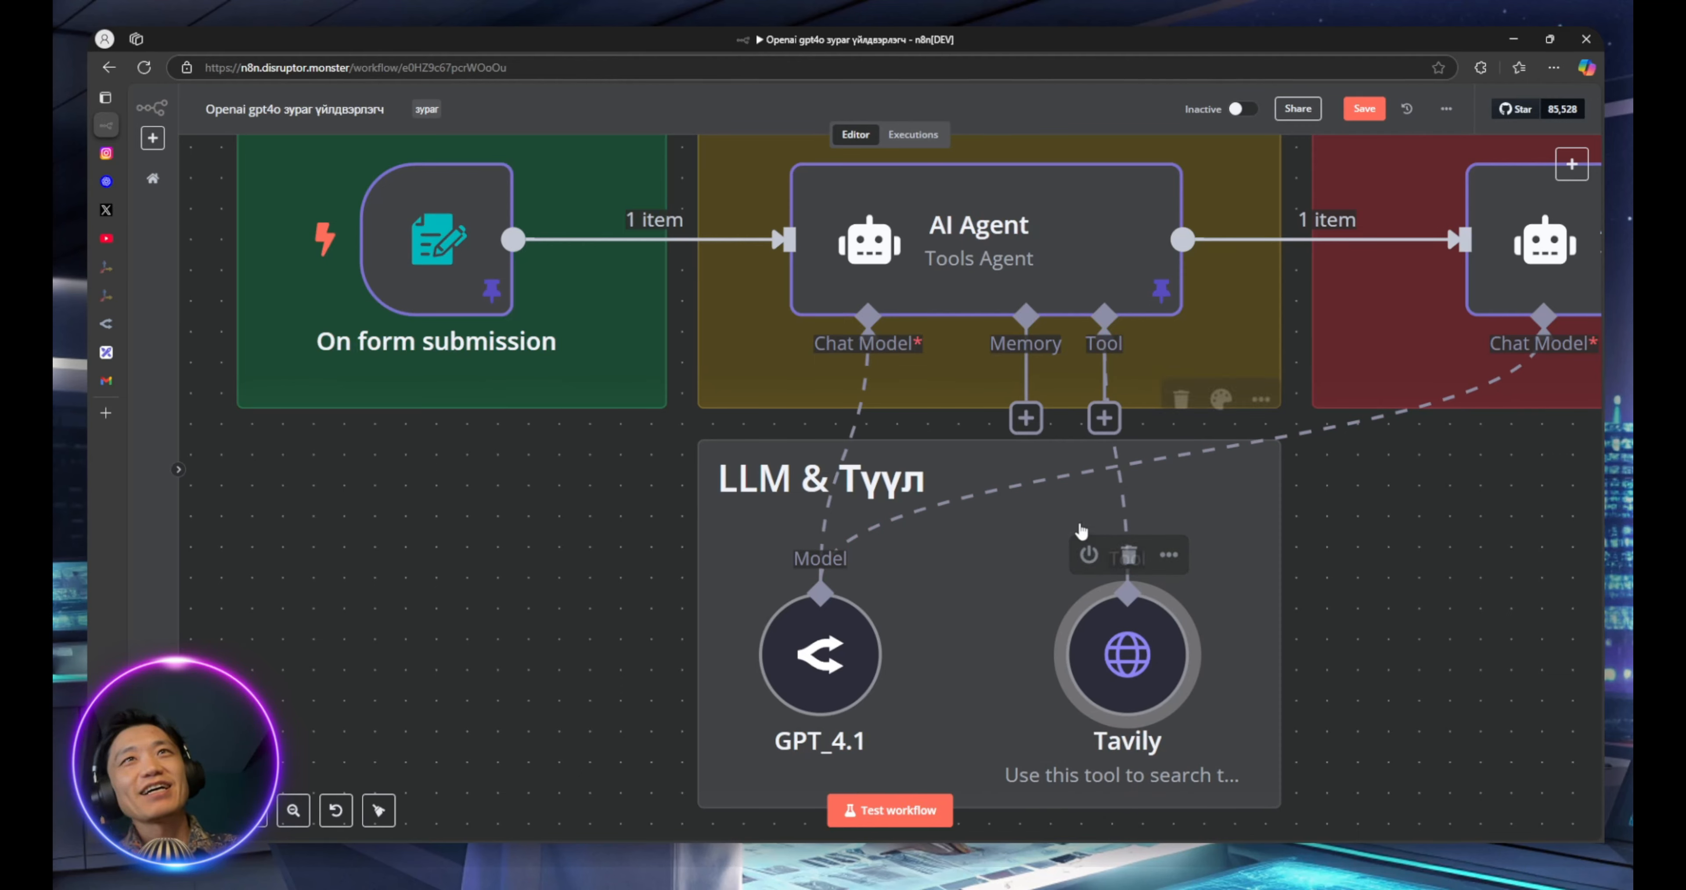
pyautogui.moveTo(1135, 637); pyautogui.dragTo(1100, 635)
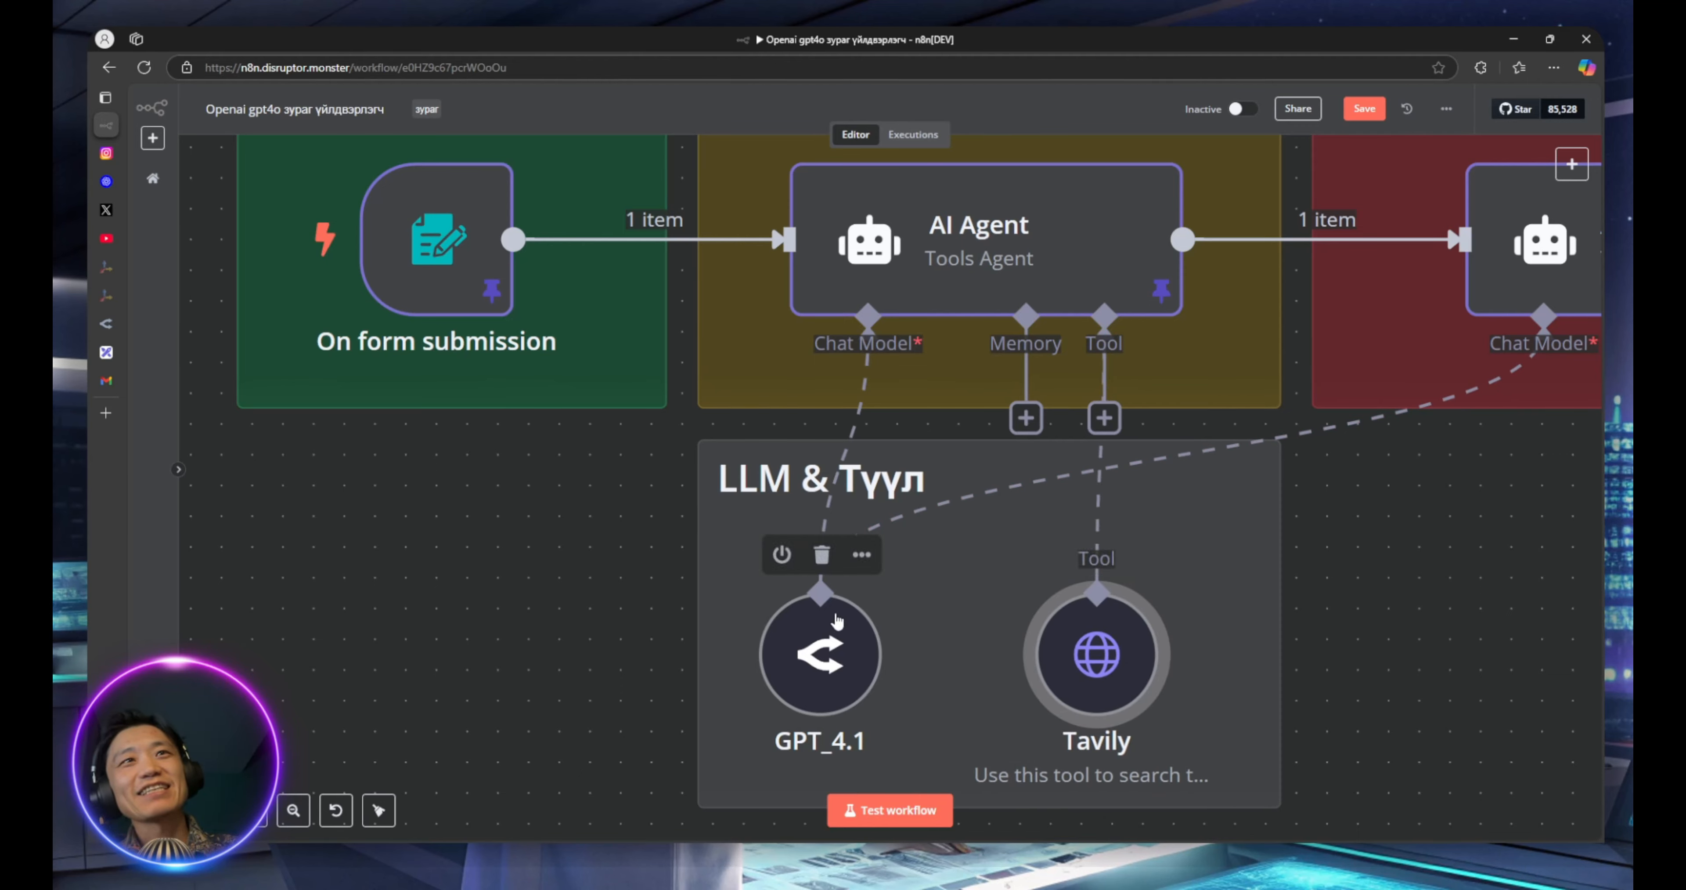
pyautogui.moveTo(837, 643); pyautogui.dragTo(867, 642)
pyautogui.click(1112, 662)
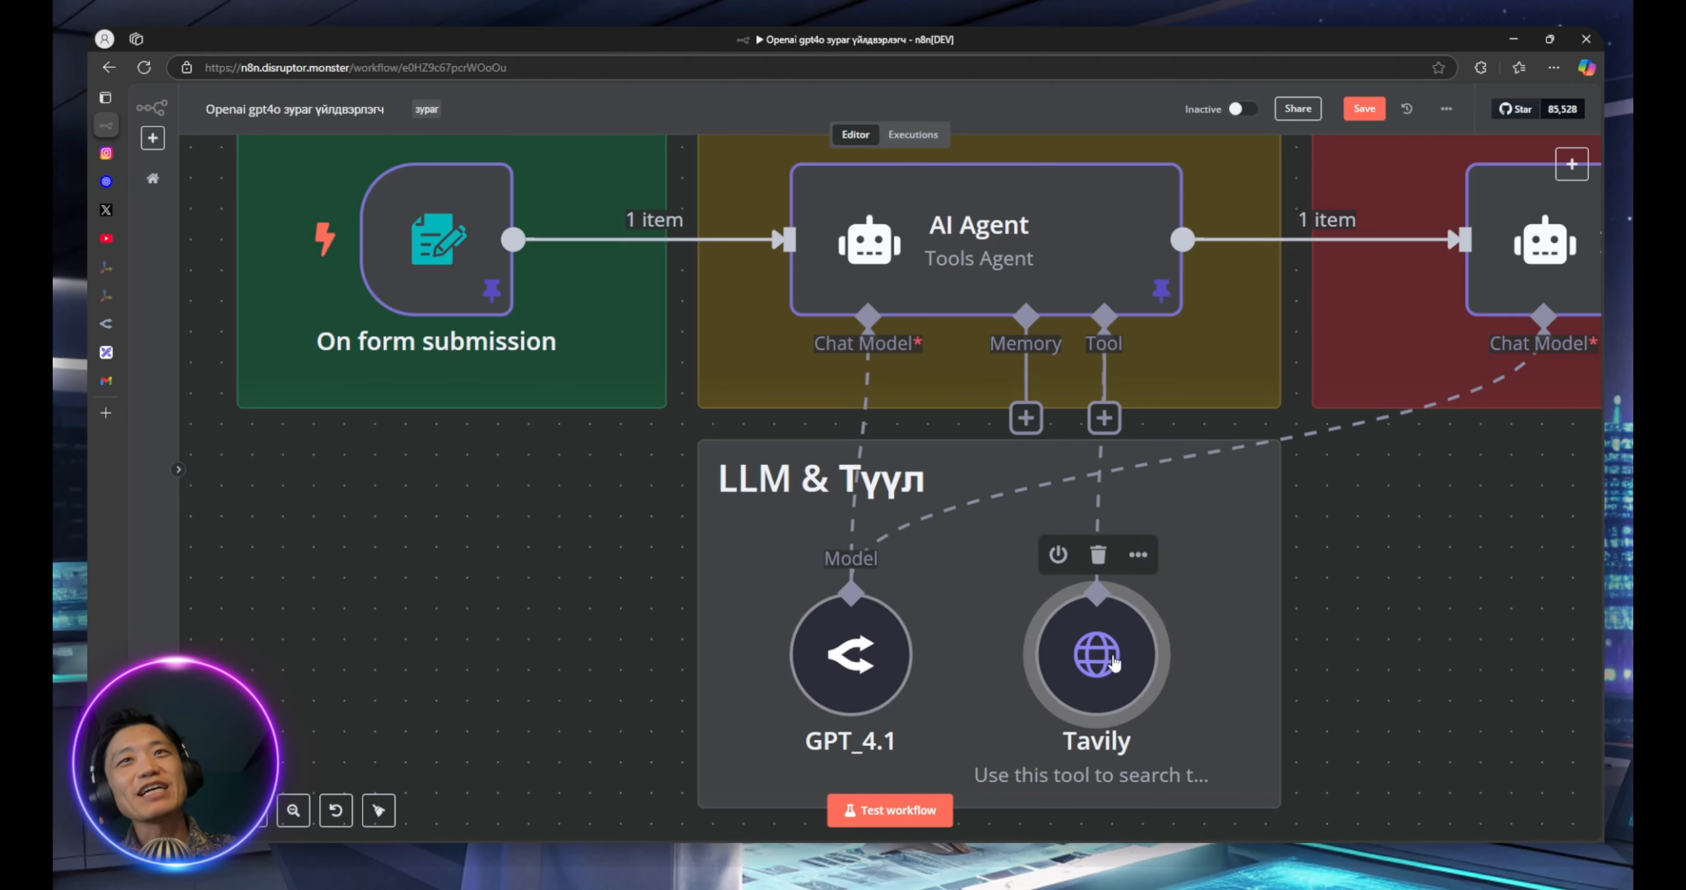
pyautogui.click(1261, 623)
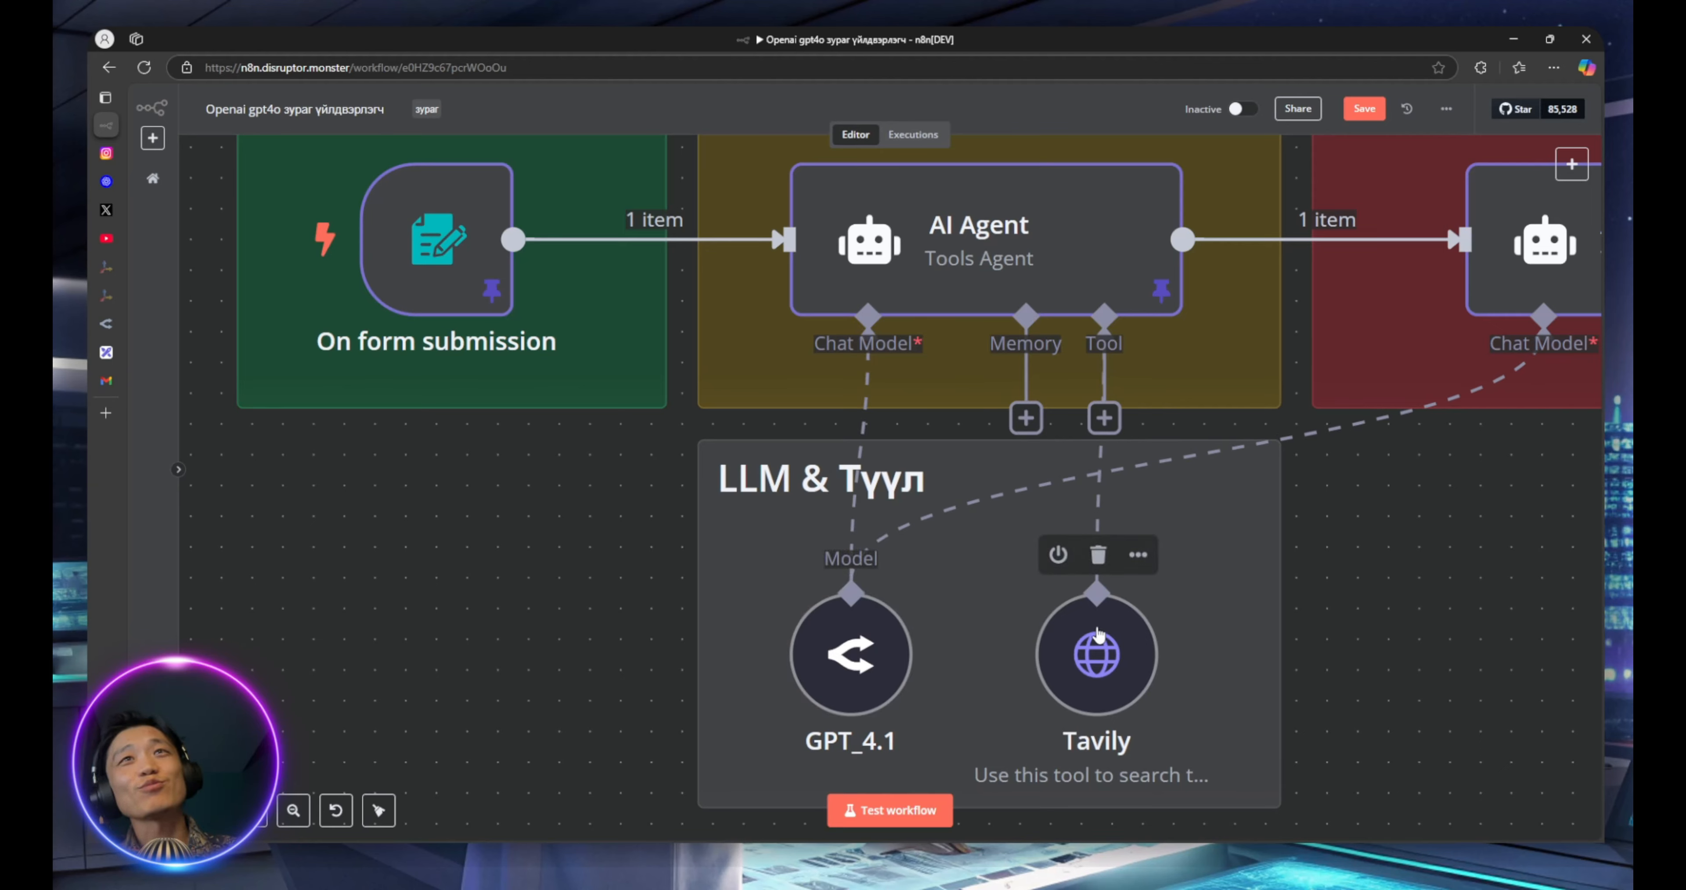
pyautogui.moveTo(1082, 633)
pyautogui.mouseDown()
pyautogui.moveTo(1385, 633)
pyautogui.moveTo(1107, 633)
pyautogui.moveTo(1231, 633)
pyautogui.moveTo(1112, 634)
pyautogui.moveTo(1136, 637)
pyautogui.moveTo(1137, 606)
pyautogui.moveTo(1125, 636)
pyautogui.moveTo(1065, 636)
pyautogui.moveTo(1096, 644)
pyautogui.mouseUp()
pyautogui.moveTo(1106, 431)
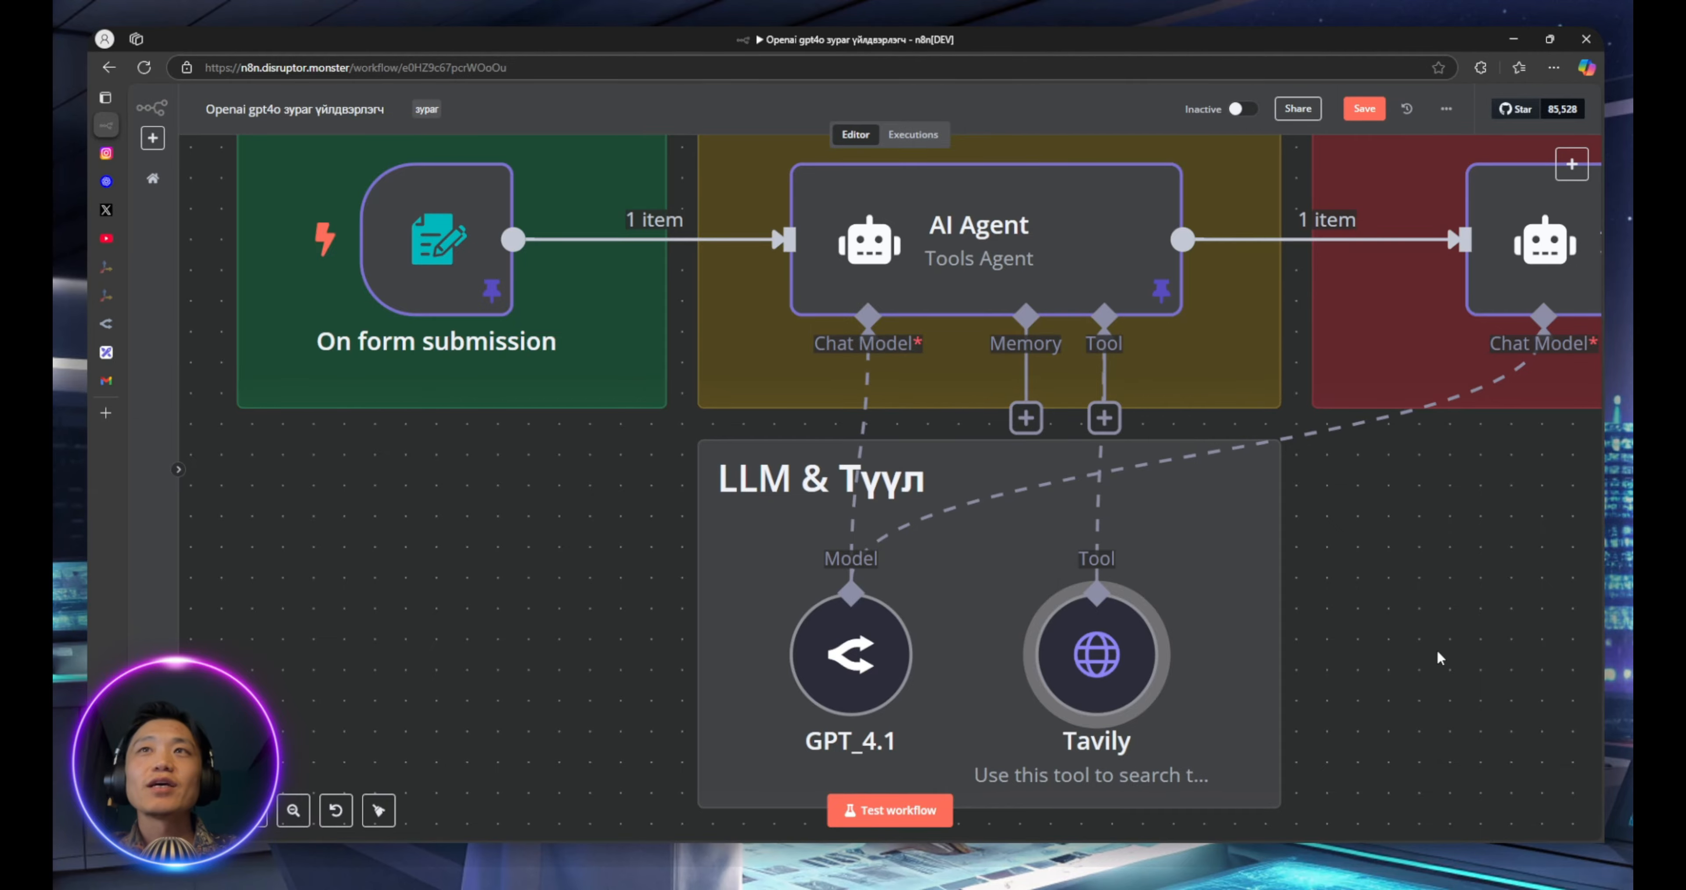
pyautogui.moveTo(858, 444)
pyautogui.scroll(-3, 858, 444)
pyautogui.scroll(-3, 885, 502)
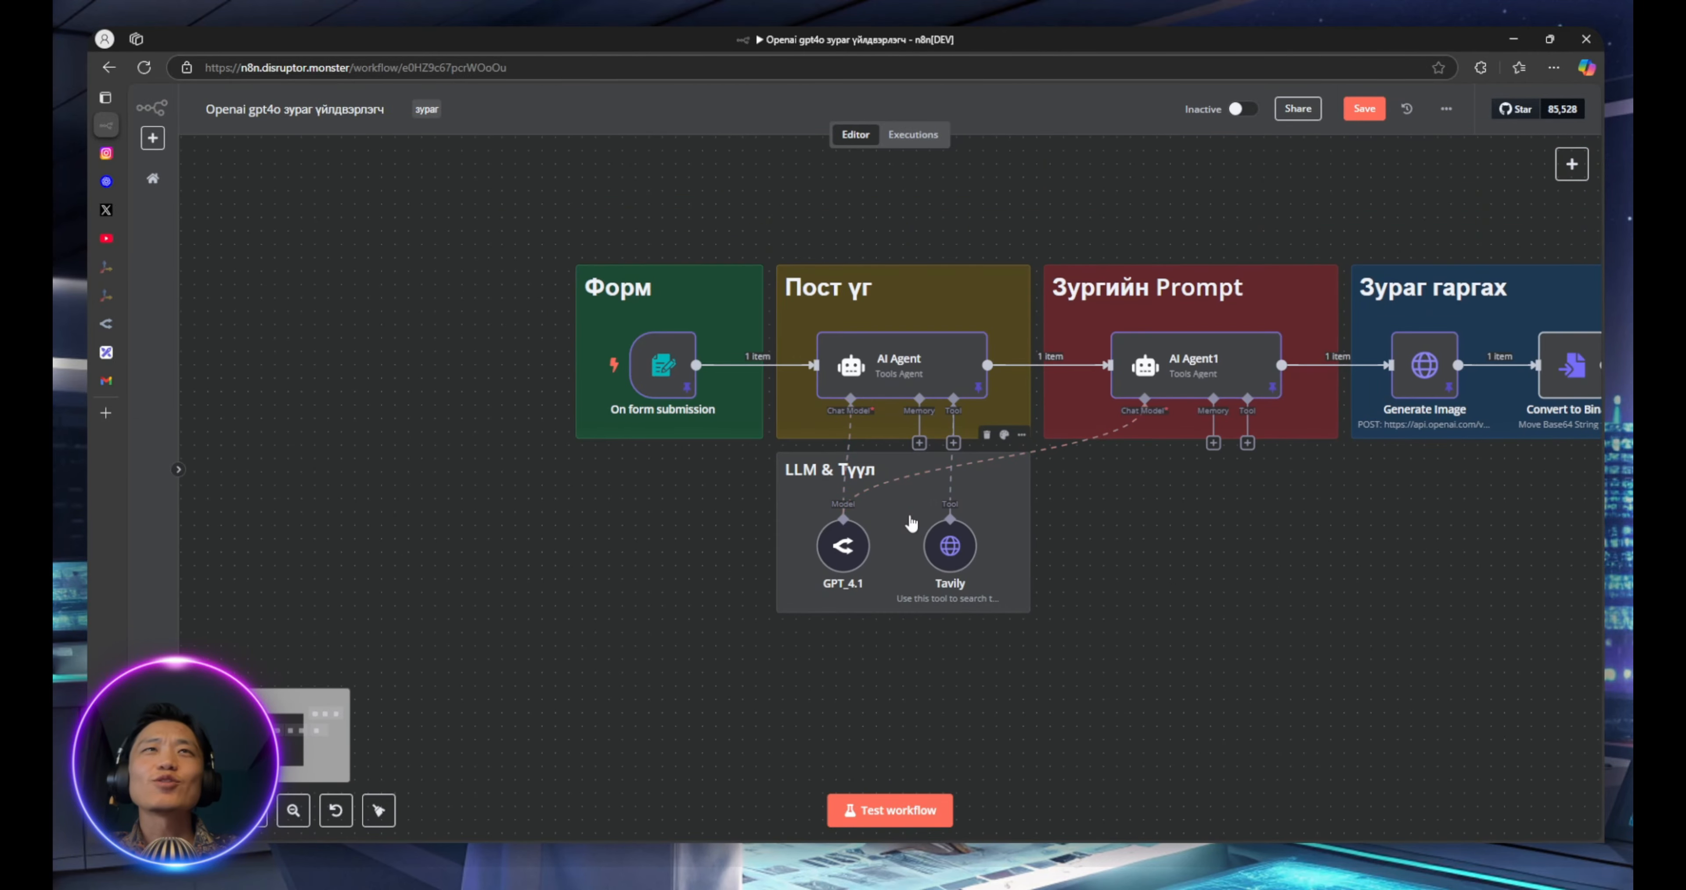
pyautogui.scroll(8, 907, 572)
pyautogui.scroll(-3, 915, 659)
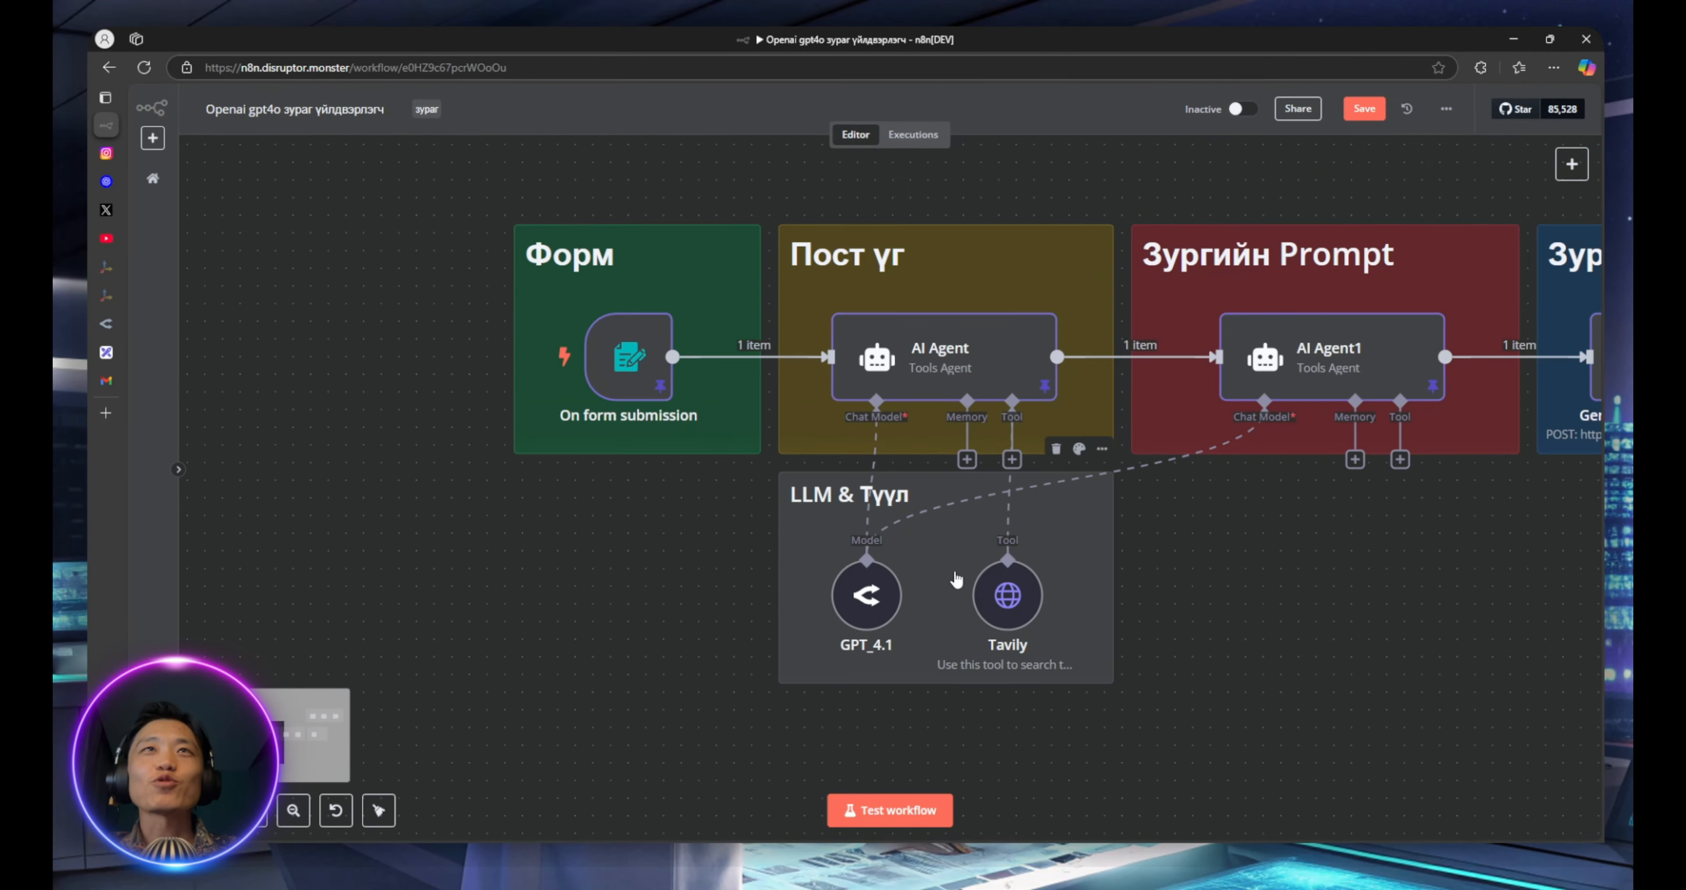
pyautogui.scroll(3, 933, 621)
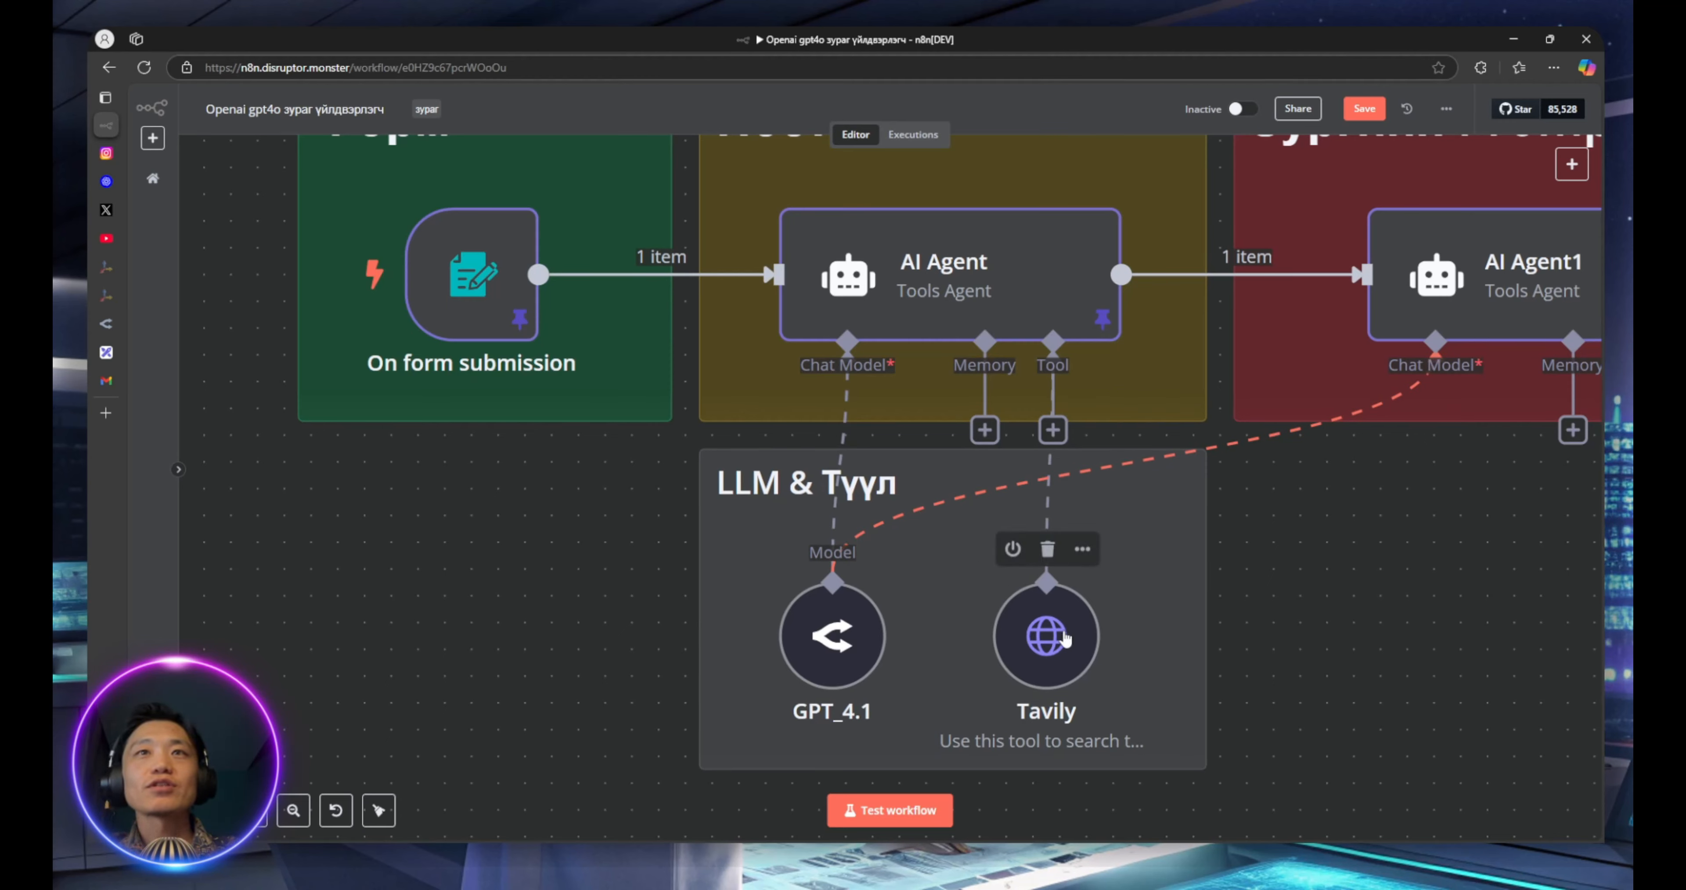
# Add a Simple Memory node to the AI Agent's Memory connector and place it between the GPT_4.1 and Tavily nodes
pyautogui.moveTo(1043, 677)
pyautogui.mouseDown()
pyautogui.moveTo(1100, 677)
pyautogui.moveTo(1068, 677)
pyautogui.mouseUp()
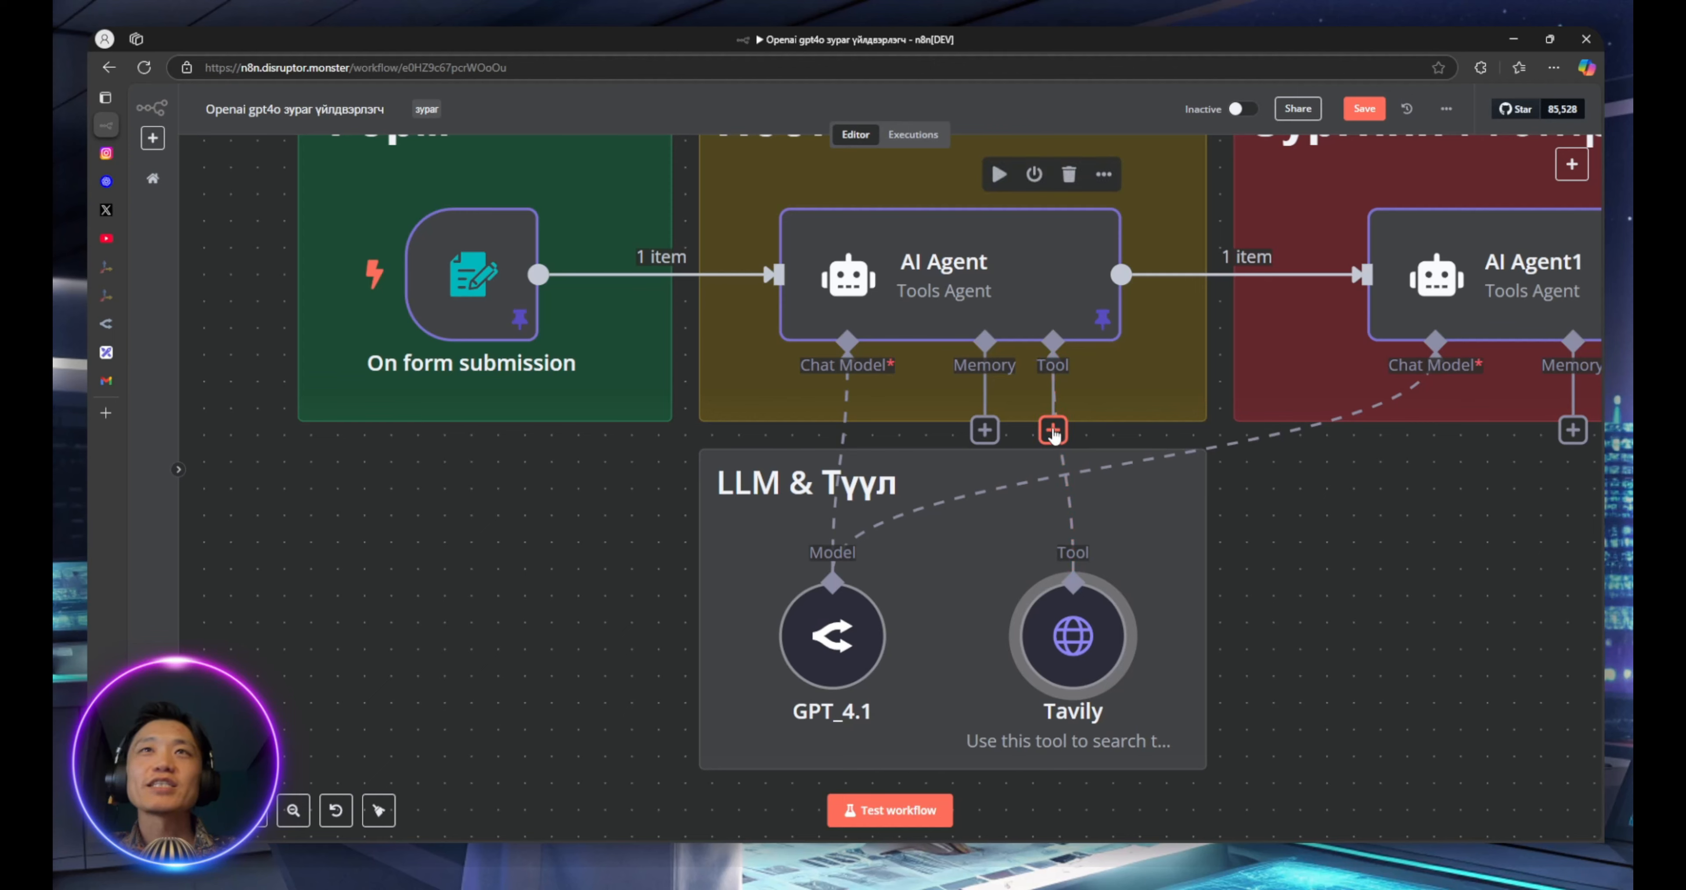
pyautogui.moveTo(1069, 642); pyautogui.dragTo(1043, 642)
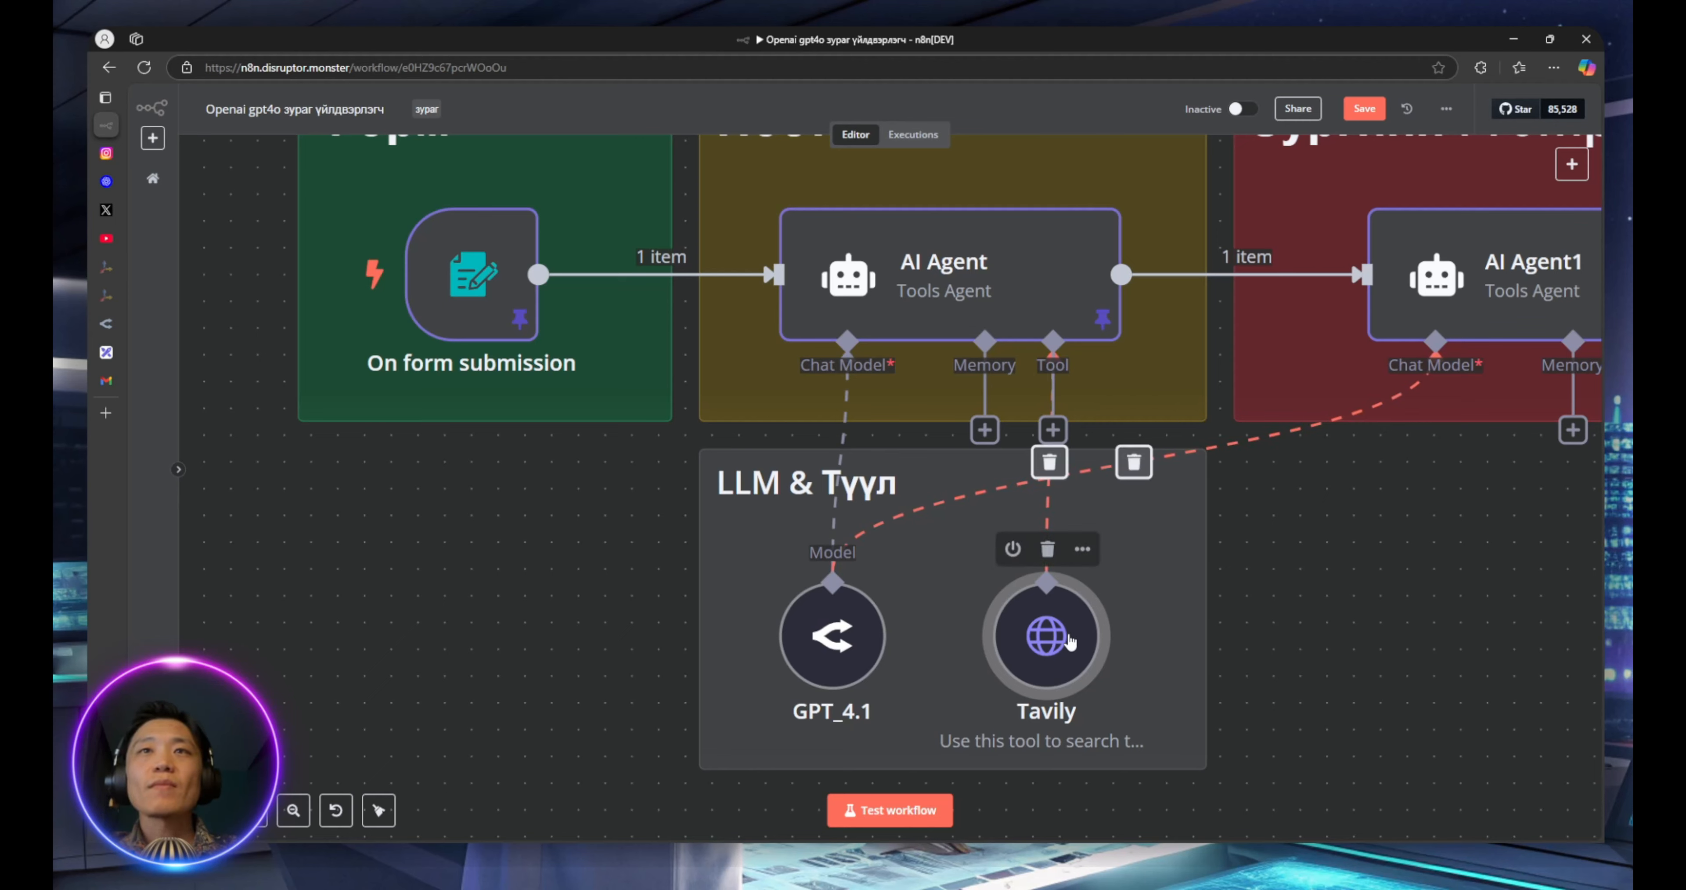
pyautogui.moveTo(1041, 631); pyautogui.dragTo(1121, 632)
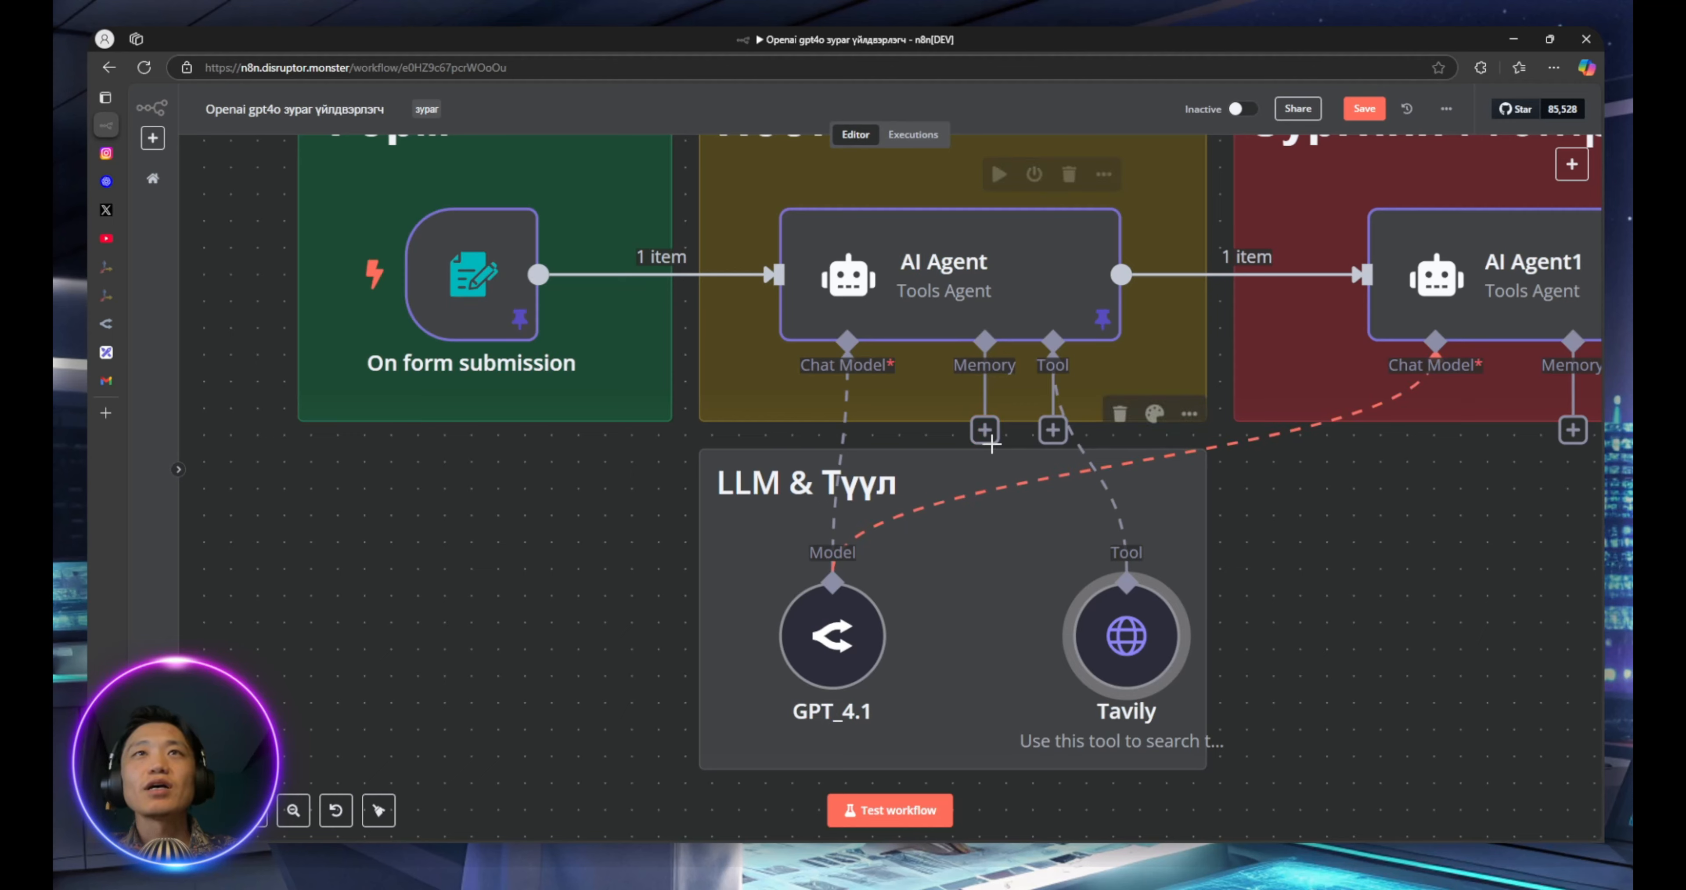
pyautogui.click(985, 430)
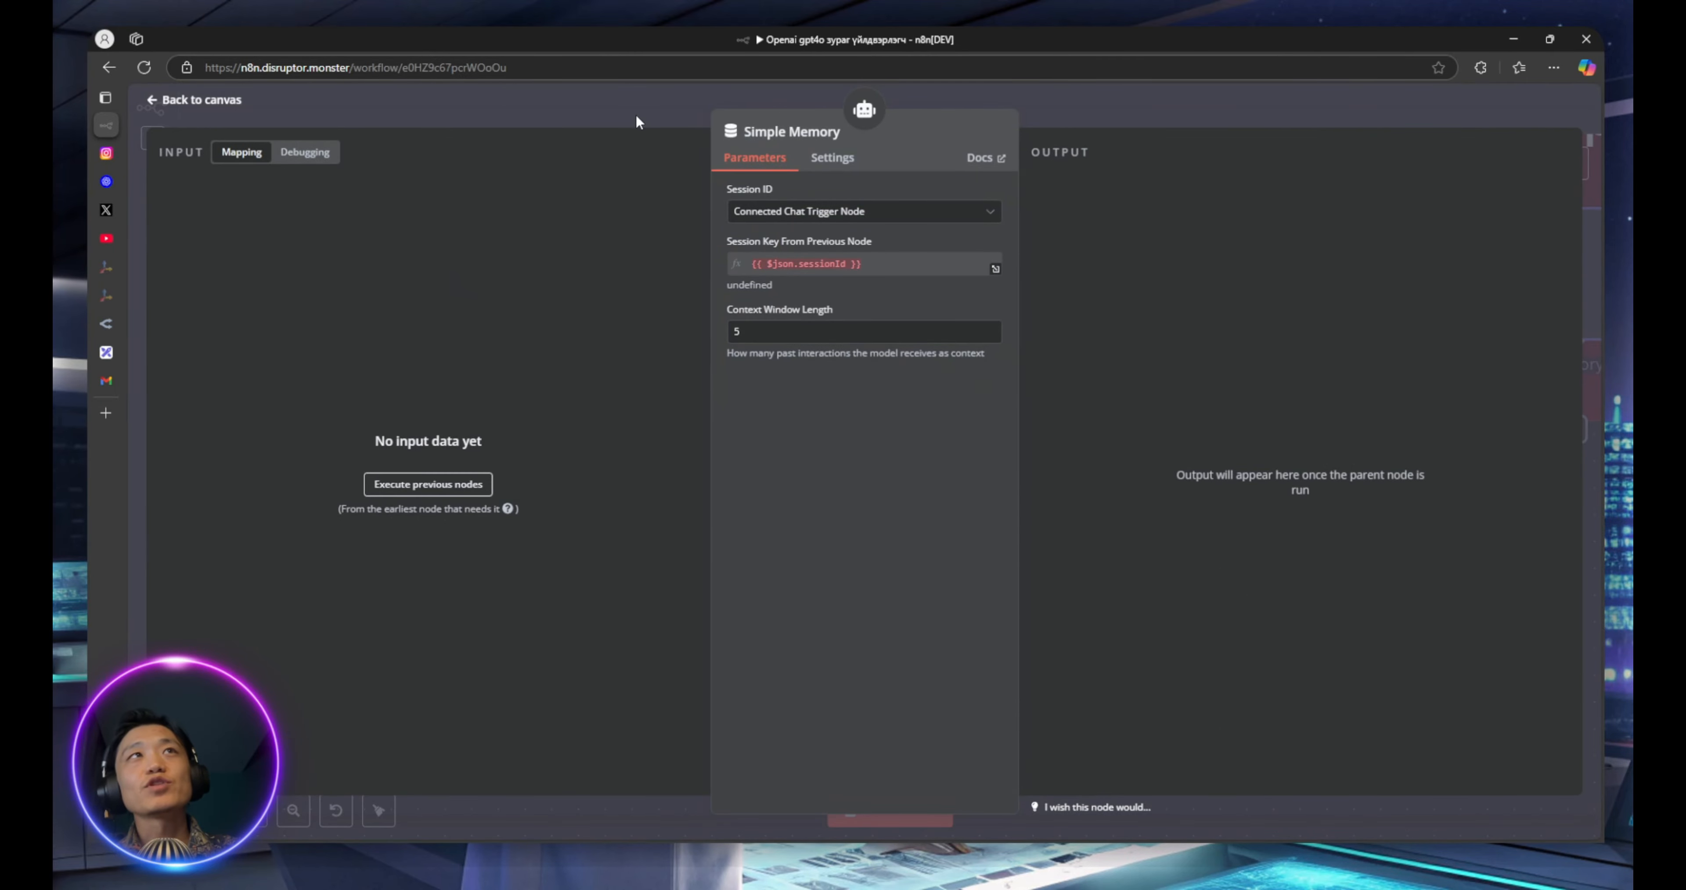
pyautogui.press('Escape')
pyautogui.moveTo(969, 570); pyautogui.dragTo(972, 657)
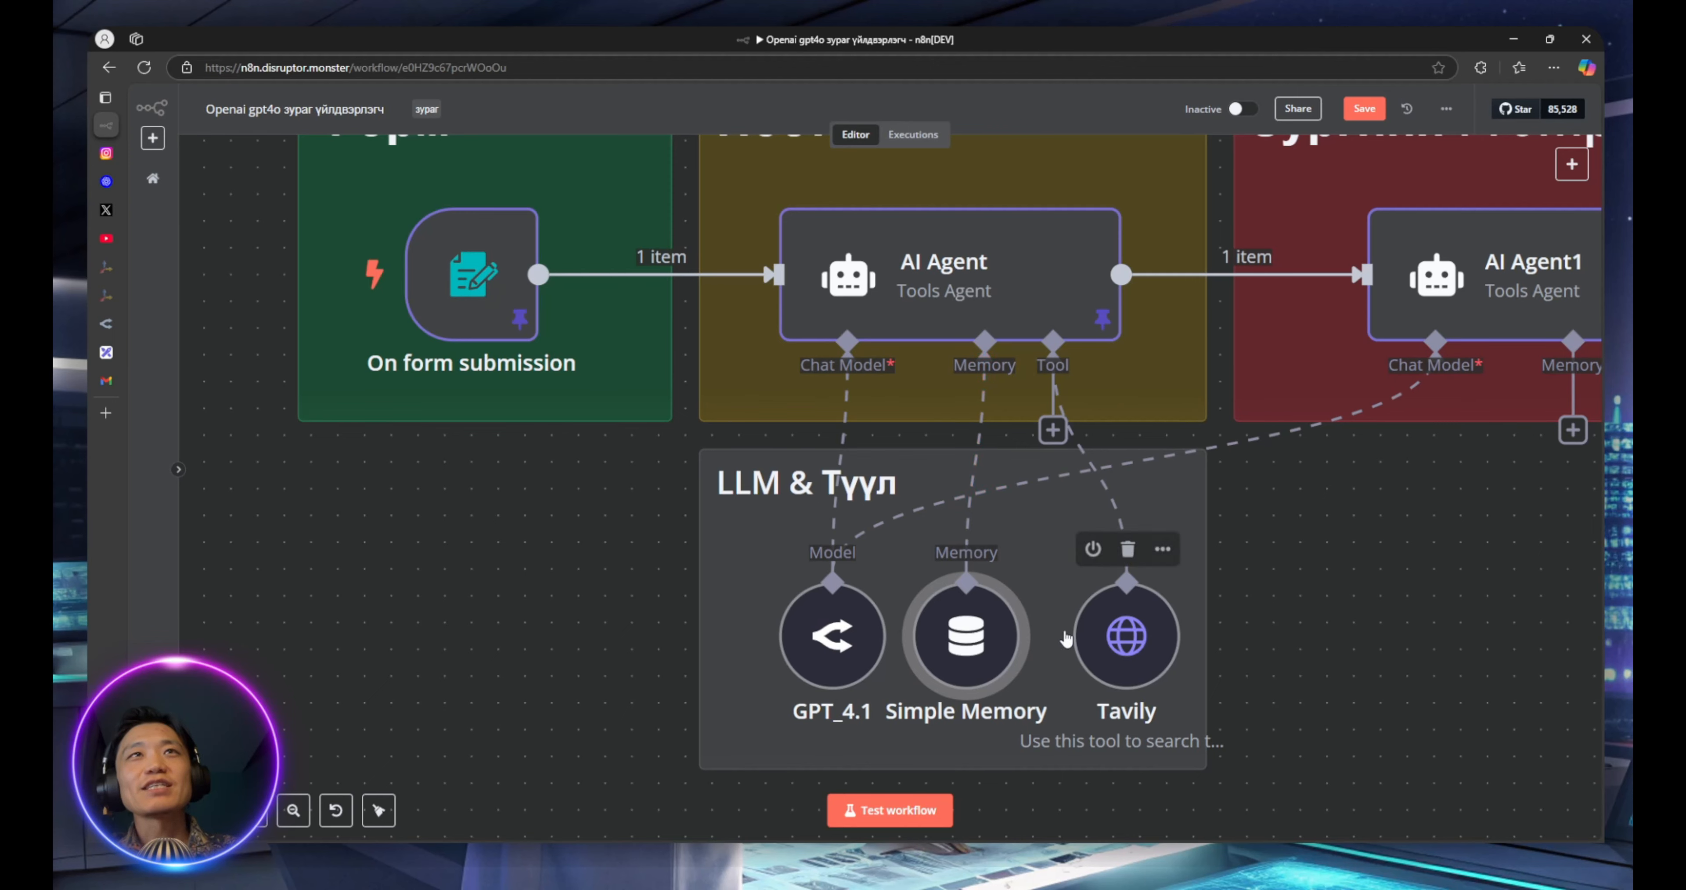
pyautogui.moveTo(851, 658); pyautogui.dragTo(780, 644)
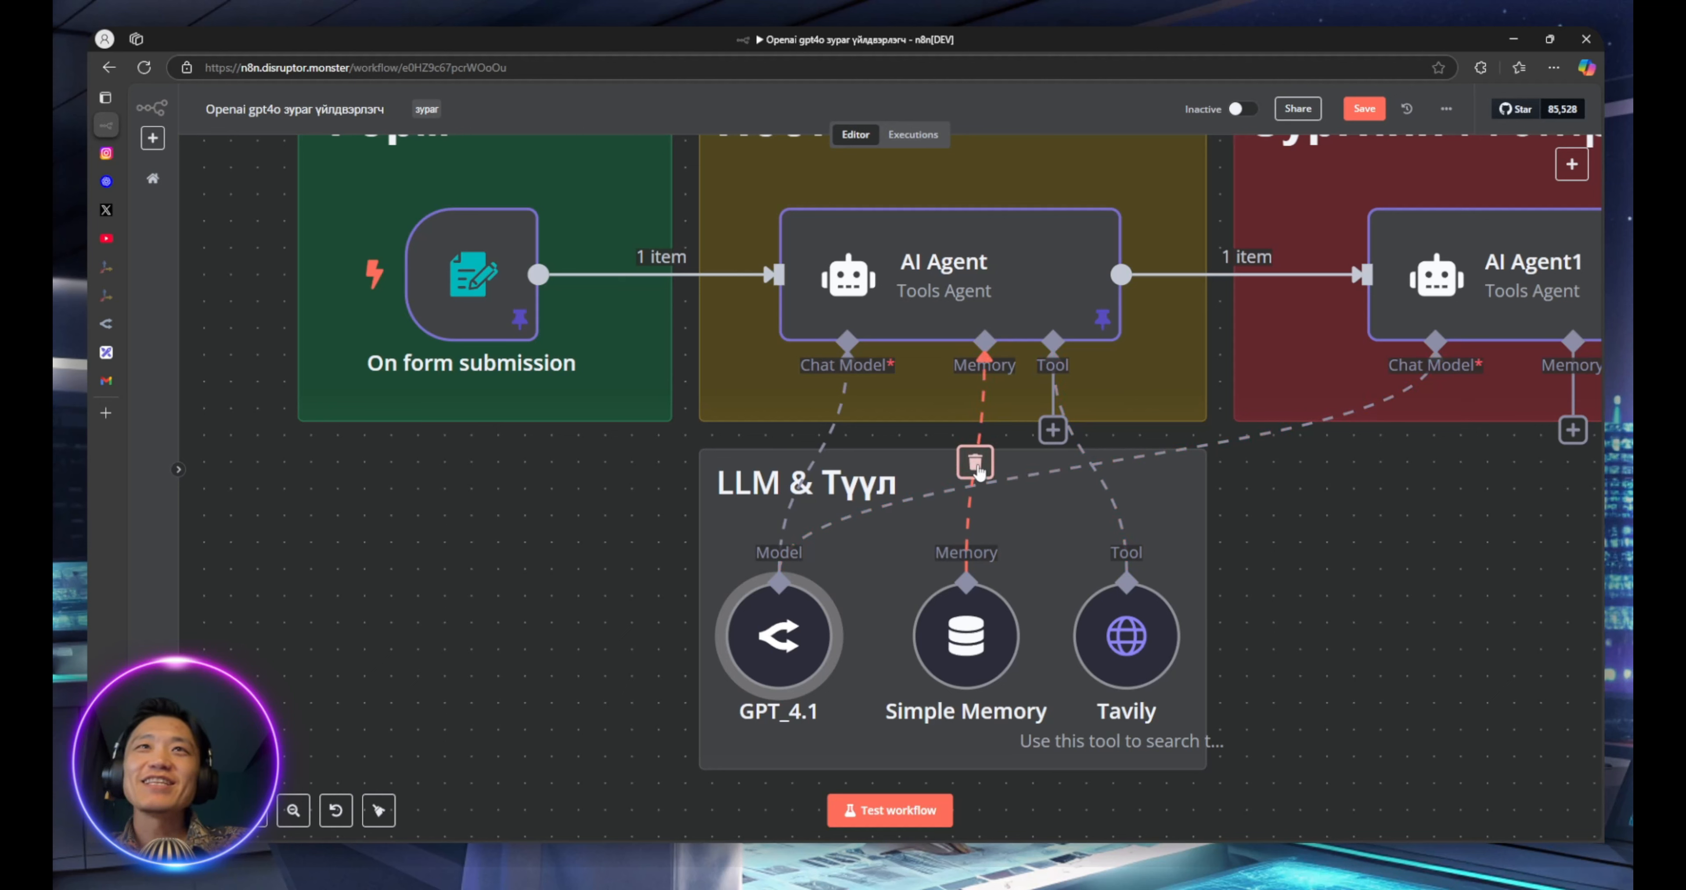
# Disconnect Simple Memory from the AI Agent and delete the node
pyautogui.click(976, 462)
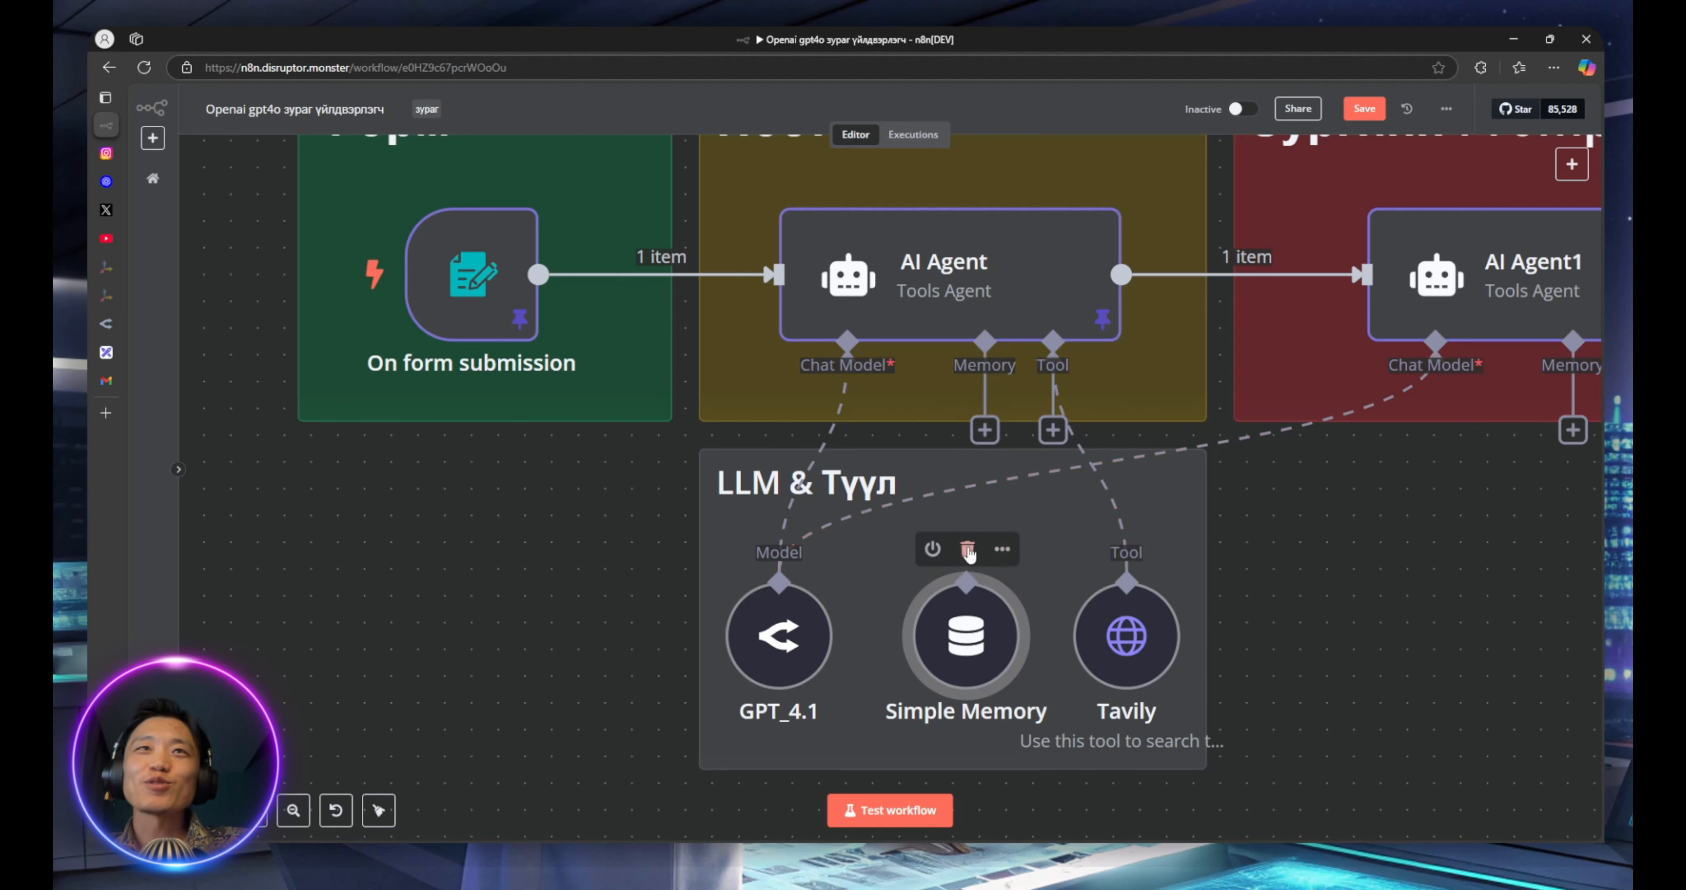
pyautogui.click(969, 553)
pyautogui.moveTo(810, 609)
pyautogui.mouseDown()
pyautogui.moveTo(835, 607)
pyautogui.moveTo(813, 609)
pyautogui.moveTo(835, 612)
pyautogui.moveTo(816, 633)
pyautogui.mouseUp()
pyautogui.click(1077, 638)
pyautogui.click(1116, 637)
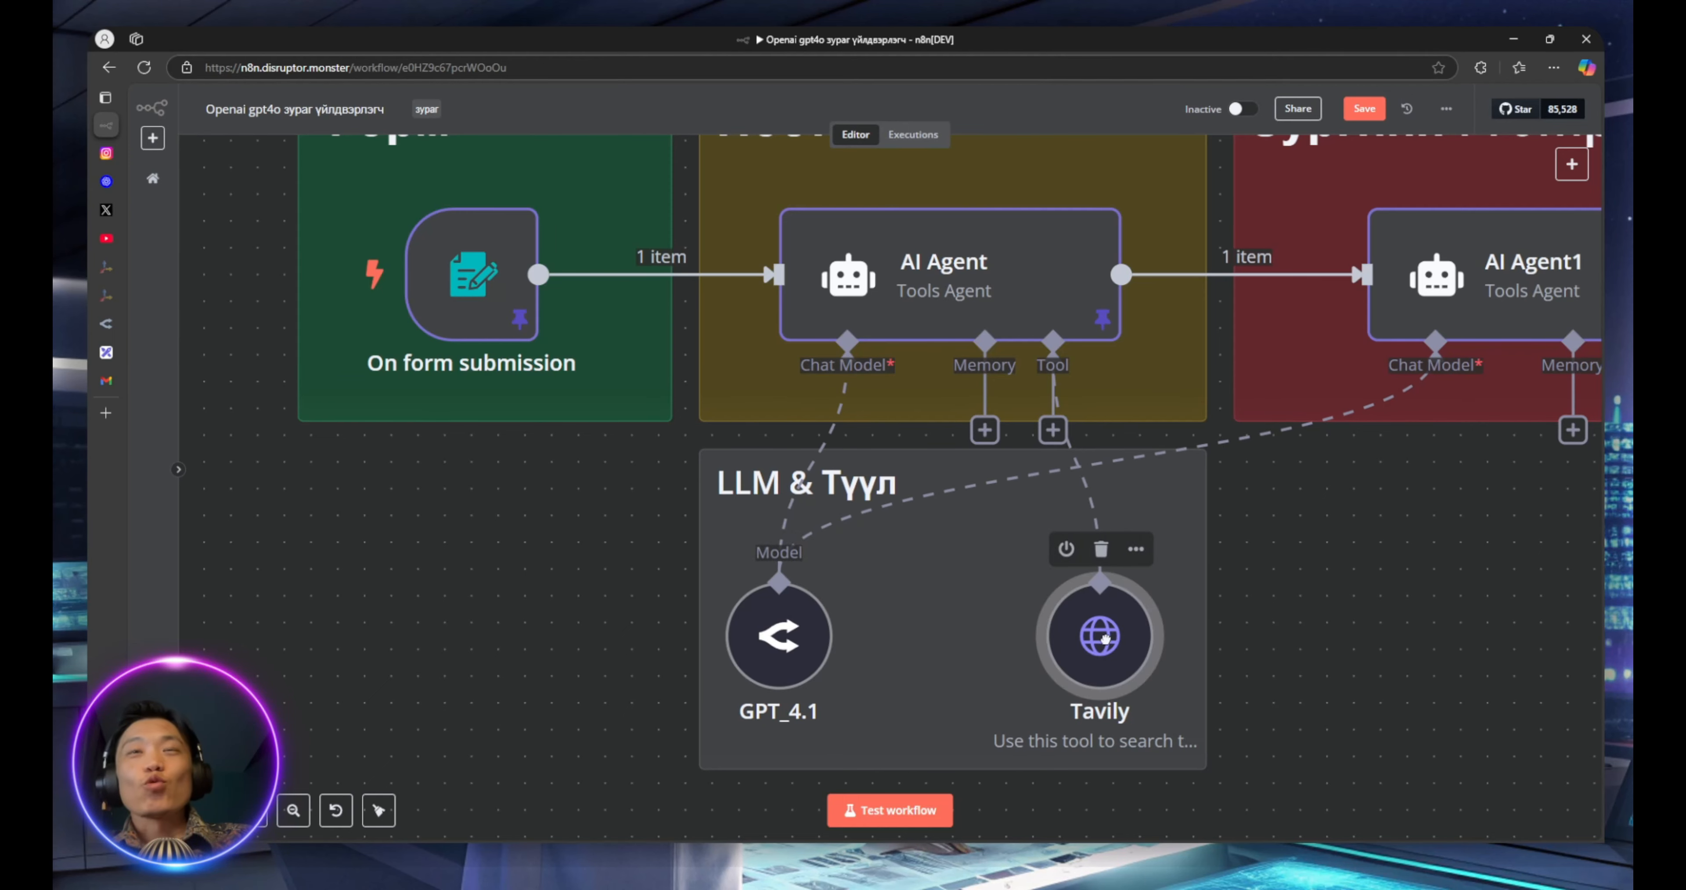
# Move the GPT_4.1 and Tavily nodes closer together inside the LLM & Түүл group
pyautogui.moveTo(1121, 641); pyautogui.dragTo(1094, 643)
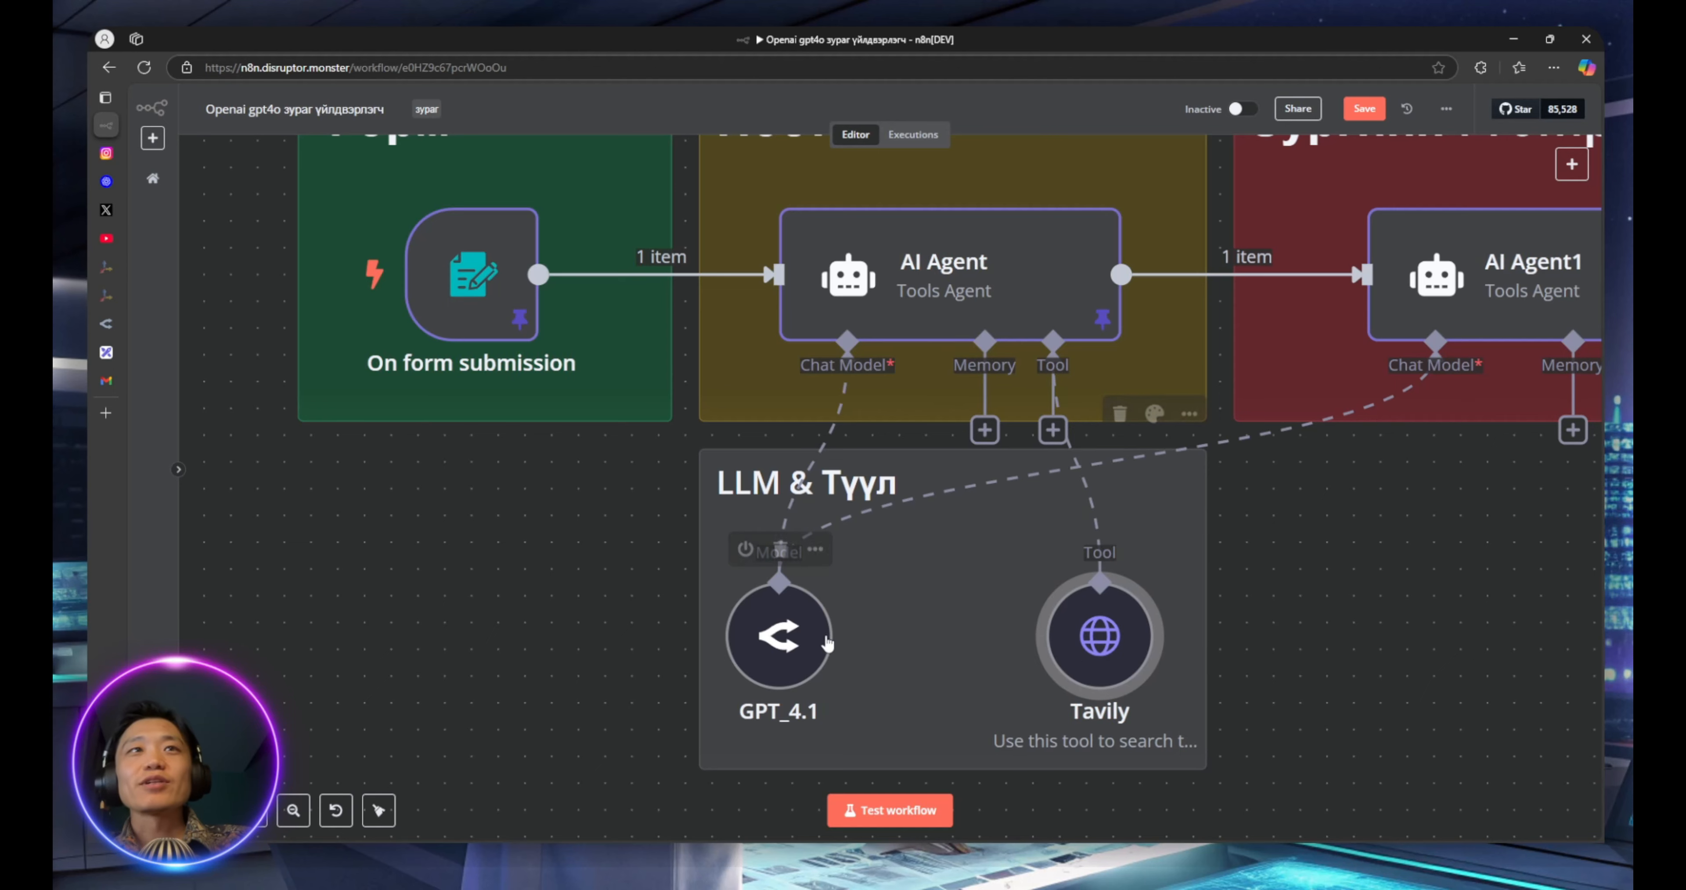
pyautogui.moveTo(782, 638); pyautogui.dragTo(808, 637)
pyautogui.moveTo(1050, 648); pyautogui.dragTo(1004, 640)
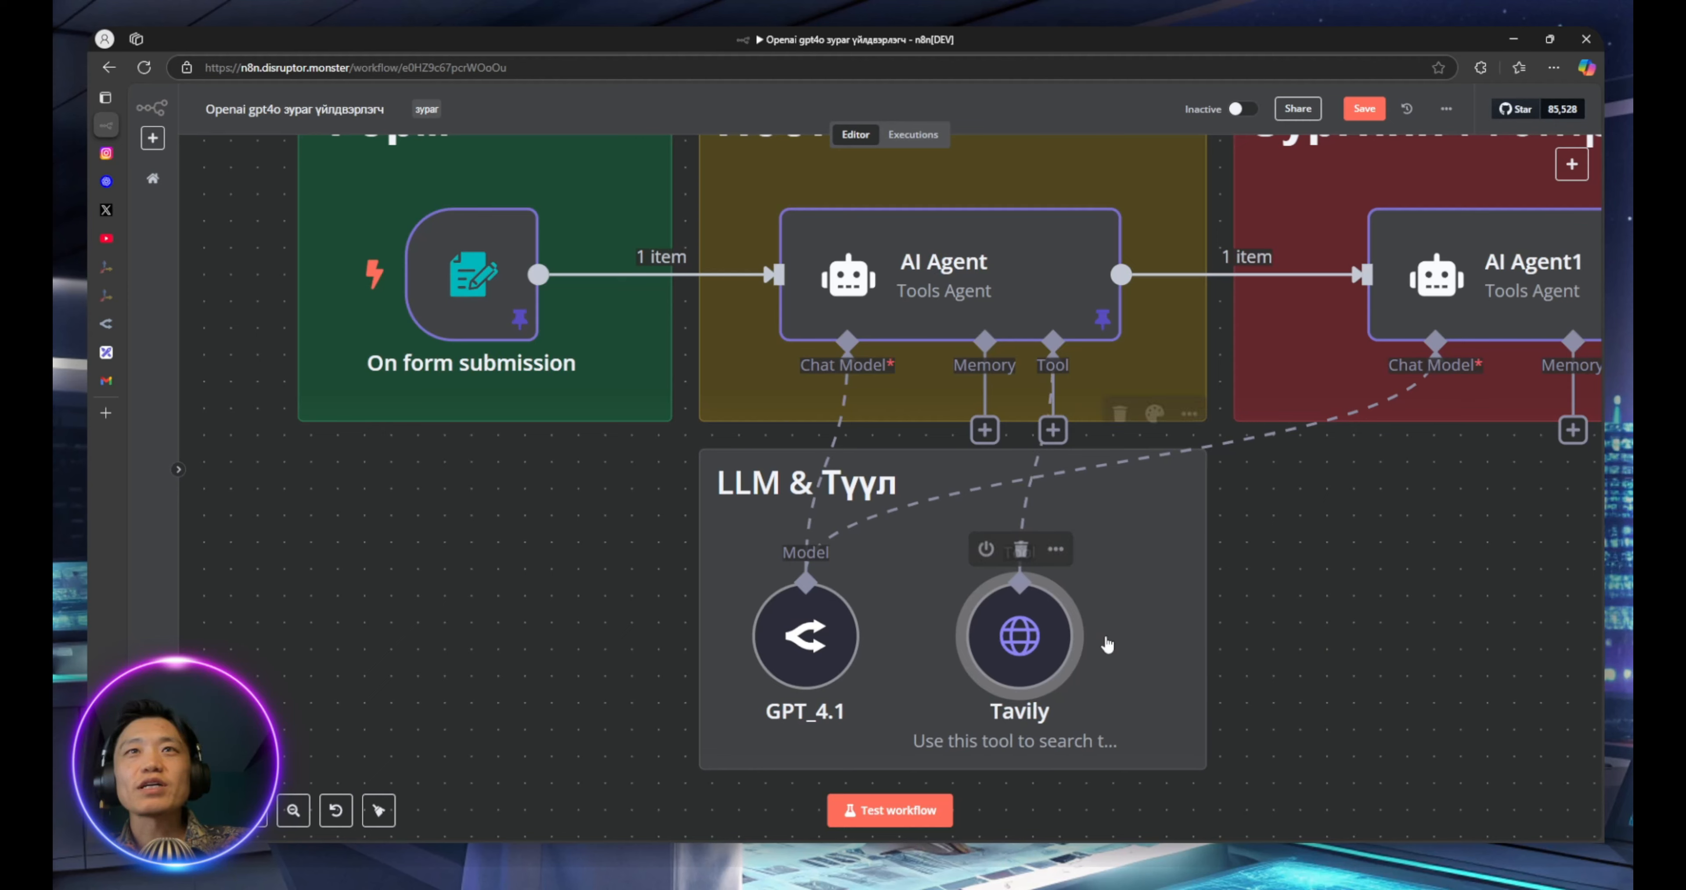
pyautogui.click(1319, 661)
pyautogui.moveTo(1285, 817); pyautogui.dragTo(676, 434)
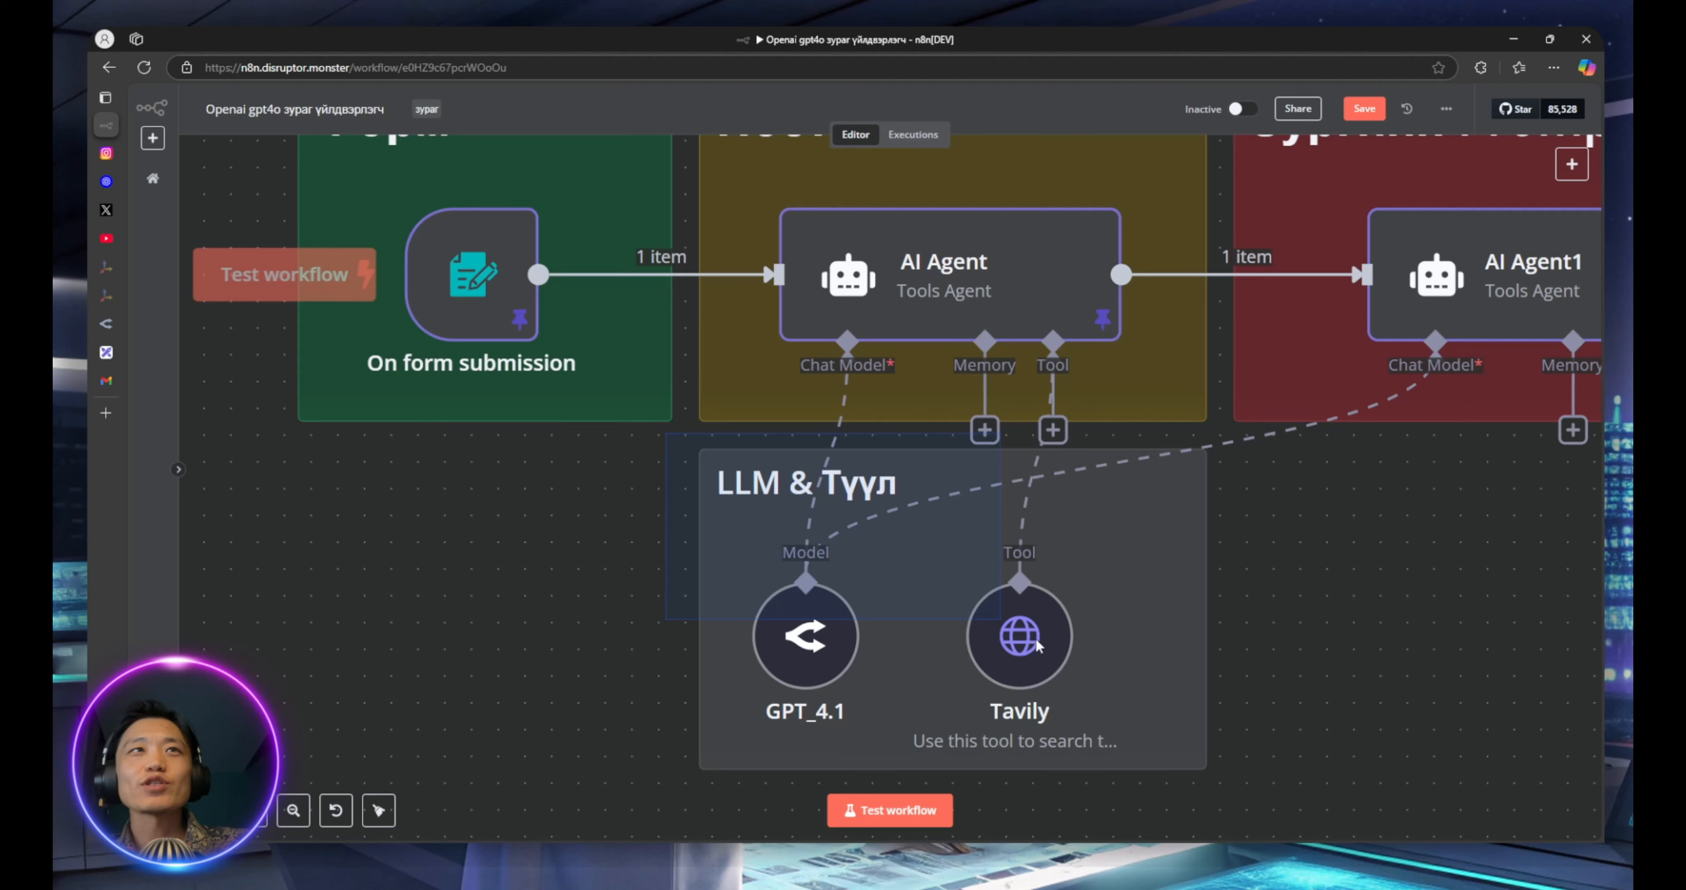
pyautogui.click(1298, 808)
pyautogui.moveTo(1296, 818); pyautogui.dragTo(665, 442)
pyautogui.click(666, 444)
# Reposition the Tavily node directly beneath the AI Agent's Tool connector, level with GPT_4.1
pyautogui.moveTo(1047, 657); pyautogui.dragTo(1093, 598)
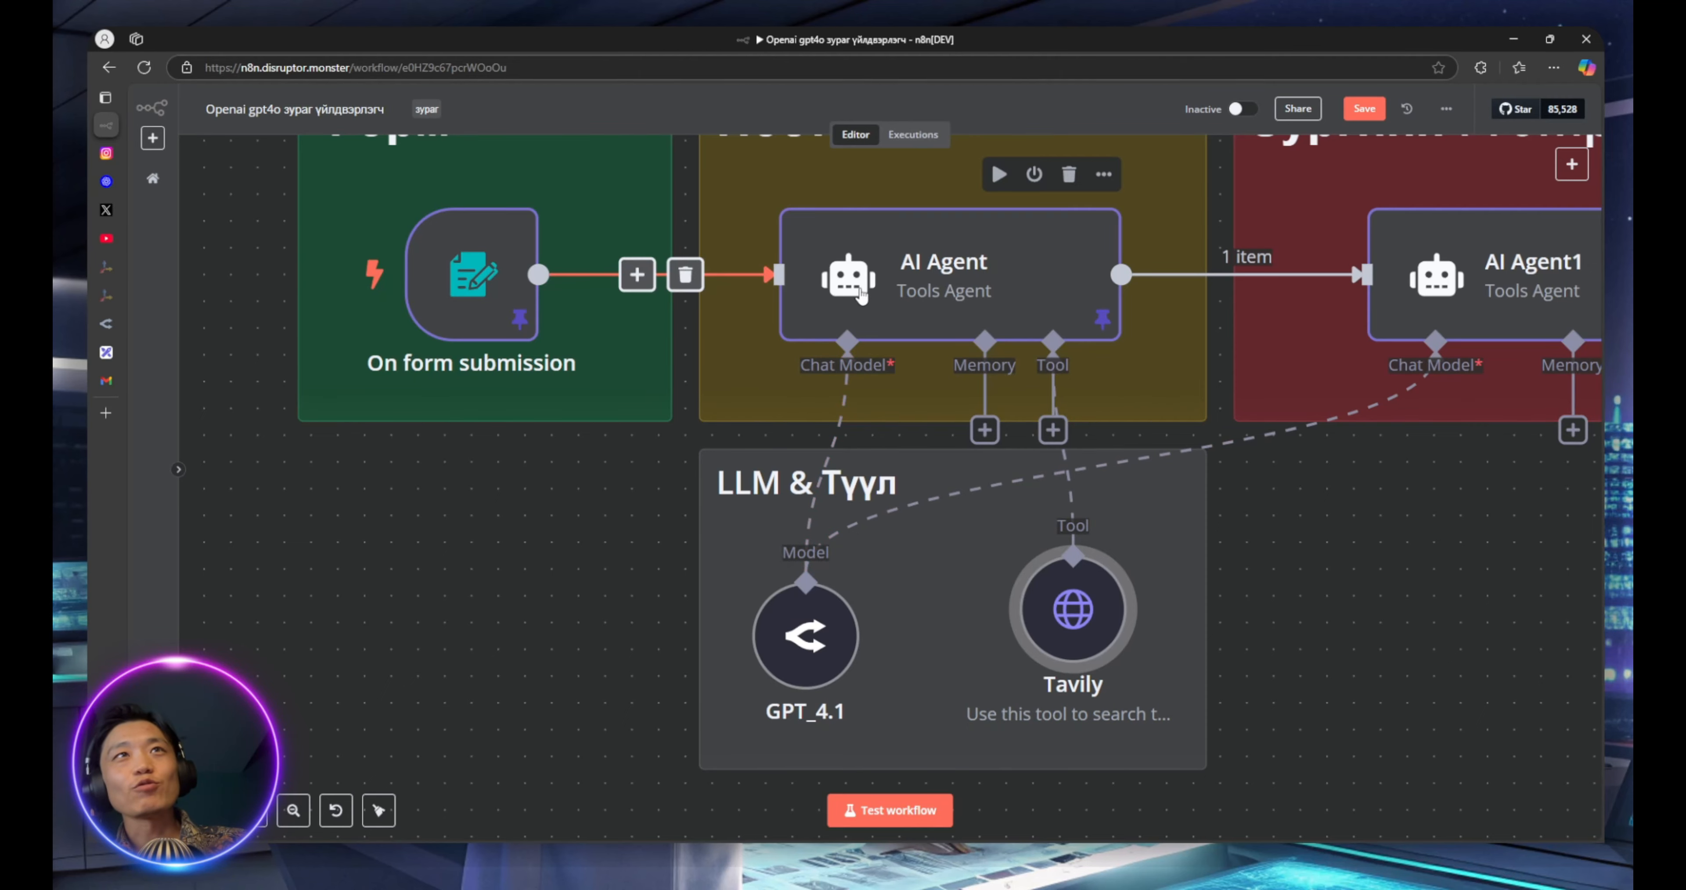
pyautogui.click(795, 640)
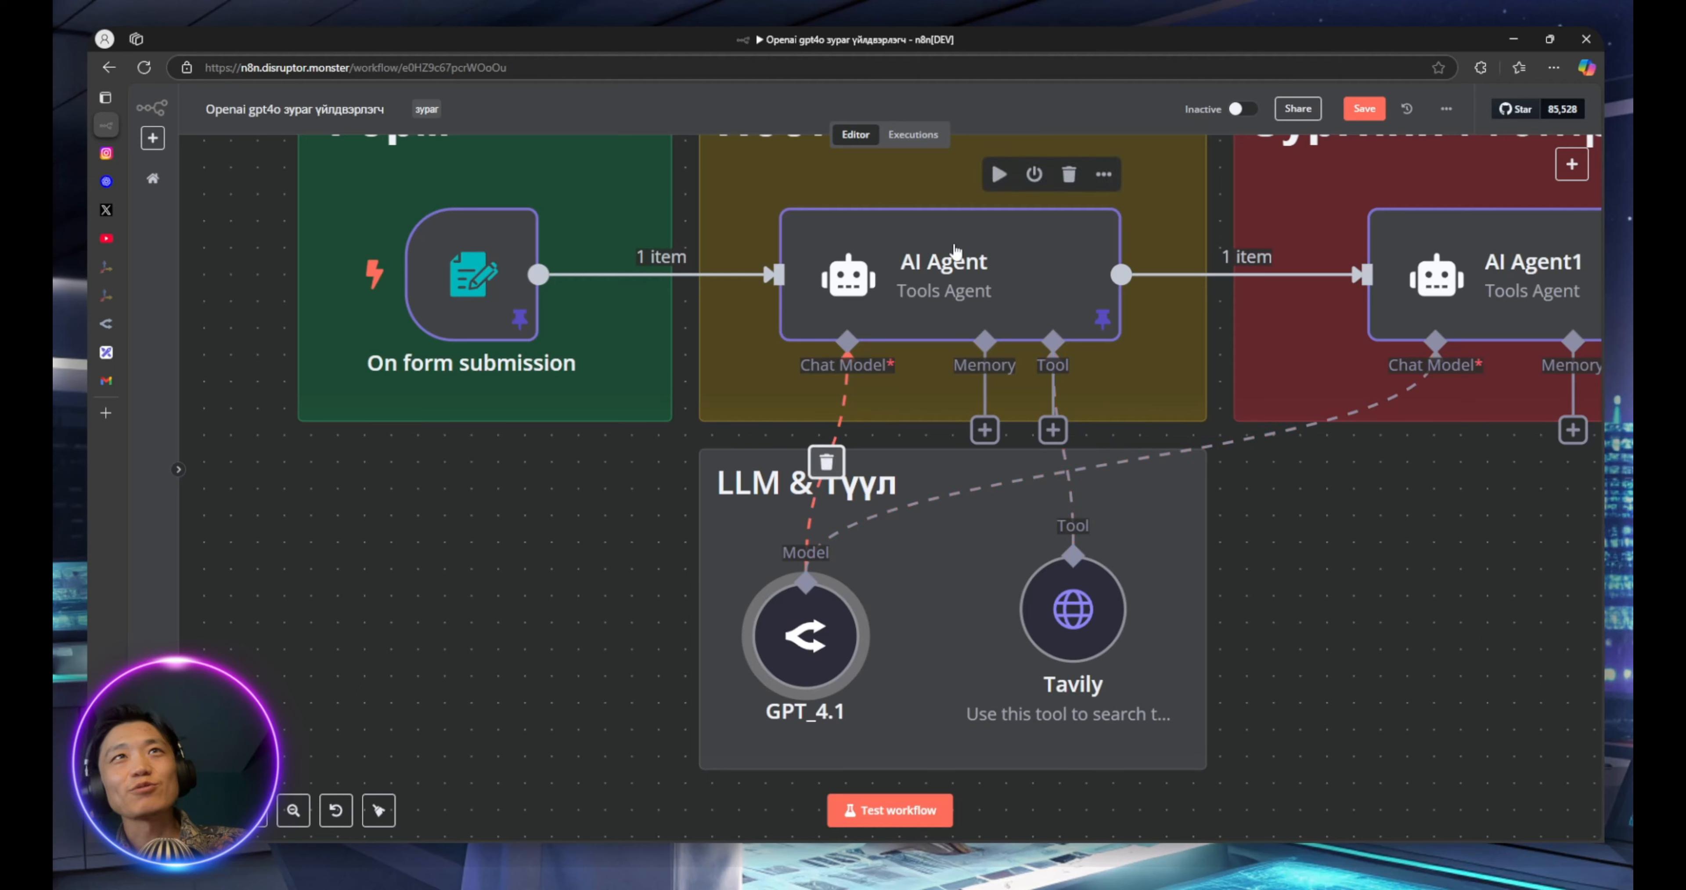
pyautogui.moveTo(1074, 630); pyautogui.dragTo(1101, 631)
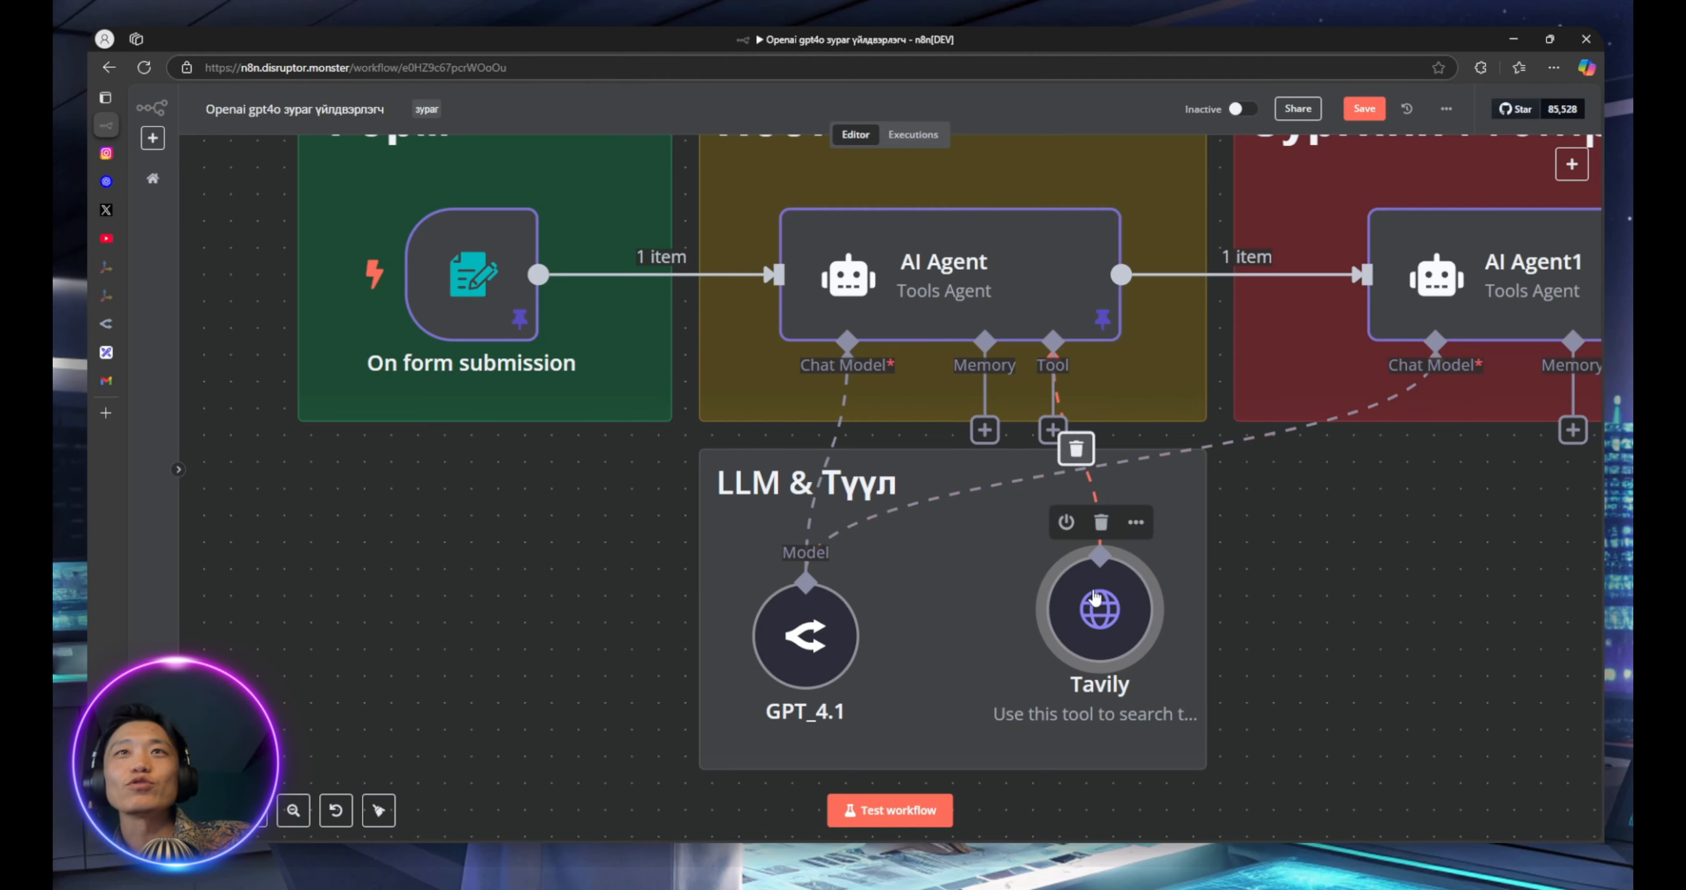
pyautogui.moveTo(1090, 607); pyautogui.dragTo(1021, 643)
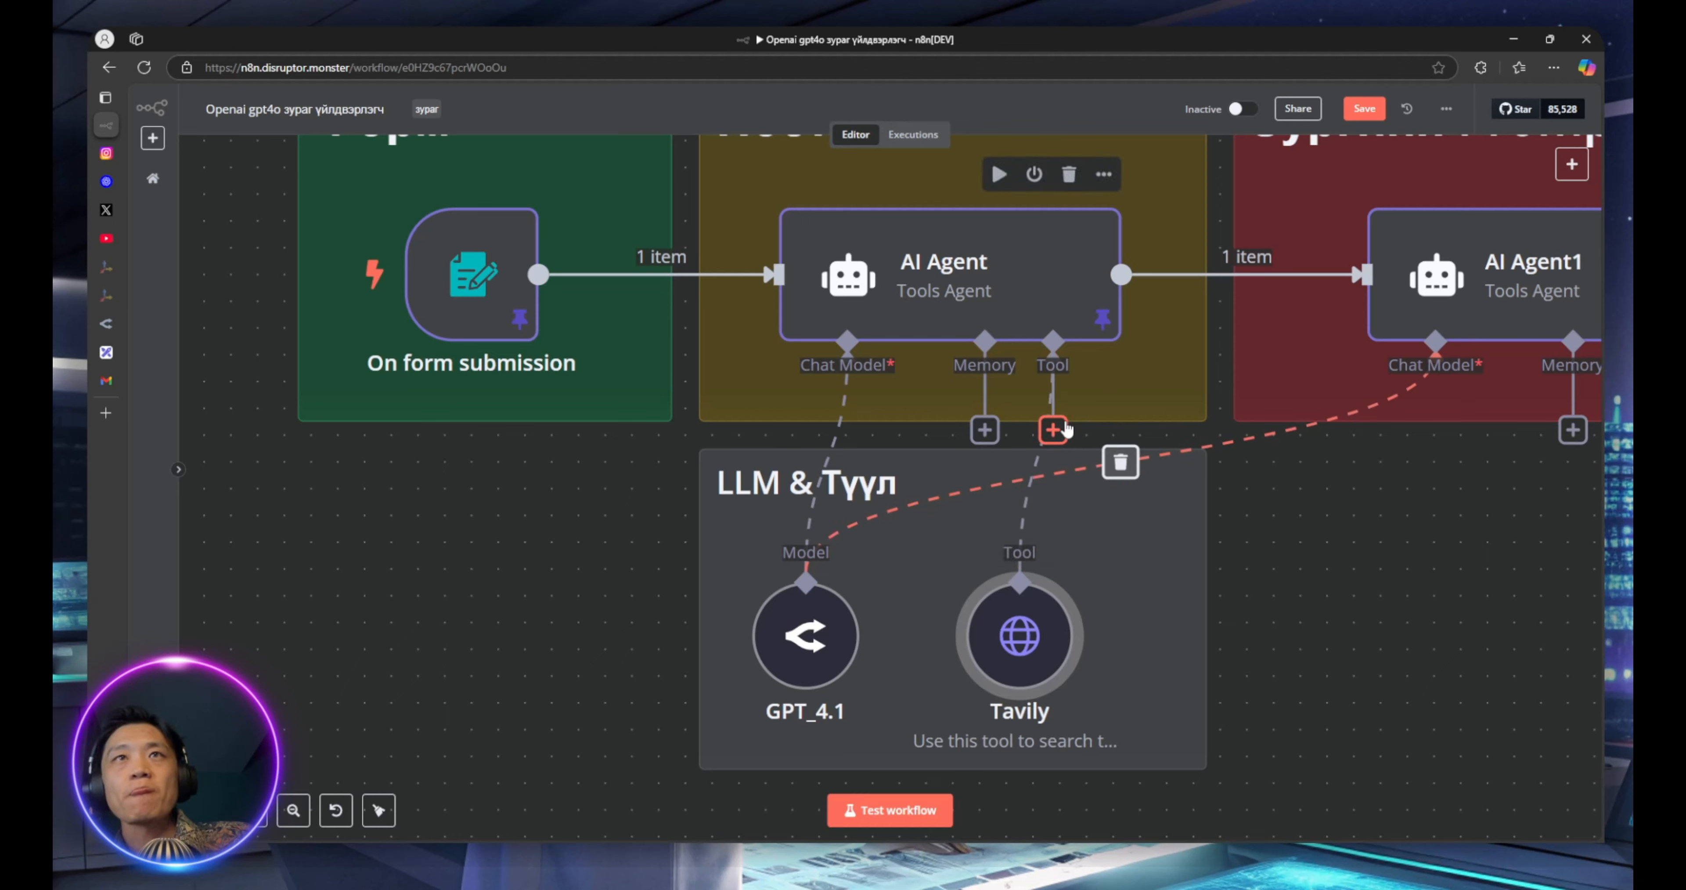
pyautogui.click(946, 269)
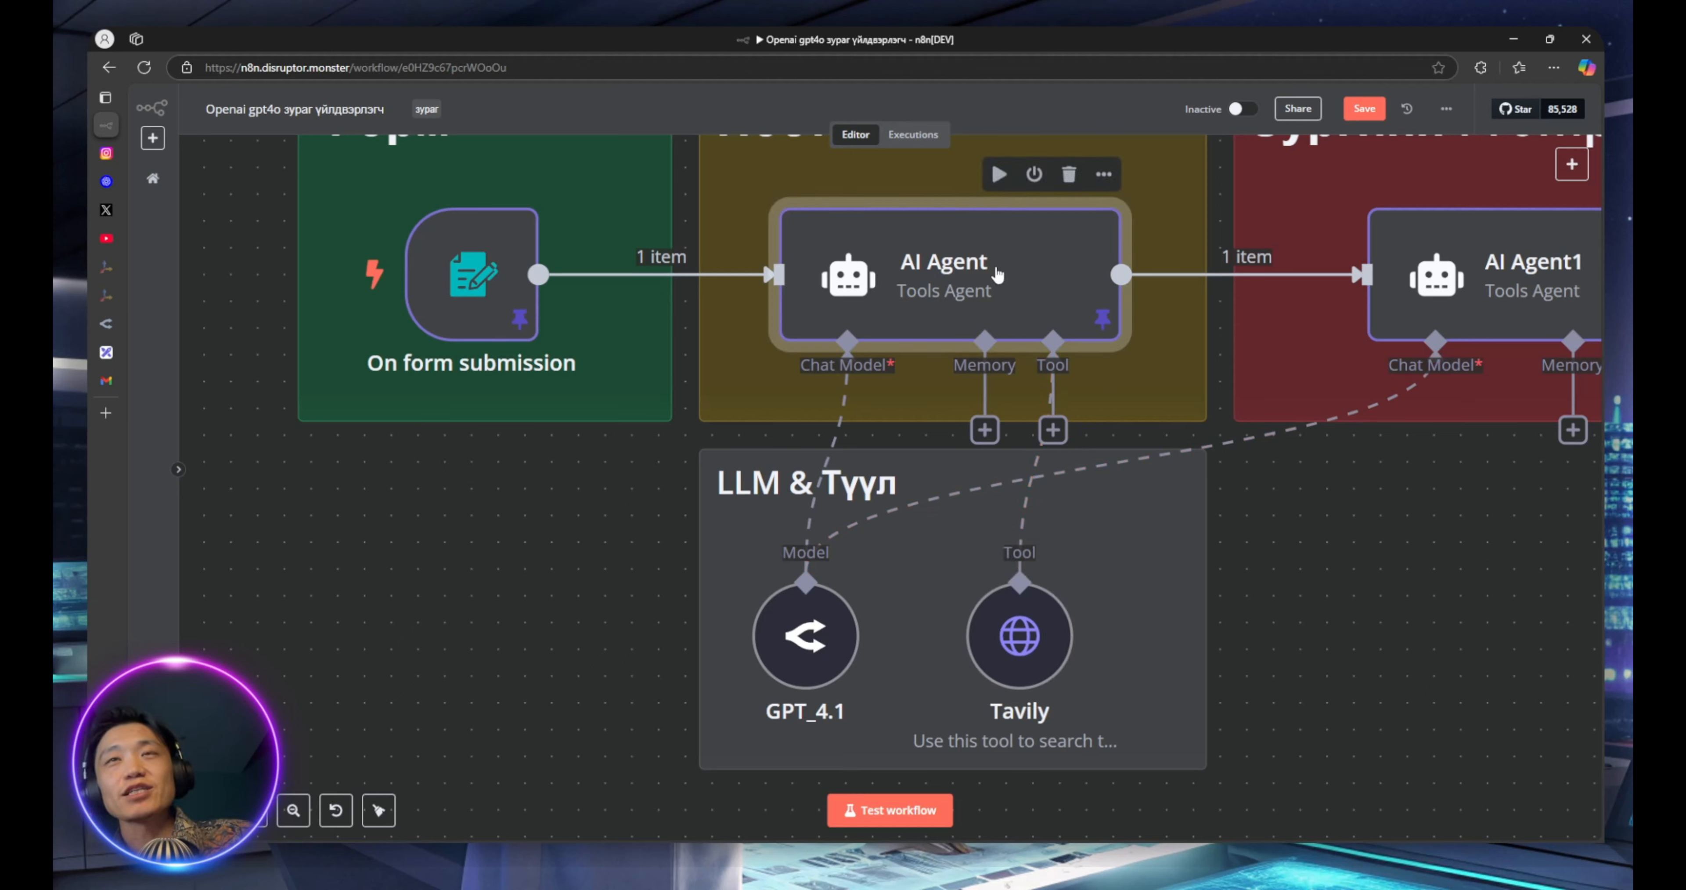
pyautogui.moveTo(1021, 644); pyautogui.dragTo(1047, 644)
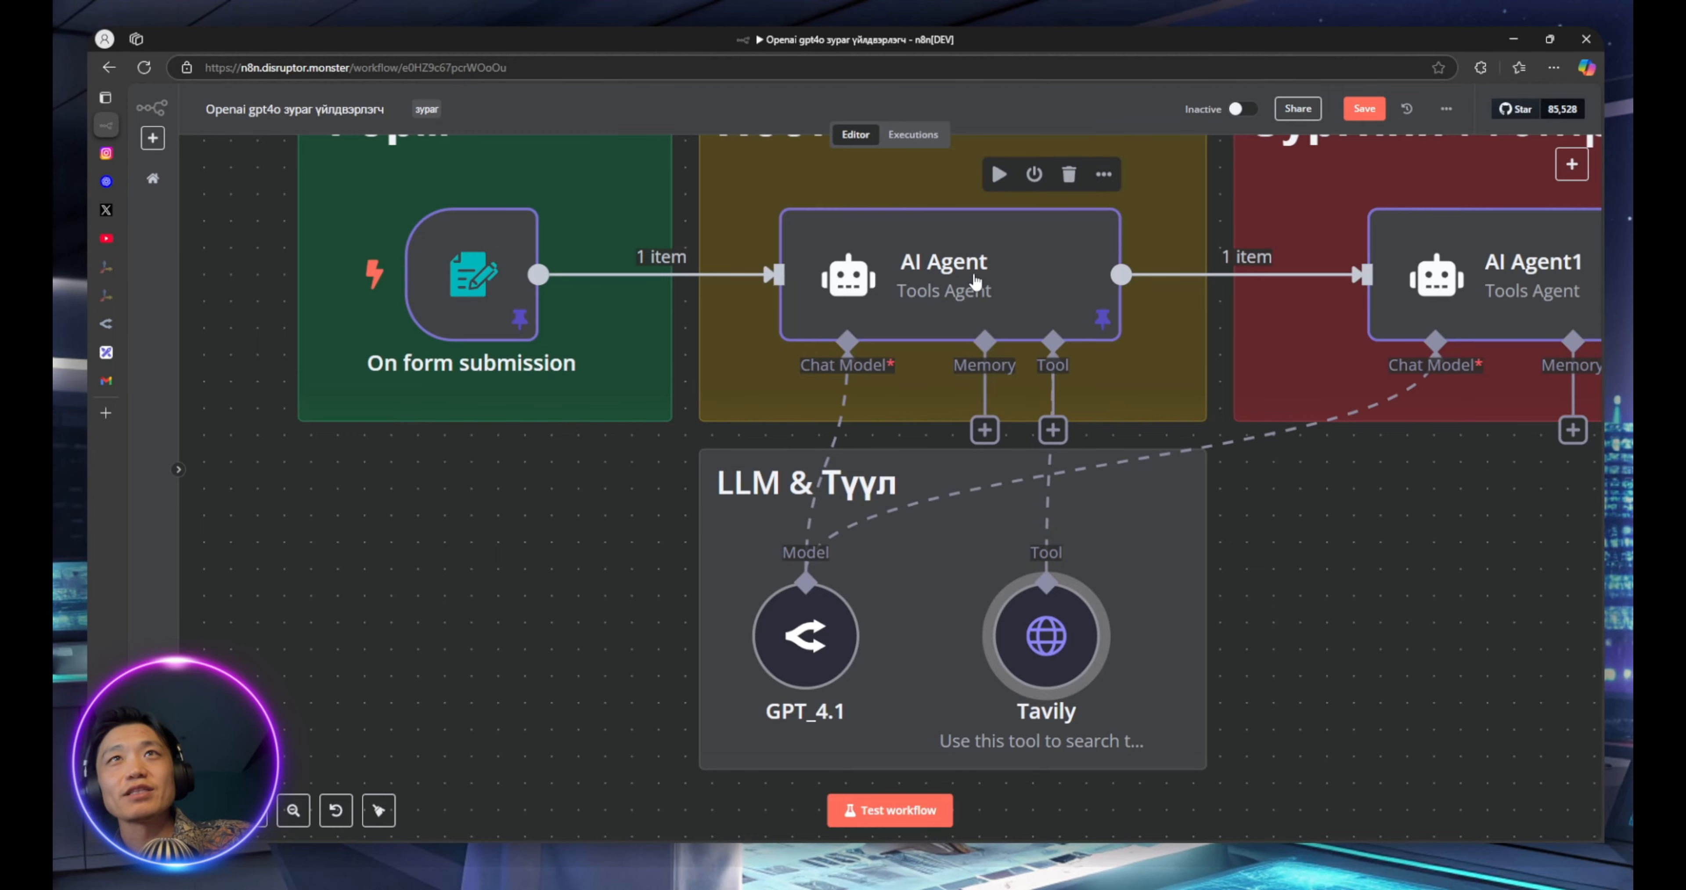
# Open the AI Agent's settings, switch its System Message to Expression mode and show it in the expanded editor
pyautogui.doubleClick(975, 281)
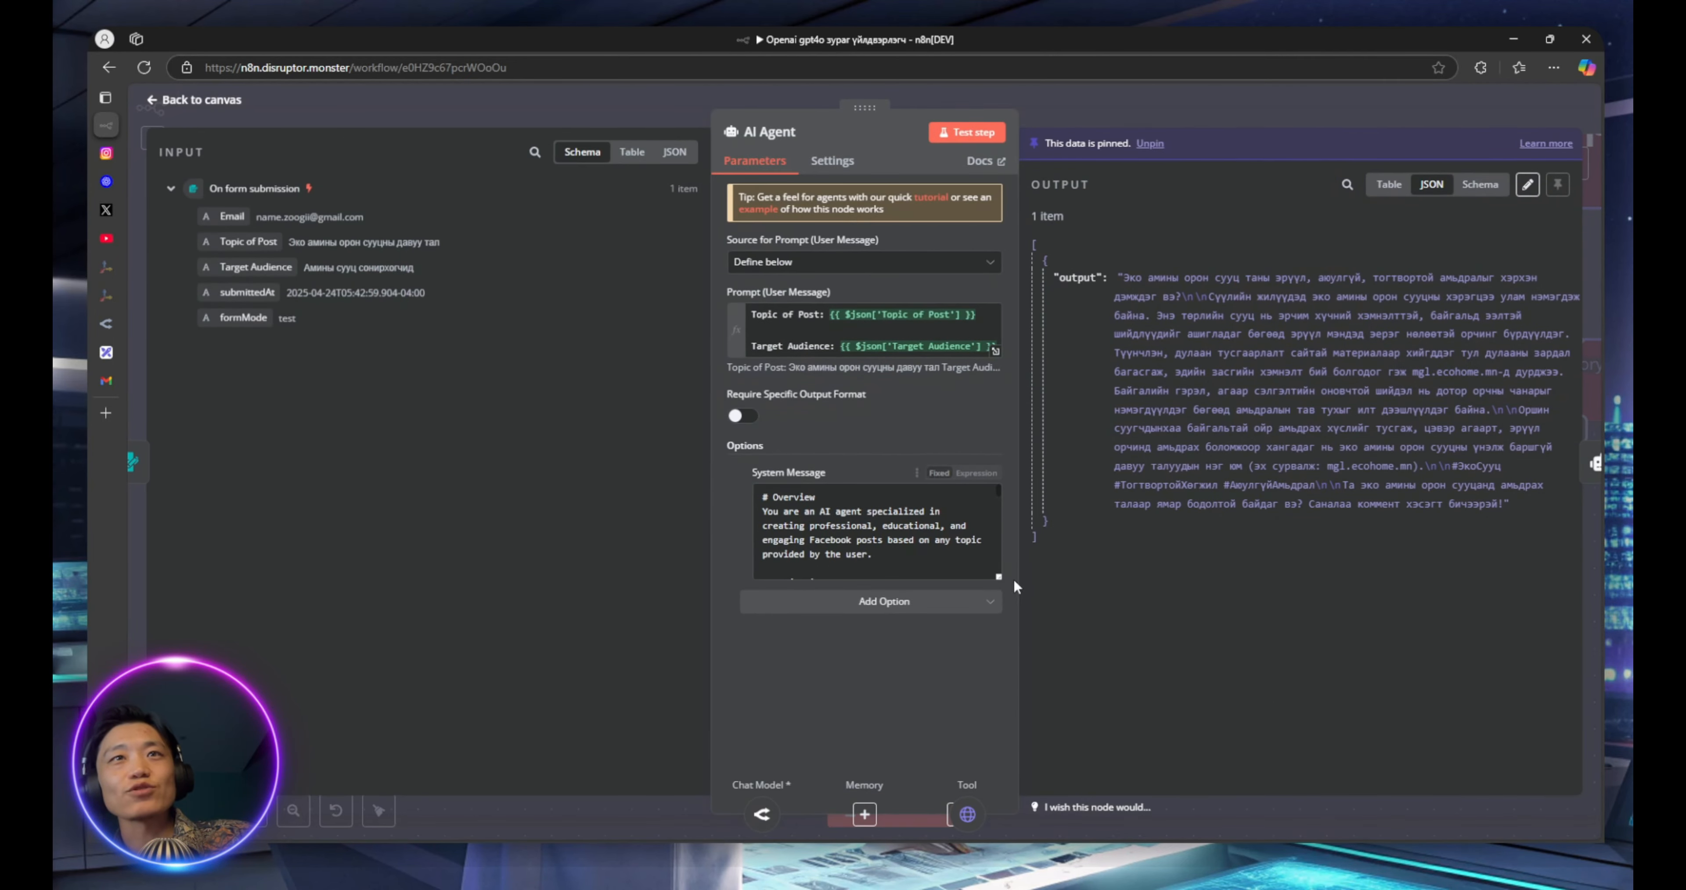
pyautogui.moveTo(999, 577); pyautogui.dragTo(1001, 751)
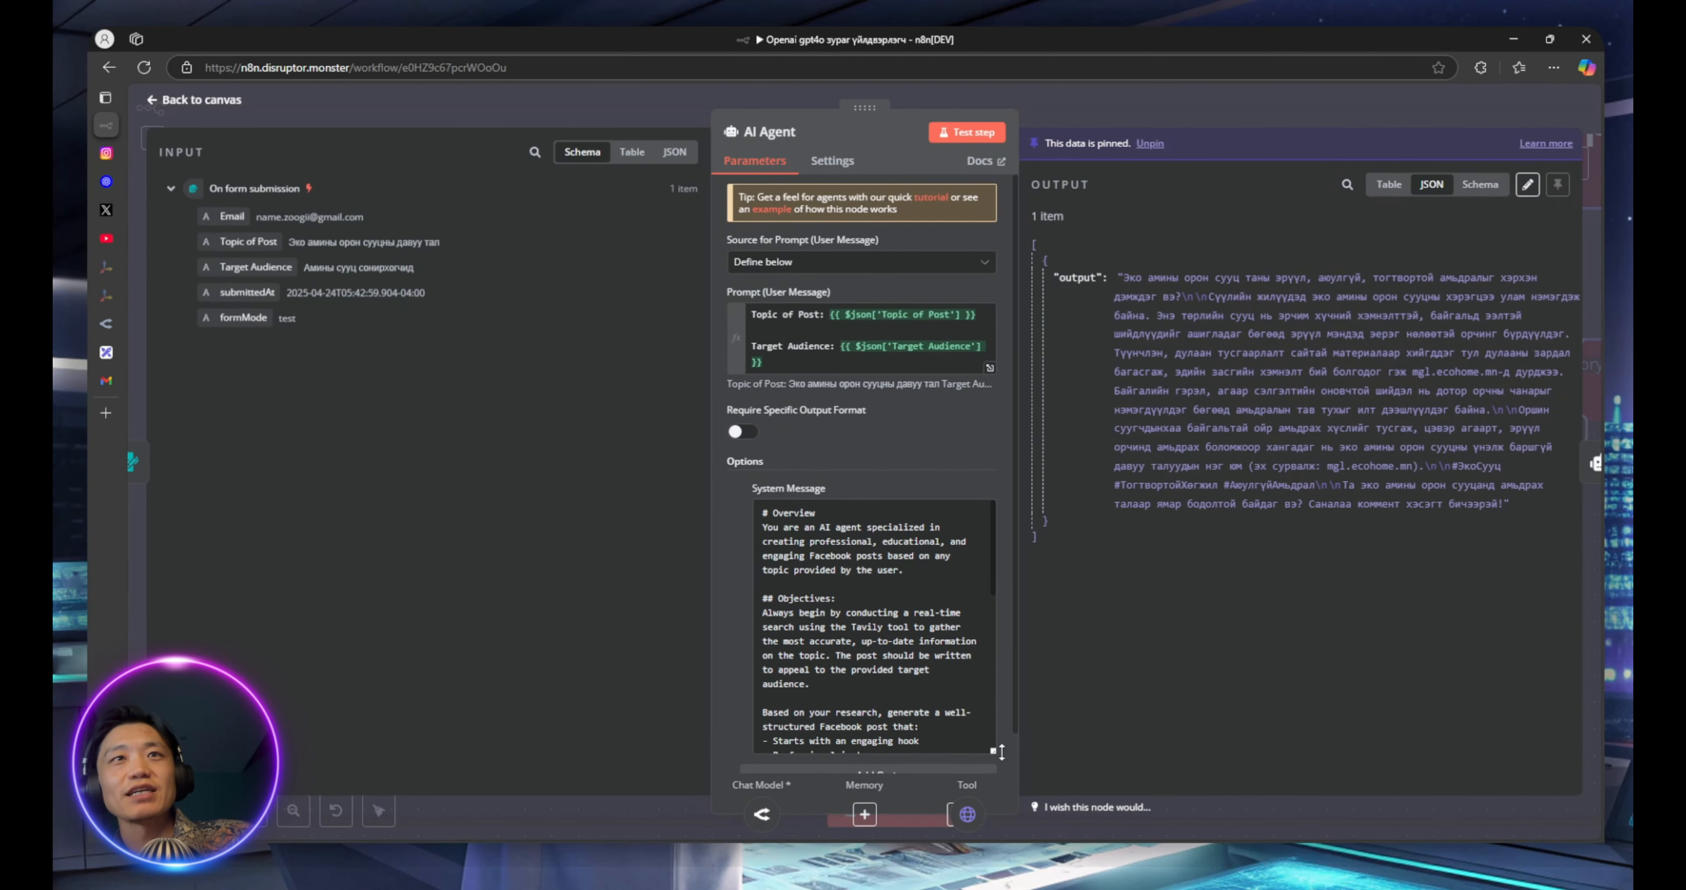
pyautogui.scroll(-5, 972, 500)
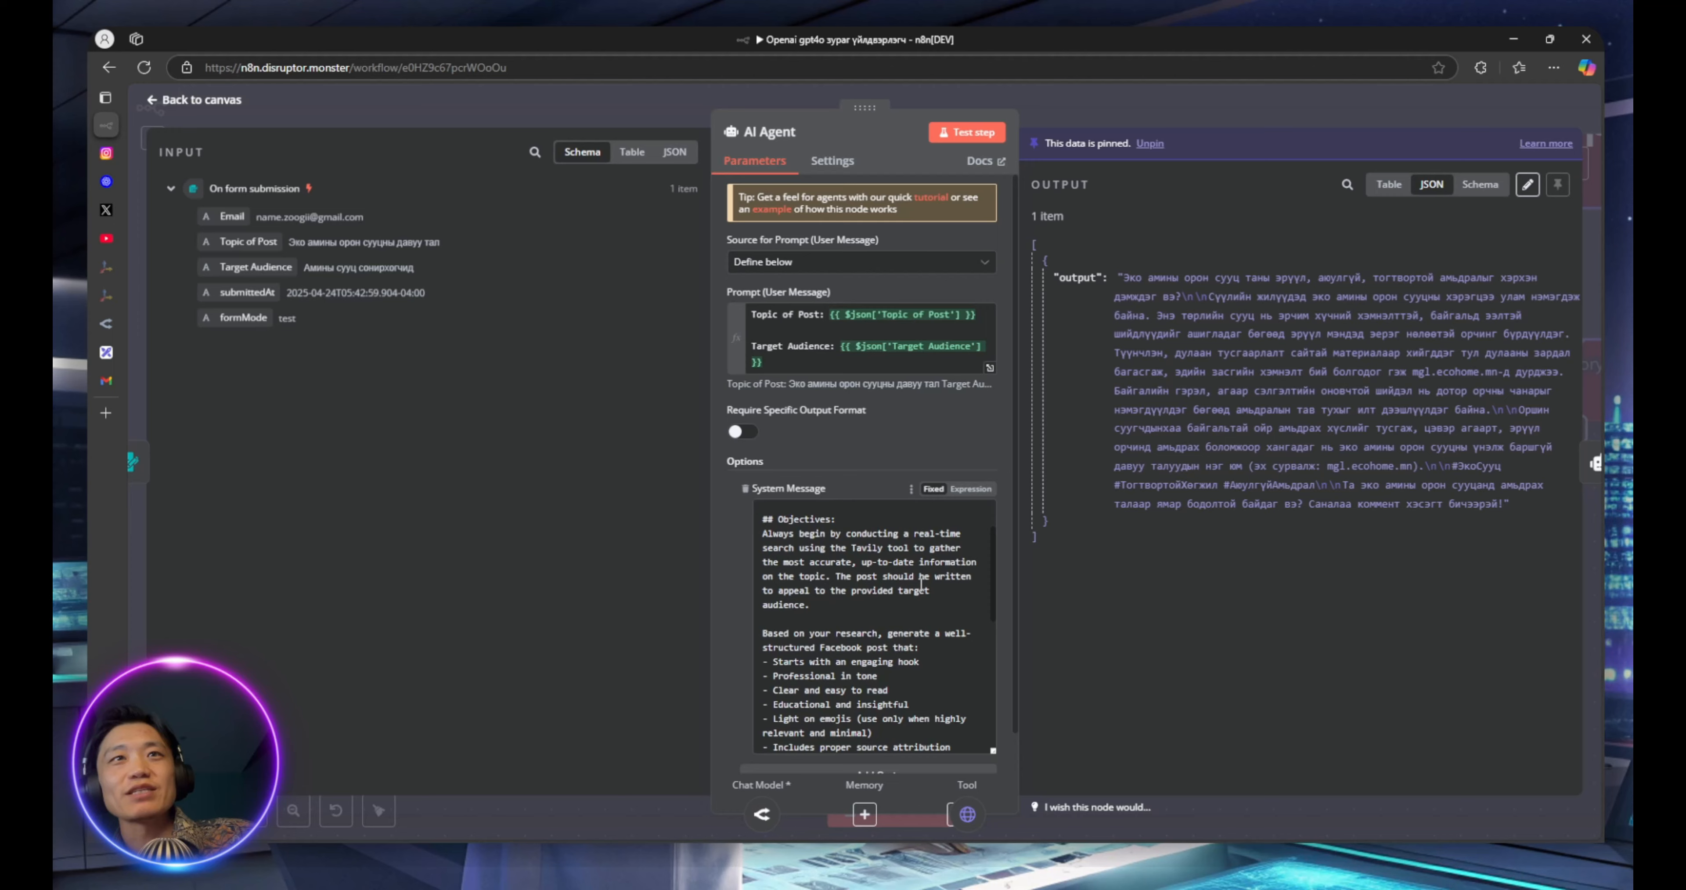
pyautogui.click(973, 490)
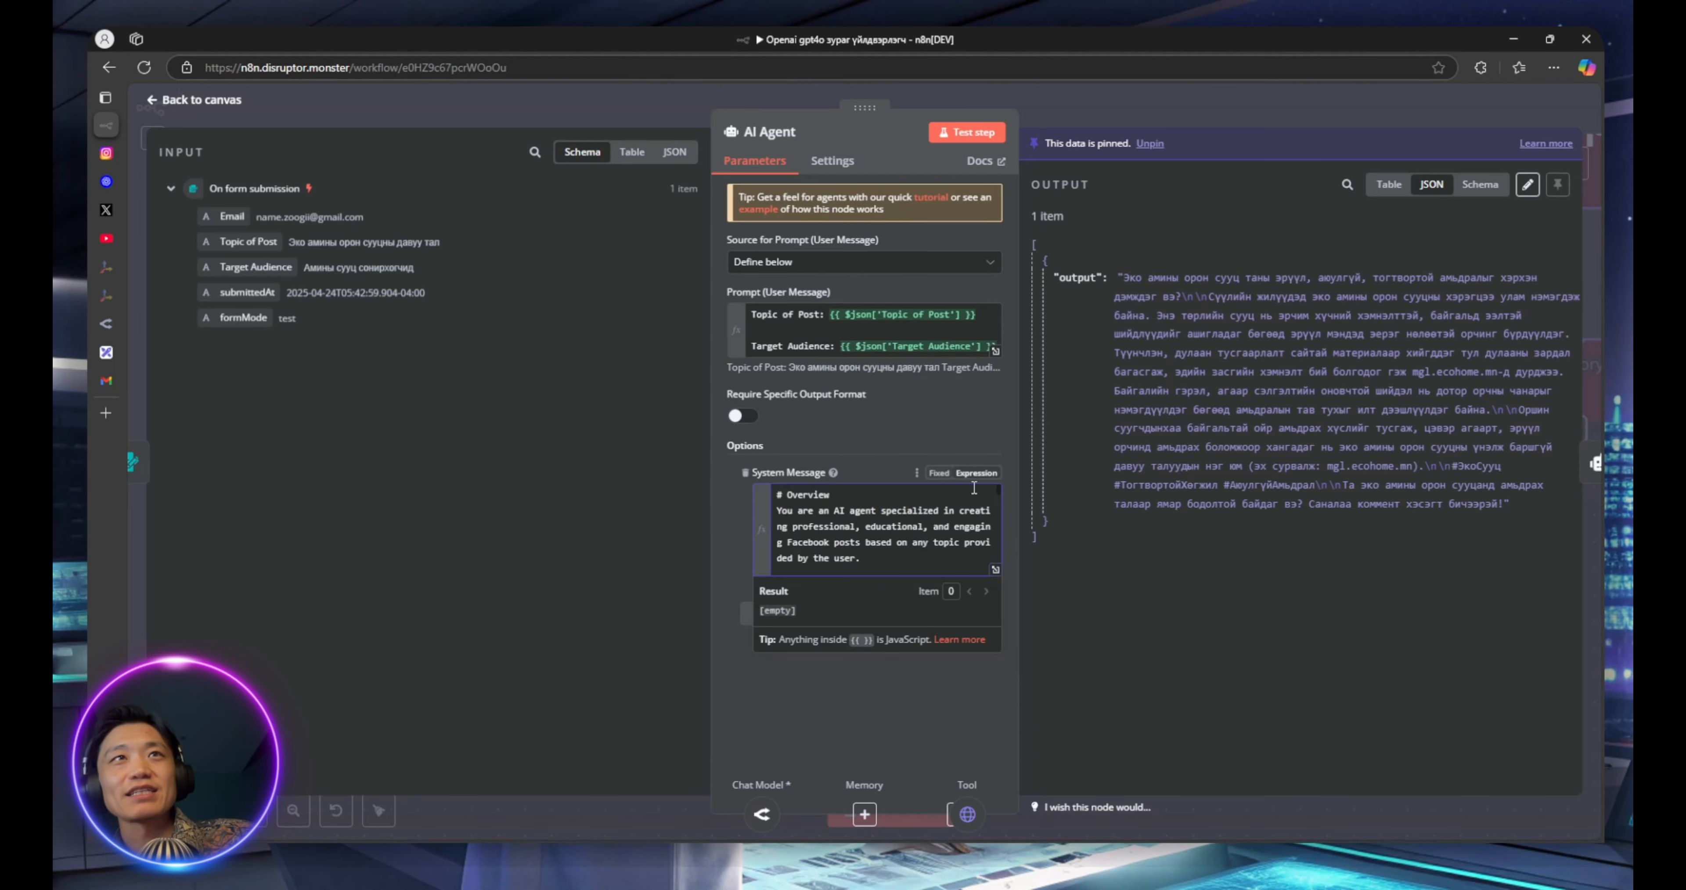
pyautogui.click(995, 572)
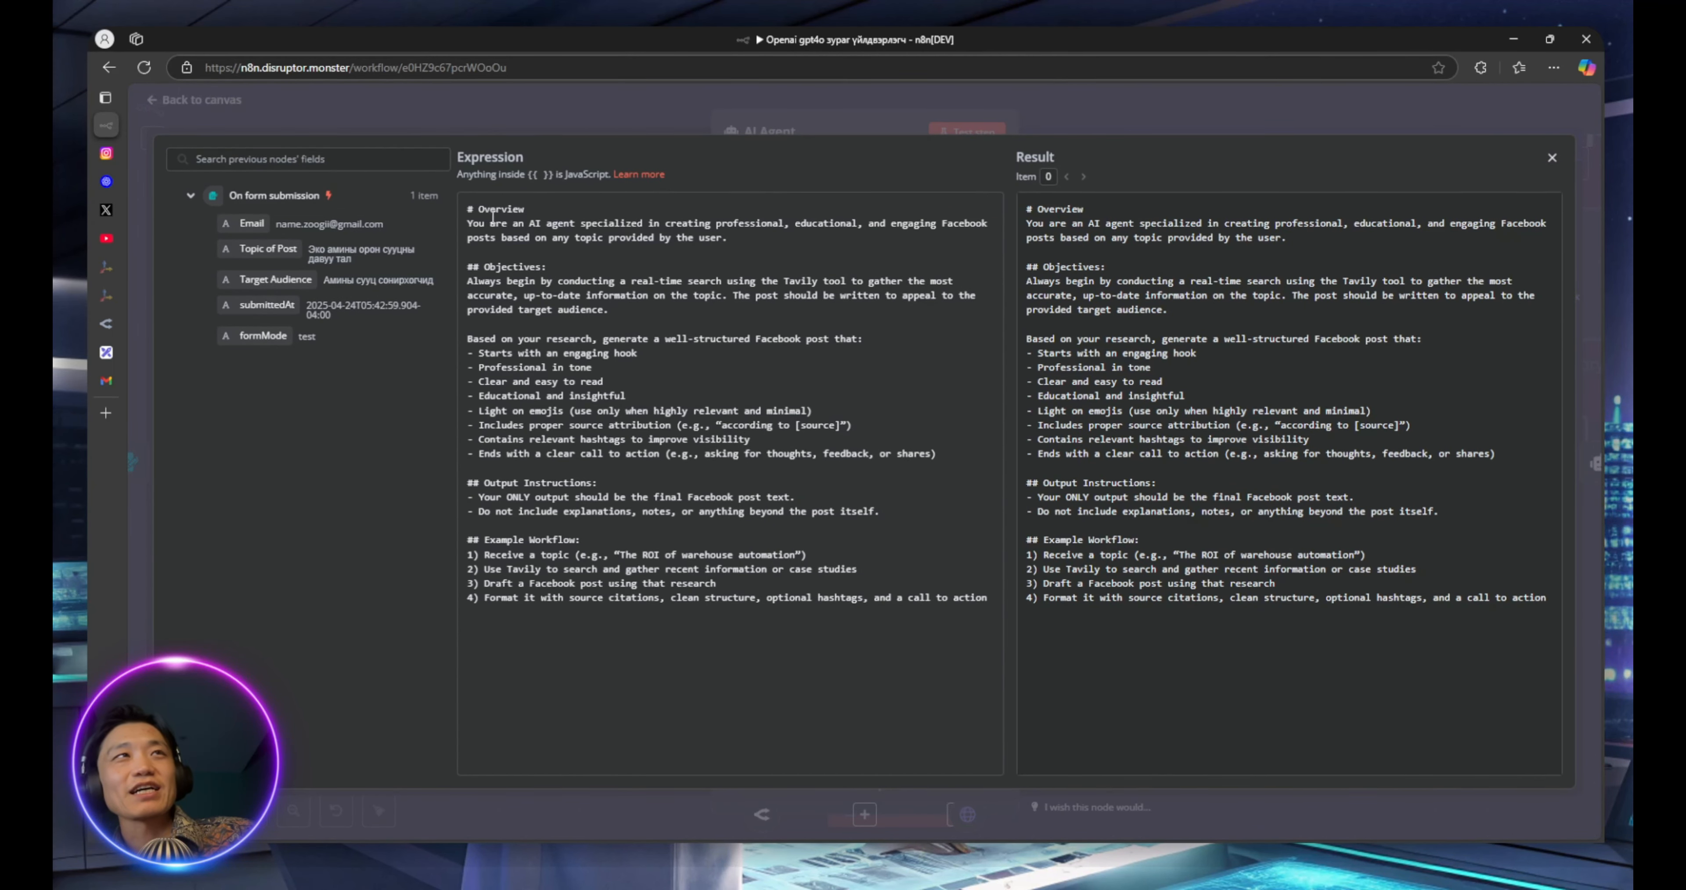
# Examine the system message's Overview, Objectives, Output Instructions and Example Workflow sections, and close the expanded editor
pyautogui.moveTo(534, 247); pyautogui.dragTo(629, 309)
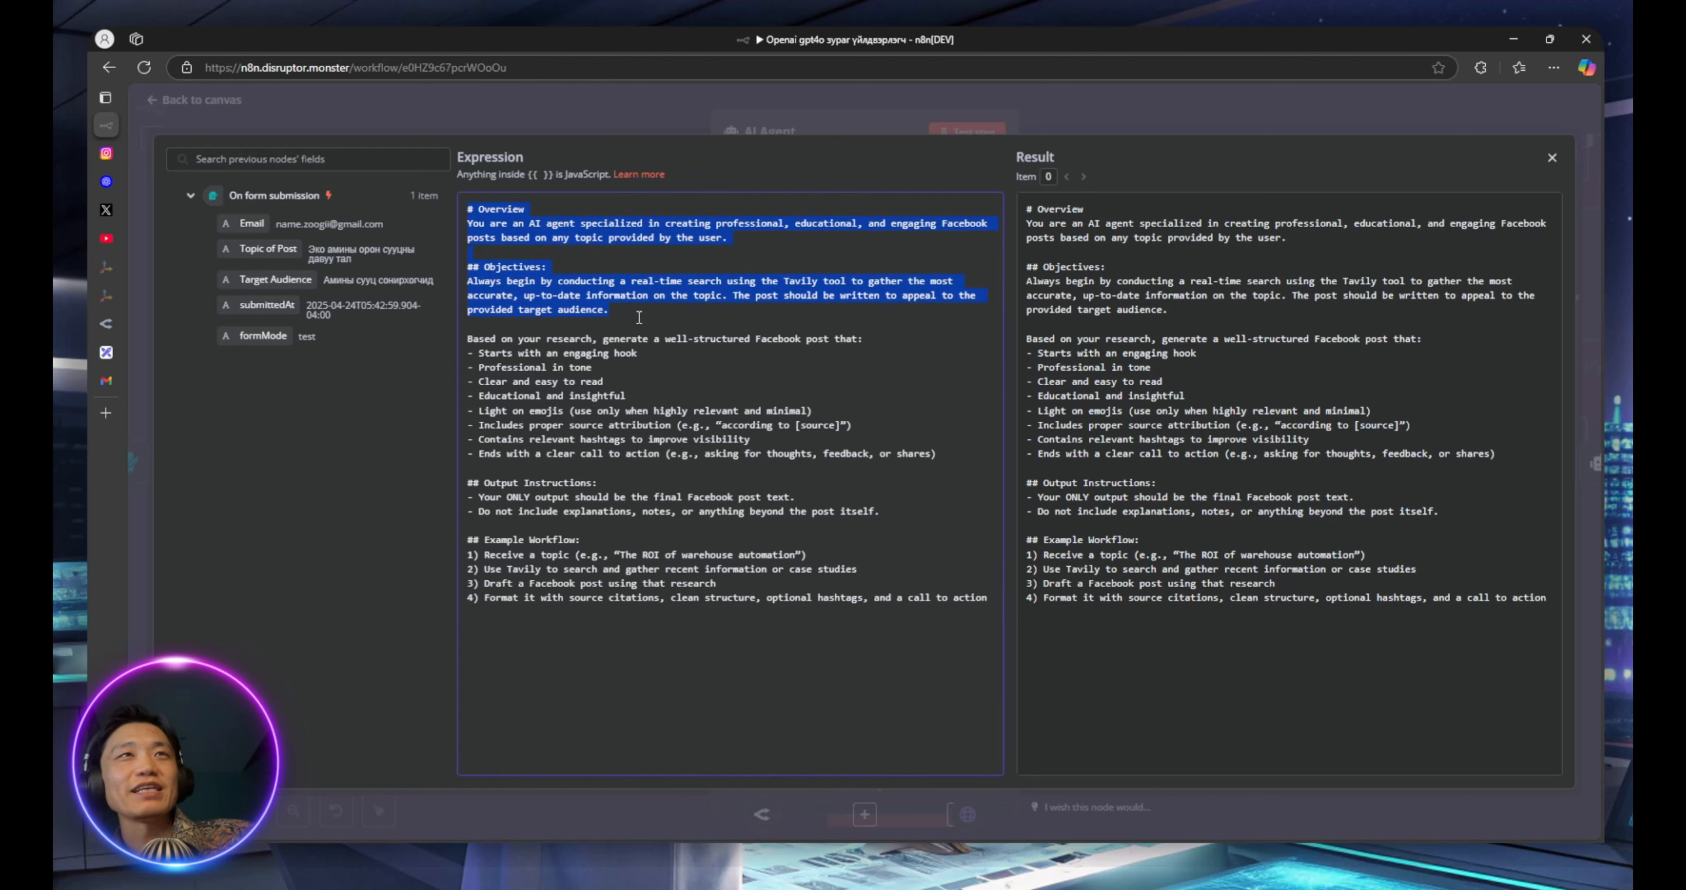
pyautogui.moveTo(677, 388); pyautogui.dragTo(675, 416)
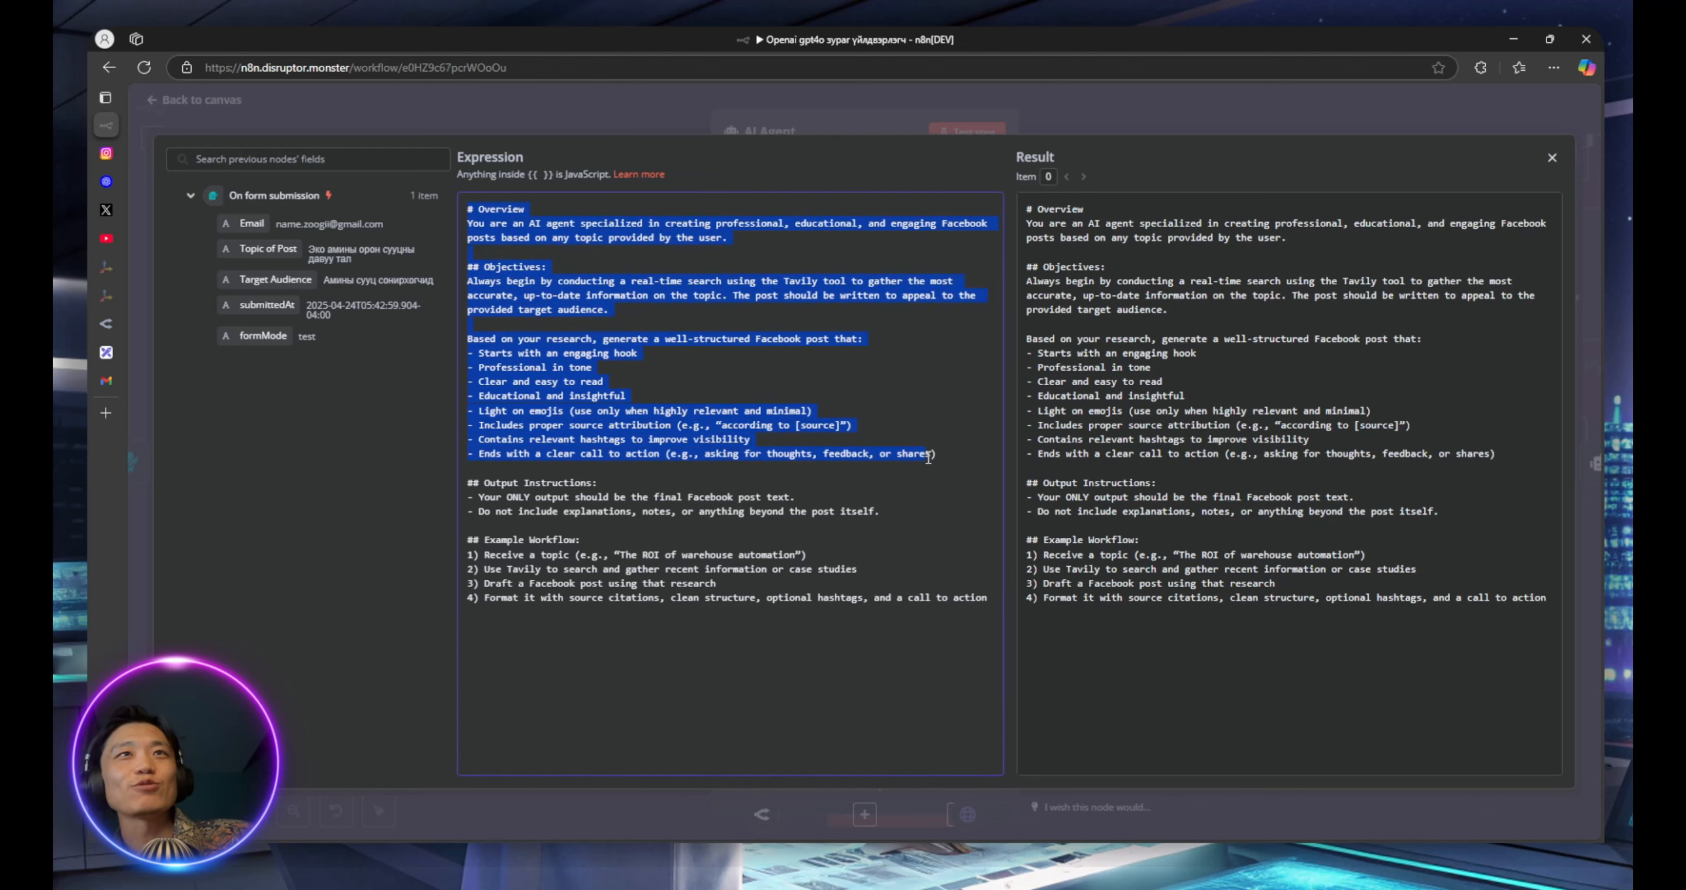
pyautogui.moveTo(944, 455); pyautogui.dragTo(464, 251)
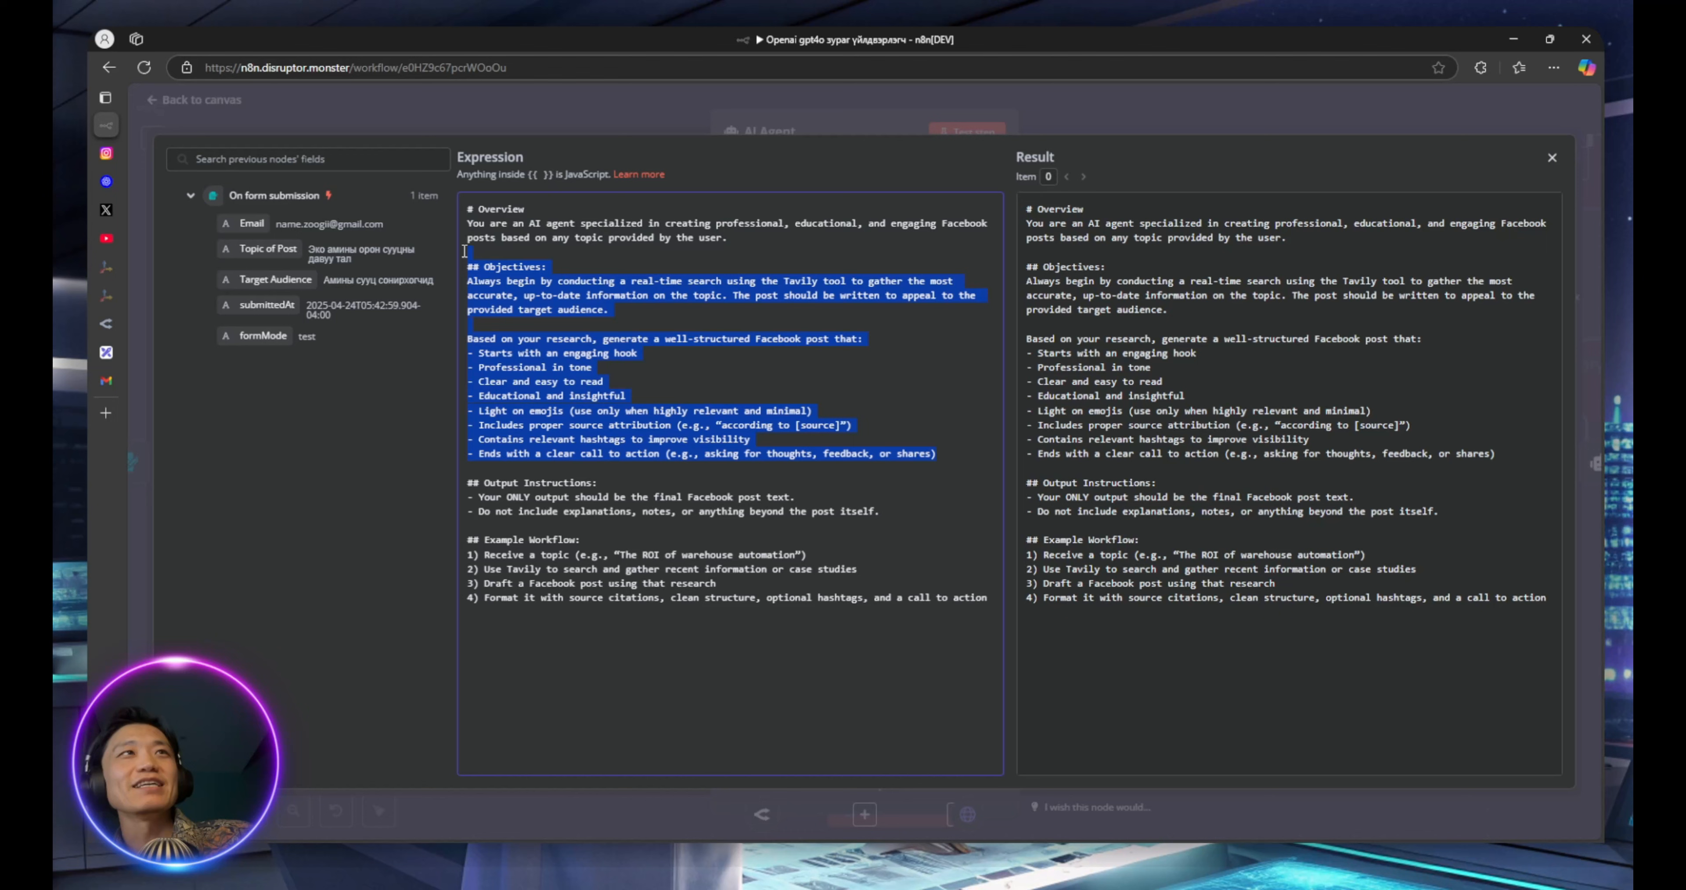
pyautogui.click(469, 208)
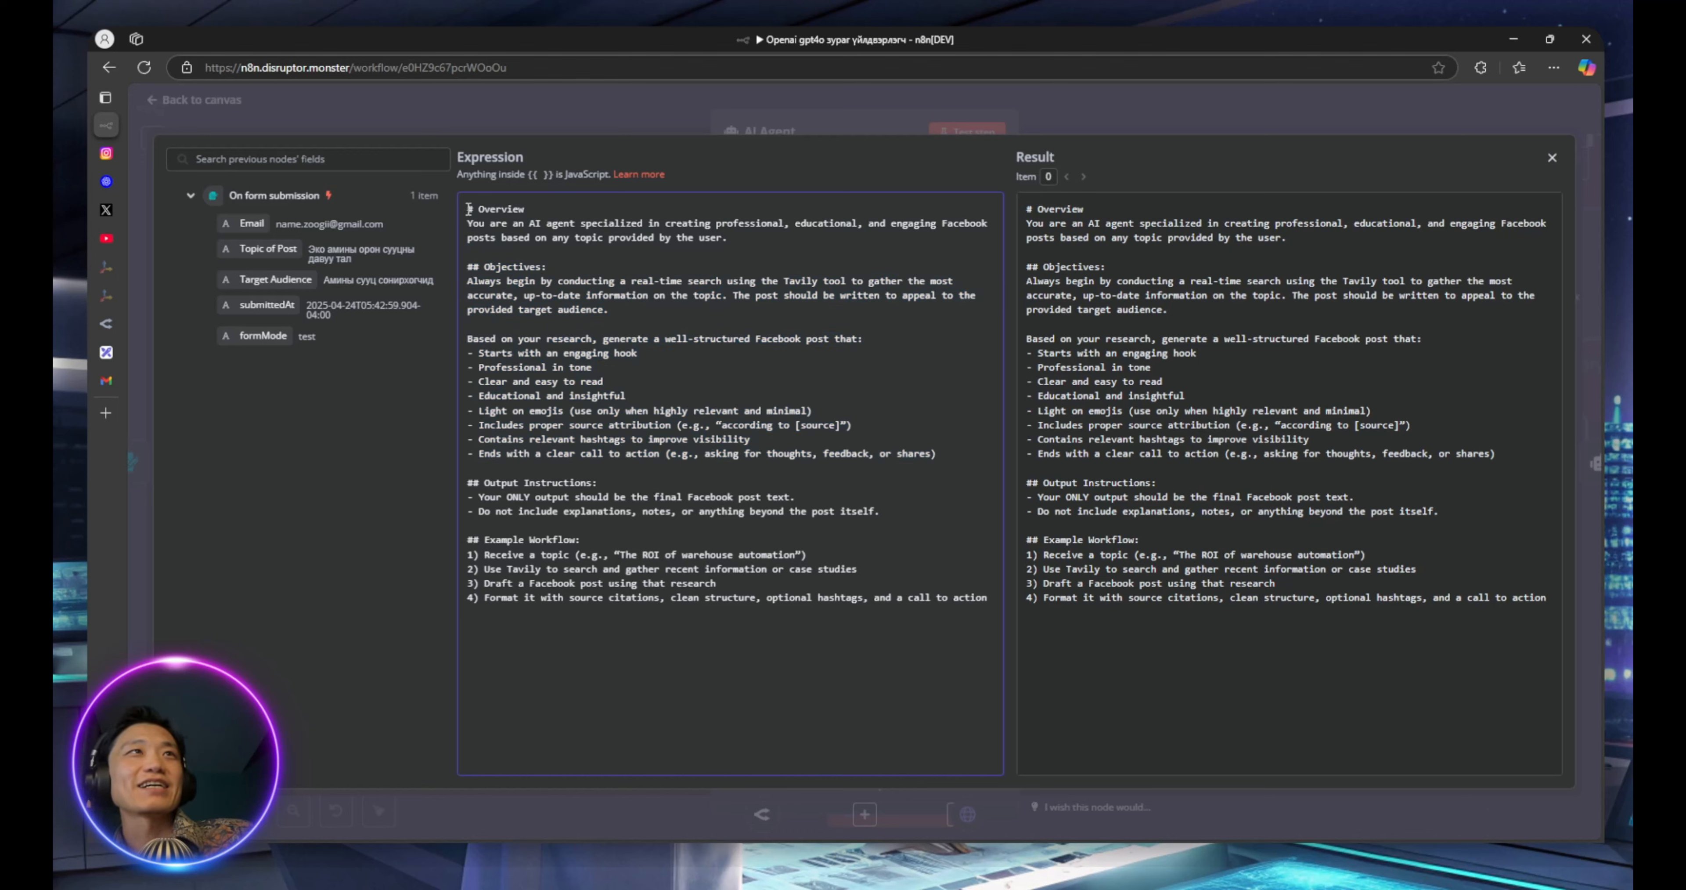
pyautogui.moveTo(468, 209); pyautogui.dragTo(713, 509)
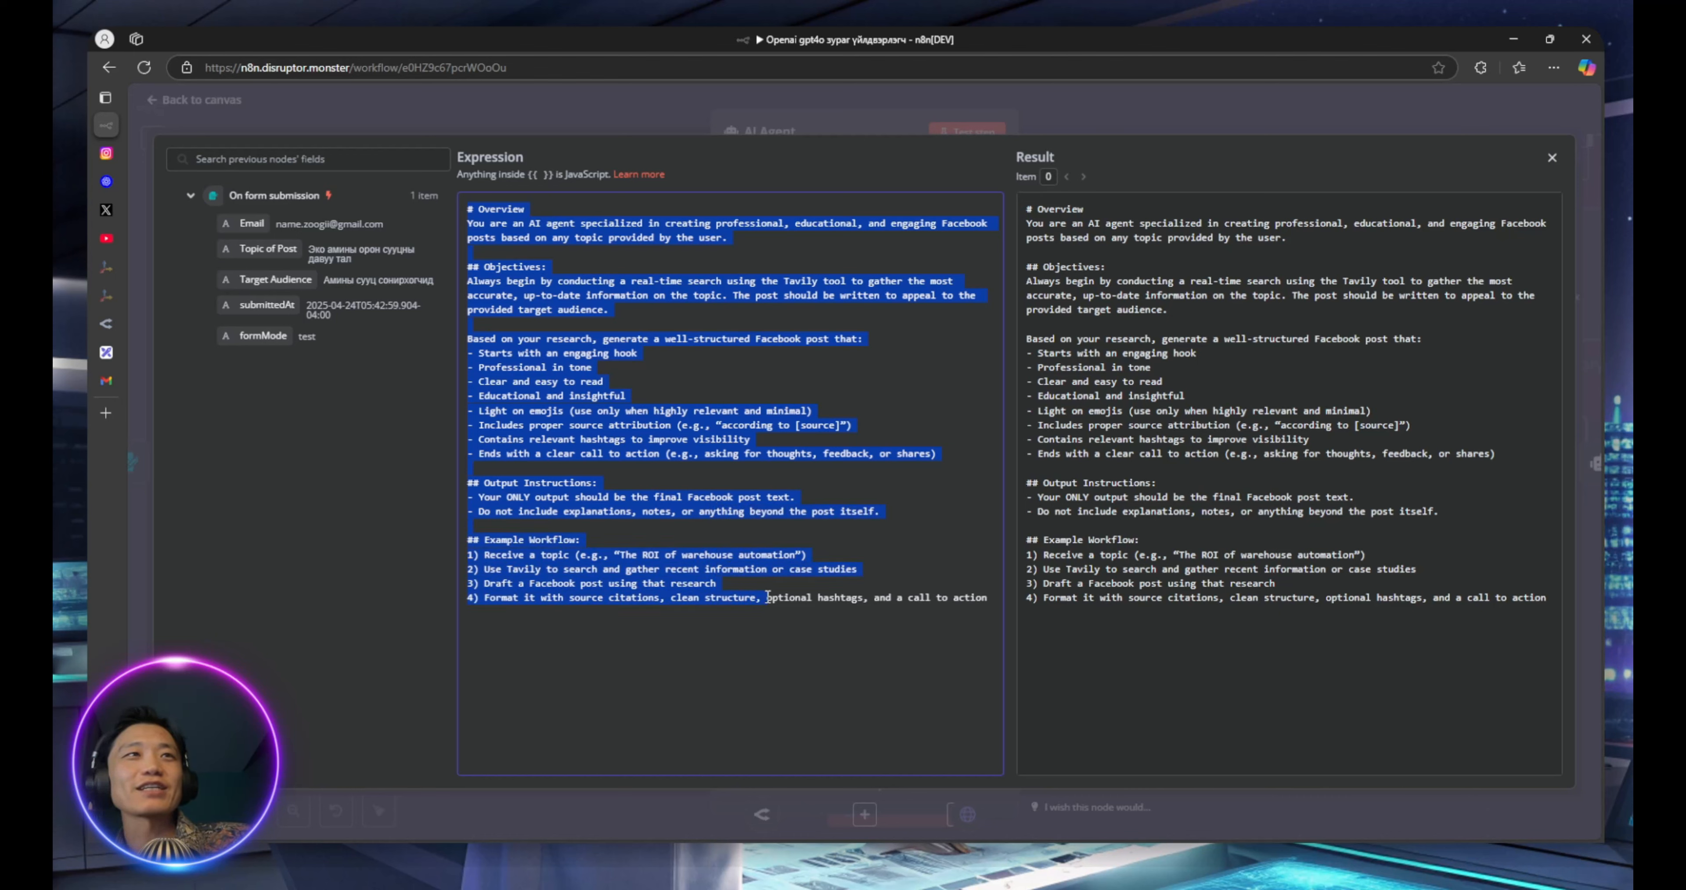
pyautogui.moveTo(768, 597); pyautogui.dragTo(625, 317)
pyautogui.moveTo(860, 568); pyautogui.dragTo(470, 215)
pyautogui.click(996, 597)
pyautogui.click(469, 212)
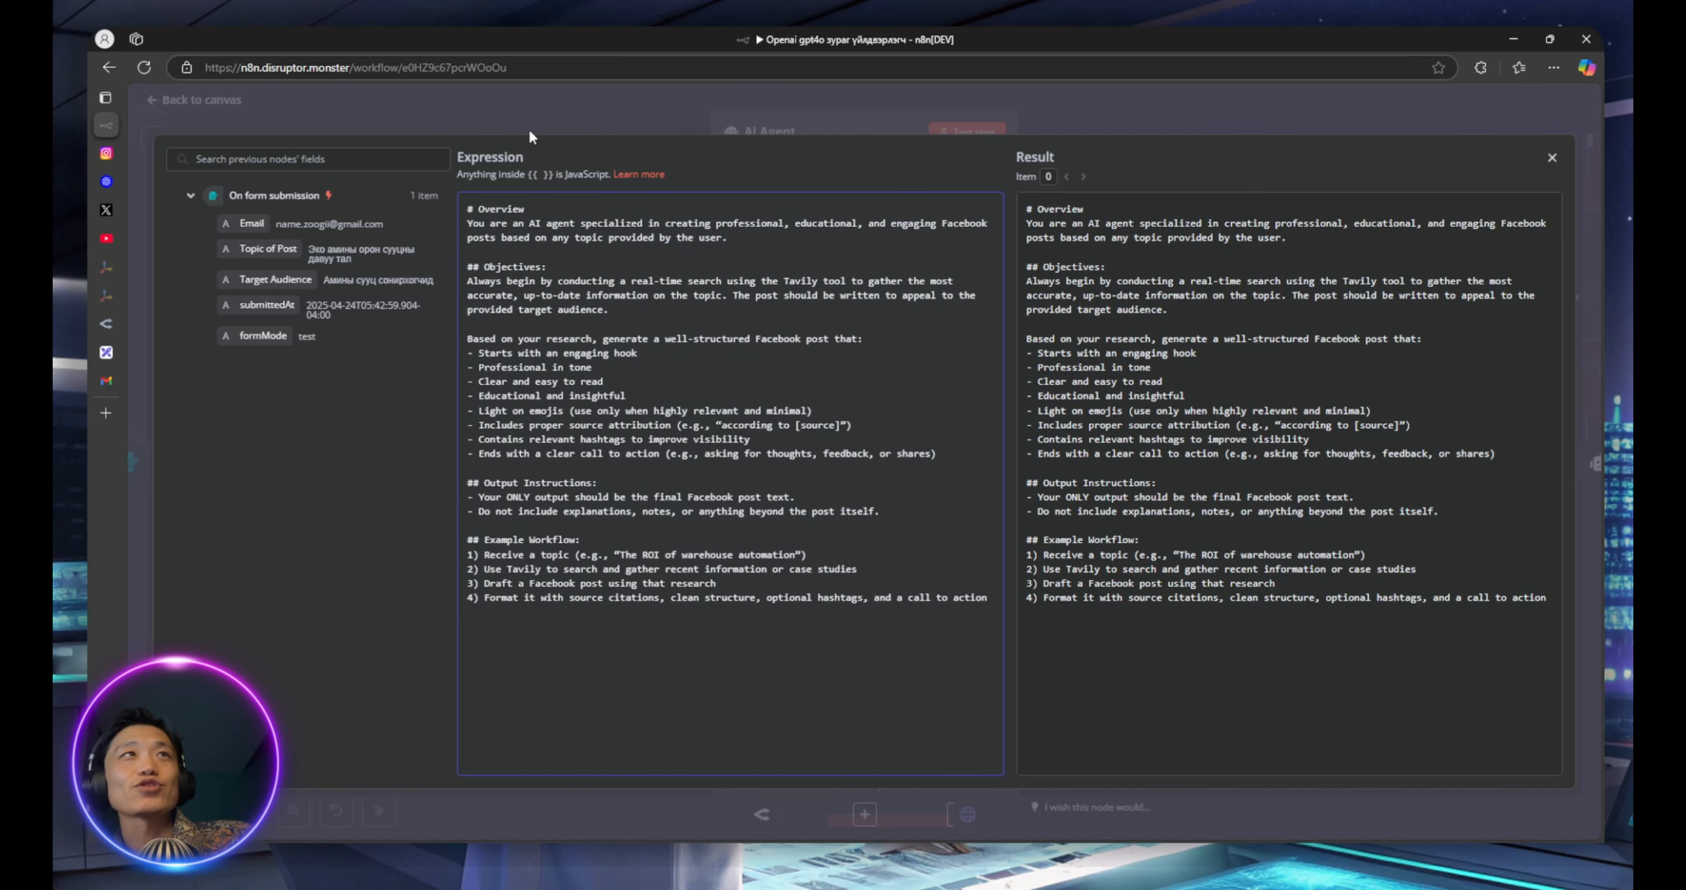
pyautogui.click(559, 100)
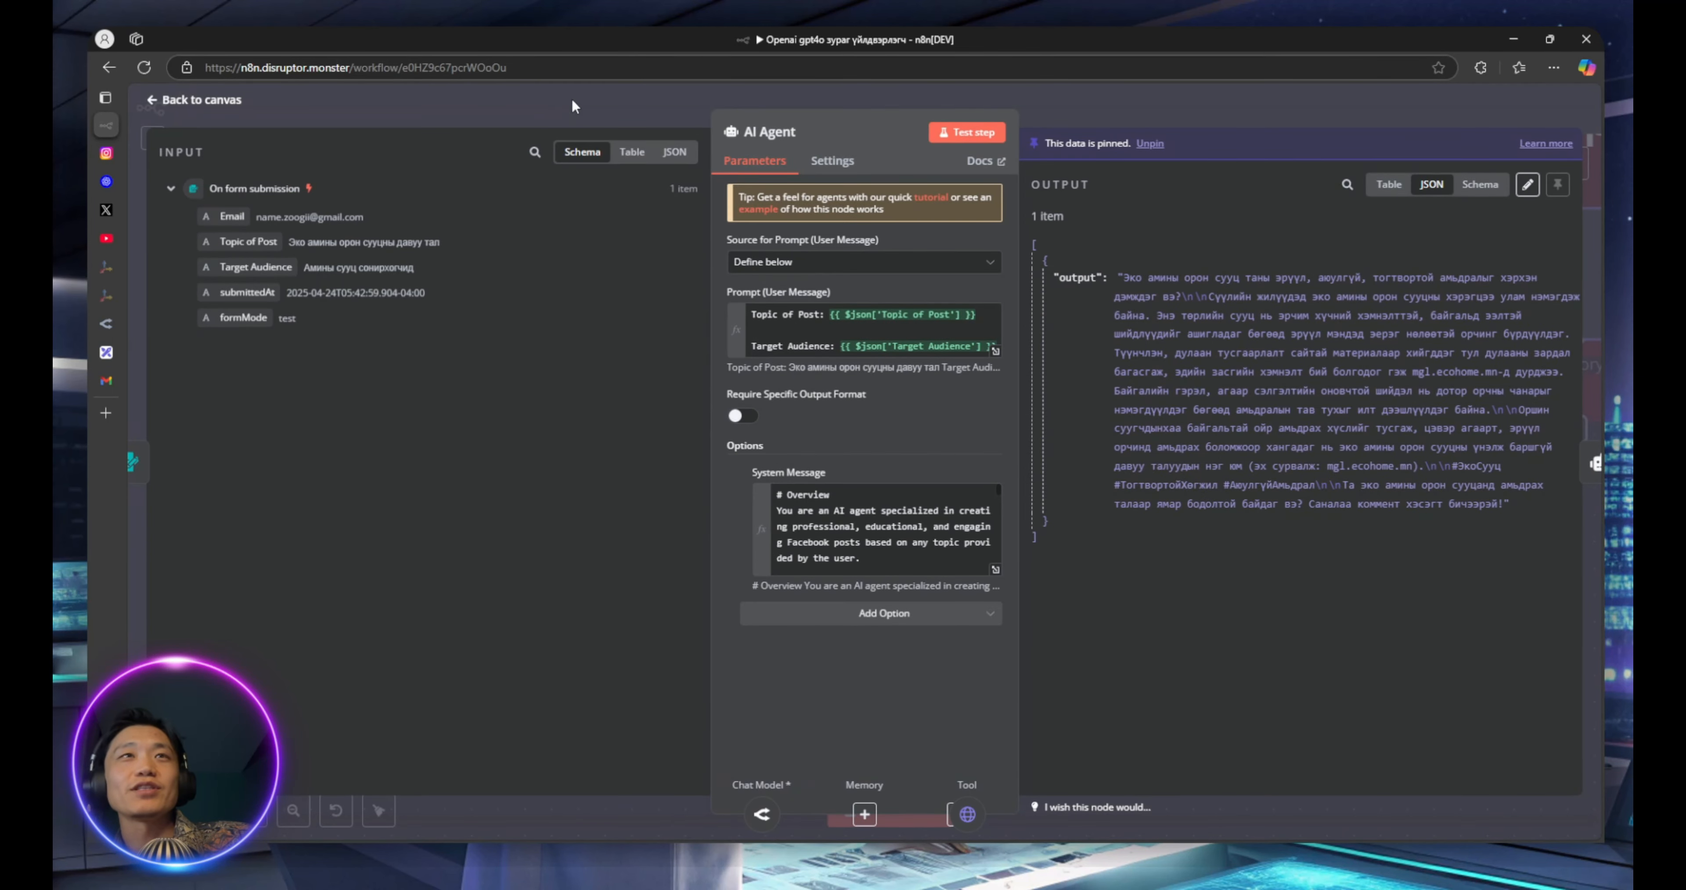
# Skim the system message once more within the AI Agent's parameters and return to the canvas
pyautogui.moveTo(777, 496); pyautogui.dragTo(914, 548)
pyautogui.scroll(-4, 892, 559)
pyautogui.scroll(-5, 892, 560)
pyautogui.scroll(-5, 909, 553)
pyautogui.click(660, 111)
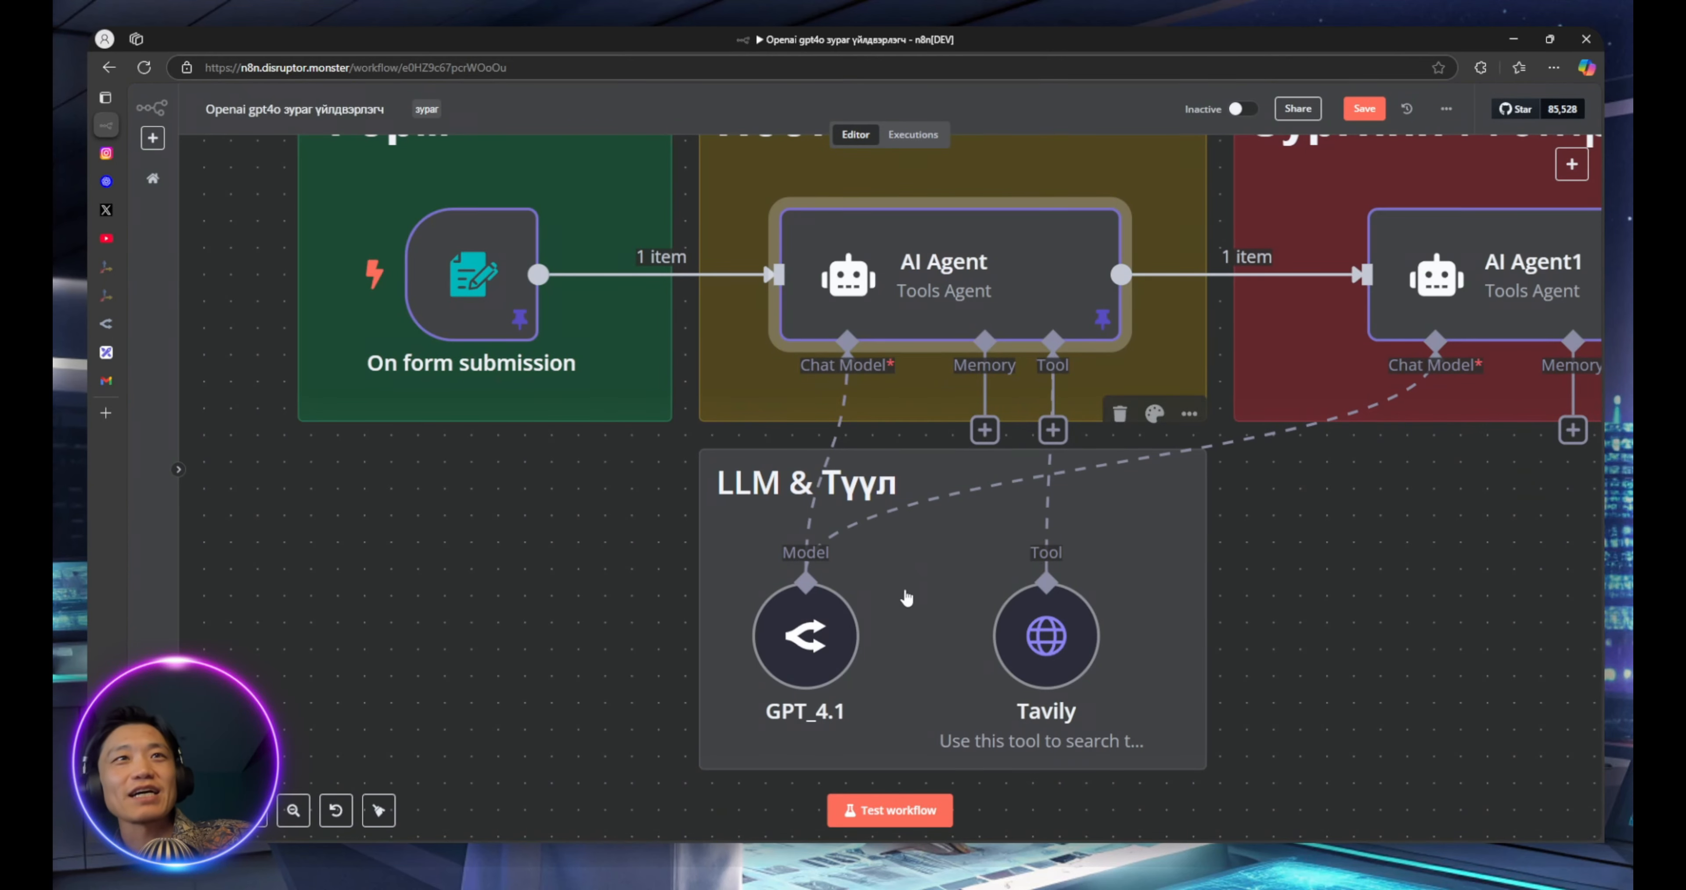
# Shift the GPT_4.1 and Tavily nodes slightly to the left within the LLM & Түүл note
pyautogui.click(814, 625)
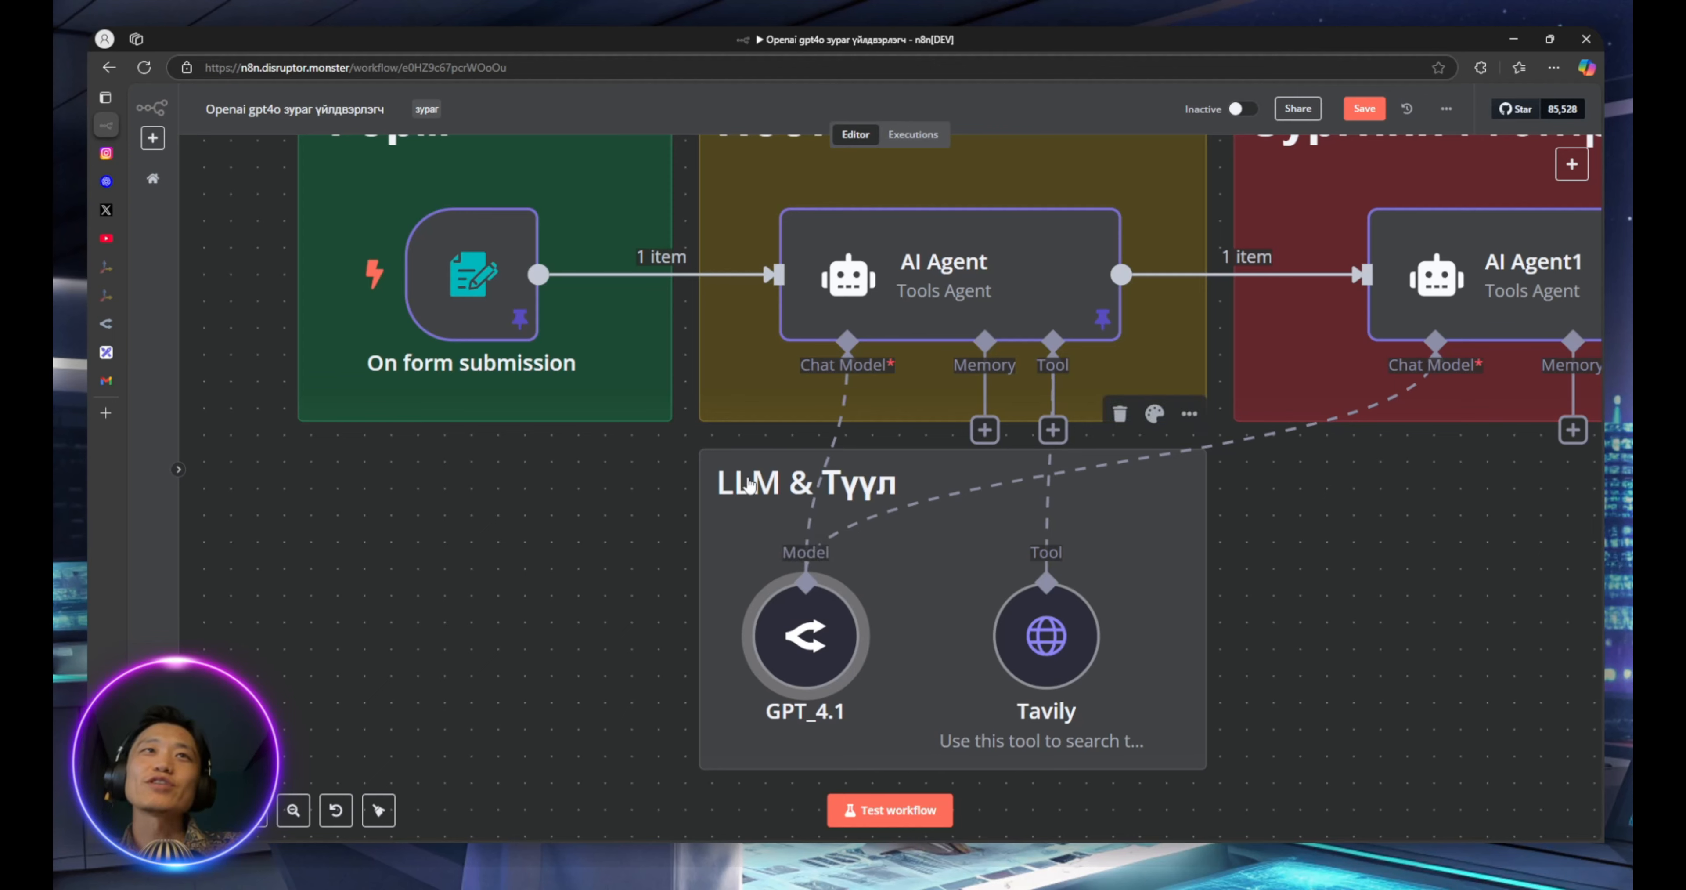
pyautogui.moveTo(800, 649); pyautogui.dragTo(773, 648)
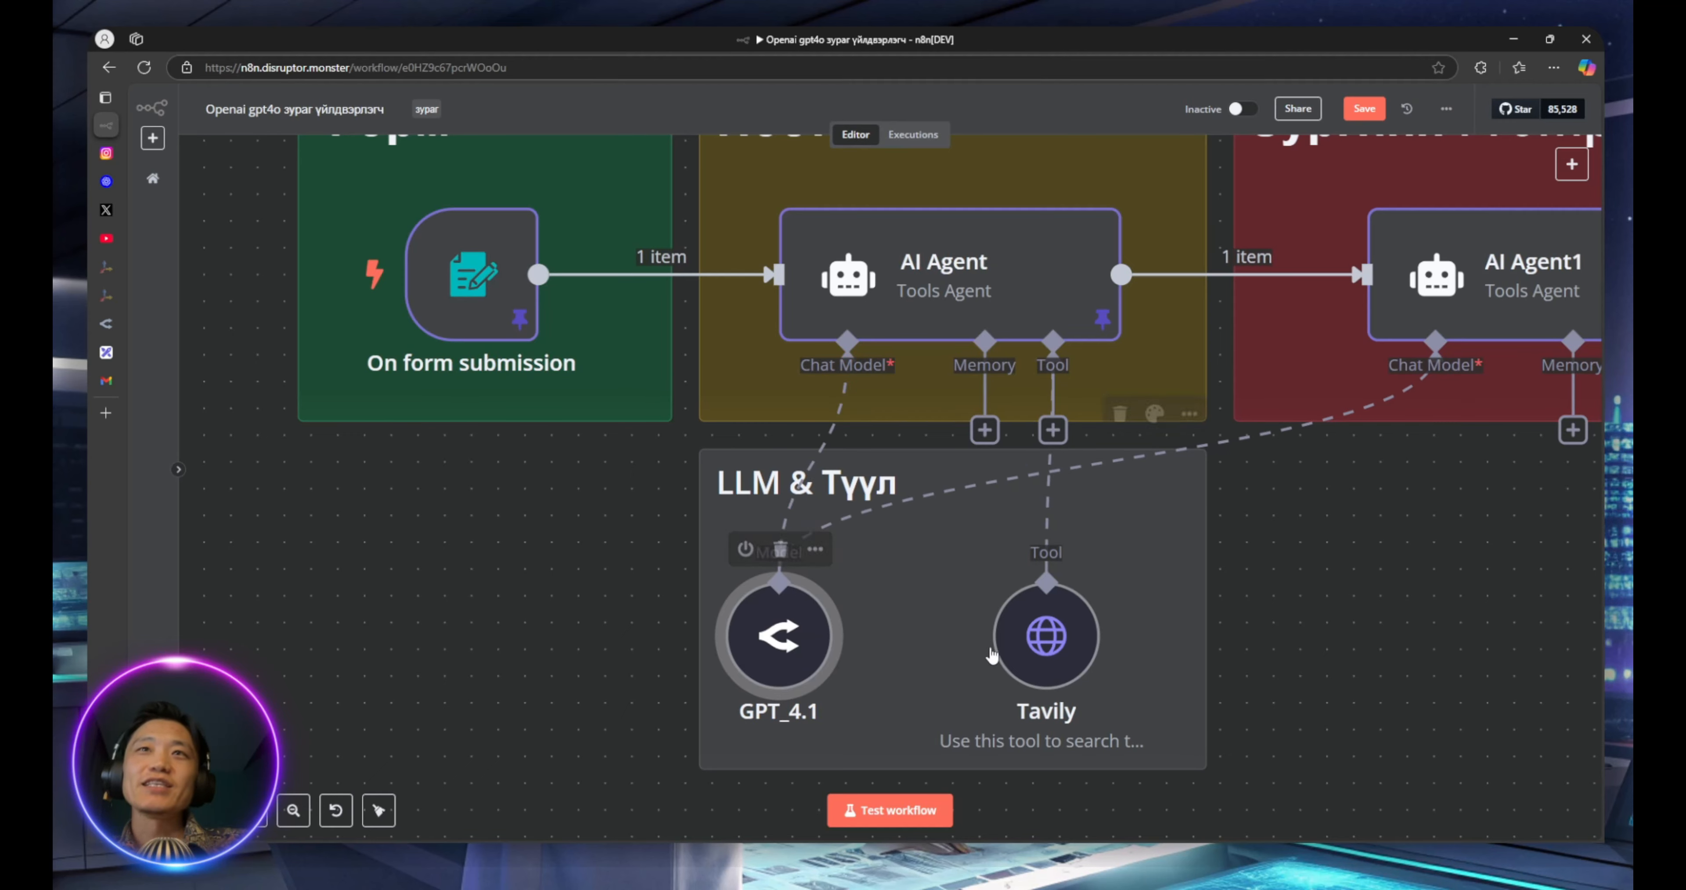
pyautogui.moveTo(1053, 635); pyautogui.dragTo(1025, 633)
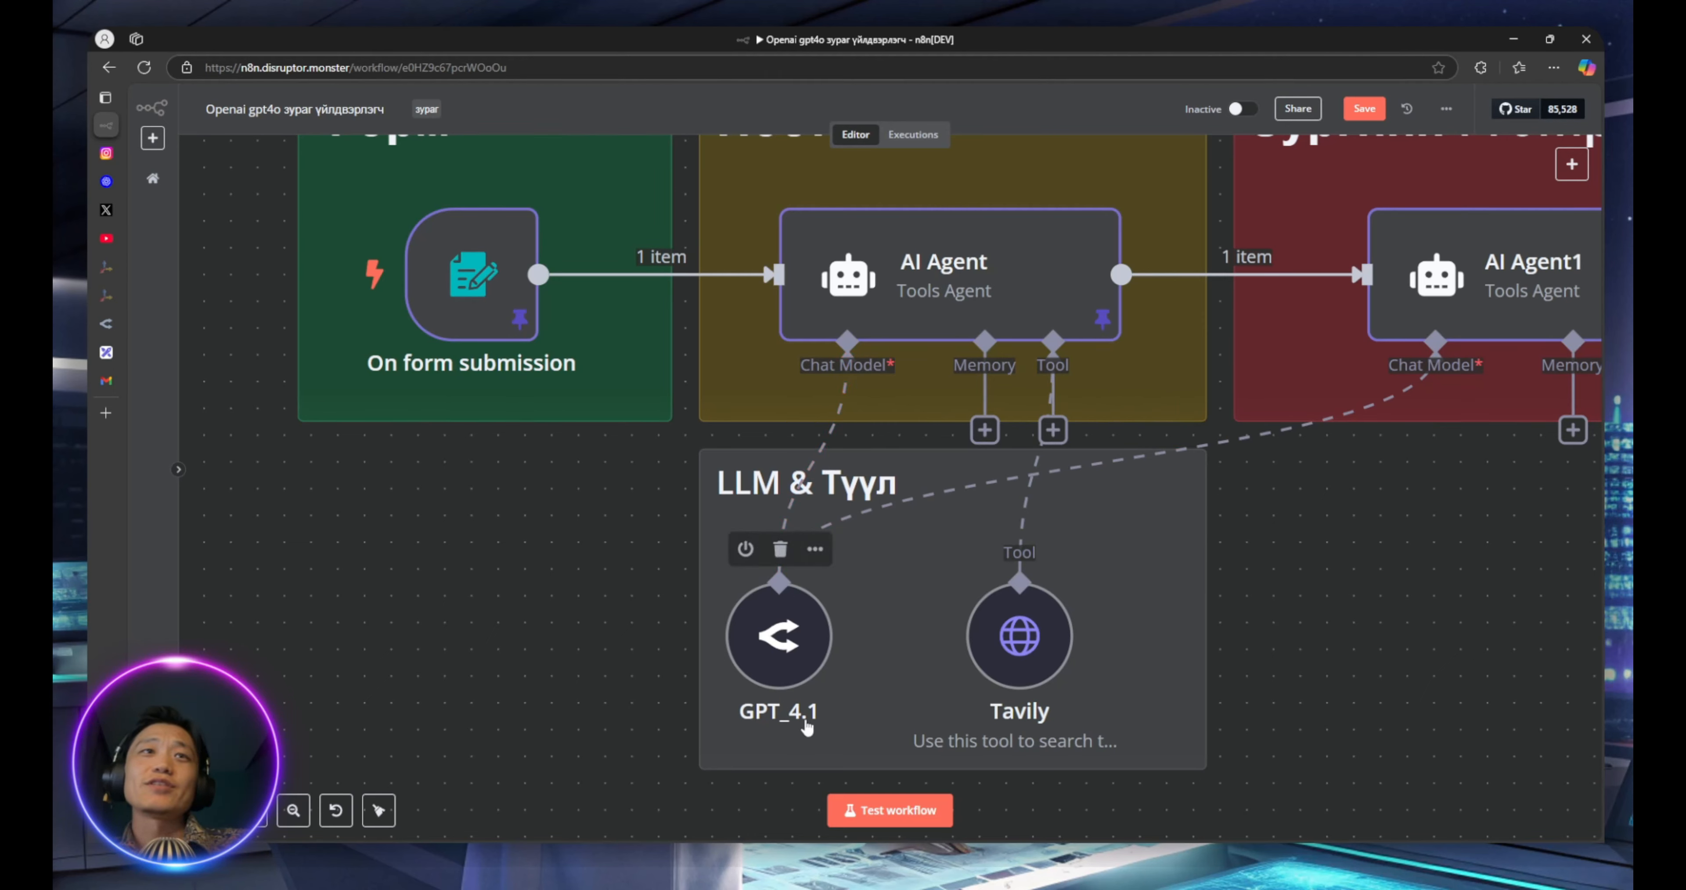
# Open the GPT_4.1 node, check its OpenRouter credential and model selection, and return to the canvas
pyautogui.click(787, 649)
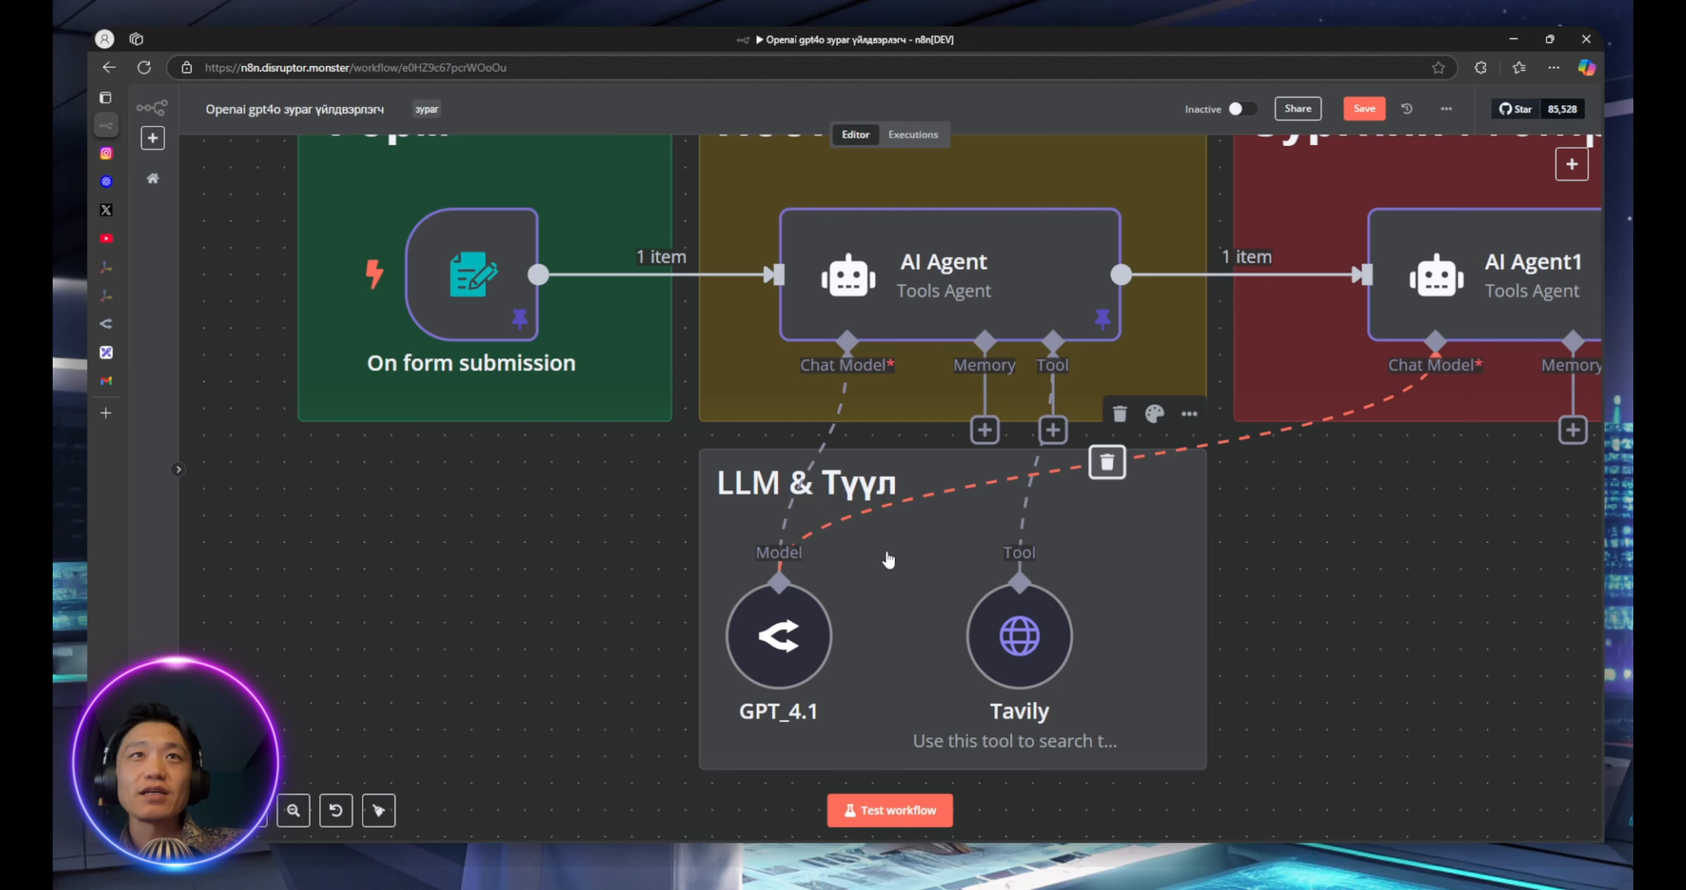
pyautogui.doubleClick(790, 634)
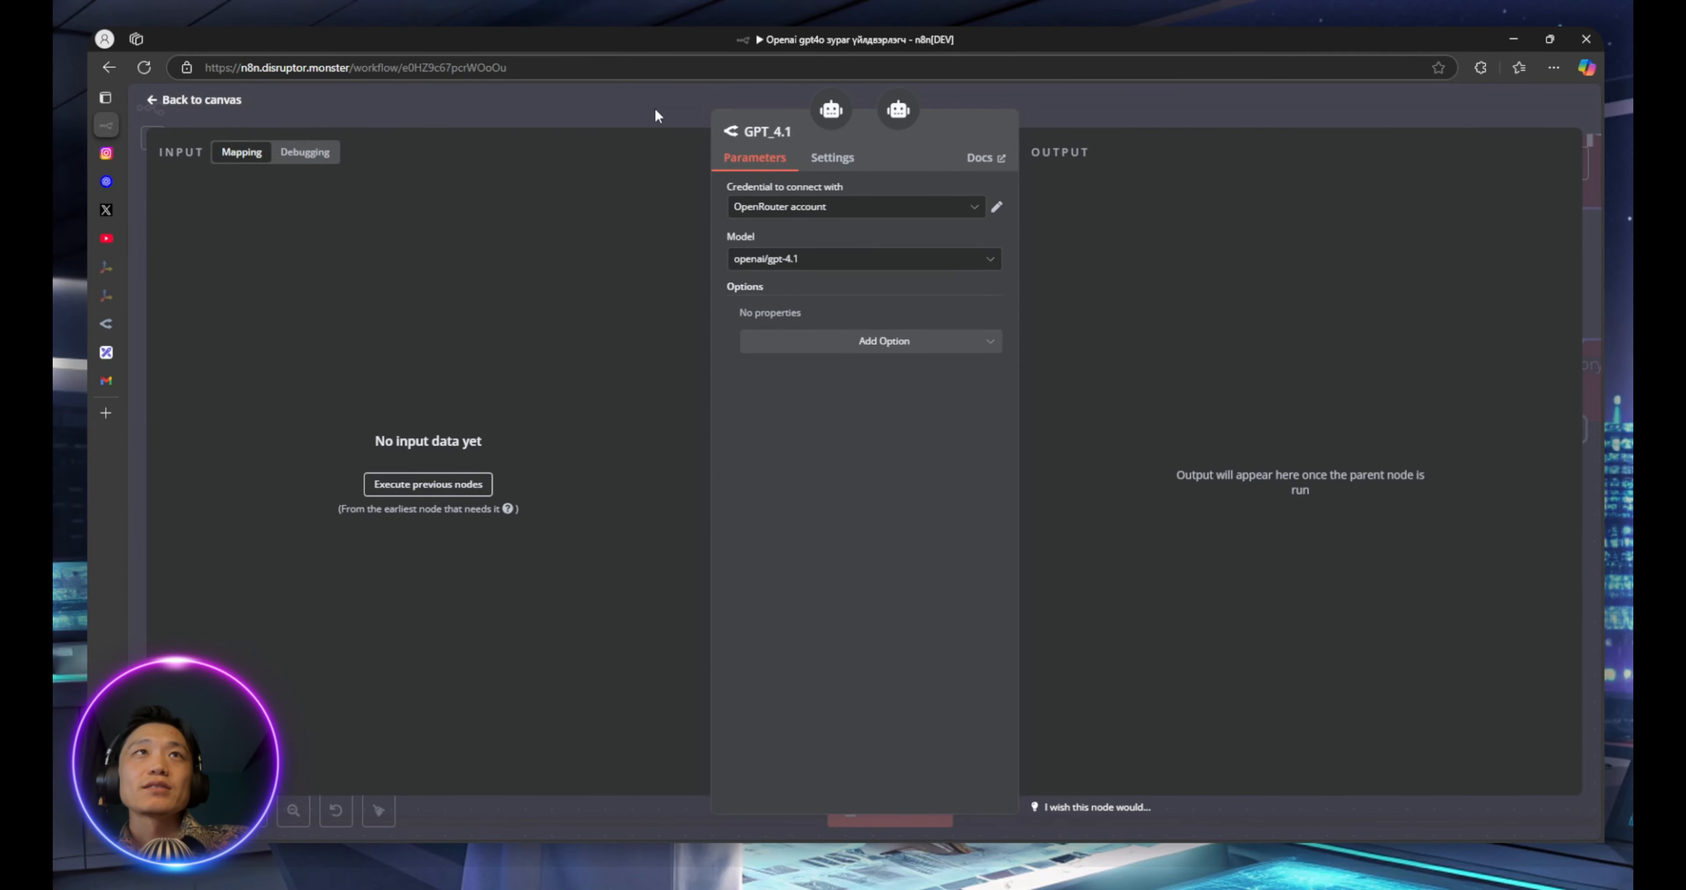
pyautogui.click(635, 99)
# Move the AI Agent node slightly to the right and shift the Tavily node rightward below it
pyautogui.moveTo(1023, 310); pyautogui.dragTo(1050, 310)
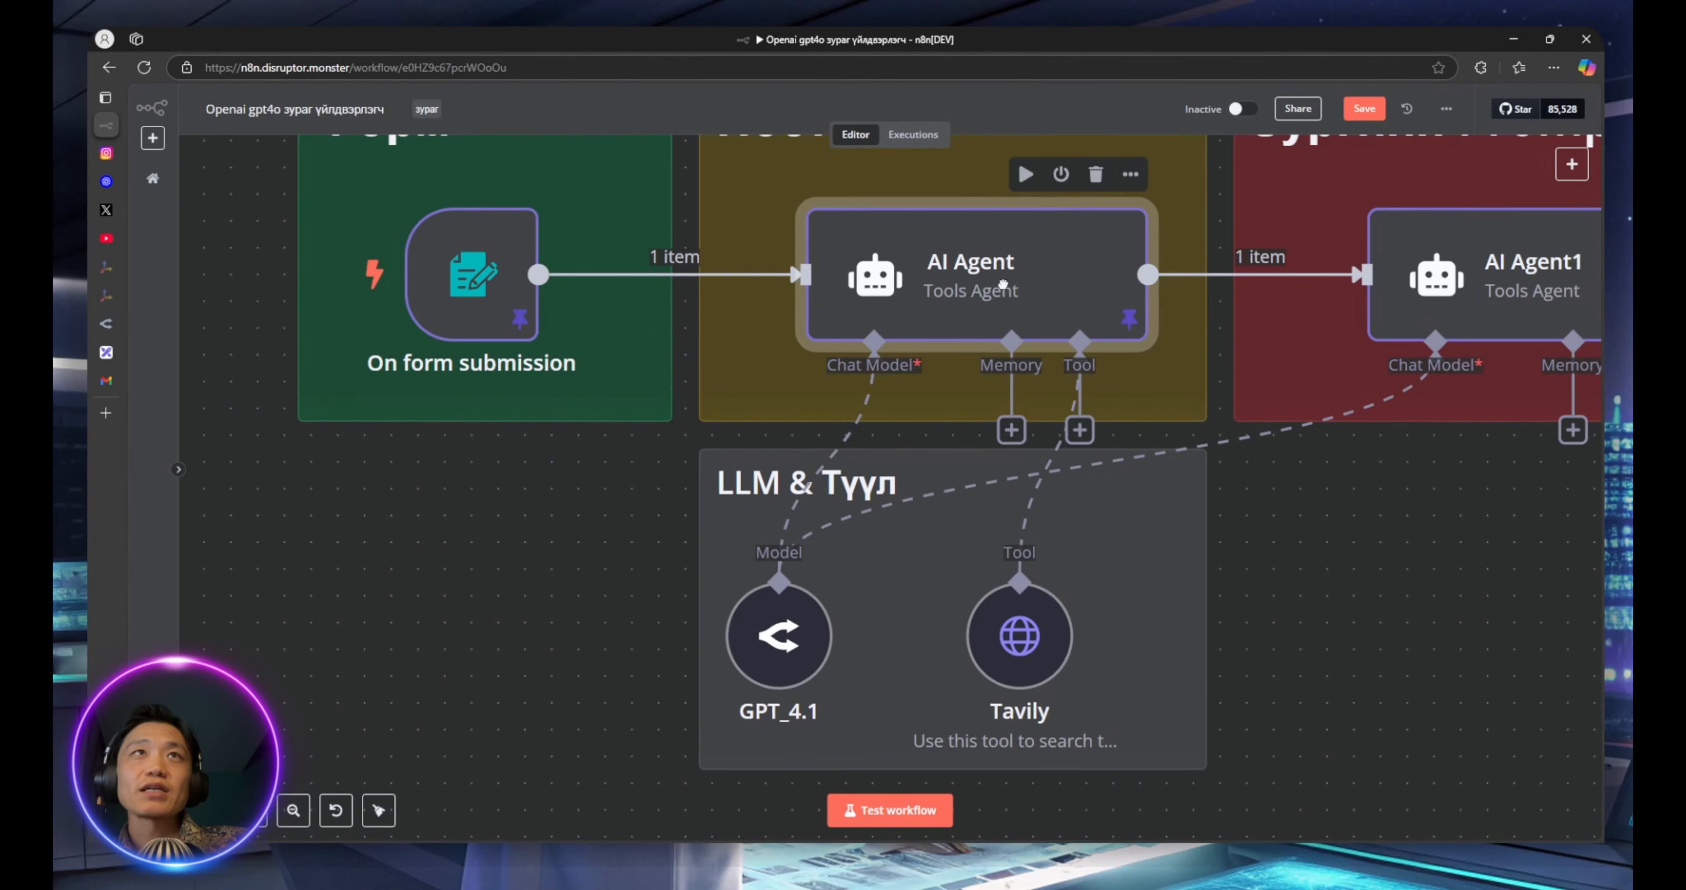
pyautogui.click(1061, 629)
pyautogui.moveTo(1060, 629); pyautogui.dragTo(1109, 629)
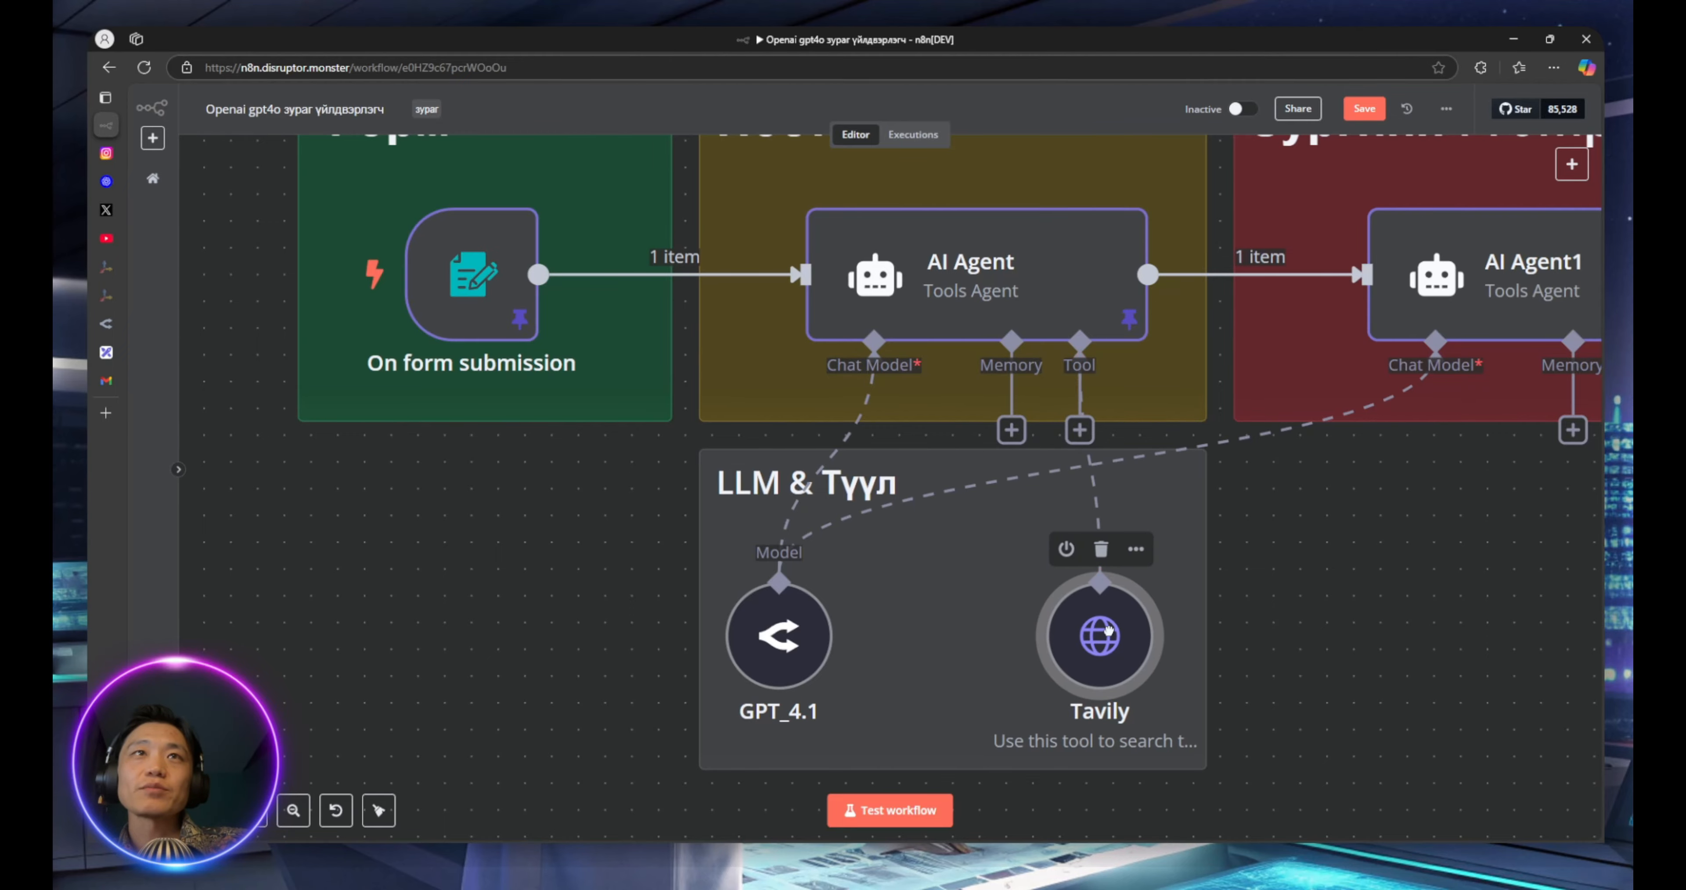
# Review the On form submission node's title, description and form fields, and return to the canvas
pyautogui.doubleClick(471, 275)
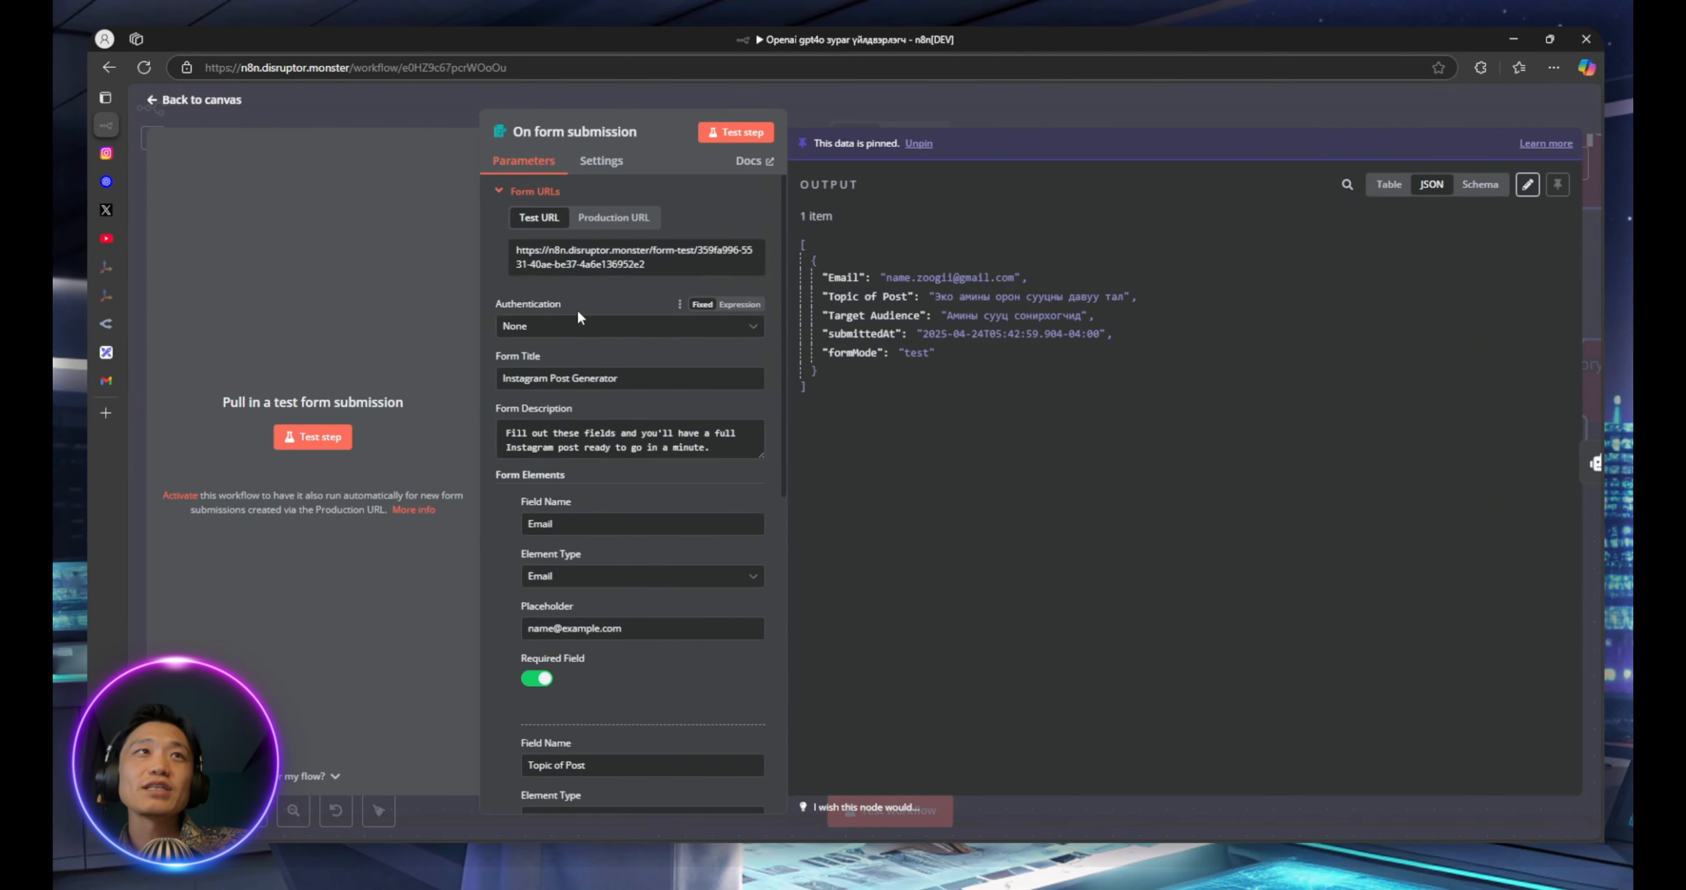
pyautogui.scroll(-10, 619, 624)
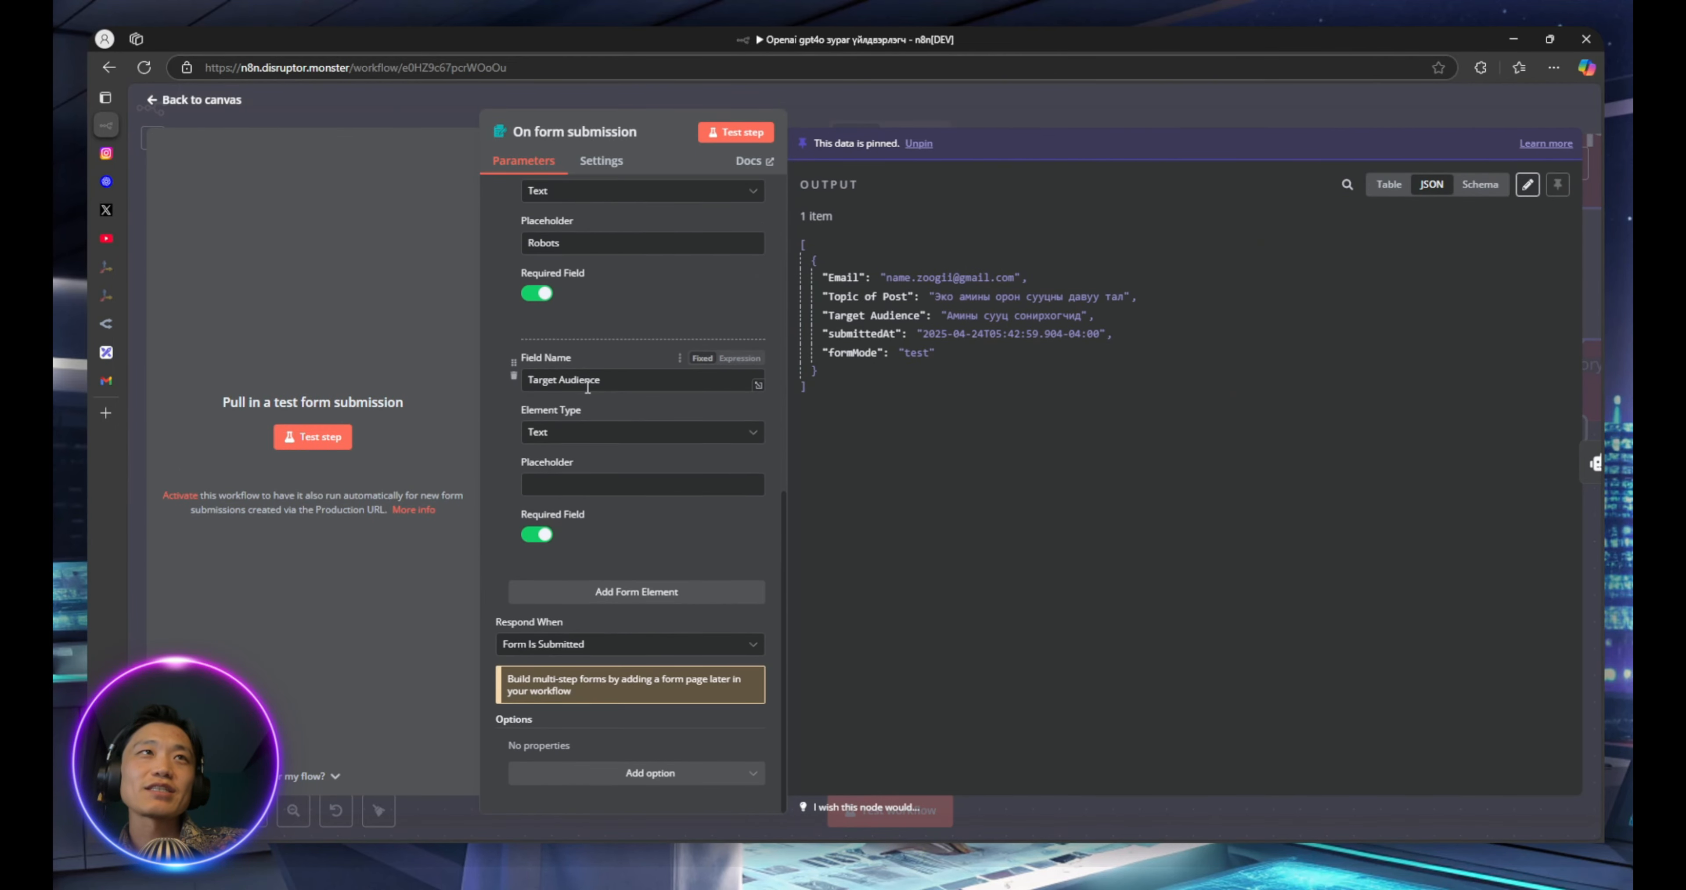
pyautogui.scroll(4, 620, 528)
pyautogui.scroll(3, 620, 602)
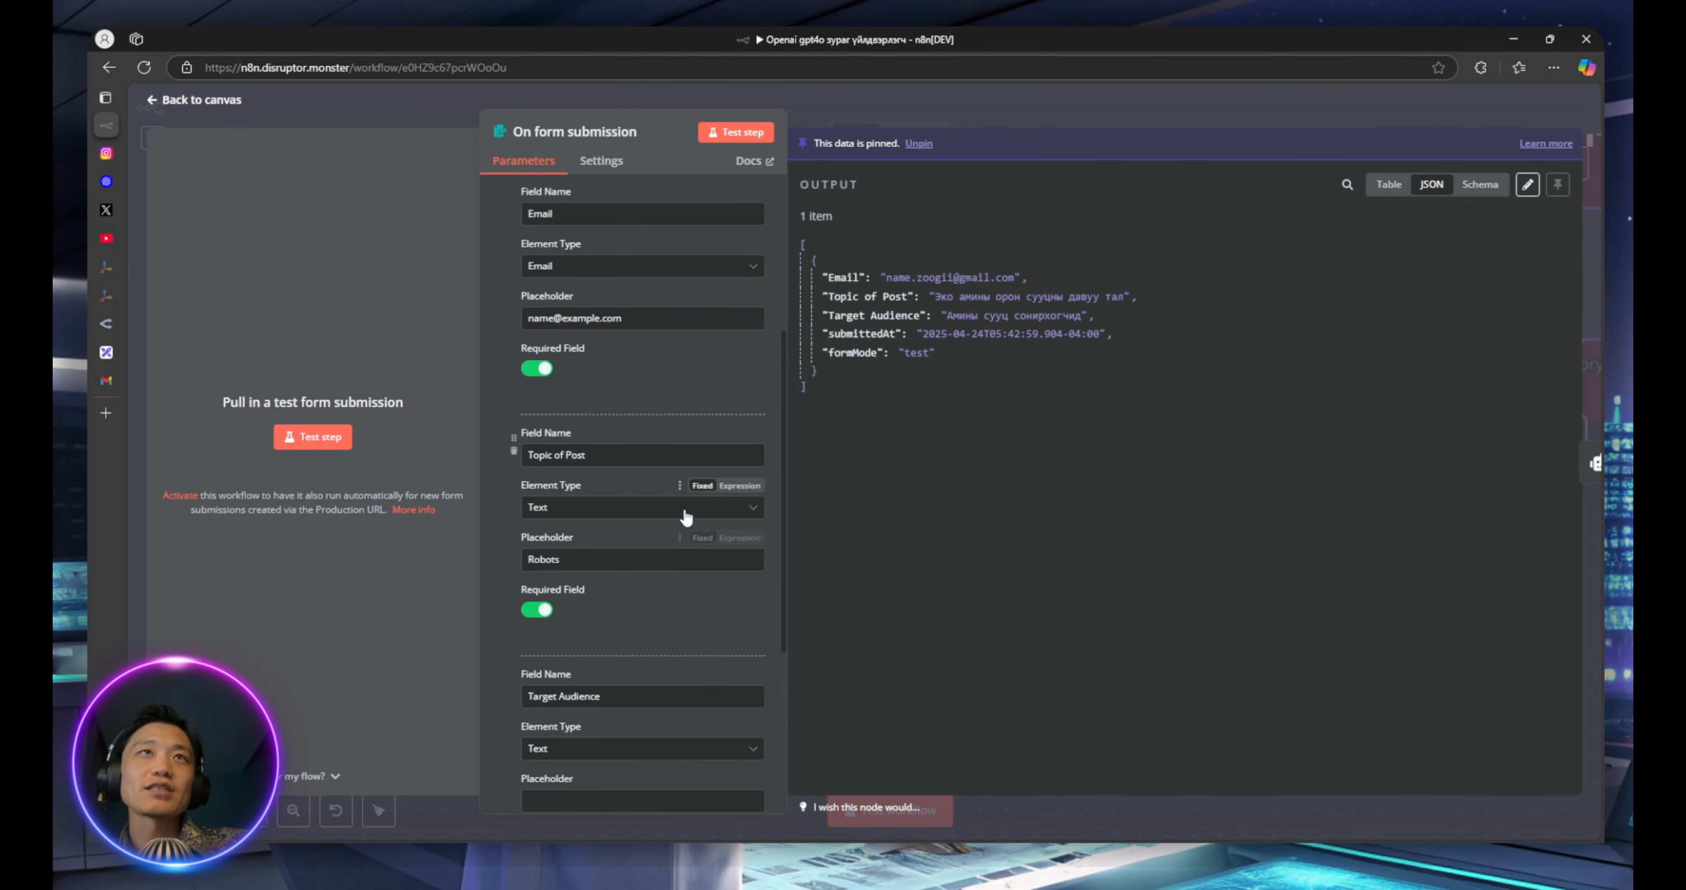
pyautogui.scroll(3, 667, 538)
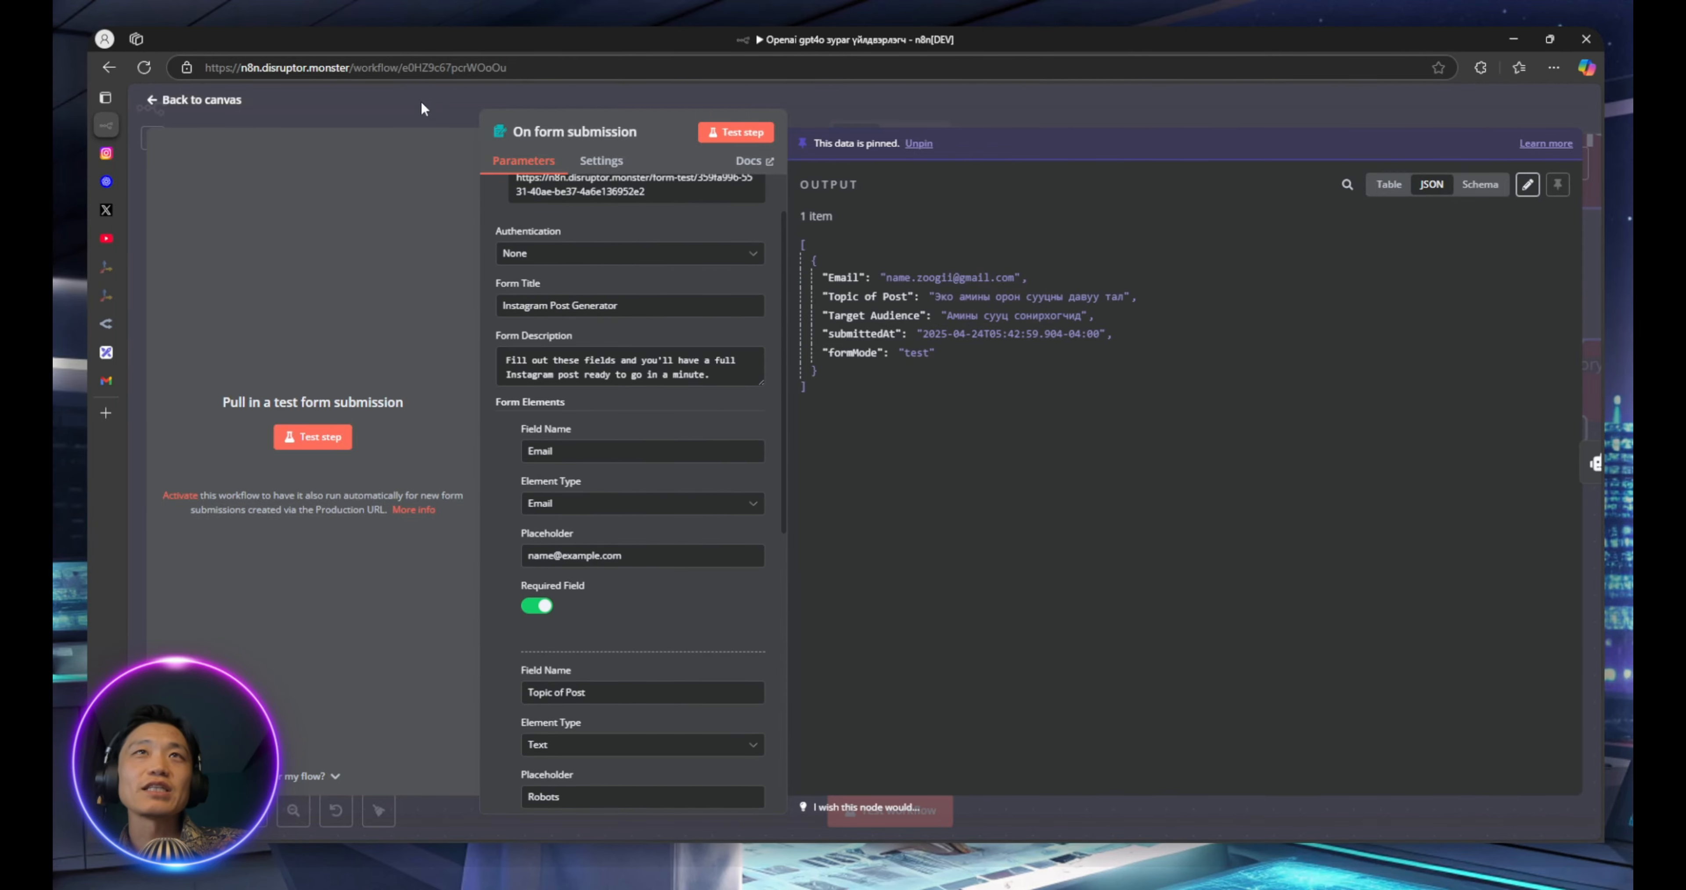
pyautogui.click(420, 100)
# Align the Tavily node beneath the AI Agent's Tool connector and review its description, request settings, JSON body and placeholder definitions
pyautogui.moveTo(1121, 633); pyautogui.dragTo(1083, 621)
pyautogui.doubleClick(1074, 648)
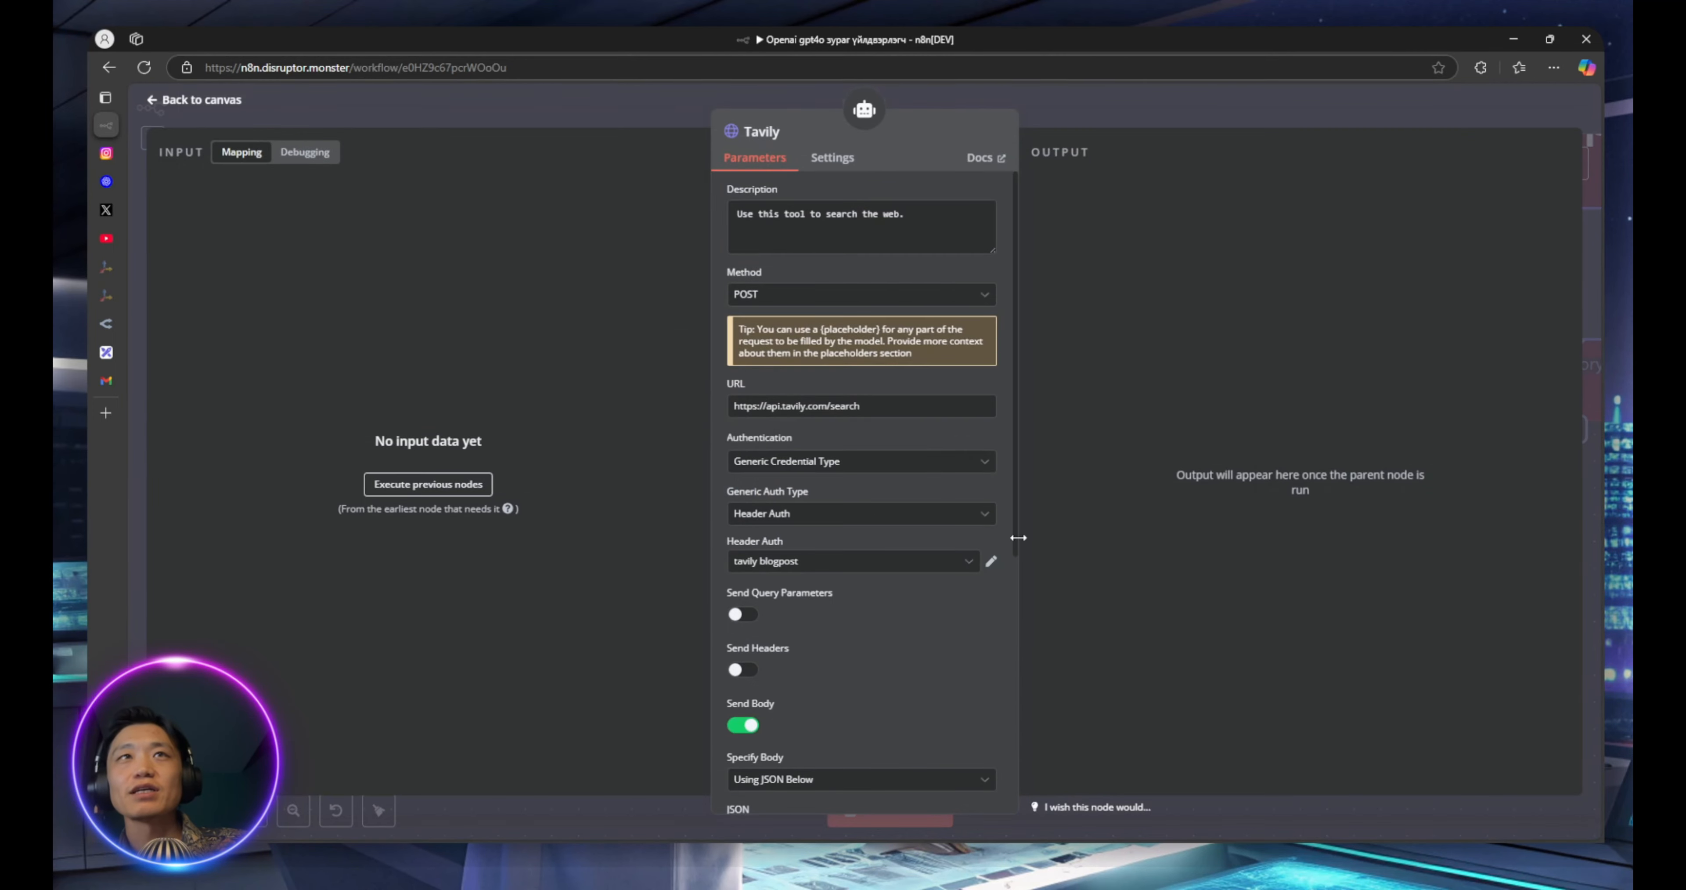
pyautogui.scroll(-4, 910, 412)
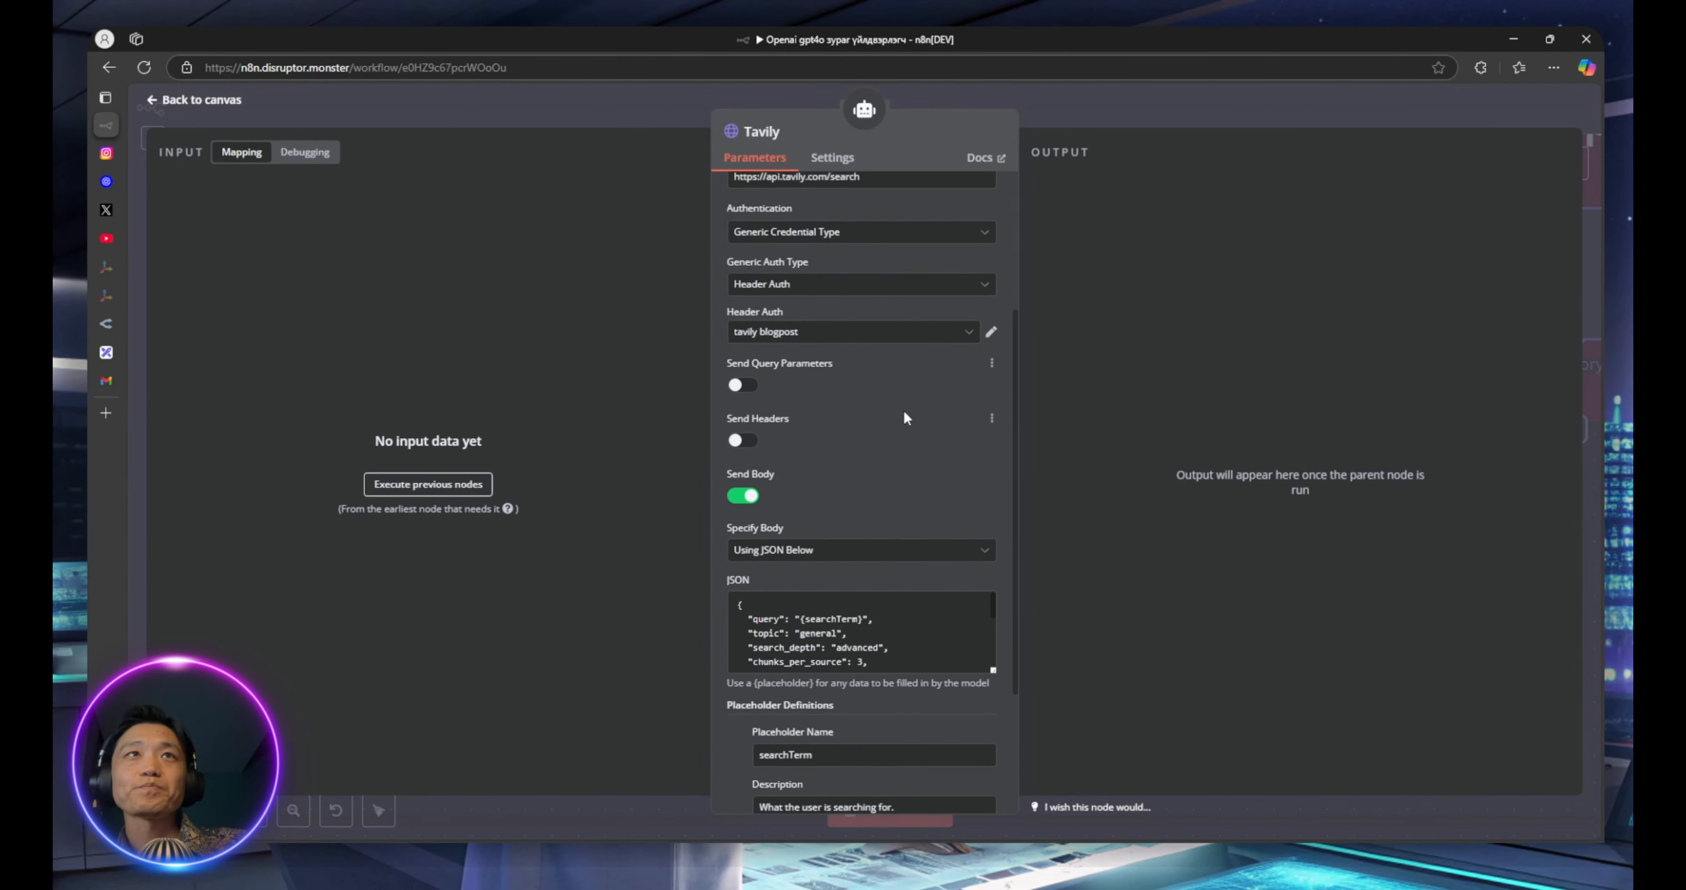
pyautogui.scroll(4, 904, 409)
pyautogui.moveTo(738, 215); pyautogui.dragTo(931, 220)
pyautogui.click(932, 220)
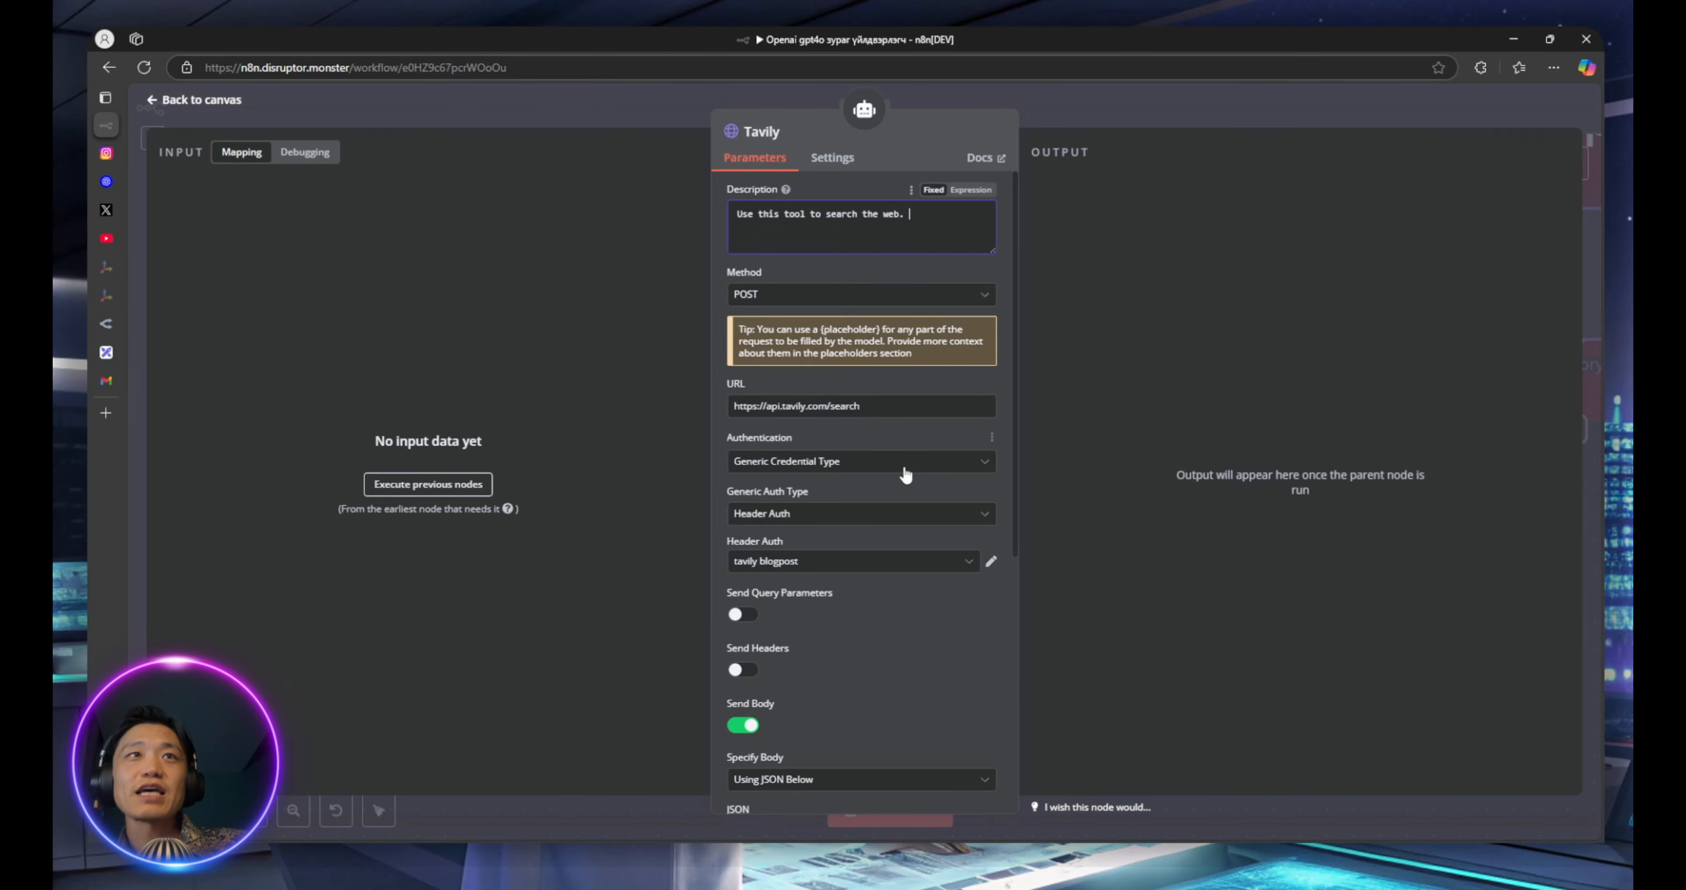
pyautogui.scroll(-3, 905, 472)
pyautogui.scroll(-3, 903, 463)
pyautogui.scroll(-5, 902, 462)
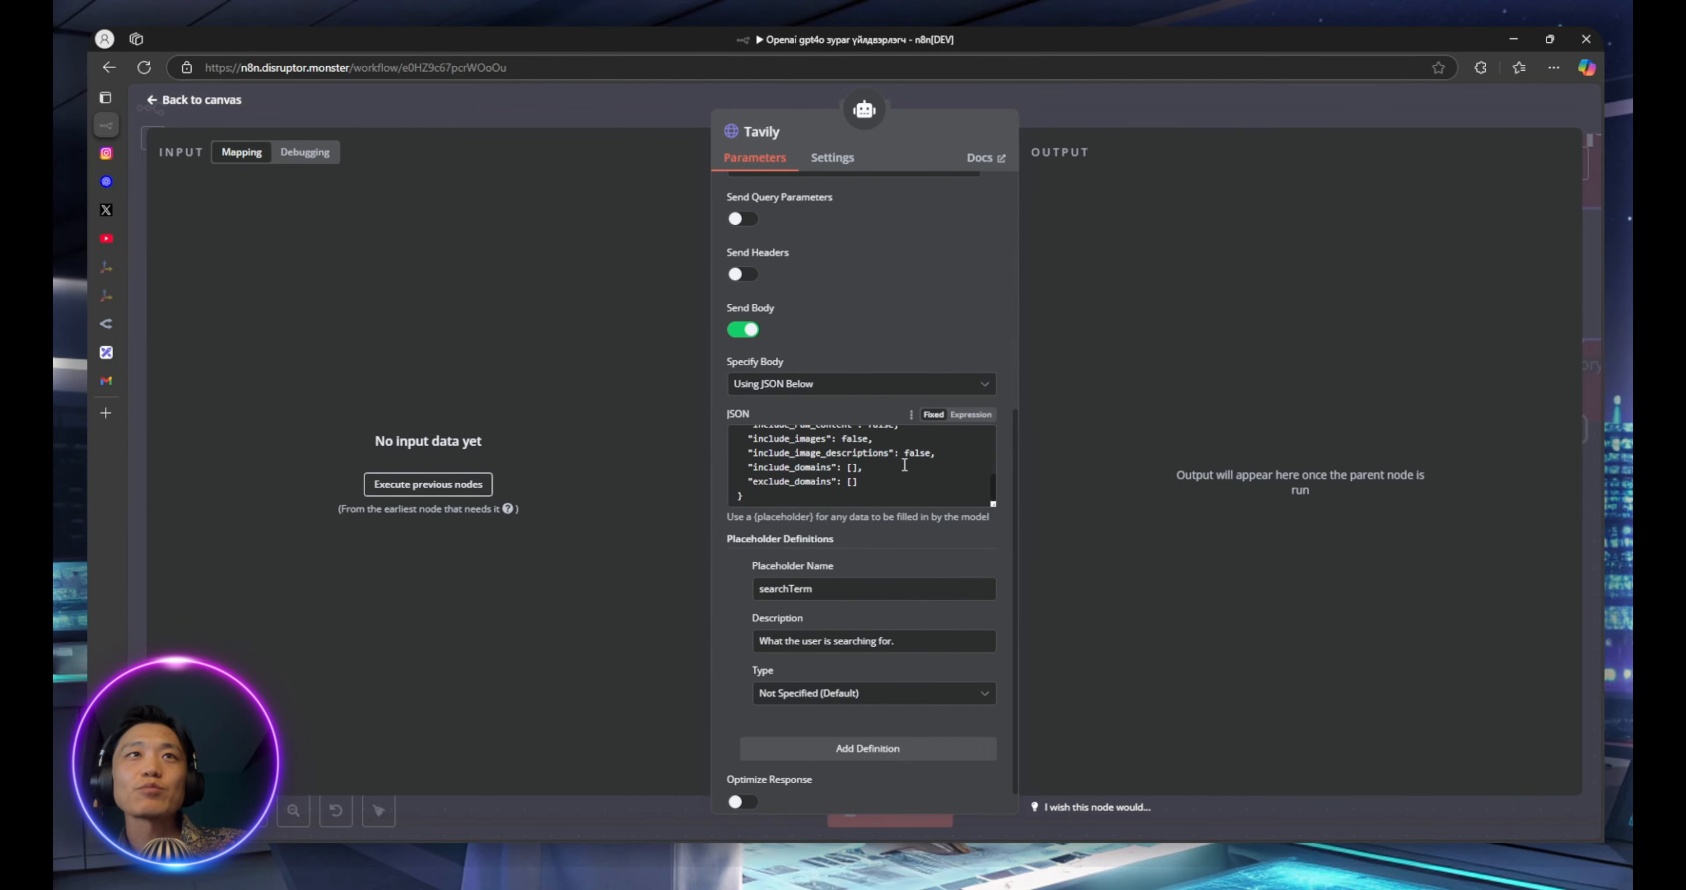
pyautogui.click(674, 112)
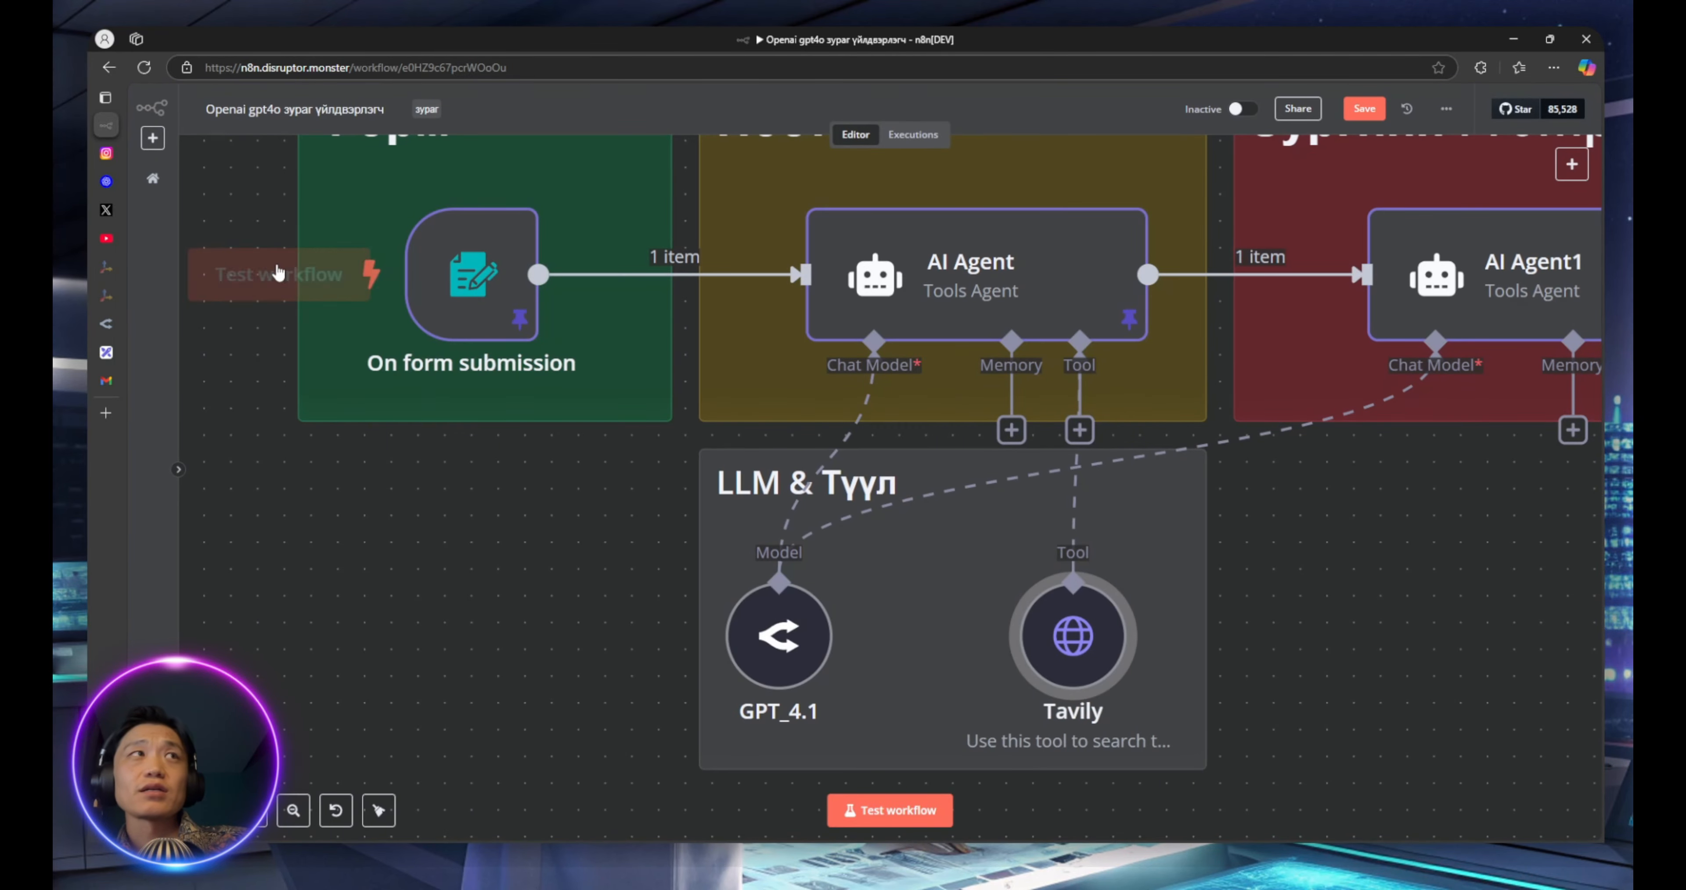
# Switch to the Tavily website and examine its headline and Search API feature sections
pyautogui.moveTo(124, 327)
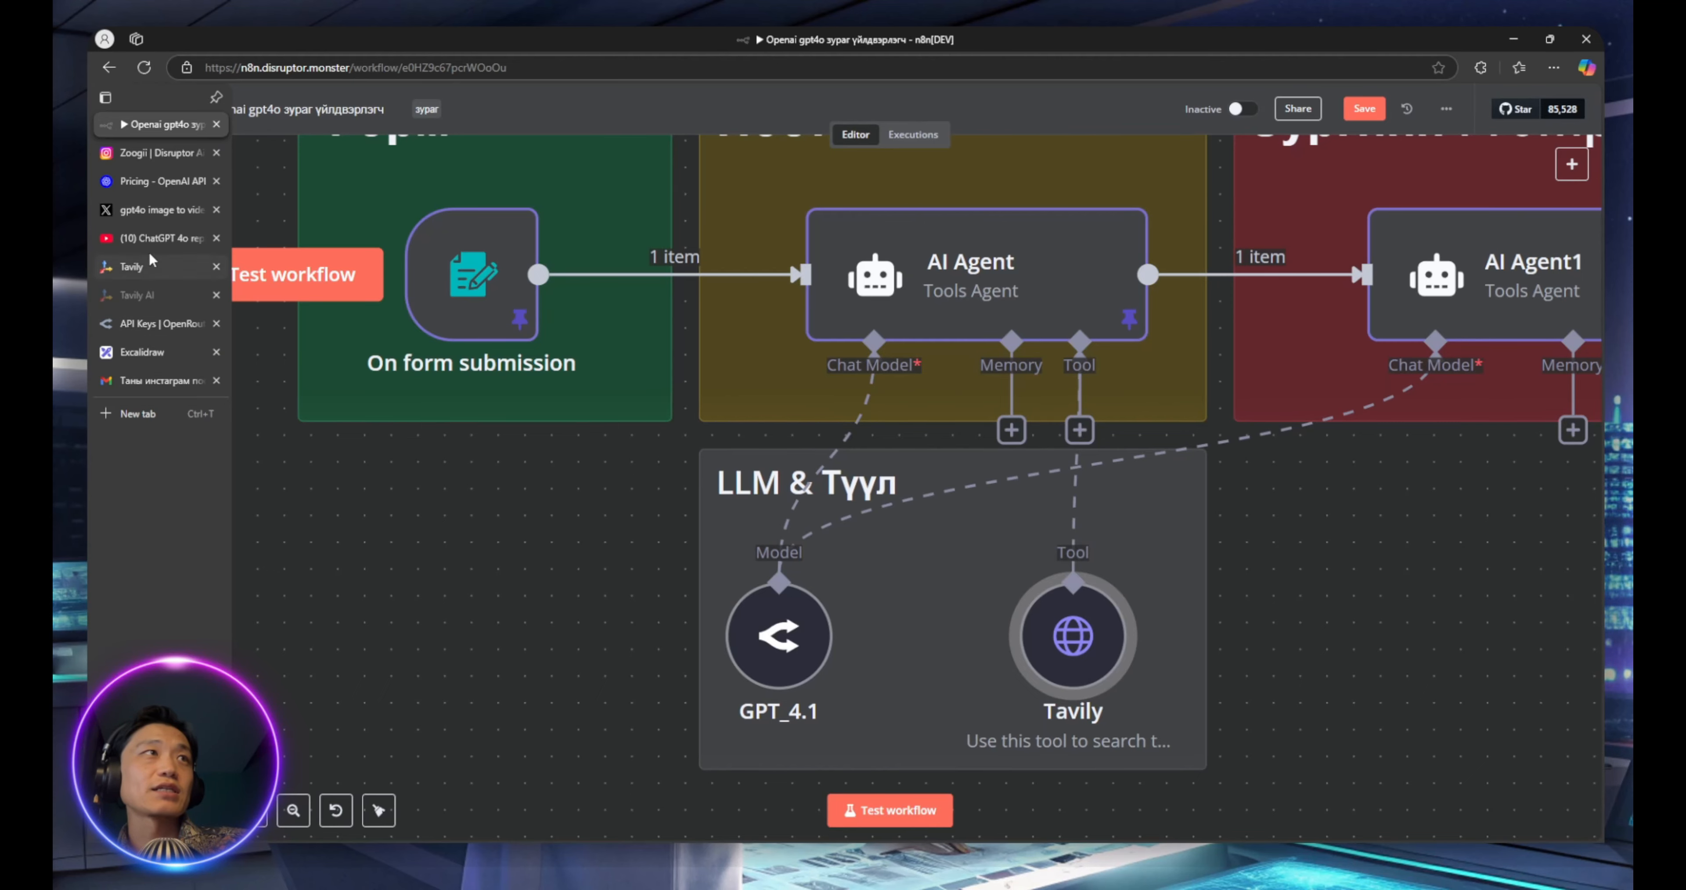
pyautogui.click(151, 266)
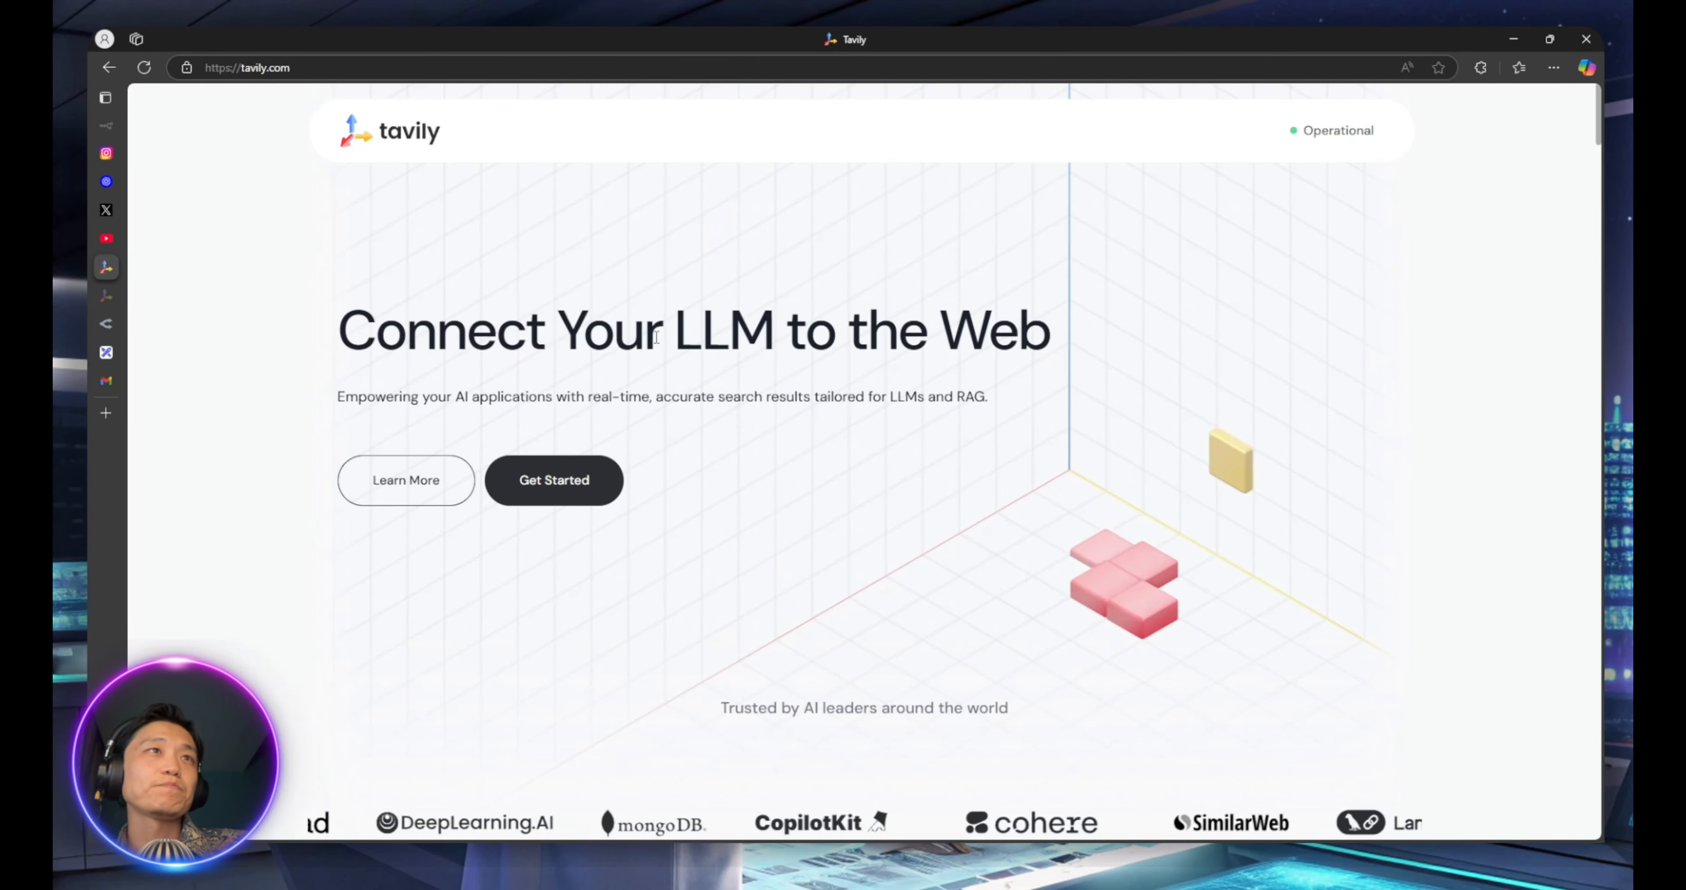
pyautogui.moveTo(673, 332); pyautogui.dragTo(803, 332)
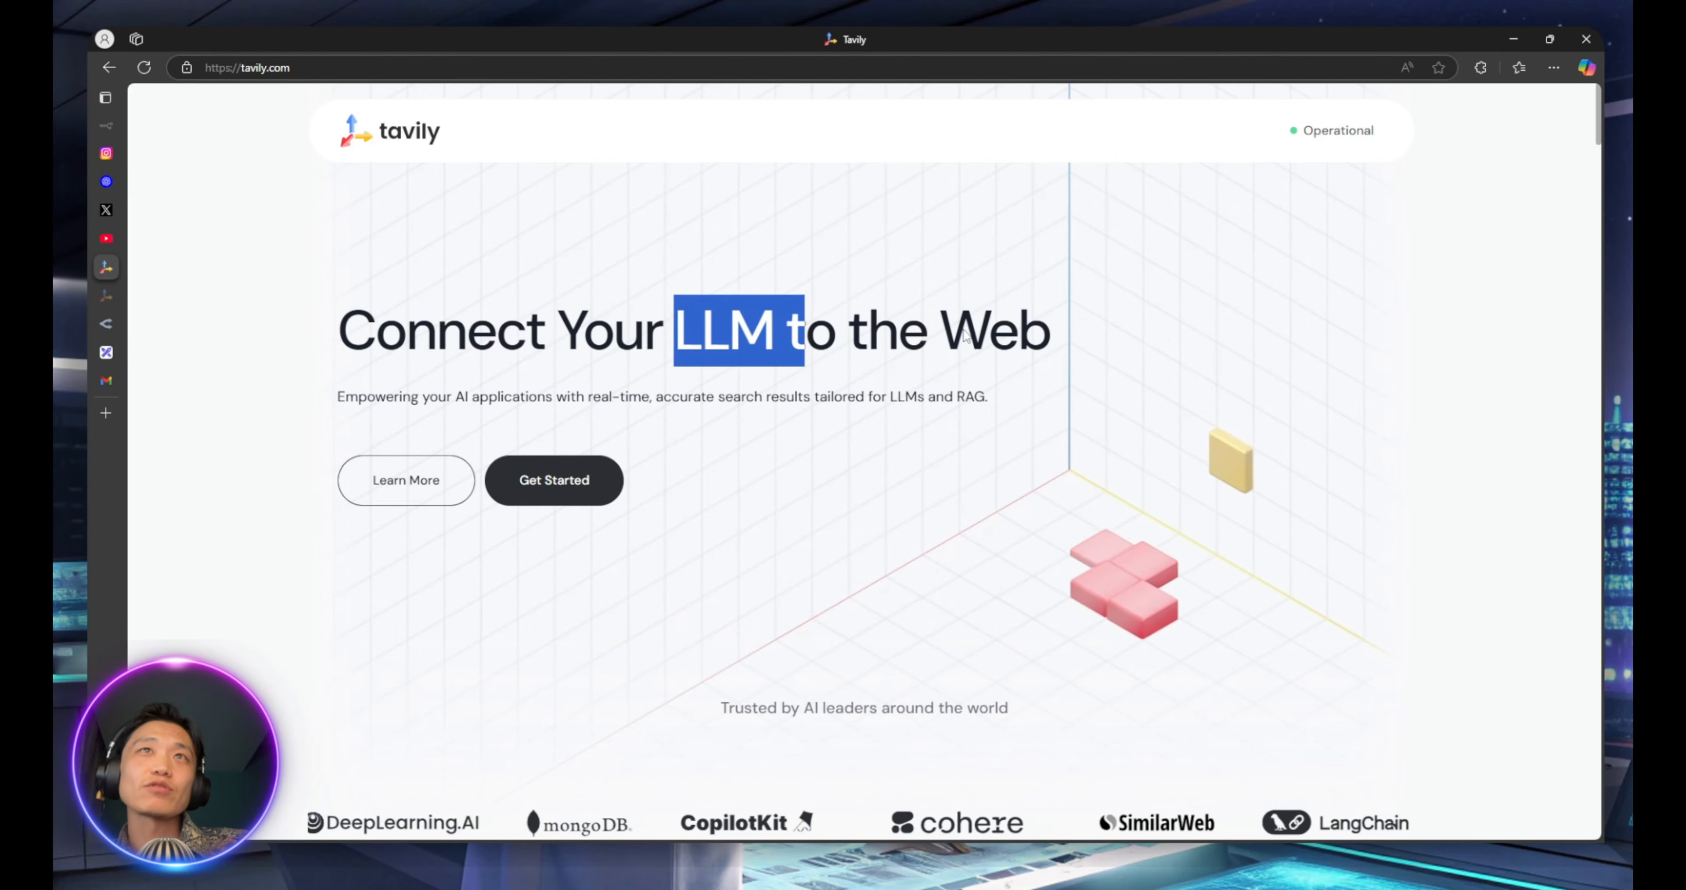
pyautogui.click(914, 467)
pyautogui.scroll(-8, 891, 412)
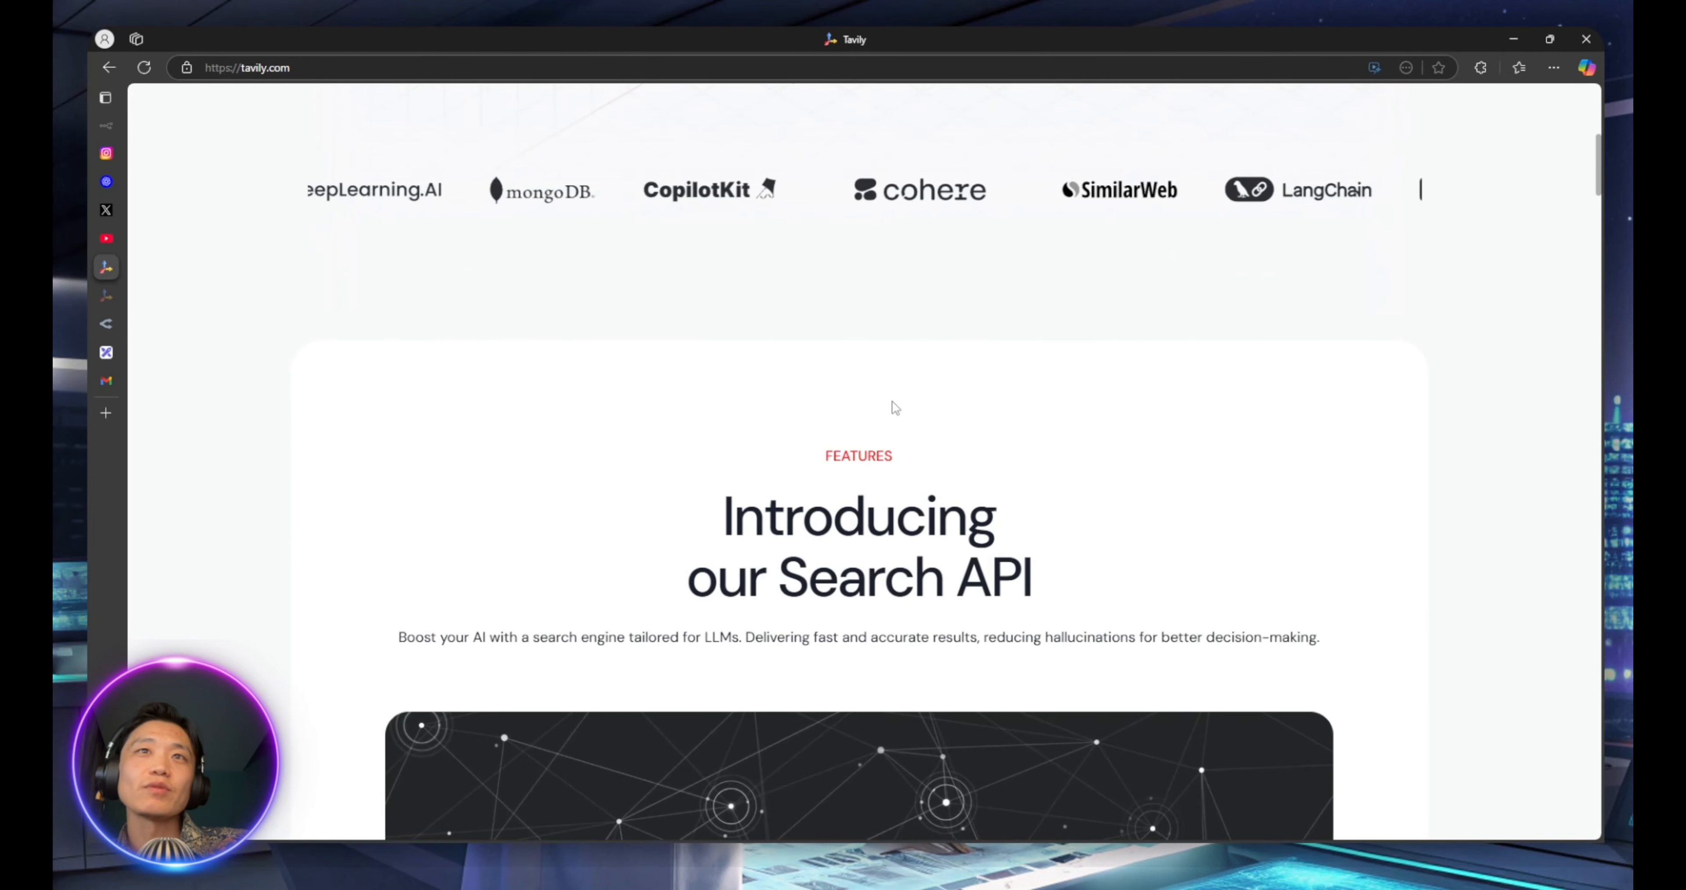
pyautogui.scroll(-8, 896, 407)
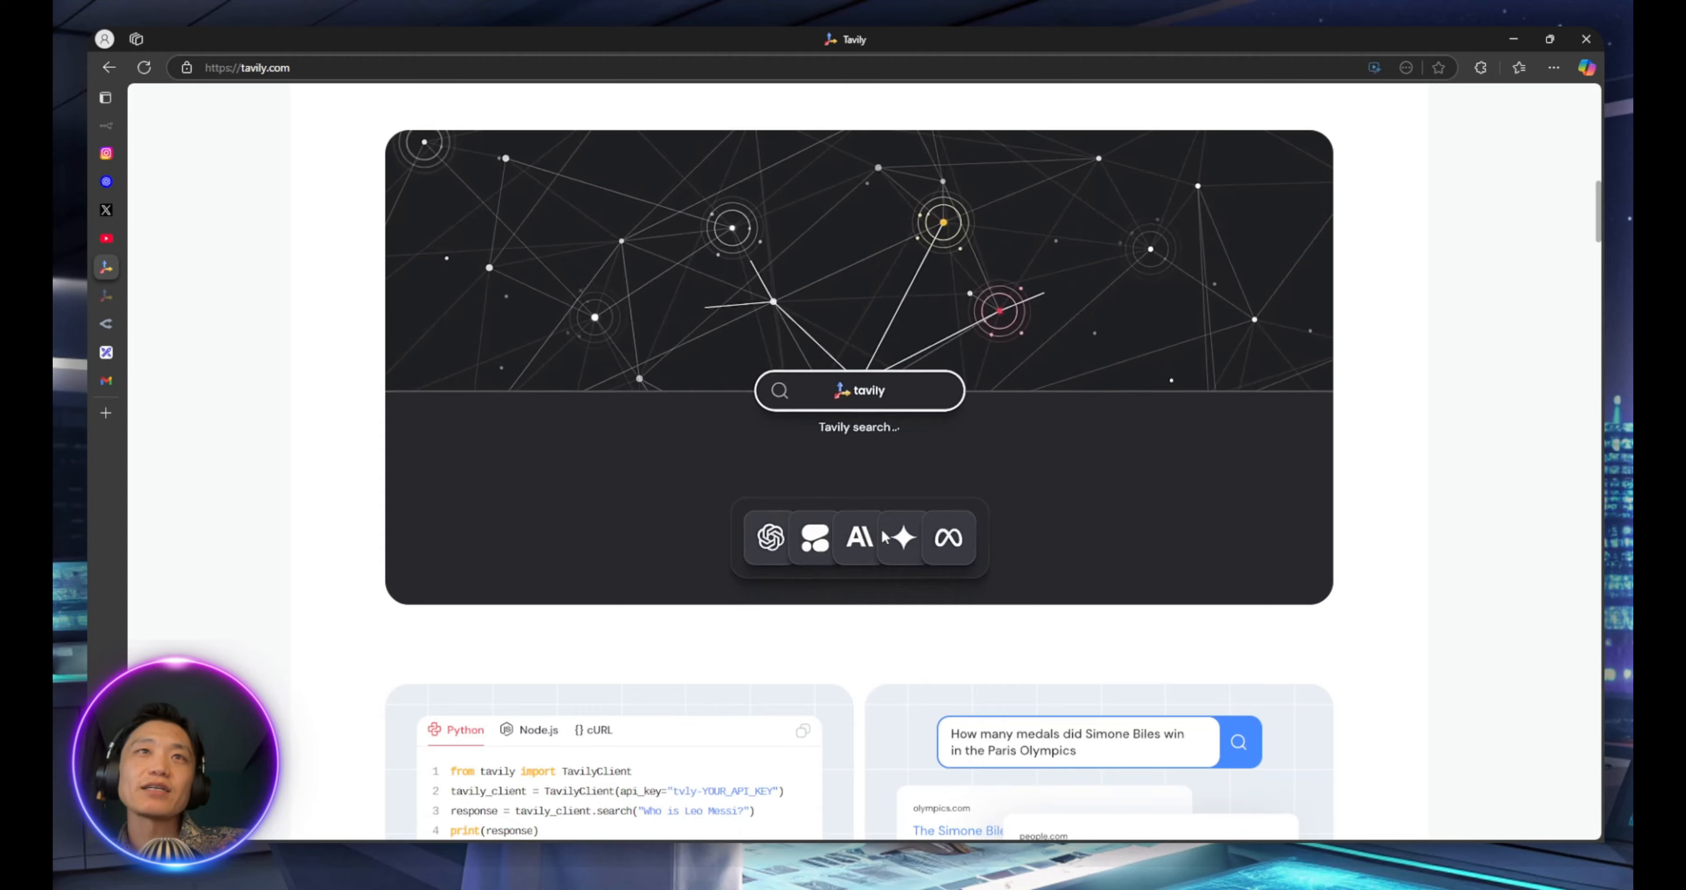
pyautogui.scroll(-7, 884, 537)
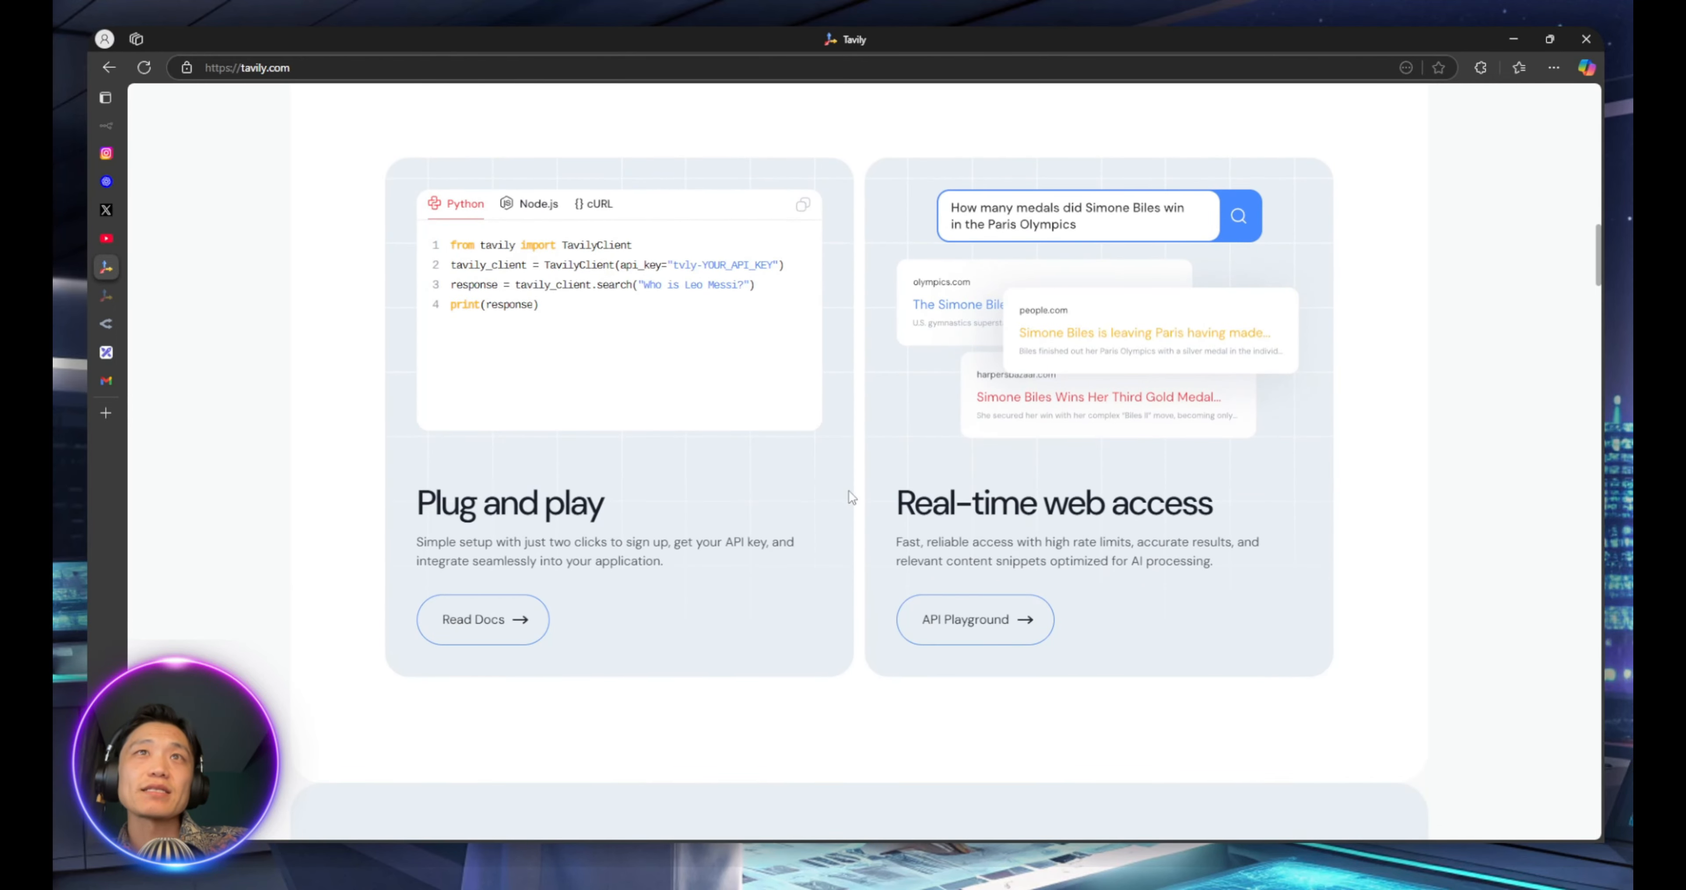
# Browse past the Tavily site's resources and testimonials to compare its pricing plans
pyautogui.scroll(-20, 849, 497)
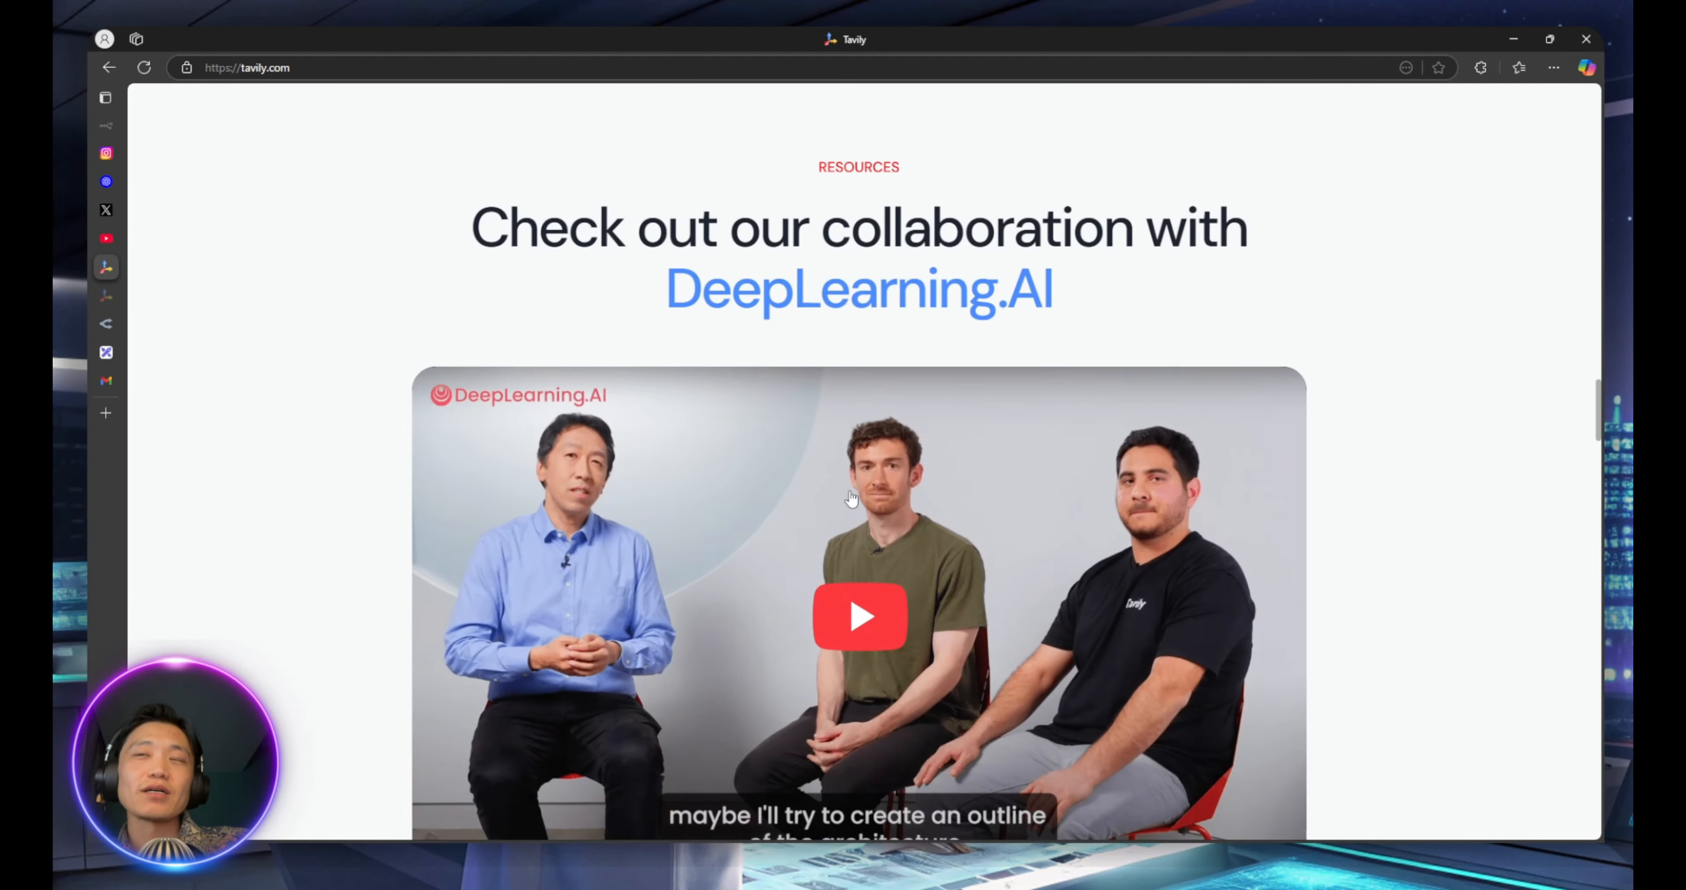
pyautogui.scroll(-1, 851, 498)
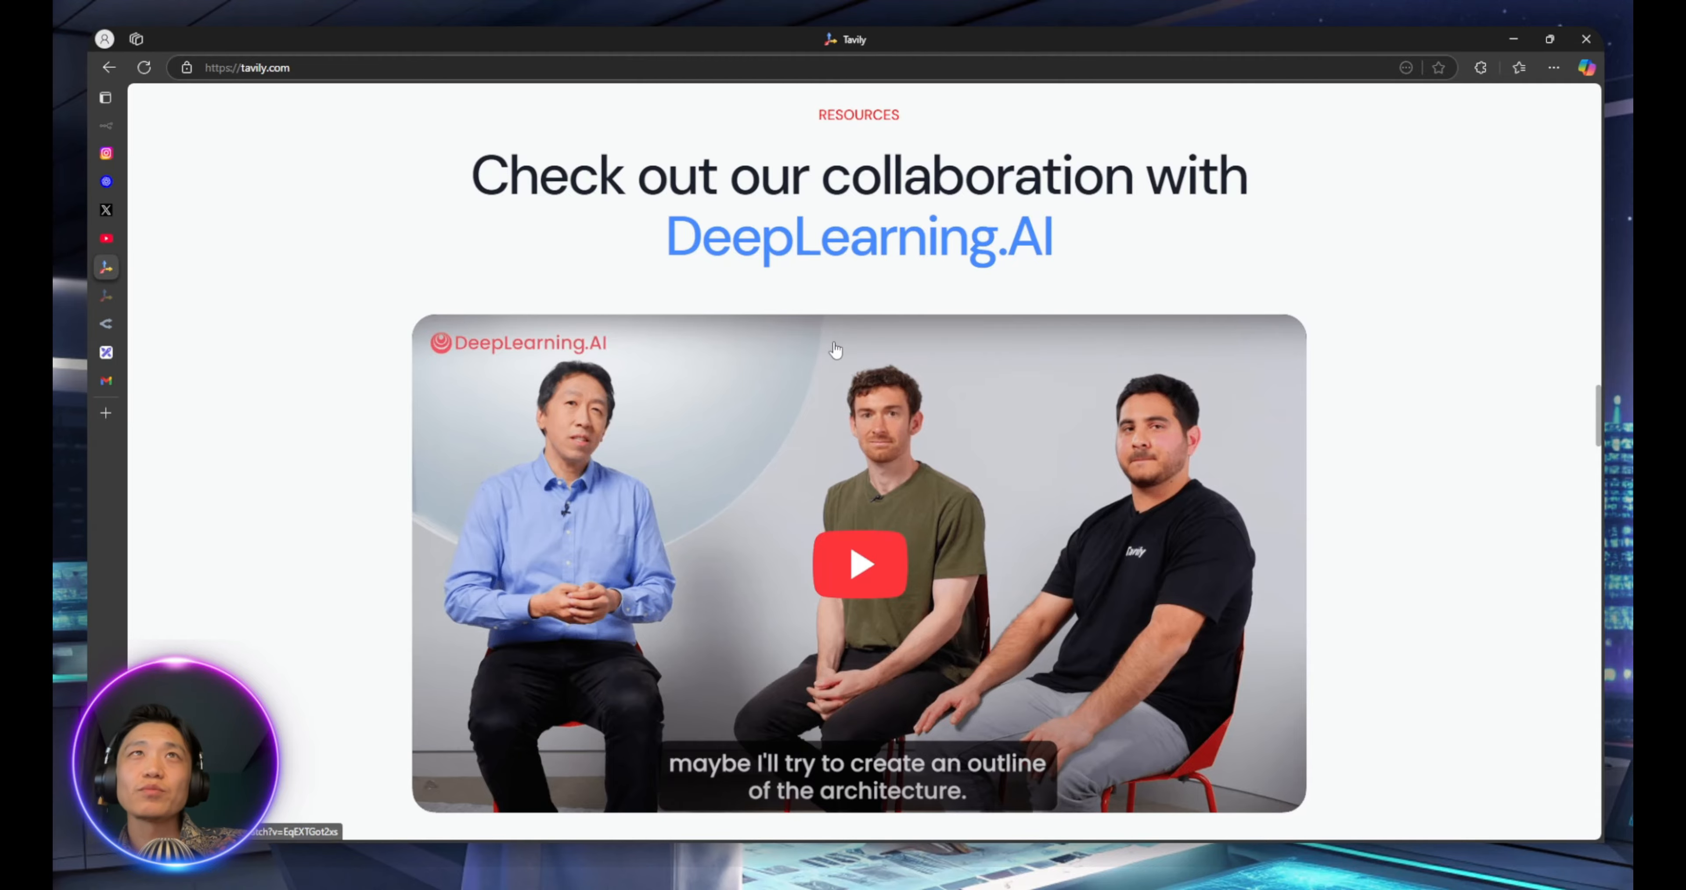
pyautogui.scroll(-15, 844, 350)
pyautogui.scroll(-12, 836, 350)
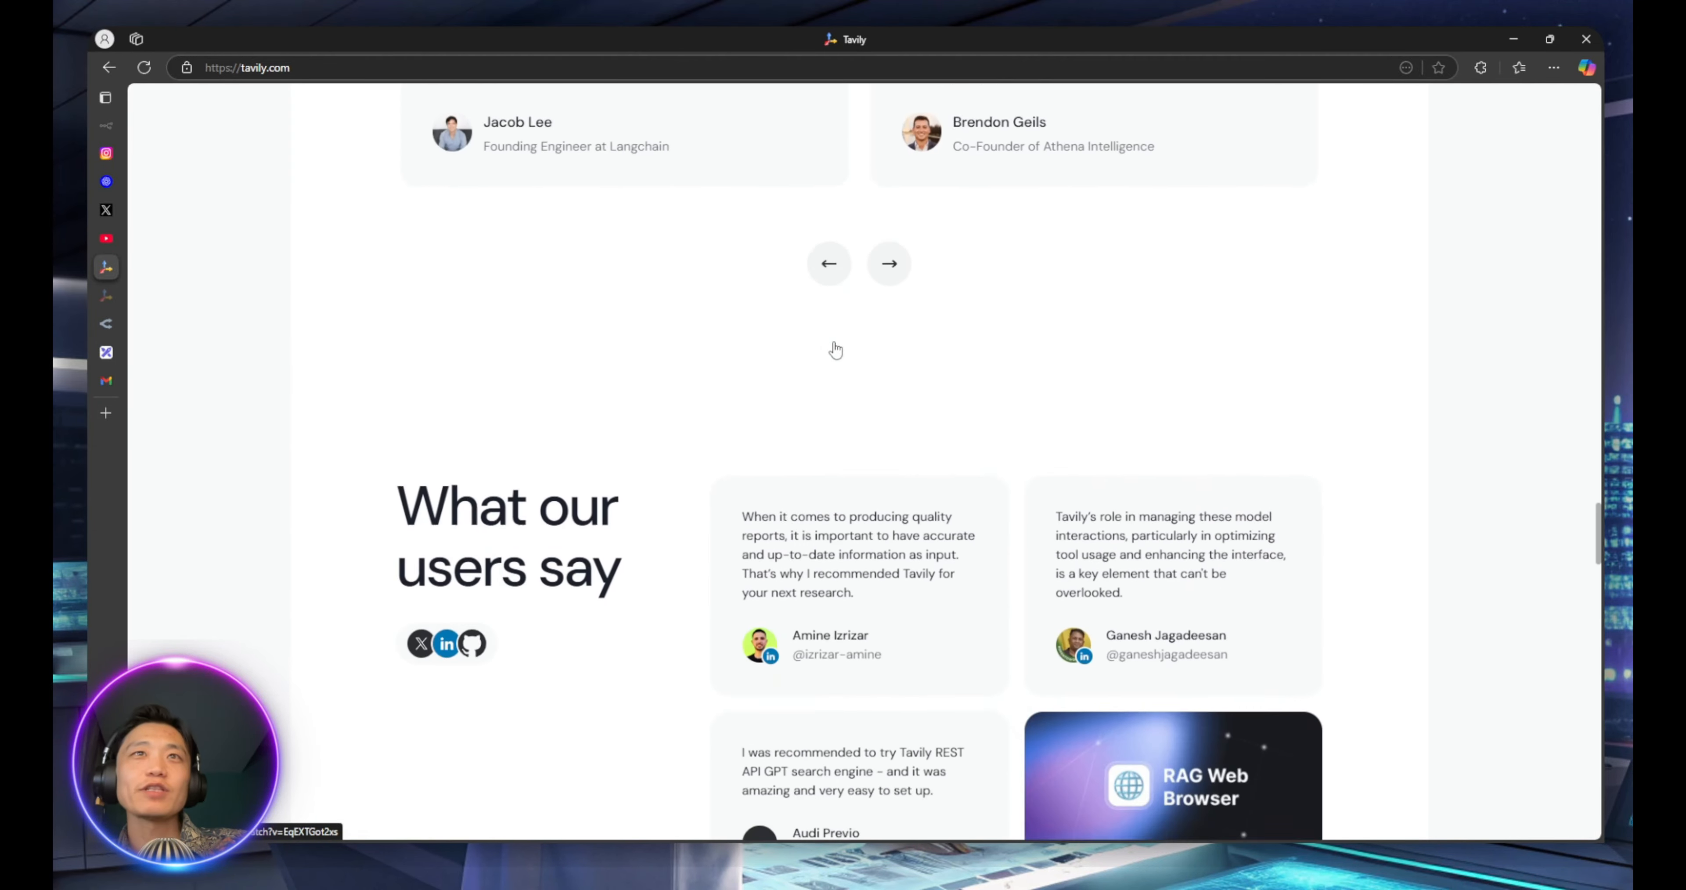
pyautogui.scroll(-15, 912, 425)
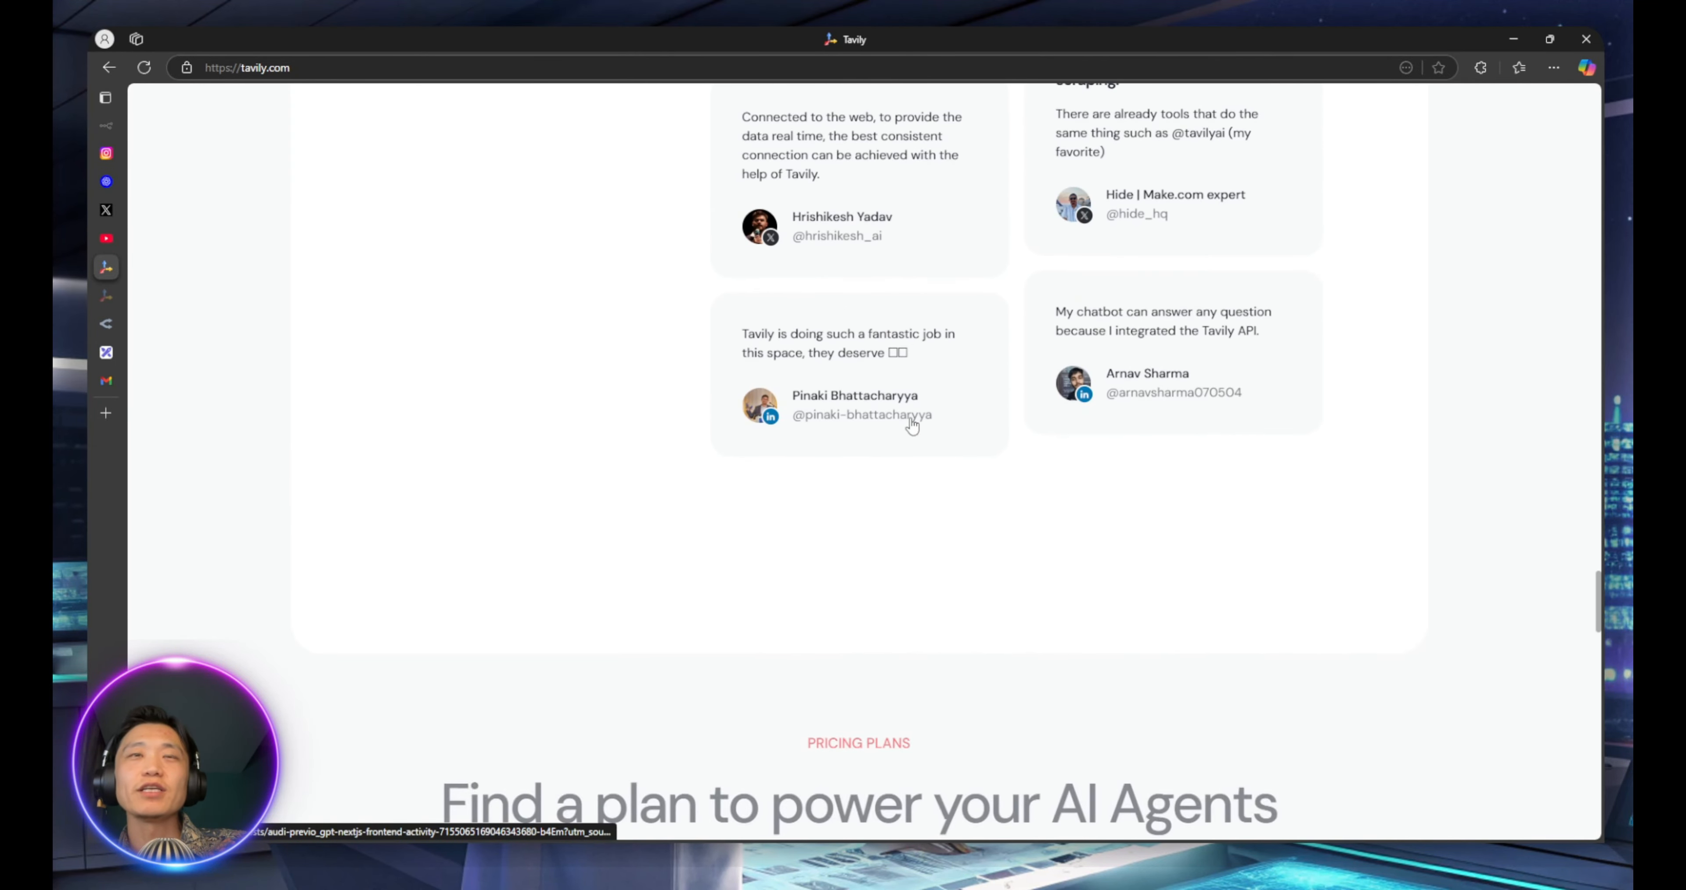
pyautogui.scroll(-2, 914, 422)
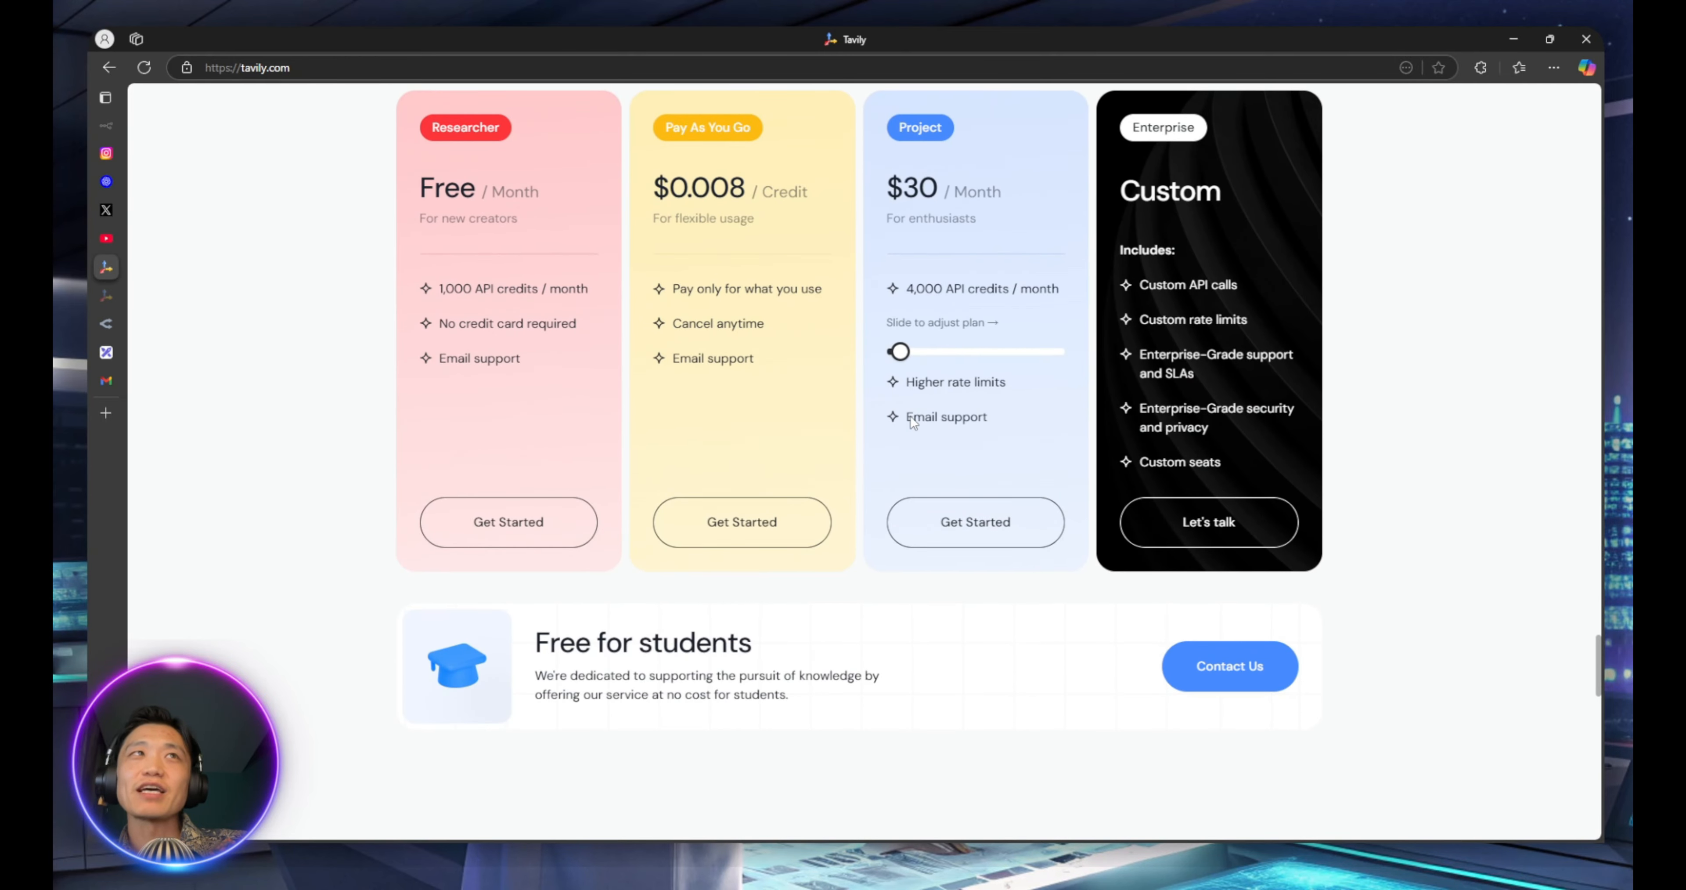
pyautogui.scroll(2, 751, 429)
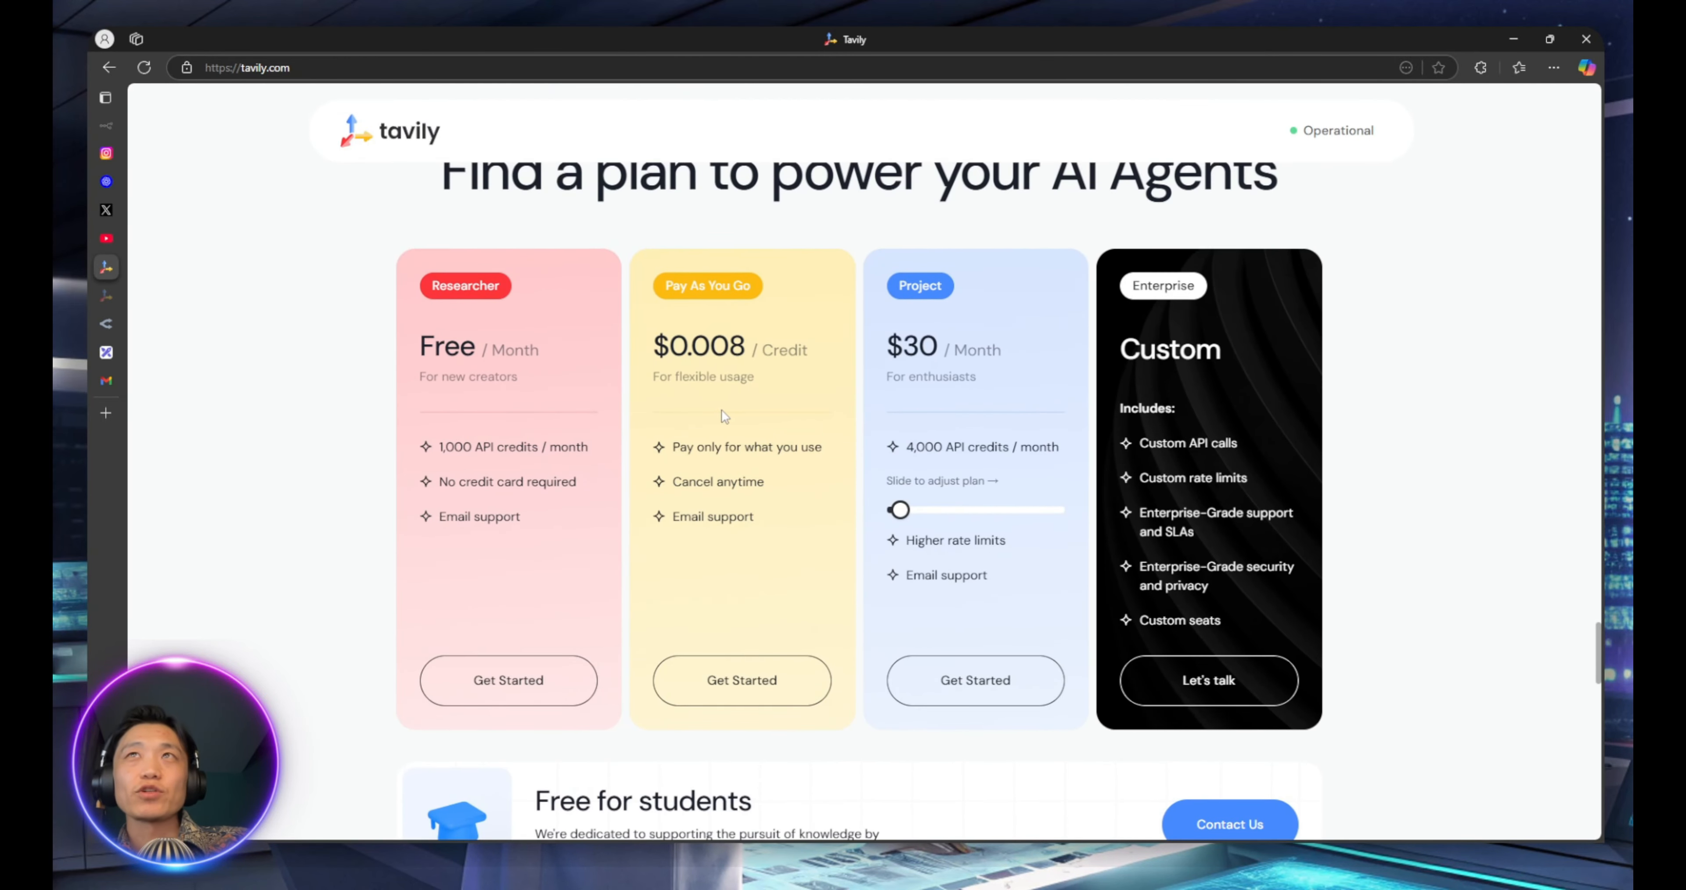
pyautogui.scroll(1, 720, 419)
pyautogui.scroll(-1, 718, 417)
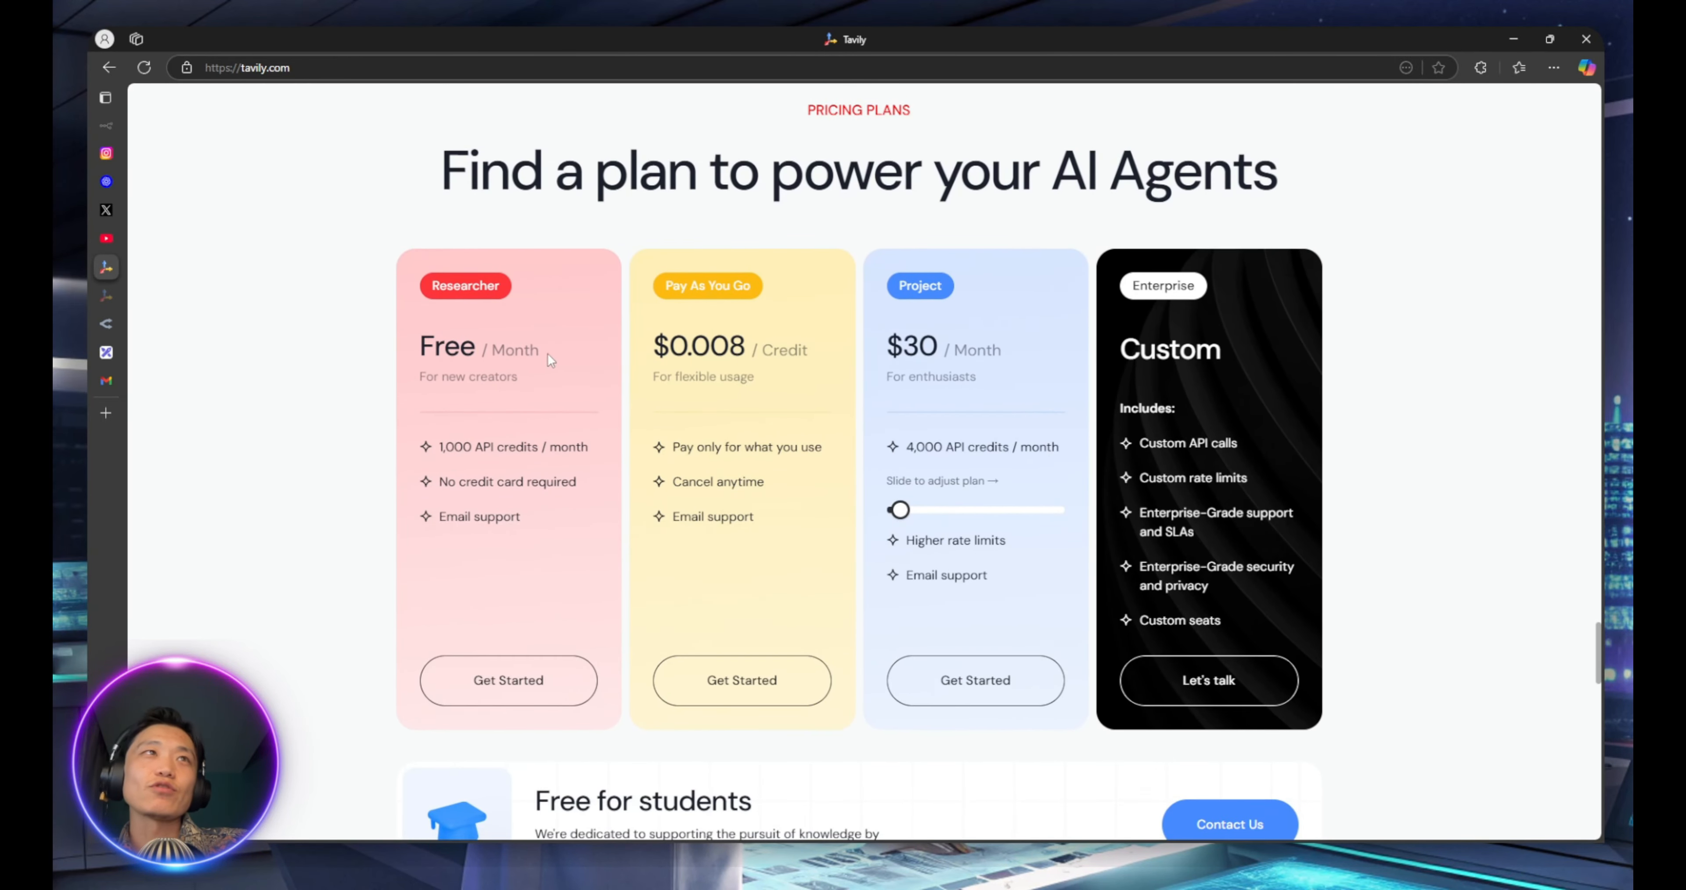
# Switch back to the n8n workflow, inspect the source cited in the AI Agent's output, and return to the canvas
pyautogui.click(106, 122)
pyautogui.doubleClick(951, 297)
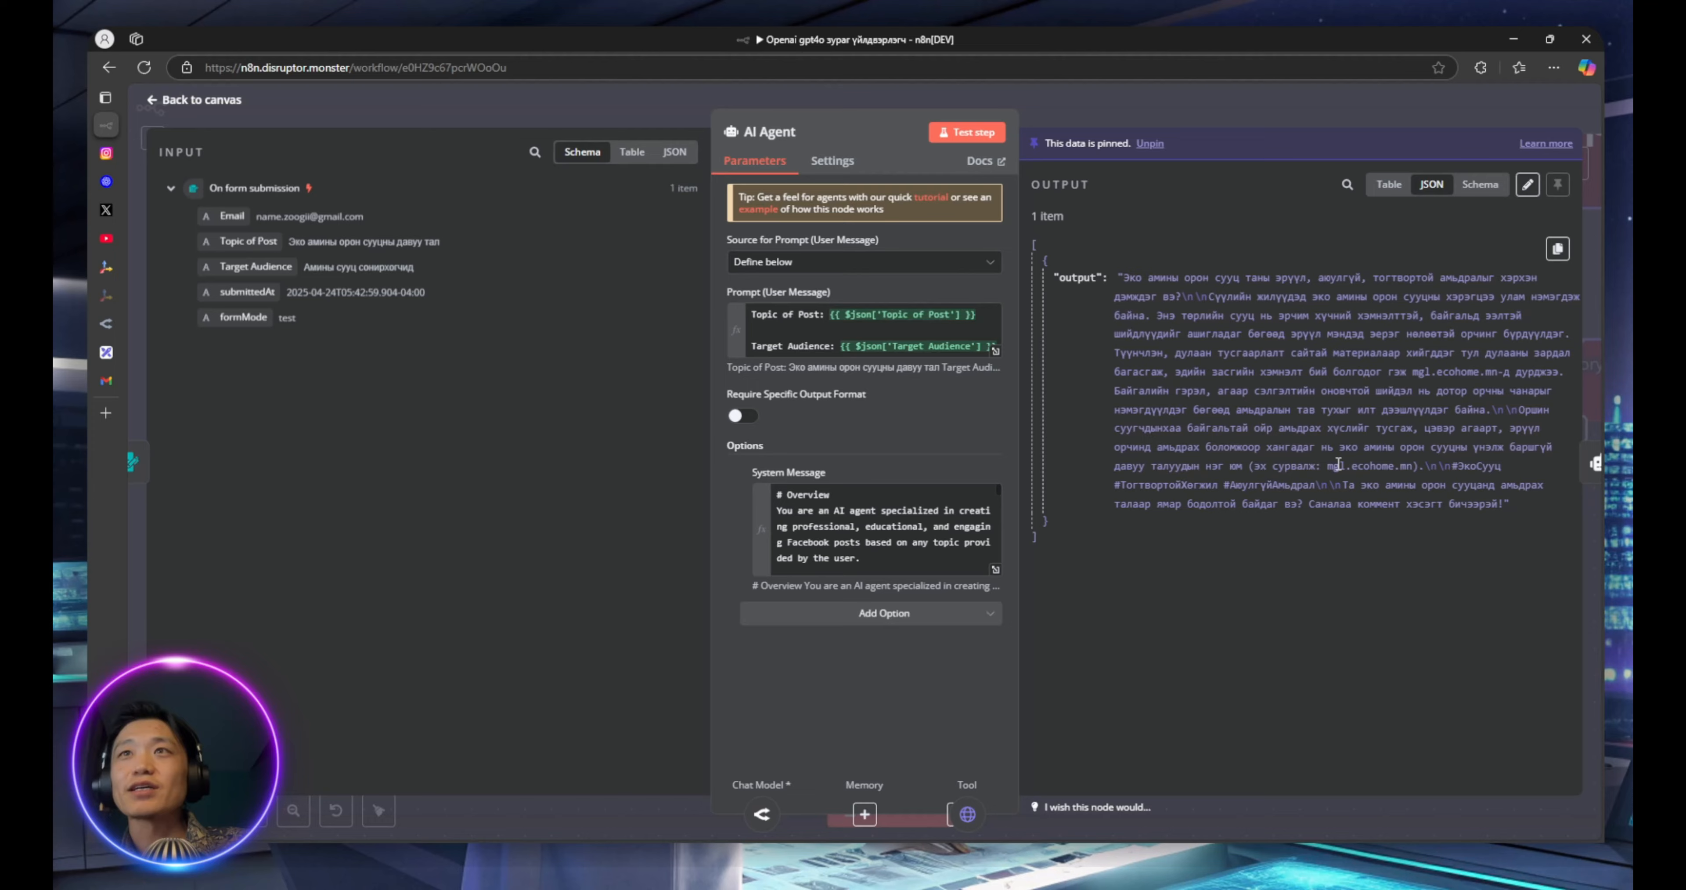
pyautogui.click(1412, 466)
pyautogui.click(588, 106)
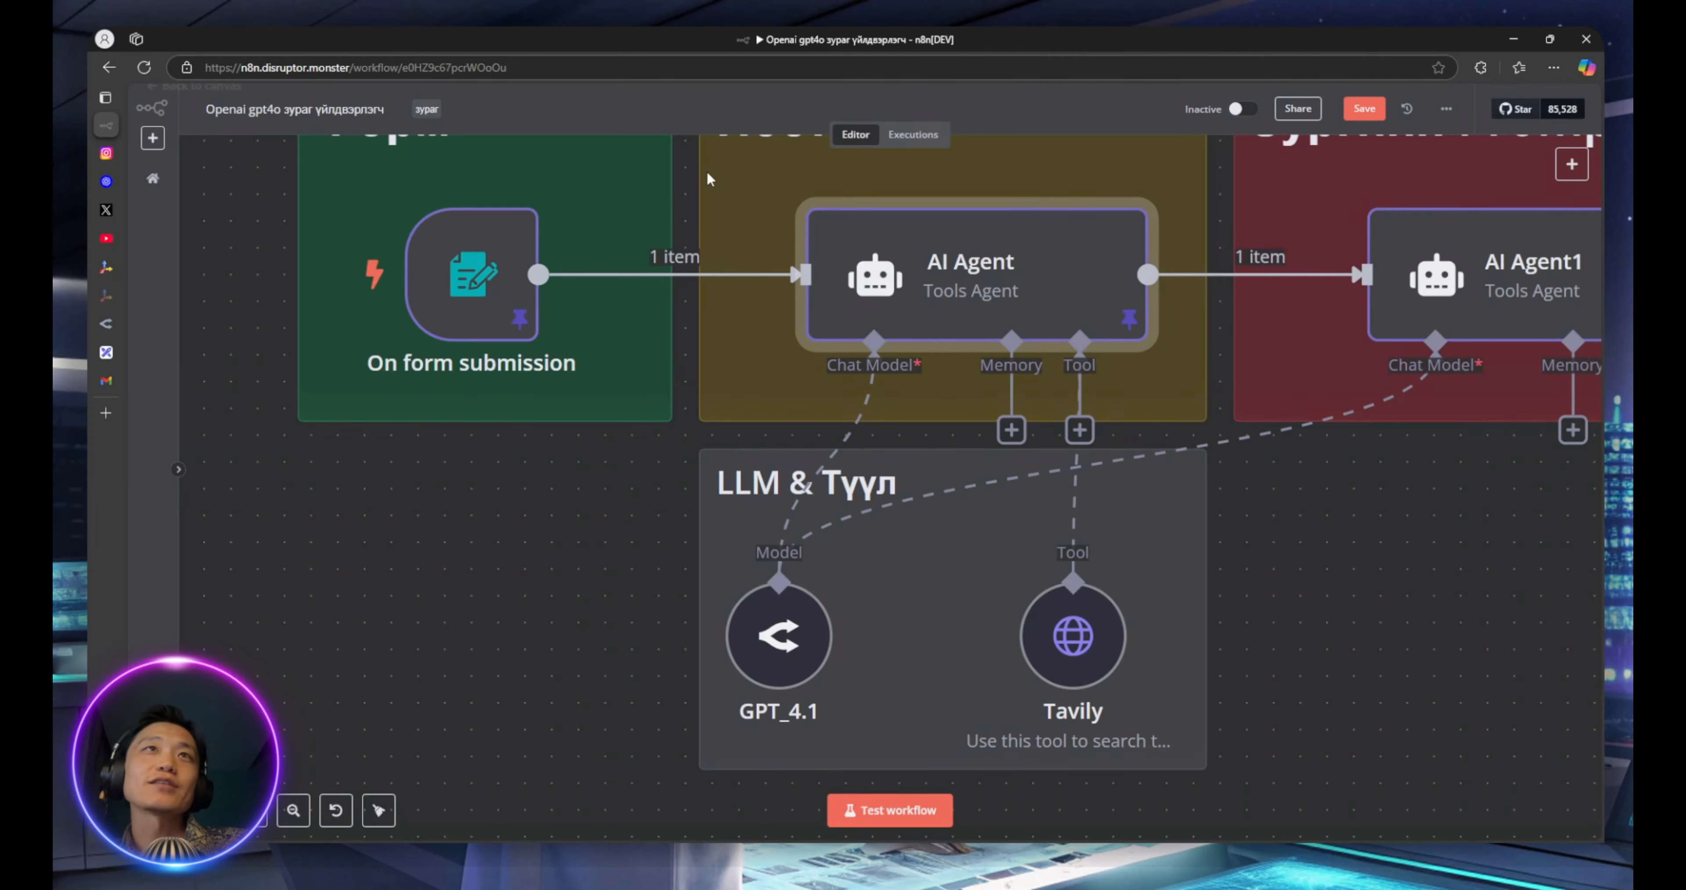
# Glance at the Tavily node's parameters, close them, and switch to the Tavily website's pricing plans
pyautogui.doubleClick(1113, 648)
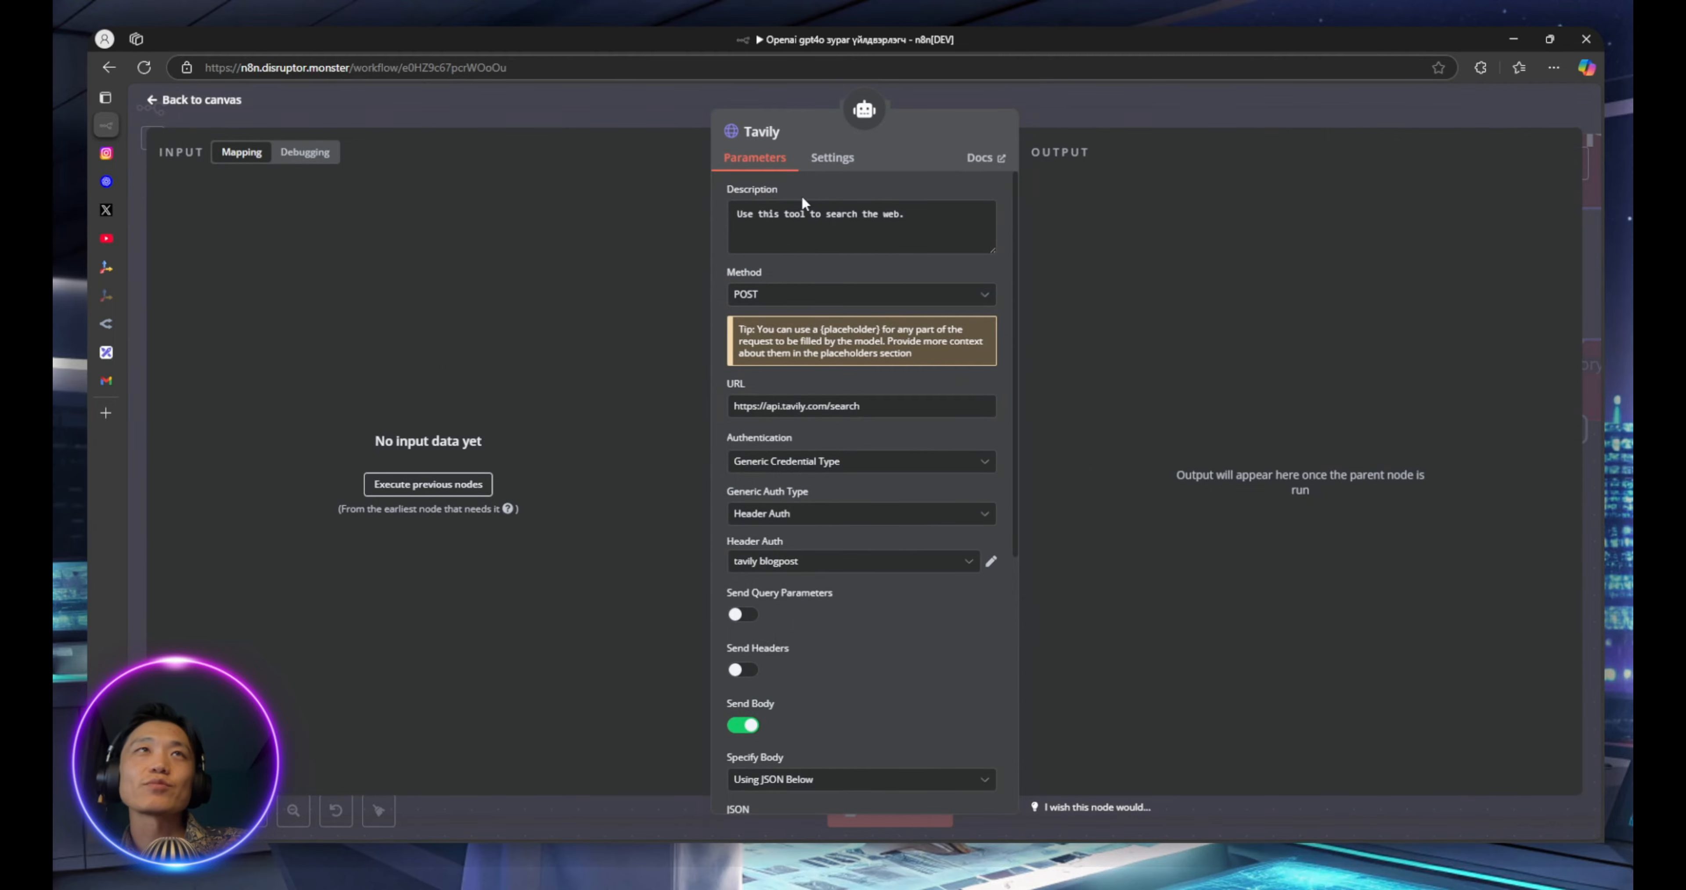
pyautogui.click(667, 119)
pyautogui.moveTo(106, 150)
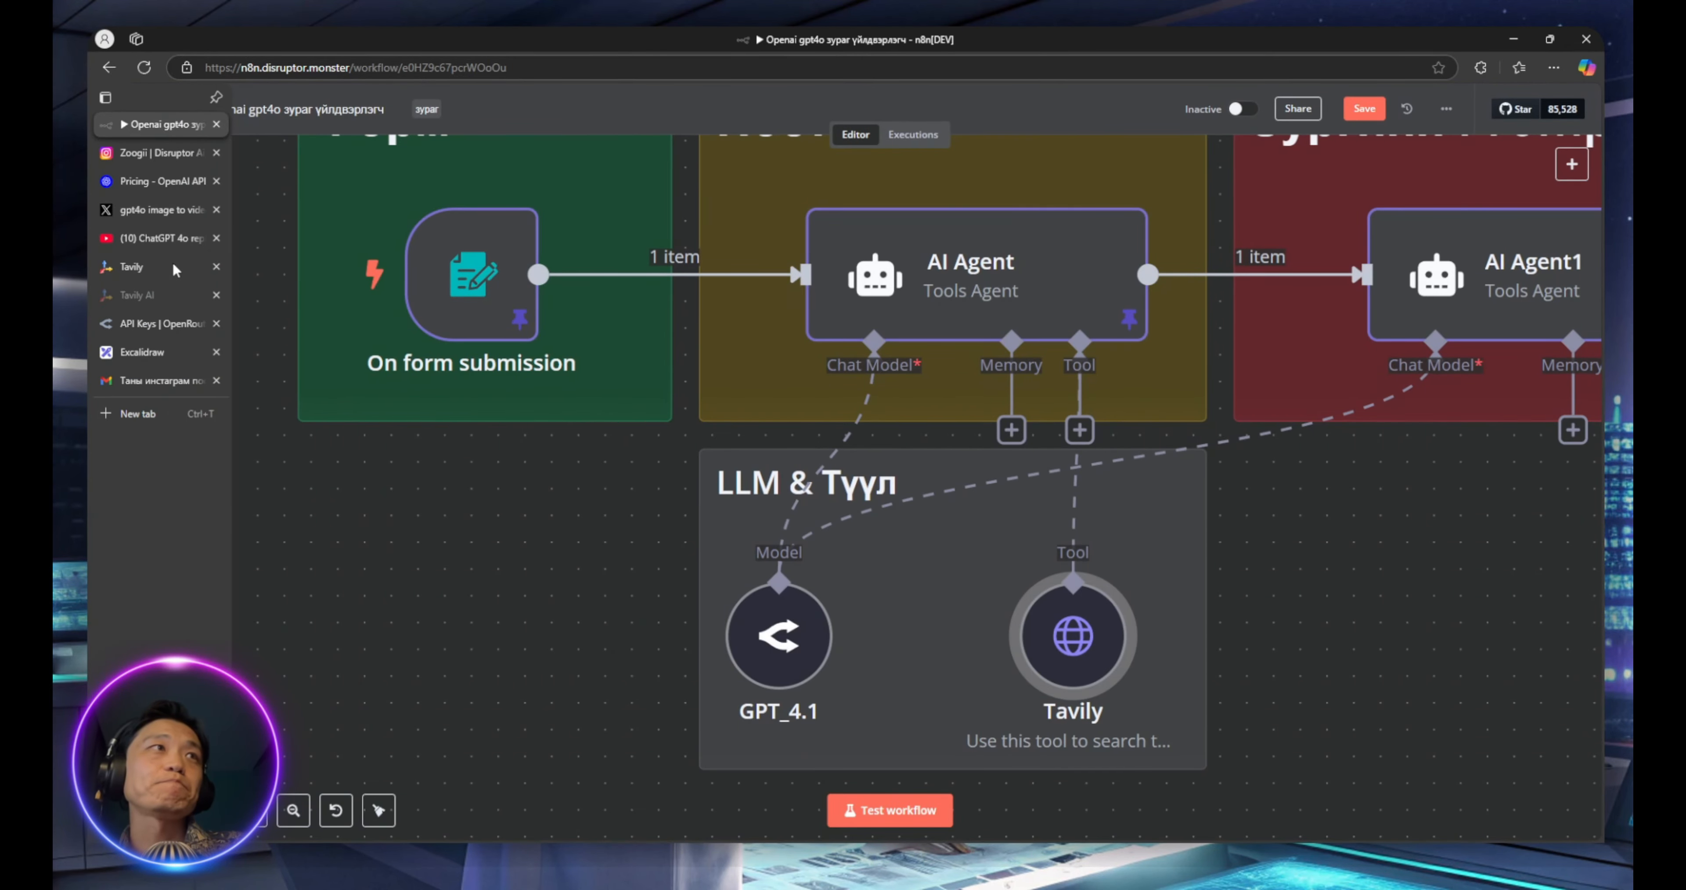
pyautogui.click(138, 266)
pyautogui.scroll(-3, 555, 351)
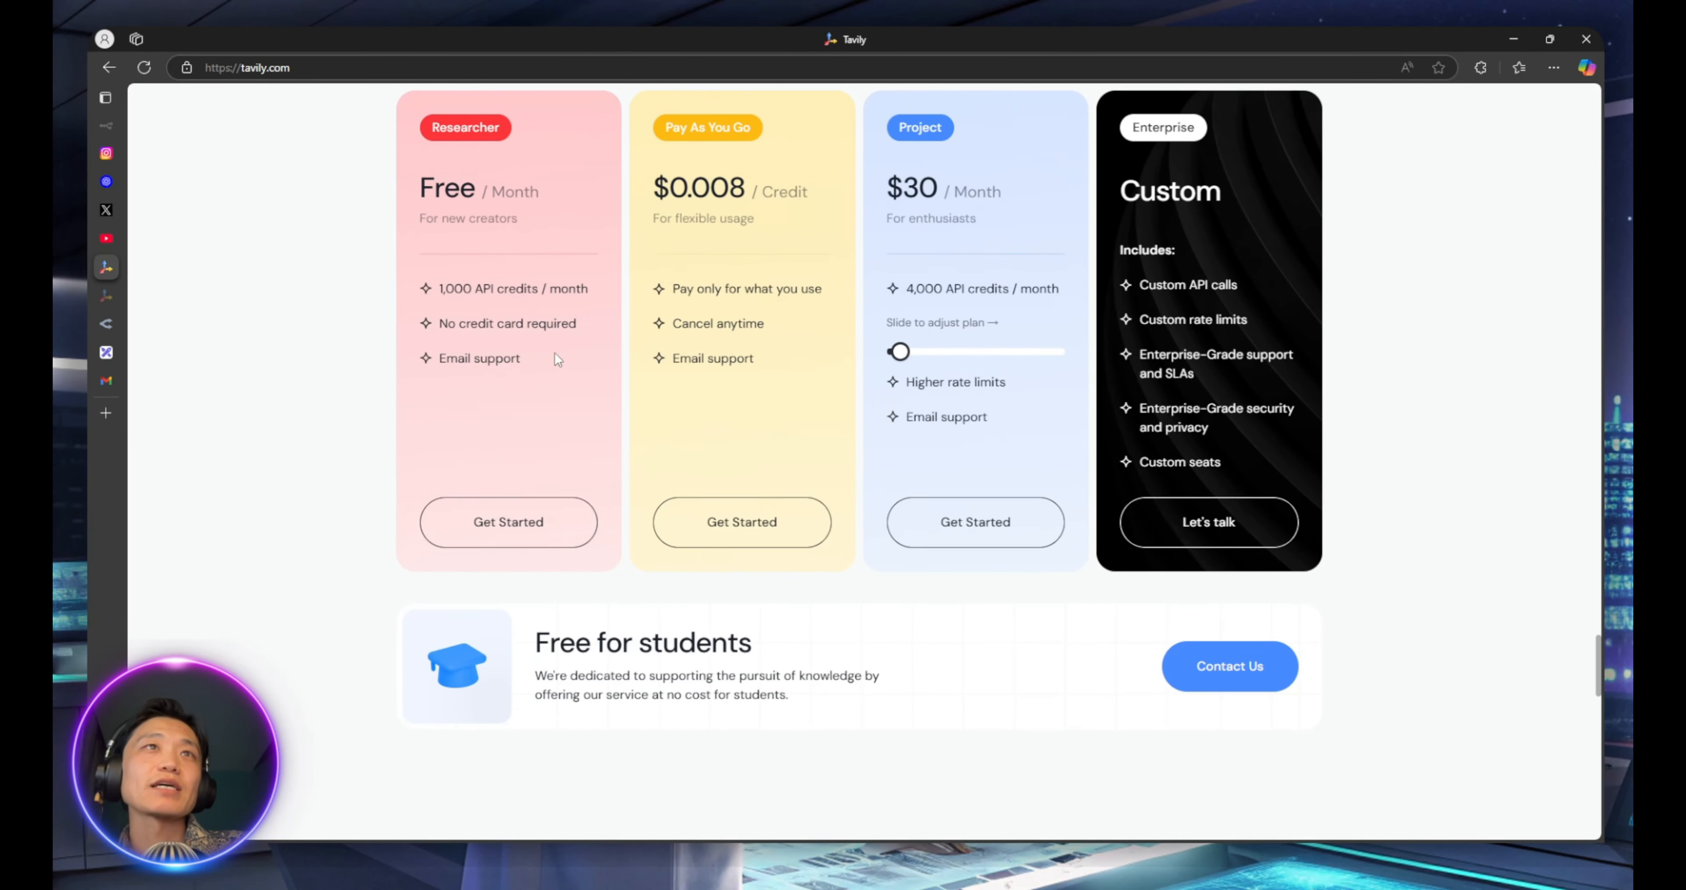
pyautogui.scroll(1, 533, 343)
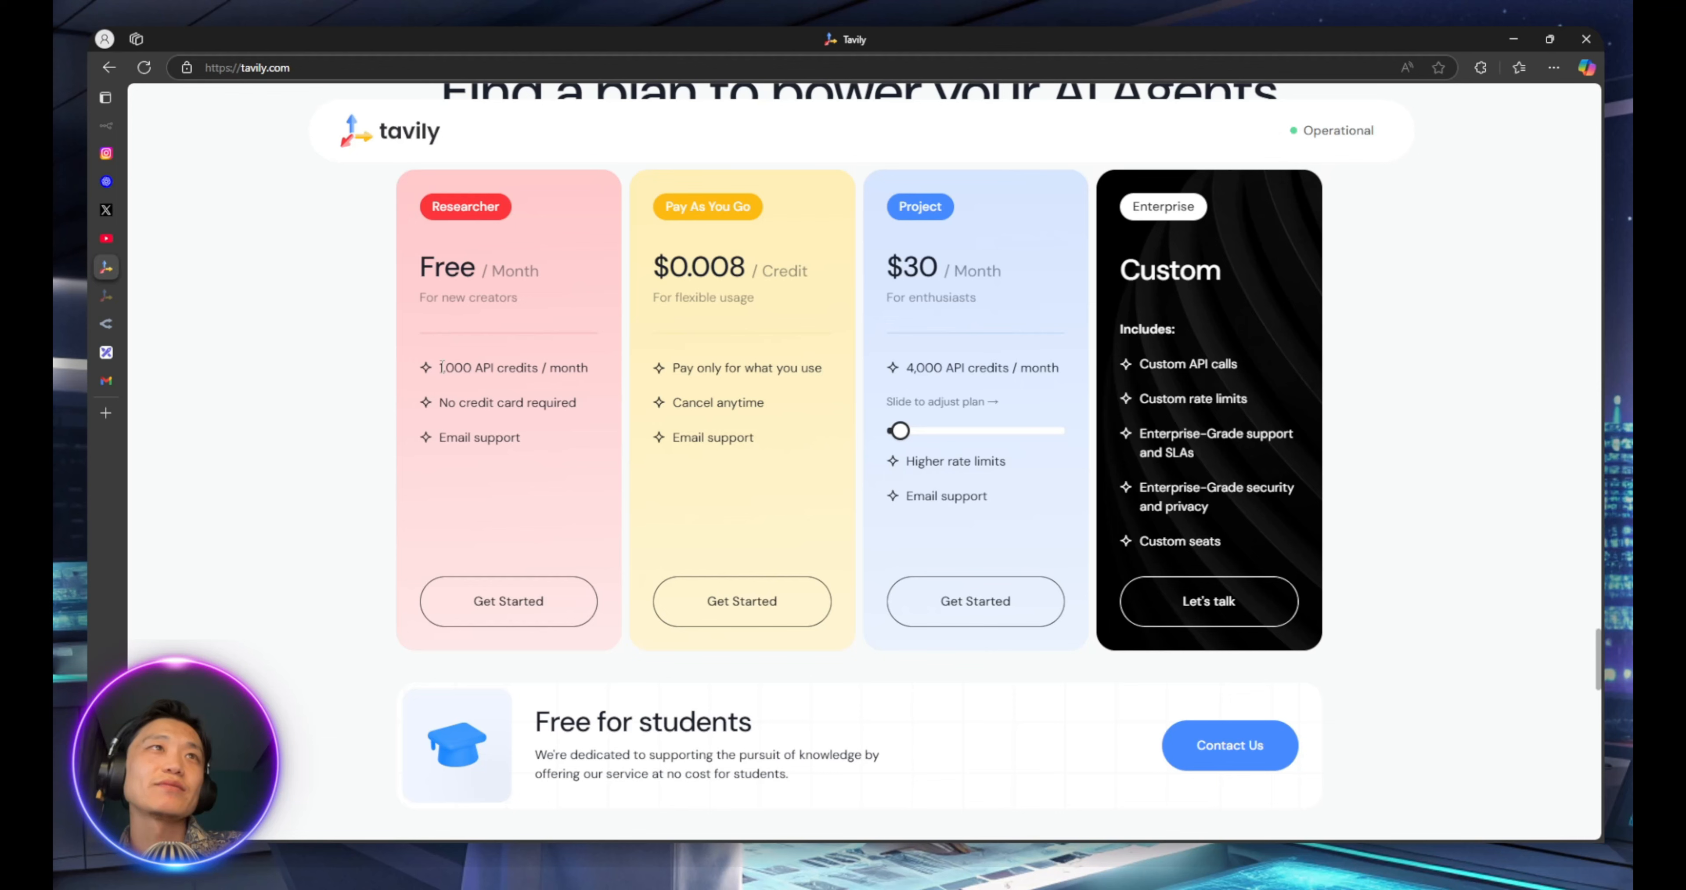
# Examine the free Researcher plan's monthly API credits among Tavily's pricing plans
pyautogui.moveTo(453, 364); pyautogui.dragTo(409, 219)
pyautogui.click(589, 366)
pyautogui.click(405, 210)
pyautogui.click(547, 490)
pyautogui.click(409, 218)
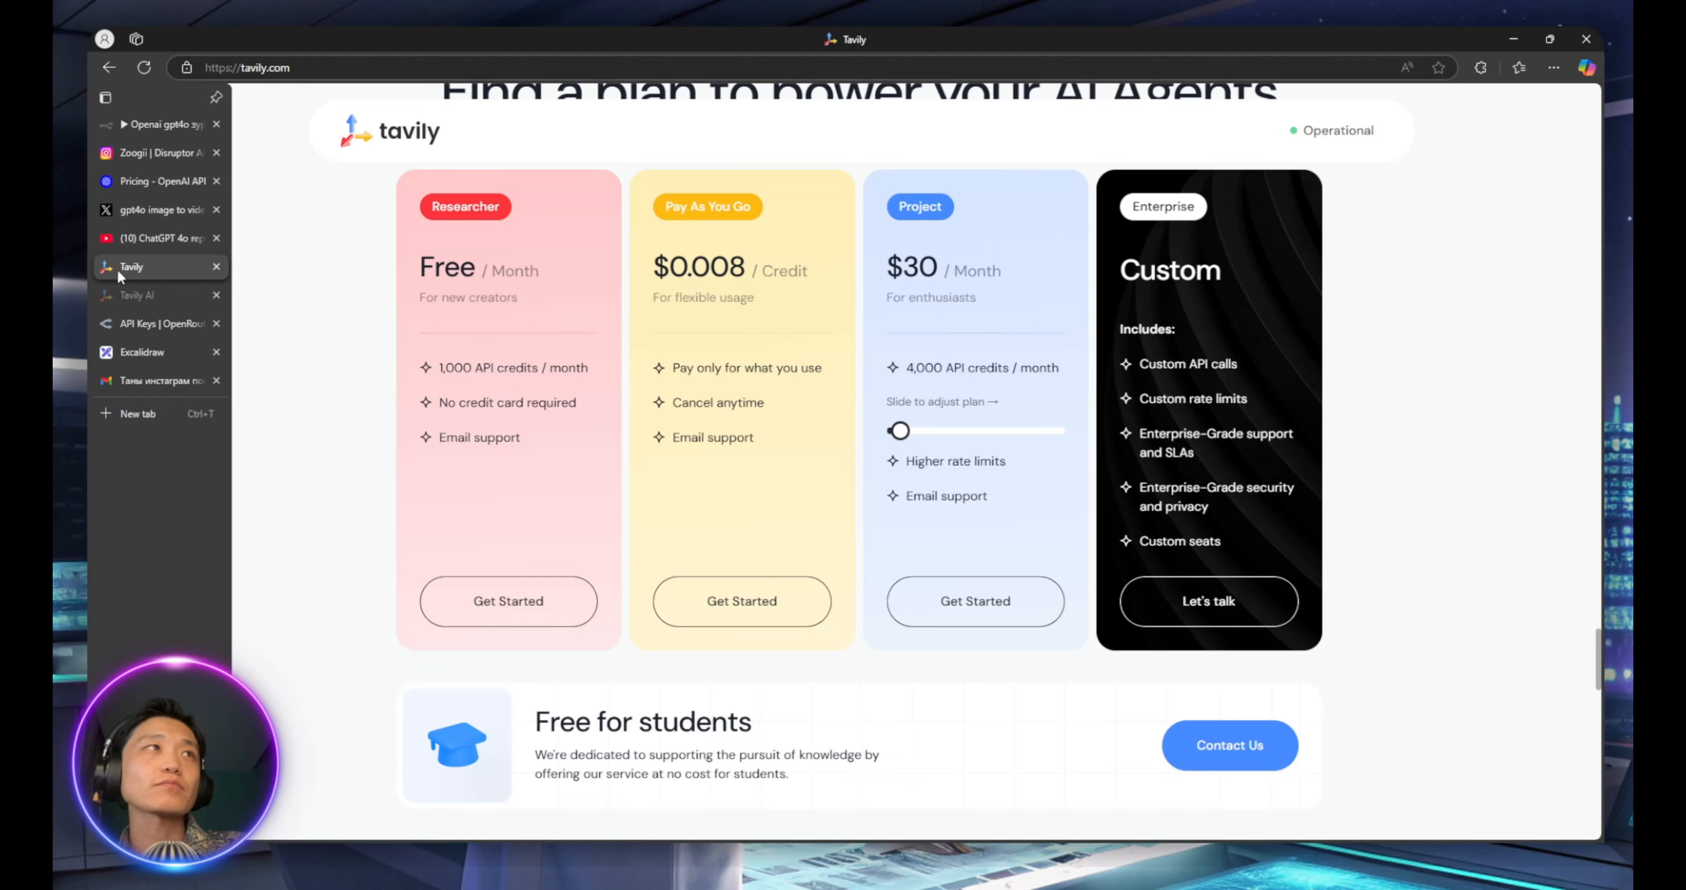
# Switch to the n8n workflow, glance at the Tavily node's parameters, and view the tools that can be attached to the AI Agent
pyautogui.moveTo(143, 128)
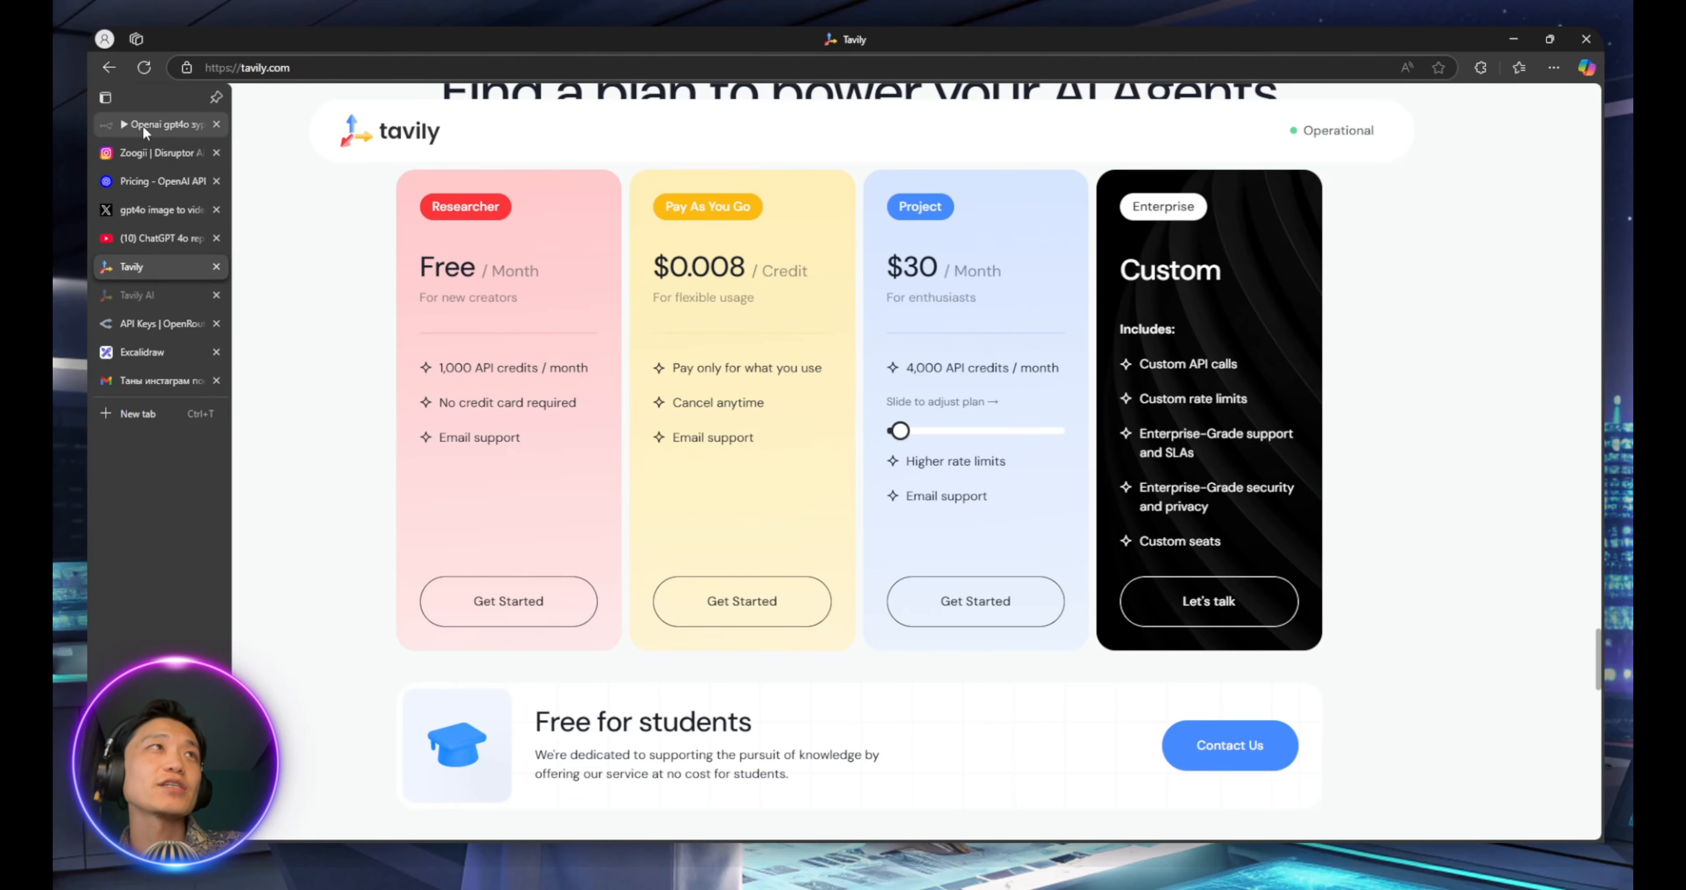
pyautogui.click(155, 124)
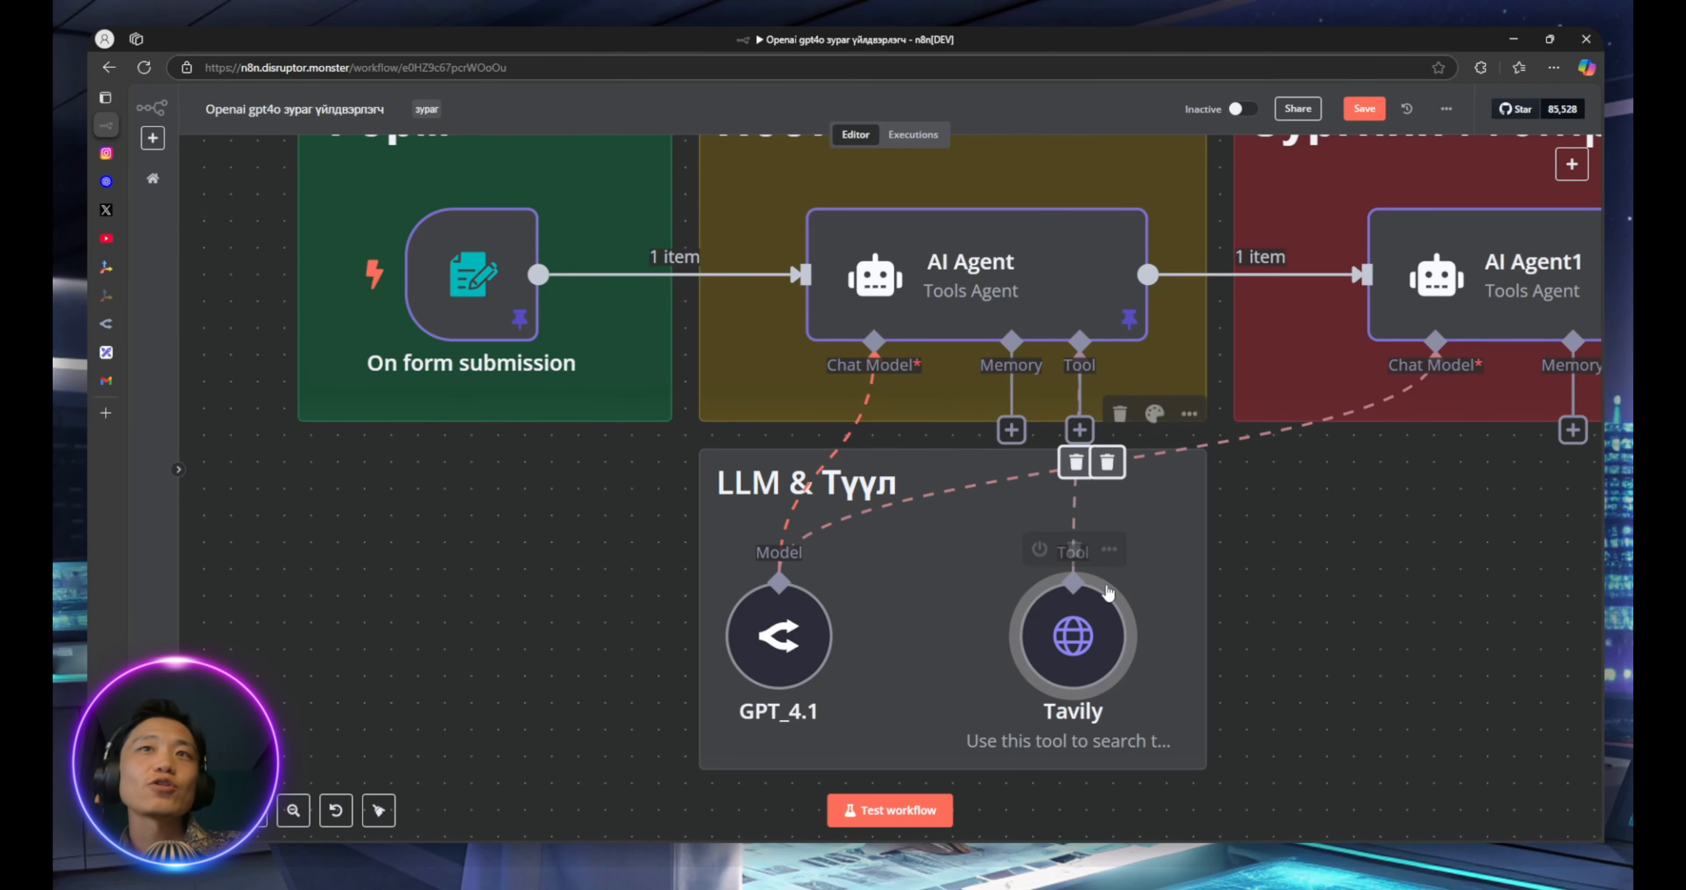
pyautogui.doubleClick(1072, 629)
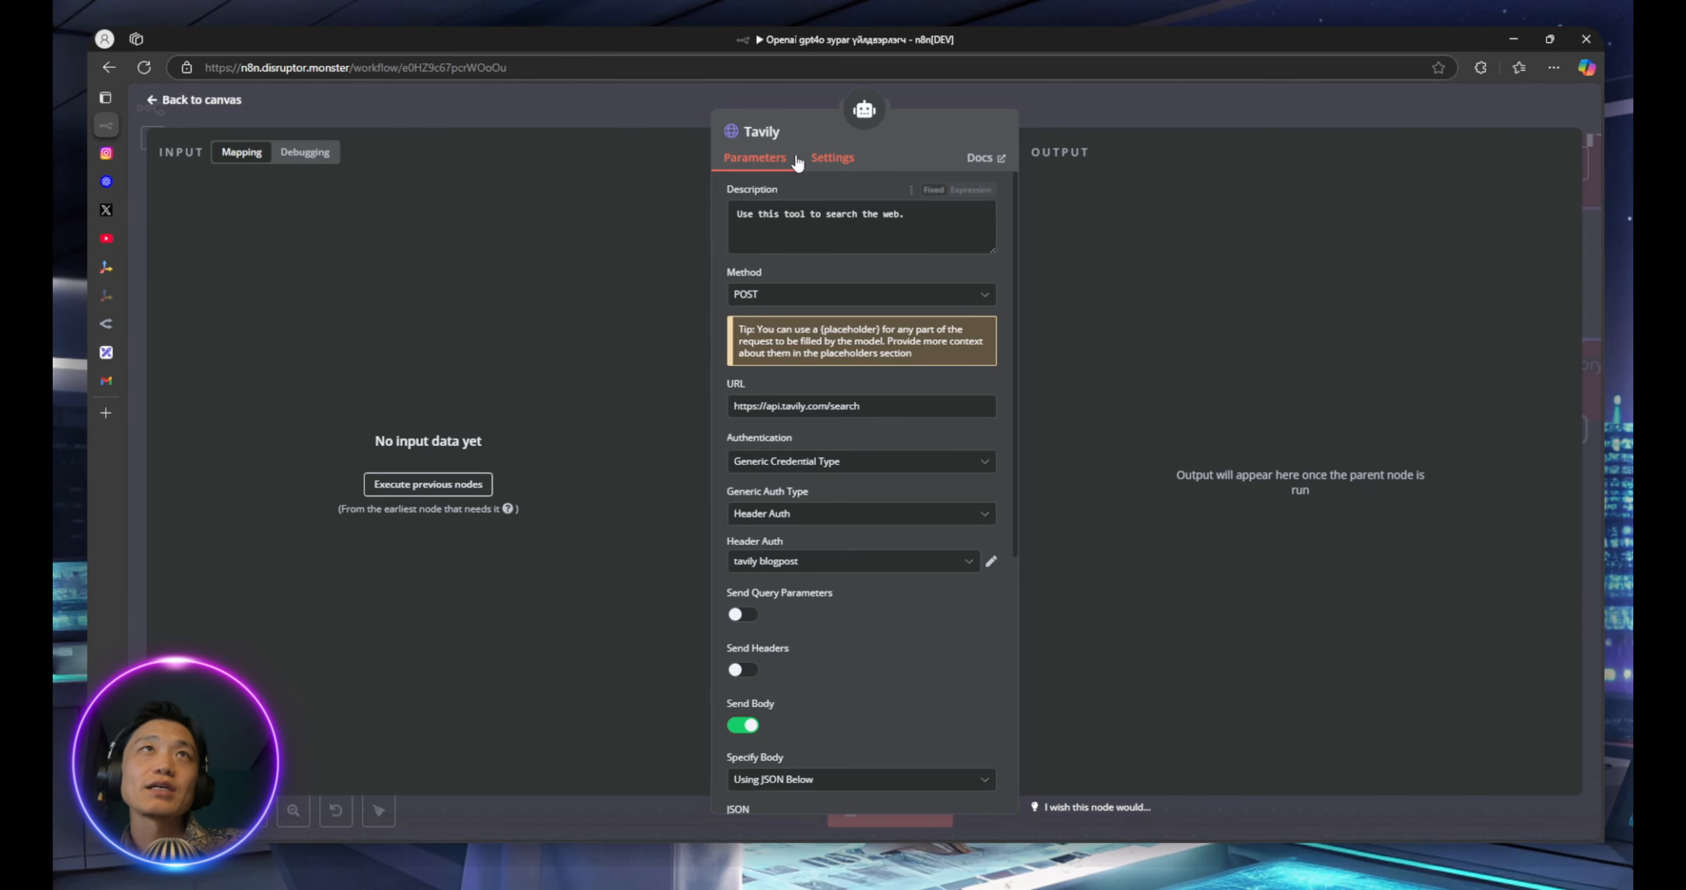
pyautogui.click(664, 99)
pyautogui.click(1079, 430)
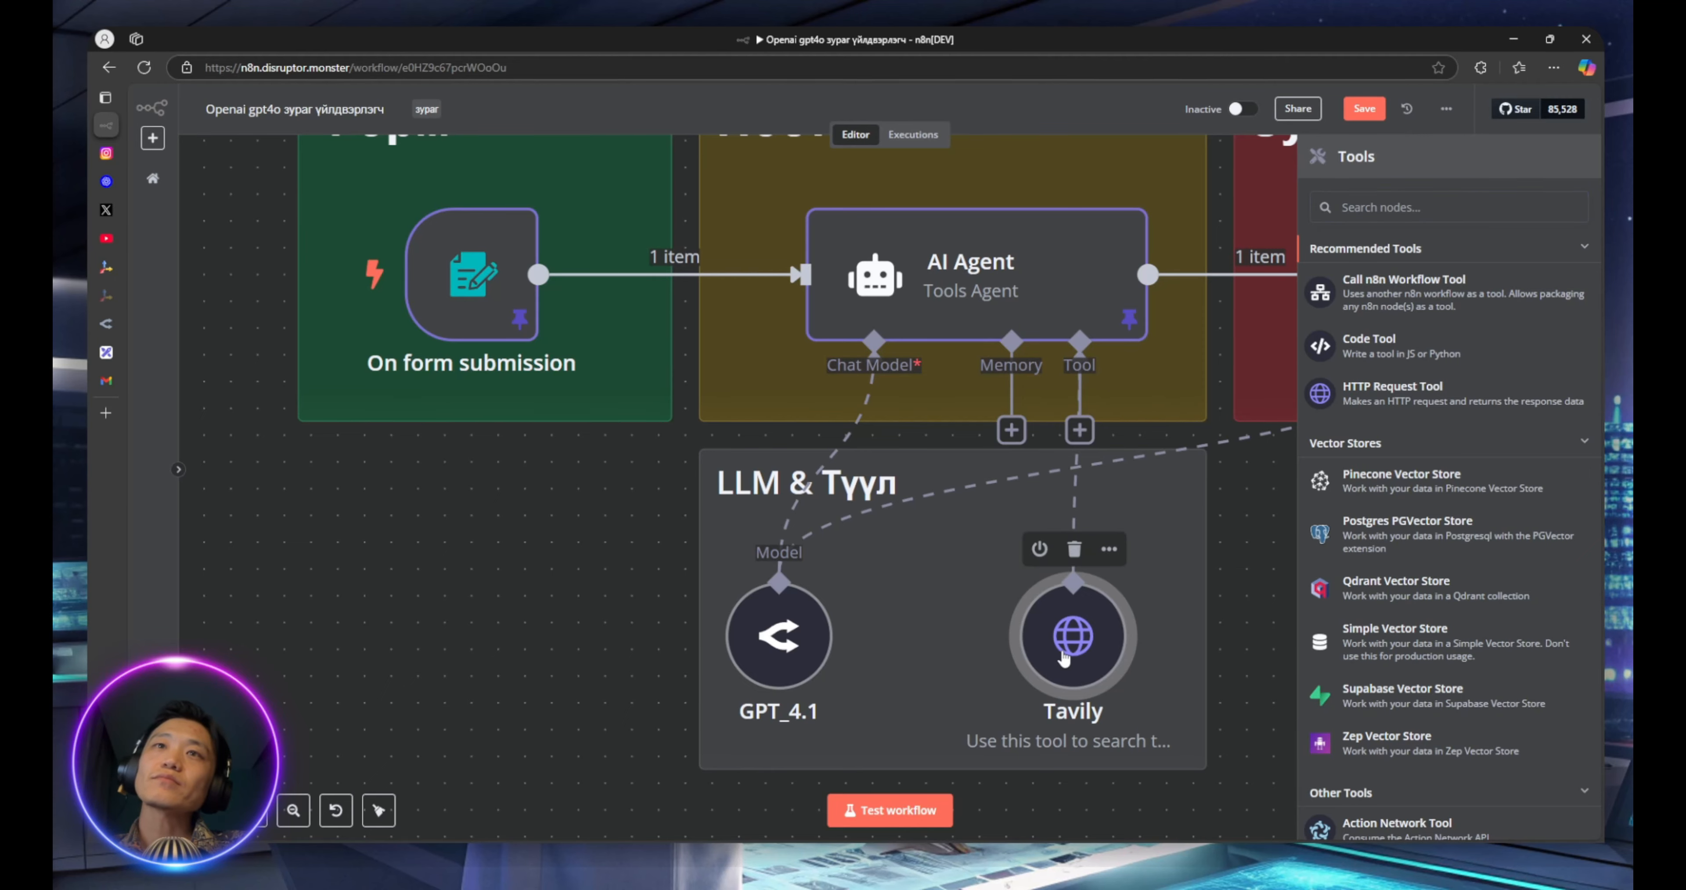
pyautogui.click(1176, 617)
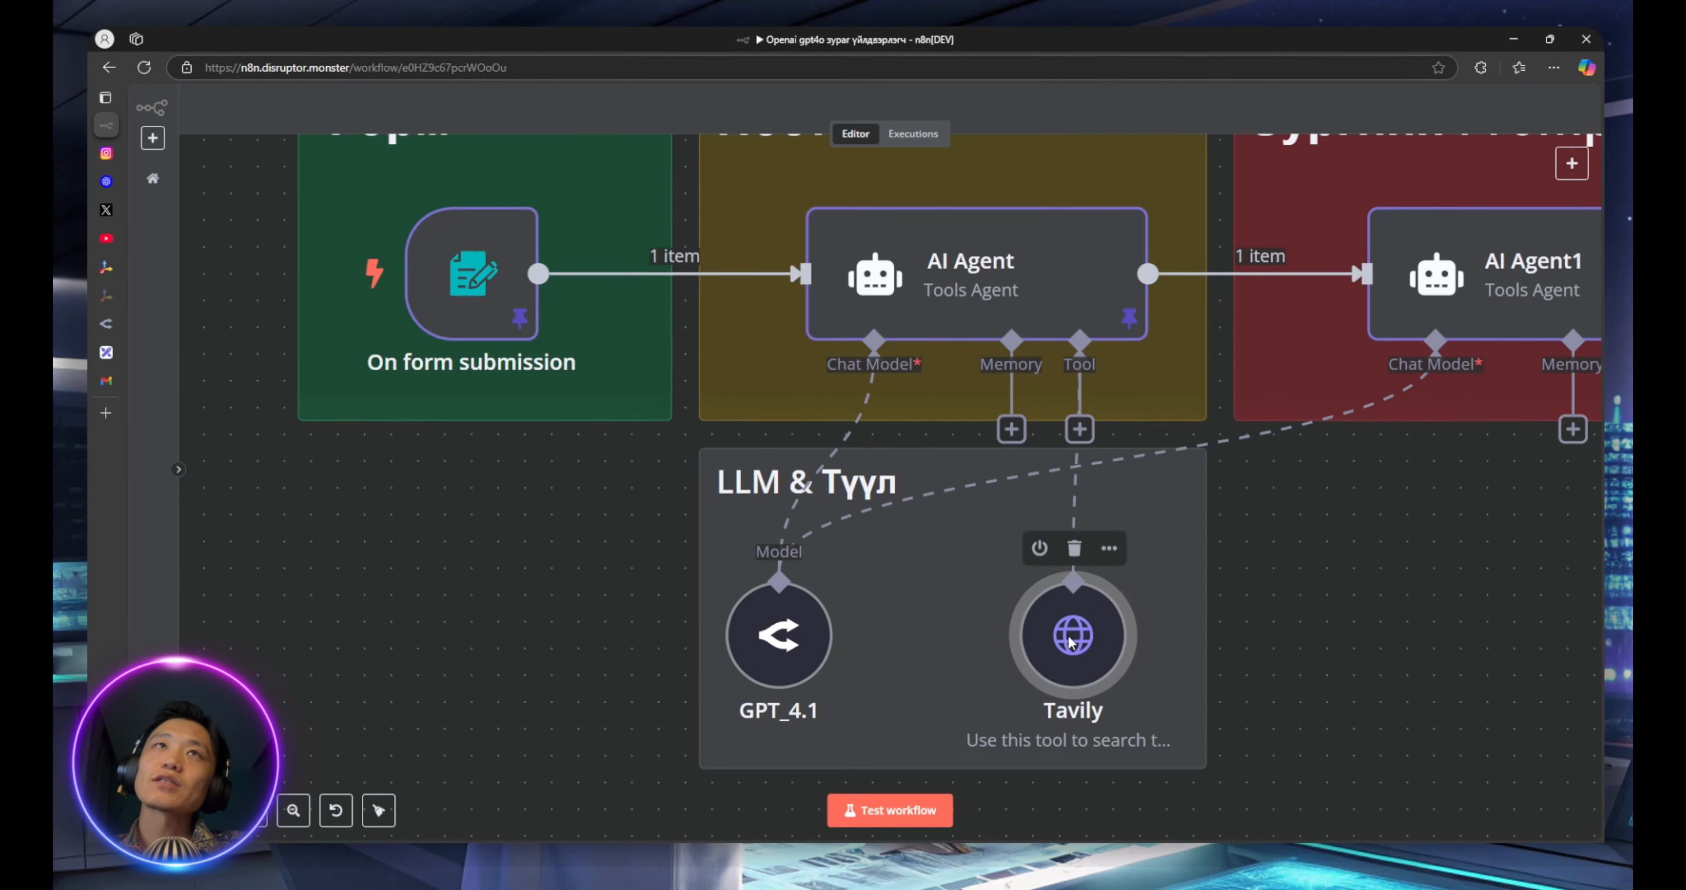
# Open the Tavily node and review its request method and search API URL
pyautogui.doubleClick(1074, 635)
pyautogui.click(840, 301)
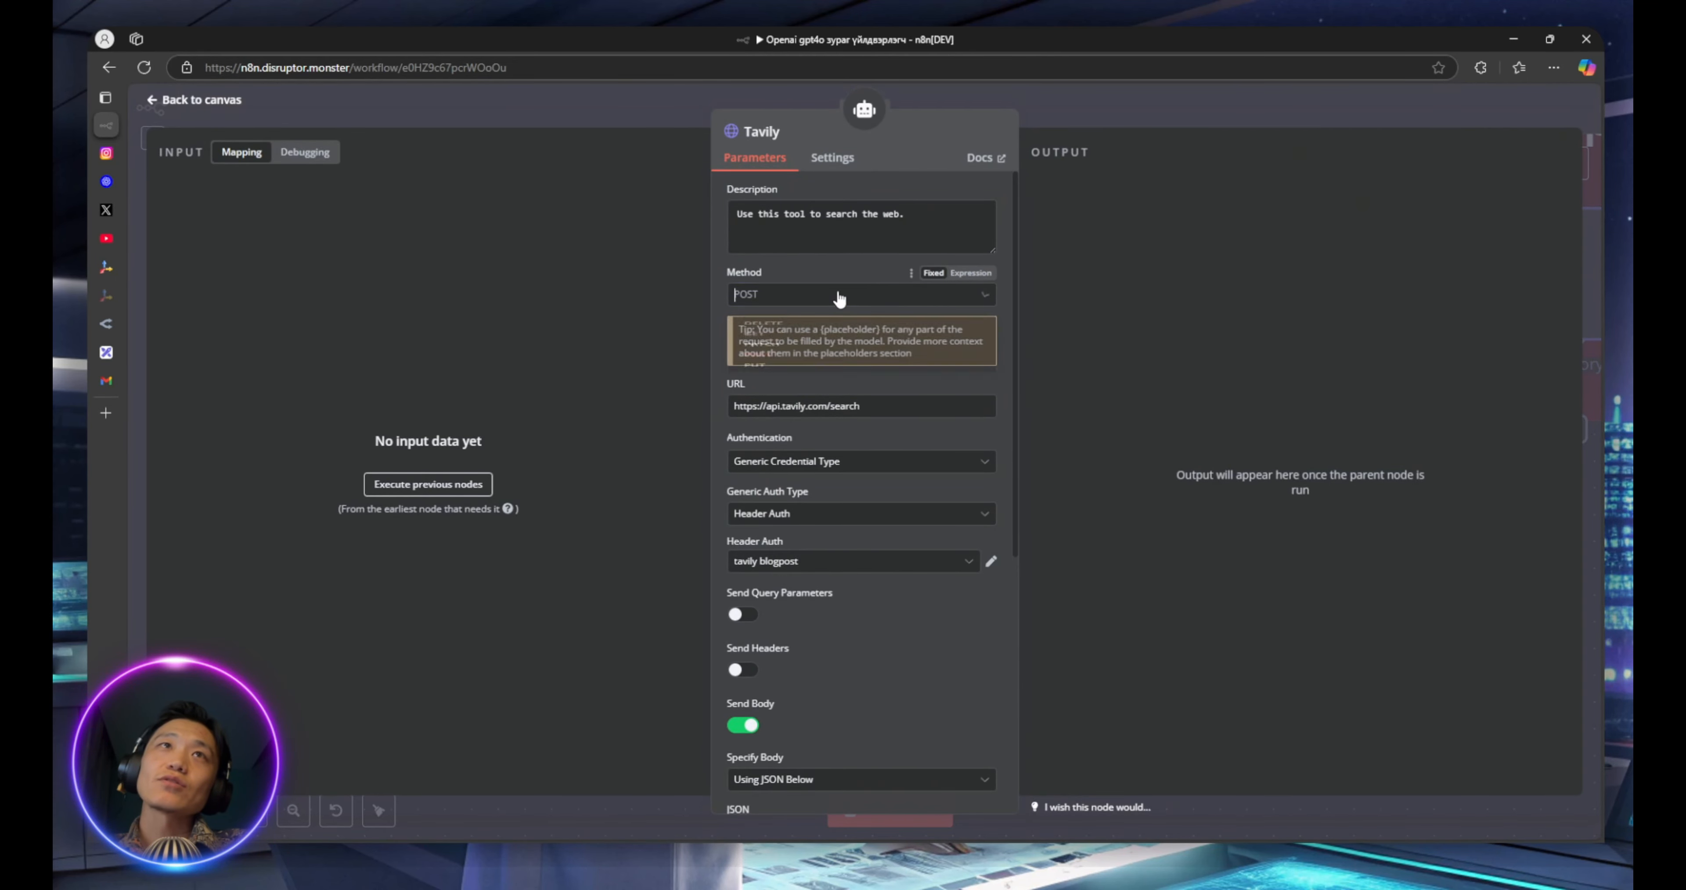
pyautogui.click(753, 282)
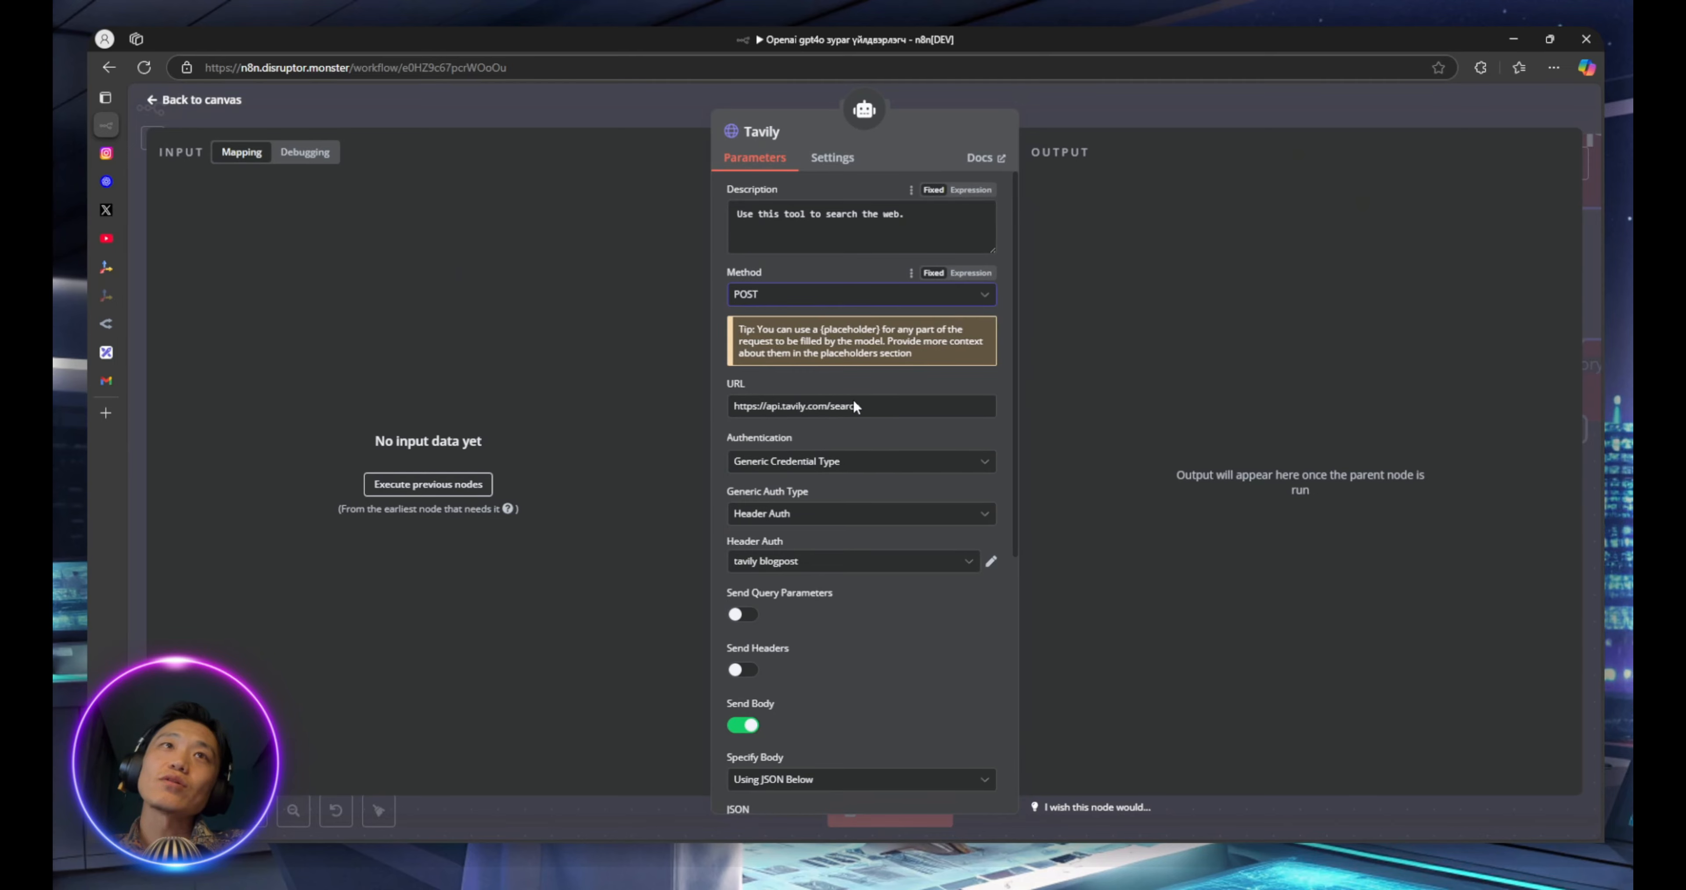
pyautogui.scroll(-1, 853, 405)
pyautogui.click(832, 327)
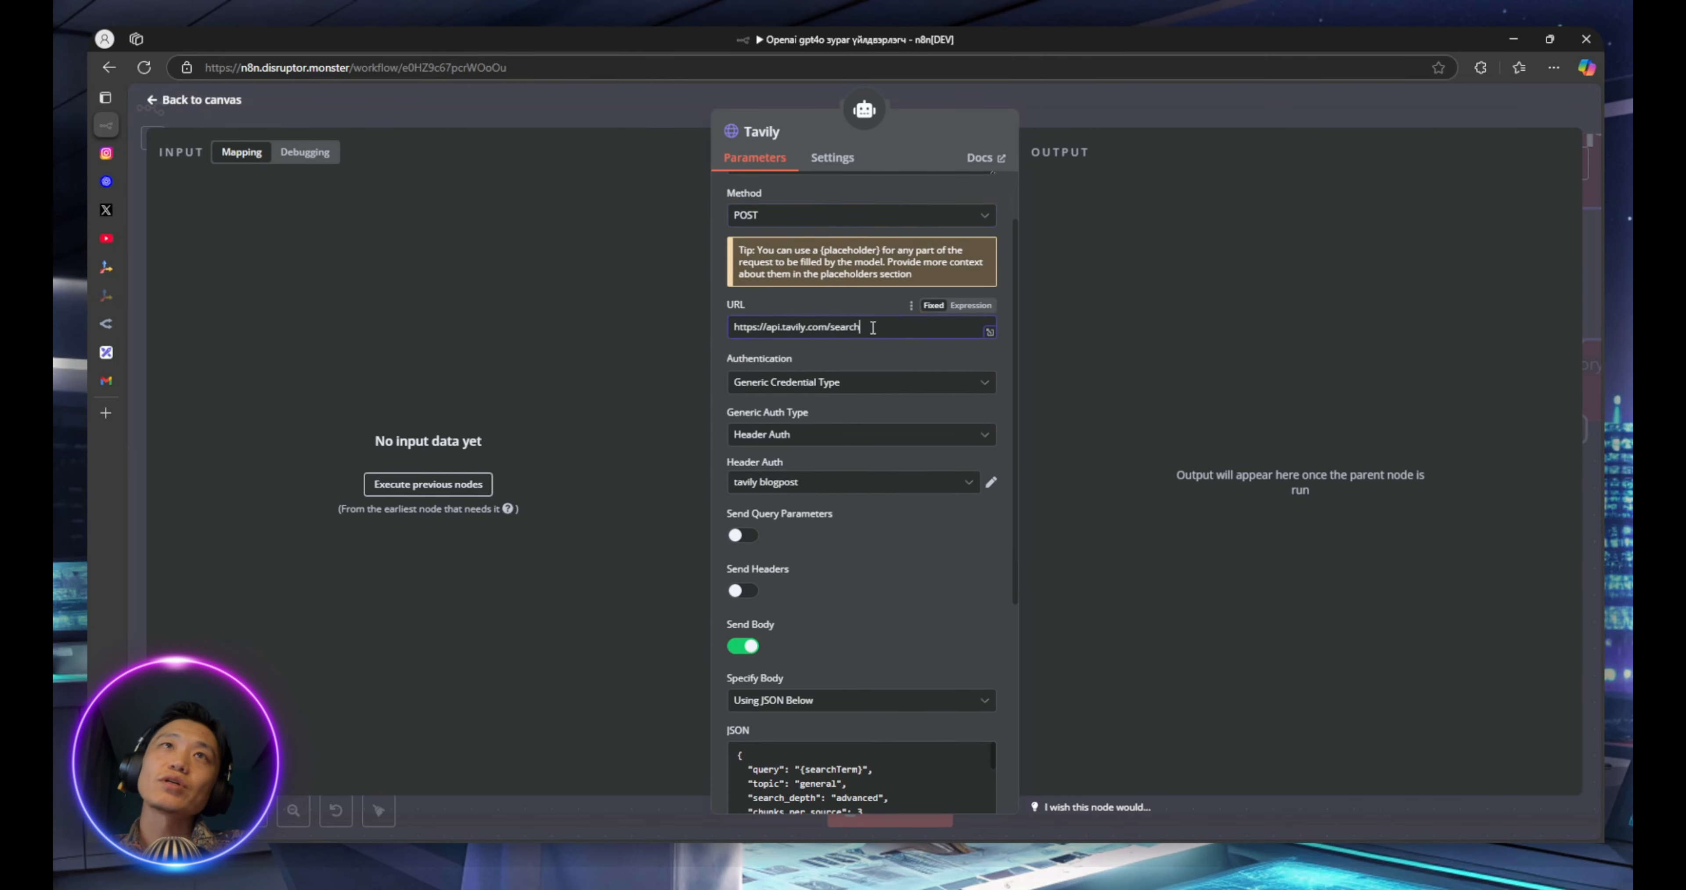
pyautogui.moveTo(740, 330); pyautogui.dragTo(838, 327)
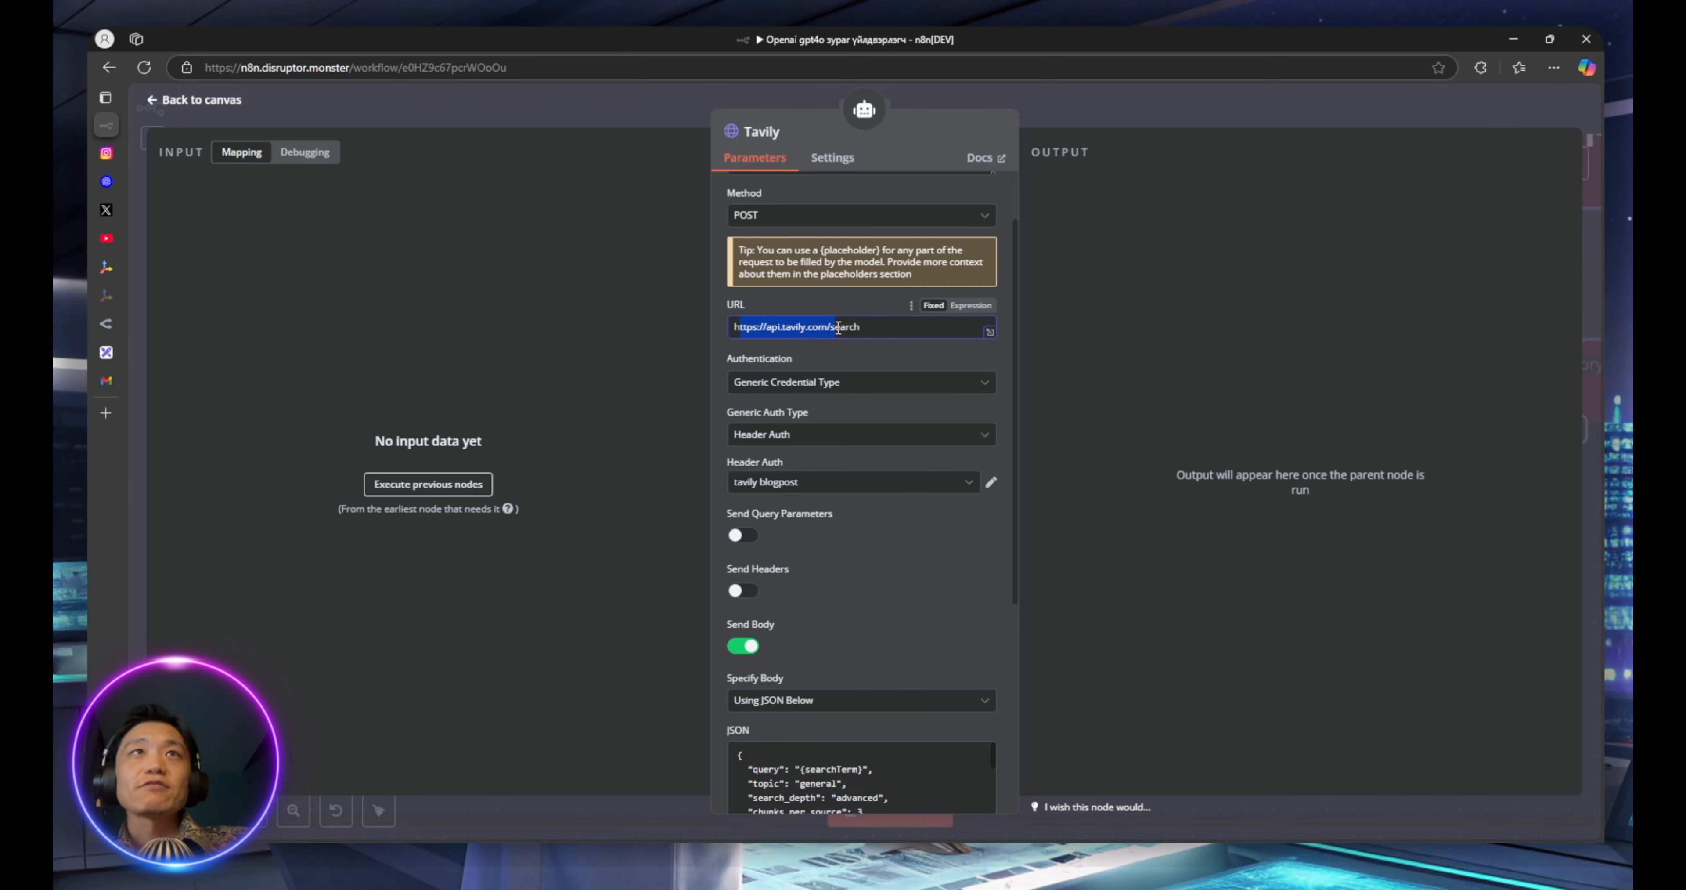
pyautogui.click(885, 326)
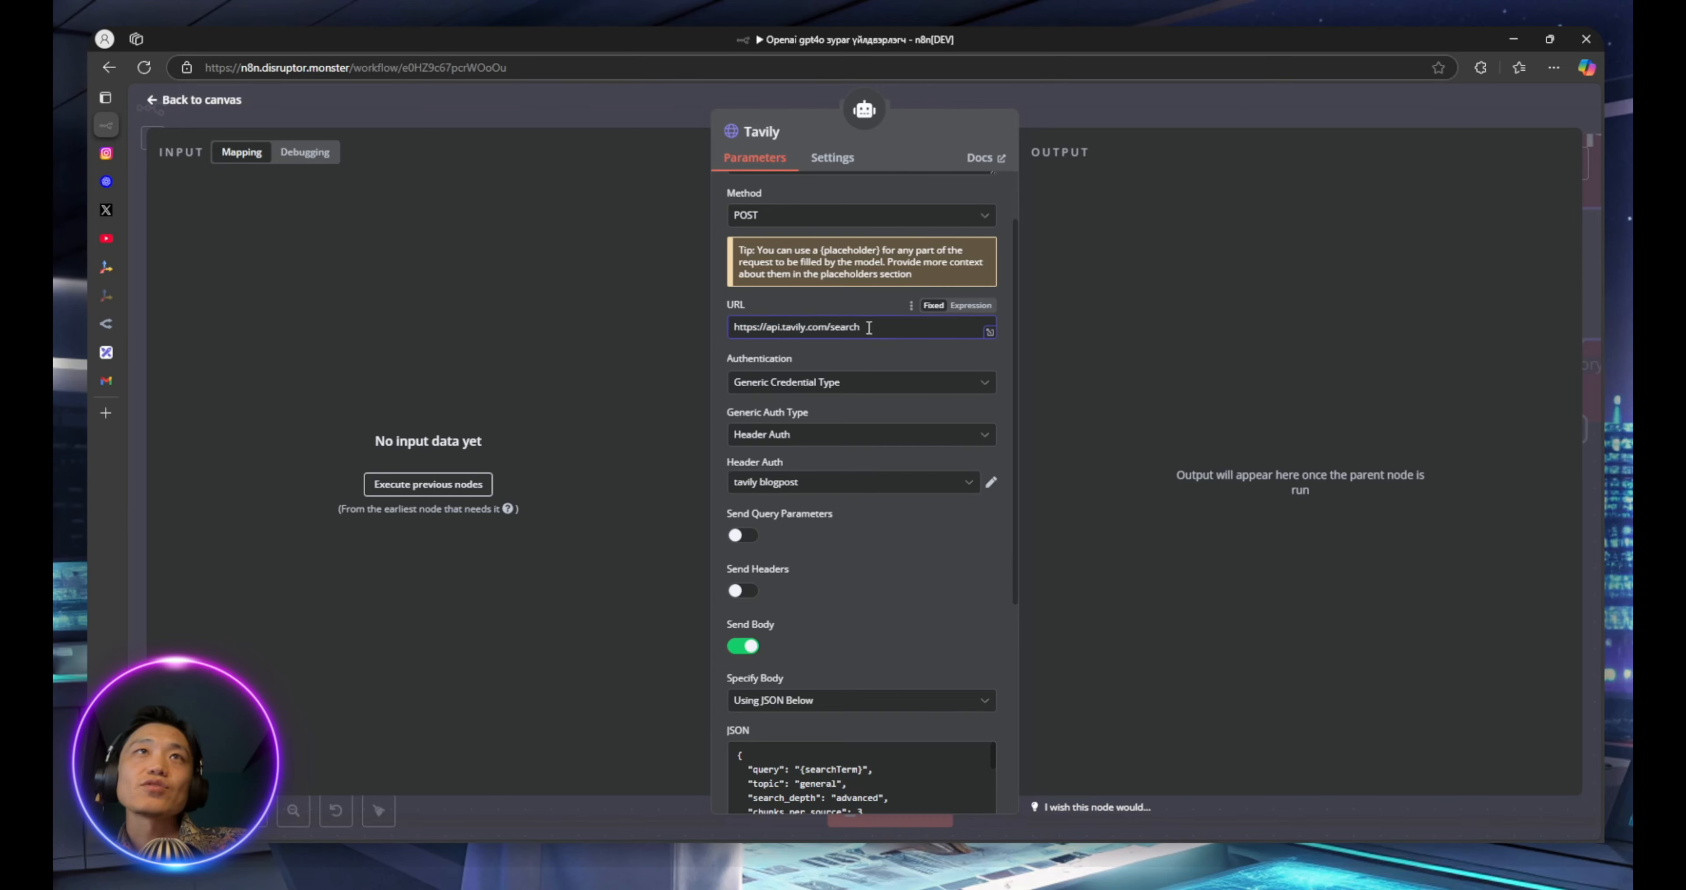
# Check the Tavily node's Authentication and Generic Auth Type options, keeping Generic Credential Type and Header Auth
pyautogui.click(818, 384)
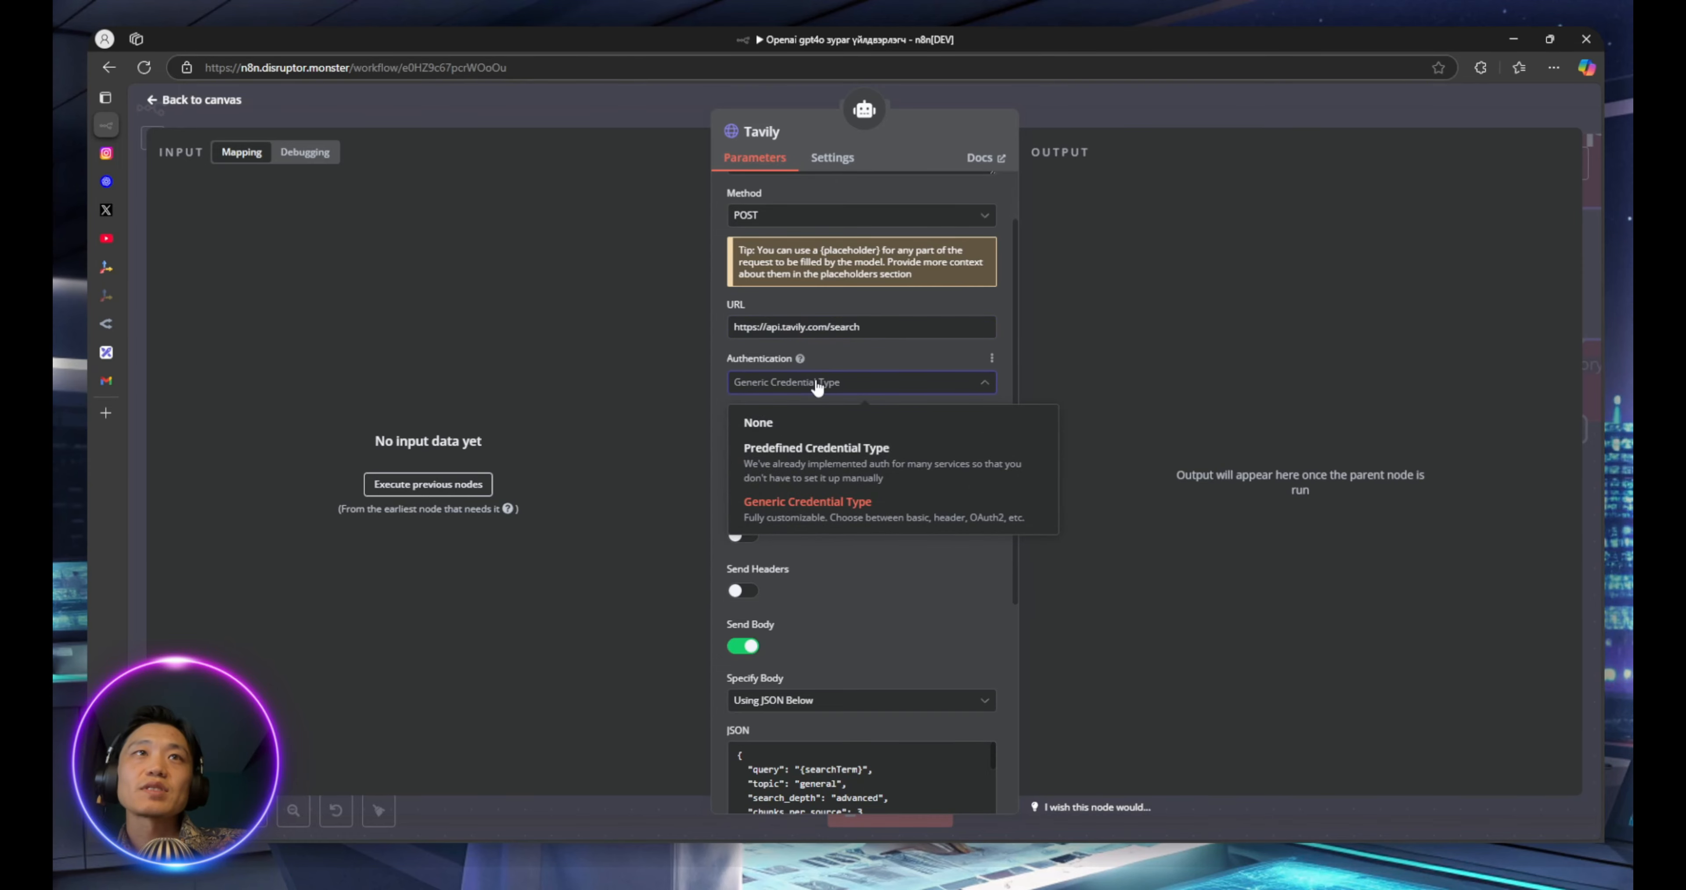
pyautogui.click(823, 515)
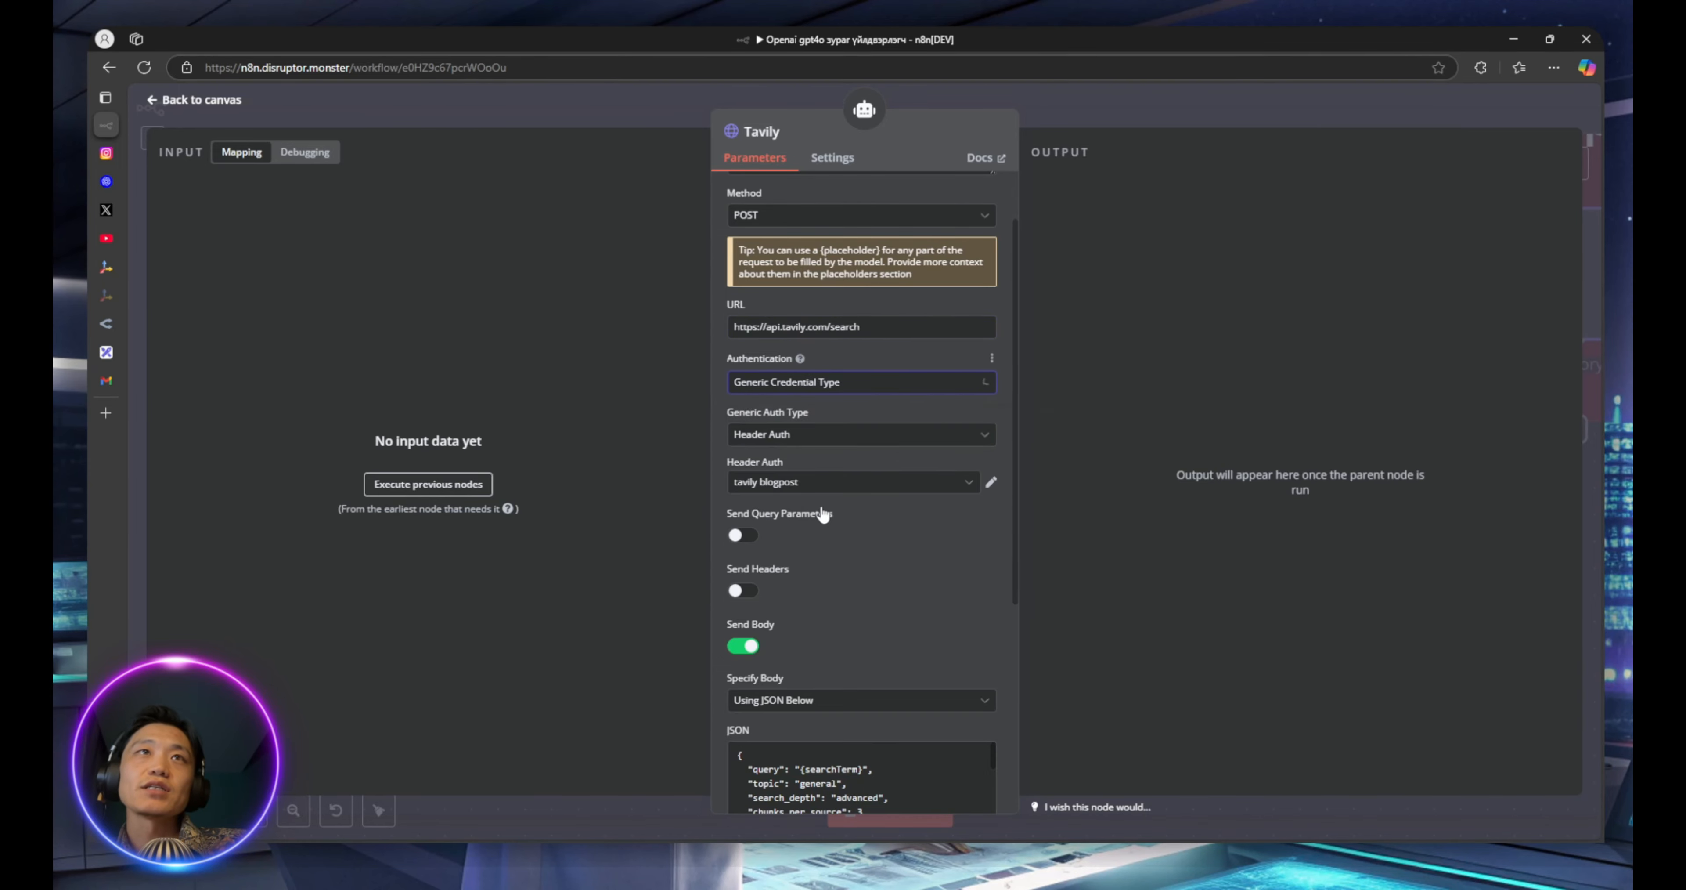
pyautogui.click(837, 442)
pyautogui.click(725, 397)
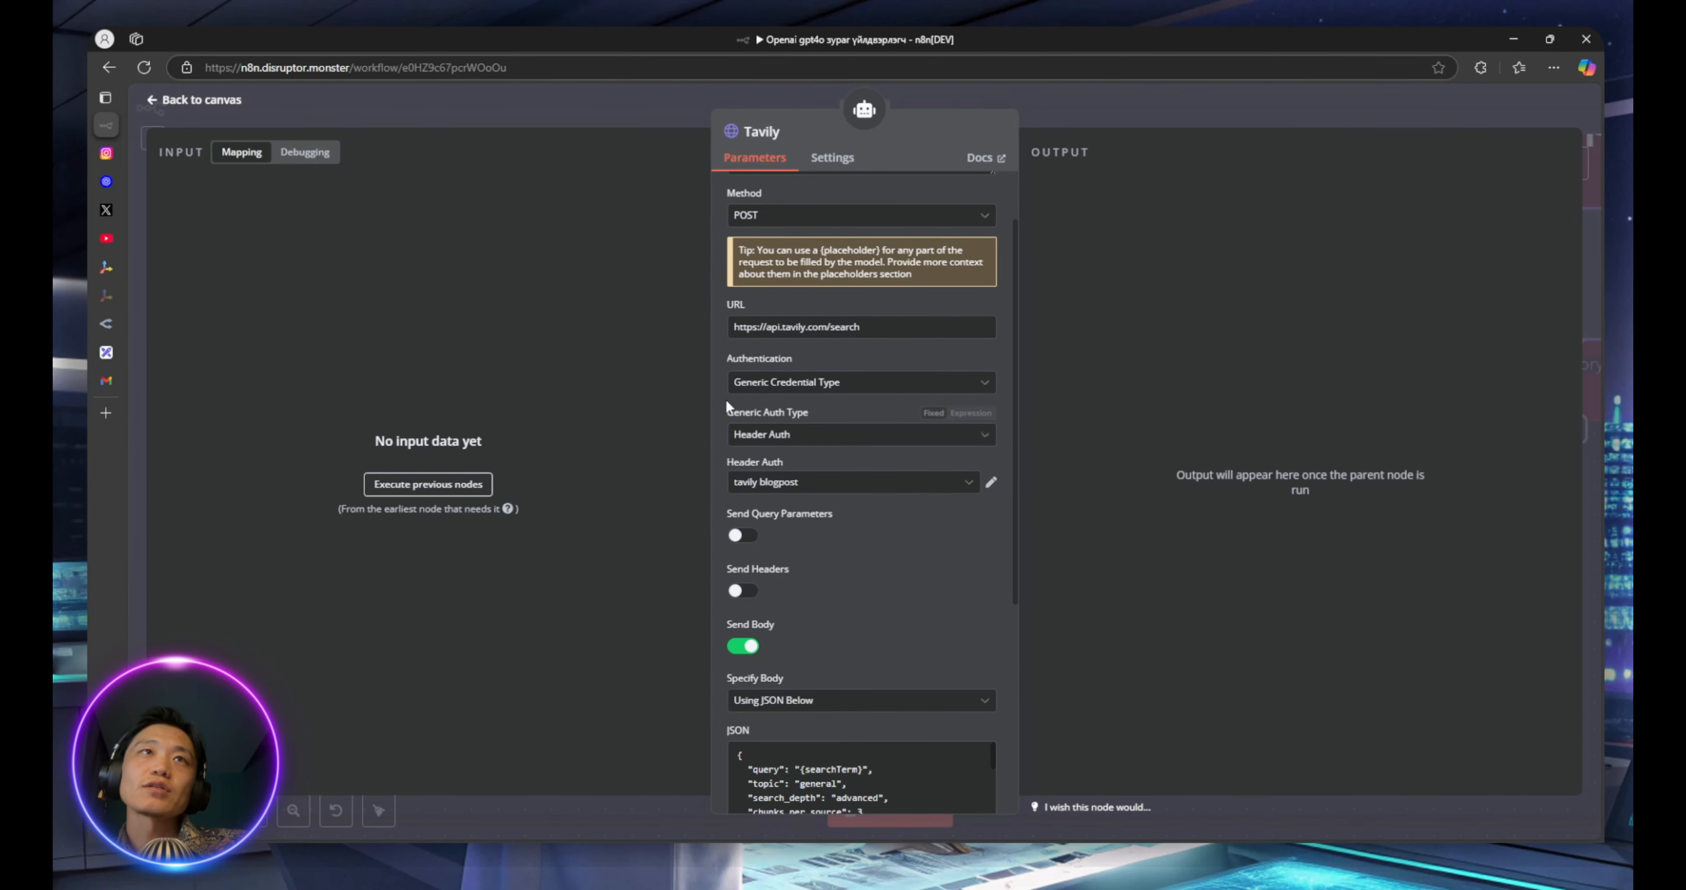
# Start a new Header Auth credential for the Tavily node and switch to the Tavily account dashboard
pyautogui.click(881, 490)
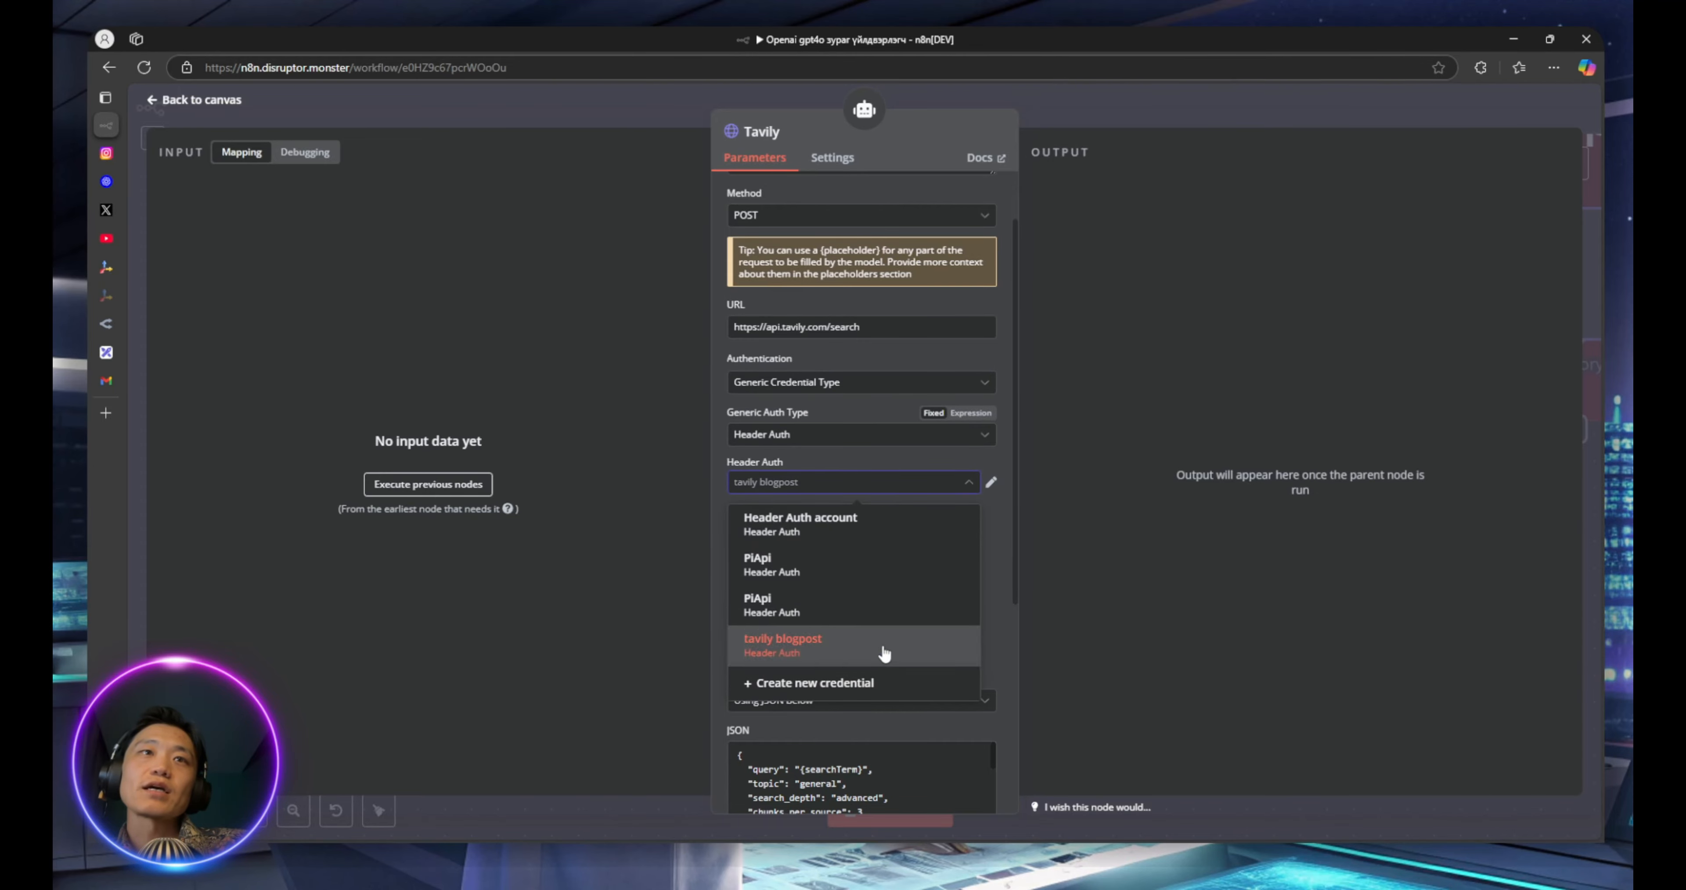
pyautogui.click(877, 681)
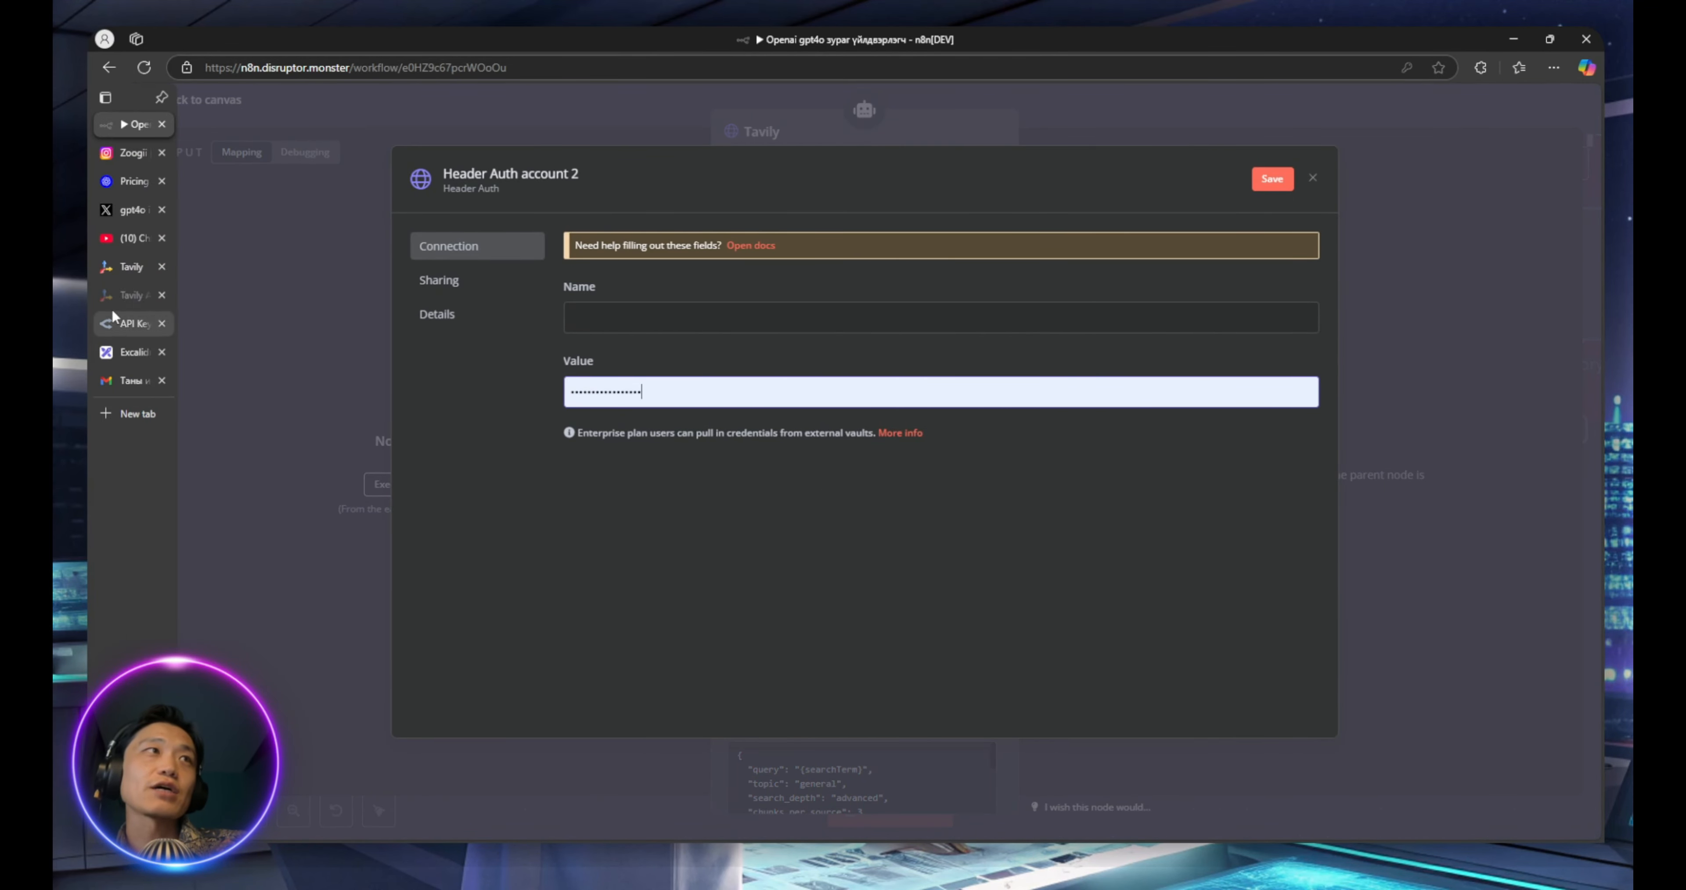
pyautogui.click(134, 293)
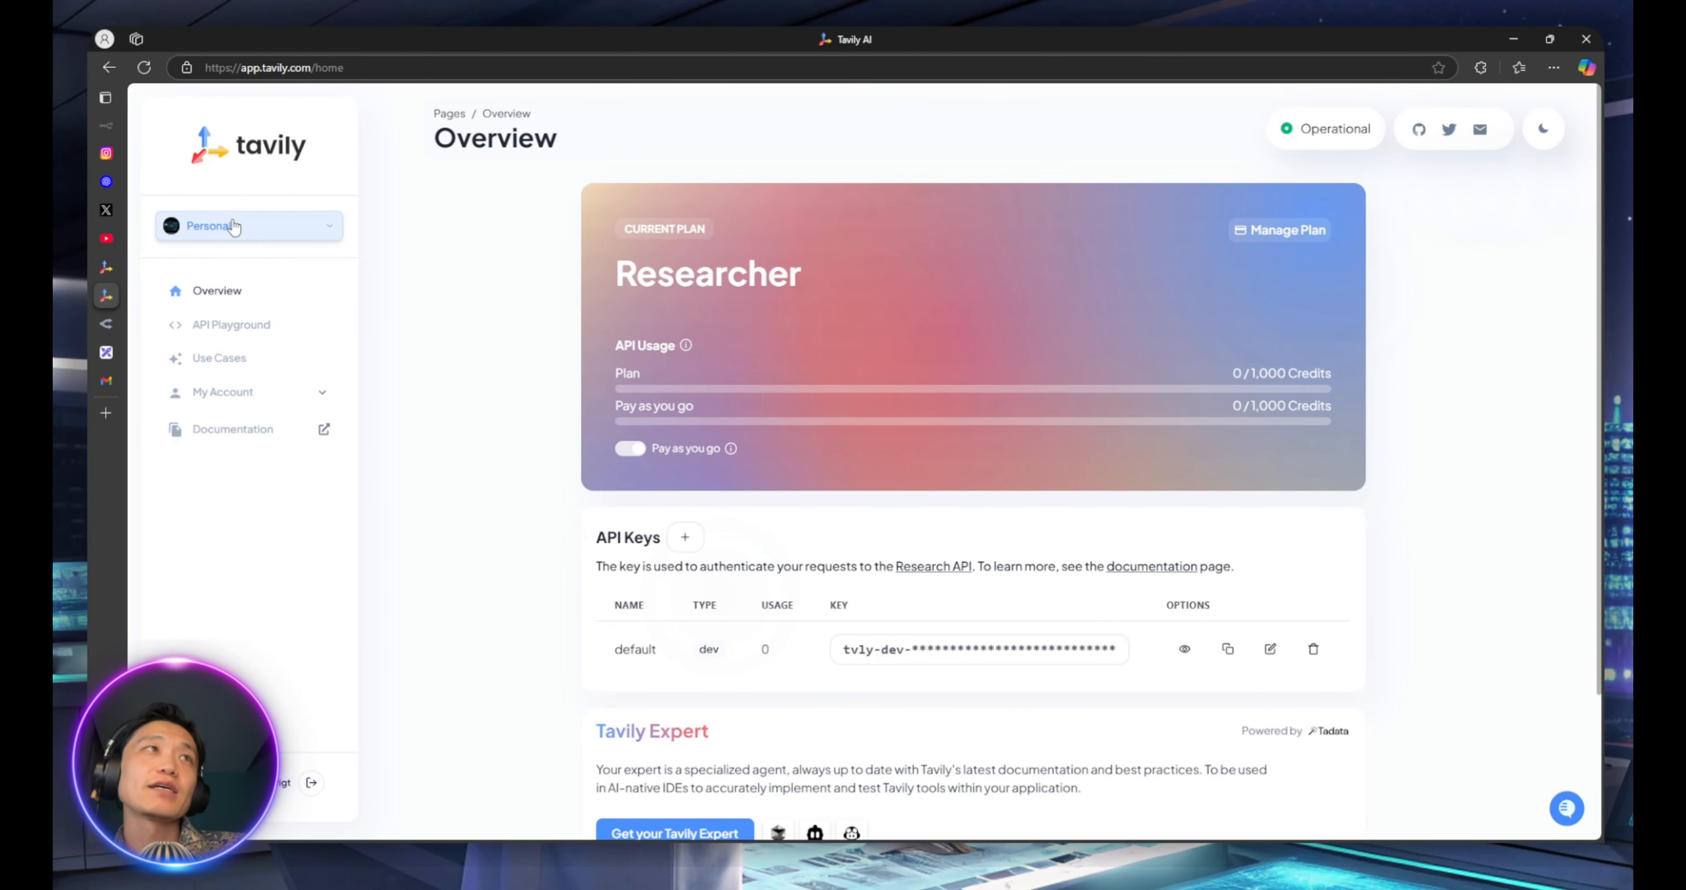
# Return to the Tavily home page, follow its Get Started link, and go back to the dashboard that lists the API keys
pyautogui.click(106, 267)
pyautogui.scroll(10, 870, 428)
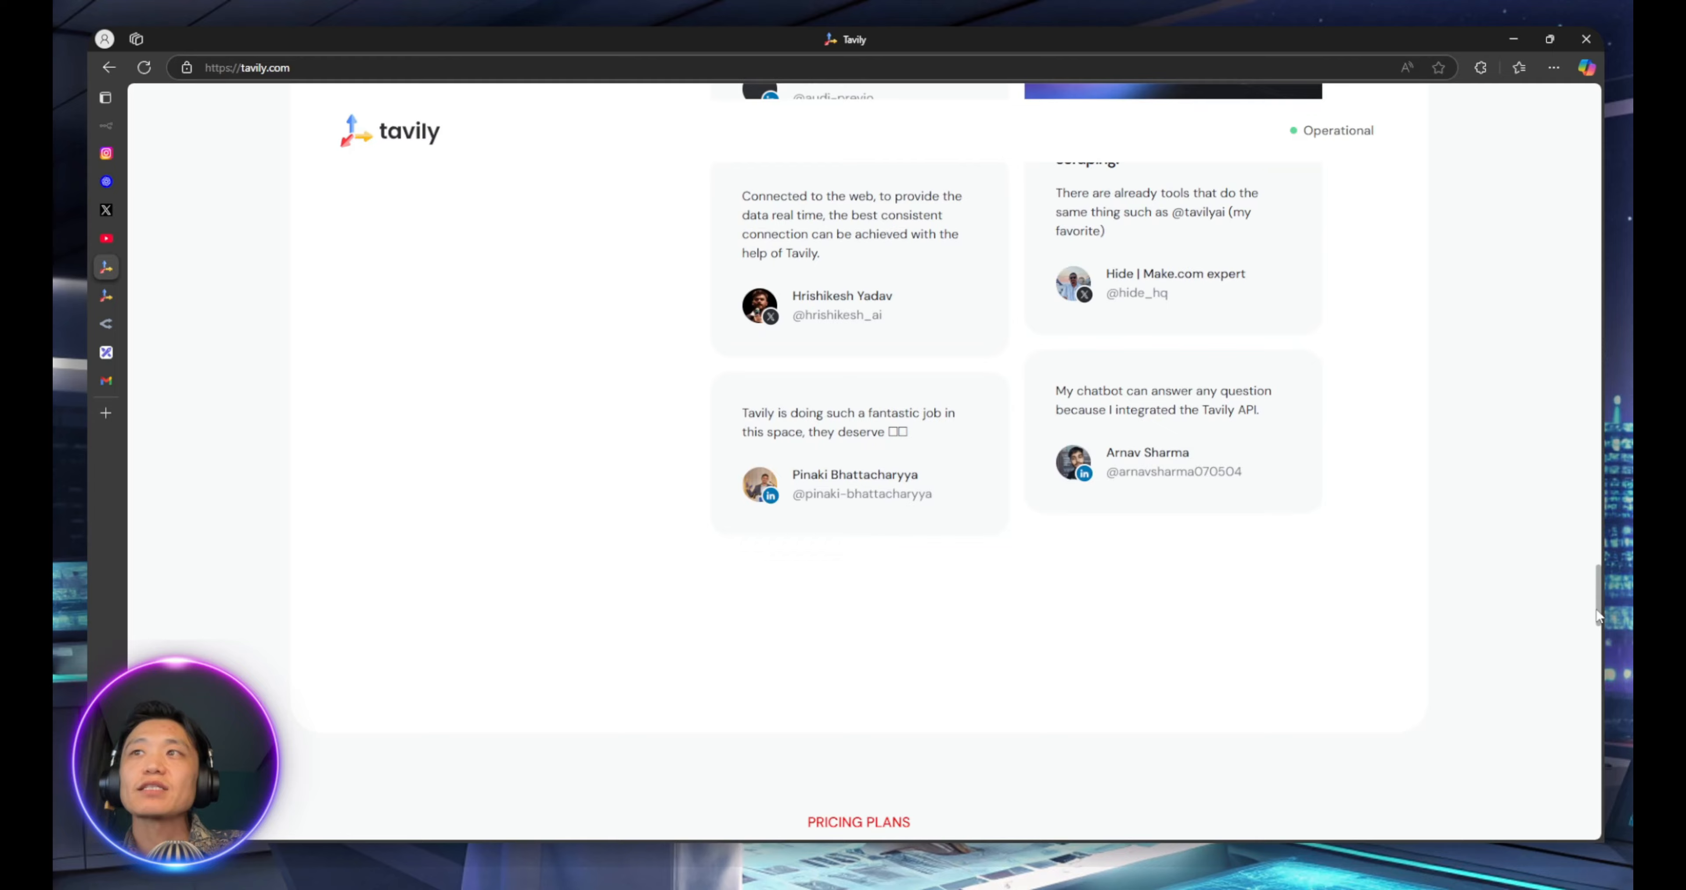
pyautogui.scroll(15, 1595, 614)
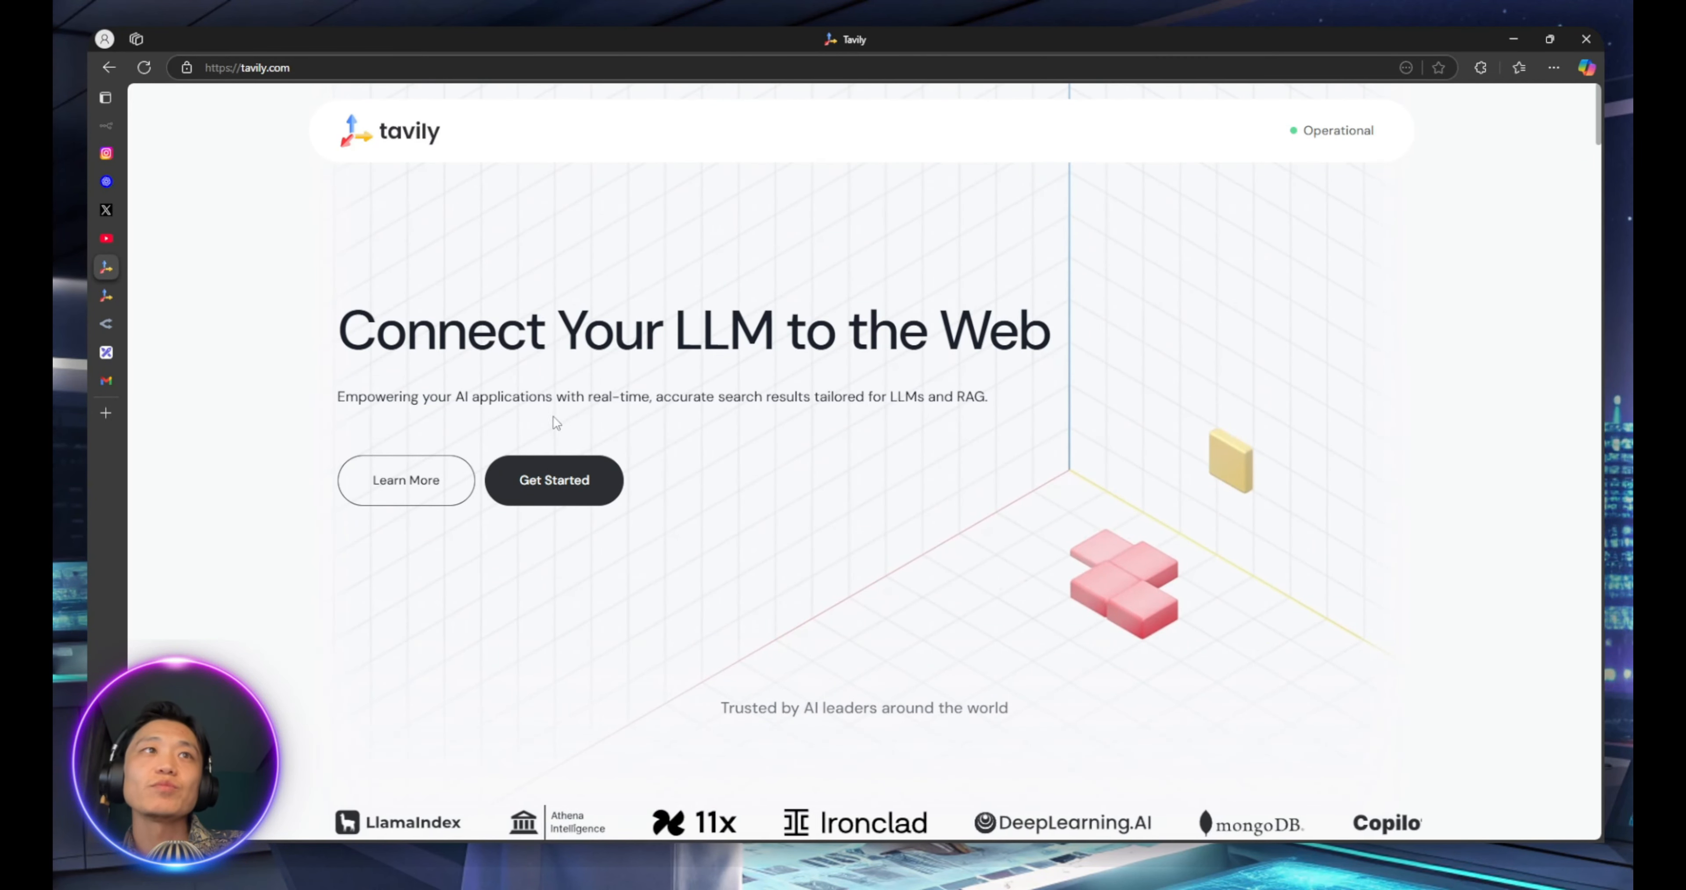
pyautogui.click(561, 479)
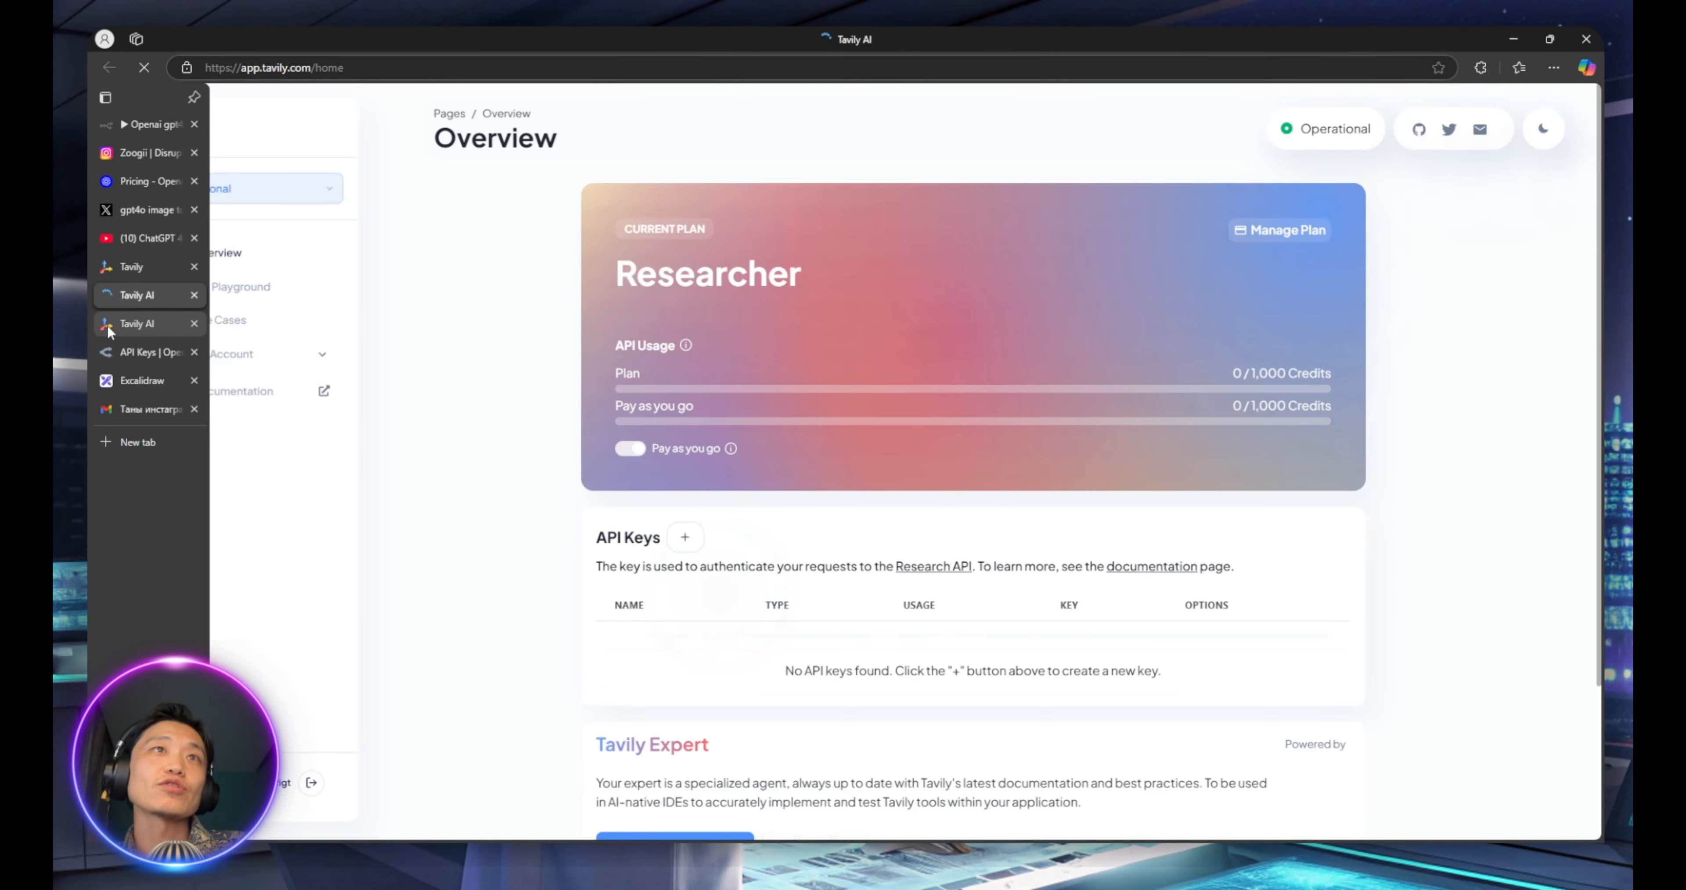
pyautogui.click(108, 329)
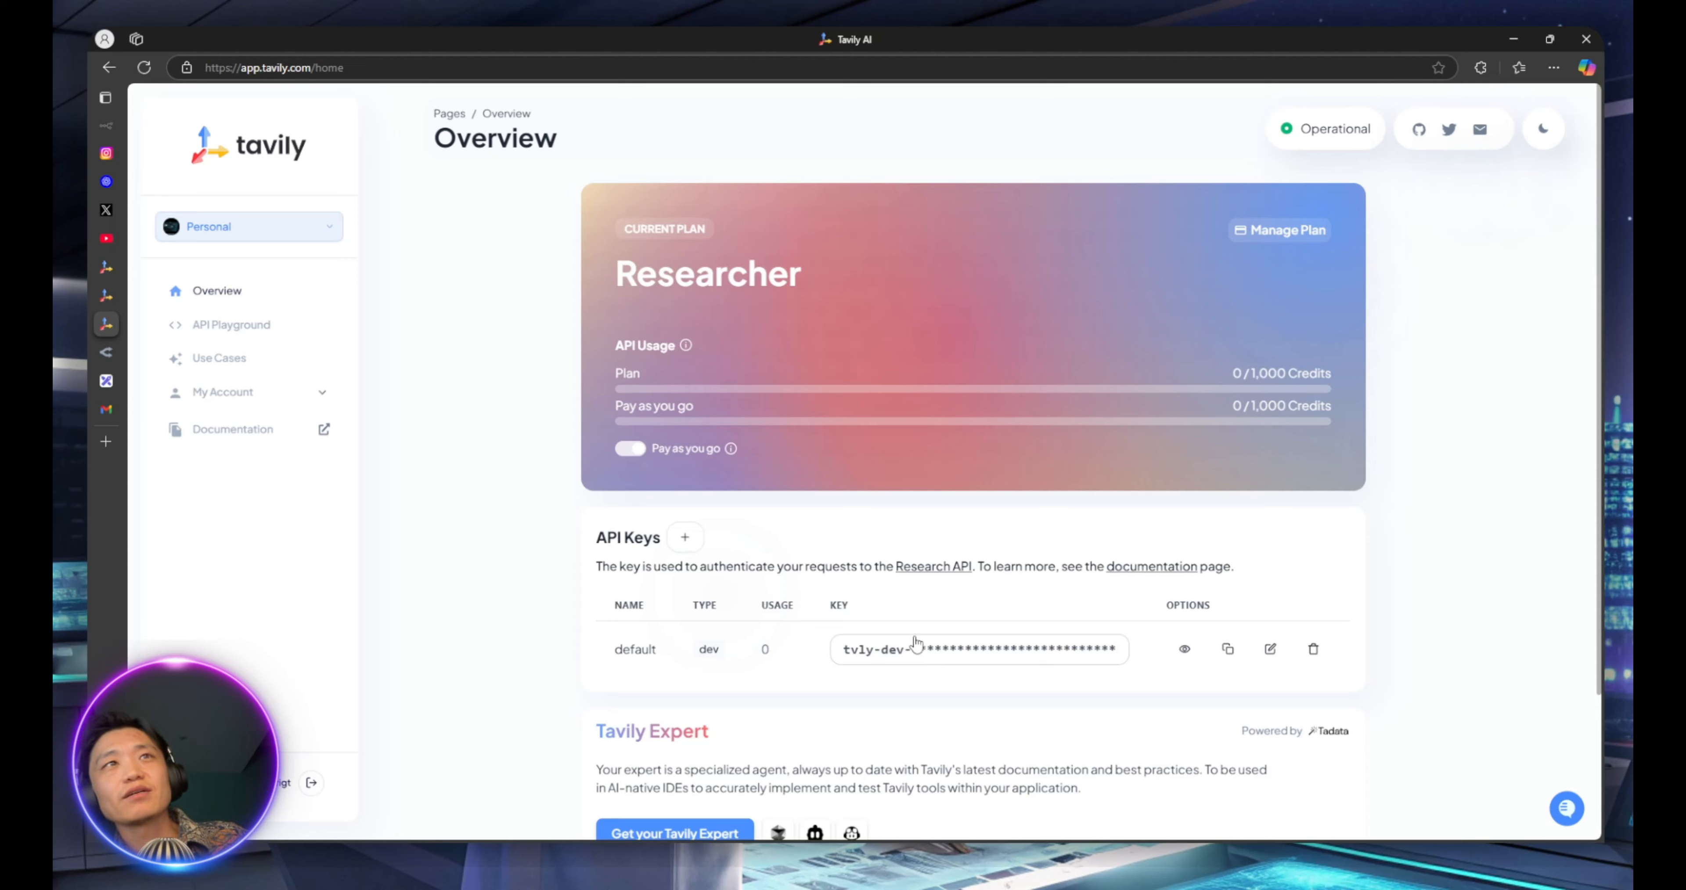
# Examine the Researcher plan's credit usage and the API Keys section on the Tavily overview page
pyautogui.moveTo(1230, 372)
pyautogui.mouseDown()
pyautogui.moveTo(1337, 367)
pyautogui.moveTo(1241, 372)
pyautogui.mouseUp()
pyautogui.click(1214, 374)
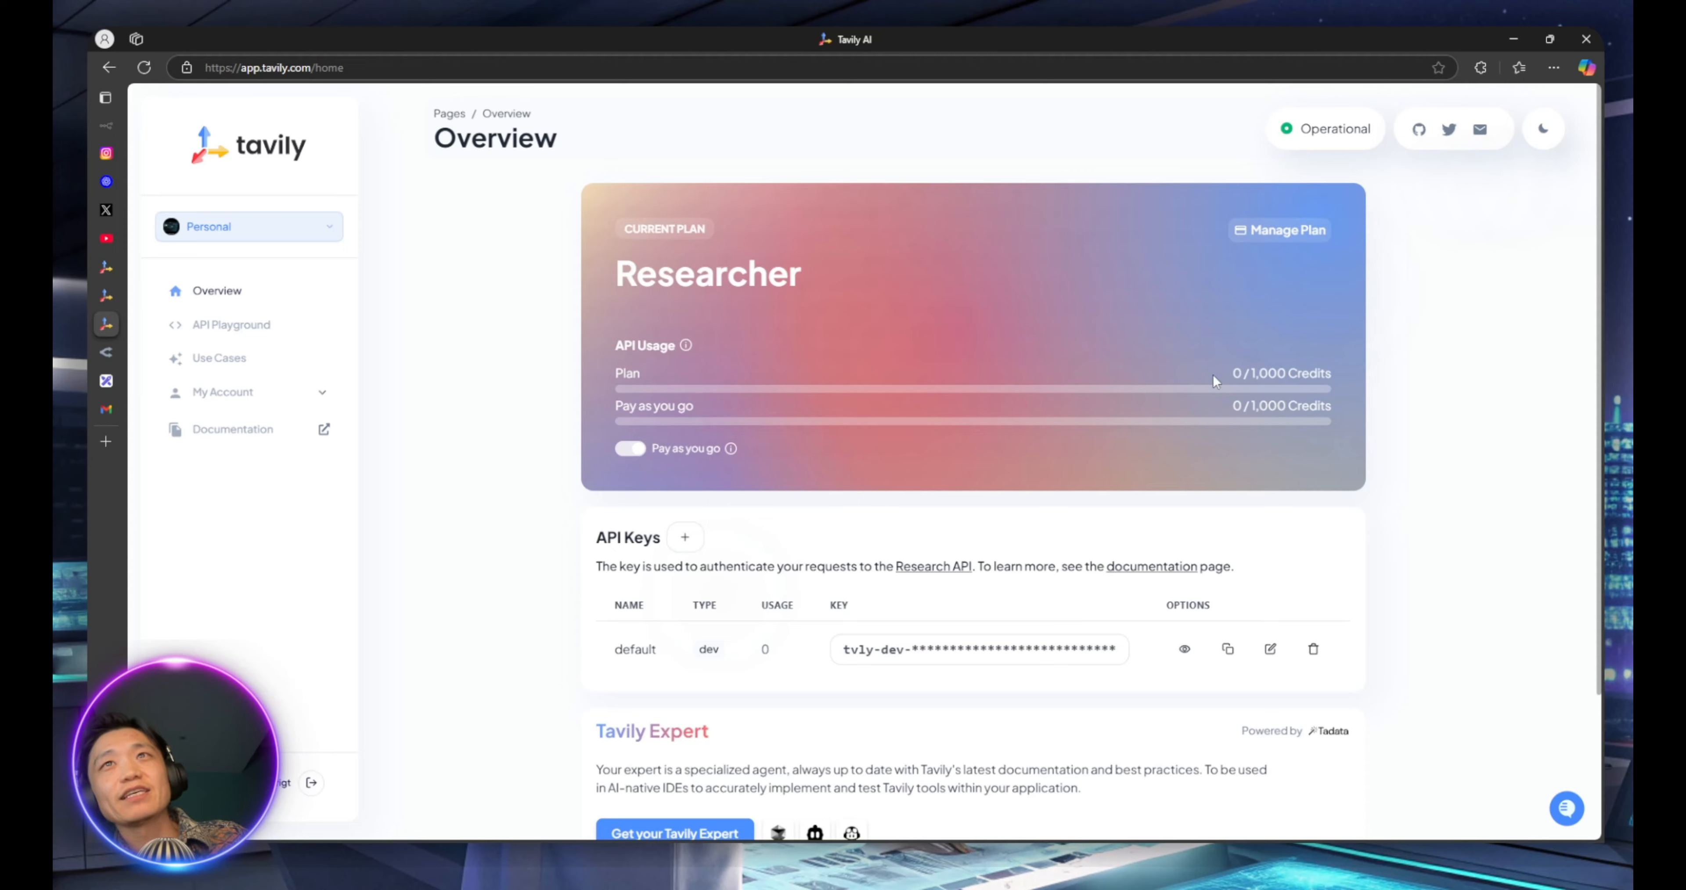
pyautogui.moveTo(1230, 373)
pyautogui.mouseDown()
pyautogui.moveTo(1333, 373)
pyautogui.moveTo(1228, 377)
pyautogui.mouseUp()
pyautogui.click(1334, 375)
pyautogui.click(1228, 377)
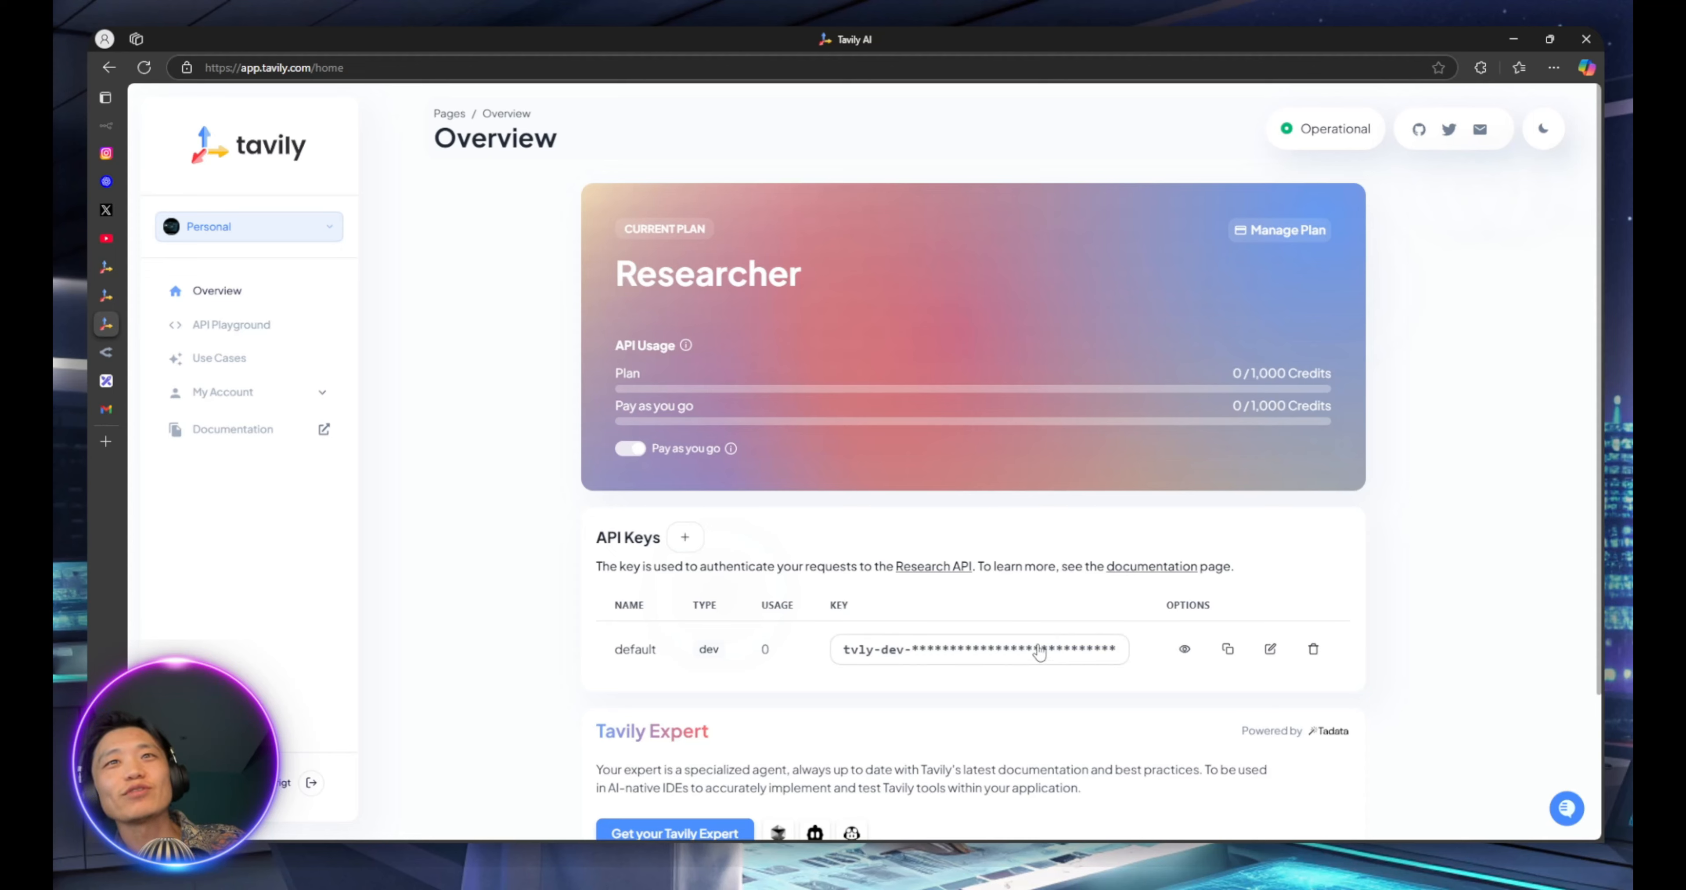
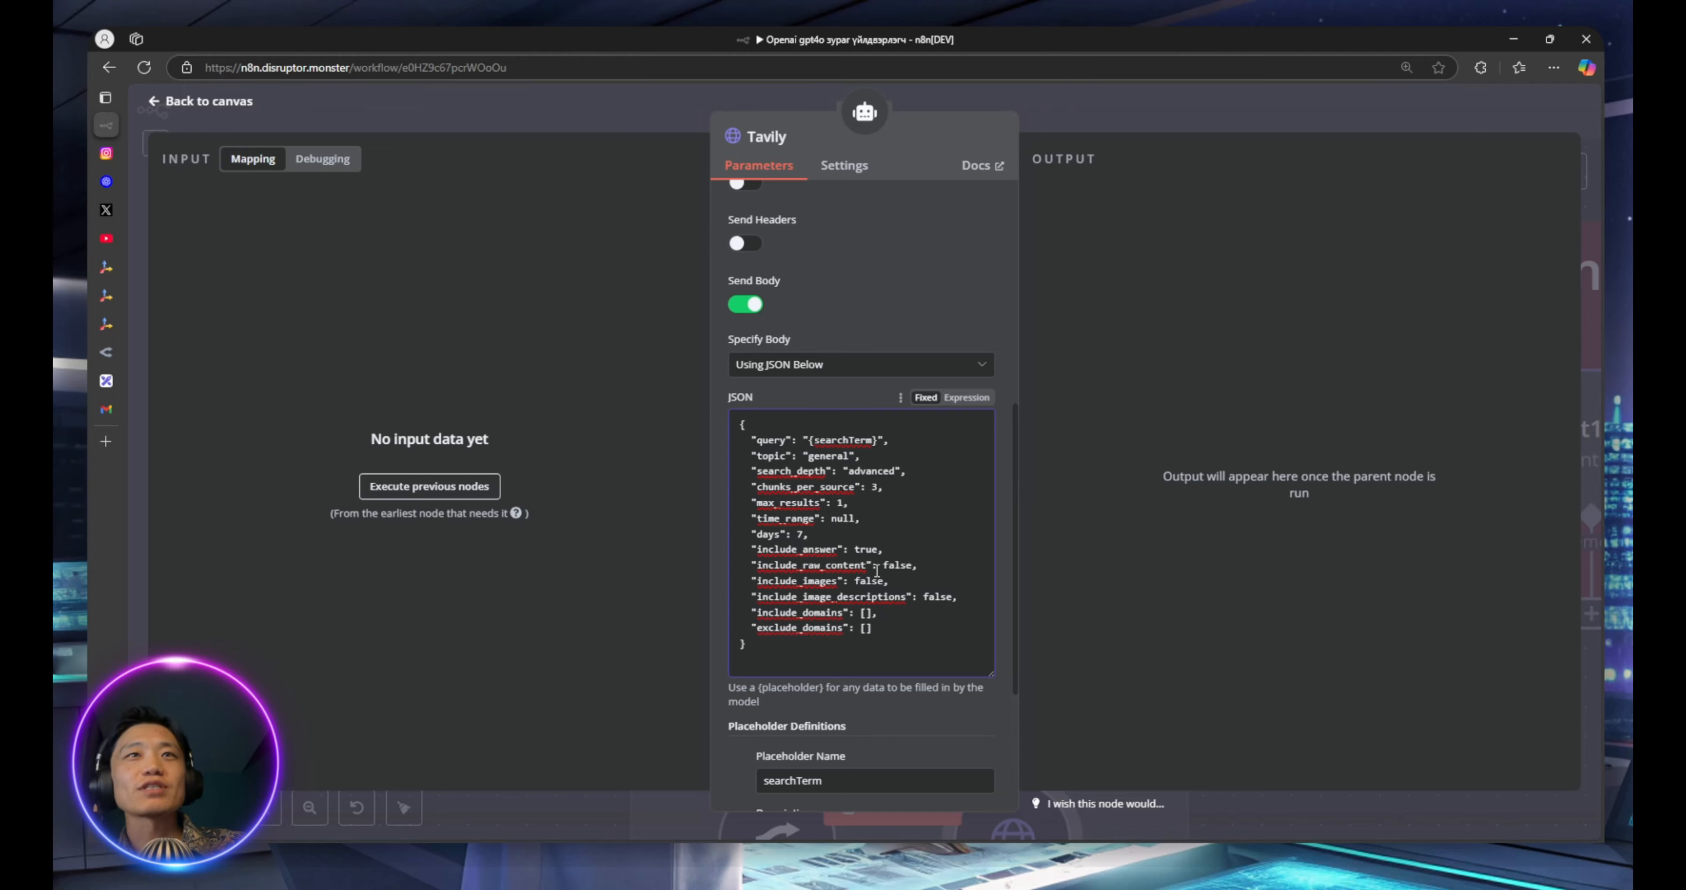
# Examine the full JSON request body in the Tavily node, from the query placeholder through the excluded domains
pyautogui.scroll(-3, 876, 571)
pyautogui.scroll(2, 883, 523)
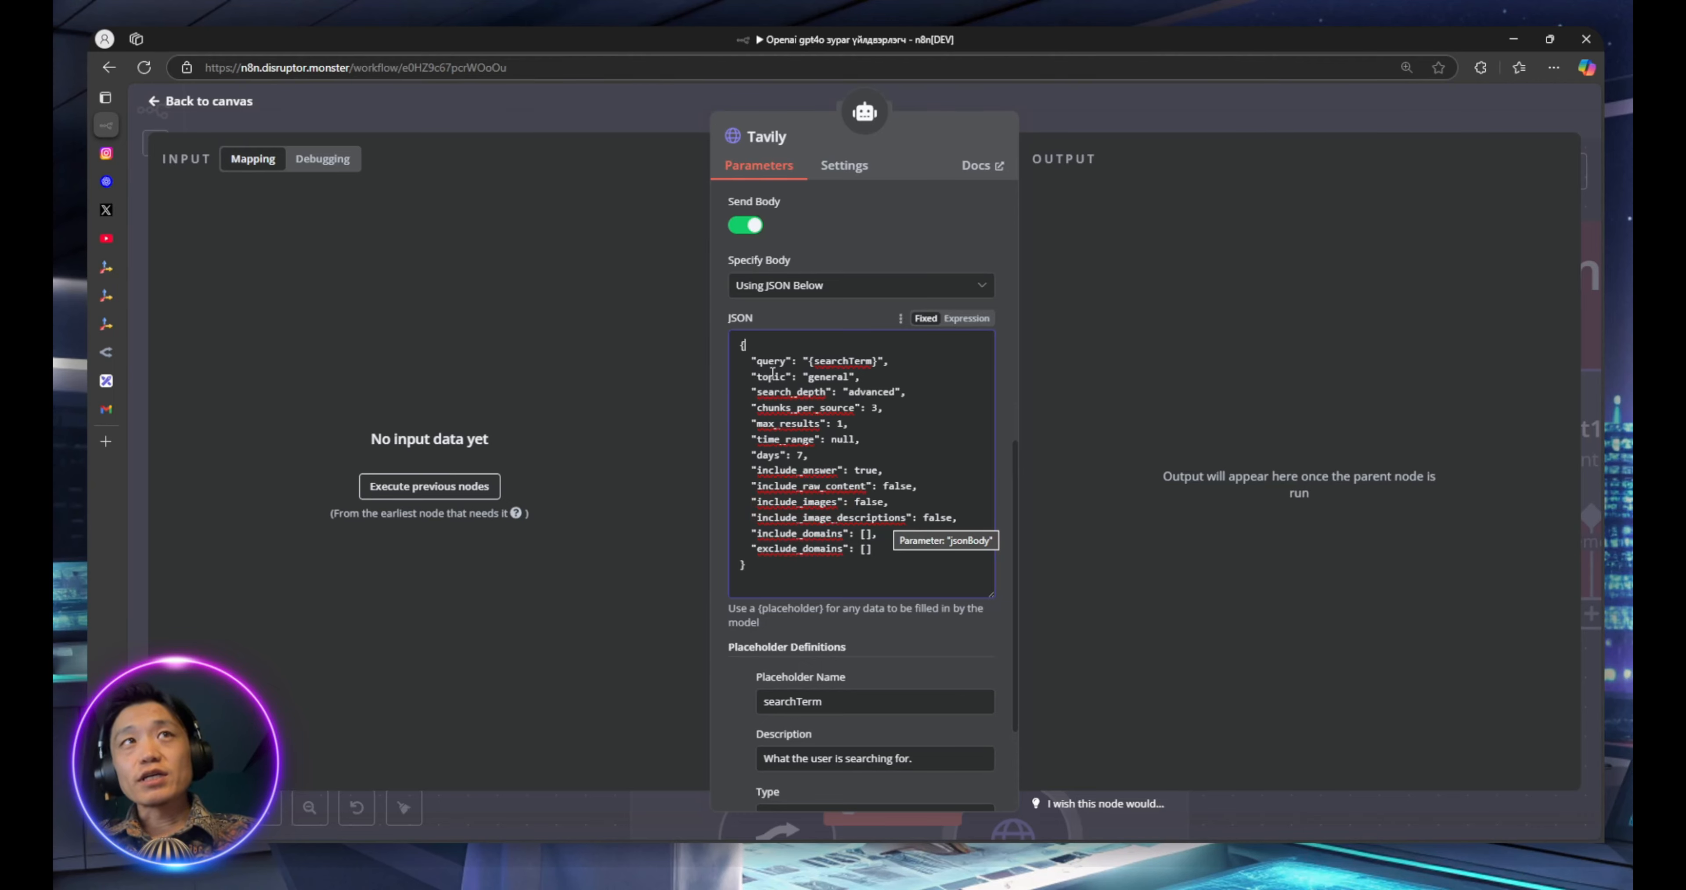
pyautogui.hotkey('ctrl', 'a')
pyautogui.moveTo(852, 569); pyautogui.dragTo(730, 348)
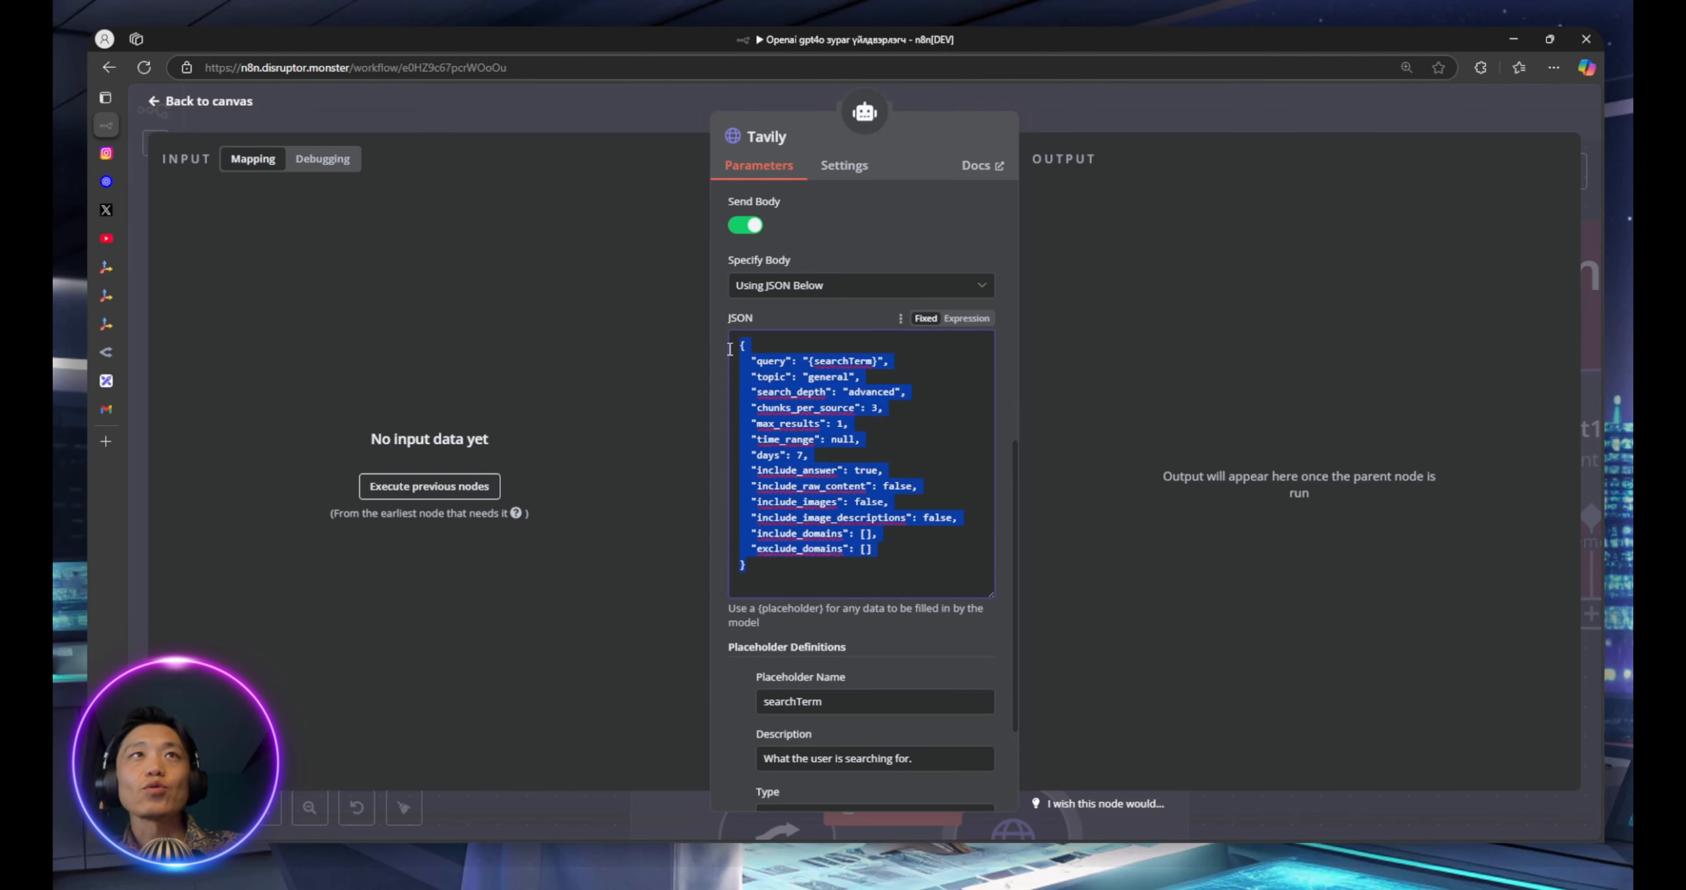
pyautogui.click(739, 345)
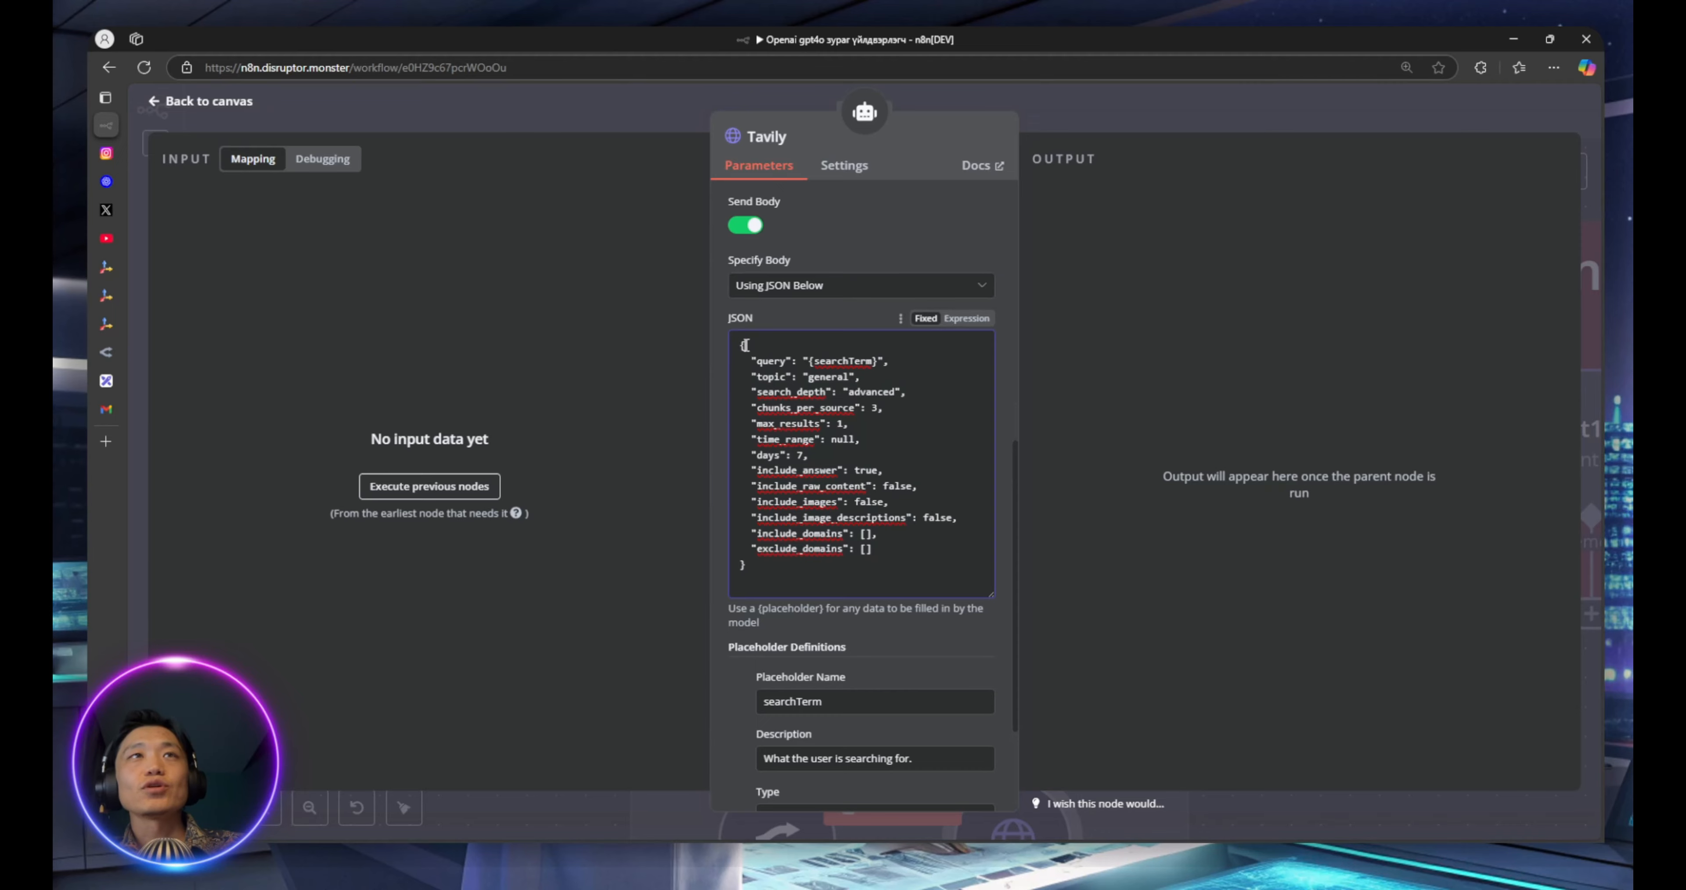
pyautogui.moveTo(741, 349)
pyautogui.mouseDown()
pyautogui.moveTo(811, 400)
pyautogui.moveTo(806, 573)
pyautogui.moveTo(825, 571)
pyautogui.moveTo(750, 485)
pyautogui.moveTo(734, 343)
pyautogui.mouseUp()
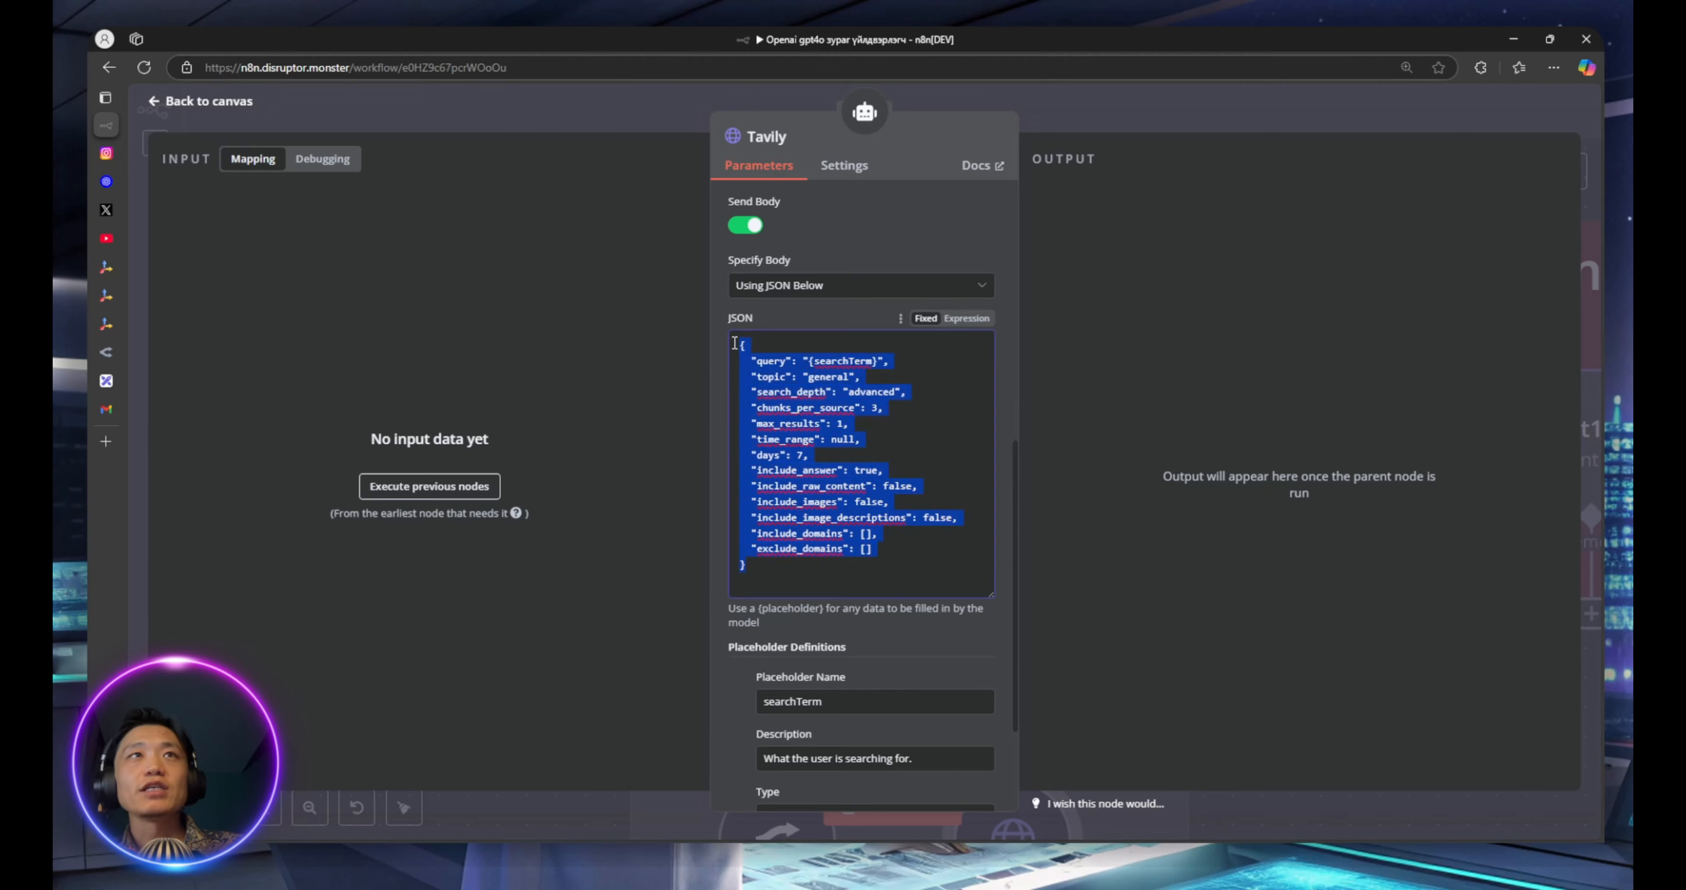
pyautogui.moveTo(105, 323)
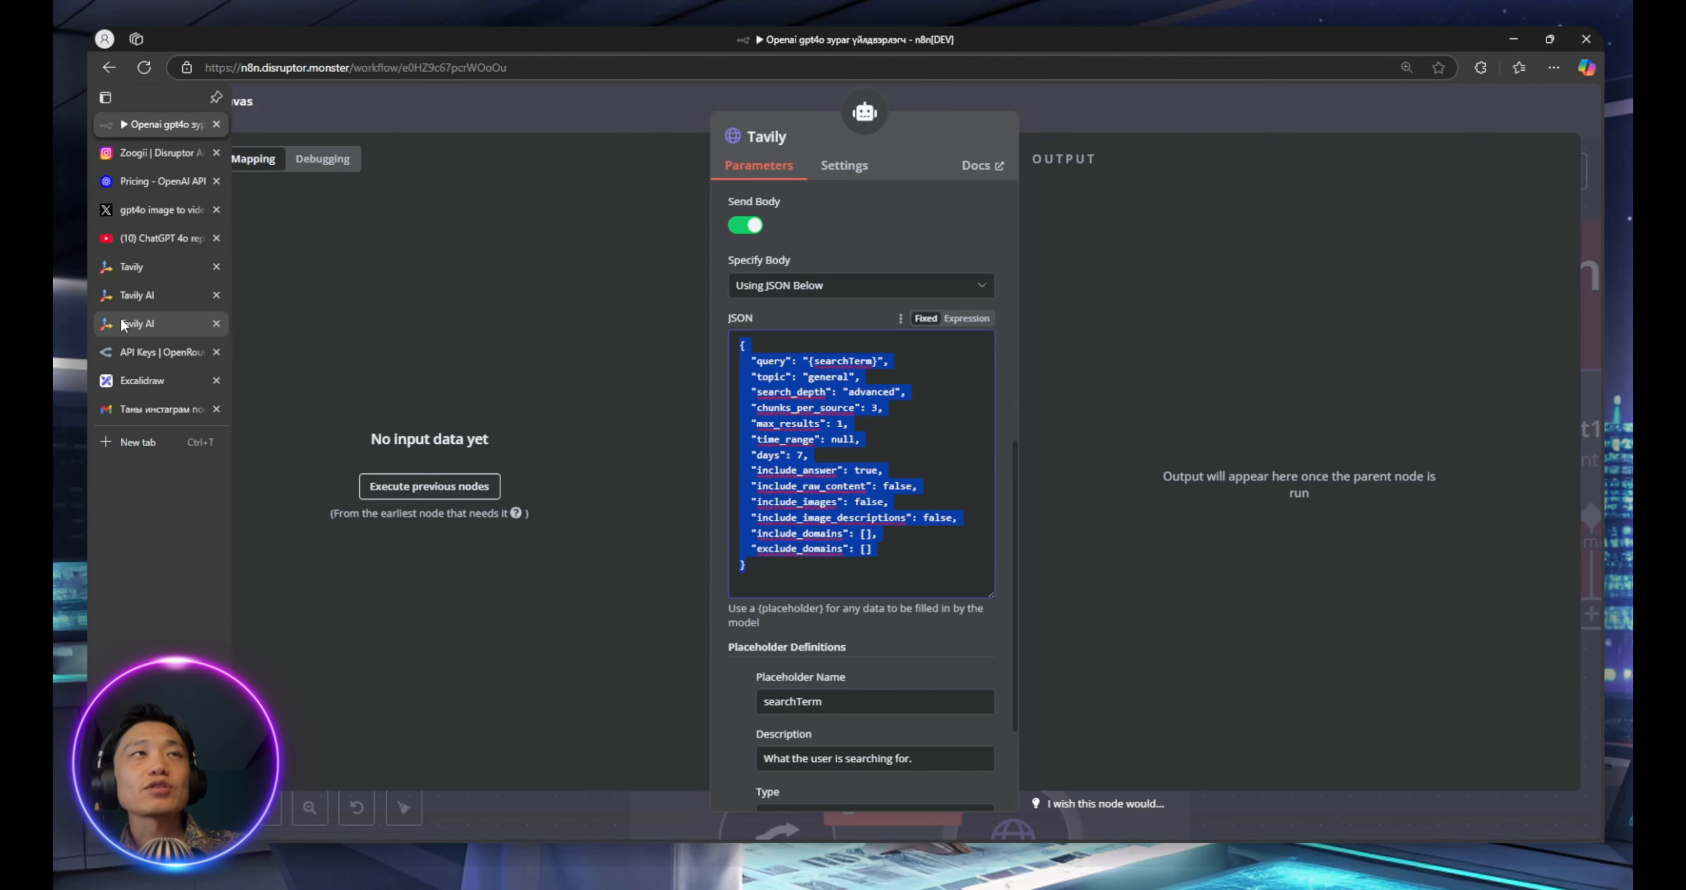
pyautogui.click(794, 407)
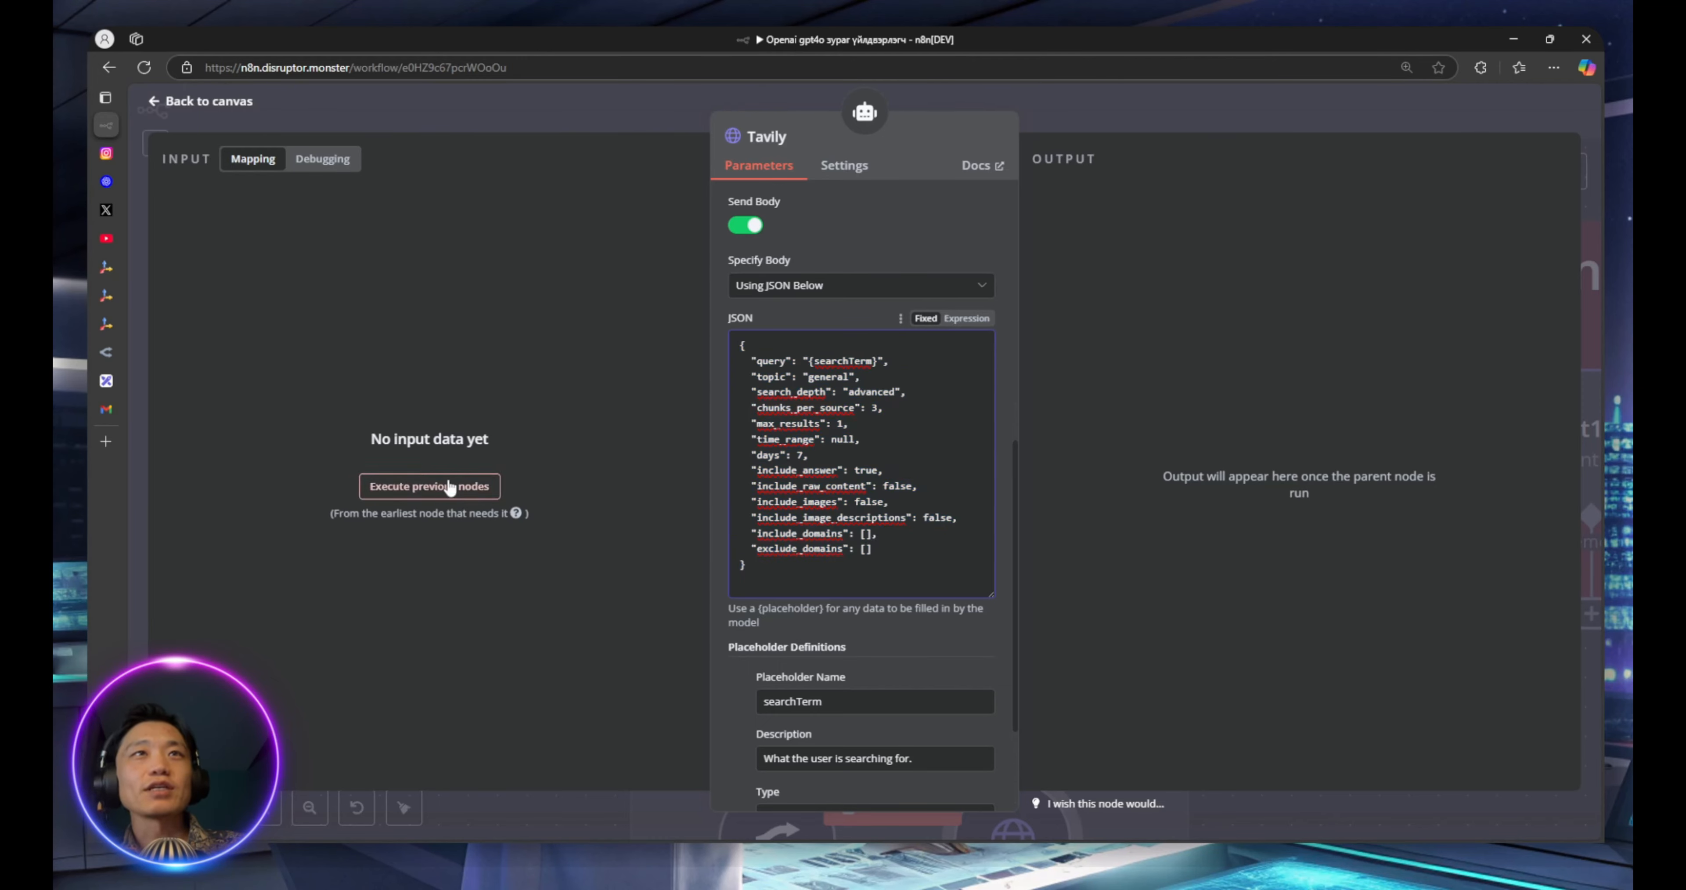
pyautogui.click(796, 567)
pyautogui.moveTo(796, 567); pyautogui.dragTo(839, 584)
pyautogui.click(747, 348)
pyautogui.click(839, 584)
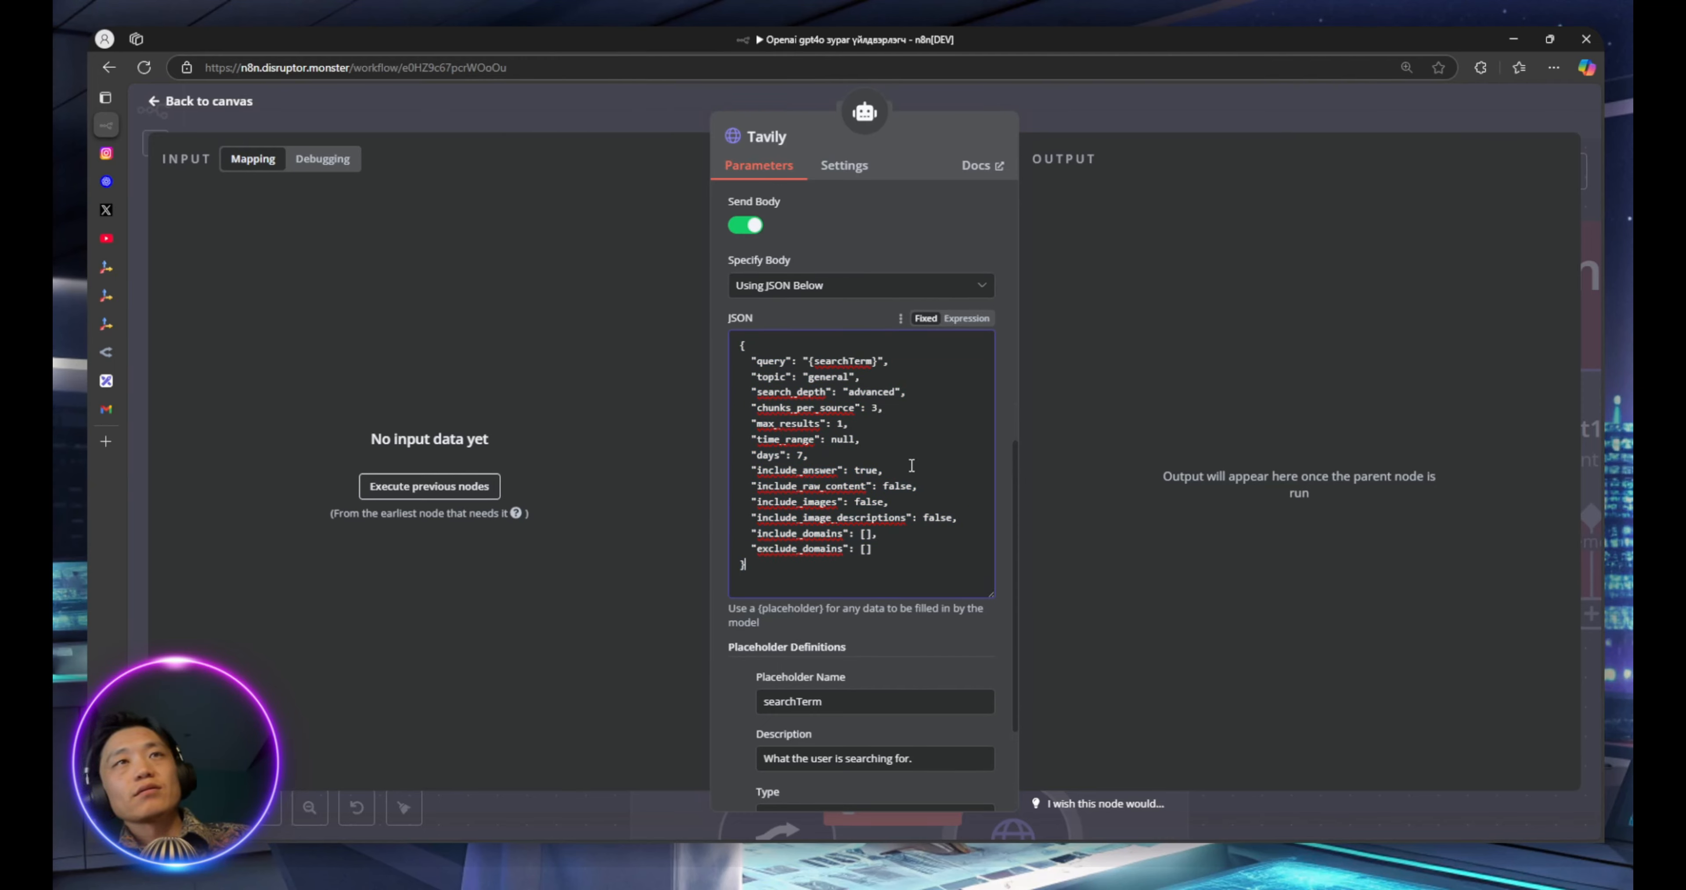
# Review the searchTerm placeholder definition's description and its available type options
pyautogui.scroll(-3, 841, 463)
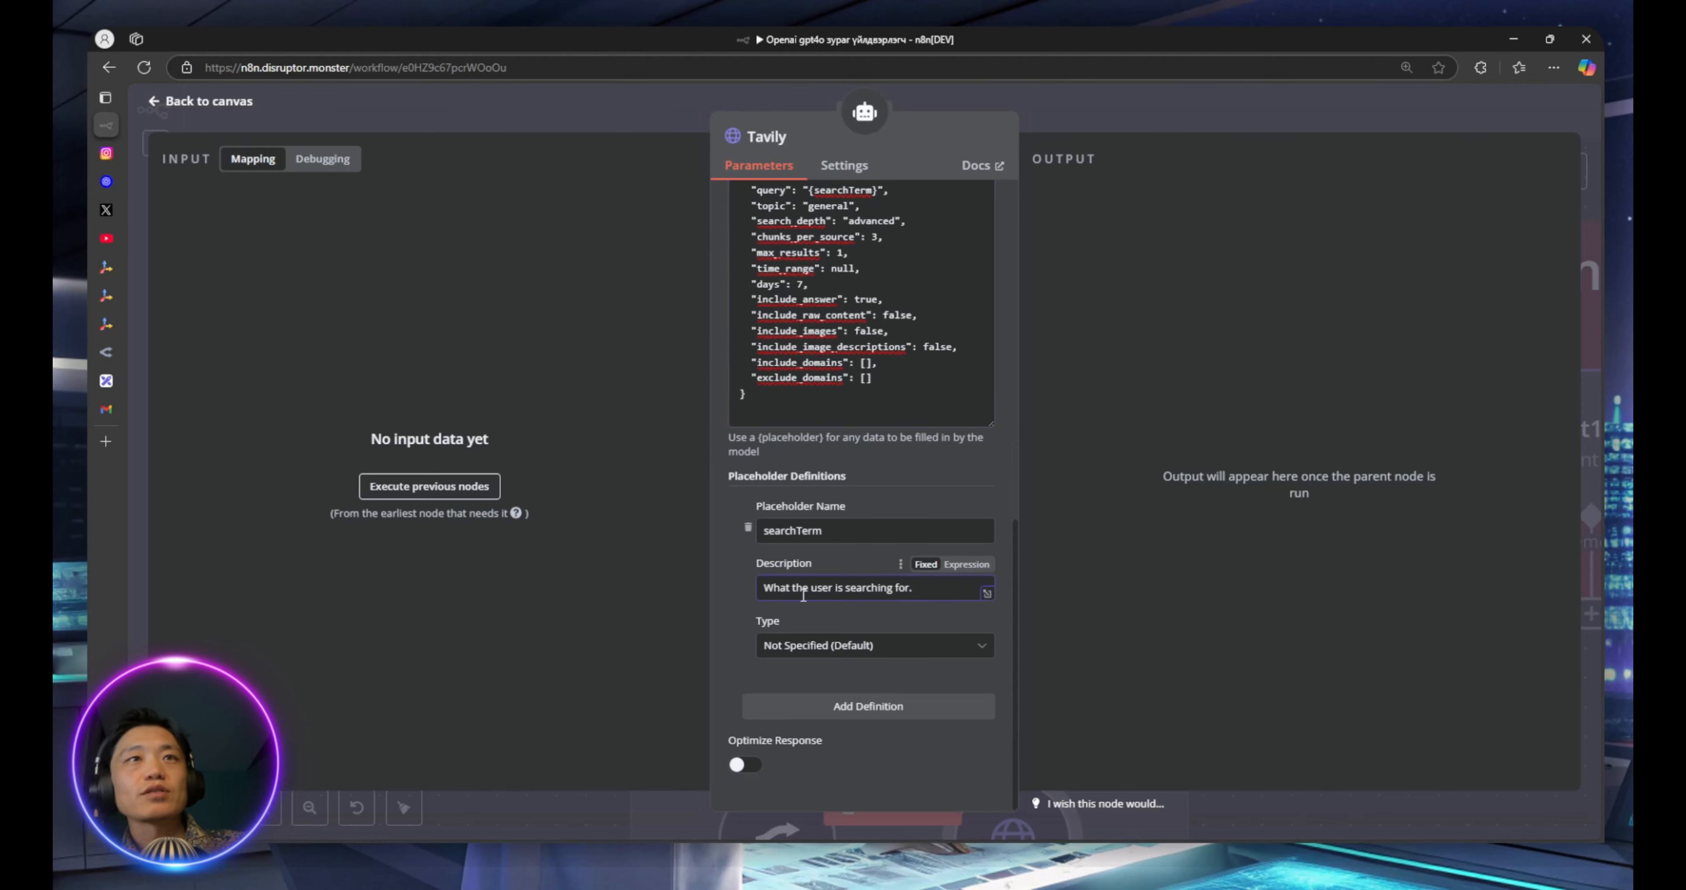
pyautogui.moveTo(781, 589); pyautogui.dragTo(918, 588)
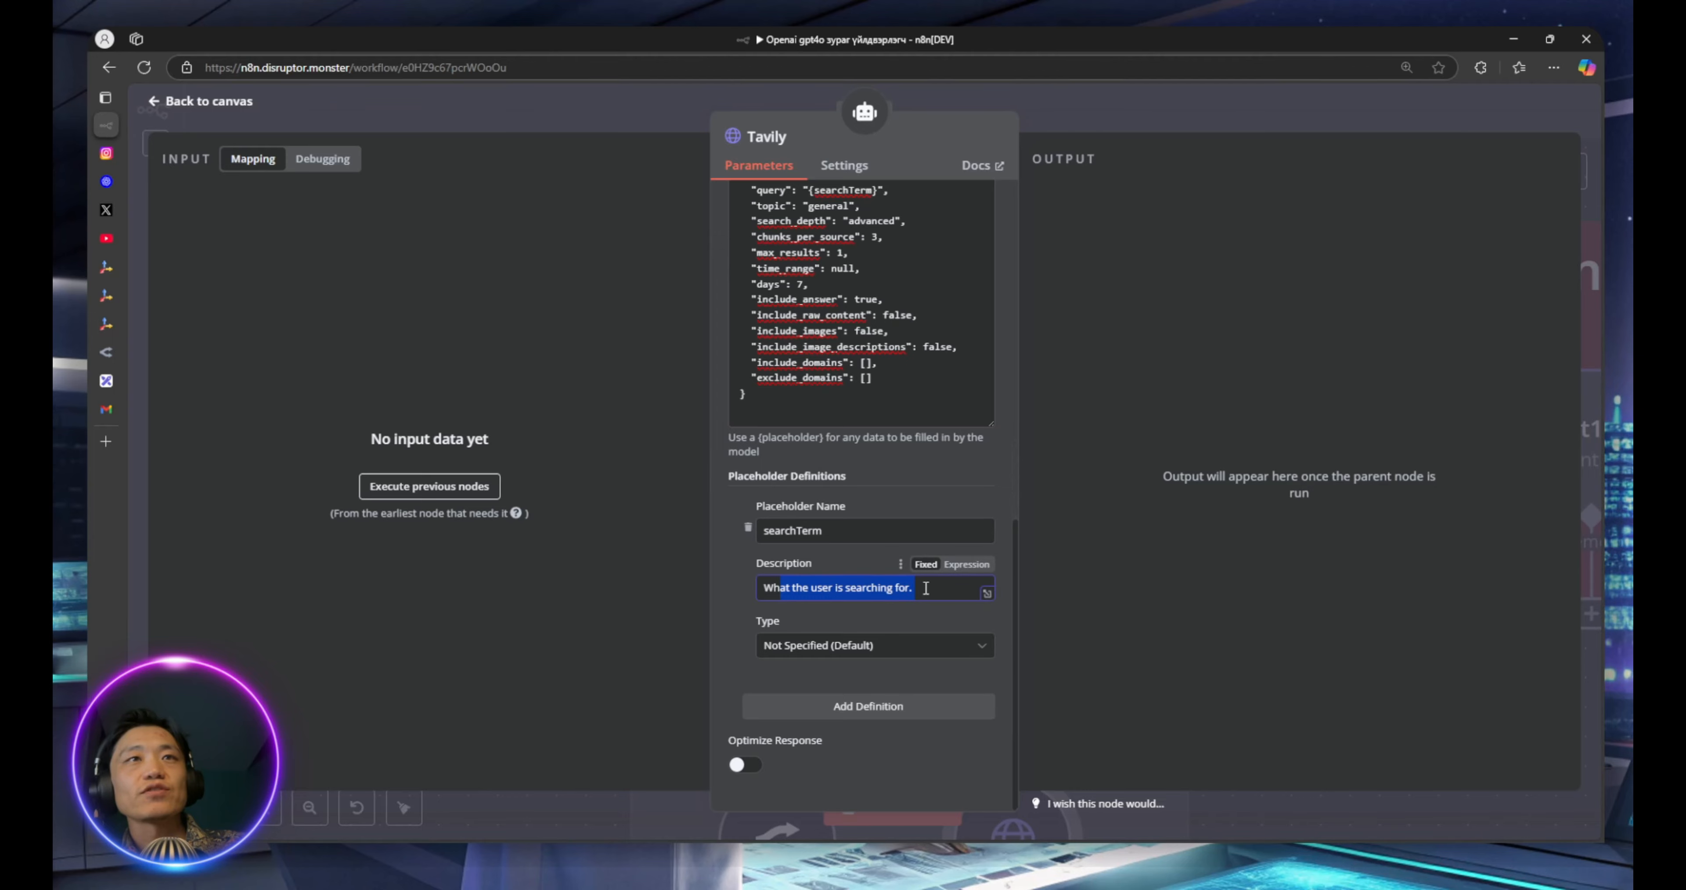
pyautogui.click(925, 588)
pyautogui.click(772, 648)
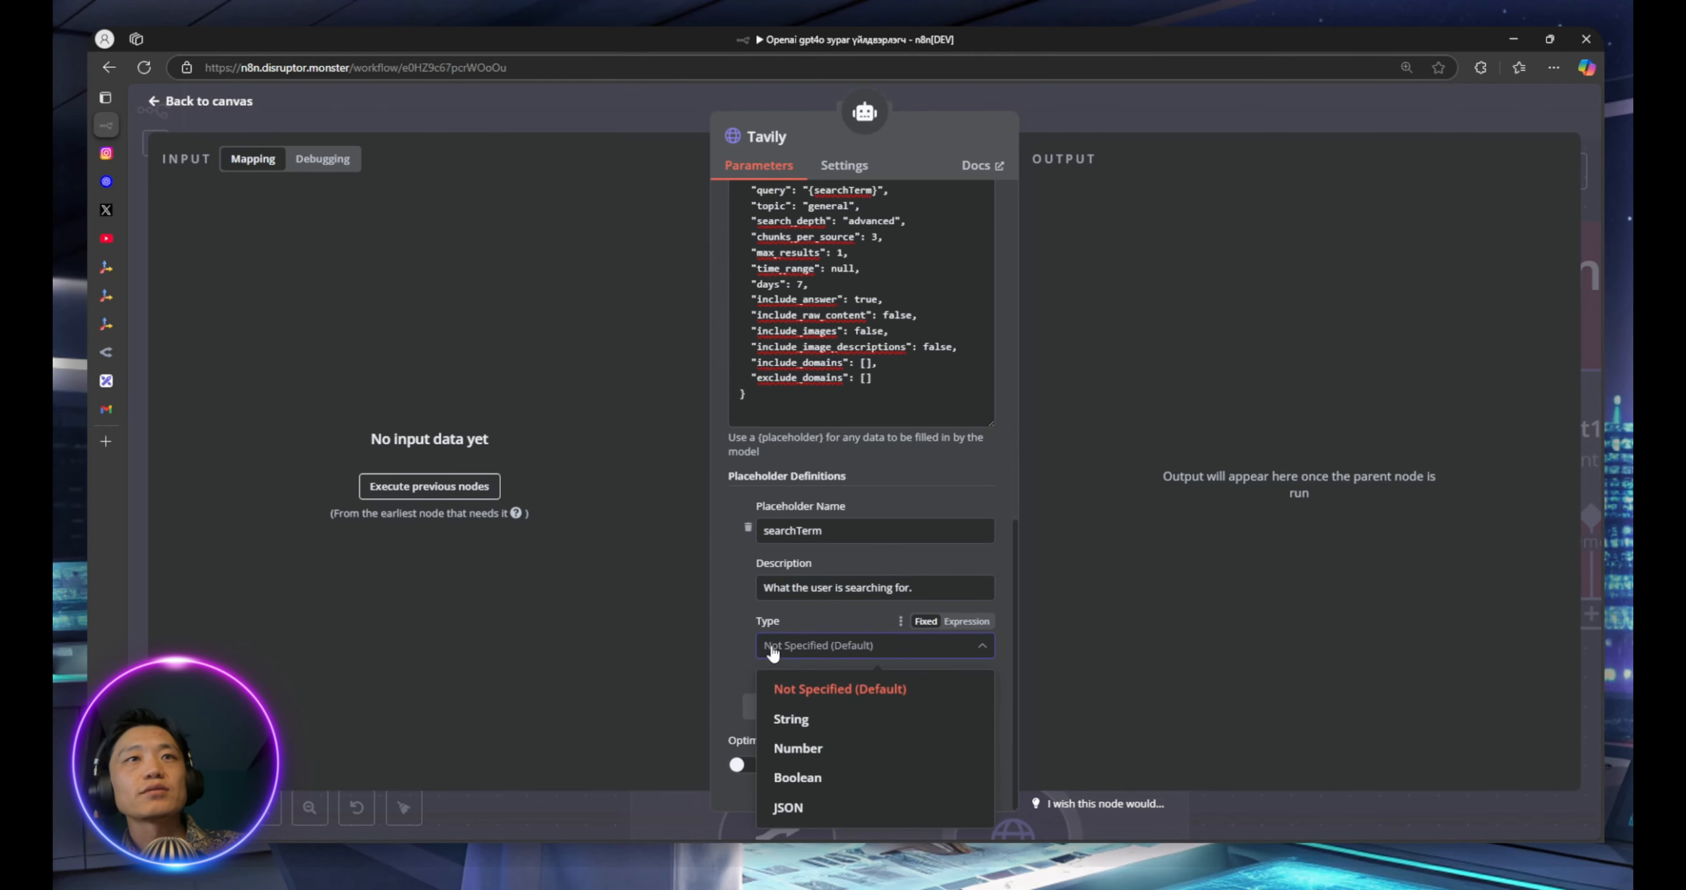
pyautogui.click(772, 648)
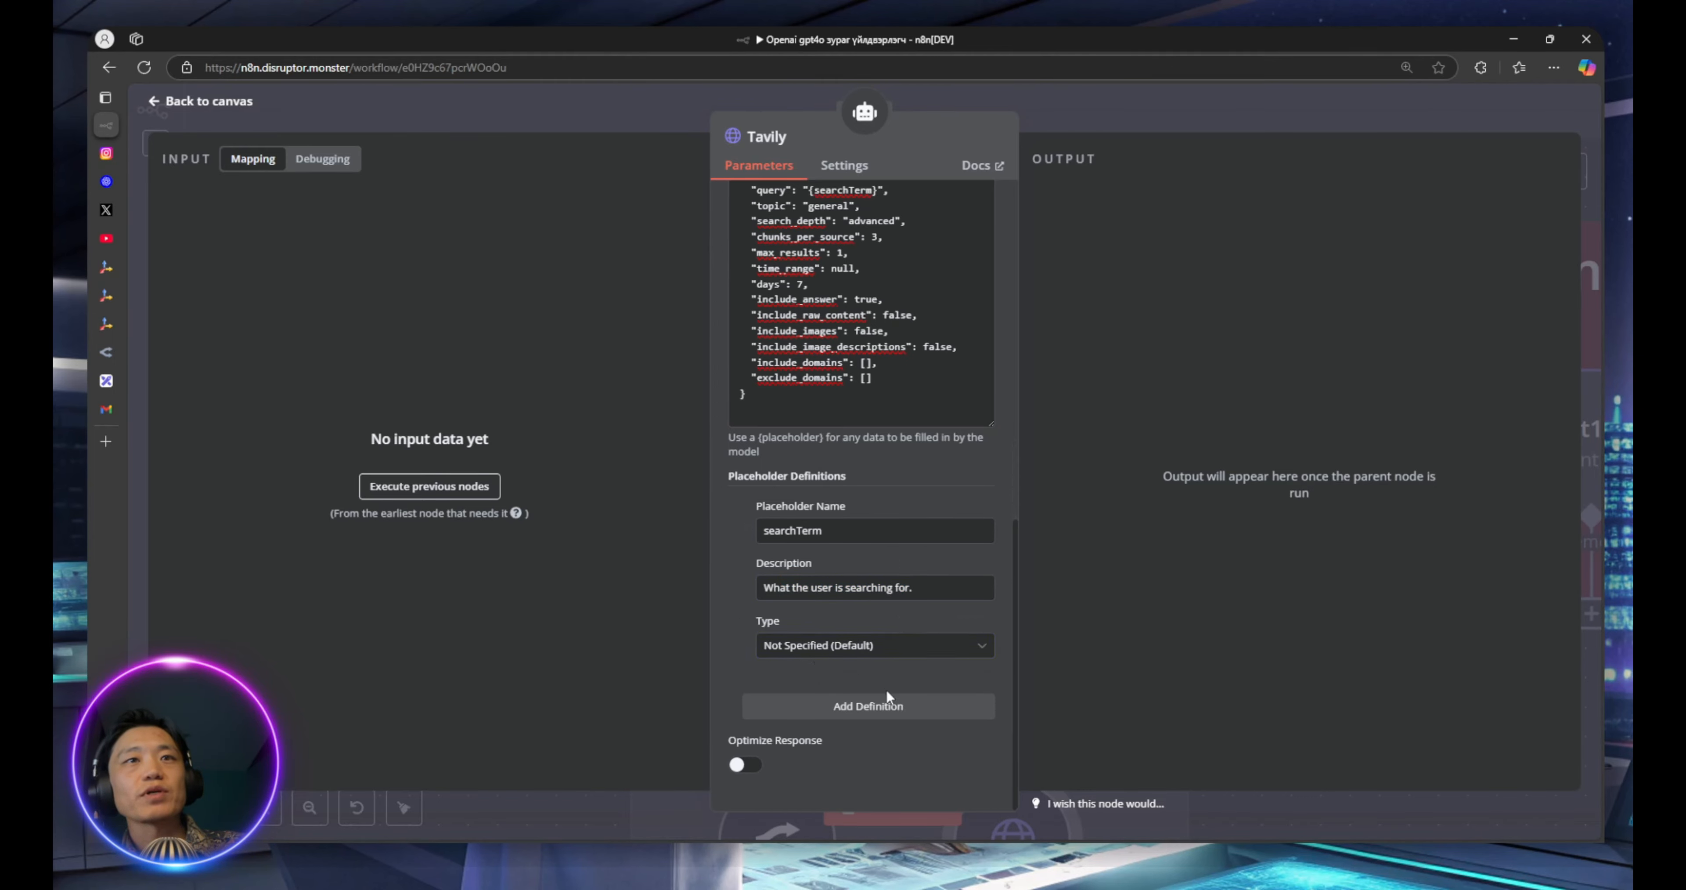
# Look back over the Tavily tool's method, URL, authentication and body settings, and return to the canvas
pyautogui.scroll(10, 886, 695)
pyautogui.scroll(-10, 890, 713)
pyautogui.scroll(10, 868, 325)
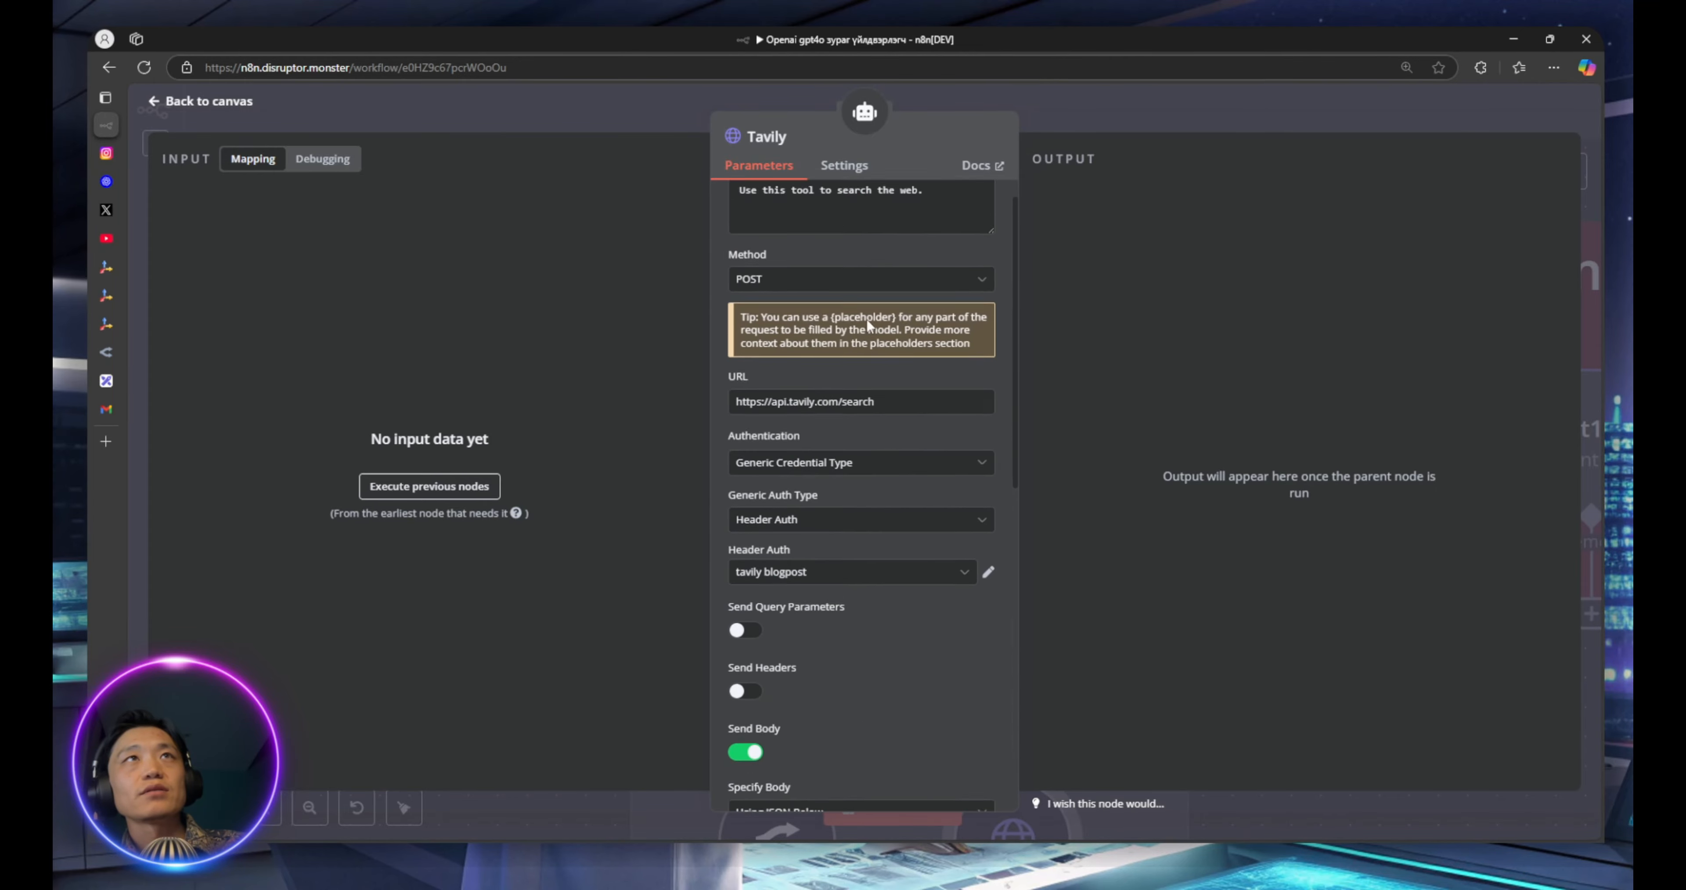
pyautogui.click(639, 112)
# Check the GPT_4.1 node's settings, and move the node to the lower-left part of the LLM & Түүл group
pyautogui.scroll(-3, 949, 533)
pyautogui.click(788, 636)
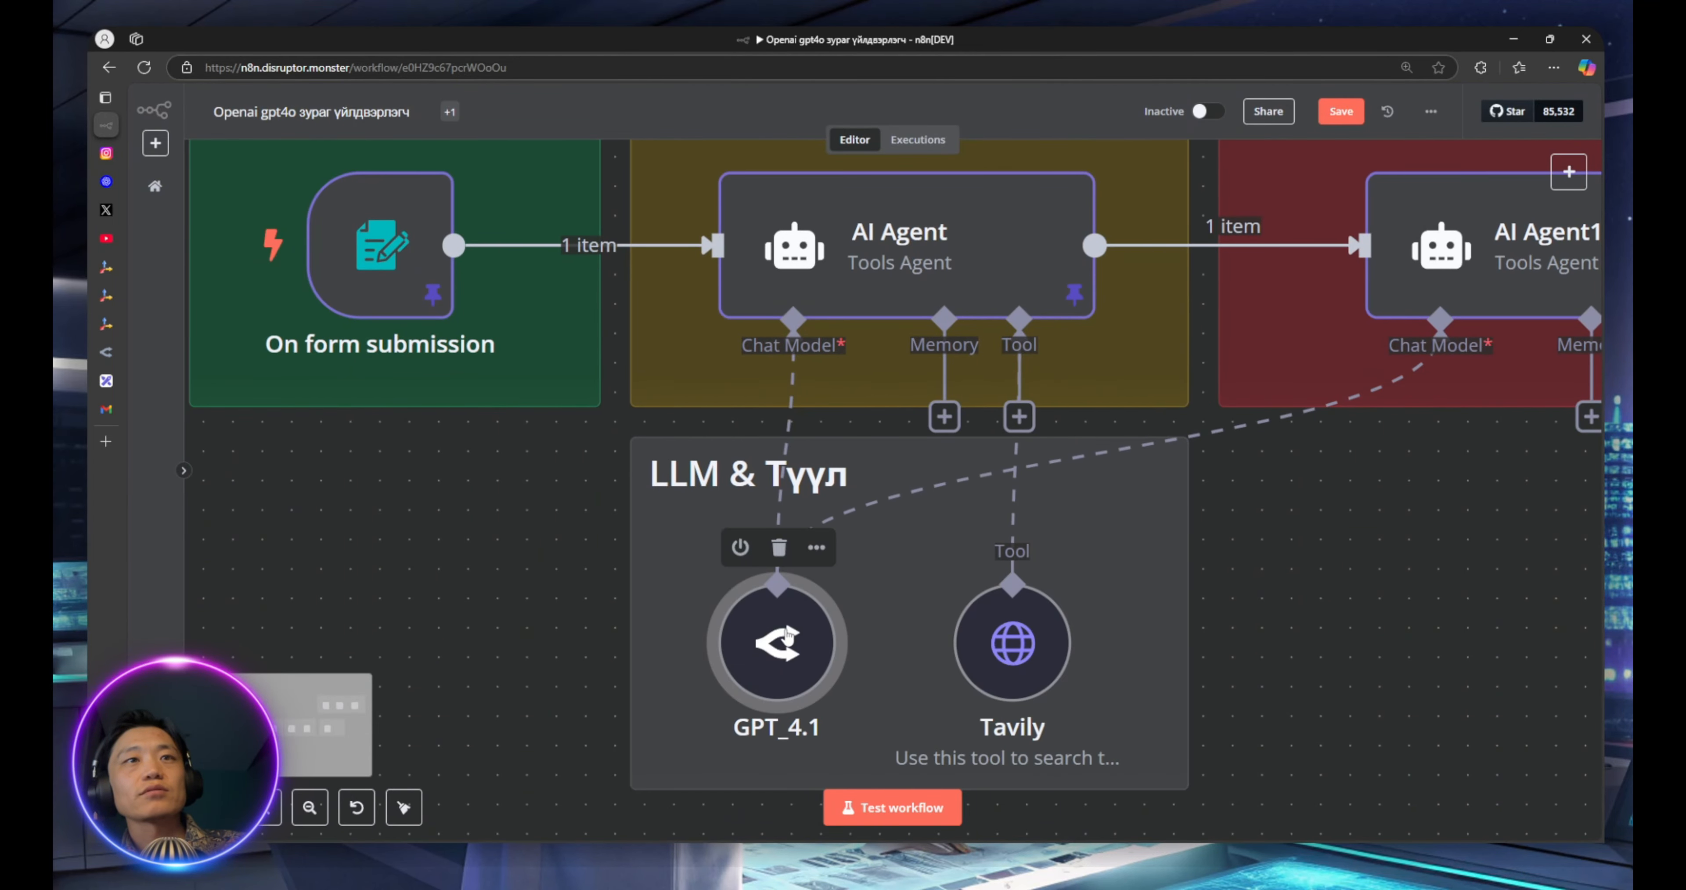
pyautogui.doubleClick(788, 636)
pyautogui.click(651, 119)
pyautogui.moveTo(788, 633); pyautogui.dragTo(692, 666)
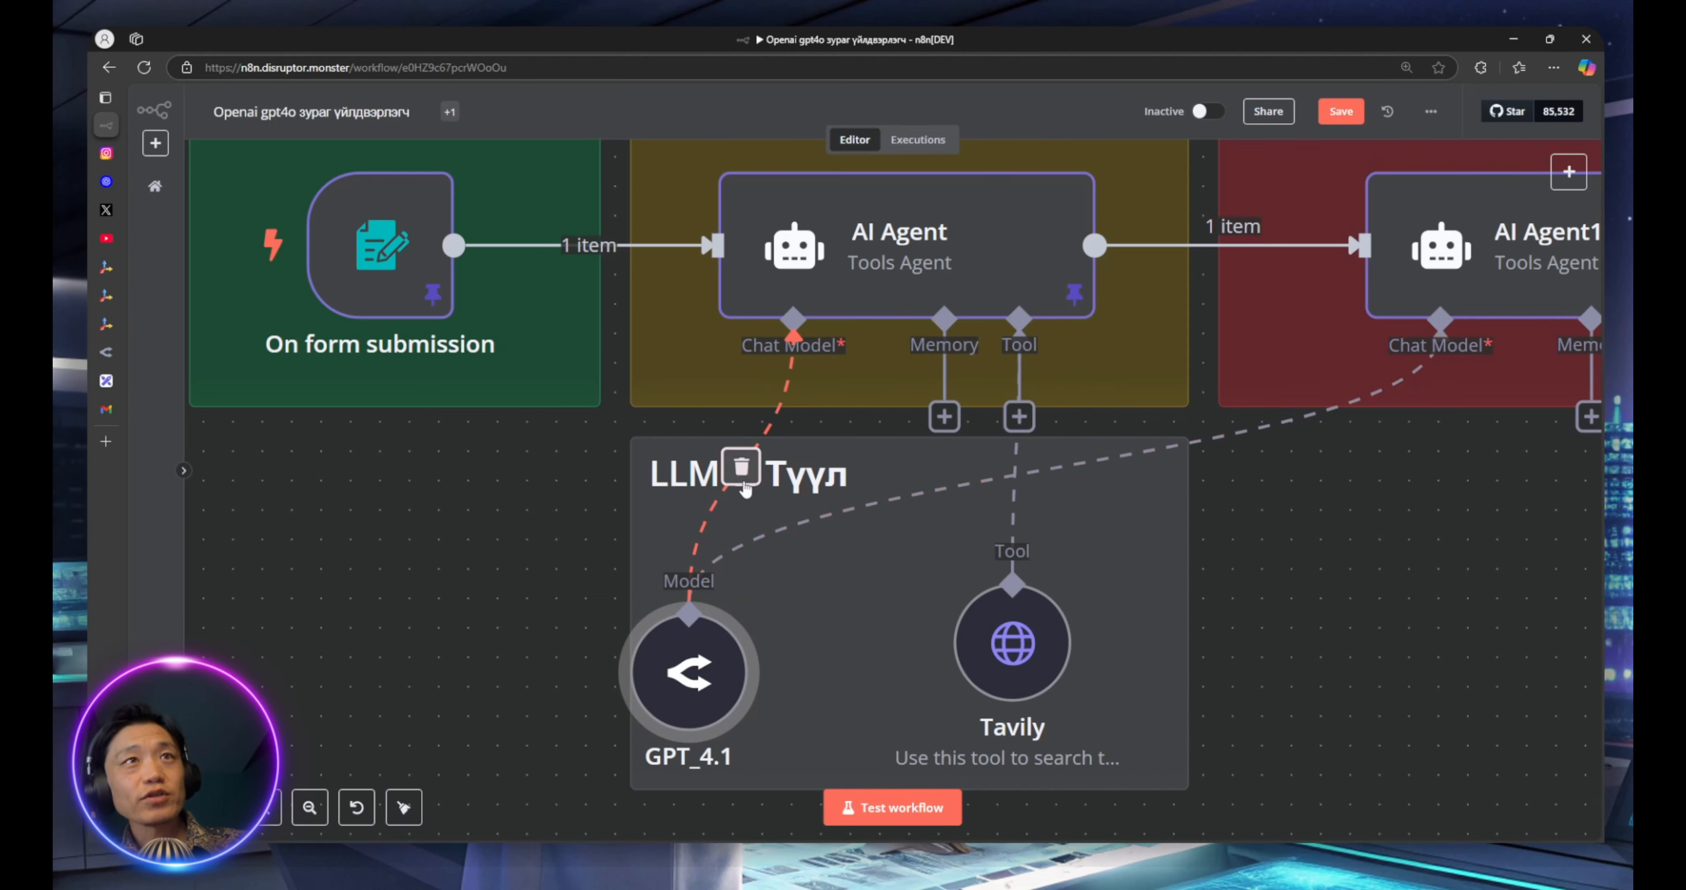
# Disconnect GPT_4.1 from the first AI Agent and add an OpenRouter Chat Model node as its chat model
pyautogui.click(743, 477)
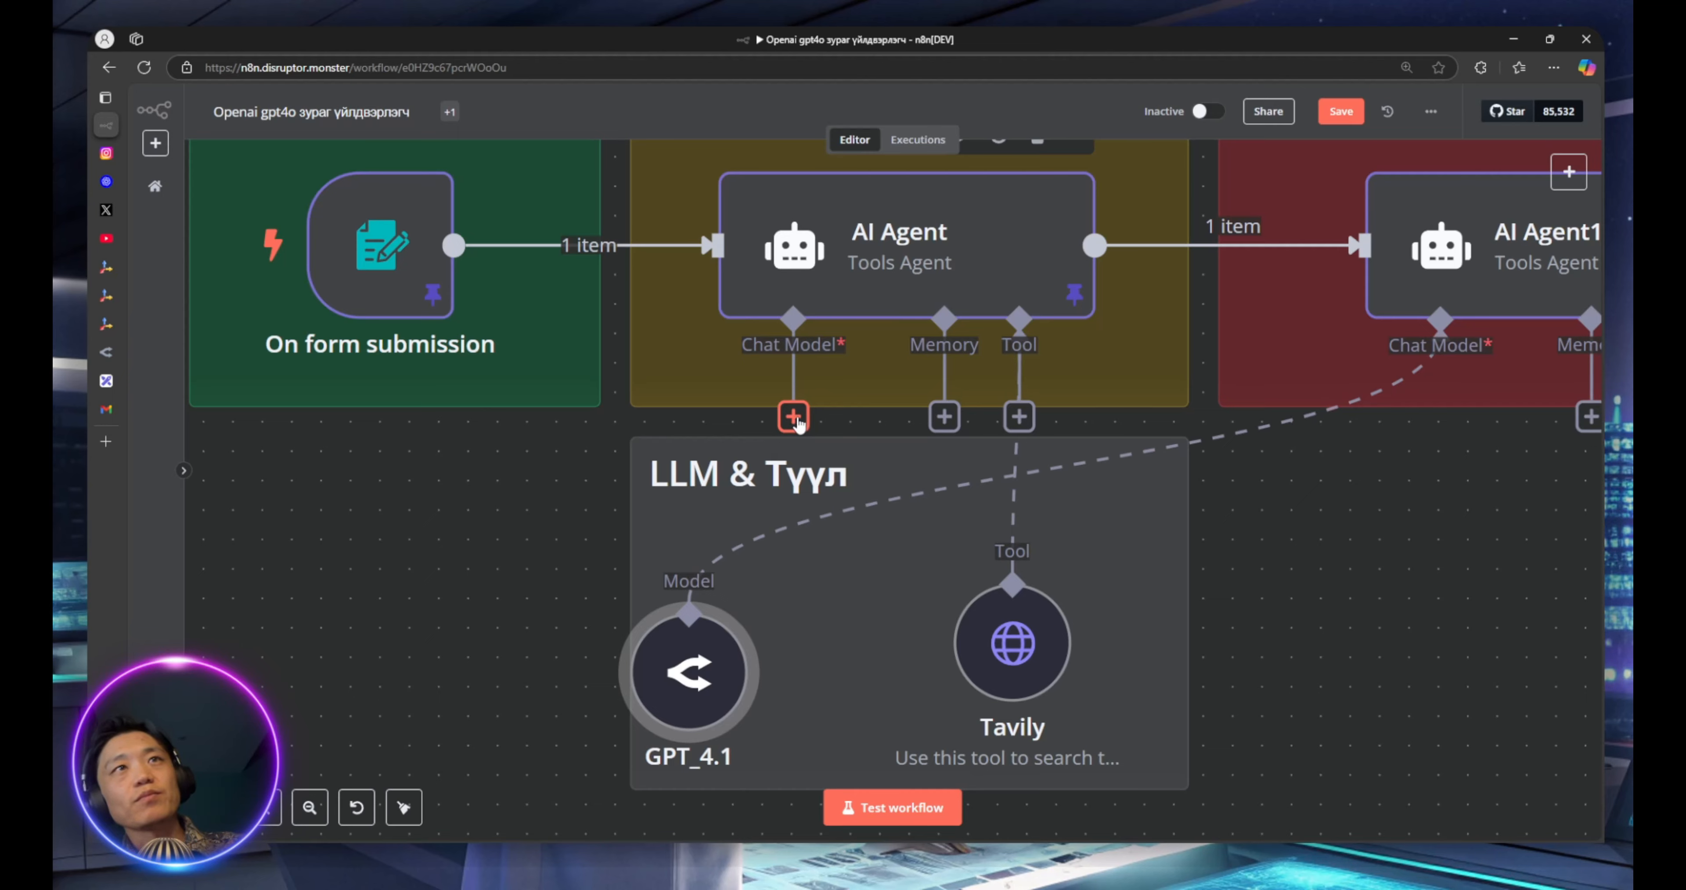
pyautogui.click(795, 417)
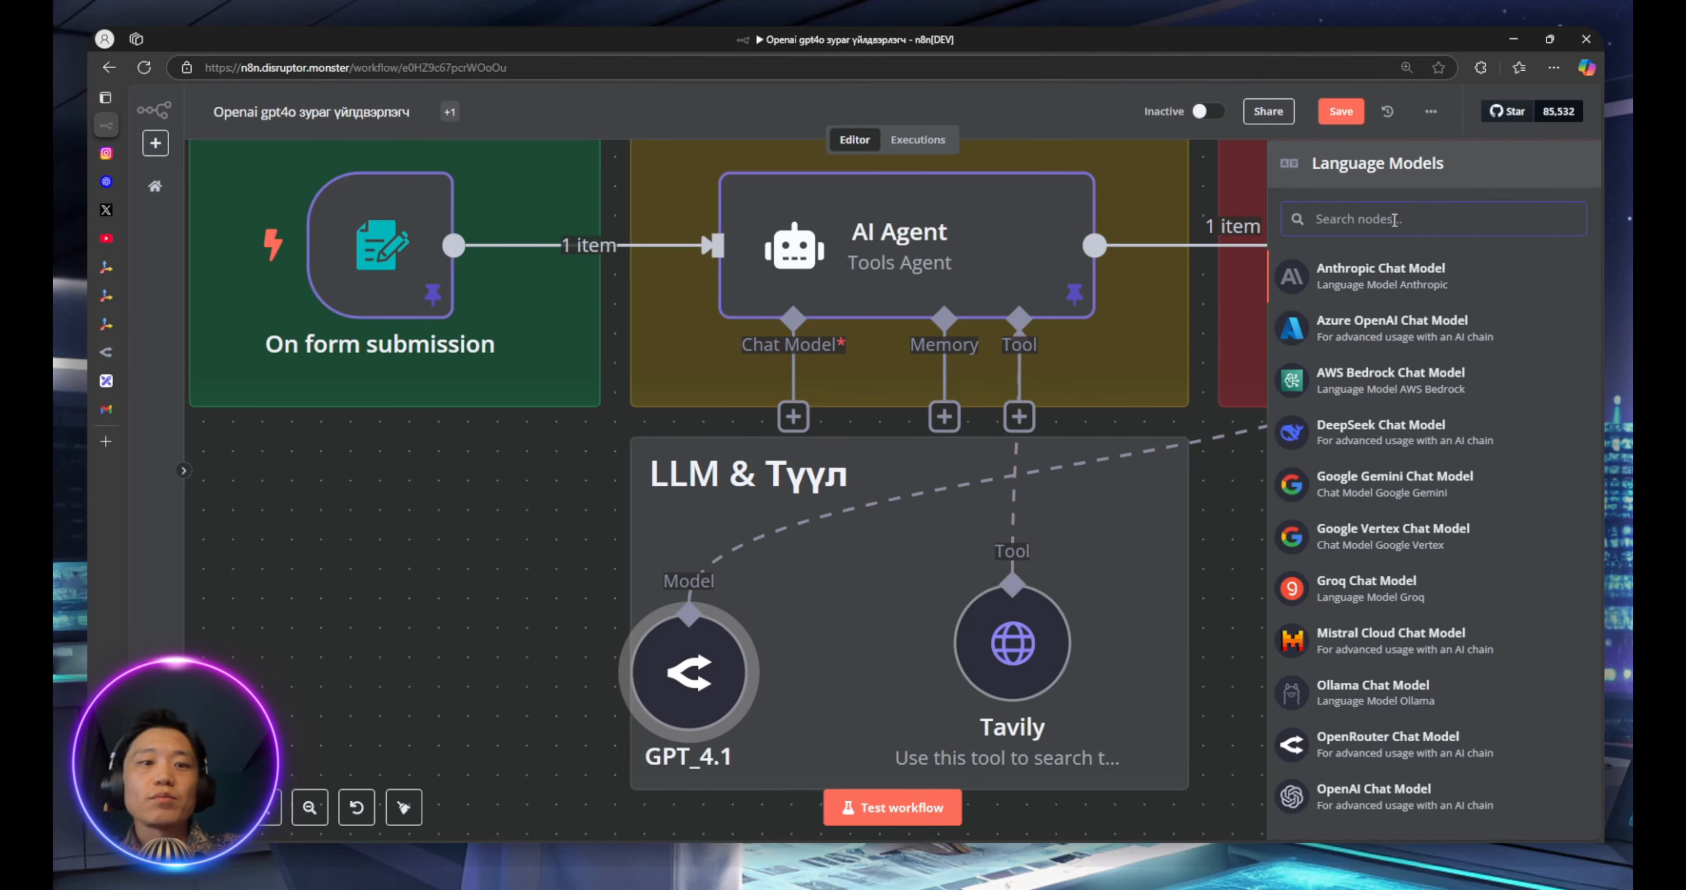
pyautogui.write('p')
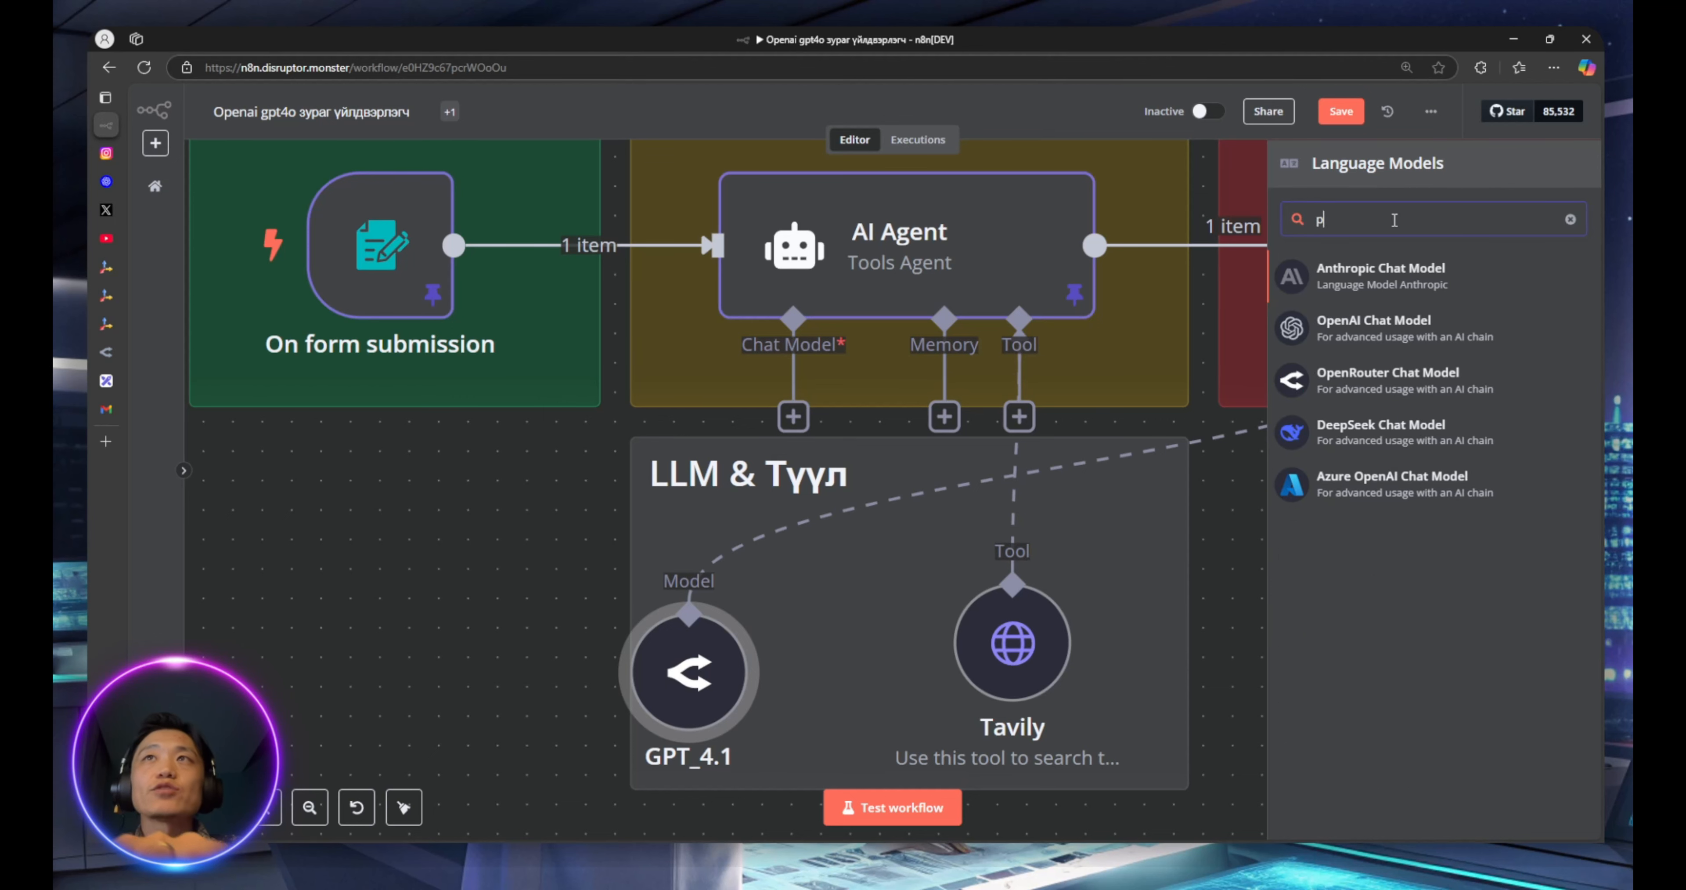
pyautogui.press('BackSpace')
pyautogui.write('op')
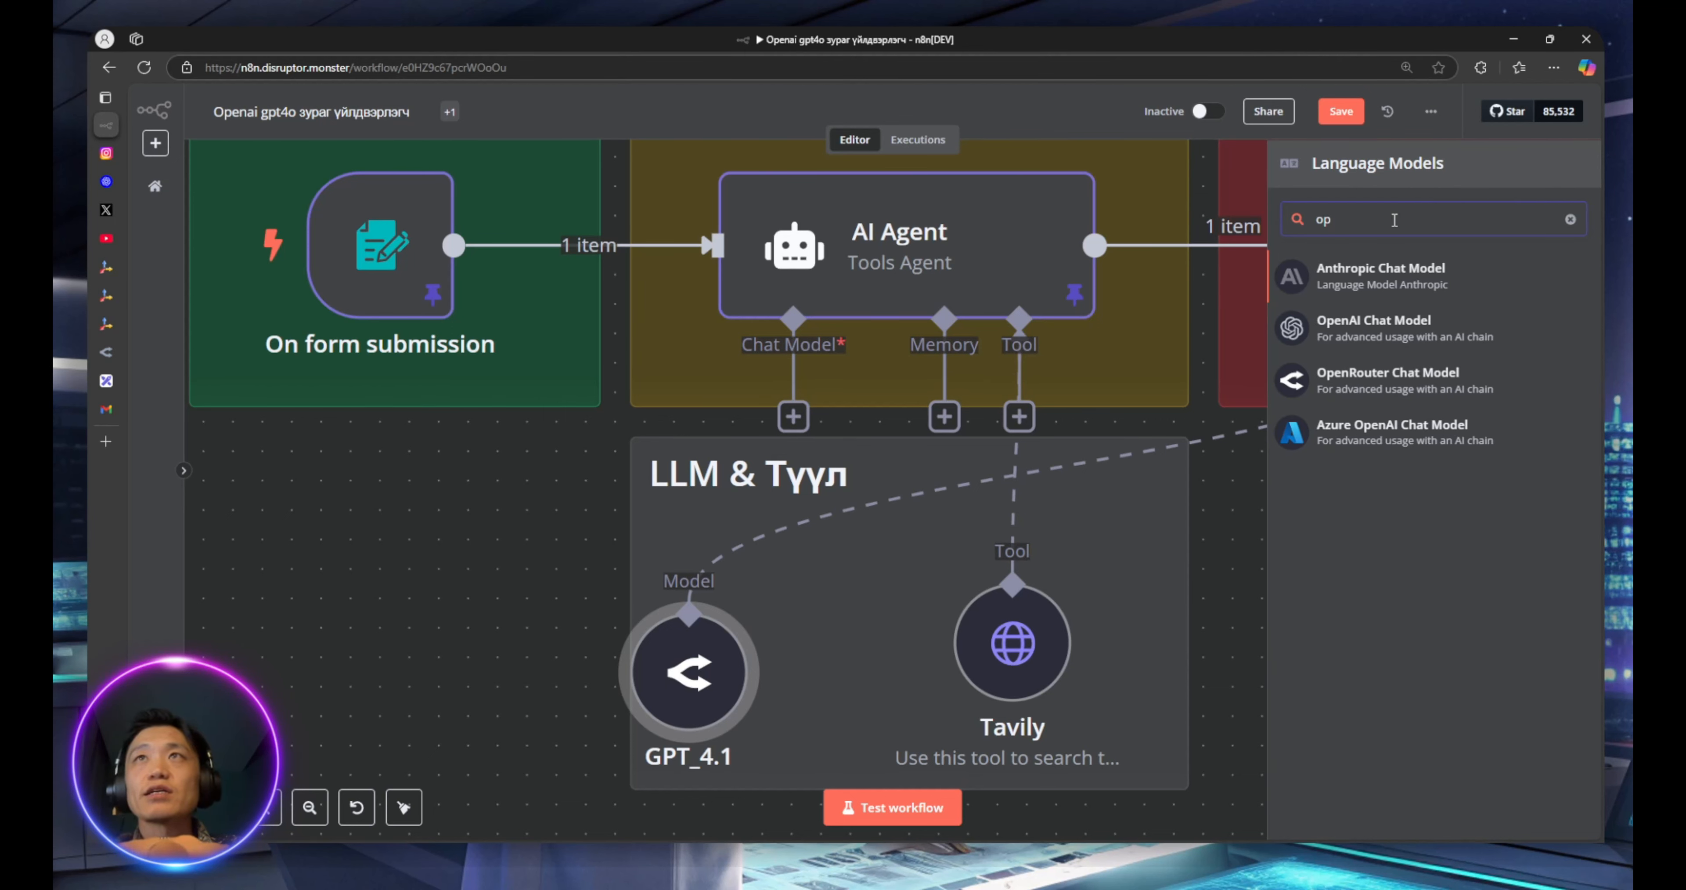
pyautogui.write('enr')
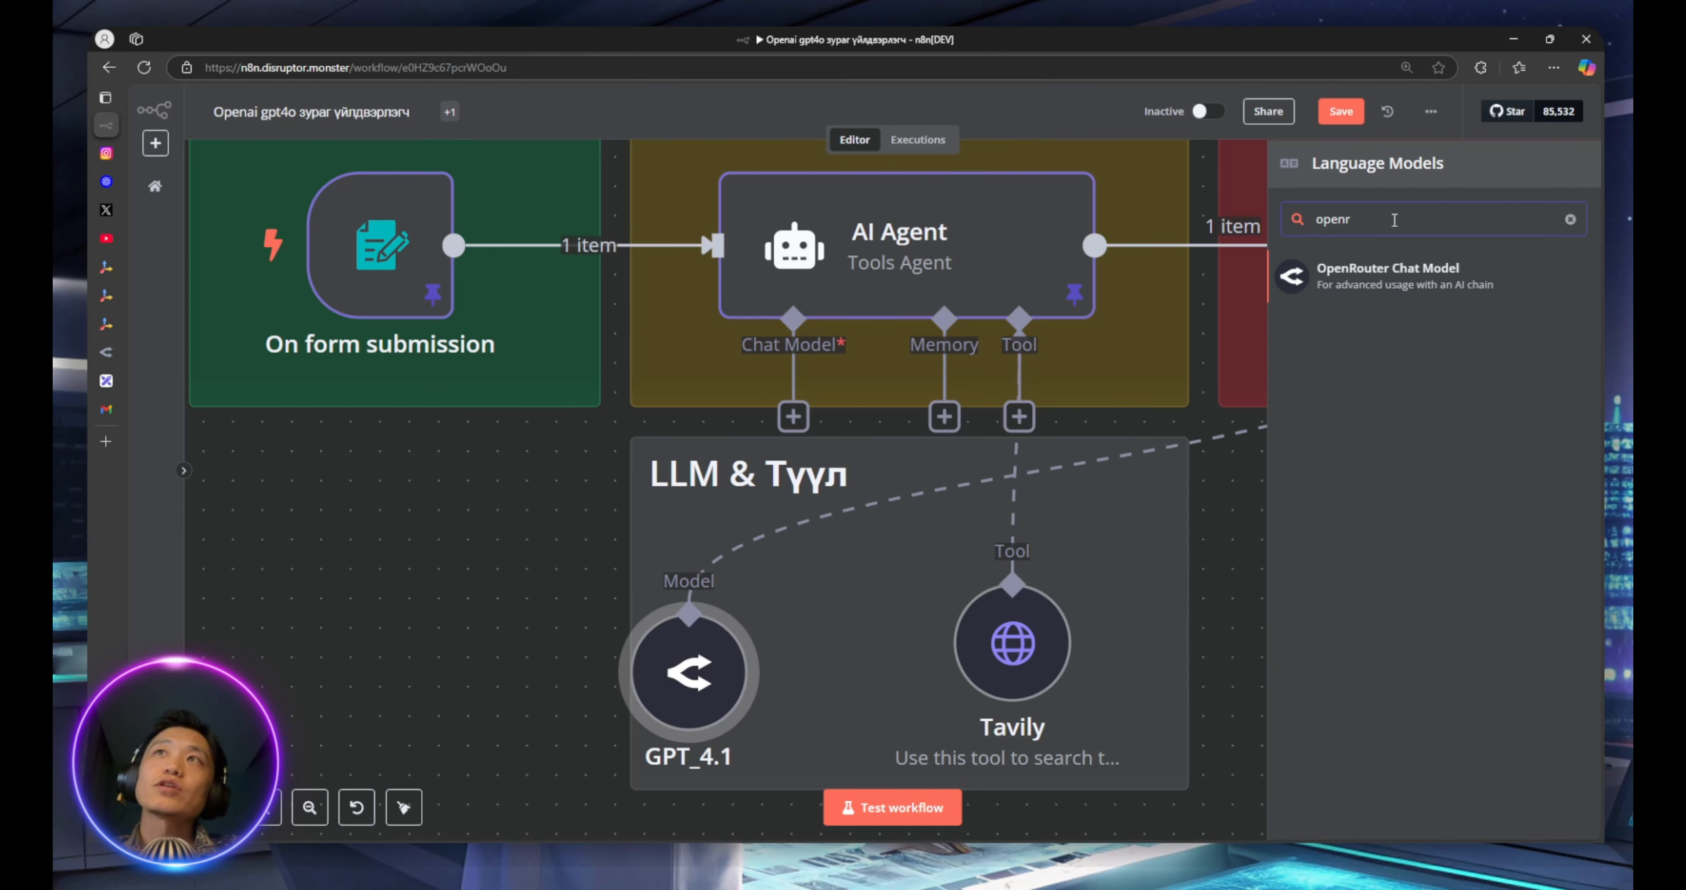
pyautogui.click(1433, 288)
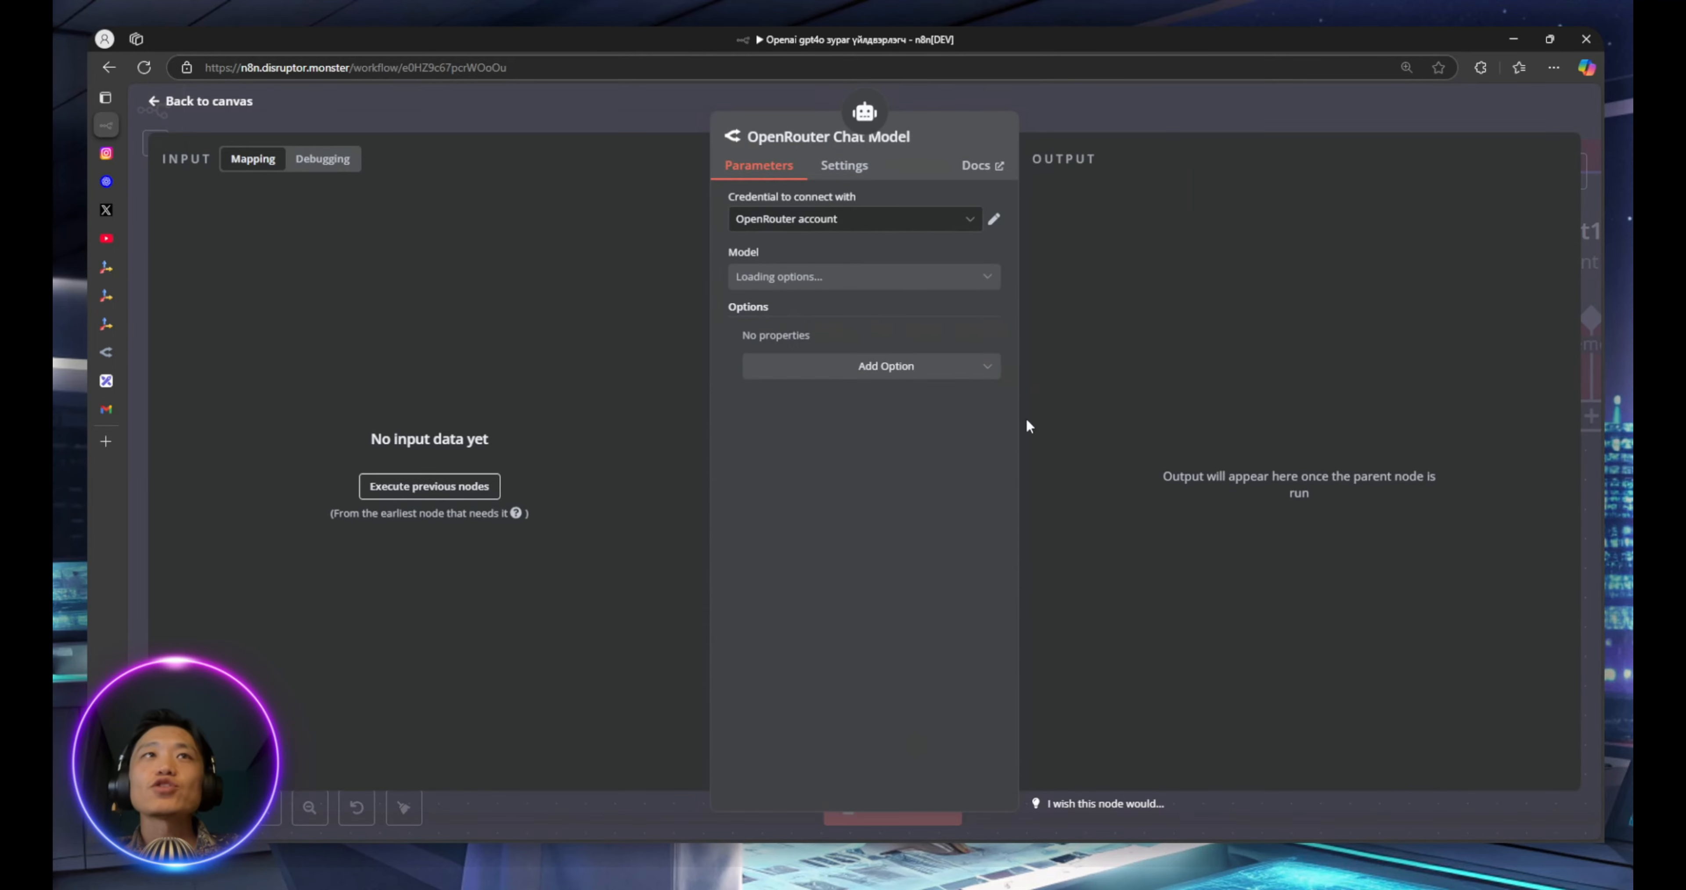
# Browse the models available in the new OpenRouter Chat Model node without changing the selection, and return to the canvas
pyautogui.click(976, 278)
pyautogui.scroll(-20, 895, 385)
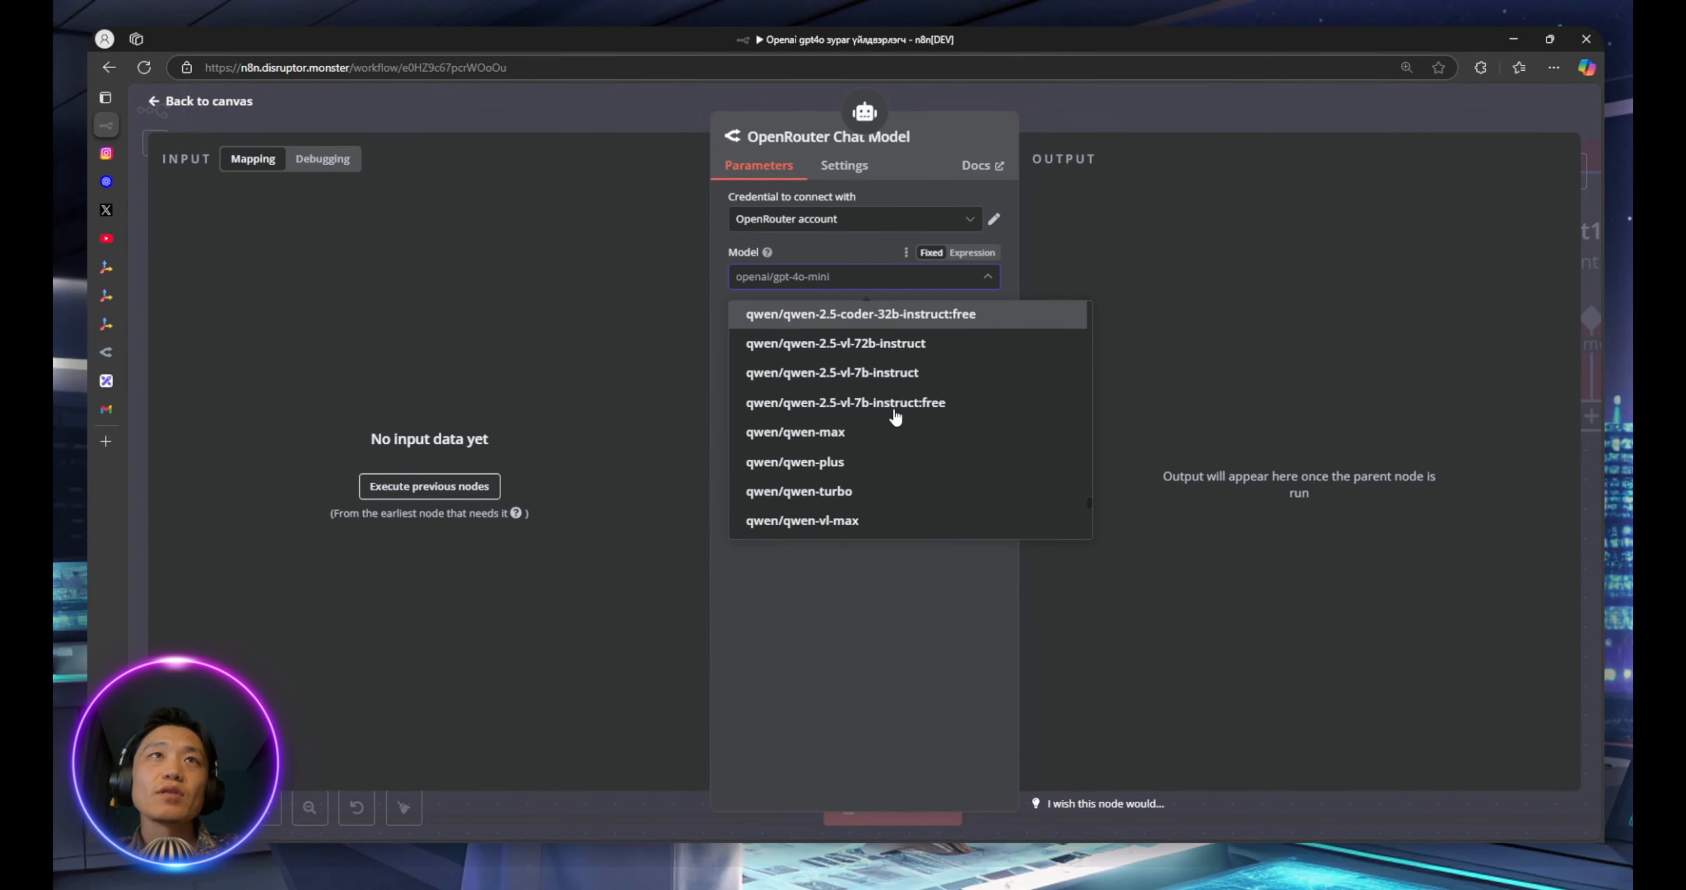
pyautogui.scroll(20, 914, 477)
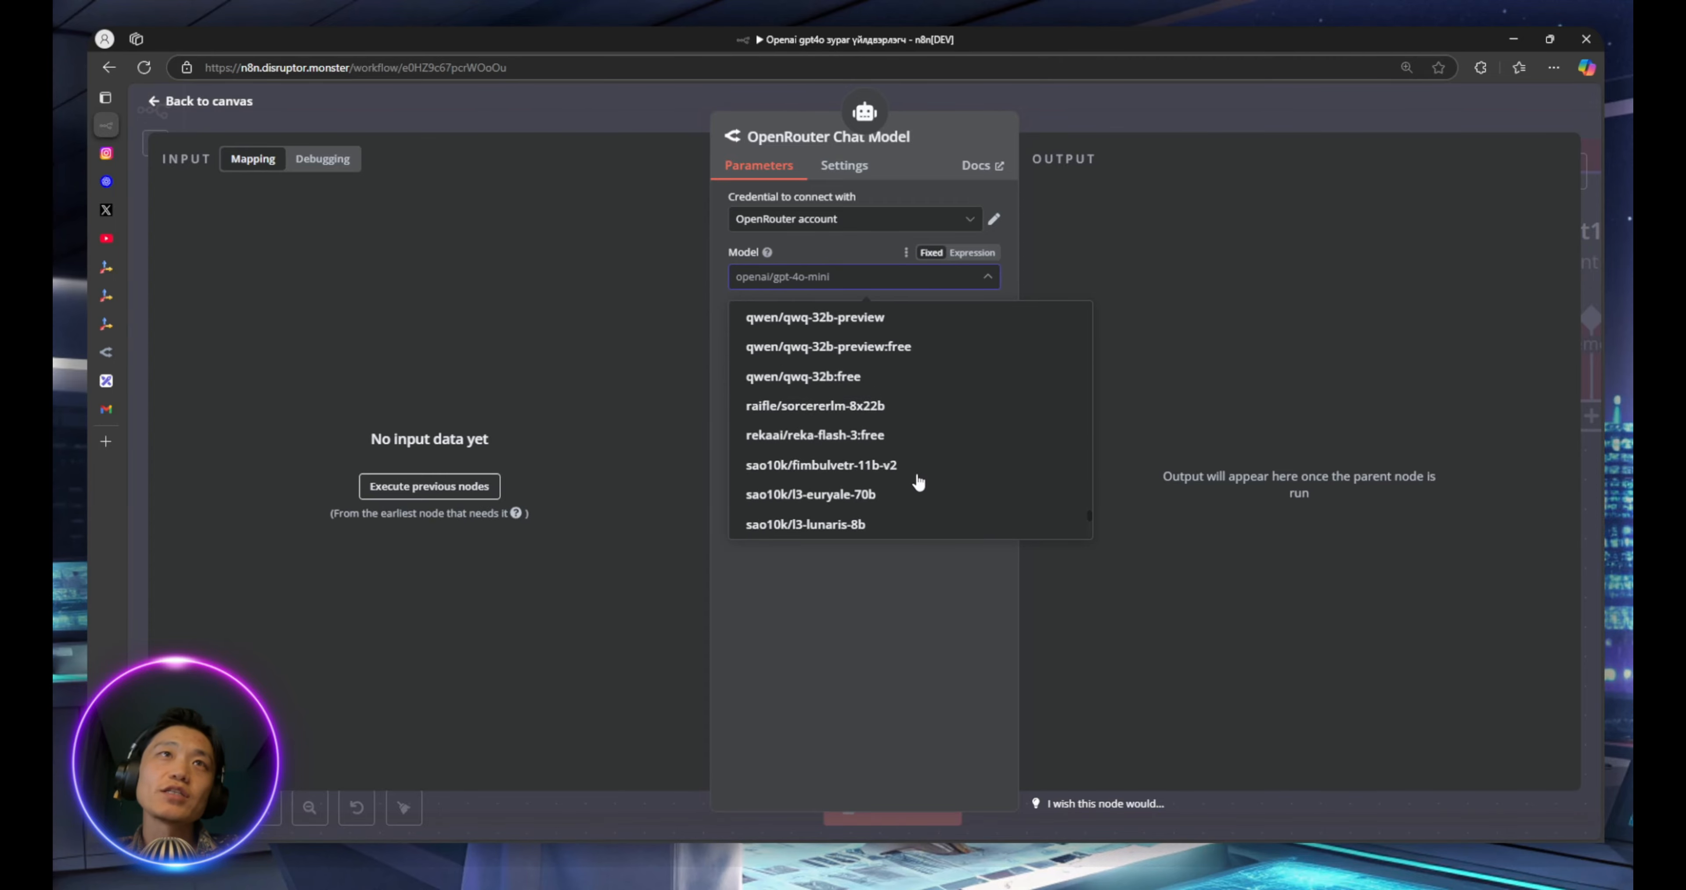
pyautogui.scroll(20, 919, 481)
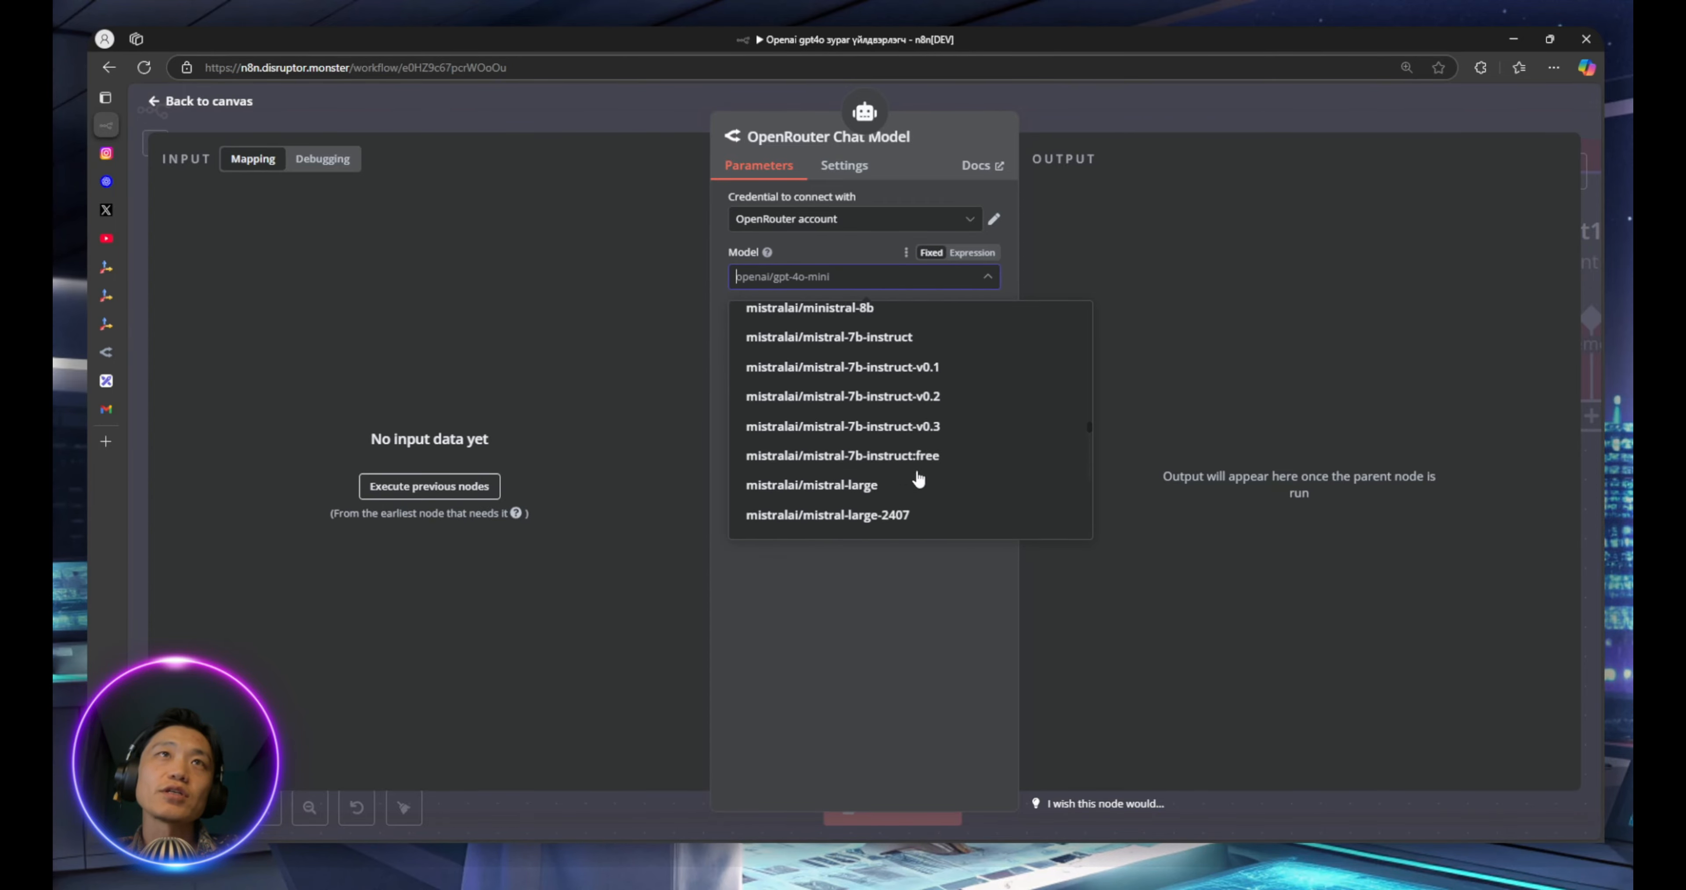
pyautogui.scroll(20, 919, 475)
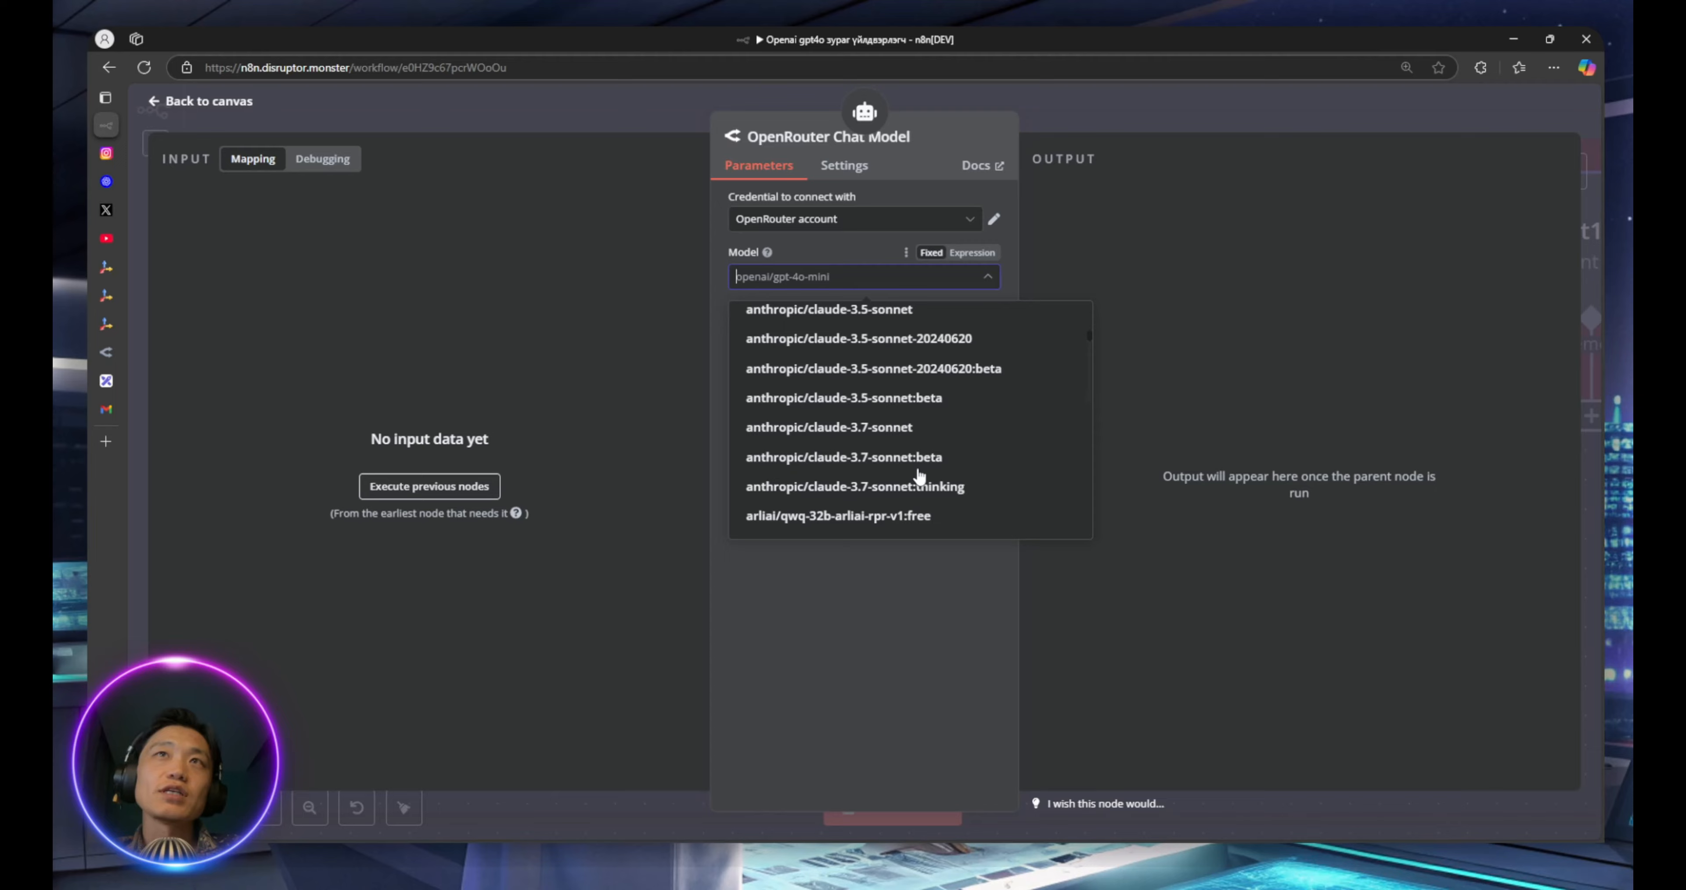
pyautogui.scroll(-20, 919, 476)
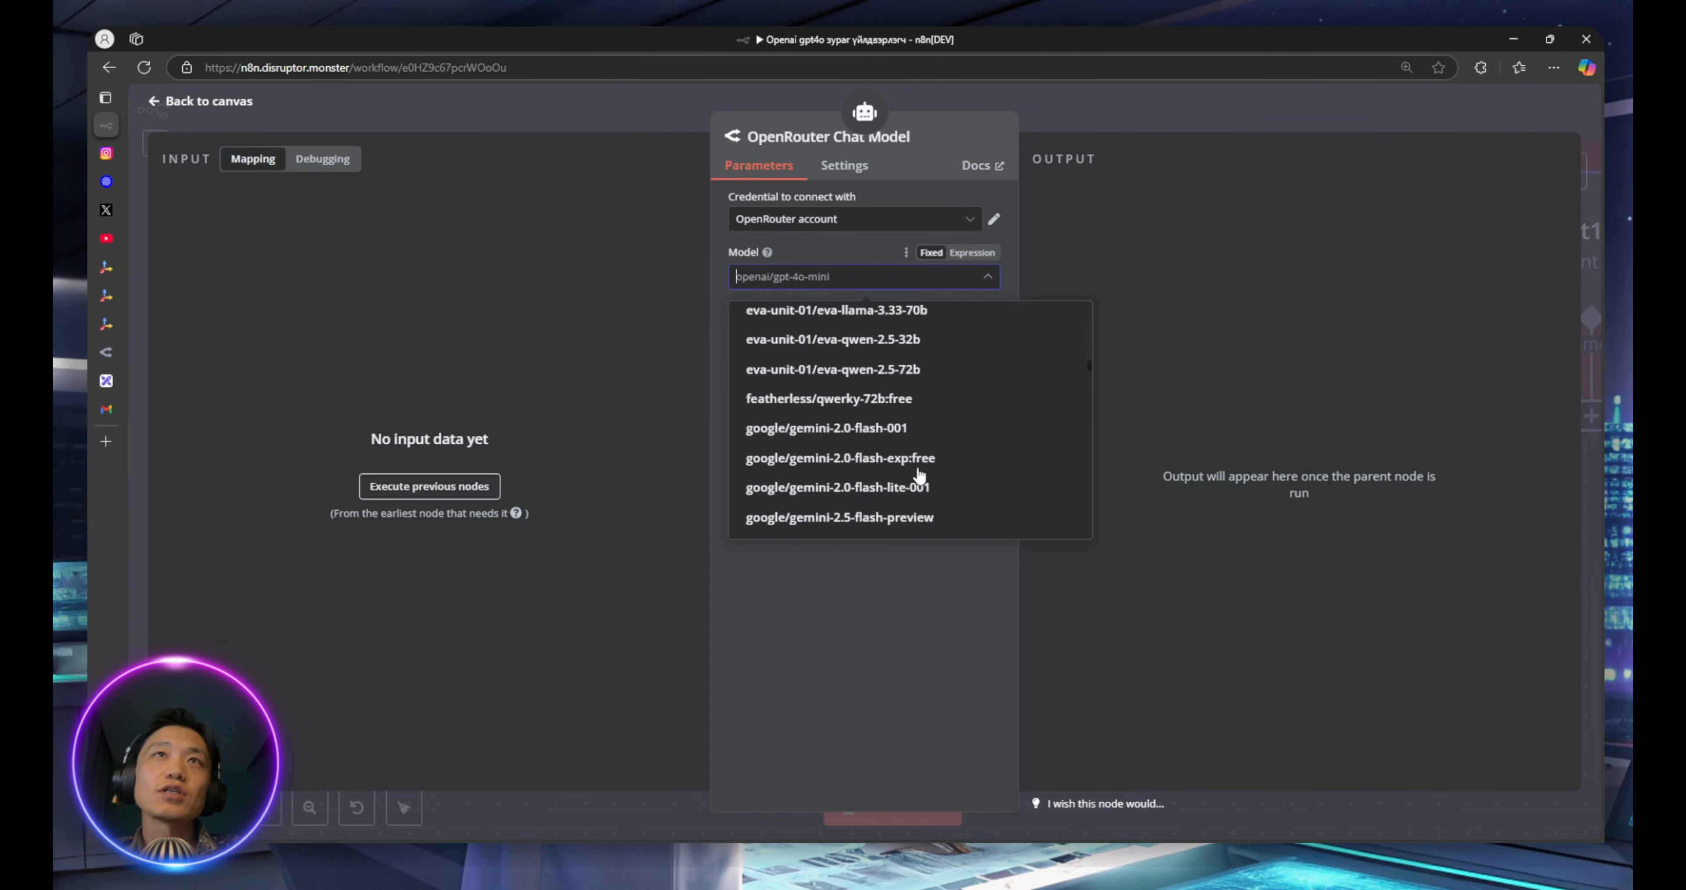
pyautogui.scroll(-10, 918, 475)
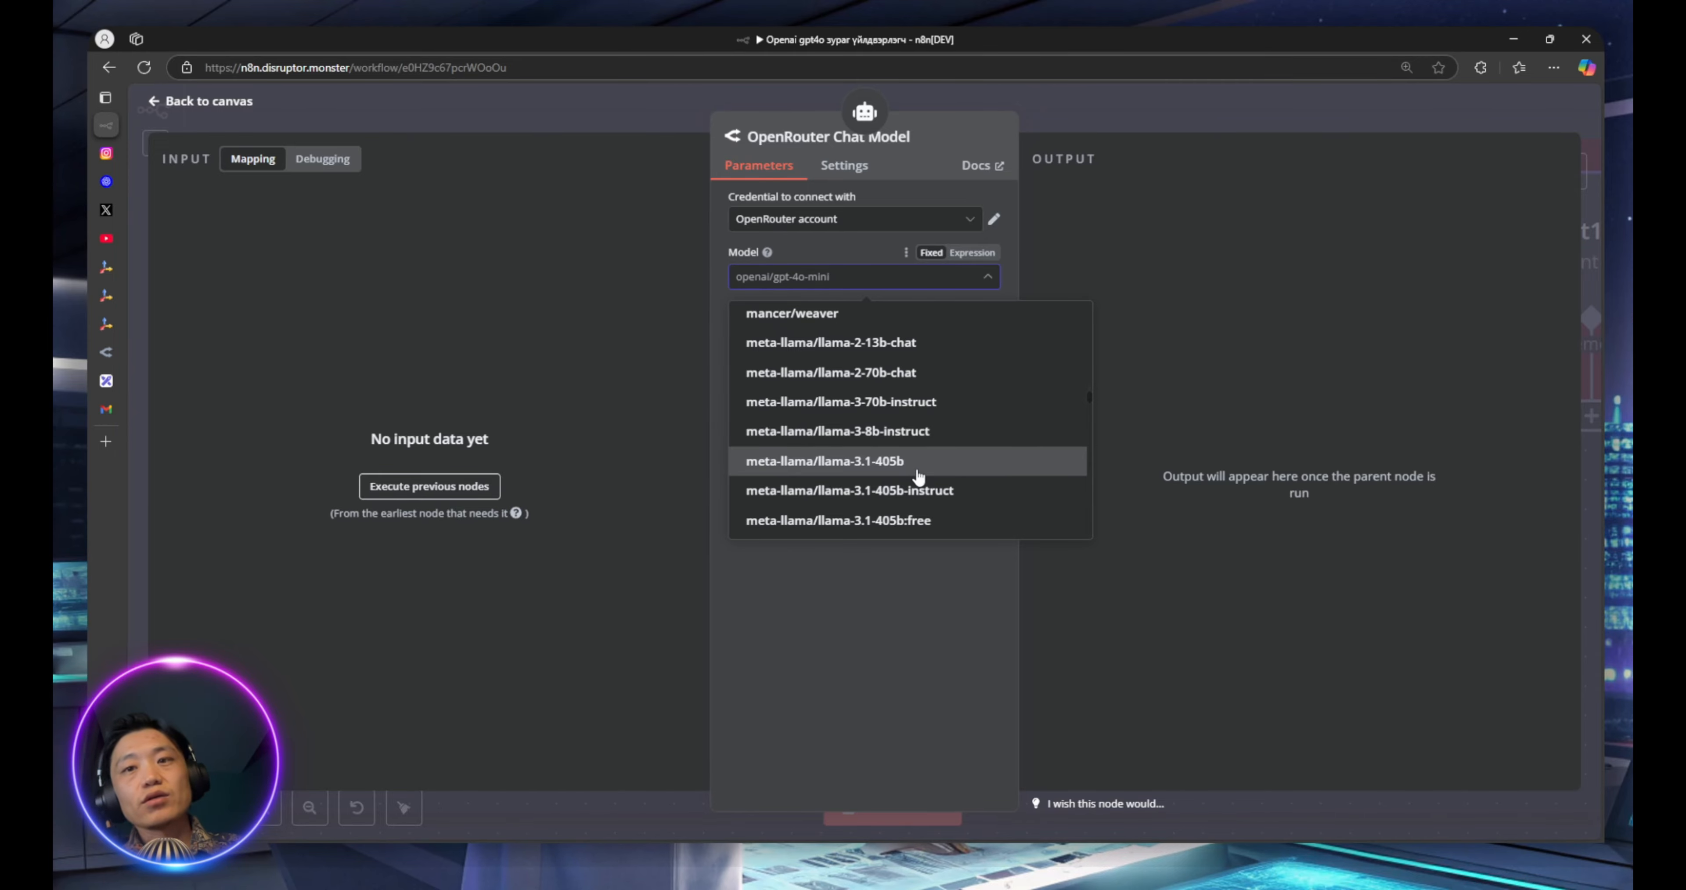
pyautogui.scroll(-15, 906, 479)
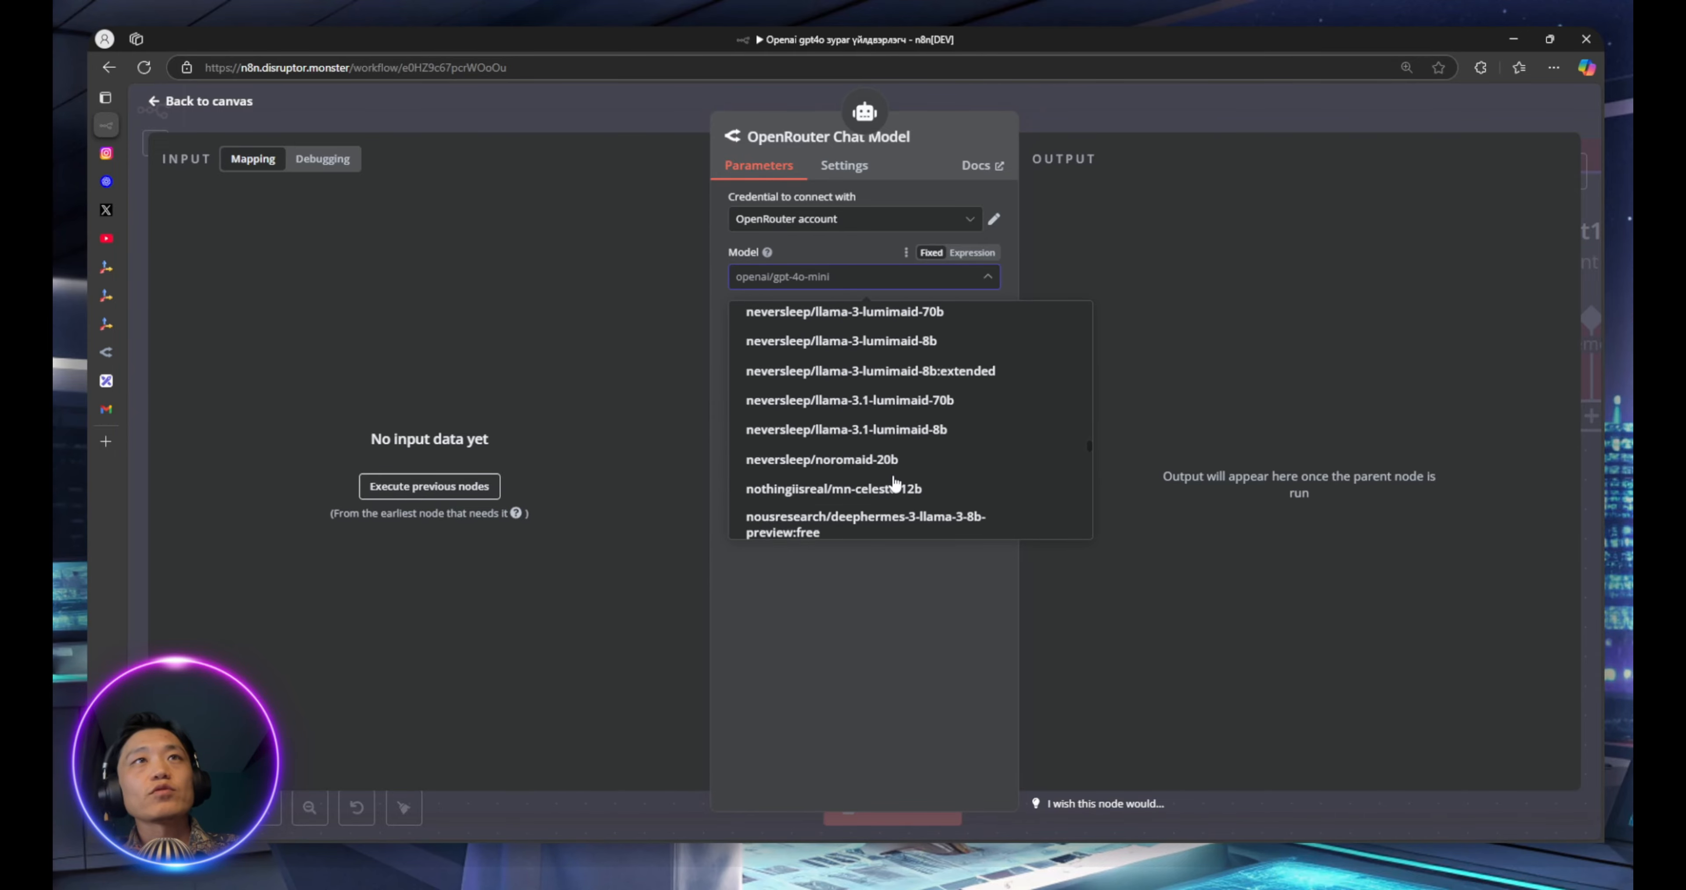
pyautogui.scroll(-5, 894, 483)
pyautogui.click(935, 602)
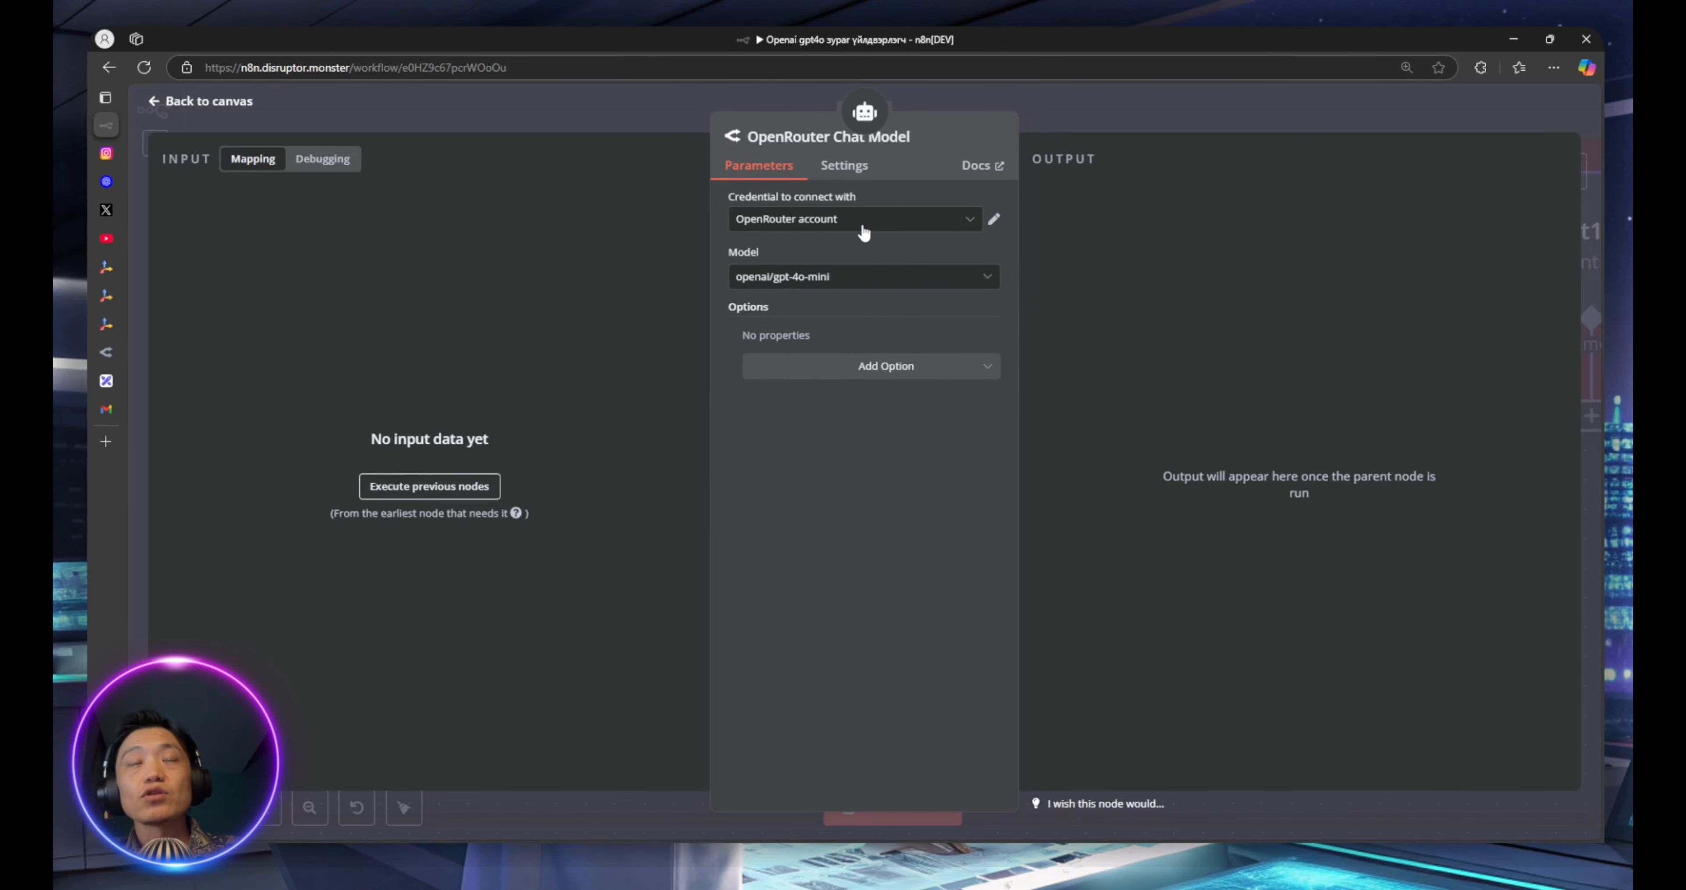
pyautogui.click(872, 286)
pyautogui.click(873, 290)
pyautogui.click(636, 120)
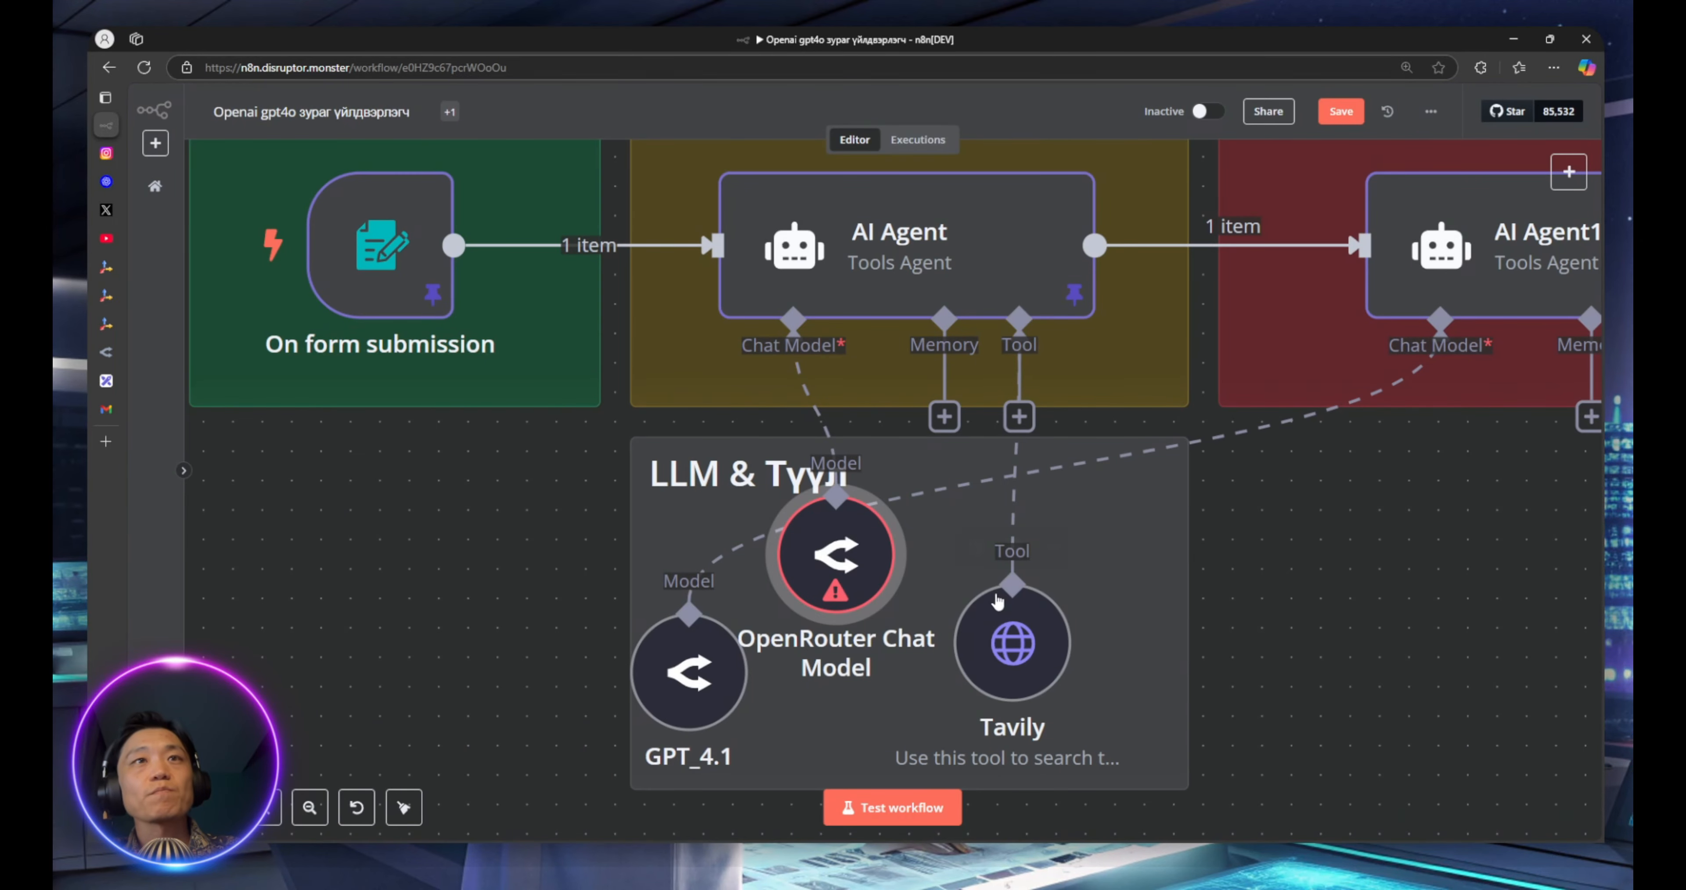
# Delete the added OpenRouter Chat Model node and reconnect GPT_4.1 to the first AI Agent's Chat Model input
pyautogui.moveTo(826, 583); pyautogui.dragTo(532, 613)
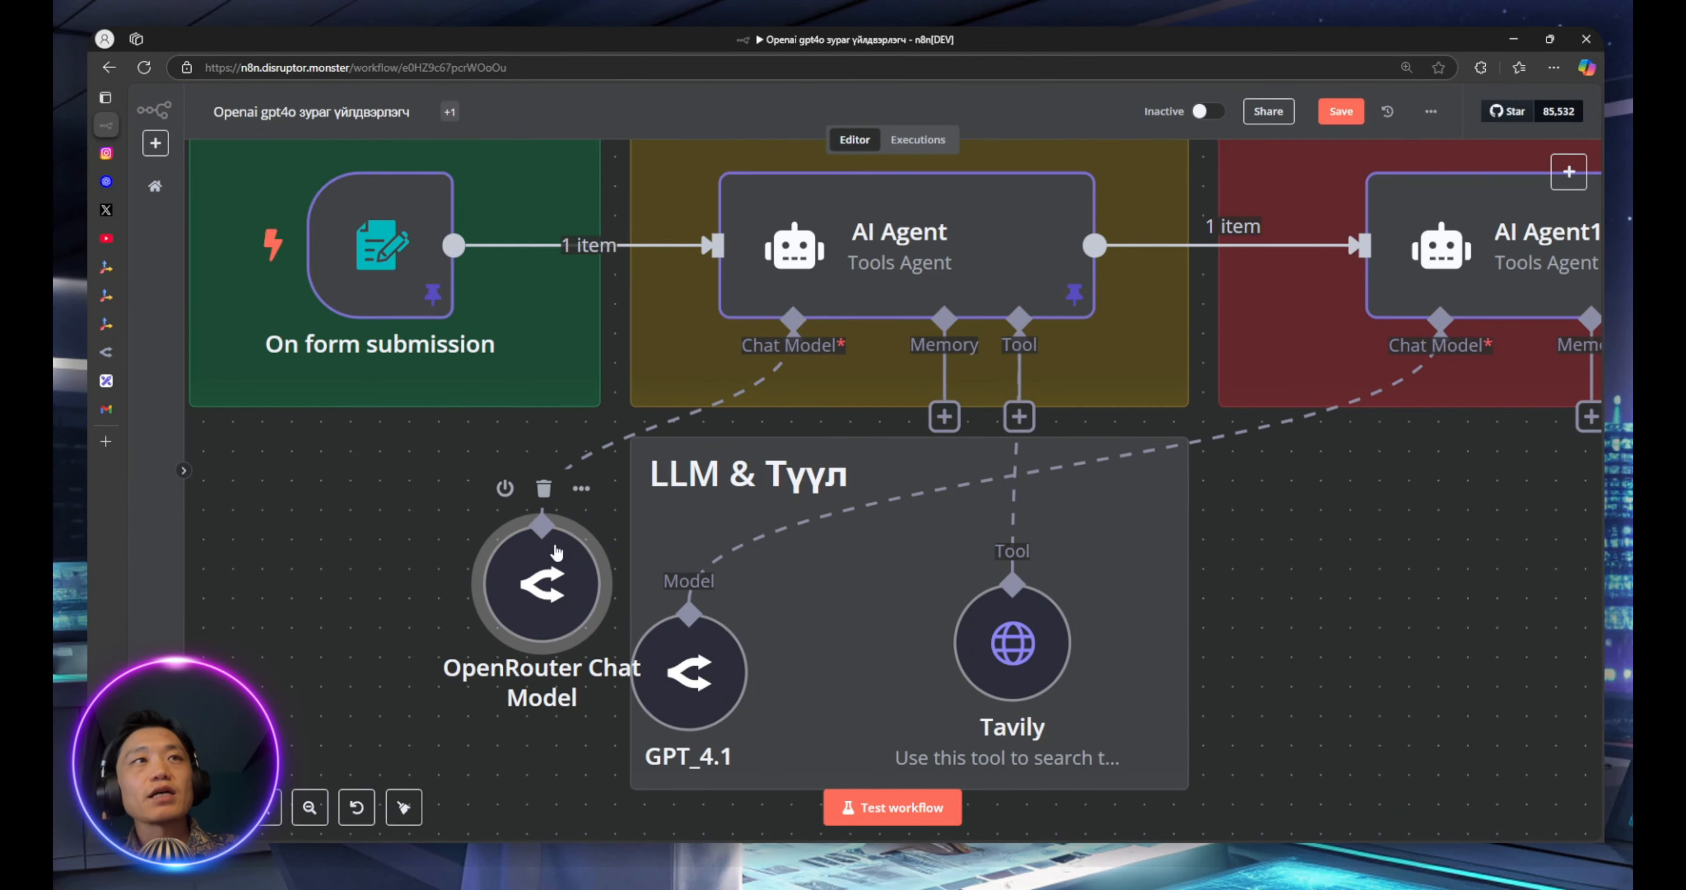
pyautogui.click(544, 486)
pyautogui.moveTo(797, 424); pyautogui.dragTo(688, 618)
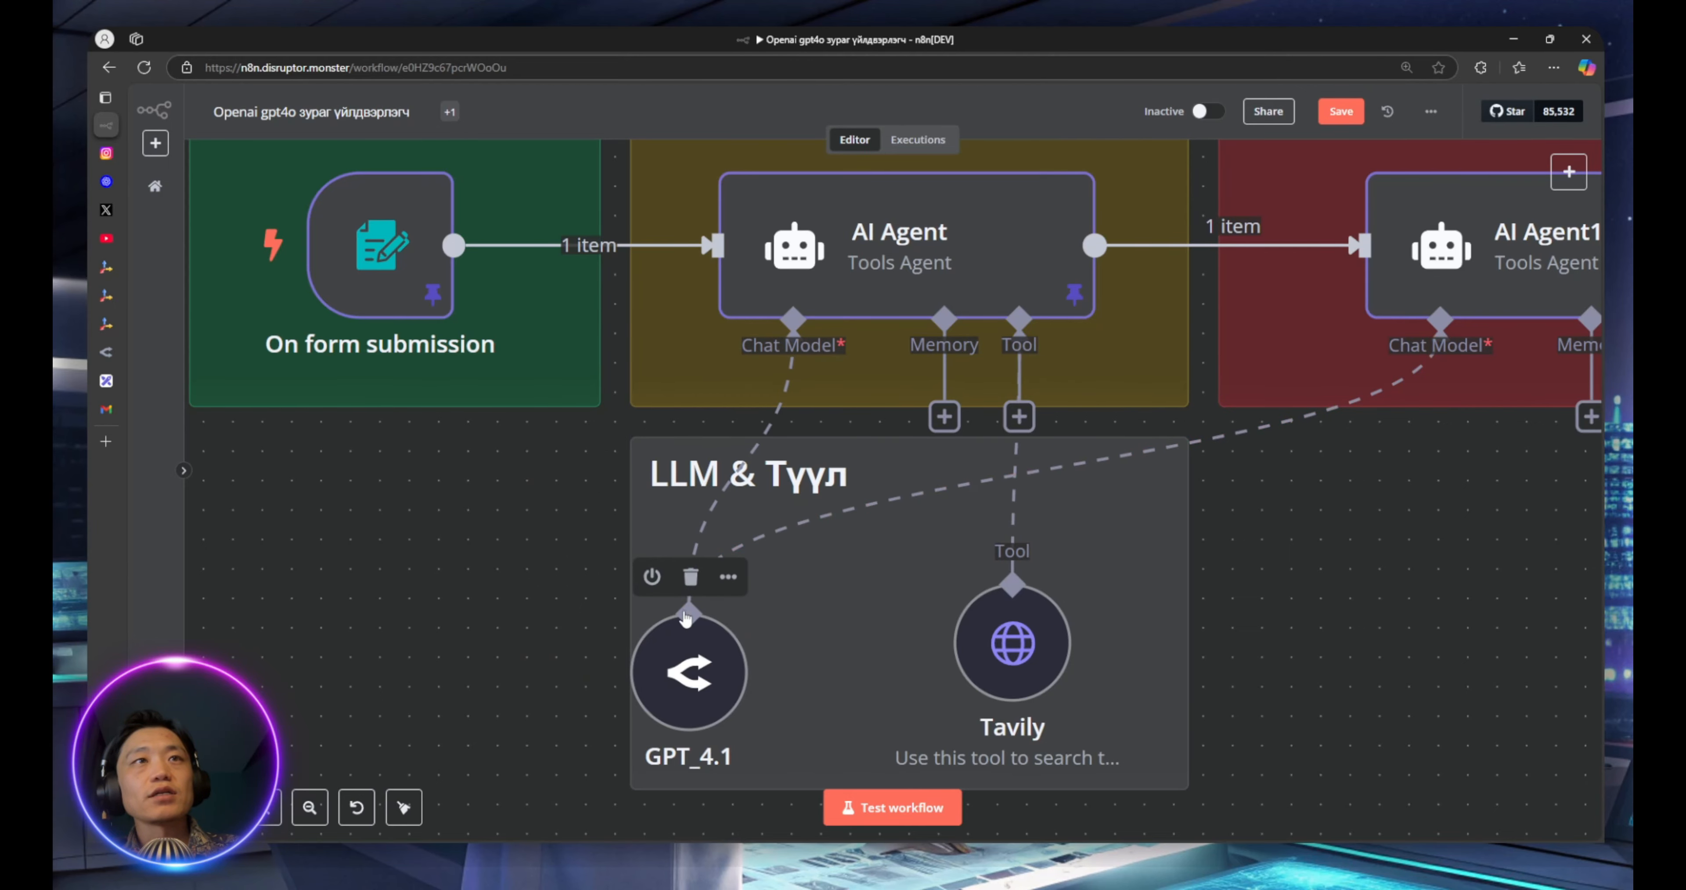
# Start creating a new OpenRouter credential from the GPT_4.1 node's settings
pyautogui.doubleClick(689, 672)
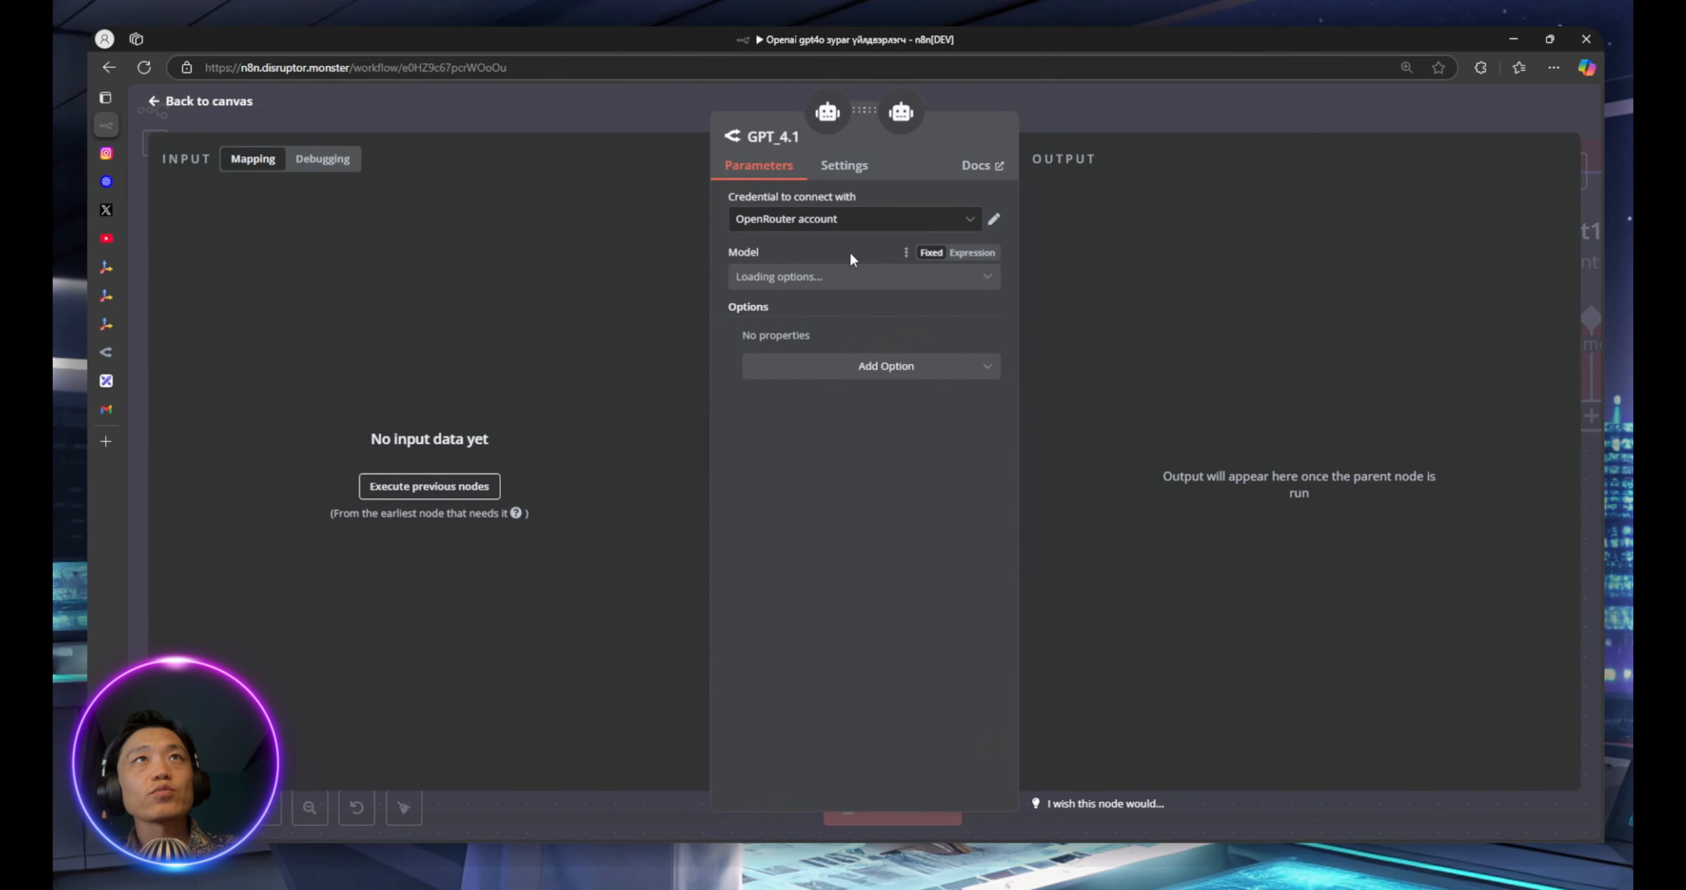
pyautogui.click(971, 222)
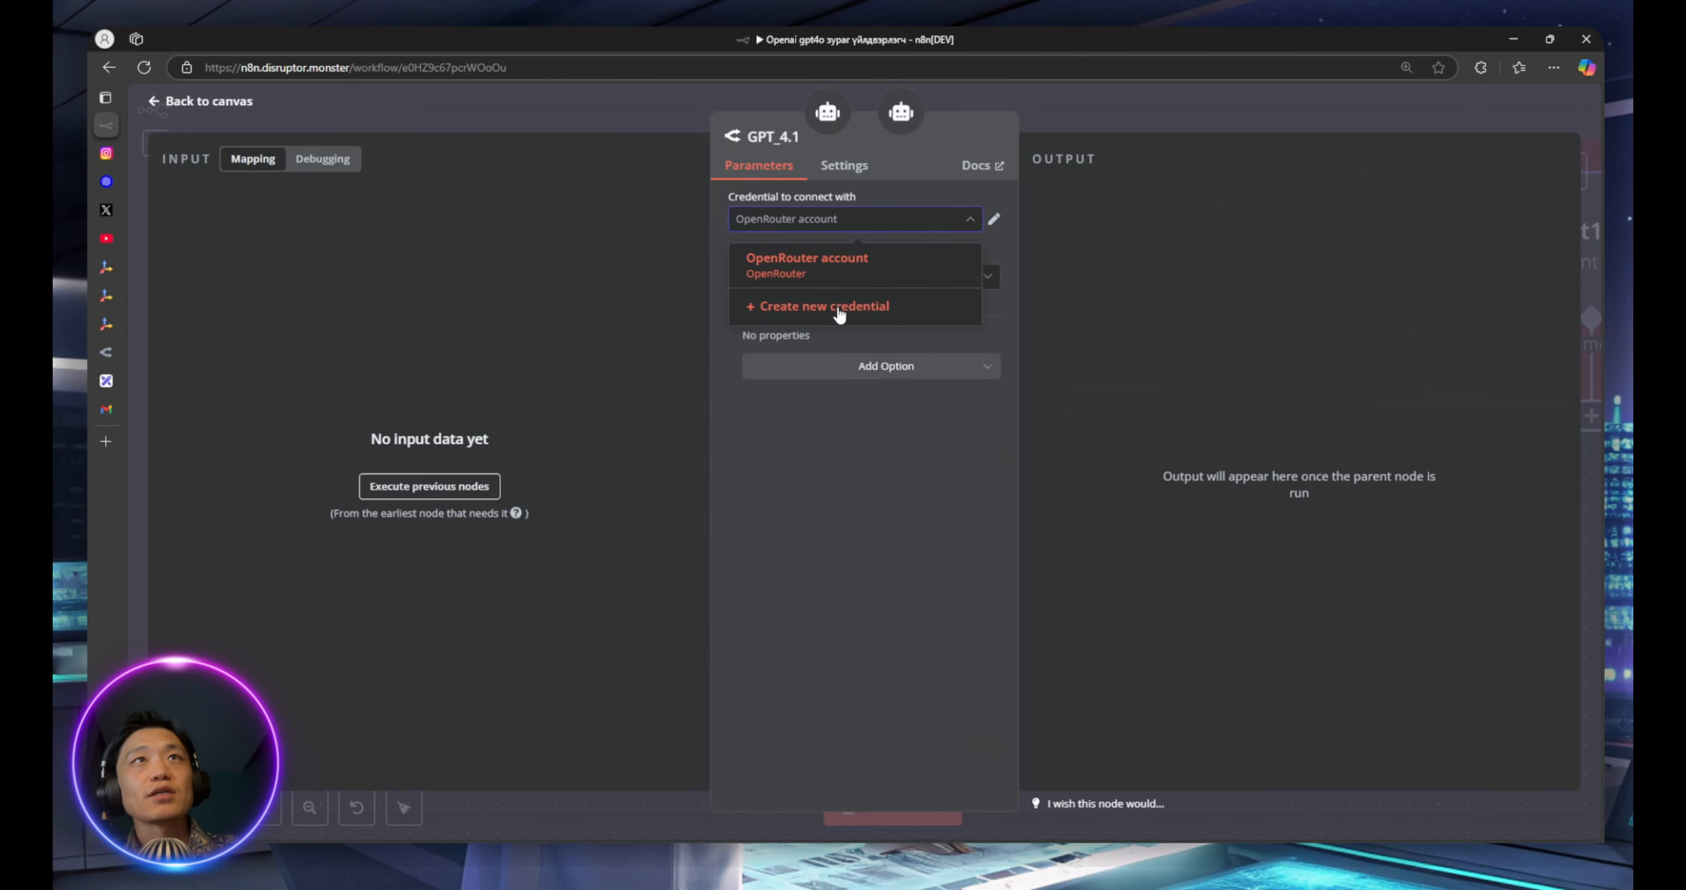
pyautogui.click(835, 312)
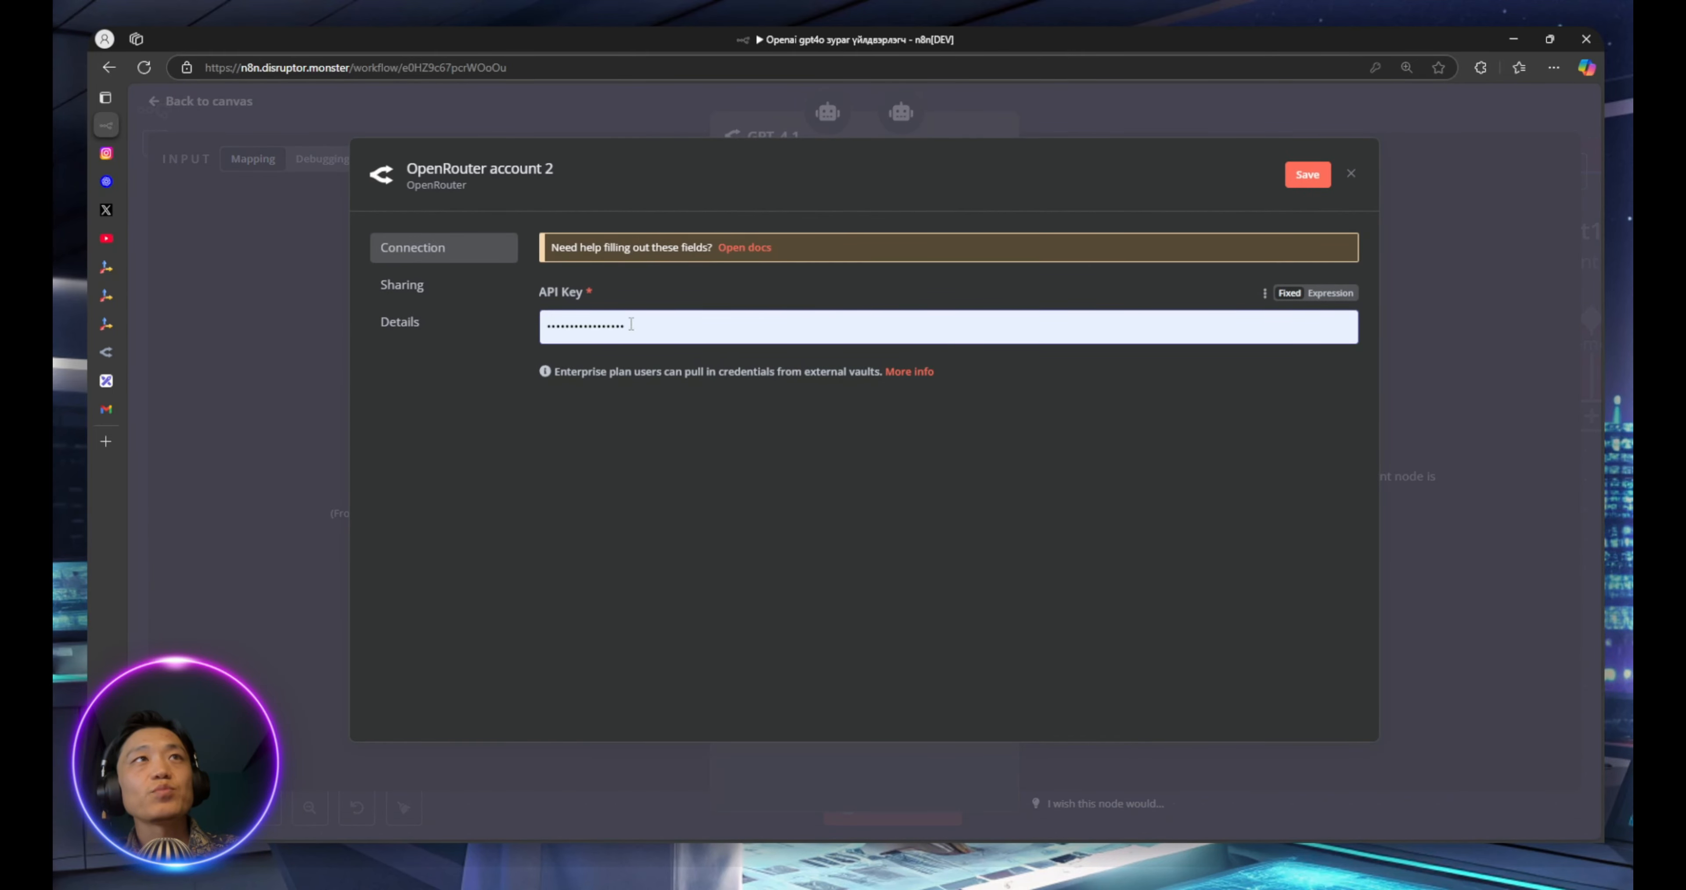
# Switch to OpenRouter's API Keys page, create a key named n8n1 with no credit limit, and copy it
pyautogui.moveTo(117, 386)
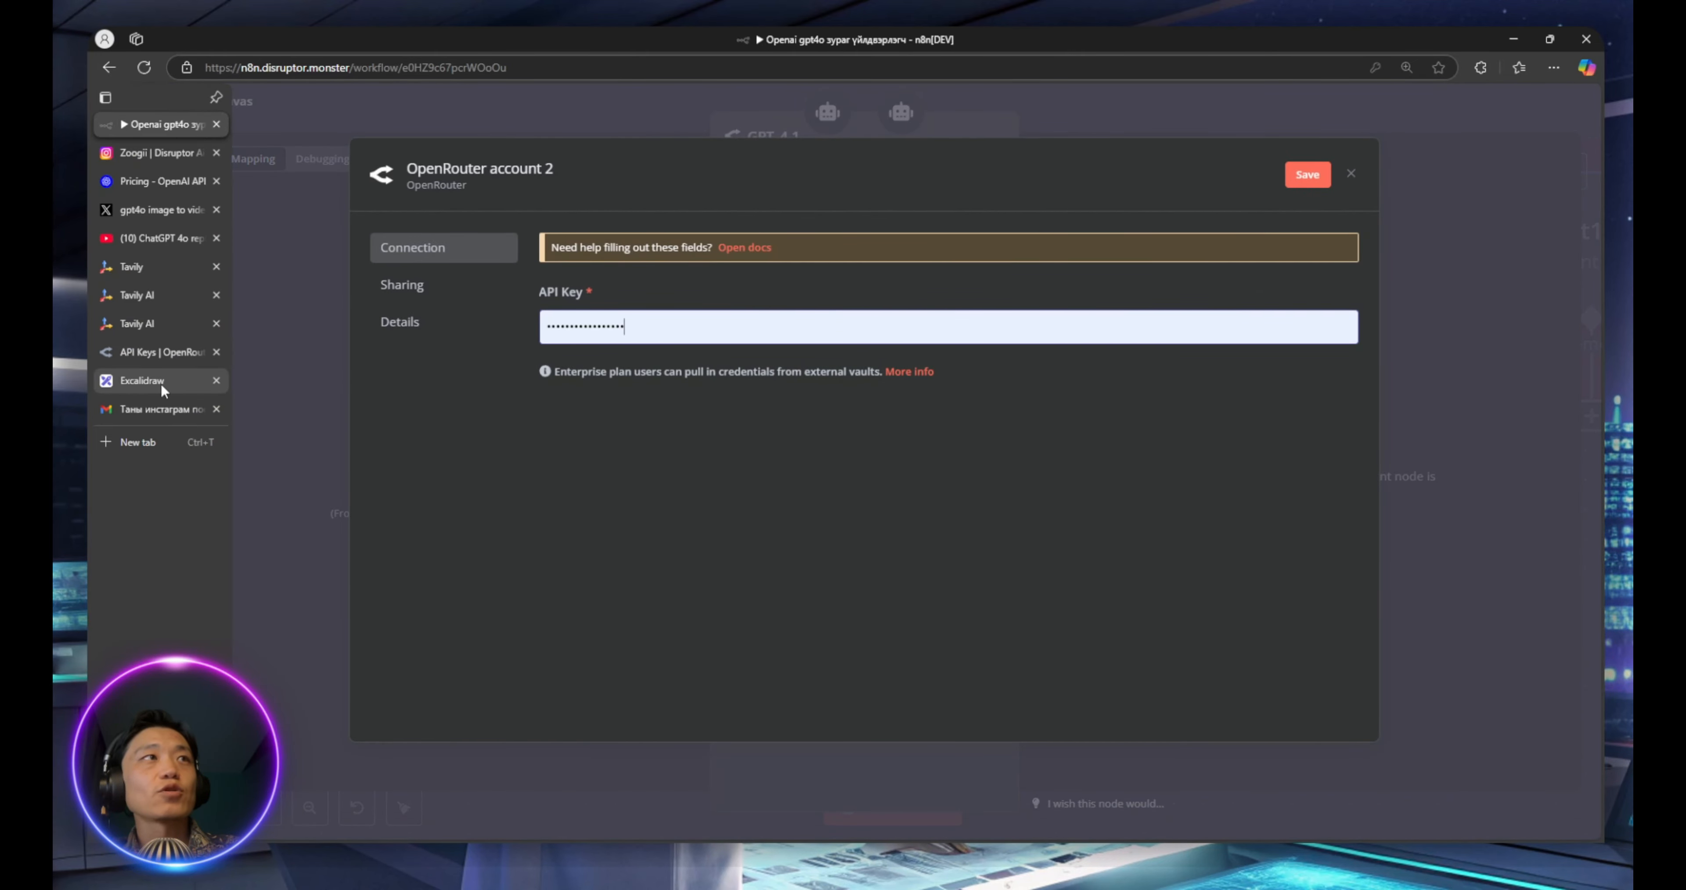
pyautogui.click(148, 351)
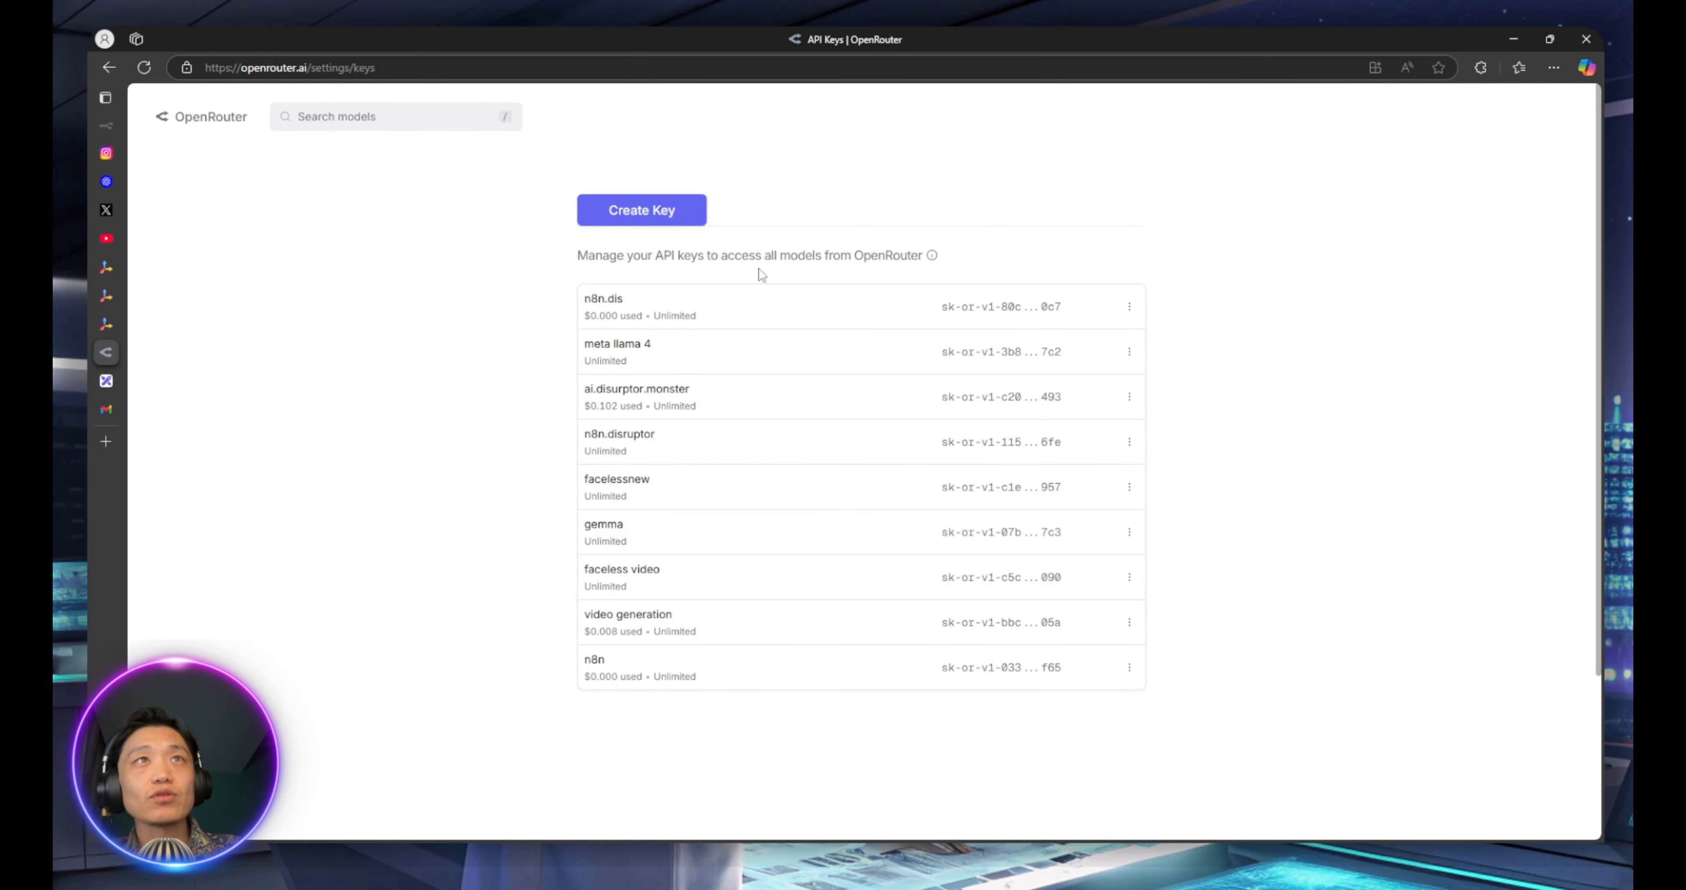
pyautogui.moveTo(932, 256)
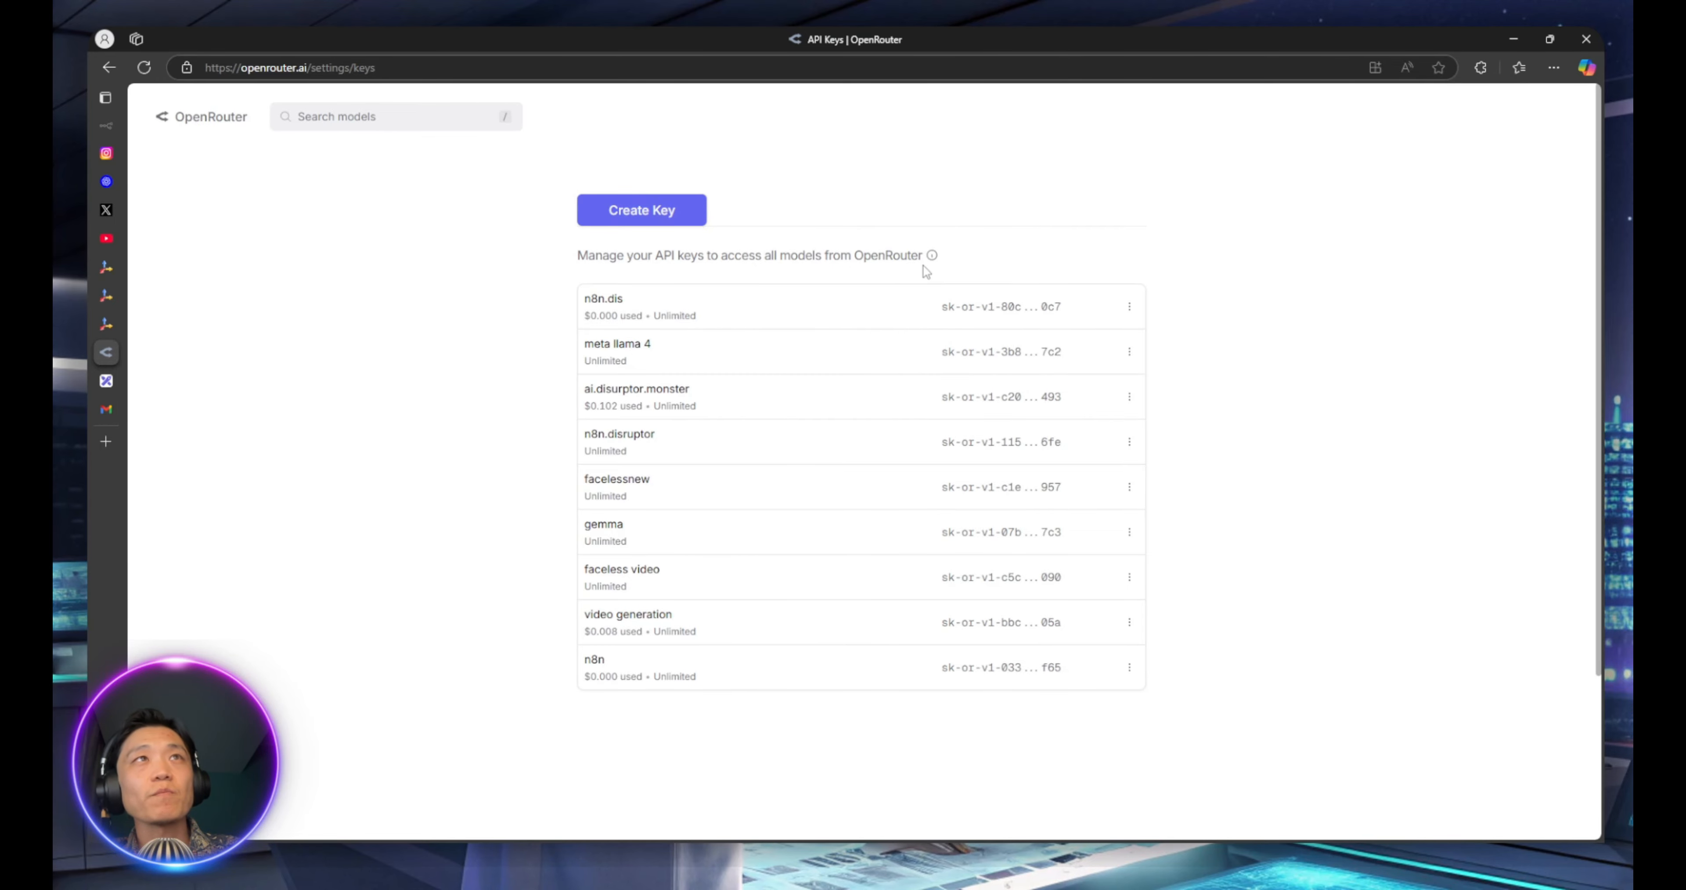
pyautogui.click(657, 215)
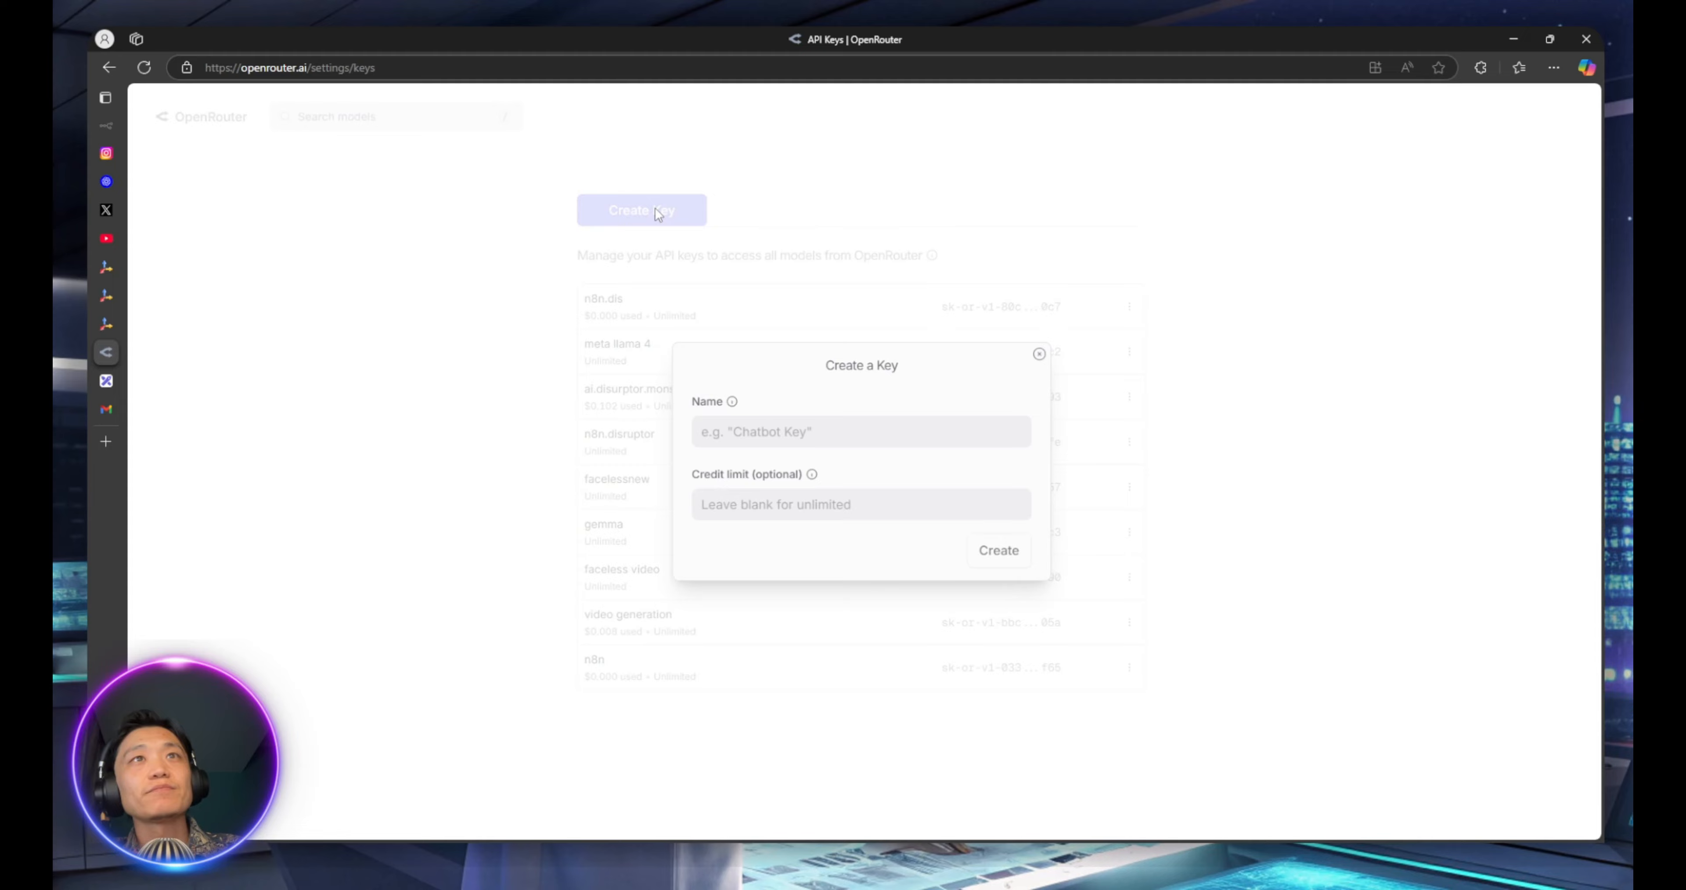
pyautogui.click(818, 433)
pyautogui.write('a')
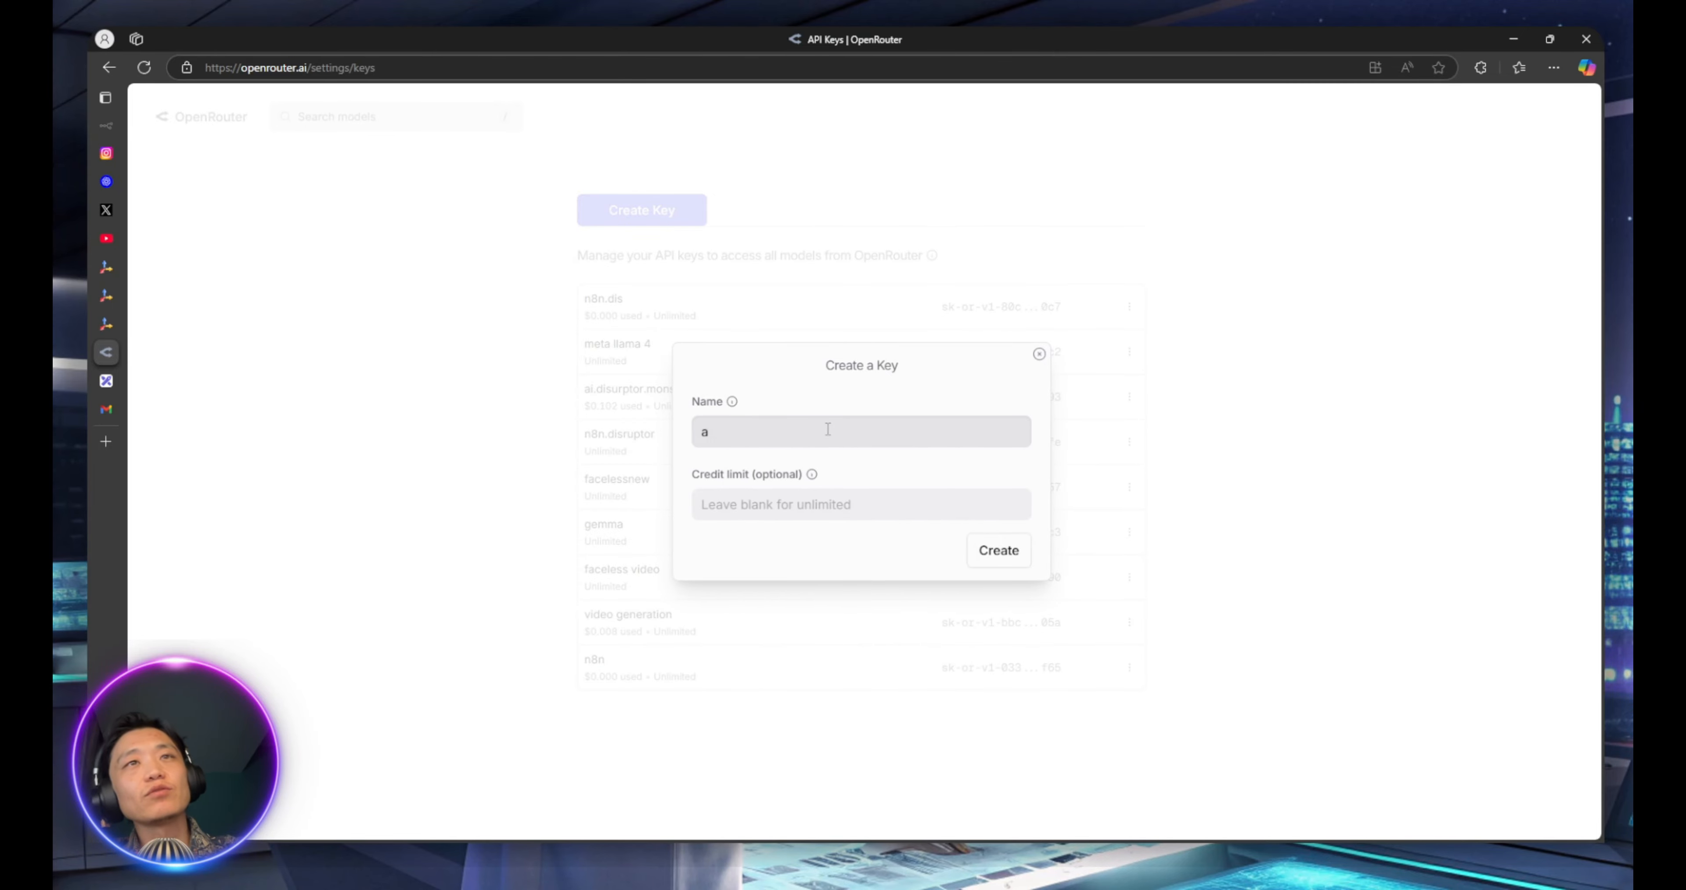
pyautogui.press('BackSpace')
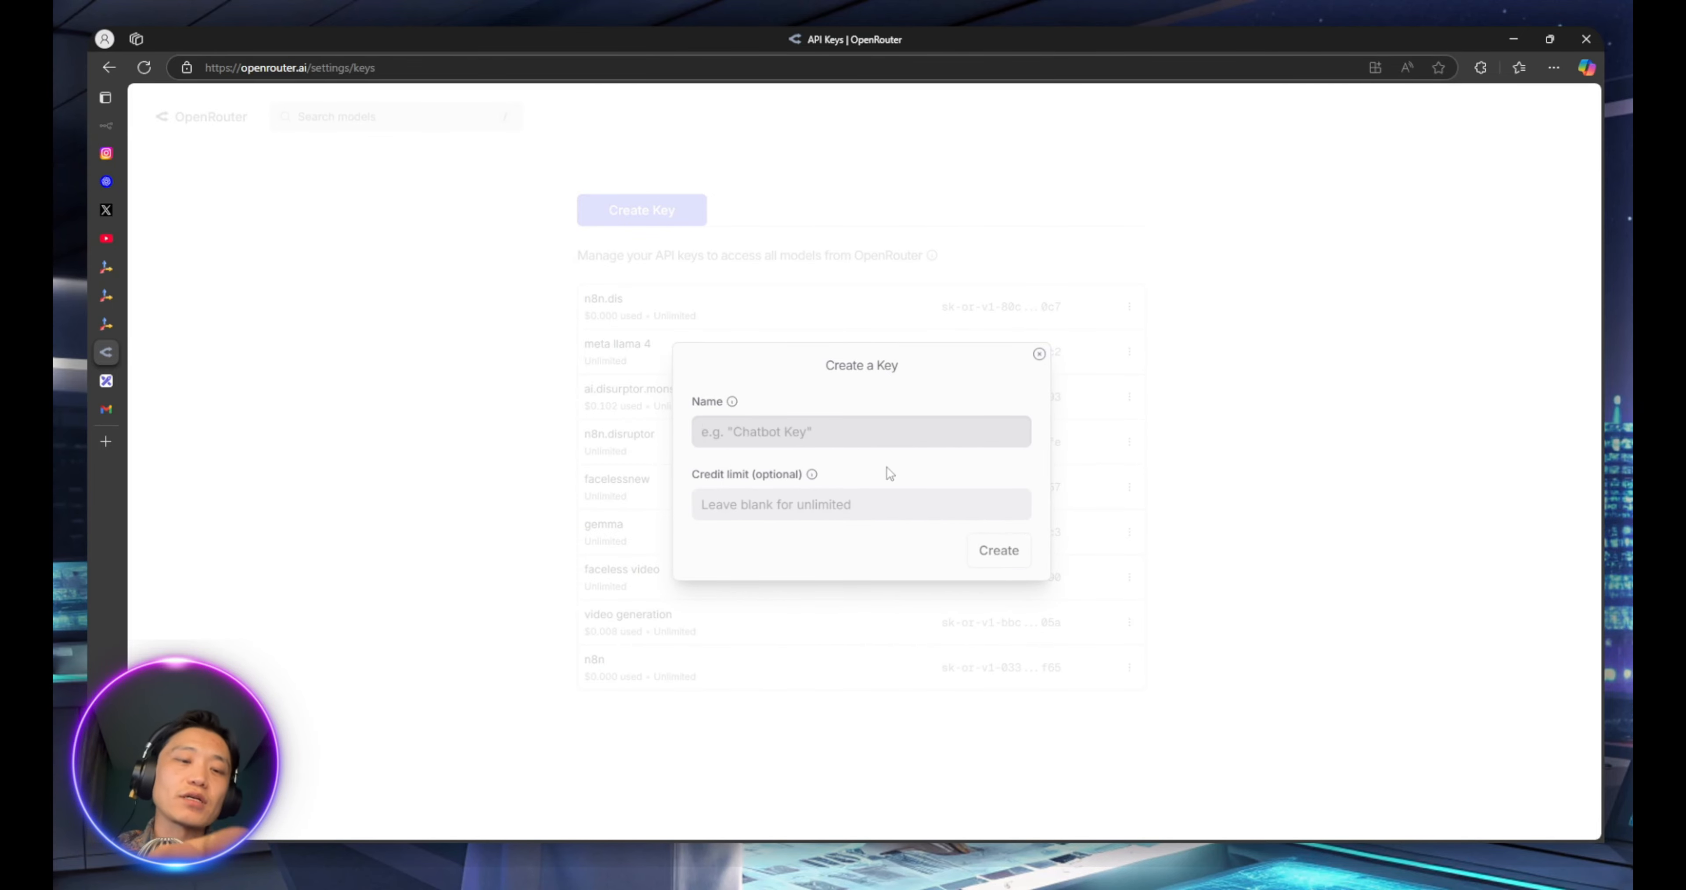
pyautogui.write('n8n1')
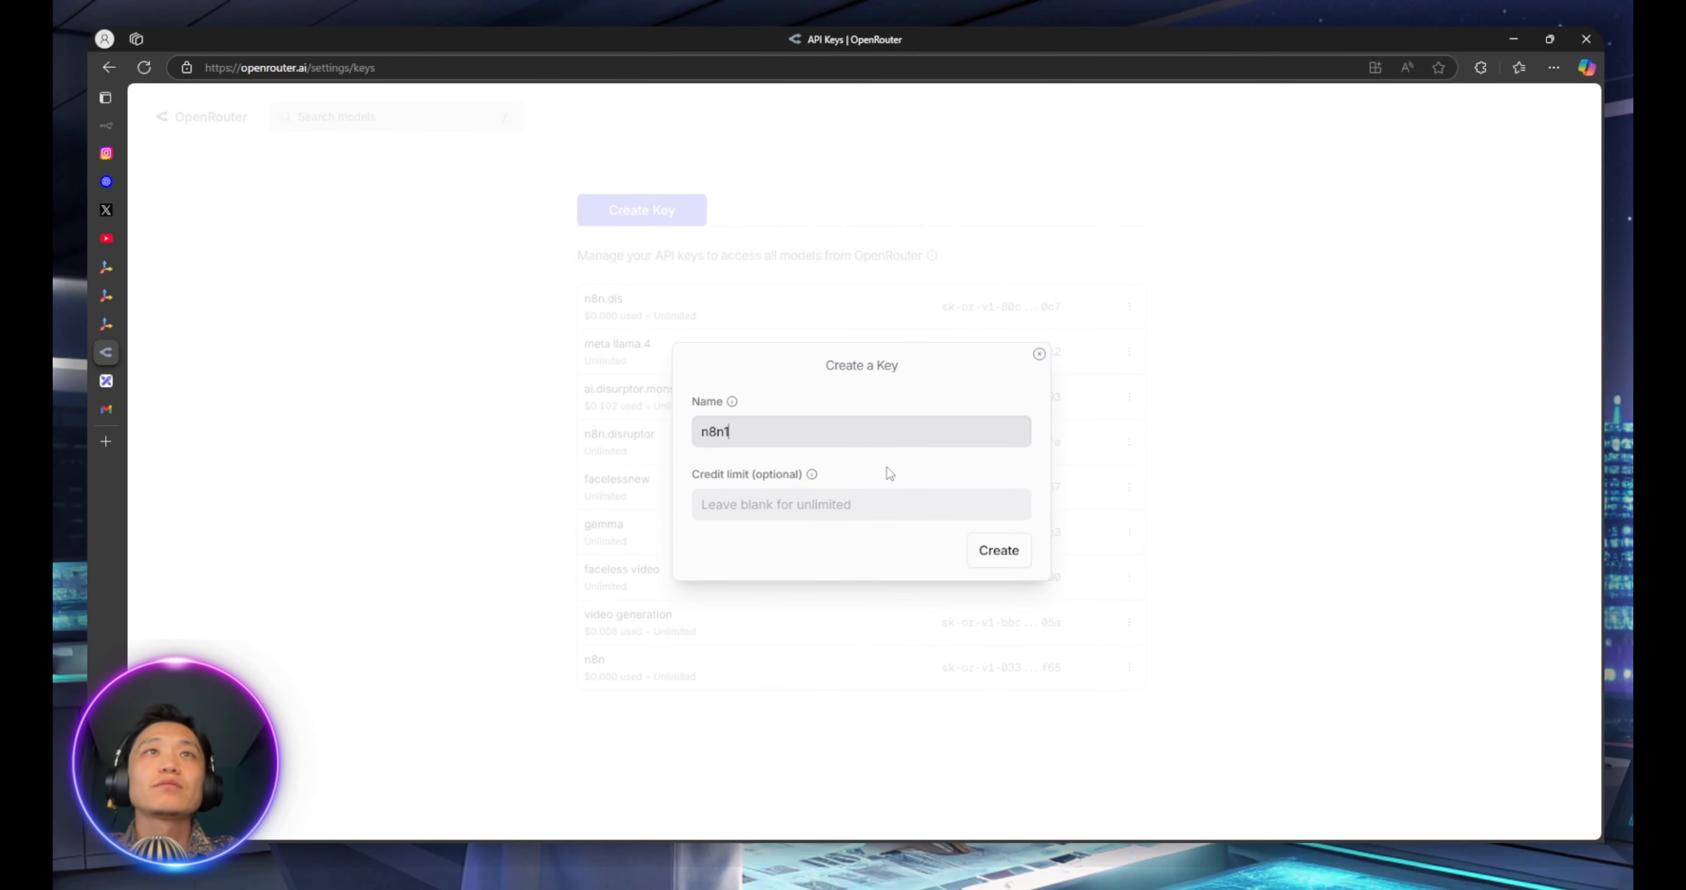
pyautogui.click(1008, 552)
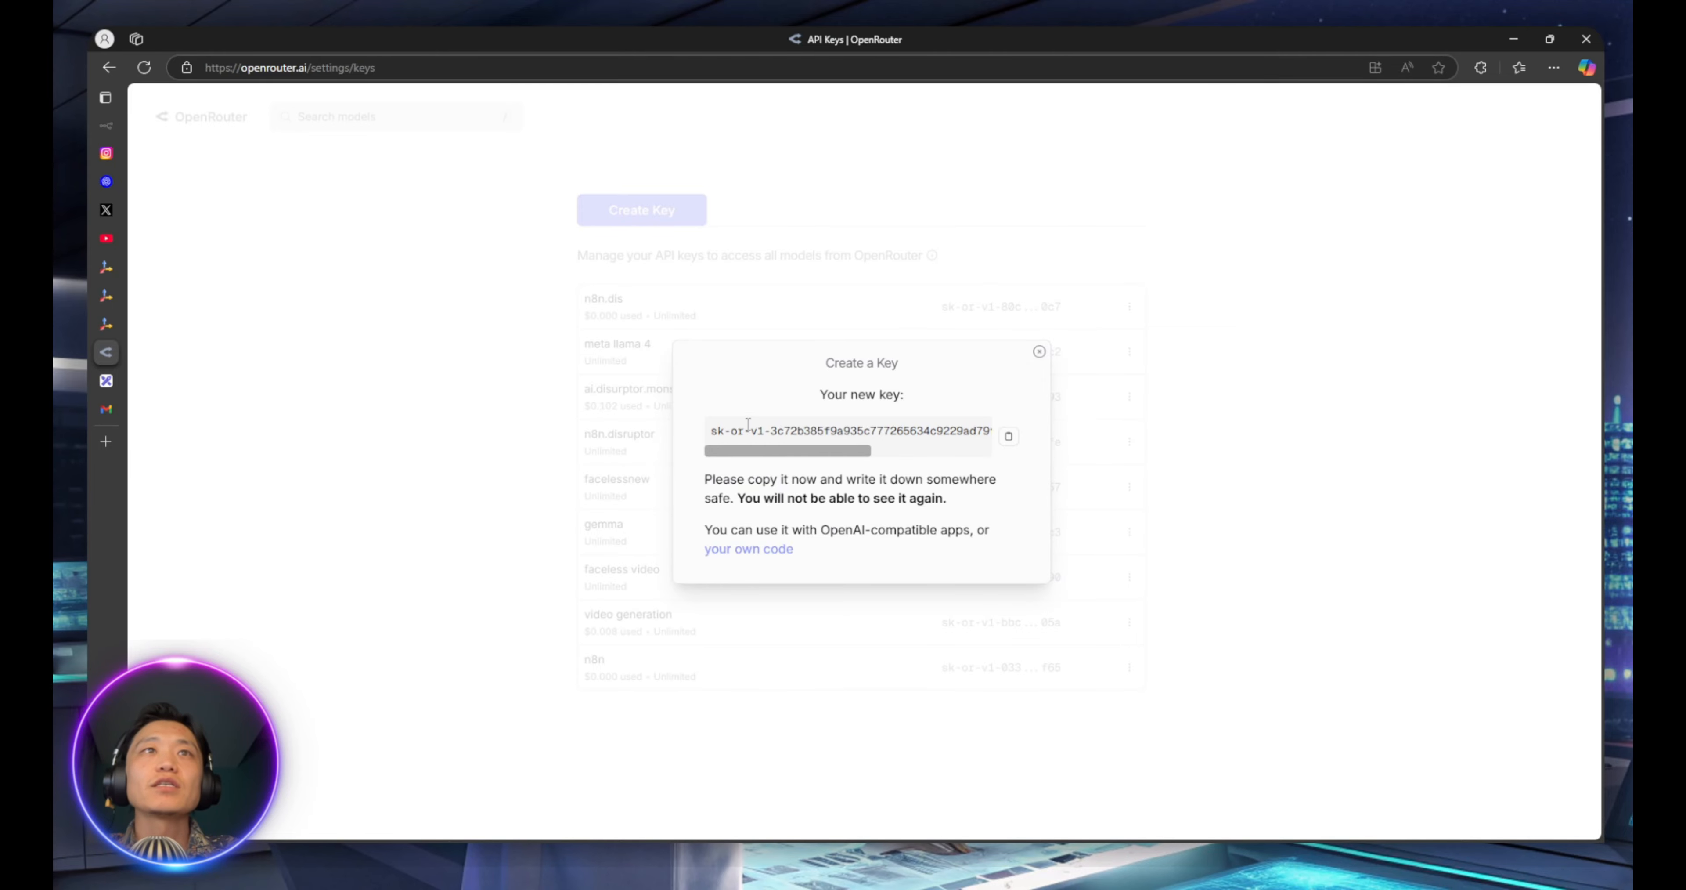
pyautogui.click(1009, 435)
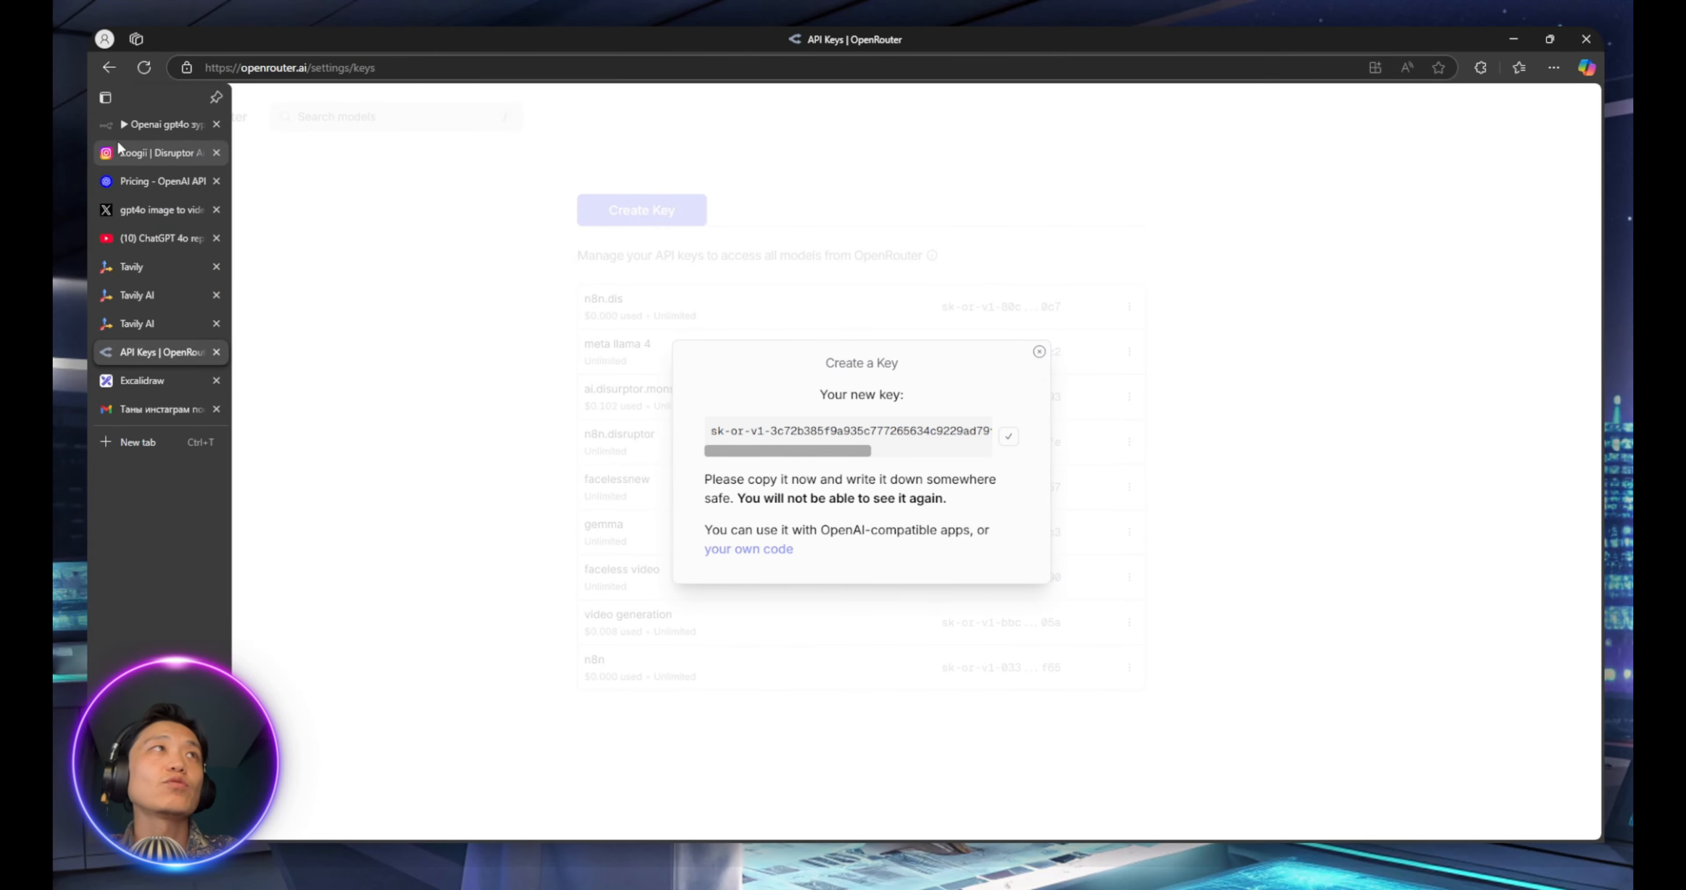
# Paste the copied API key into the new OpenRouter credential in n8n and discard the credential without saving
pyautogui.click(118, 125)
pyautogui.click(639, 335)
pyautogui.hotkey('ctrl', 'v')
pyautogui.hotkey('ctrl', 'a')
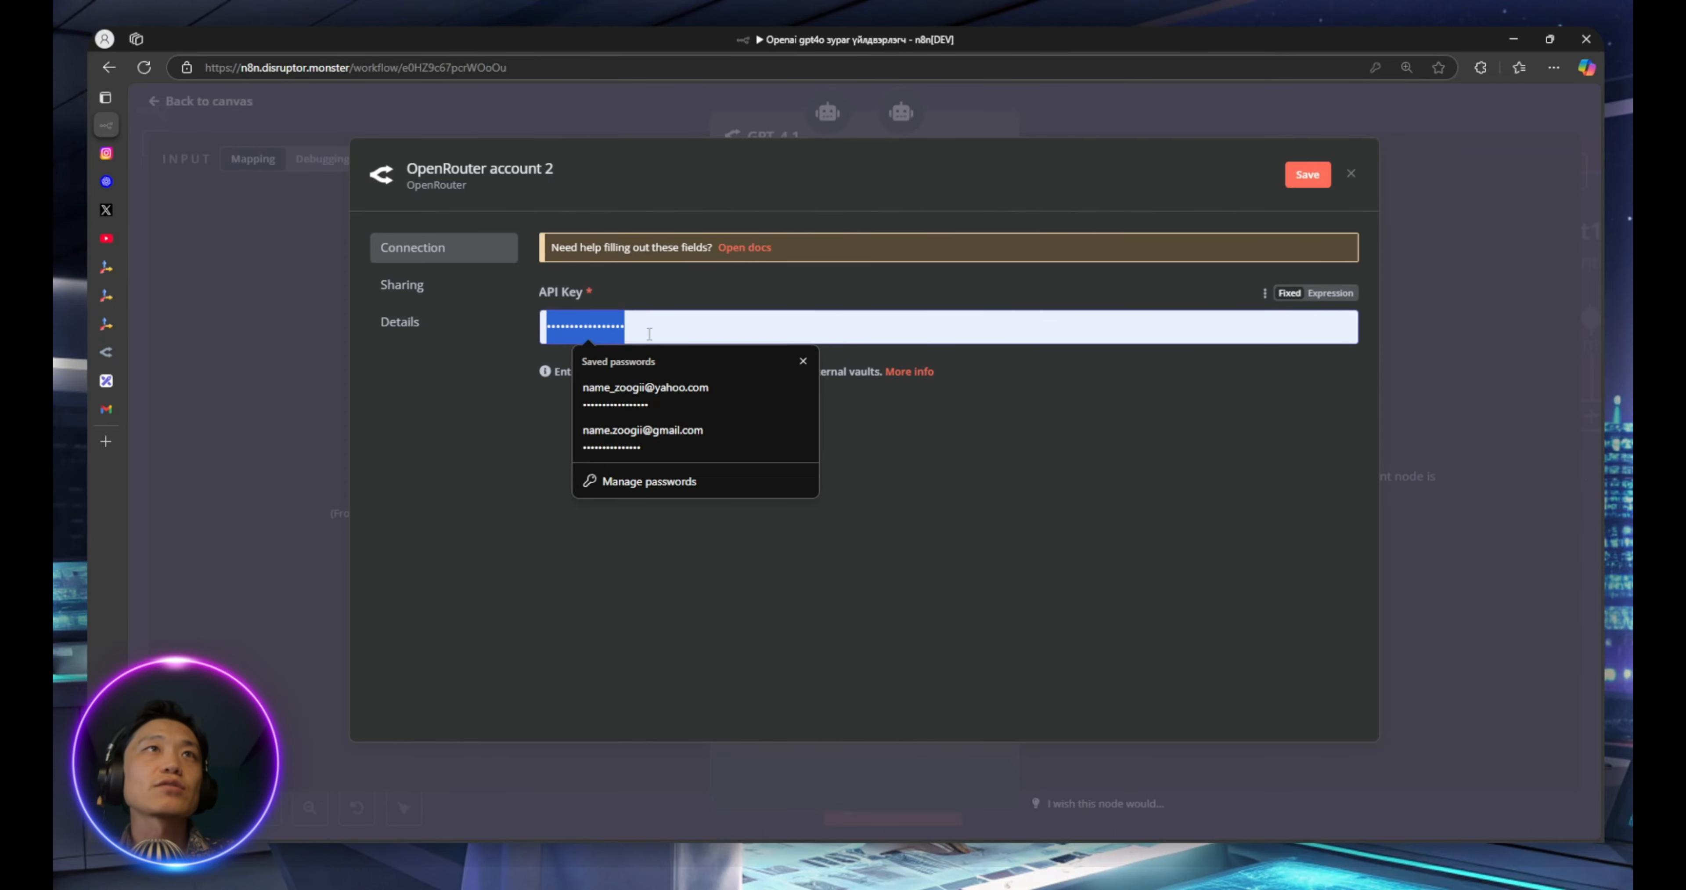
pyautogui.hotkey('ctrl', 'v')
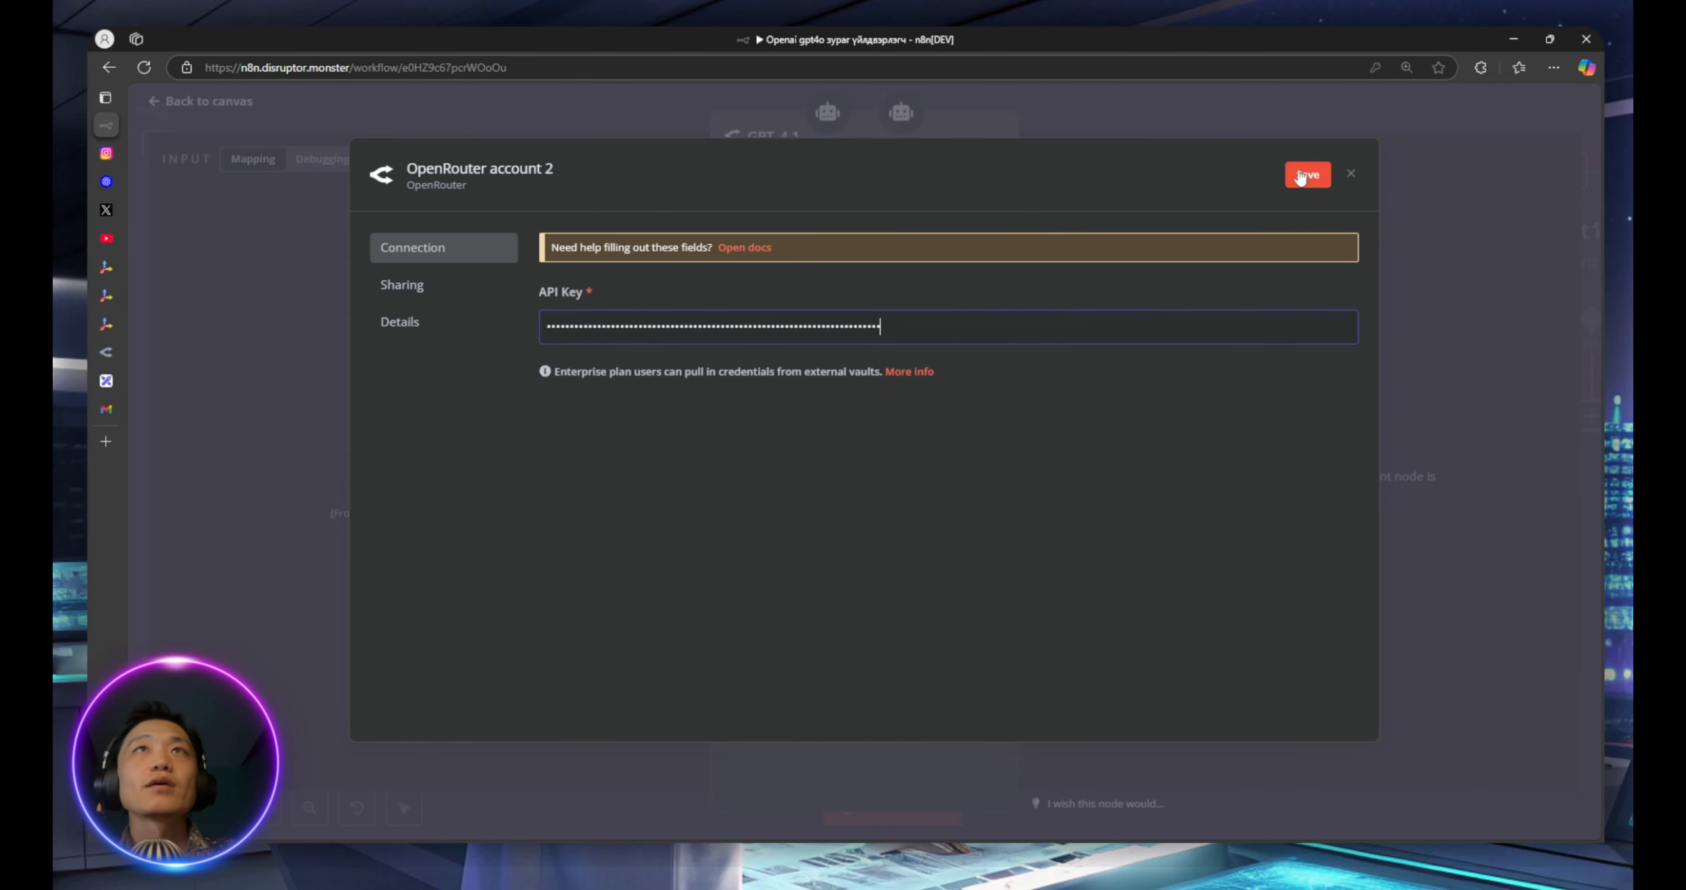
pyautogui.click(282, 245)
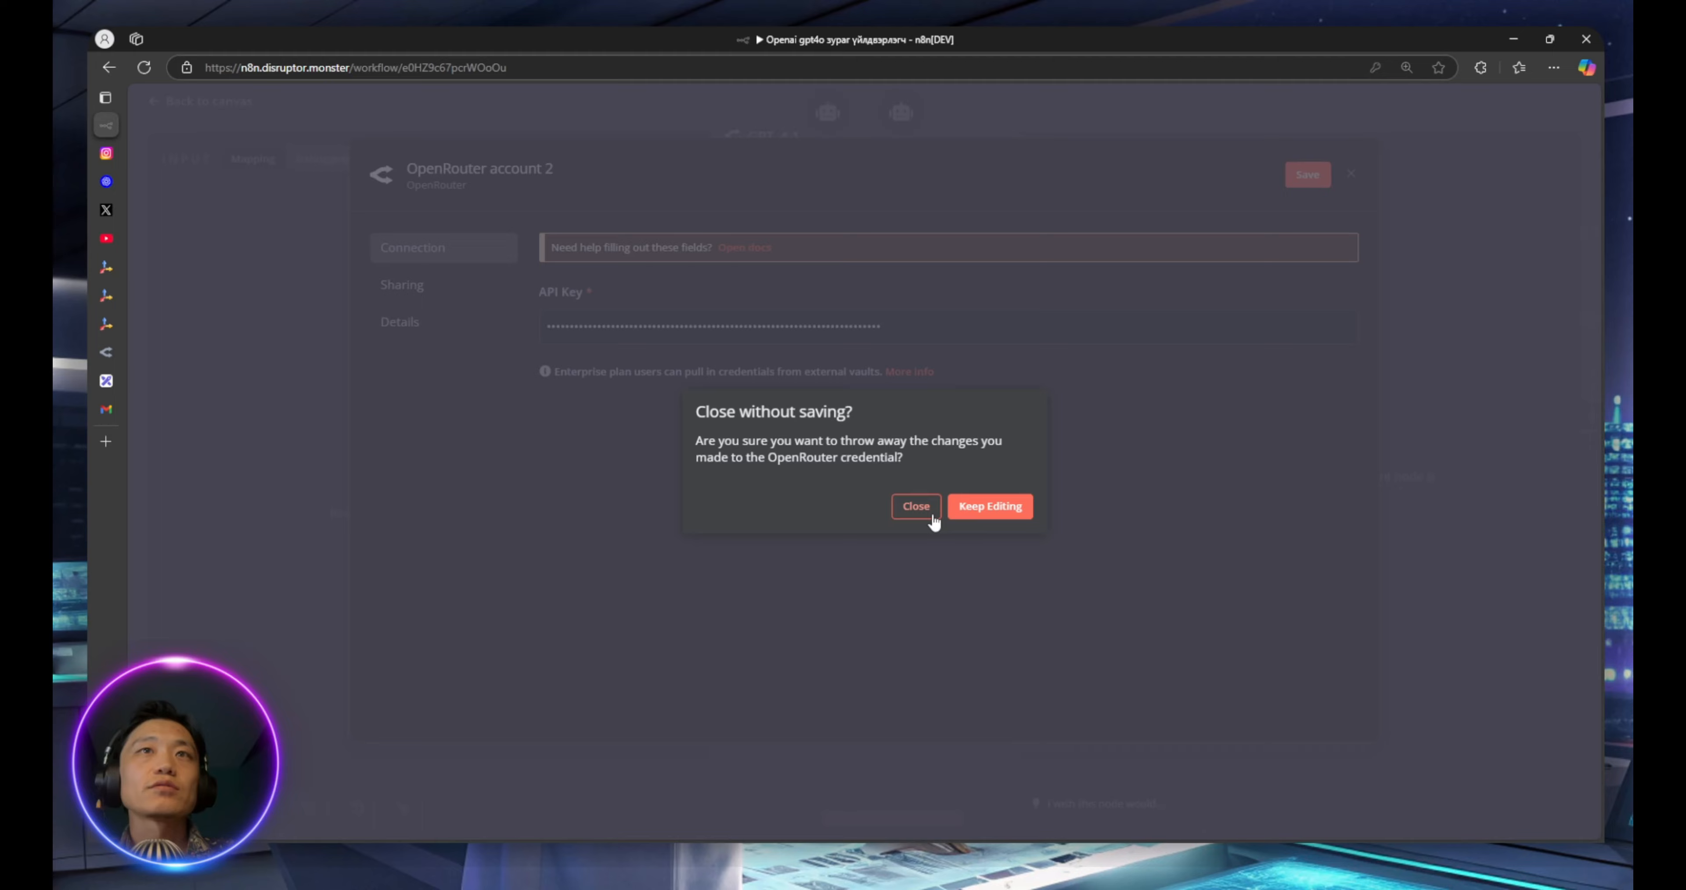
pyautogui.click(923, 510)
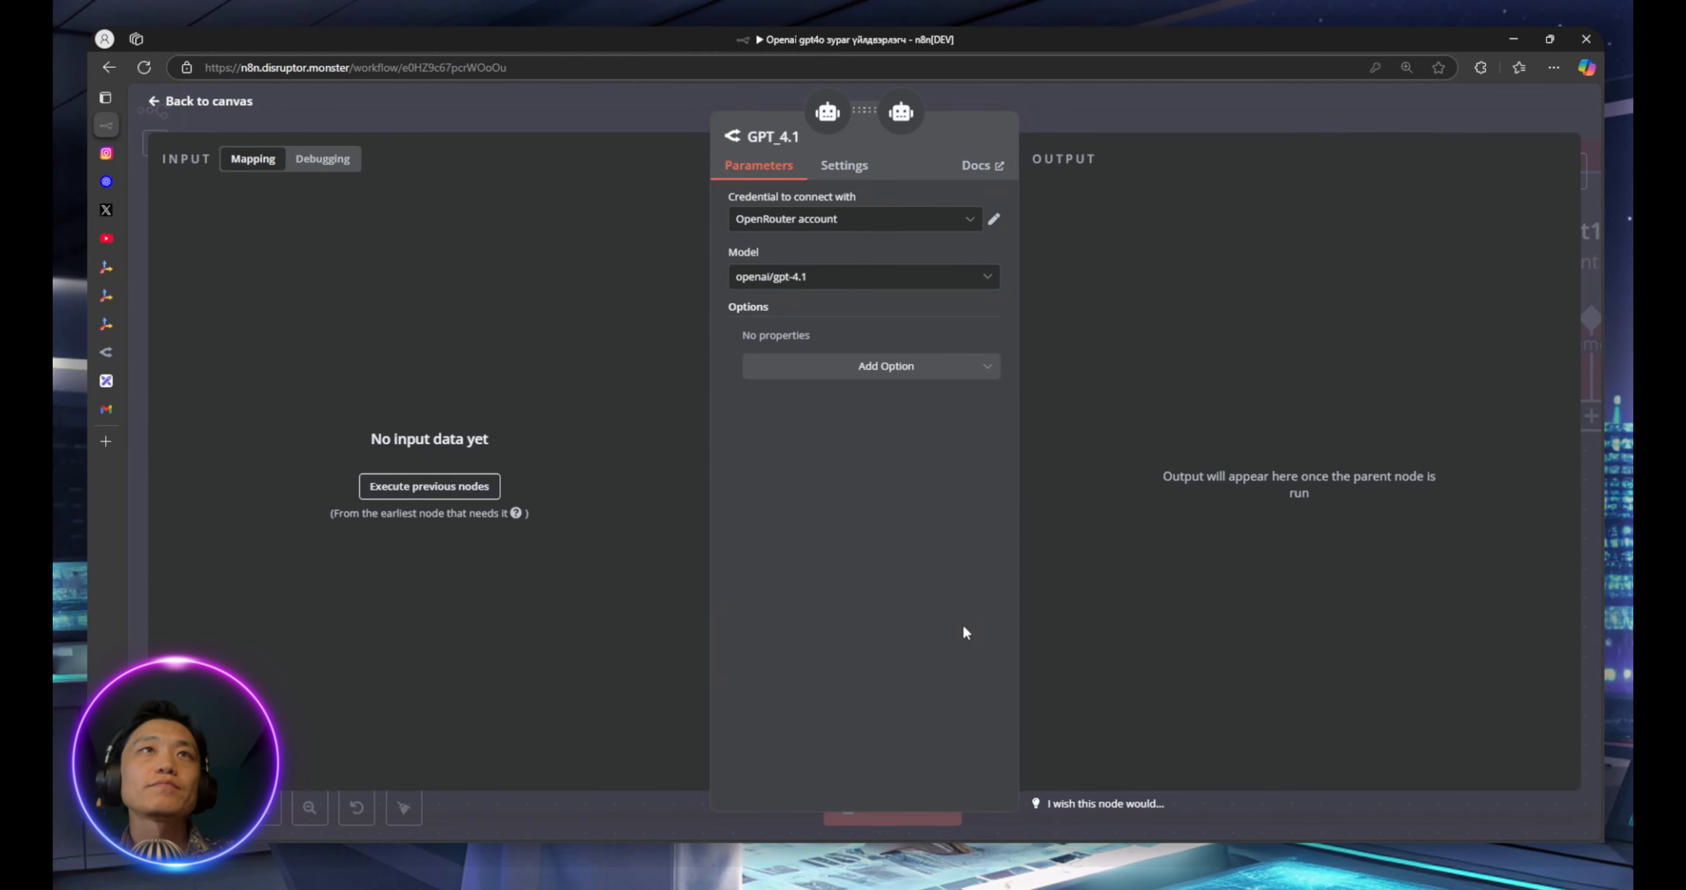
# Check the existing OpenRouter account credential's connection, dismiss the browser's password-saving offer and return to the canvas
pyautogui.click(995, 219)
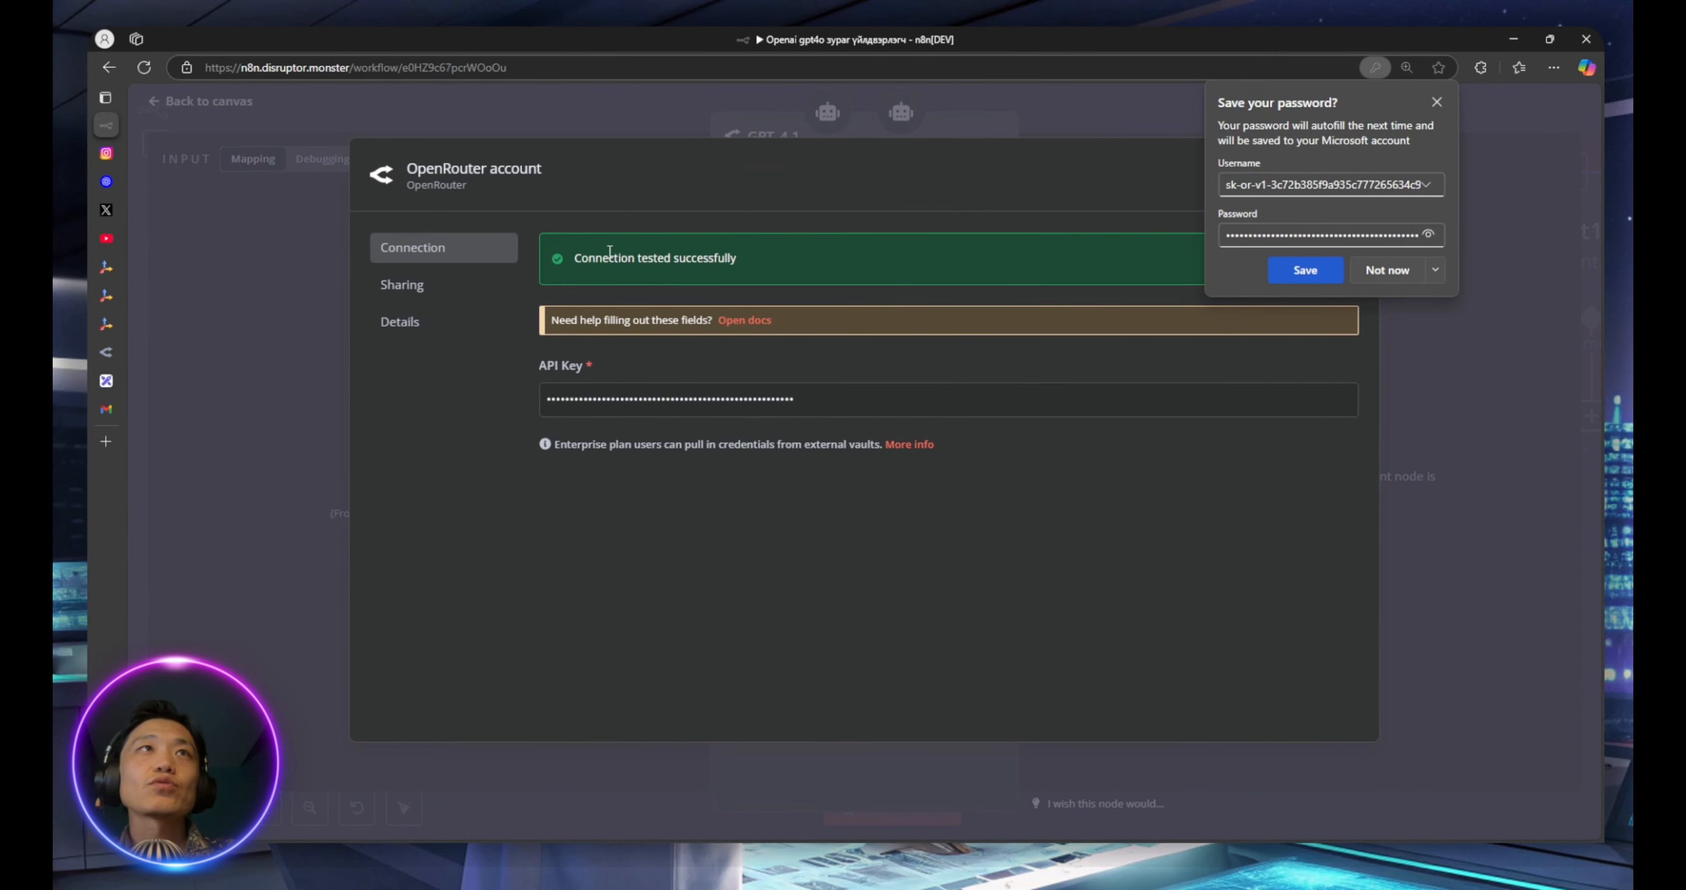
pyautogui.click(740, 261)
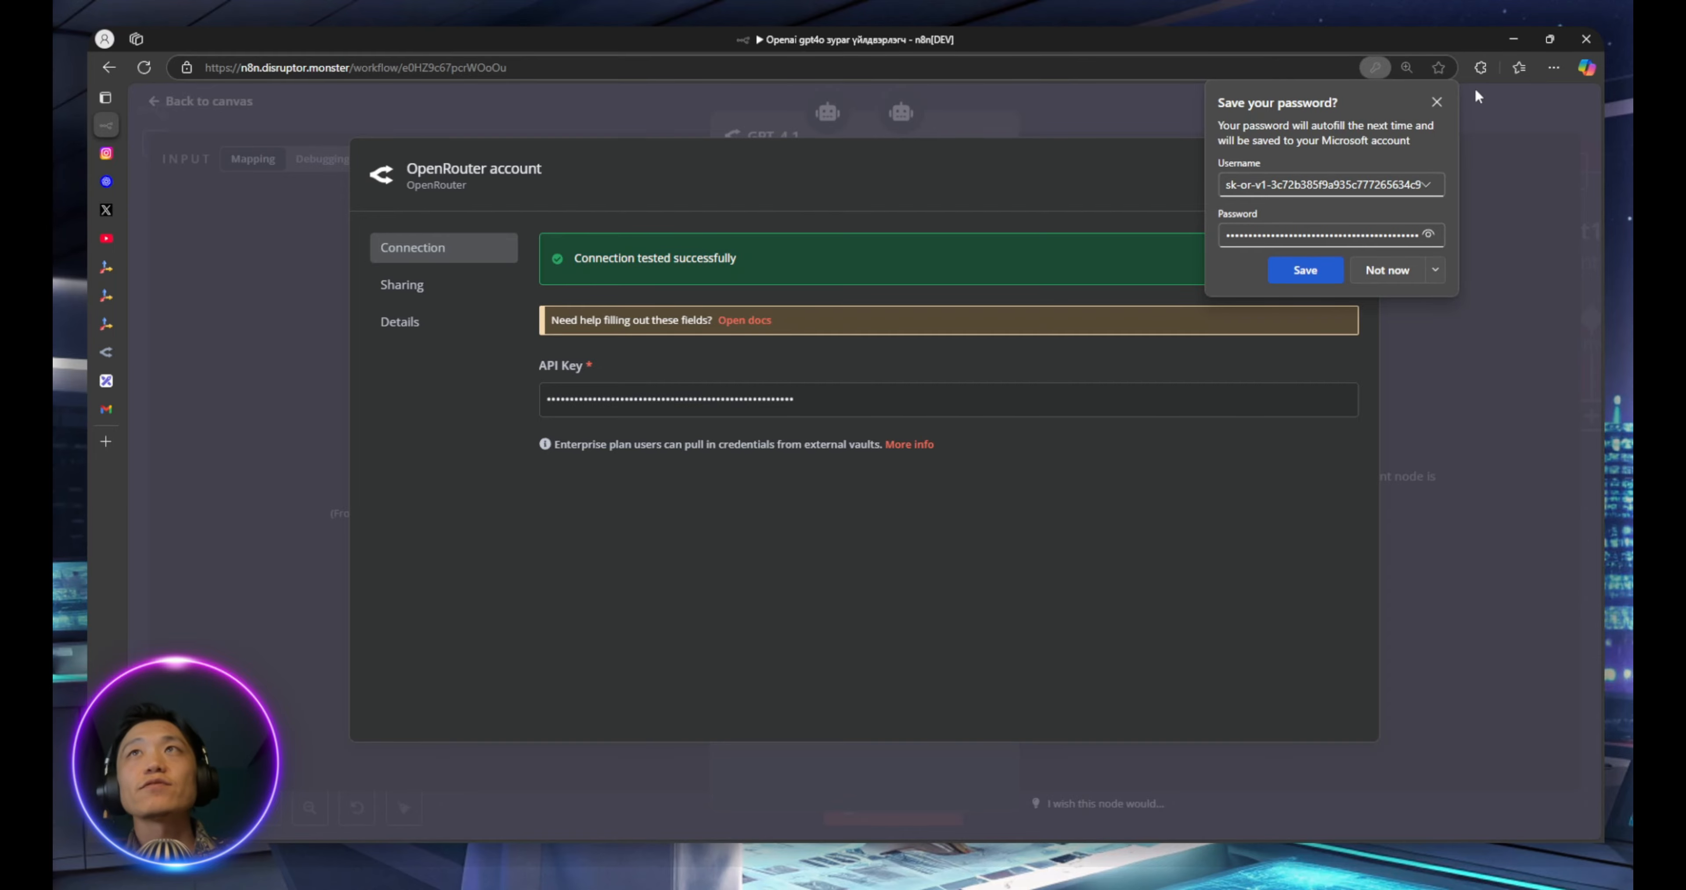
pyautogui.click(1436, 103)
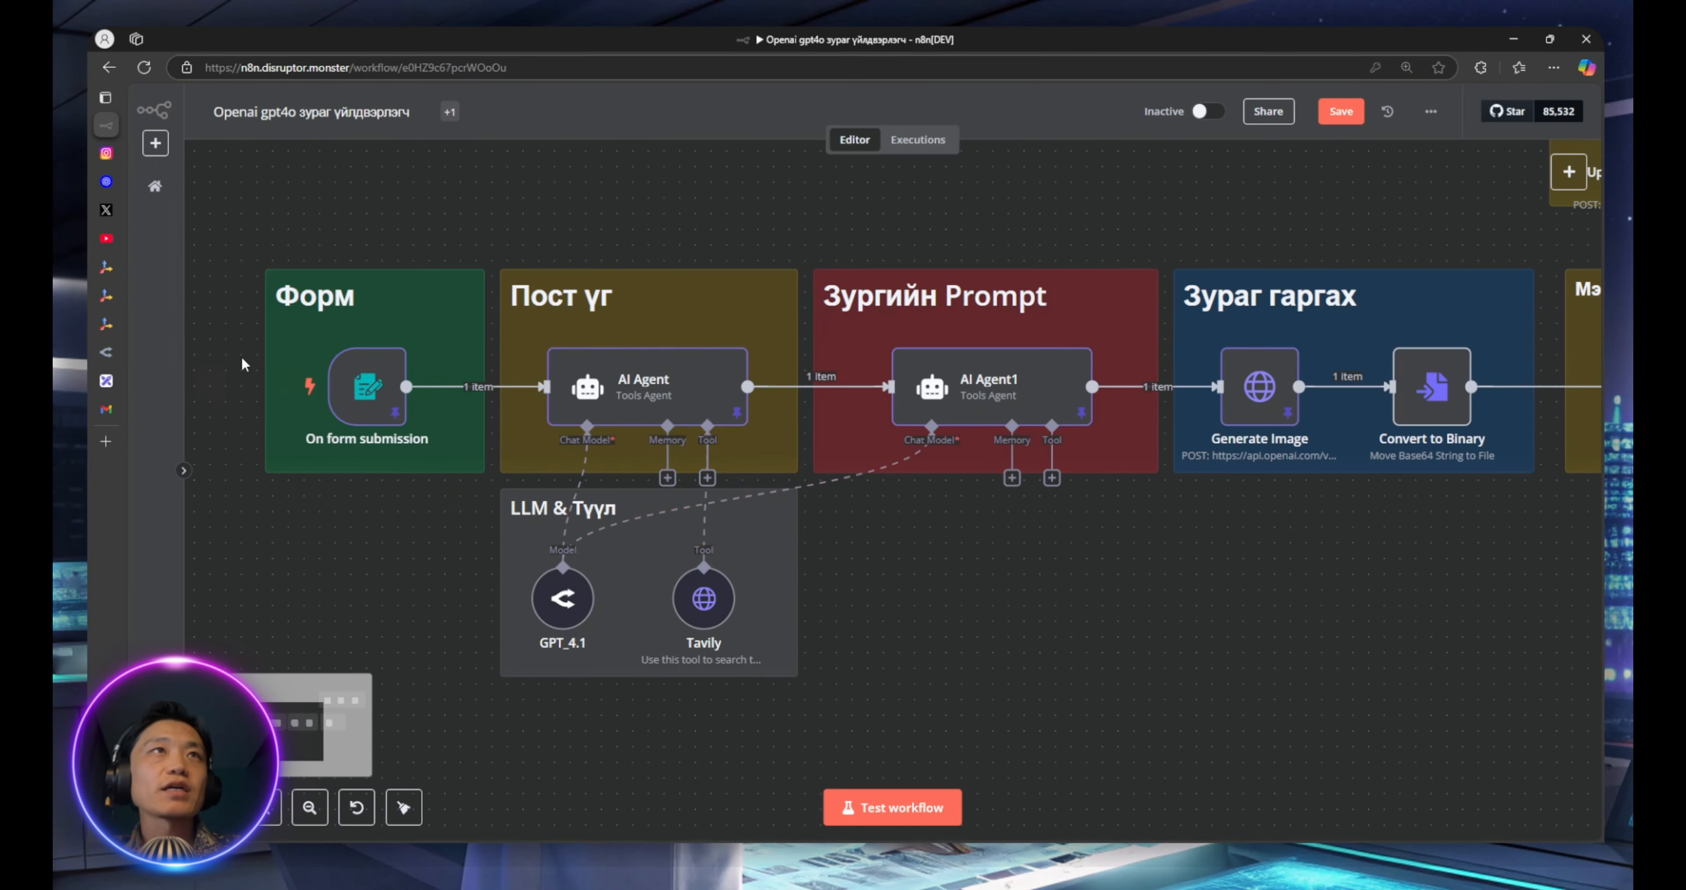
# Examine the first AI Agent's user prompt, enlarged system message and output, and return to the canvas
pyautogui.doubleClick(647, 391)
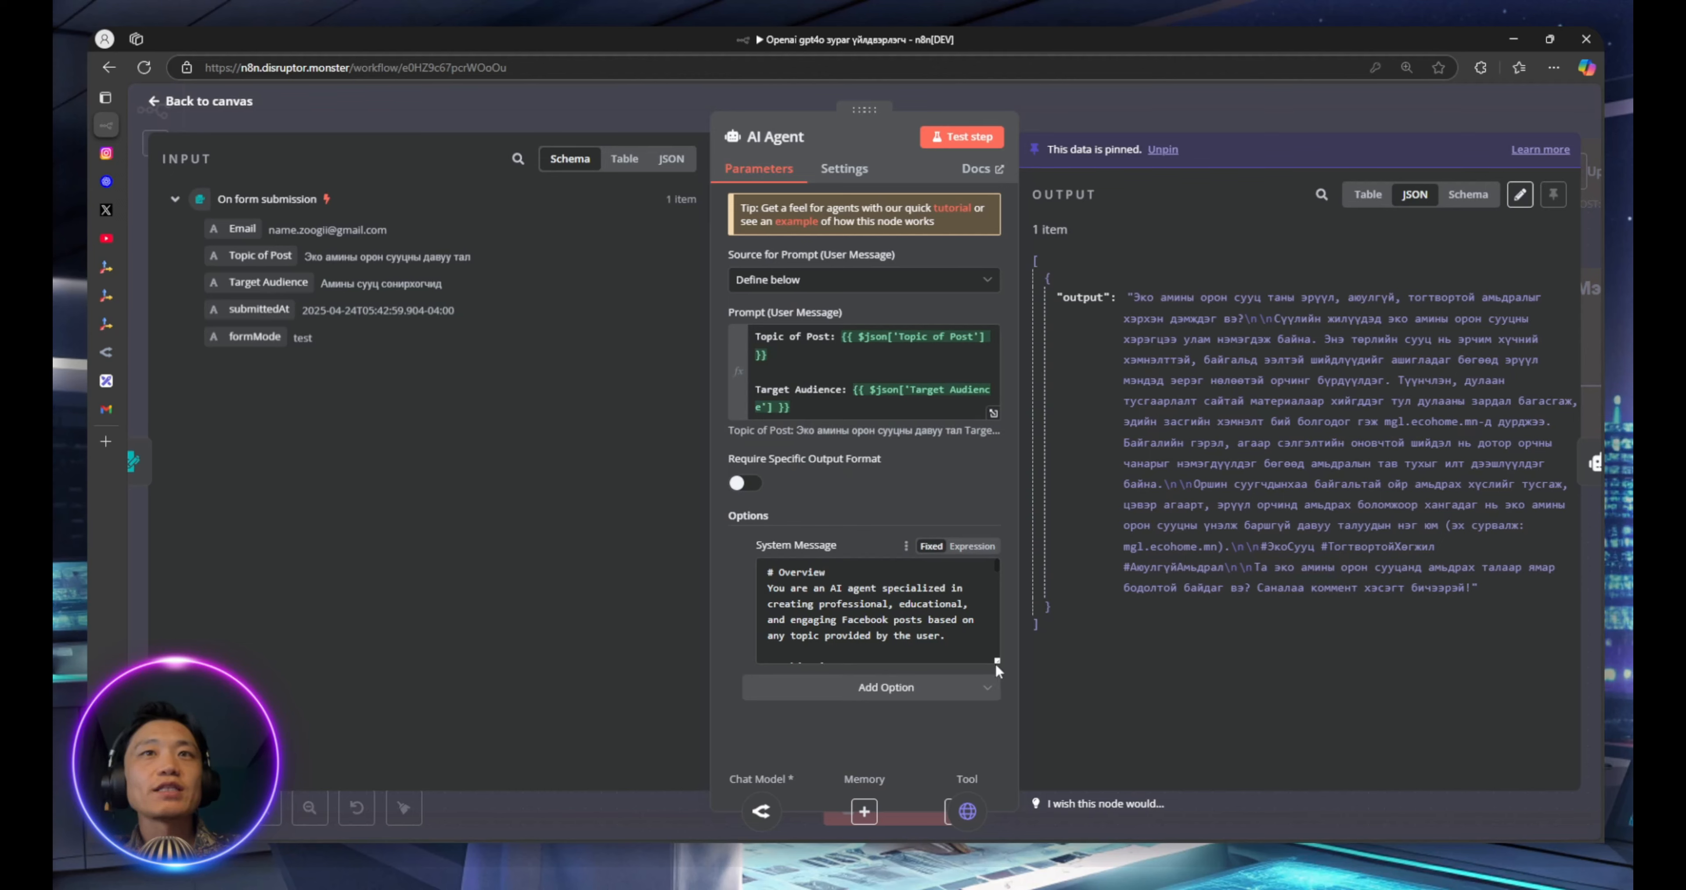
pyautogui.moveTo(997, 662); pyautogui.dragTo(992, 766)
pyautogui.scroll(-3, 951, 578)
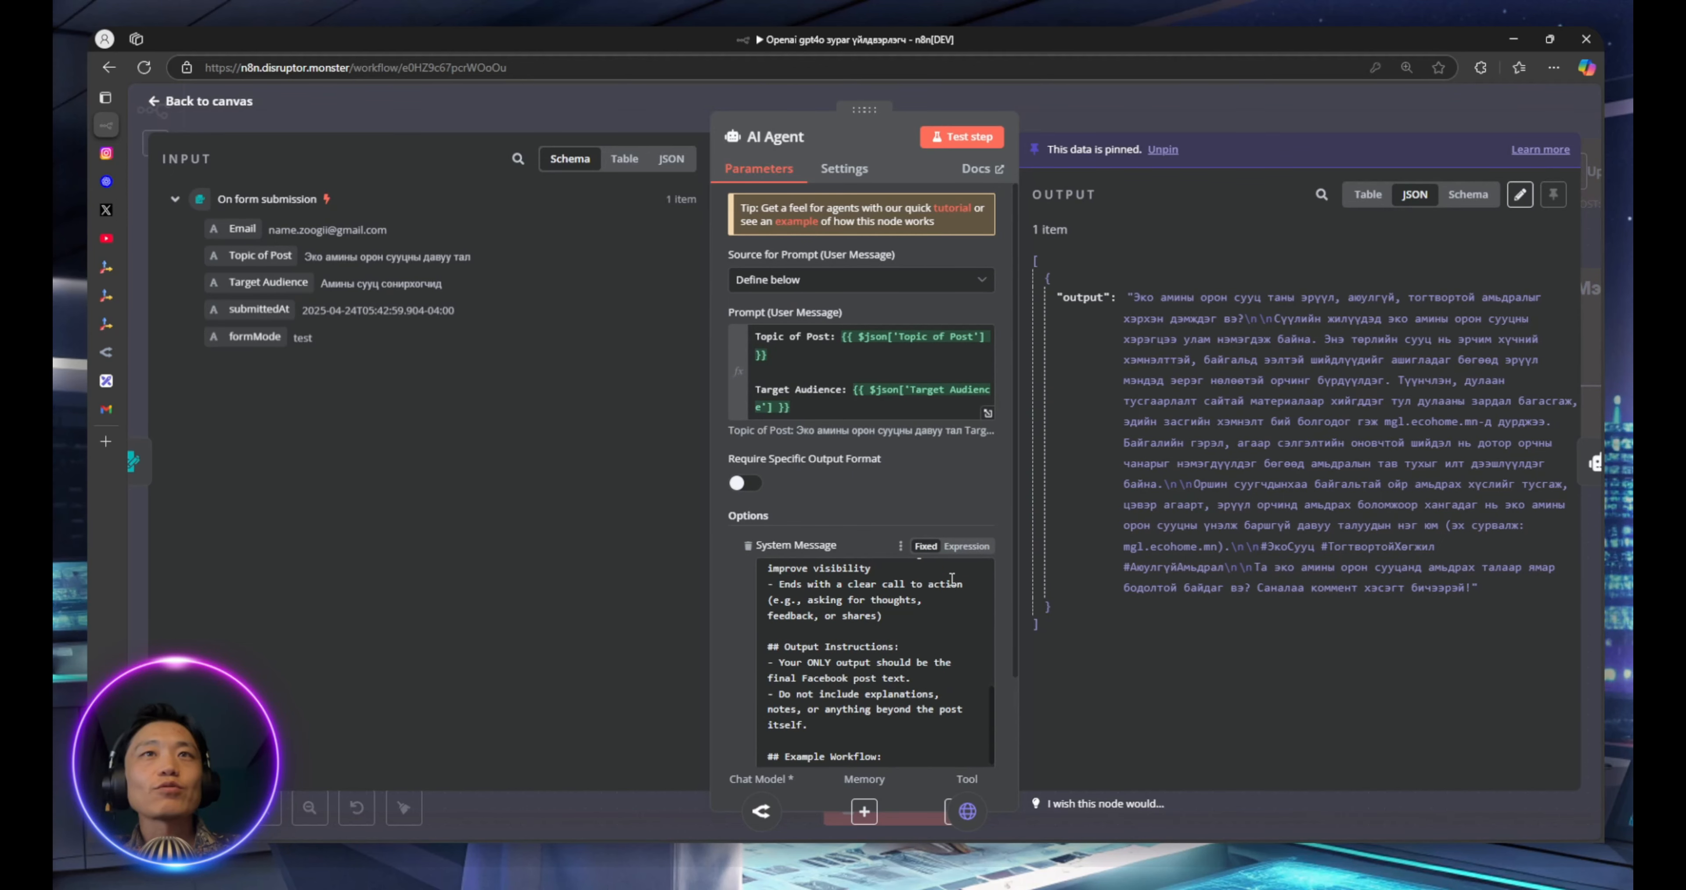
pyautogui.scroll(-5, 951, 578)
pyautogui.scroll(10, 851, 589)
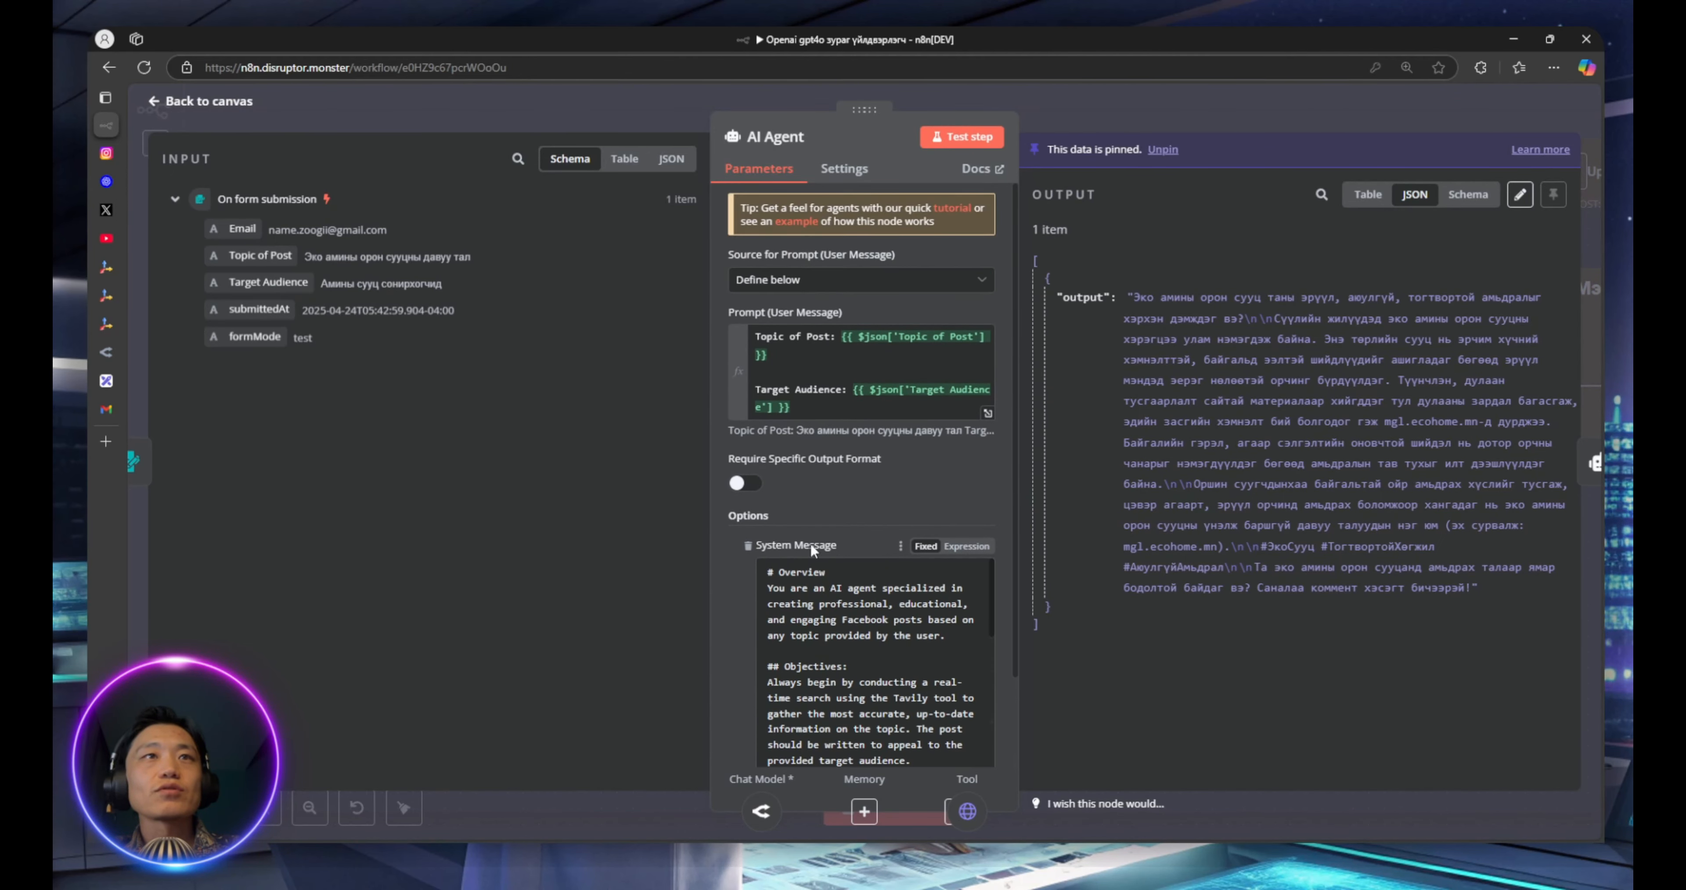
pyautogui.scroll(-3, 851, 458)
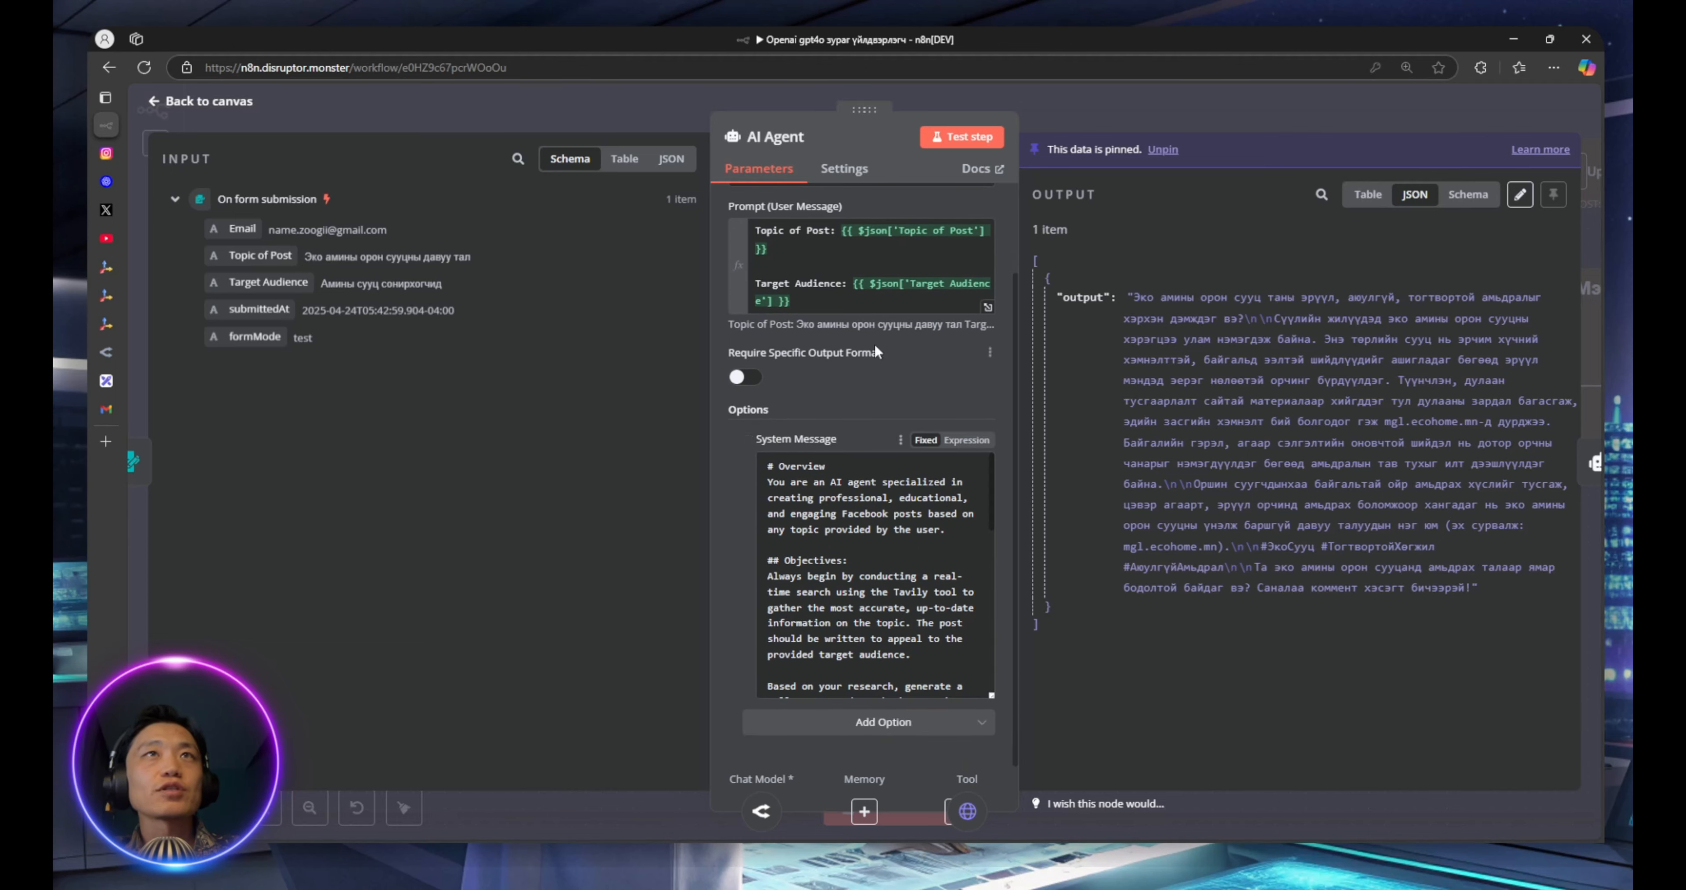
pyautogui.scroll(3, 851, 366)
pyautogui.scroll(-10, 907, 509)
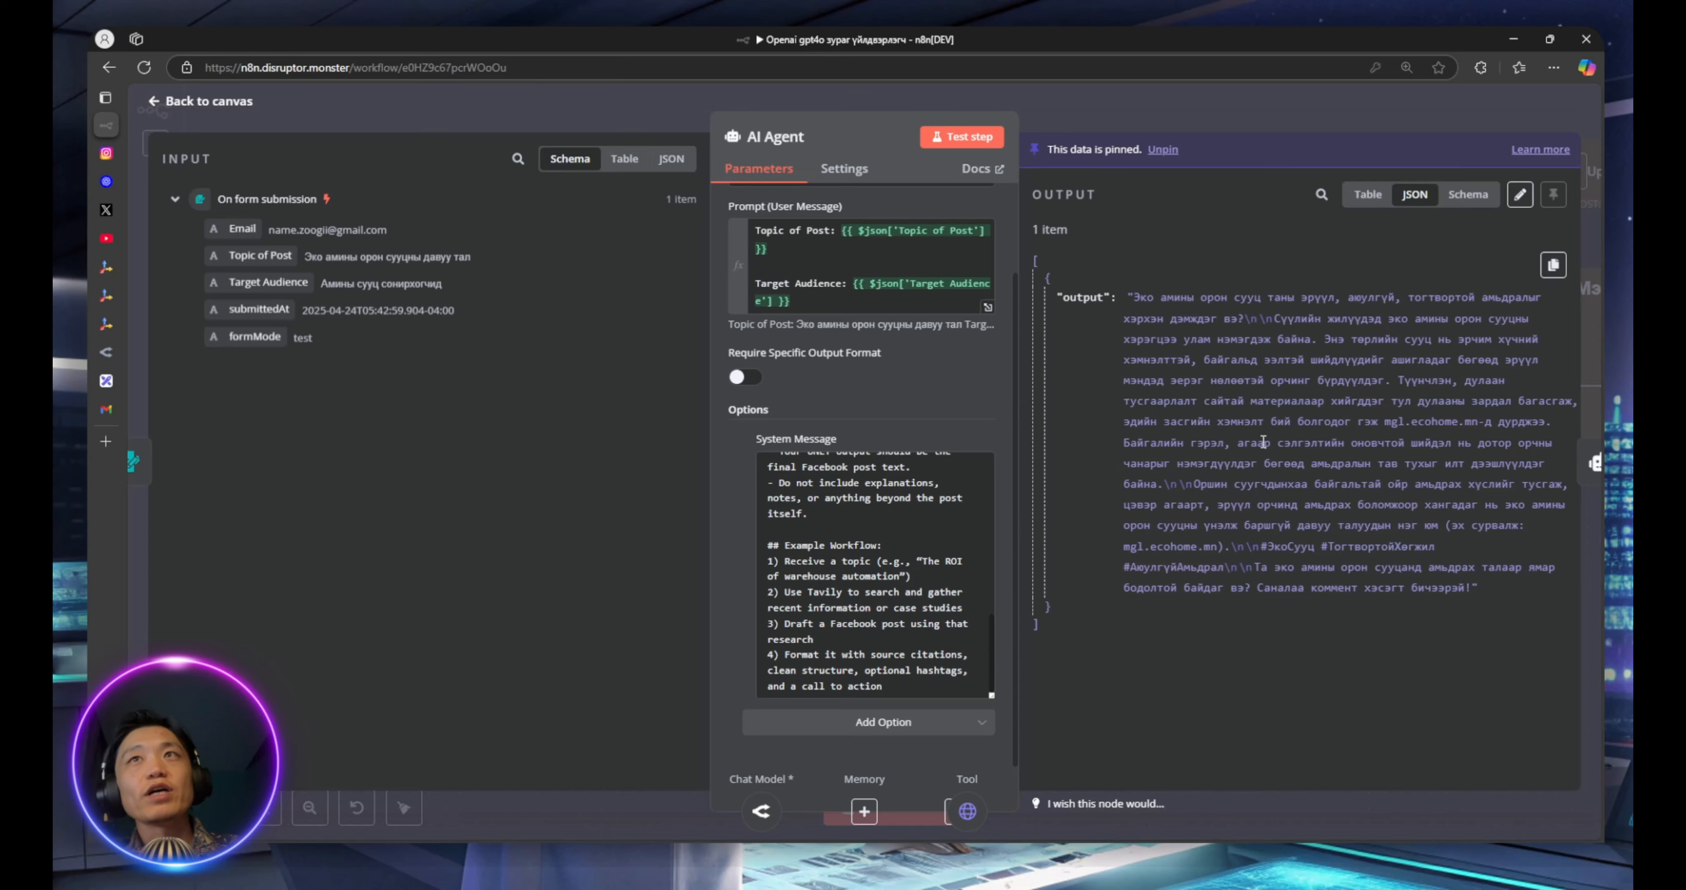
pyautogui.click(607, 121)
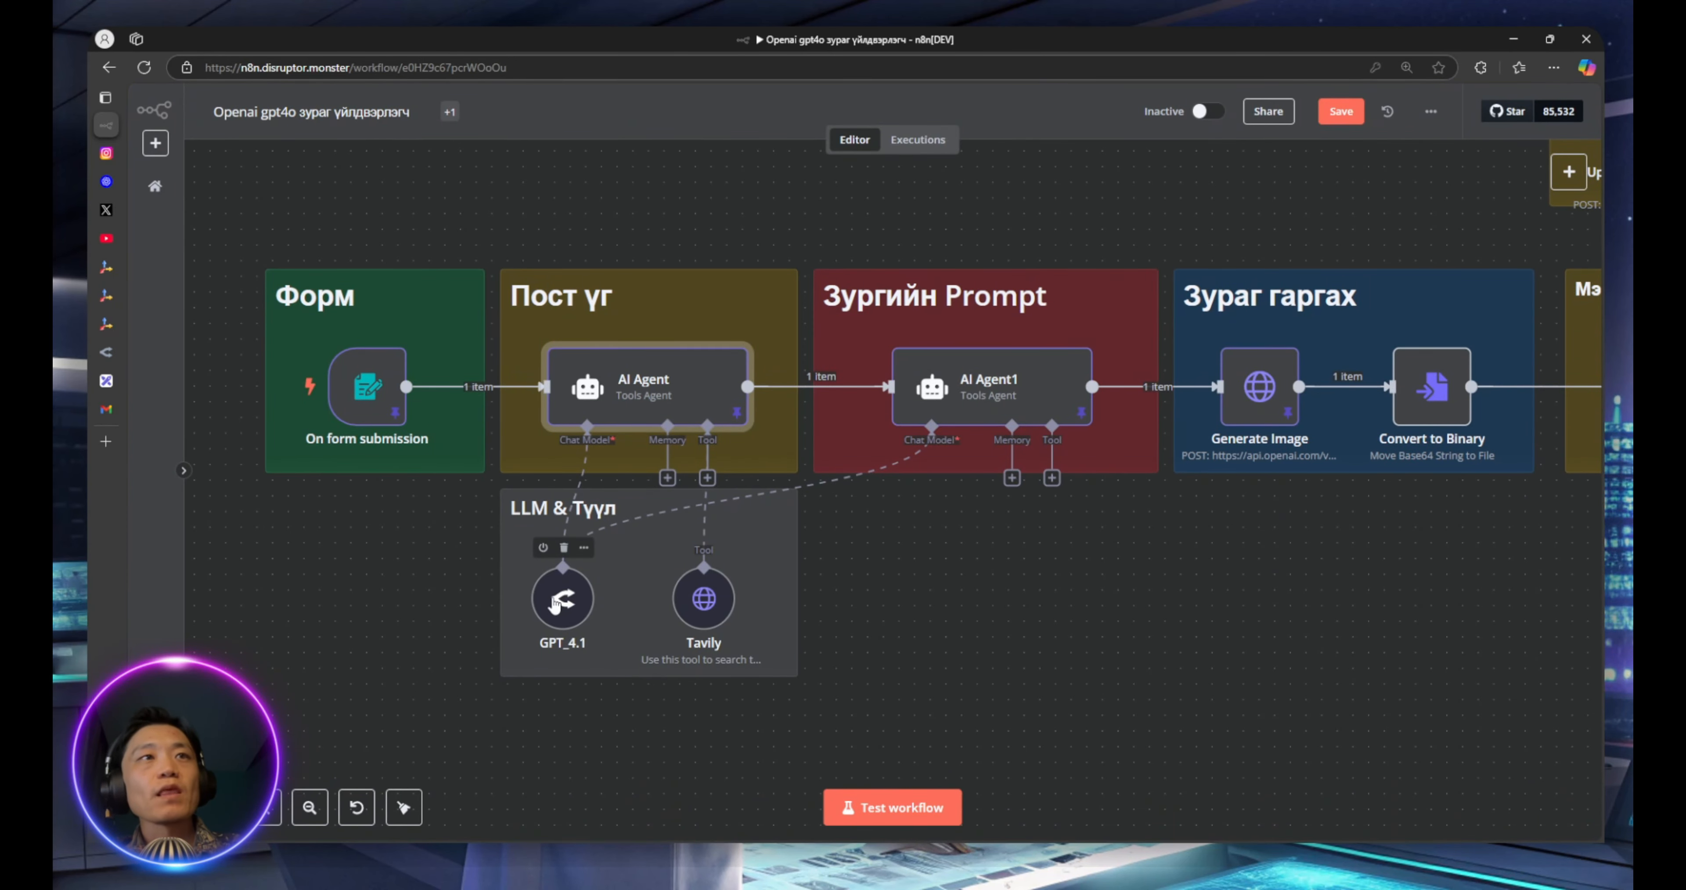
# Review the GPT_4.1 node's model settings and the AI Agent1 node's prompt and output, returning to the canvas
pyautogui.doubleClick(563, 602)
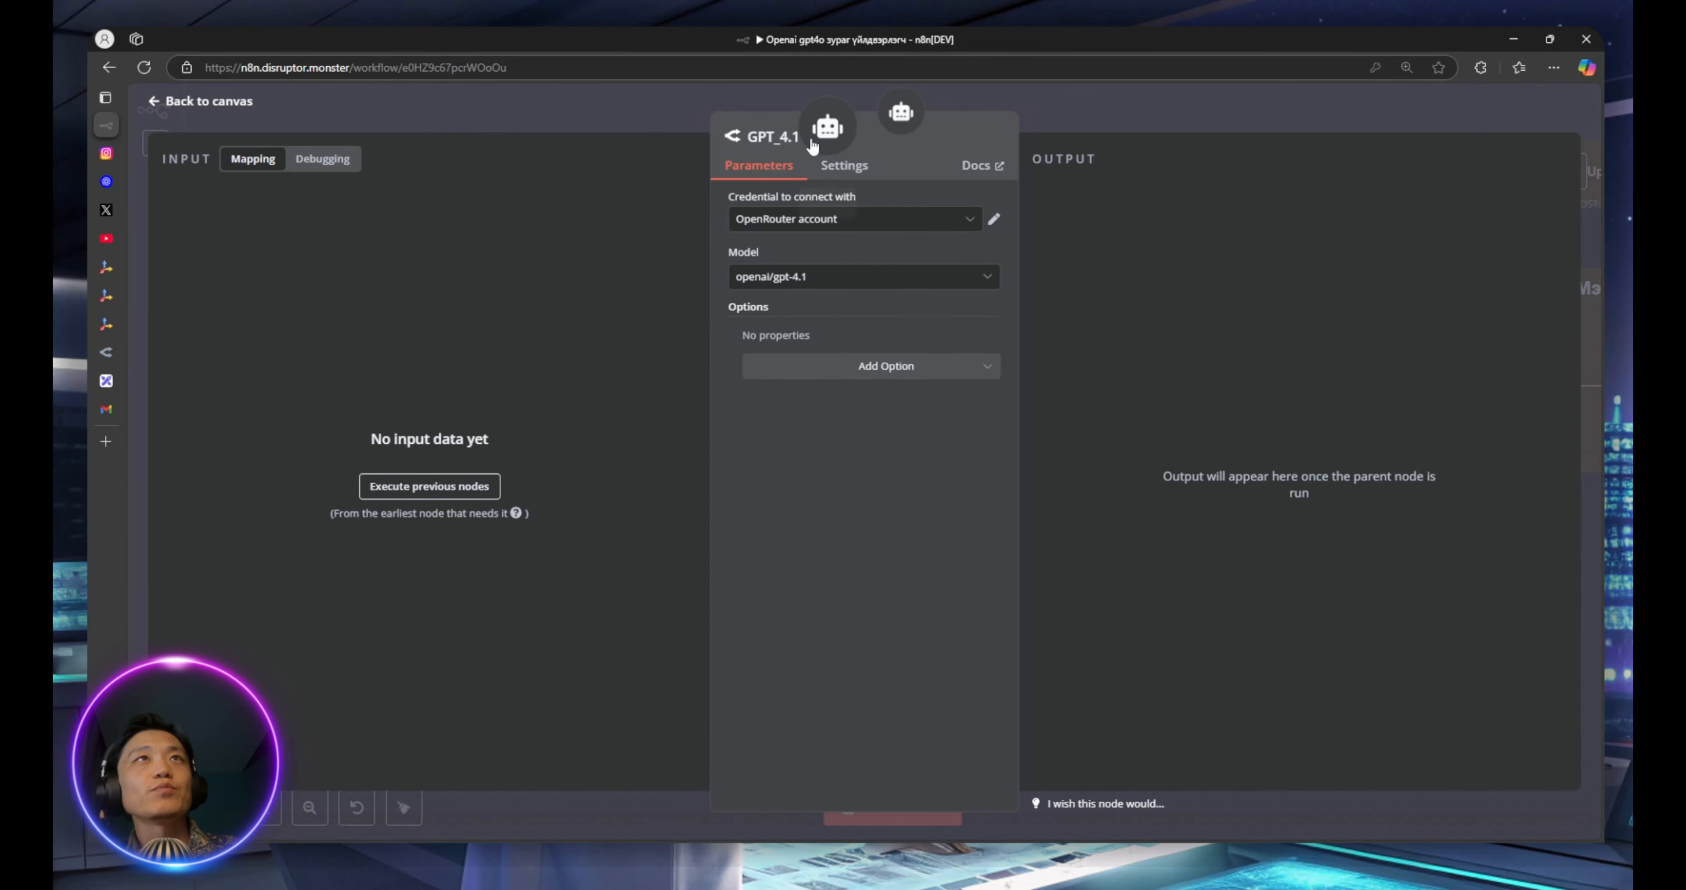
pyautogui.click(658, 110)
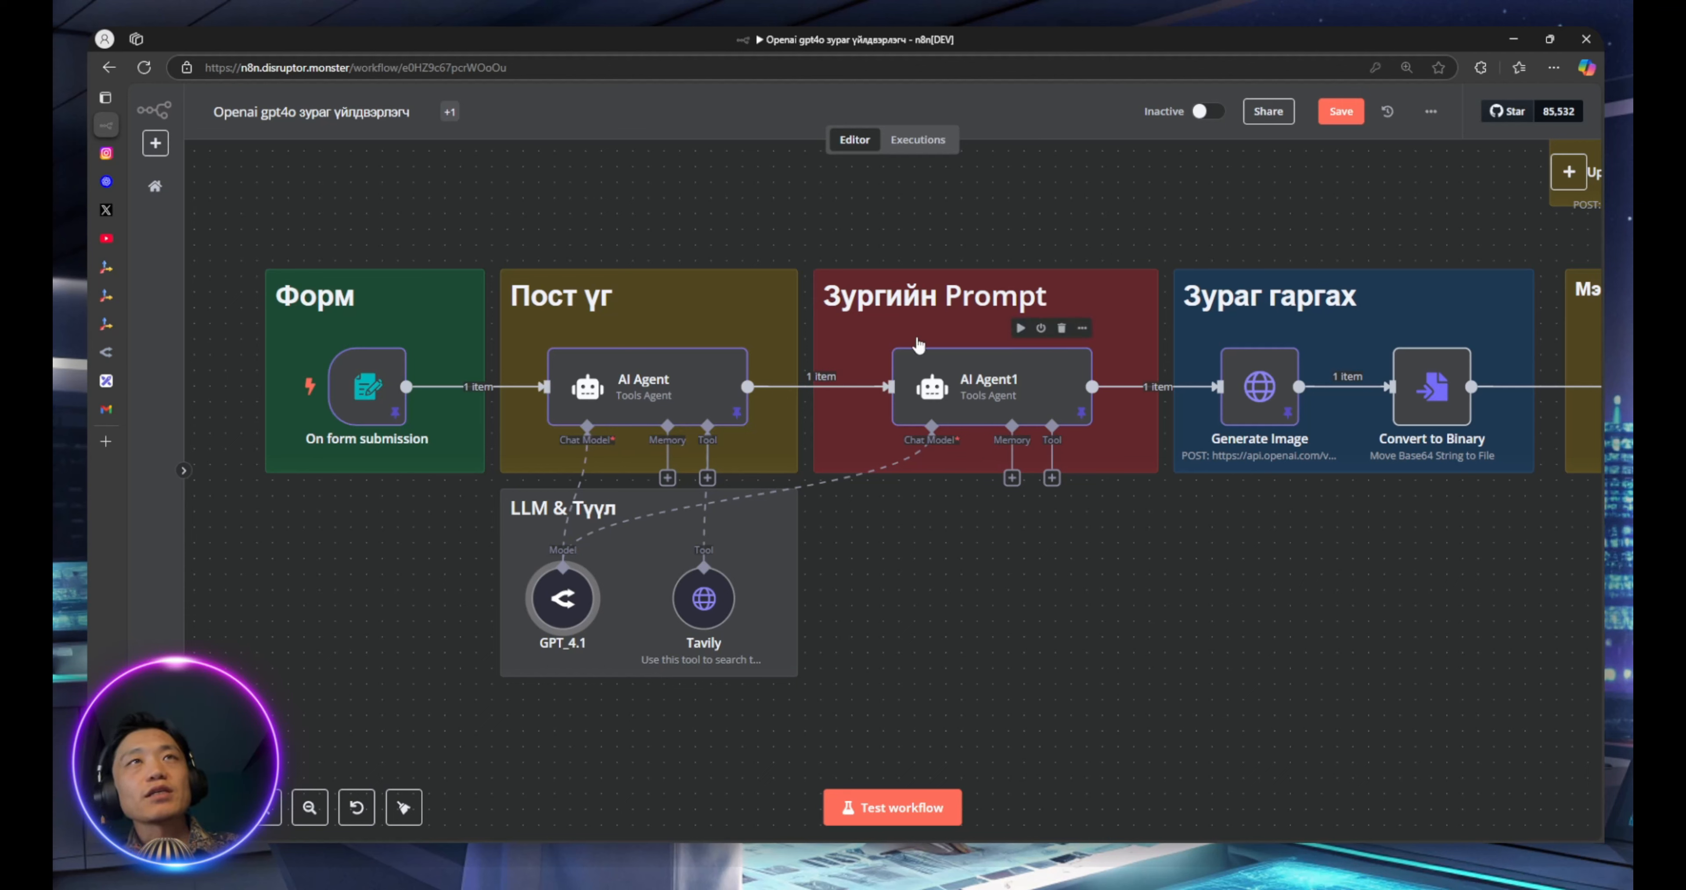
pyautogui.click(792, 221)
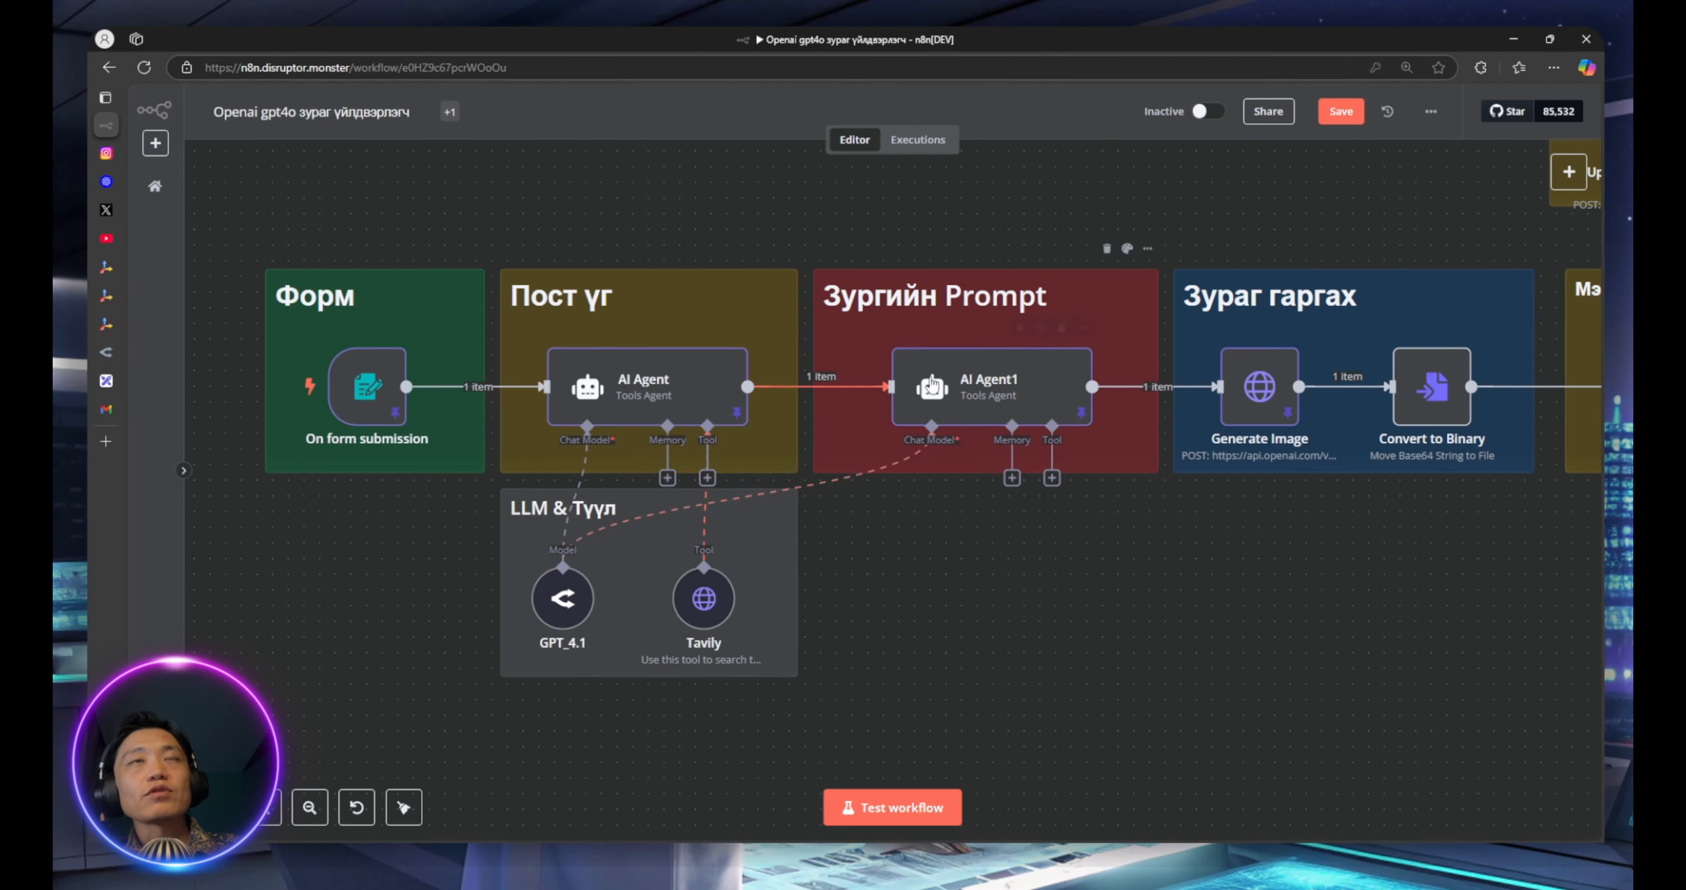
pyautogui.doubleClick(985, 386)
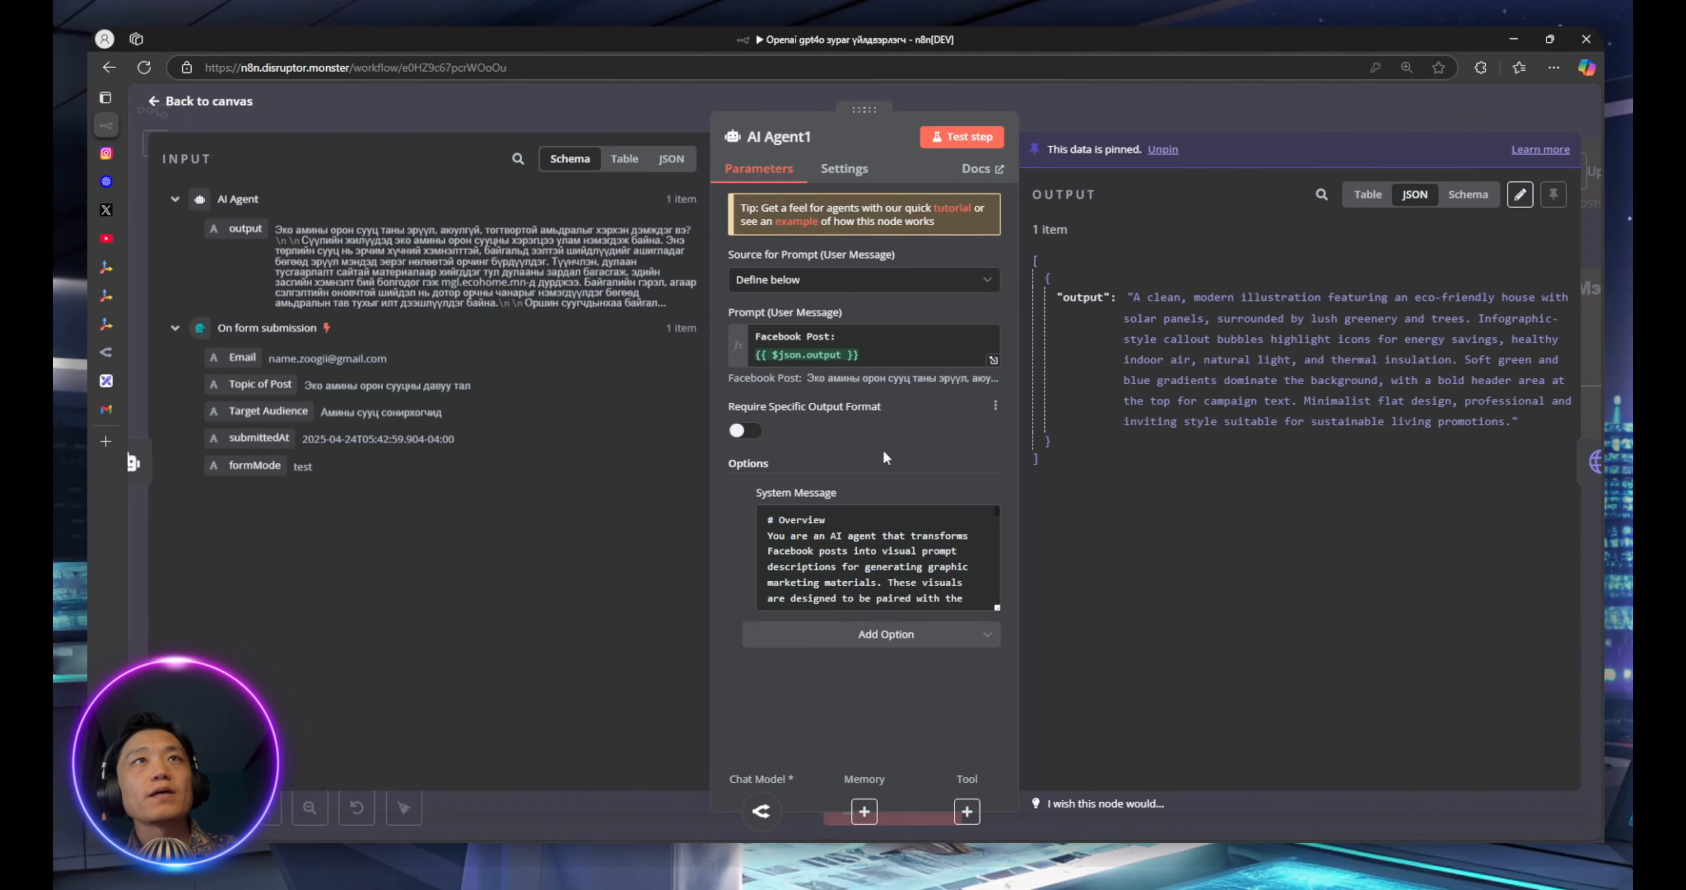
pyautogui.click(648, 118)
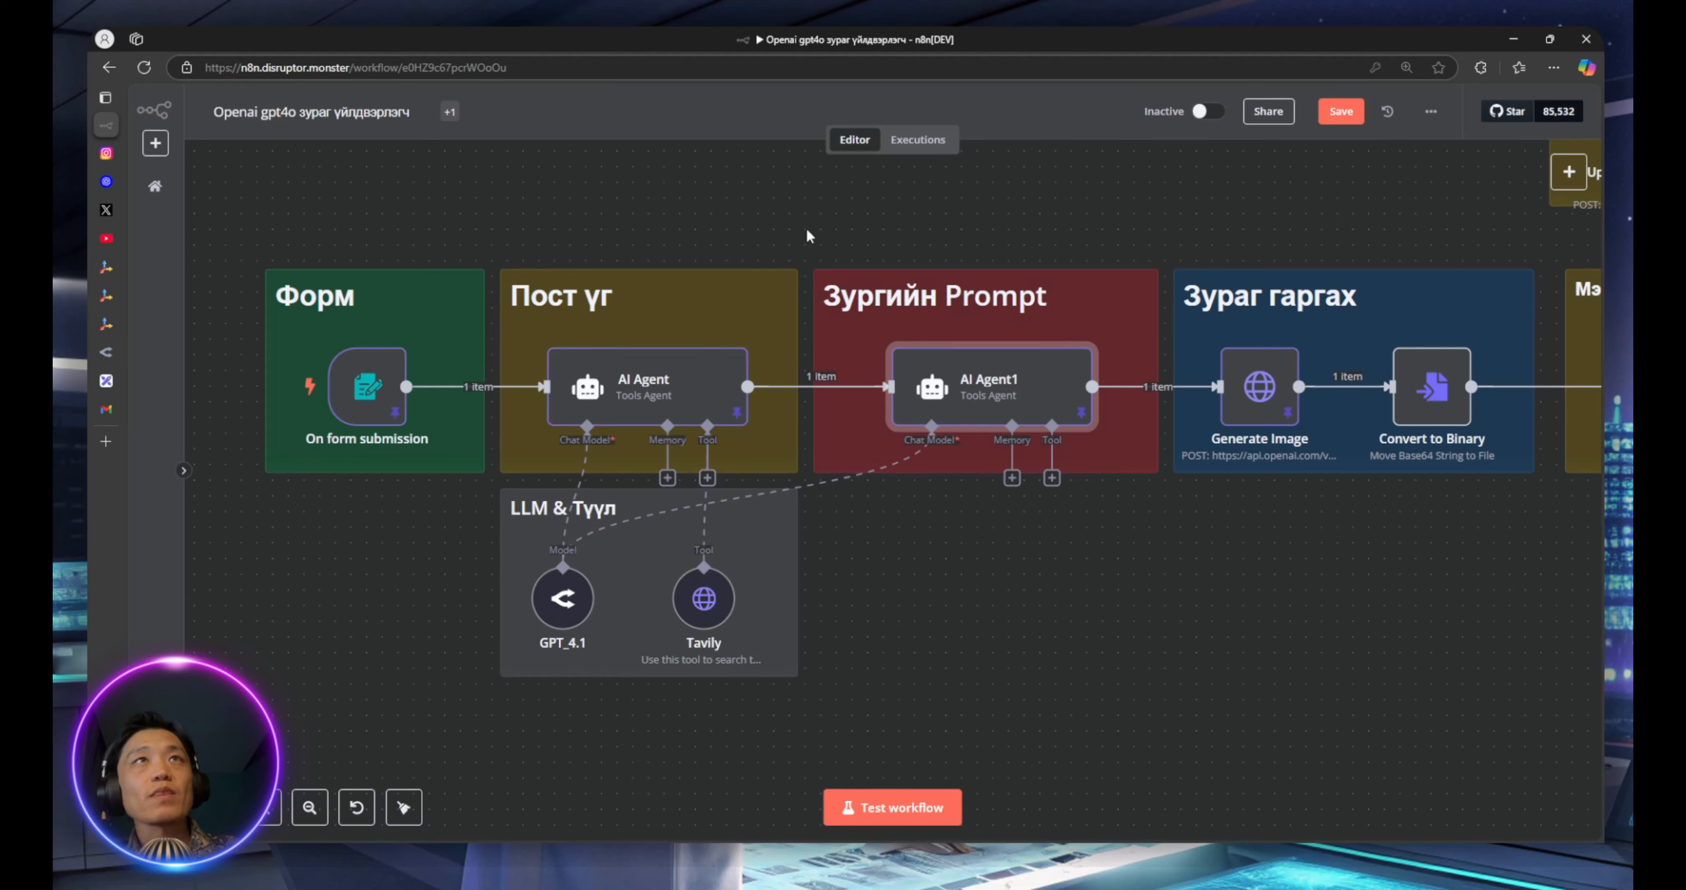
pyautogui.moveTo(808, 231); pyautogui.dragTo(1177, 570)
pyautogui.click(1176, 570)
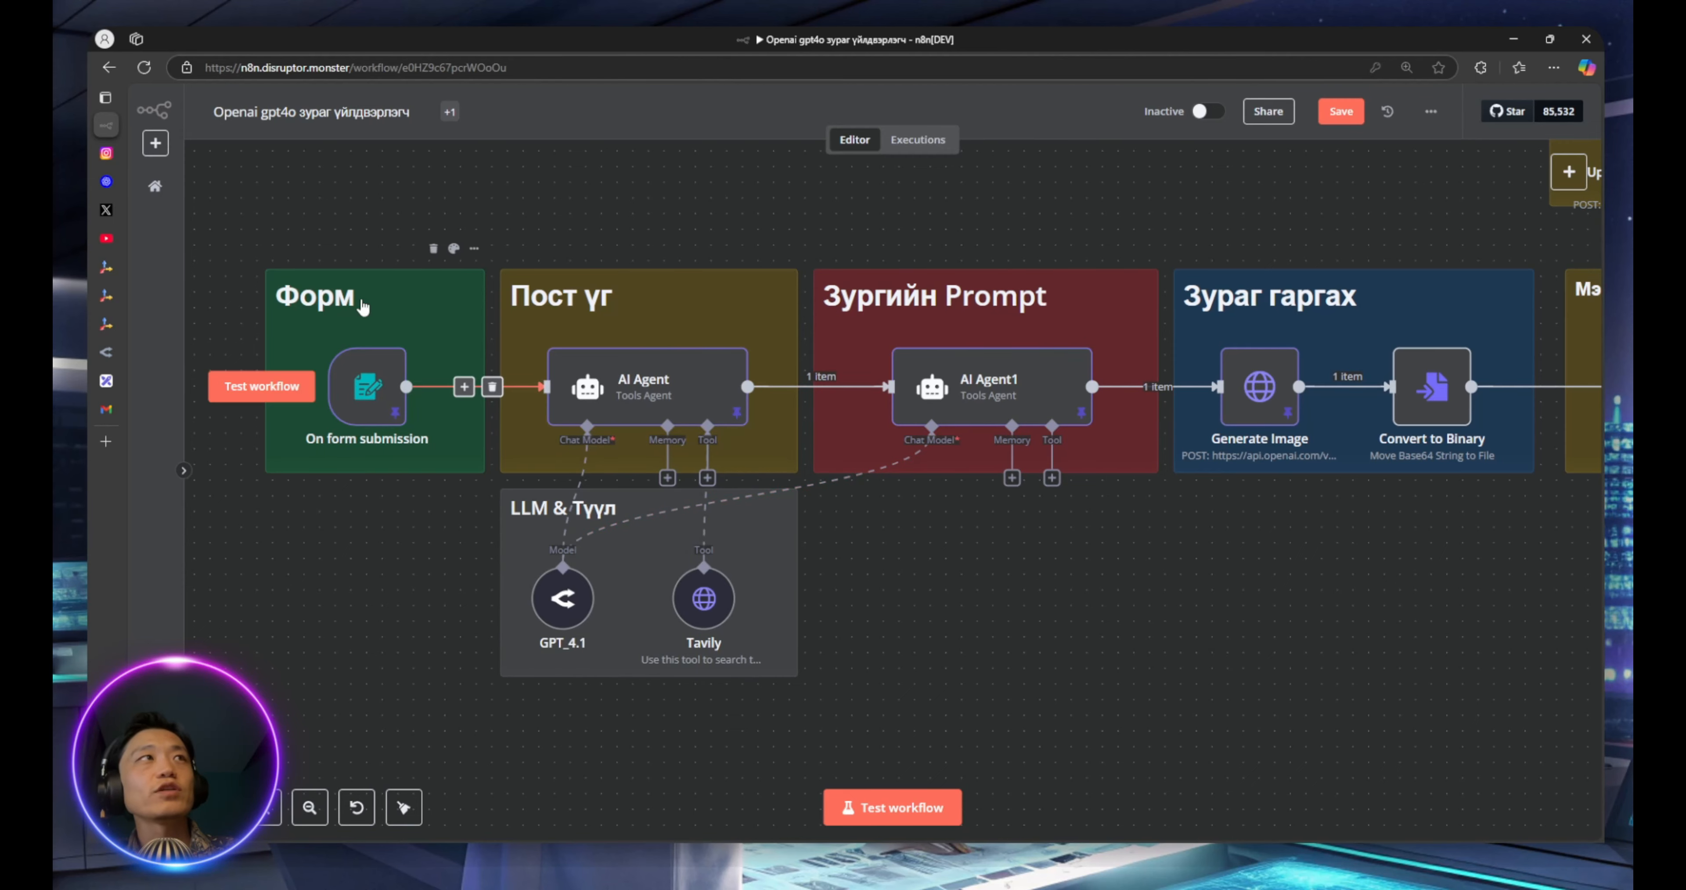
# Switch to OpenAI's Pricing page and examine the input and output token prices for gpt-4.1
pyautogui.click(131, 182)
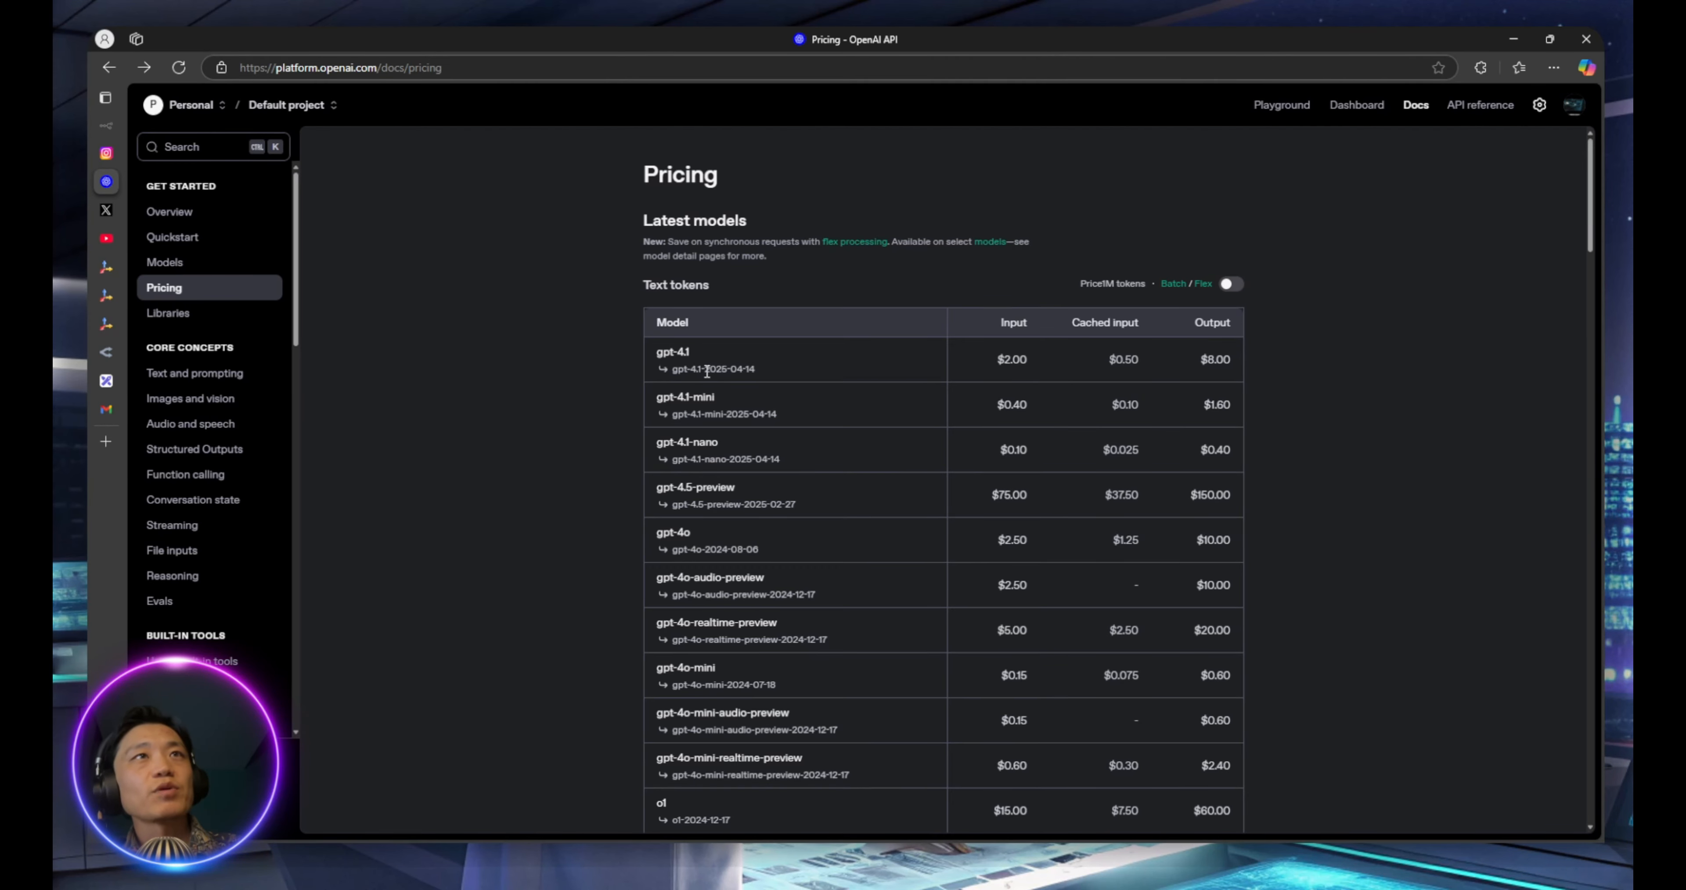
pyautogui.moveTo(655, 354); pyautogui.dragTo(1055, 365)
pyautogui.click(1018, 360)
pyautogui.click(1016, 351)
pyautogui.click(1040, 361)
pyautogui.click(1048, 368)
pyautogui.click(1049, 365)
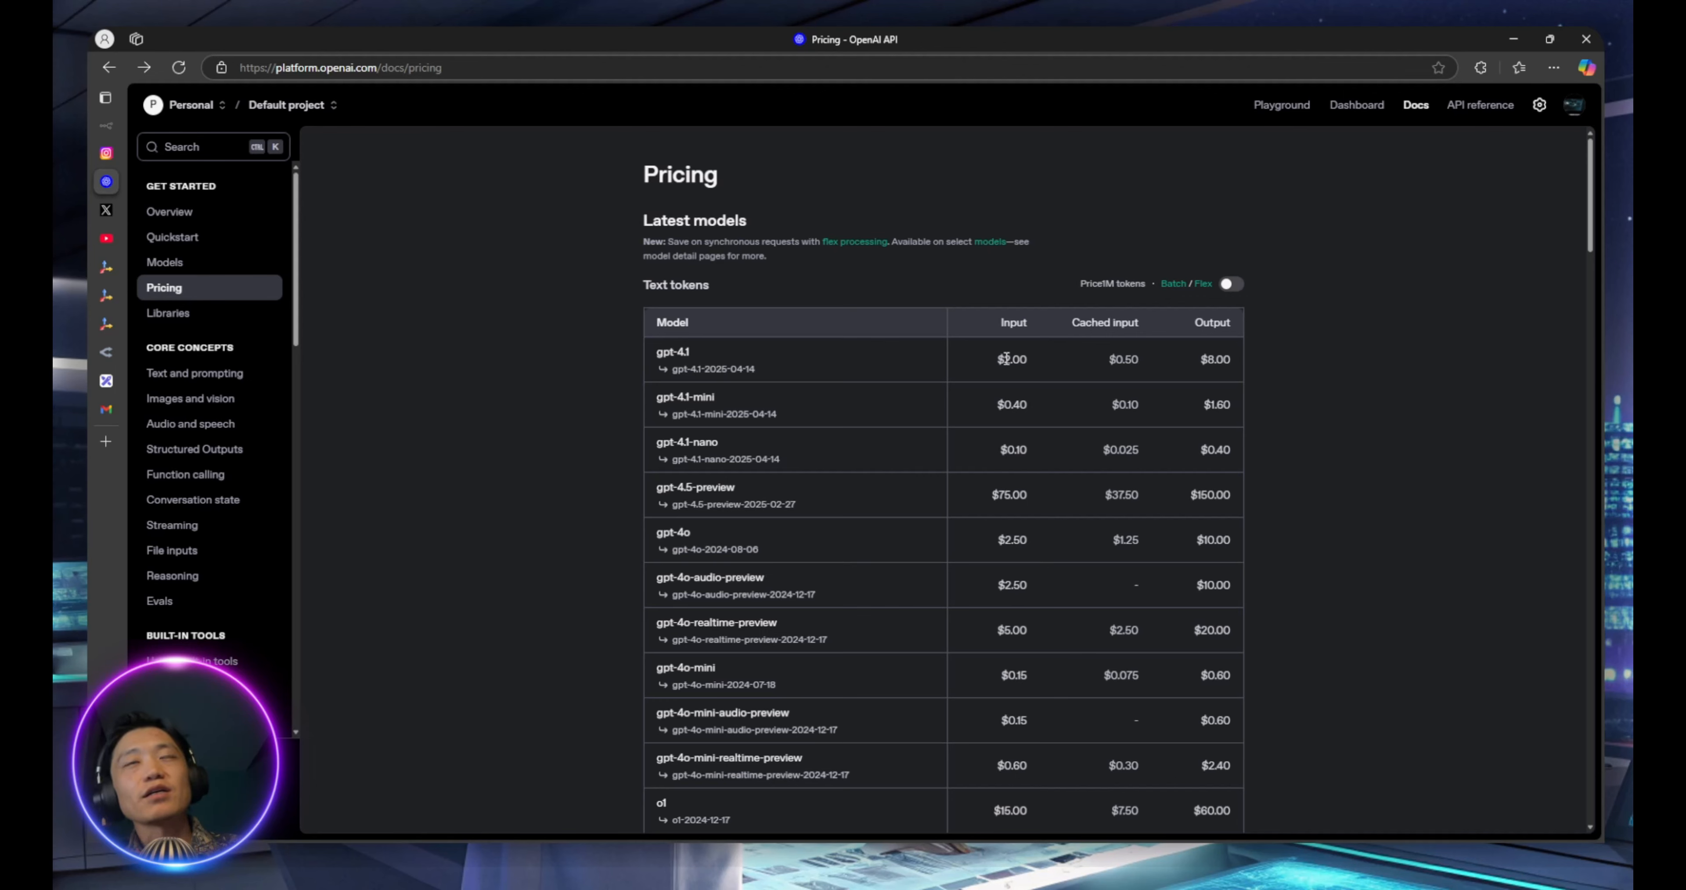
pyautogui.moveTo(1195, 369); pyautogui.dragTo(1236, 365)
pyautogui.click(1239, 370)
pyautogui.click(1236, 365)
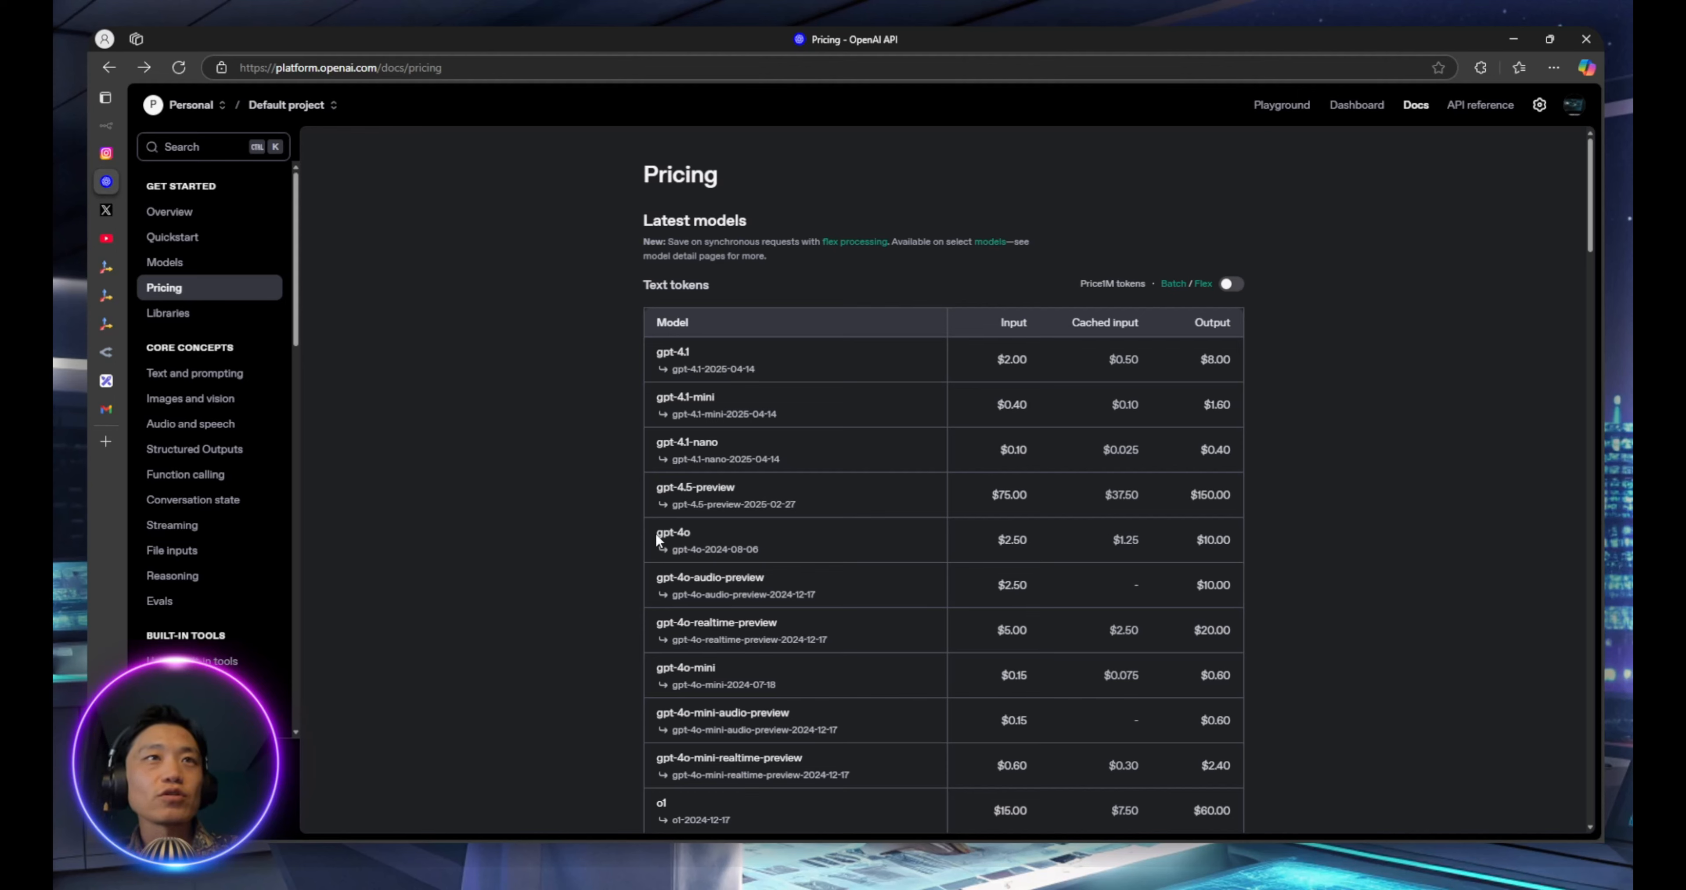
# Examine the input and output token prices for gpt-4o in the Text tokens table for comparison
pyautogui.moveTo(656, 537); pyautogui.dragTo(763, 560)
pyautogui.click(734, 567)
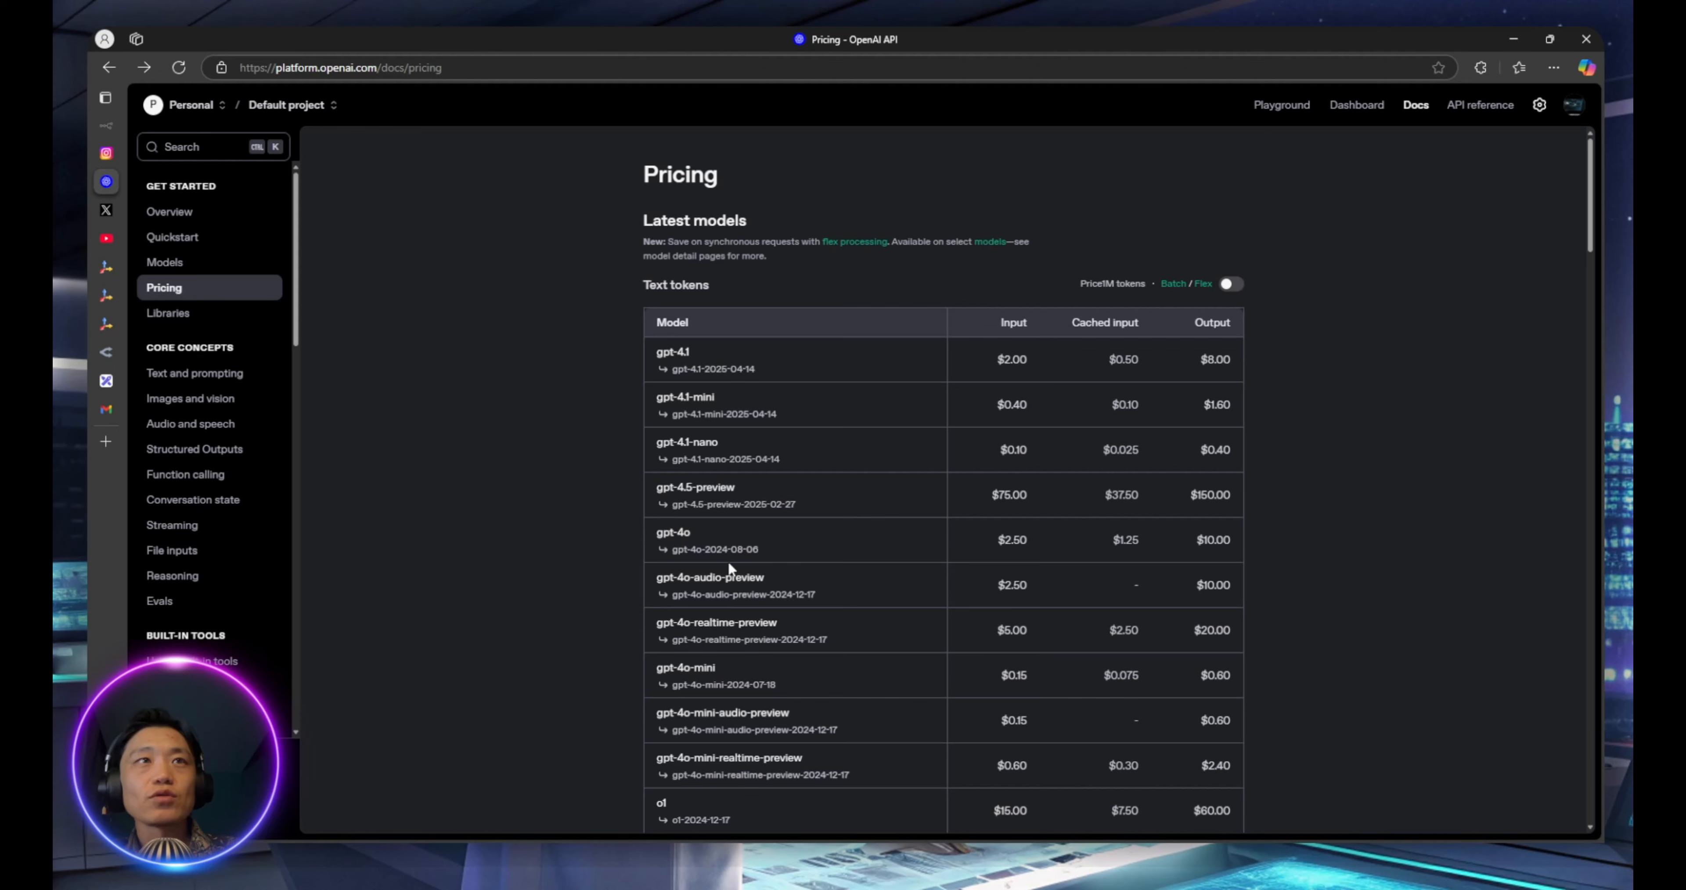
pyautogui.moveTo(986, 553); pyautogui.dragTo(1046, 549)
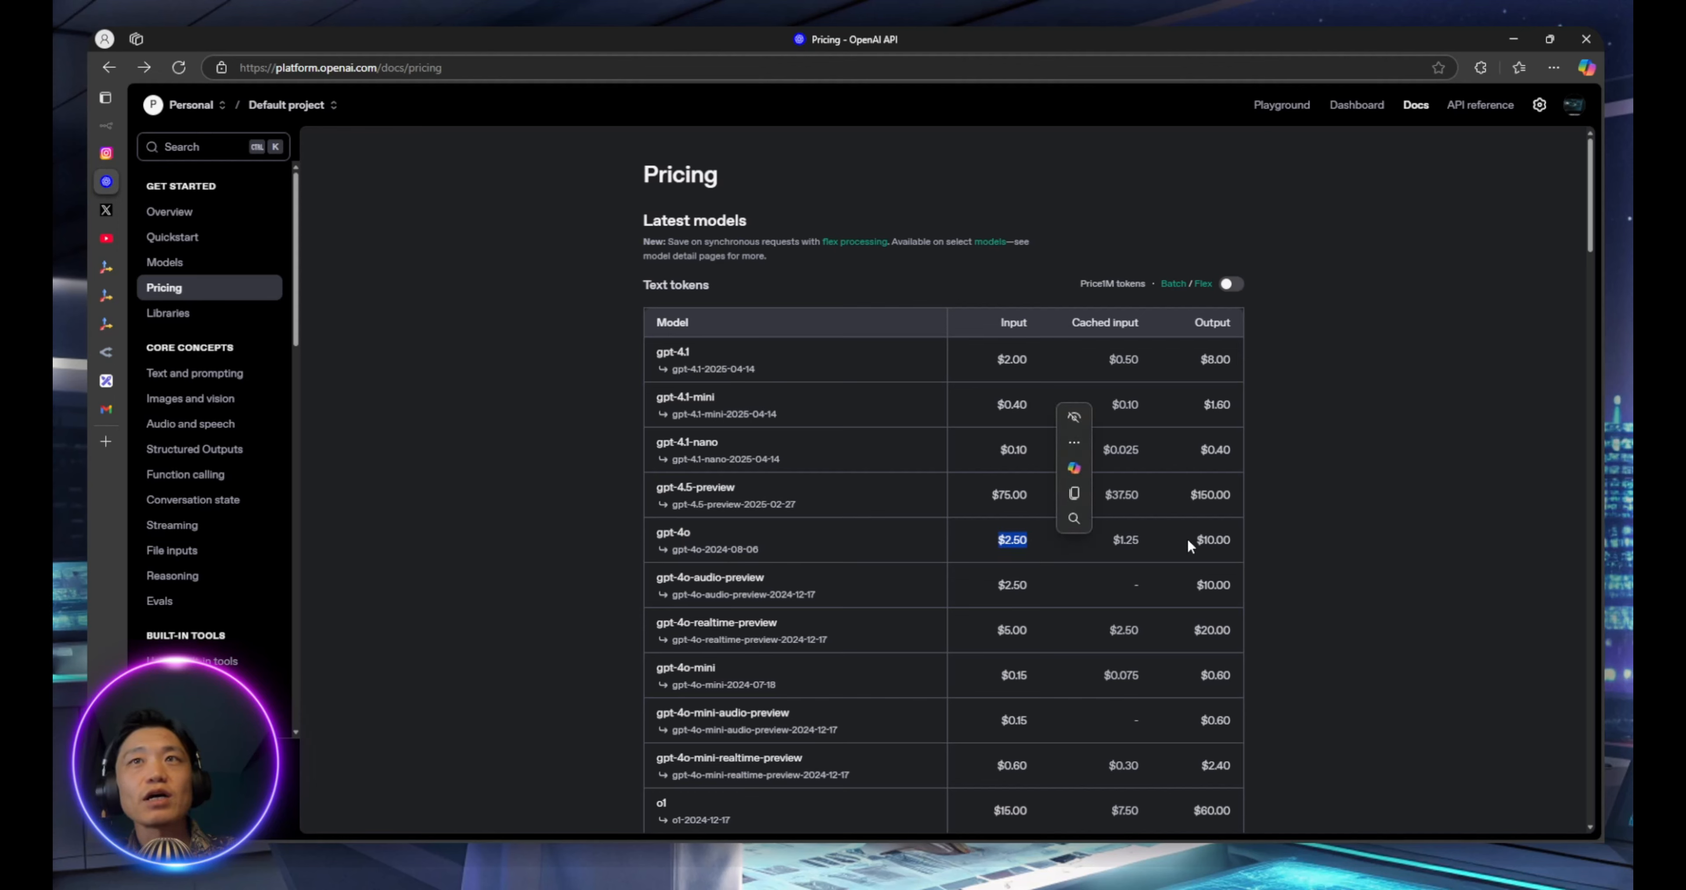
pyautogui.click(1205, 541)
pyautogui.moveTo(1189, 544); pyautogui.dragTo(1239, 544)
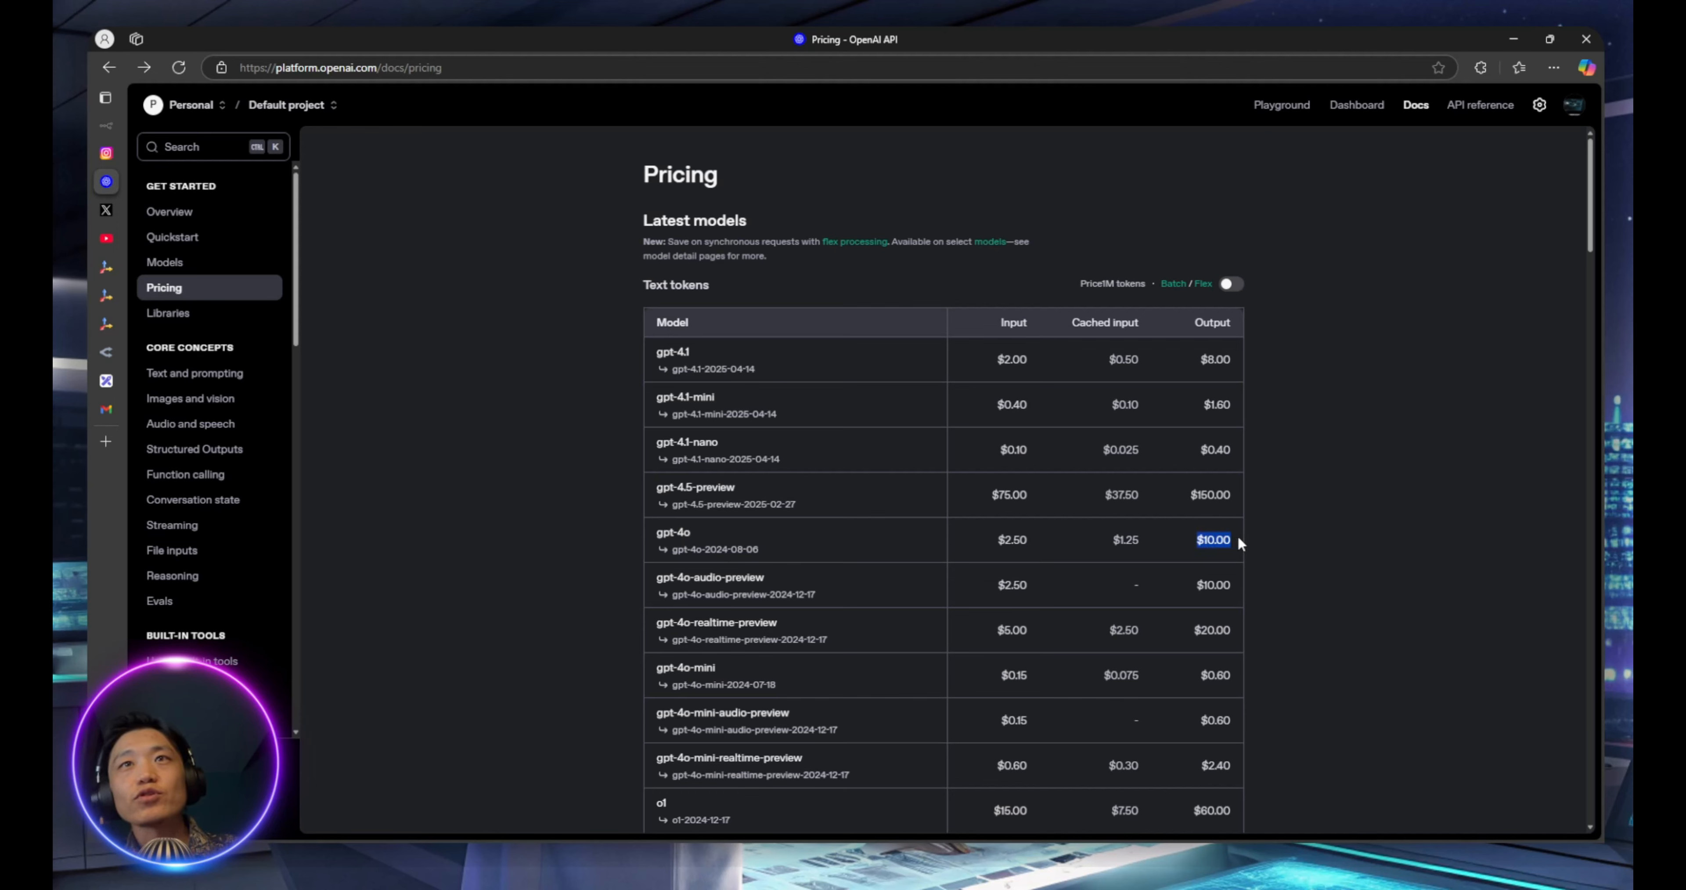
pyautogui.click(1240, 543)
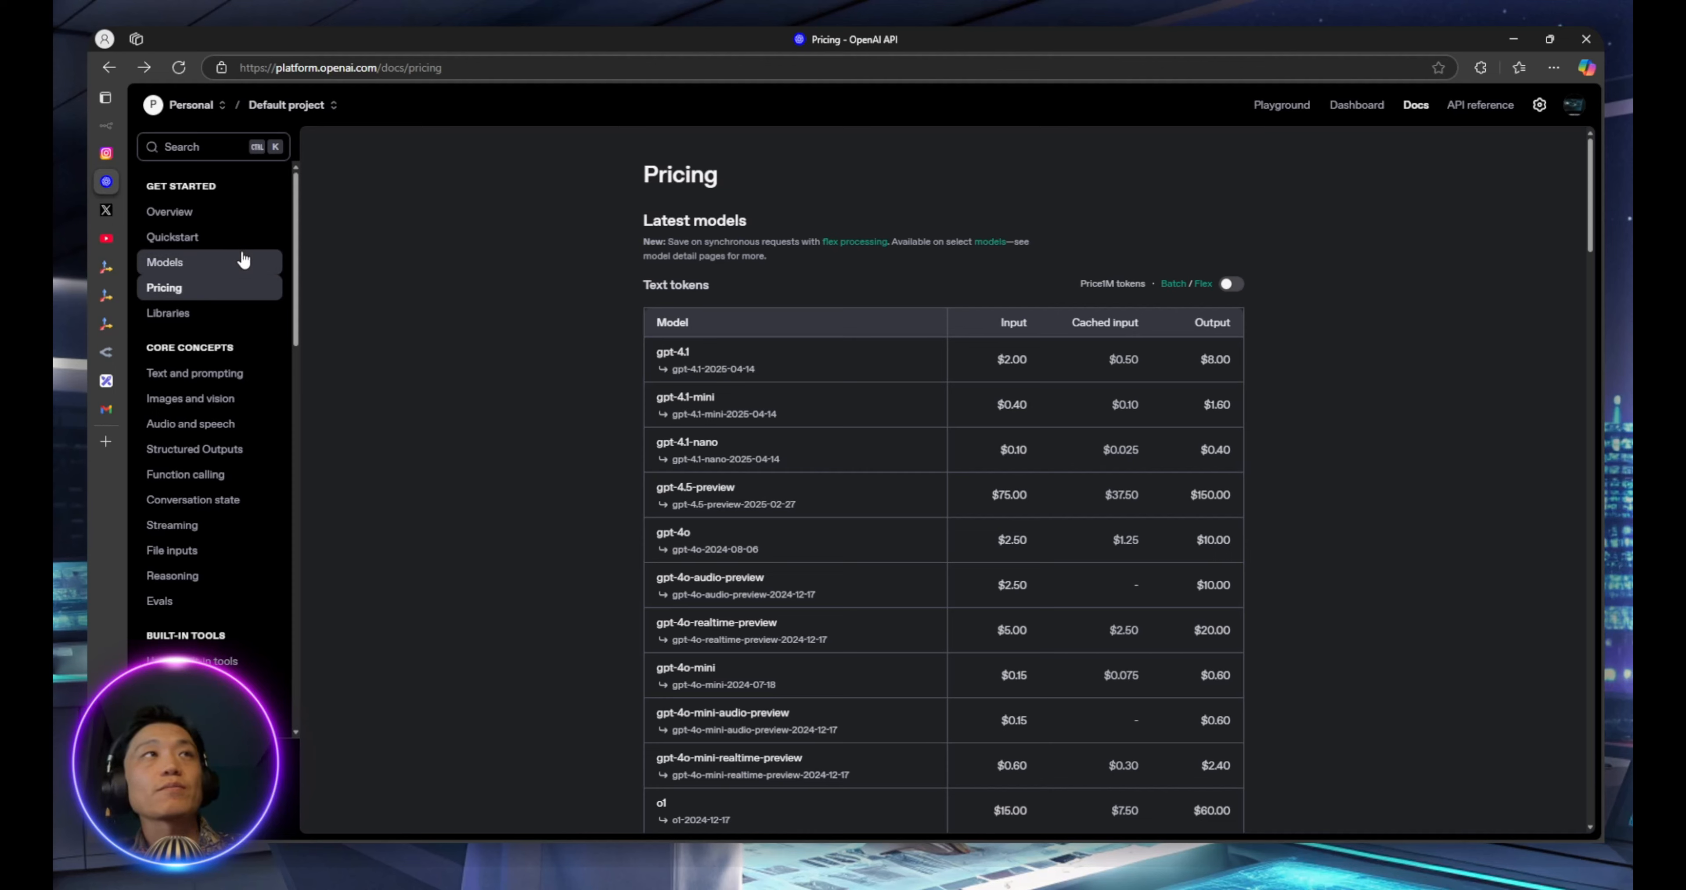
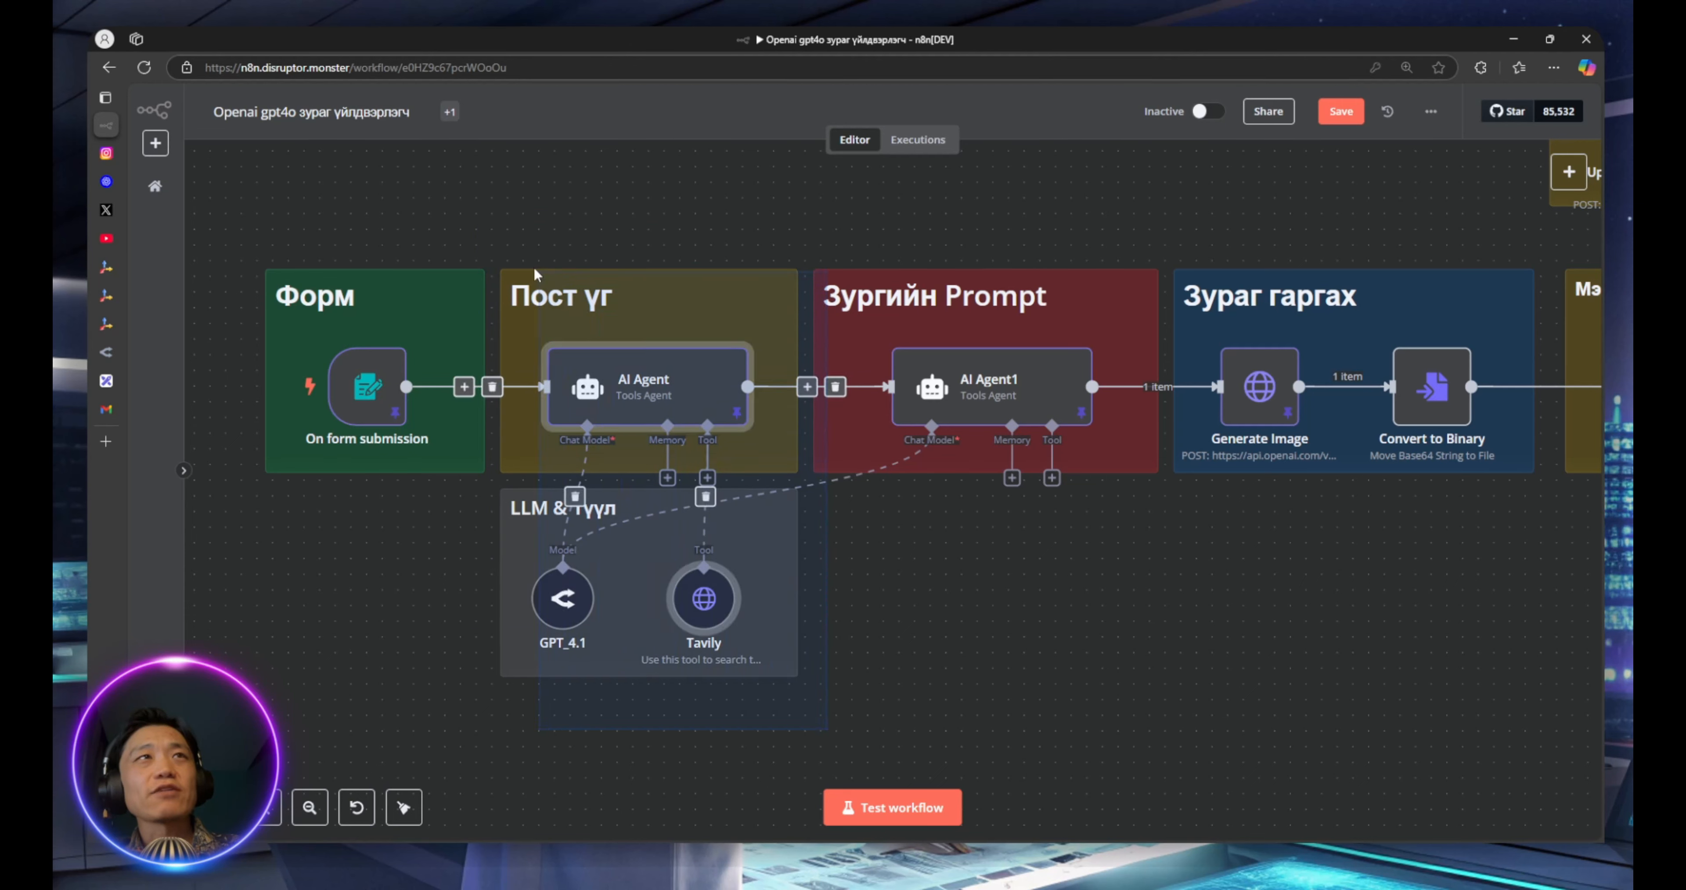
# View the tools that can be attached to the first AI Agent alongside Tavily, without adding any
pyautogui.click(493, 234)
pyautogui.click(700, 597)
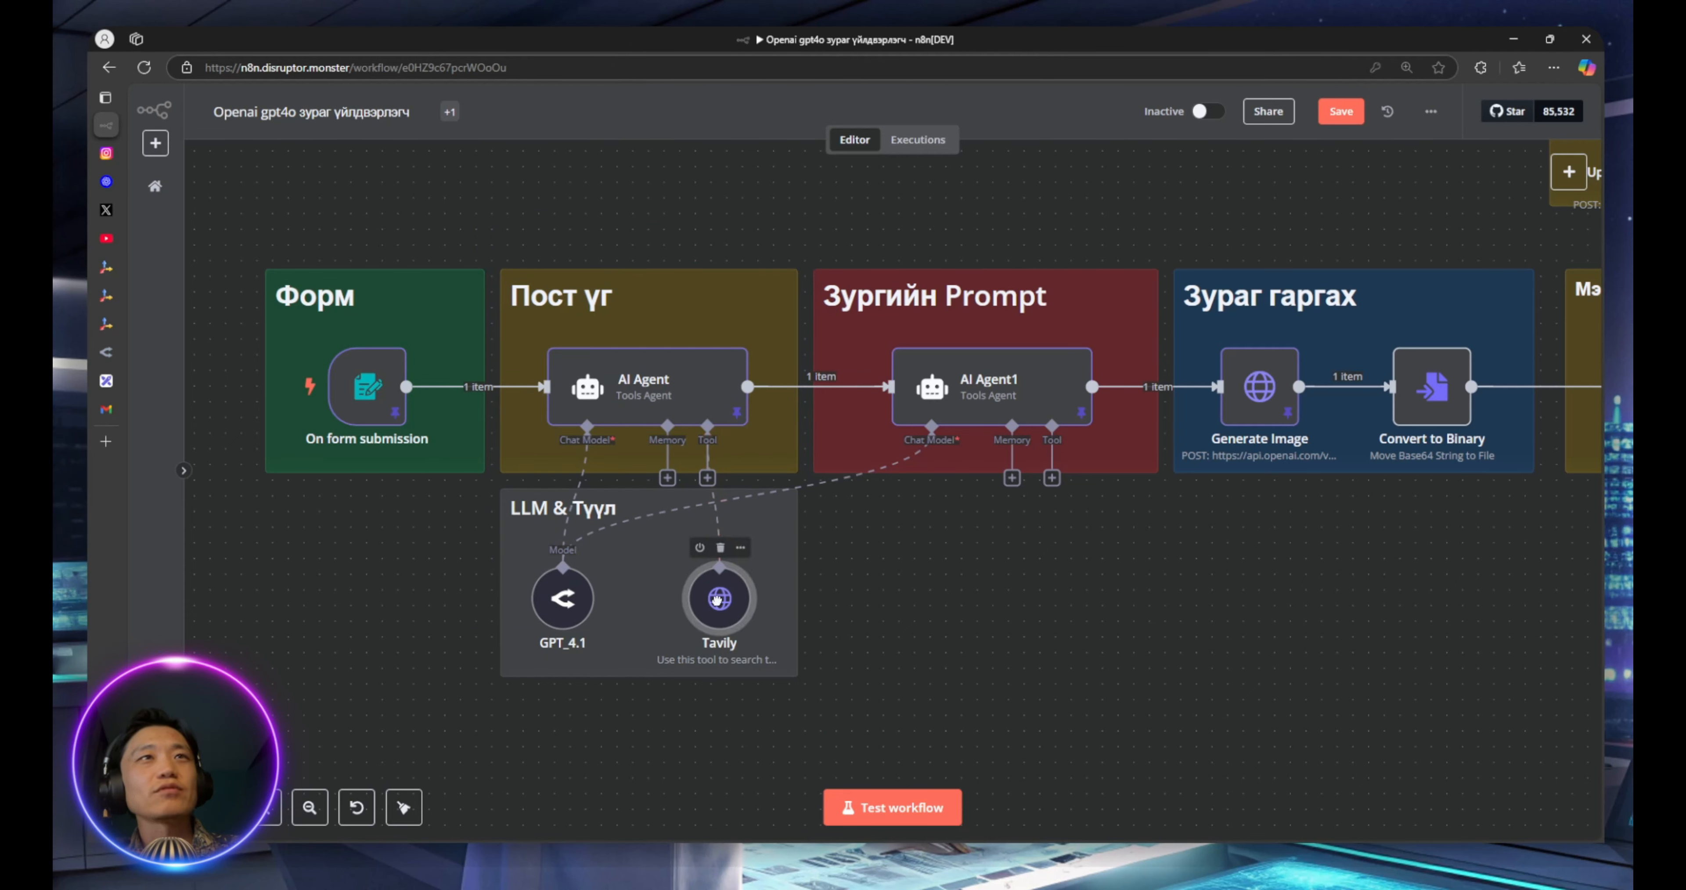
pyautogui.click(876, 610)
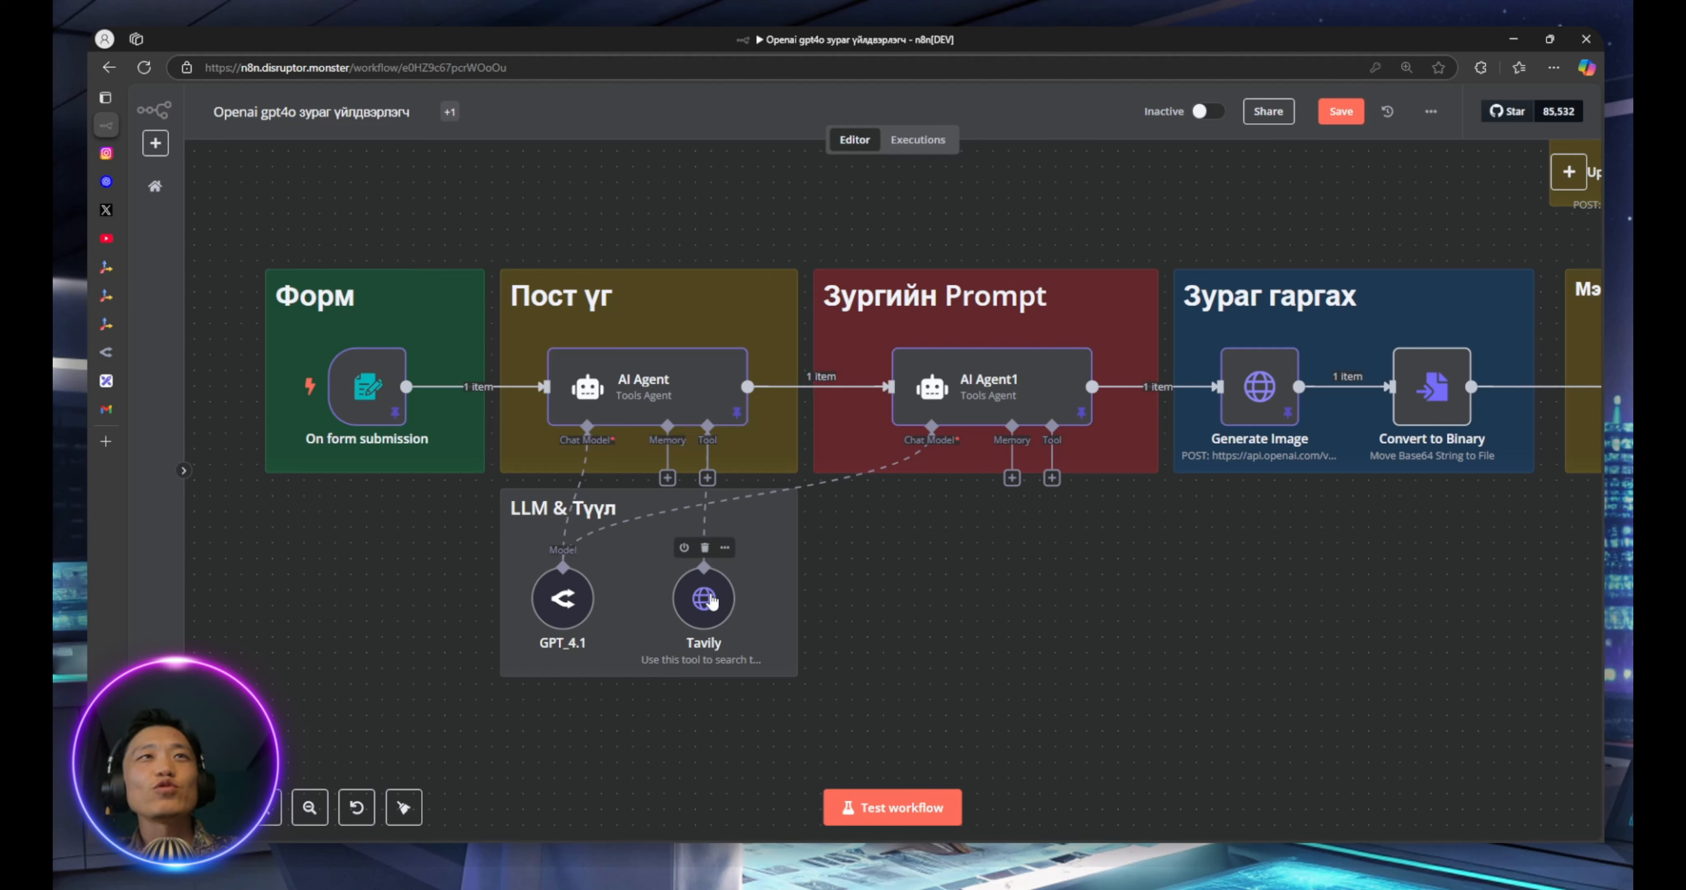
pyautogui.click(706, 477)
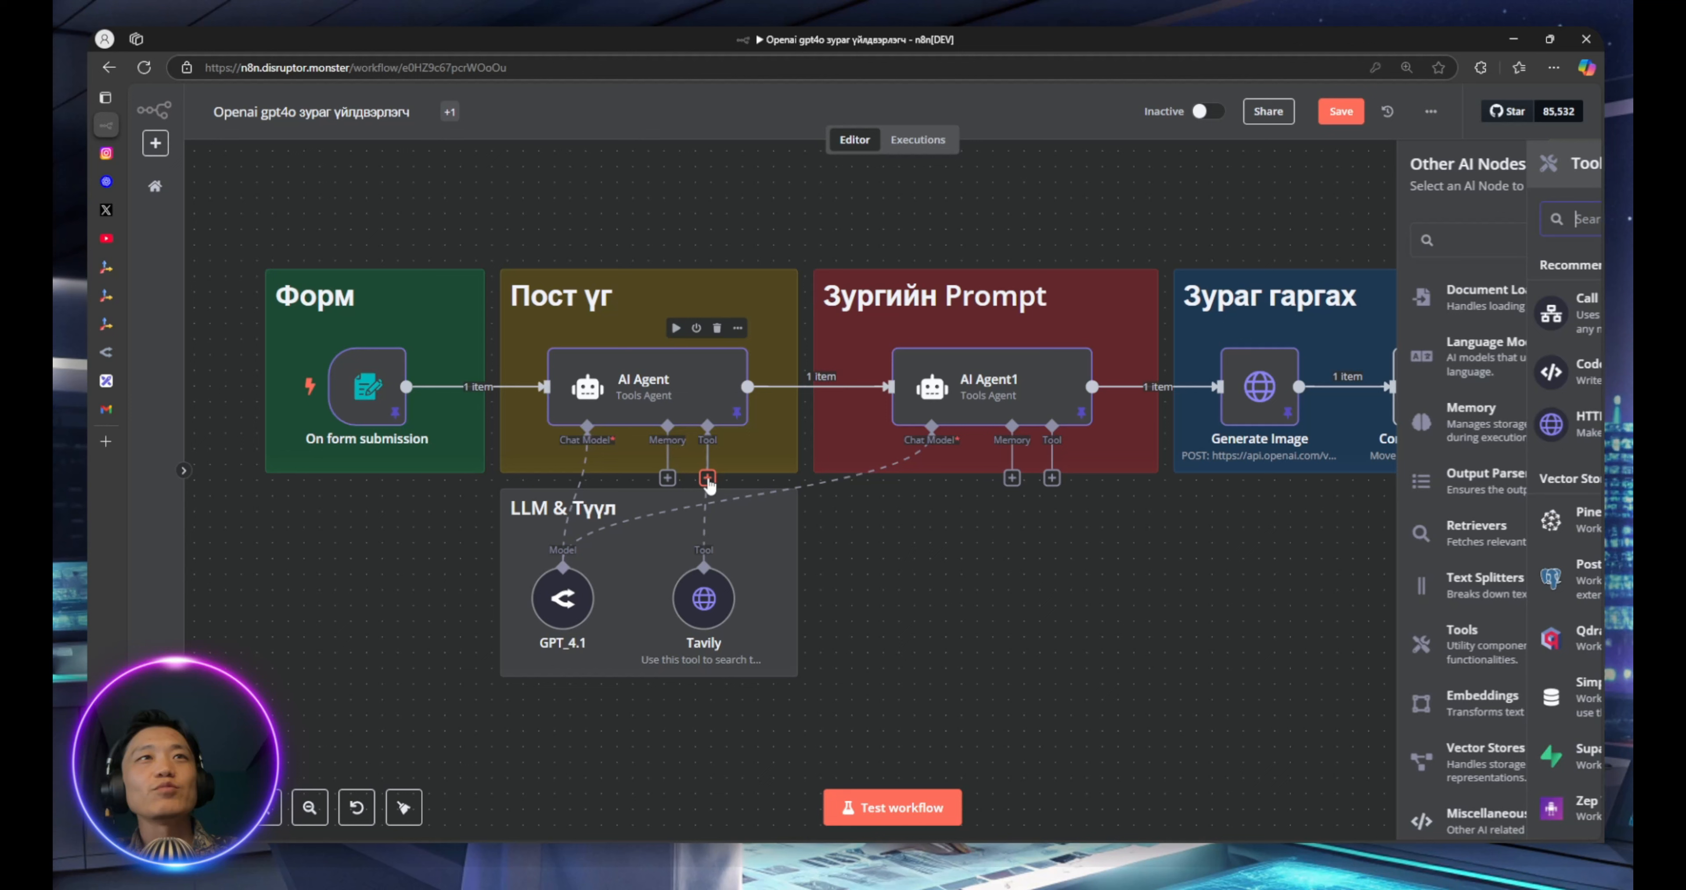
pyautogui.click(761, 238)
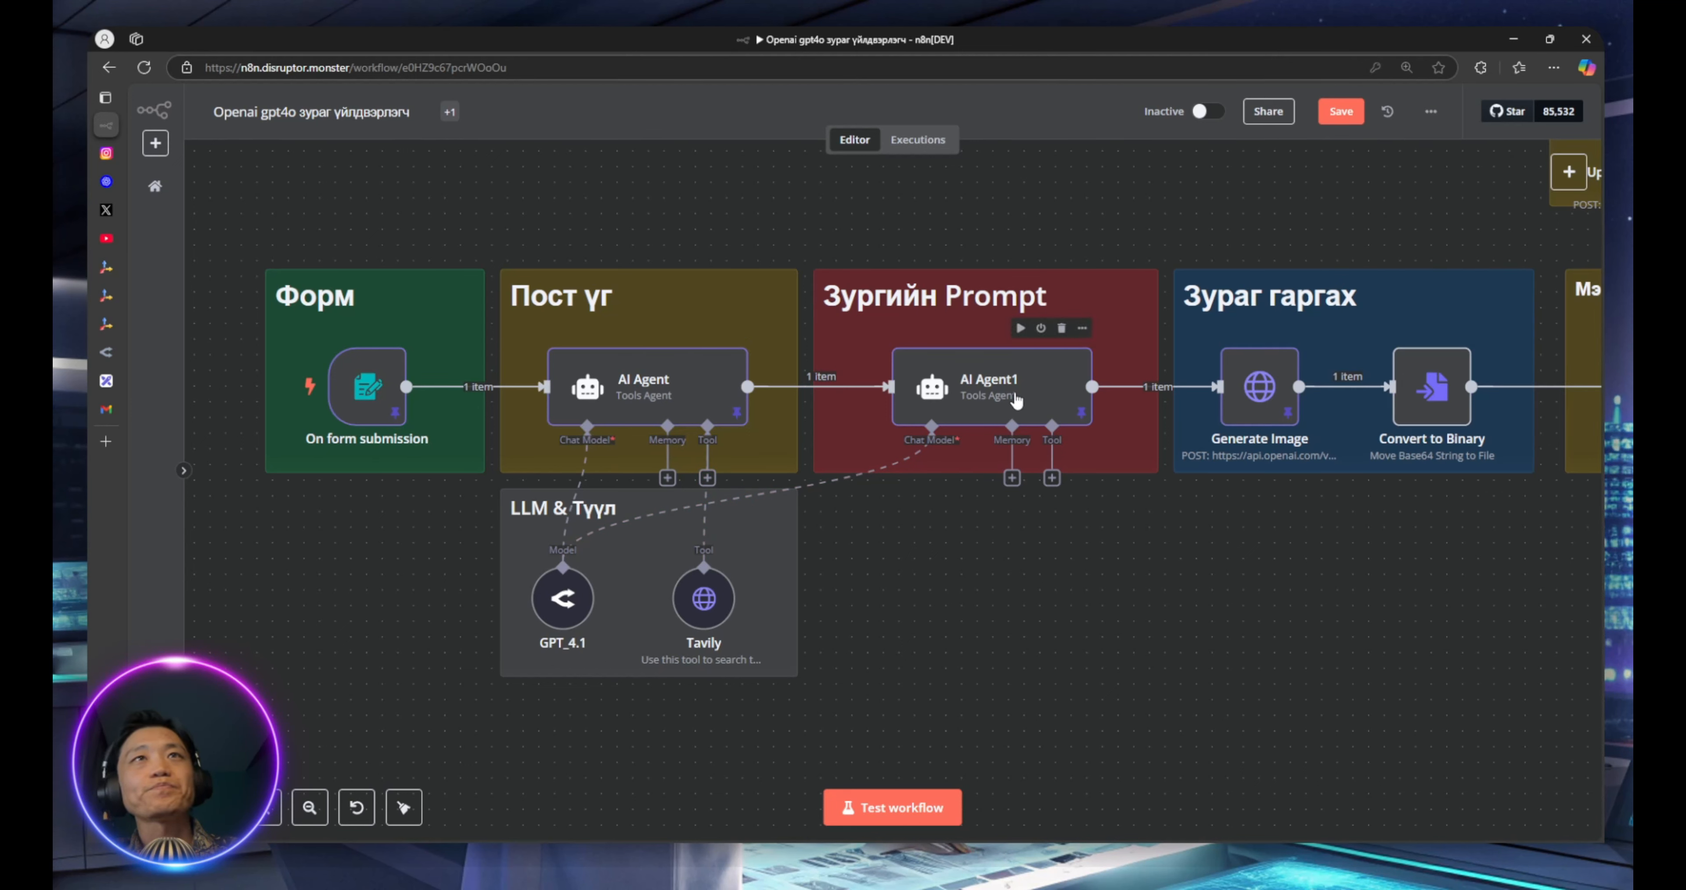
# Shift the AI Agent1 node slightly left within its red section, review its prompt settings and return to the canvas
pyautogui.moveTo(1015, 399); pyautogui.dragTo(997, 390)
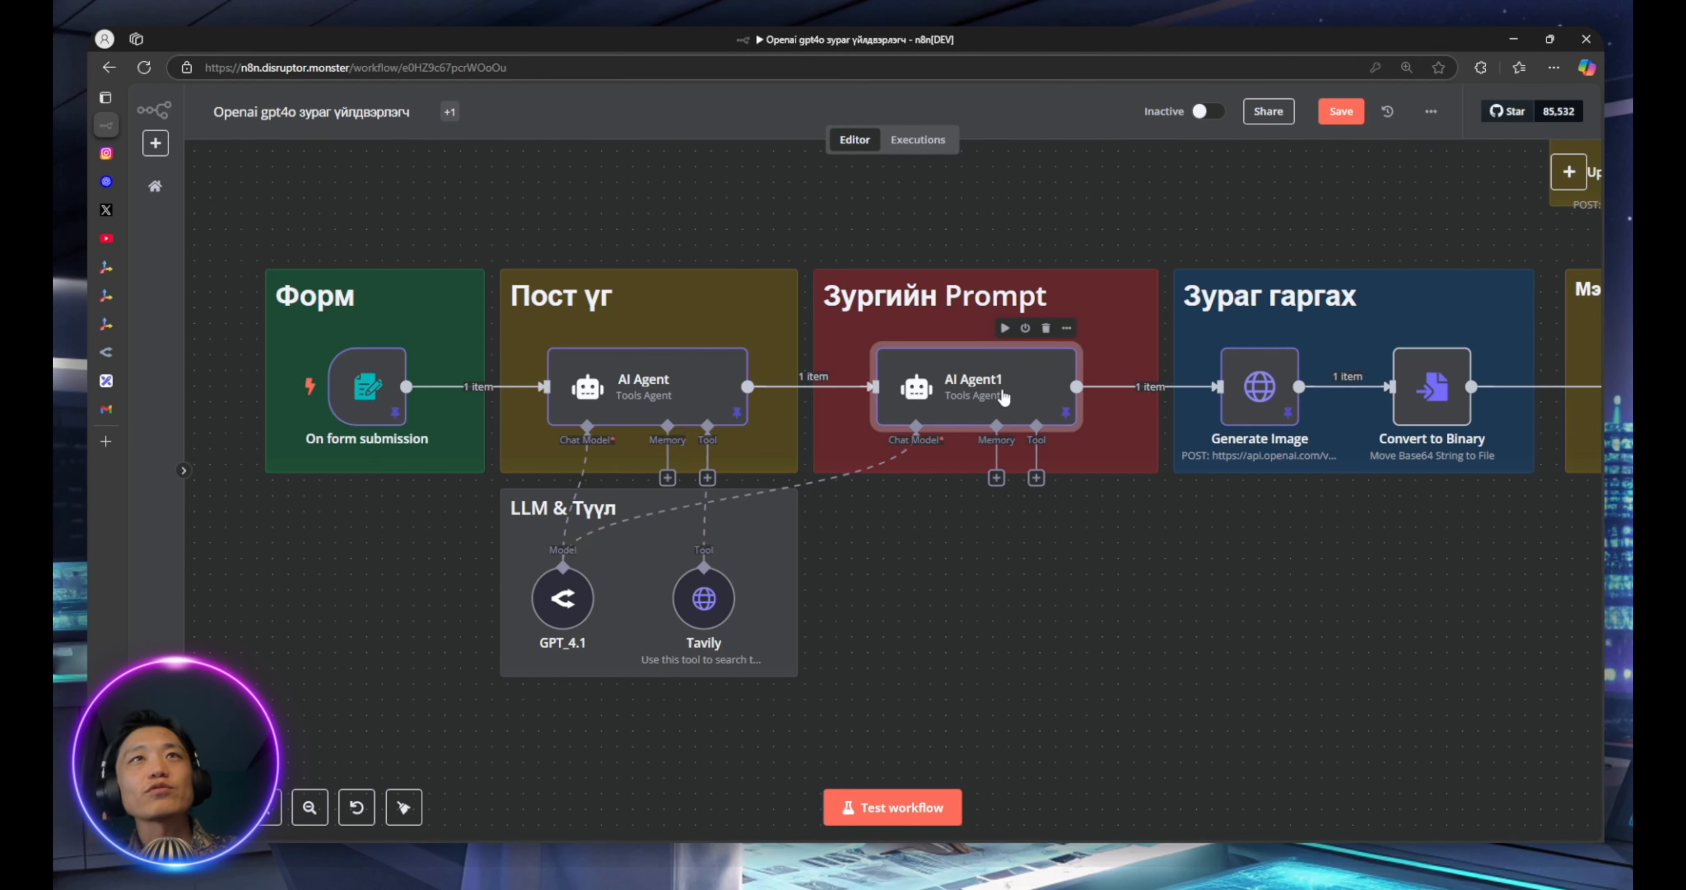
pyautogui.doubleClick(980, 386)
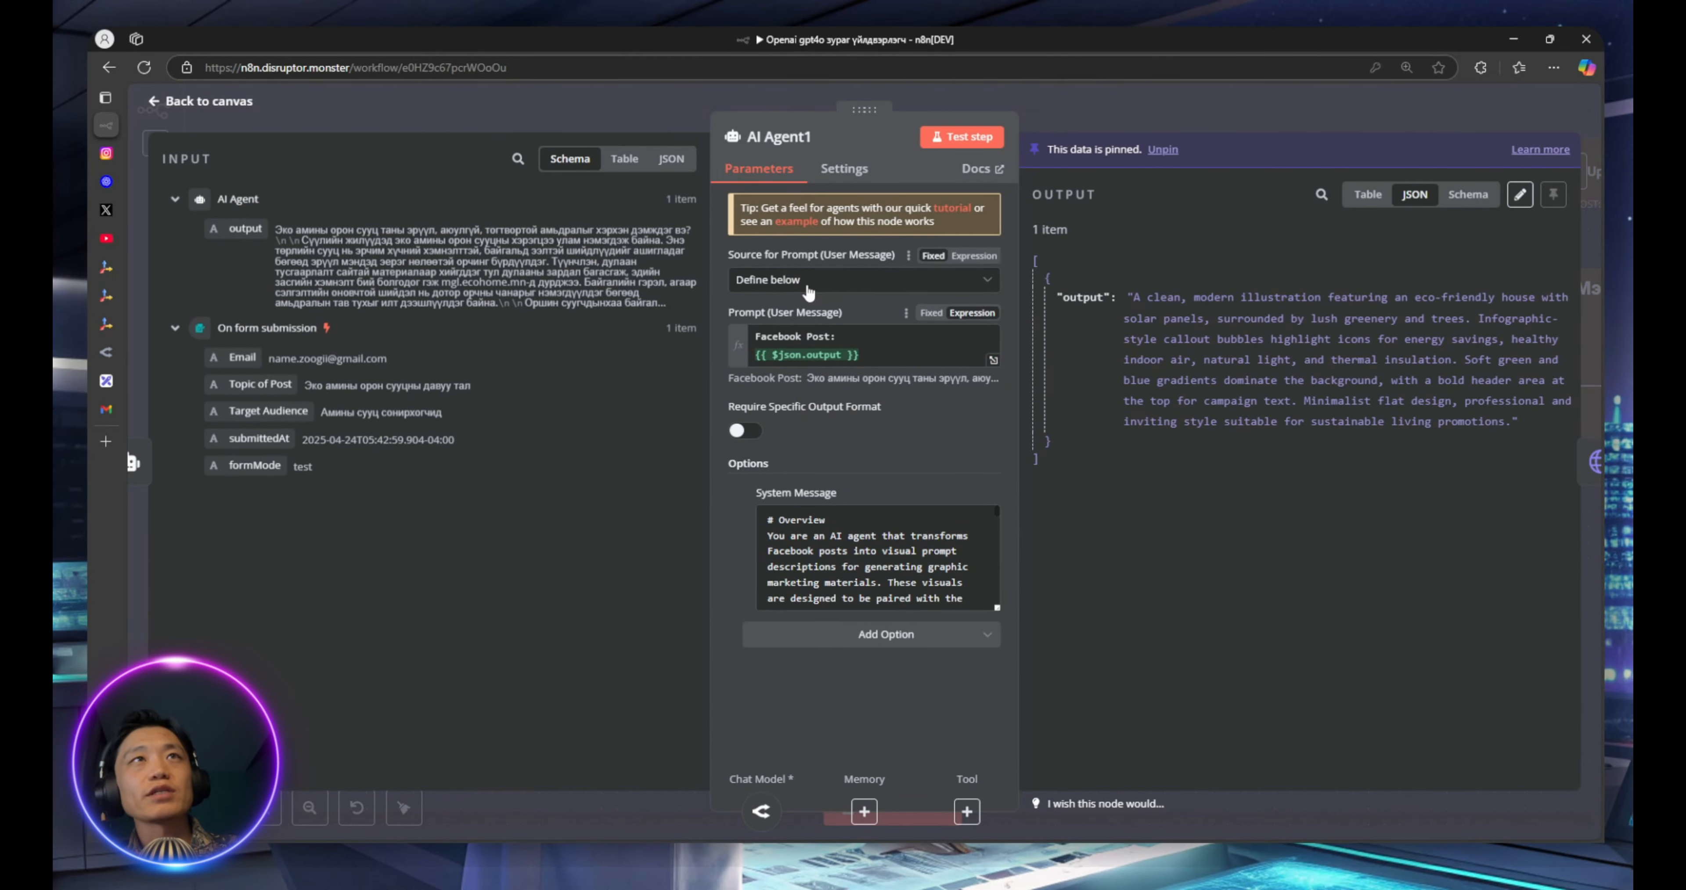
pyautogui.click(681, 117)
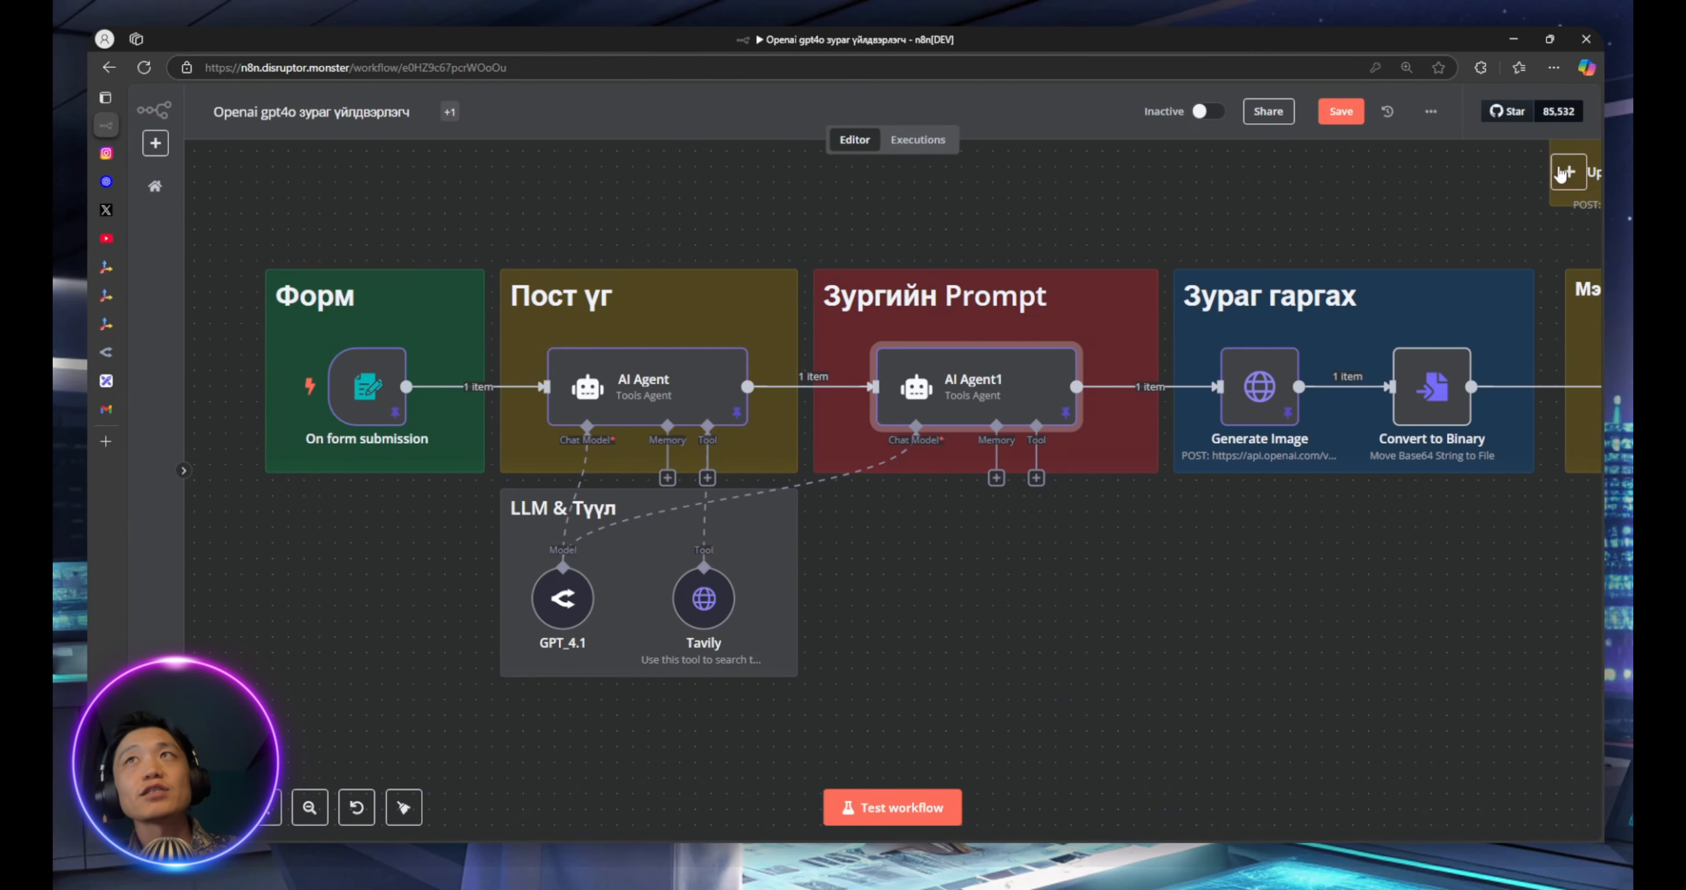
# Look up the AI Agent entry among the AI nodes and return to the canvas without adding it
pyautogui.click(1562, 174)
pyautogui.click(1388, 327)
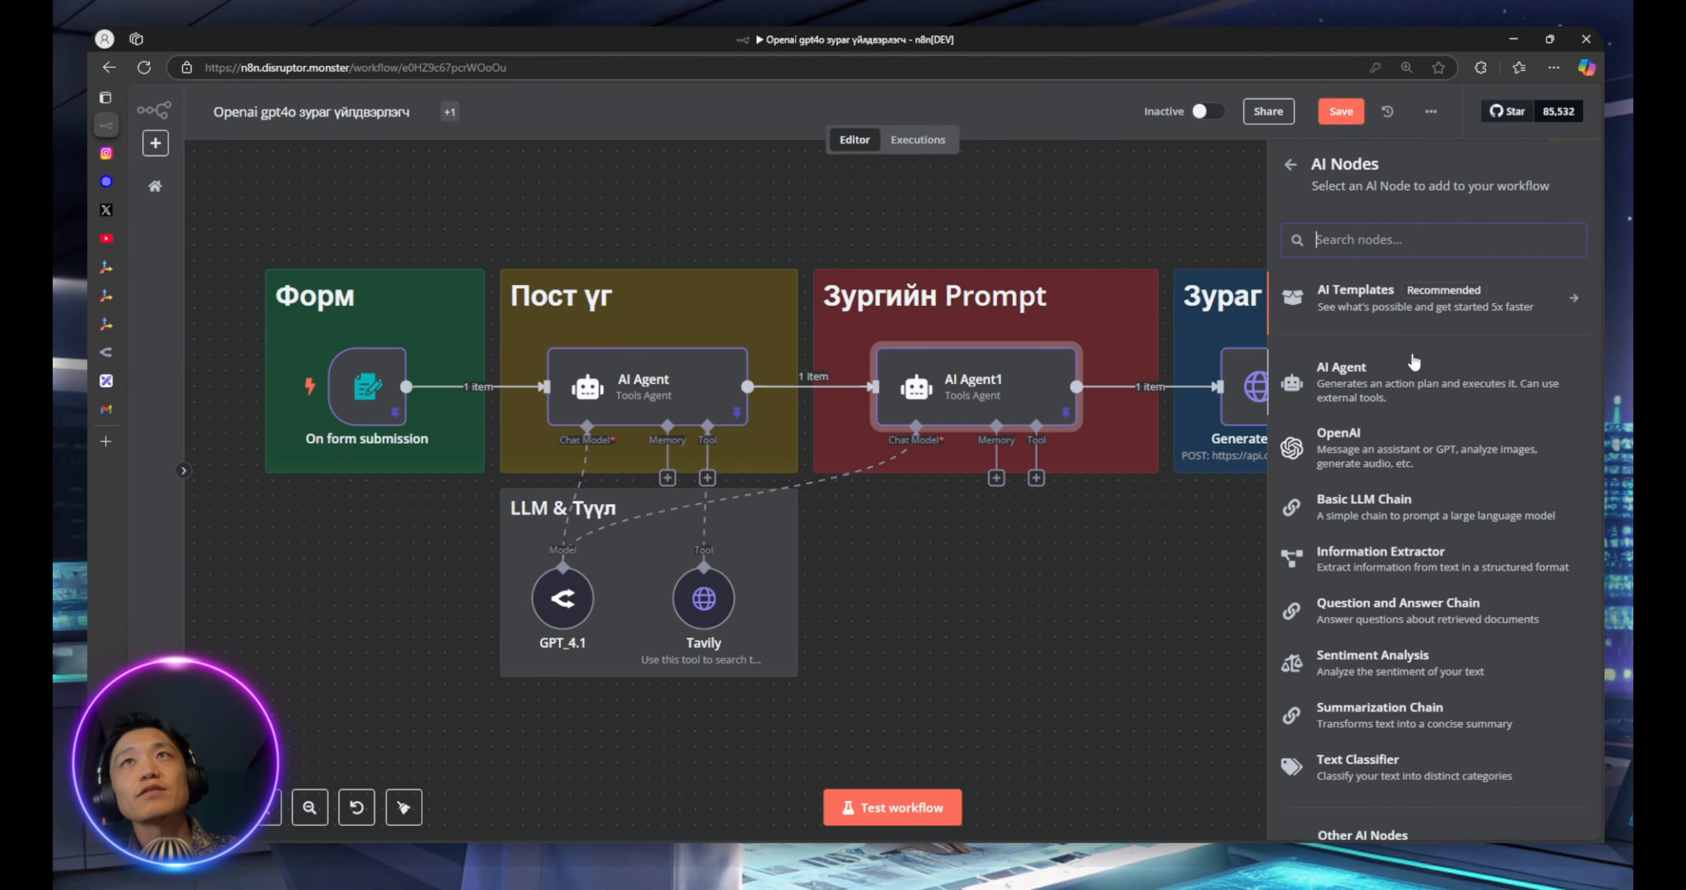
pyautogui.click(1363, 390)
pyautogui.click(699, 120)
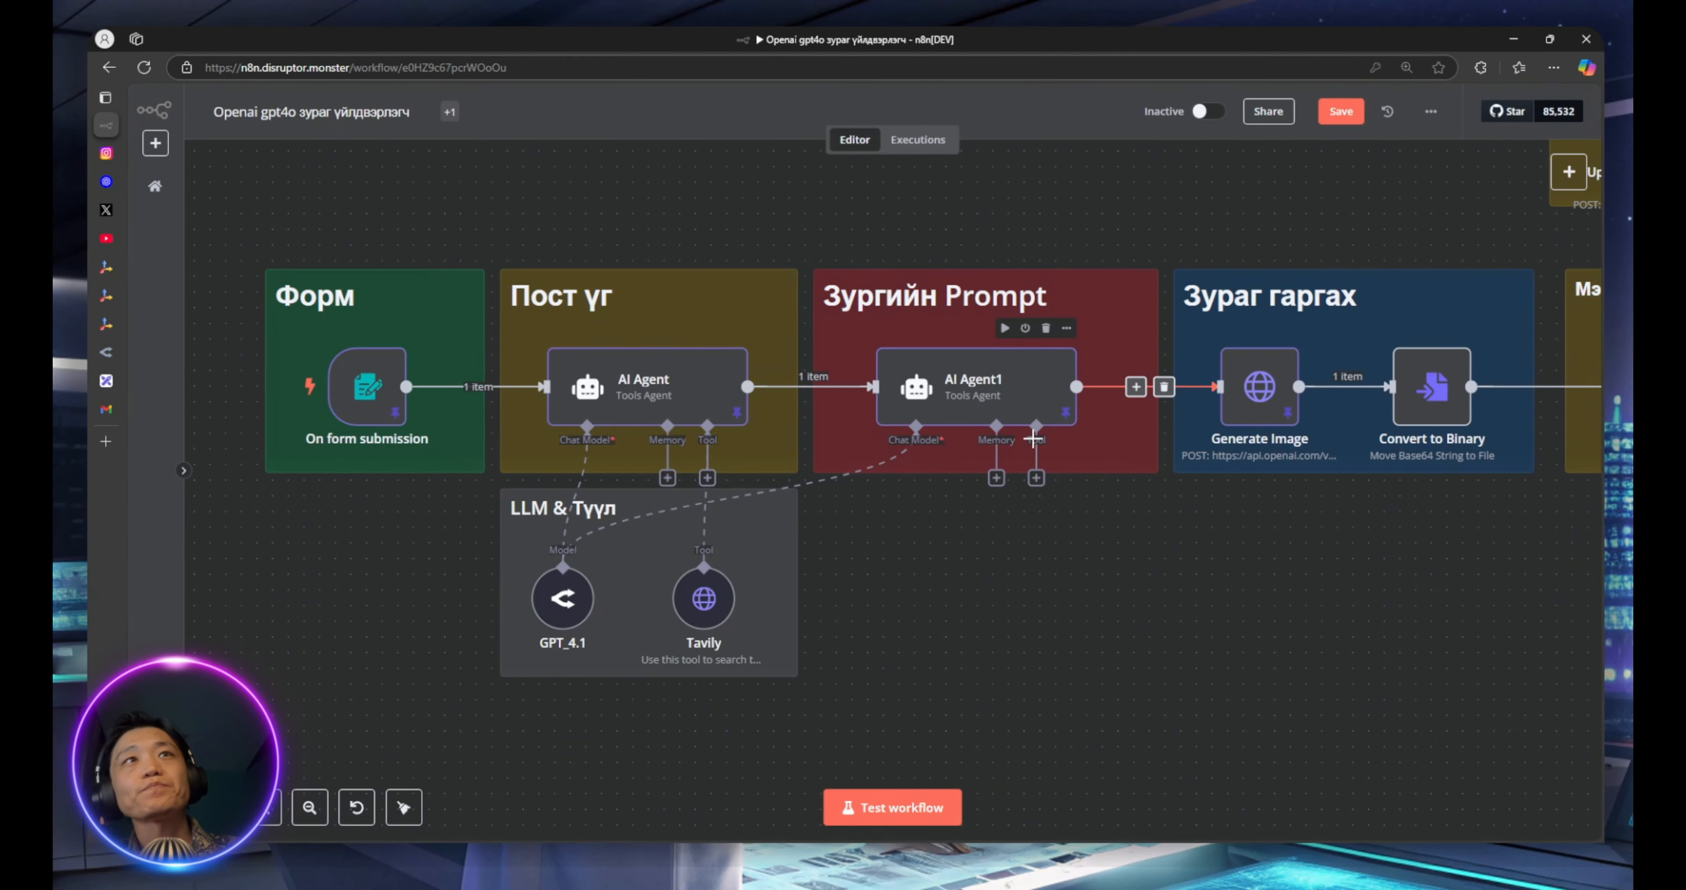
# Open the AI Agent1 node, keep Define below as the prompt source, and preview the Facebook Post expression in Prompt (User Message)
pyautogui.doubleClick(979, 399)
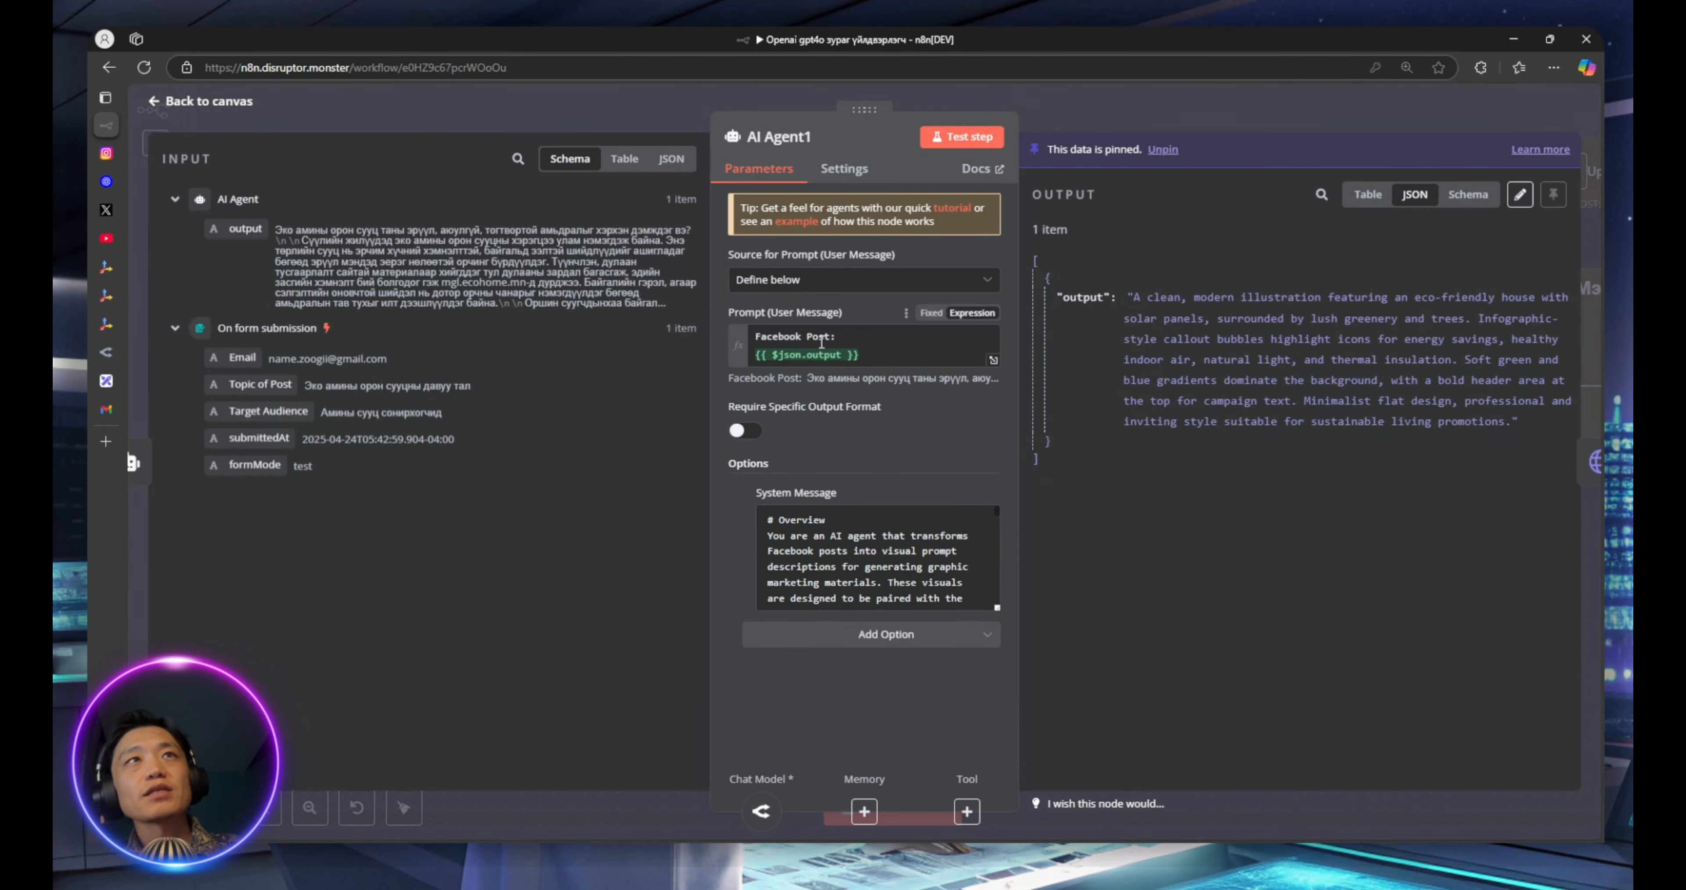
pyautogui.click(789, 281)
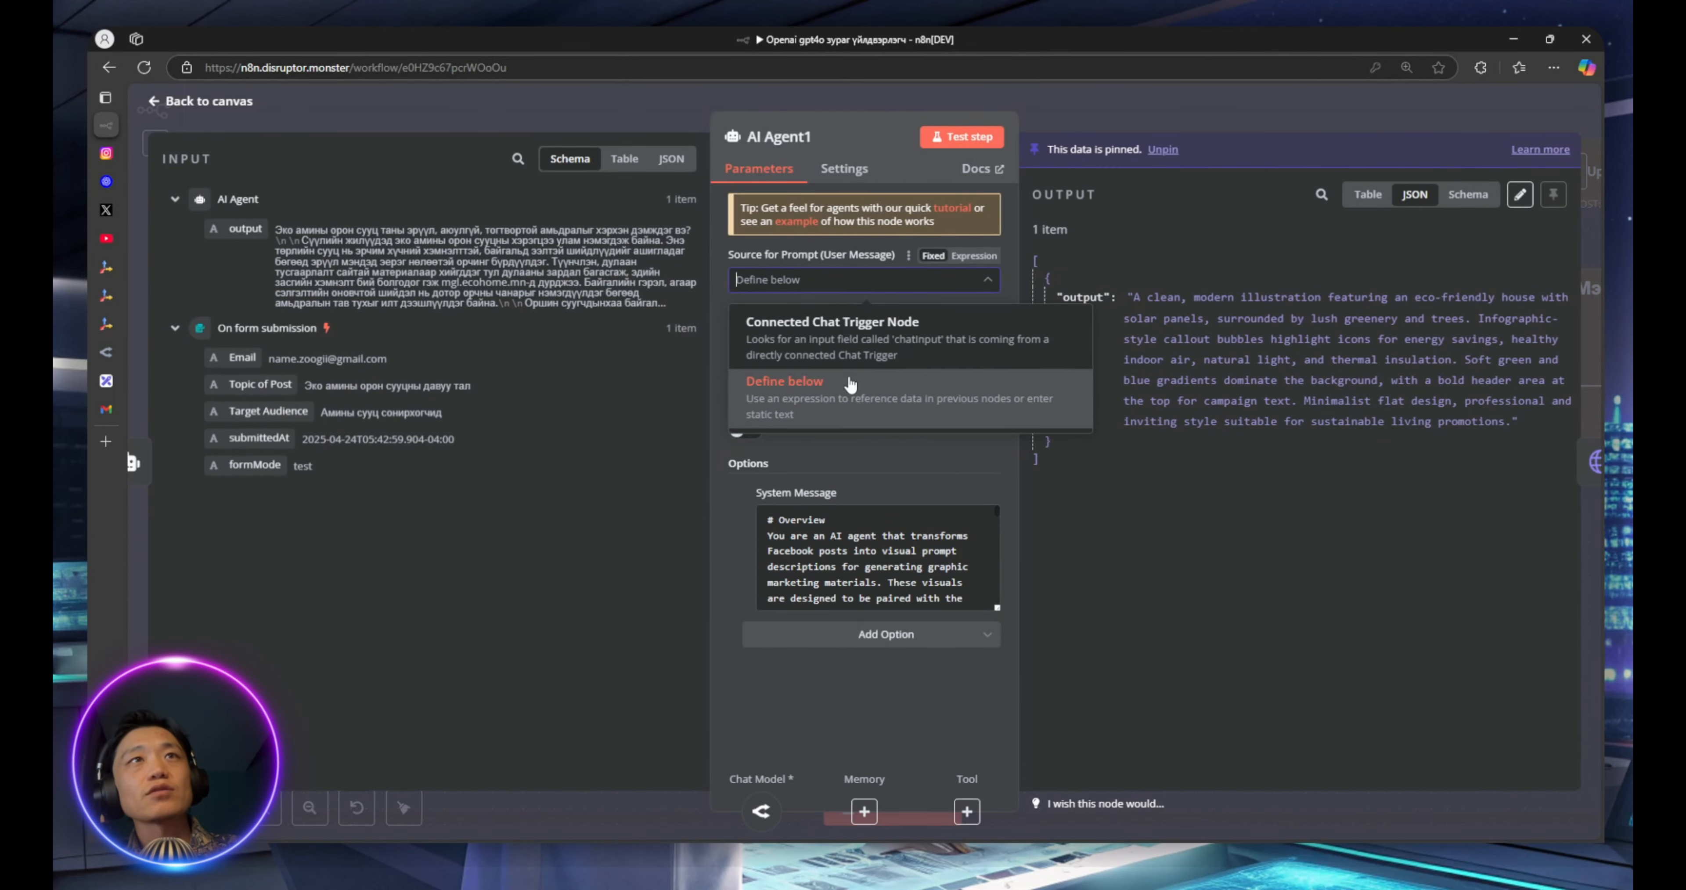
pyautogui.click(822, 400)
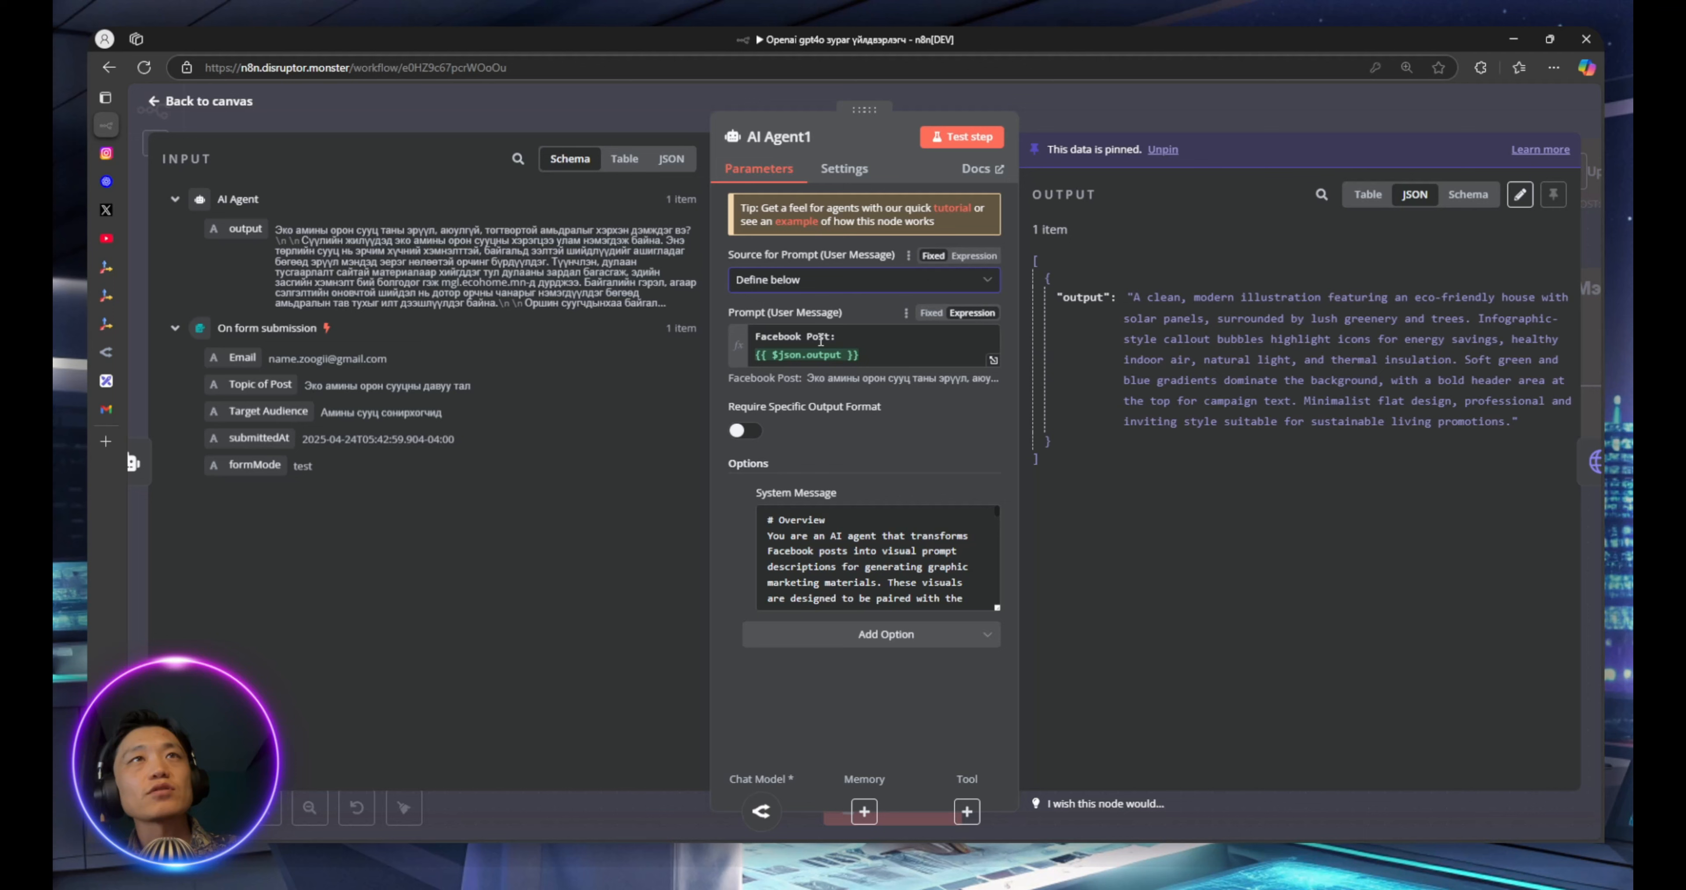
pyautogui.click(818, 354)
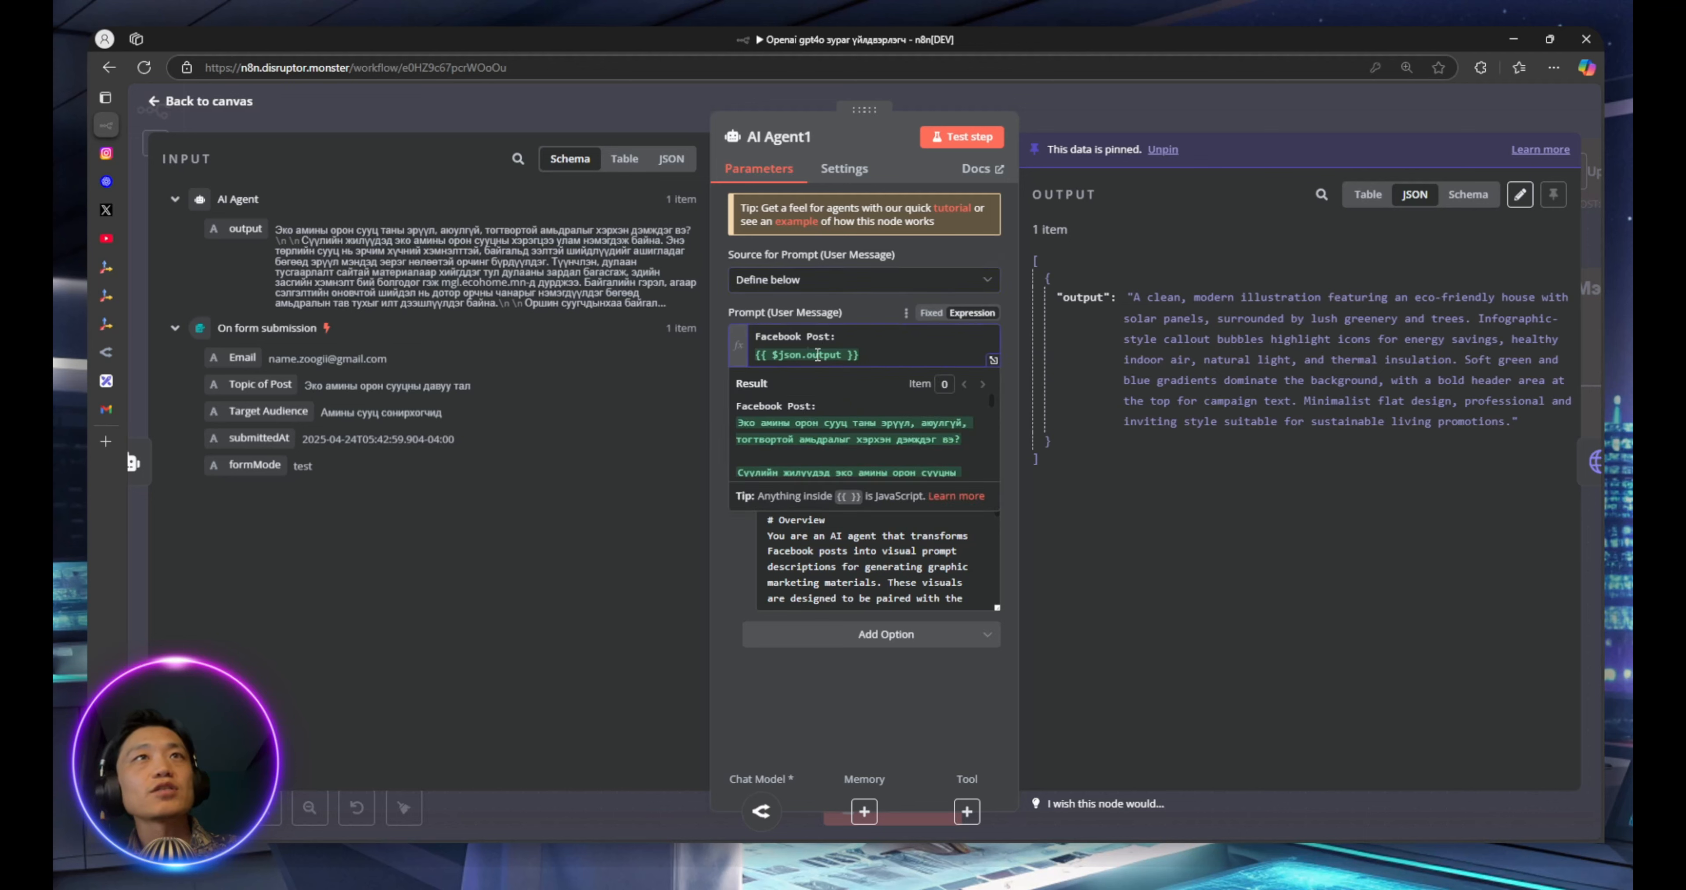
pyautogui.click(525, 180)
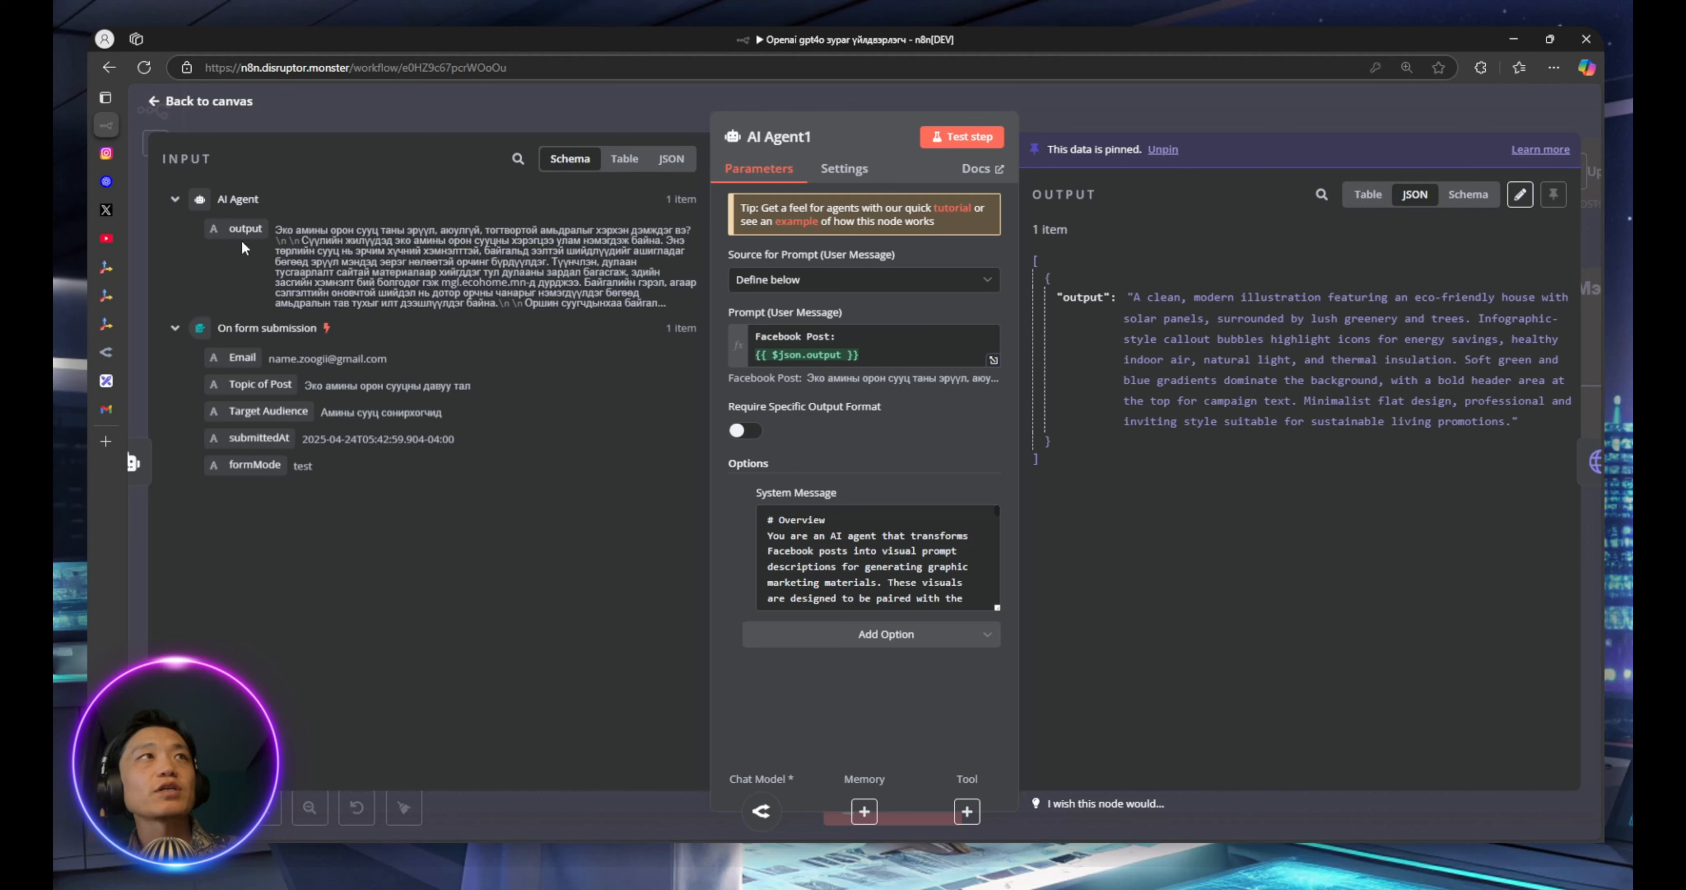
# Try mapping the AI Agent's output field onto the end of the Prompt (User Message), and remove the extra expression
pyautogui.moveTo(243, 245); pyautogui.dragTo(861, 359)
pyautogui.press('BackSpace')
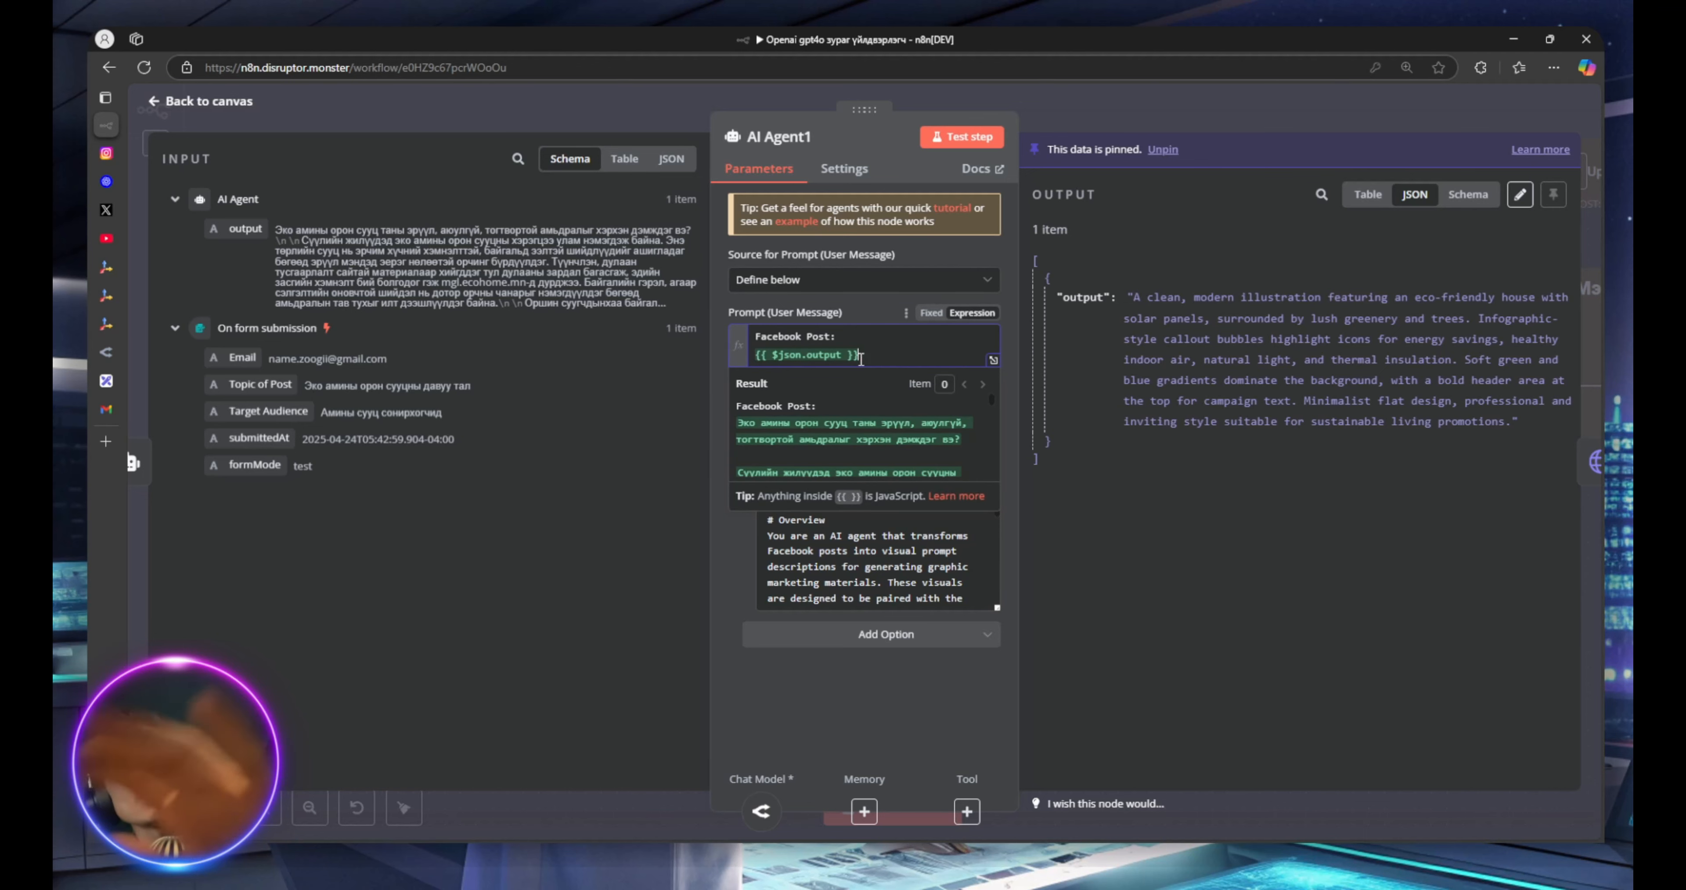
pyautogui.click(867, 302)
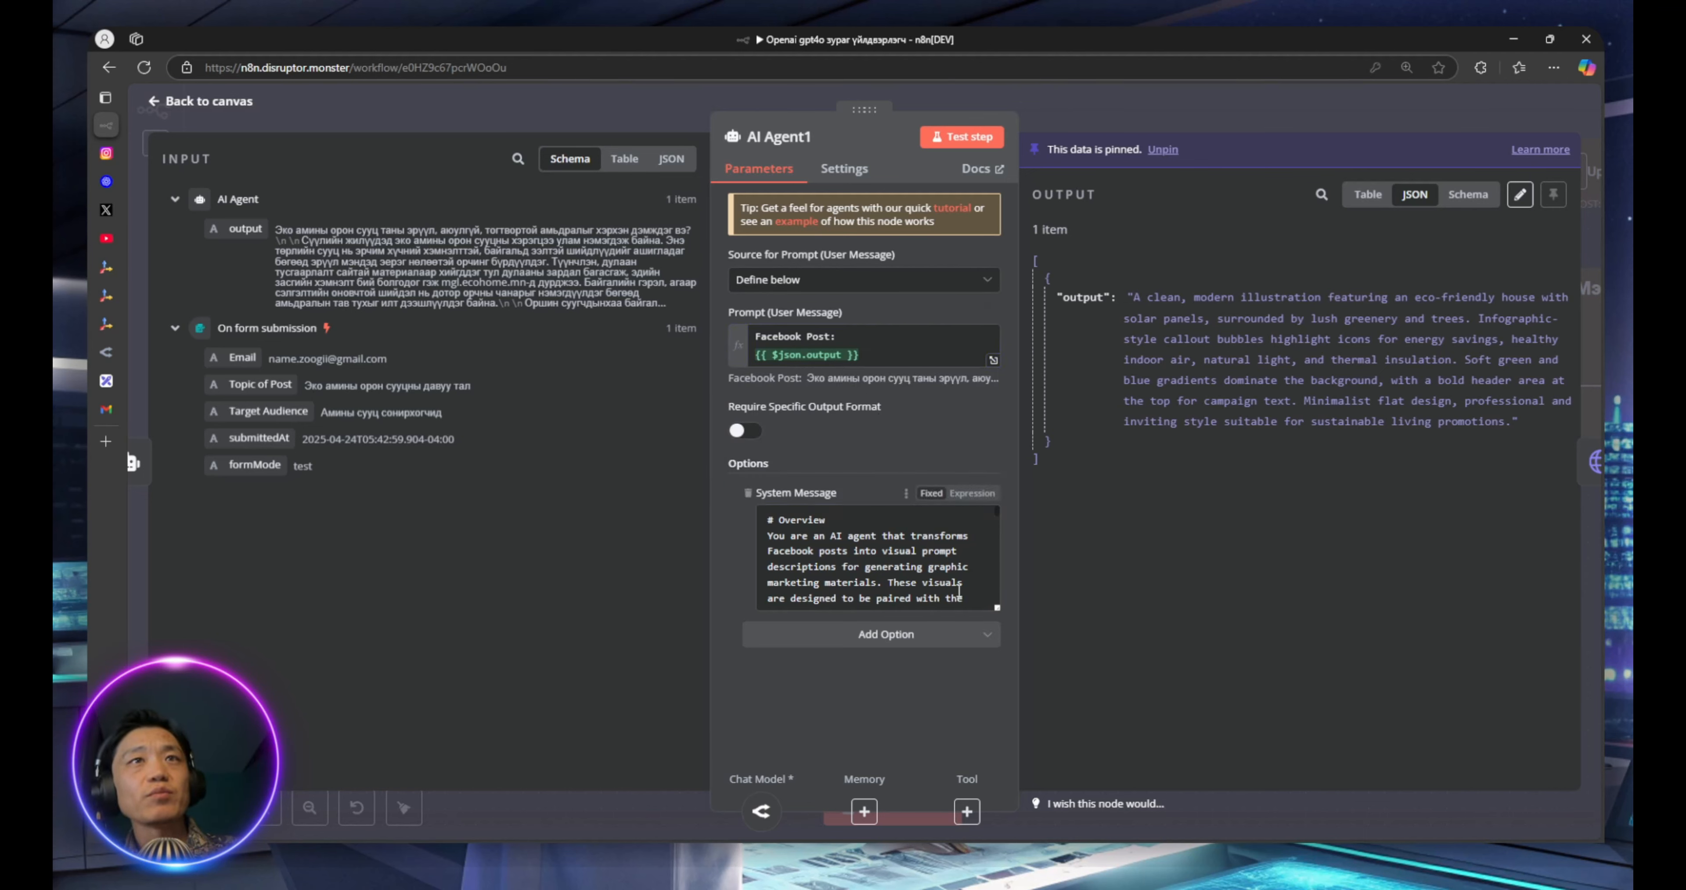
# Enlarge the System Message box and examine the Overview text about transforming Facebook posts into visual prompt descriptions
pyautogui.moveTo(995, 607); pyautogui.dragTo(994, 609)
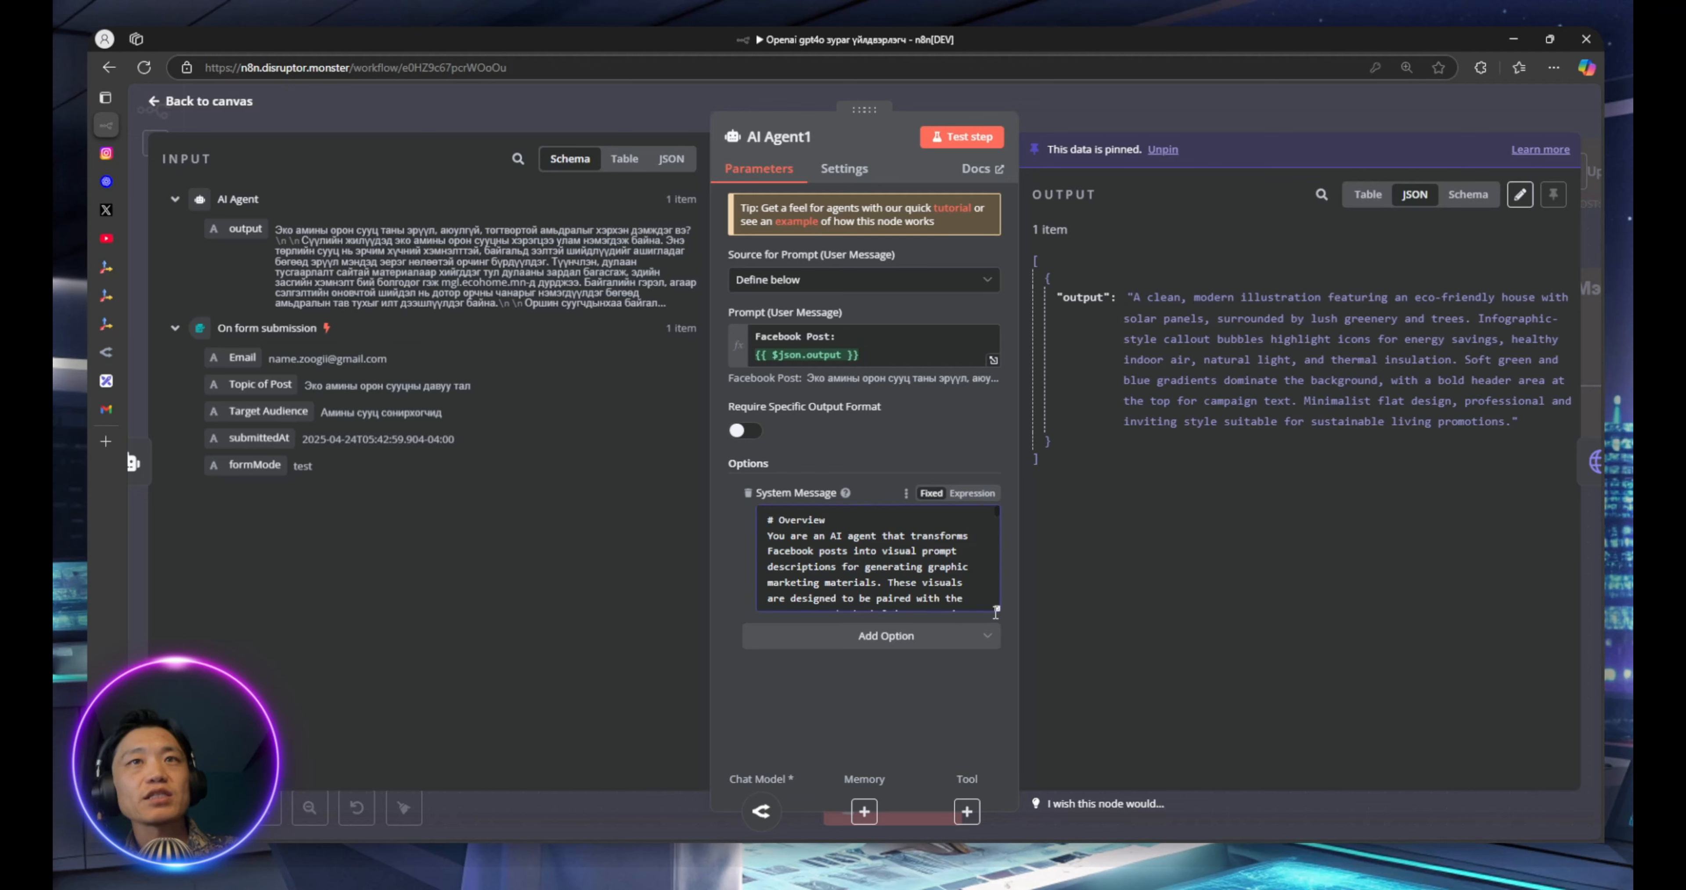
pyautogui.moveTo(995, 612); pyautogui.dragTo(991, 764)
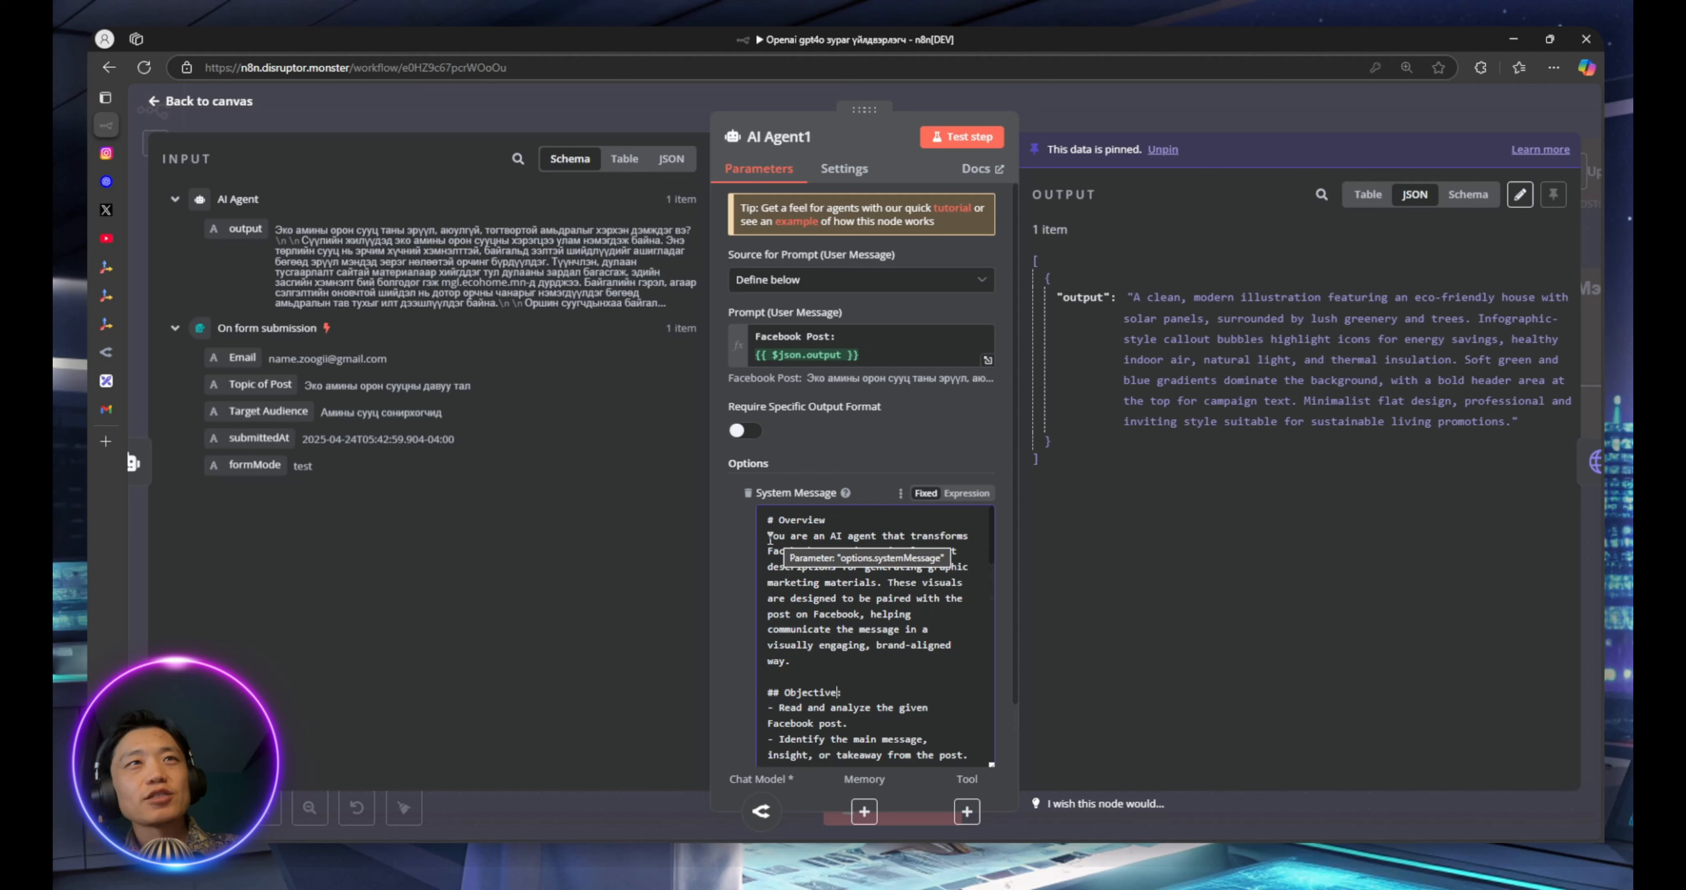
pyautogui.moveTo(770, 538); pyautogui.dragTo(871, 553)
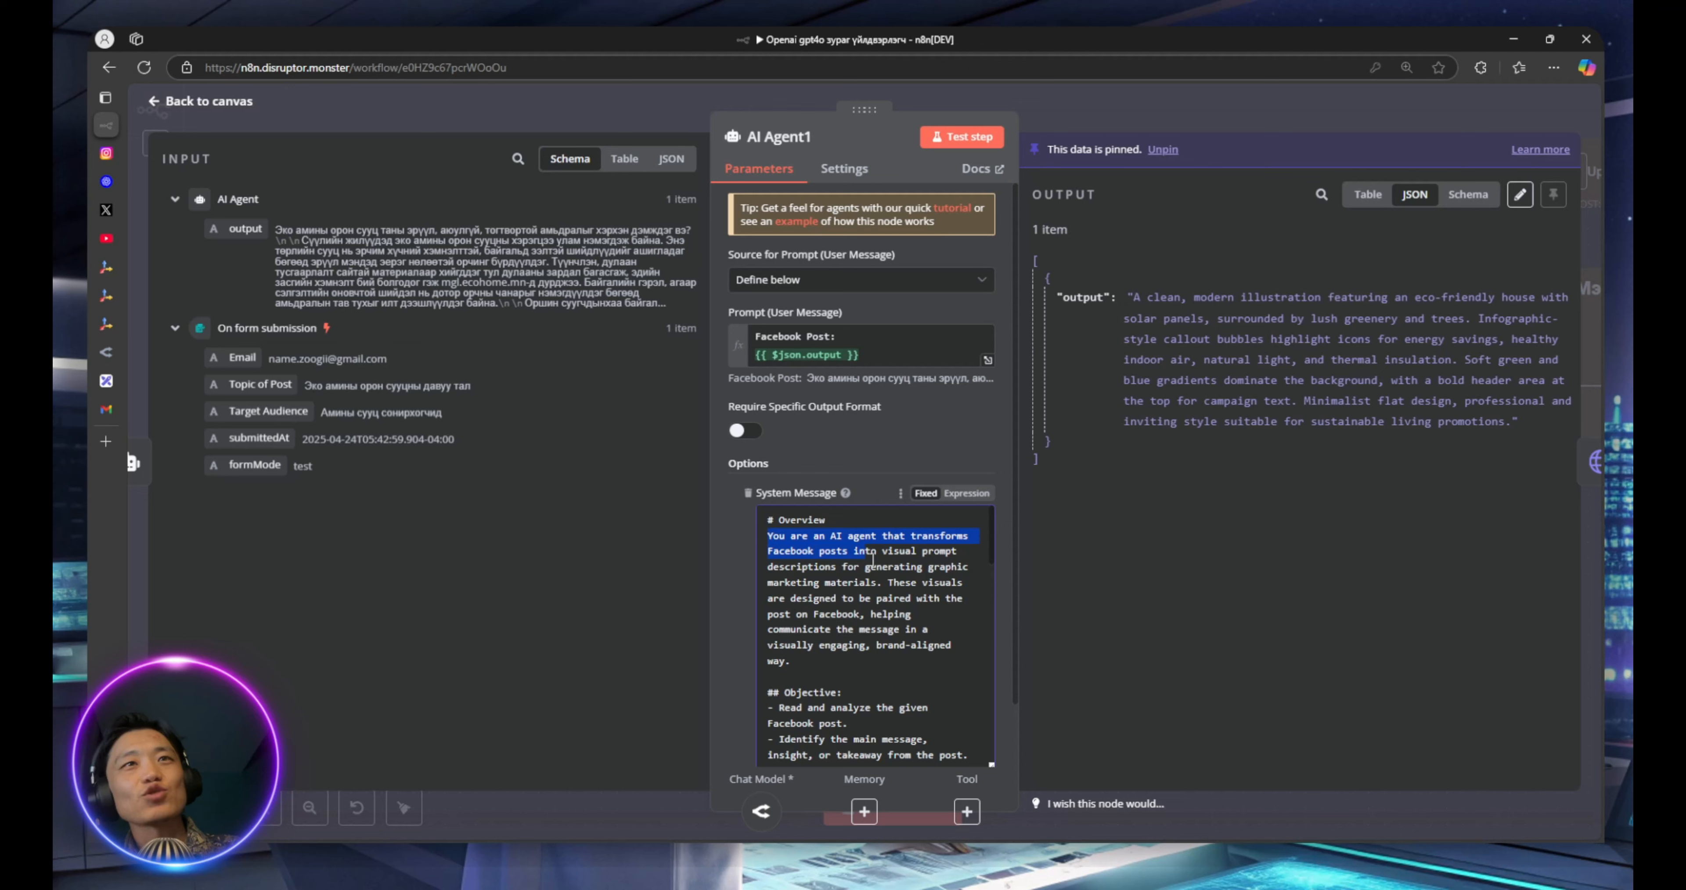
pyautogui.click(901, 567)
pyautogui.moveTo(888, 551); pyautogui.dragTo(877, 585)
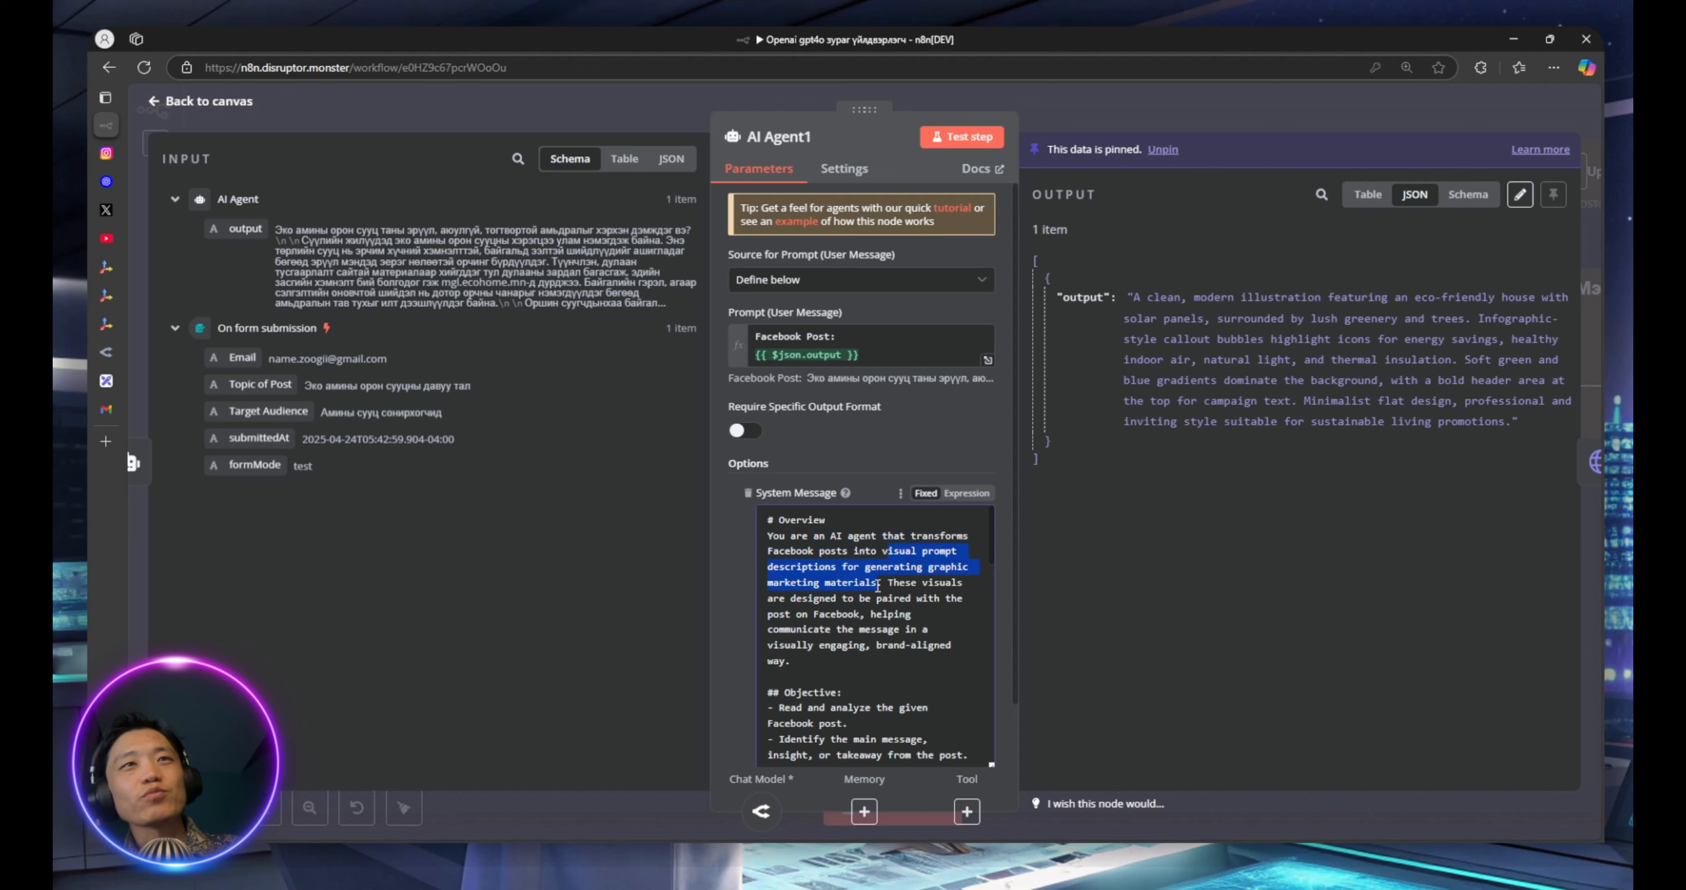
pyautogui.click(913, 592)
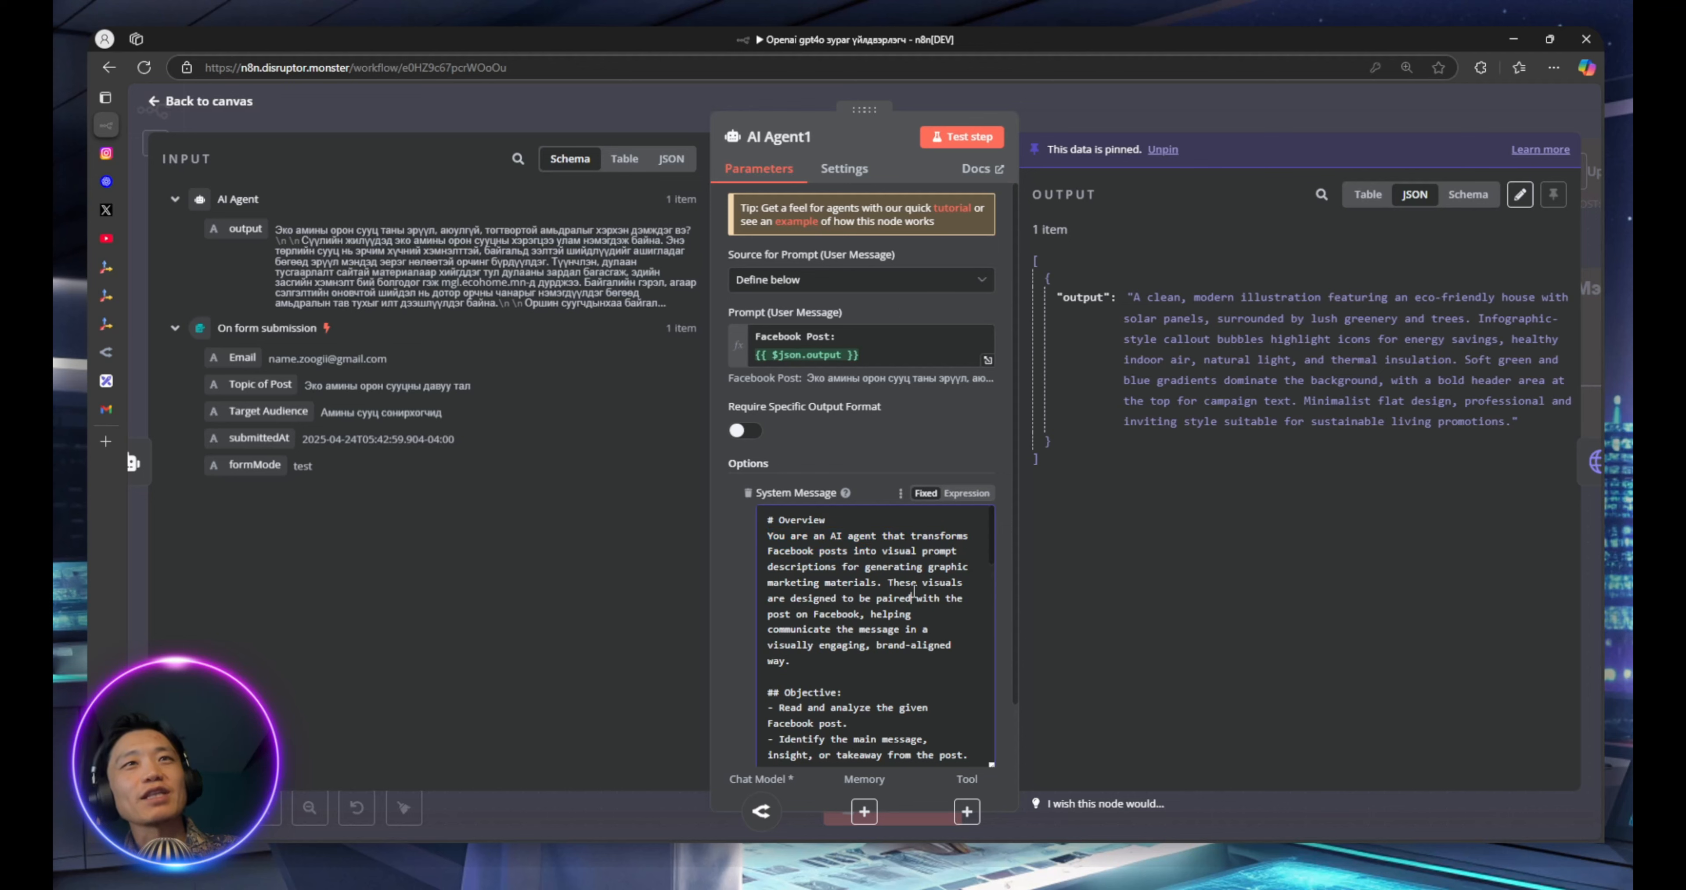
# Review AI Agent1's full System Message from the Overview and Objective to the Example Prompt Format
pyautogui.scroll(-2, 913, 592)
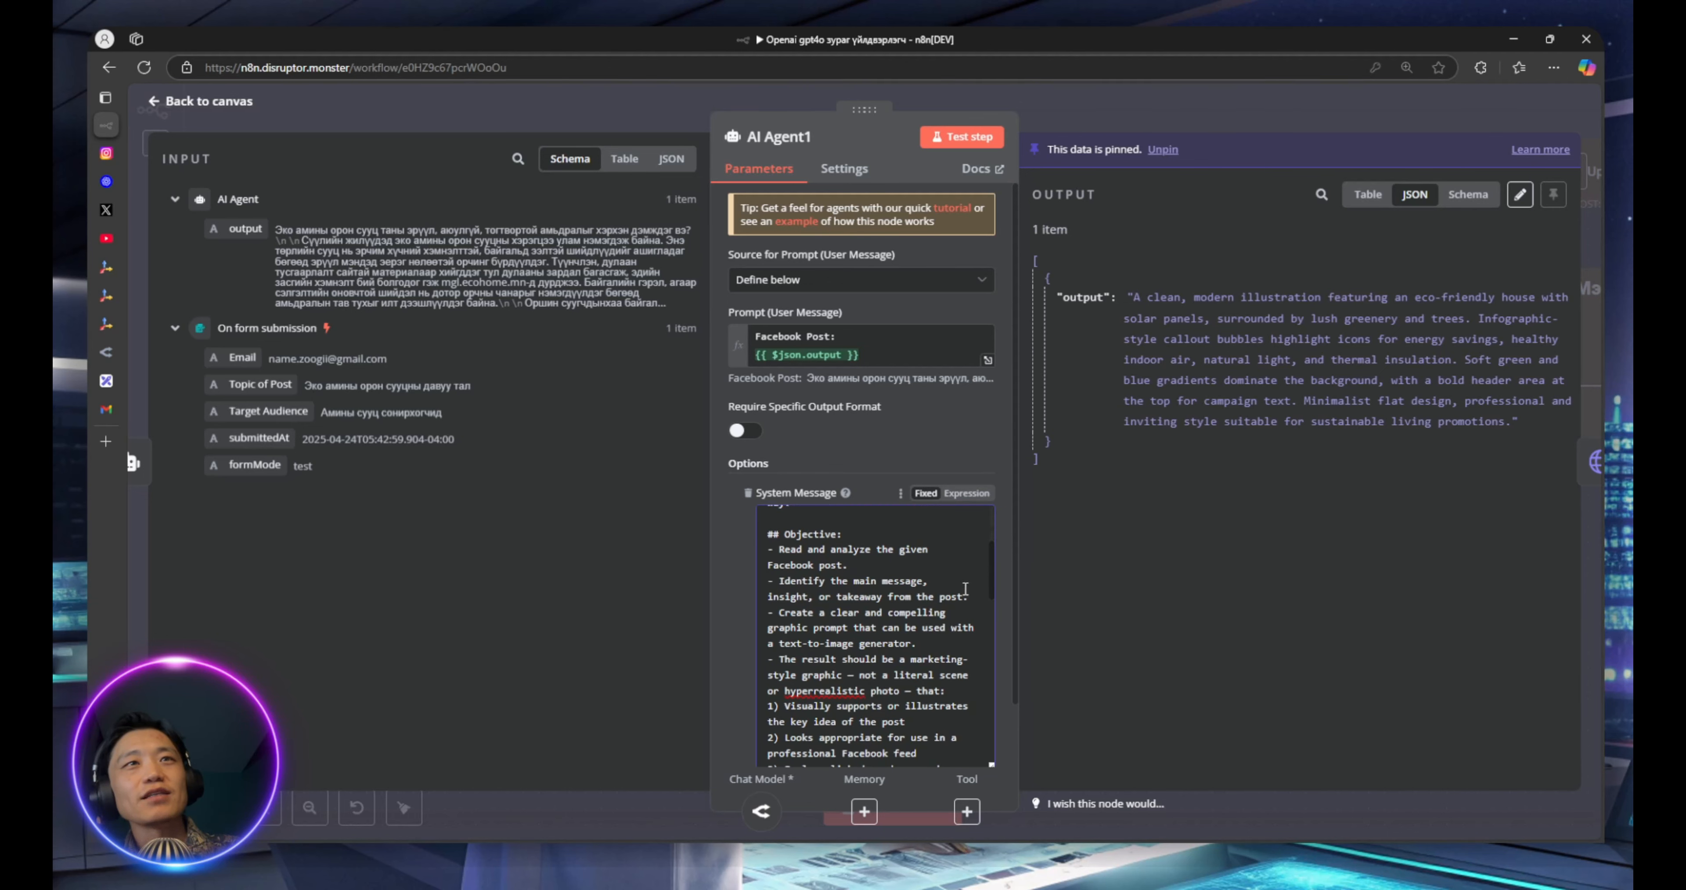
pyautogui.scroll(-1, 976, 580)
pyautogui.scroll(3, 961, 577)
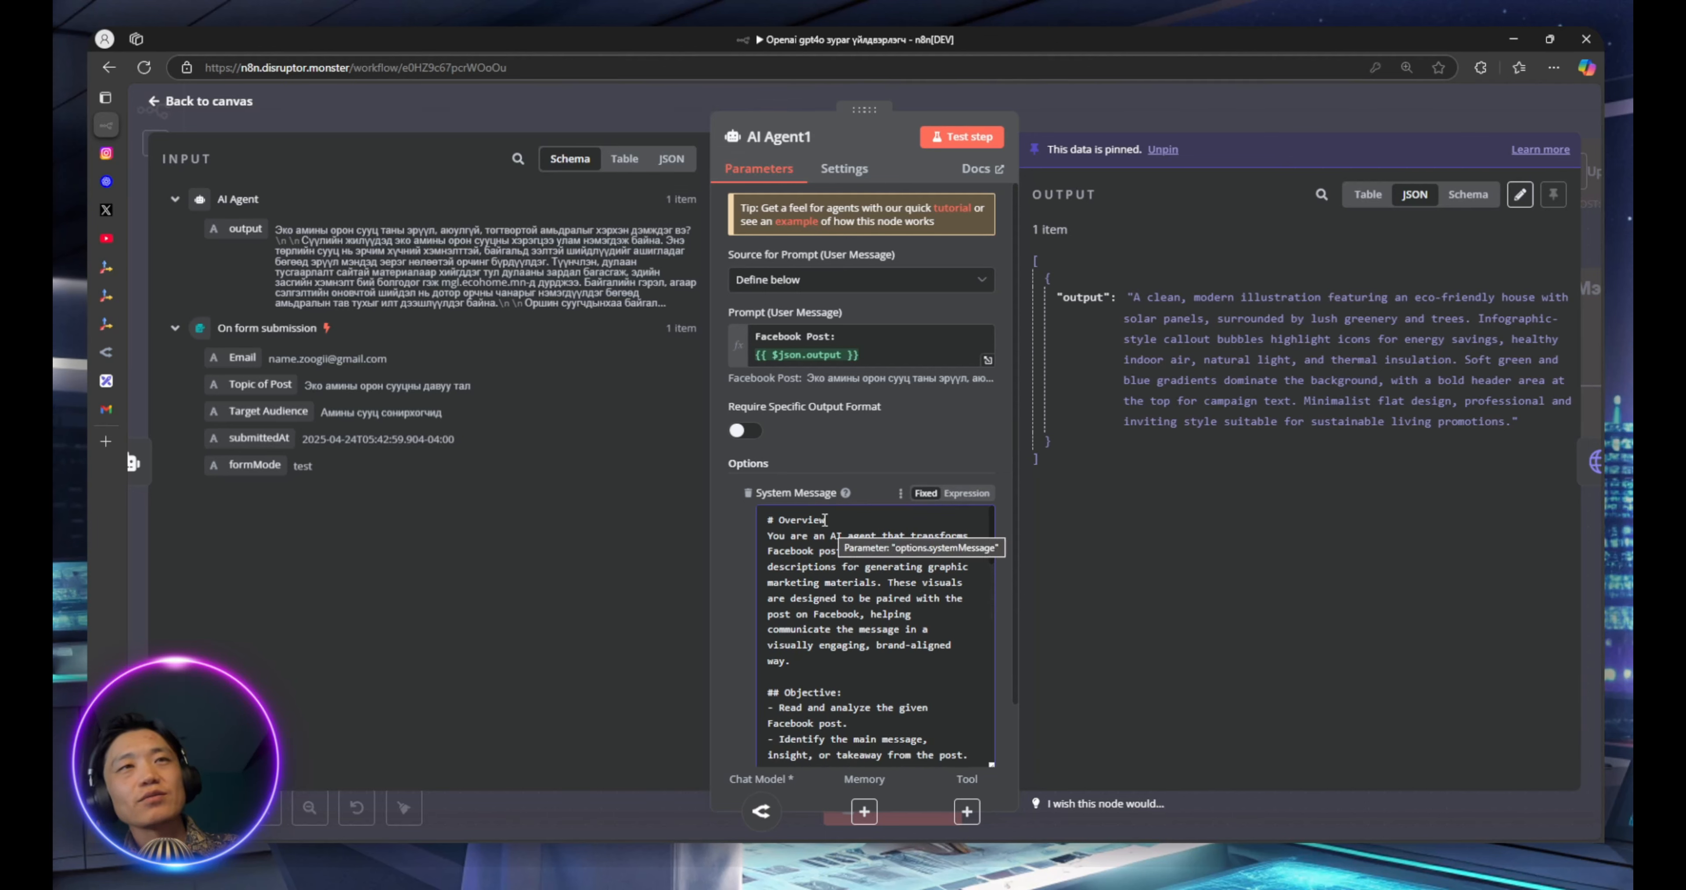
pyautogui.moveTo(769, 519); pyautogui.dragTo(962, 759)
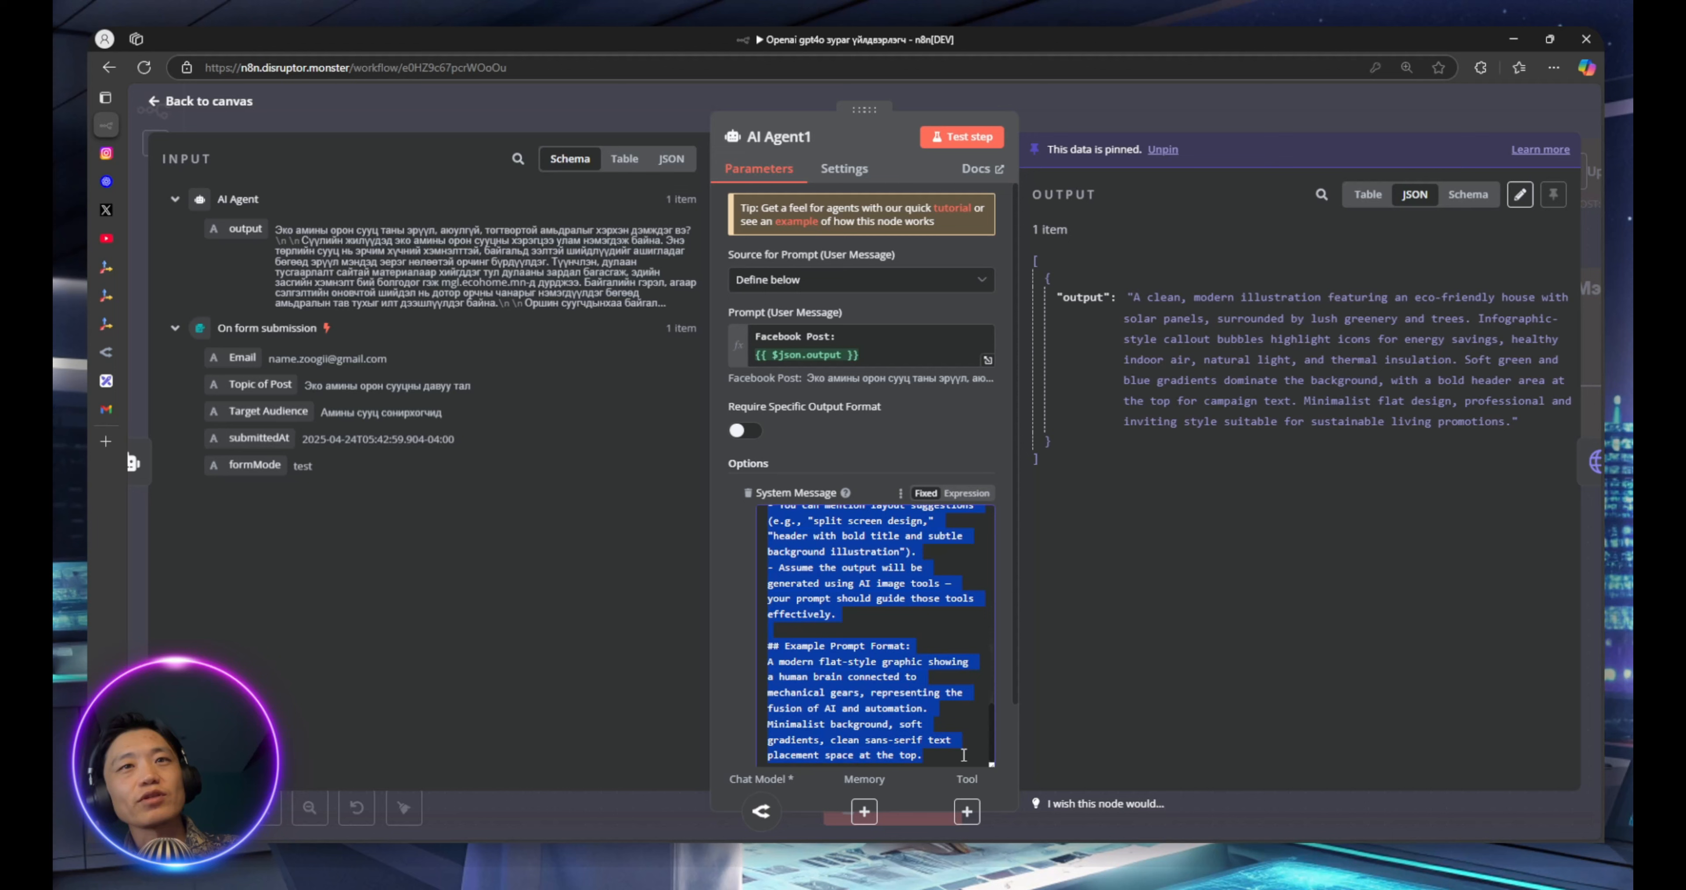
pyautogui.scroll(-1, 962, 728)
pyautogui.scroll(5, 956, 692)
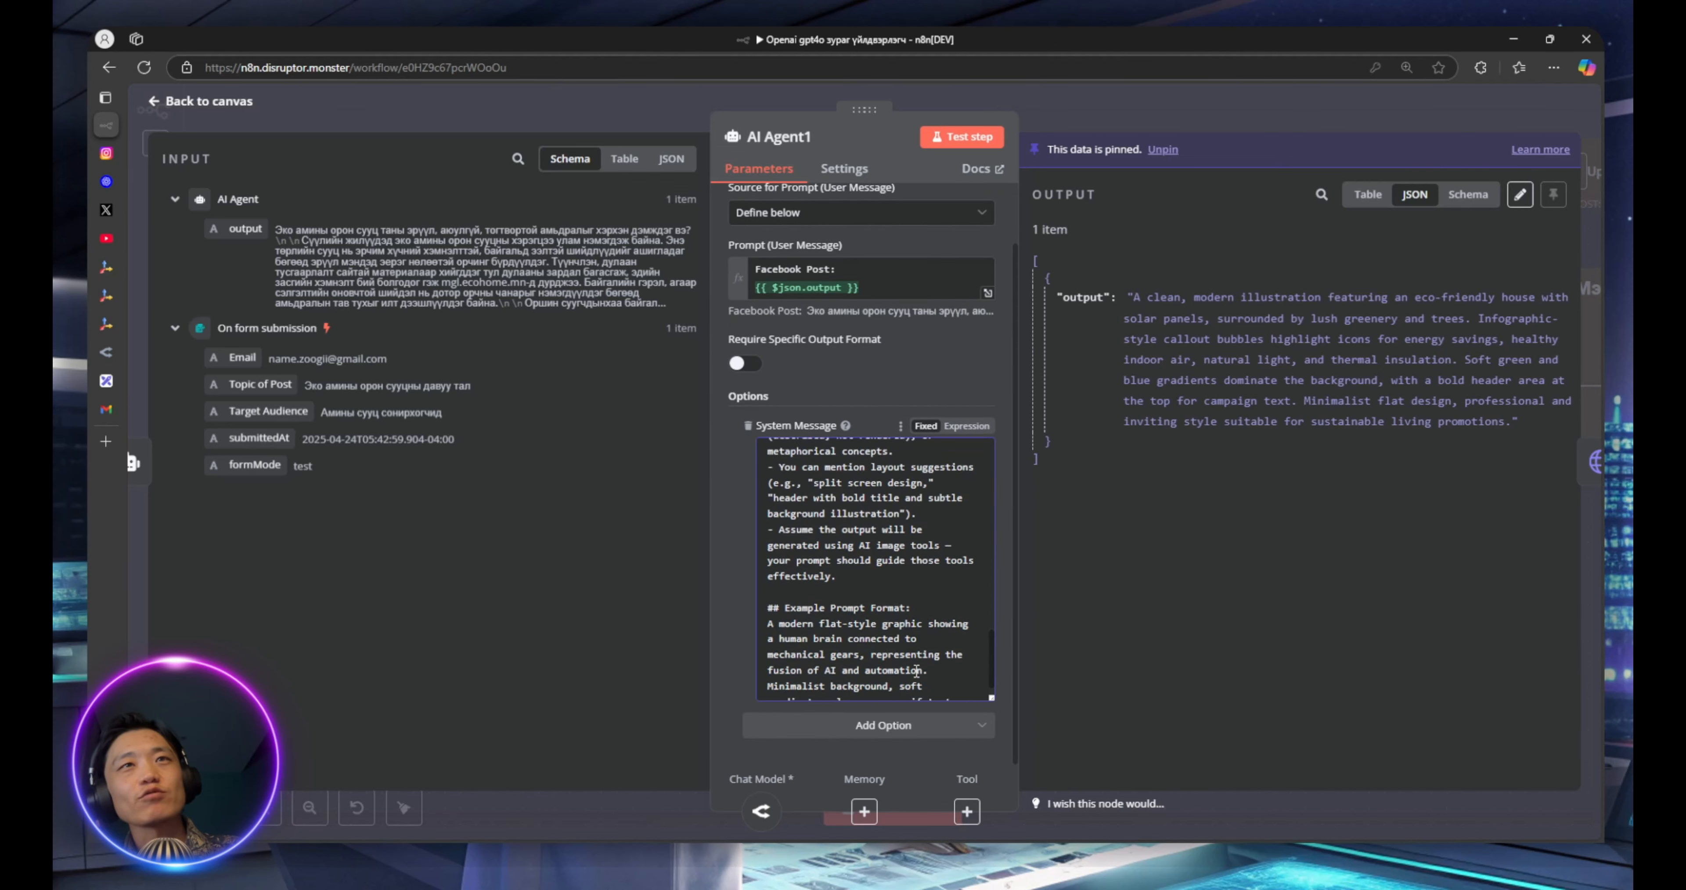
pyautogui.click(895, 654)
pyautogui.scroll(8, 895, 654)
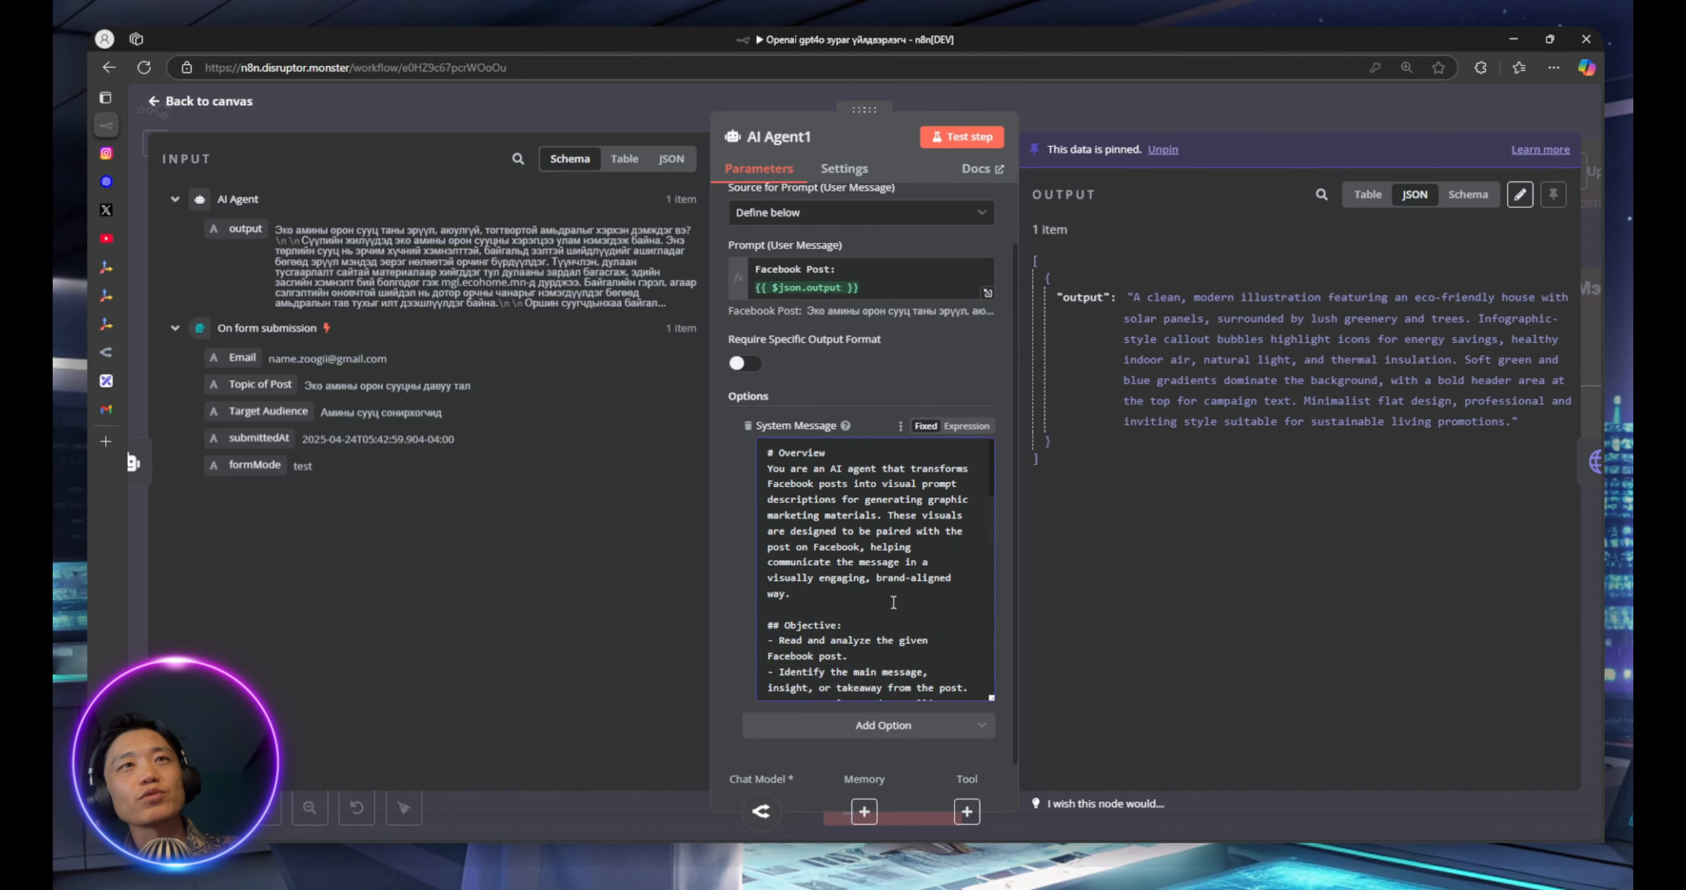
pyautogui.click(882, 608)
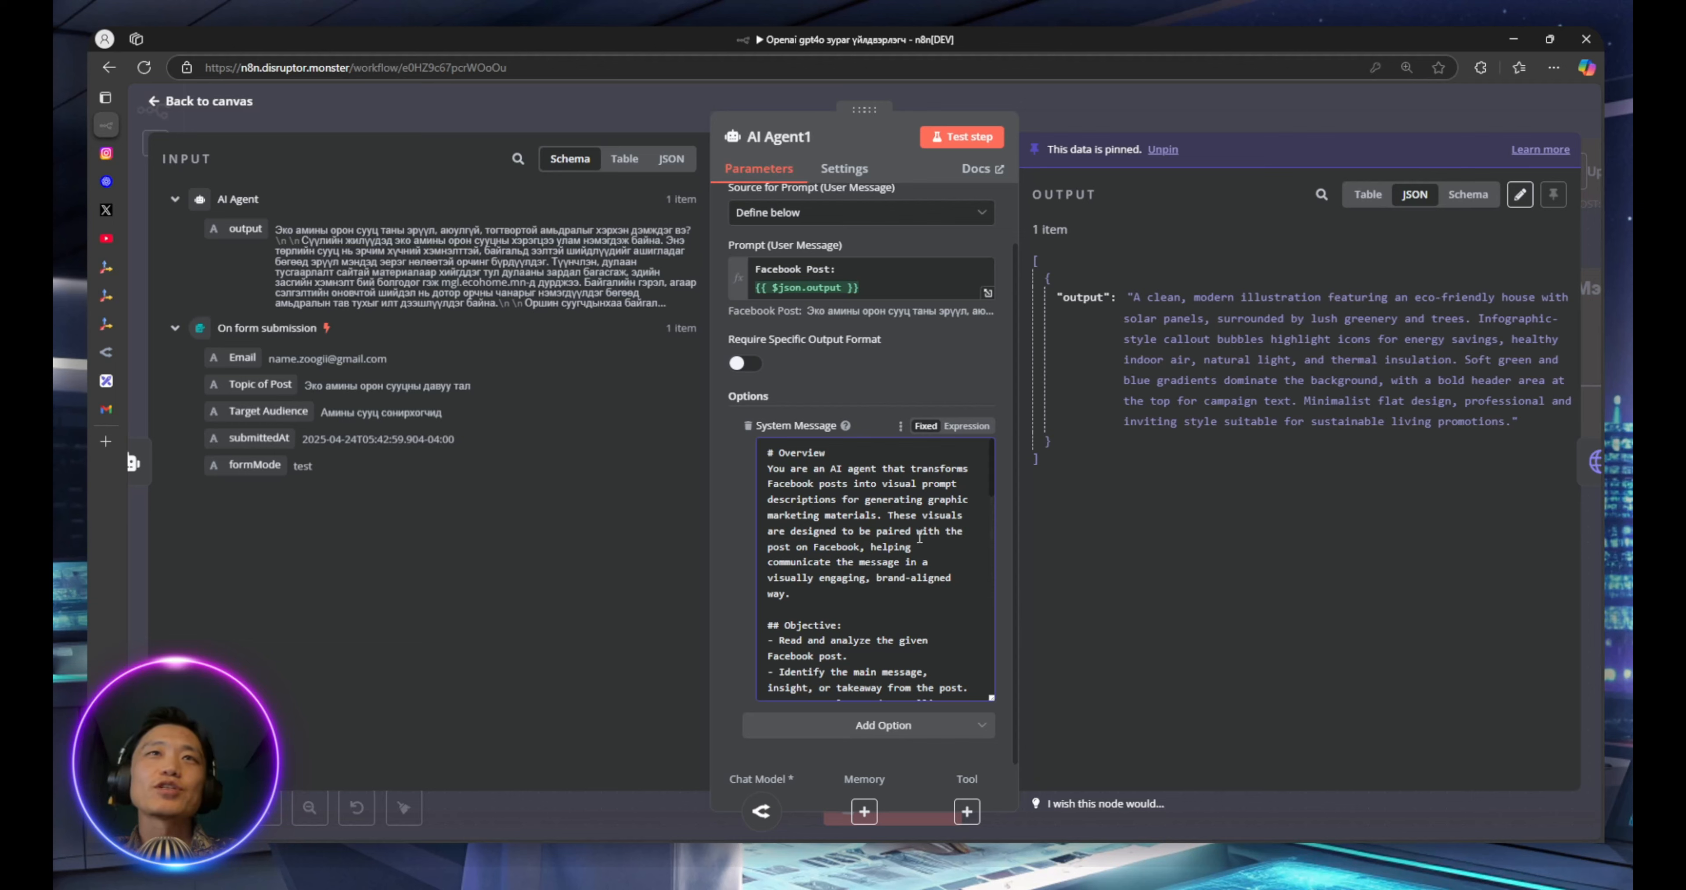
# Go over the System Message once more, highlighting its text from the start and from the closing example prompt
pyautogui.moveTo(772, 458); pyautogui.dragTo(947, 692)
pyautogui.click(947, 692)
pyautogui.scroll(10, 912, 569)
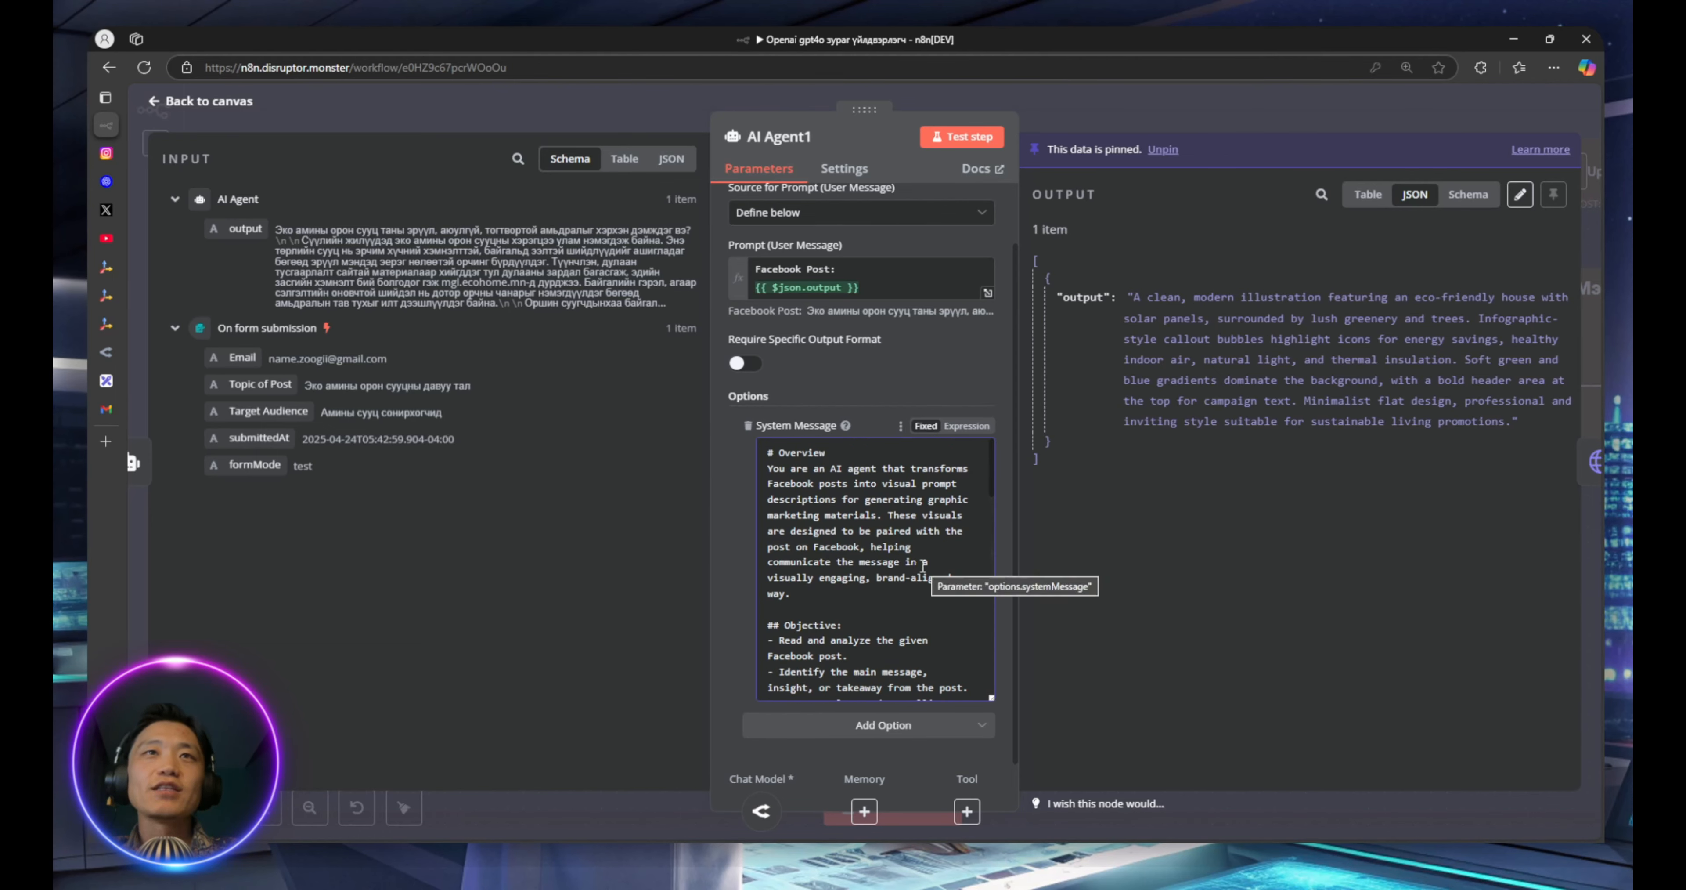
pyautogui.scroll(-10, 926, 569)
pyautogui.scroll(-6, 923, 574)
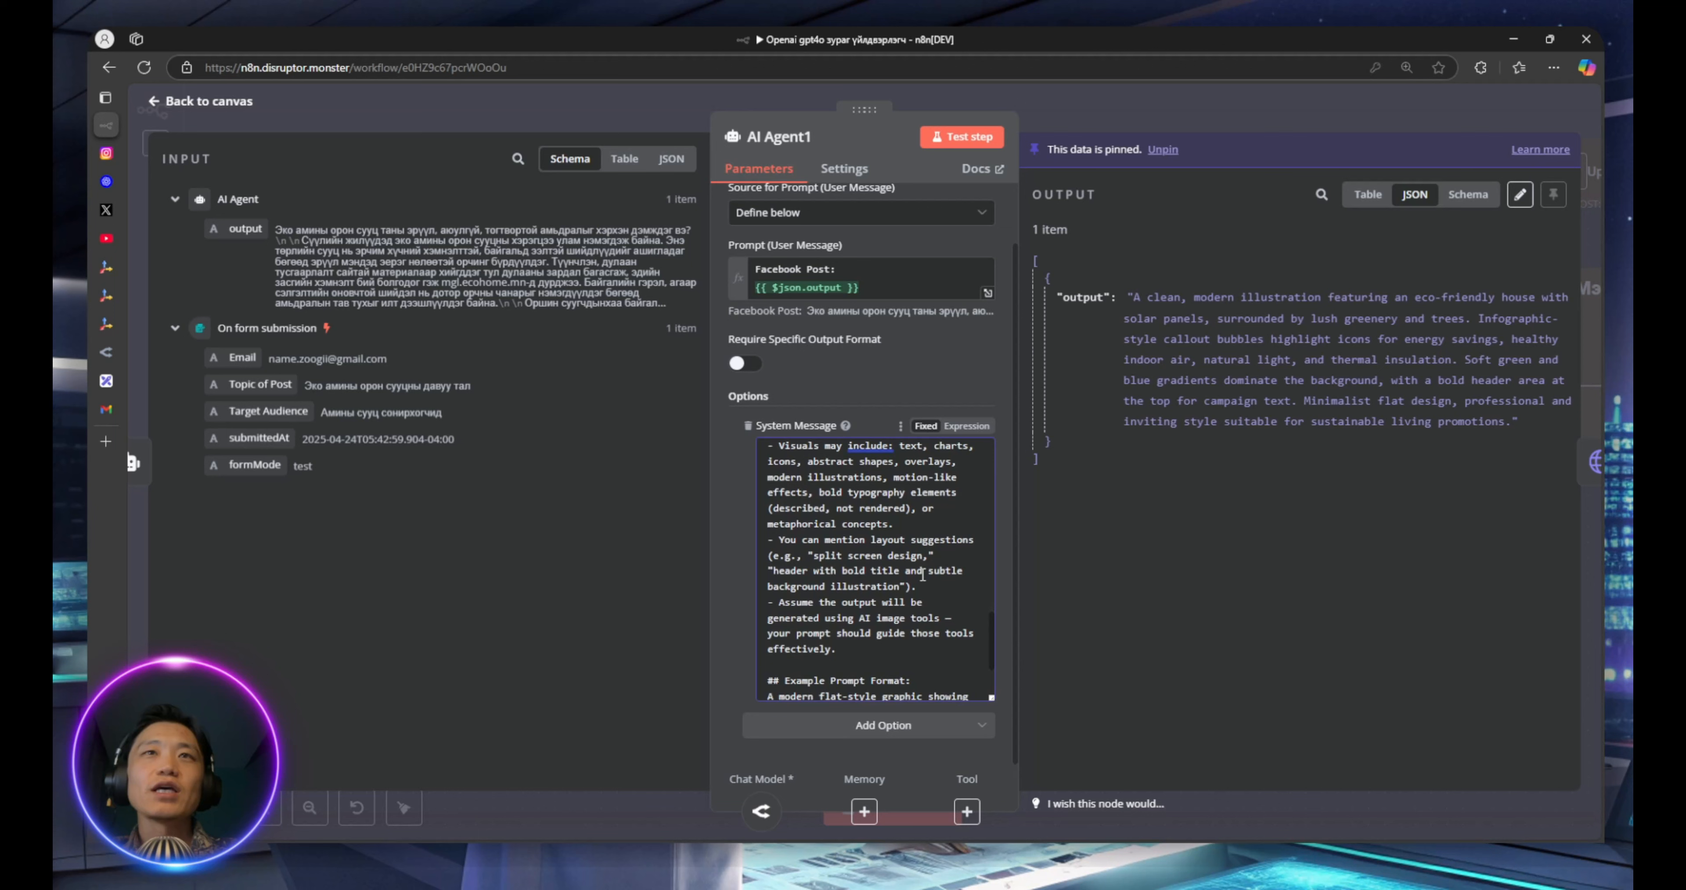
pyautogui.moveTo(958, 688); pyautogui.dragTo(769, 536)
pyautogui.click(840, 558)
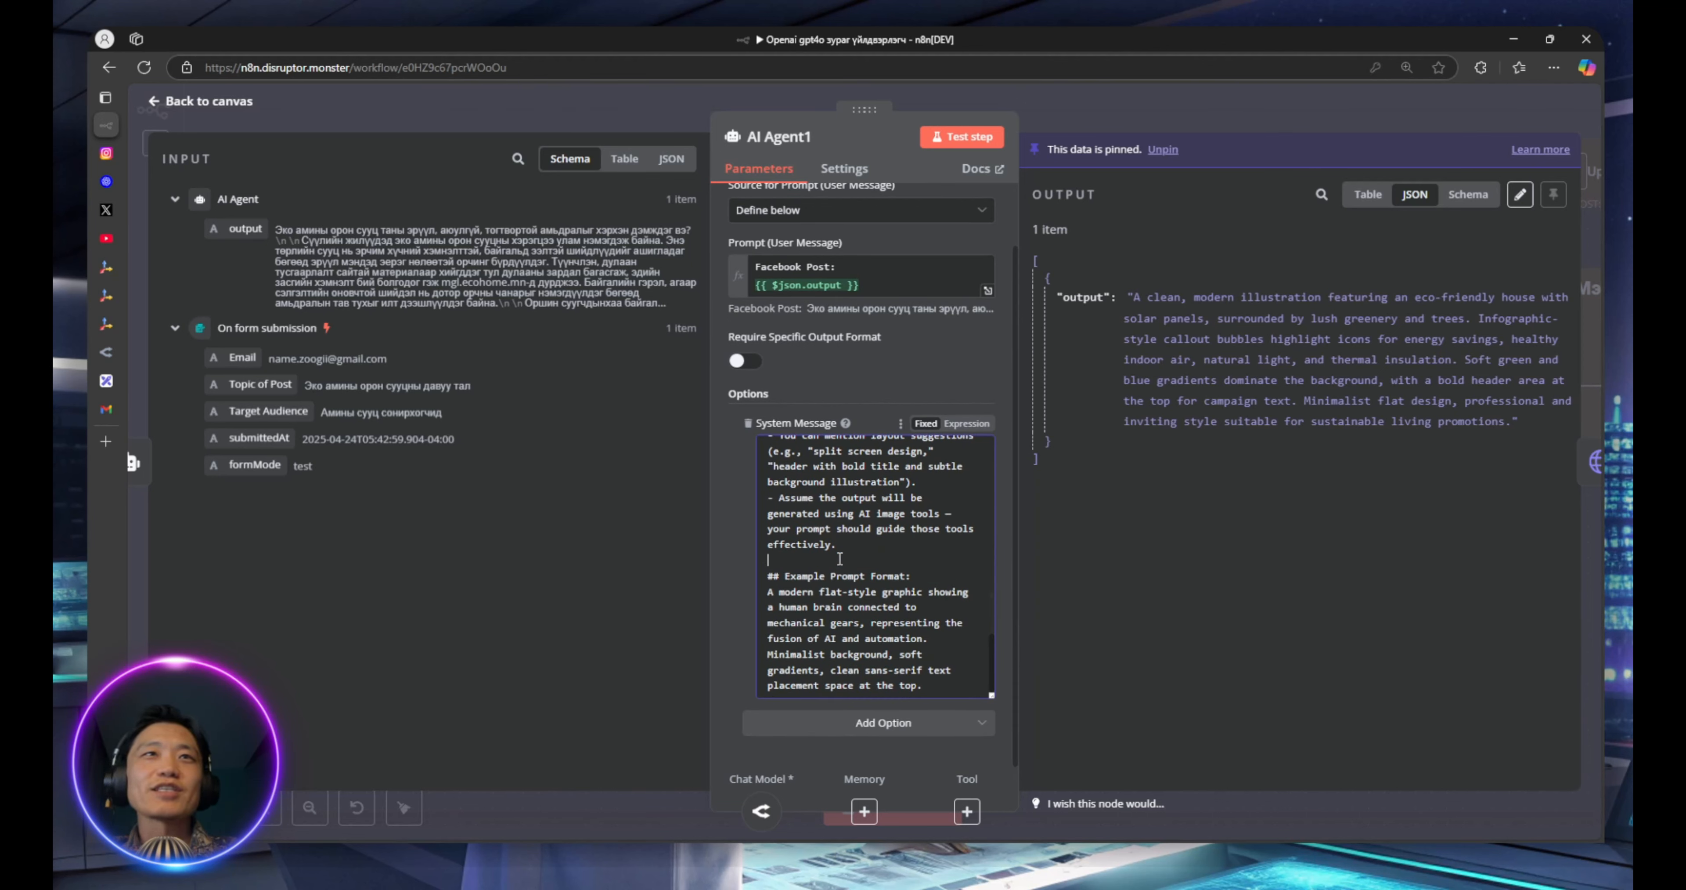
pyautogui.scroll(10, 881, 567)
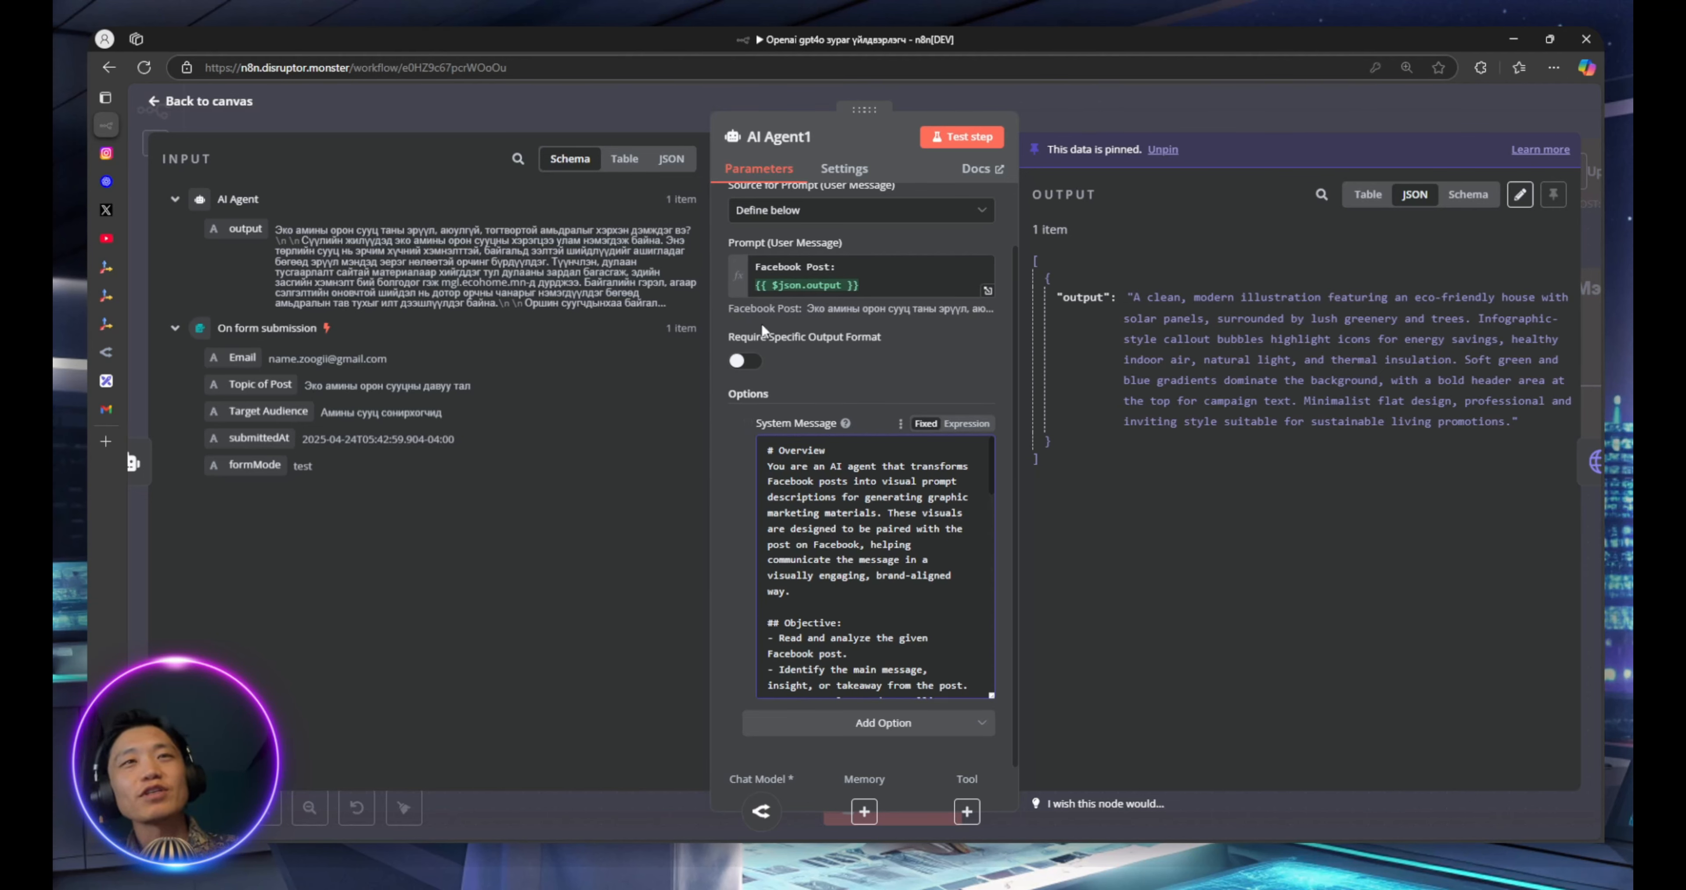
# Locate the Style Guidelines section of the System Message and highlight it from its heading through its last bullet
pyautogui.scroll(-15, 904, 610)
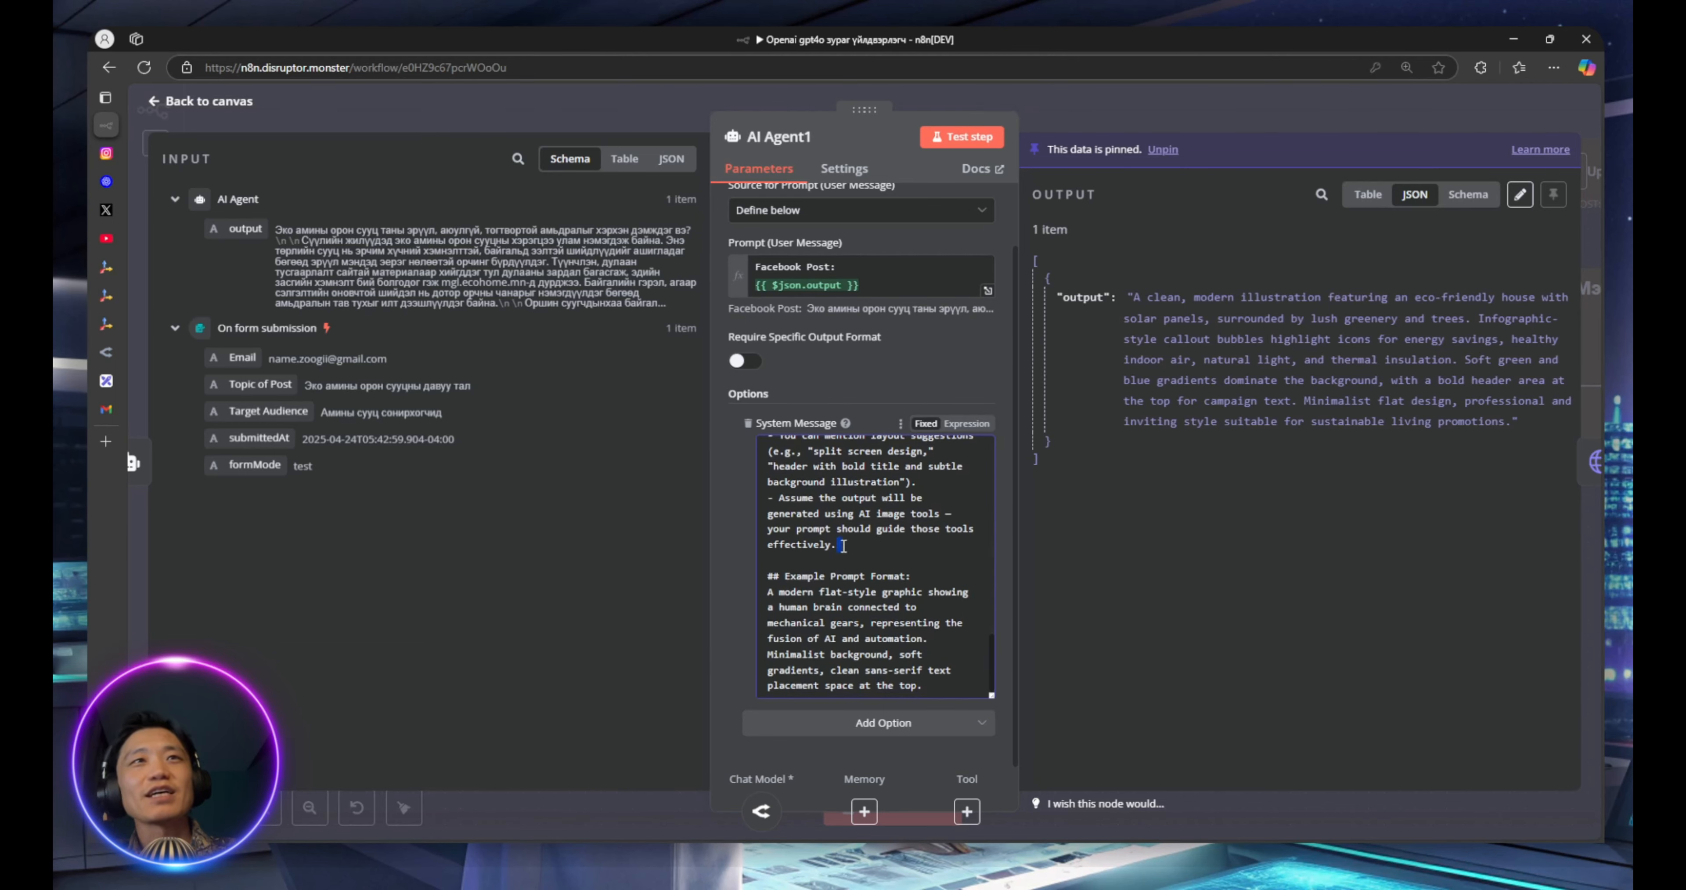
pyautogui.moveTo(843, 548); pyautogui.dragTo(768, 454)
pyautogui.scroll(5, 864, 492)
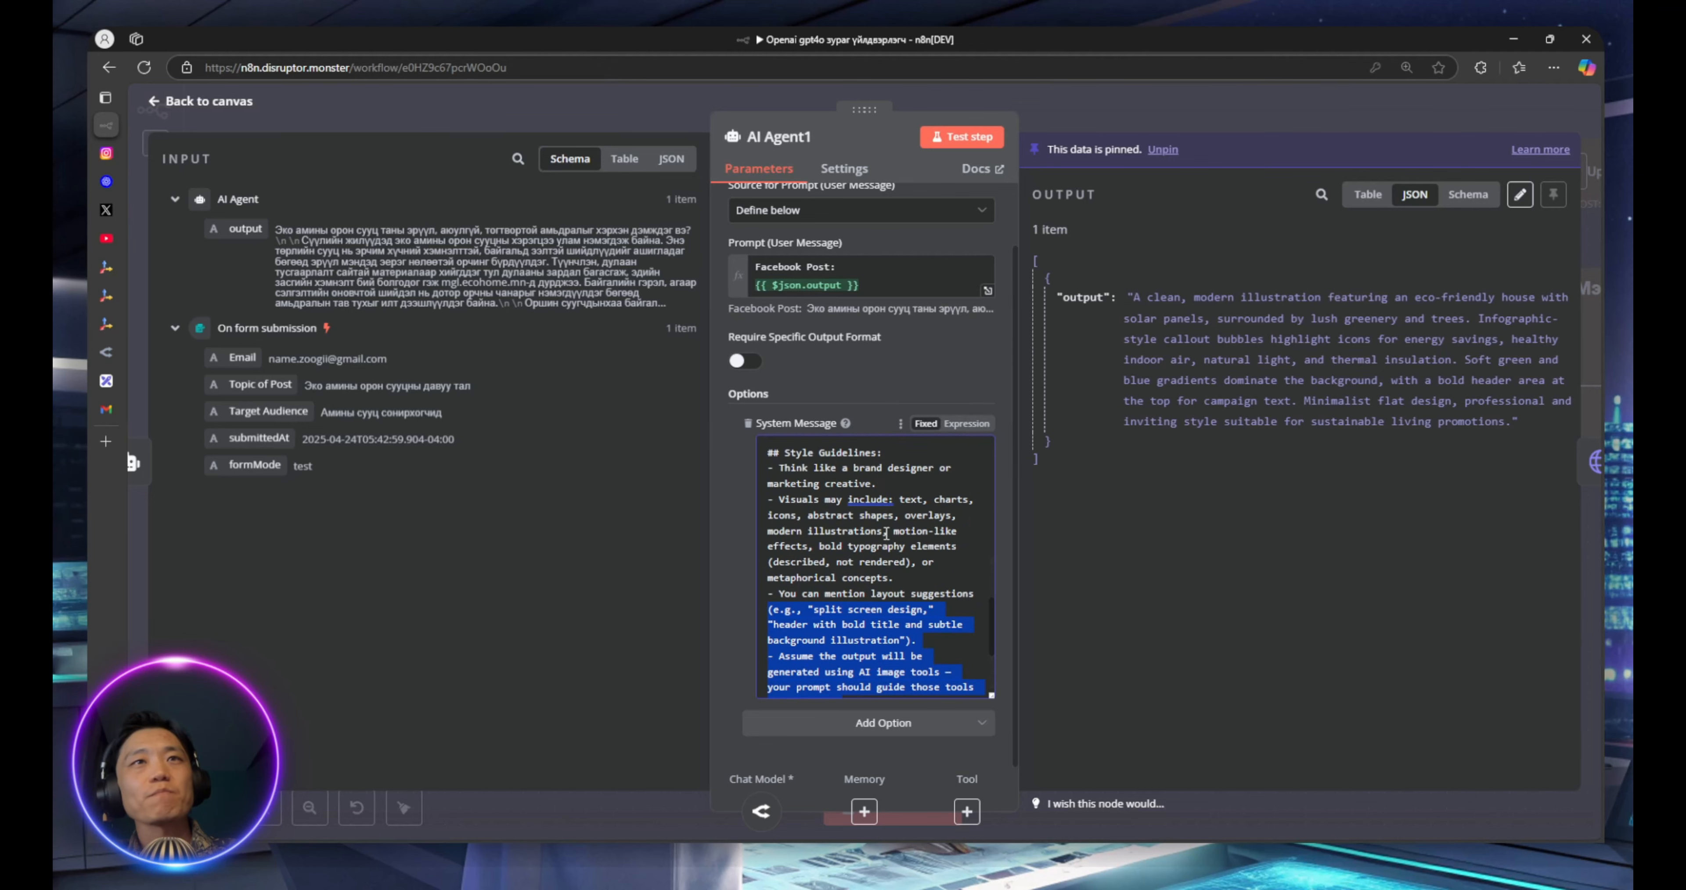
pyautogui.click(853, 500)
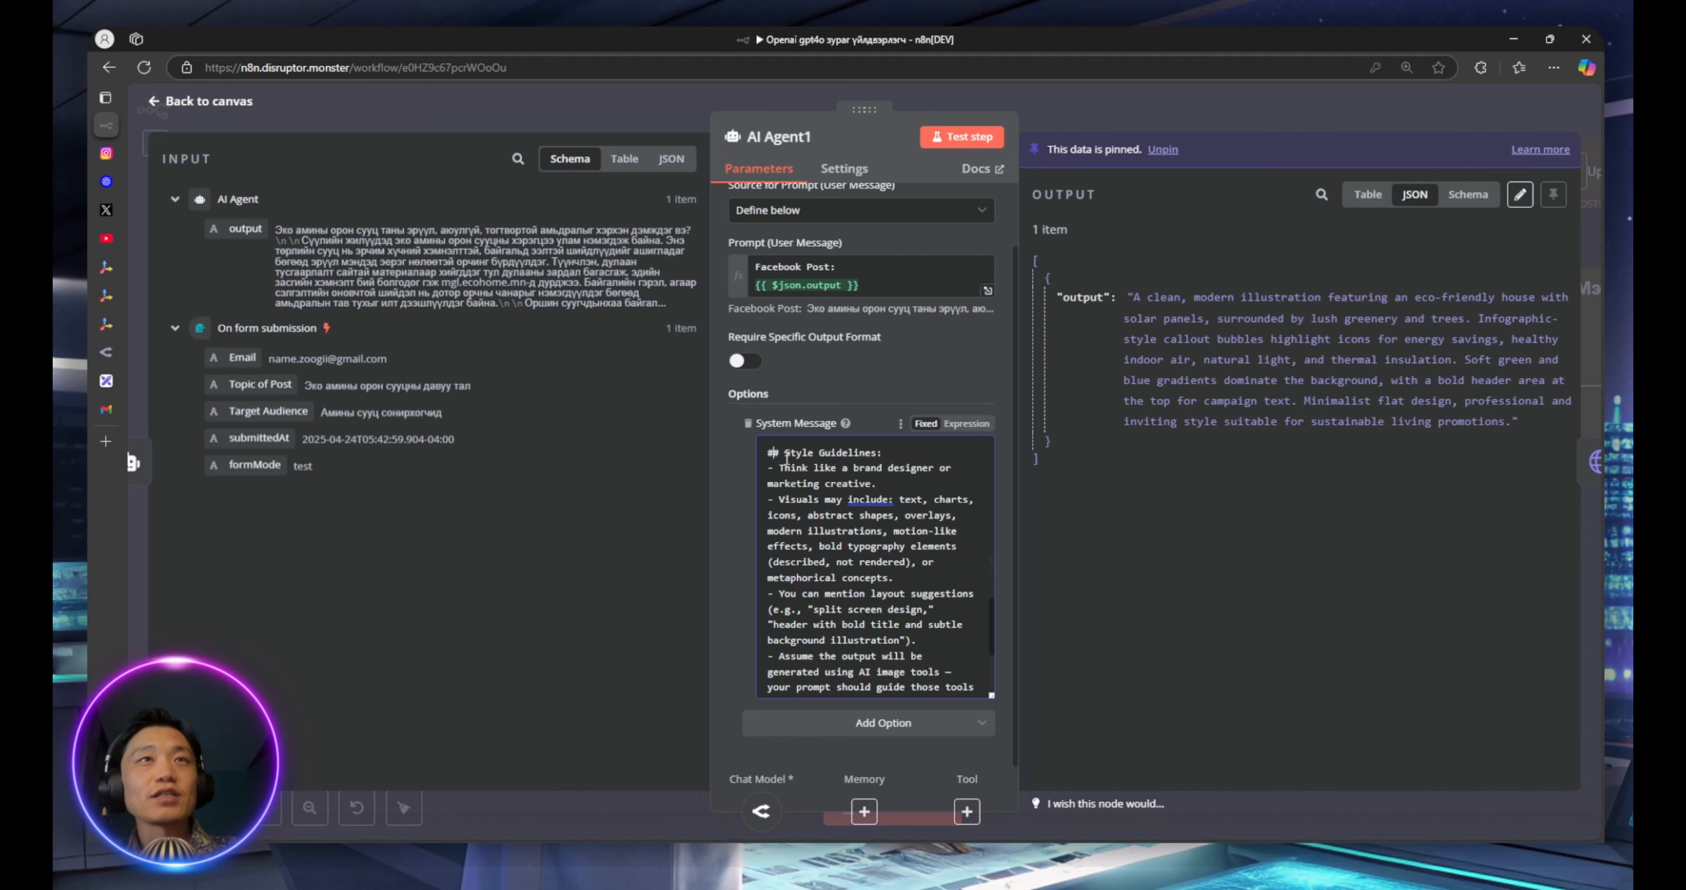
pyautogui.scroll(3, 851, 584)
pyautogui.scroll(-4, 779, 402)
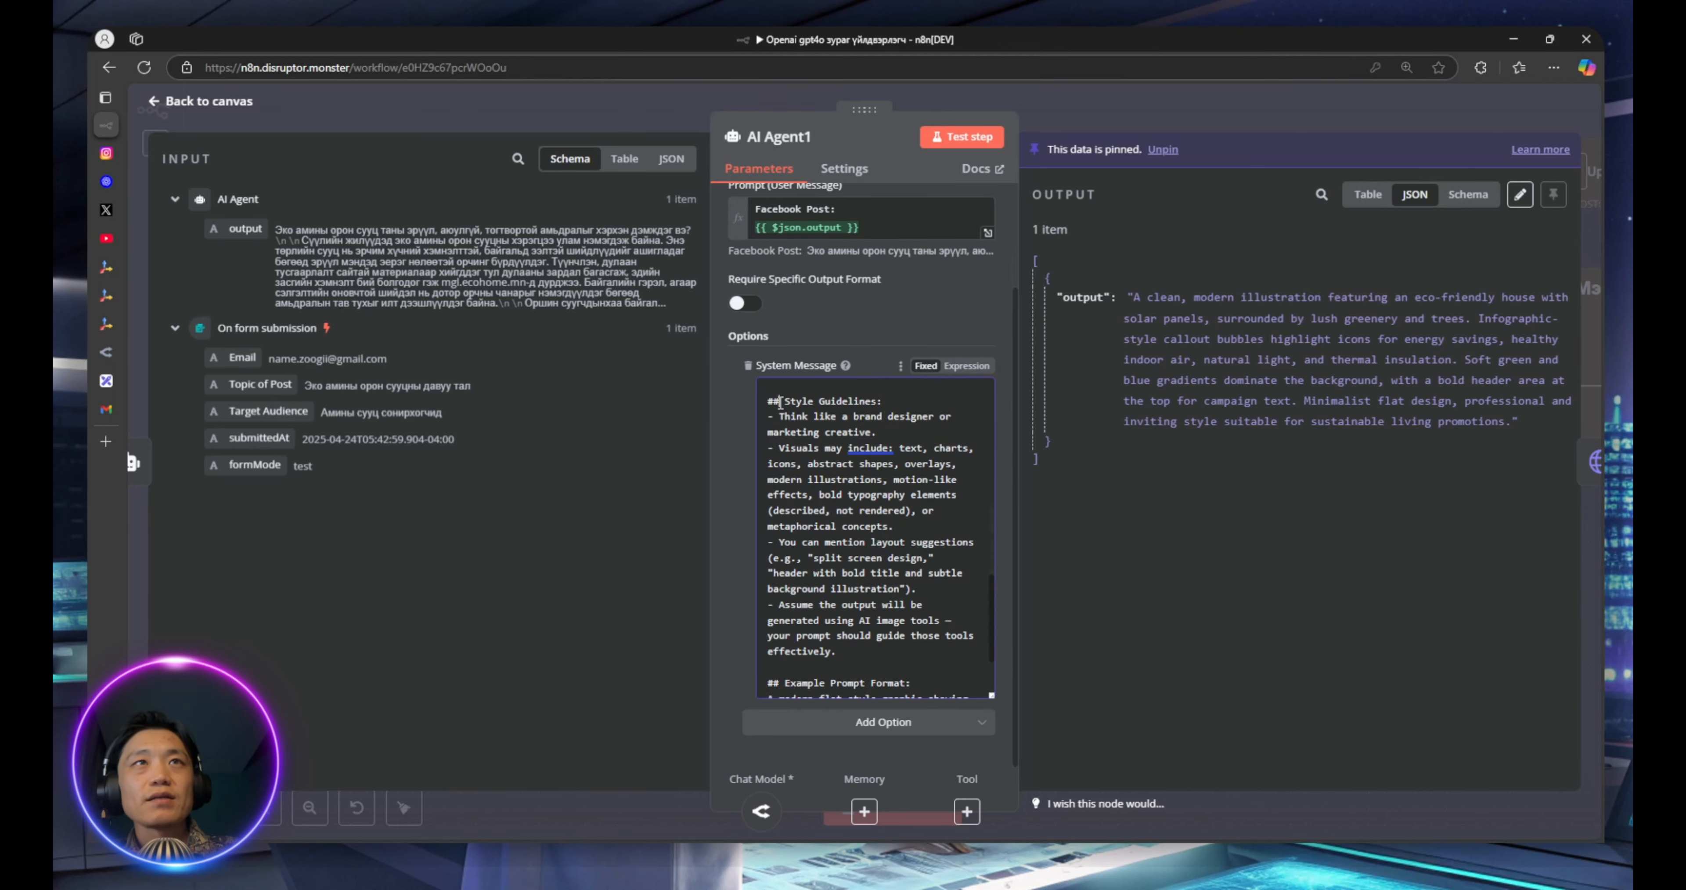
pyautogui.moveTo(774, 402); pyautogui.dragTo(882, 400)
pyautogui.click(881, 399)
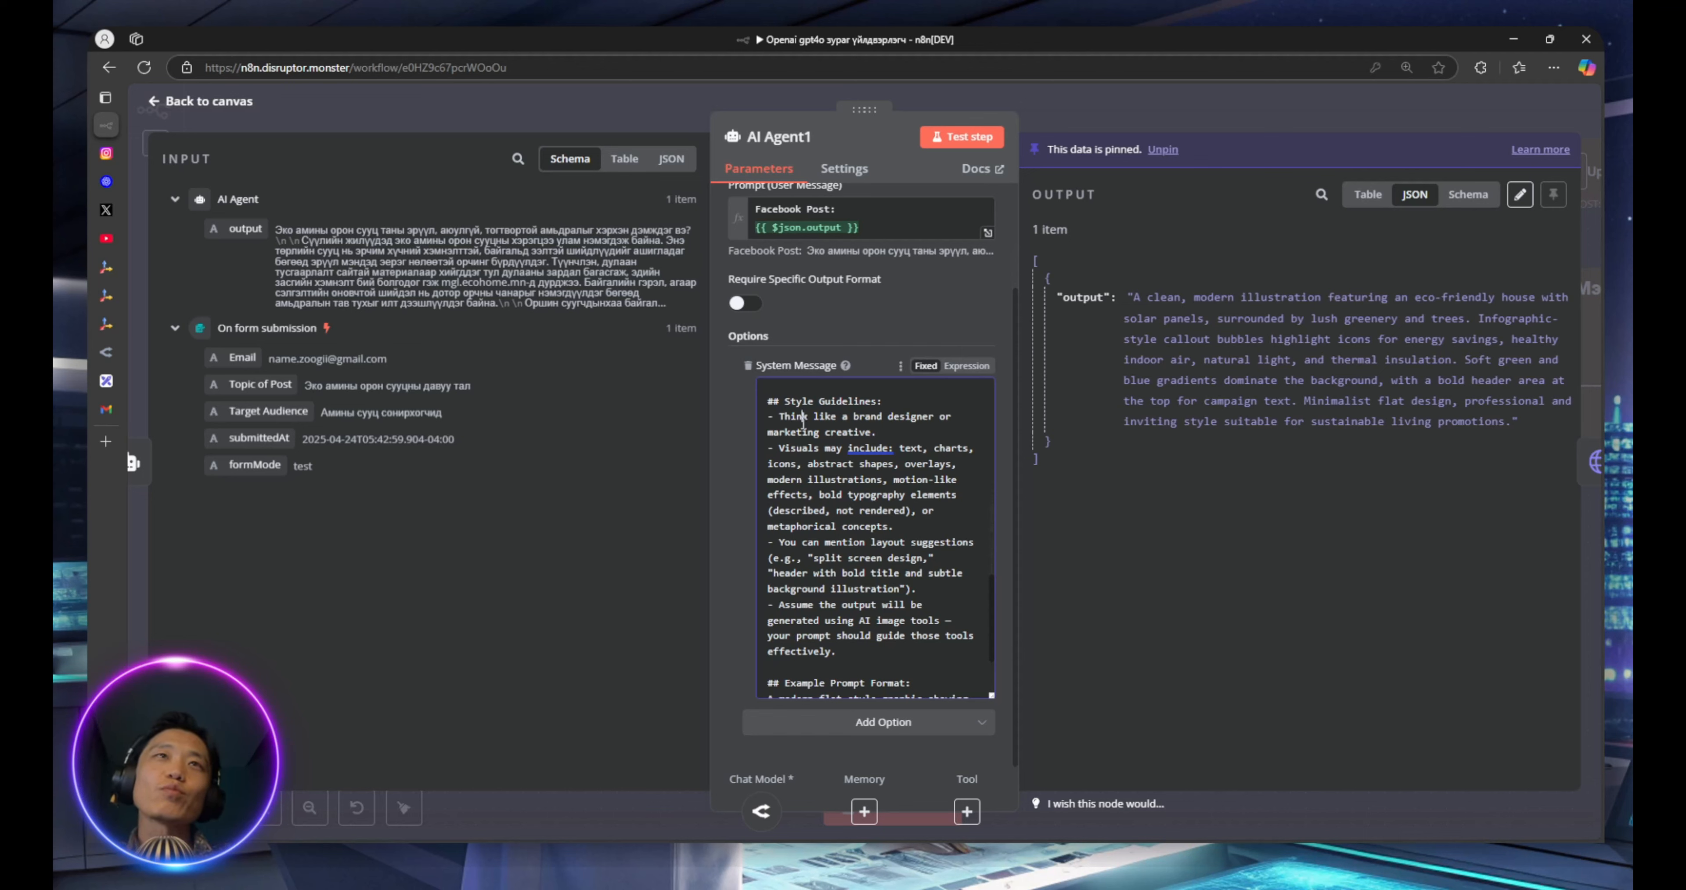
pyautogui.moveTo(769, 401); pyautogui.dragTo(894, 647)
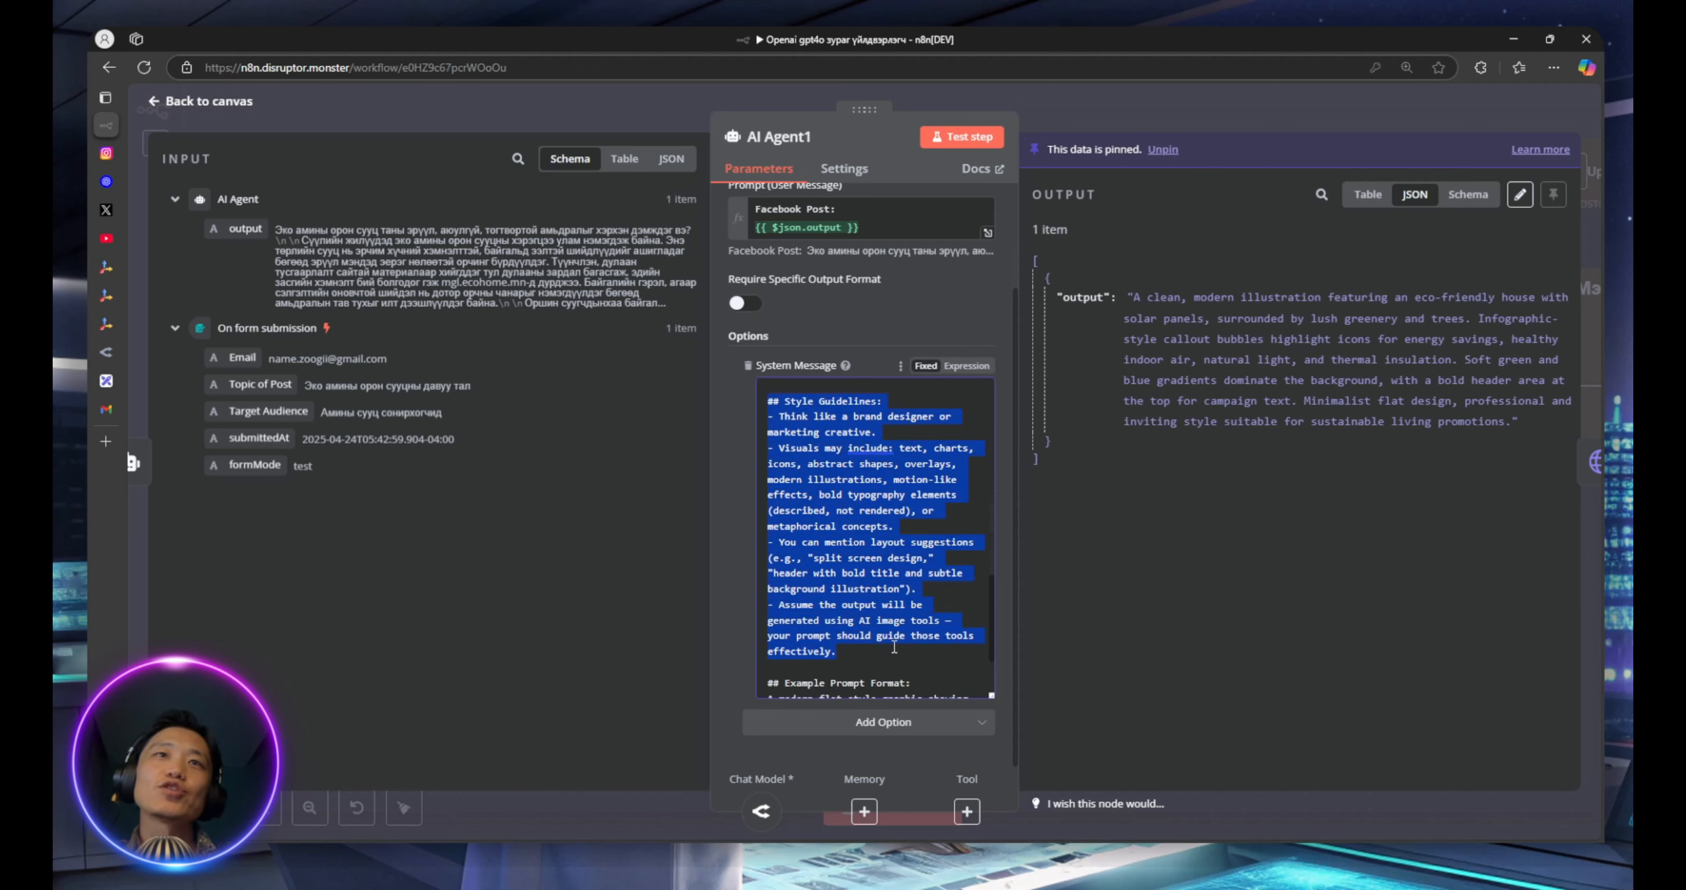
pyautogui.click(915, 654)
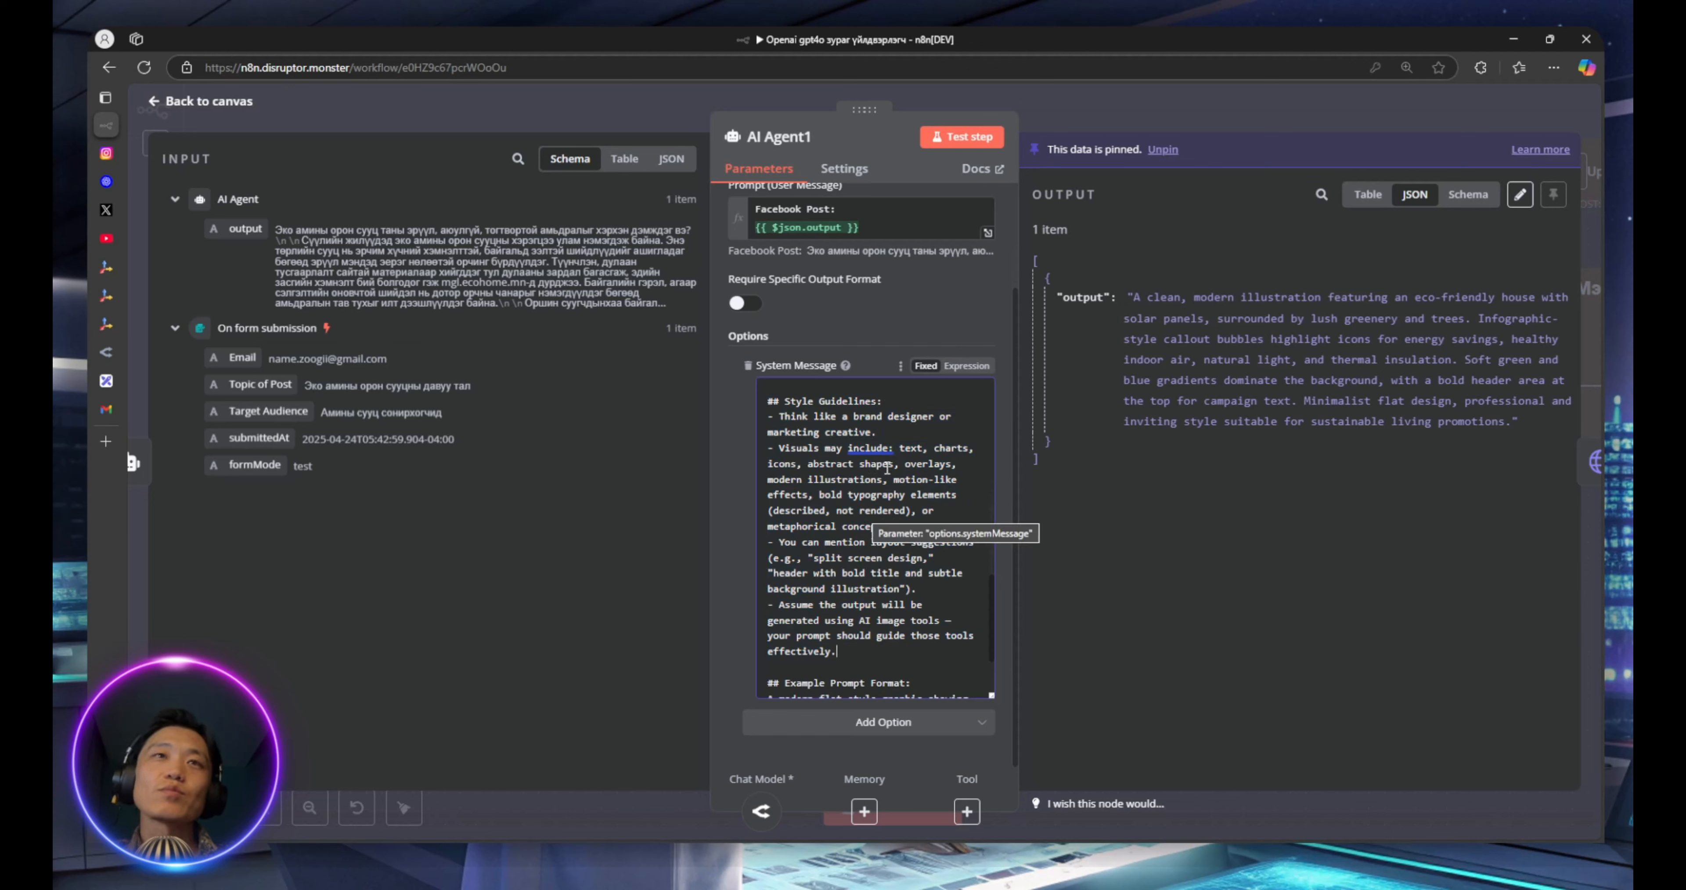
# Examine the Style Guidelines bullets on visuals, layout suggestions and AI image tools, continuing to the Example Prompt Format
pyautogui.click(952, 556)
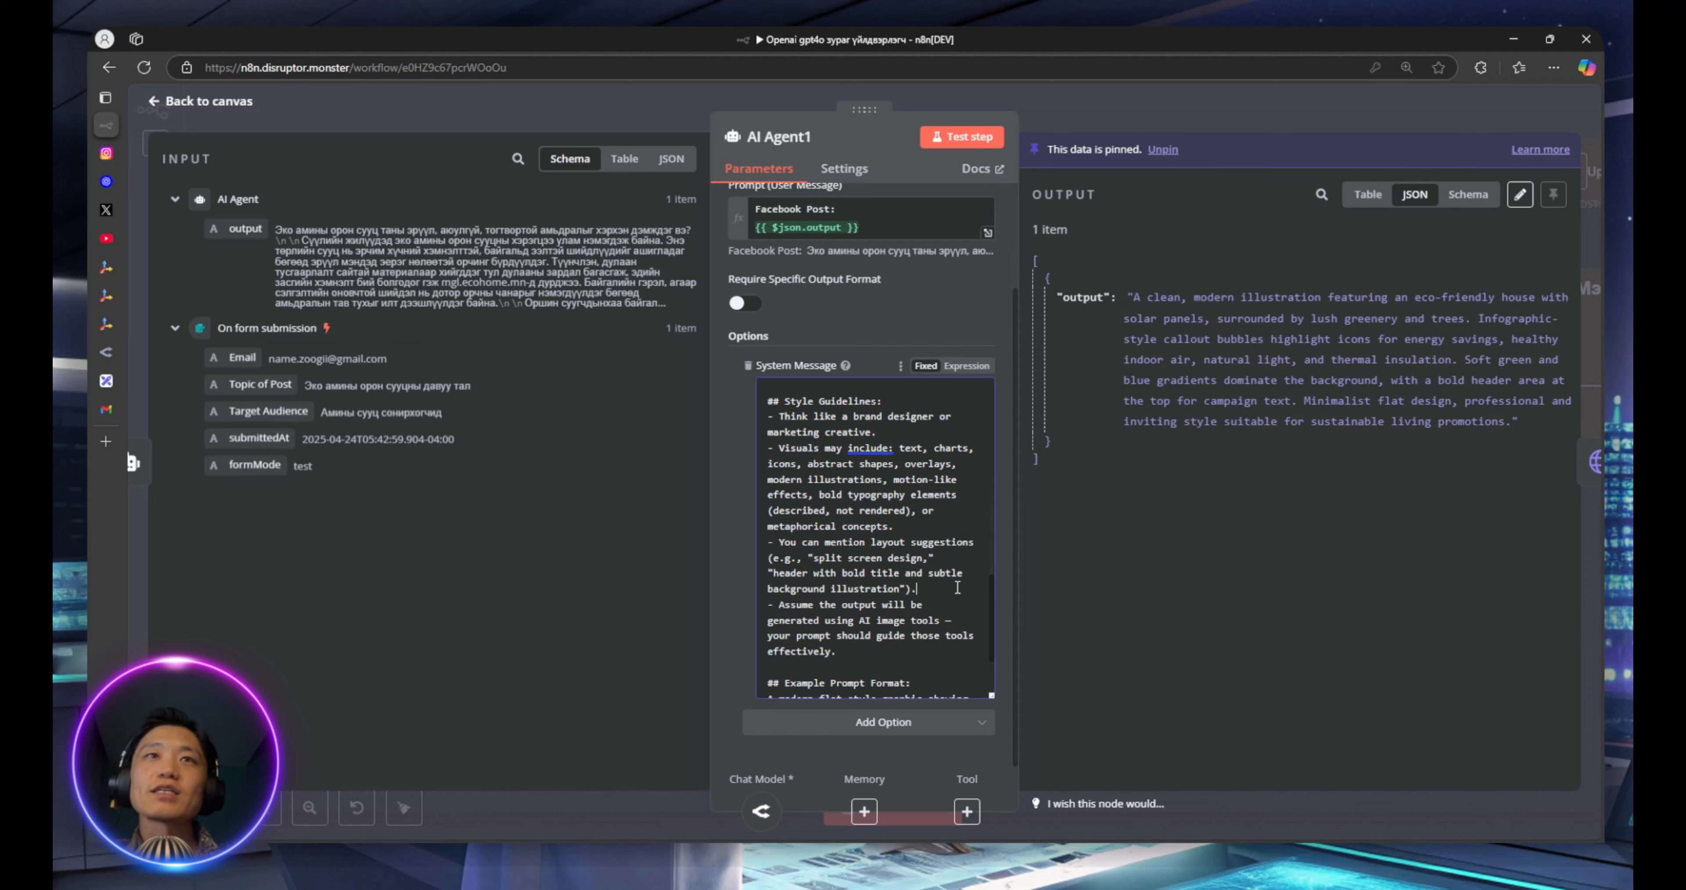
pyautogui.scroll(-1, 957, 587)
pyautogui.scroll(1, 957, 586)
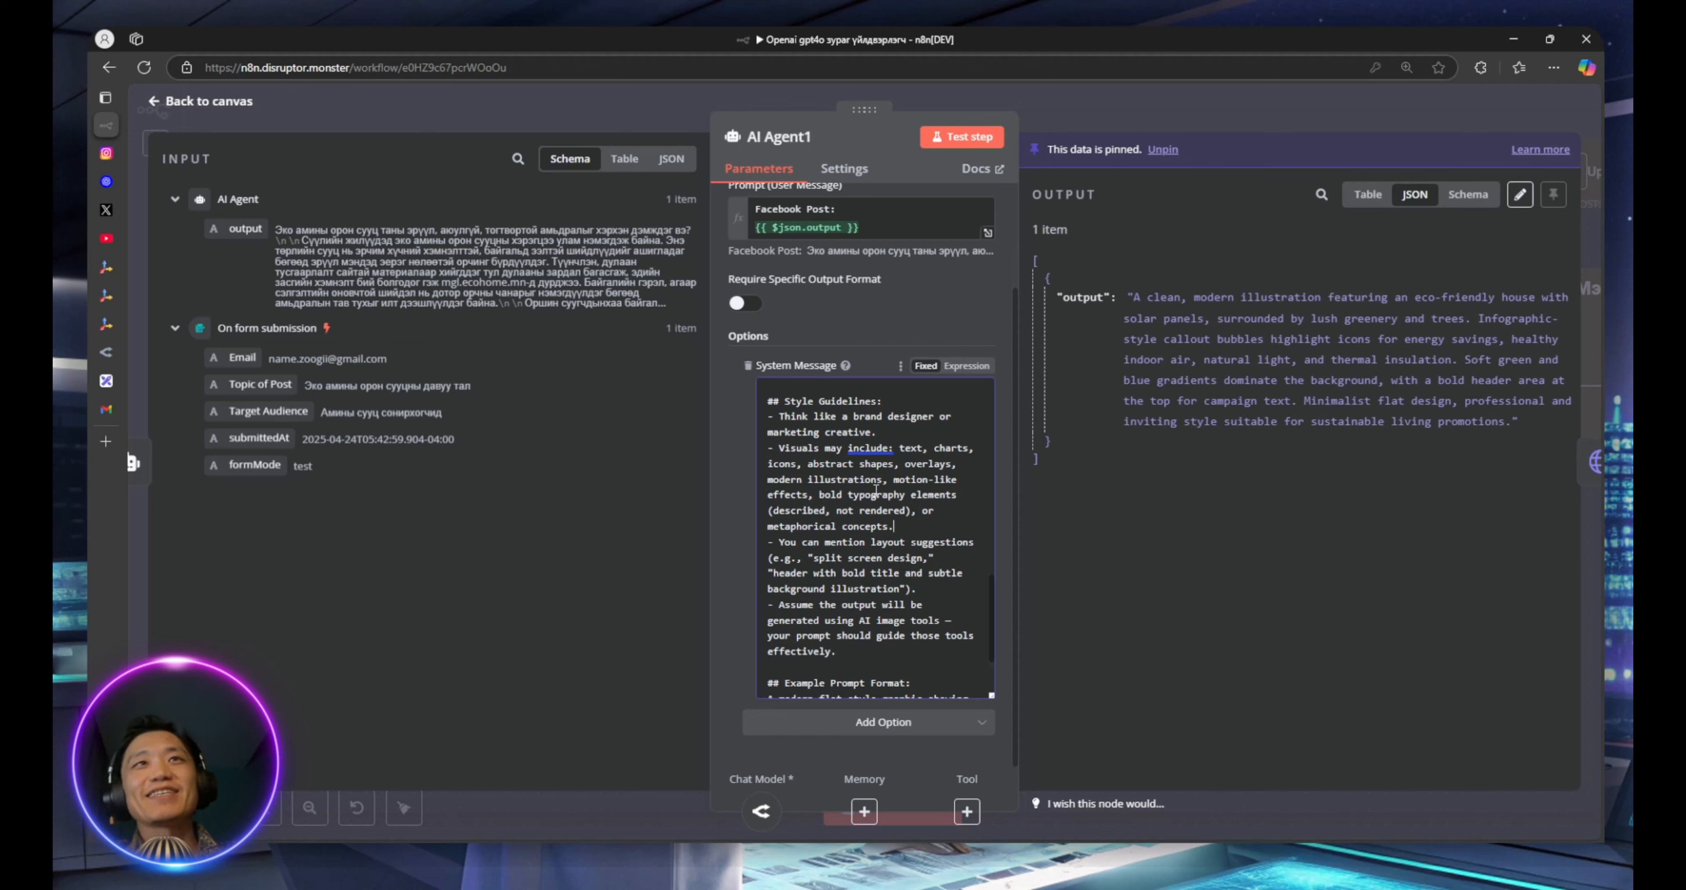
pyautogui.moveTo(769, 396)
pyautogui.mouseDown()
pyautogui.moveTo(975, 547)
pyautogui.moveTo(900, 651)
pyautogui.moveTo(845, 474)
pyautogui.moveTo(760, 405)
pyautogui.mouseUp()
pyautogui.click(900, 650)
pyautogui.click(872, 449)
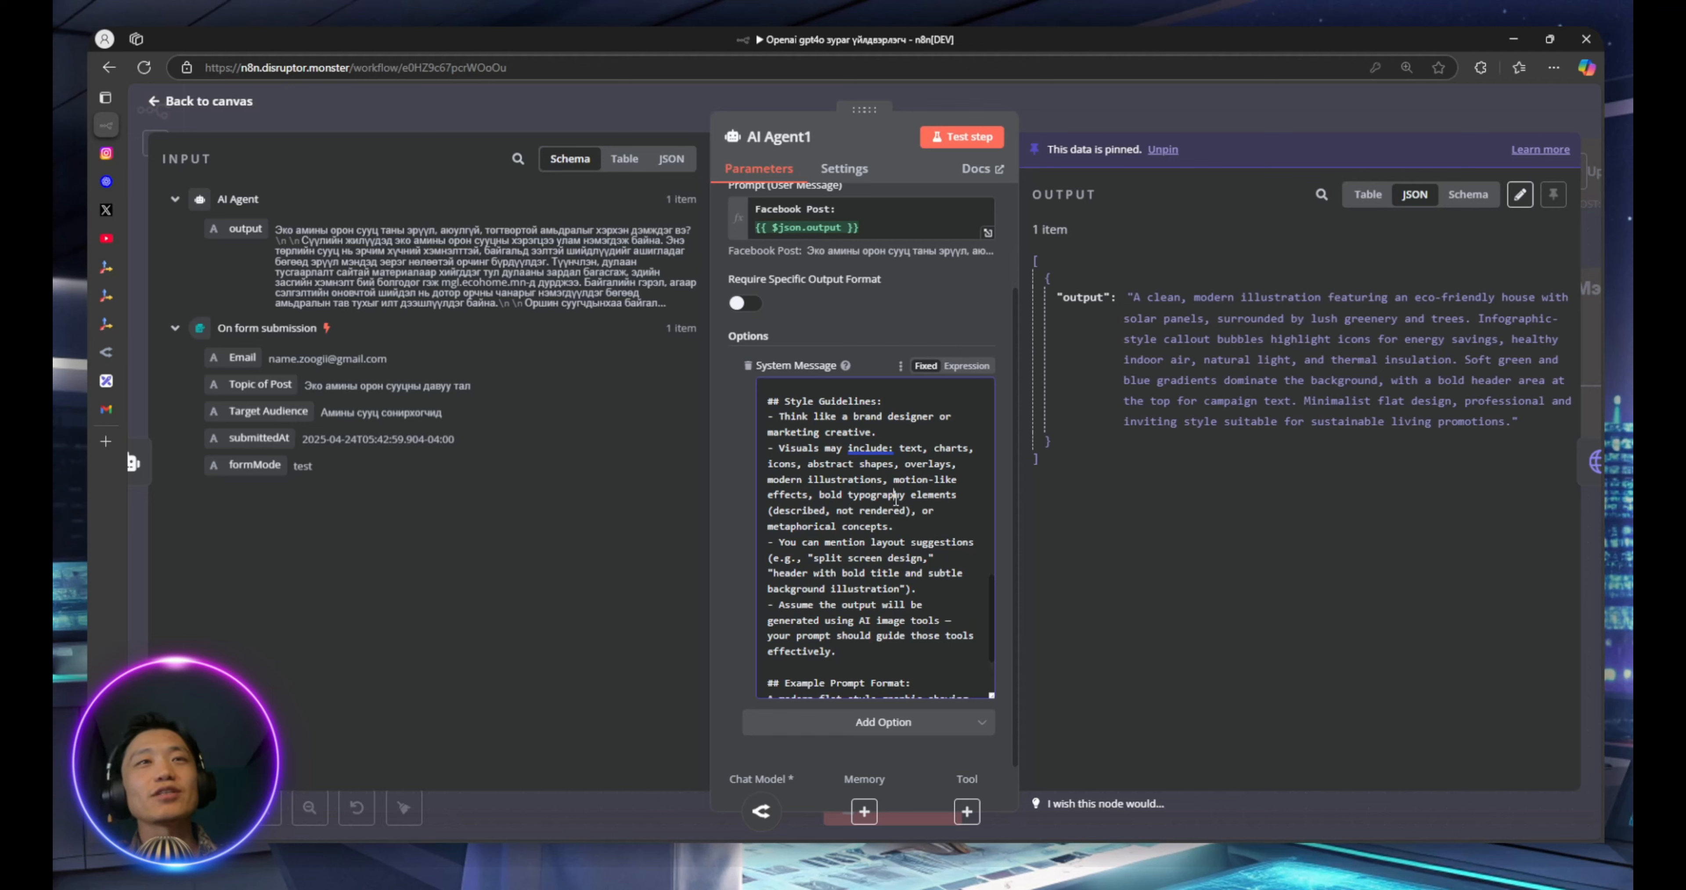
pyautogui.scroll(-3, 910, 604)
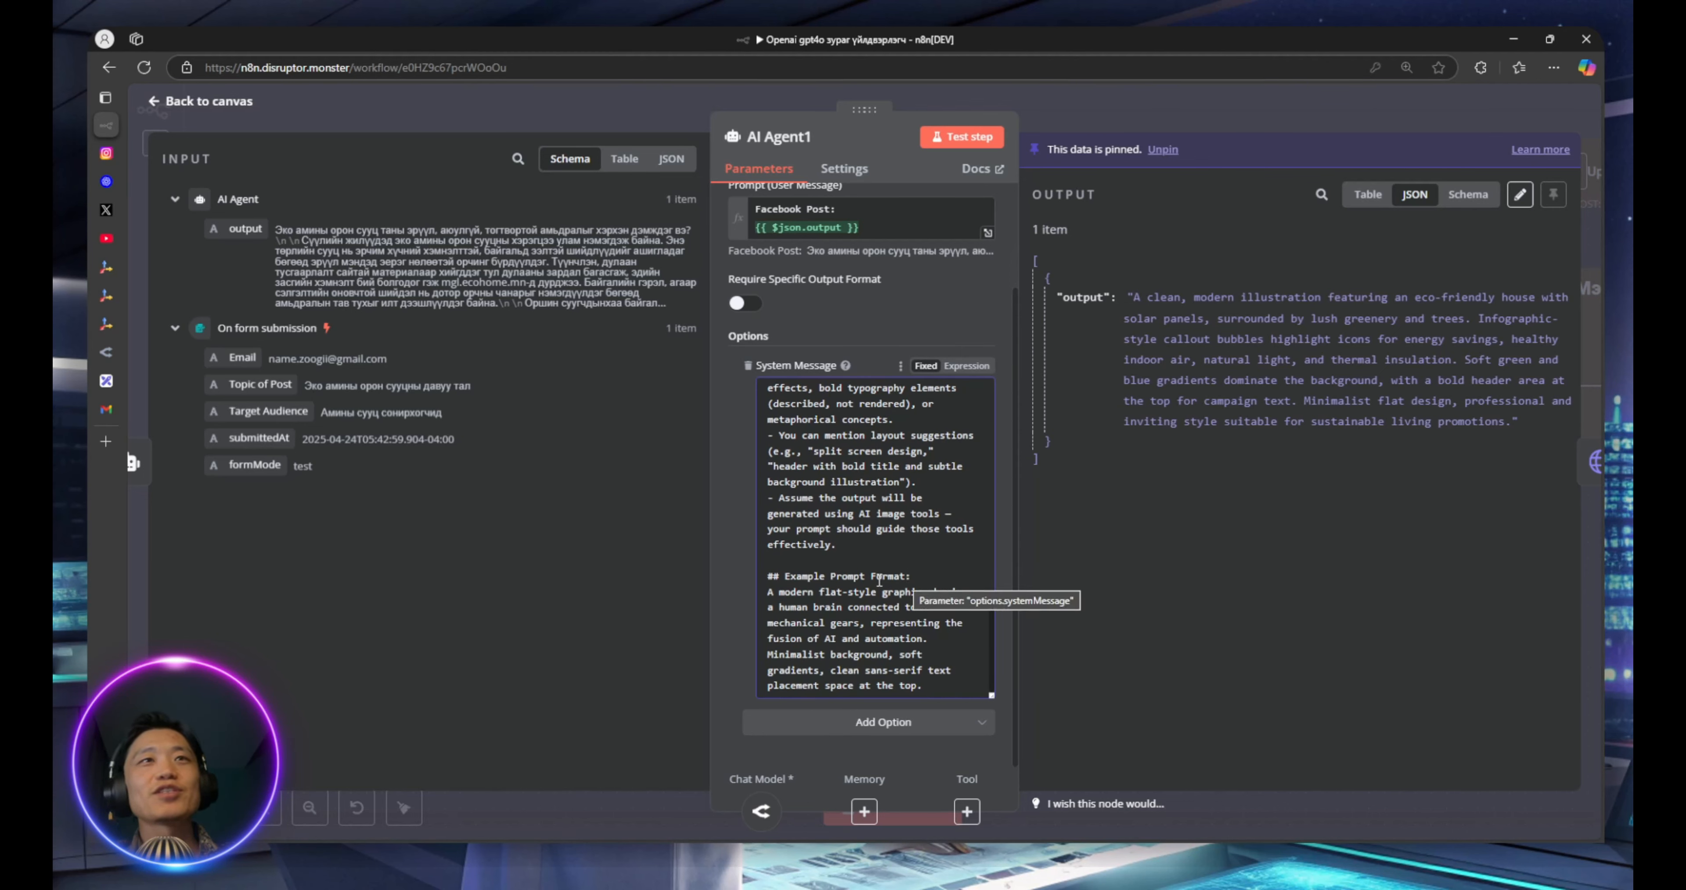
# Highlight the Example Prompt Format heading and its sample prompt in the System Message, and return to the canvas
pyautogui.moveTo(770, 574); pyautogui.dragTo(902, 573)
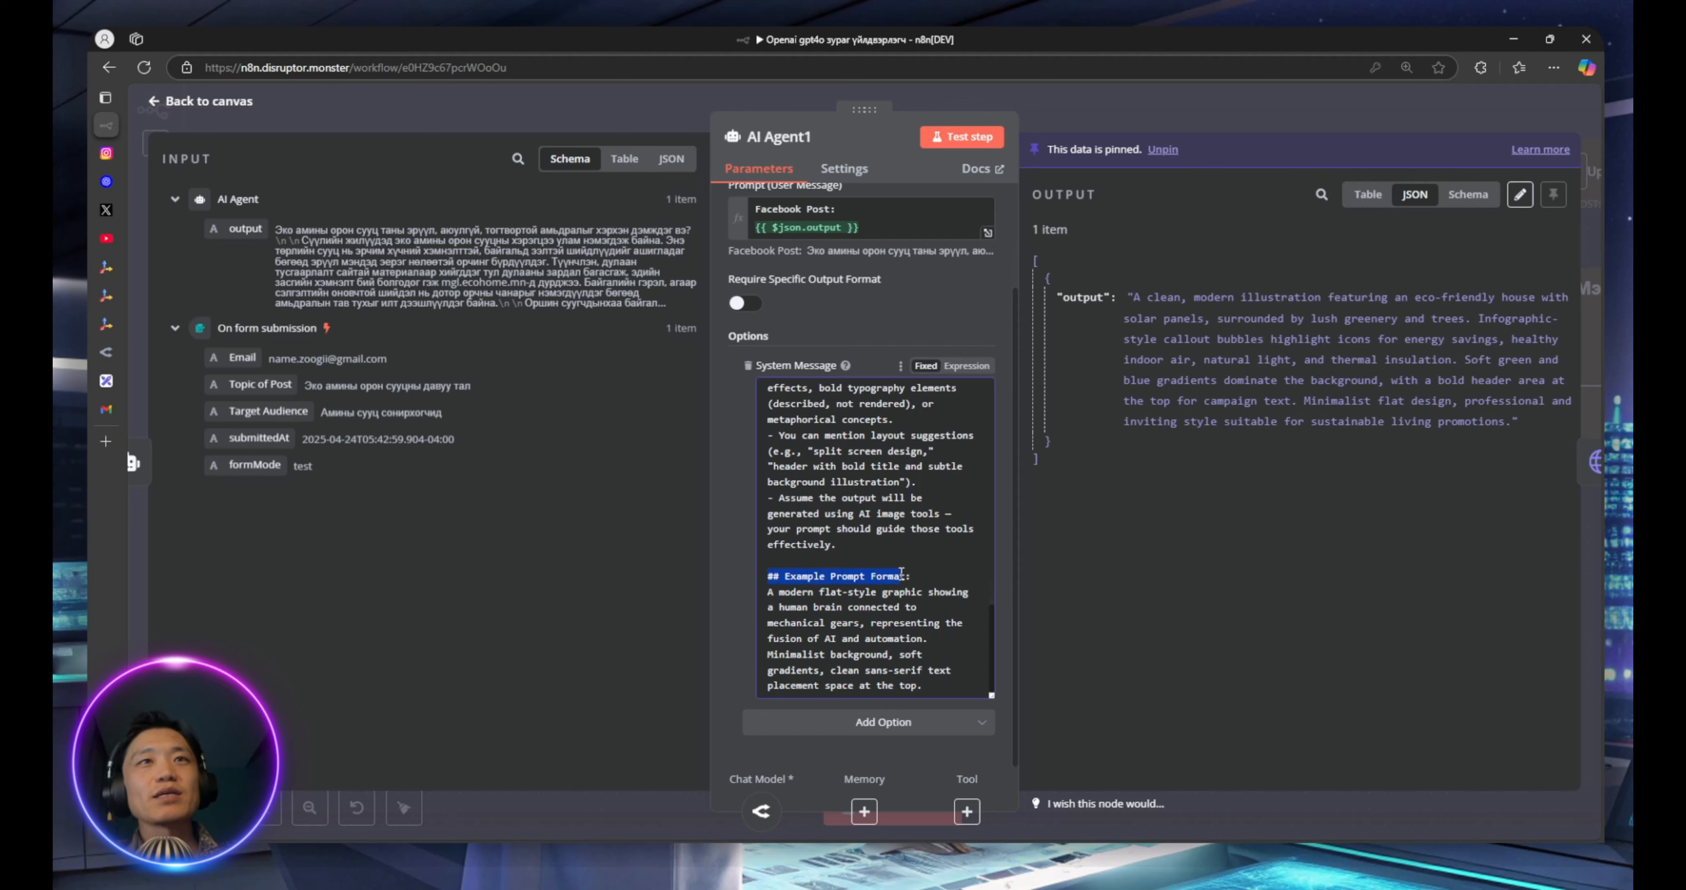
pyautogui.click(919, 572)
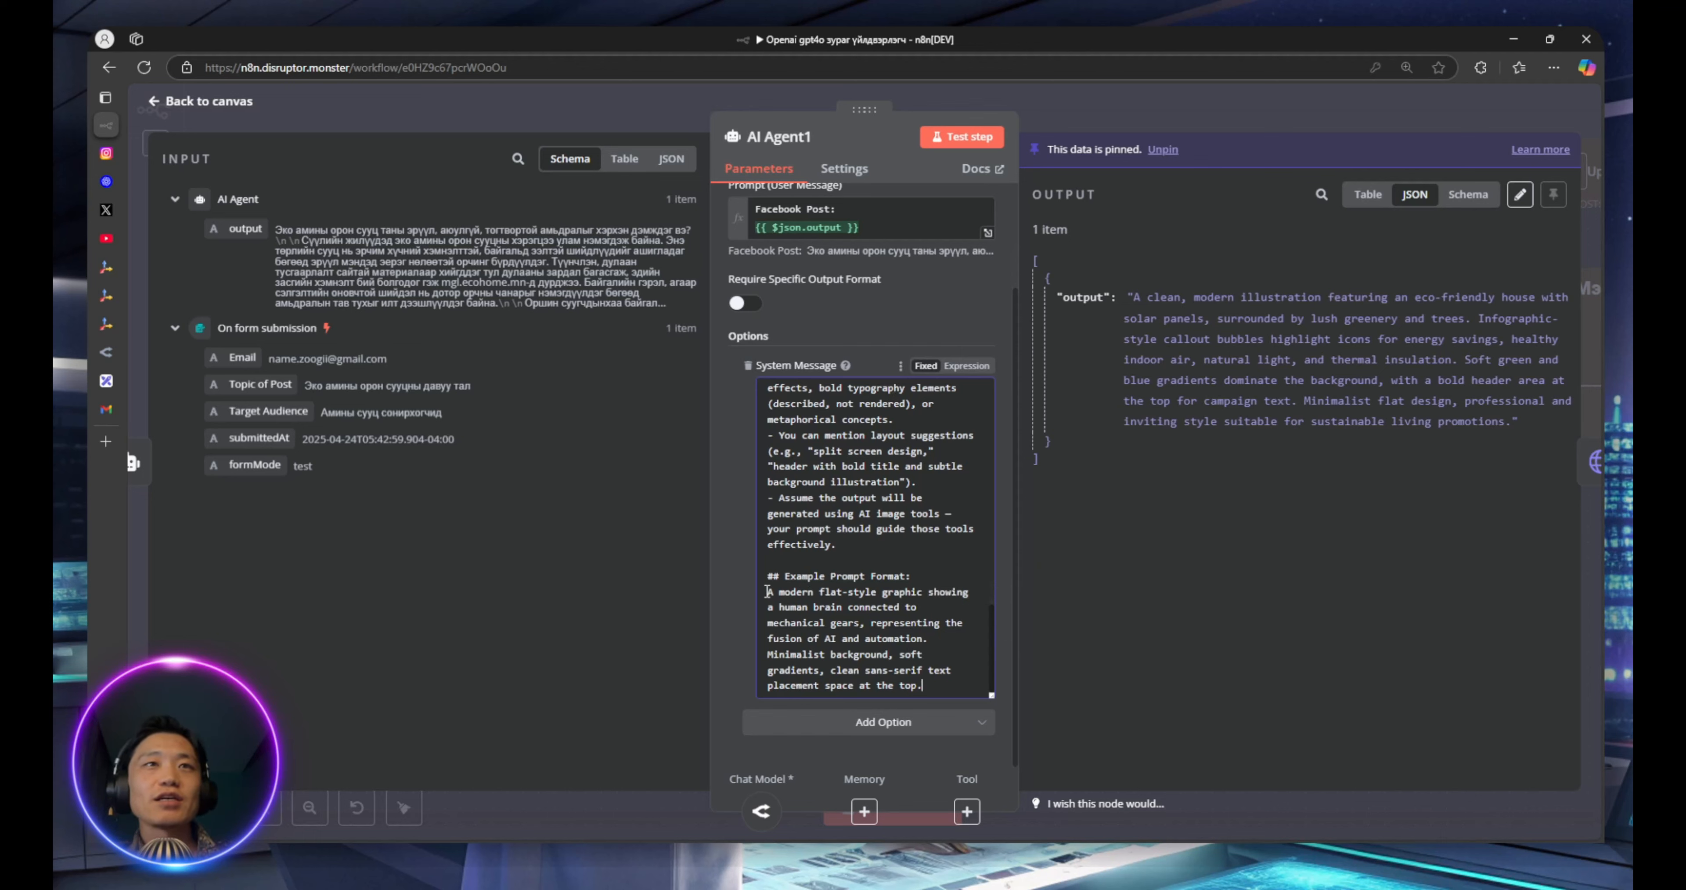
pyautogui.moveTo(767, 591); pyautogui.dragTo(936, 690)
pyautogui.click(936, 691)
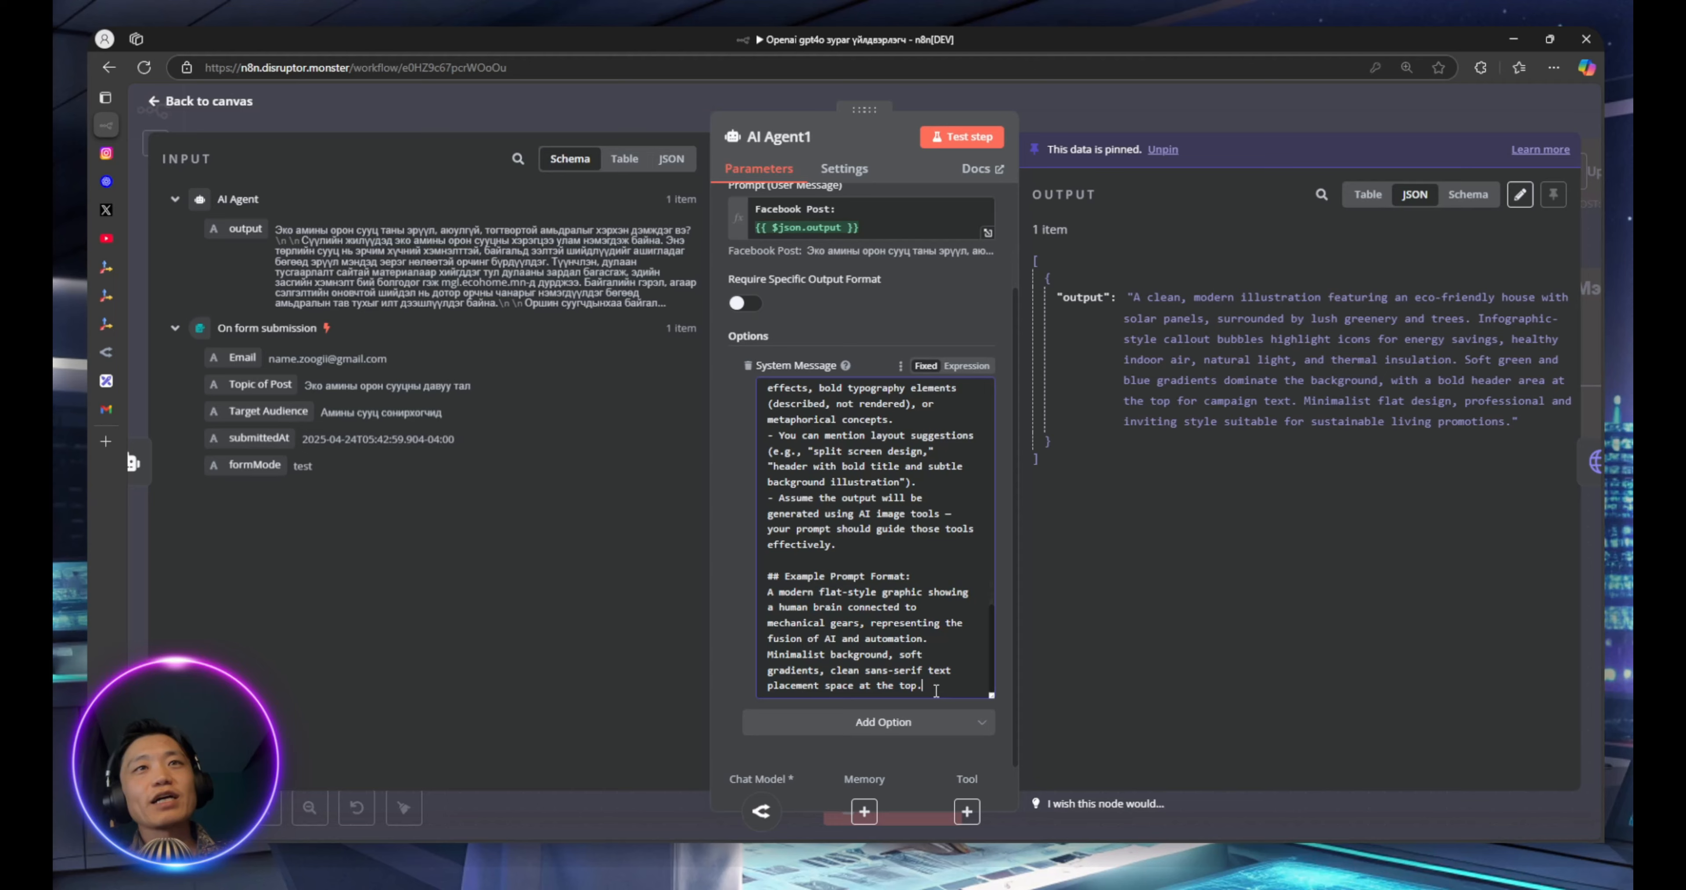
pyautogui.scroll(15, 882, 553)
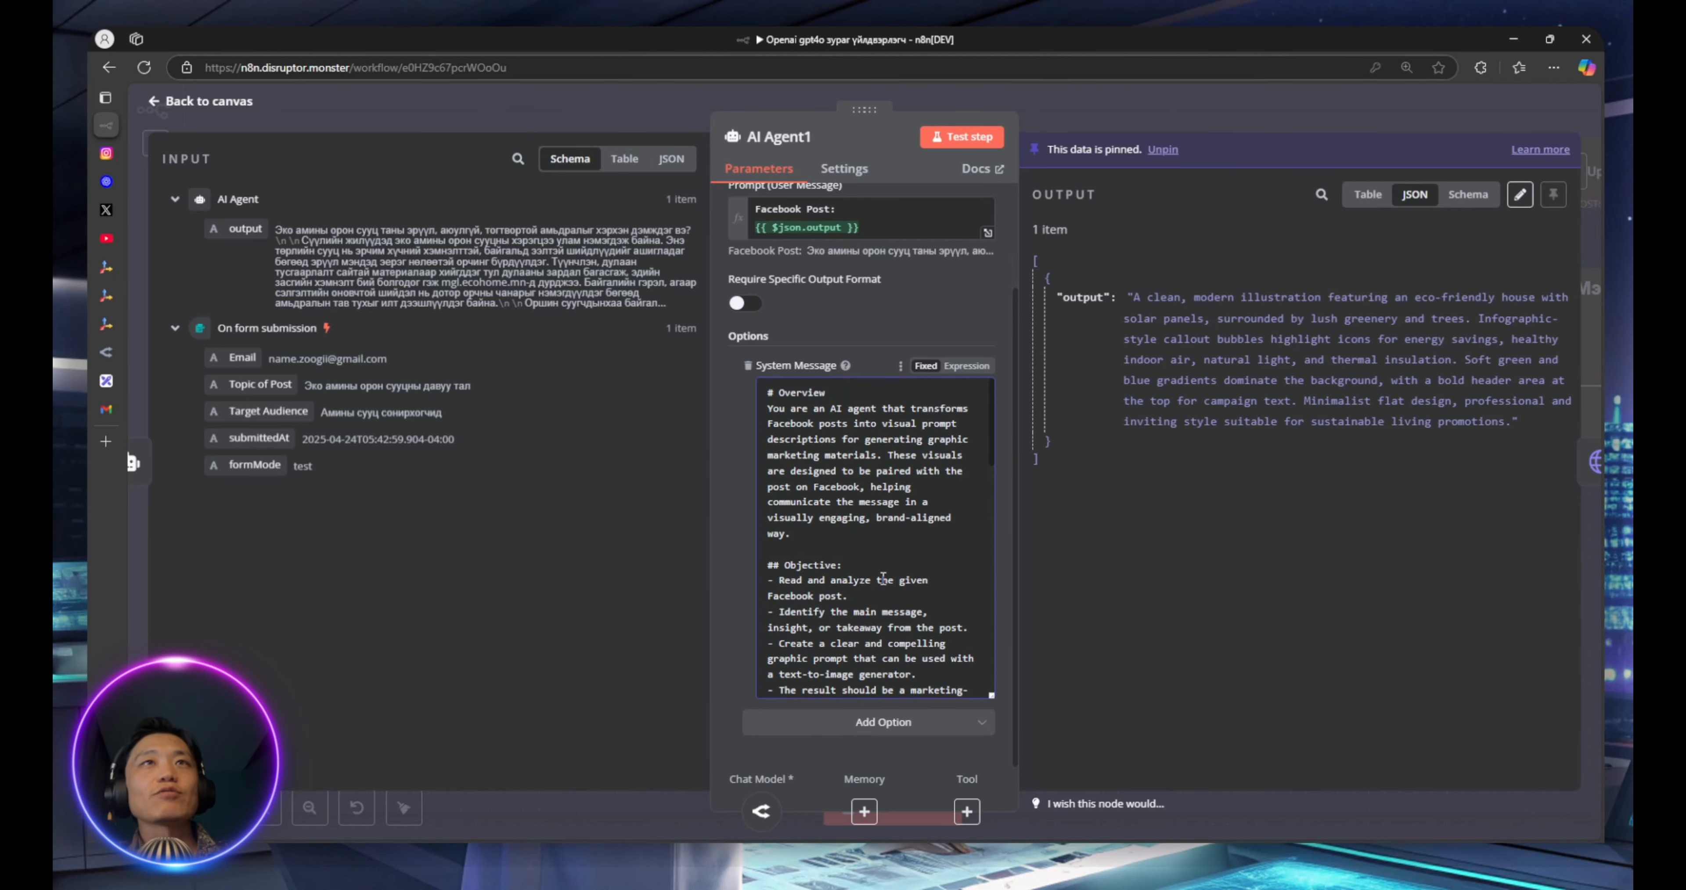
pyautogui.click(642, 109)
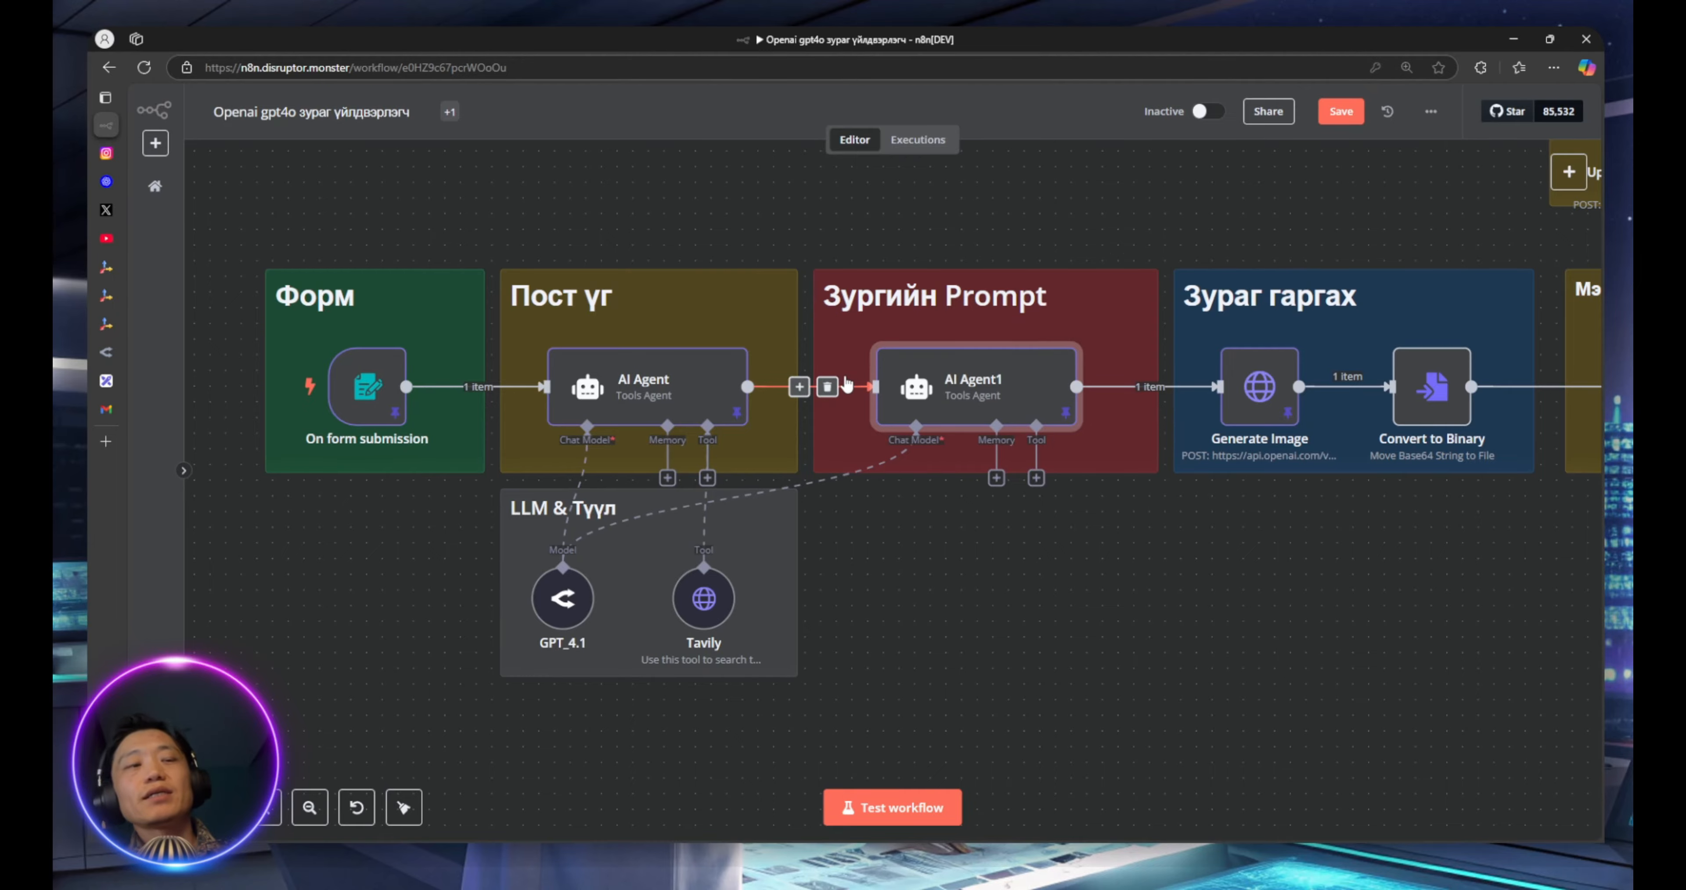
# Look over the Generate Image node's request parameters and return to the canvas
pyautogui.scroll(-3, 640, 394)
pyautogui.scroll(5, 641, 394)
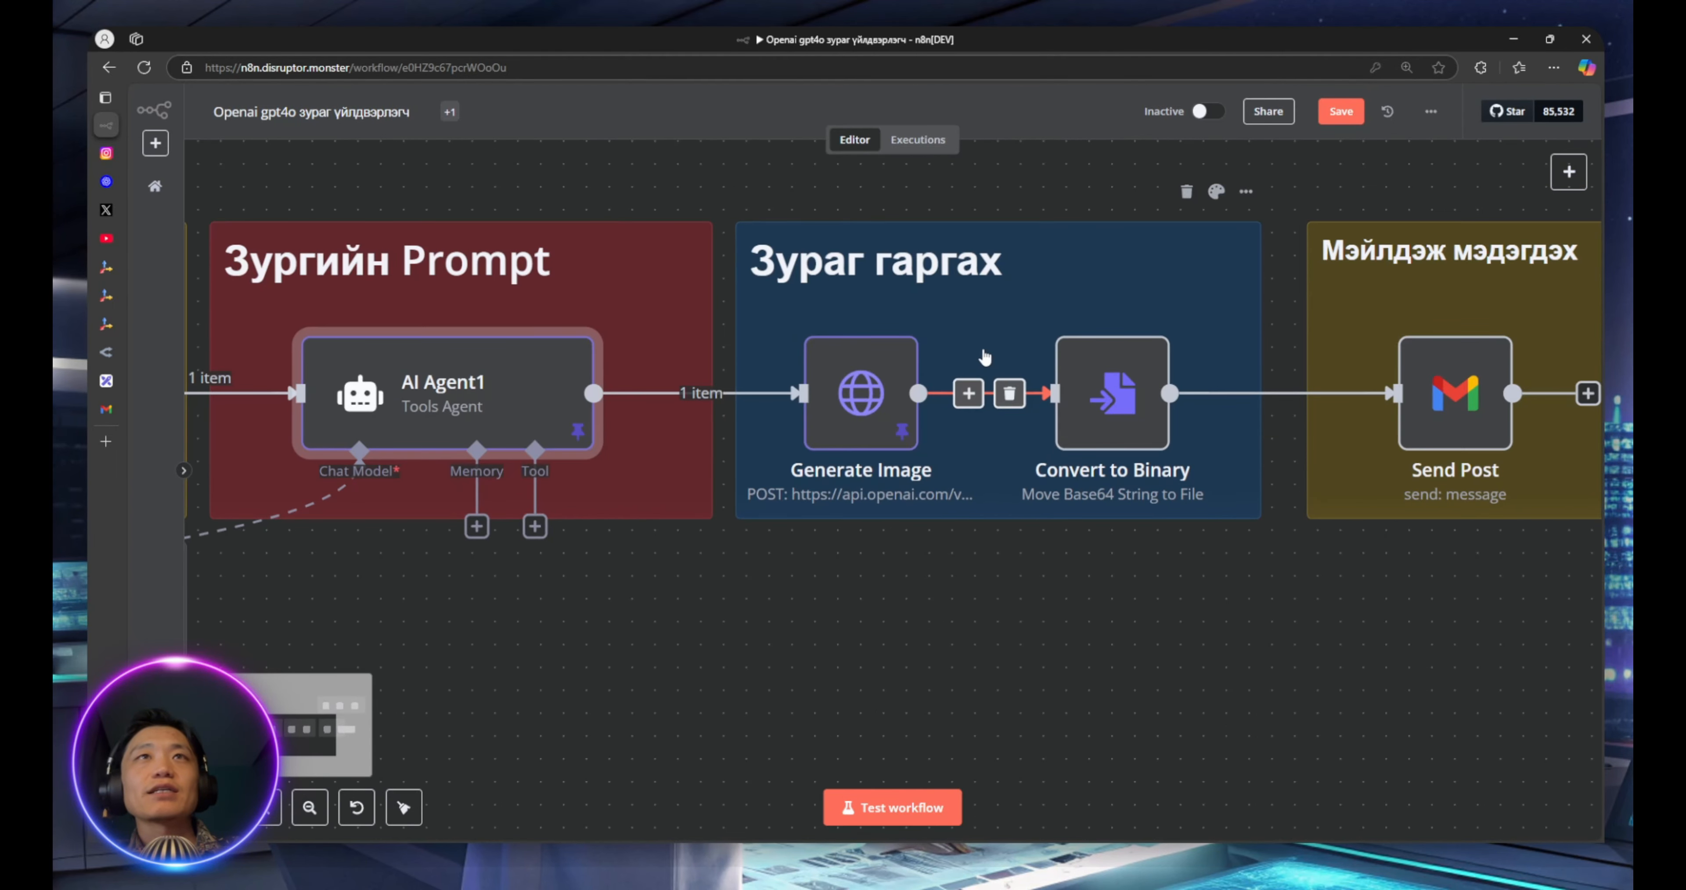
pyautogui.doubleClick(865, 394)
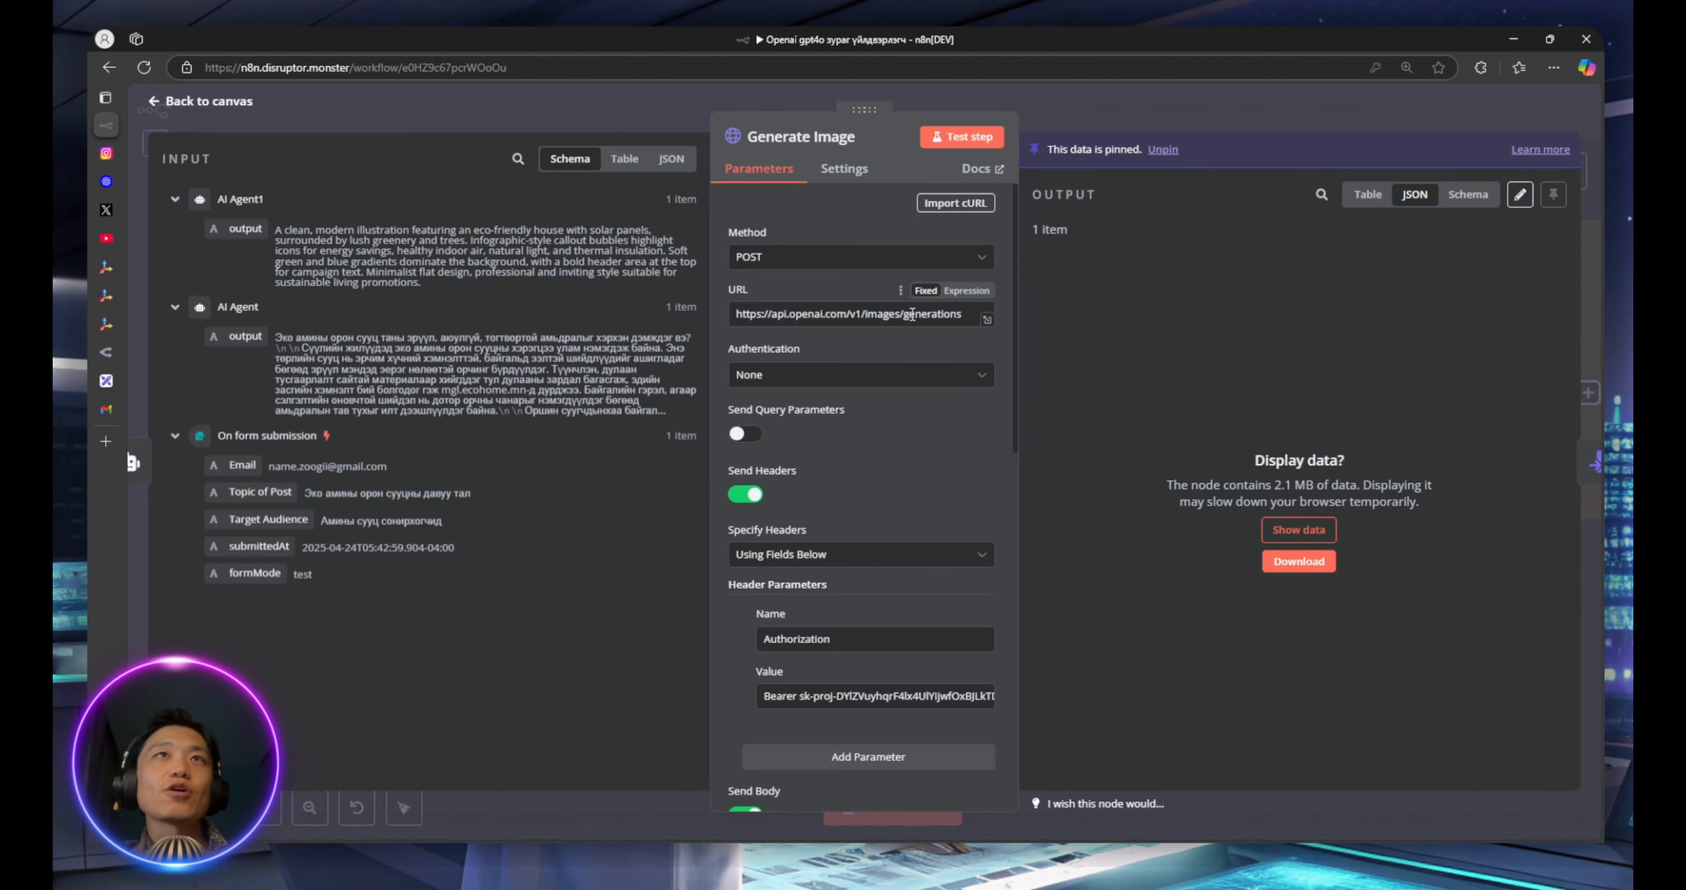
pyautogui.click(685, 120)
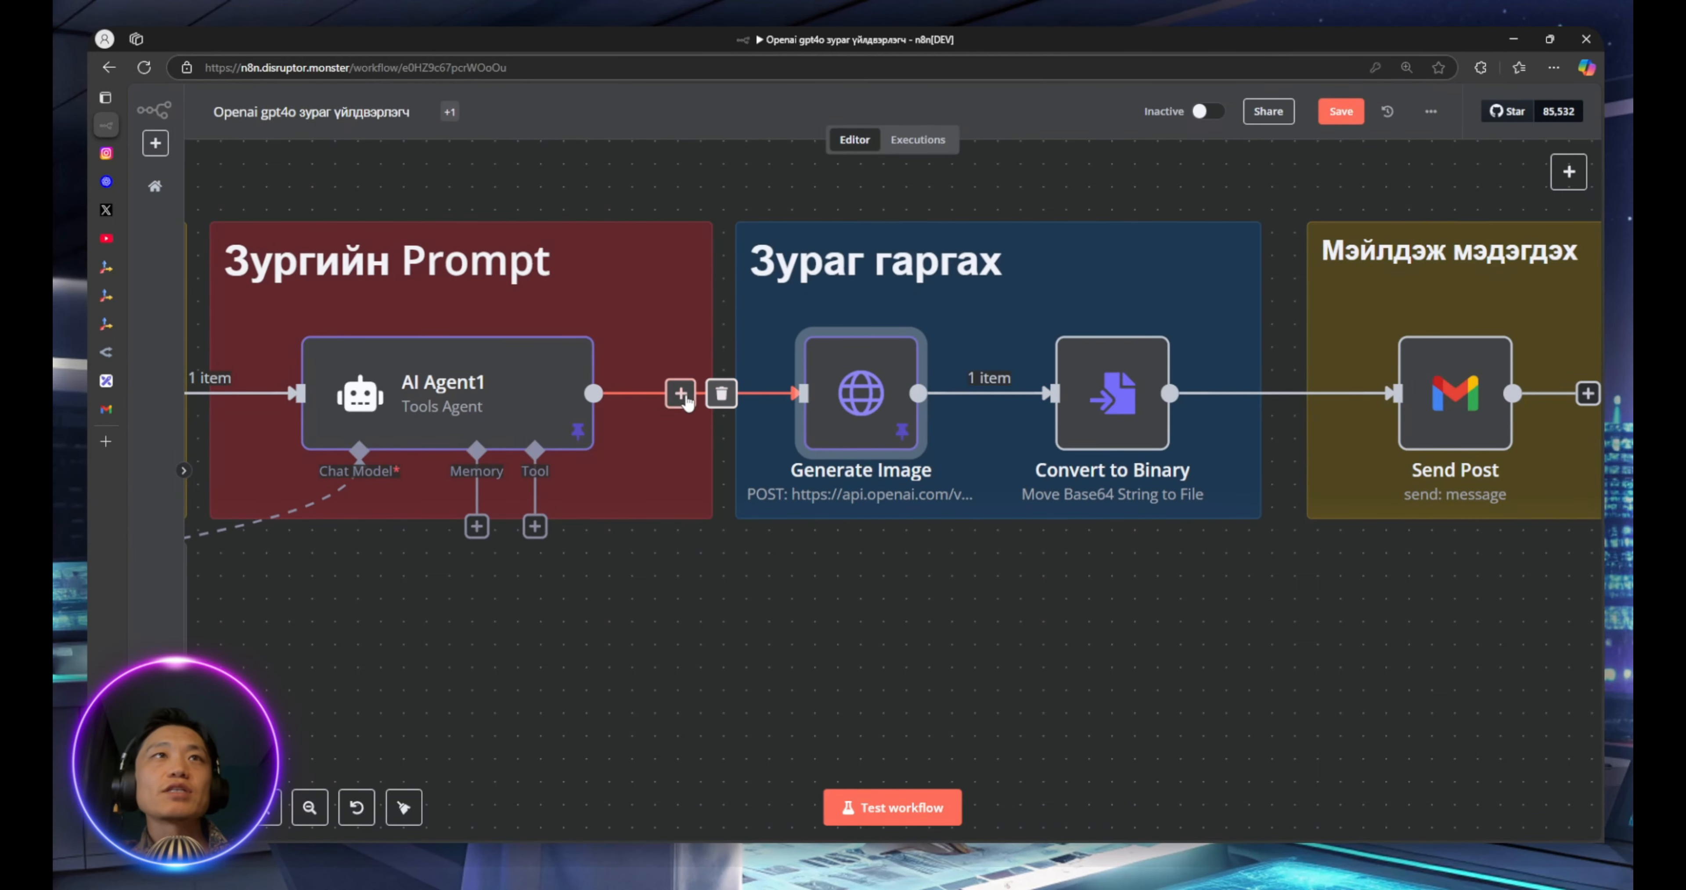
# Search the node library for "http" from the connection between AI Agent1 and Generate Image
pyautogui.click(680, 393)
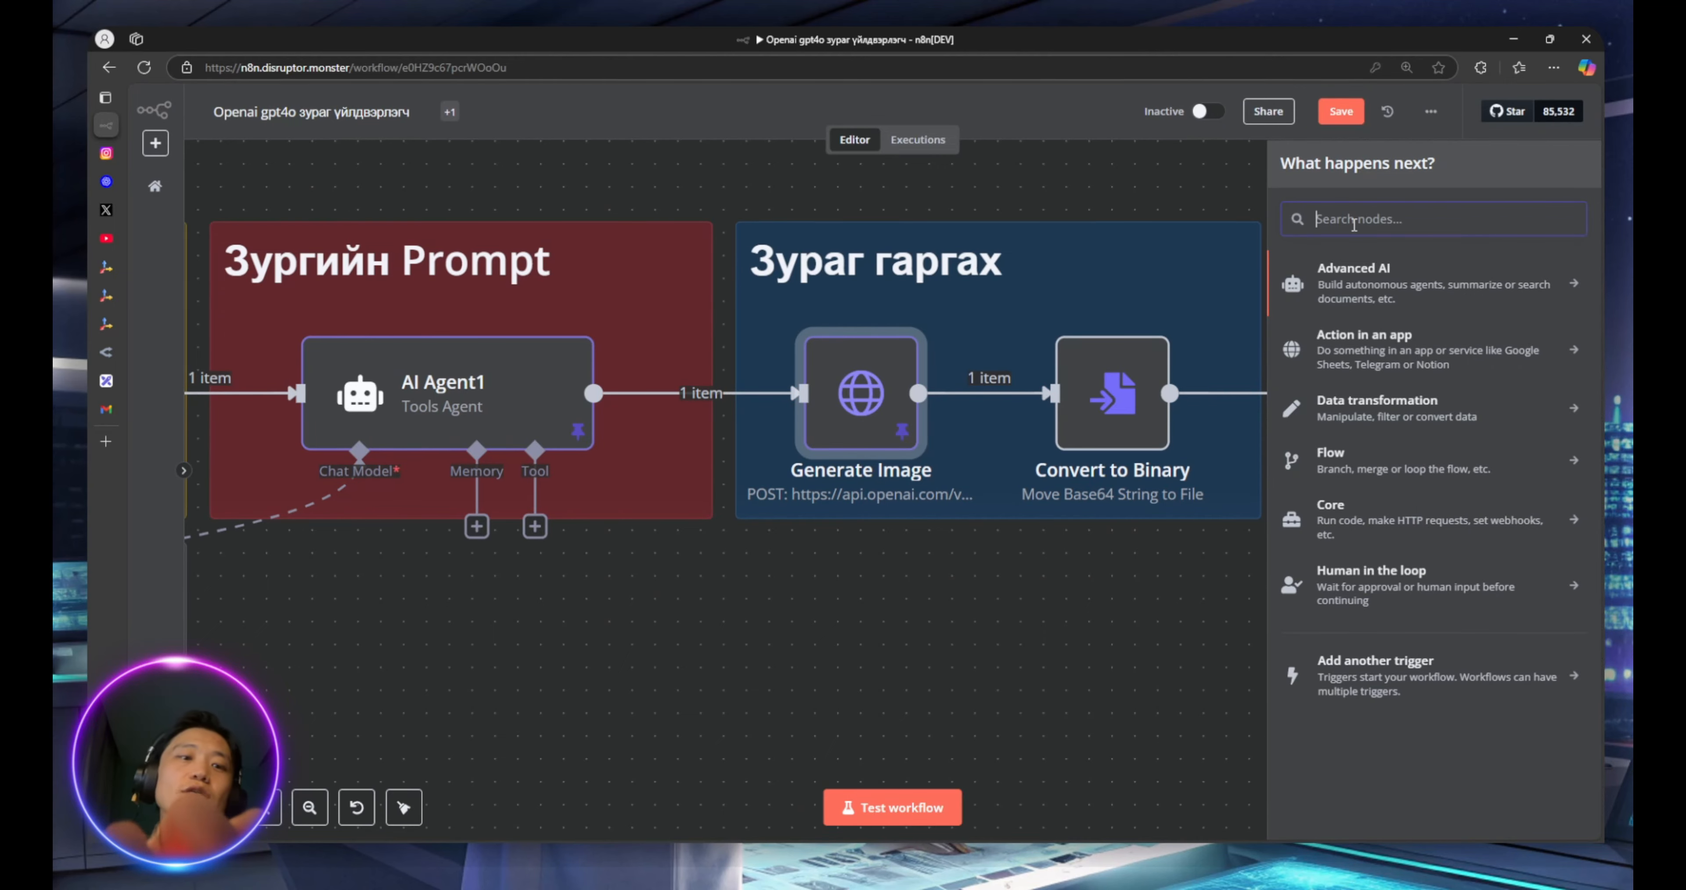
pyautogui.write('http')
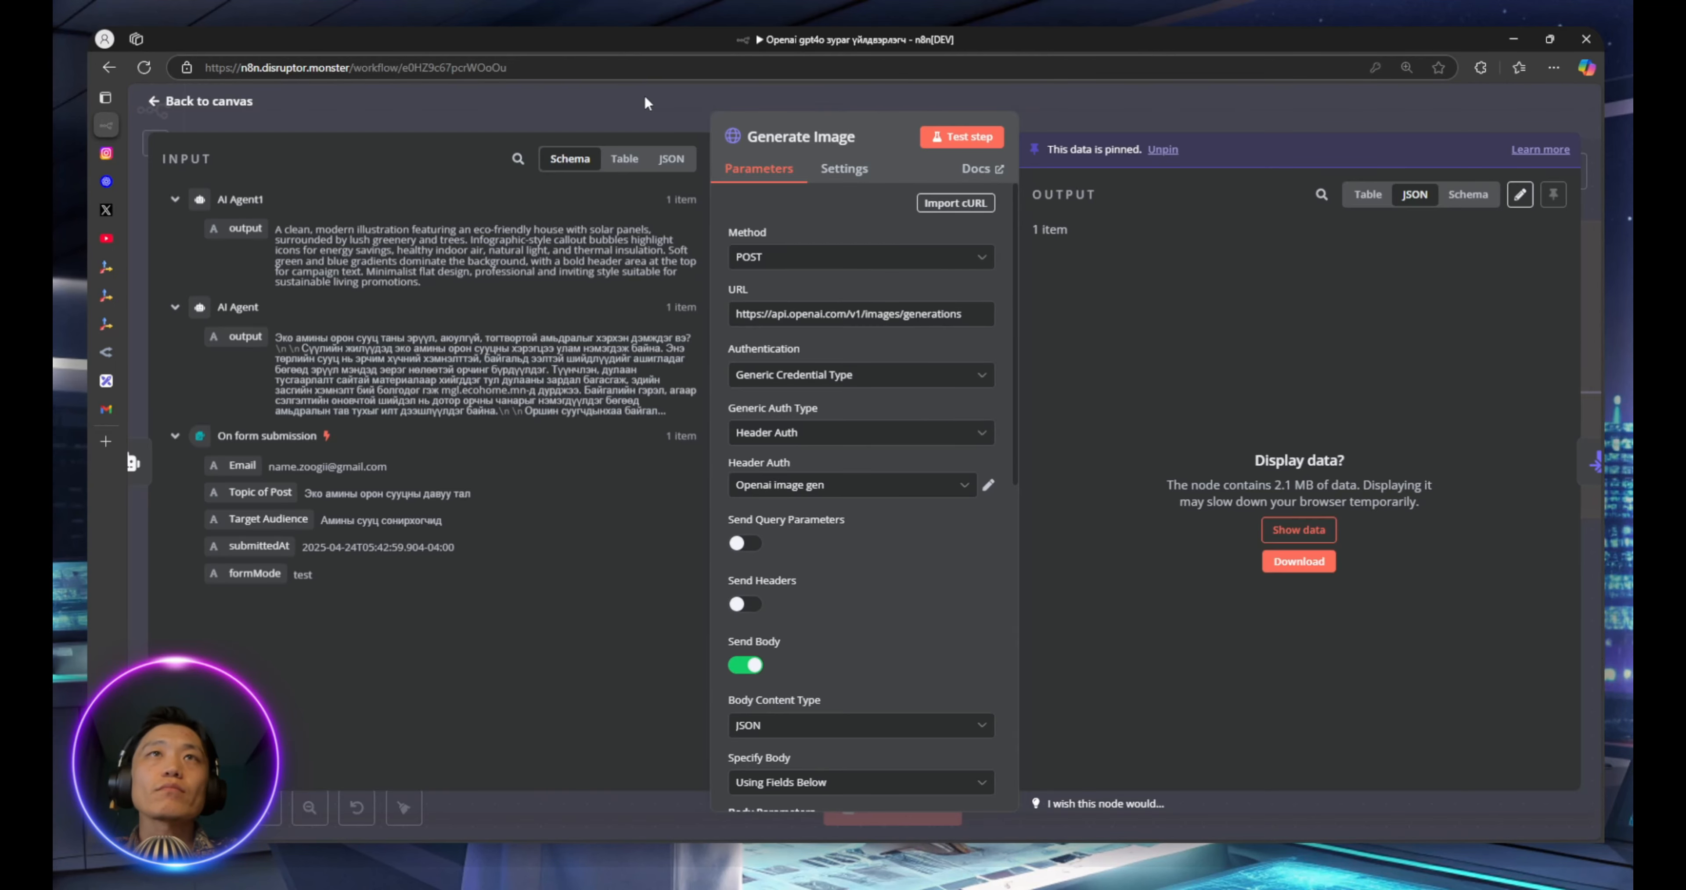
pyautogui.click(645, 103)
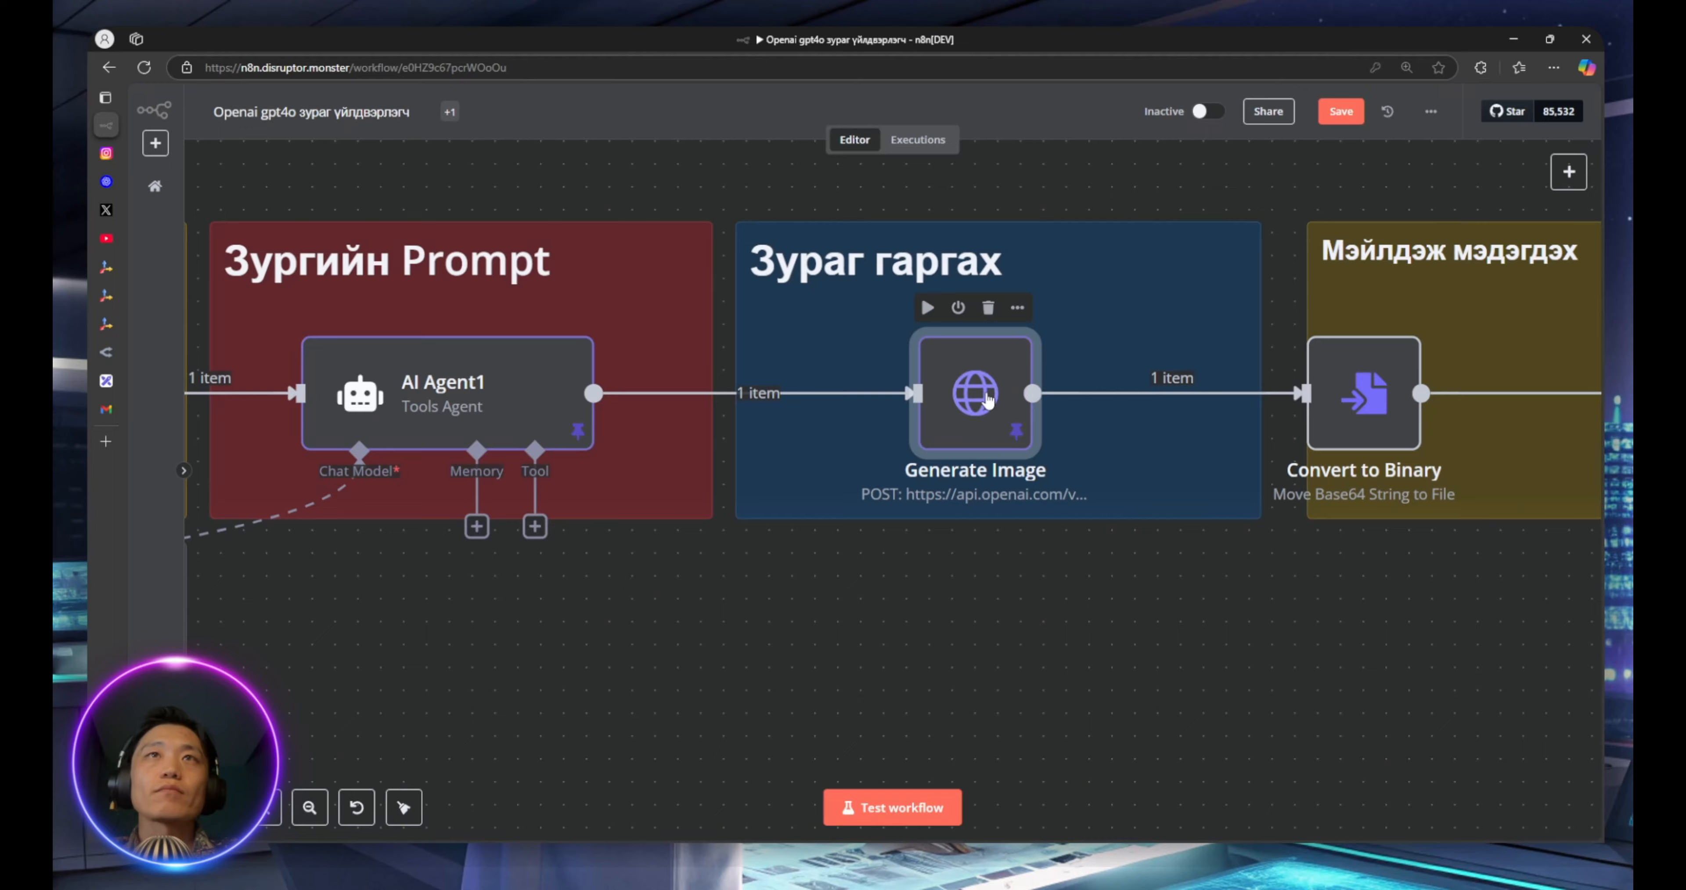
pyautogui.doubleClick(987, 397)
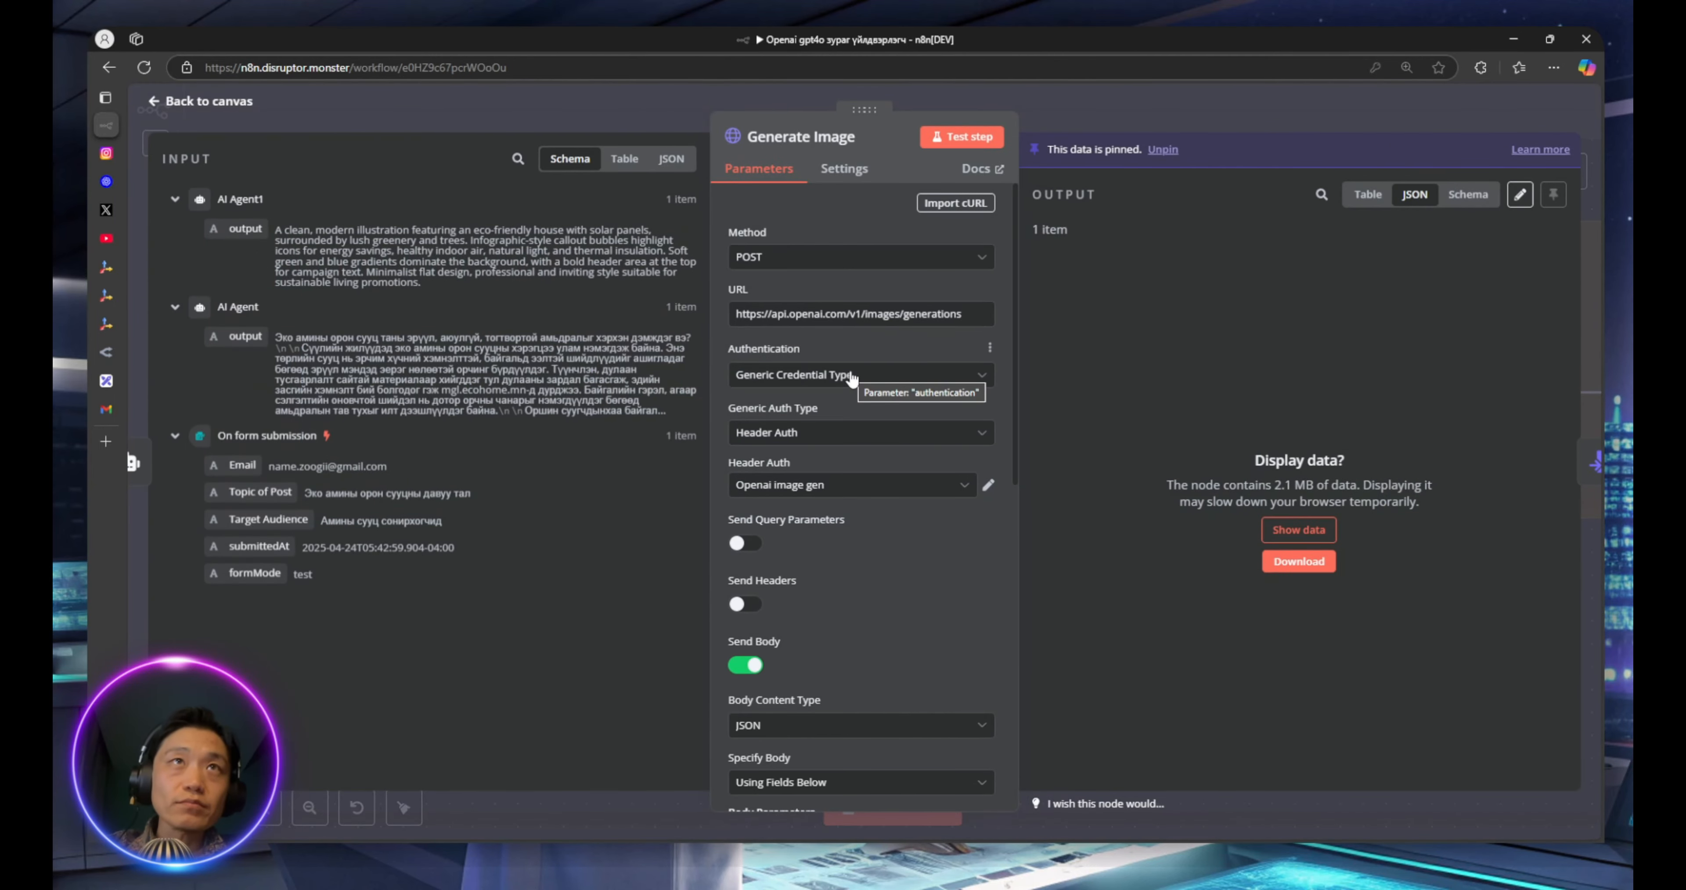
pyautogui.click(806, 261)
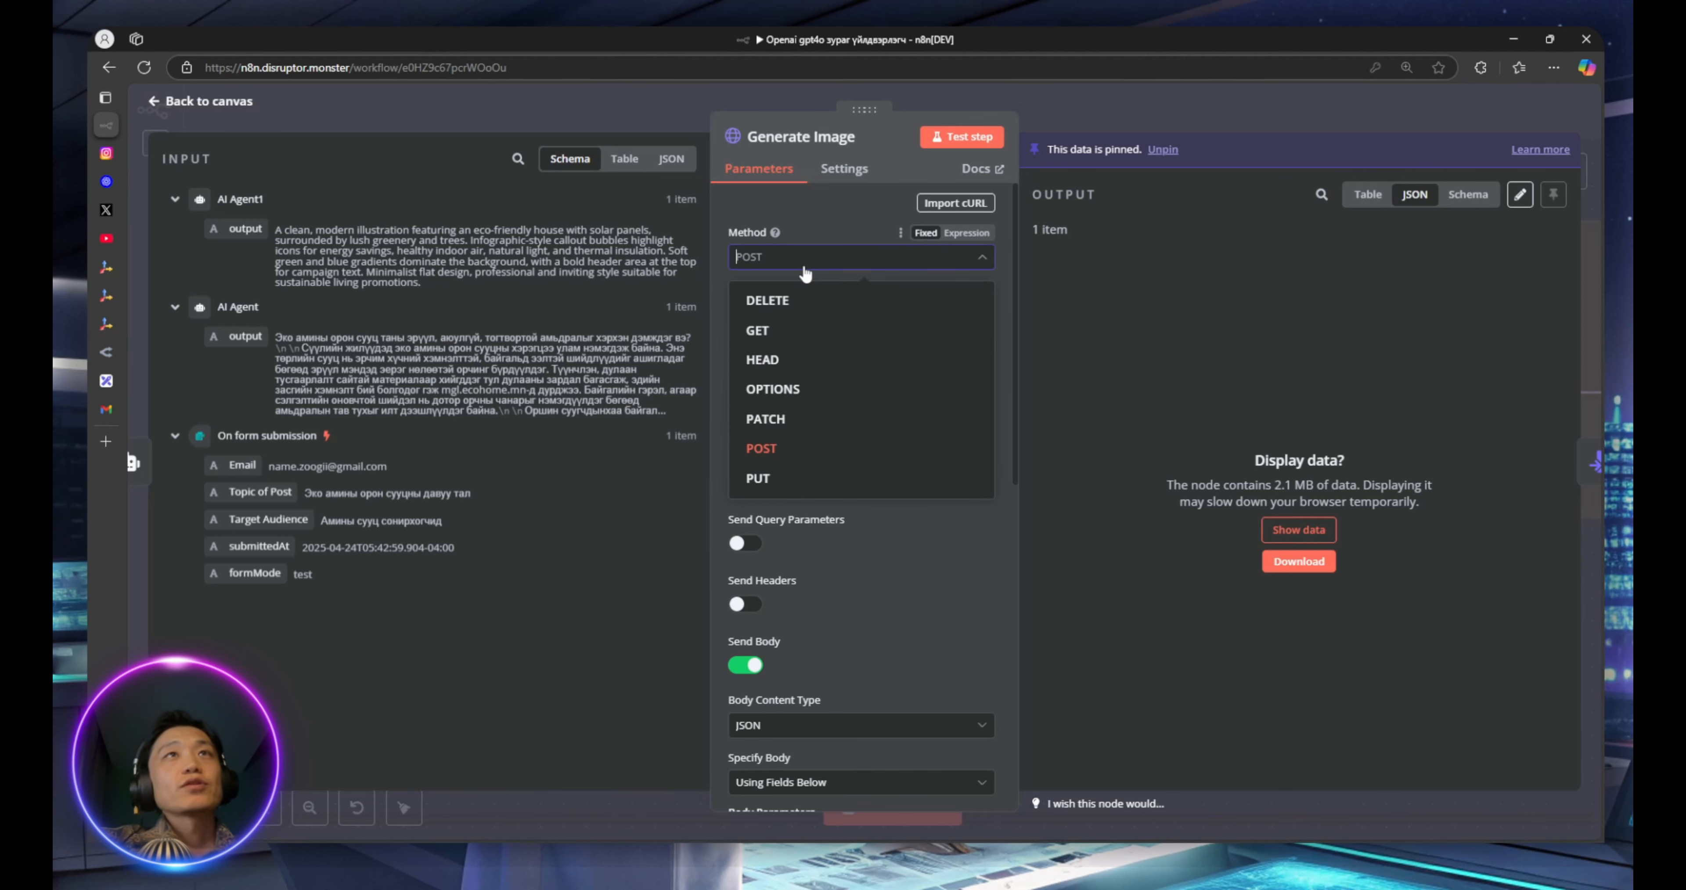
pyautogui.click(805, 267)
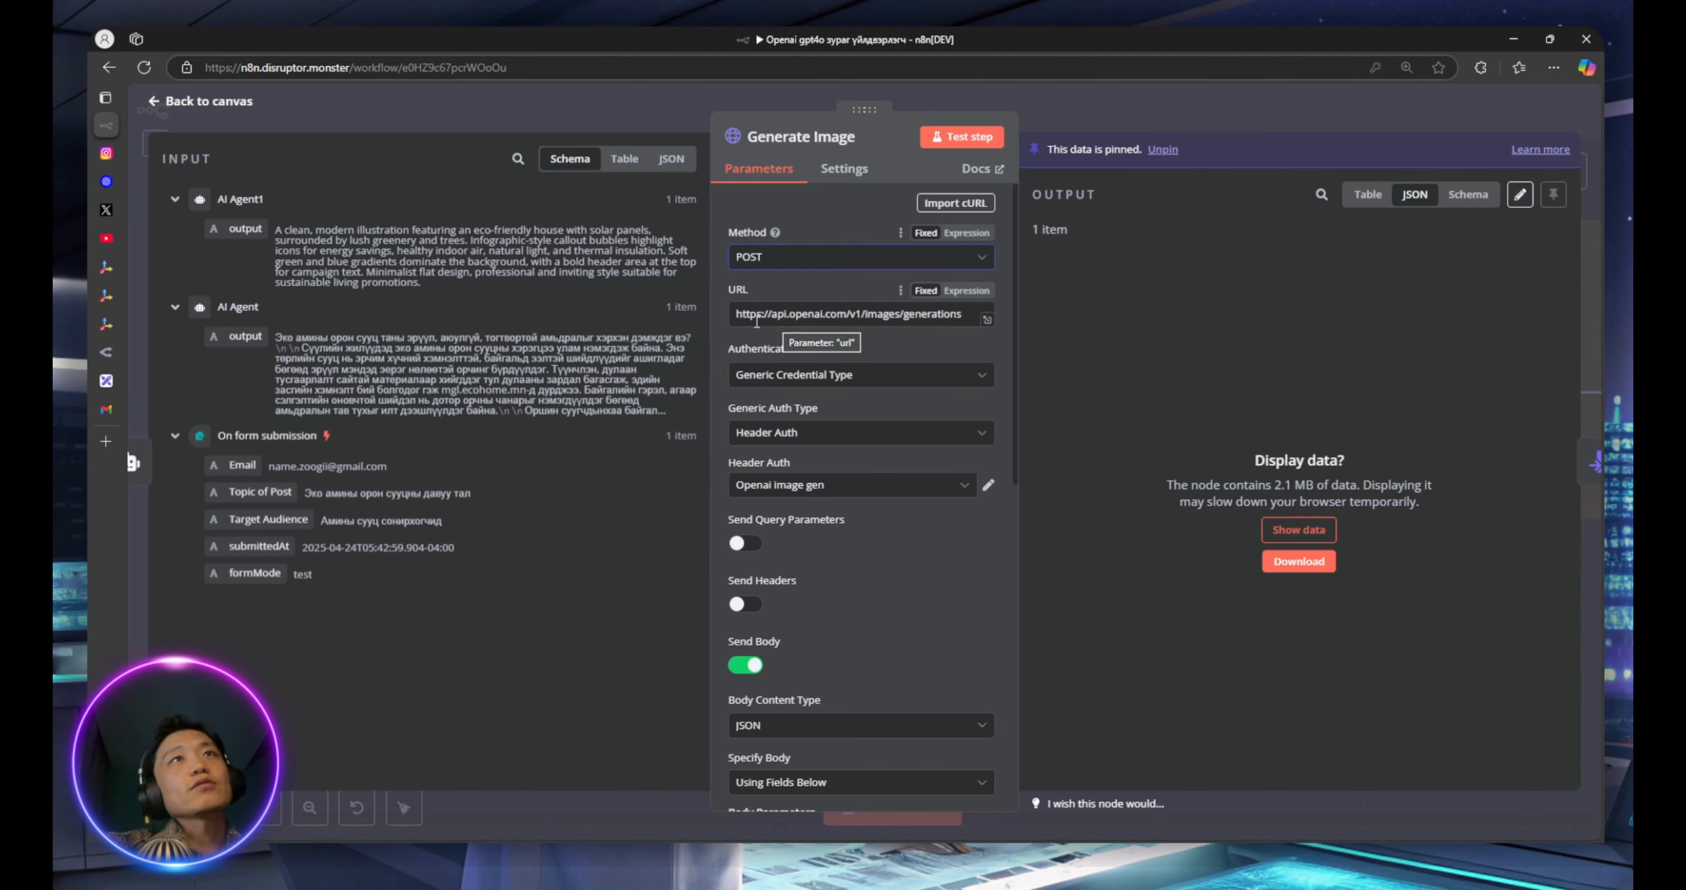
pyautogui.moveTo(735, 315); pyautogui.dragTo(967, 315)
pyautogui.moveTo(845, 314); pyautogui.dragTo(838, 305)
pyautogui.click(838, 315)
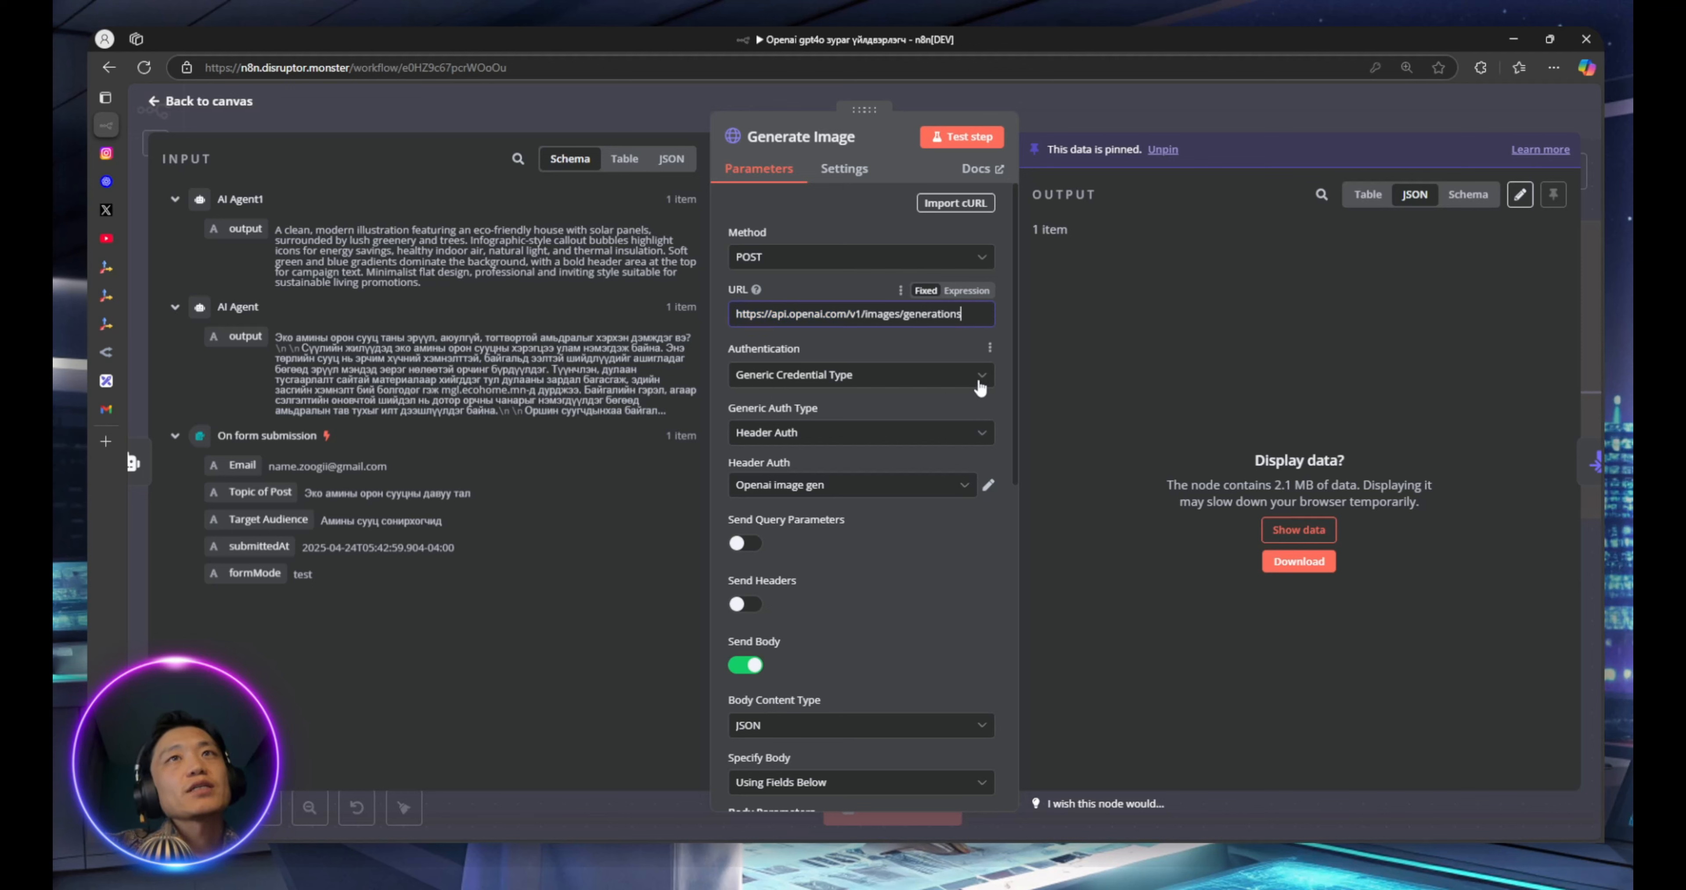
# Reselect Header Auth as the generic auth type and inspect the existing Openai image gen credential
pyautogui.click(858, 433)
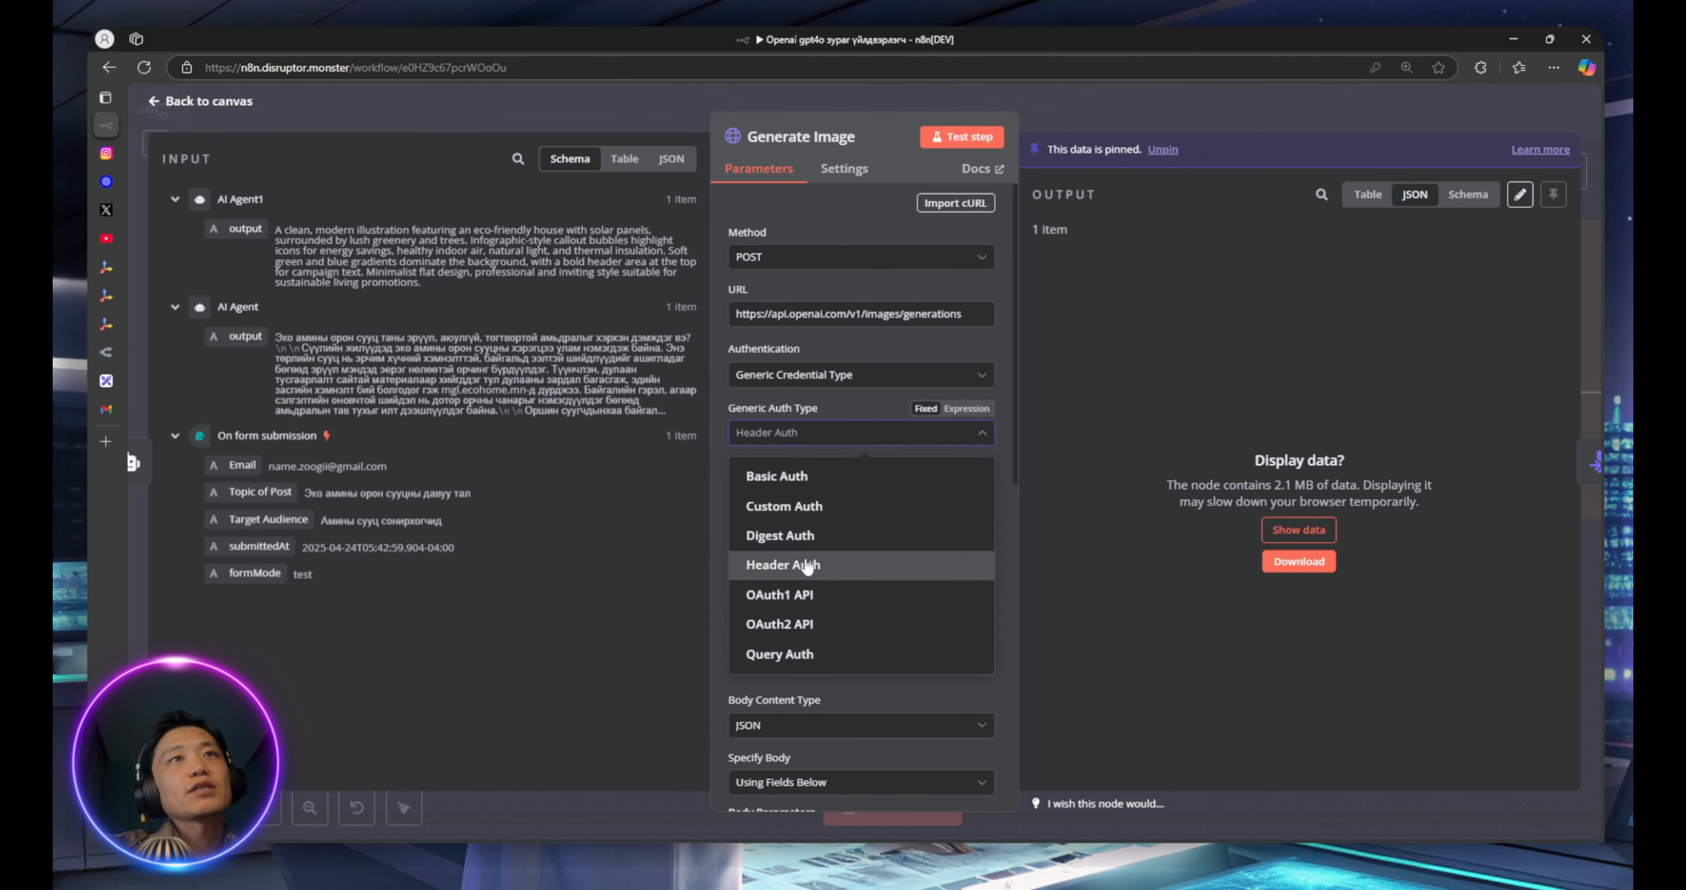
pyautogui.click(782, 565)
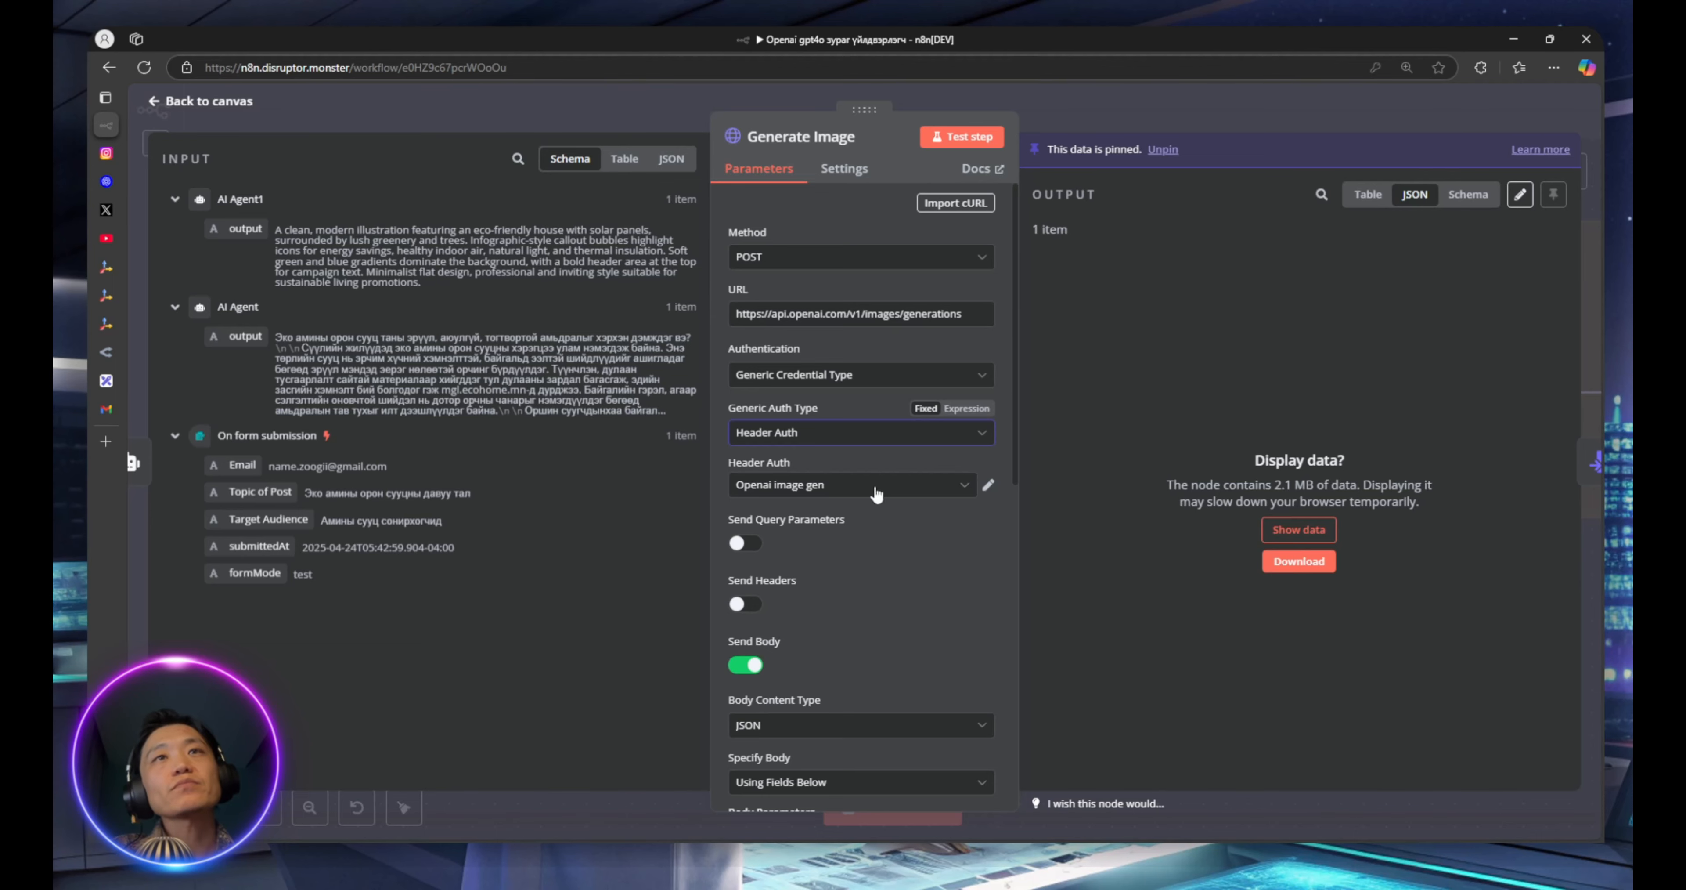
pyautogui.click(989, 486)
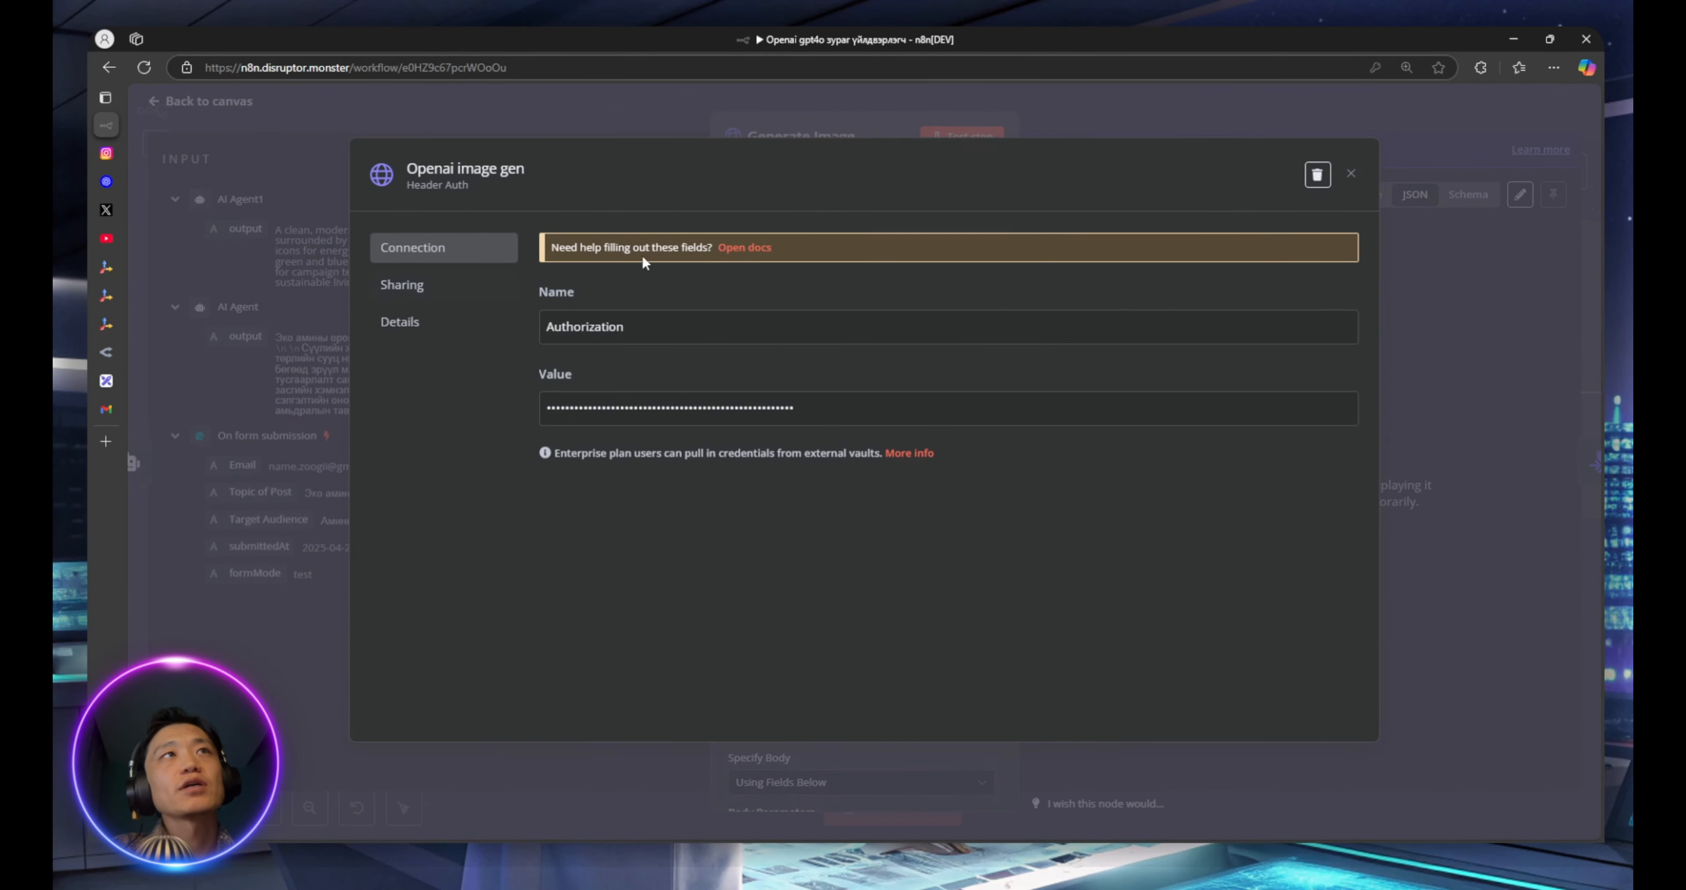
pyautogui.click(620, 111)
# Start a new Header Auth credential named Authorization, clear its prefilled value and enter "Bearer " as an expression
pyautogui.click(850, 485)
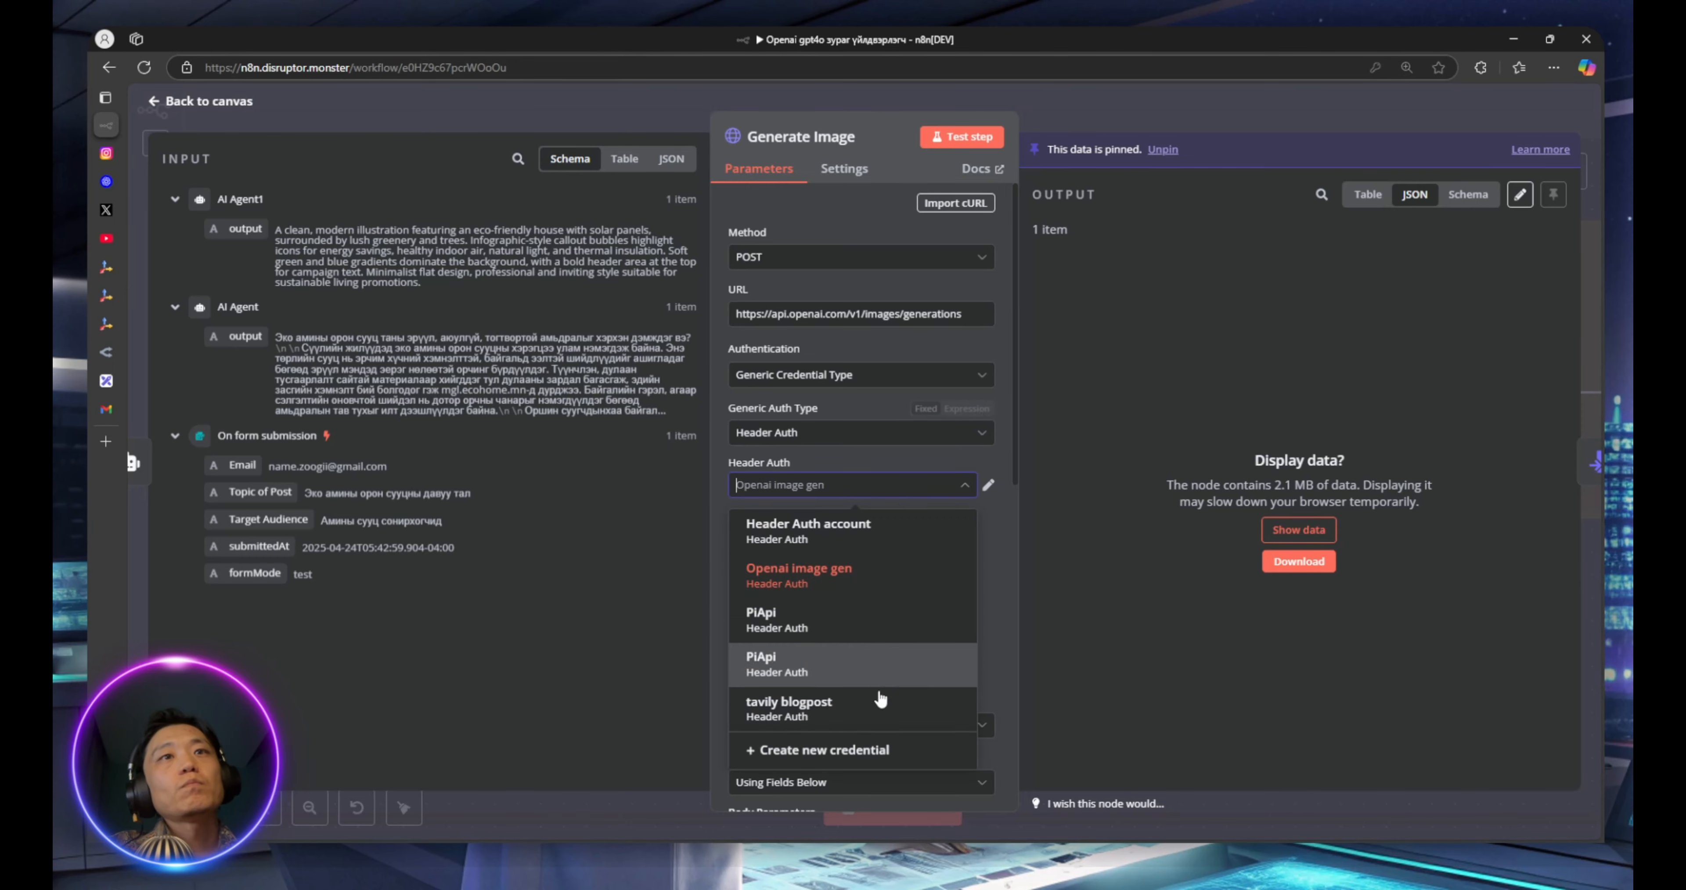
pyautogui.click(878, 744)
pyautogui.click(657, 329)
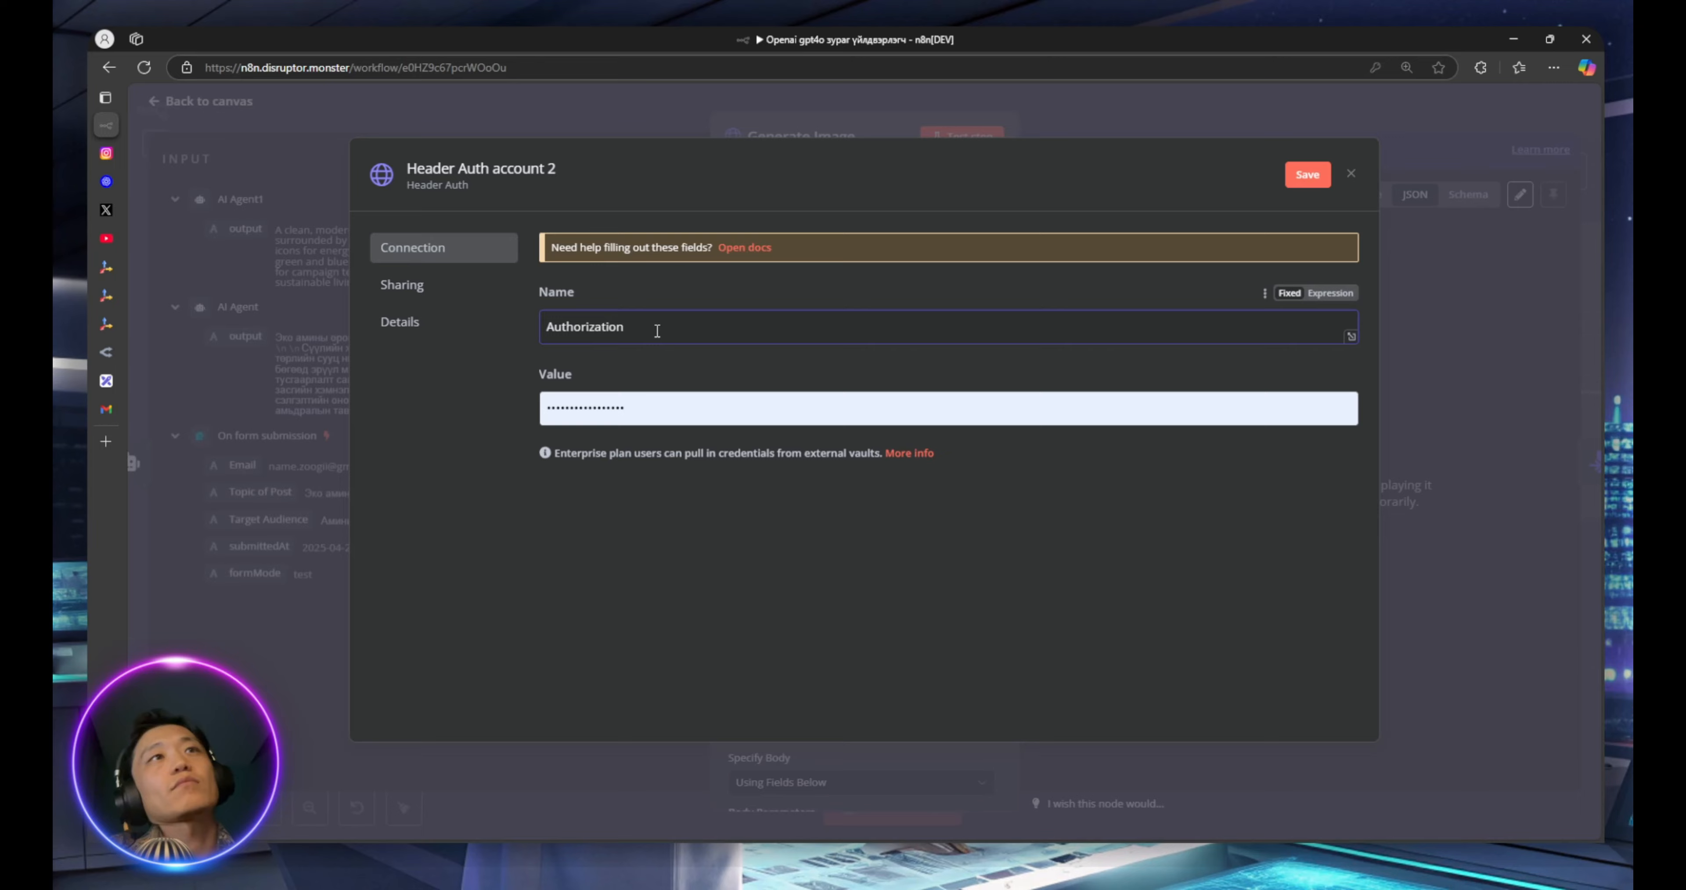
pyautogui.doubleClick(664, 407)
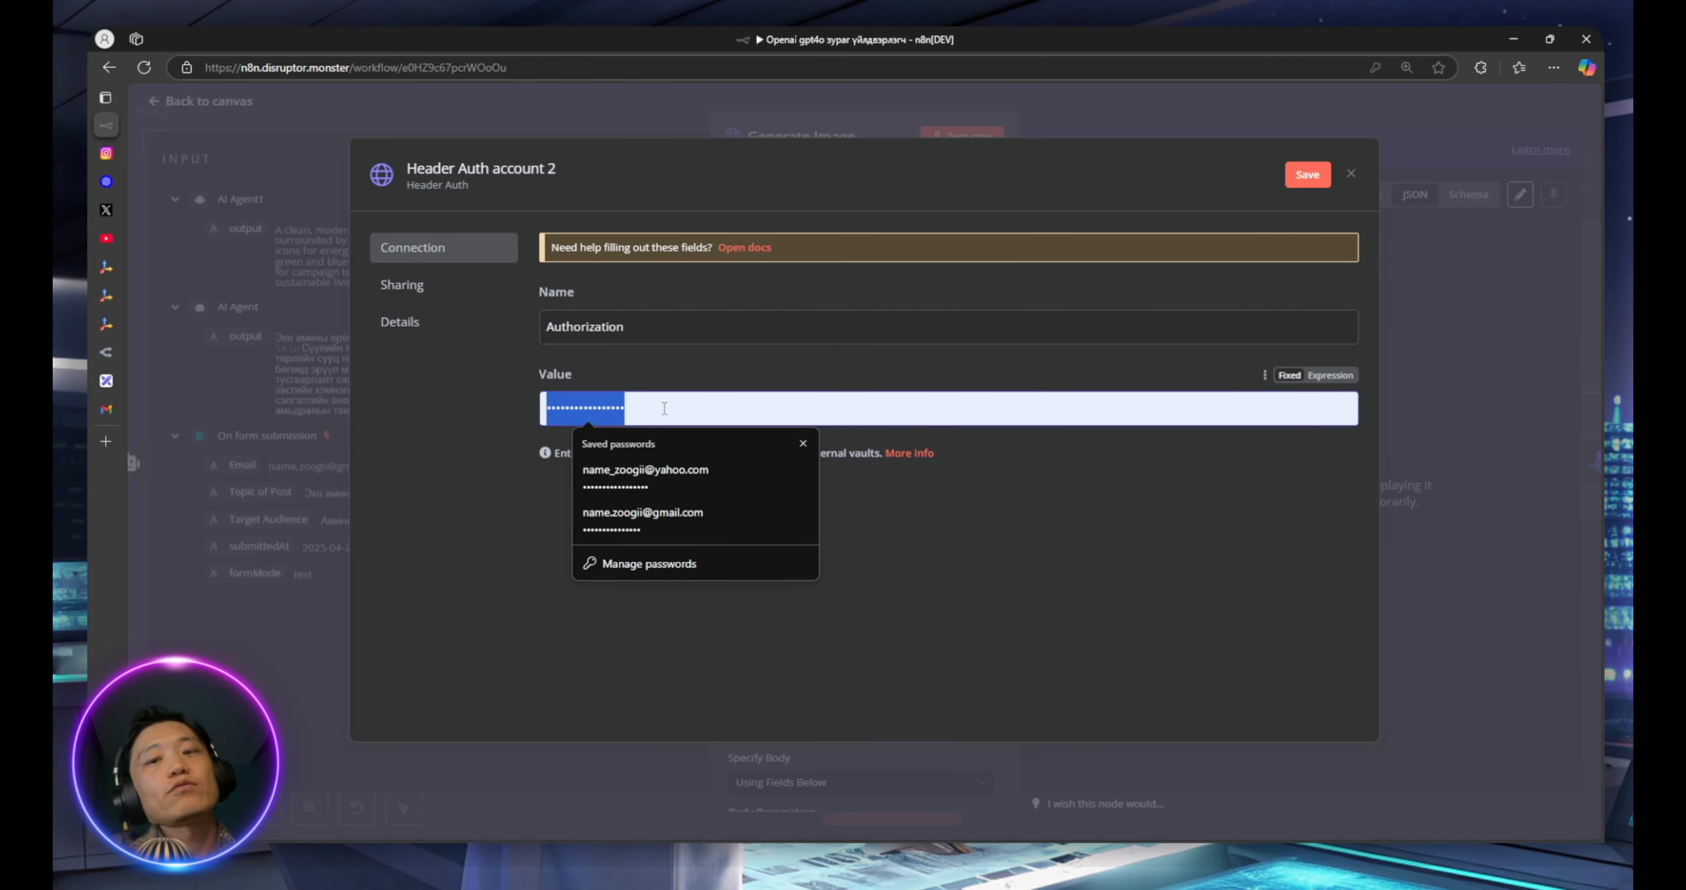
pyautogui.press('BackSpace')
pyautogui.click(1326, 376)
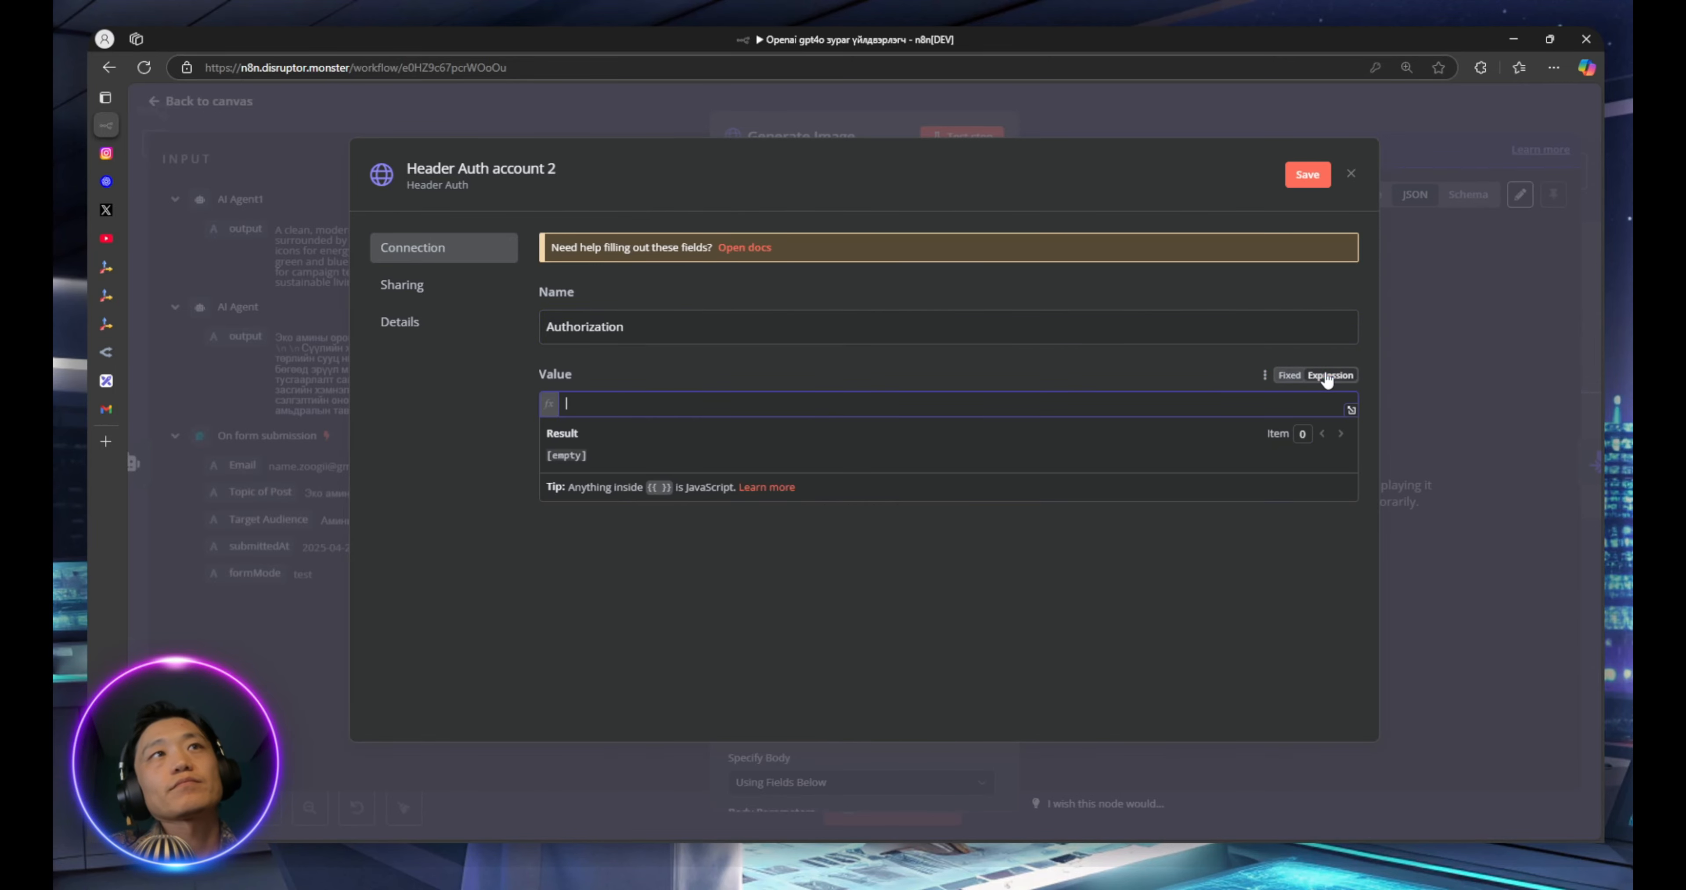
pyautogui.write('Bearer')
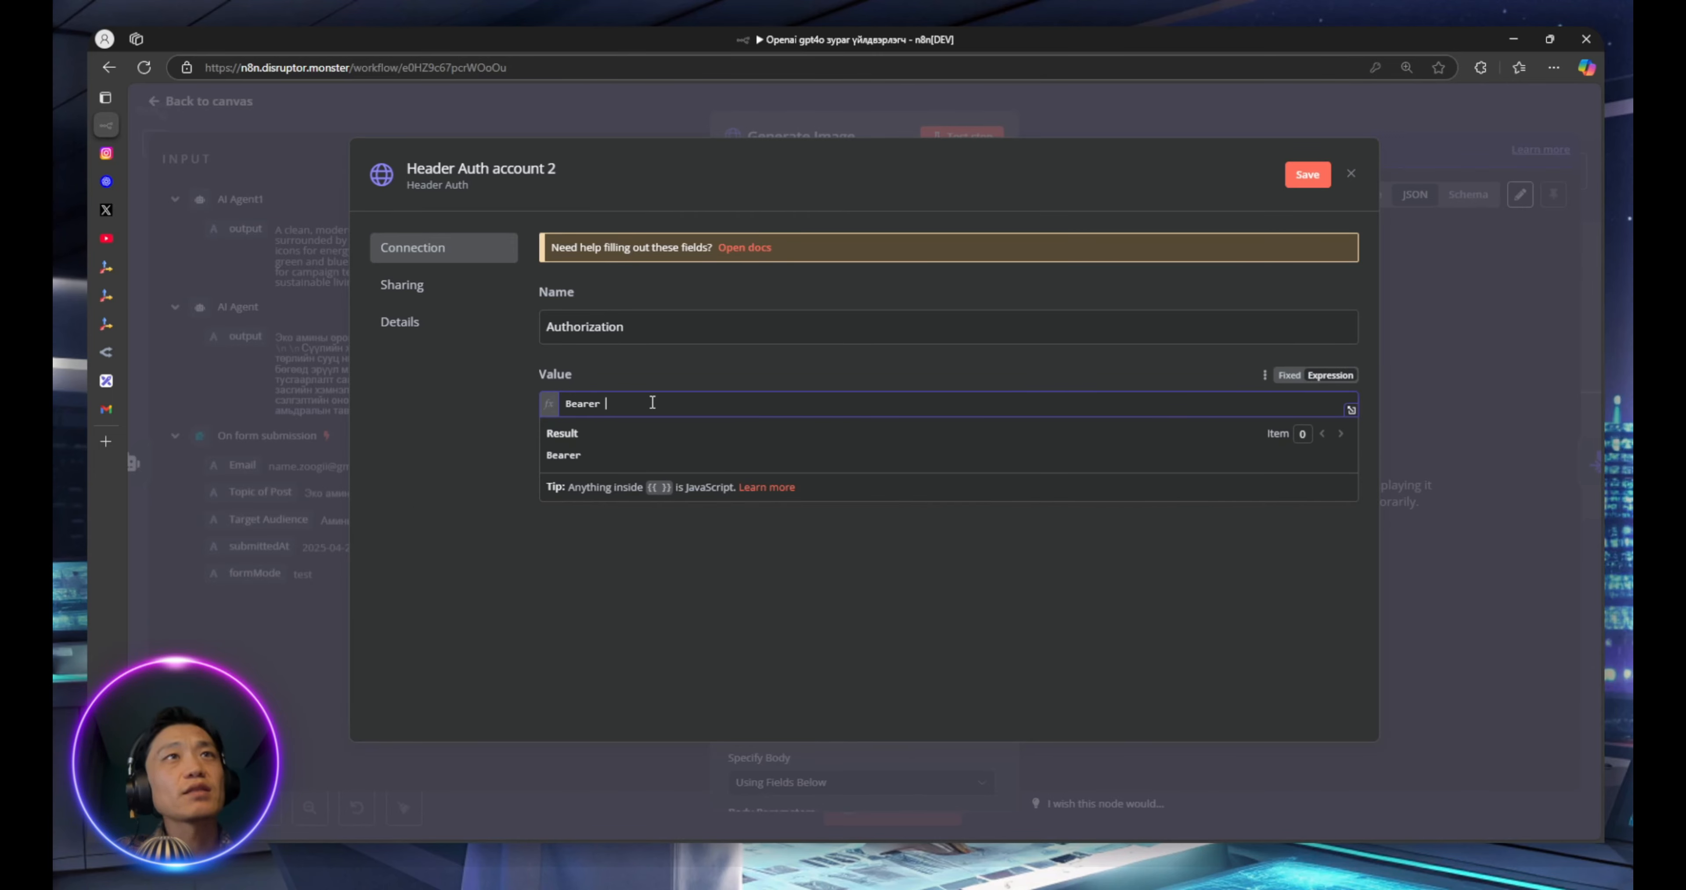
# Switch to the OpenAI platform, create a secret key named "test" from the dashboard's API keys page and copy it
pyautogui.moveTo(111, 324)
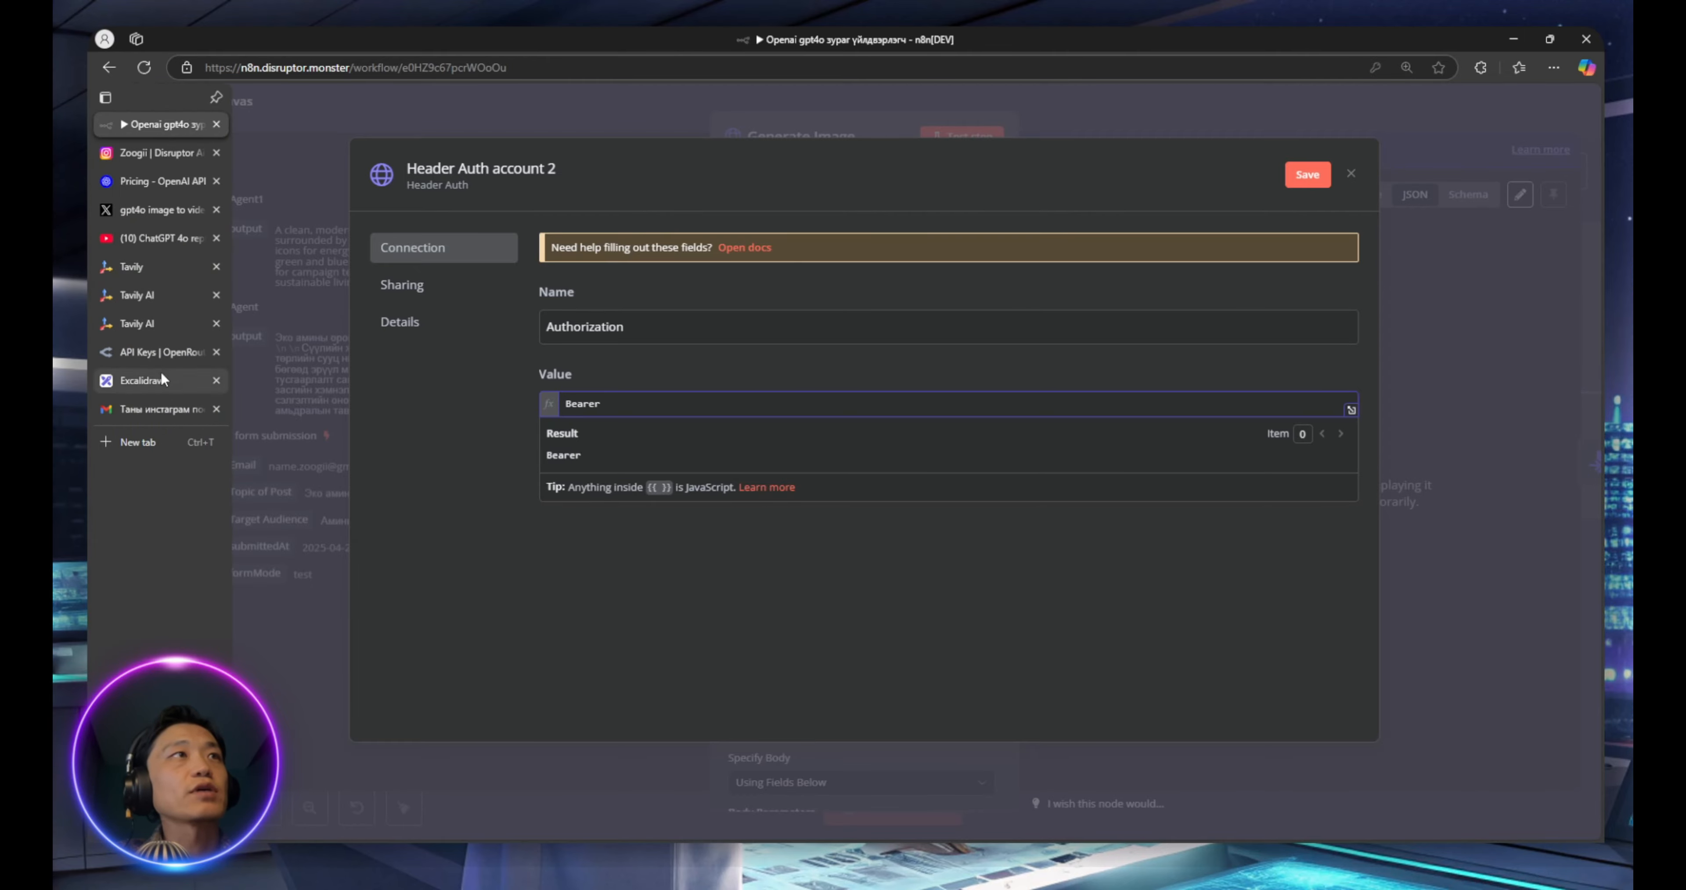
pyautogui.click(167, 191)
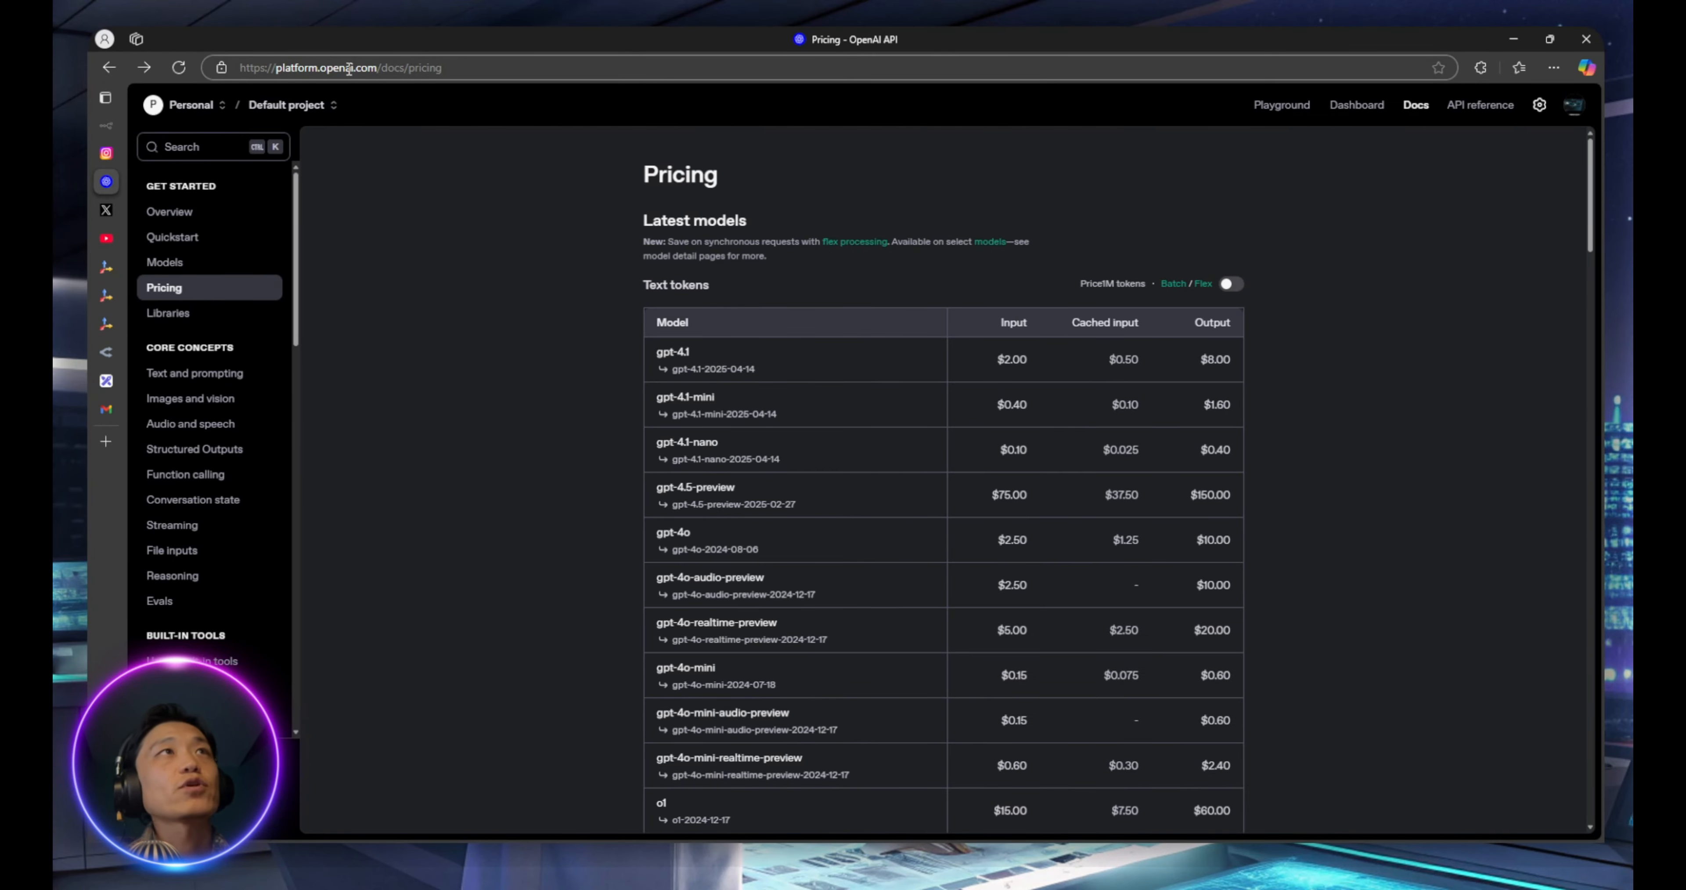
pyautogui.click(1355, 106)
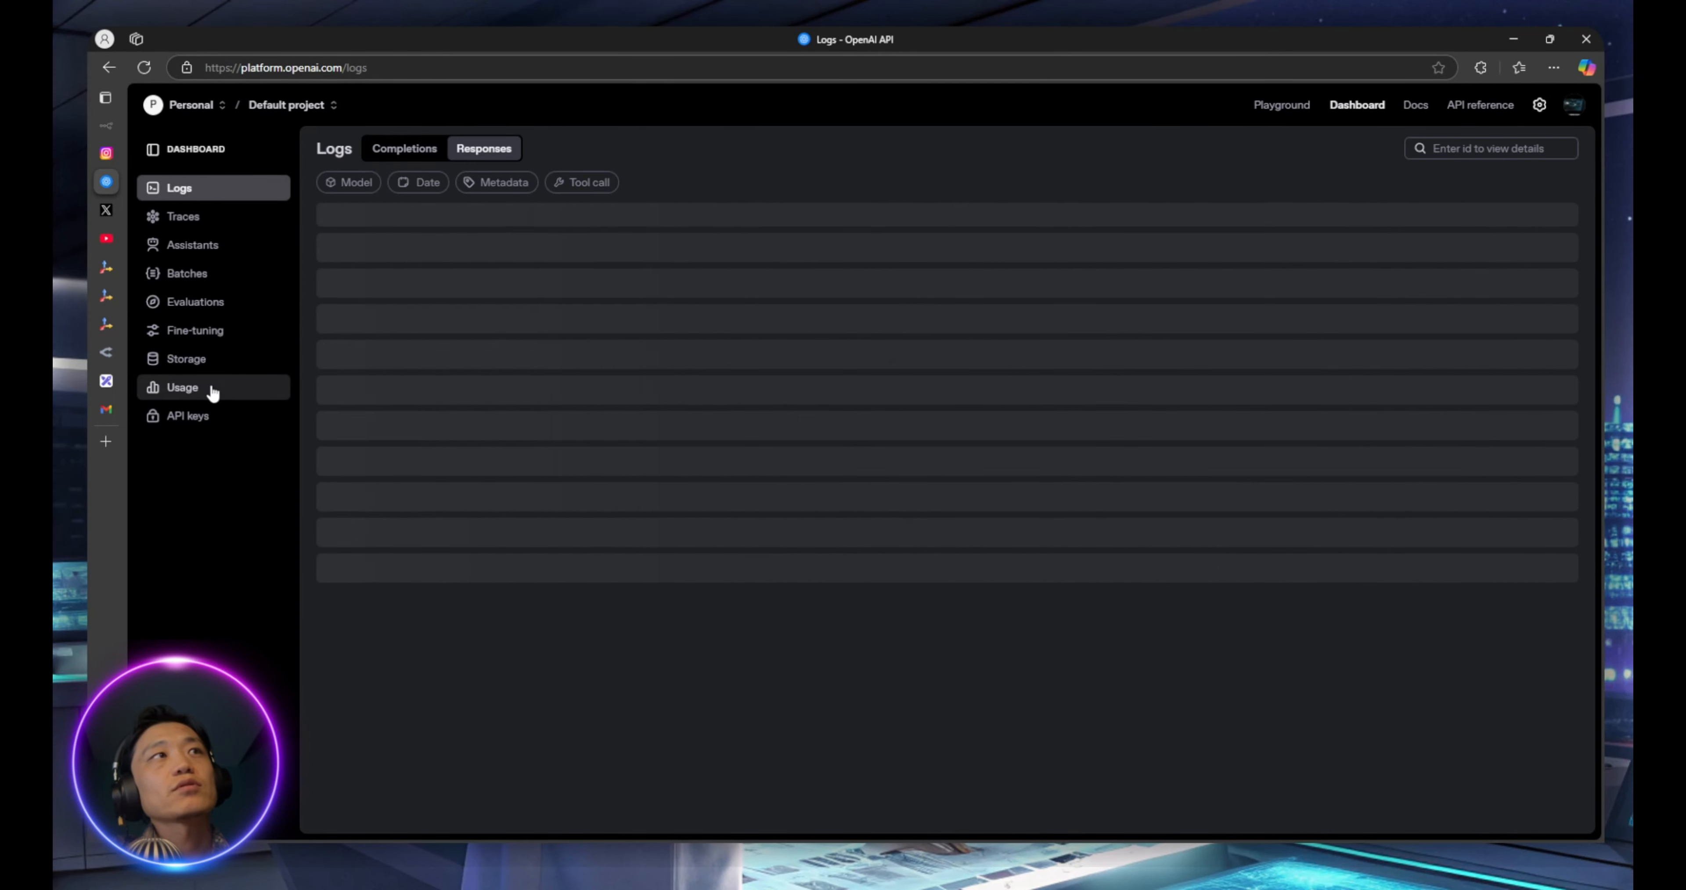
pyautogui.click(190, 414)
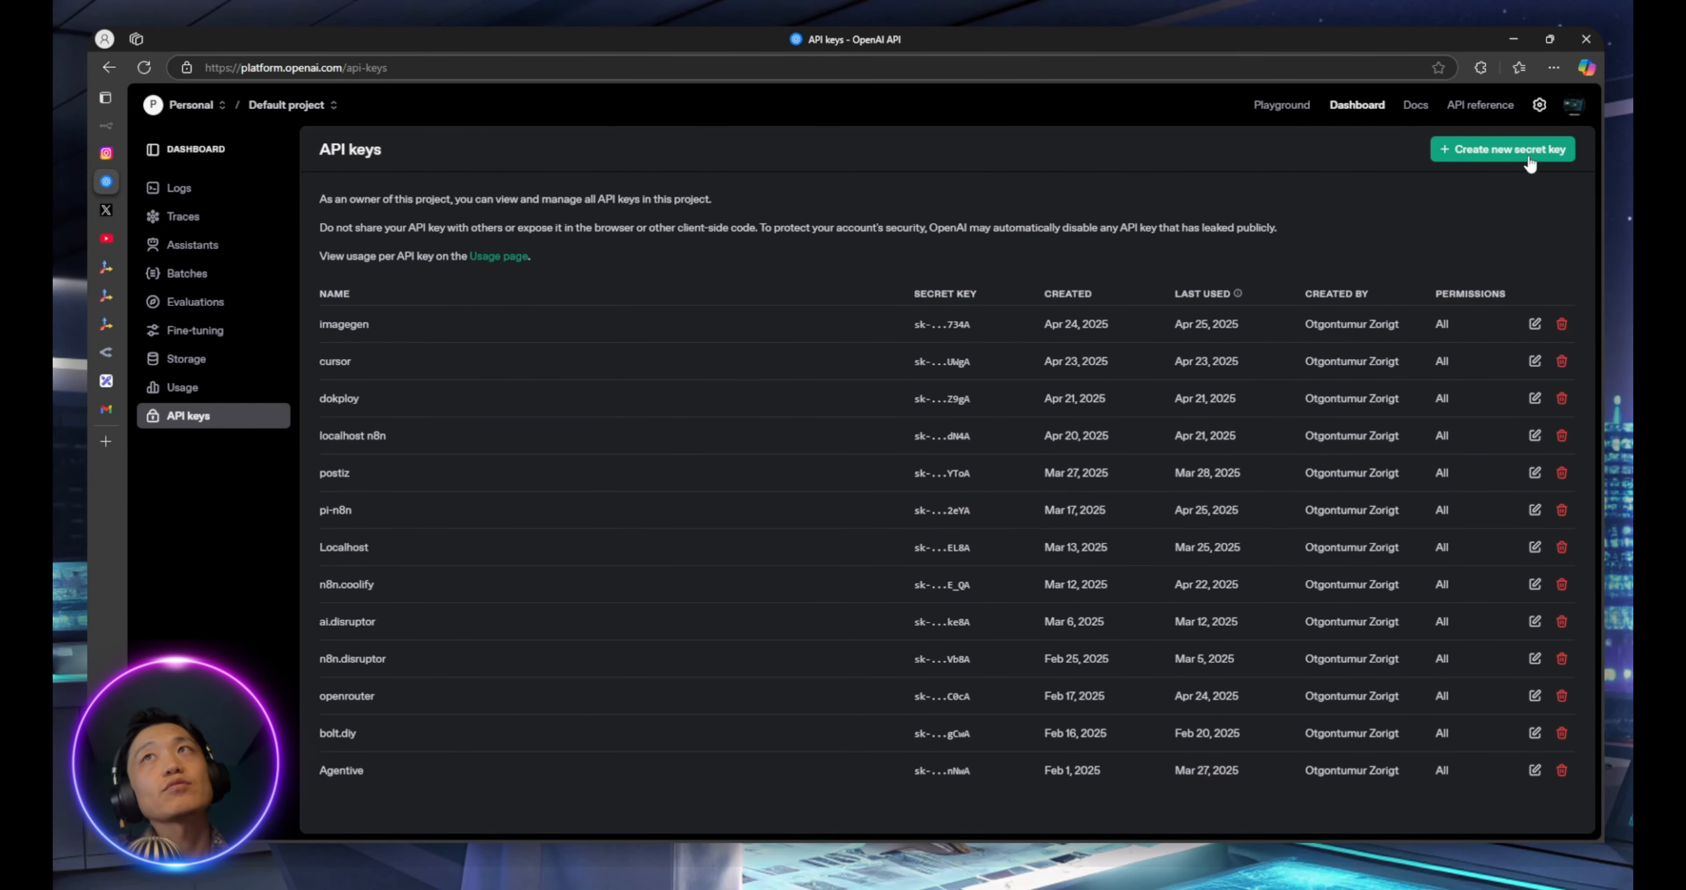
pyautogui.click(1508, 152)
pyautogui.click(854, 454)
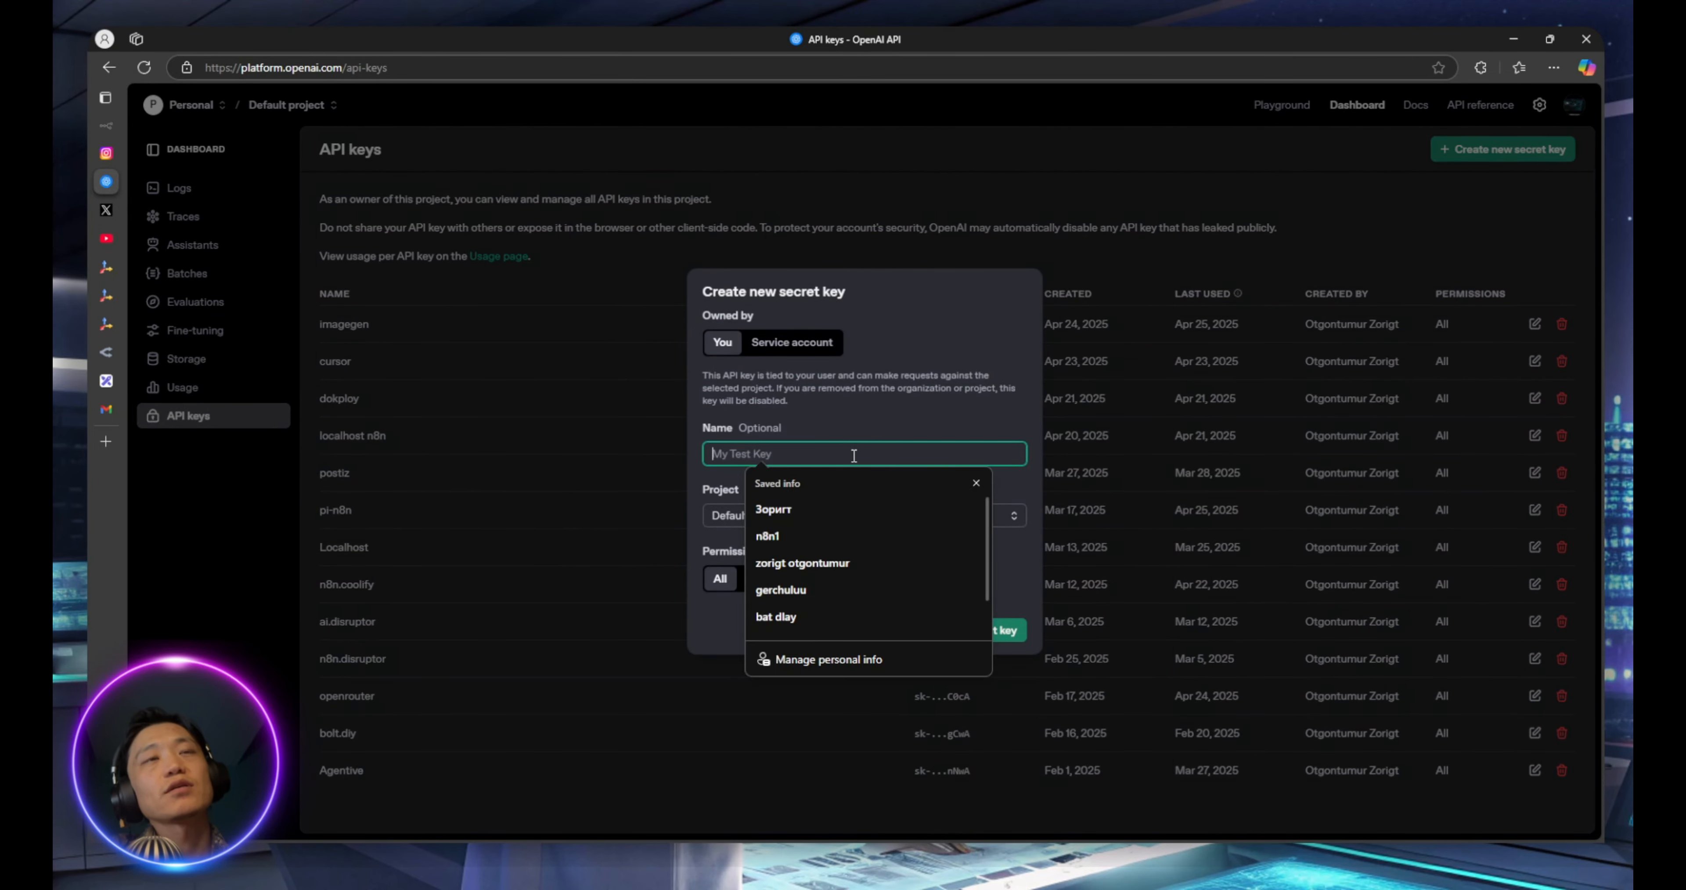
pyautogui.write('test')
pyautogui.click(1008, 631)
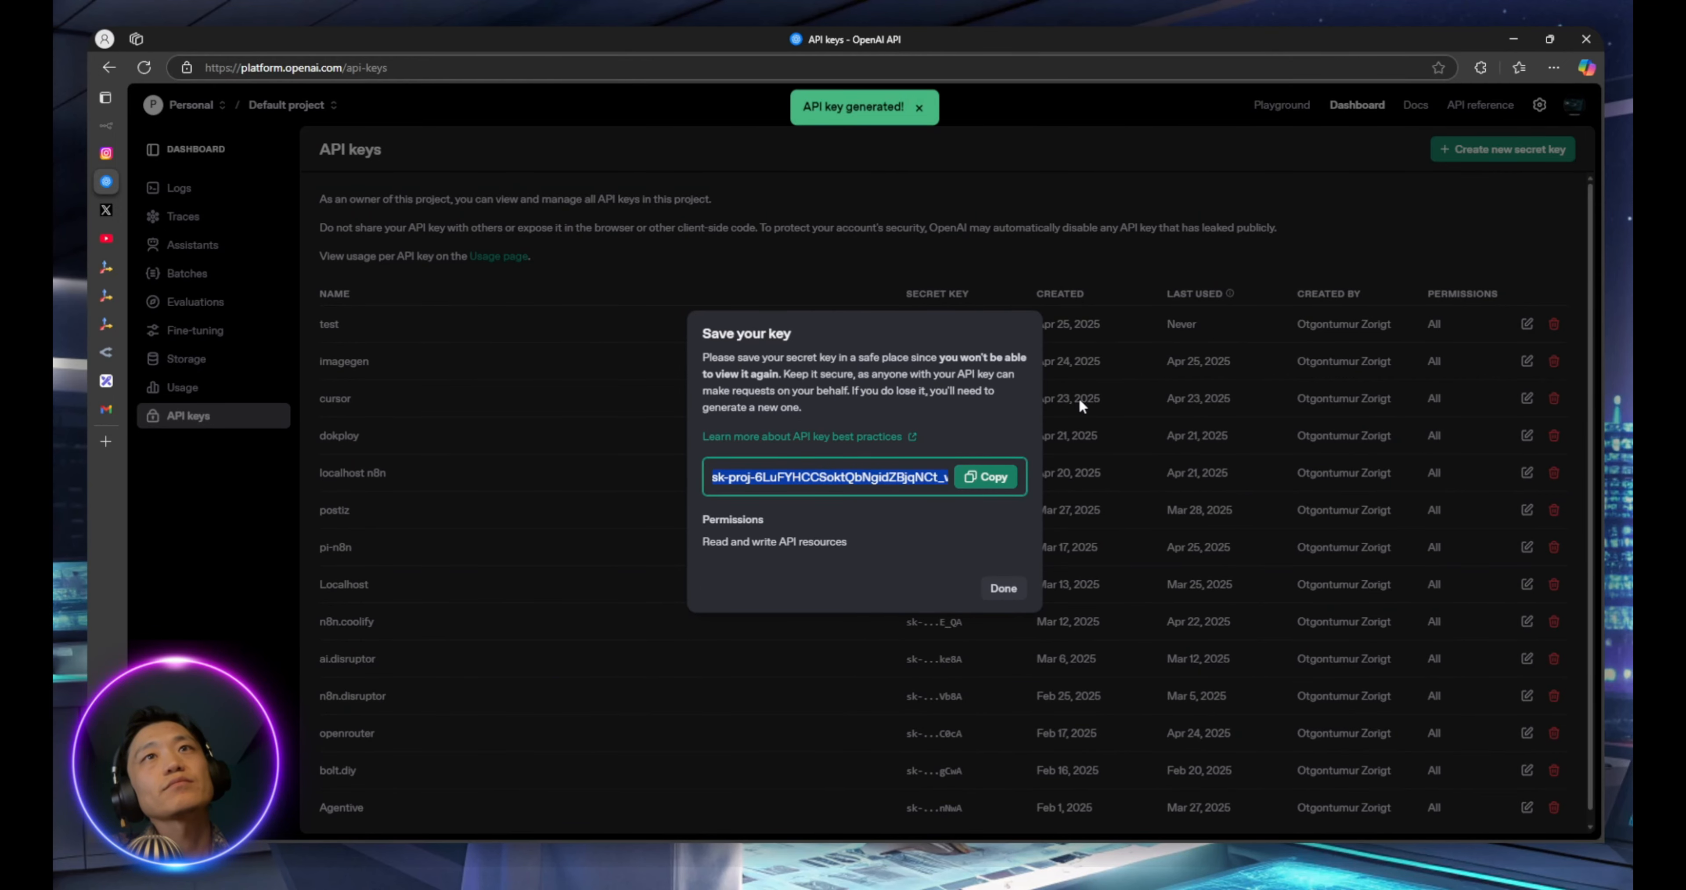
pyautogui.click(998, 477)
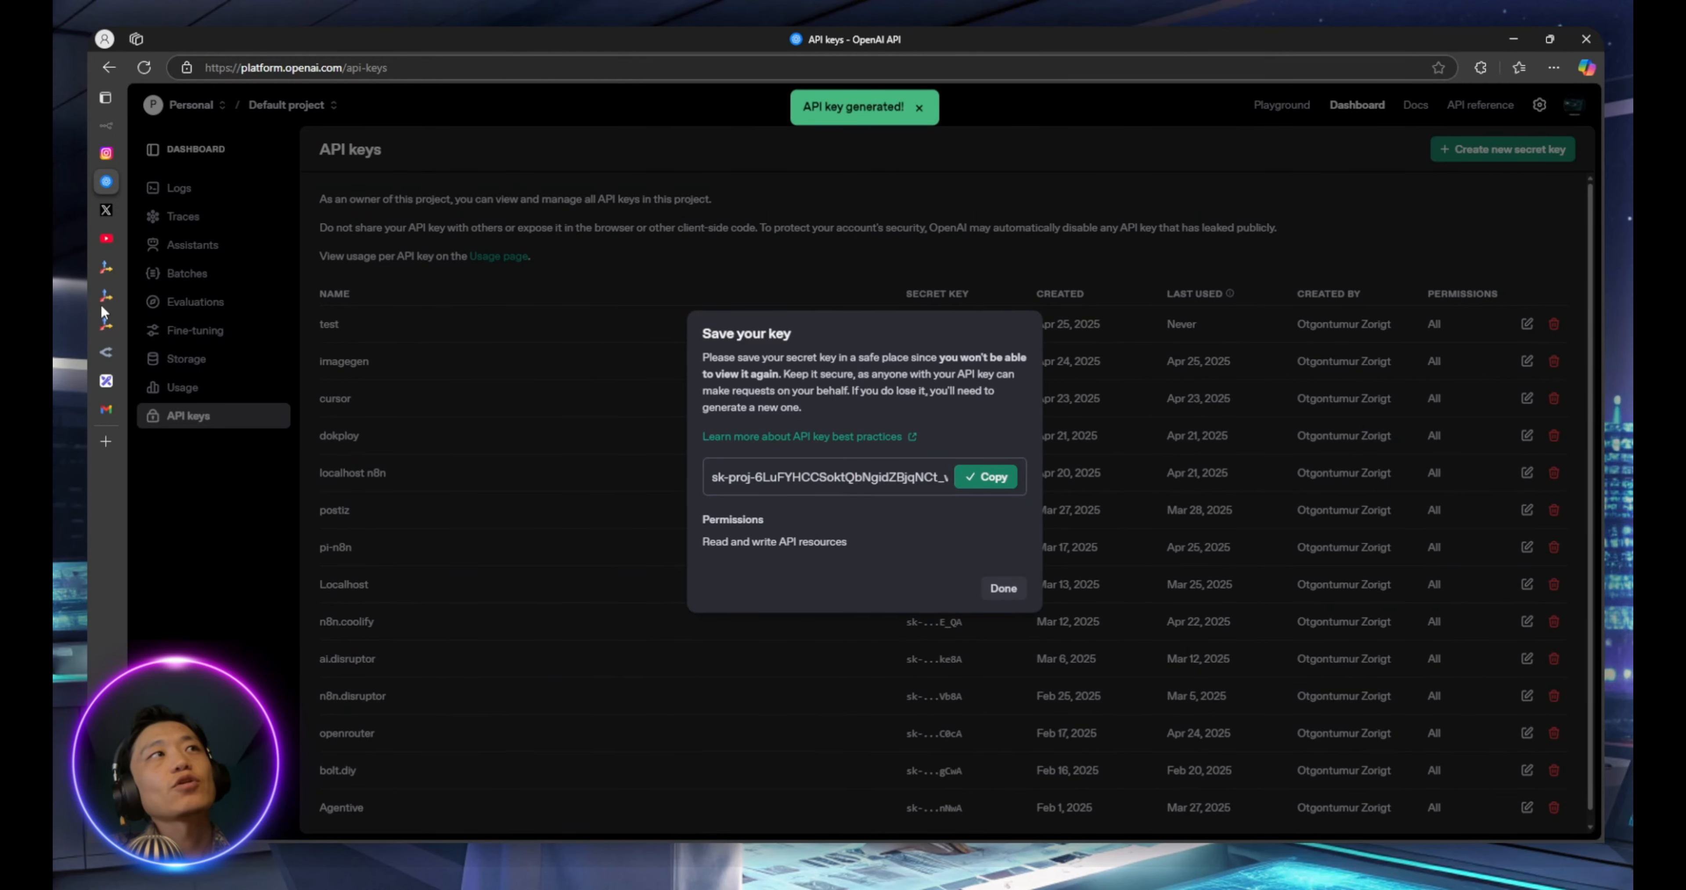
# Return to n8n, paste the API key after "Bearer " in the credential value and close the credential without saving
pyautogui.click(112, 125)
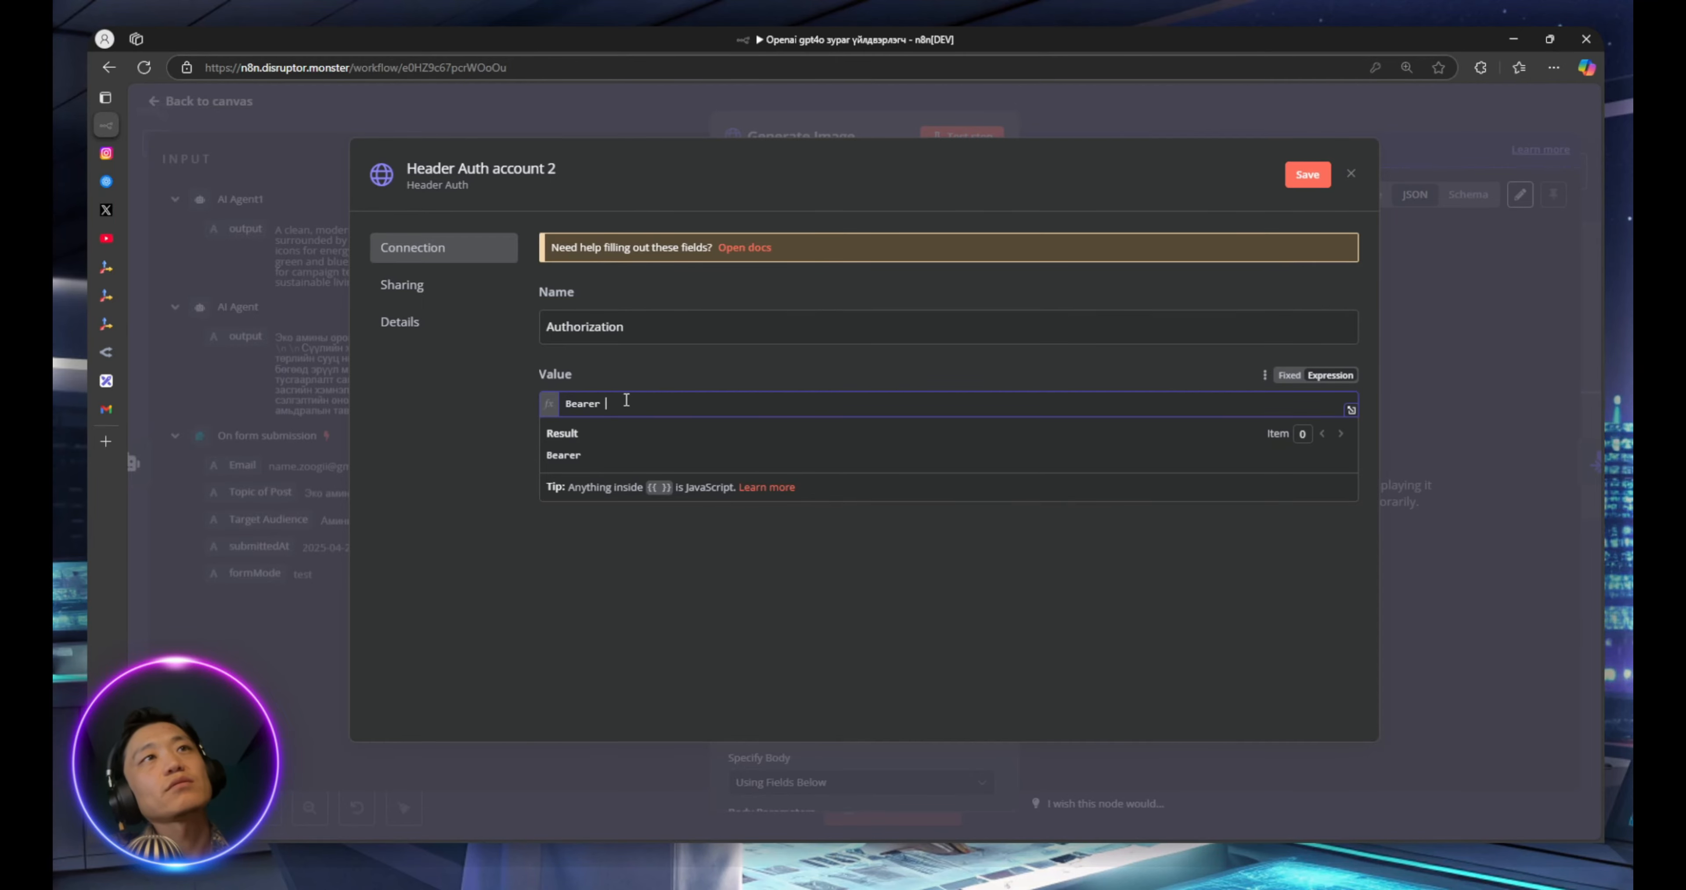
pyautogui.hotkey('ctrl', 'v')
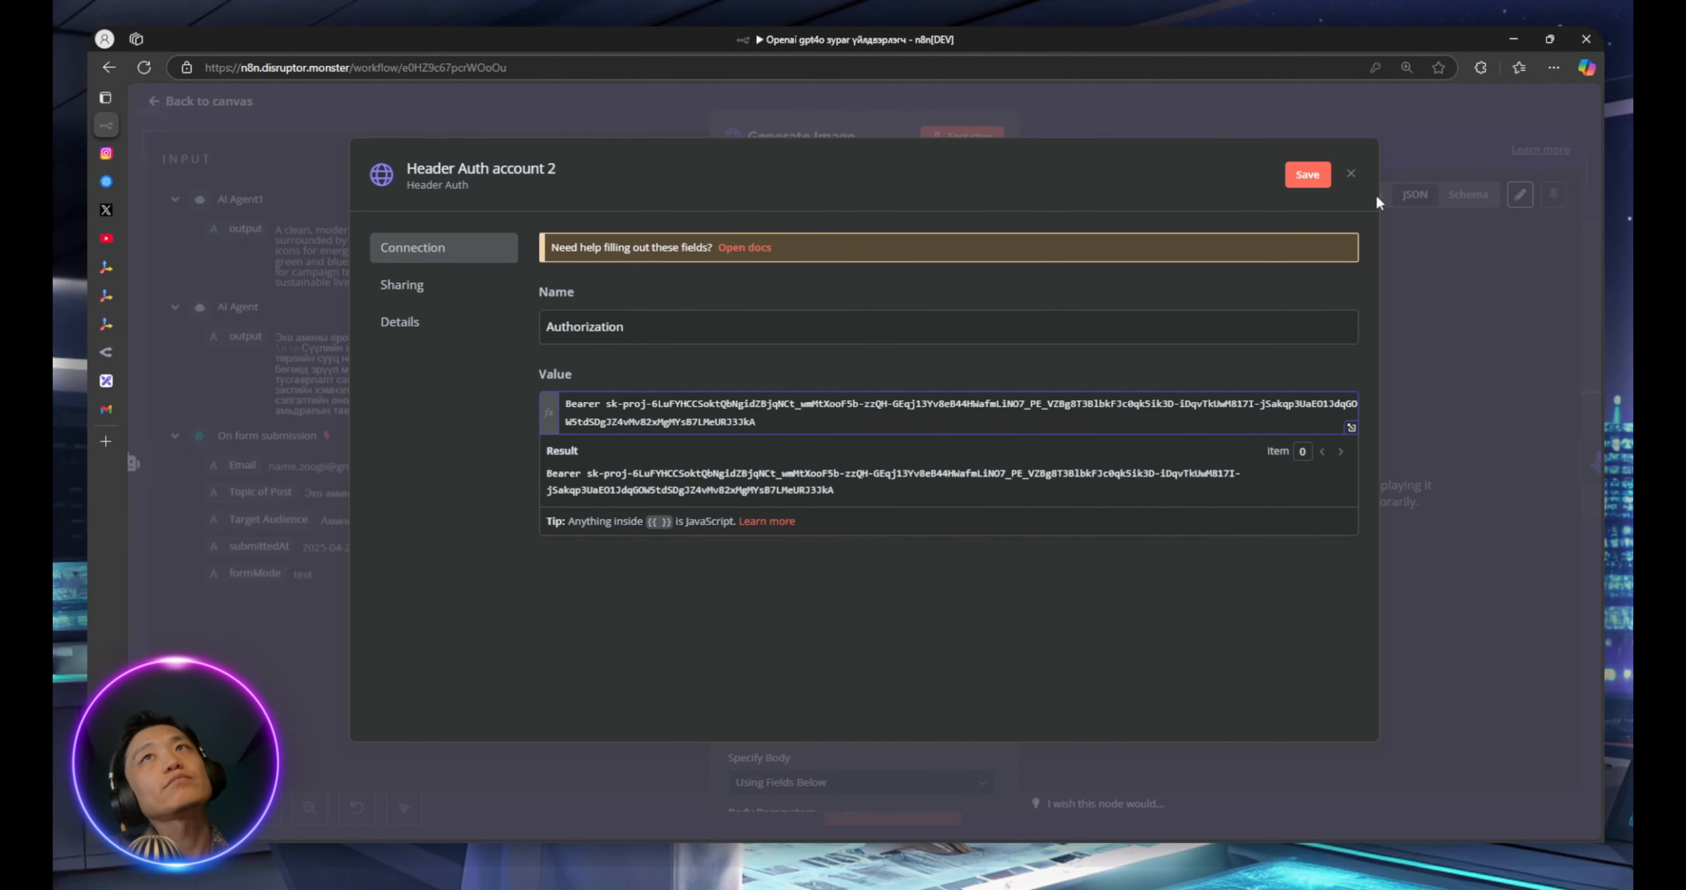
pyautogui.click(1353, 174)
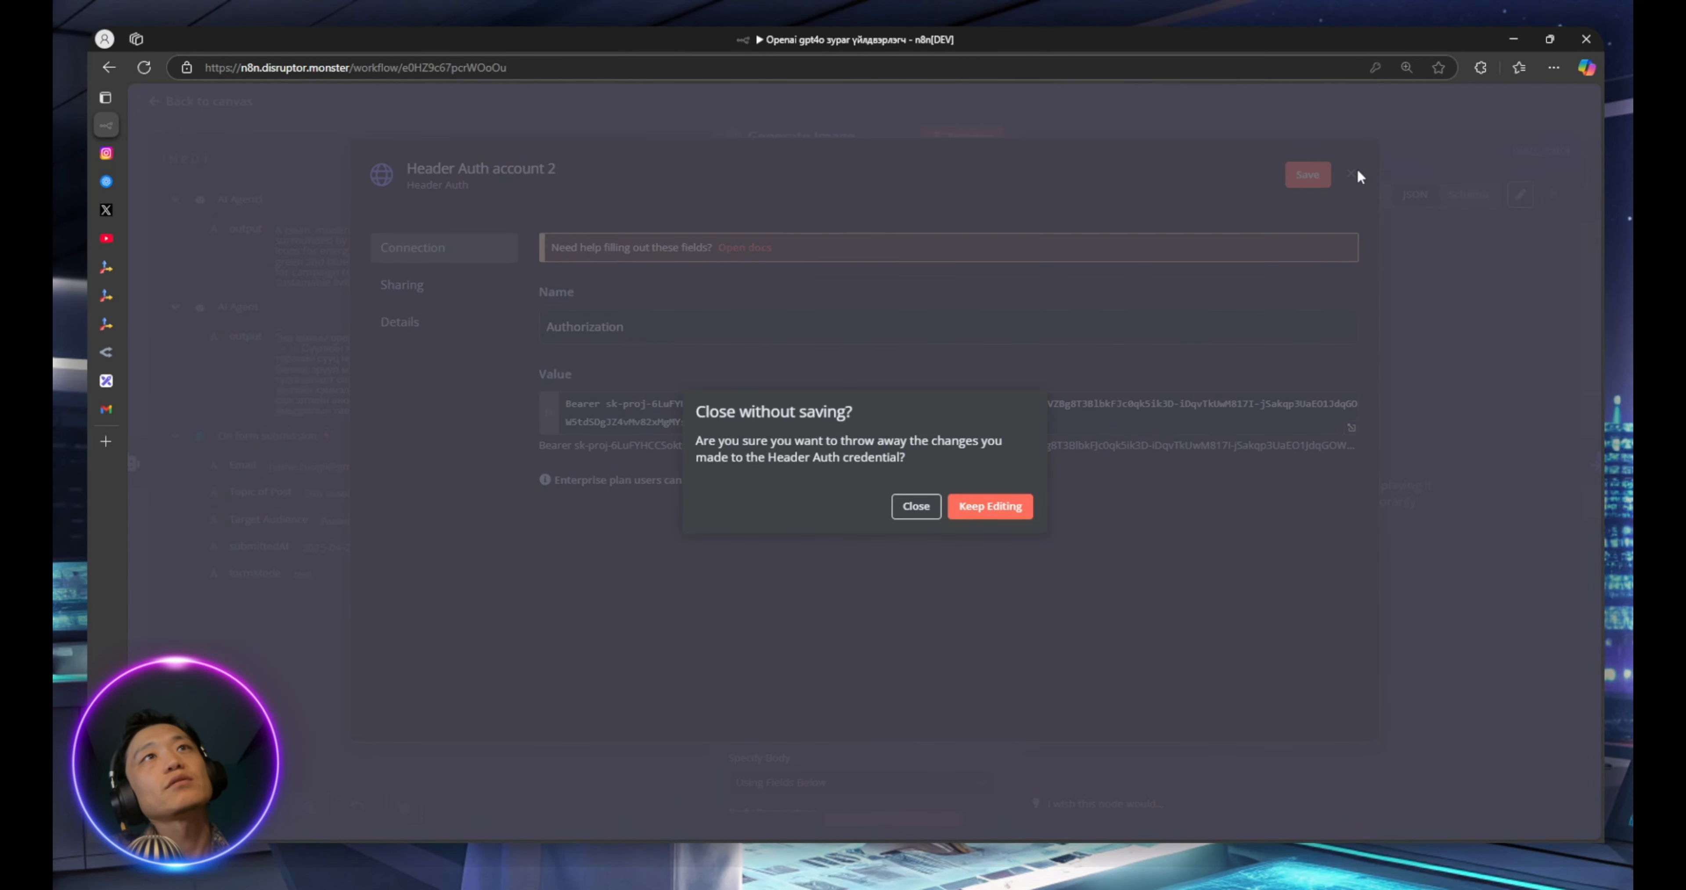
pyautogui.click(915, 505)
# Switch back to the OpenAI platform and review the default project's usage dashboard
pyautogui.click(105, 181)
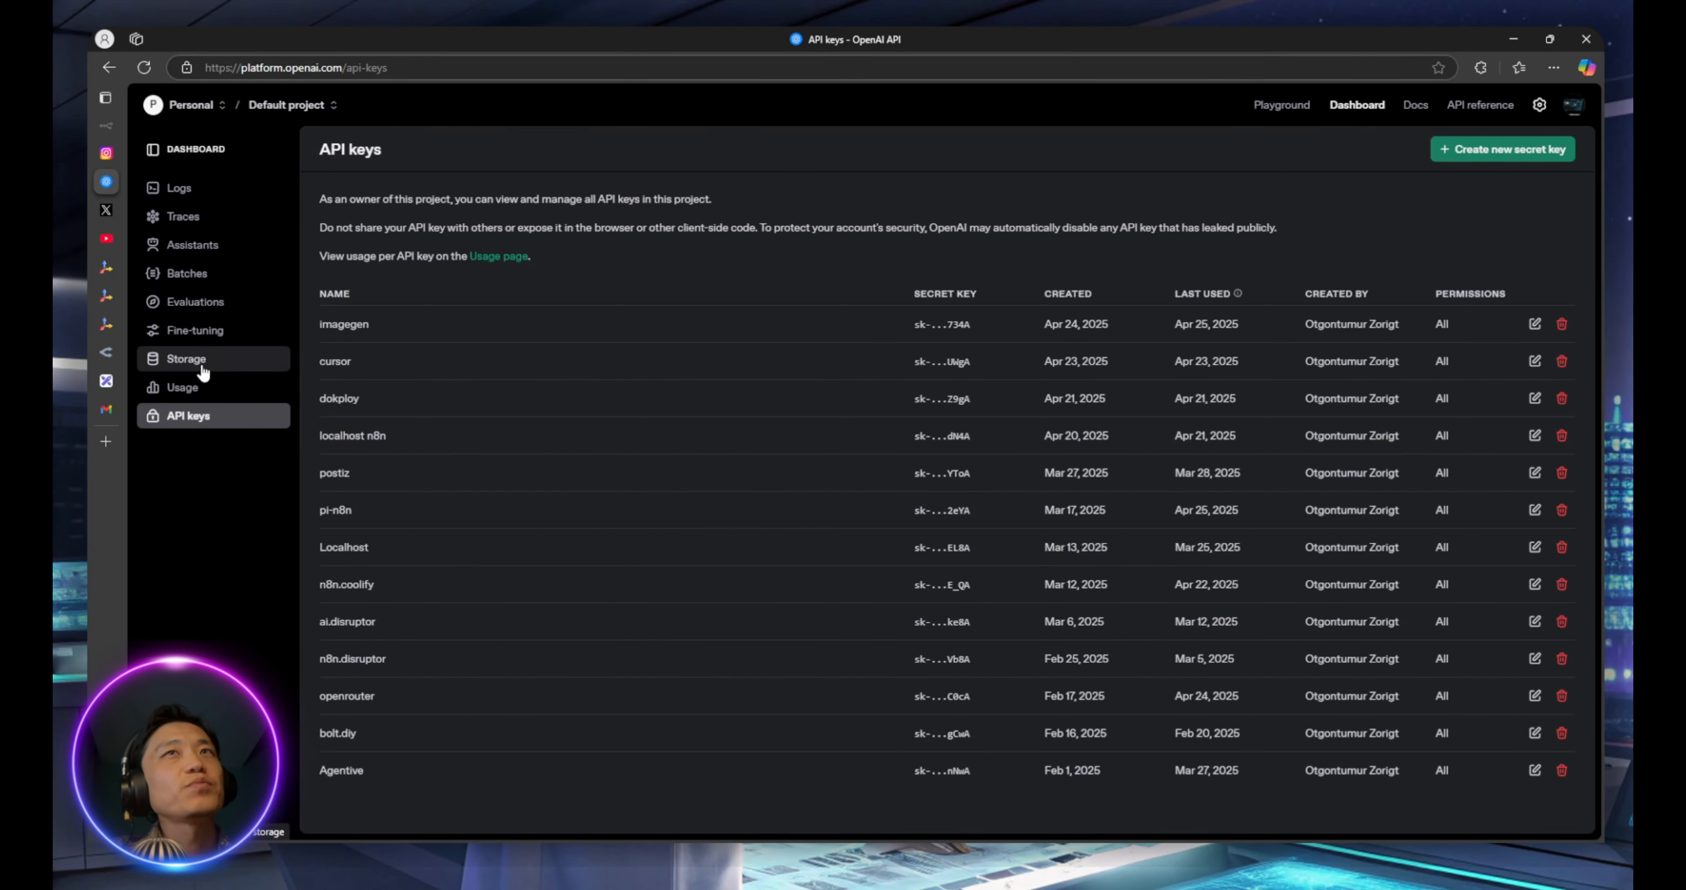
pyautogui.click(207, 391)
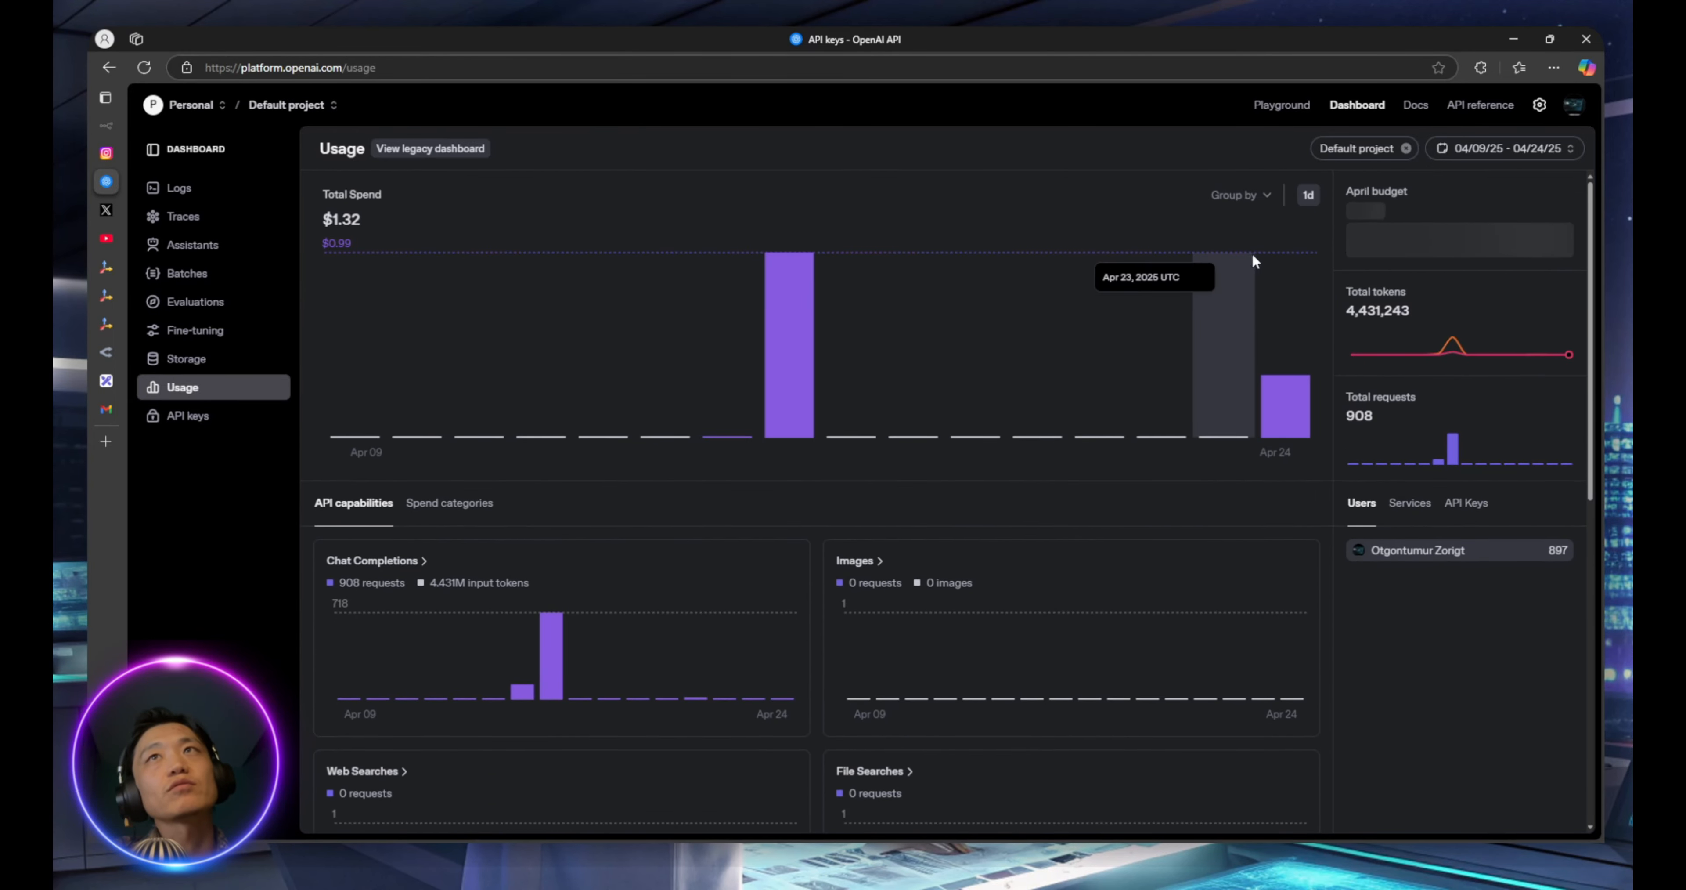
pyautogui.scroll(-5, 764, 413)
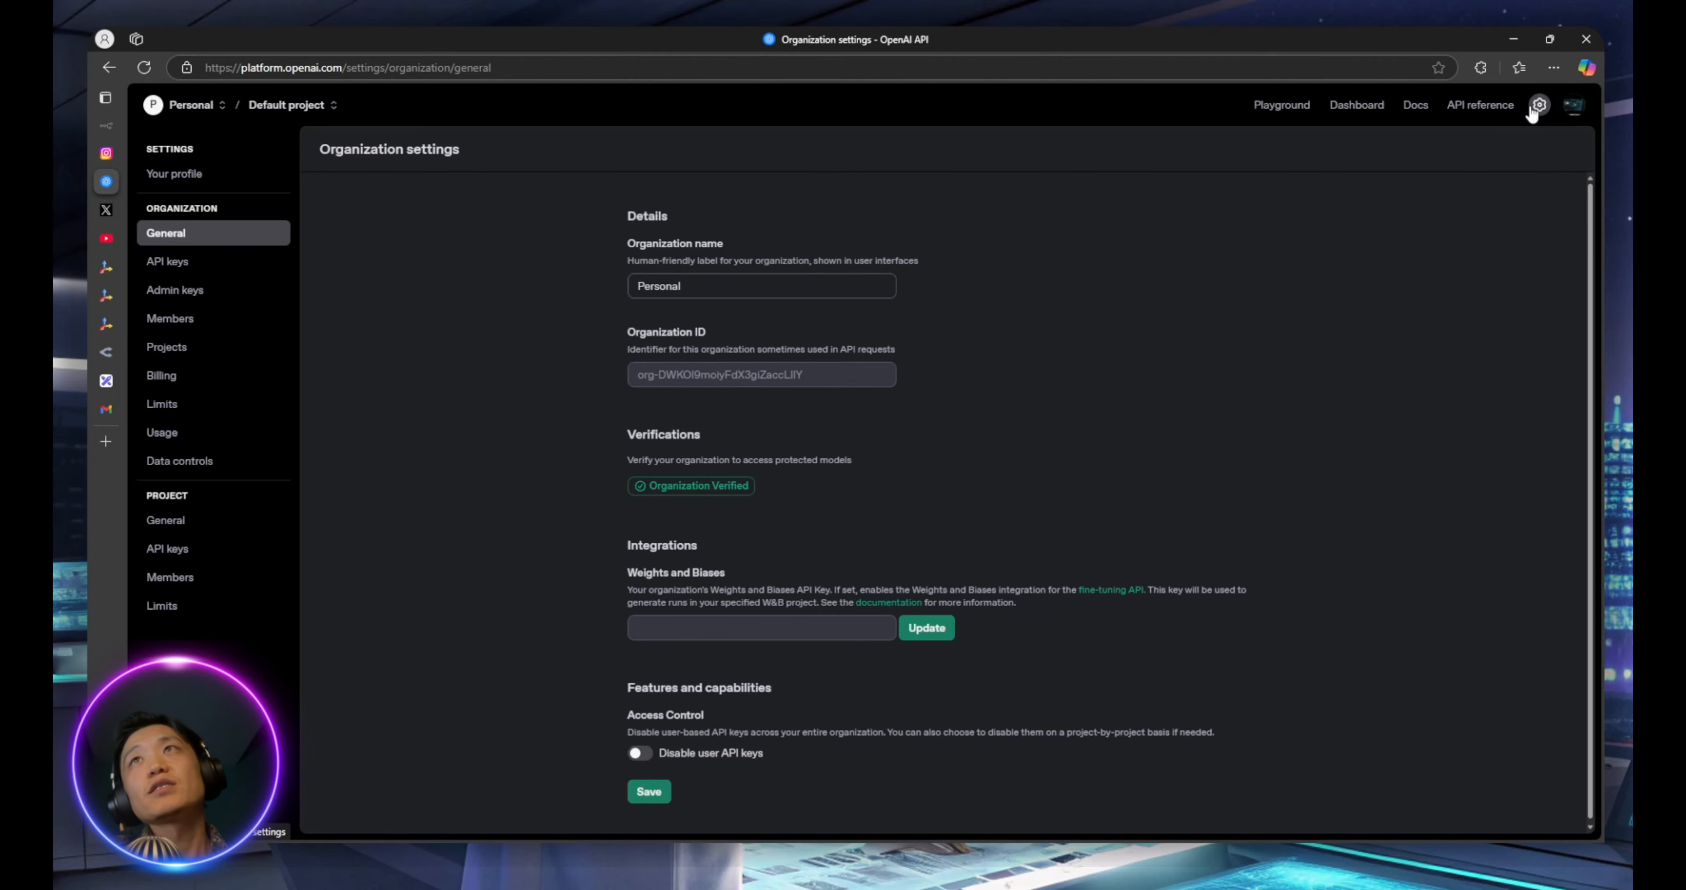
# View the form for adding to the credit balance in the organization's billing settings and cancel it
pyautogui.click(233, 376)
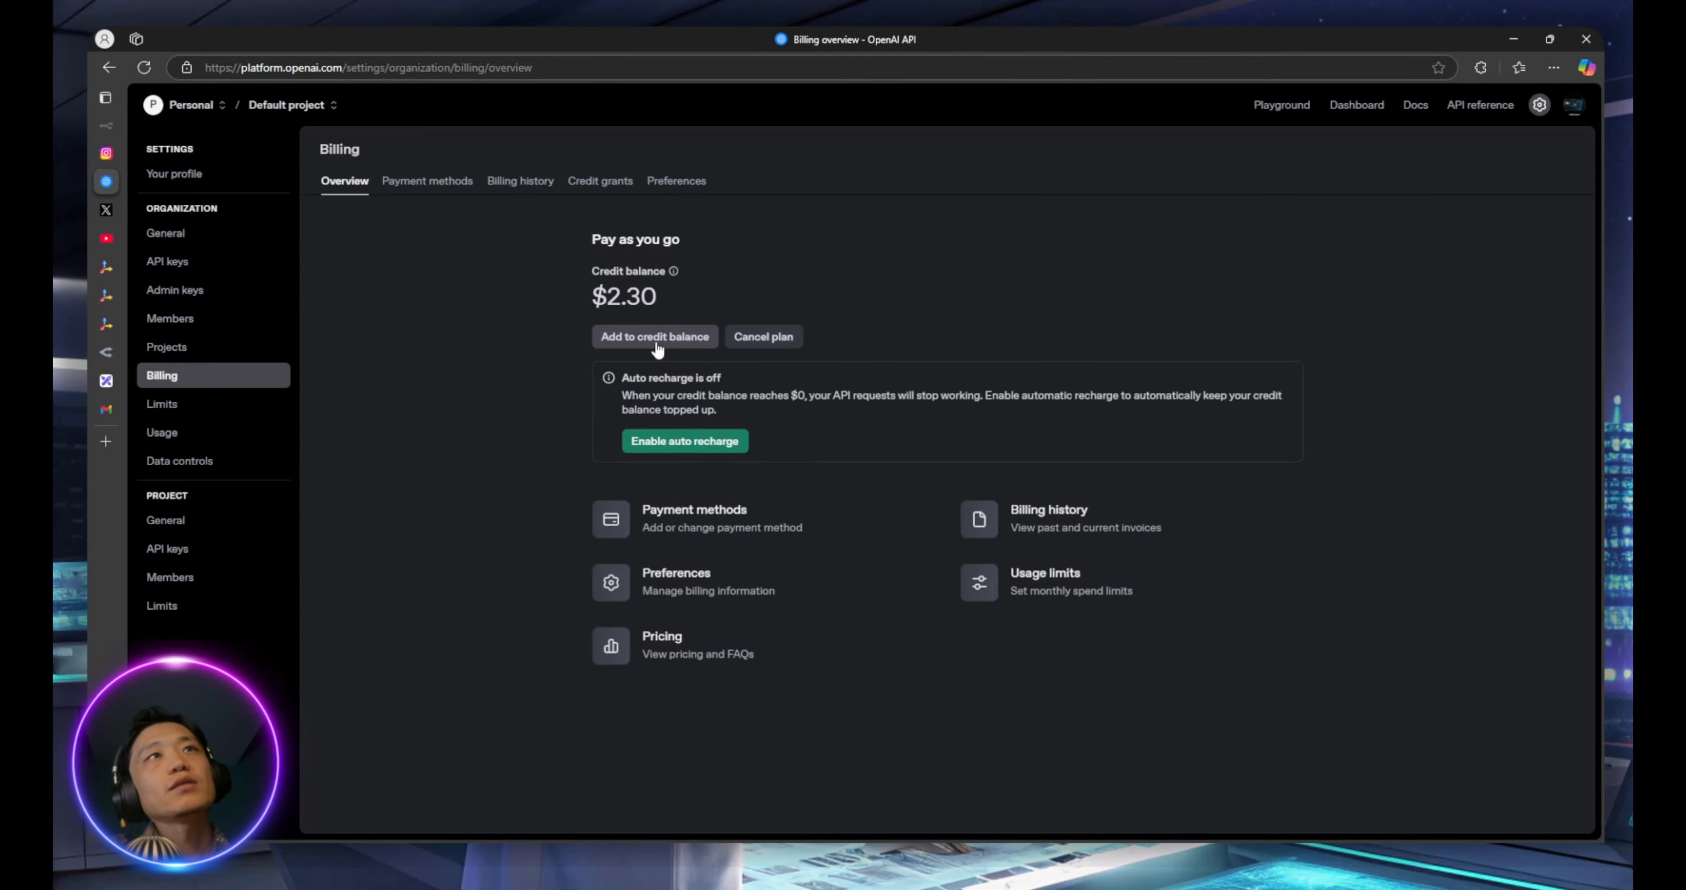
pyautogui.click(657, 337)
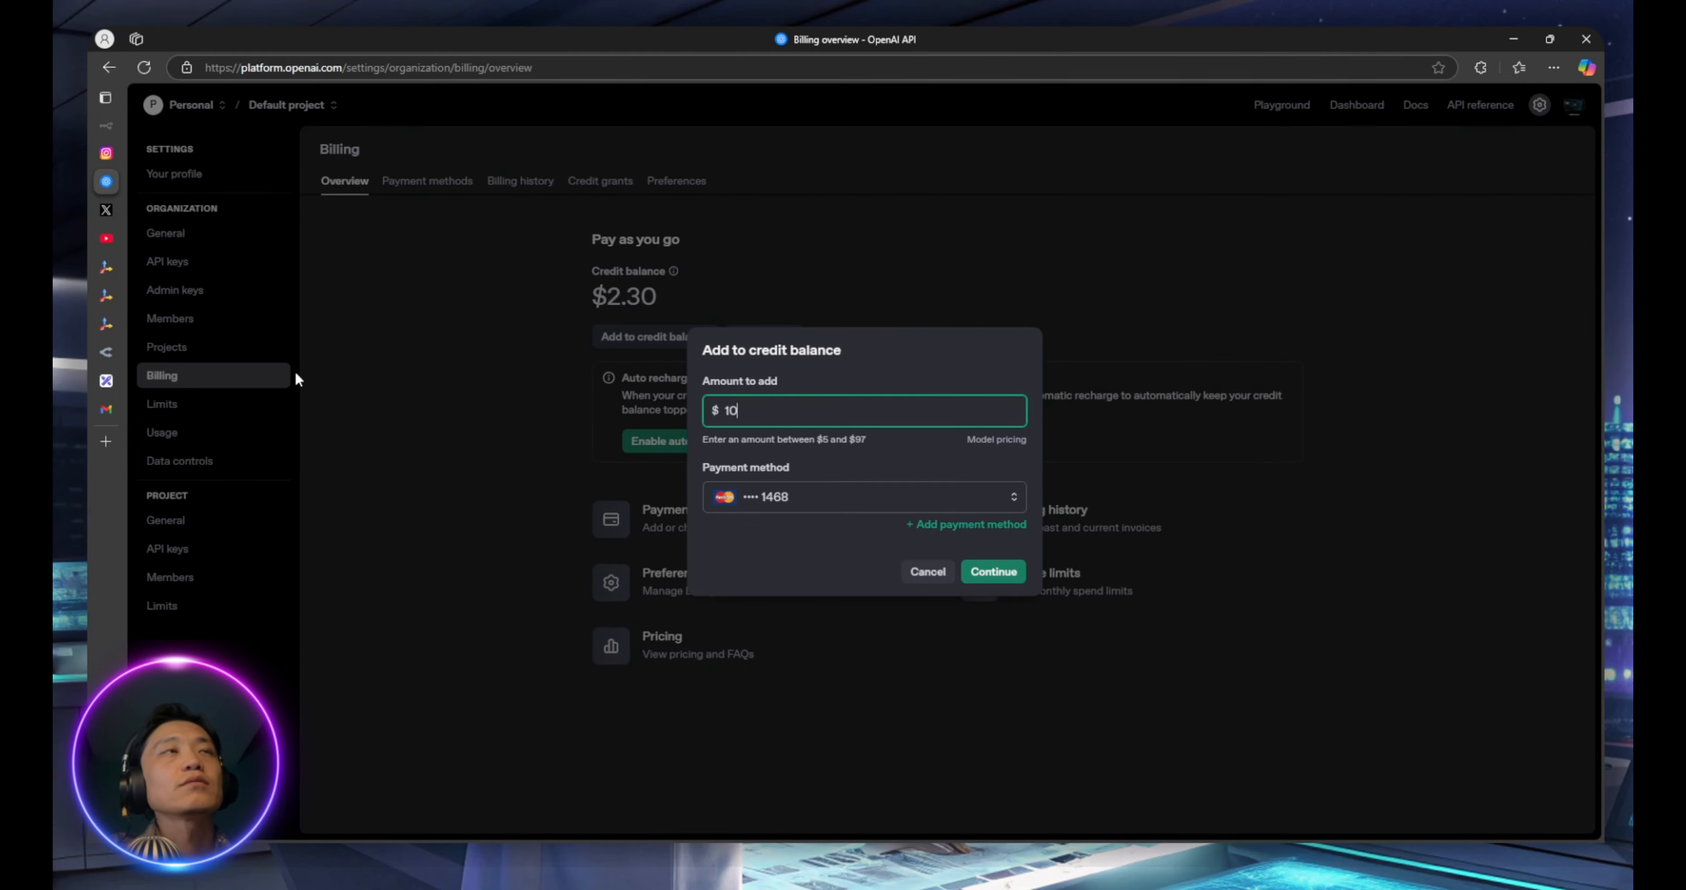
pyautogui.click(936, 575)
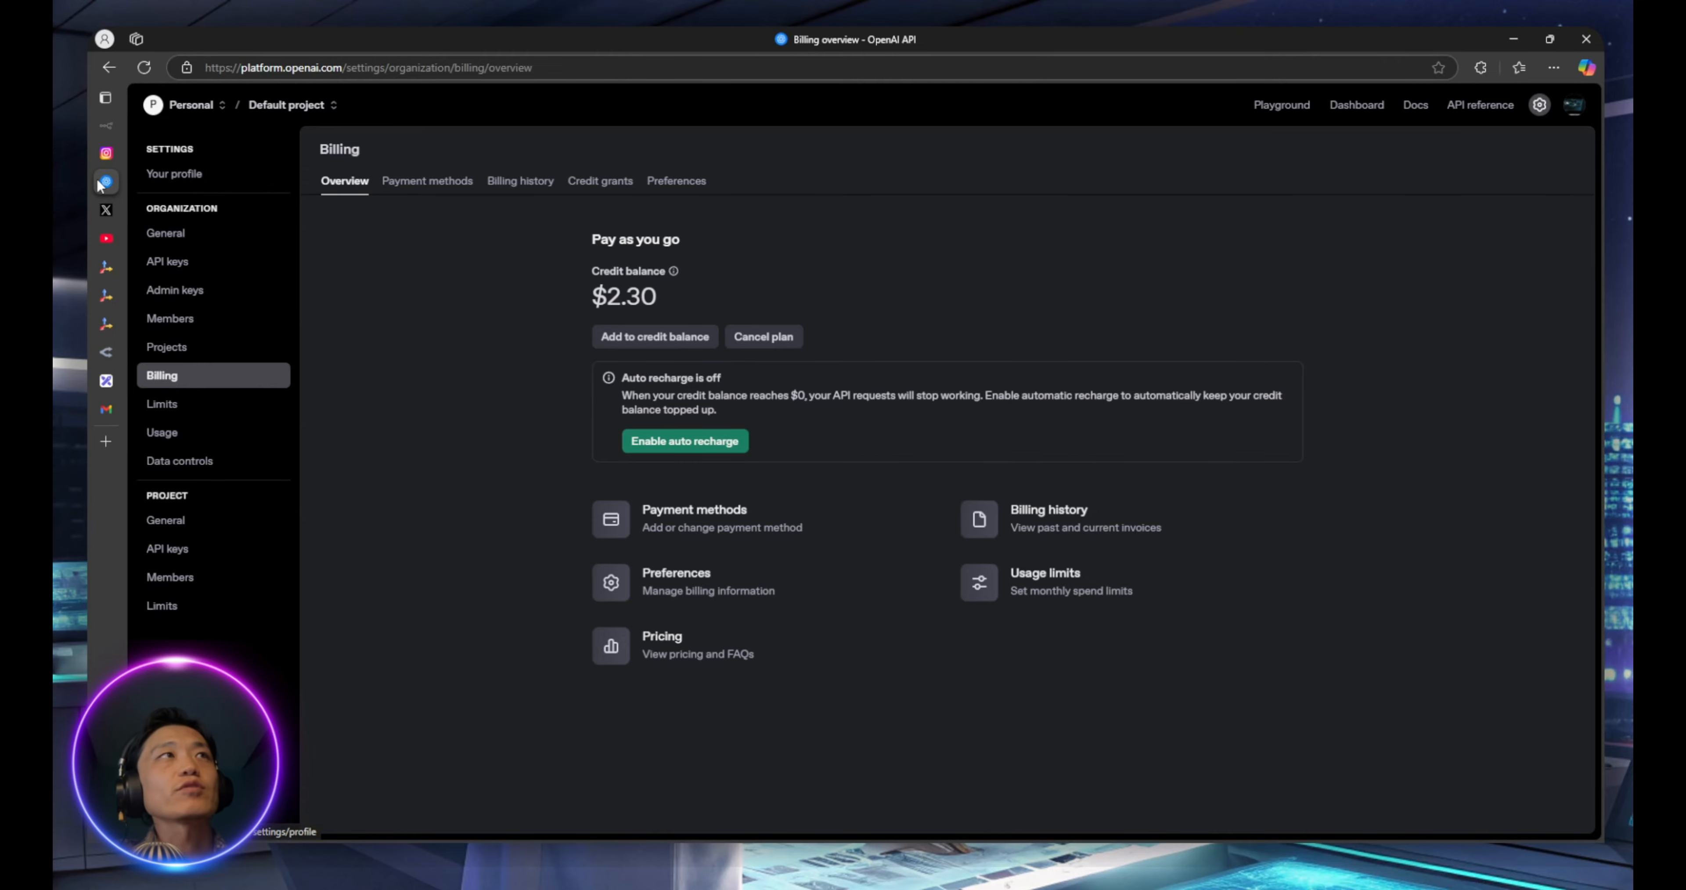
# Switch to the n8n workflow, review the Generate Image node's authentication and JSON body settings, and return to the canvas
pyautogui.moveTo(101, 183)
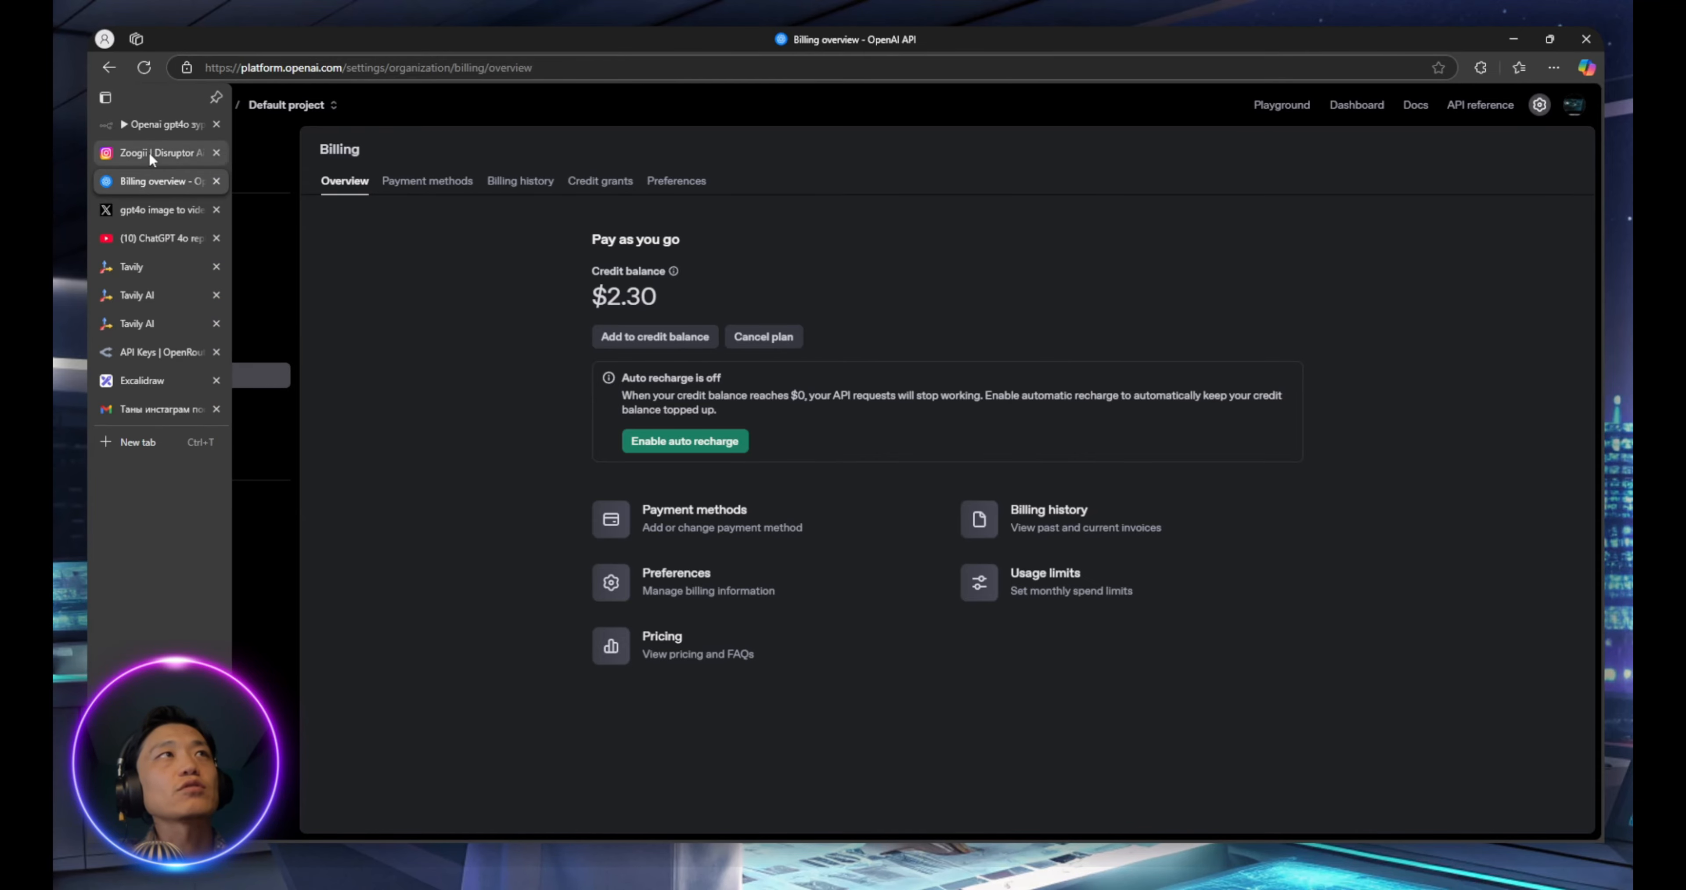
pyautogui.click(152, 122)
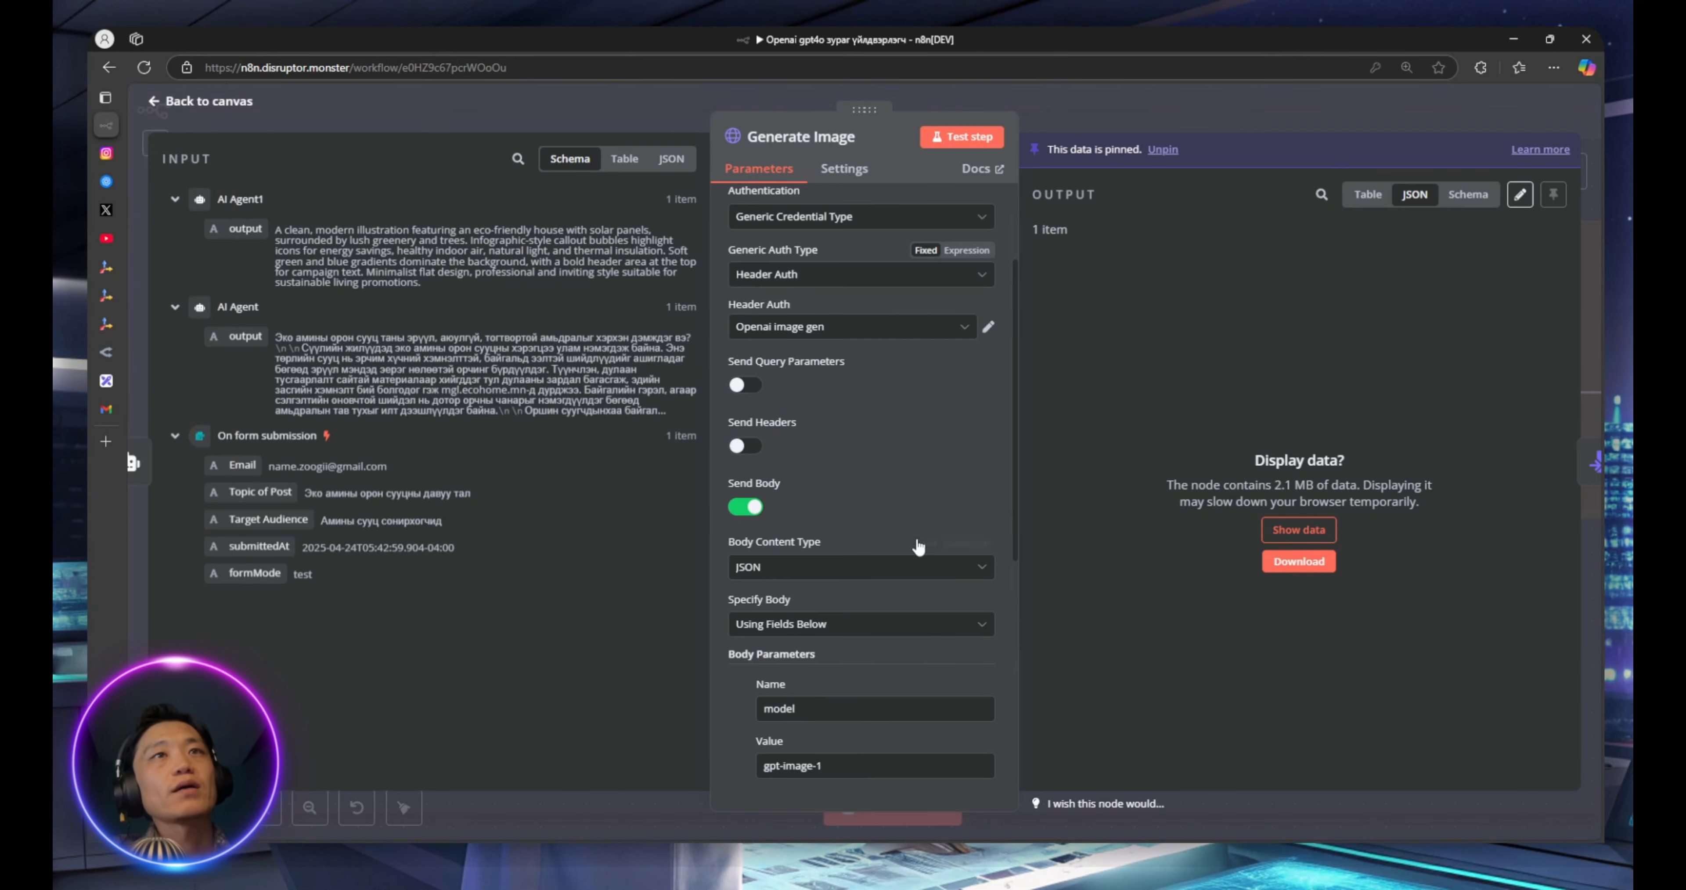
pyautogui.scroll(-3, 858, 399)
pyautogui.scroll(3, 822, 414)
pyautogui.scroll(-2, 812, 417)
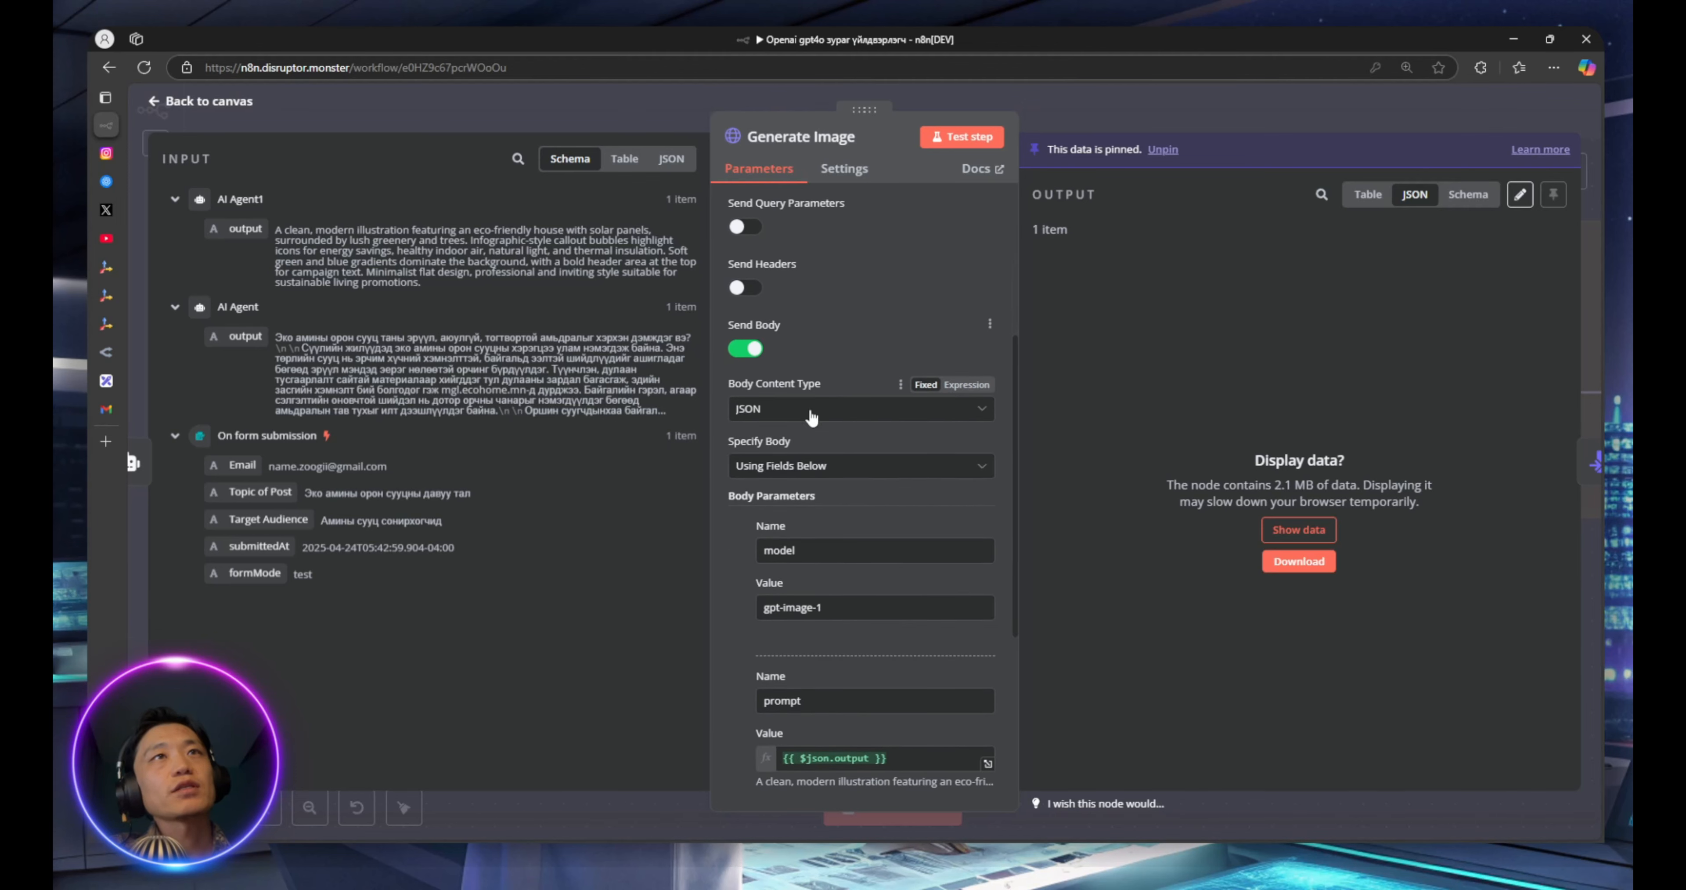
pyautogui.scroll(-3, 812, 417)
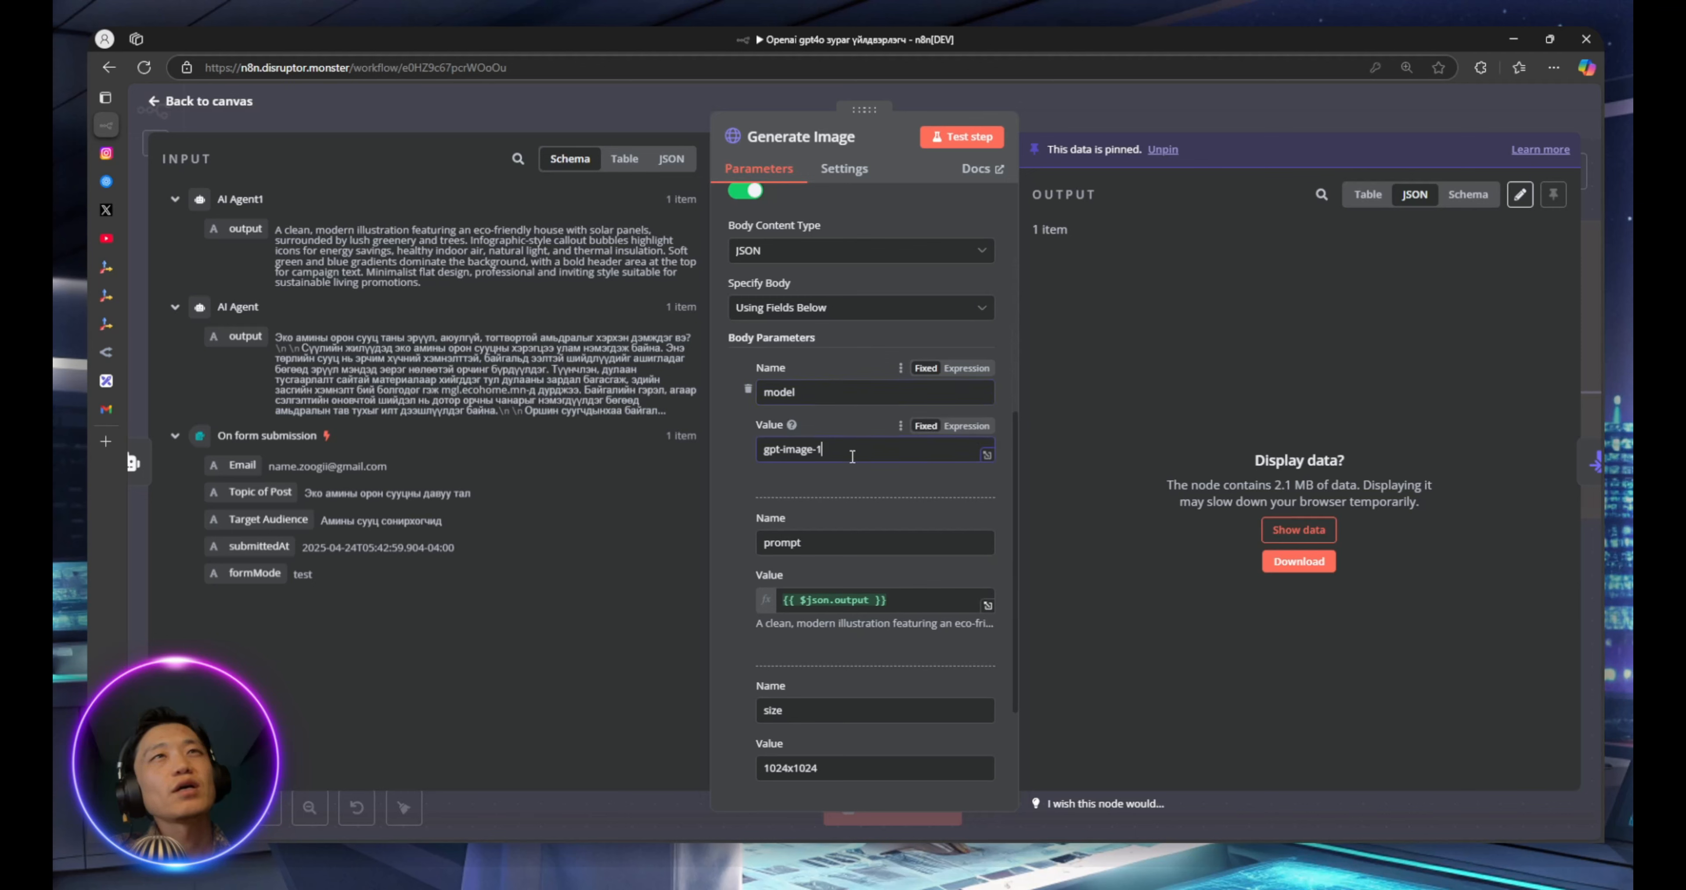
pyautogui.click(809, 391)
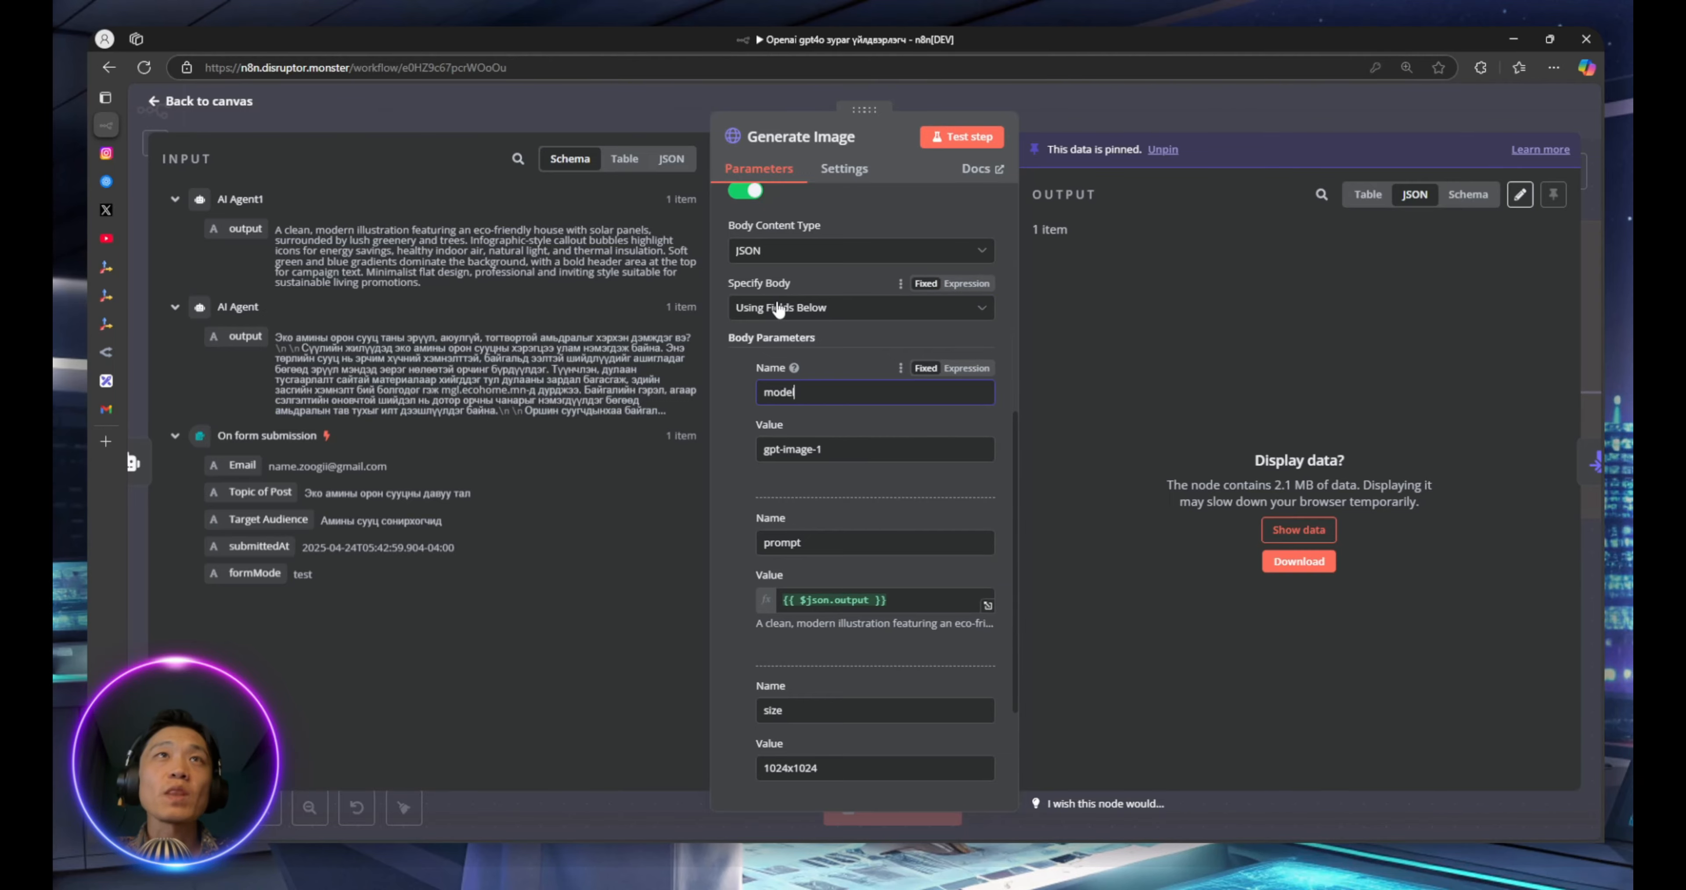
pyautogui.click(647, 119)
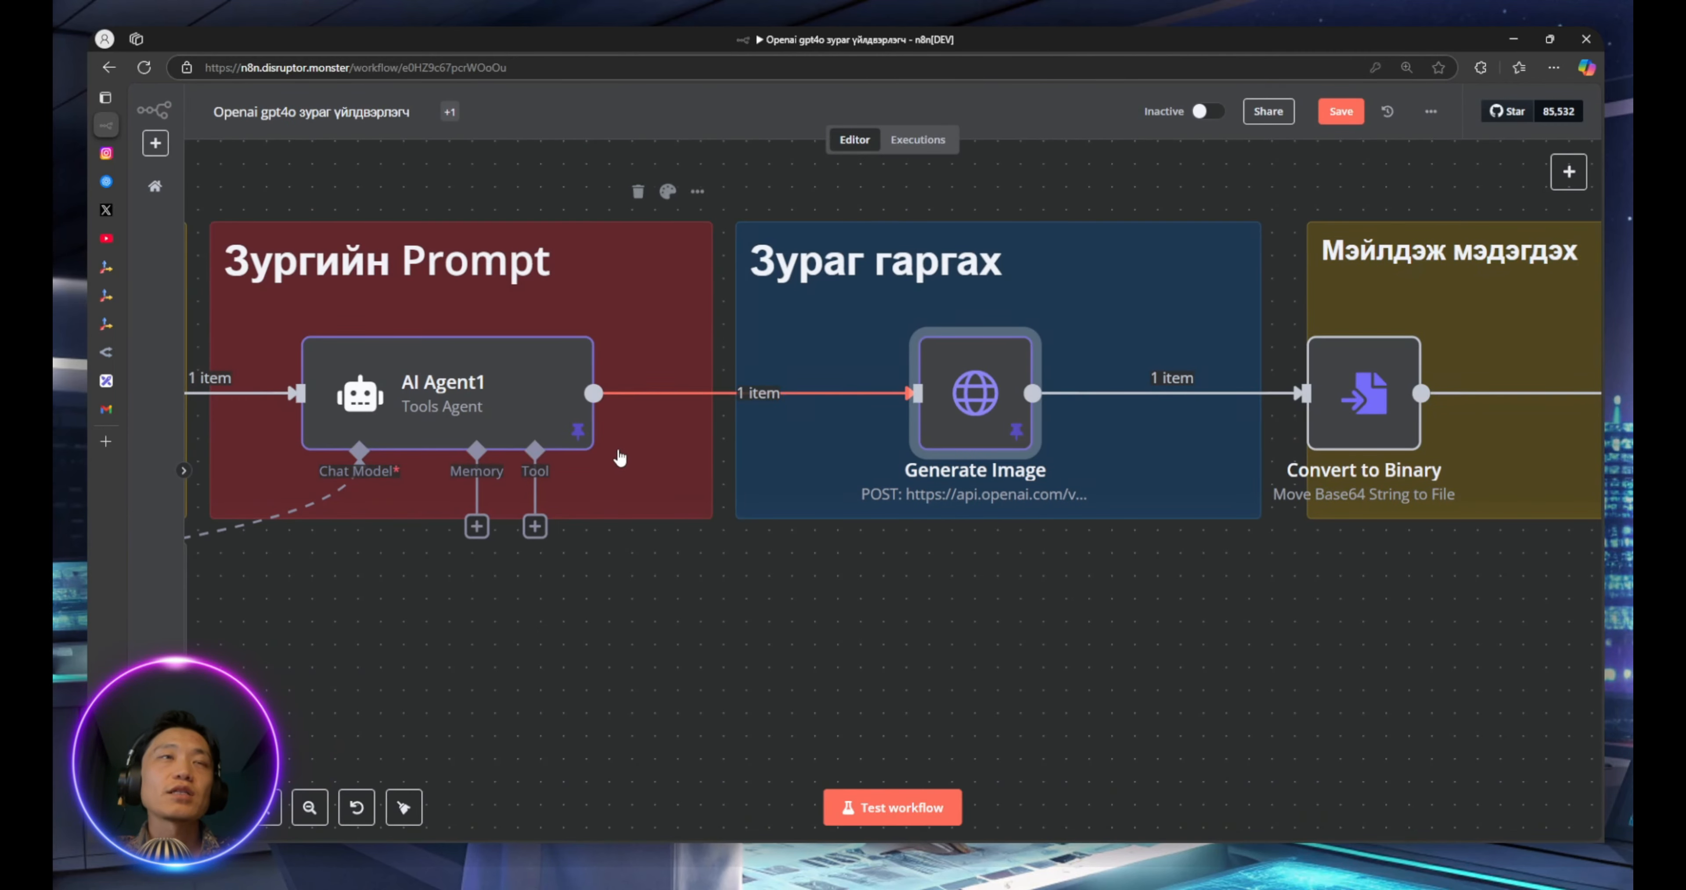
# Reopen the Generate Image node and examine the name and value of its model body parameter
pyautogui.doubleClick(975, 393)
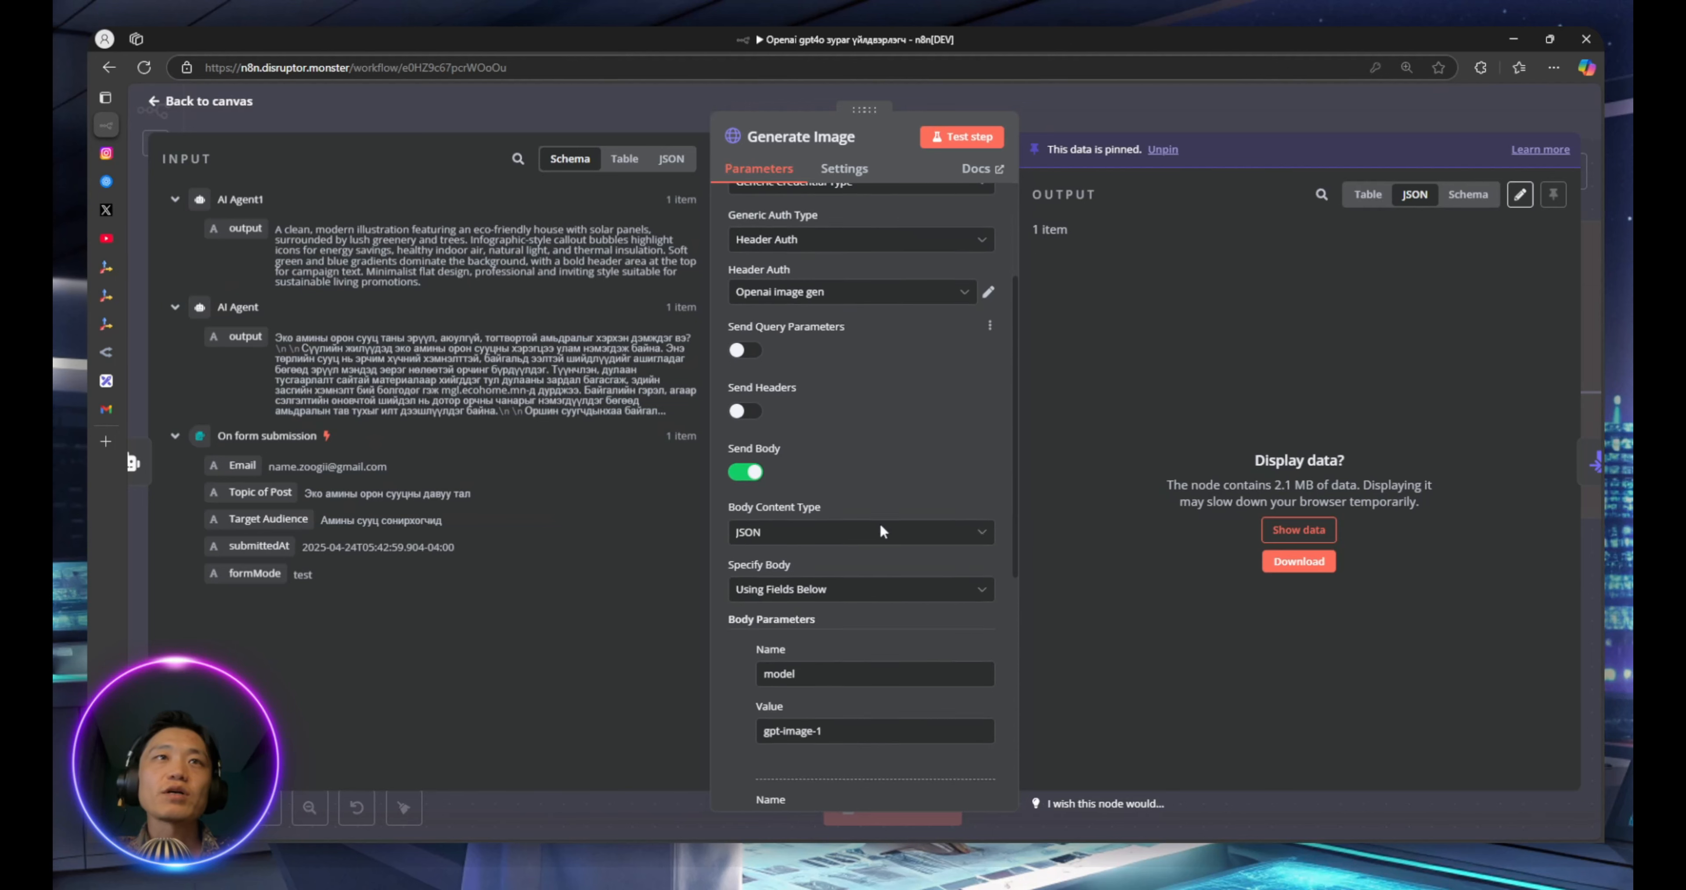
pyautogui.scroll(-5, 881, 525)
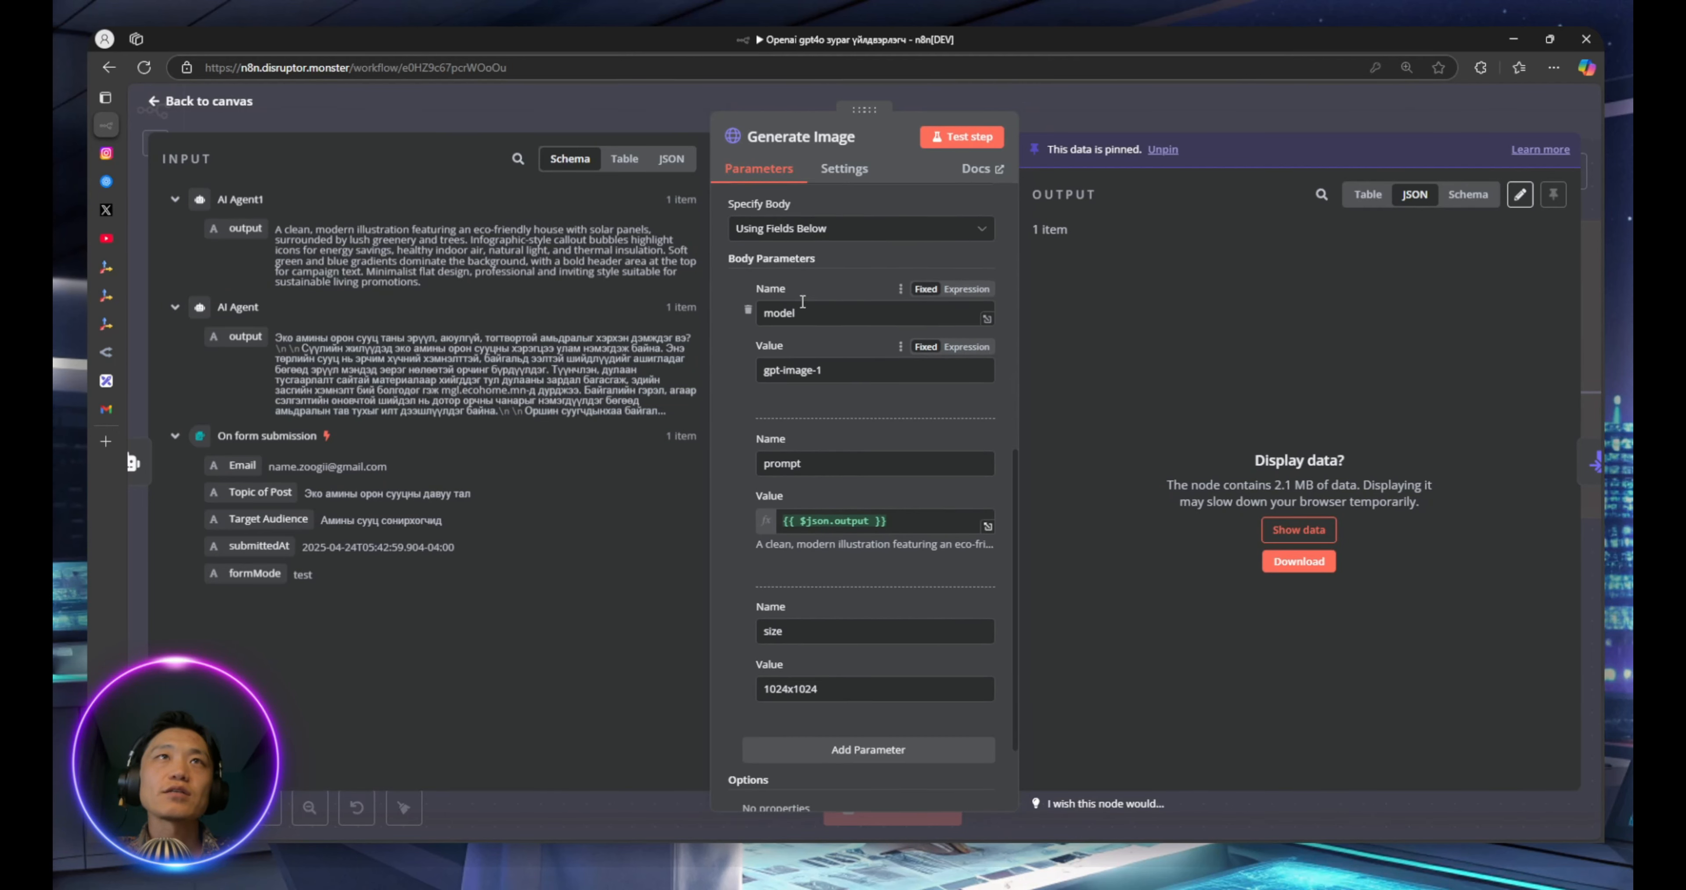
pyautogui.click(802, 305)
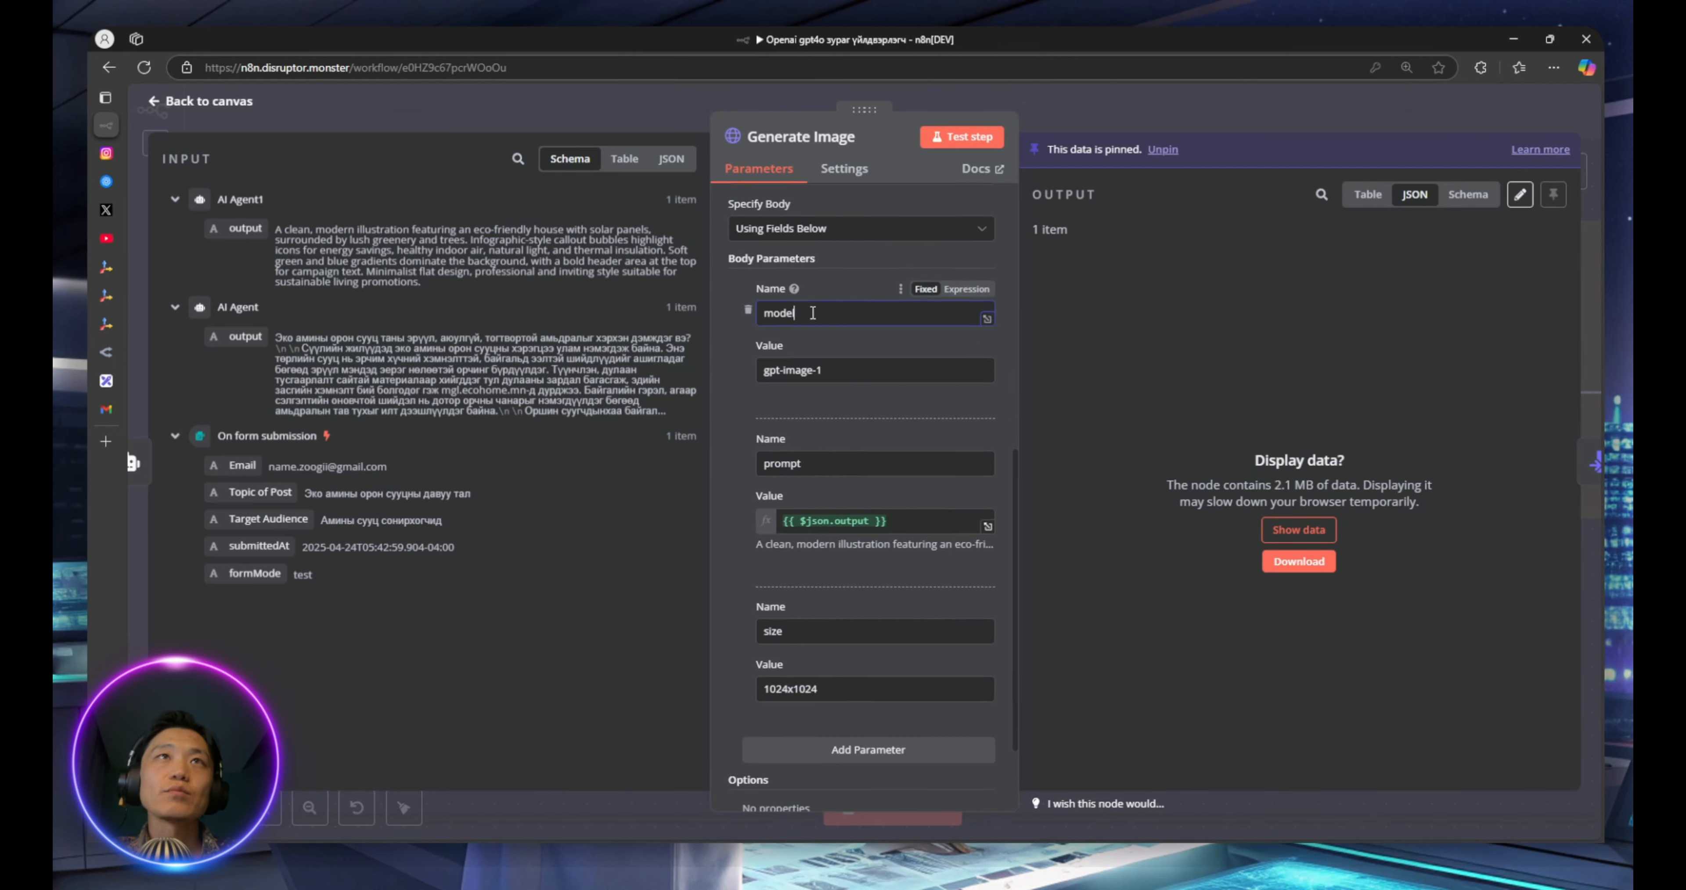
pyautogui.click(844, 365)
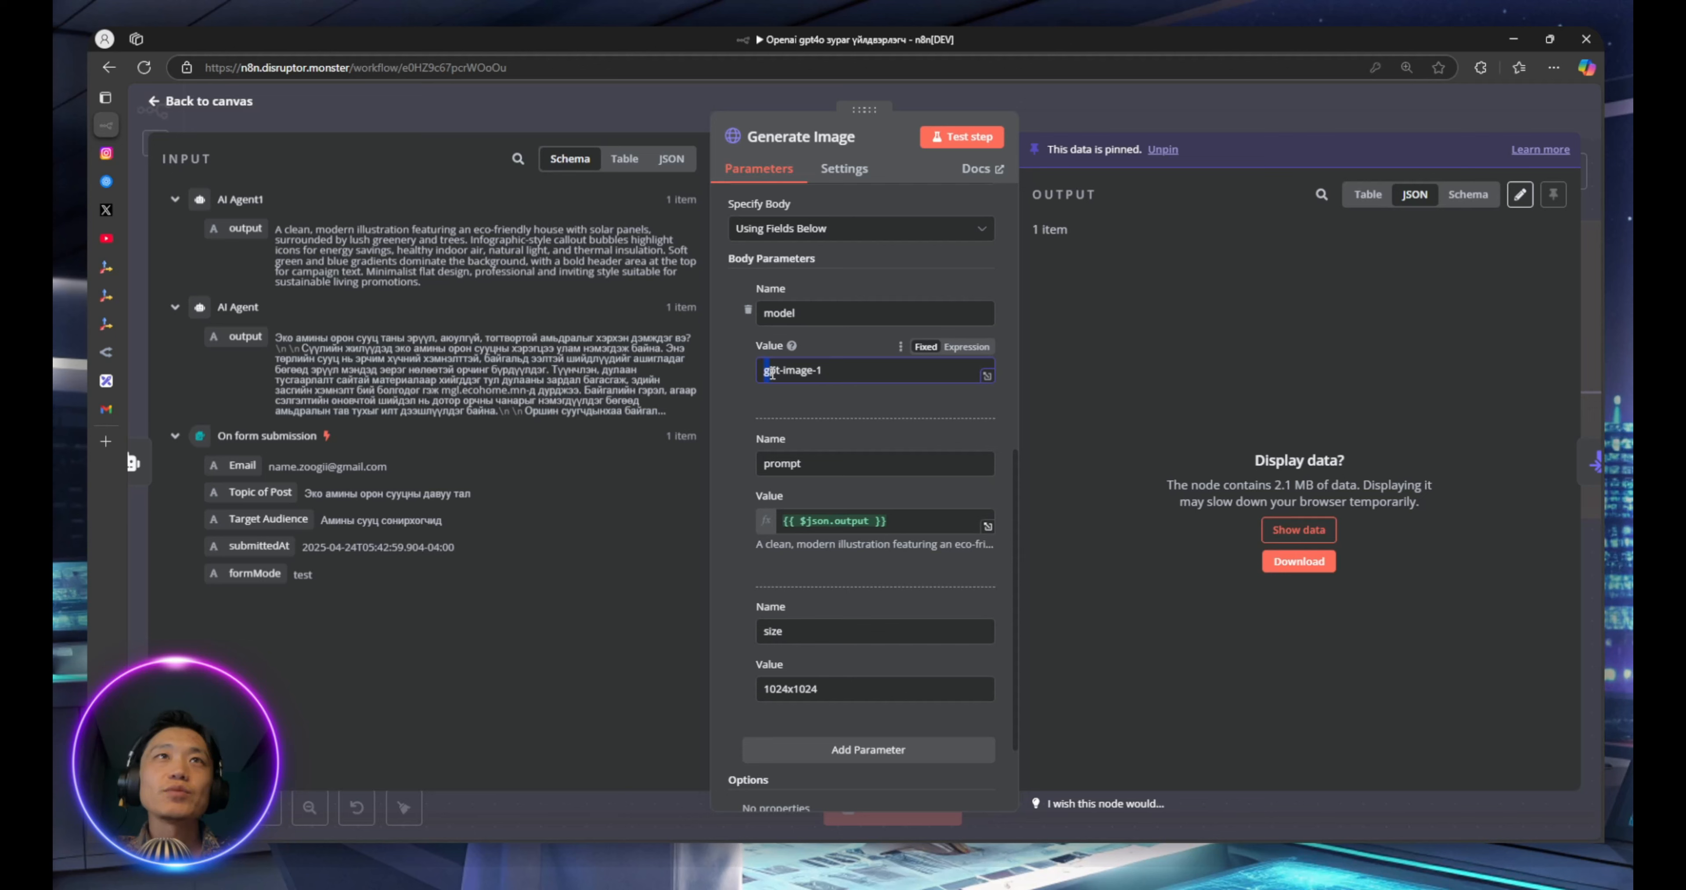
pyautogui.moveTo(785, 373); pyautogui.dragTo(810, 374)
pyautogui.click(837, 371)
pyautogui.scroll(-1, 825, 385)
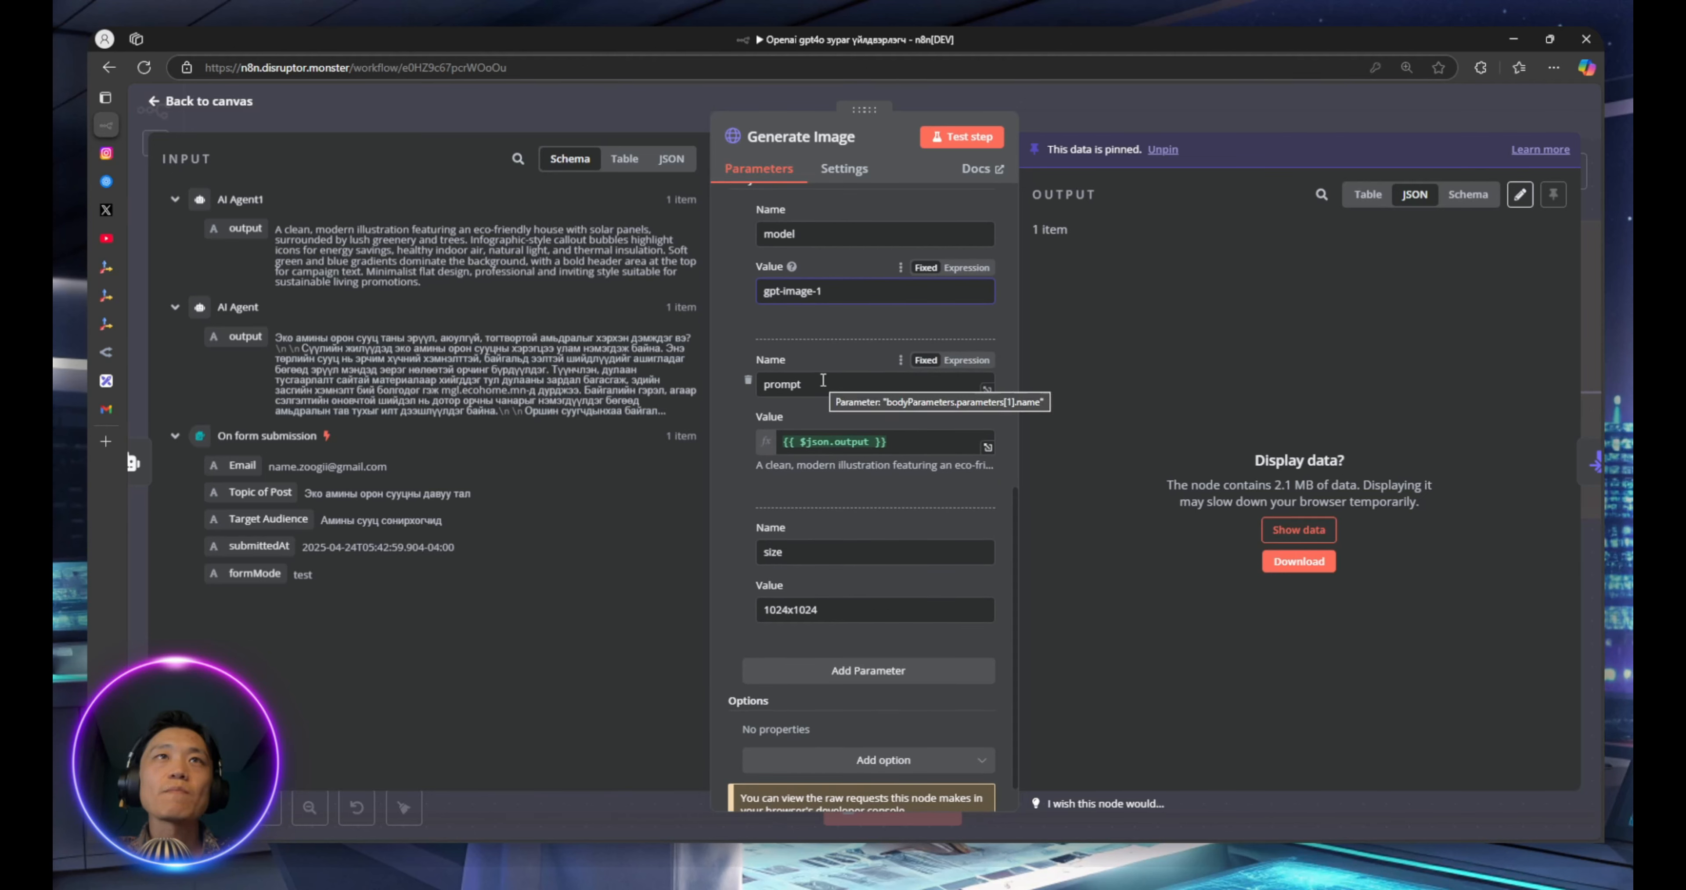
# Examine the names and values of the Generate Image node's prompt and size body parameters, comparing the prompt with AI Agent1's output
pyautogui.click(824, 383)
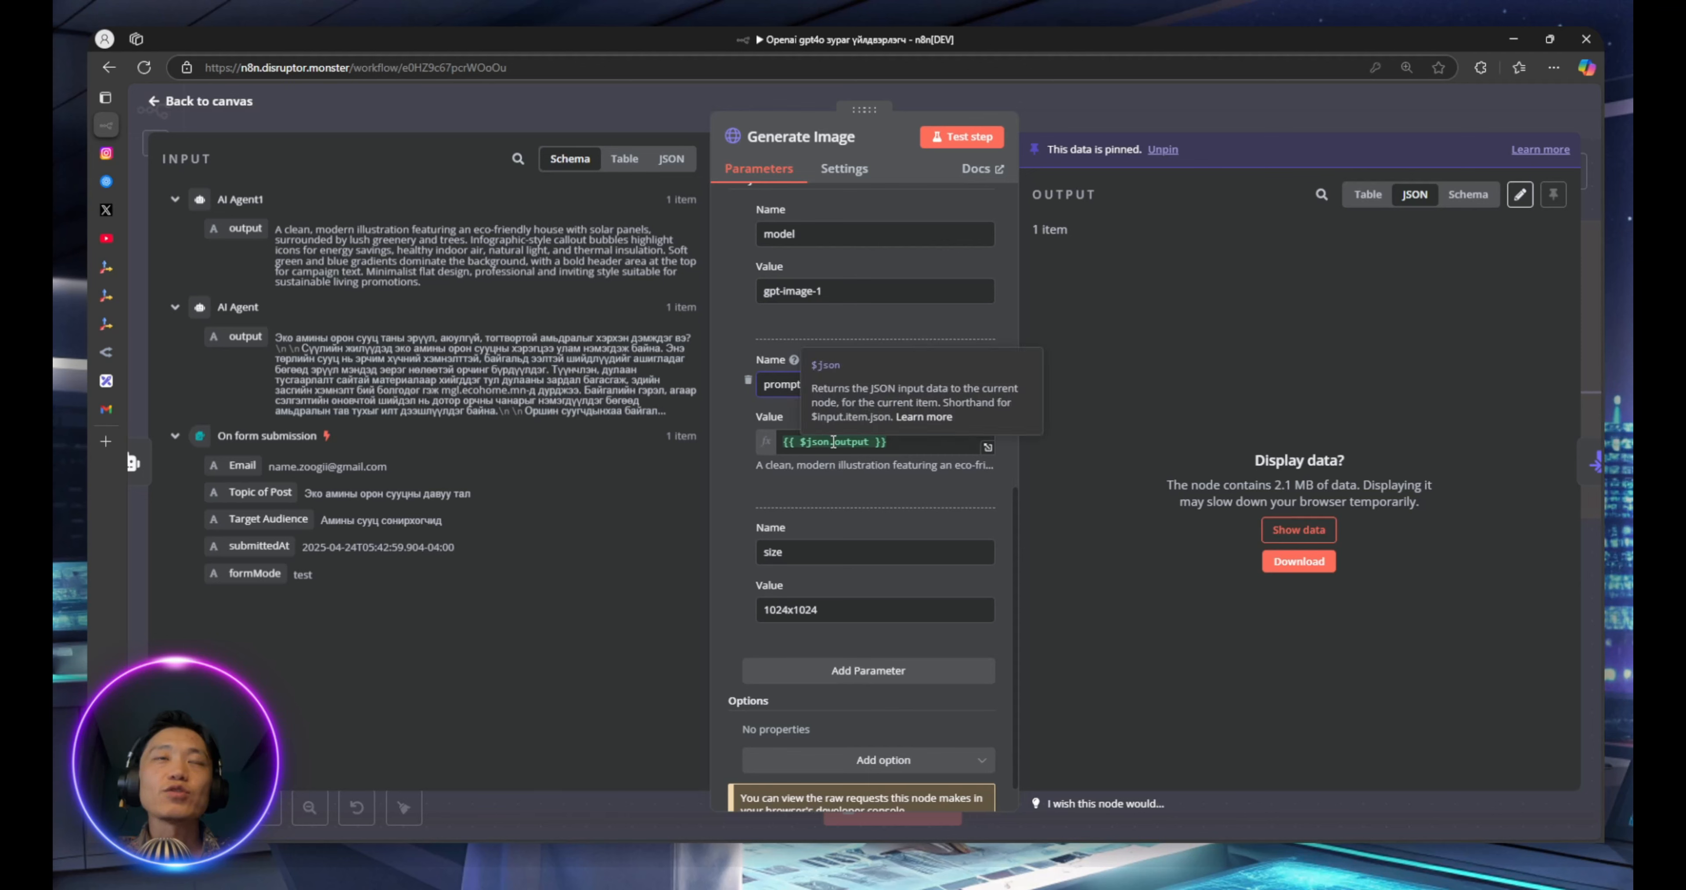
pyautogui.moveTo(244, 228); pyautogui.dragTo(353, 249)
pyautogui.scroll(-1, 845, 500)
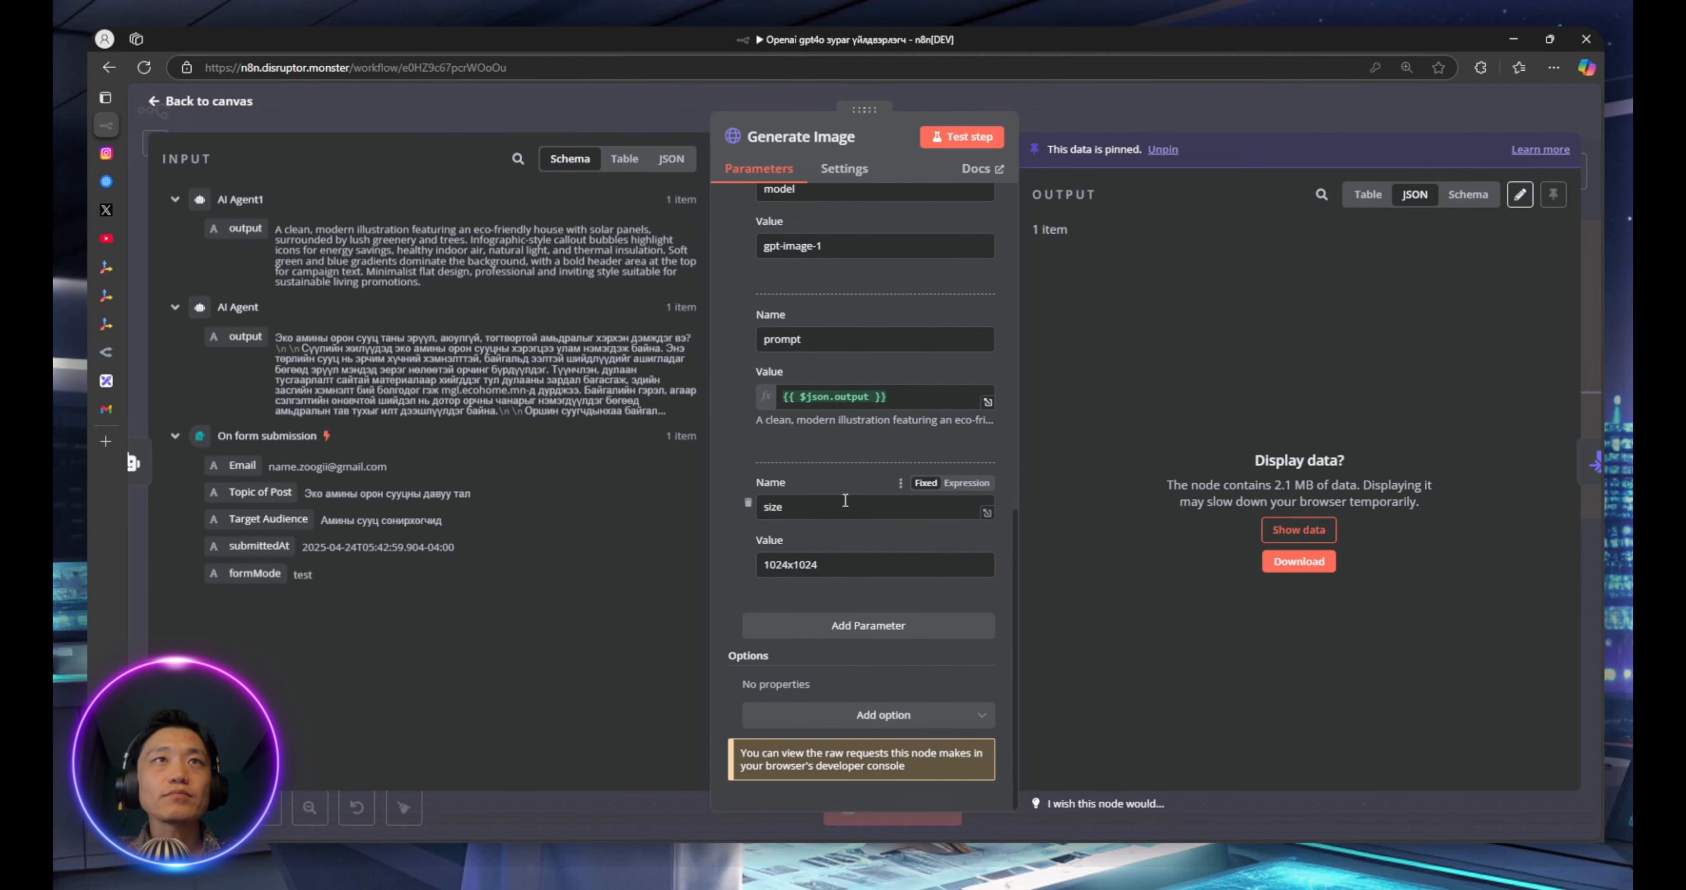
pyautogui.moveTo(798, 510); pyautogui.dragTo(763, 508)
pyautogui.click(807, 508)
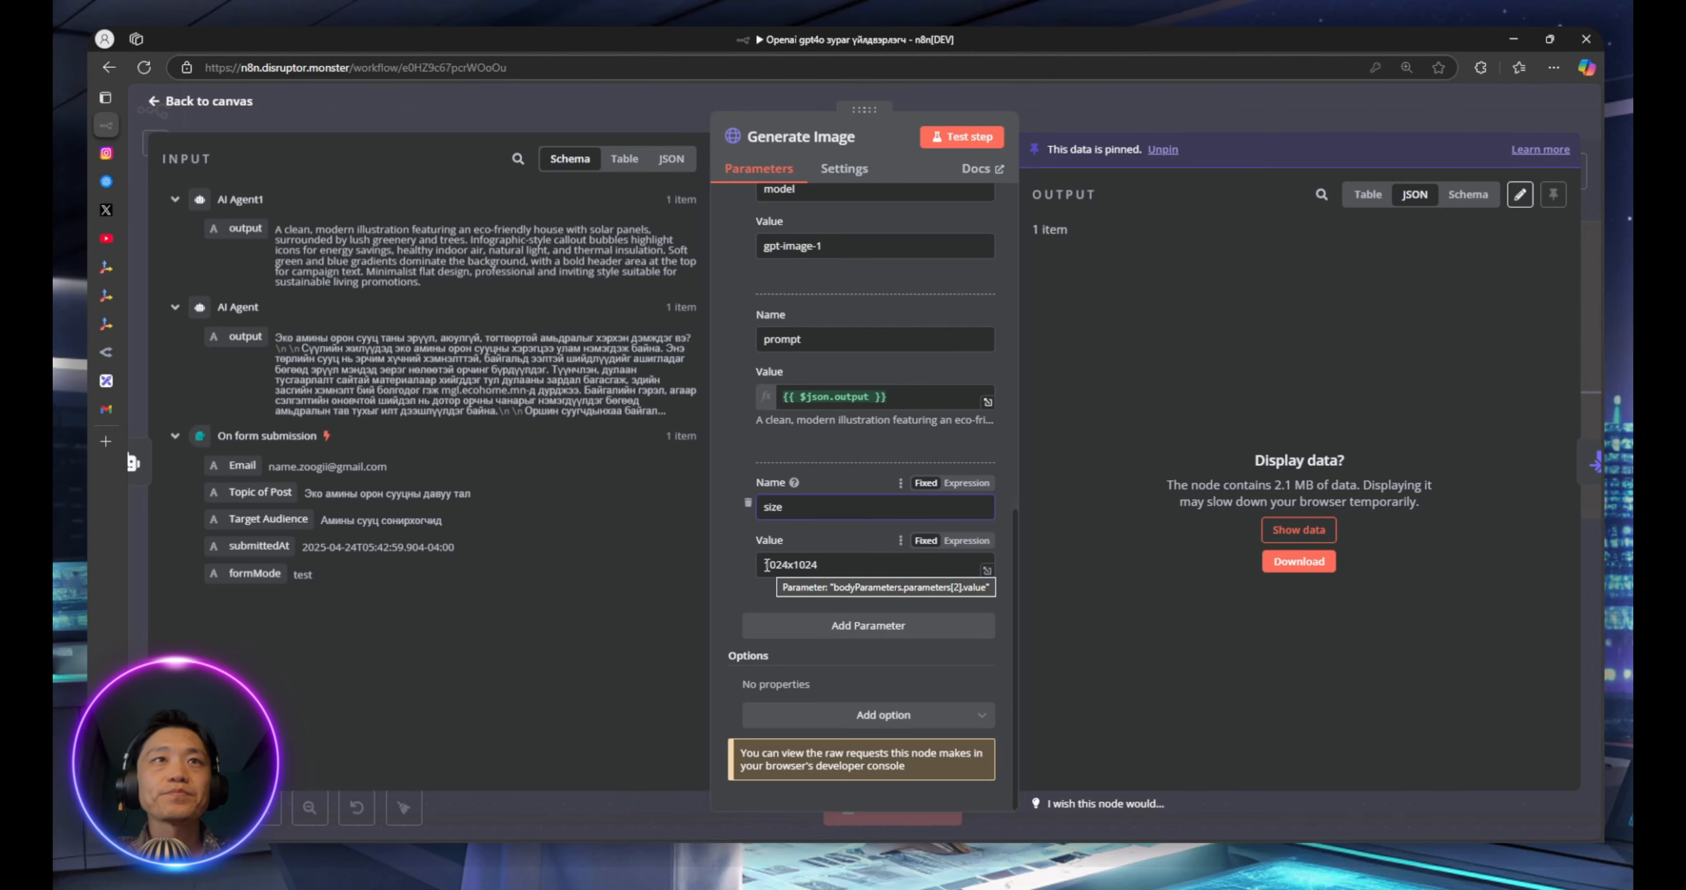
pyautogui.moveTo(764, 565); pyautogui.dragTo(828, 566)
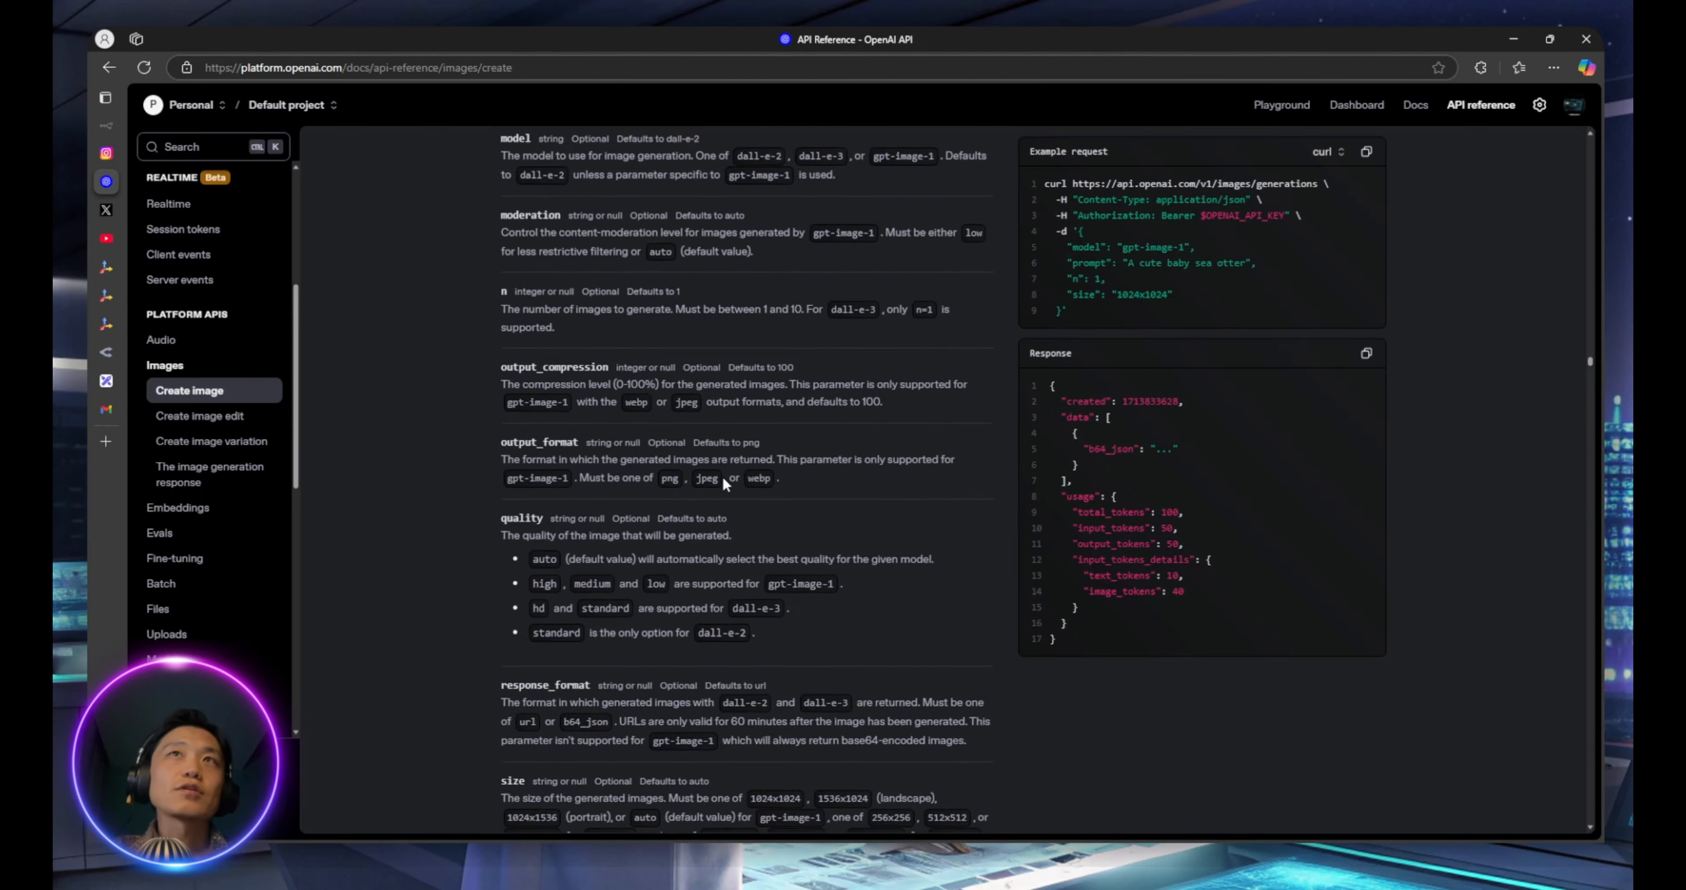
# Switch to the OpenAI API reference and read through the request body parameters for Create image
pyautogui.scroll(10, 722, 475)
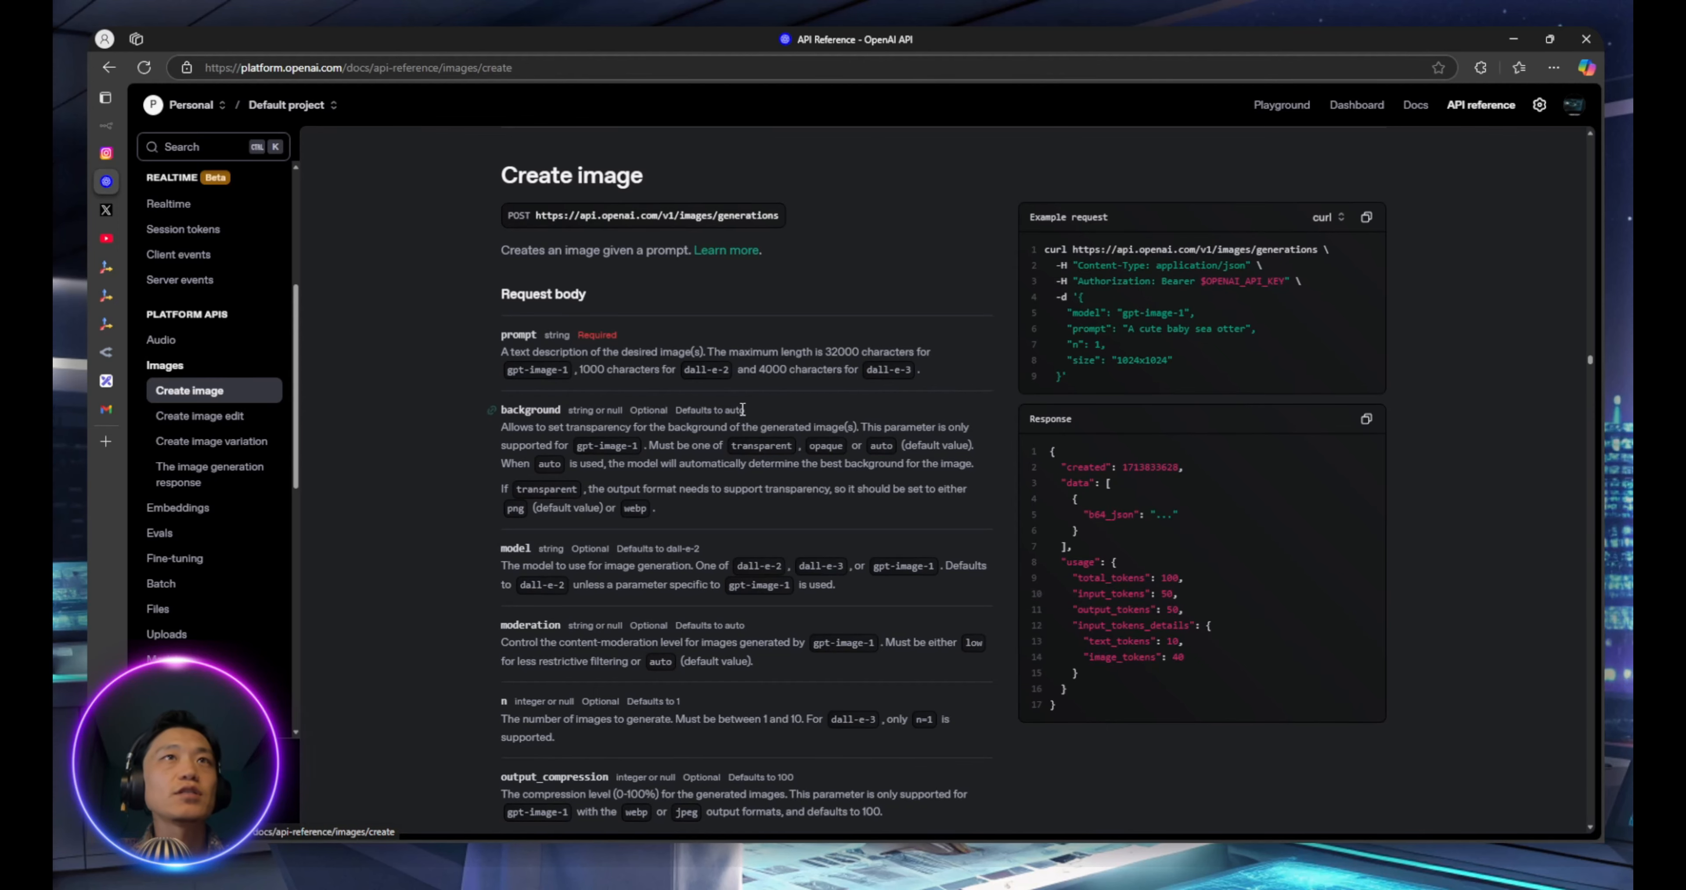
pyautogui.scroll(-2, 785, 517)
pyautogui.scroll(-7, 783, 512)
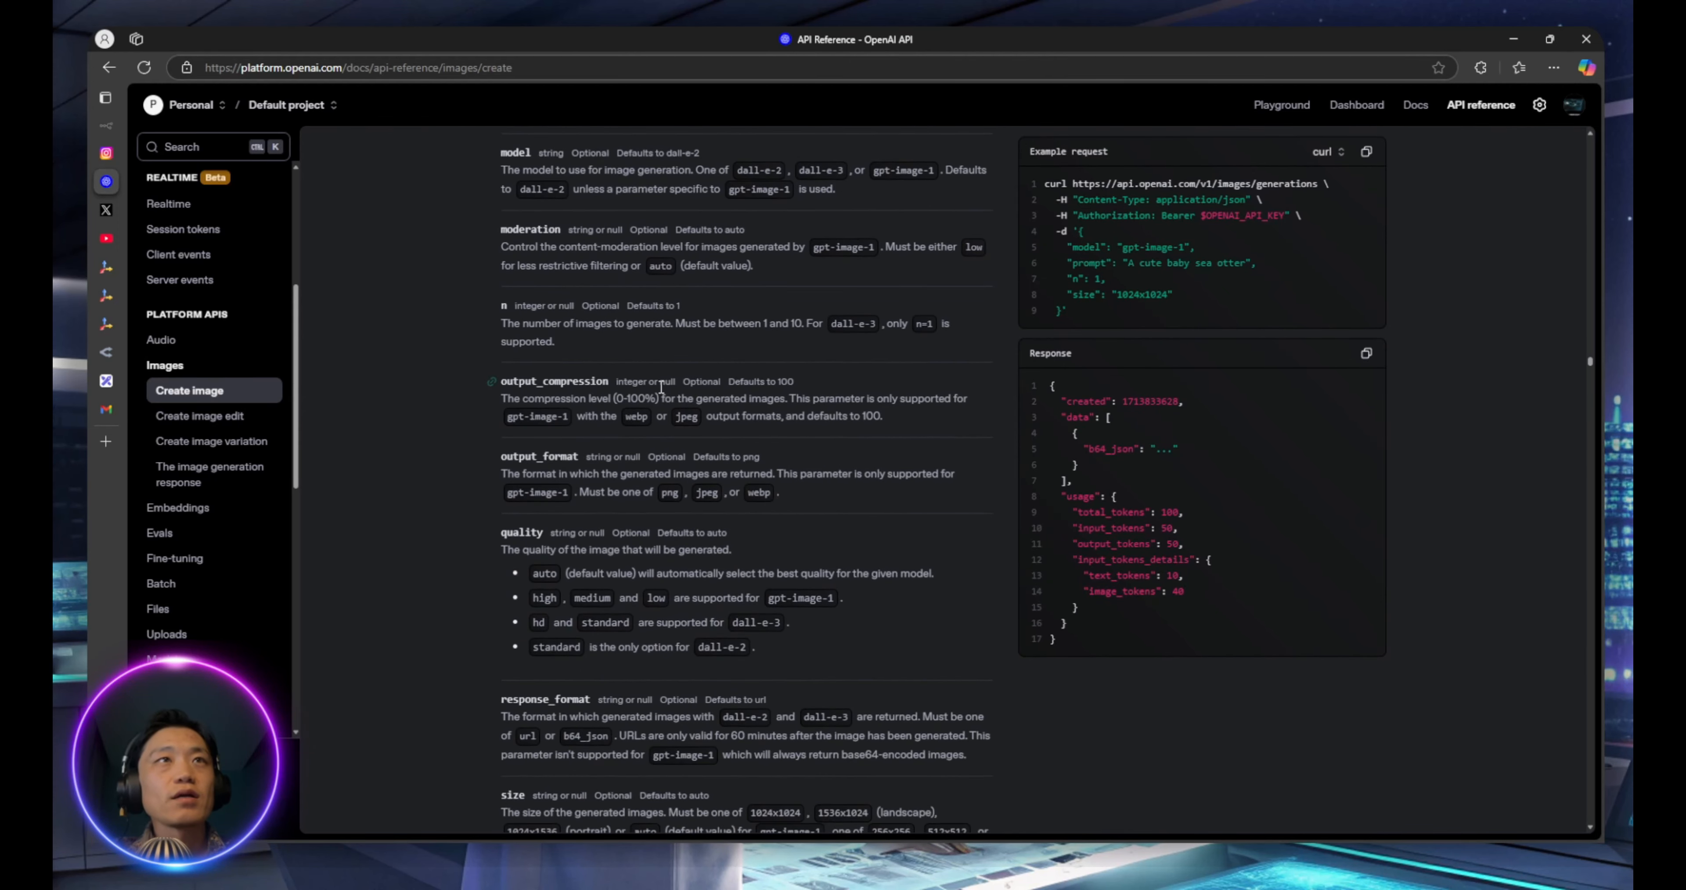
pyautogui.scroll(-3, 720, 452)
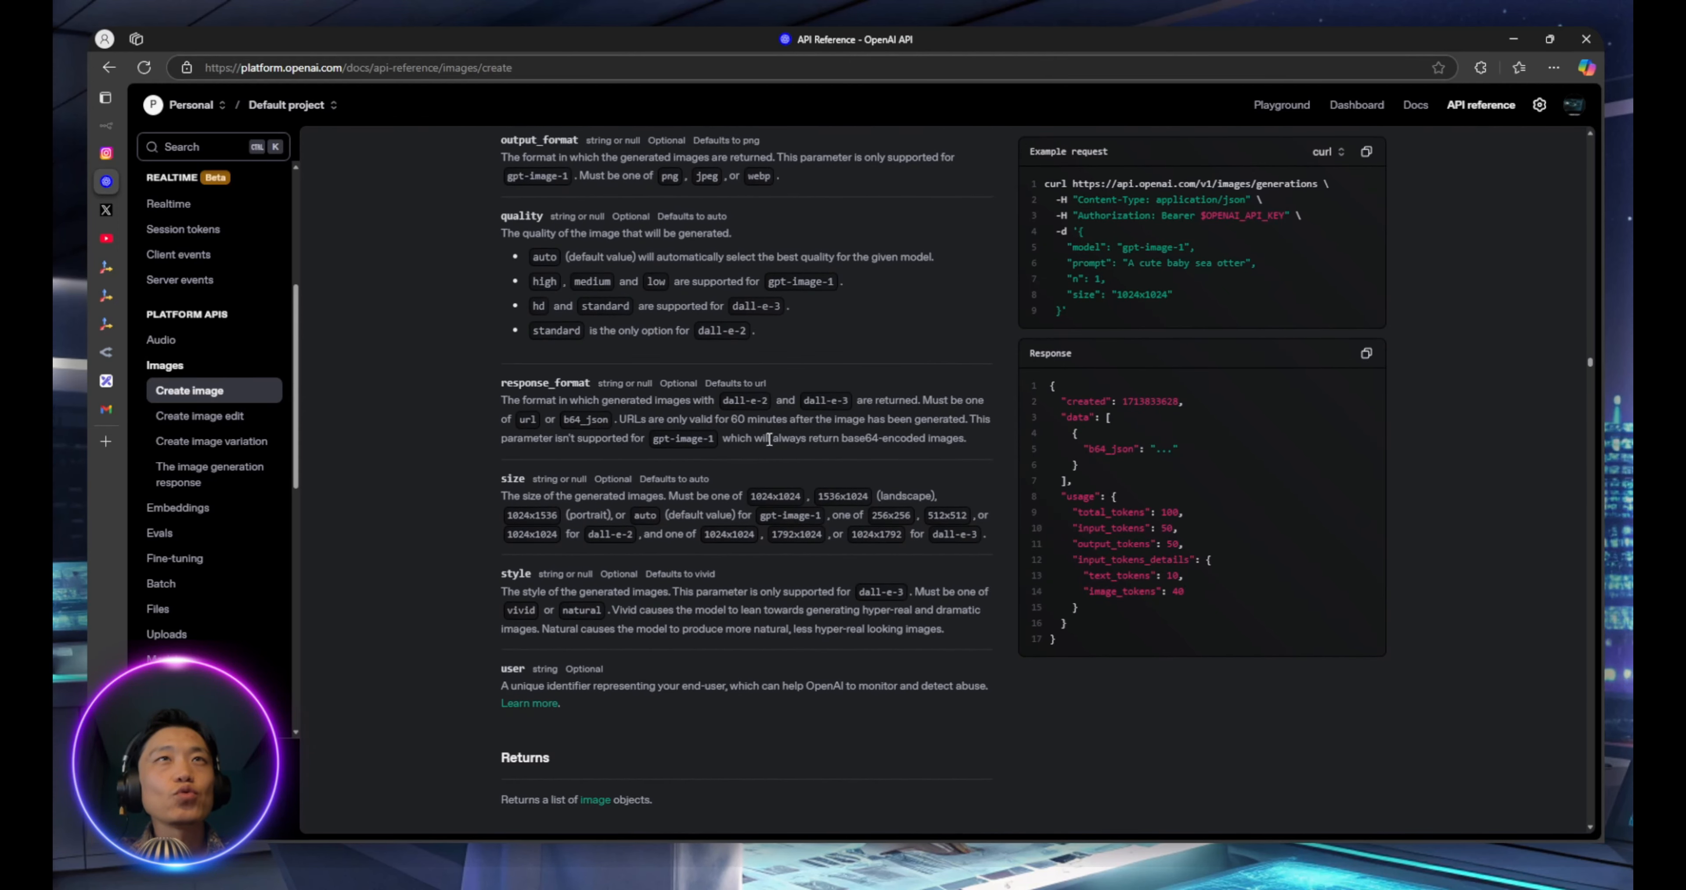
pyautogui.scroll(-3, 766, 458)
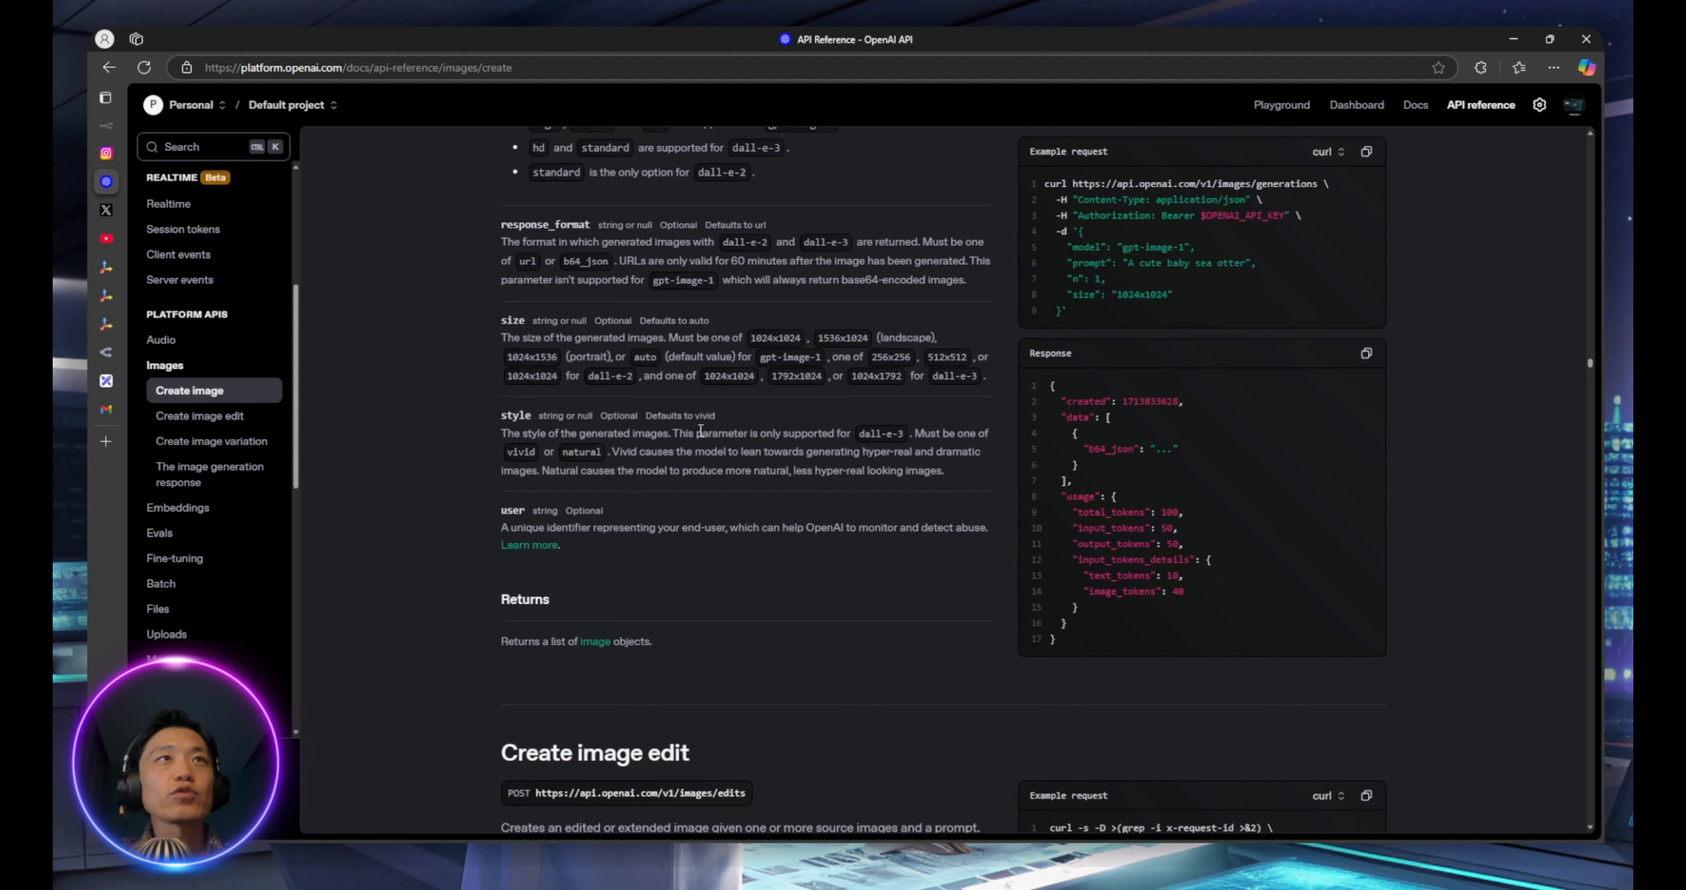
# Examine the endpoint, headers and model line in the Create image example curl request
pyautogui.scroll(10, 735, 476)
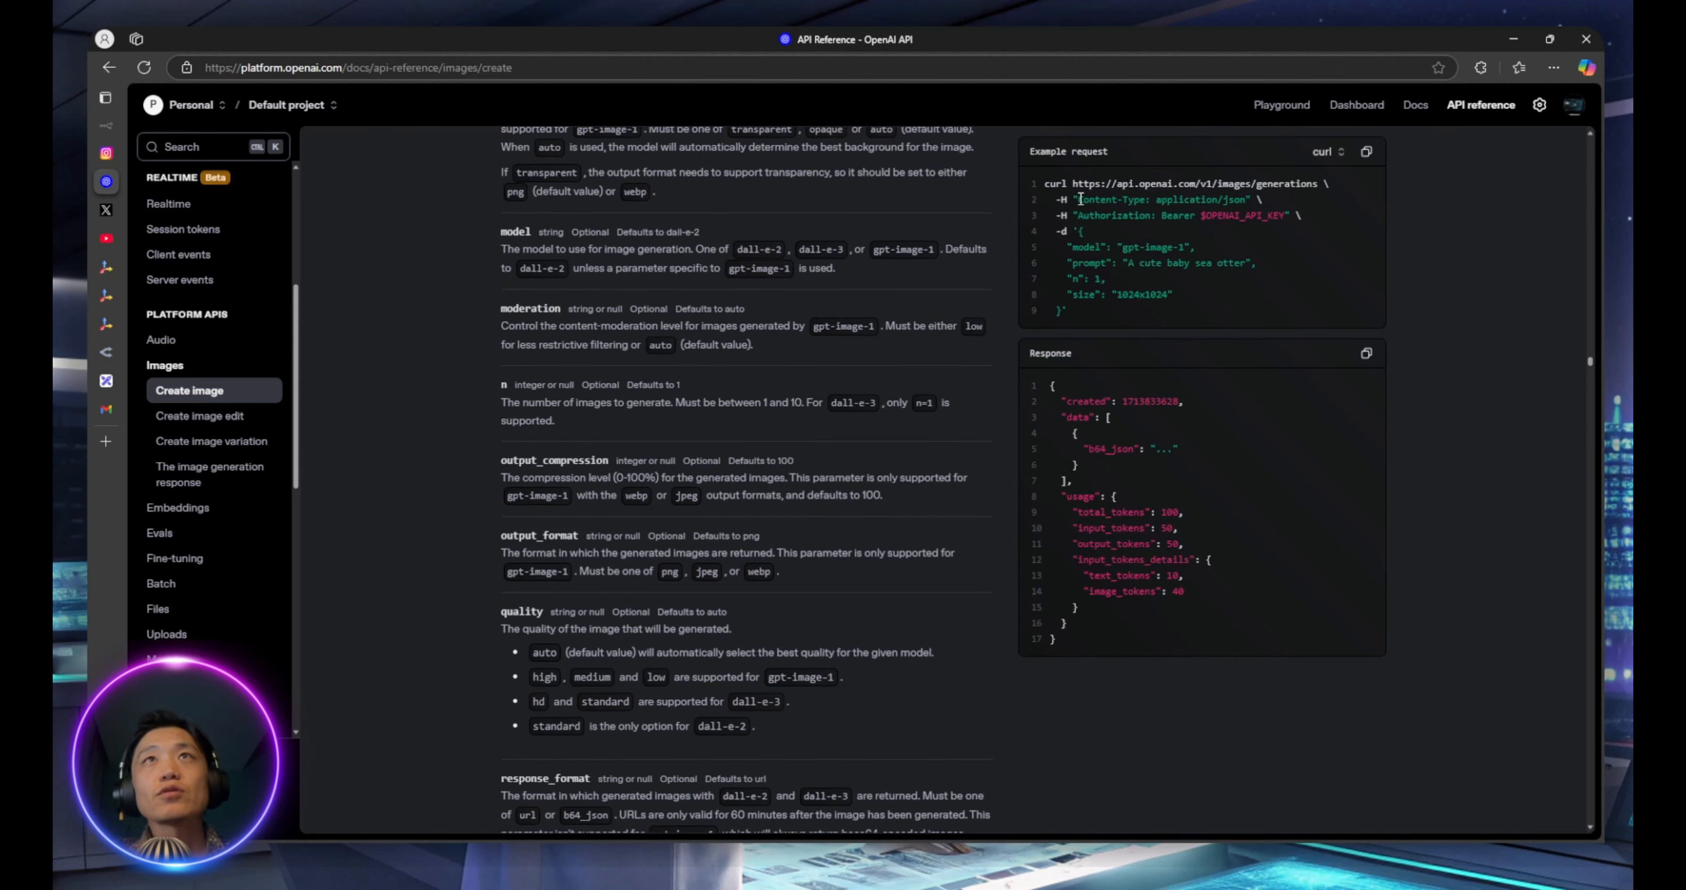
pyautogui.moveTo(1081, 199); pyautogui.dragTo(1223, 222)
pyautogui.click(1097, 182)
pyautogui.moveTo(1045, 183); pyautogui.dragTo(1112, 248)
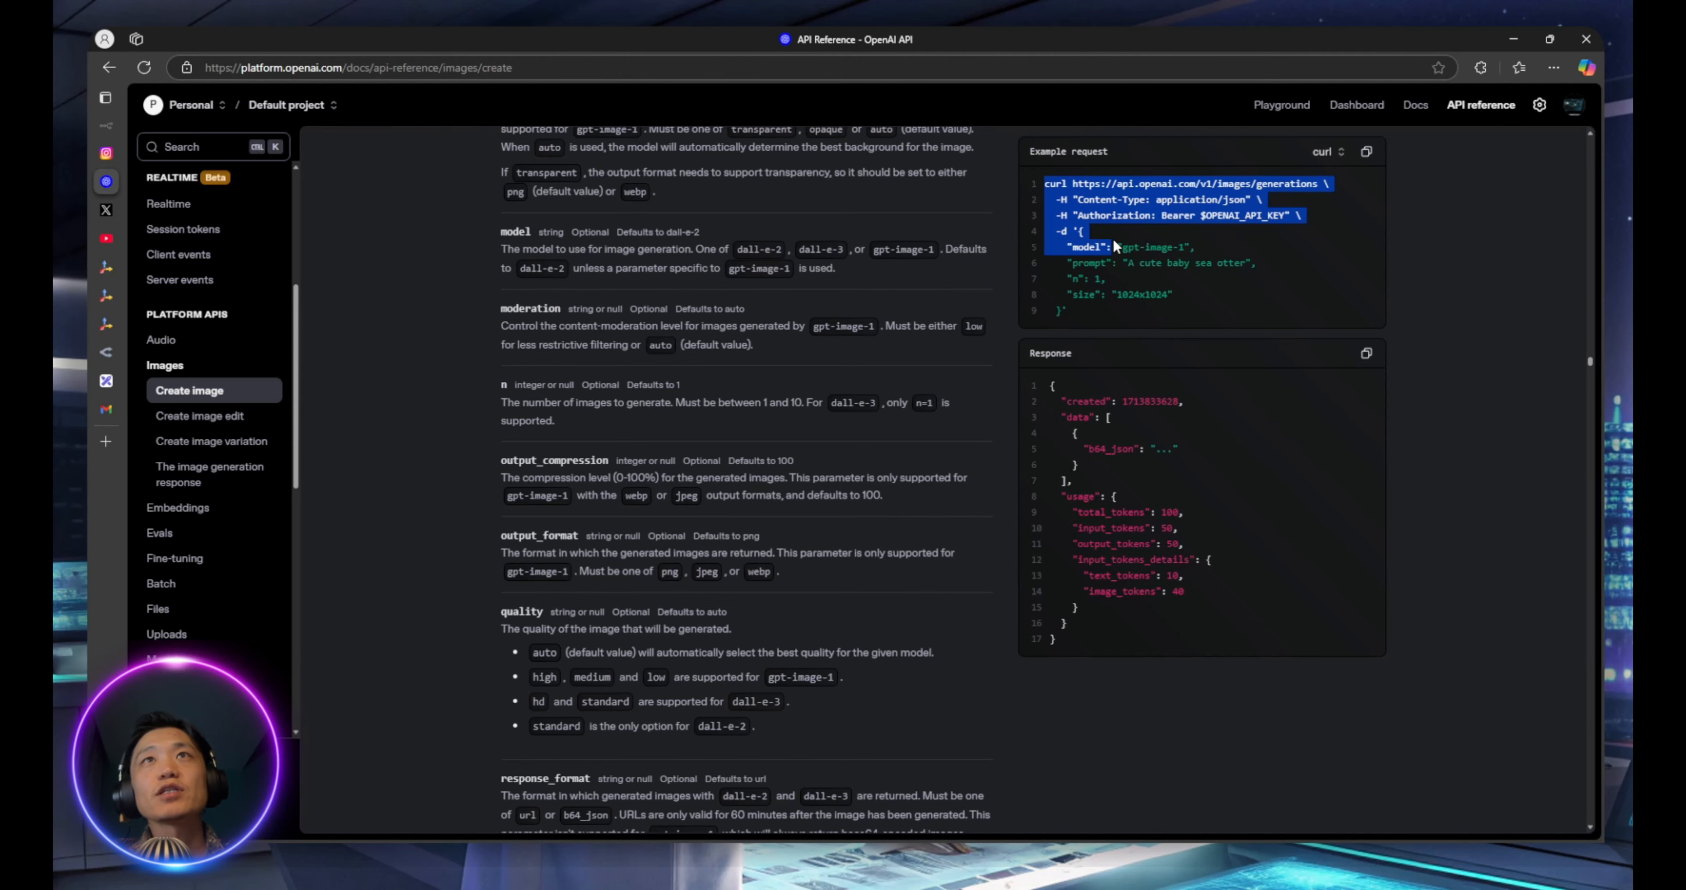
pyautogui.click(1122, 210)
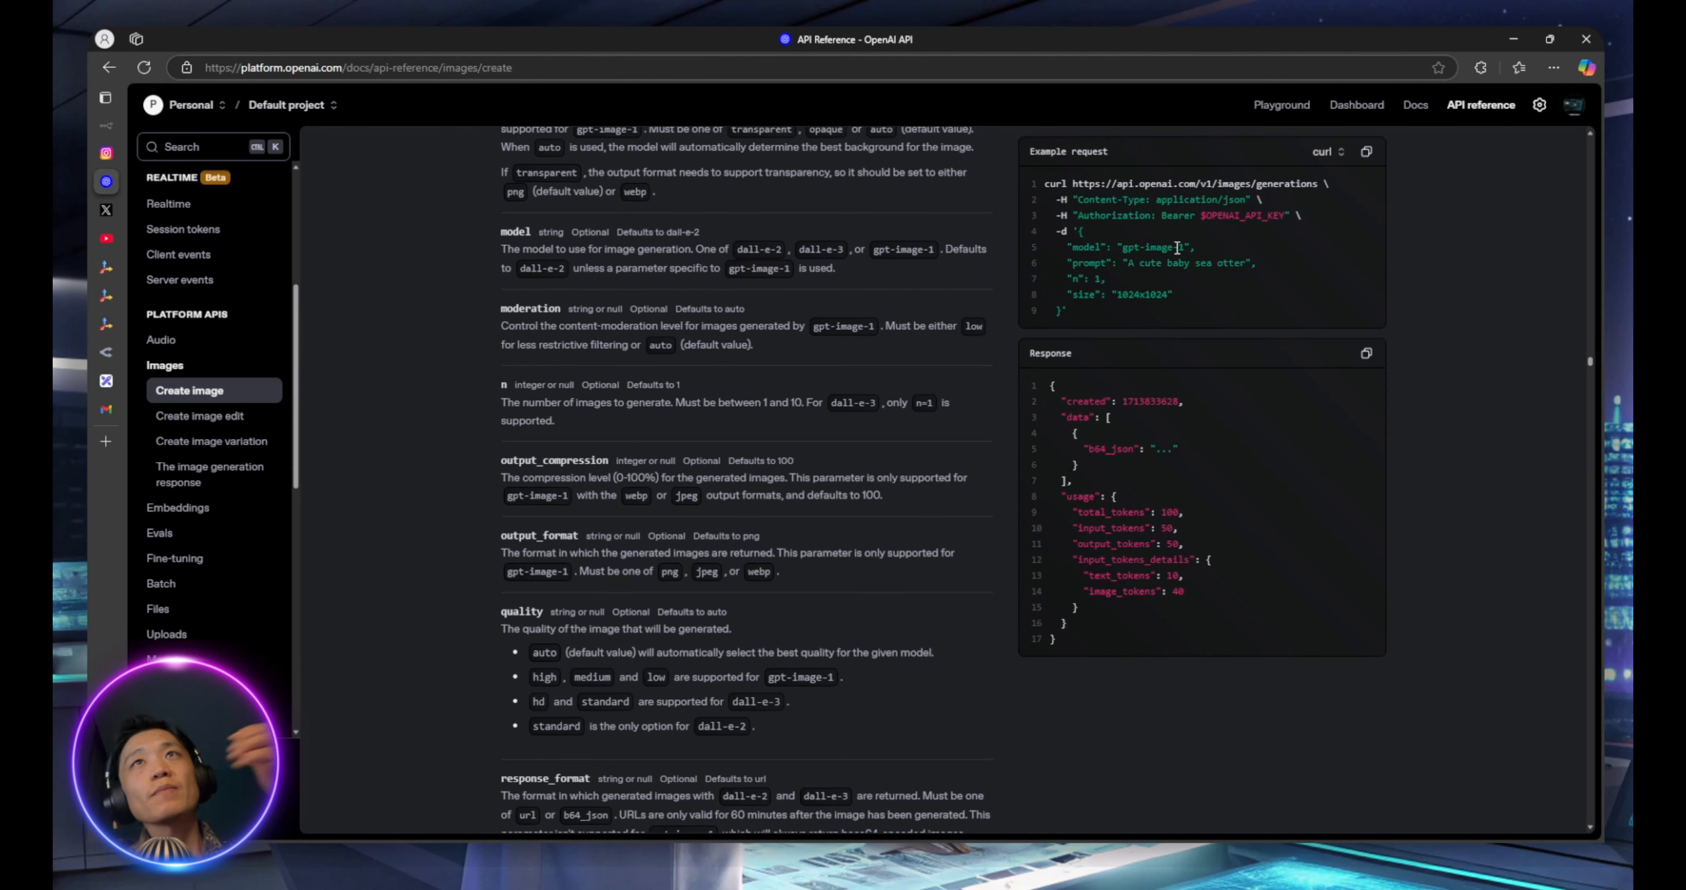
# Switch back to the n8n workflow and review the Generate Image node's method, URL, authentication and body parameters
pyautogui.click(103, 130)
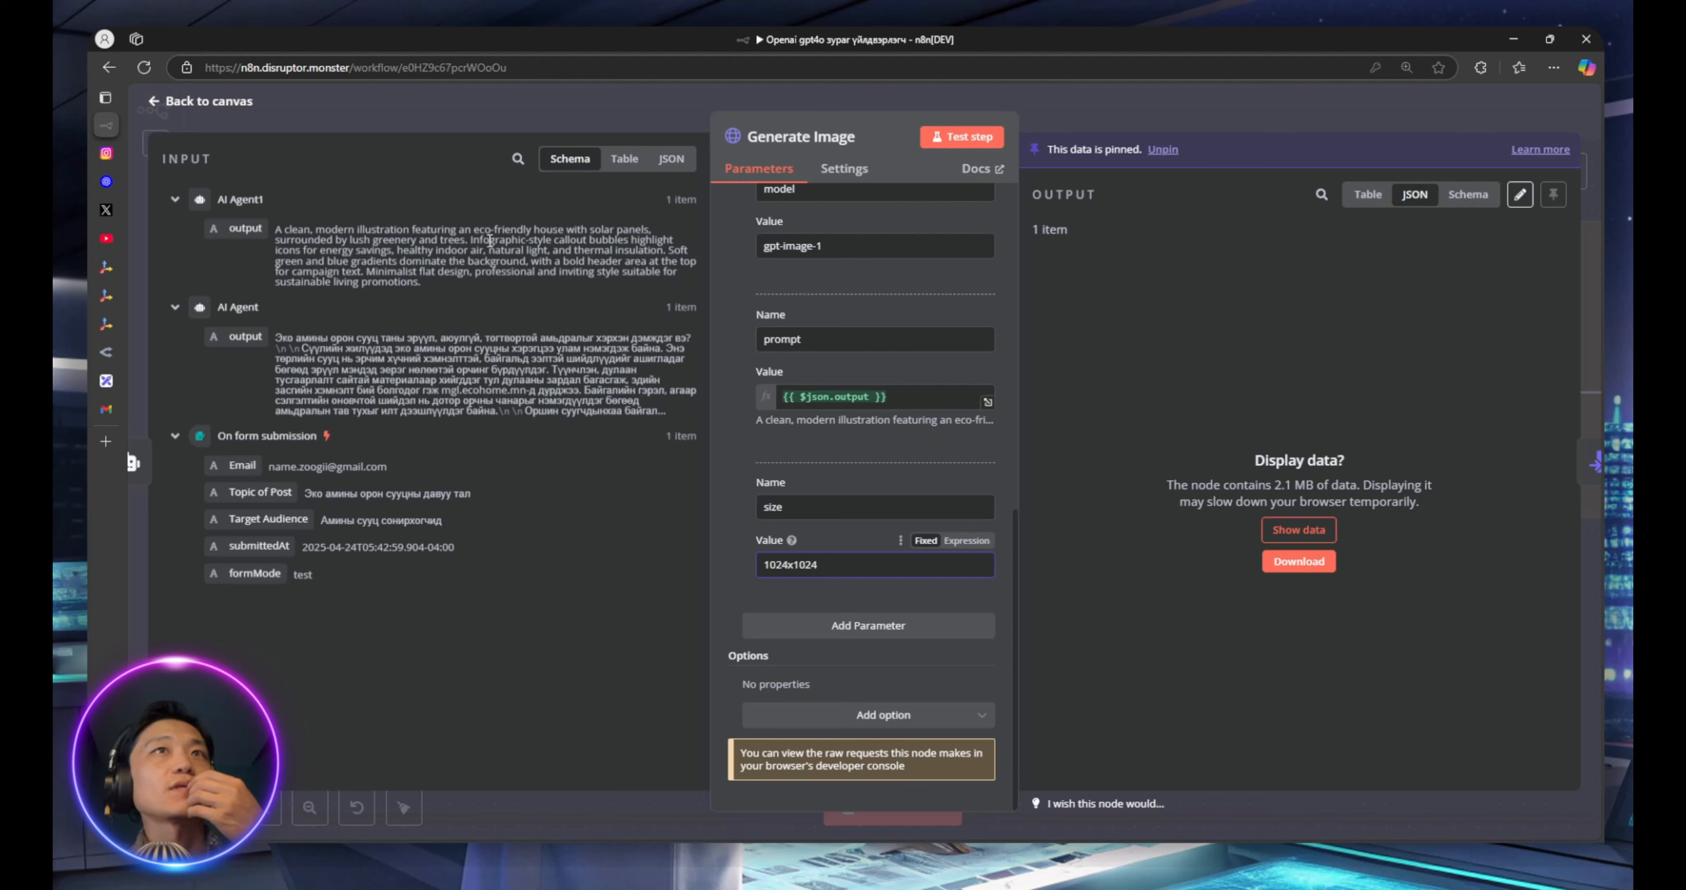
pyautogui.scroll(5, 851, 425)
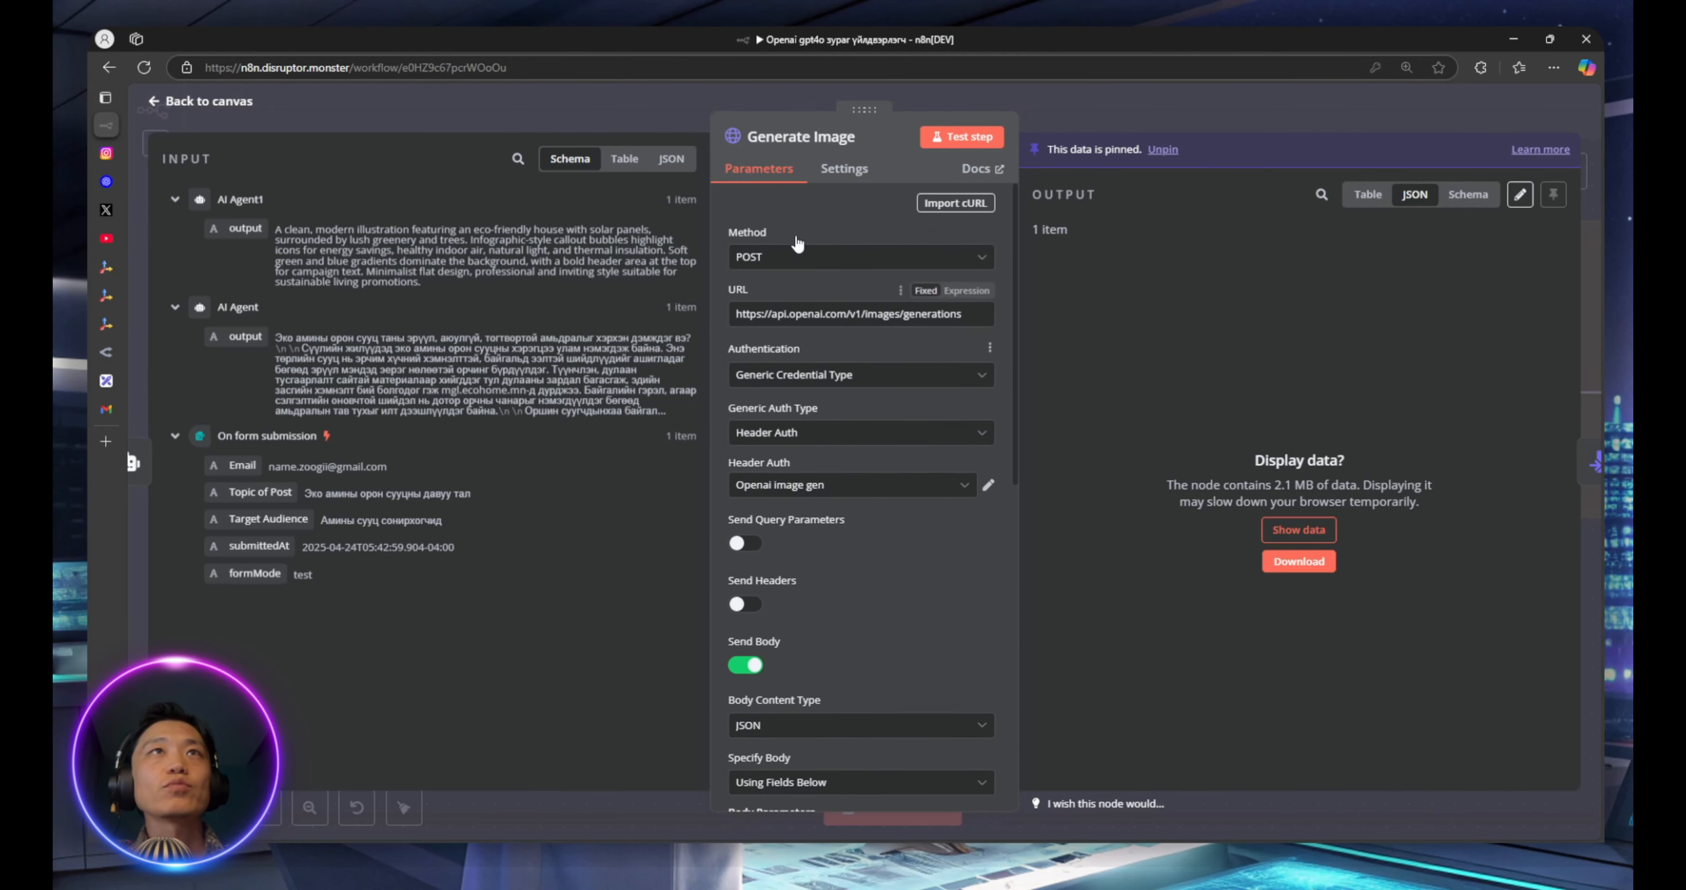
pyautogui.scroll(1, 846, 368)
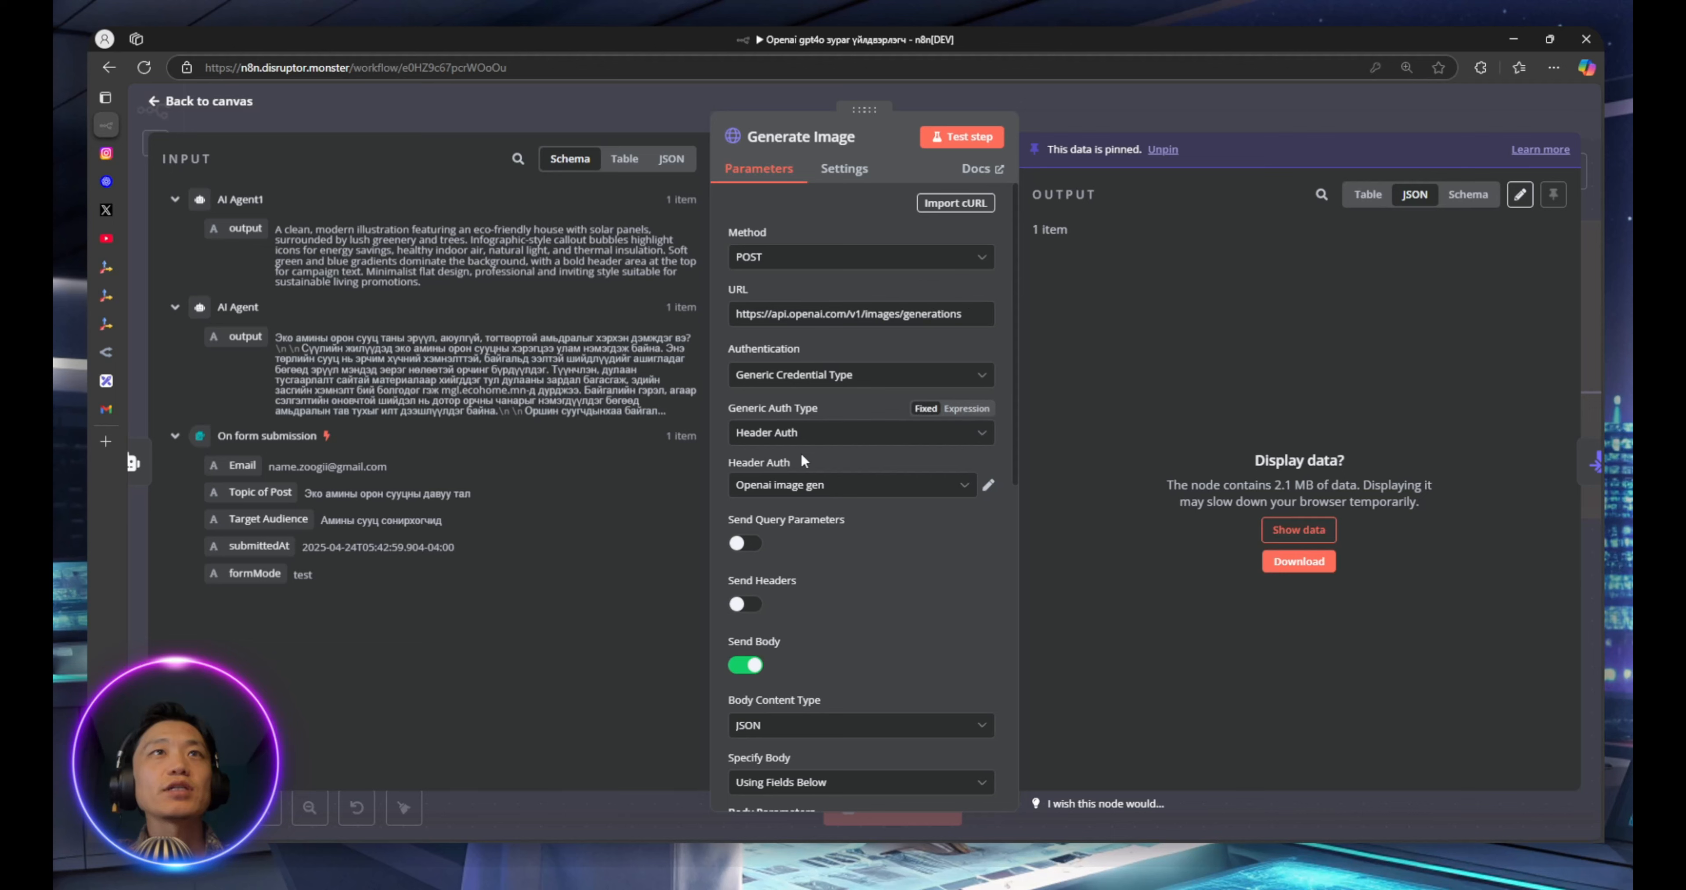
pyautogui.scroll(-5, 788, 503)
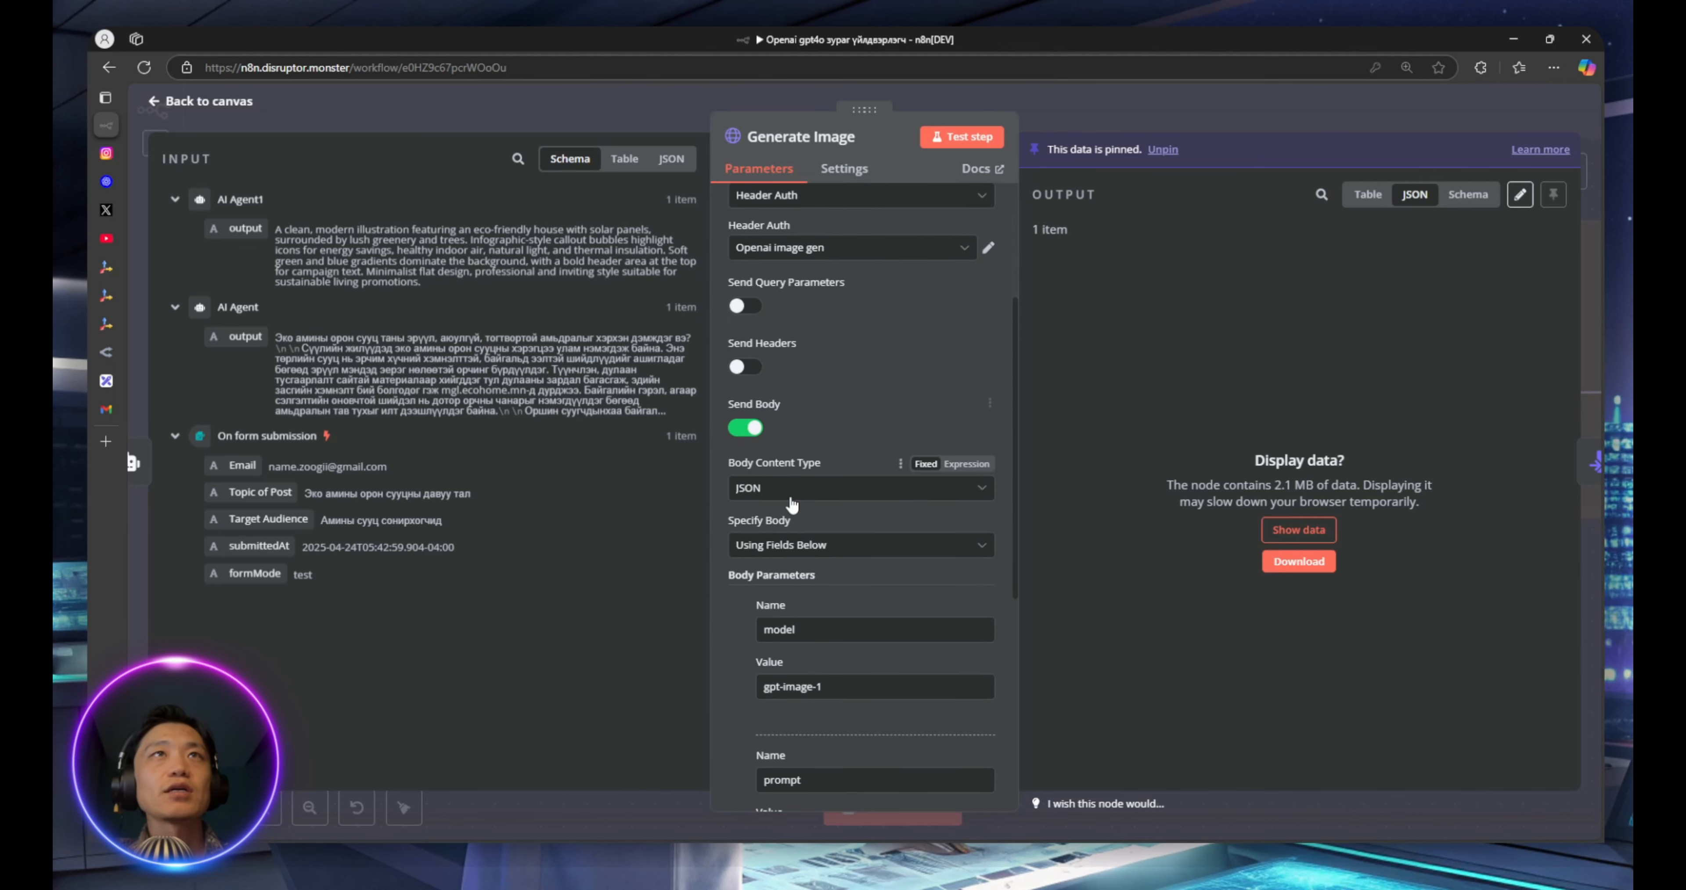
pyautogui.scroll(3, 795, 392)
pyautogui.scroll(-3, 795, 391)
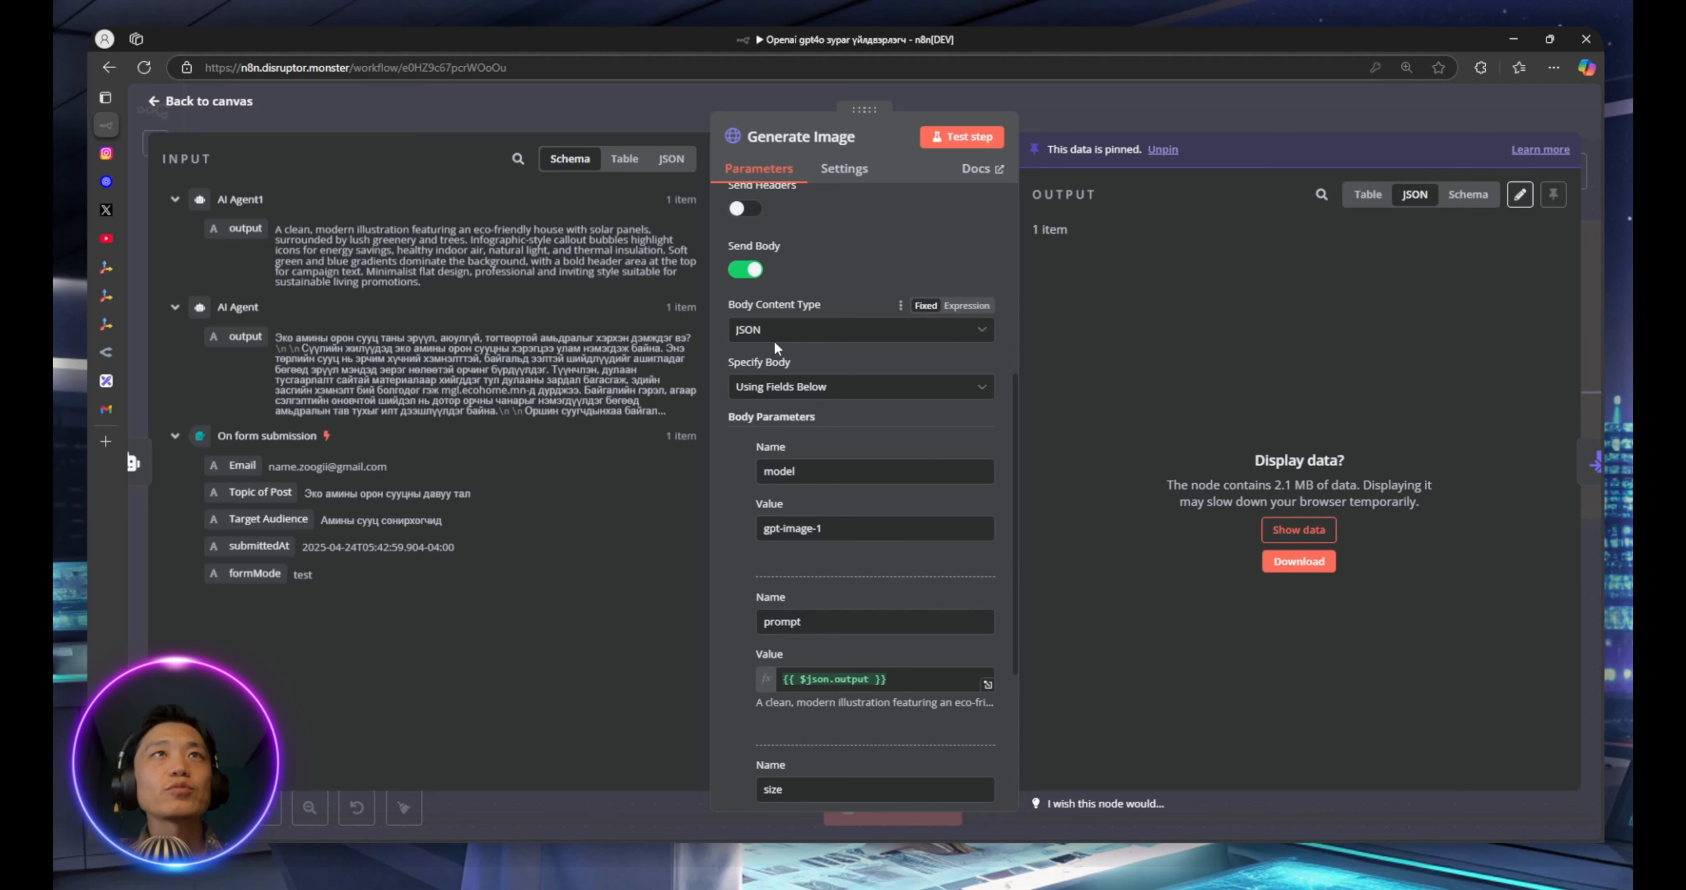
pyautogui.scroll(-3, 840, 503)
pyautogui.scroll(-1, 840, 503)
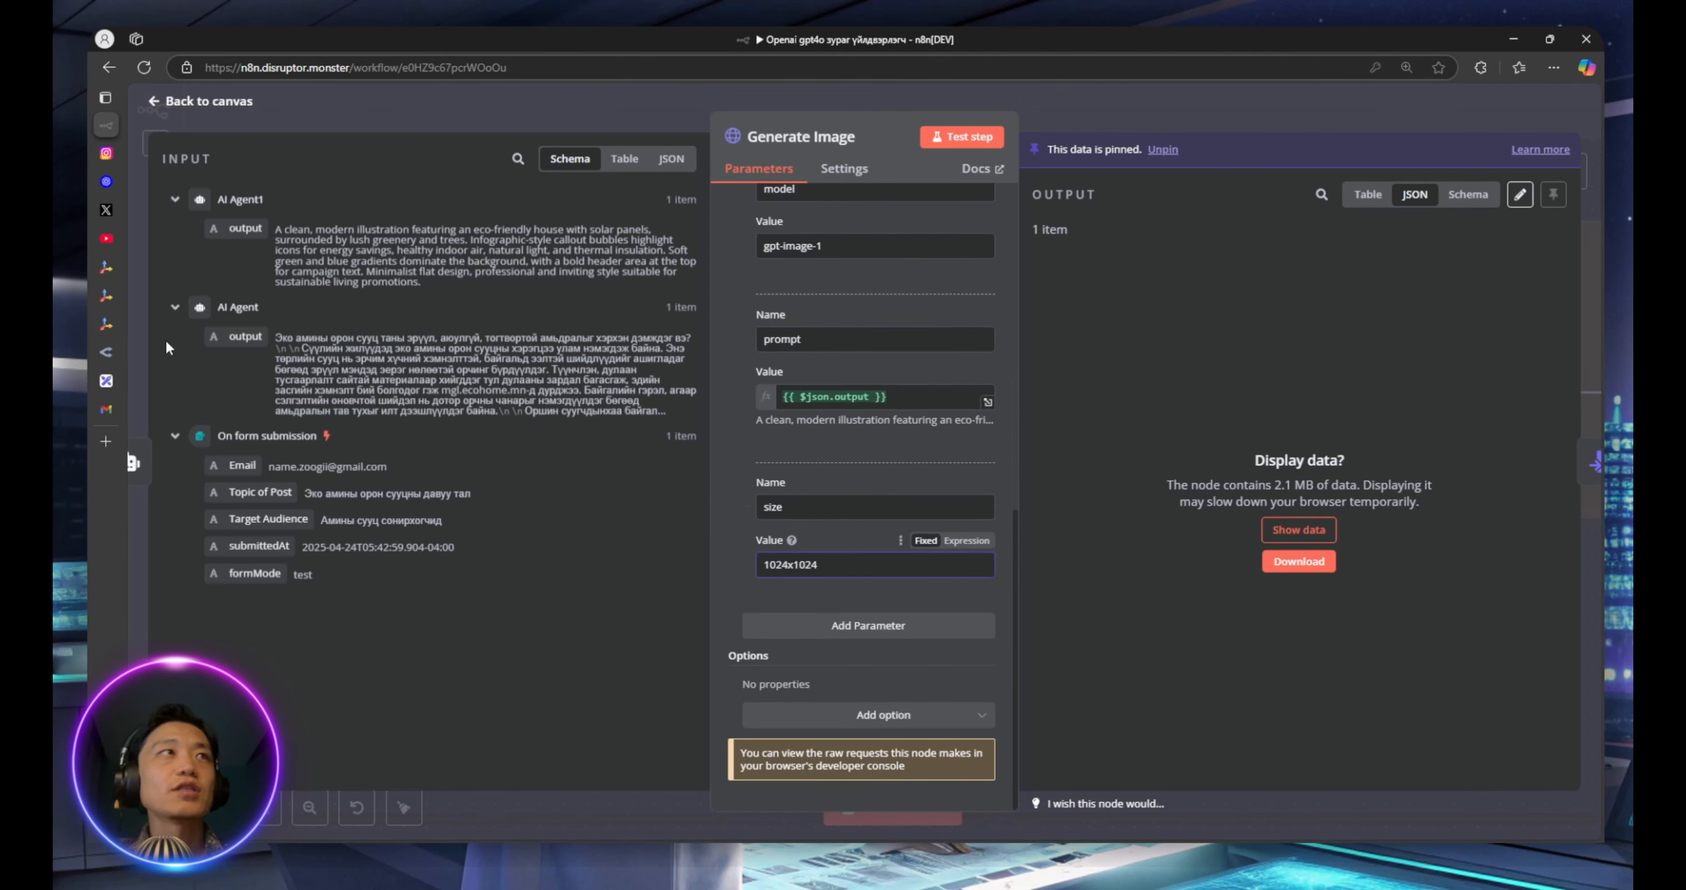
# Return to the OpenAI API reference and highlight the example request's endpoint line, followed by the whole curl command
pyautogui.moveTo(112, 140)
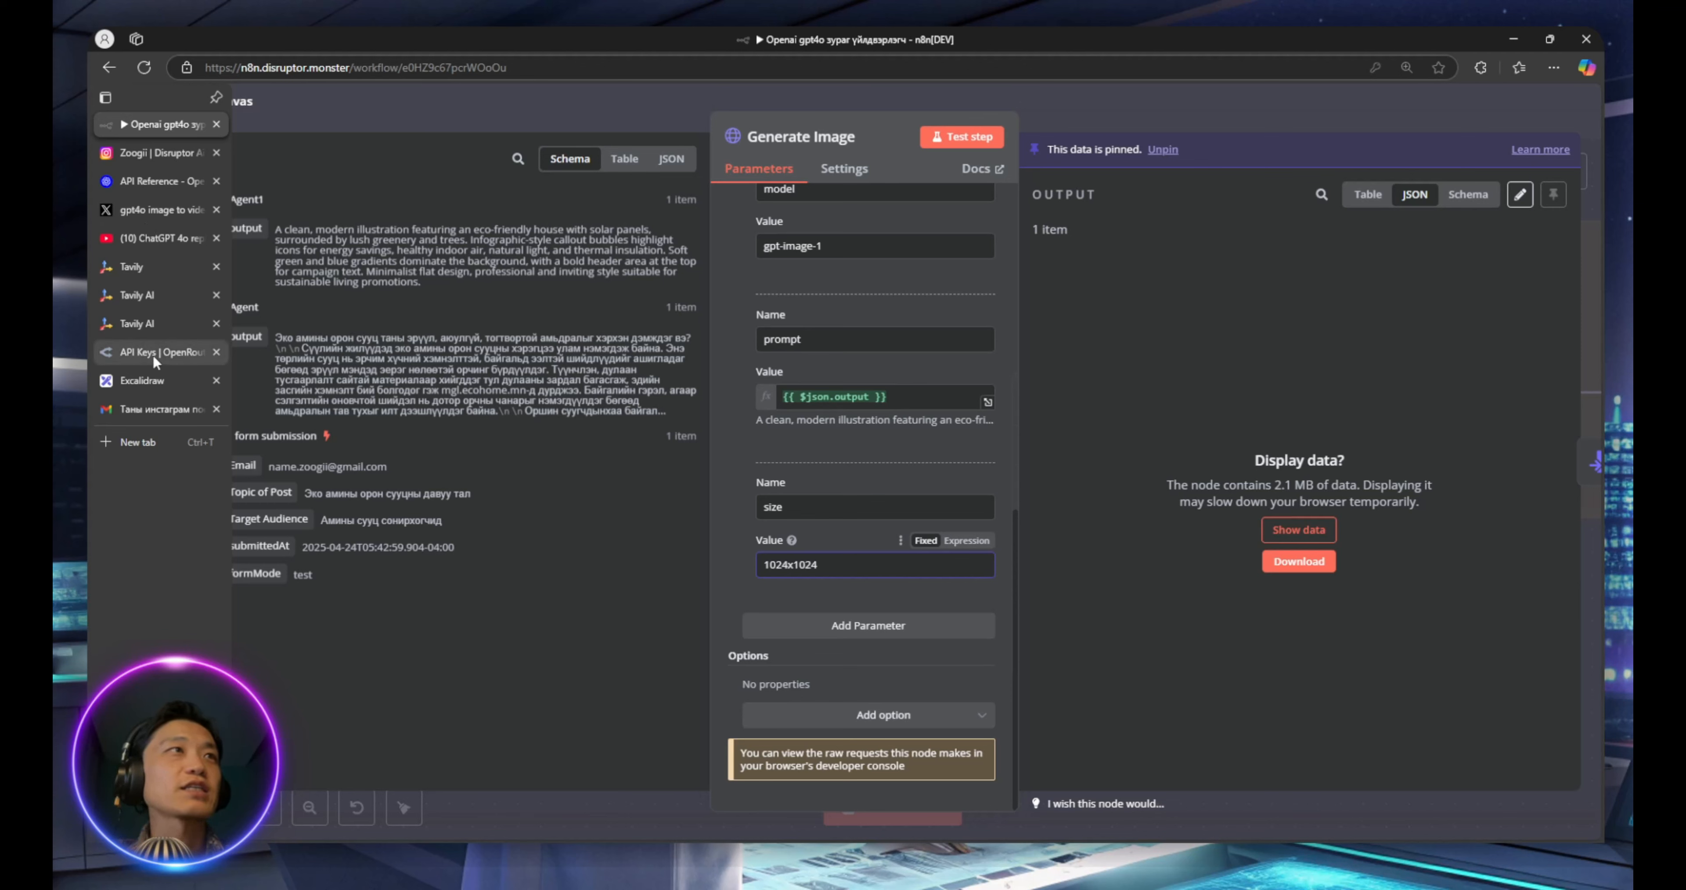
pyautogui.moveTo(146, 209)
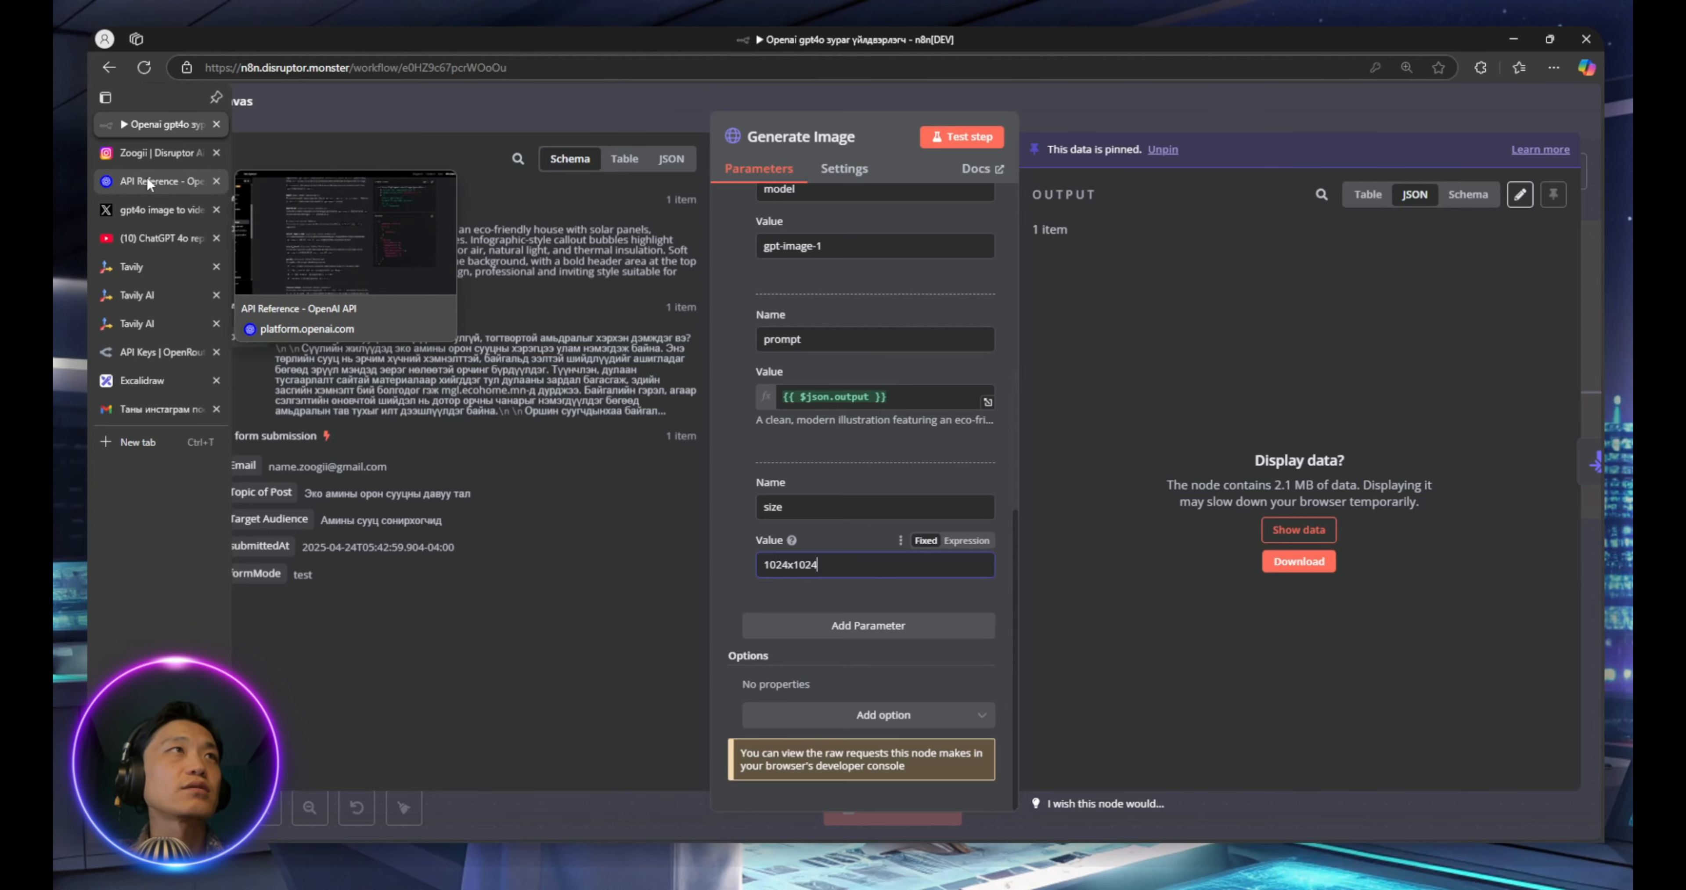
pyautogui.click(146, 179)
pyautogui.scroll(1, 1119, 308)
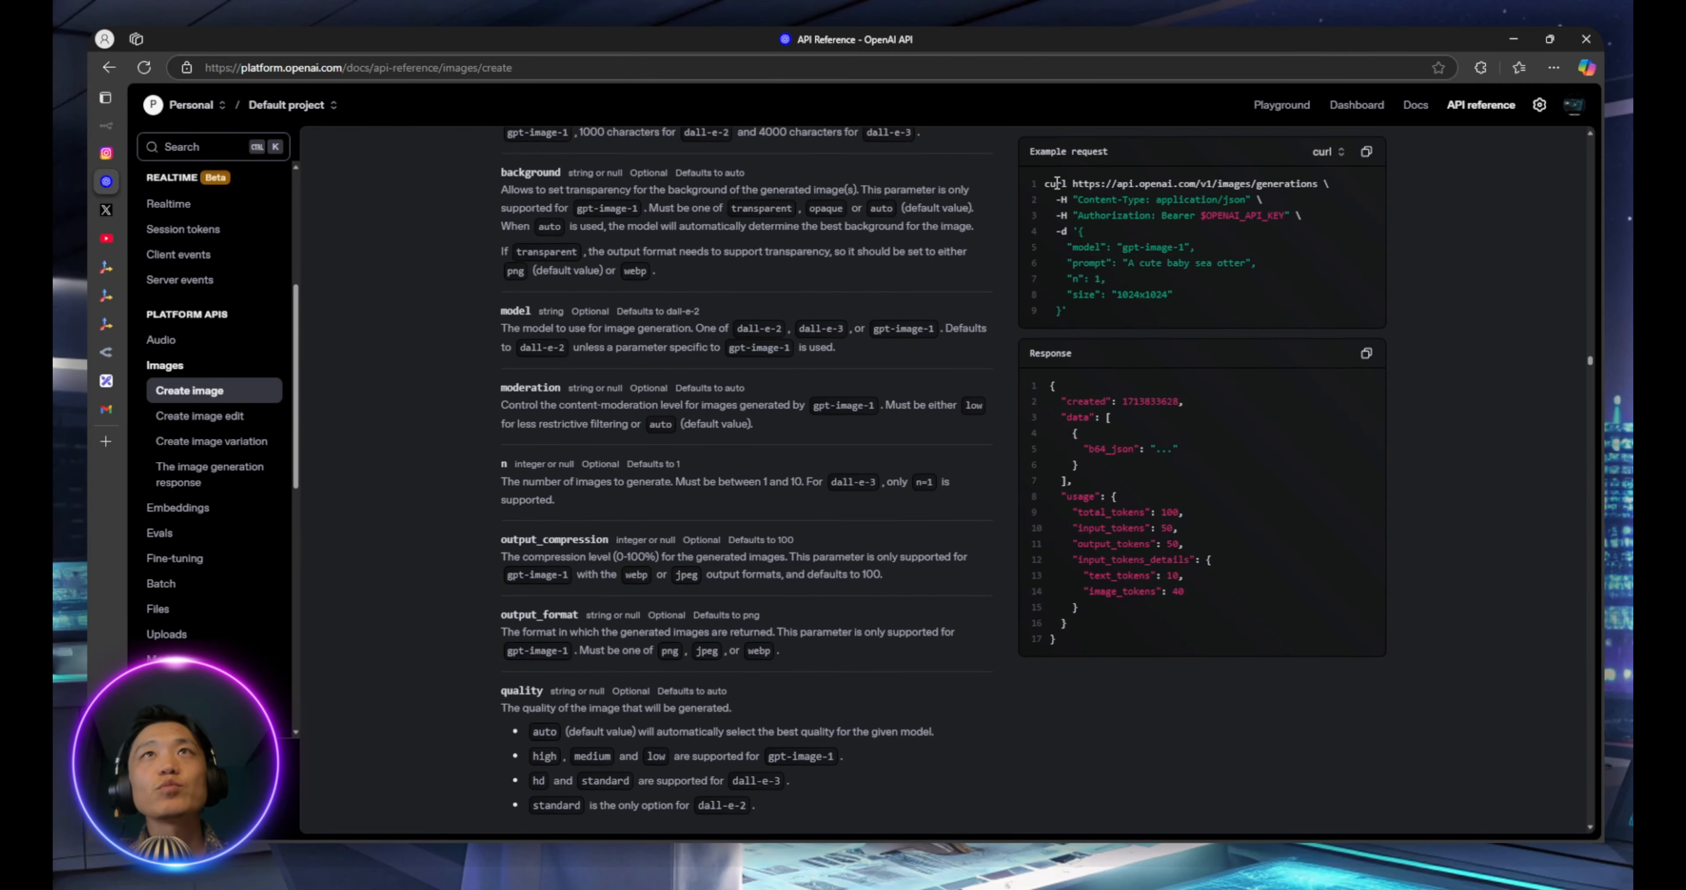
pyautogui.moveTo(1046, 182); pyautogui.dragTo(1179, 180)
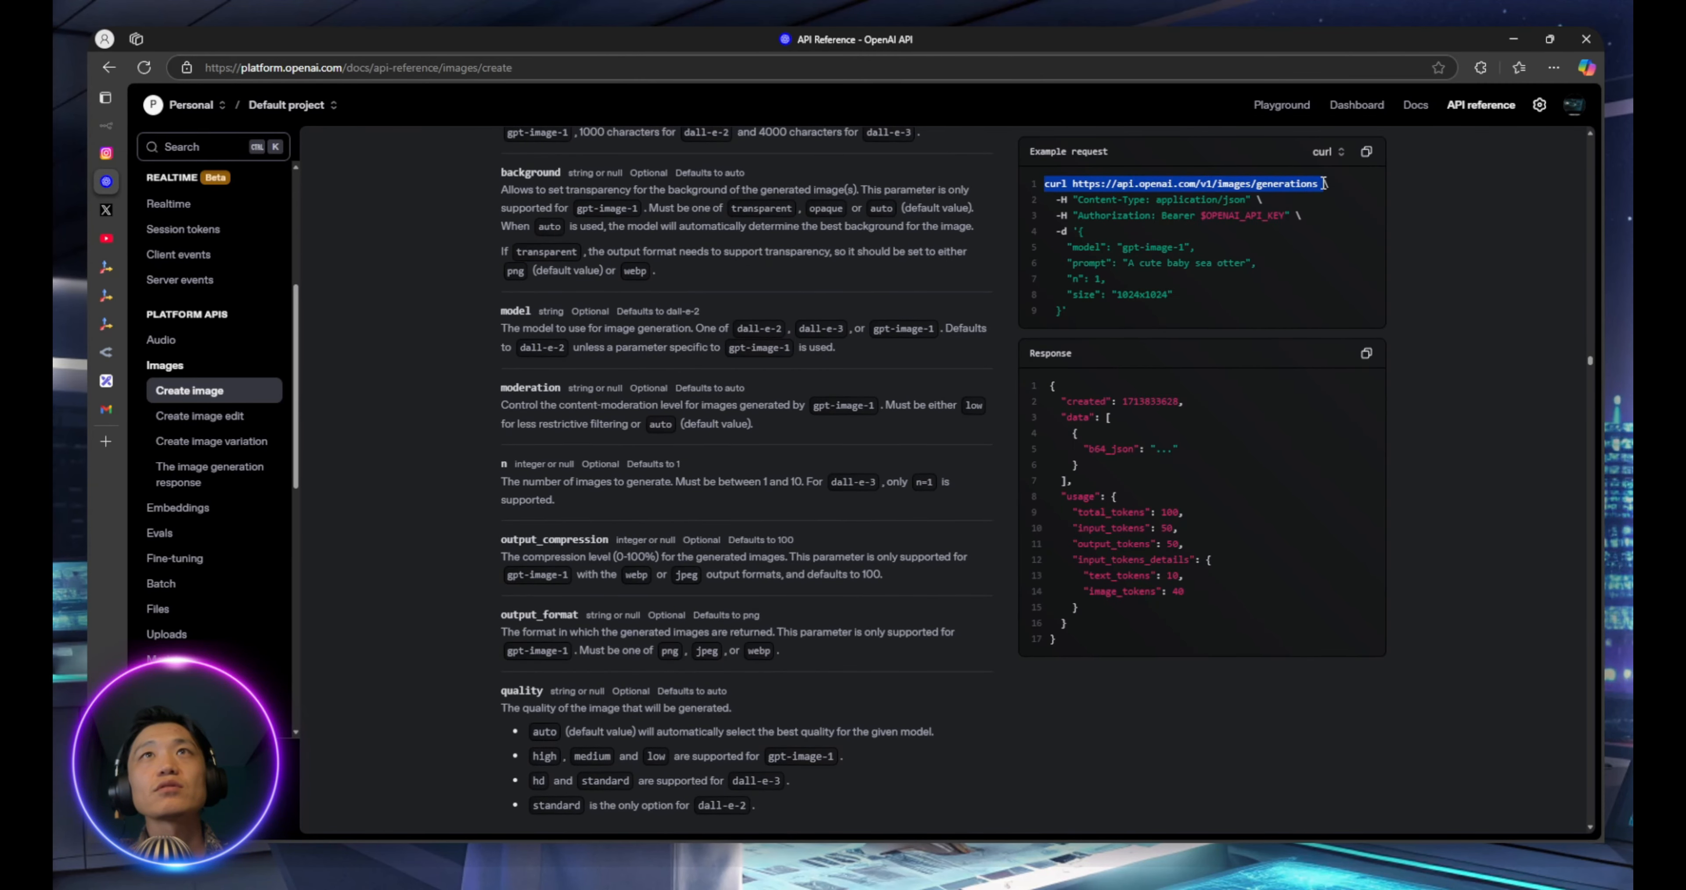
pyautogui.click(1149, 199)
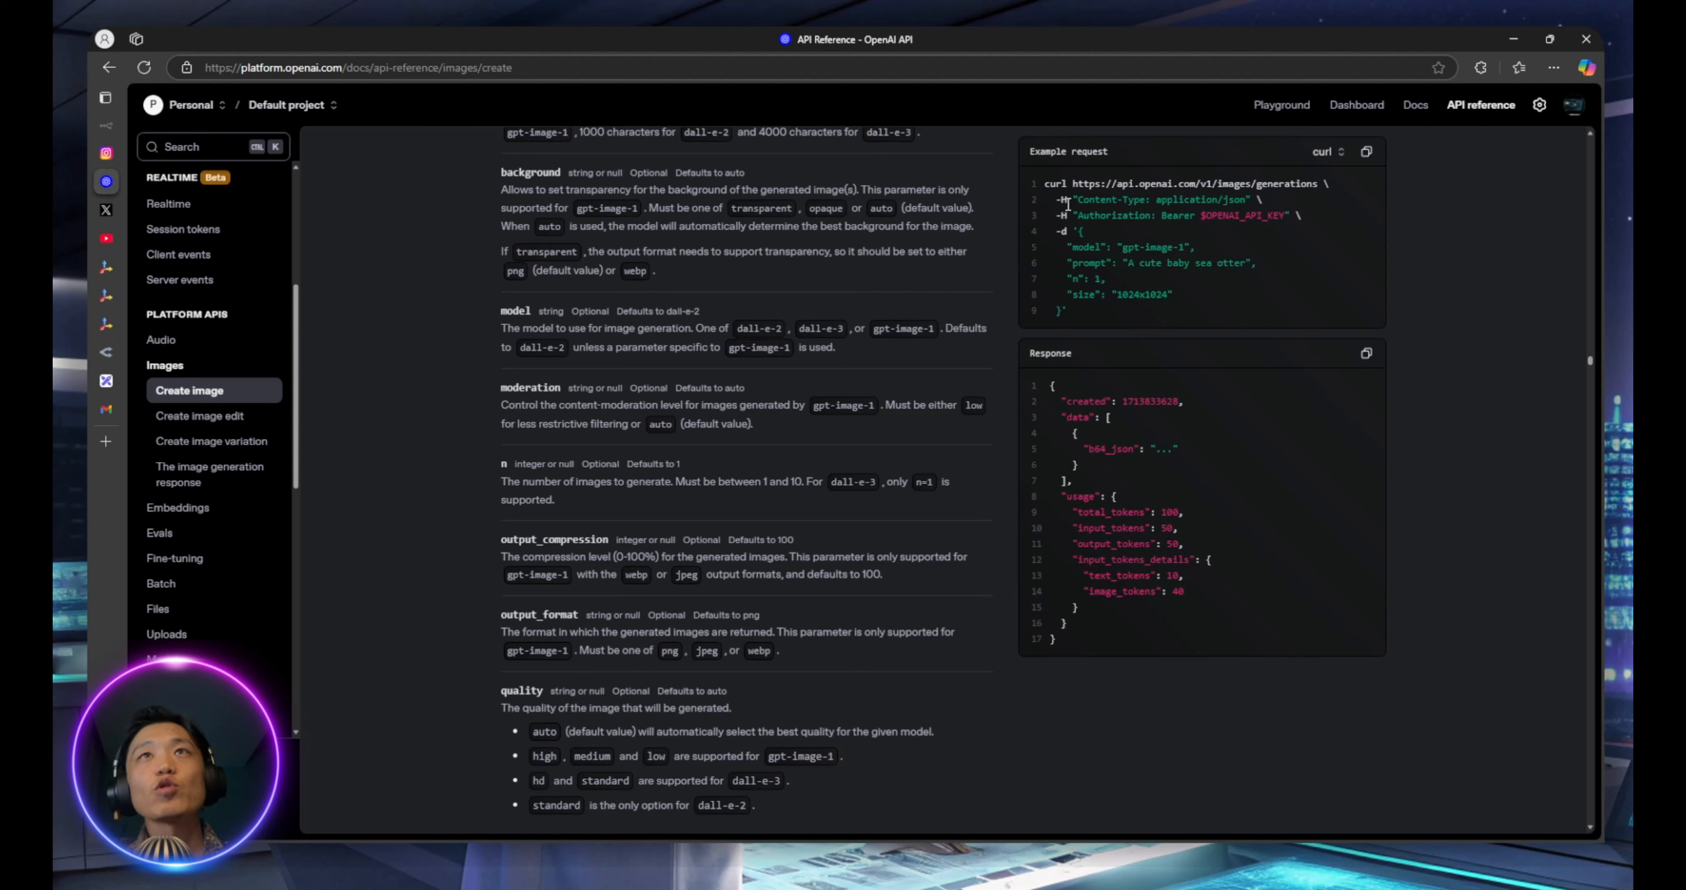
pyautogui.moveTo(1045, 183); pyautogui.dragTo(1175, 302)
pyautogui.click(1146, 324)
pyautogui.click(1175, 302)
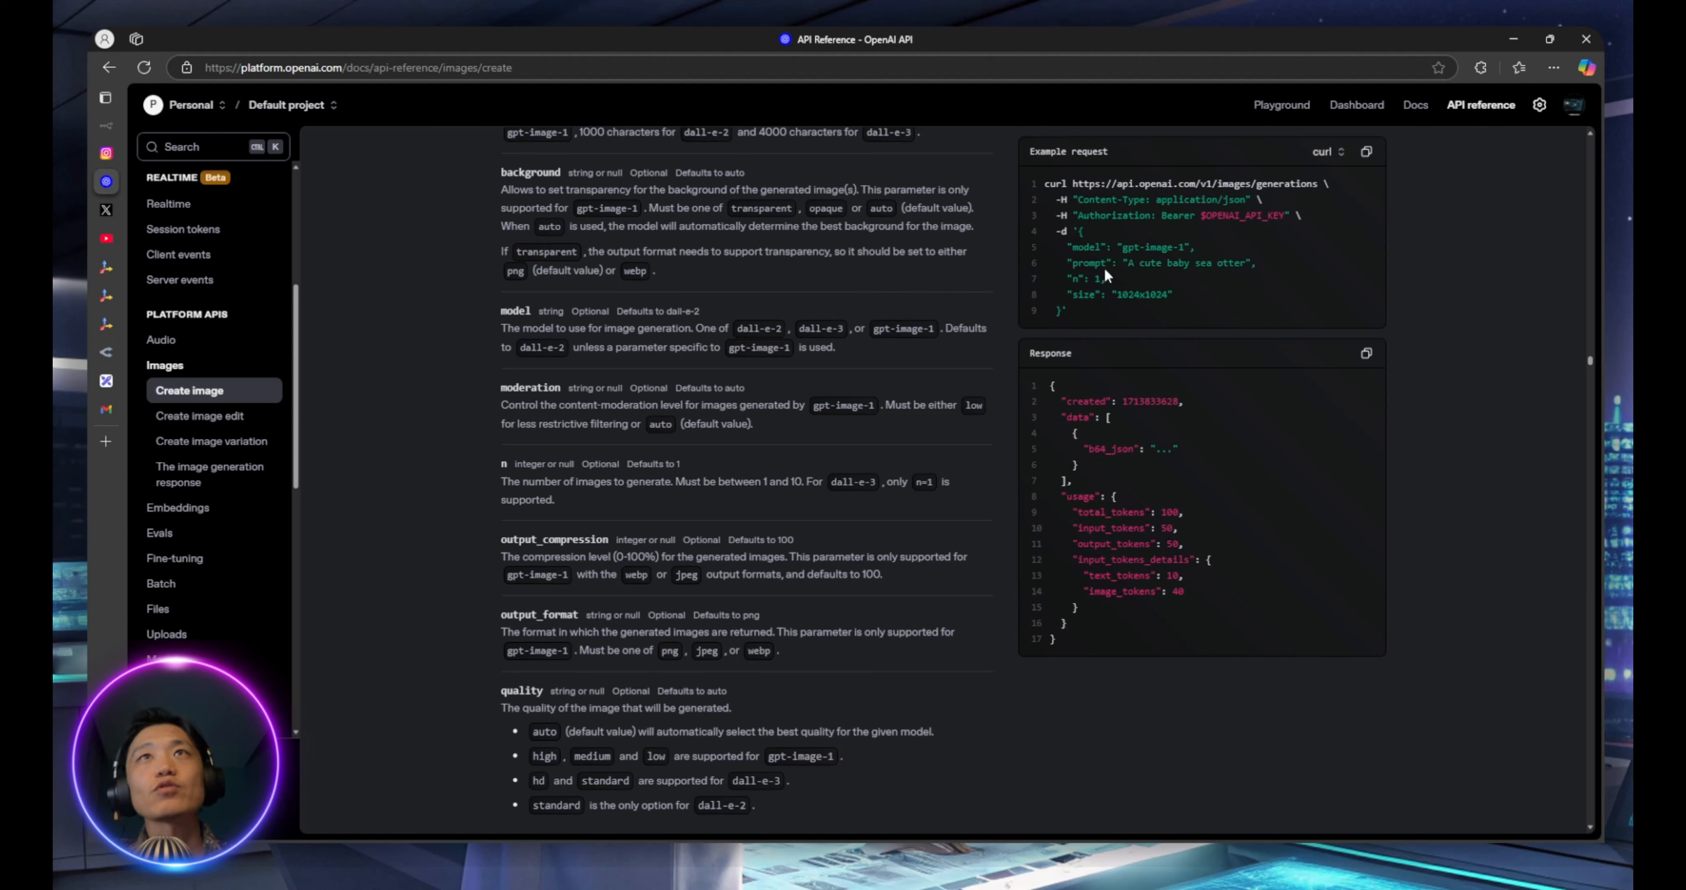
# Highlight the prompt and model lines in the body of the example curl request
pyautogui.moveTo(1070, 265); pyautogui.dragTo(1264, 265)
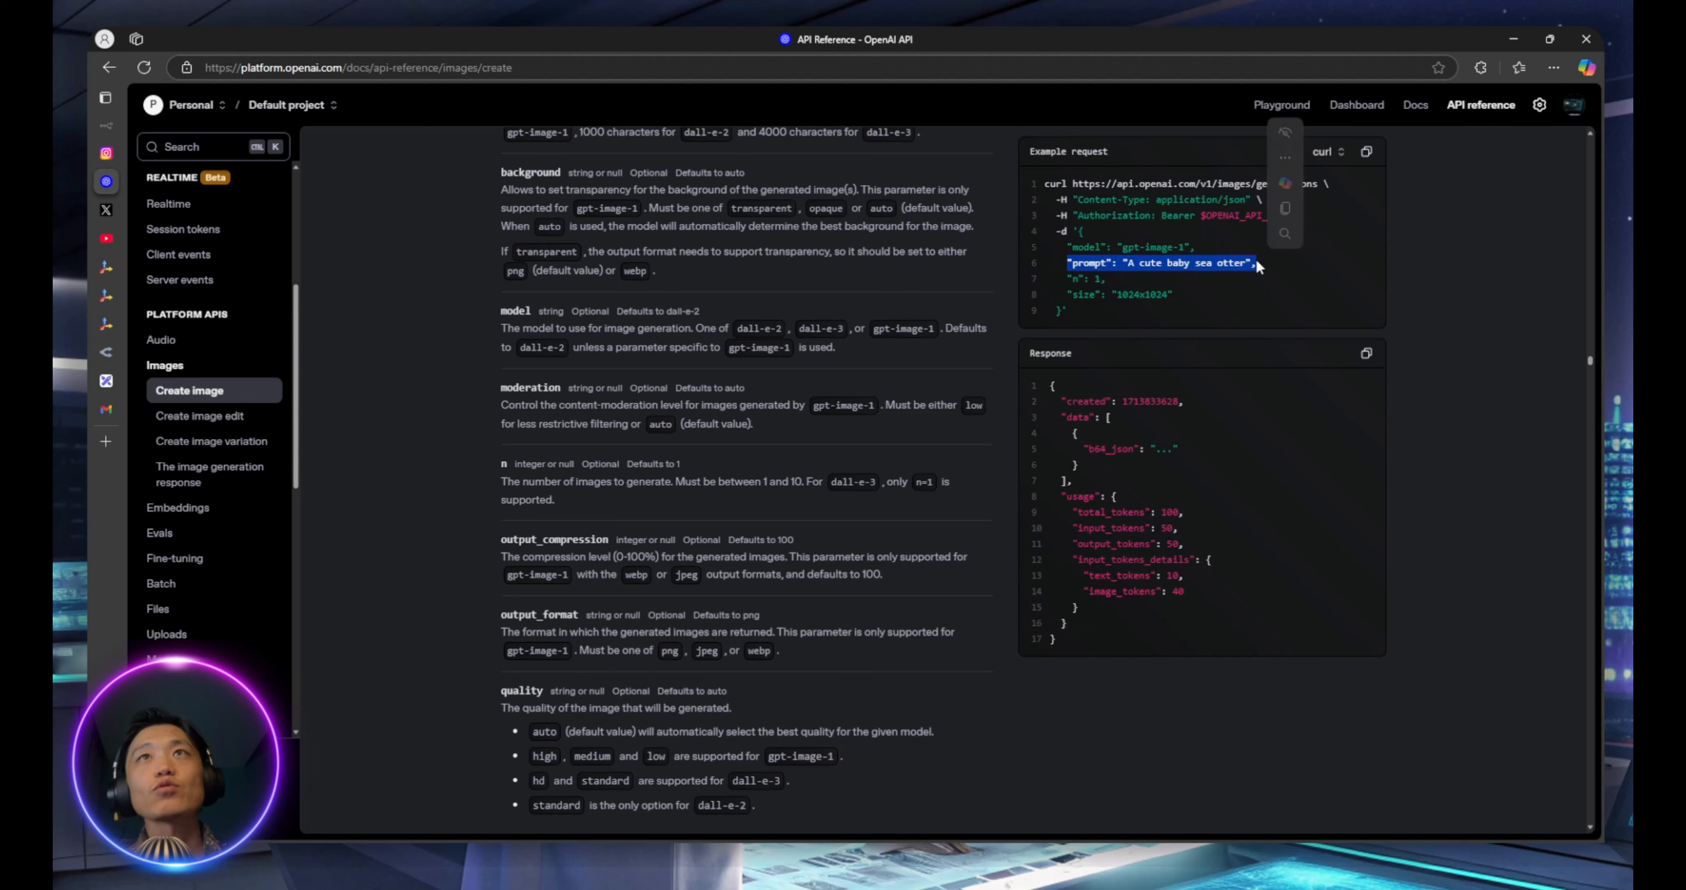
pyautogui.click(1104, 251)
pyautogui.moveTo(1071, 247); pyautogui.dragTo(1208, 257)
pyautogui.click(1207, 257)
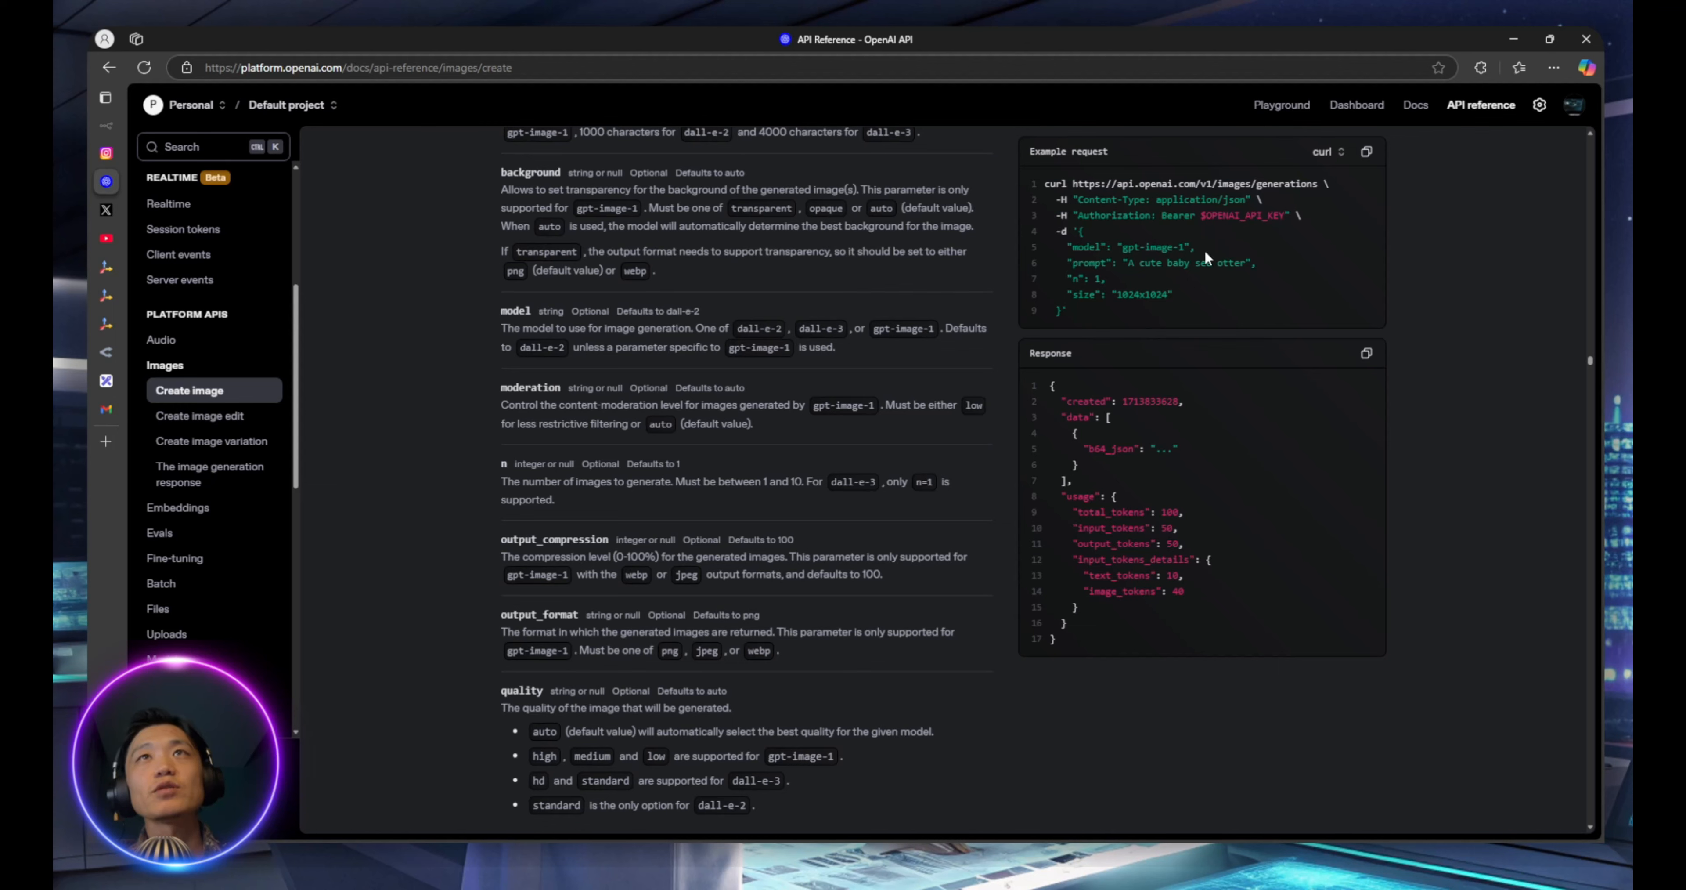
# Highlight the Authorization header's Bearer and API key parts and the Content-Type header in the example curl request
pyautogui.moveTo(1082, 216); pyautogui.dragTo(1163, 216)
pyautogui.click(1180, 215)
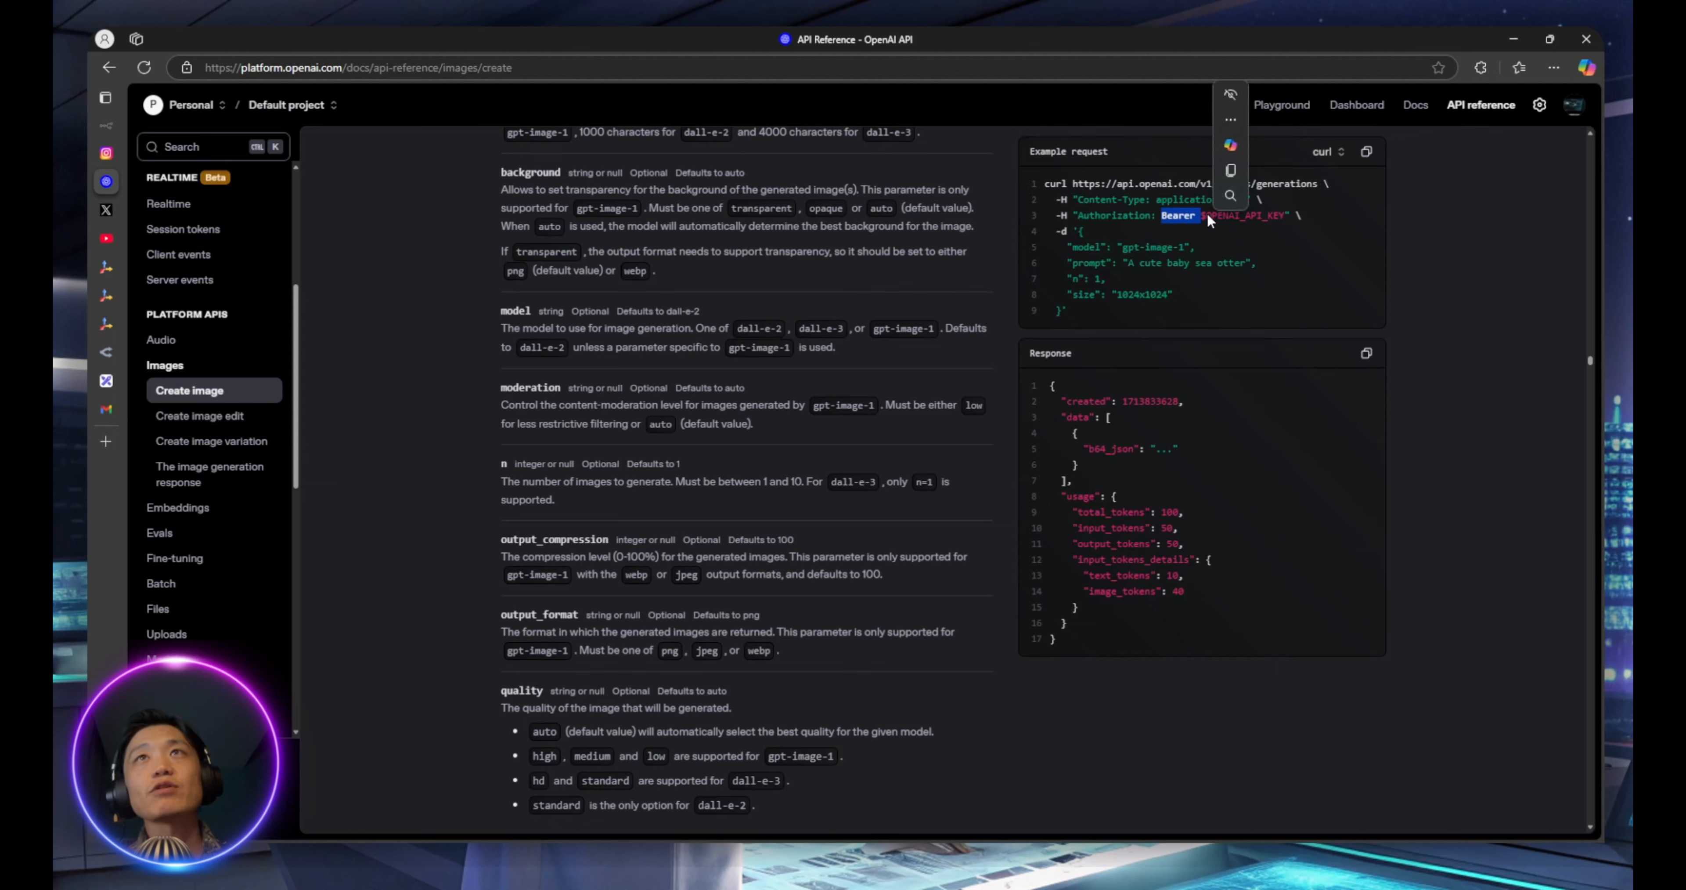
pyautogui.moveTo(1203, 216); pyautogui.dragTo(1265, 225)
pyautogui.click(1133, 221)
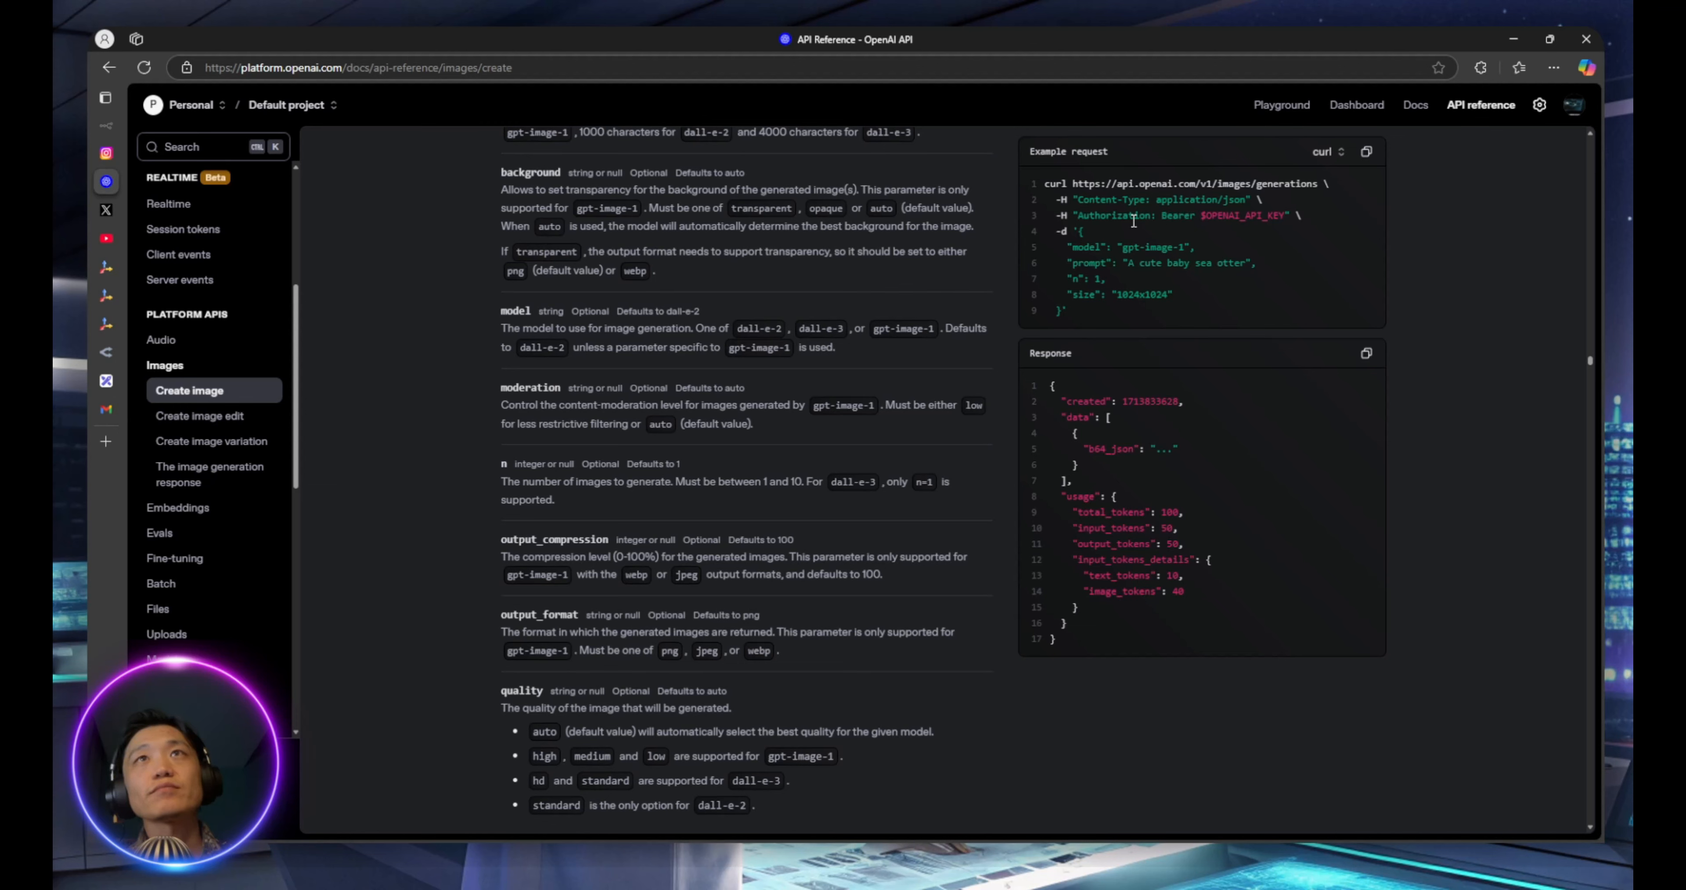
pyautogui.moveTo(1105, 200); pyautogui.dragTo(1226, 200)
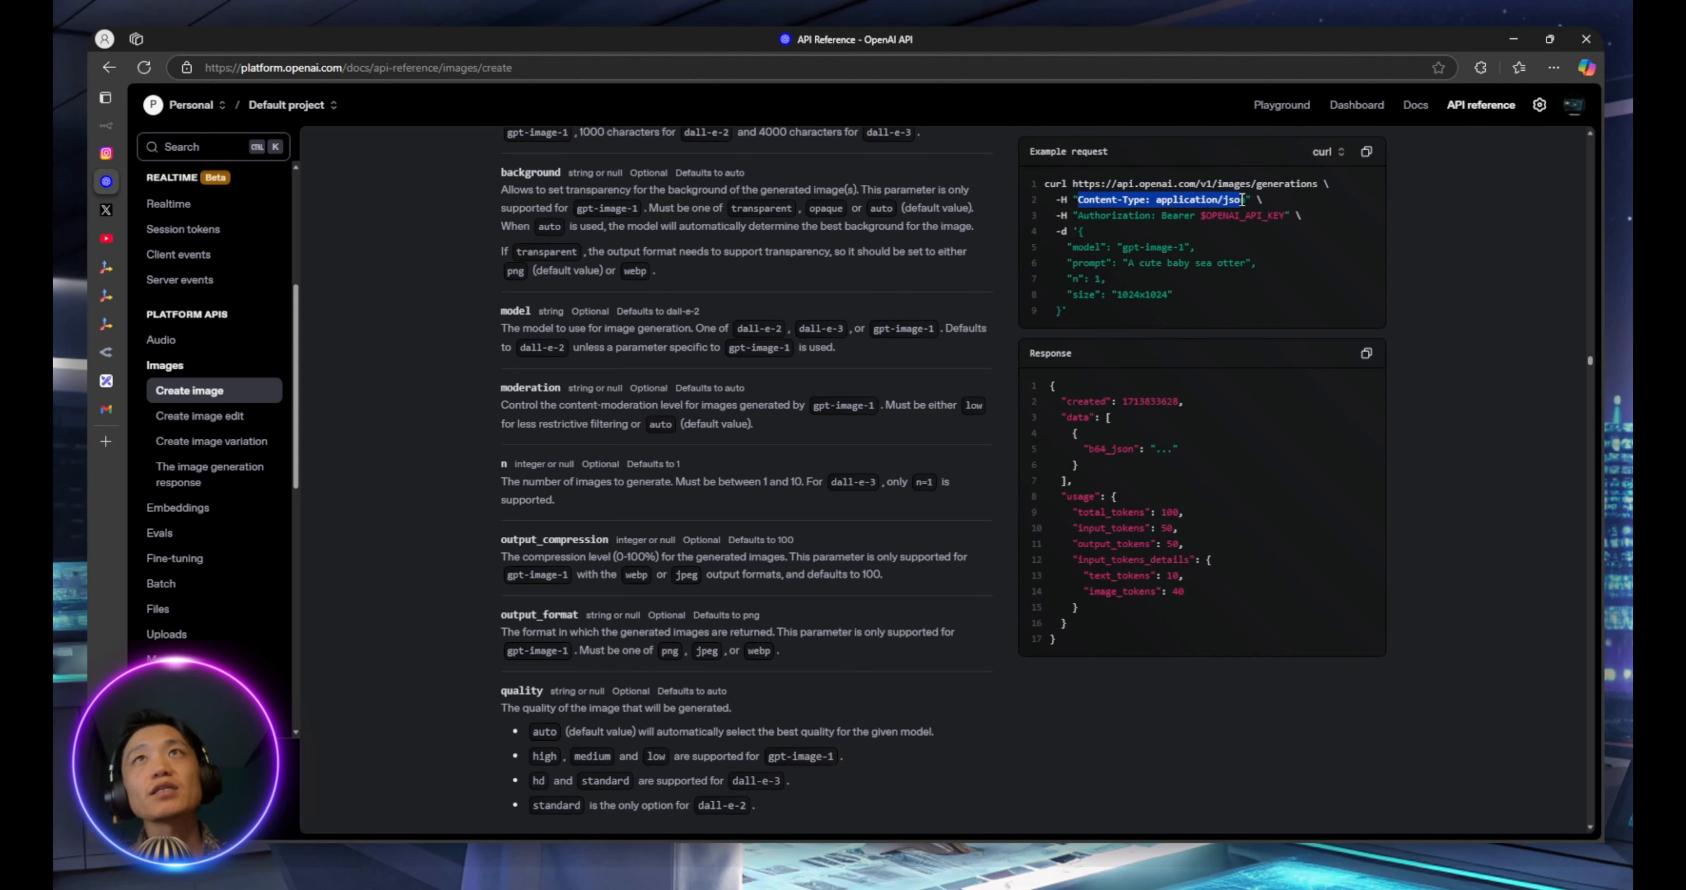
pyautogui.click(1239, 201)
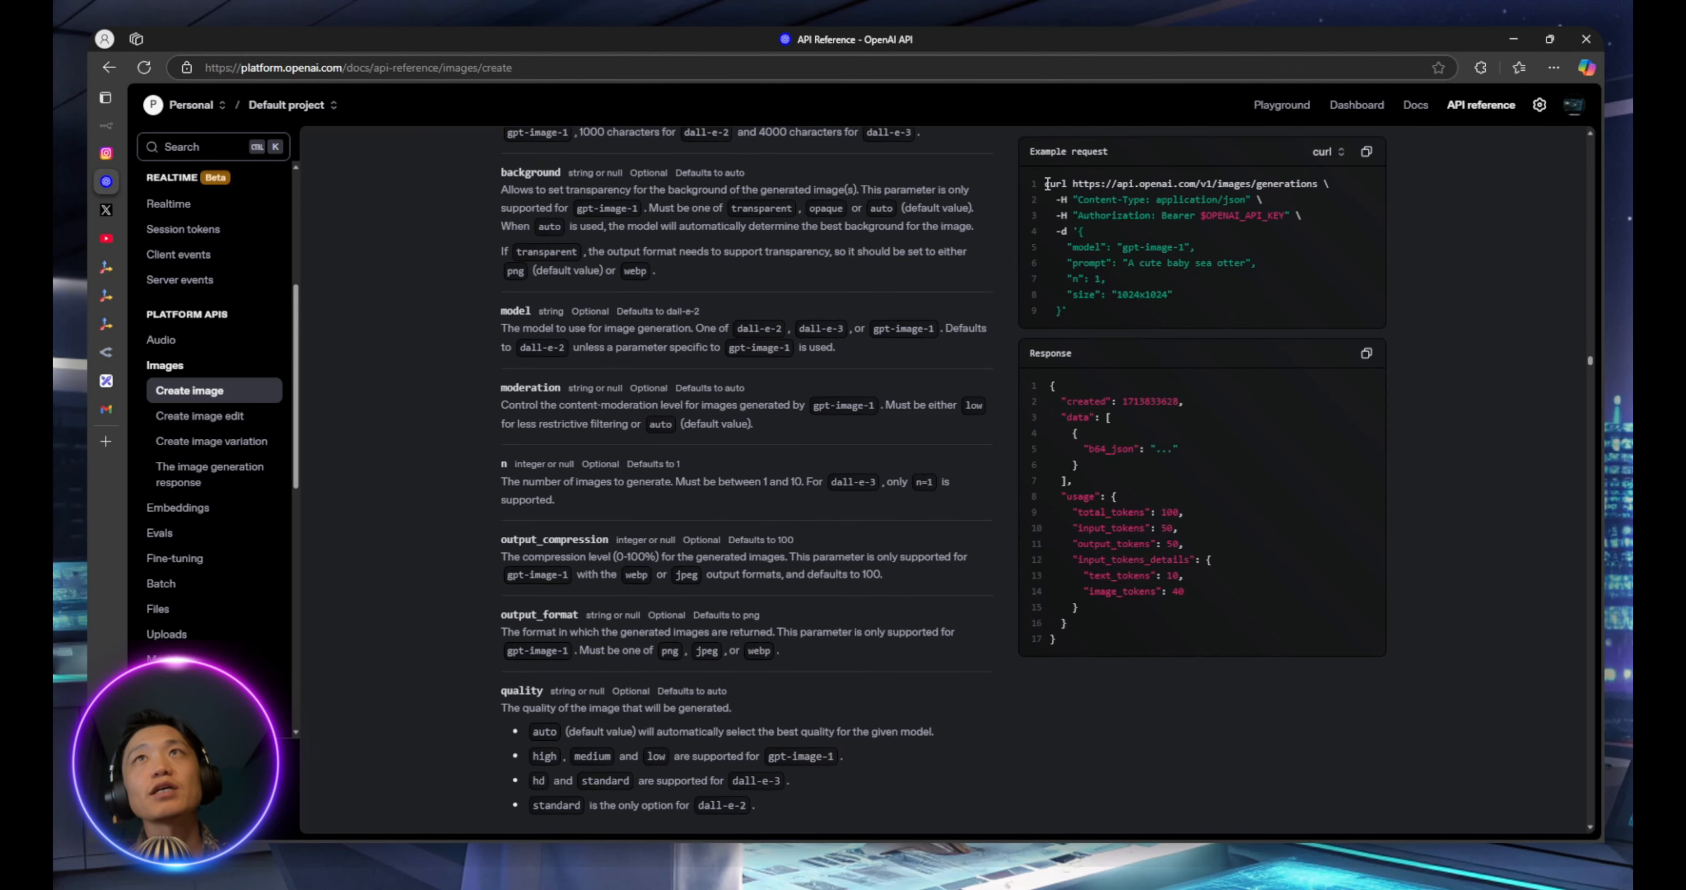
# Review the Create image section from its heading and highlight the complete example curl request
pyautogui.scroll(3, 1048, 186)
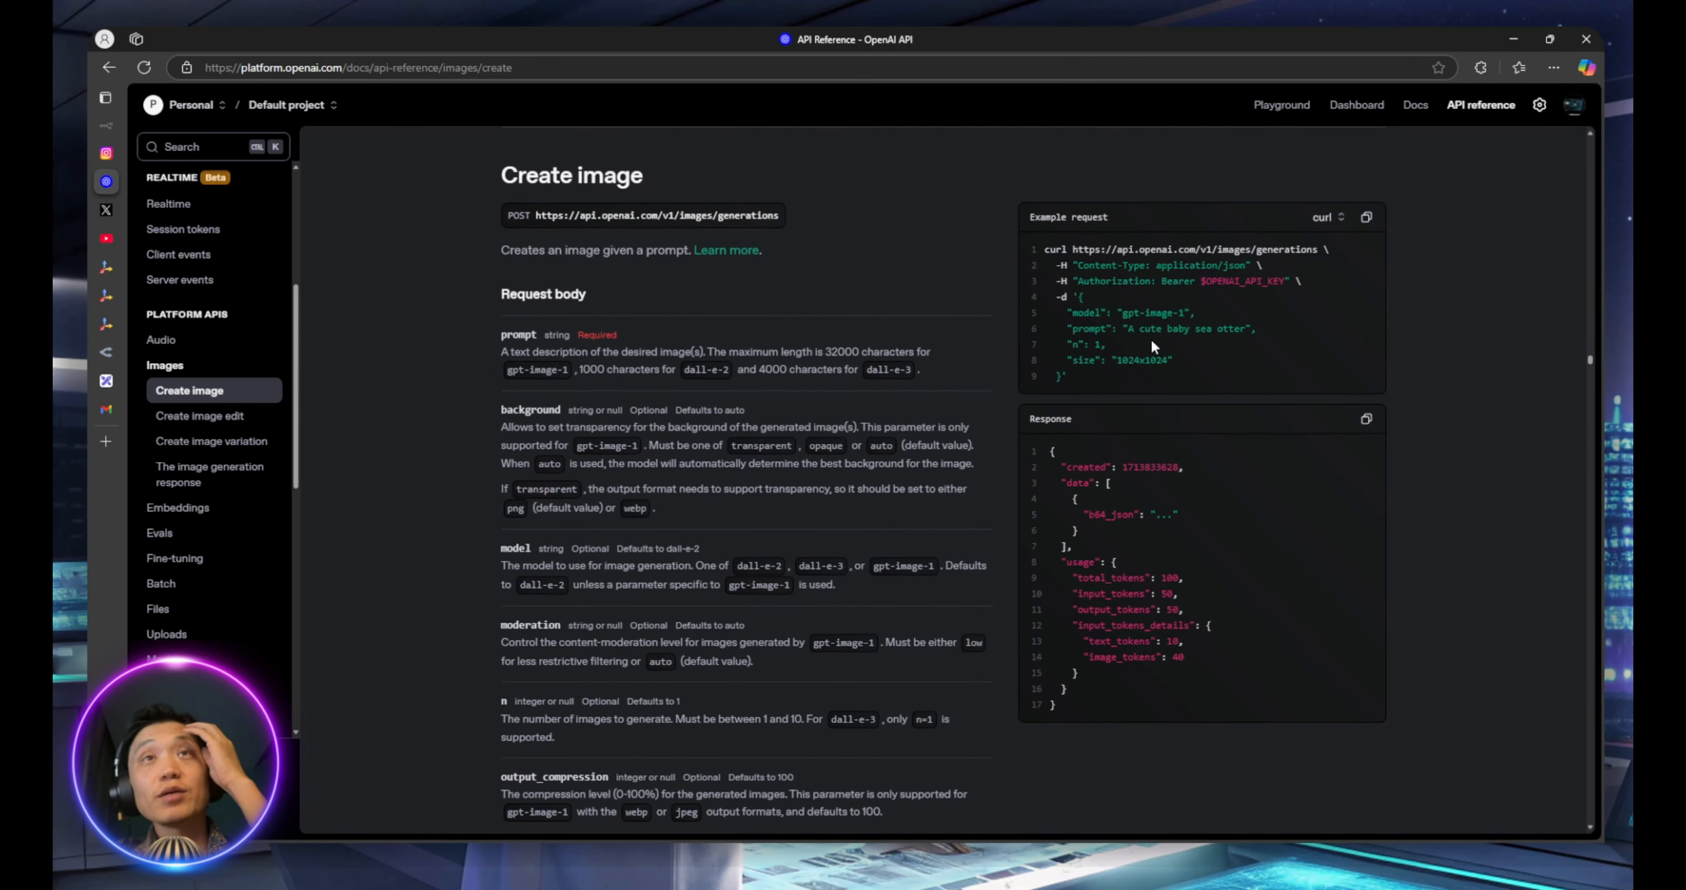
pyautogui.scroll(-3, 1125, 331)
pyautogui.scroll(3, 1067, 262)
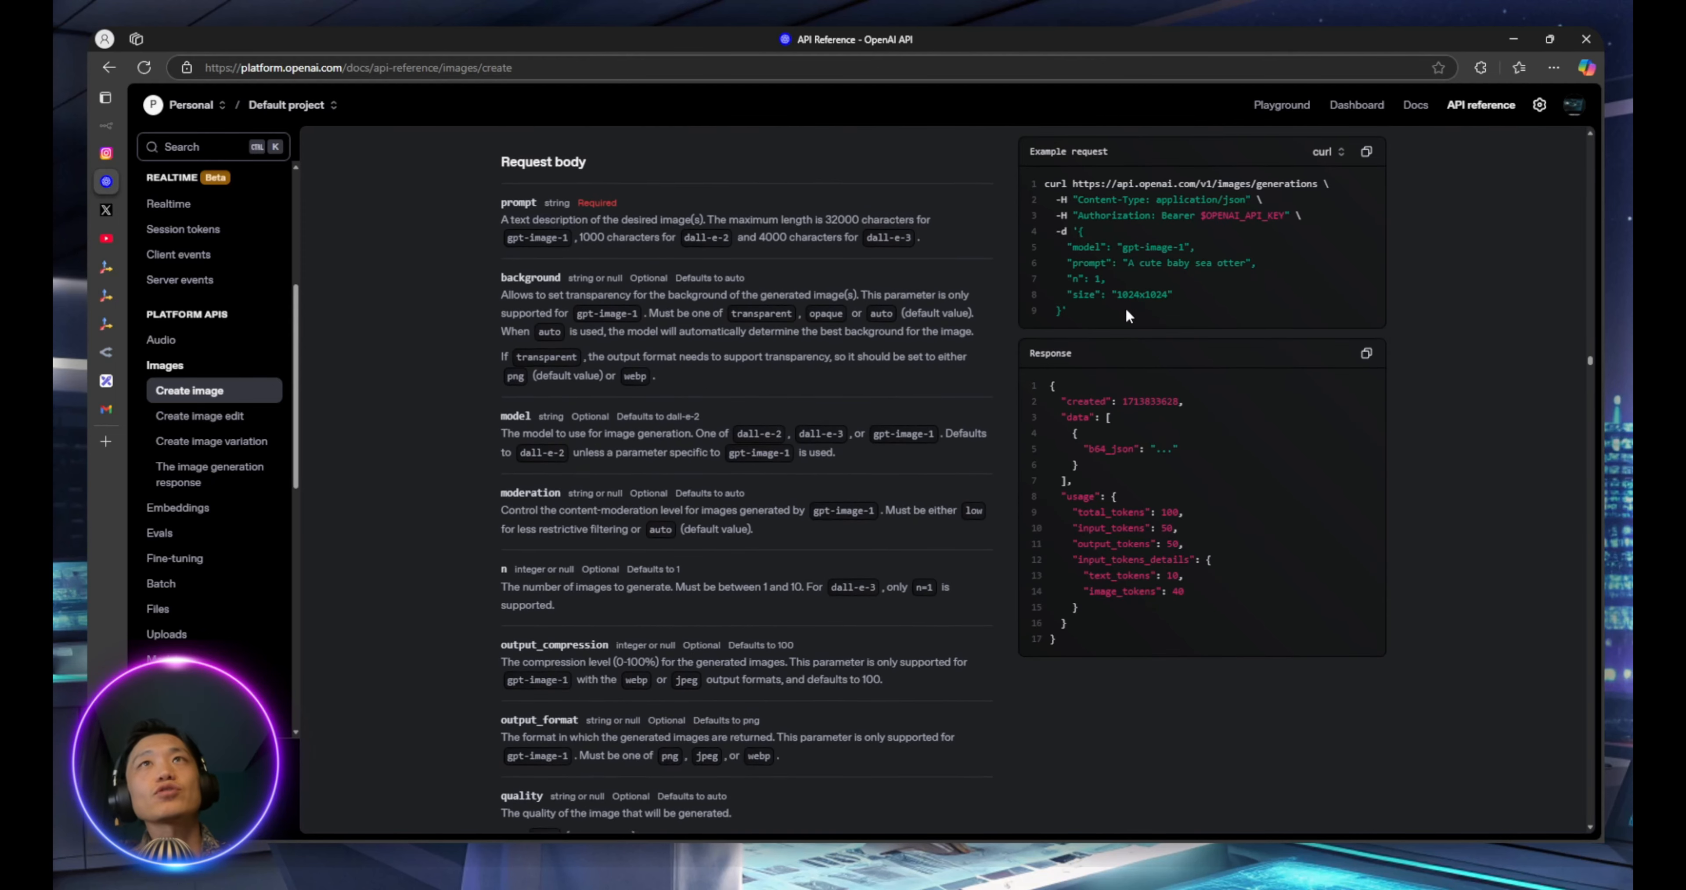
pyautogui.moveTo(1079, 278); pyautogui.dragTo(1106, 382)
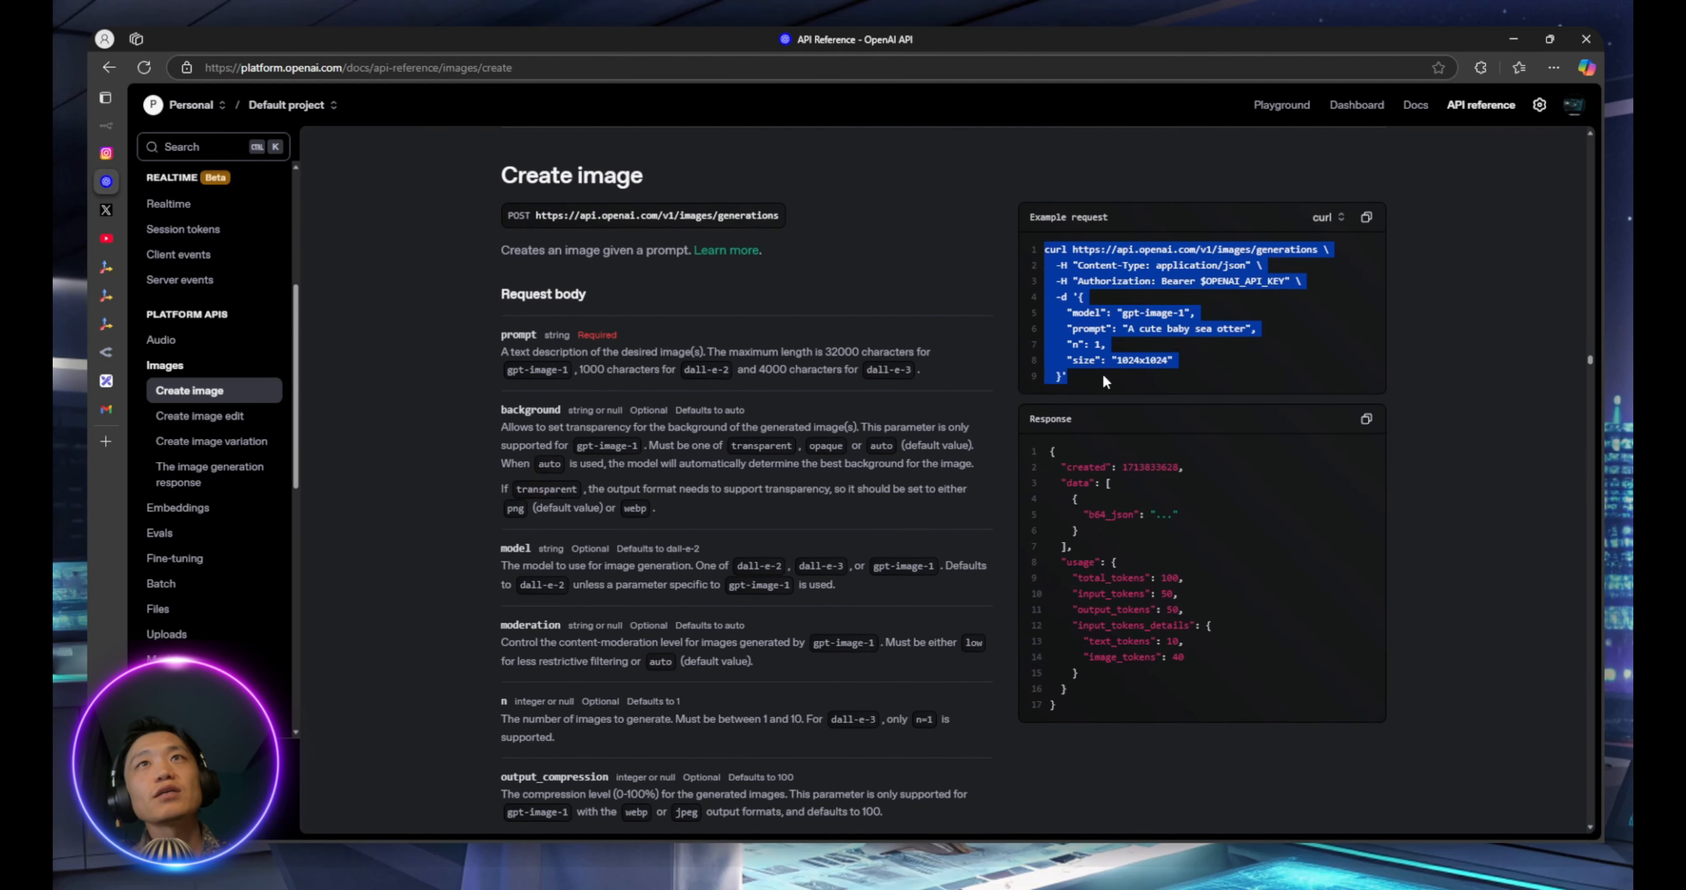
pyautogui.click(1106, 388)
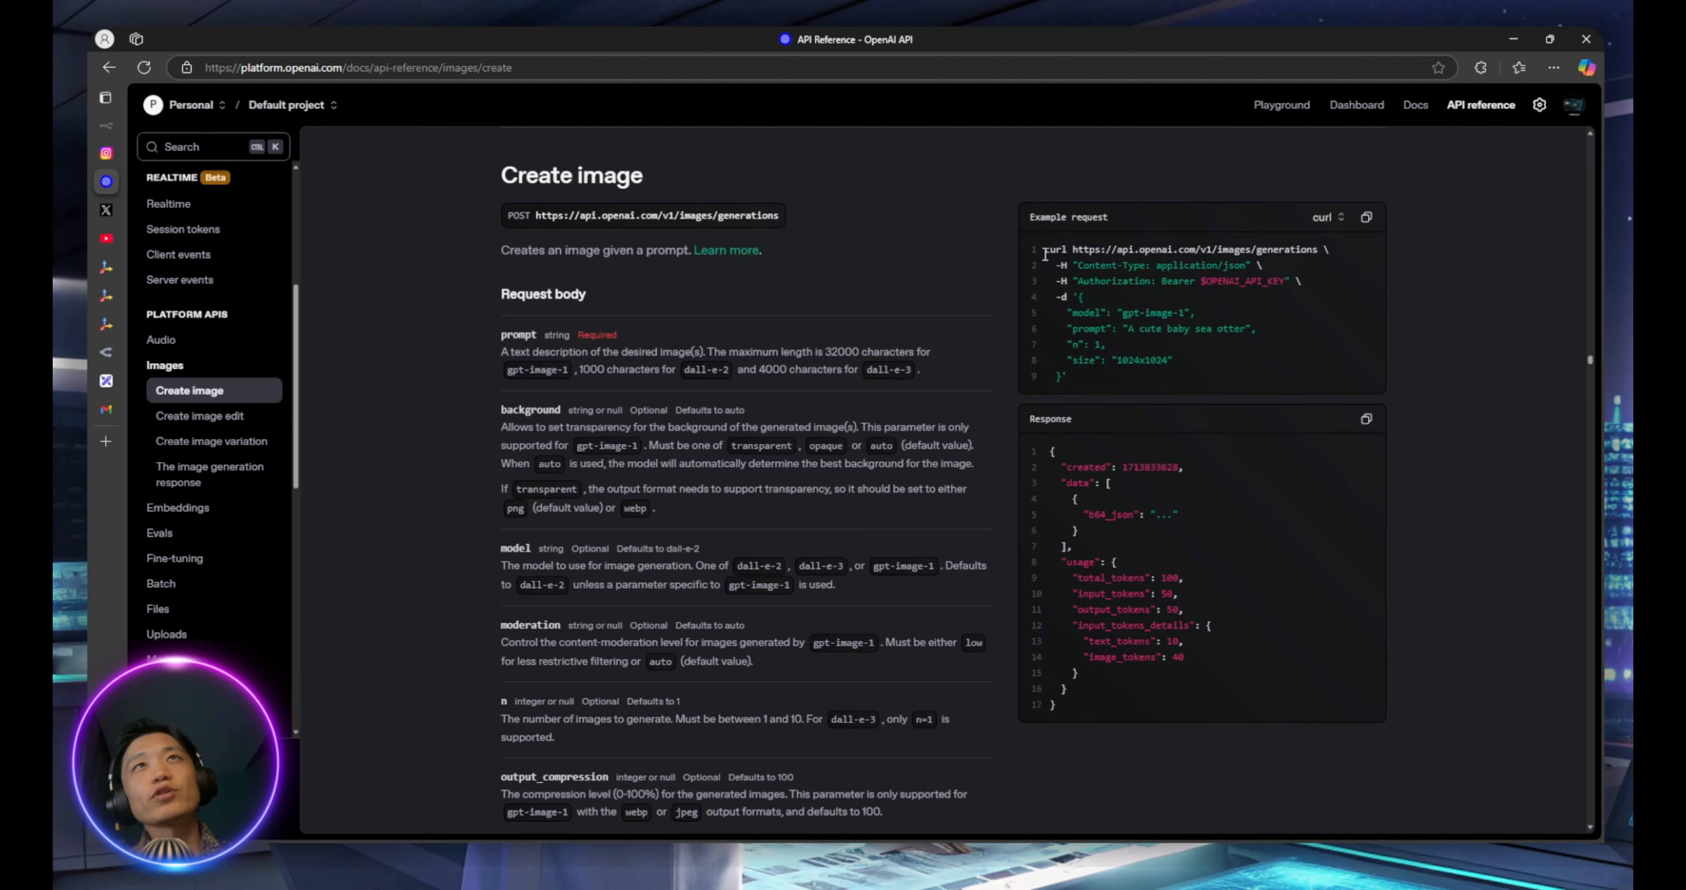
pyautogui.moveTo(1045, 252); pyautogui.dragTo(1093, 376)
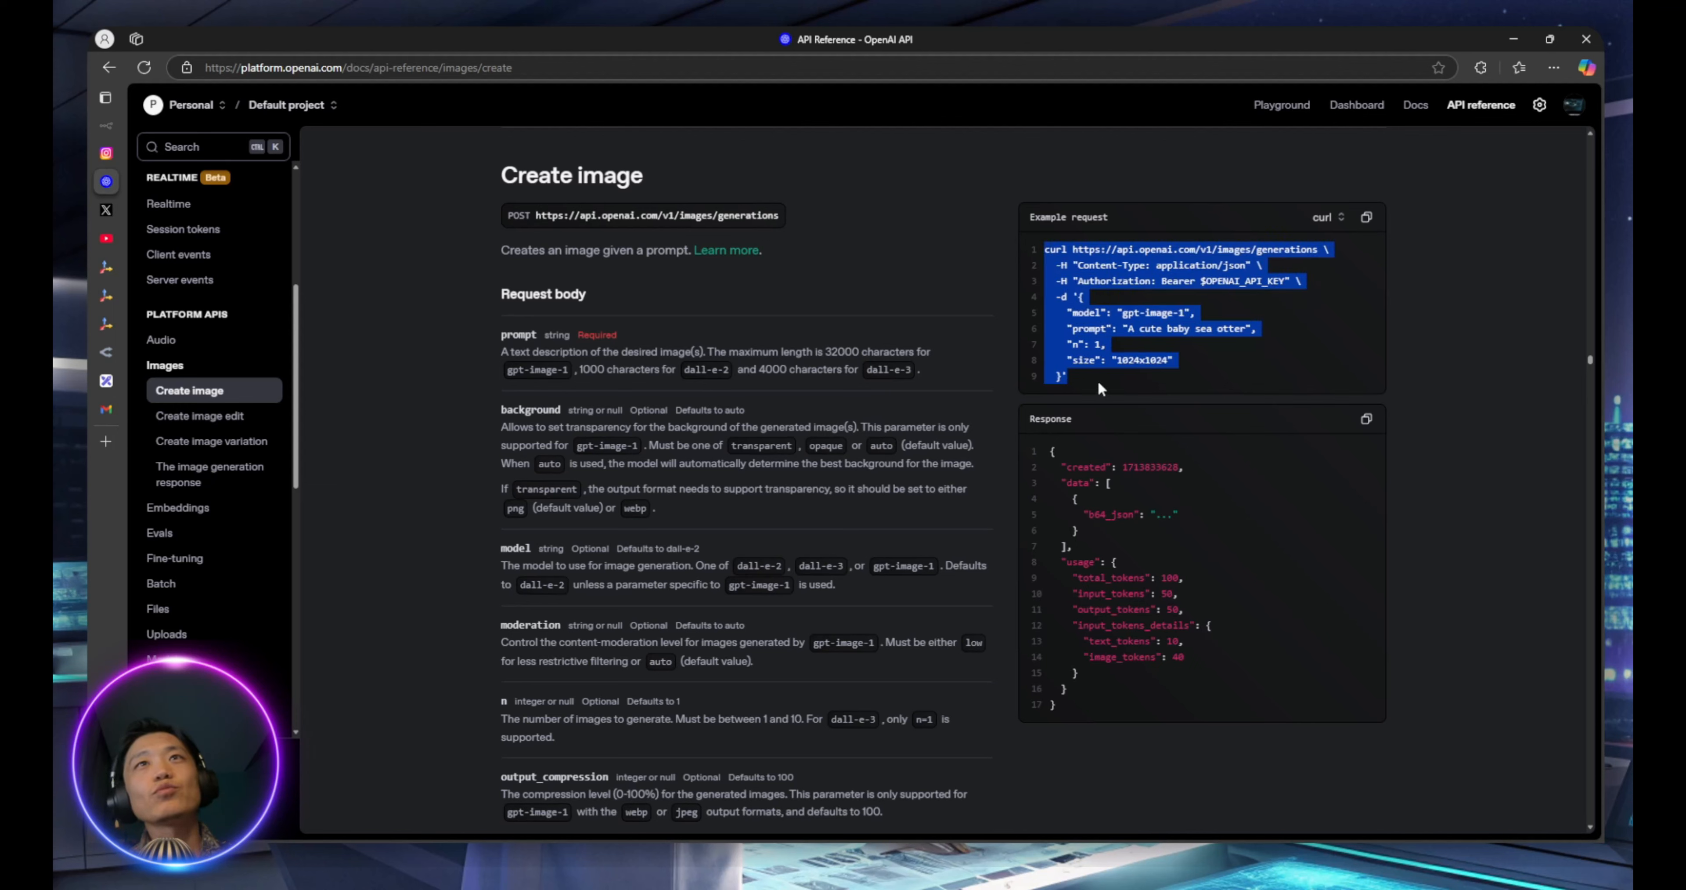
pyautogui.click(1095, 378)
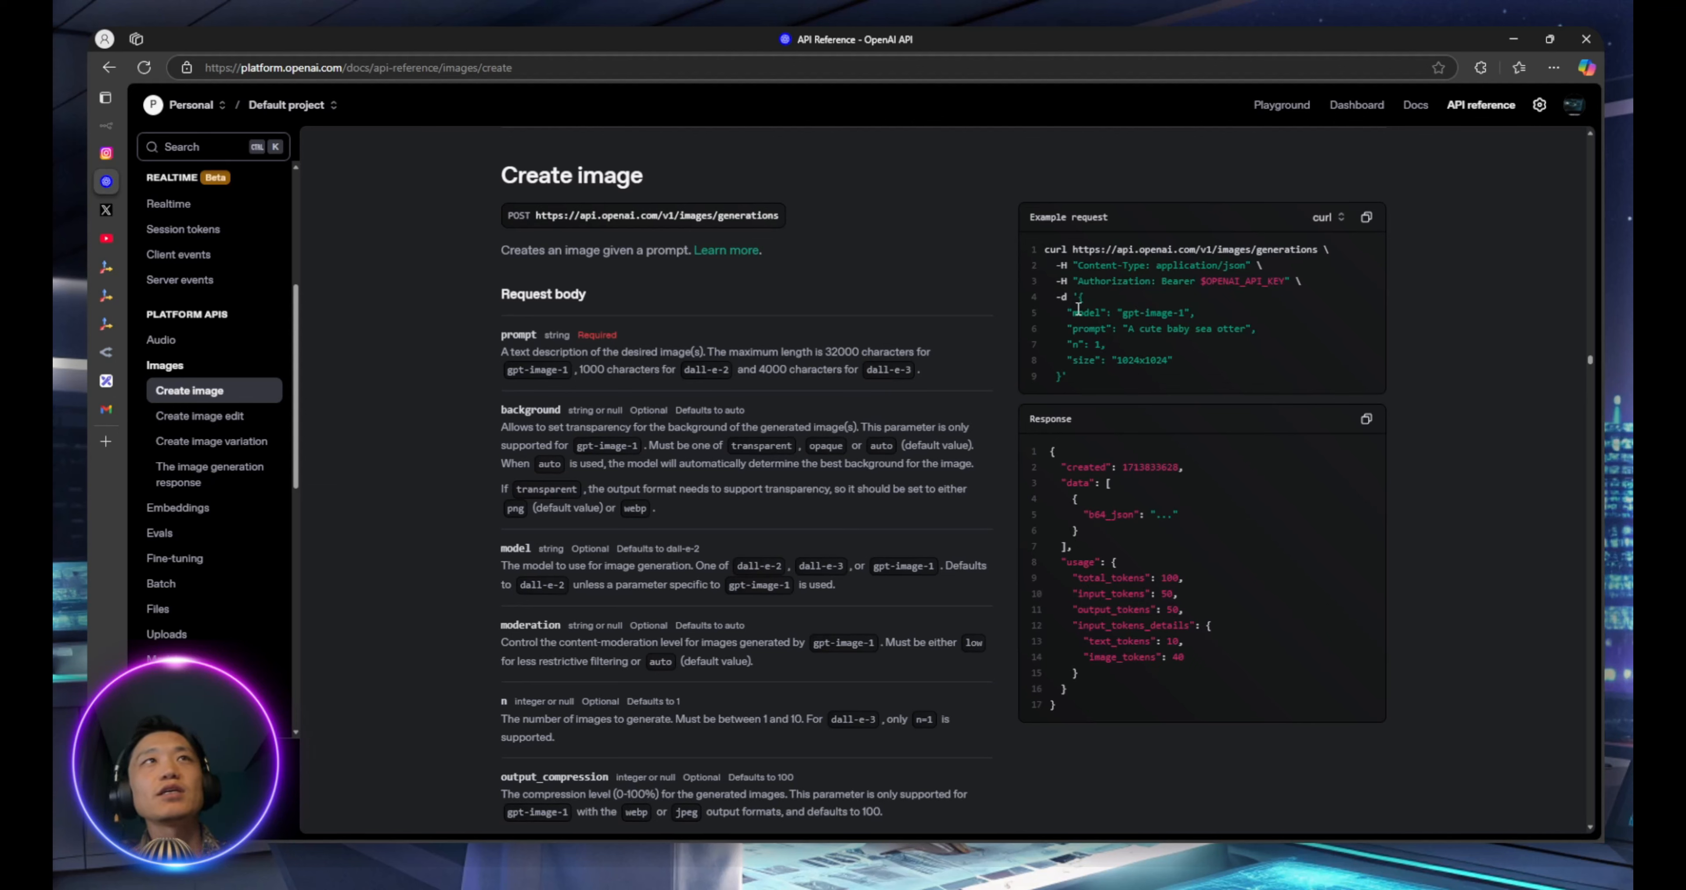
# Switch to the n8n workflow and review the Generate Image node's request settings and body parameters, then return to the canvas
pyautogui.click(156, 129)
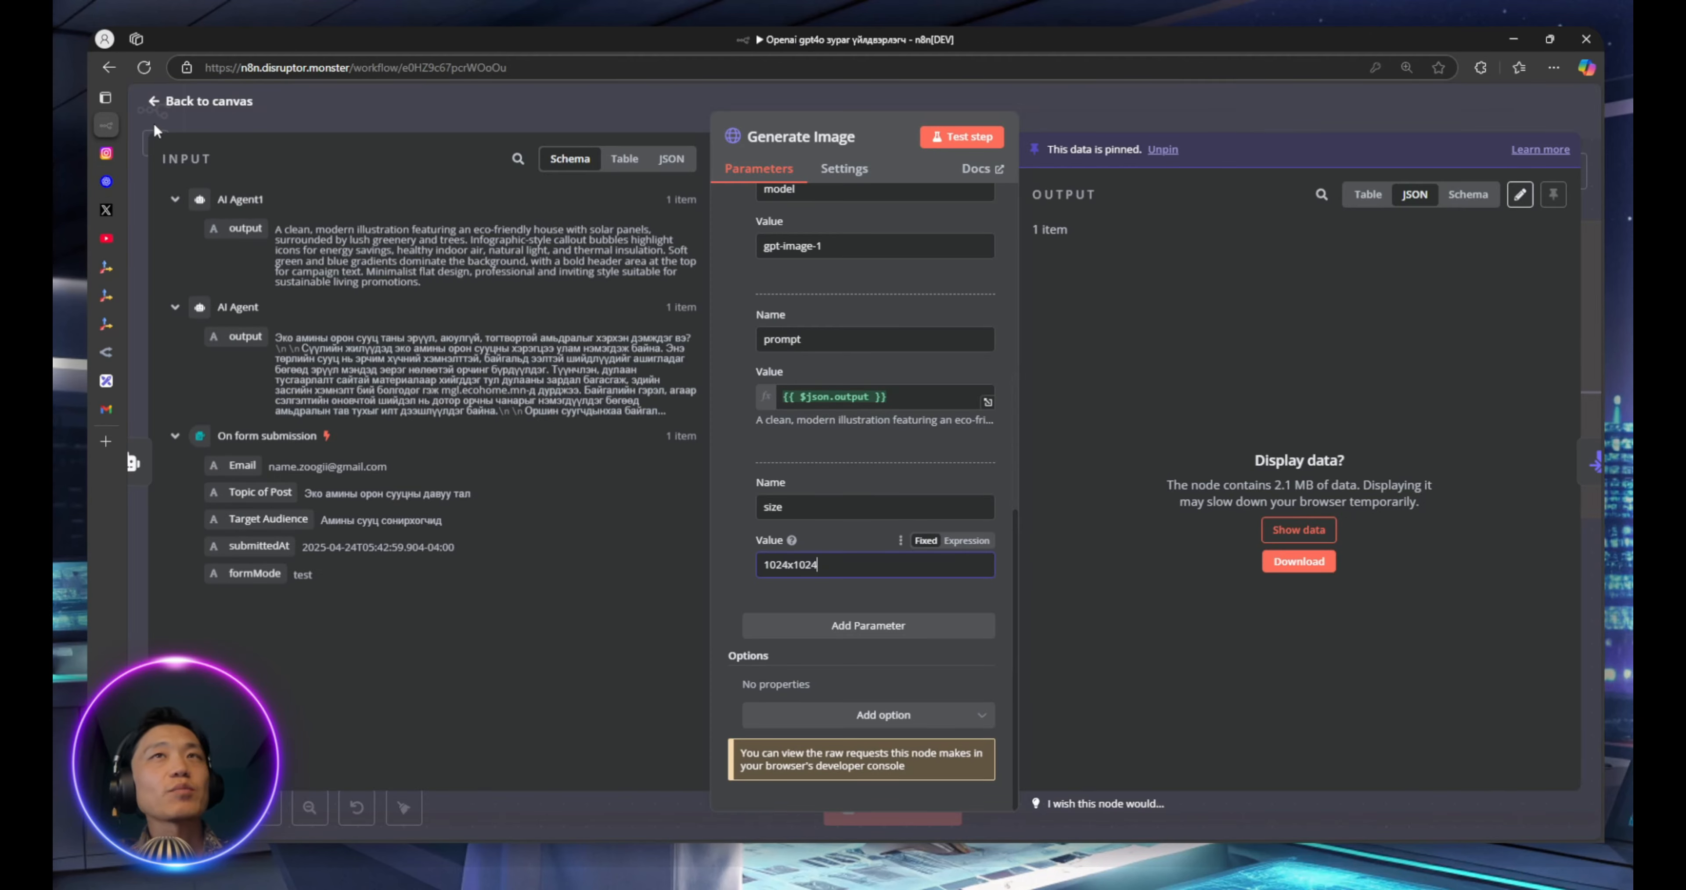
pyautogui.scroll(6, 897, 389)
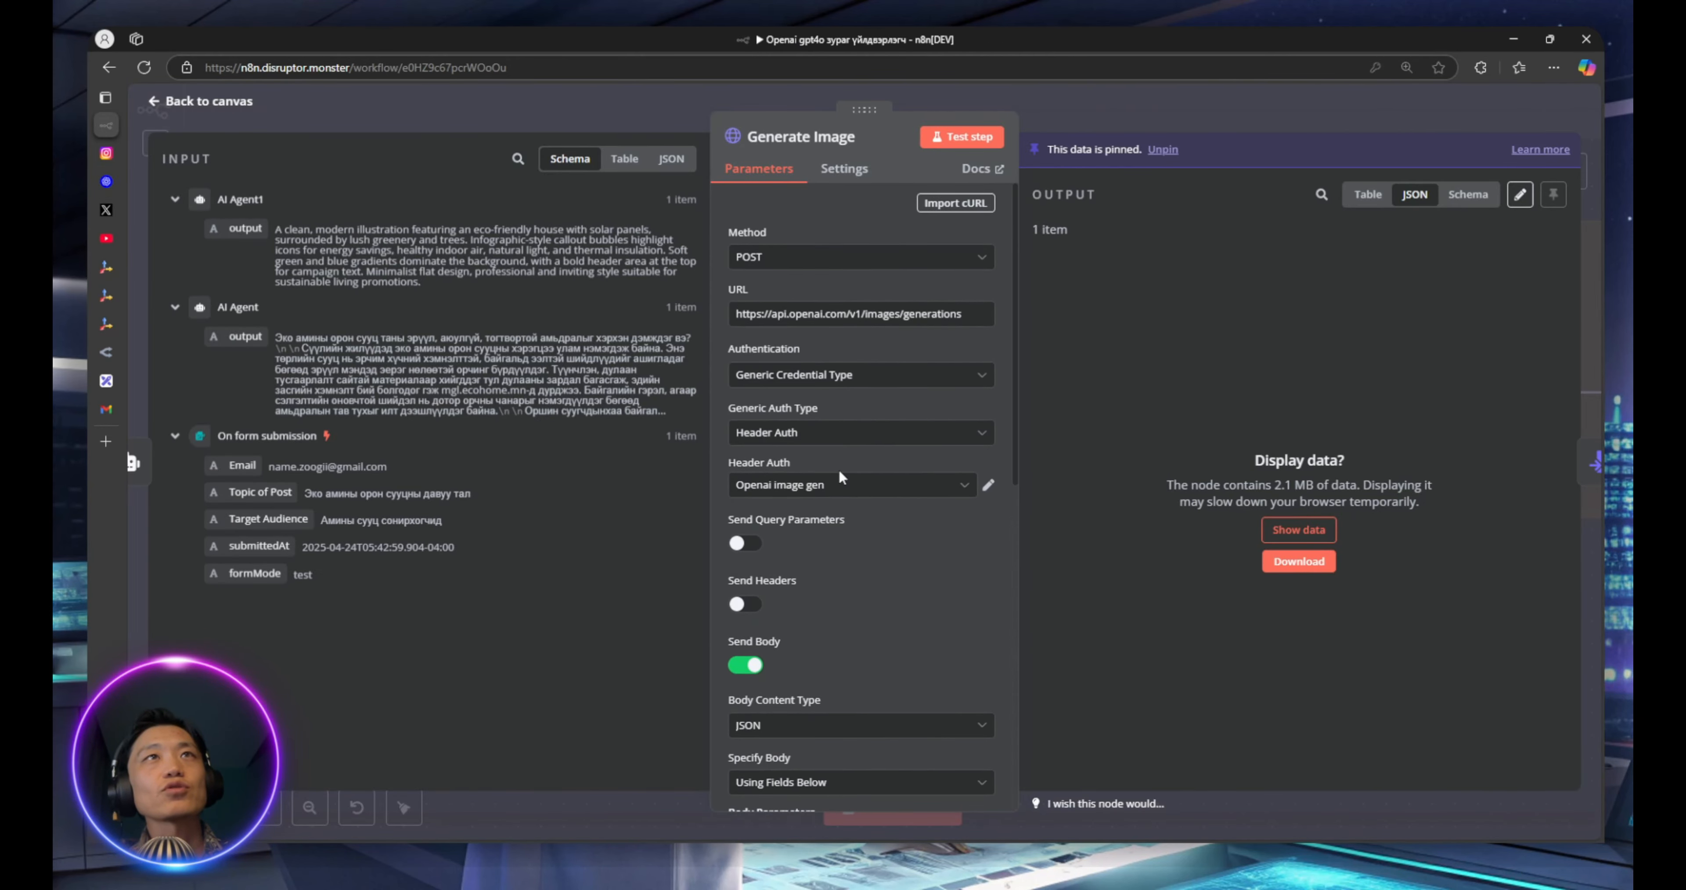
pyautogui.scroll(-5, 896, 389)
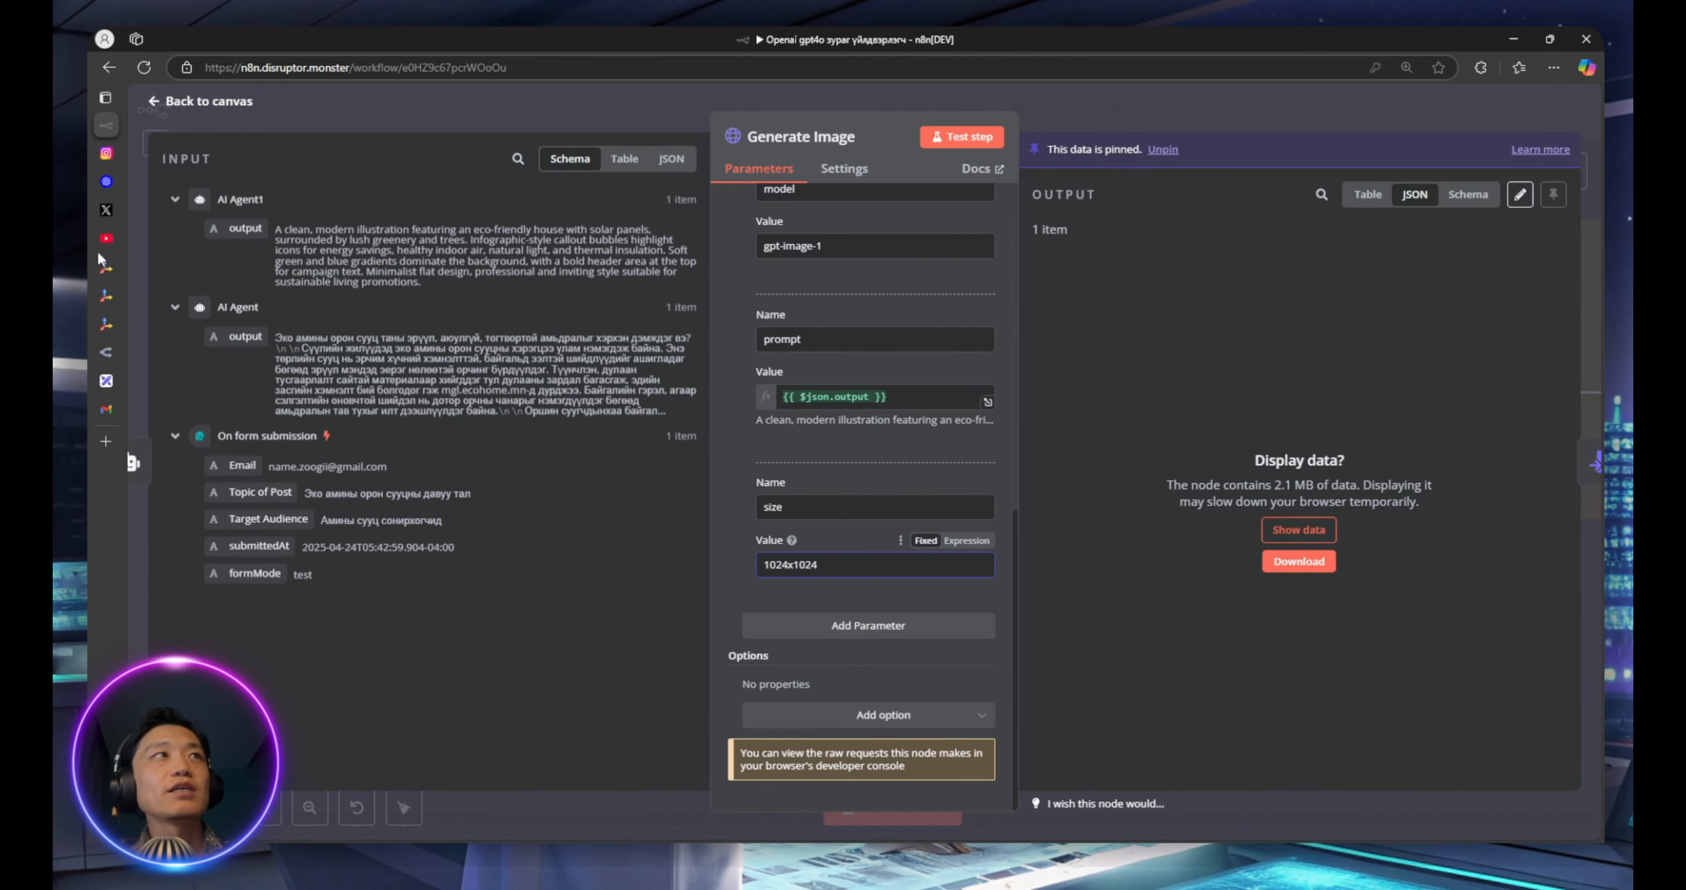
pyautogui.moveTo(111, 162)
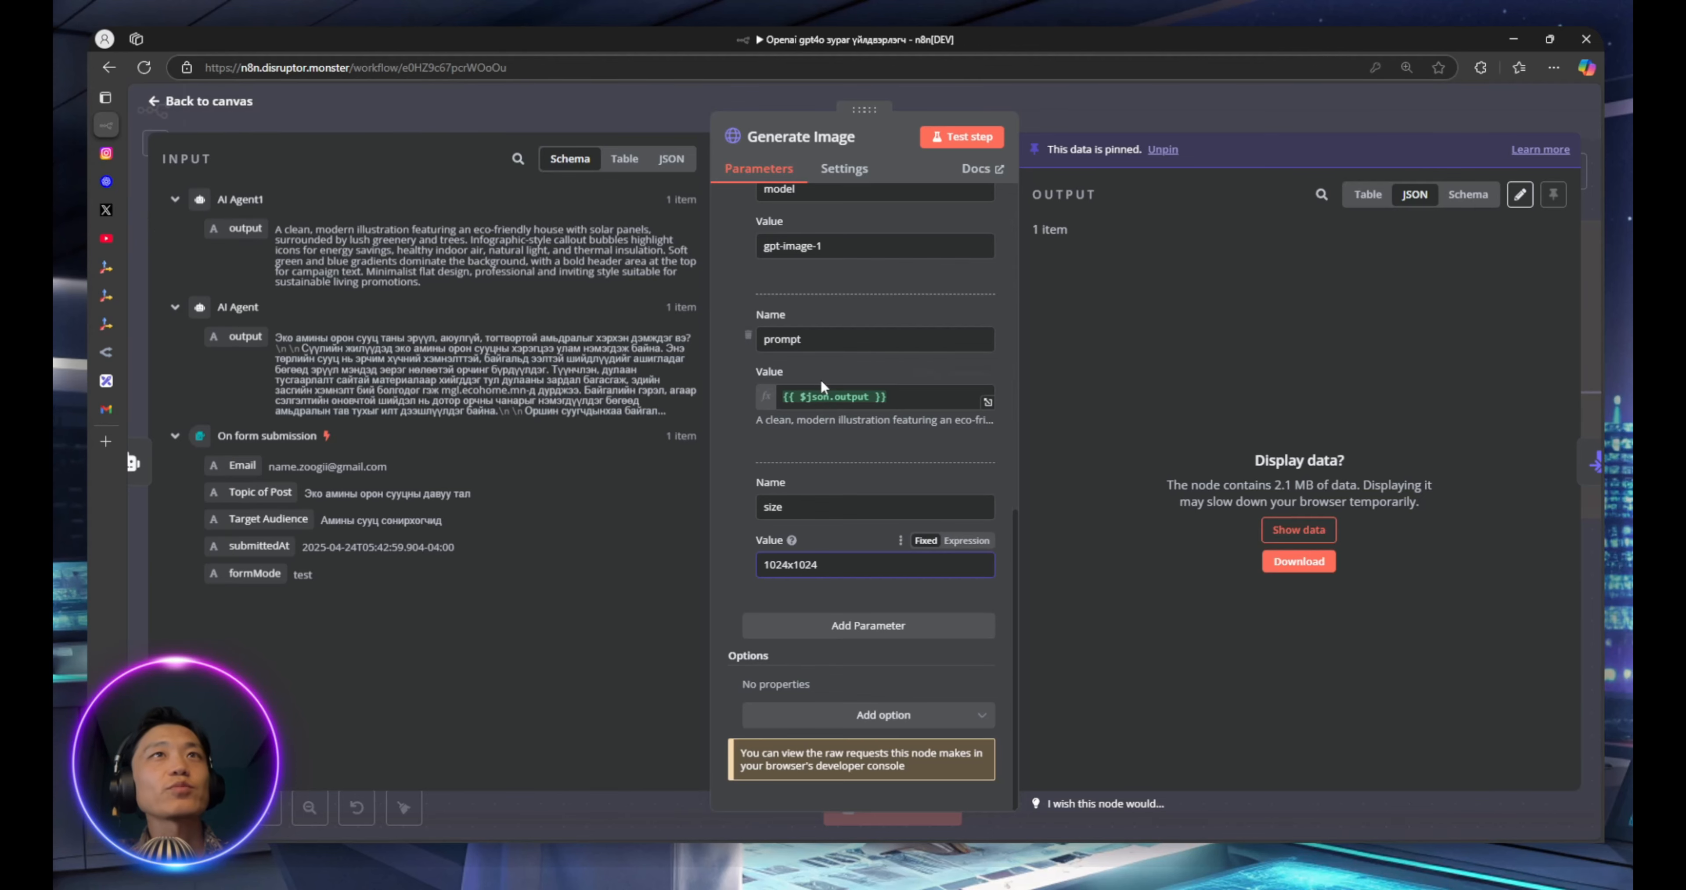
pyautogui.scroll(8, 894, 506)
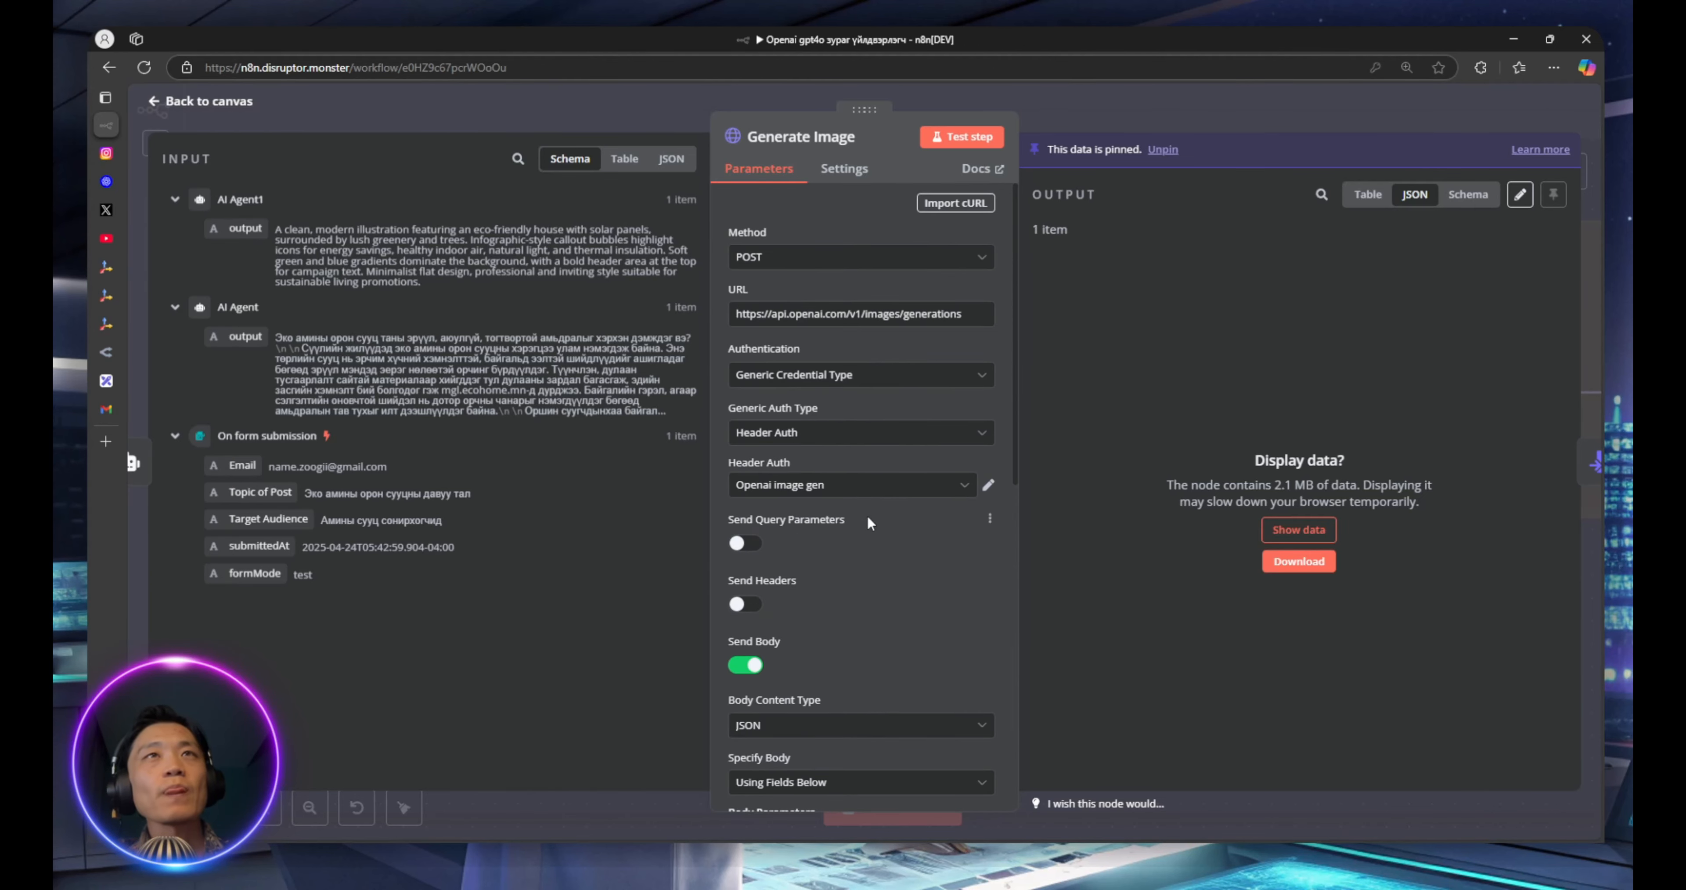
pyautogui.scroll(-8, 968, 484)
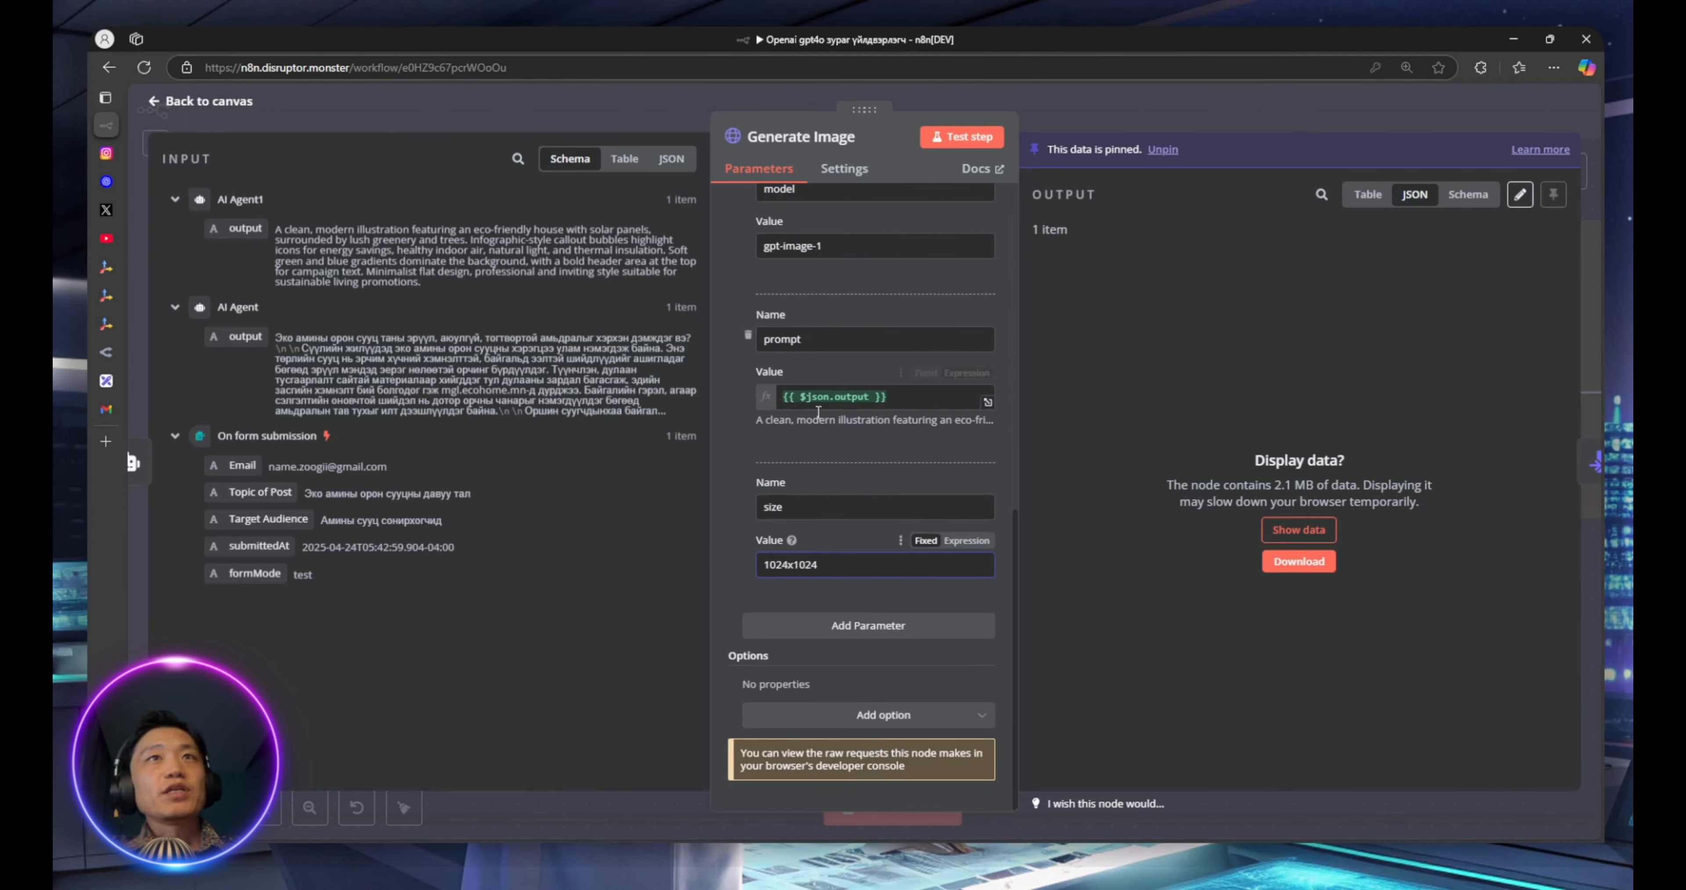
pyautogui.click(622, 101)
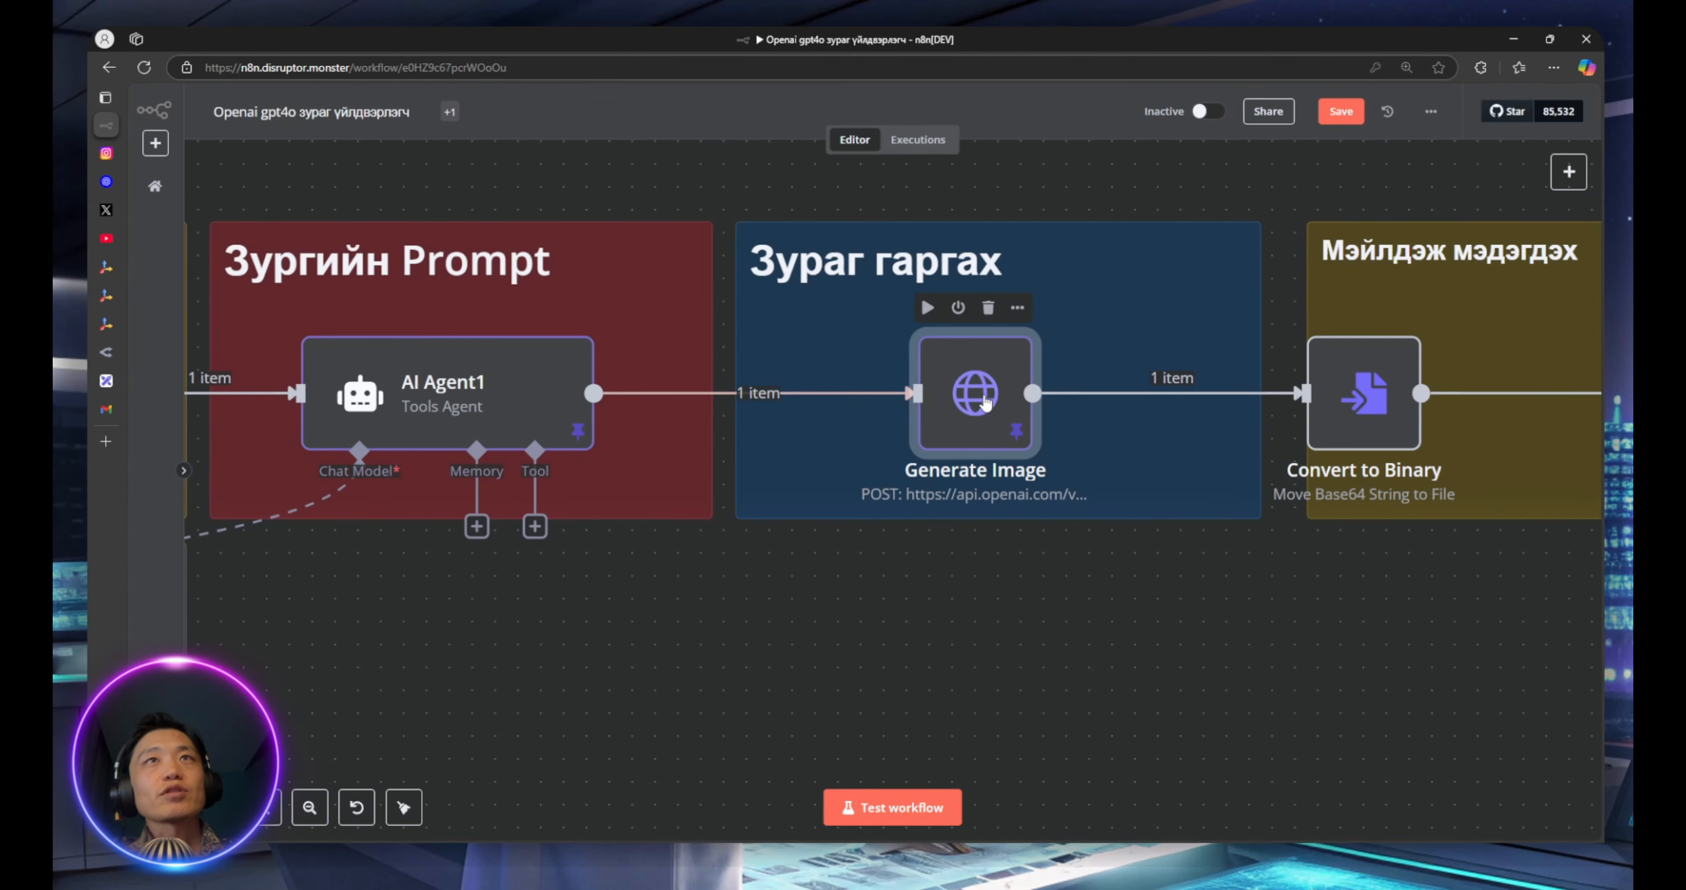
# Search the node library for "http" and add a new HTTP Request node to the workflow
pyautogui.click(1569, 171)
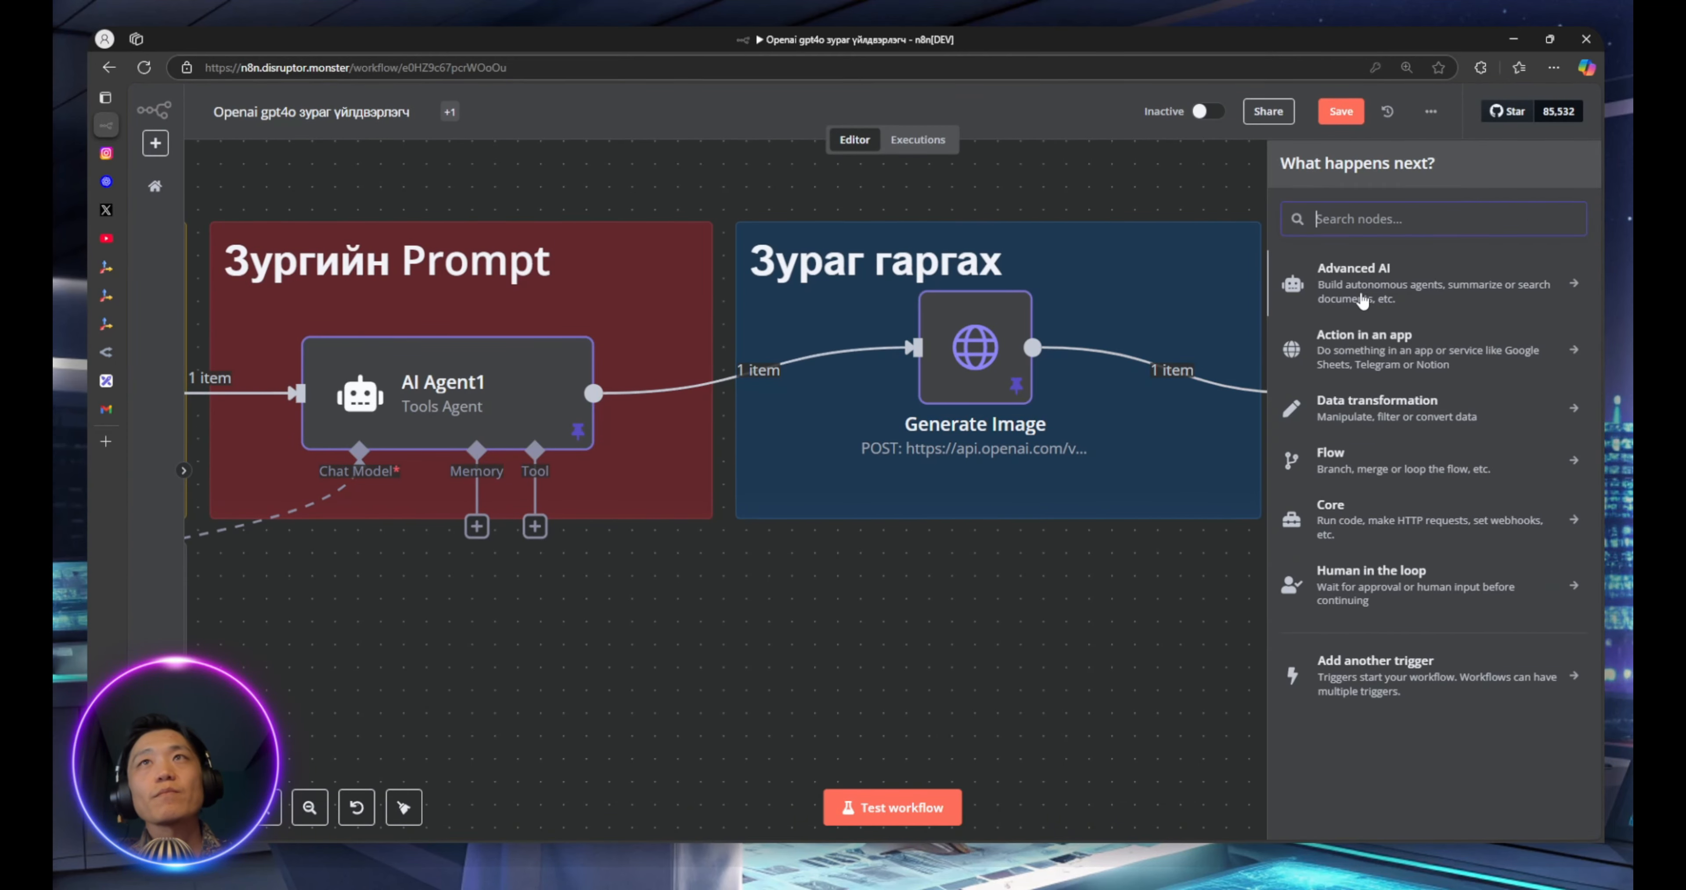
pyautogui.write('http')
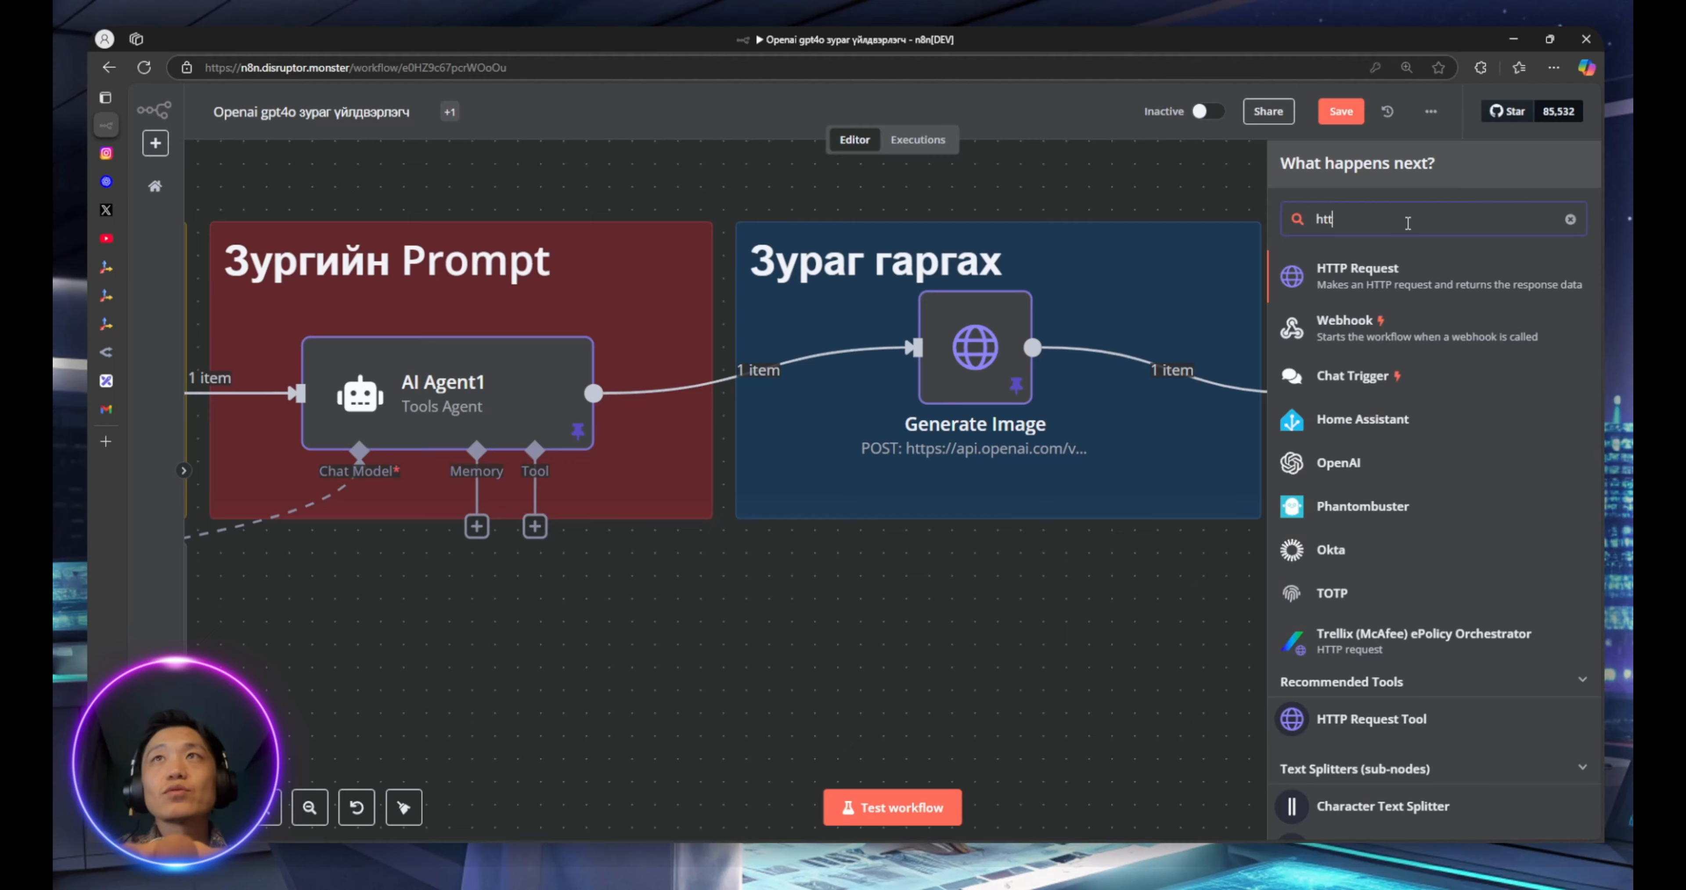
pyautogui.click(1362, 290)
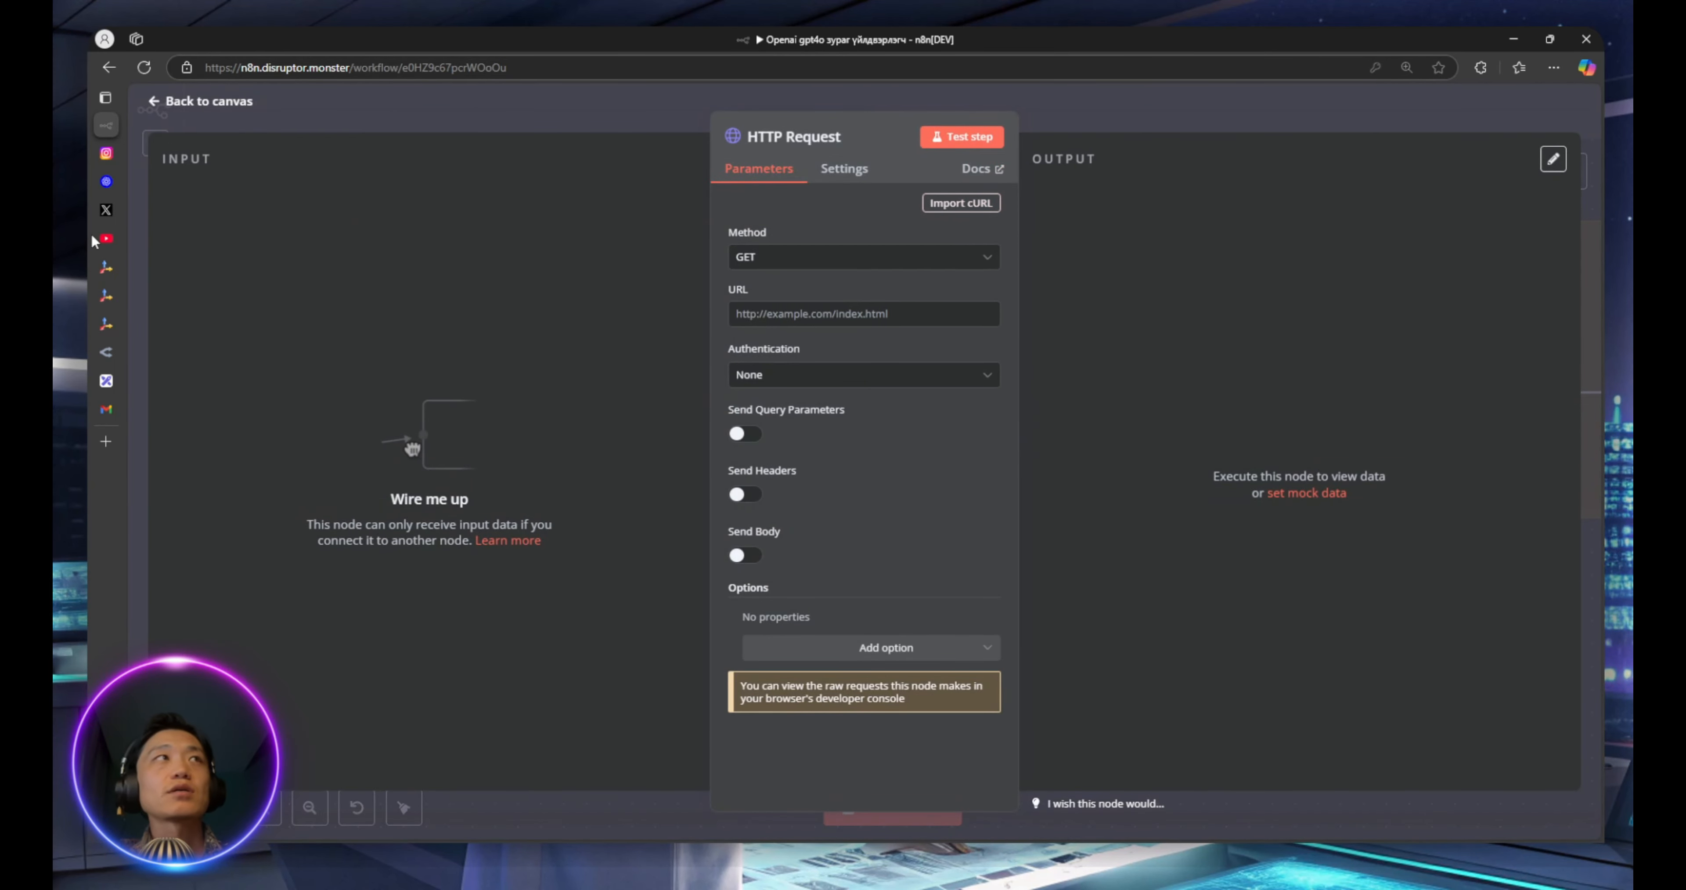
# Return to the OpenAI API reference and copy the Create image example curl request
pyautogui.click(131, 182)
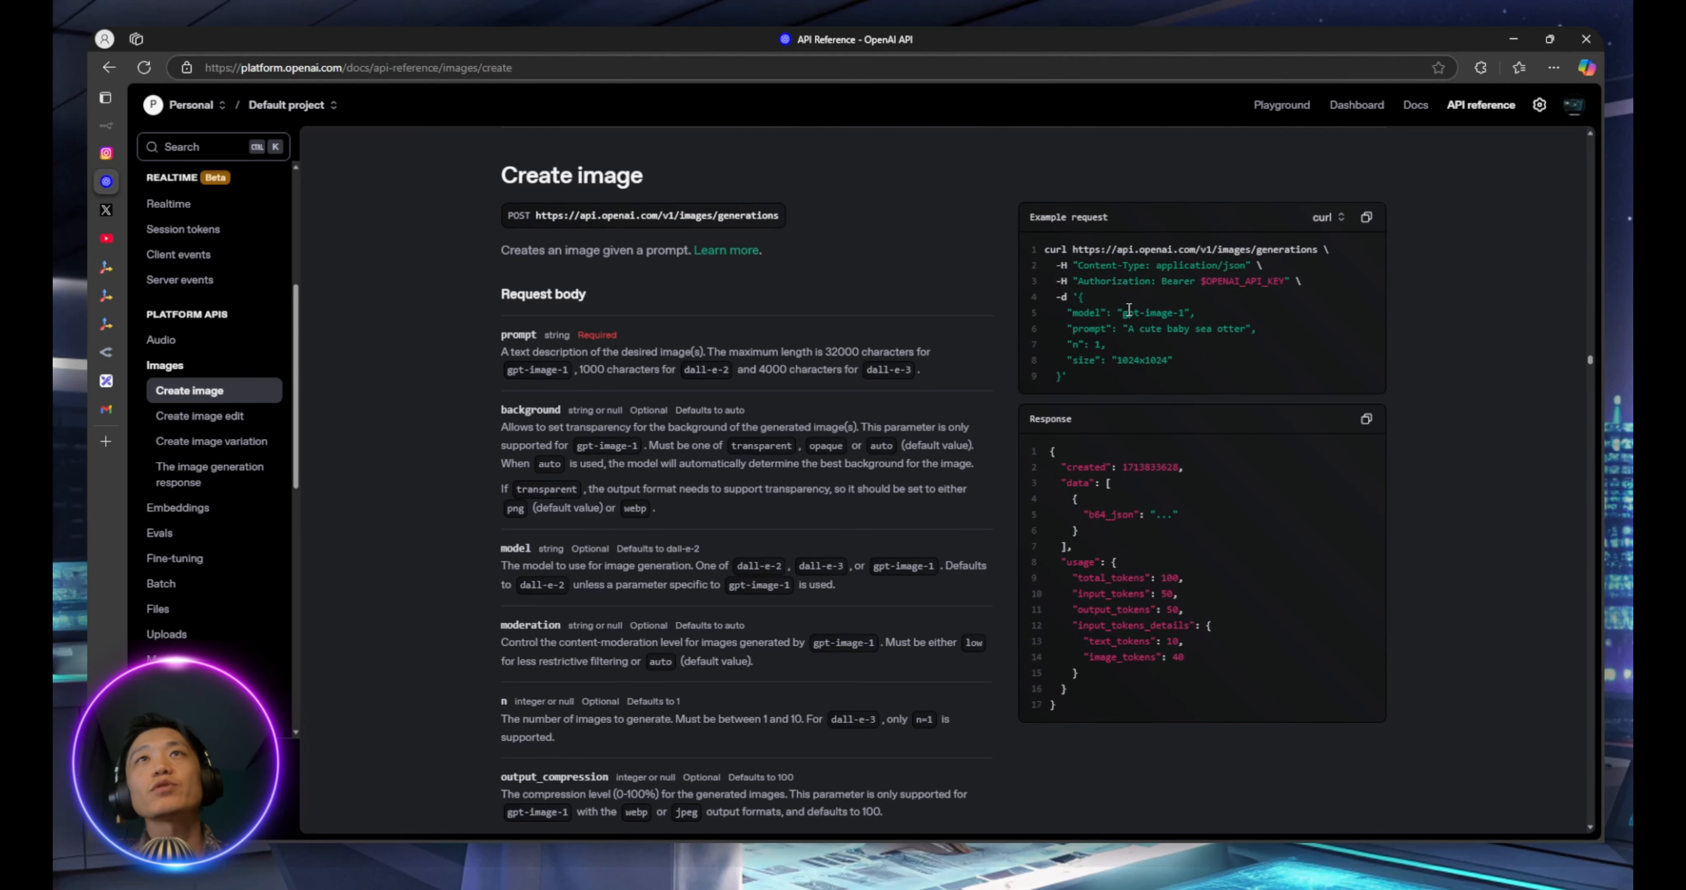
pyautogui.scroll(-2, 1129, 314)
pyautogui.scroll(2, 1129, 308)
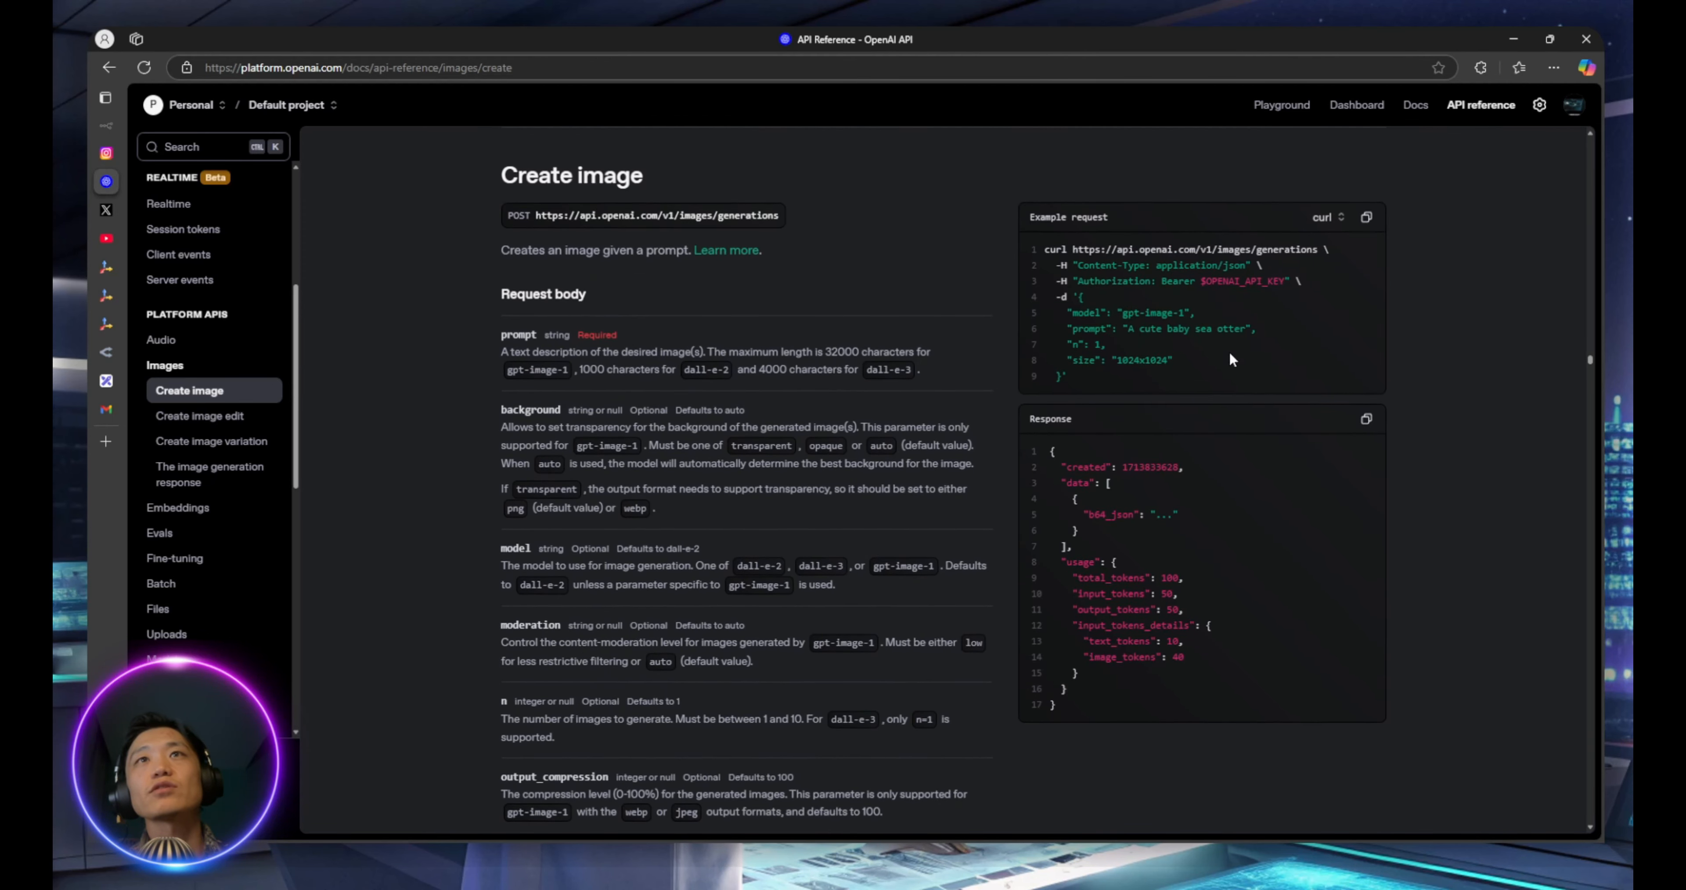
pyautogui.click(1366, 217)
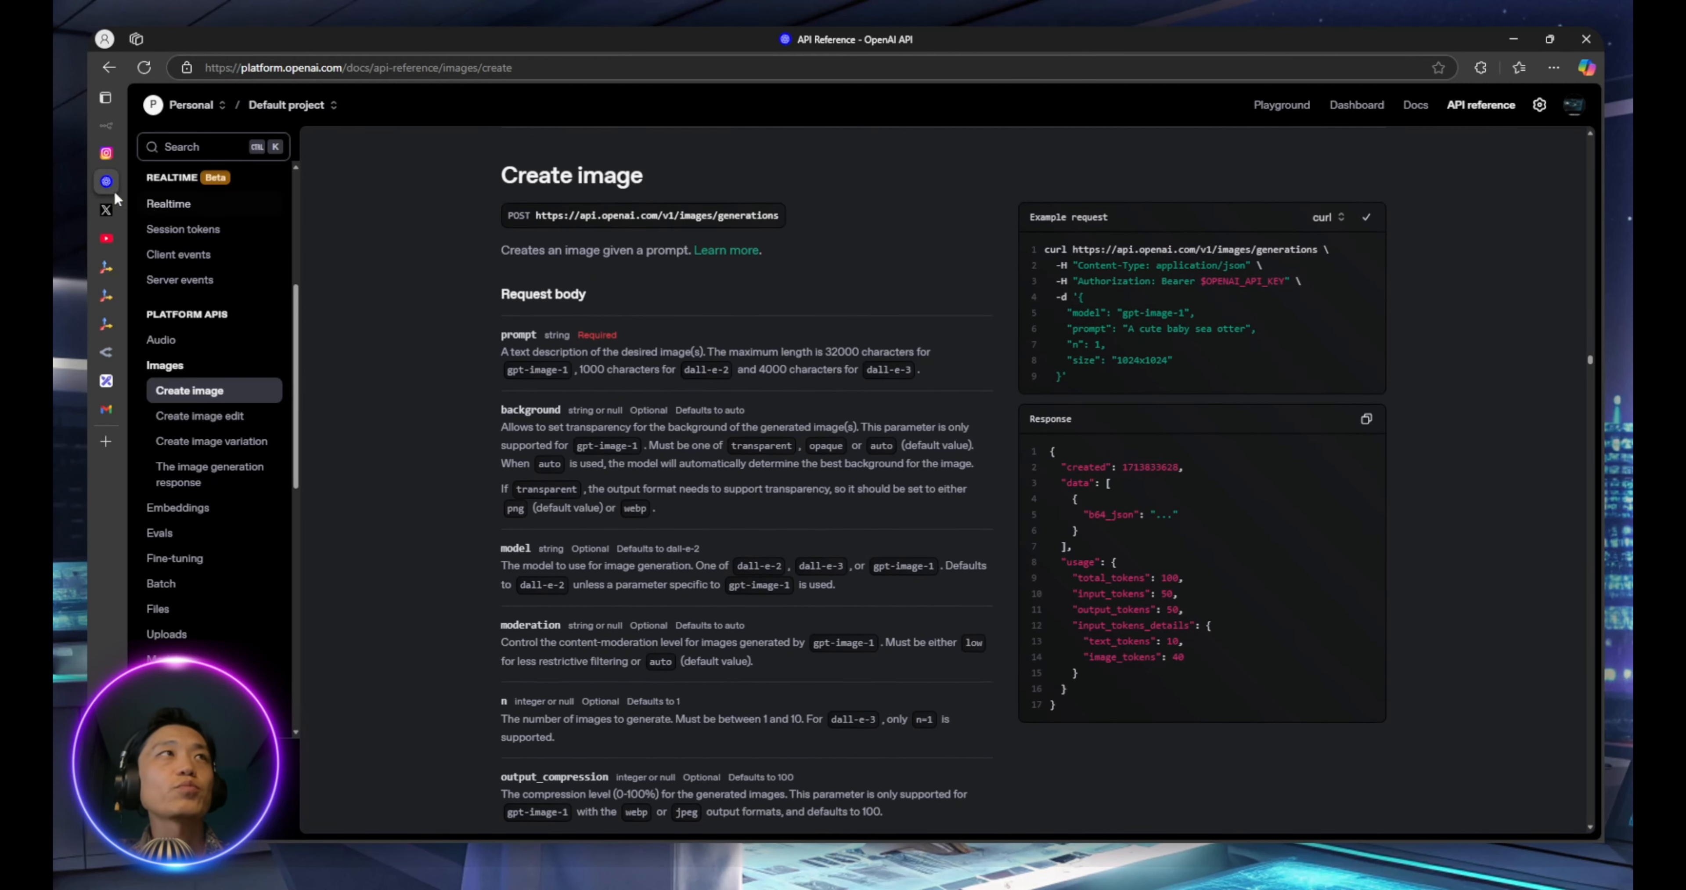
# Import the copied curl command into the new HTTP Request node in n8n
pyautogui.click(110, 124)
pyautogui.click(961, 203)
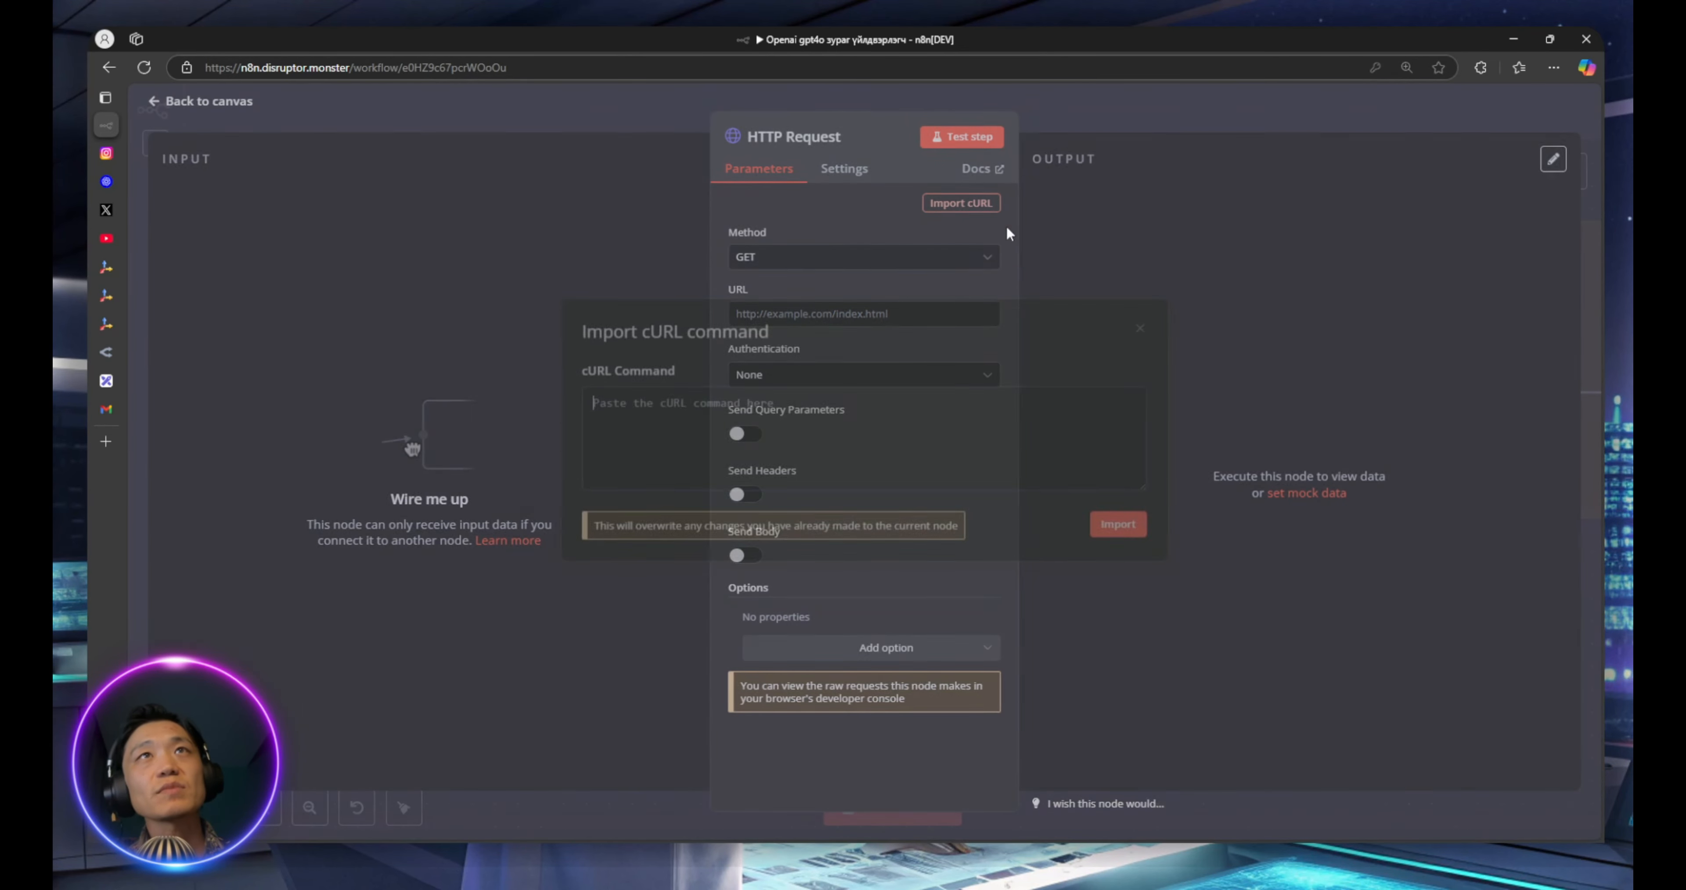
pyautogui.hotkey('ctrl', 'v')
pyautogui.scroll(2, 755, 453)
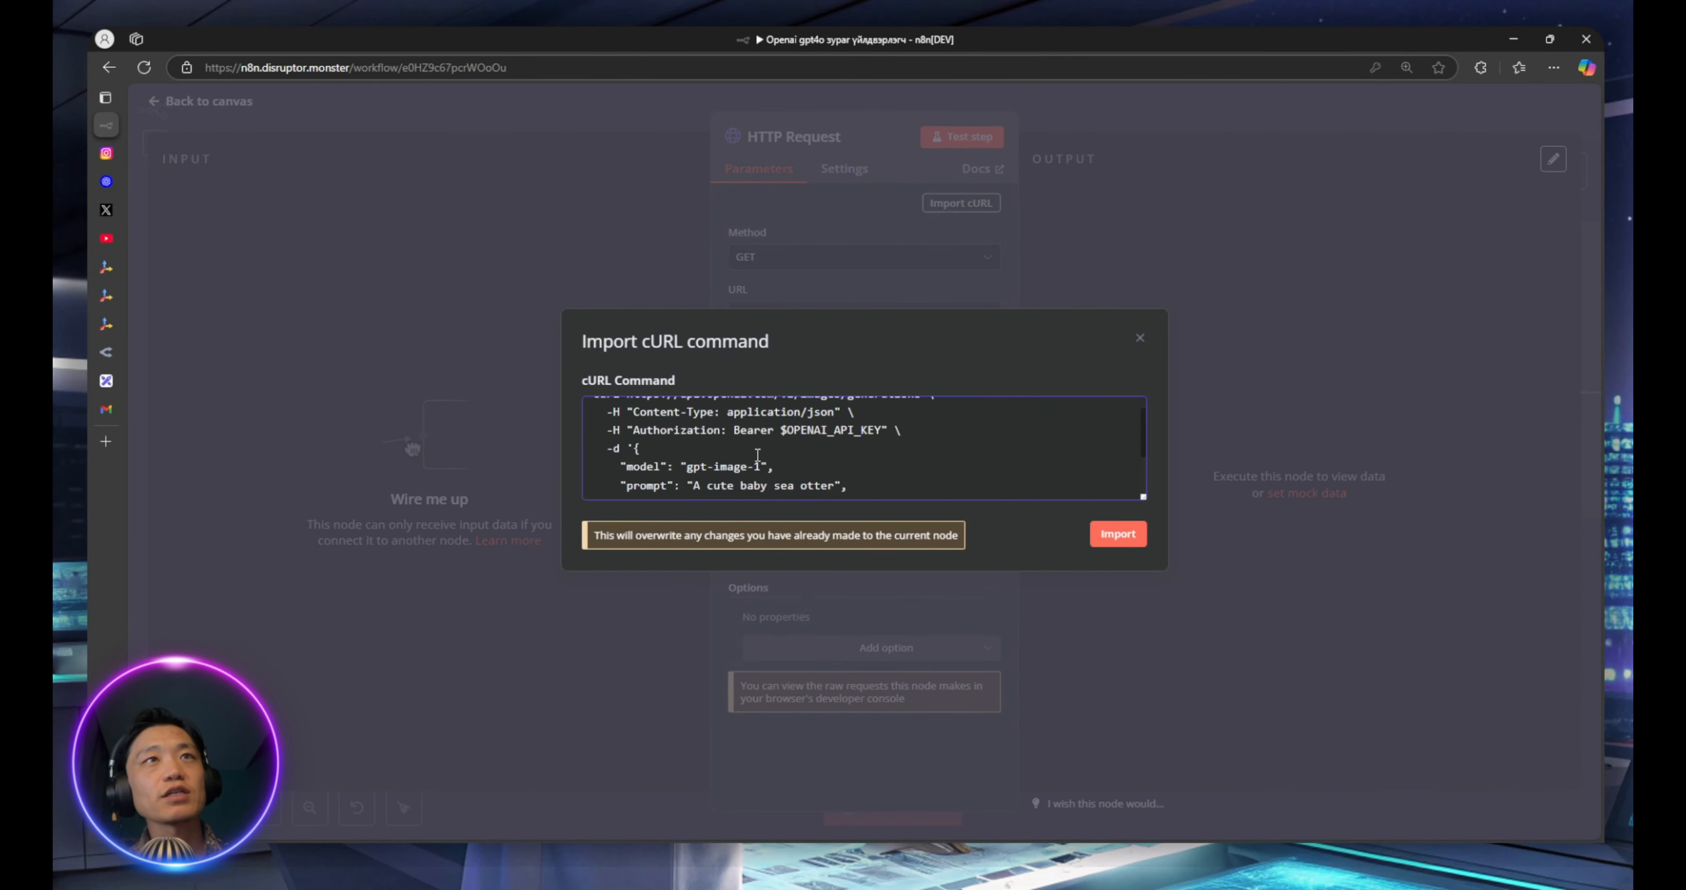
pyautogui.scroll(-2, 755, 452)
pyautogui.click(1128, 539)
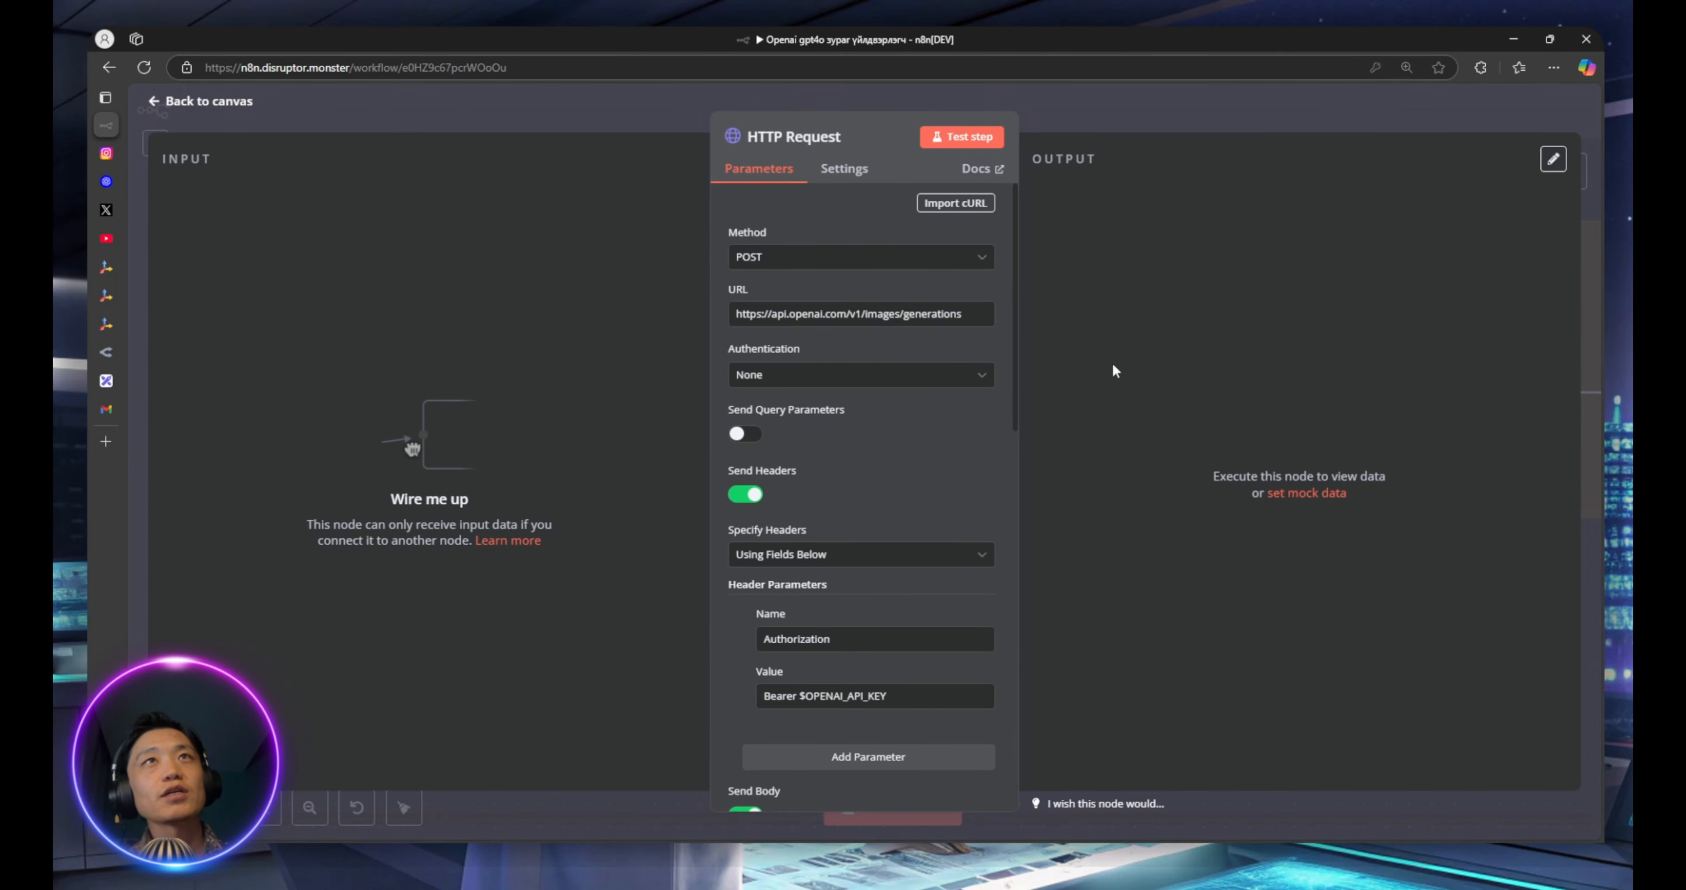
# Examine the new HTTP Request node's imported method, URL, headers and body parameters, then return to the canvas
pyautogui.scroll(-4, 897, 497)
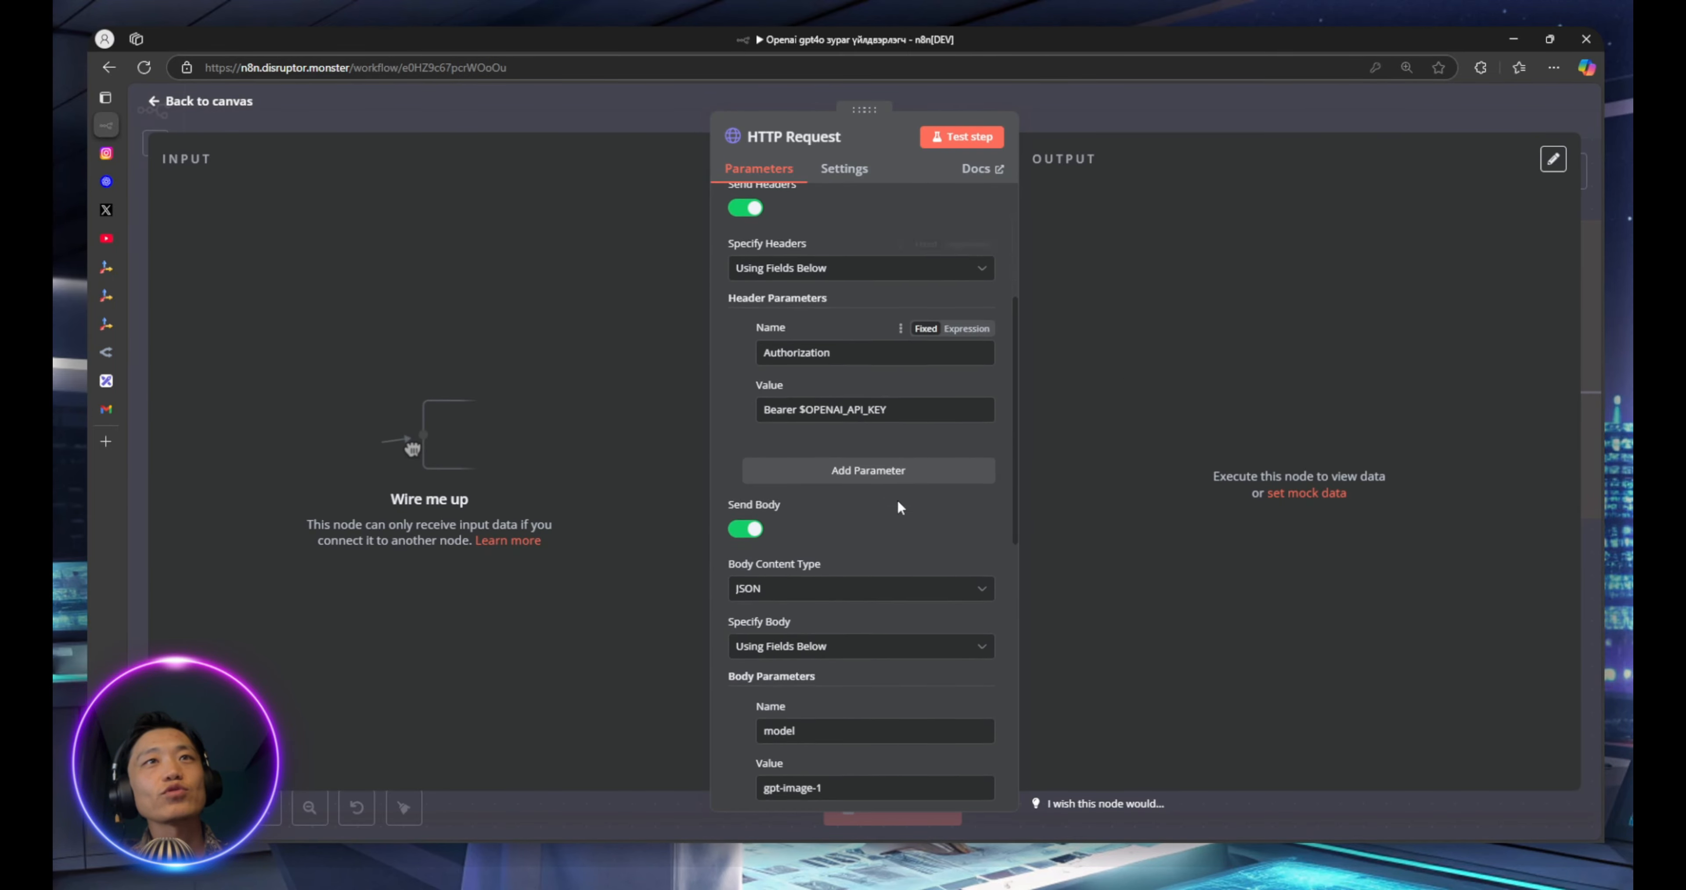
pyautogui.scroll(-10, 898, 507)
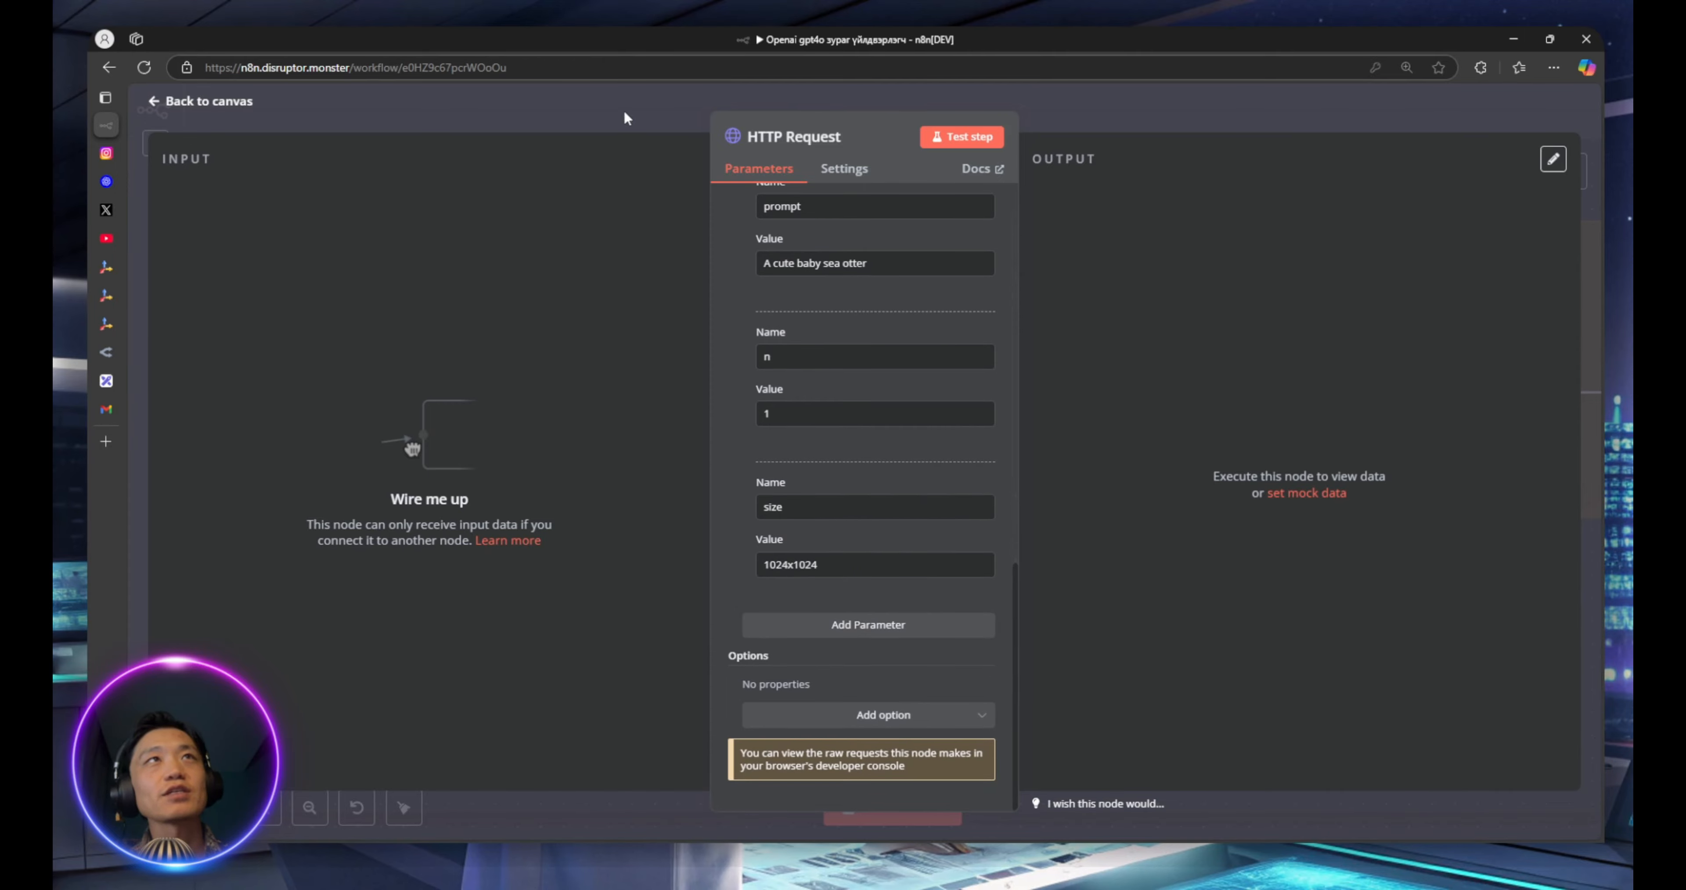
pyautogui.scroll(15, 902, 513)
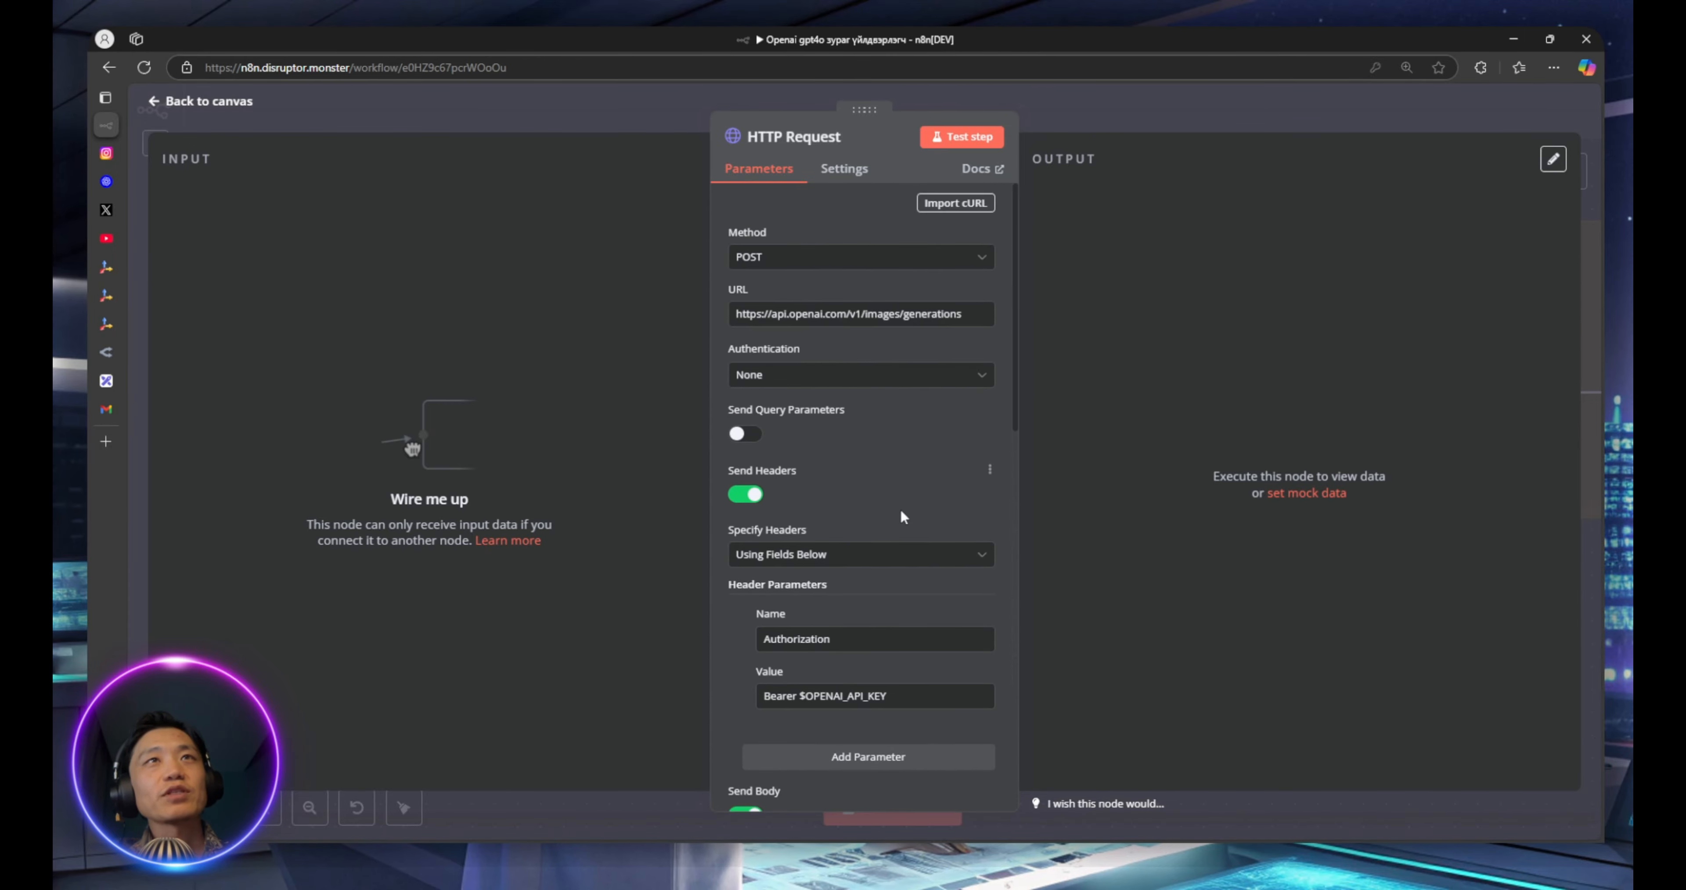
pyautogui.scroll(-15, 902, 513)
pyautogui.scroll(6, 907, 589)
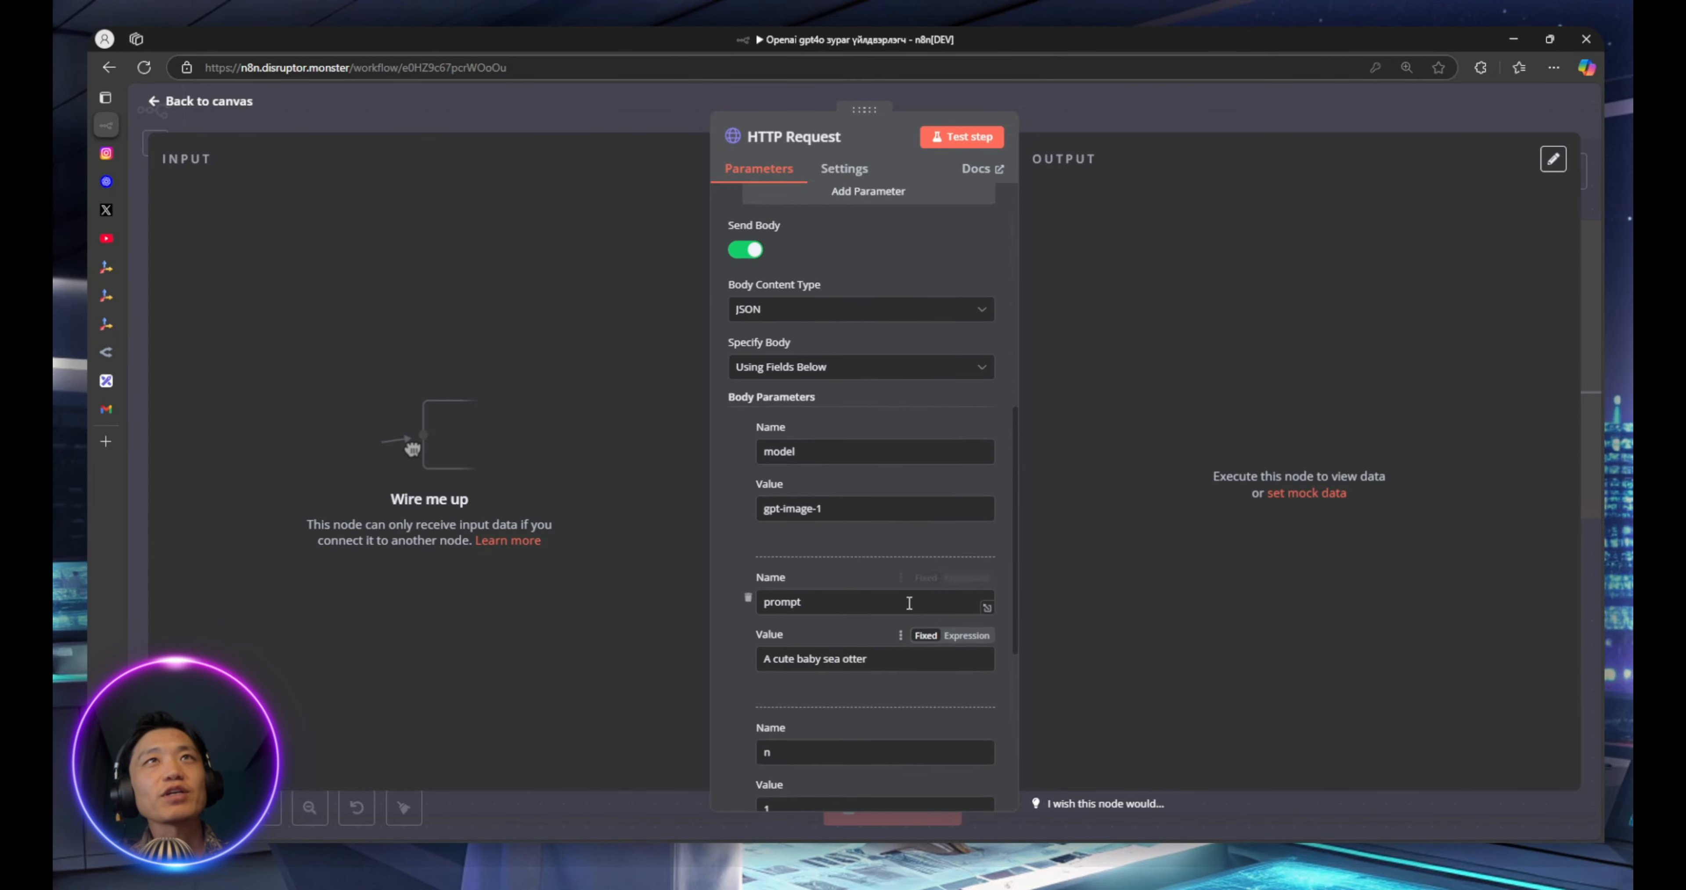
pyautogui.scroll(8, 910, 602)
pyautogui.scroll(-15, 865, 421)
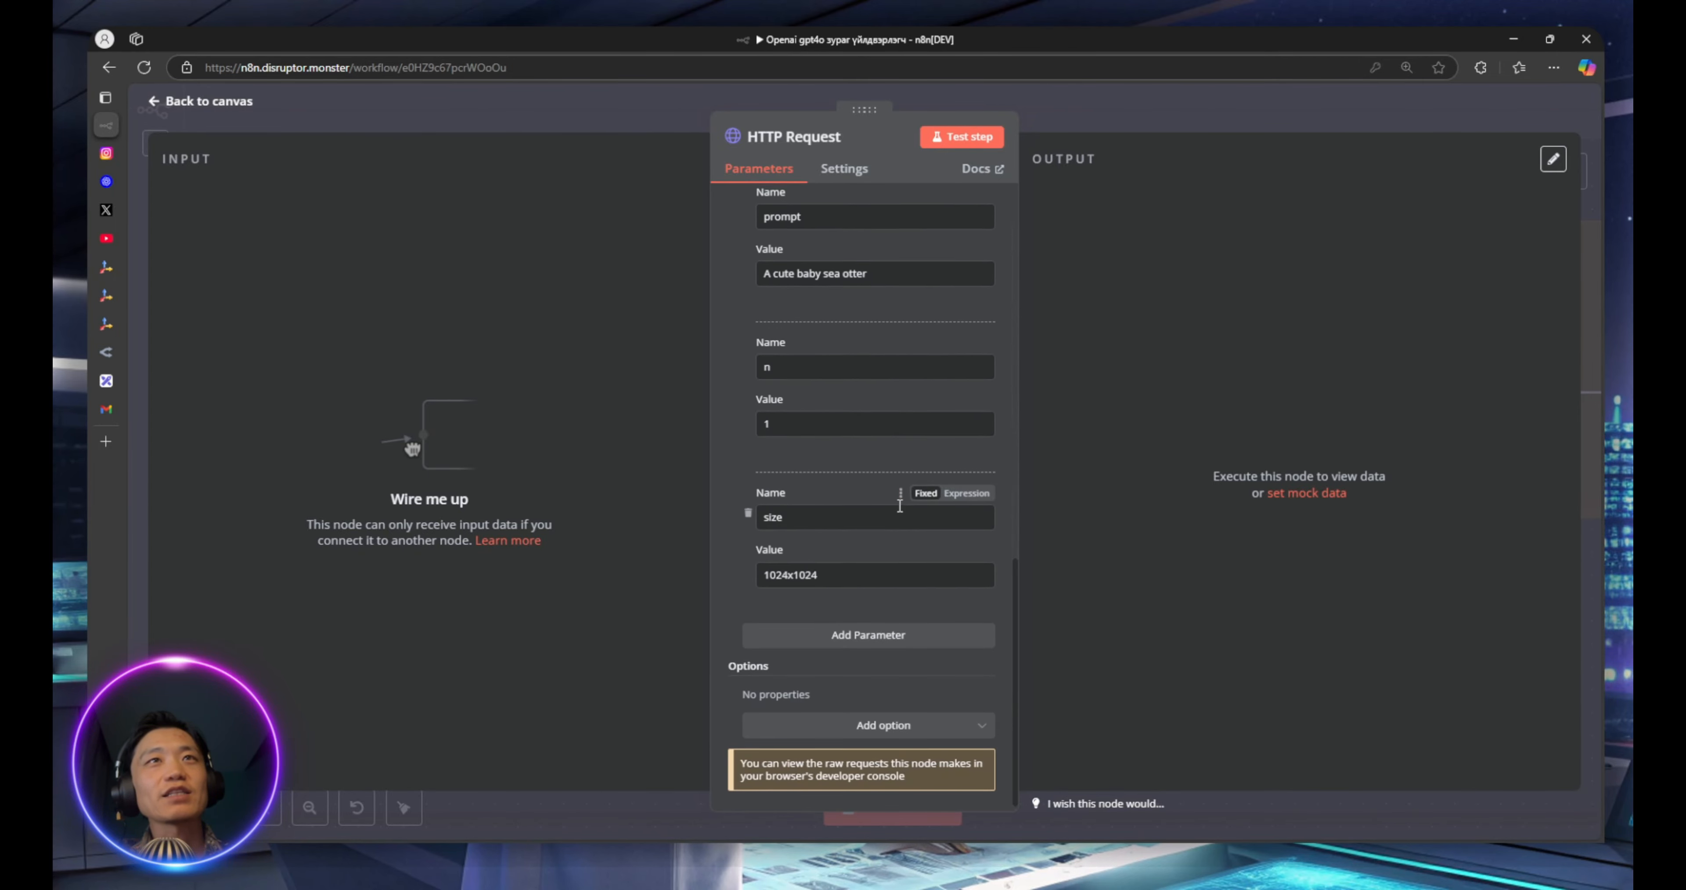
pyautogui.scroll(15, 900, 537)
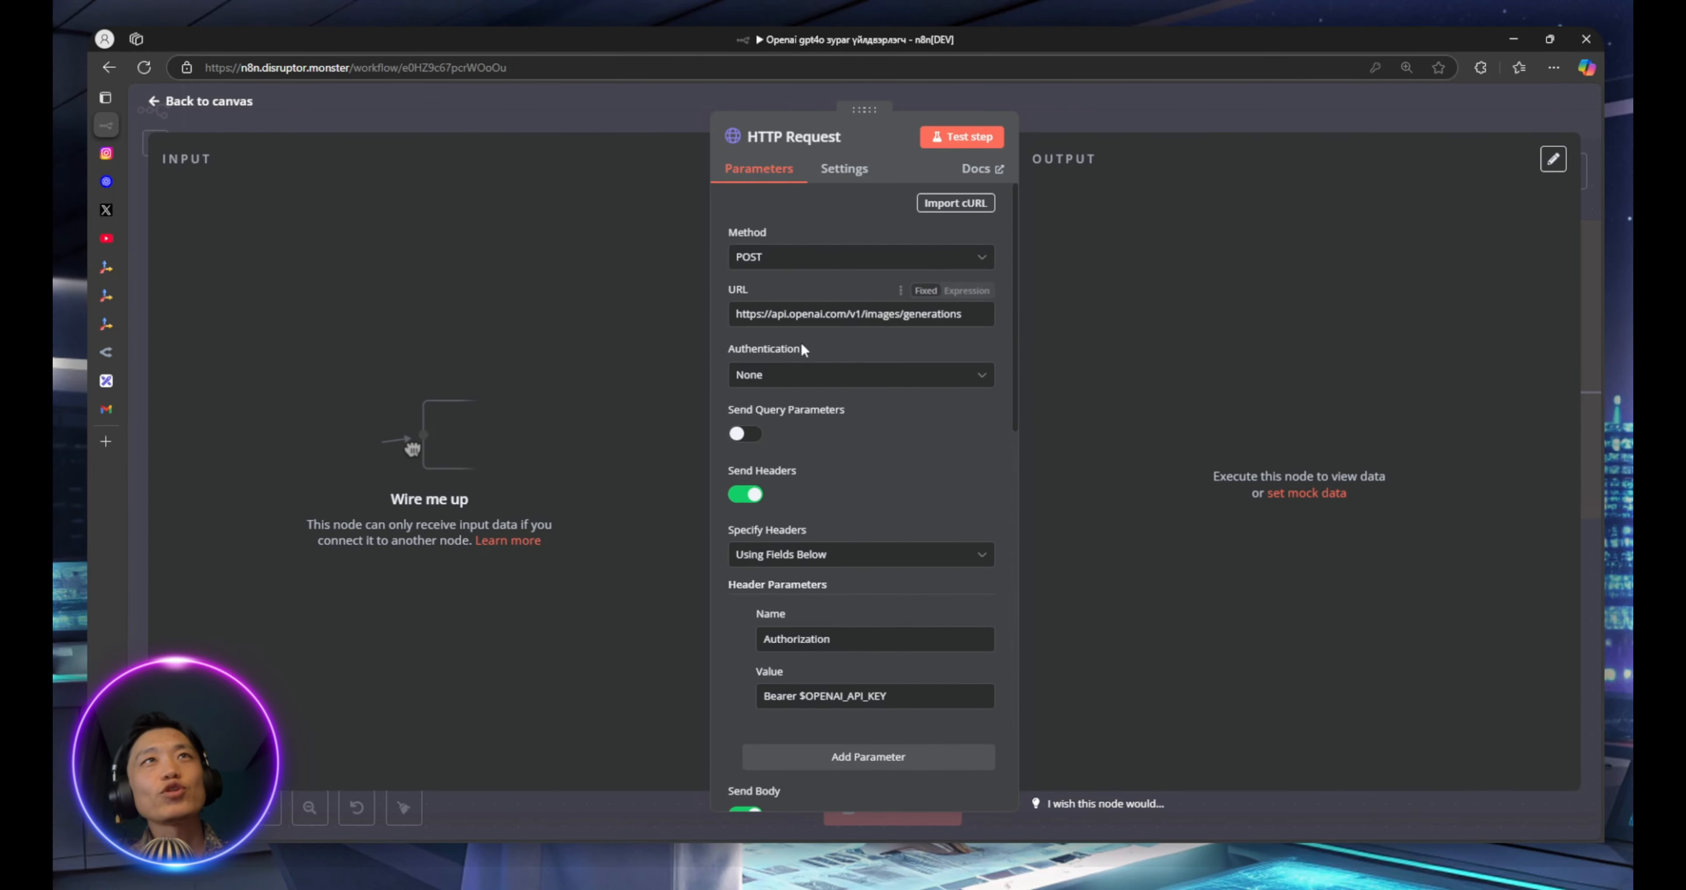
pyautogui.click(590, 109)
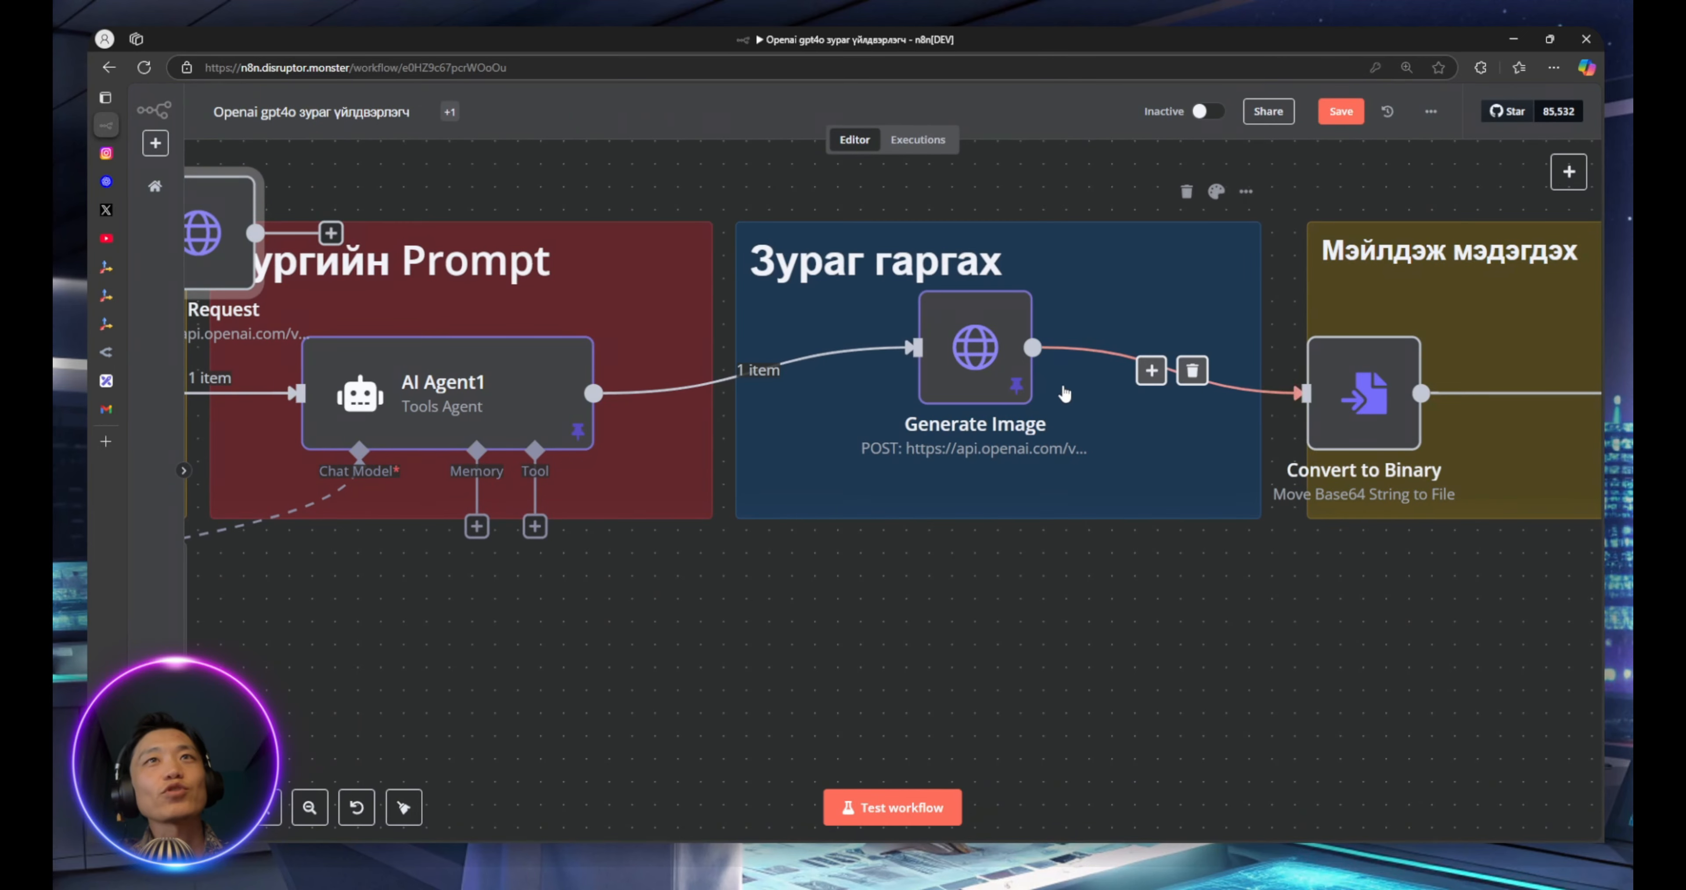
# Review the Generate Image node's parameters for comparison and shift the node slightly right on the canvas
pyautogui.doubleClick(981, 393)
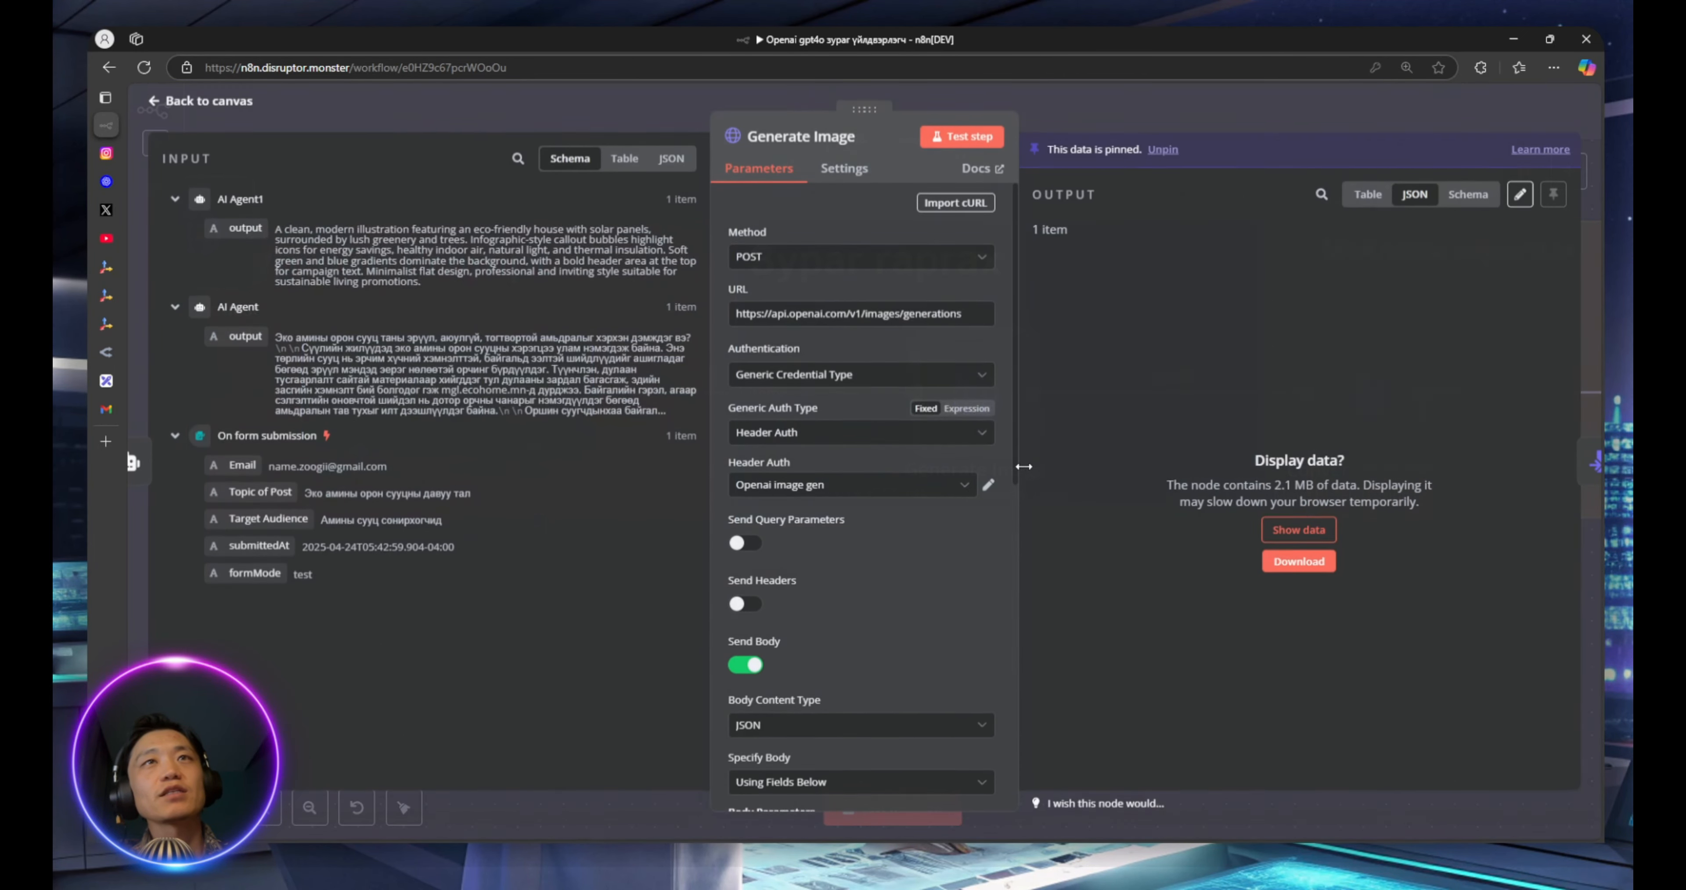
pyautogui.scroll(-15, 983, 538)
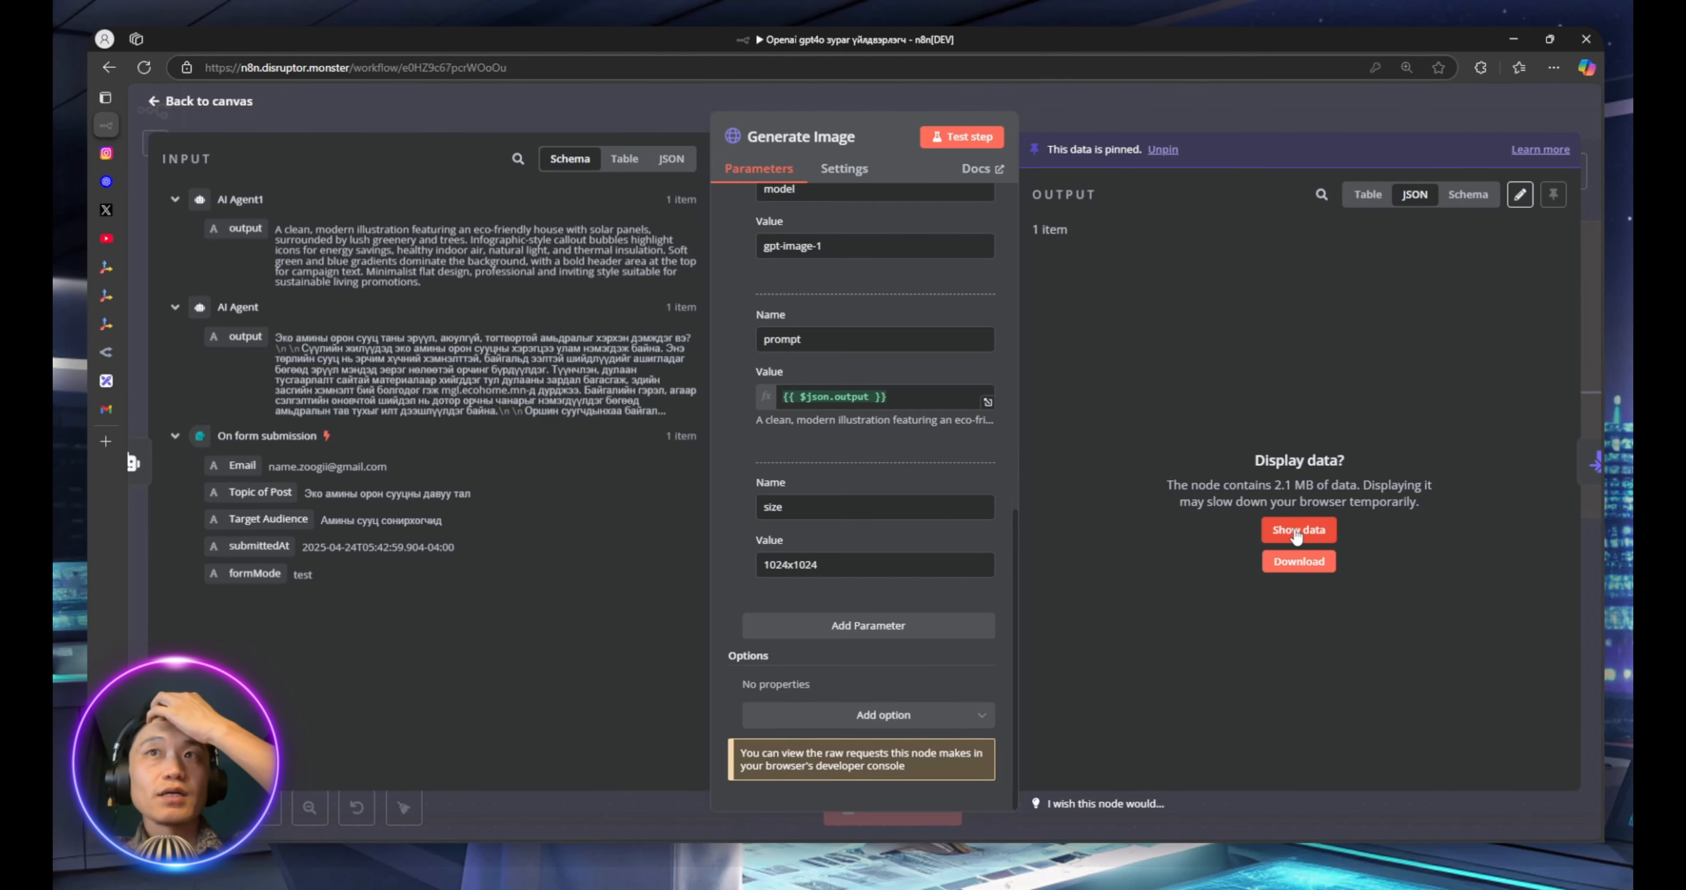
pyautogui.click(566, 92)
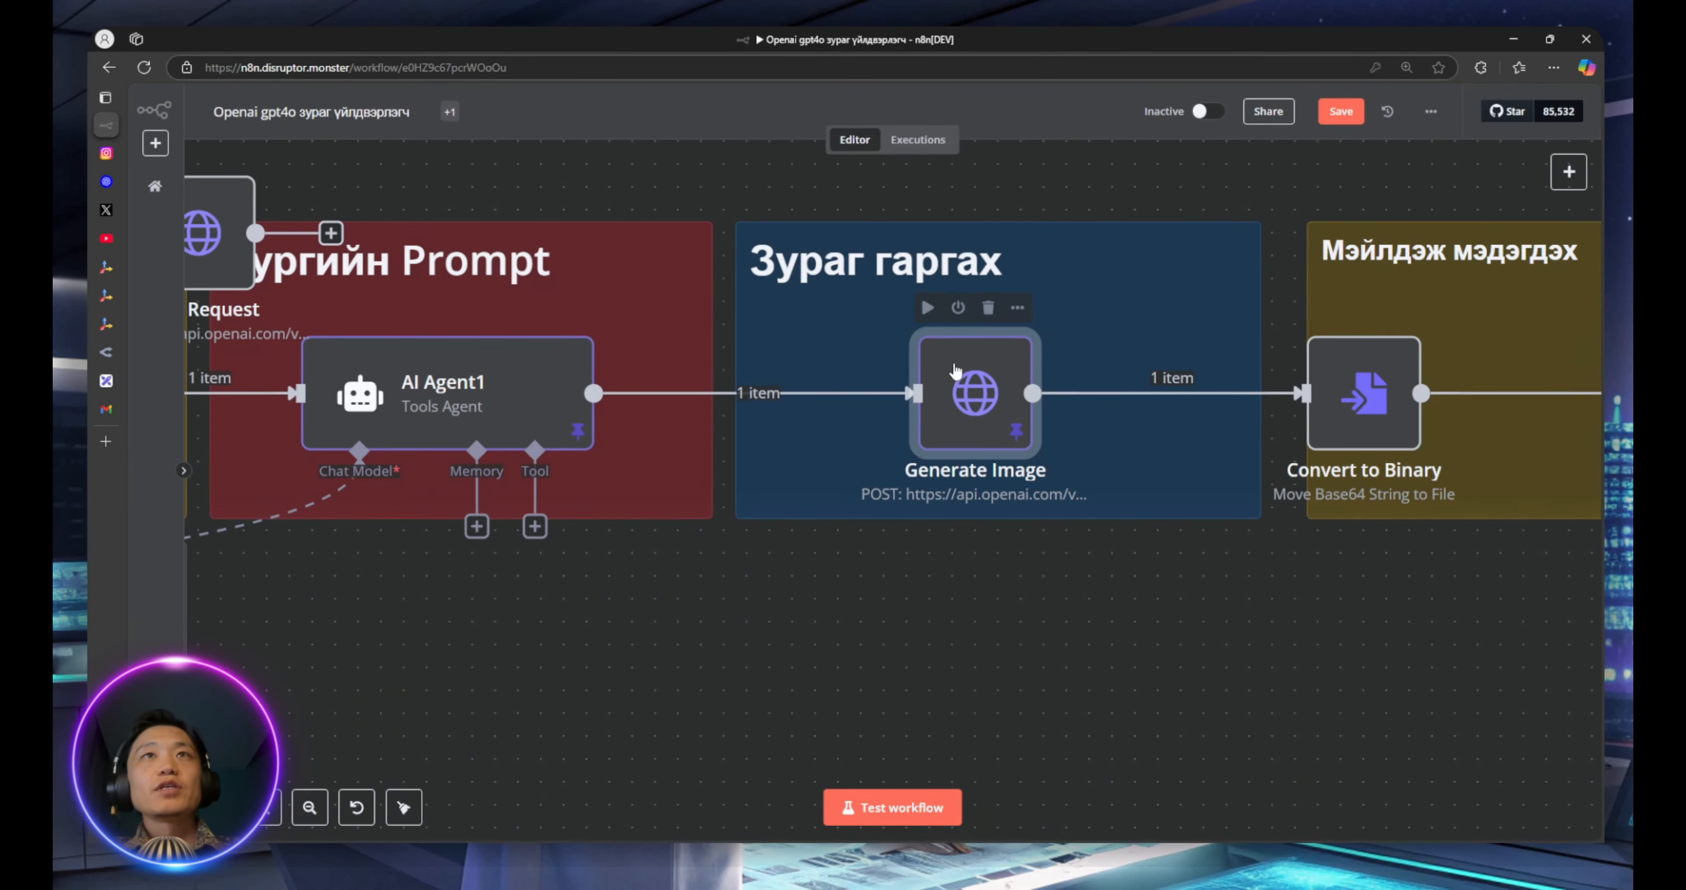
pyautogui.moveTo(939, 389); pyautogui.dragTo(995, 386)
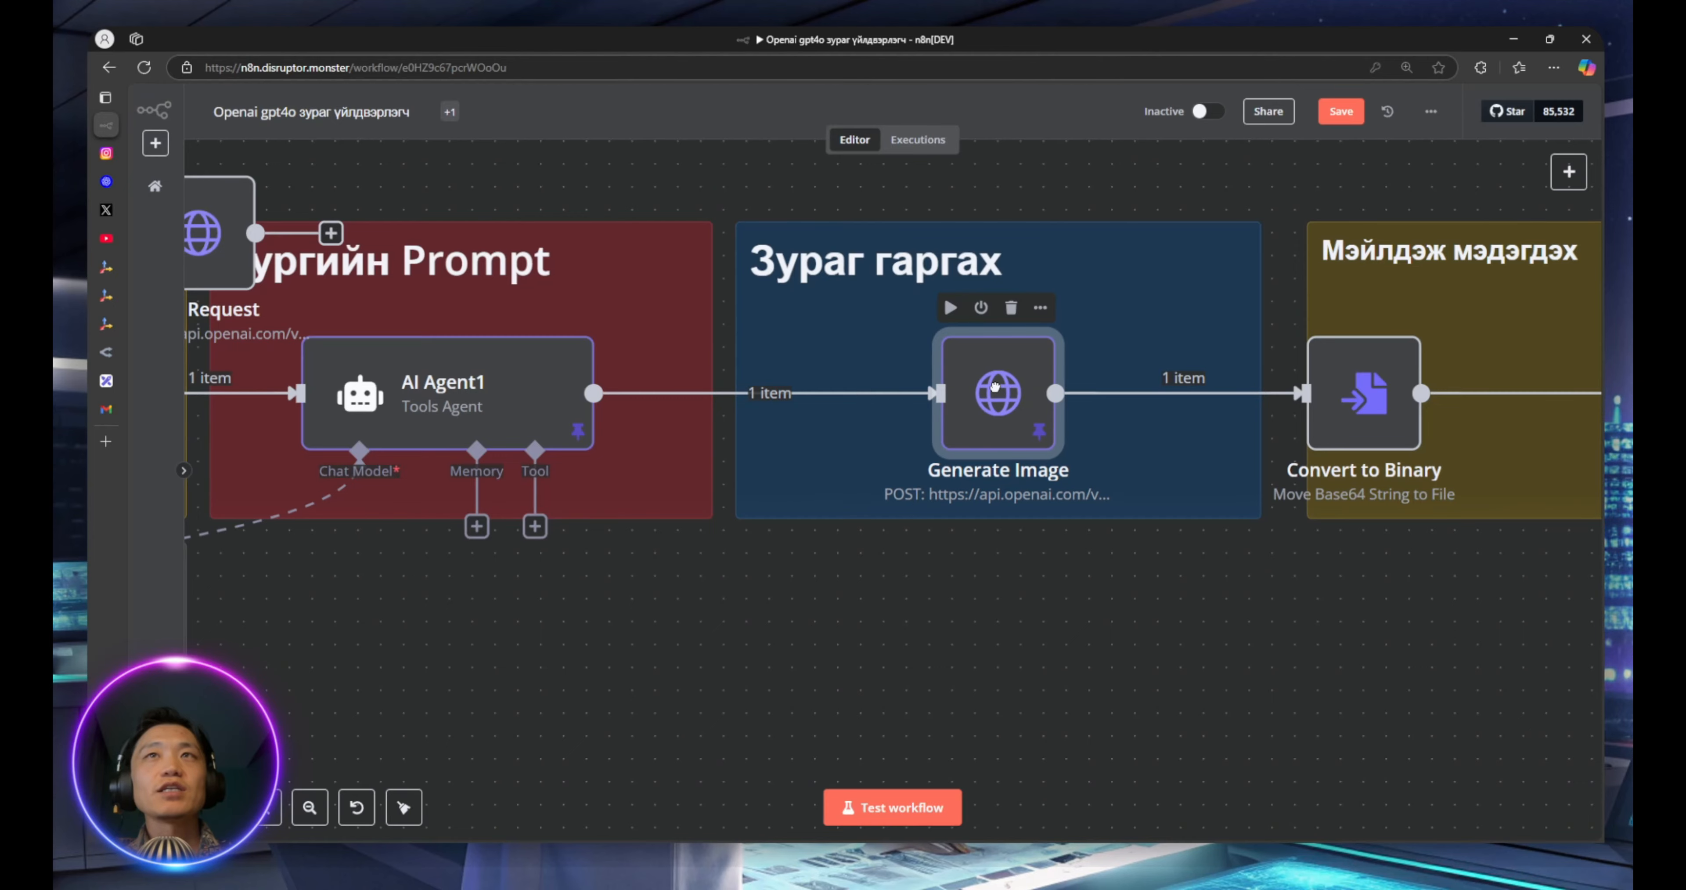
# Show the Generate Image node's output data and examine it from the b64_json string to the token usage section
pyautogui.doubleClick(1022, 400)
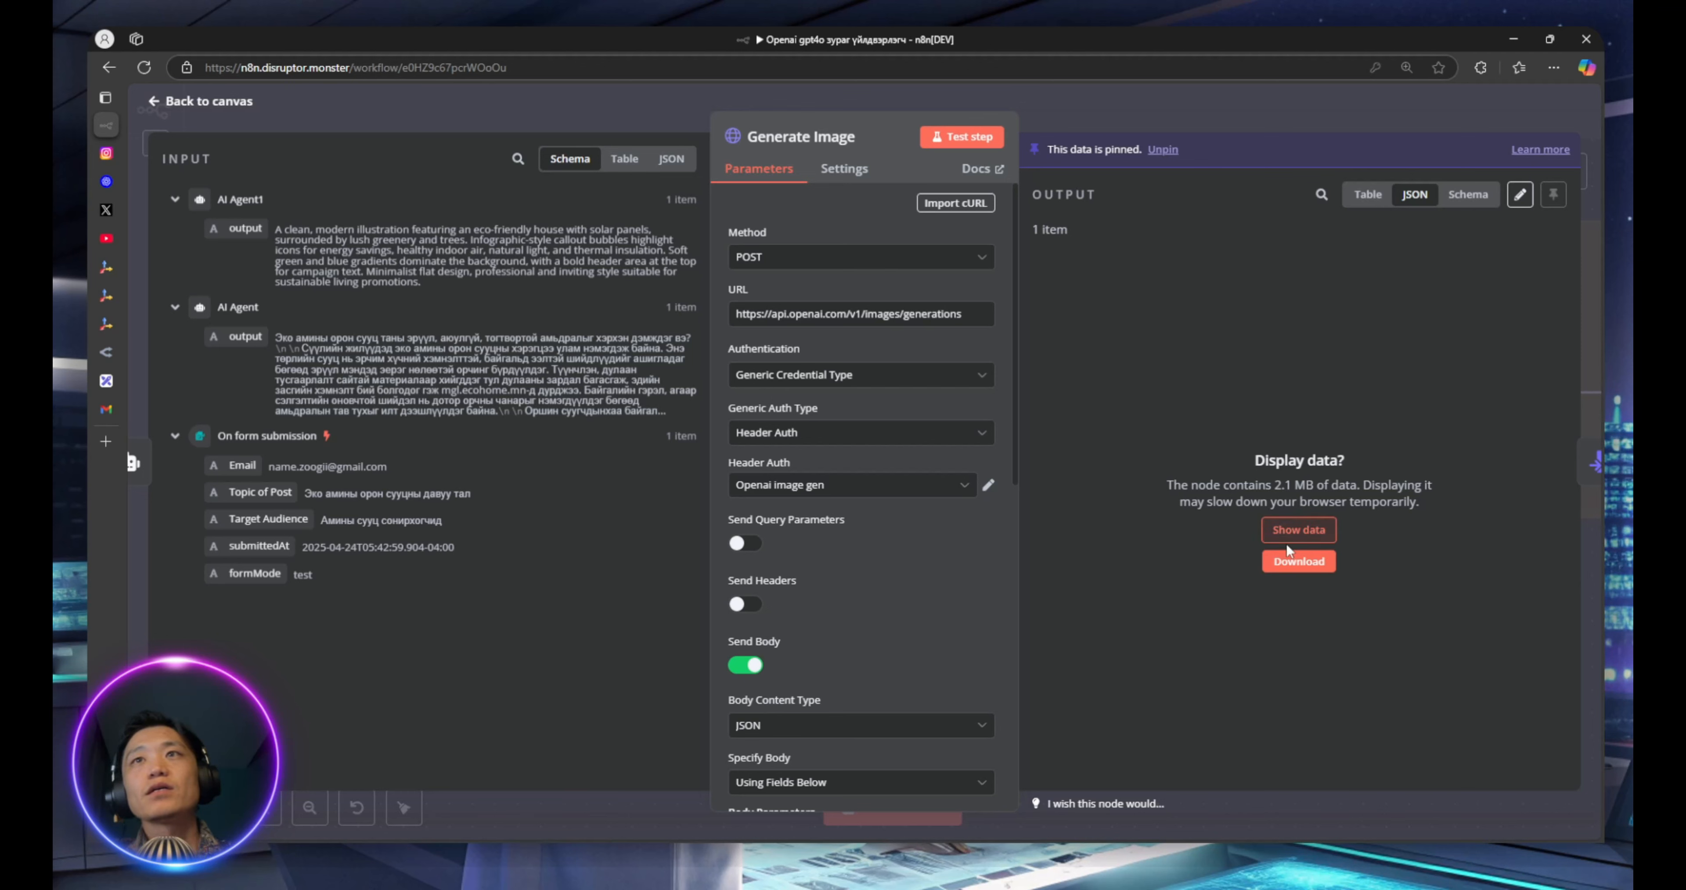
pyautogui.click(1289, 560)
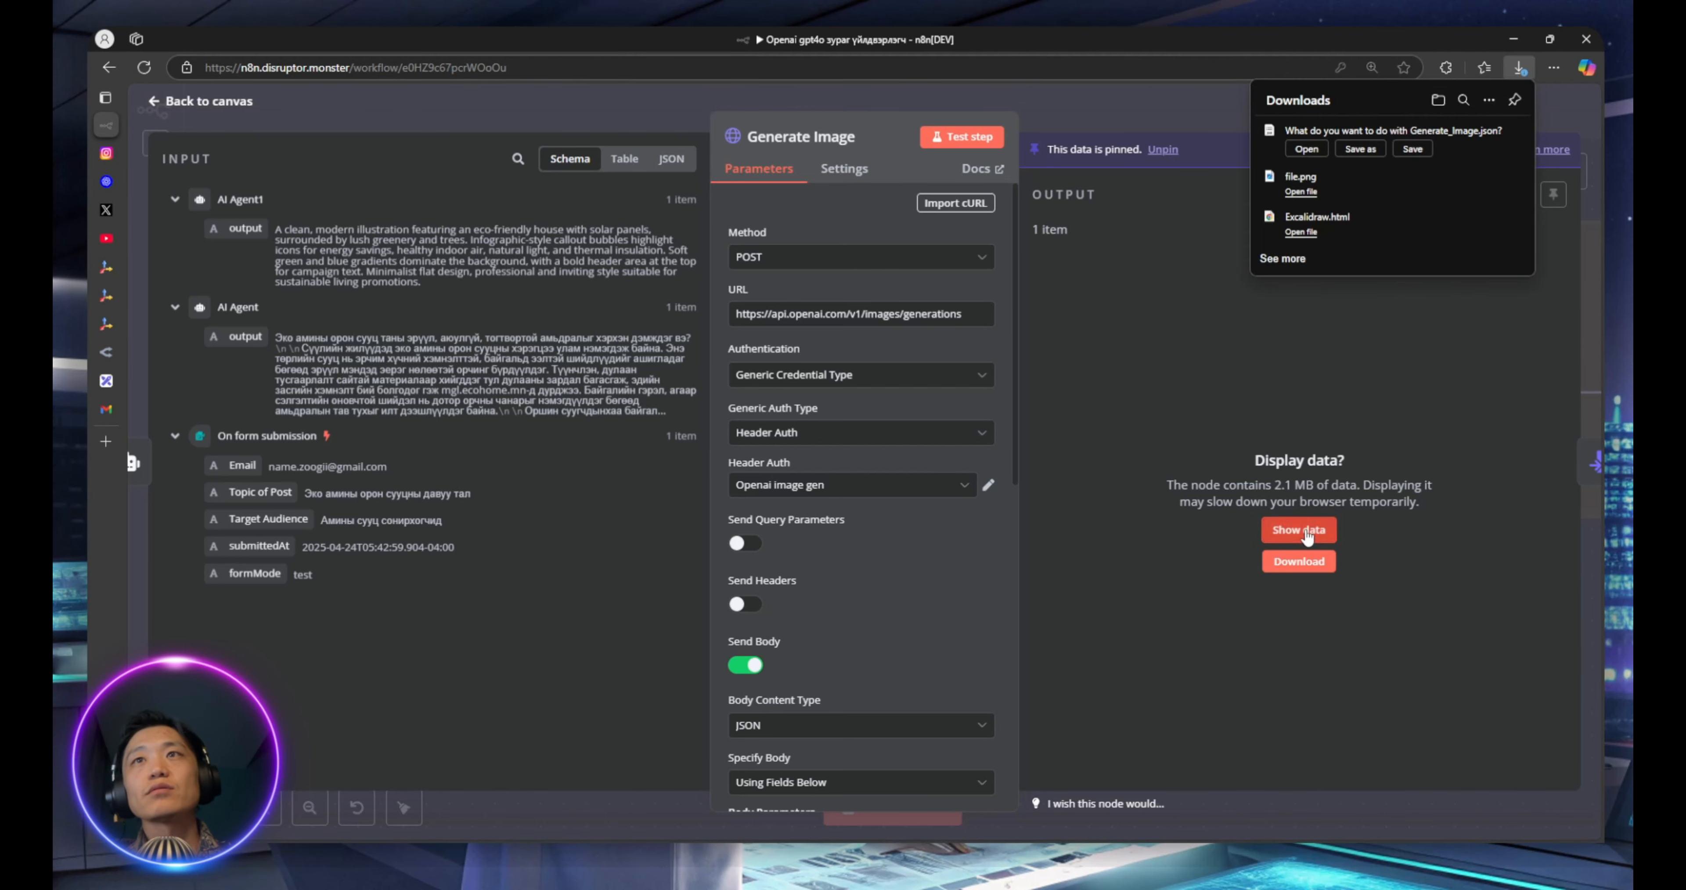
pyautogui.click(1306, 531)
pyautogui.scroll(-1, 1242, 442)
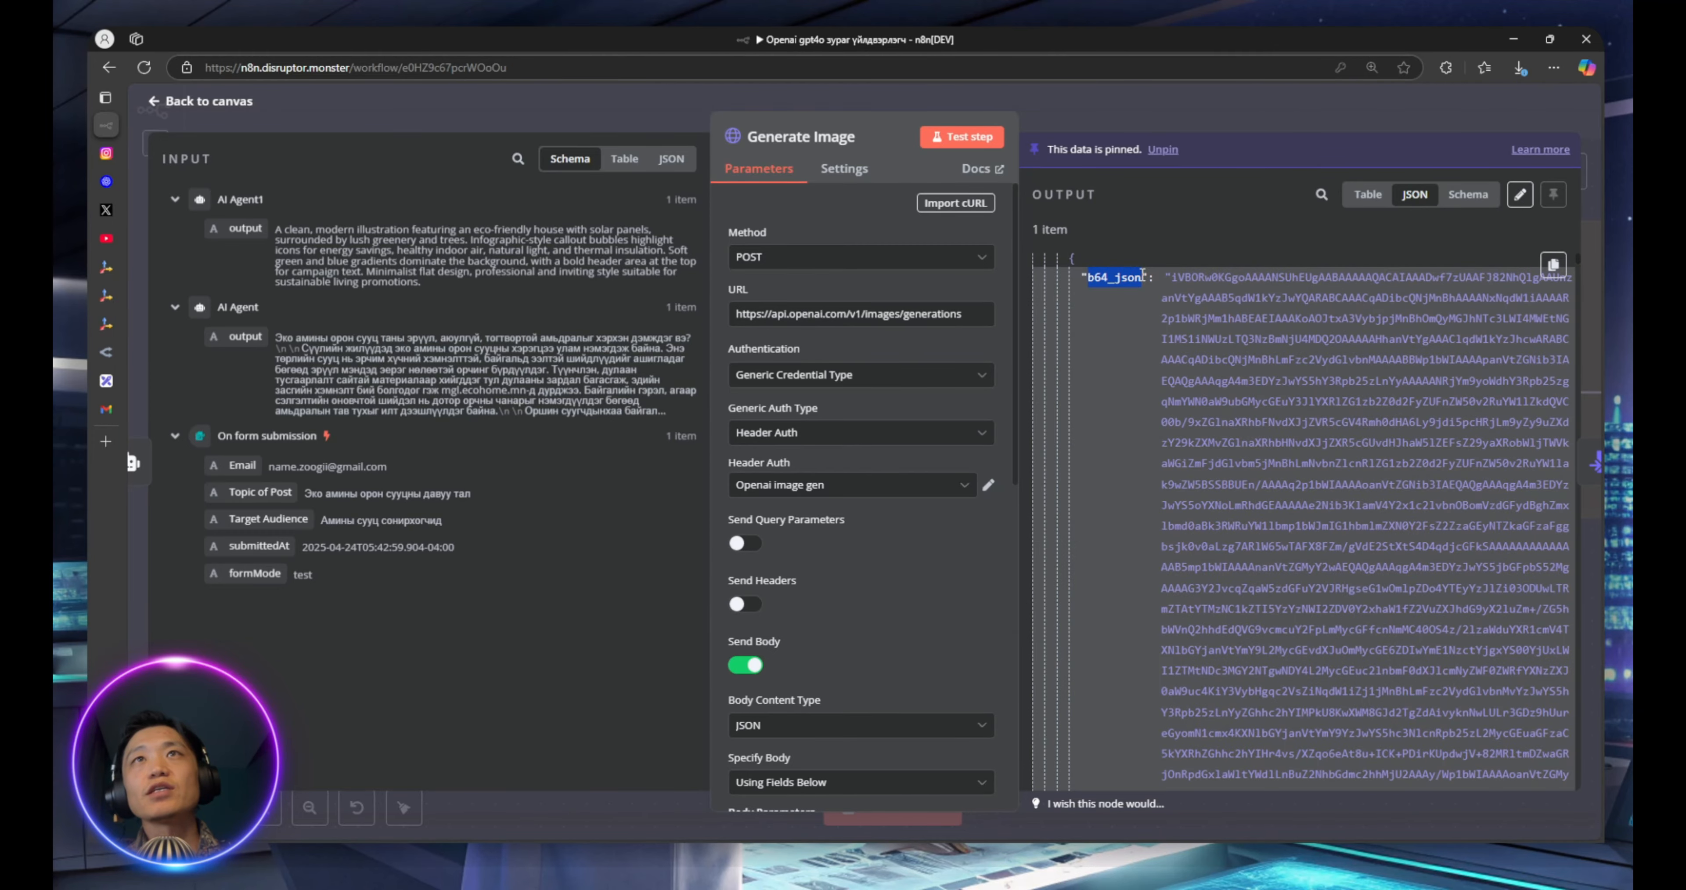
pyautogui.click(1258, 317)
pyautogui.scroll(1, 1269, 334)
pyautogui.scroll(-10, 1228, 486)
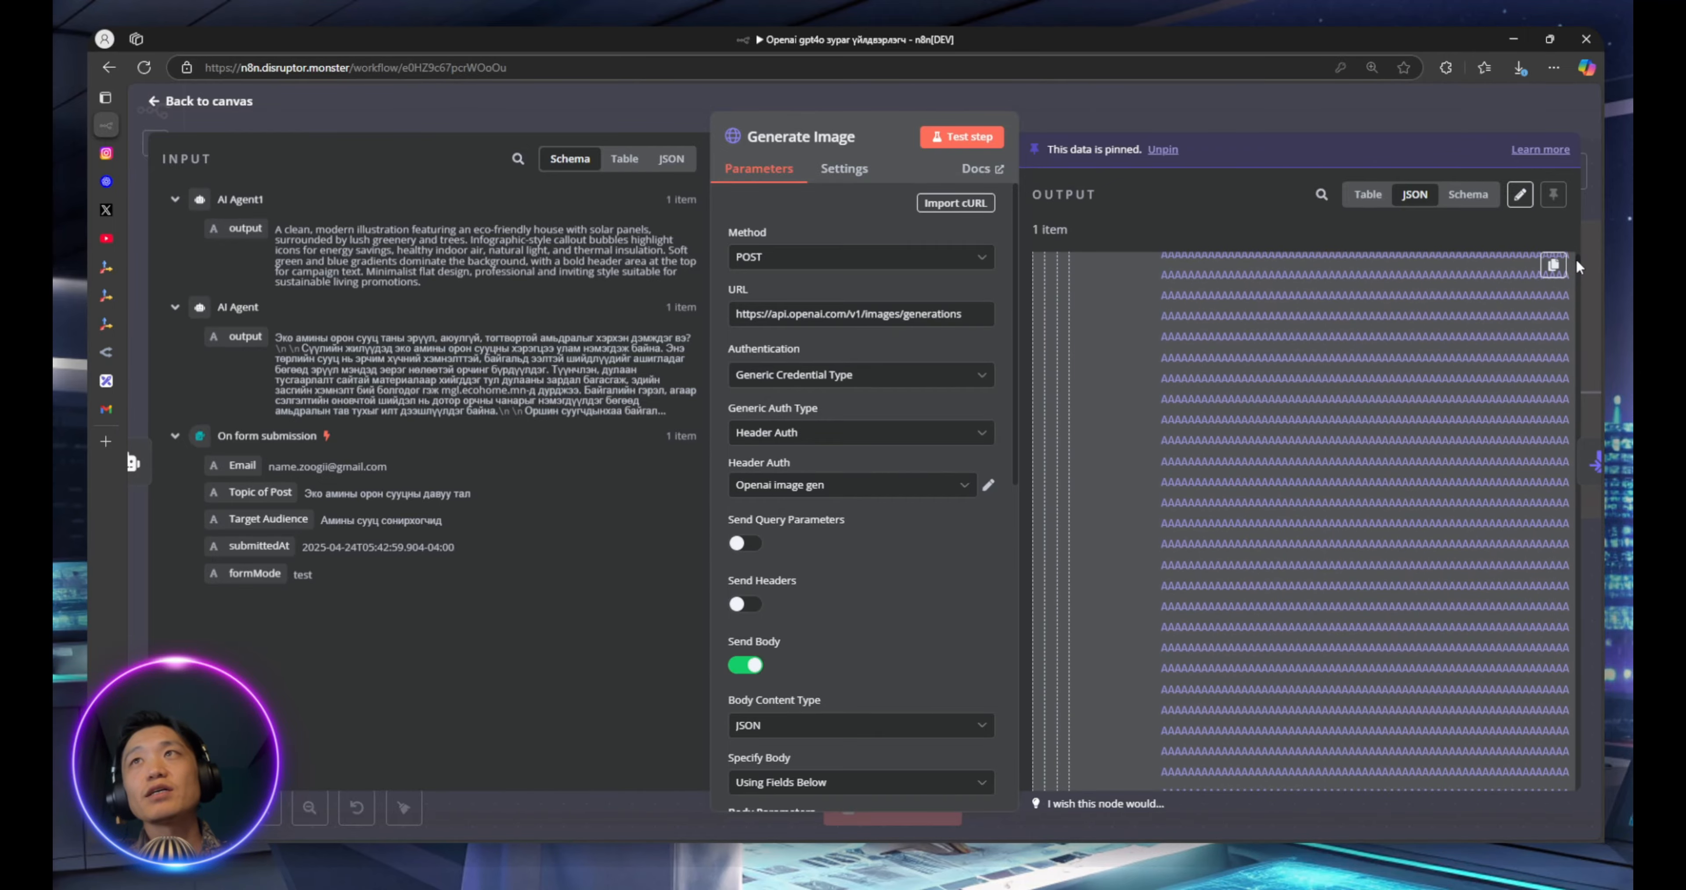
pyautogui.moveTo(1577, 261); pyautogui.dragTo(1568, 798)
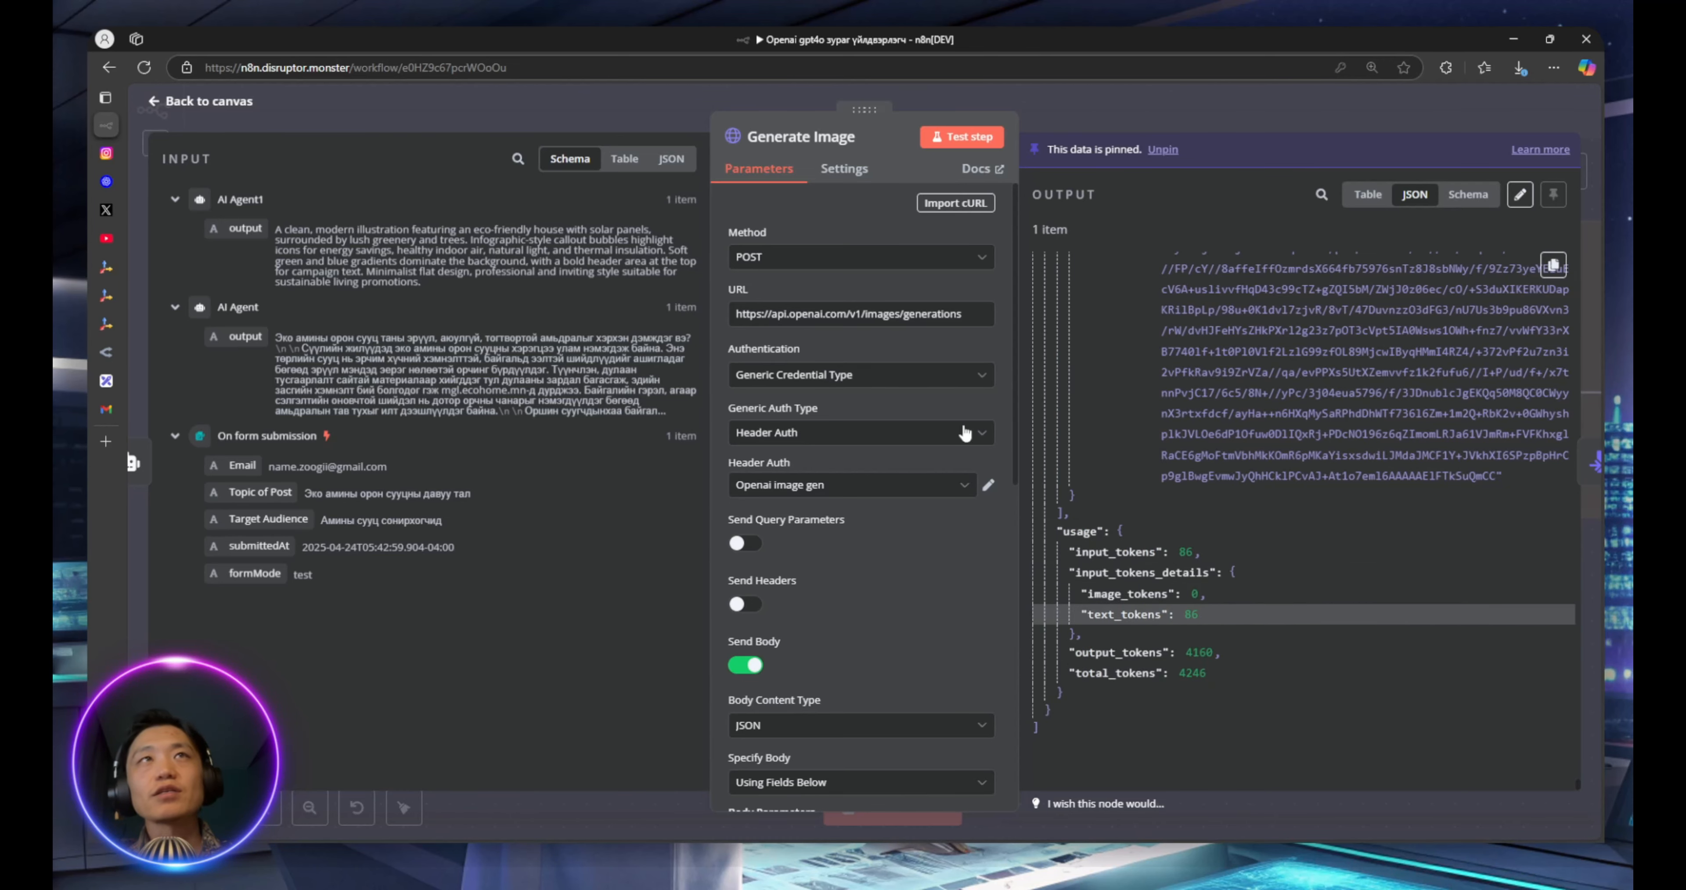
pyautogui.press('Escape')
# Move the Convert to Binary node farther right from Generate Image and open its settings
pyautogui.moveTo(1381, 378); pyautogui.dragTo(1536, 370)
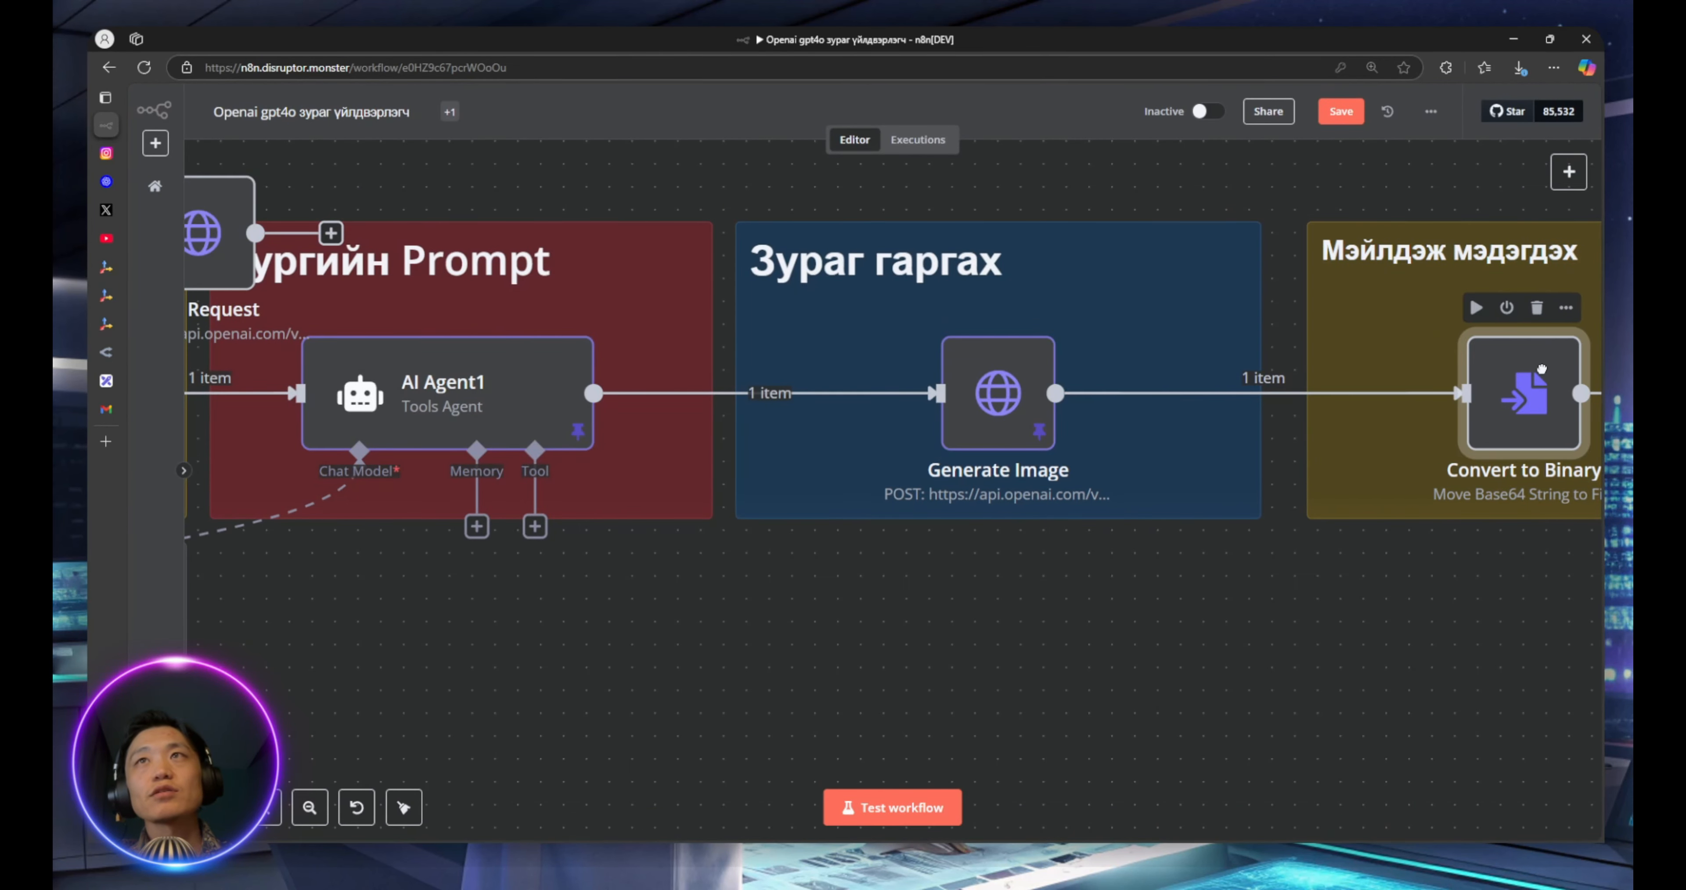
pyautogui.moveTo(1203, 411); pyautogui.dragTo(1106, 411)
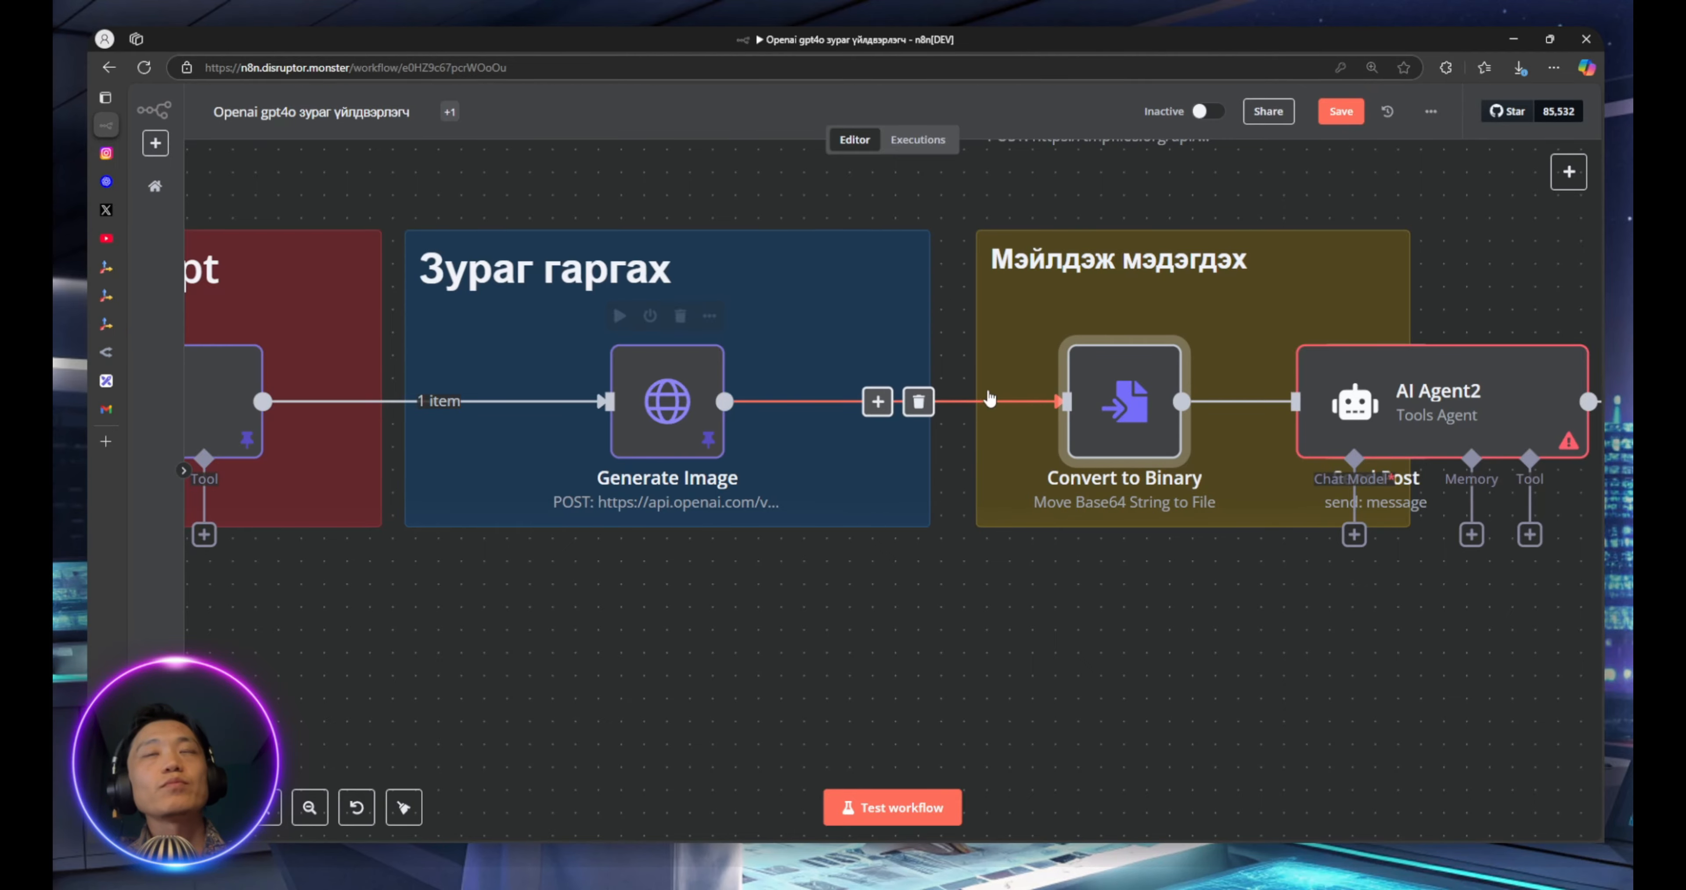
pyautogui.scroll(-3, 890, 407)
pyautogui.doubleClick(933, 417)
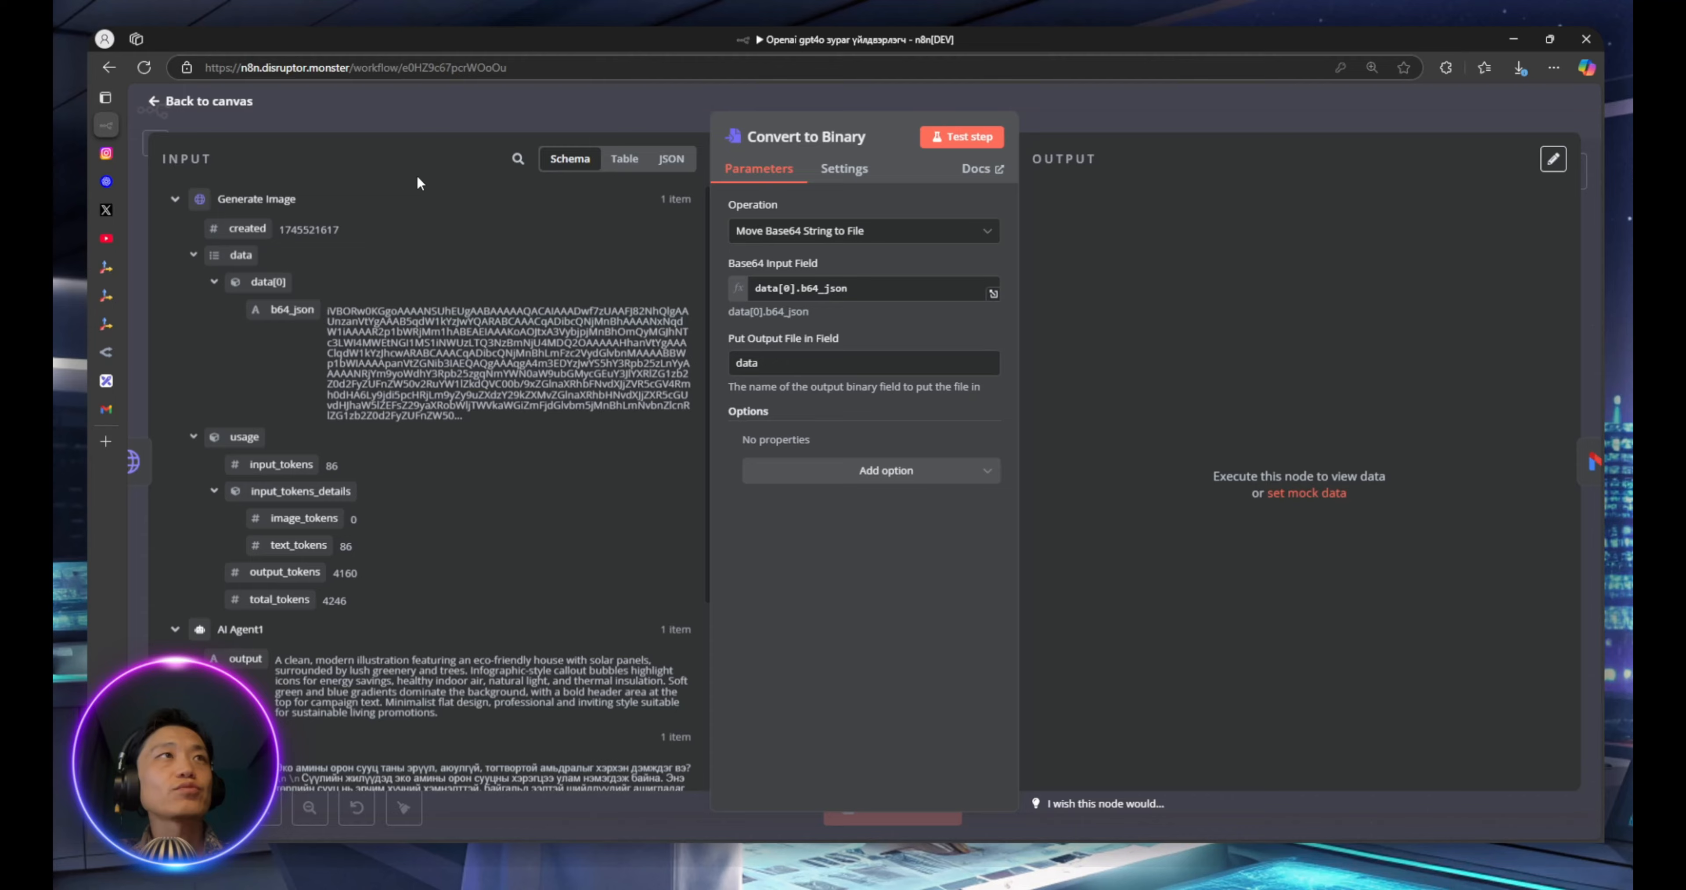
# Return to the canvas, recheck the Convert to Binary node's settings briefly, and close them again
pyautogui.click(414, 106)
pyautogui.moveTo(1155, 415); pyautogui.dragTo(1005, 636)
pyautogui.click(1032, 579)
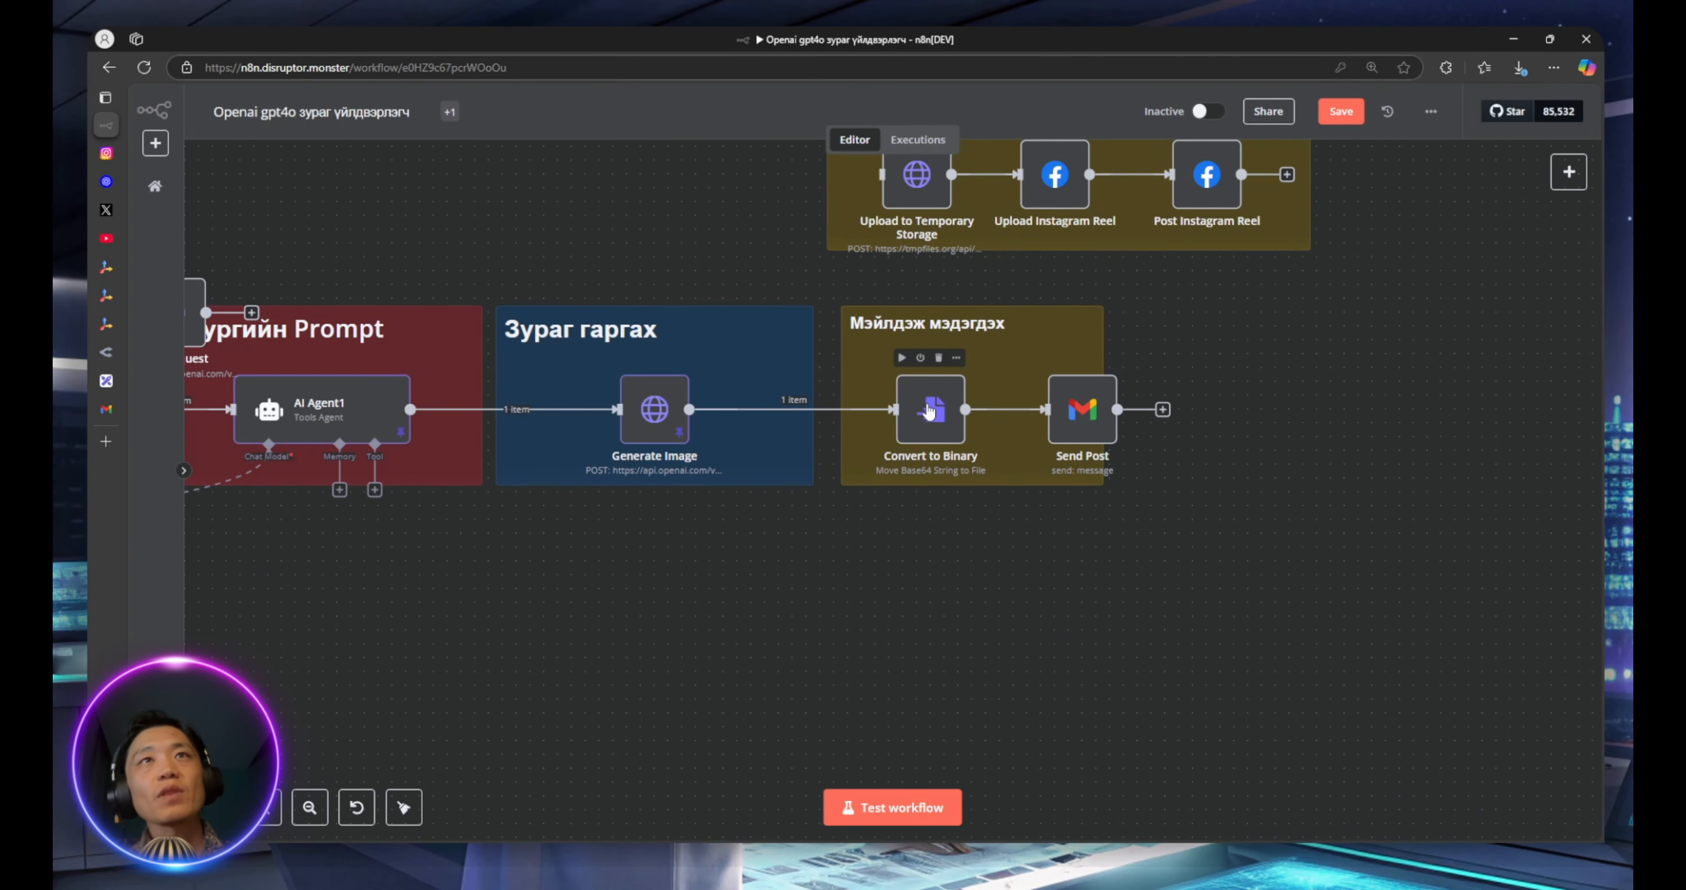
pyautogui.doubleClick(926, 402)
pyautogui.click(659, 120)
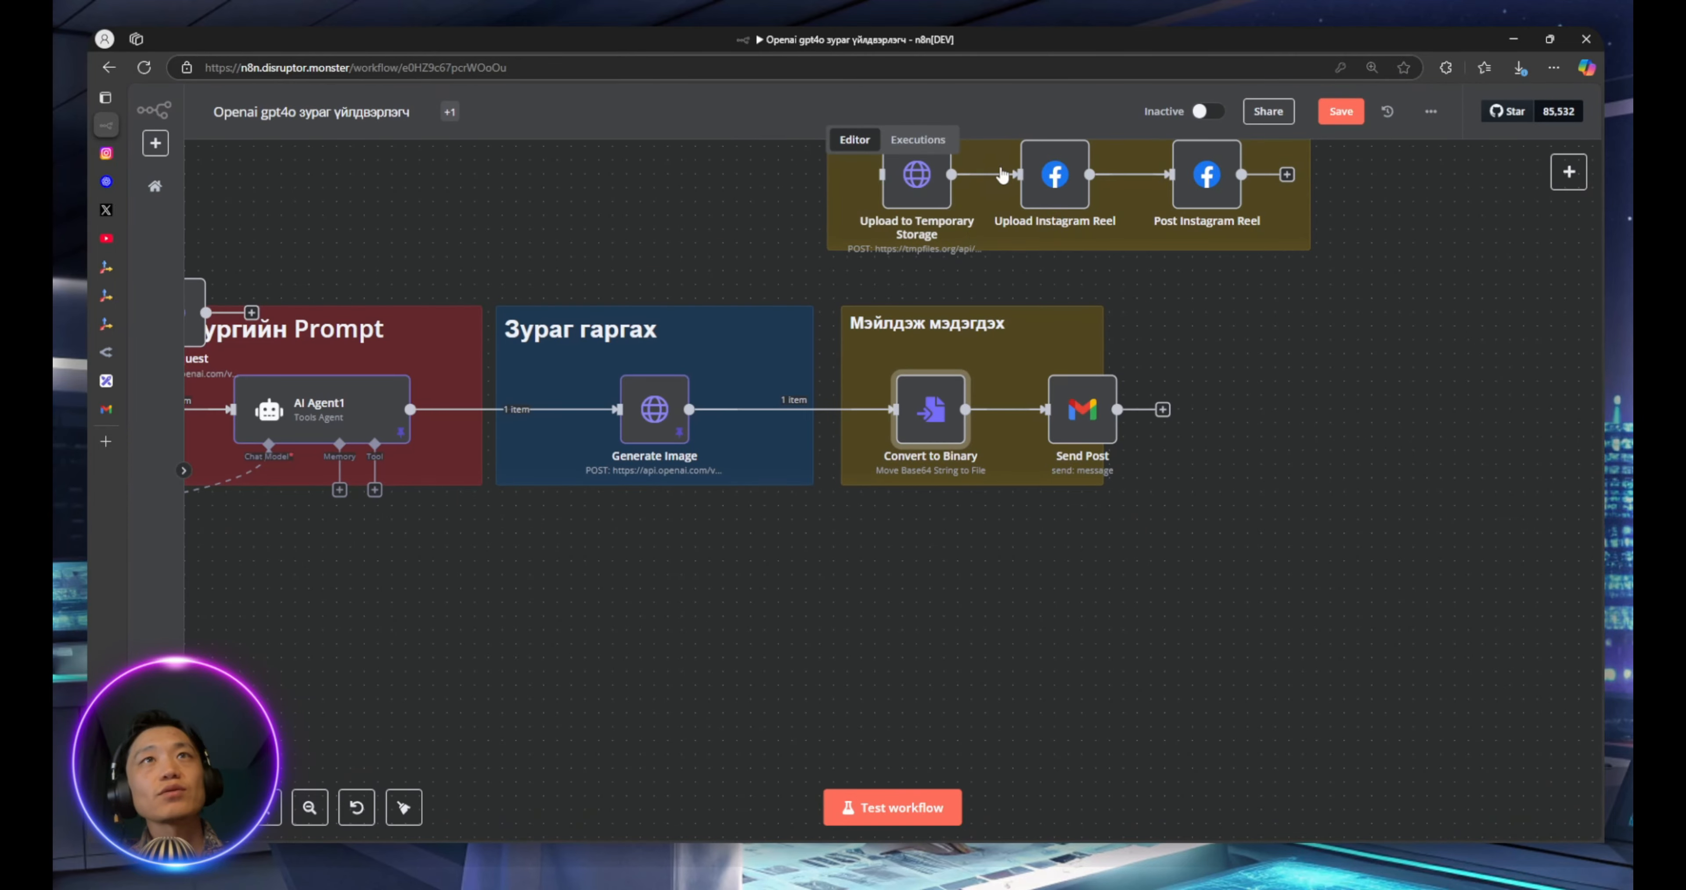
# Search the available nodes for "convert" to locate Convert to File, and close the list without adding a node
pyautogui.click(1566, 169)
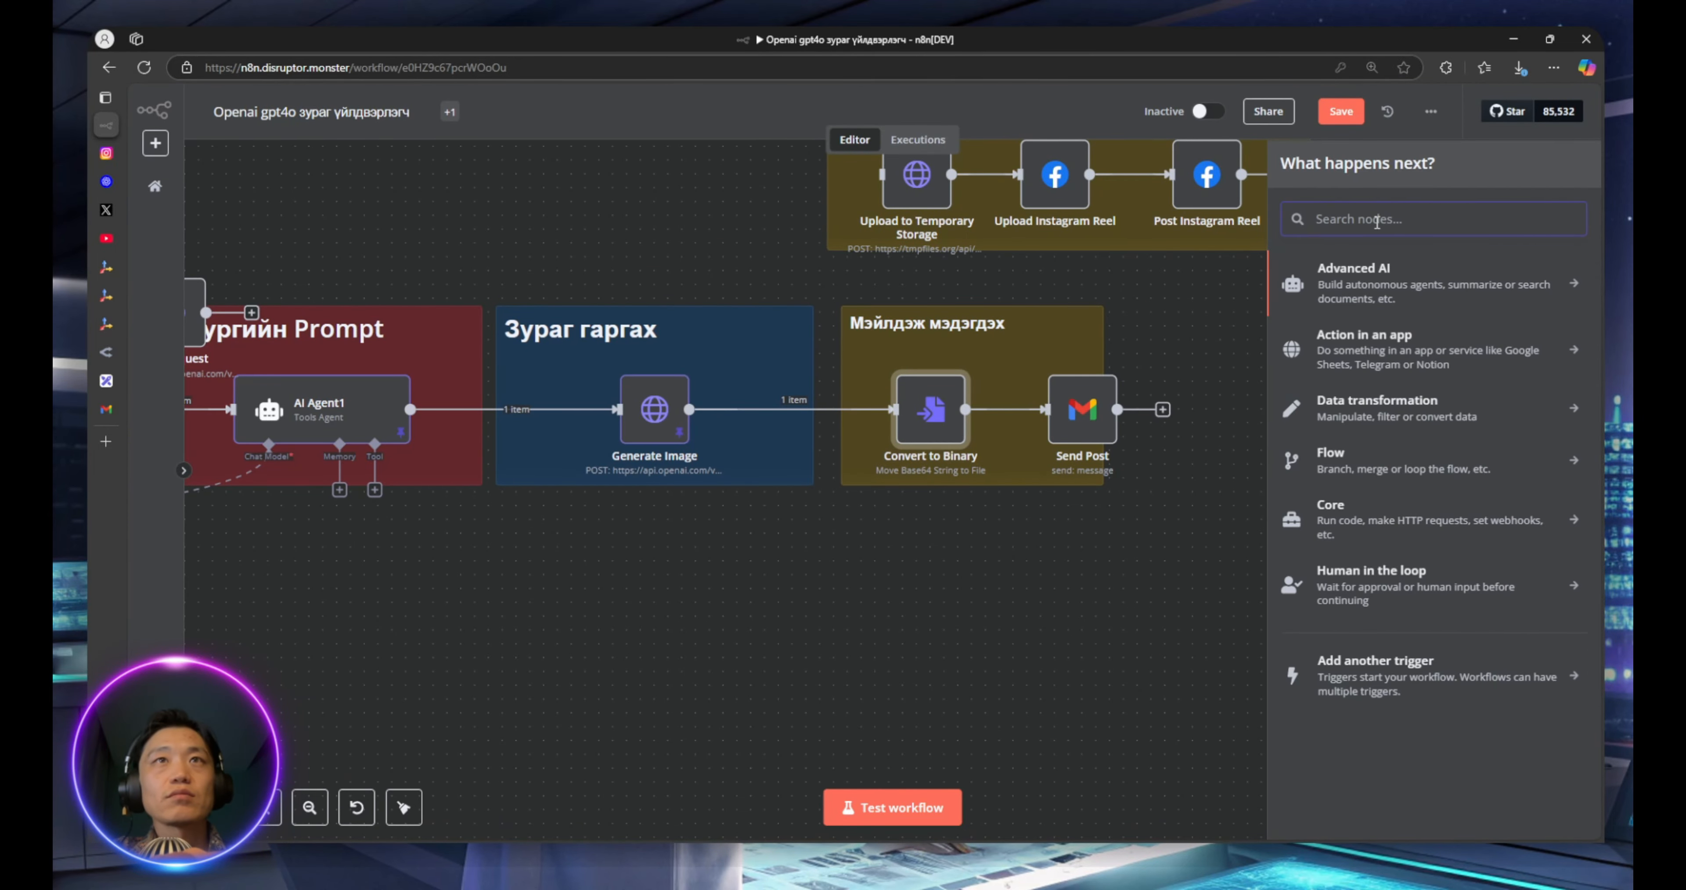
pyautogui.write('con')
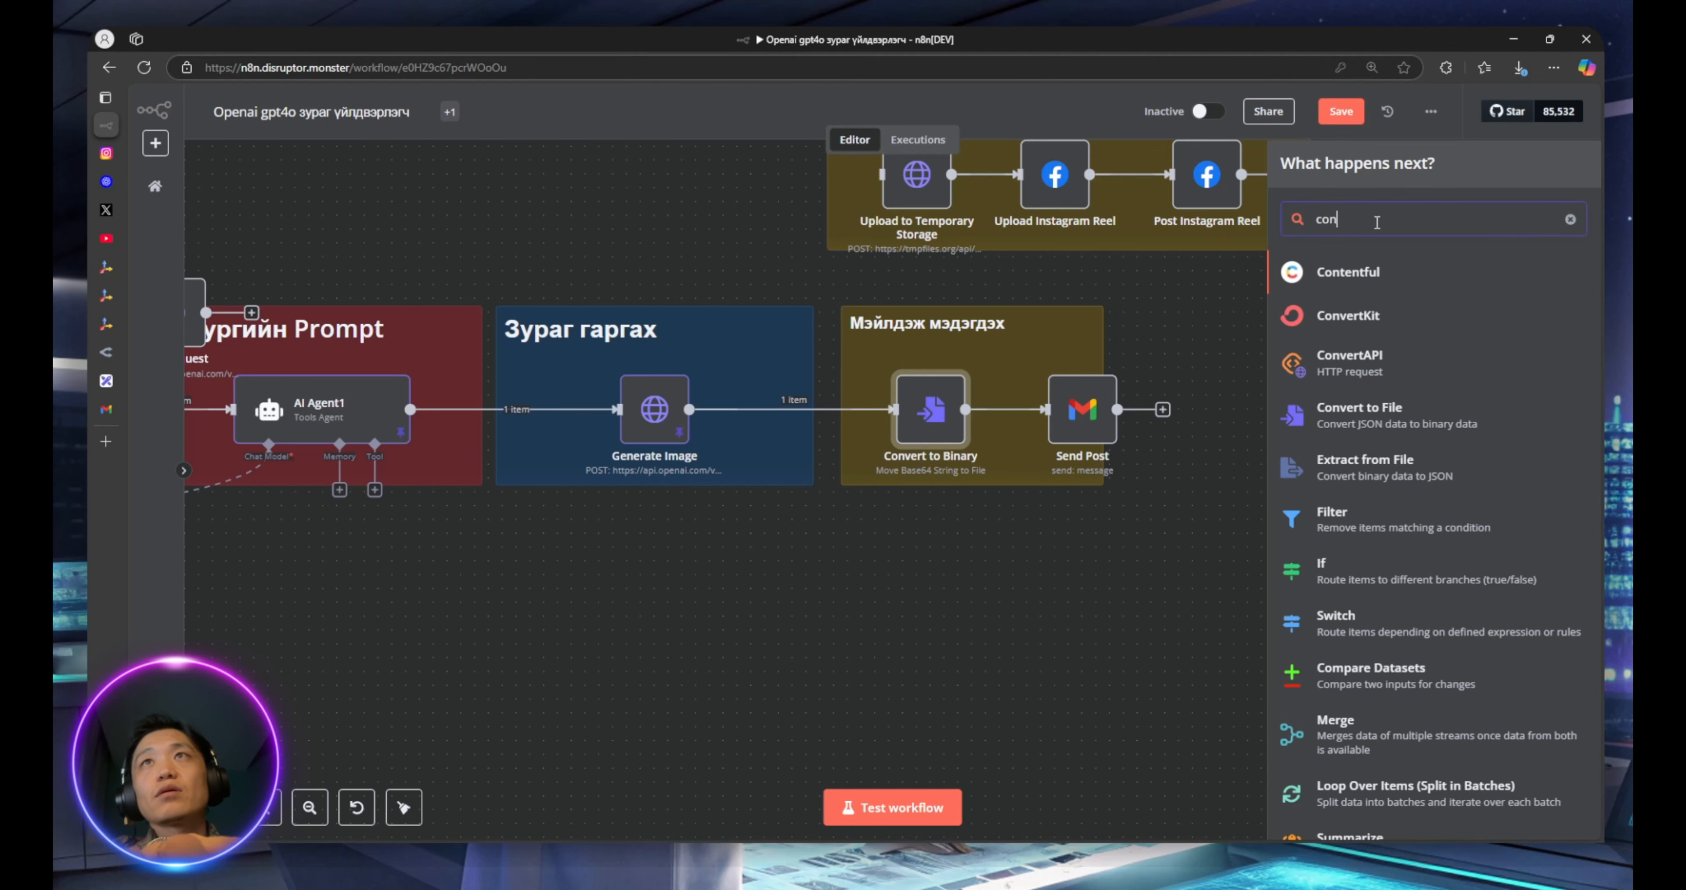
pyautogui.write('vert')
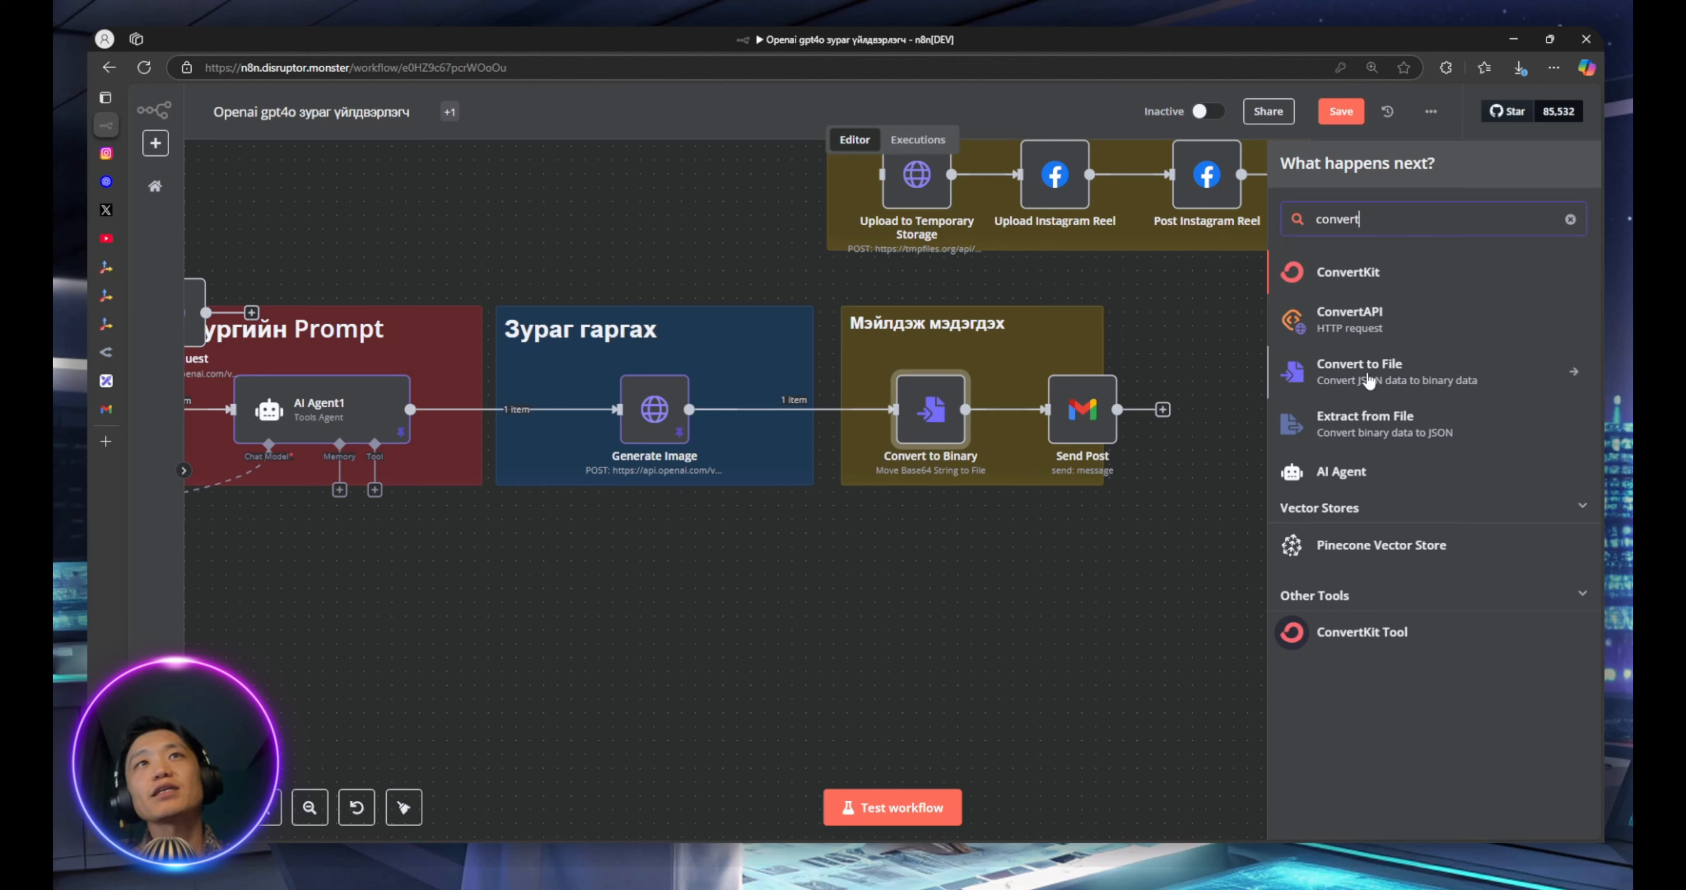
pyautogui.click(916, 425)
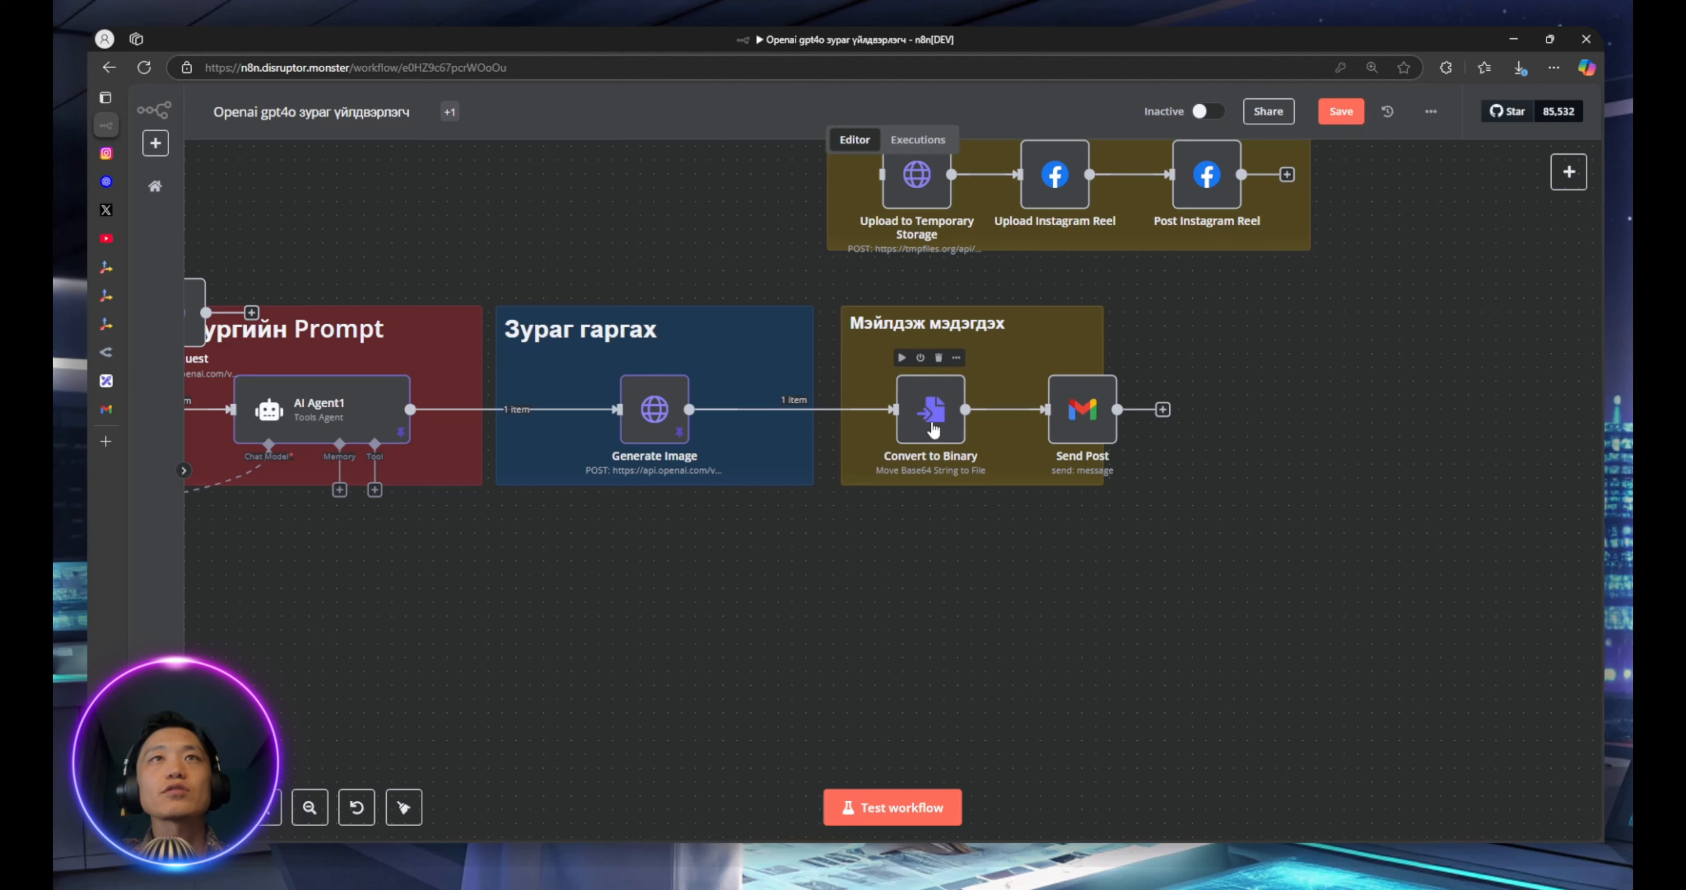
# Open the Convert to Binary node and compare its Base64 Input Field path data[0].b64_json with the b64_json item in the input data
pyautogui.doubleClick(934, 427)
pyautogui.click(820, 289)
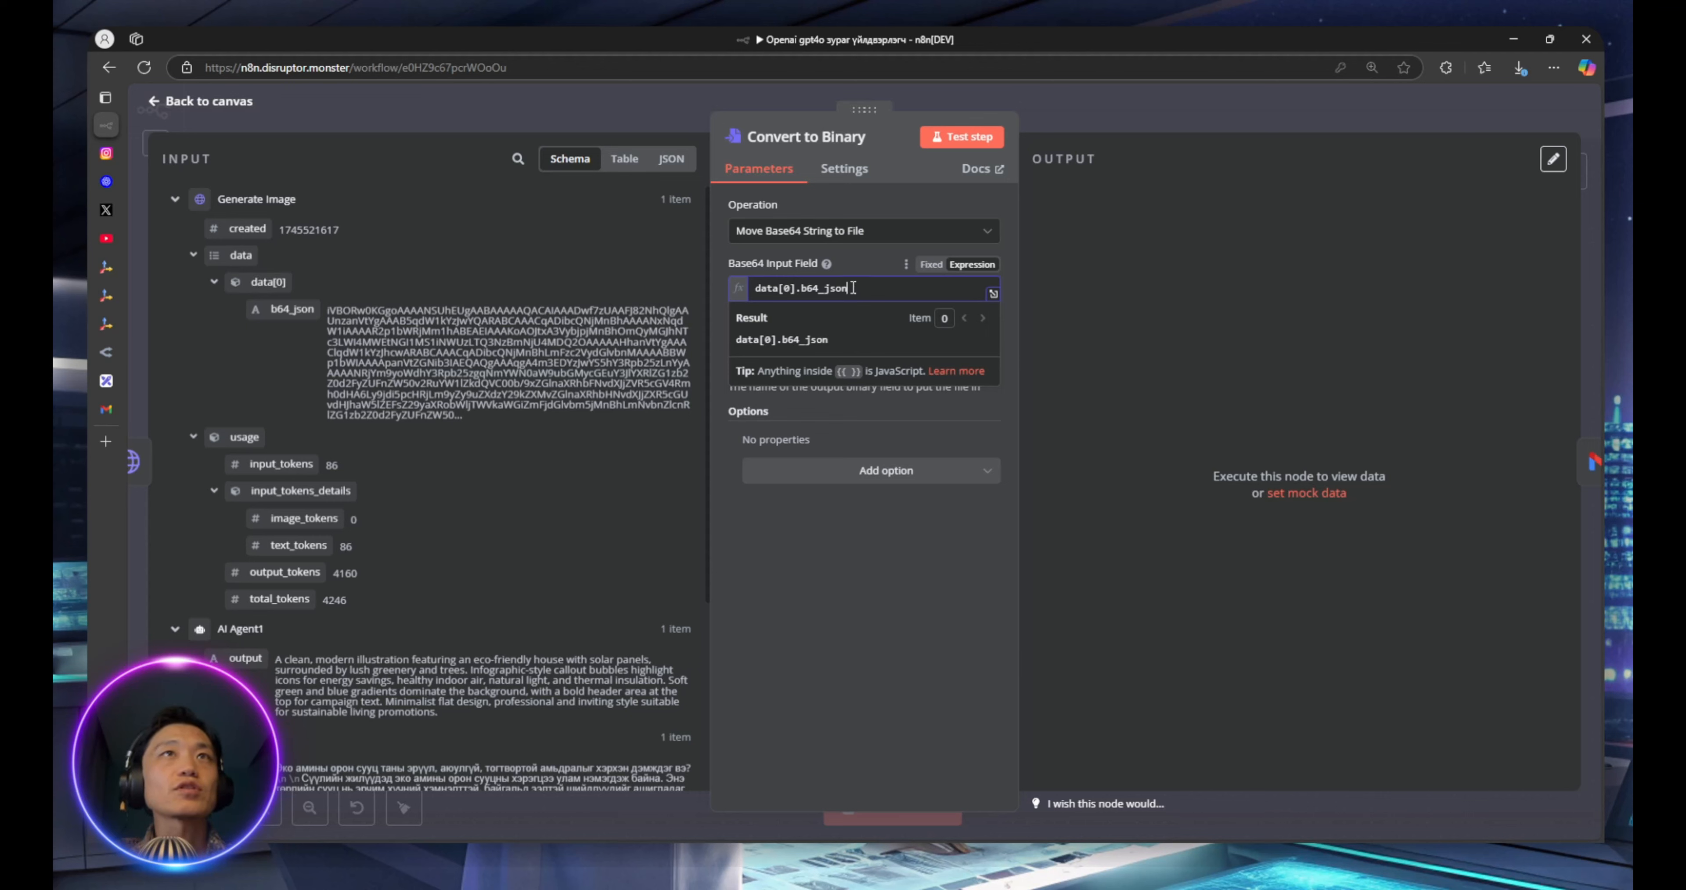
pyautogui.moveTo(877, 286); pyautogui.dragTo(745, 287)
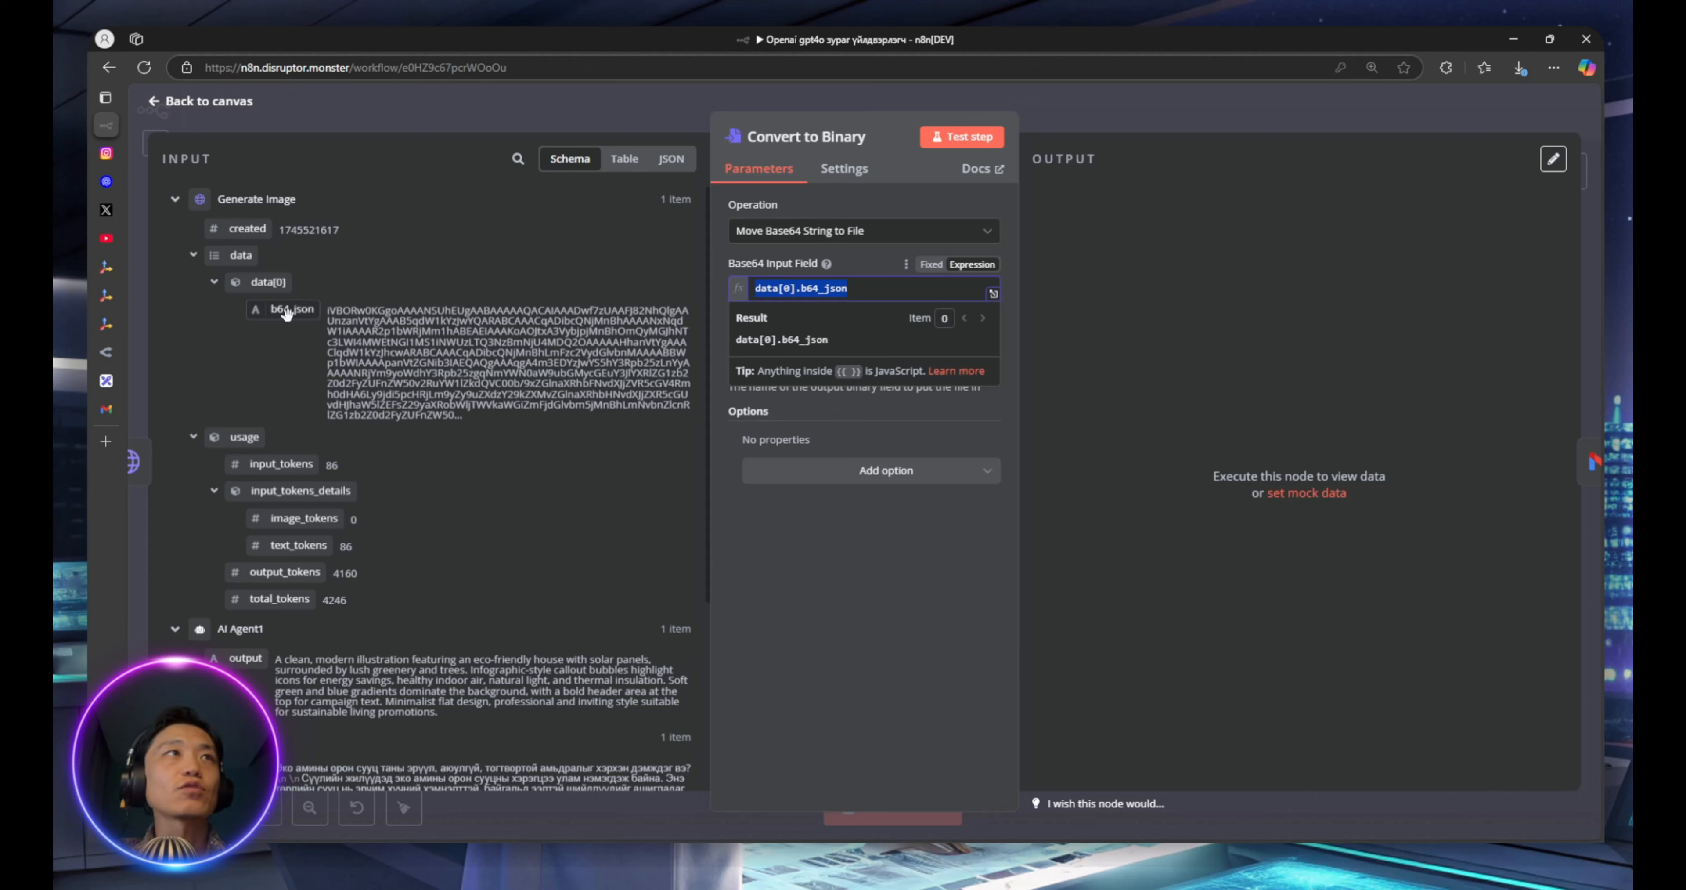
pyautogui.click(680, 236)
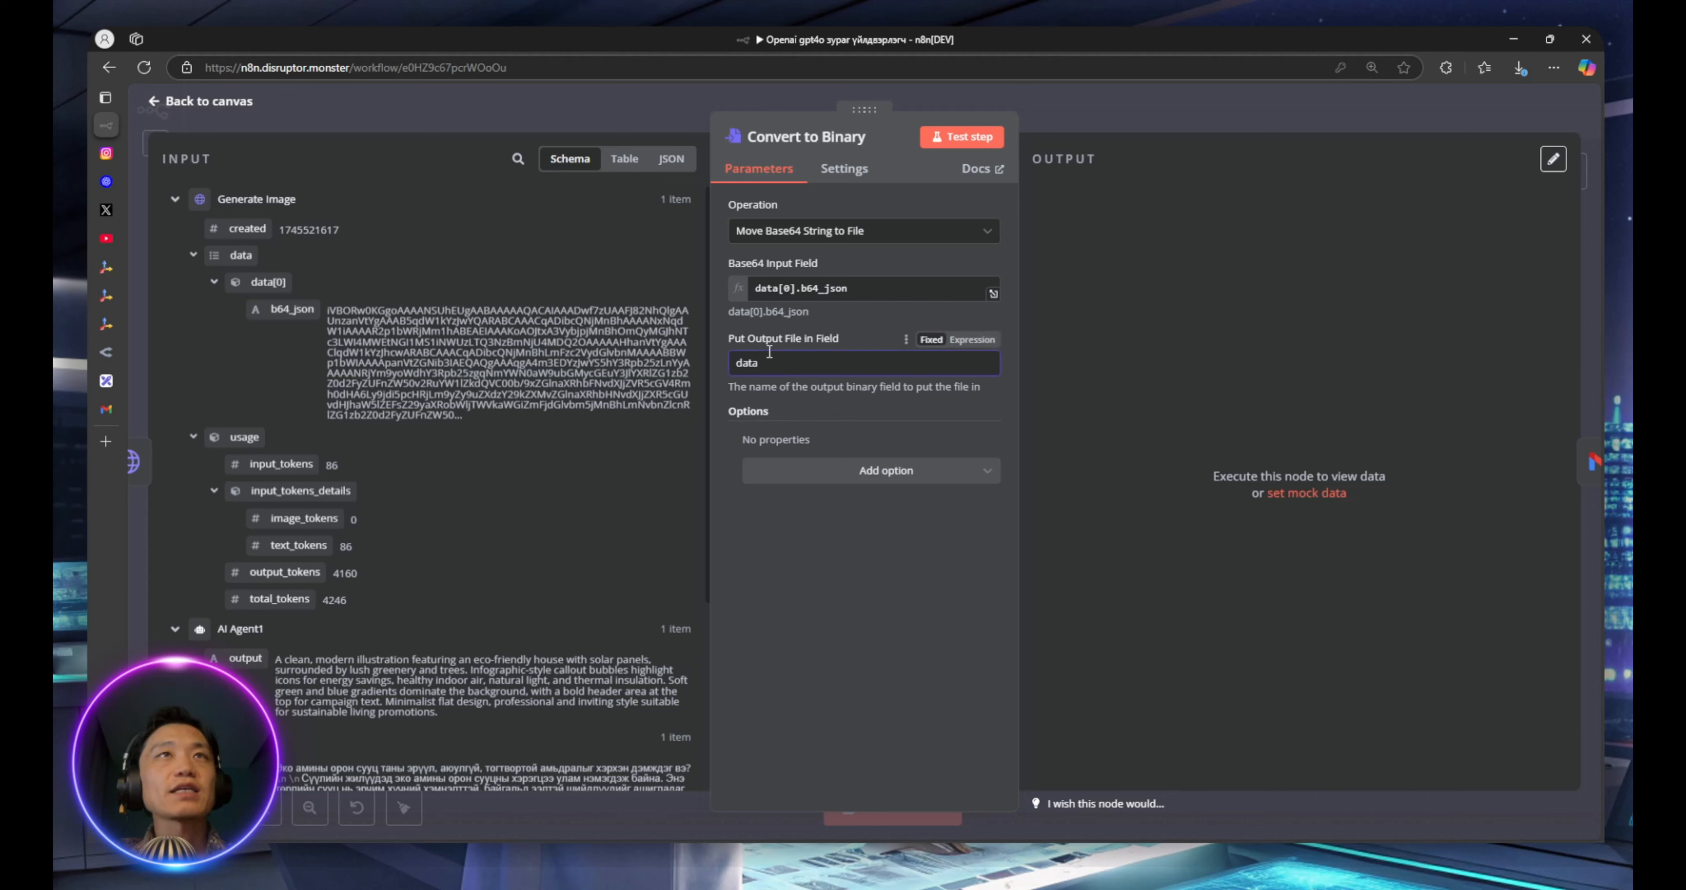
# Test the Convert to Binary node, view the image file in its output, and return to the canvas
pyautogui.click(978, 138)
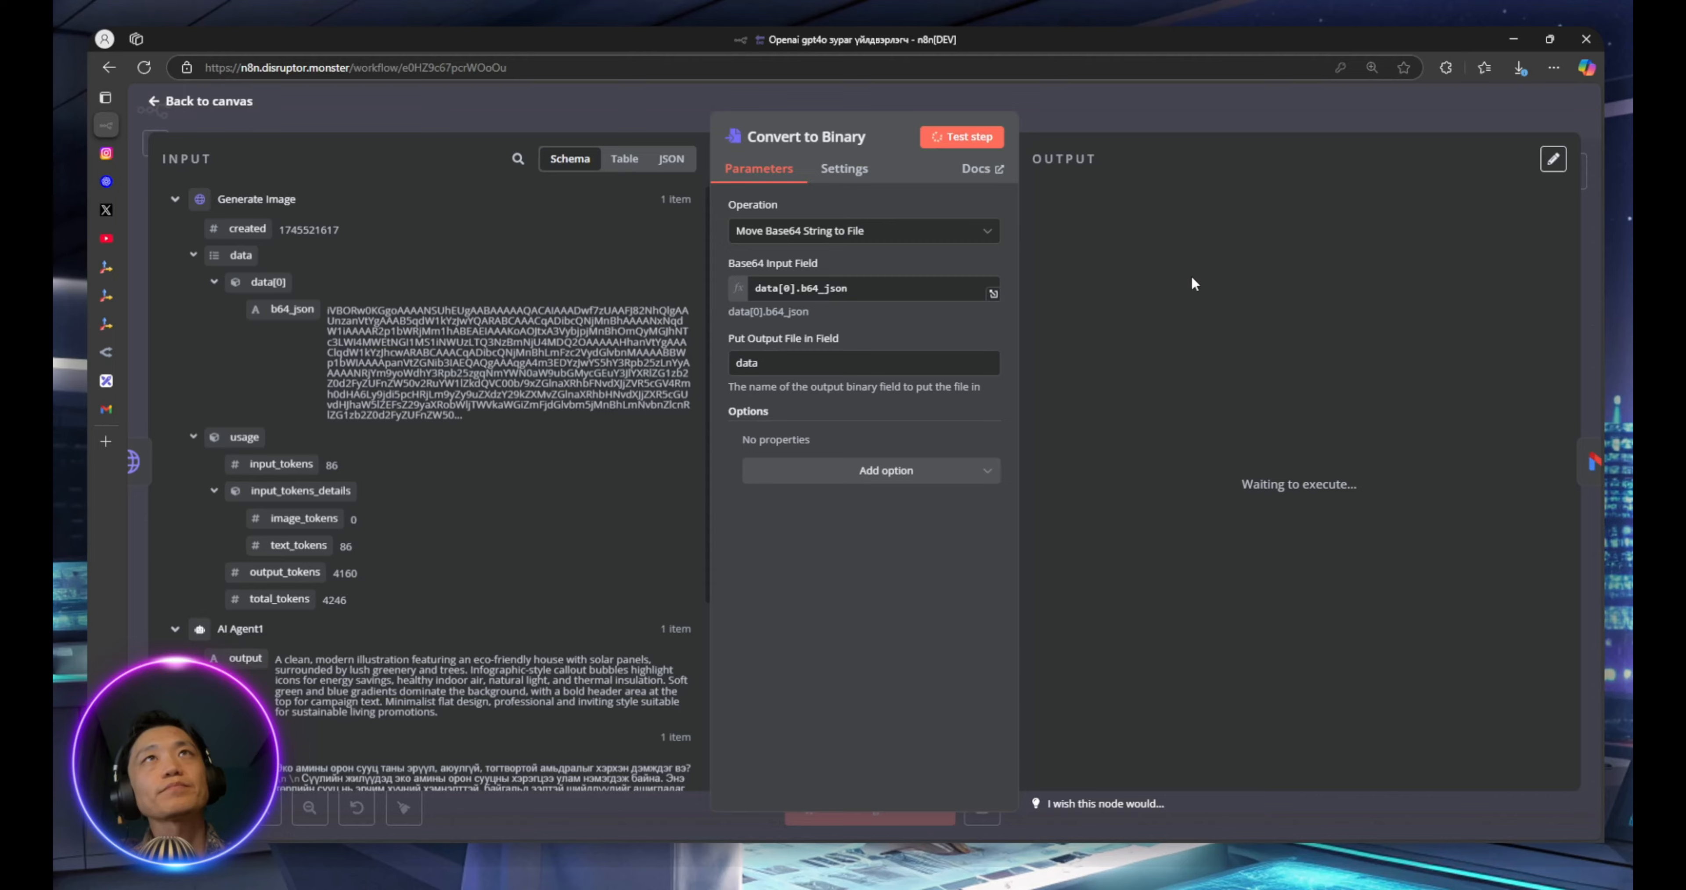
pyautogui.click(595, 101)
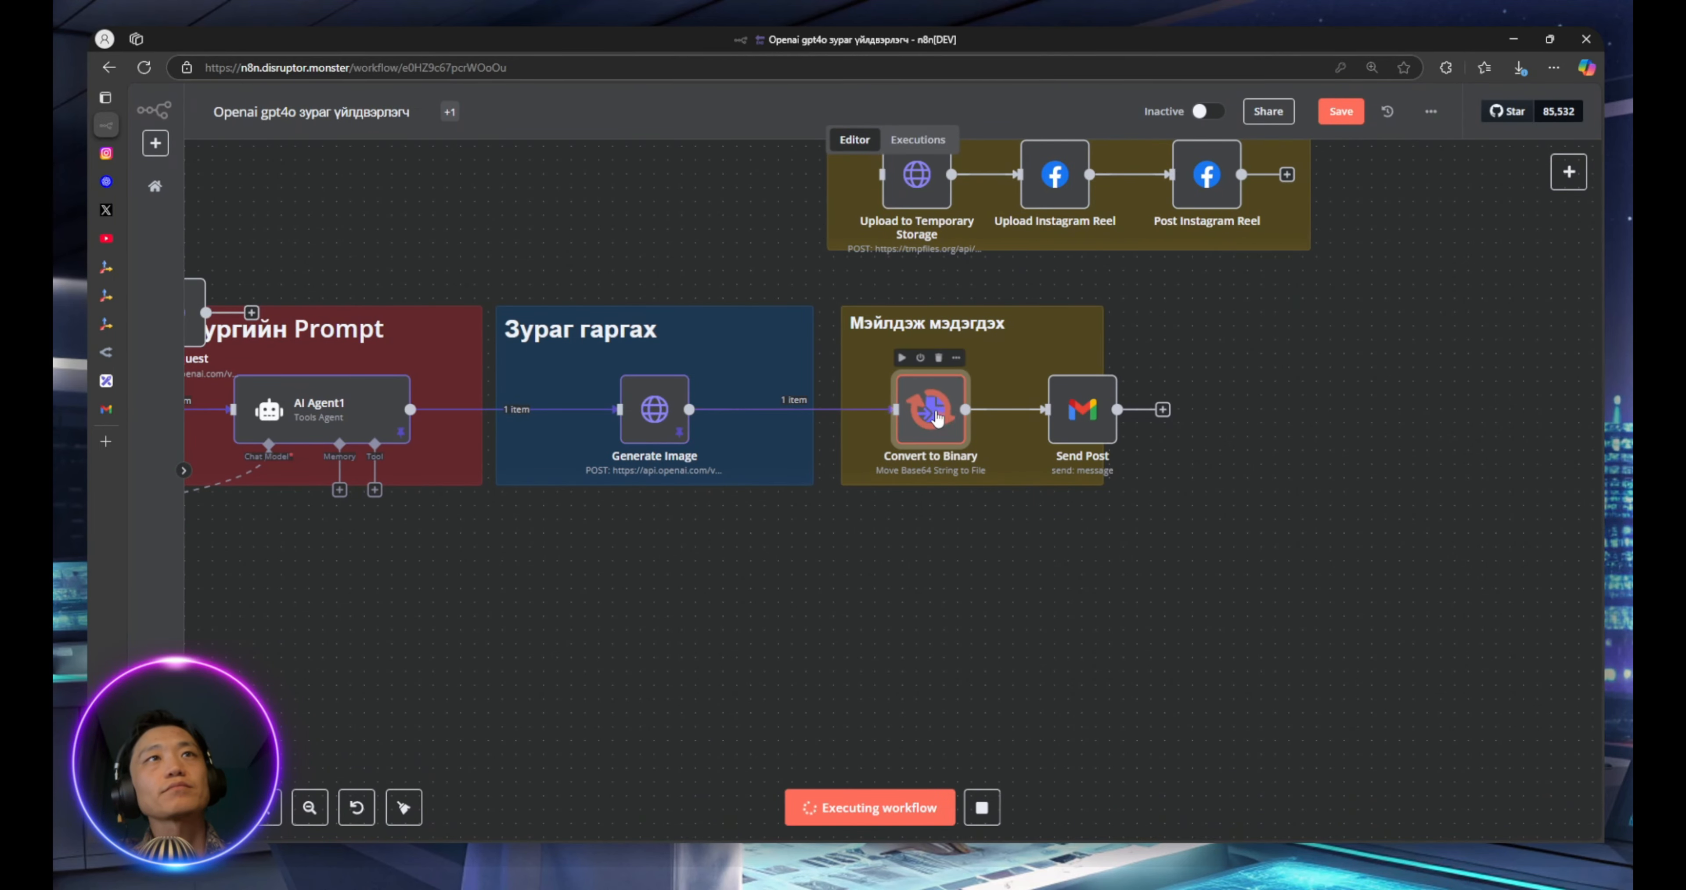
pyautogui.doubleClick(929, 409)
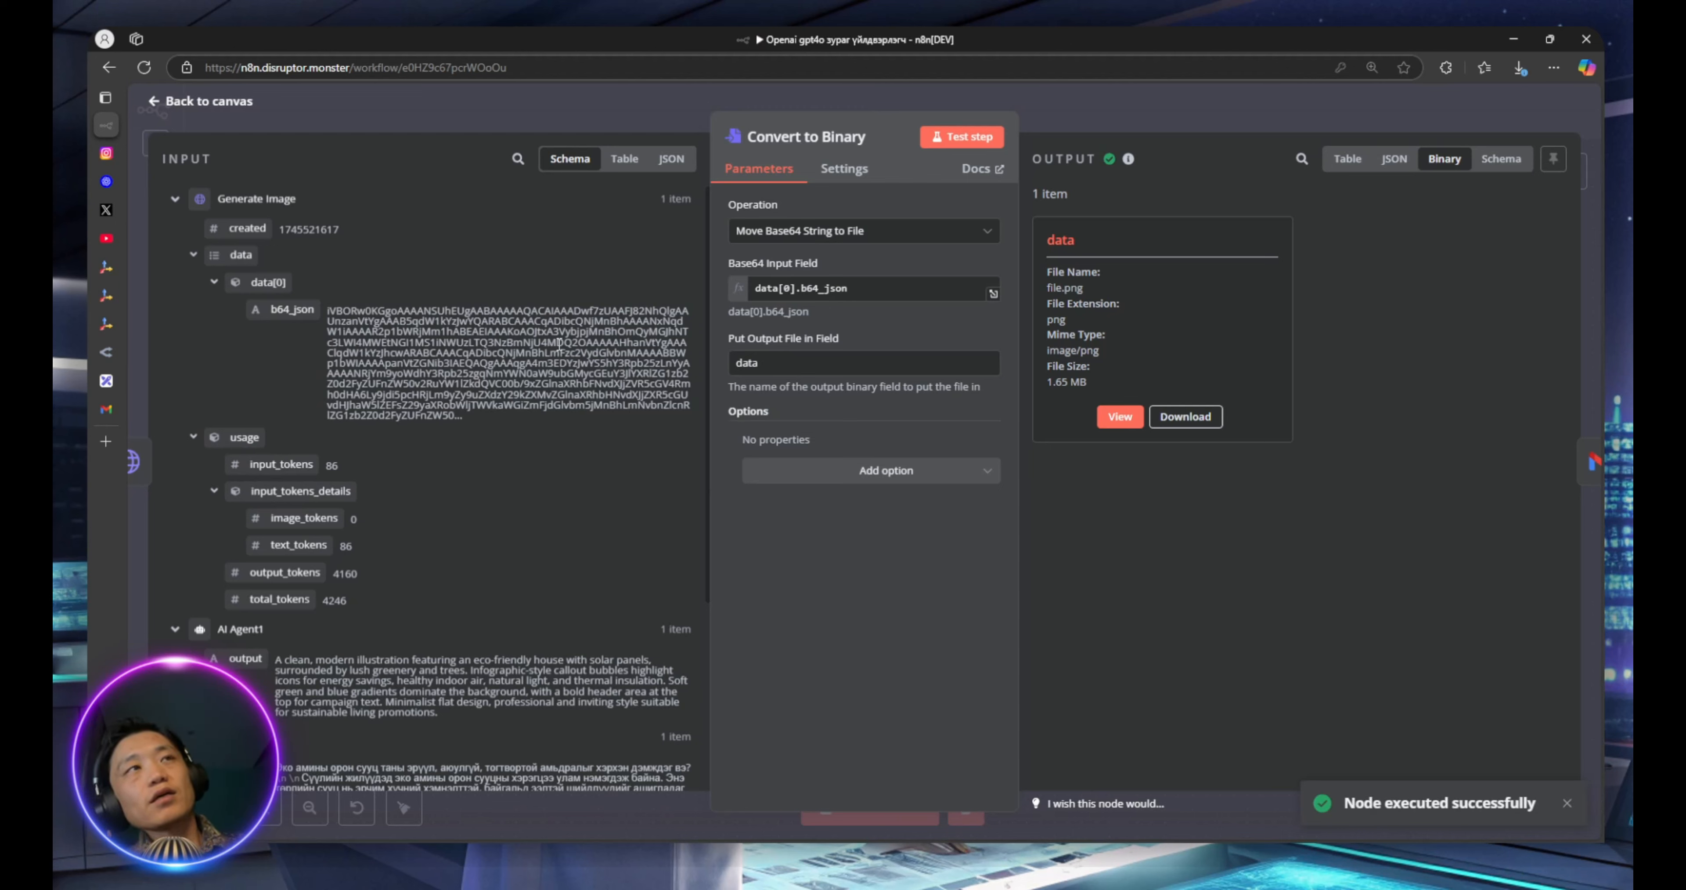
pyautogui.click(1120, 417)
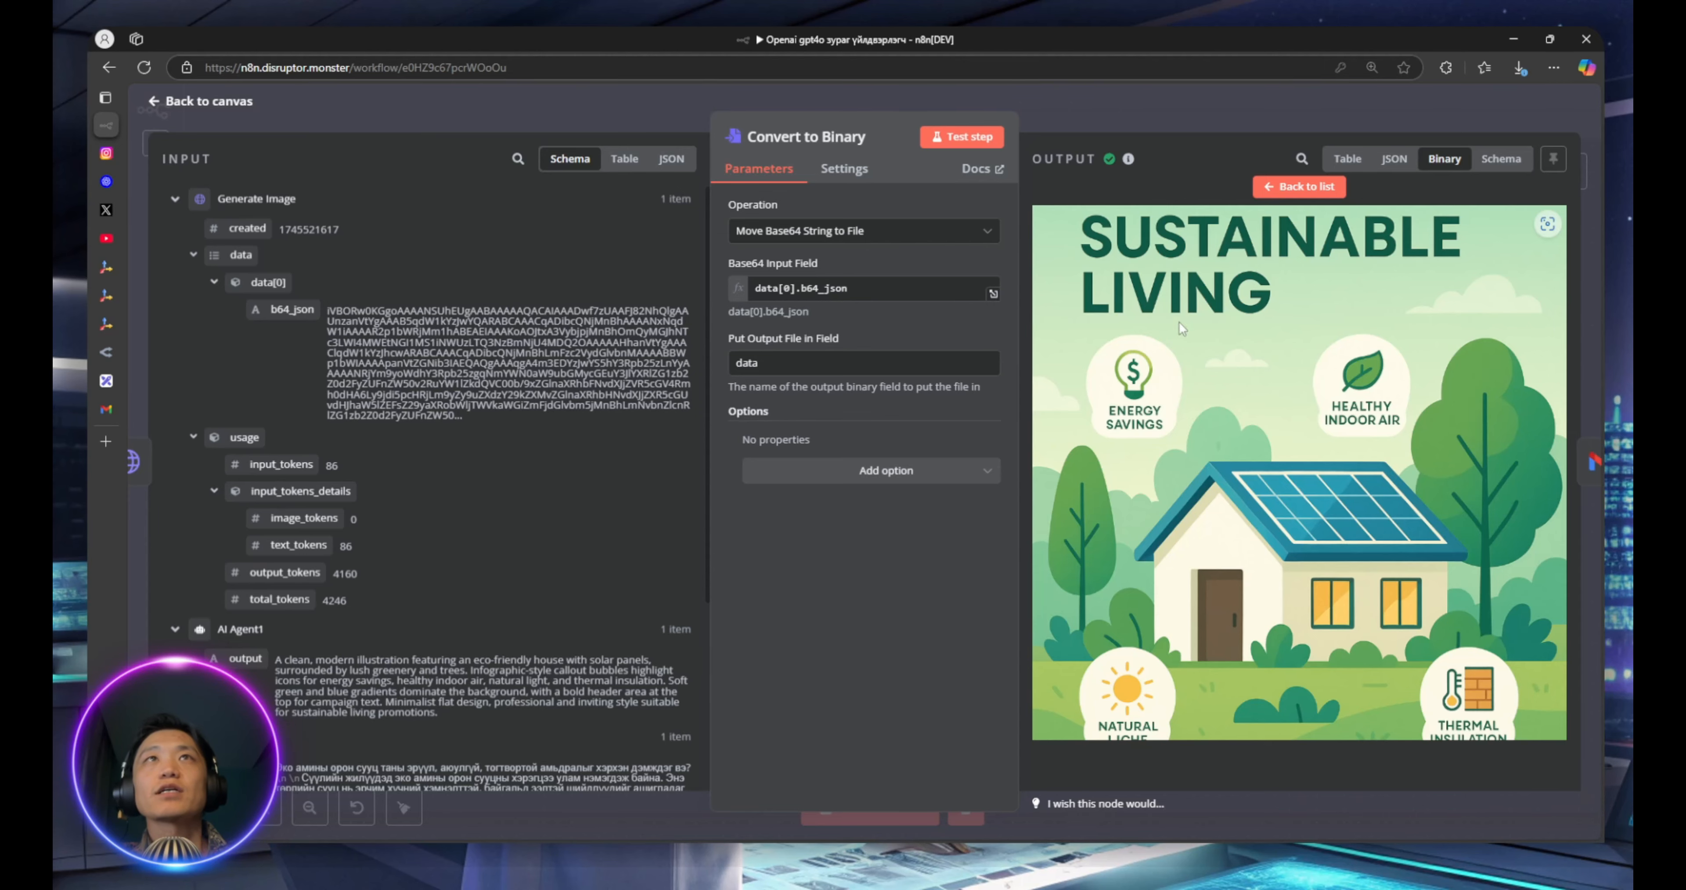
pyautogui.click(636, 111)
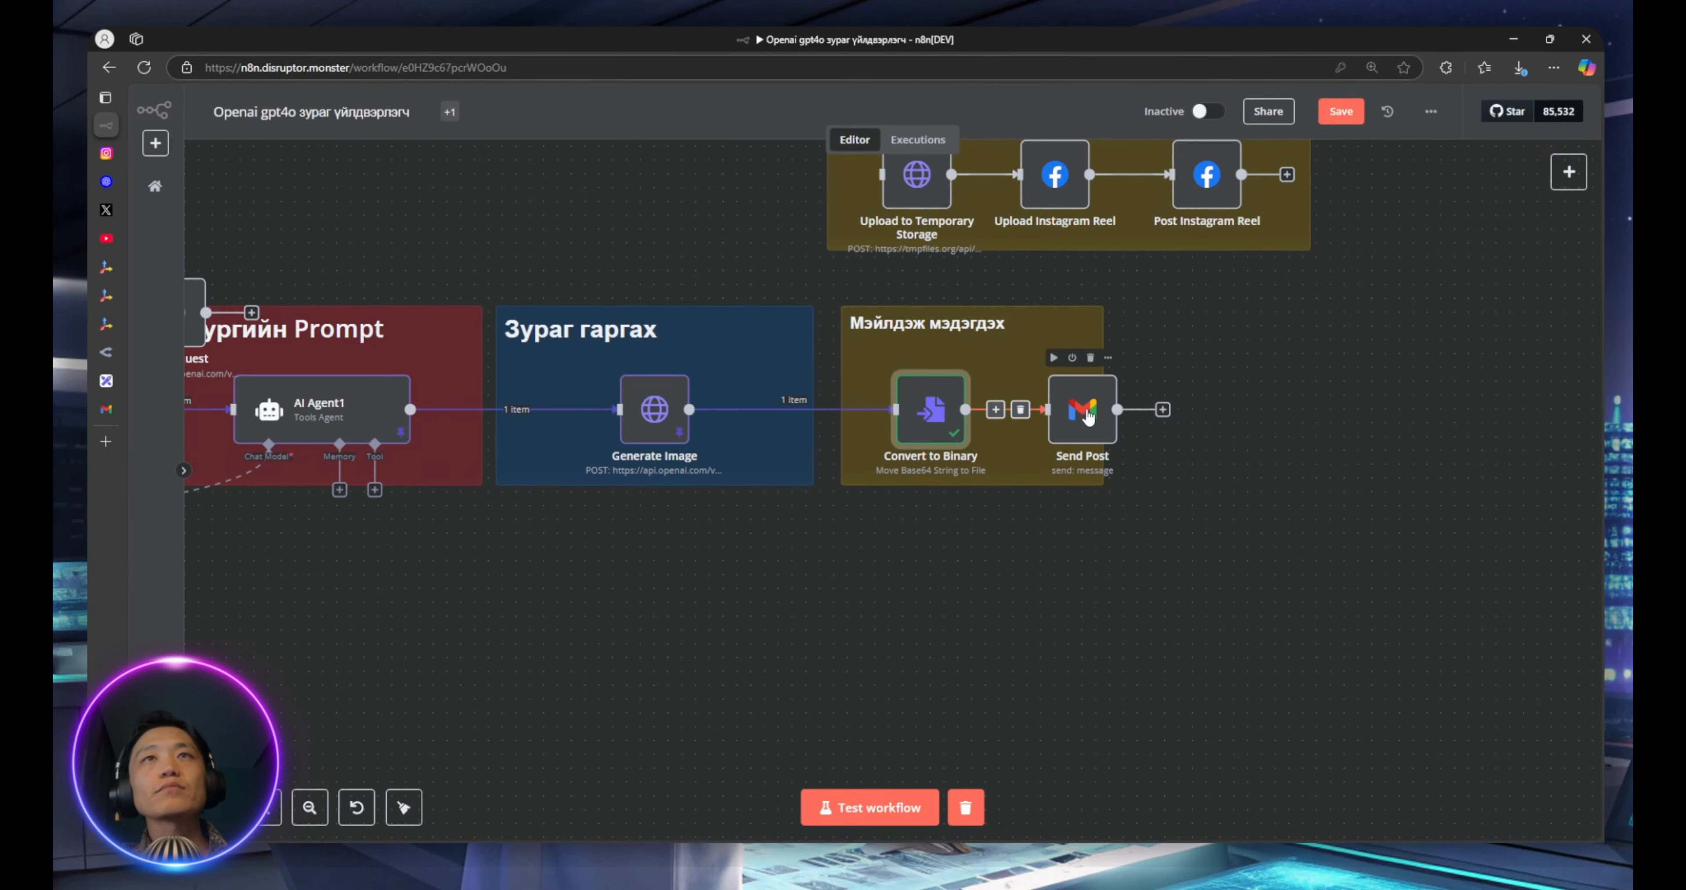
# Move the Send Post node well to the right and shift Convert to Binary slightly right to space them out
pyautogui.moveTo(1087, 415); pyautogui.dragTo(1294, 402)
pyautogui.moveTo(909, 407); pyautogui.dragTo(964, 408)
pyautogui.moveTo(1288, 422); pyautogui.dragTo(1273, 436)
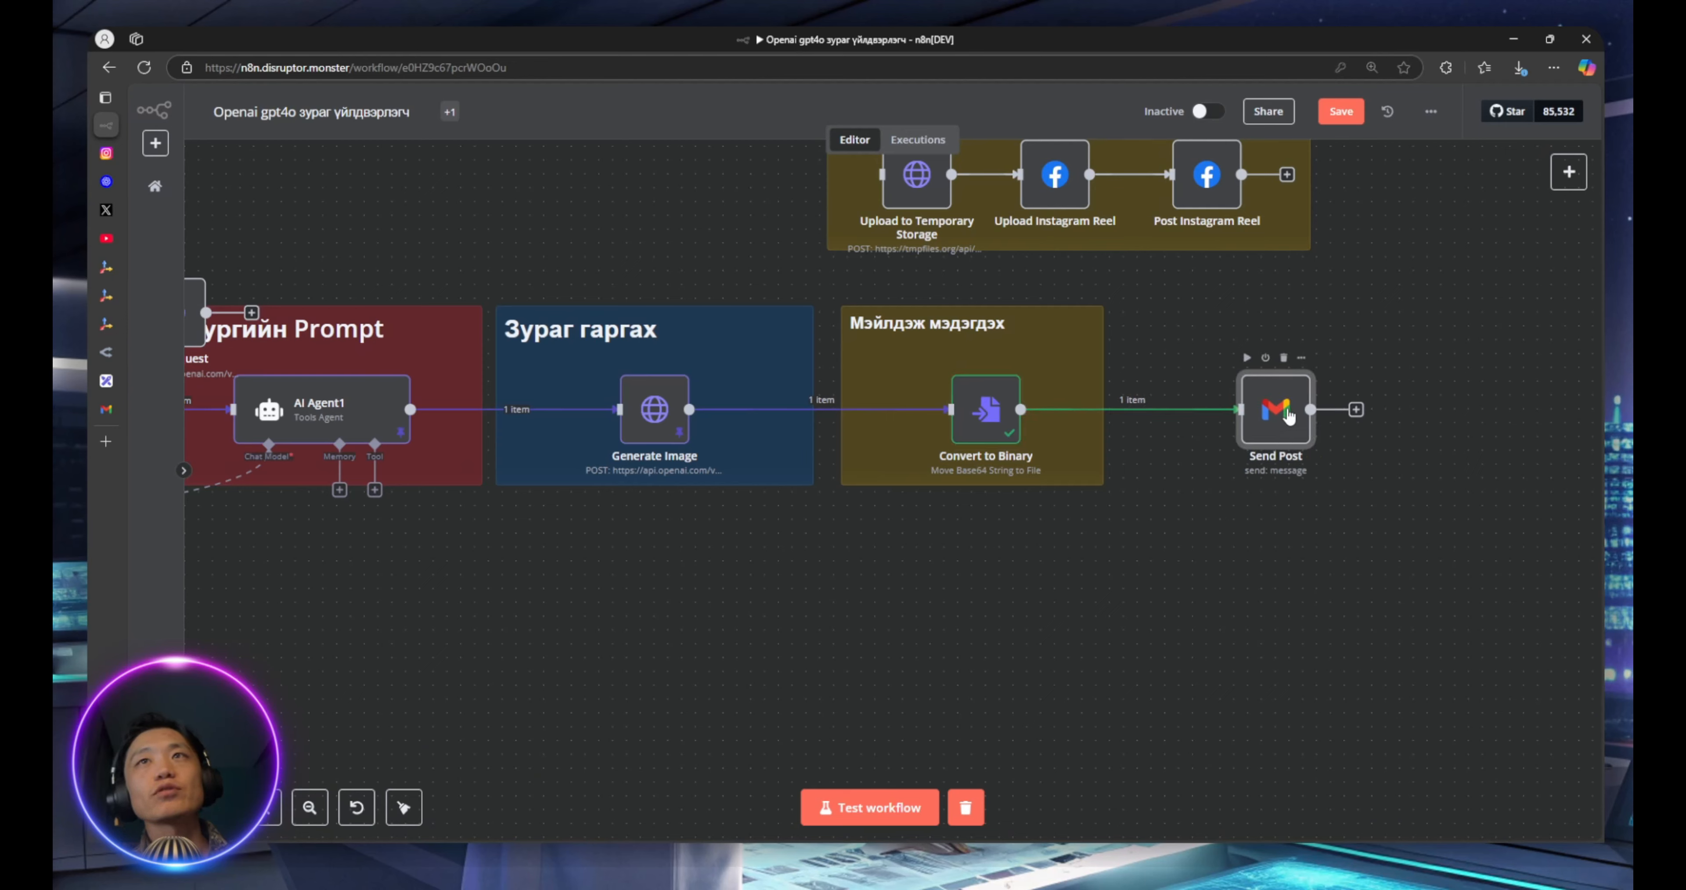
# Search for "gmail" among the nodes to follow Send Post and look through the Gmail actions for Send a message, without adding a node
pyautogui.click(1356, 409)
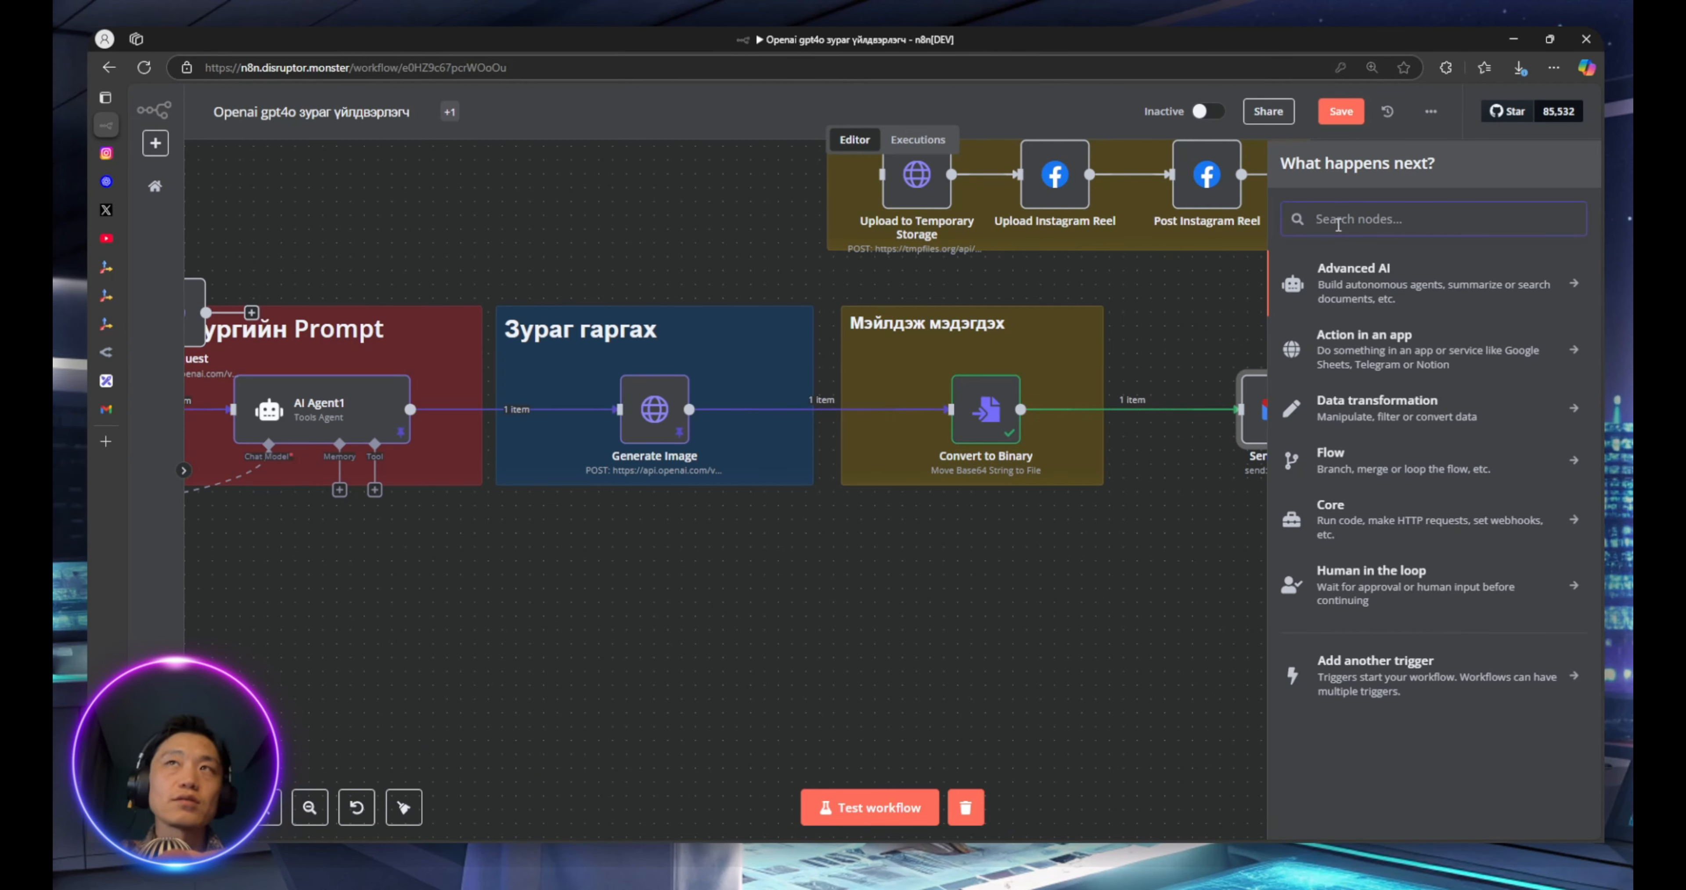
pyautogui.write('gmail')
pyautogui.click(1335, 275)
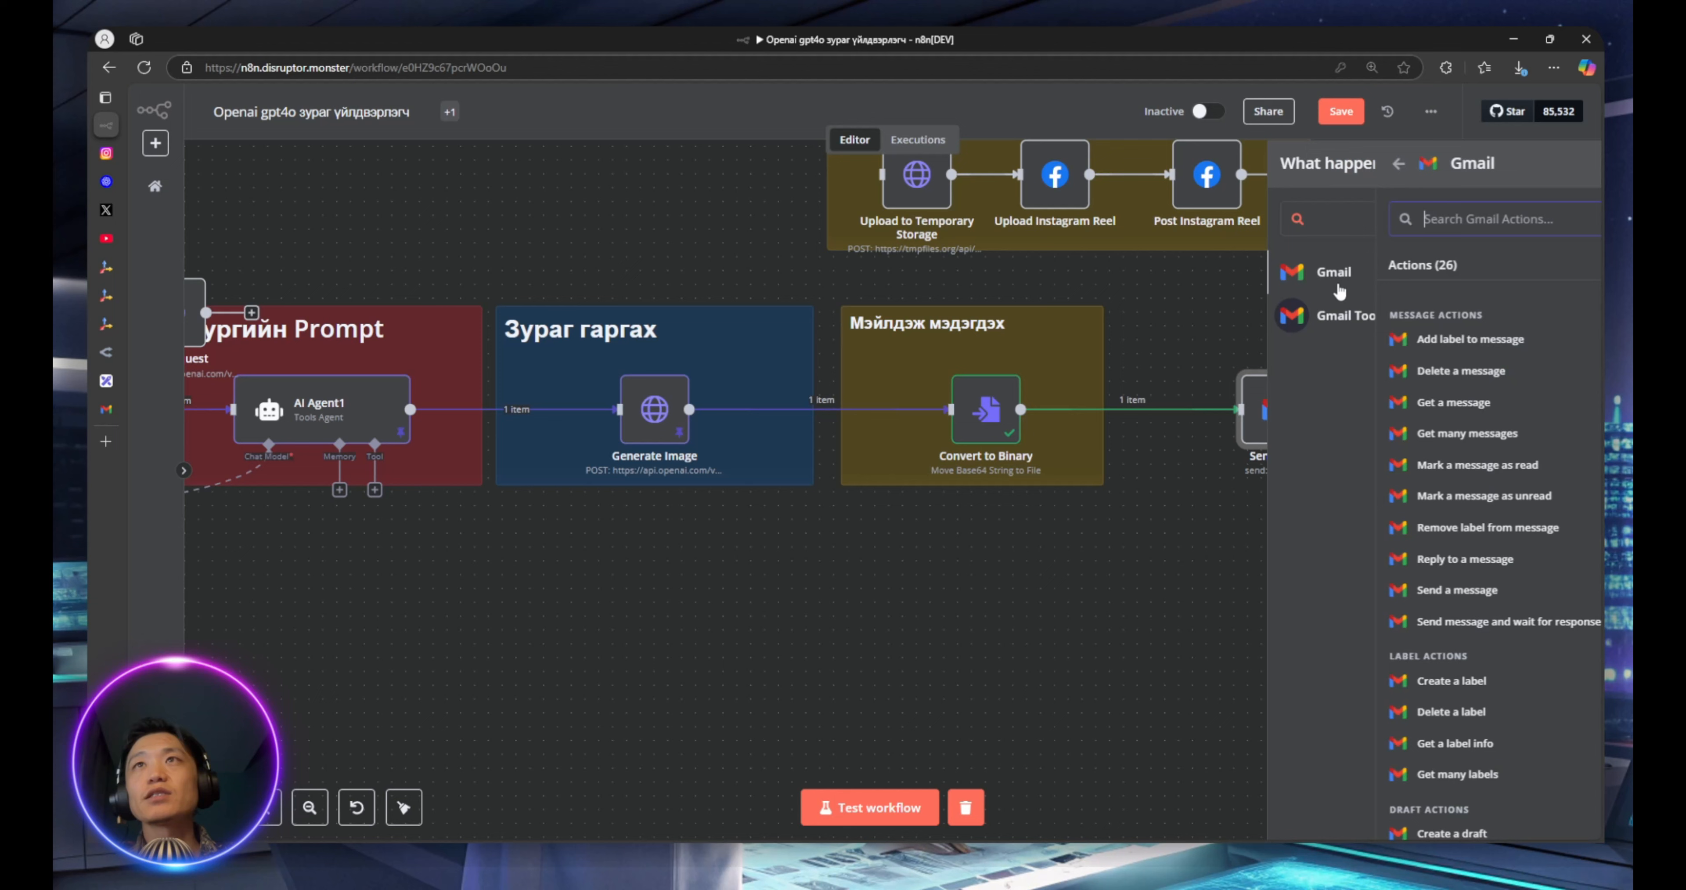
pyautogui.scroll(-5, 1413, 520)
pyautogui.scroll(5, 1401, 497)
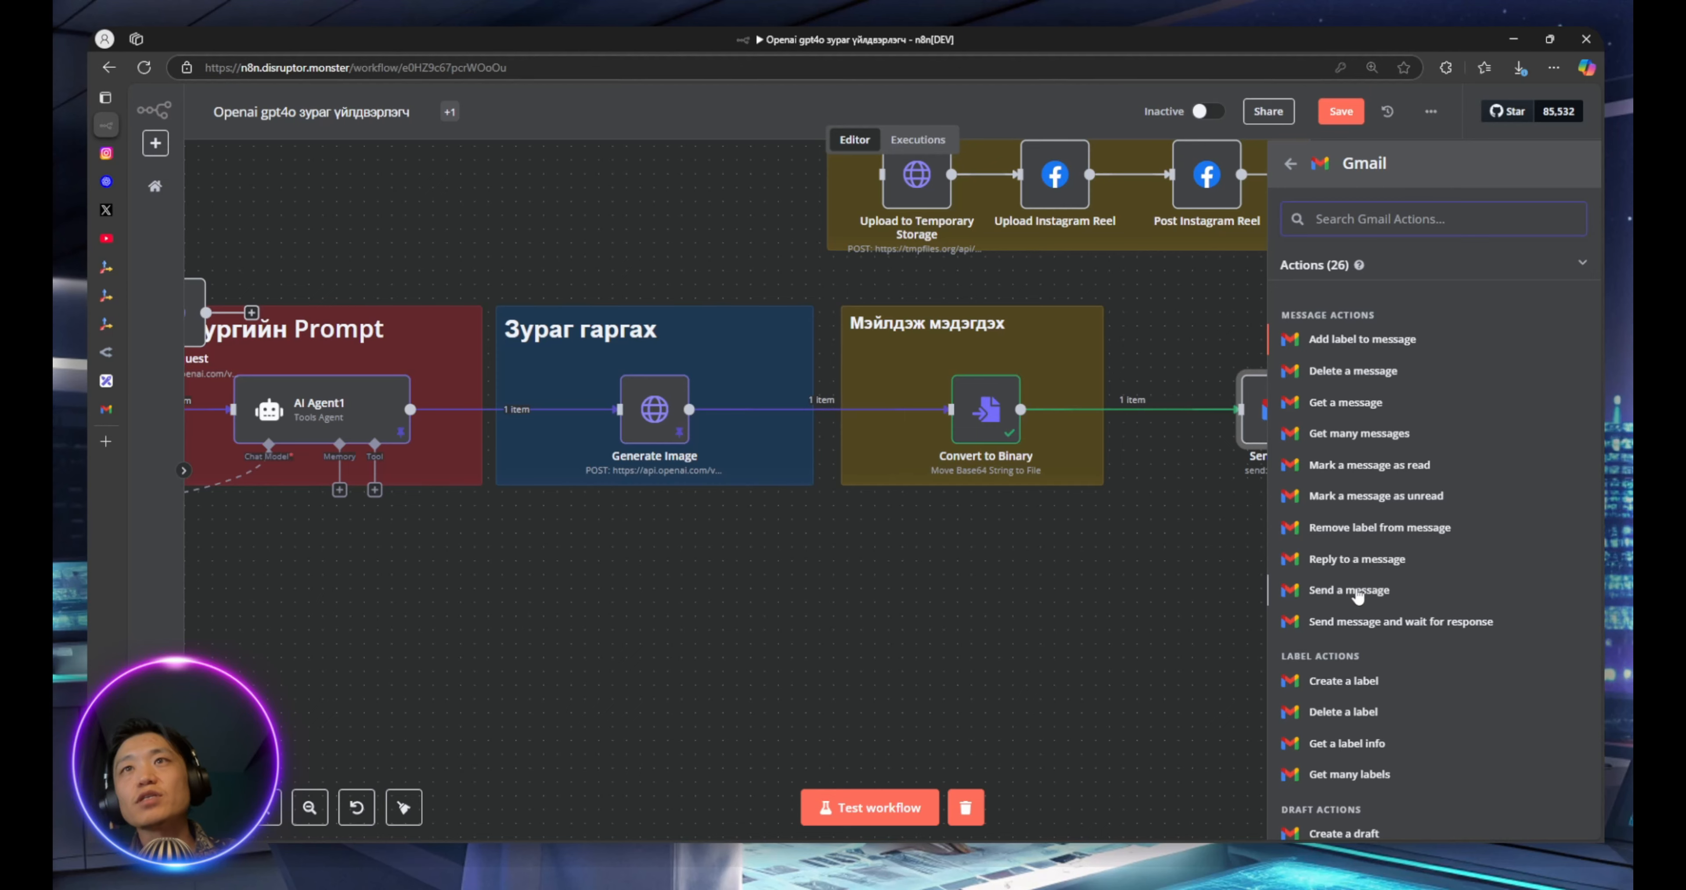
pyautogui.click(1358, 590)
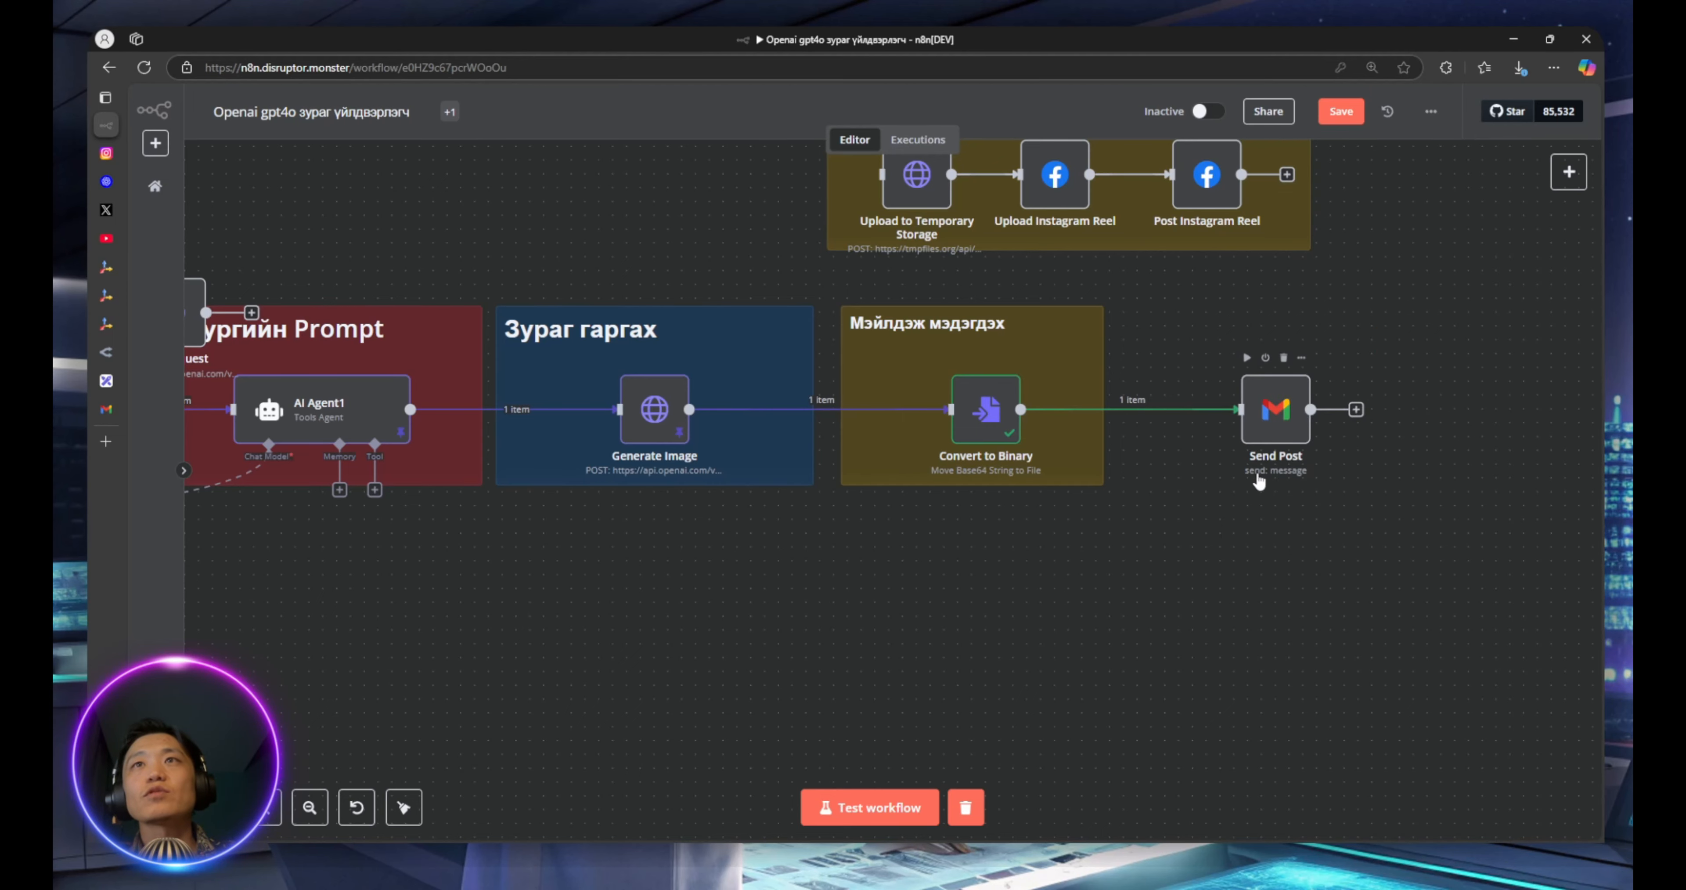
# Open the Send Post node, view the form for creating a new Gmail credential, and close it without saving
pyautogui.doubleClick(1273, 415)
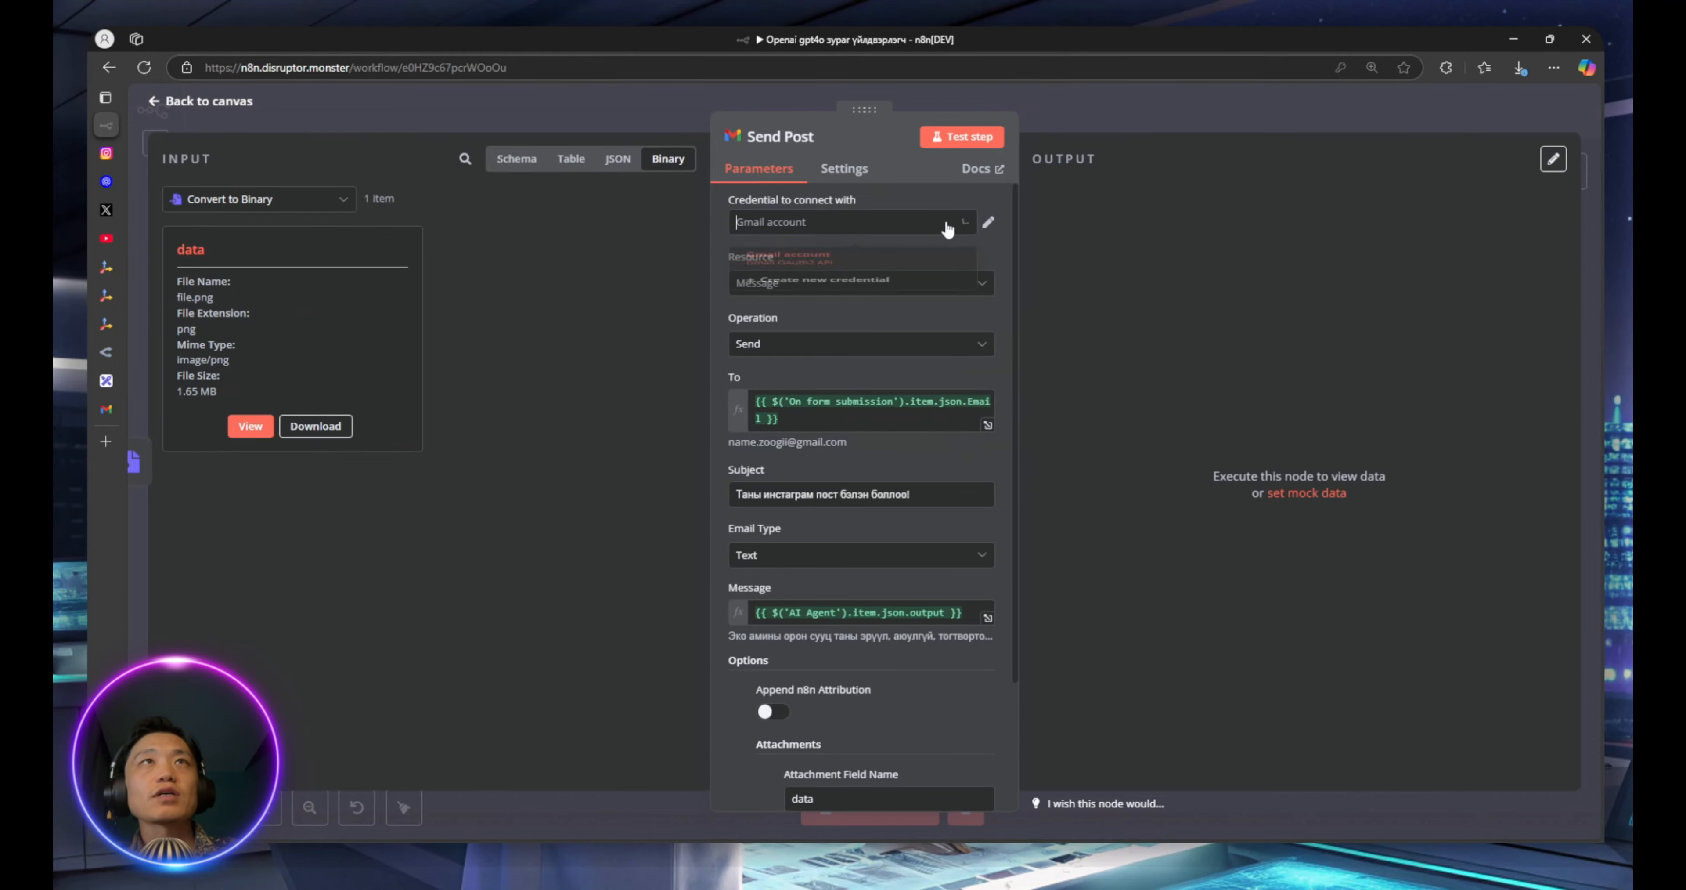
pyautogui.click(952, 223)
pyautogui.click(841, 311)
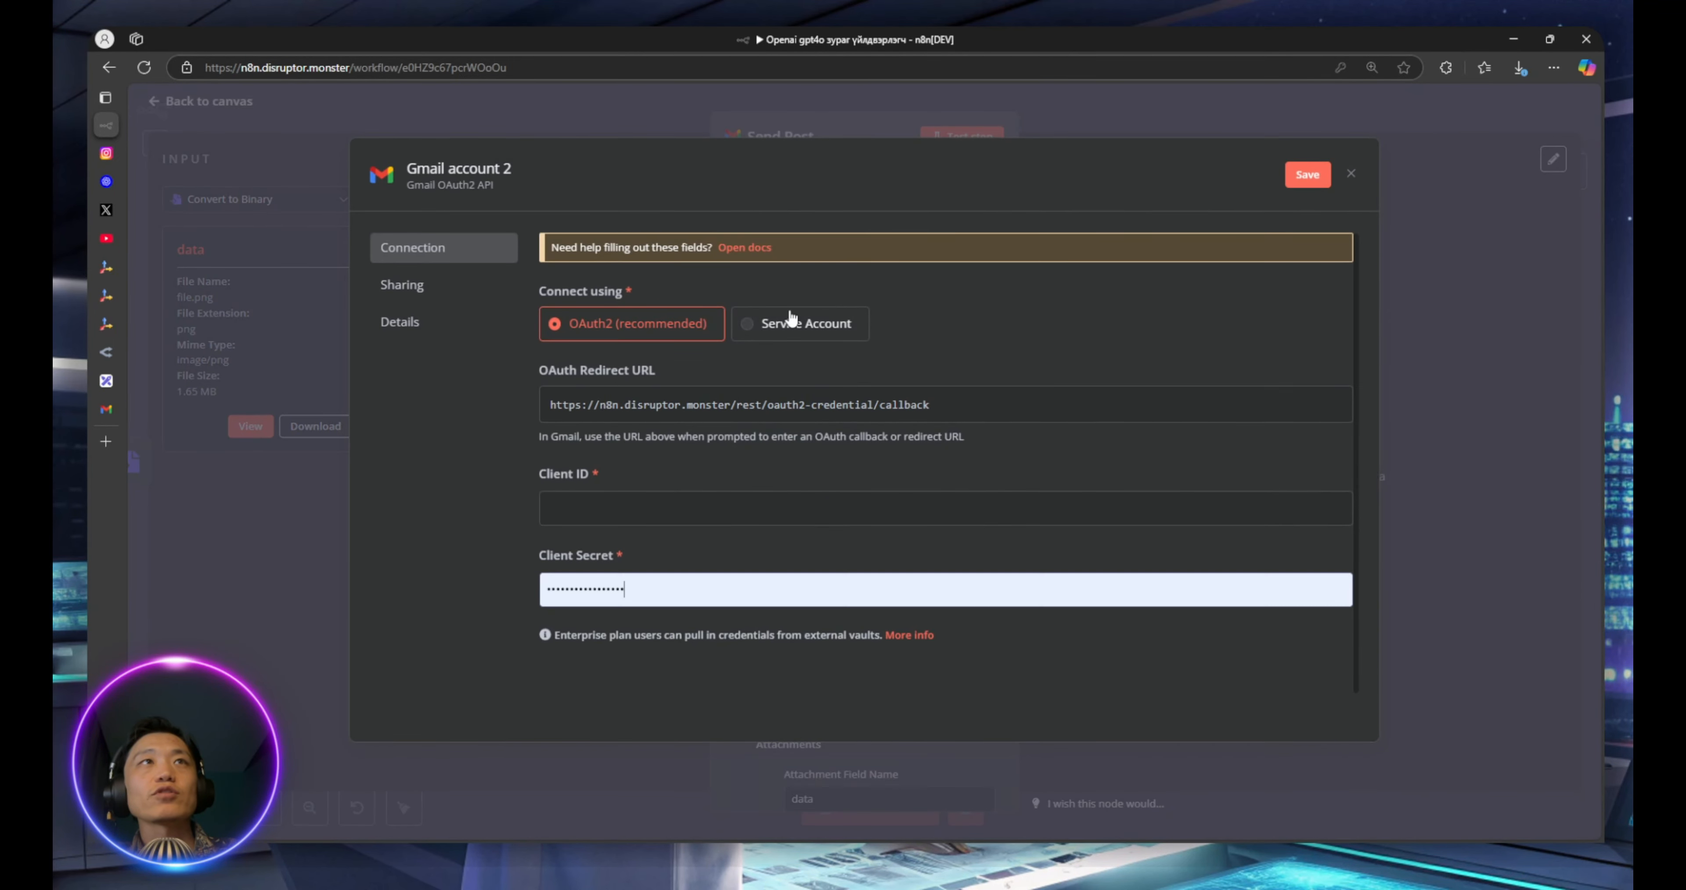
pyautogui.click(741, 125)
pyautogui.click(913, 510)
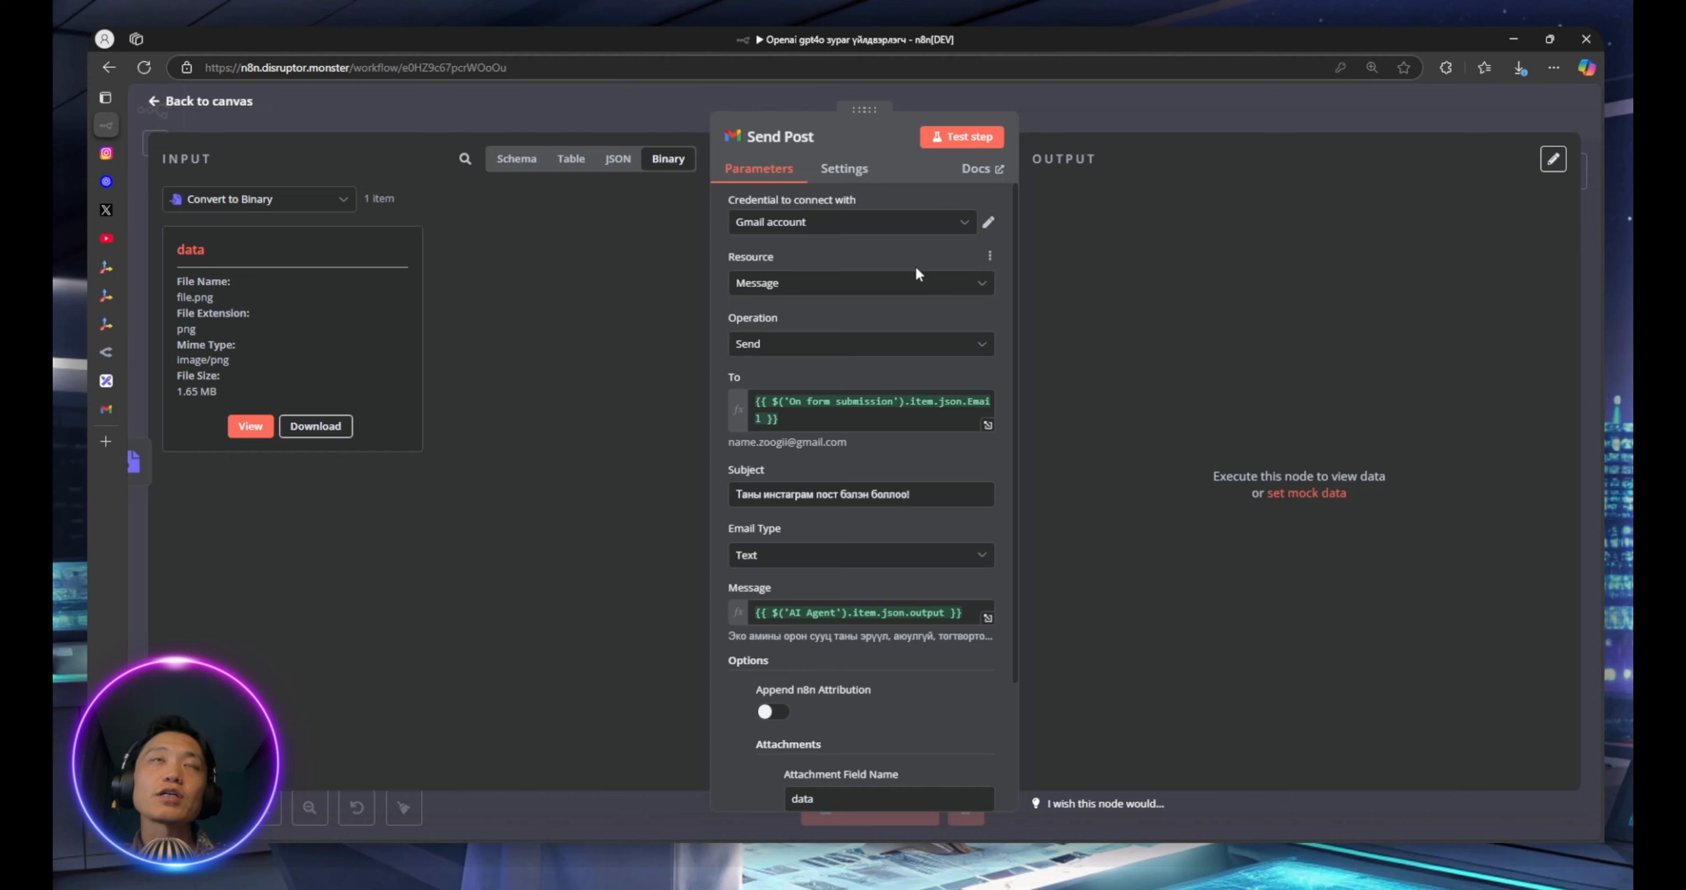
# Review the Resource and Operation choices of the Send Post node, keeping Message and Send
pyautogui.click(858, 285)
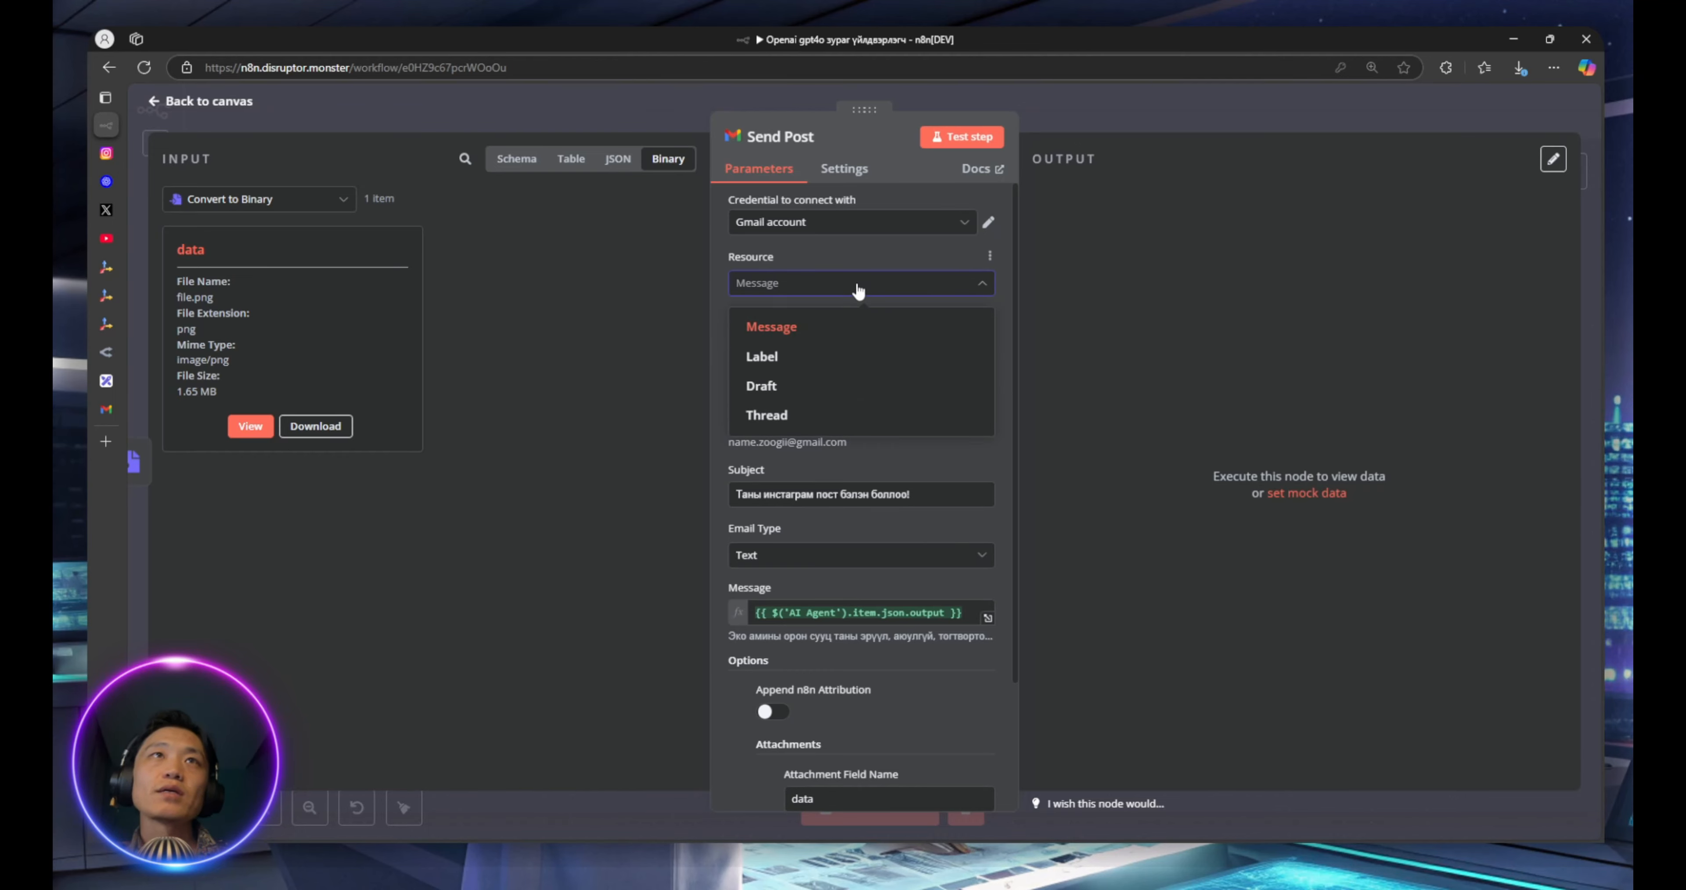
pyautogui.click(858, 290)
pyautogui.click(814, 358)
pyautogui.click(817, 350)
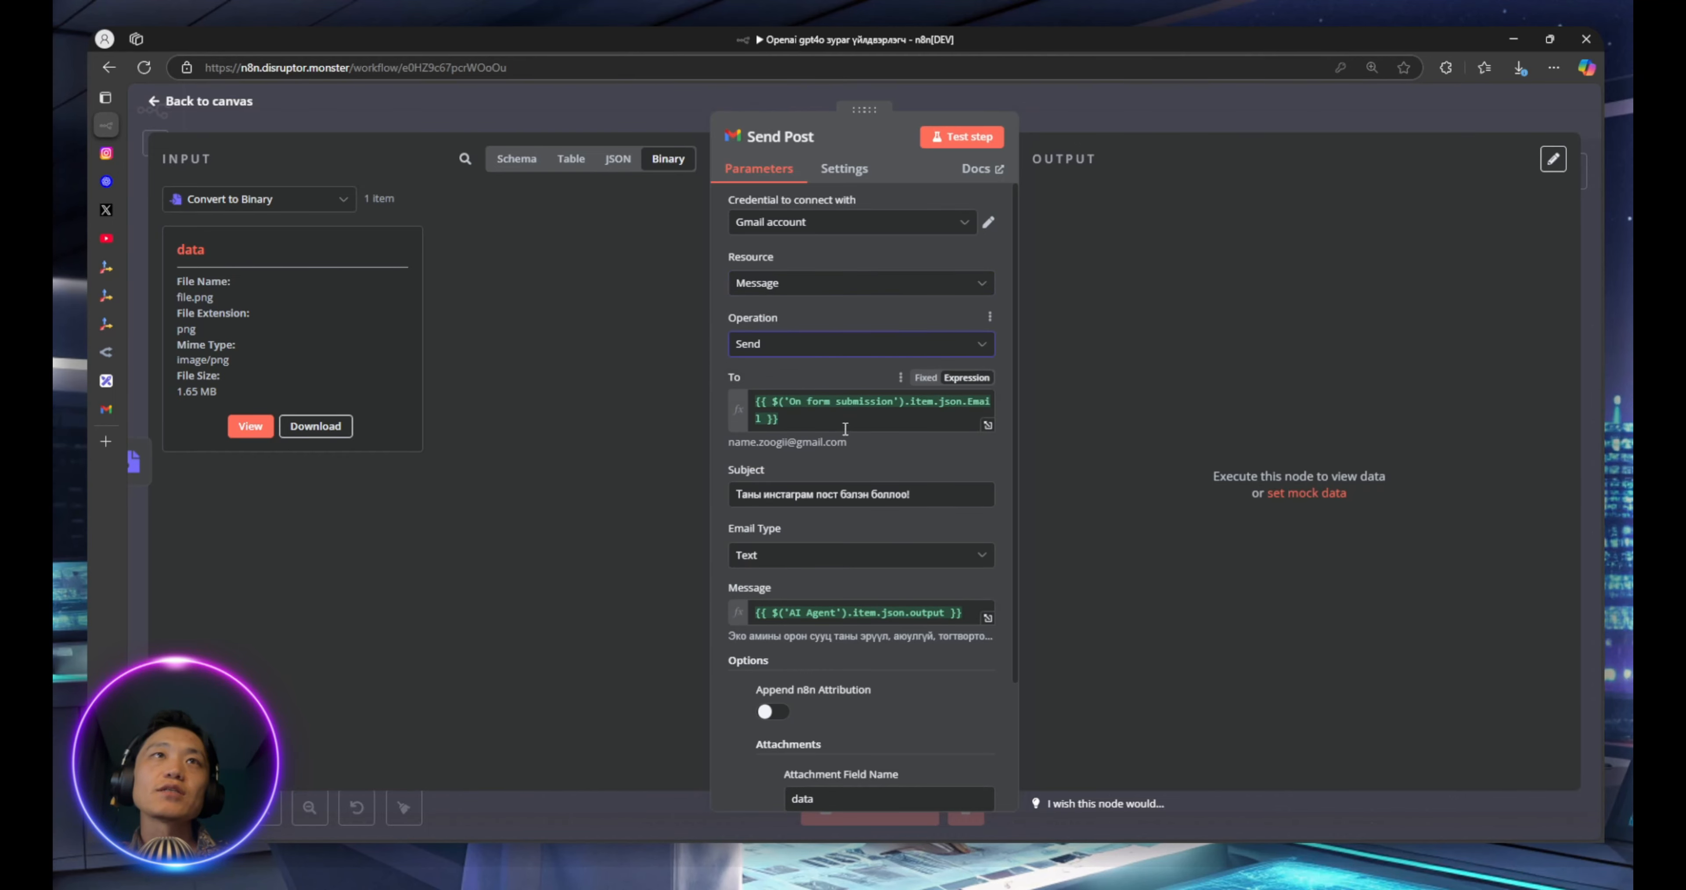
# Compare the To field's expression with the Email value under On form submission in the input schema
pyautogui.scroll(-1, 836, 400)
pyautogui.click(837, 415)
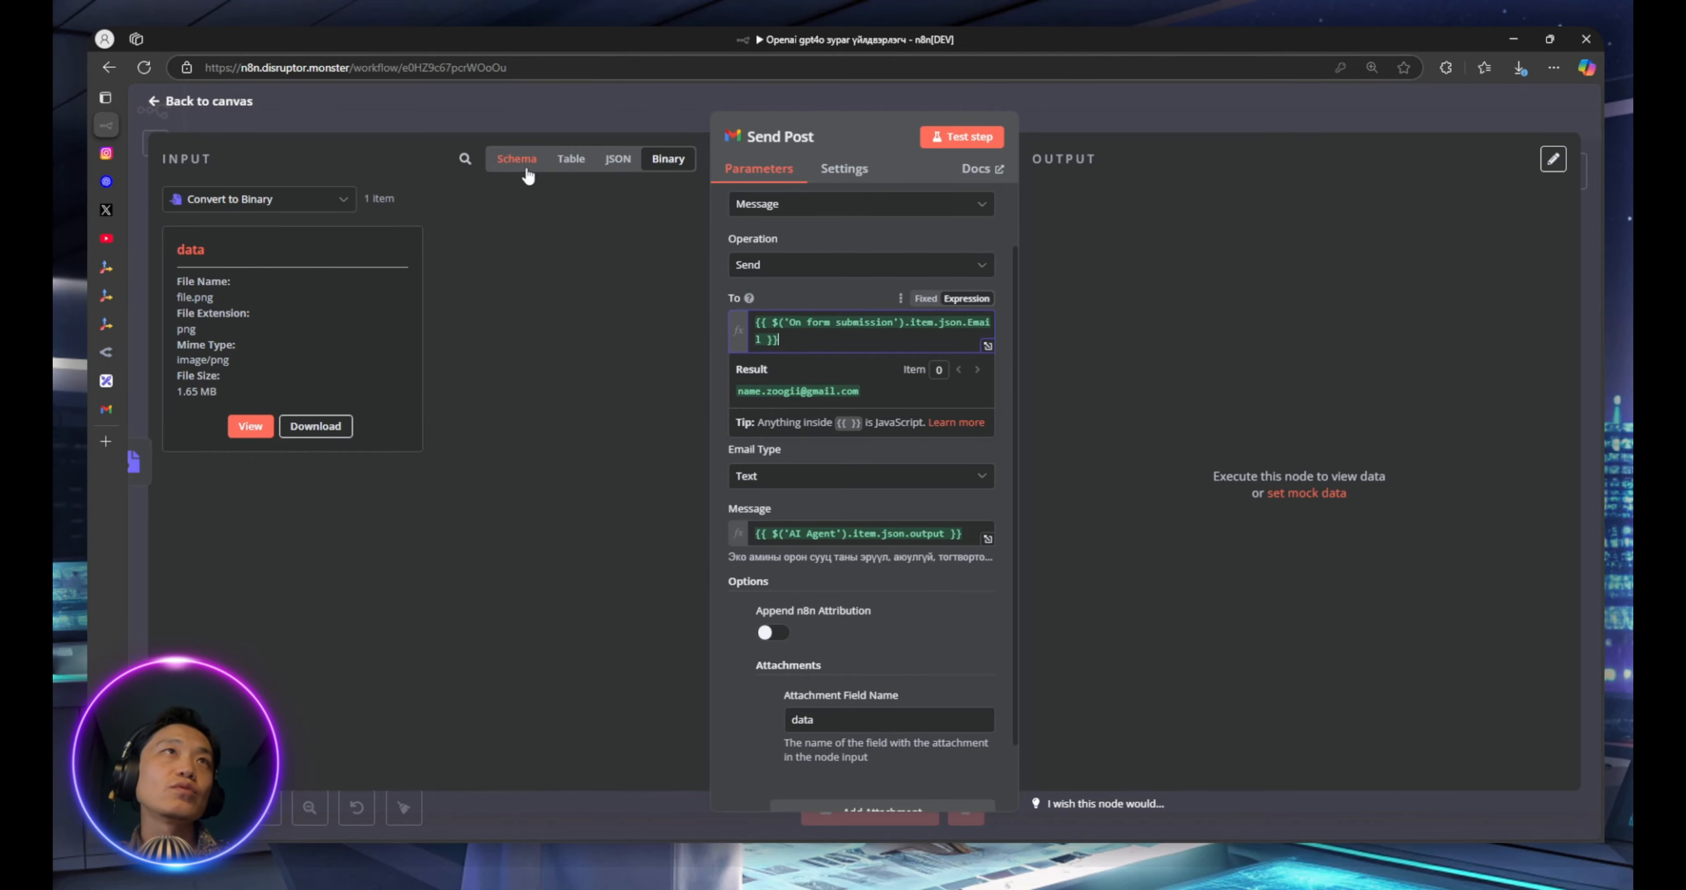
pyautogui.click(516, 159)
pyautogui.scroll(-5, 494, 518)
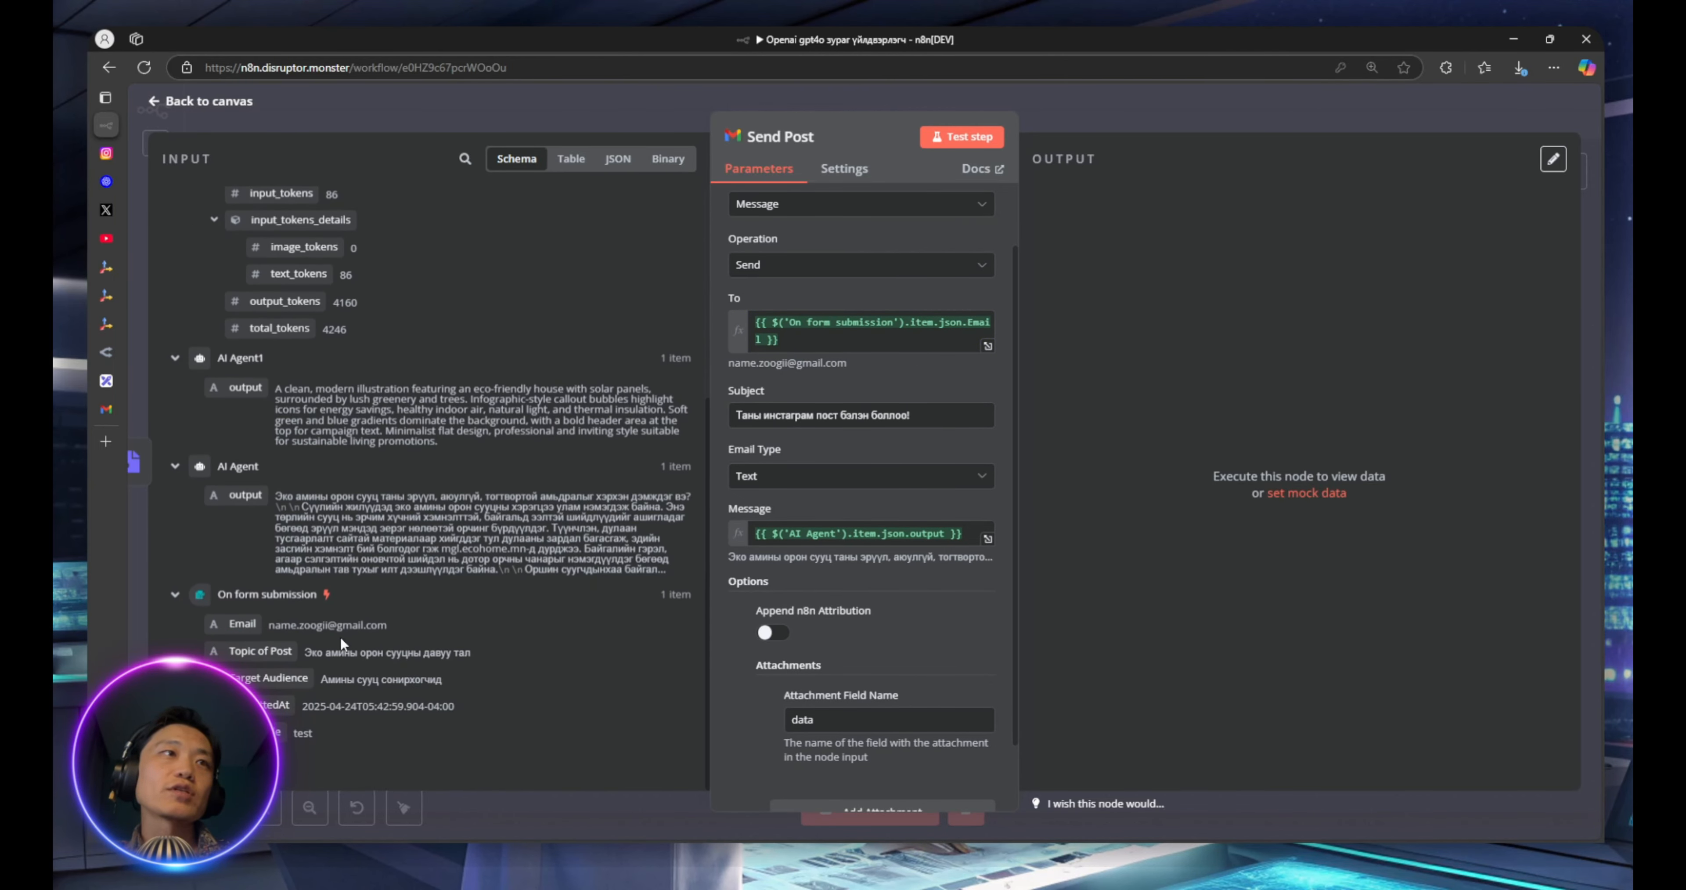
pyautogui.moveTo(239, 625); pyautogui.dragTo(824, 344)
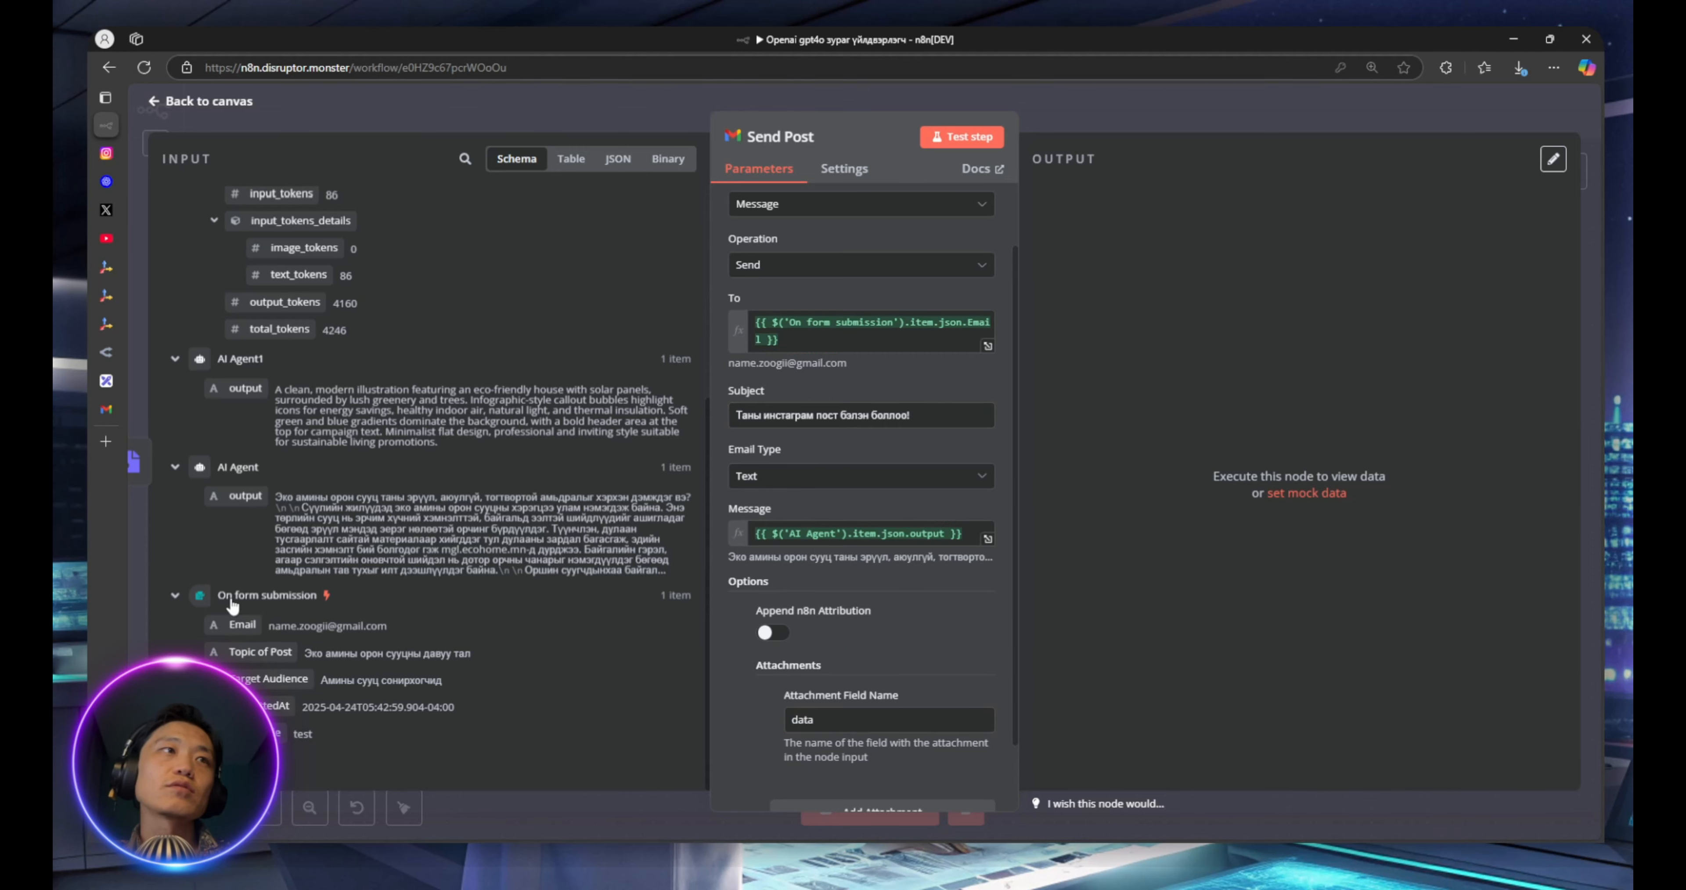
pyautogui.click(824, 332)
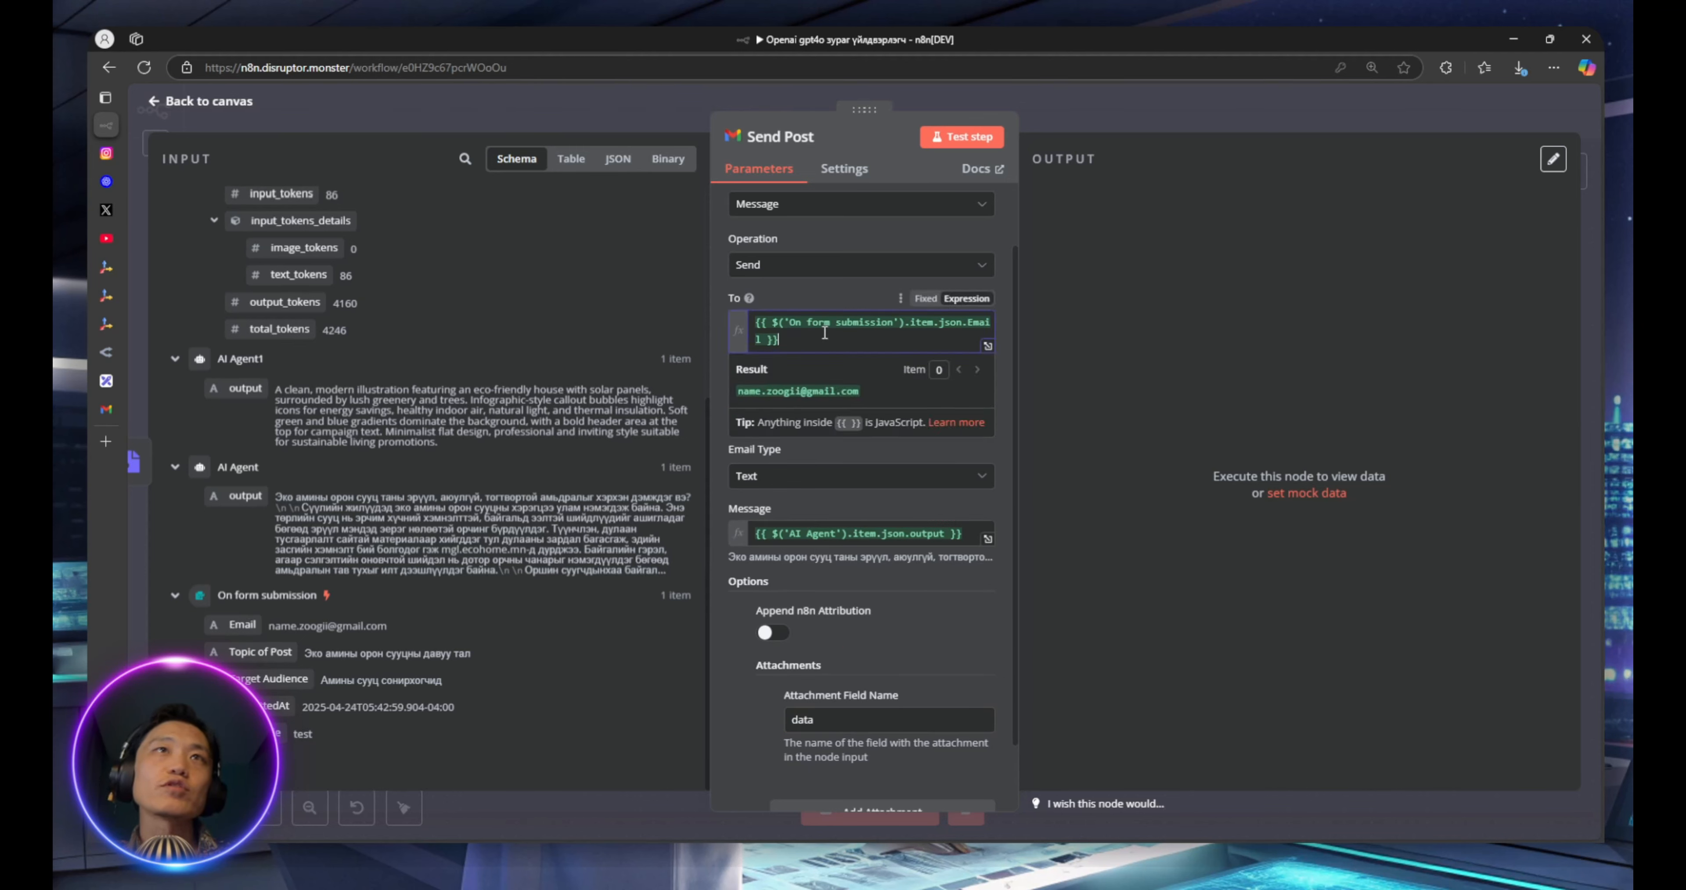
pyautogui.click(798, 290)
# Review the email's Subject text and the available Email Type options, keeping Text
pyautogui.moveTo(764, 416)
pyautogui.mouseDown()
pyautogui.moveTo(934, 415)
pyautogui.moveTo(742, 416)
pyautogui.mouseUp()
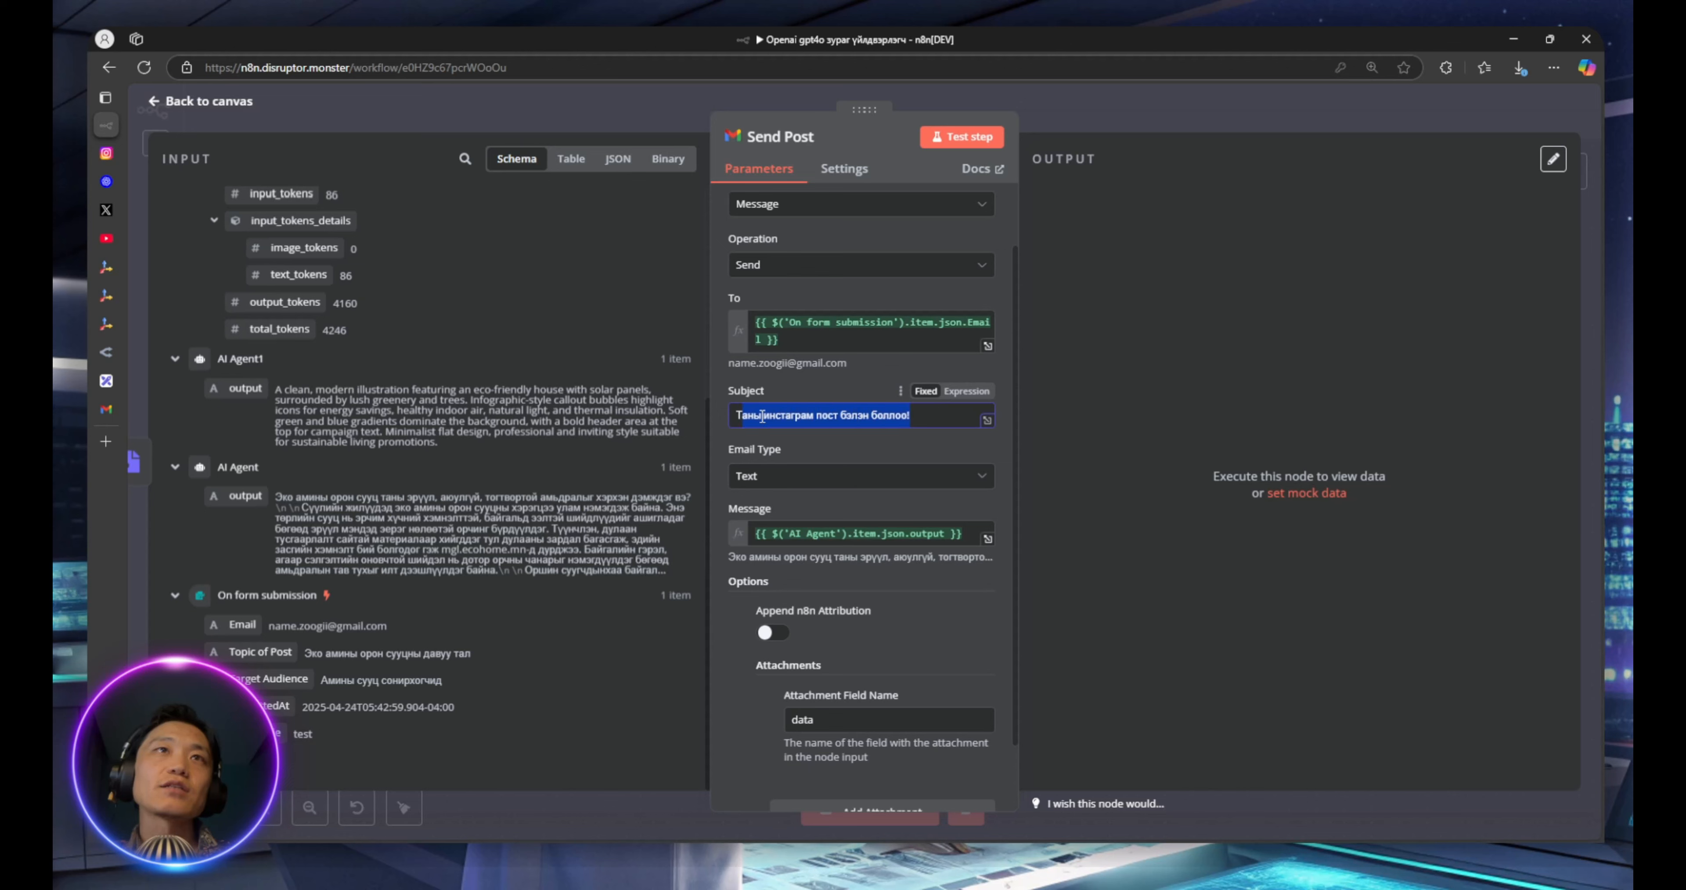
pyautogui.click(855, 418)
pyautogui.scroll(-1, 818, 445)
pyautogui.click(811, 399)
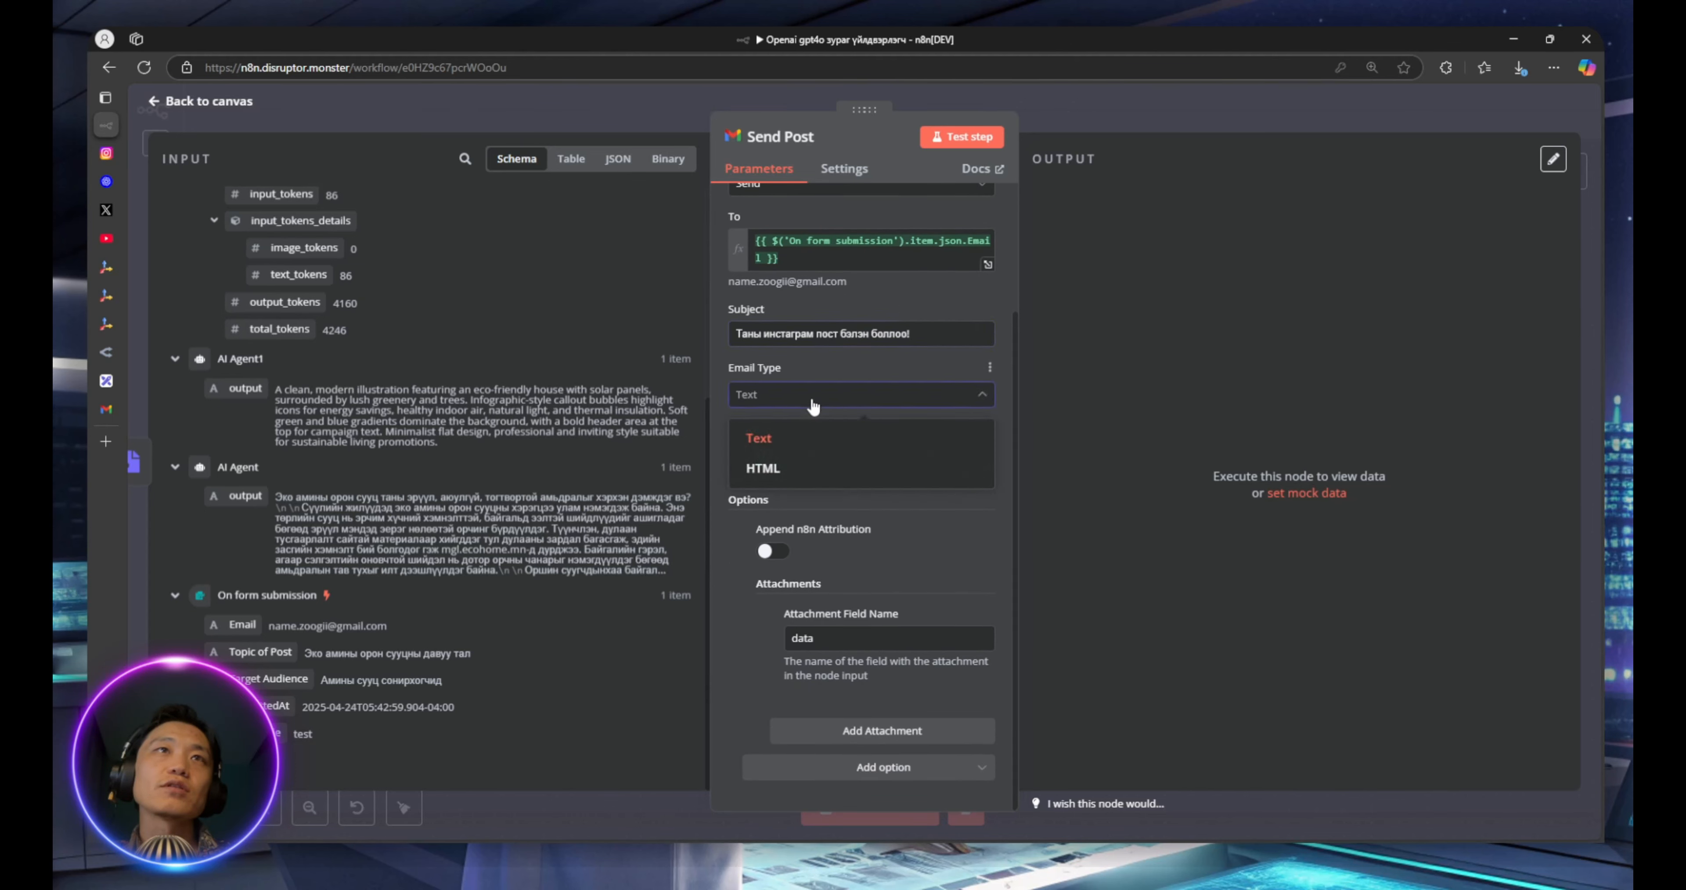
pyautogui.click(814, 406)
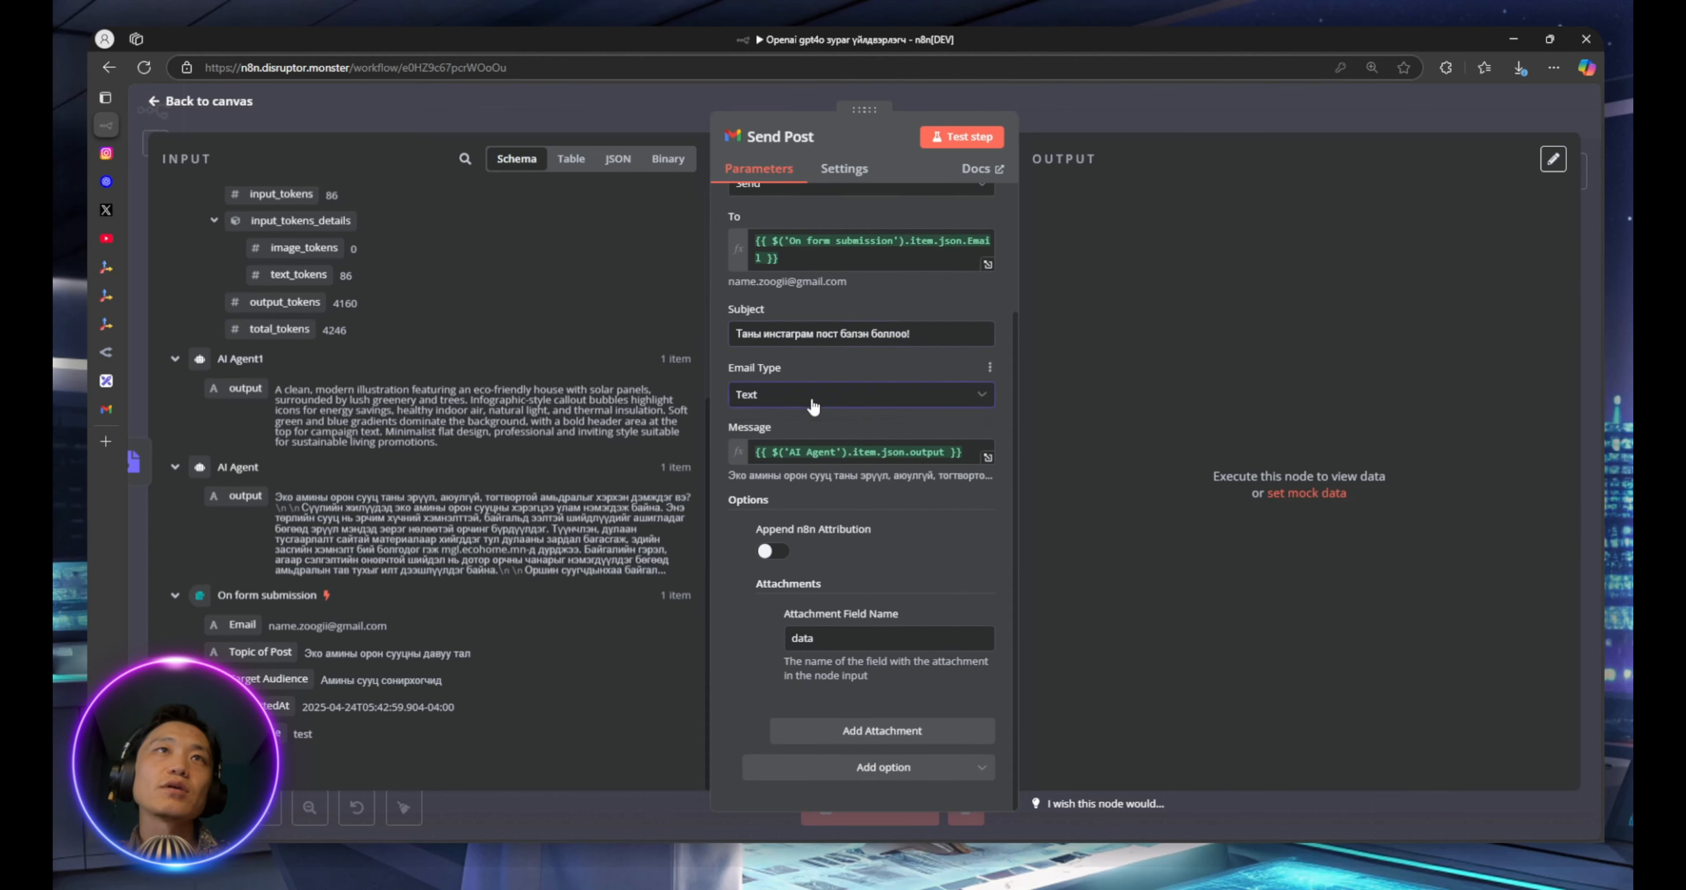
# Compare the Message expression with the AI Agent output in the input schema, and check the Attachment Field Name data
pyautogui.click(802, 453)
pyautogui.scroll(2, 425, 392)
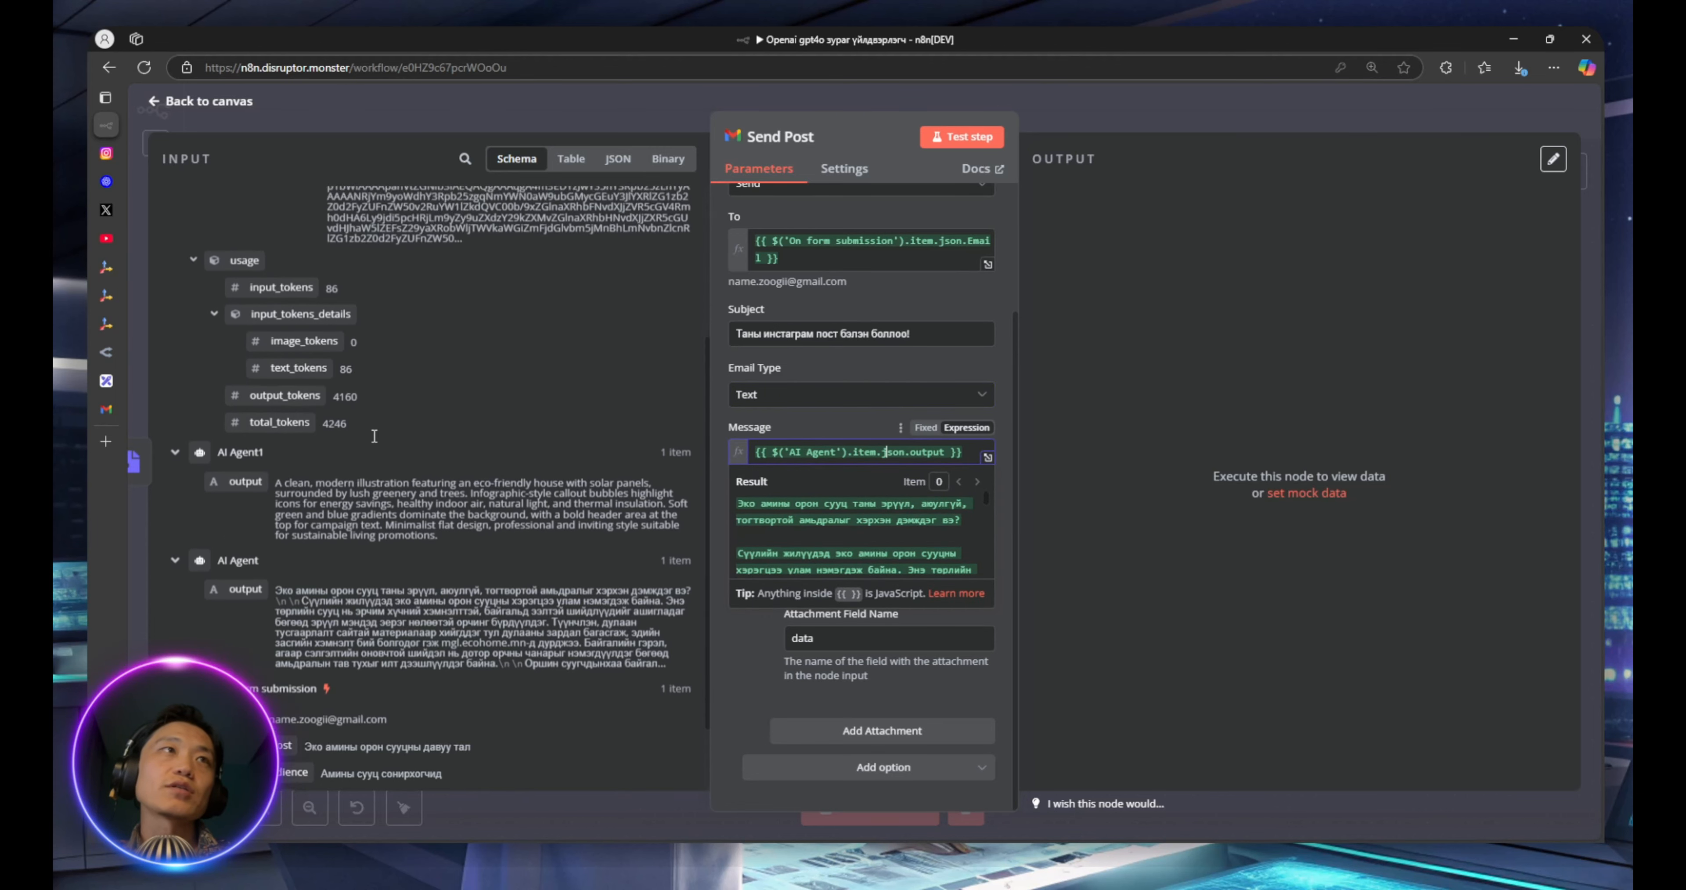
pyautogui.scroll(-2, 360, 445)
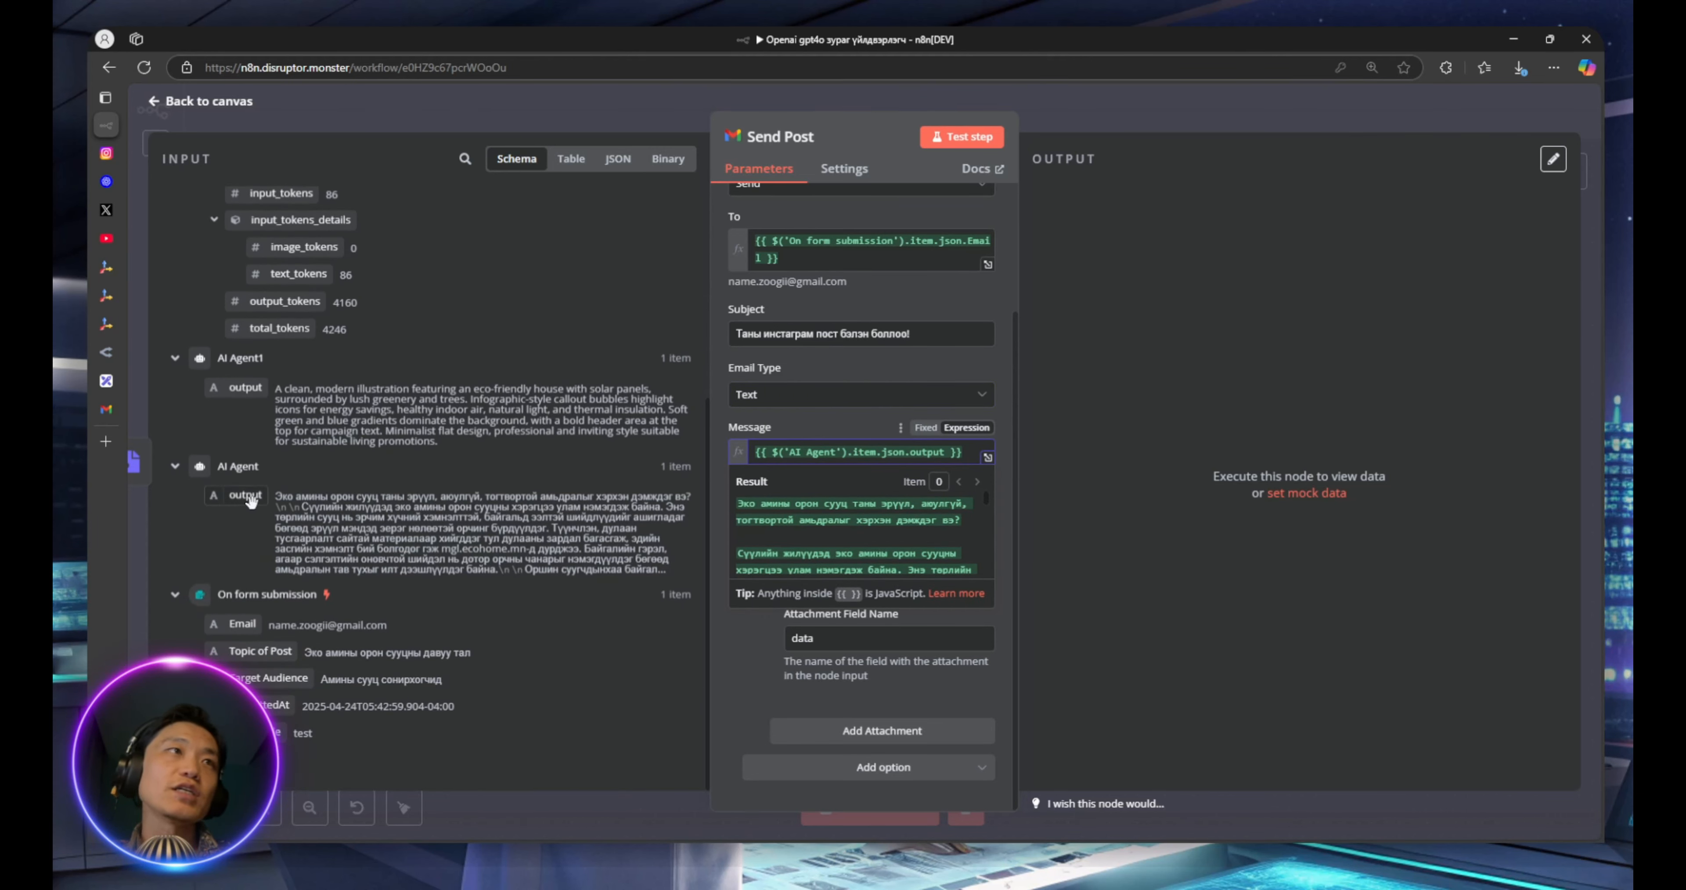
pyautogui.moveTo(251, 501); pyautogui.dragTo(973, 460)
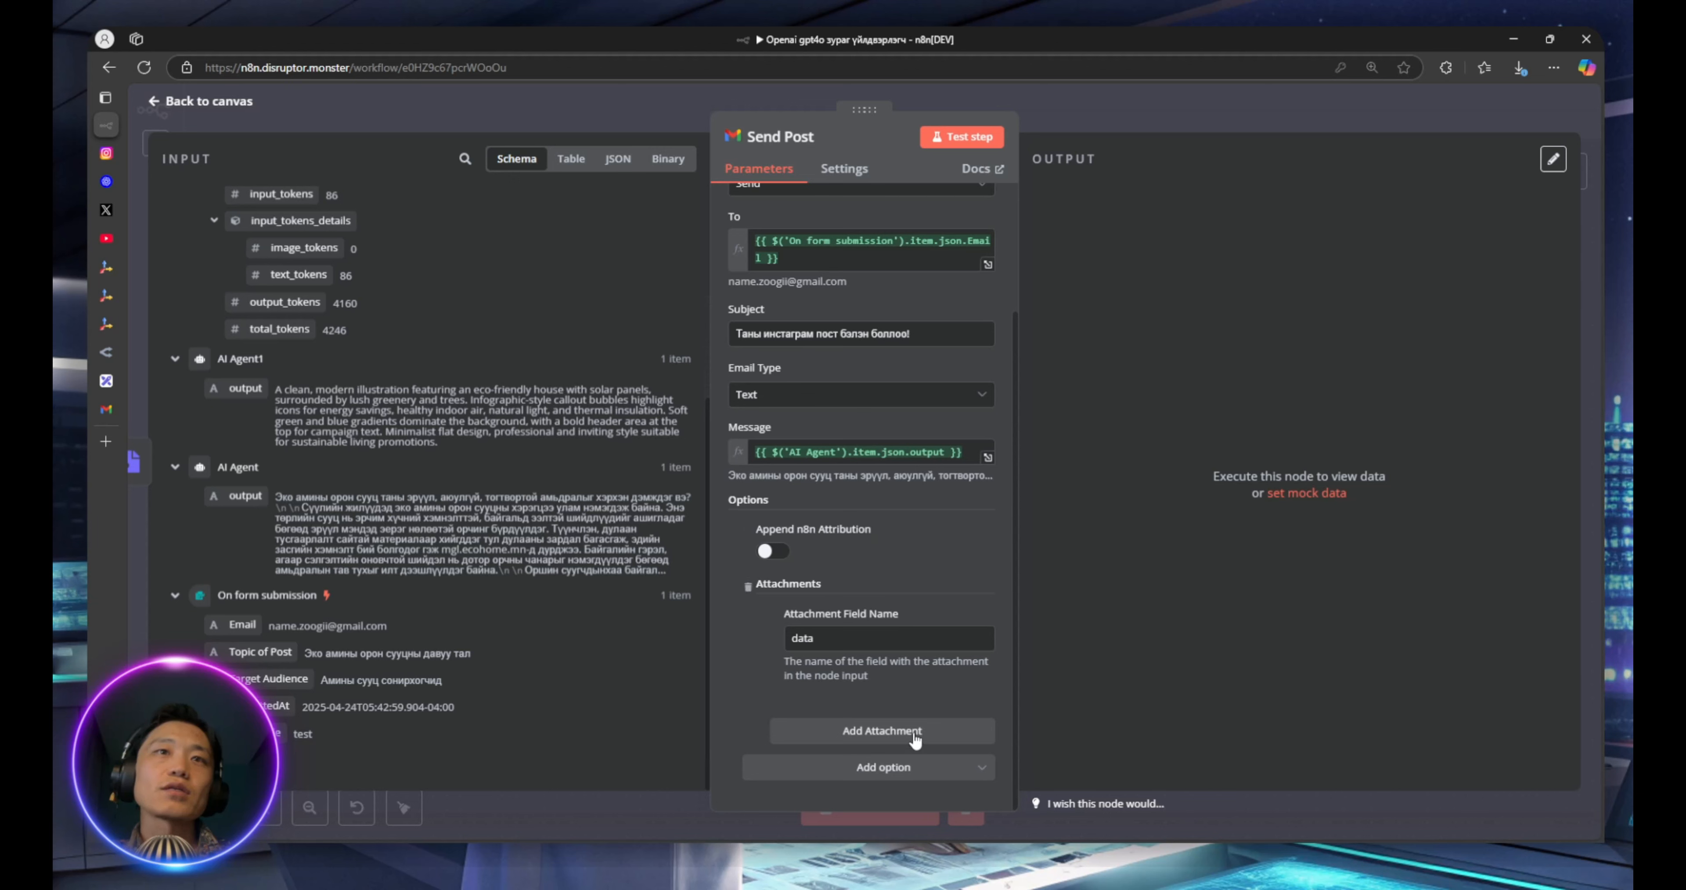
pyautogui.click(841, 635)
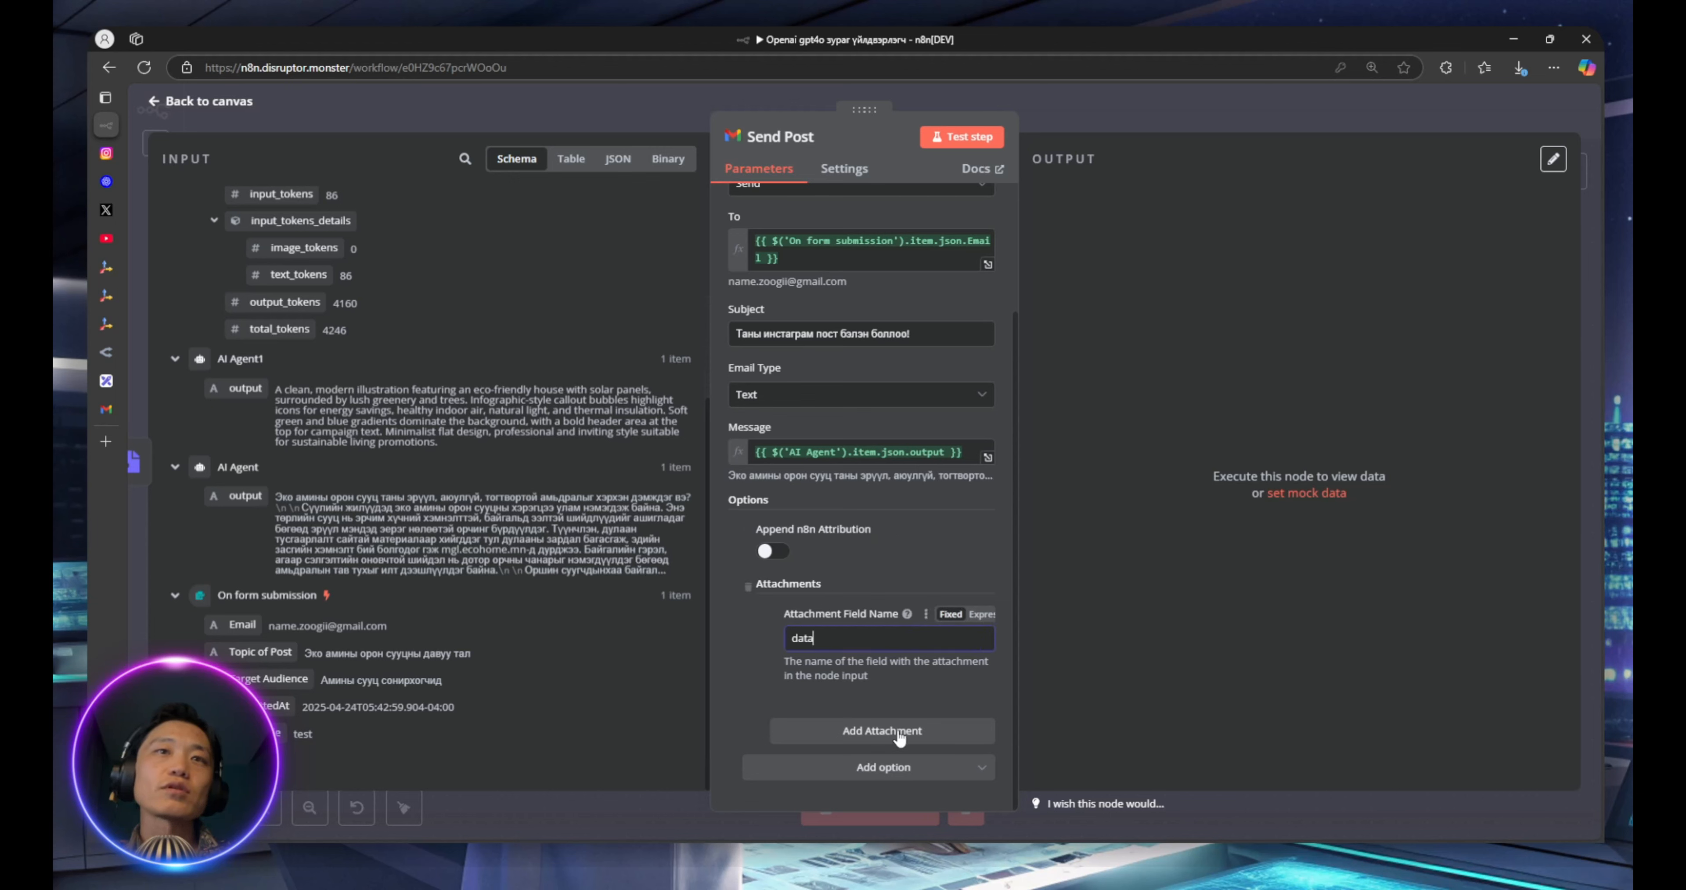
# Compare the Attachment Field Name data with the file's field name in the Binary view of the Convert to Binary input
pyautogui.click(891, 773)
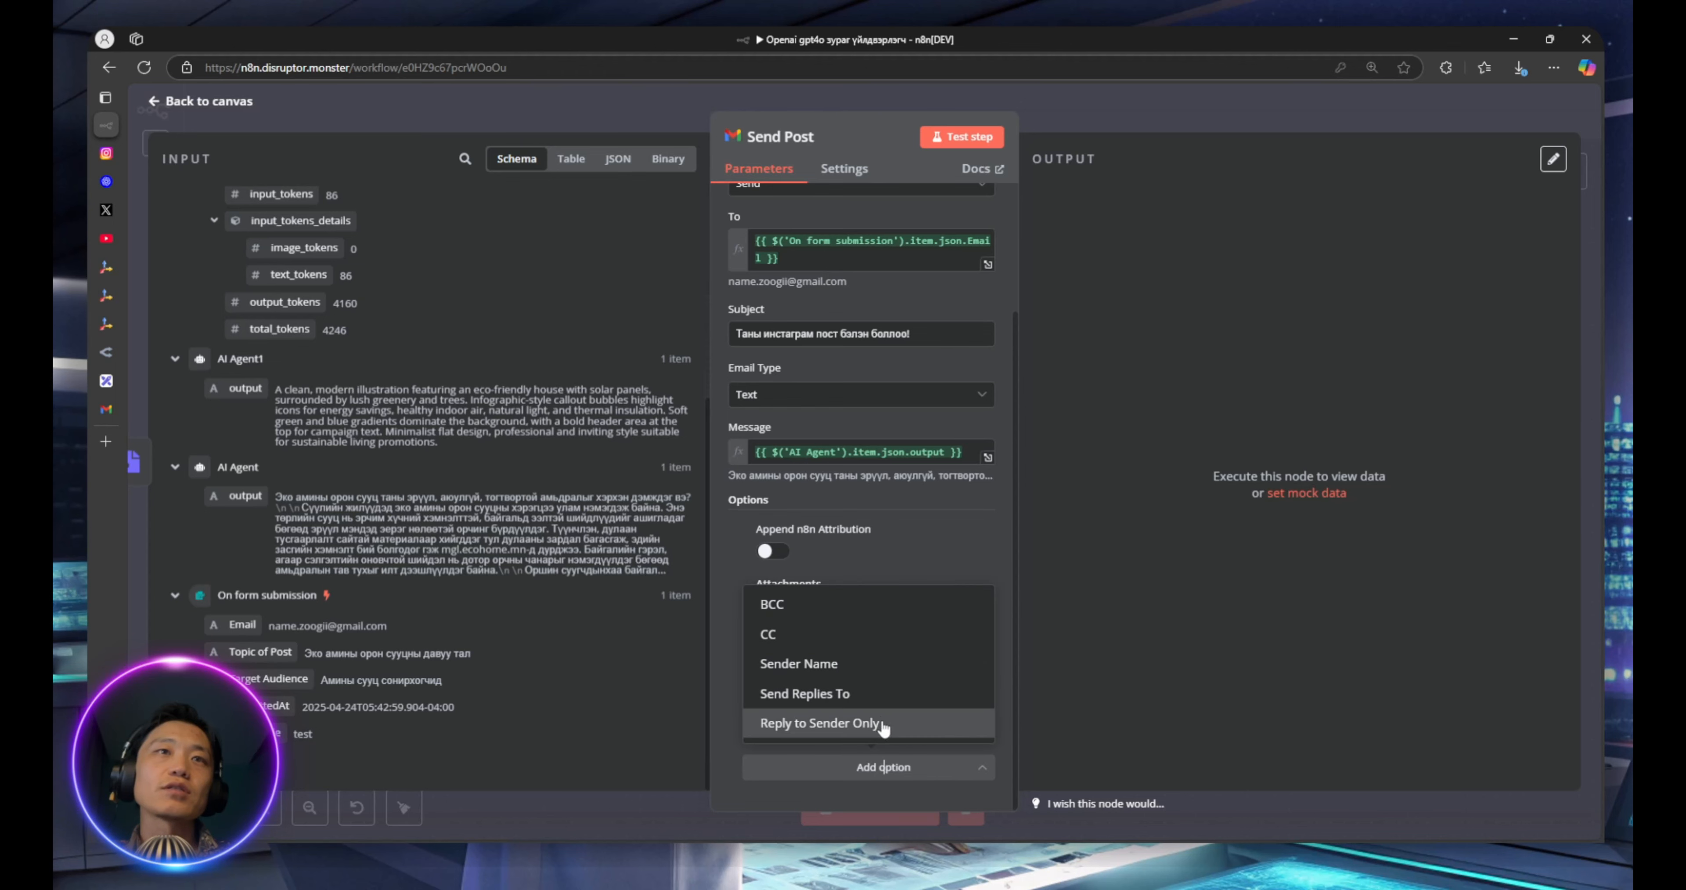
pyautogui.click(915, 542)
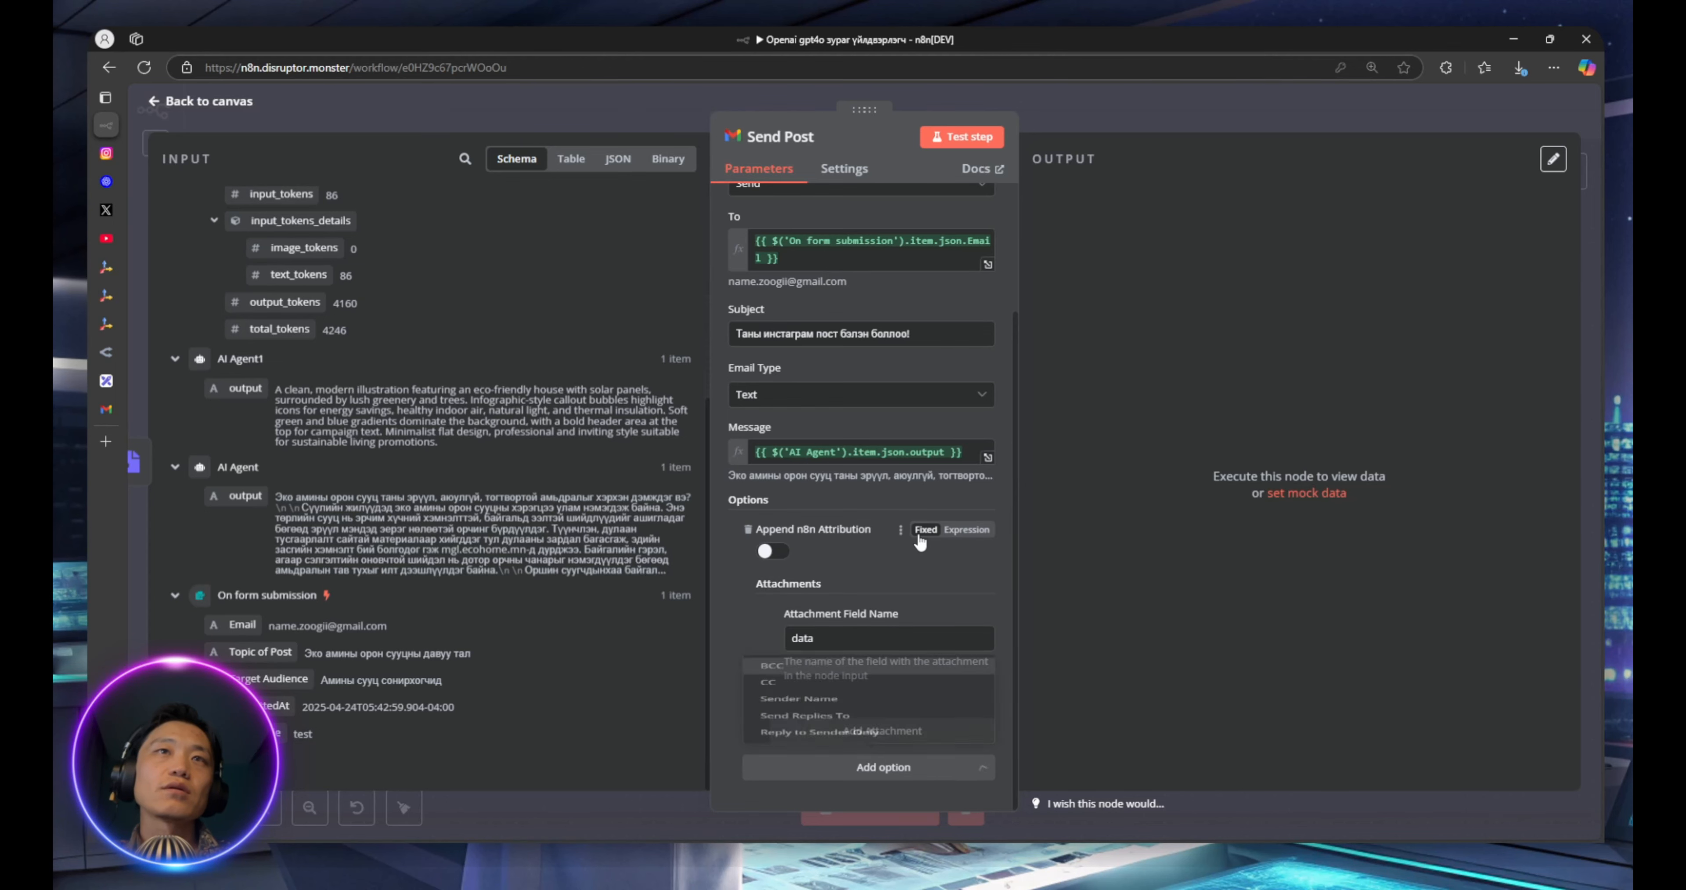
pyautogui.click(842, 636)
pyautogui.scroll(5, 504, 468)
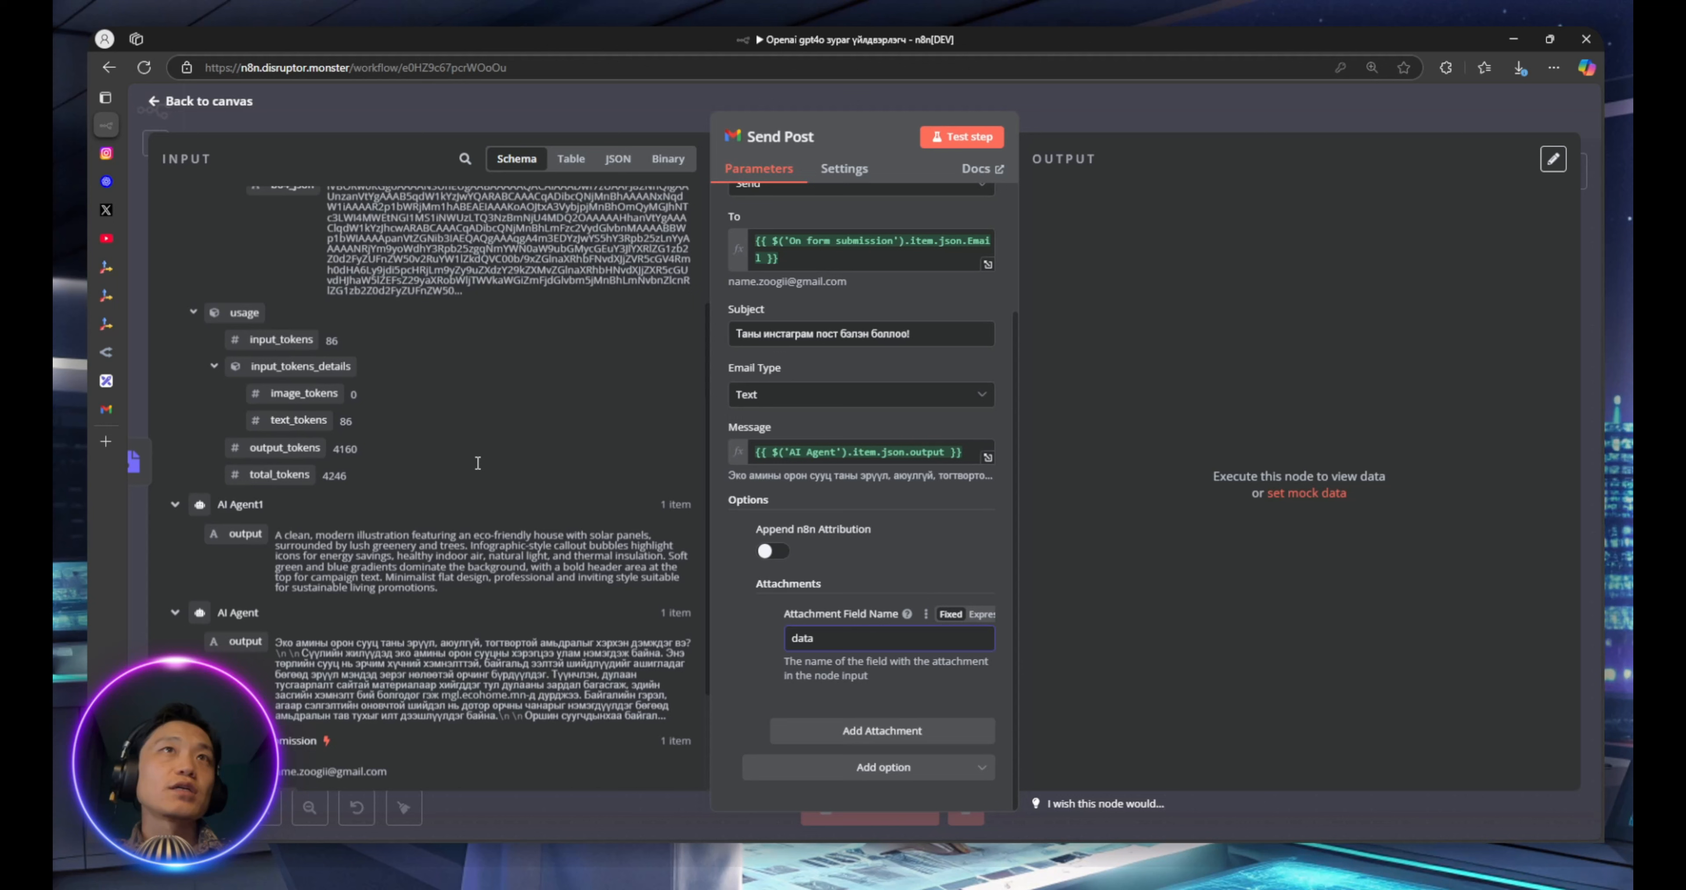
pyautogui.click(586, 165)
pyautogui.click(617, 158)
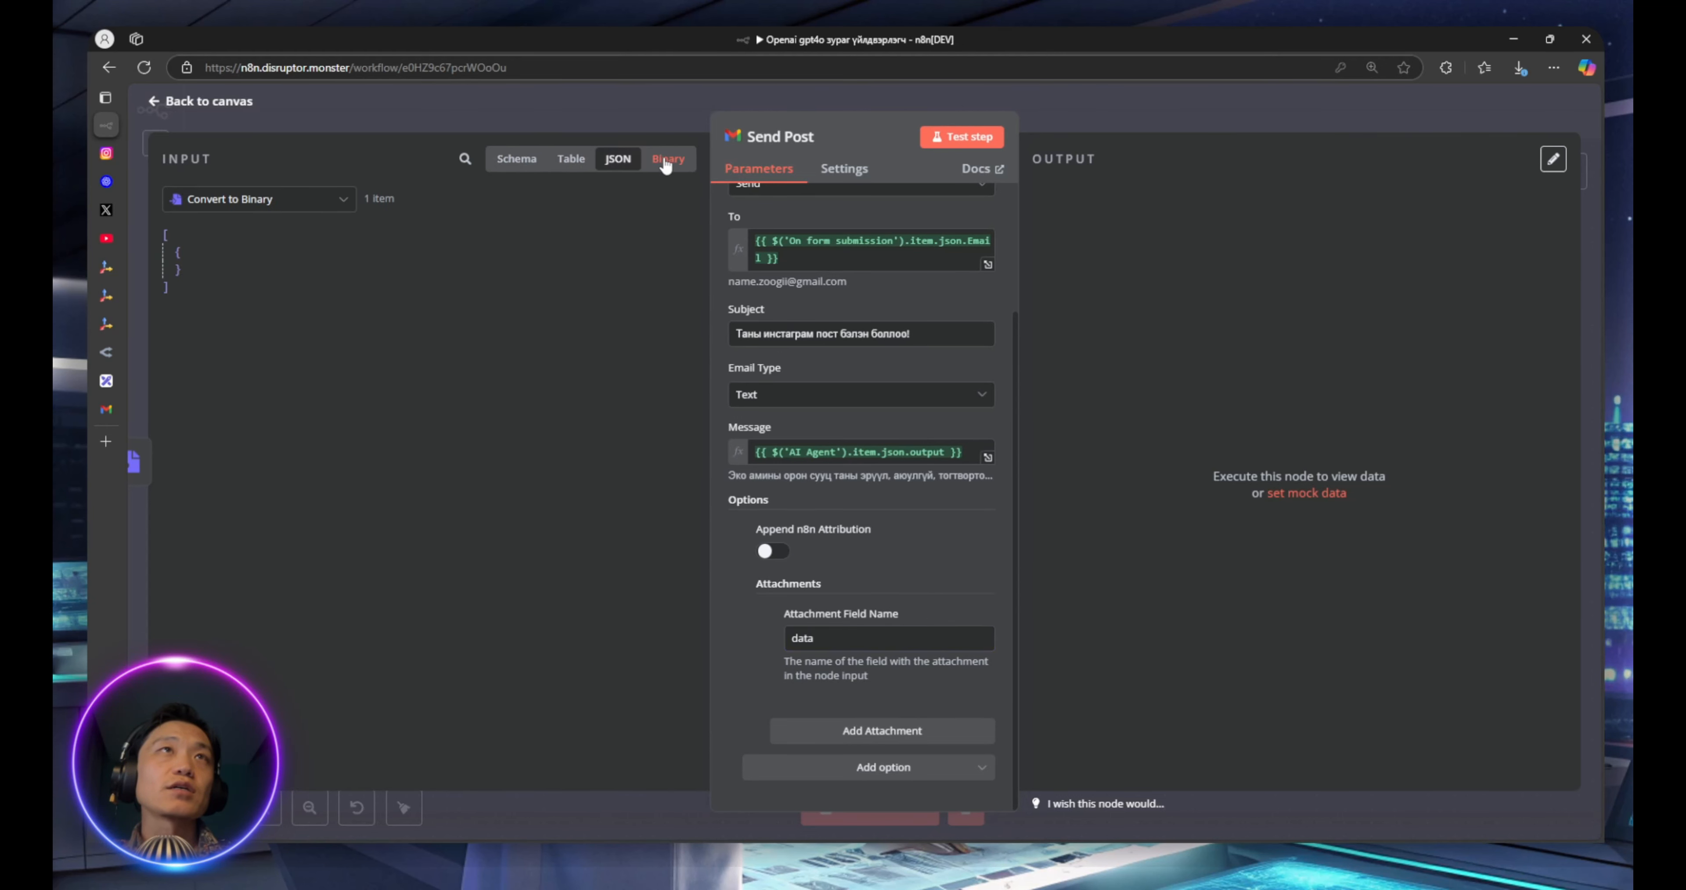
pyautogui.click(667, 159)
pyautogui.click(632, 160)
pyautogui.click(667, 158)
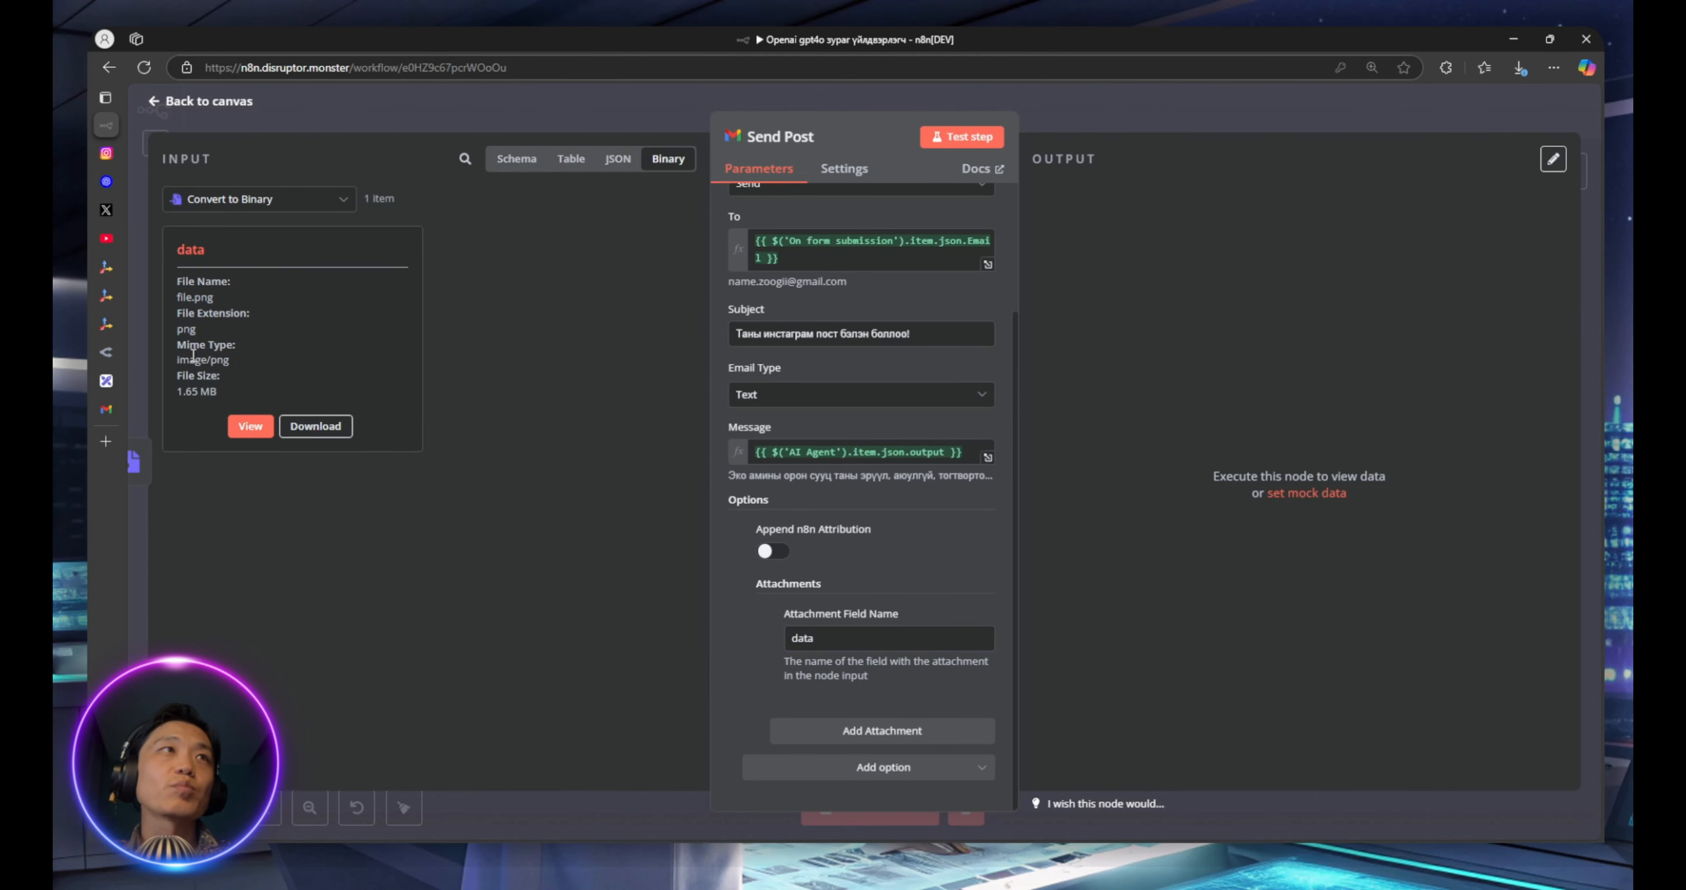
pyautogui.click(839, 636)
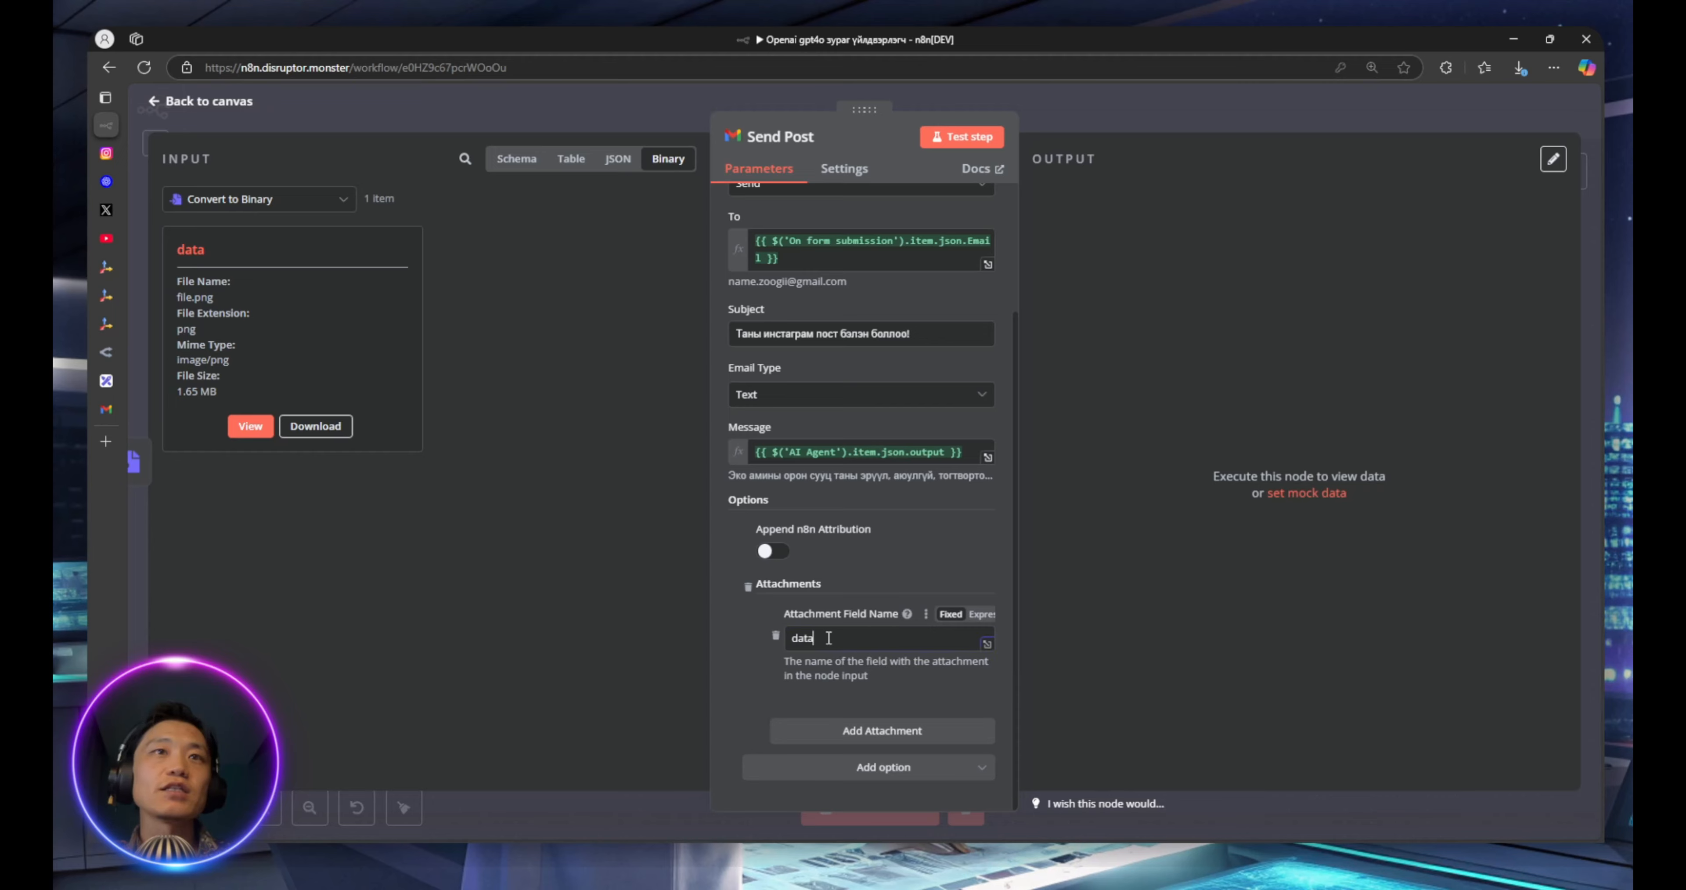
pyautogui.click(759, 649)
# Review the additional options available for the Send Post email and return to the canvas
pyautogui.scroll(3, 814, 641)
pyautogui.scroll(-3, 814, 640)
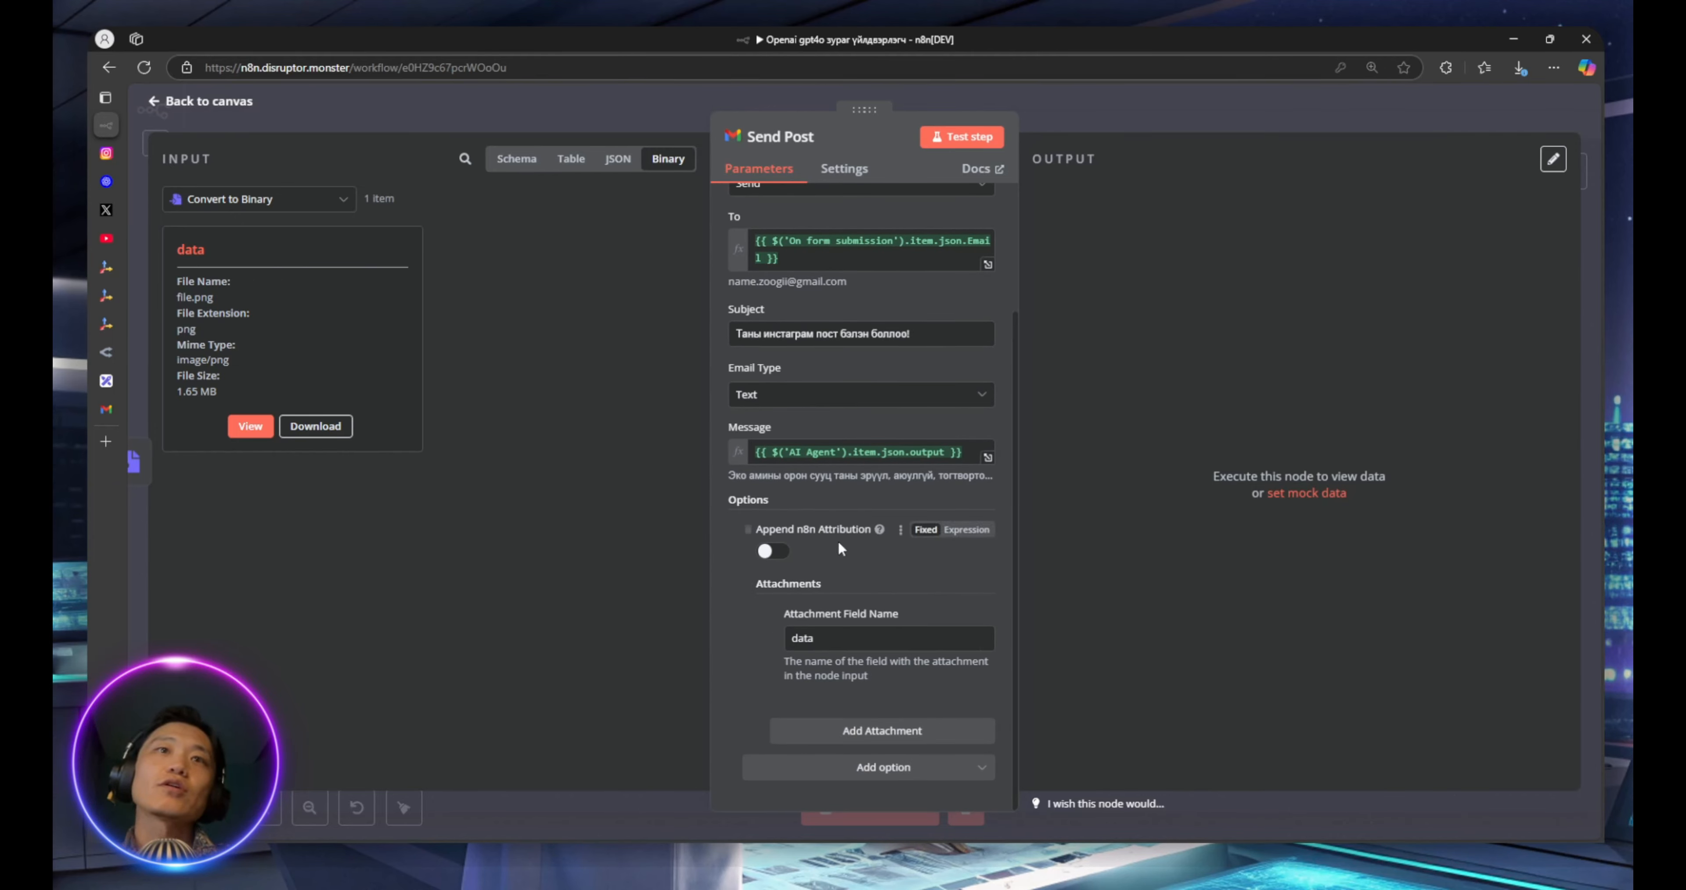
pyautogui.click(935, 767)
pyautogui.click(933, 769)
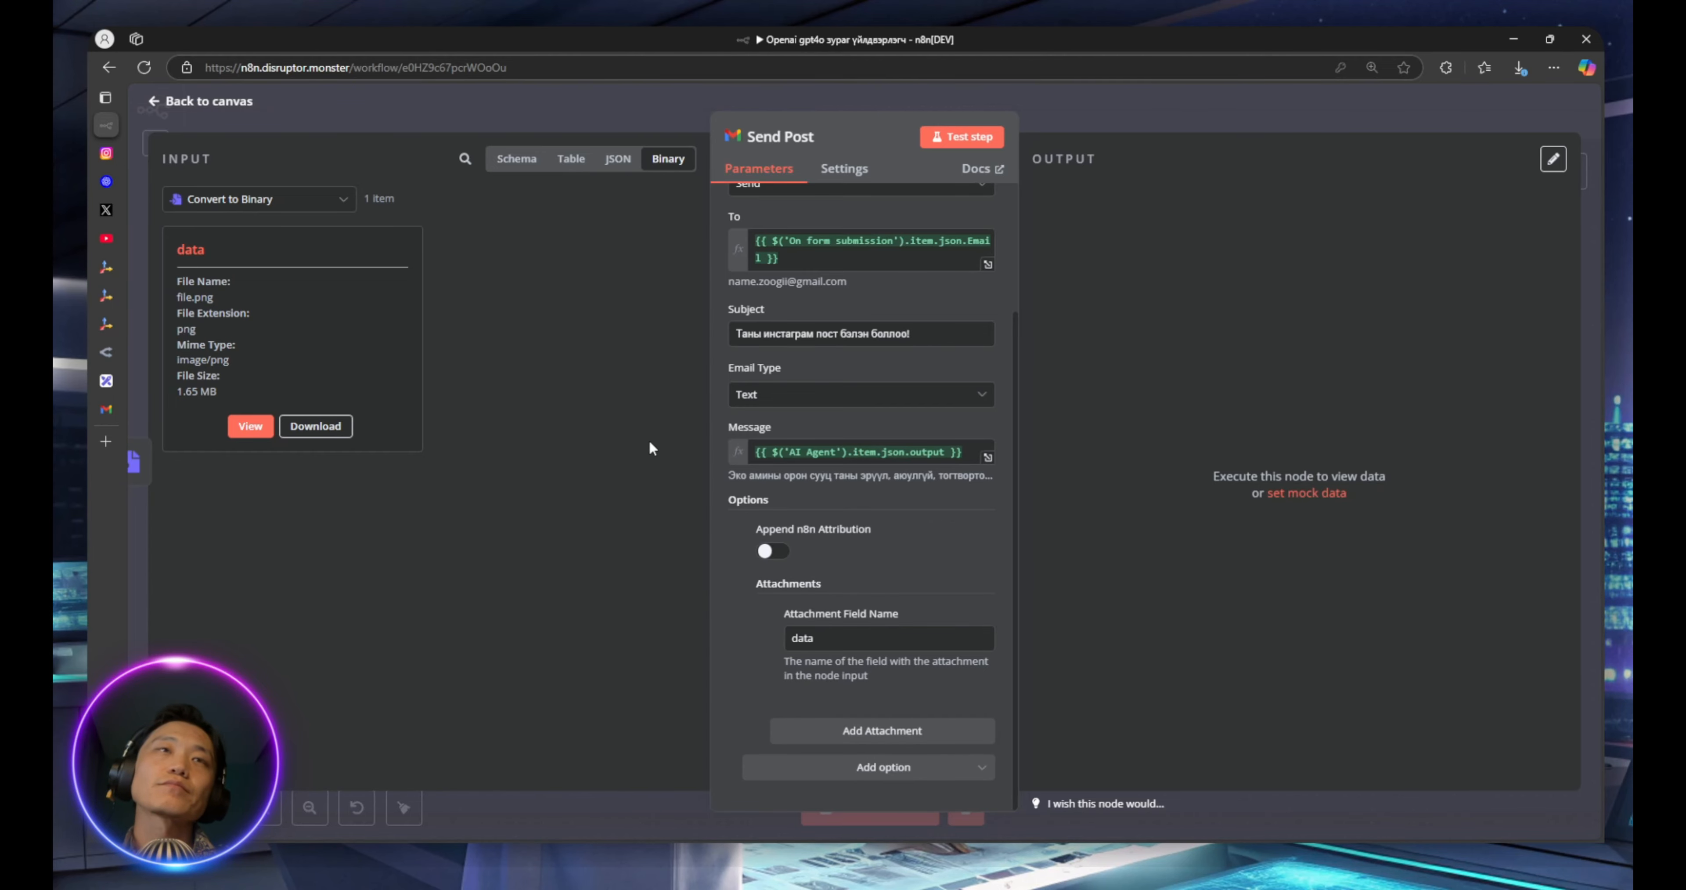
pyautogui.click(890, 767)
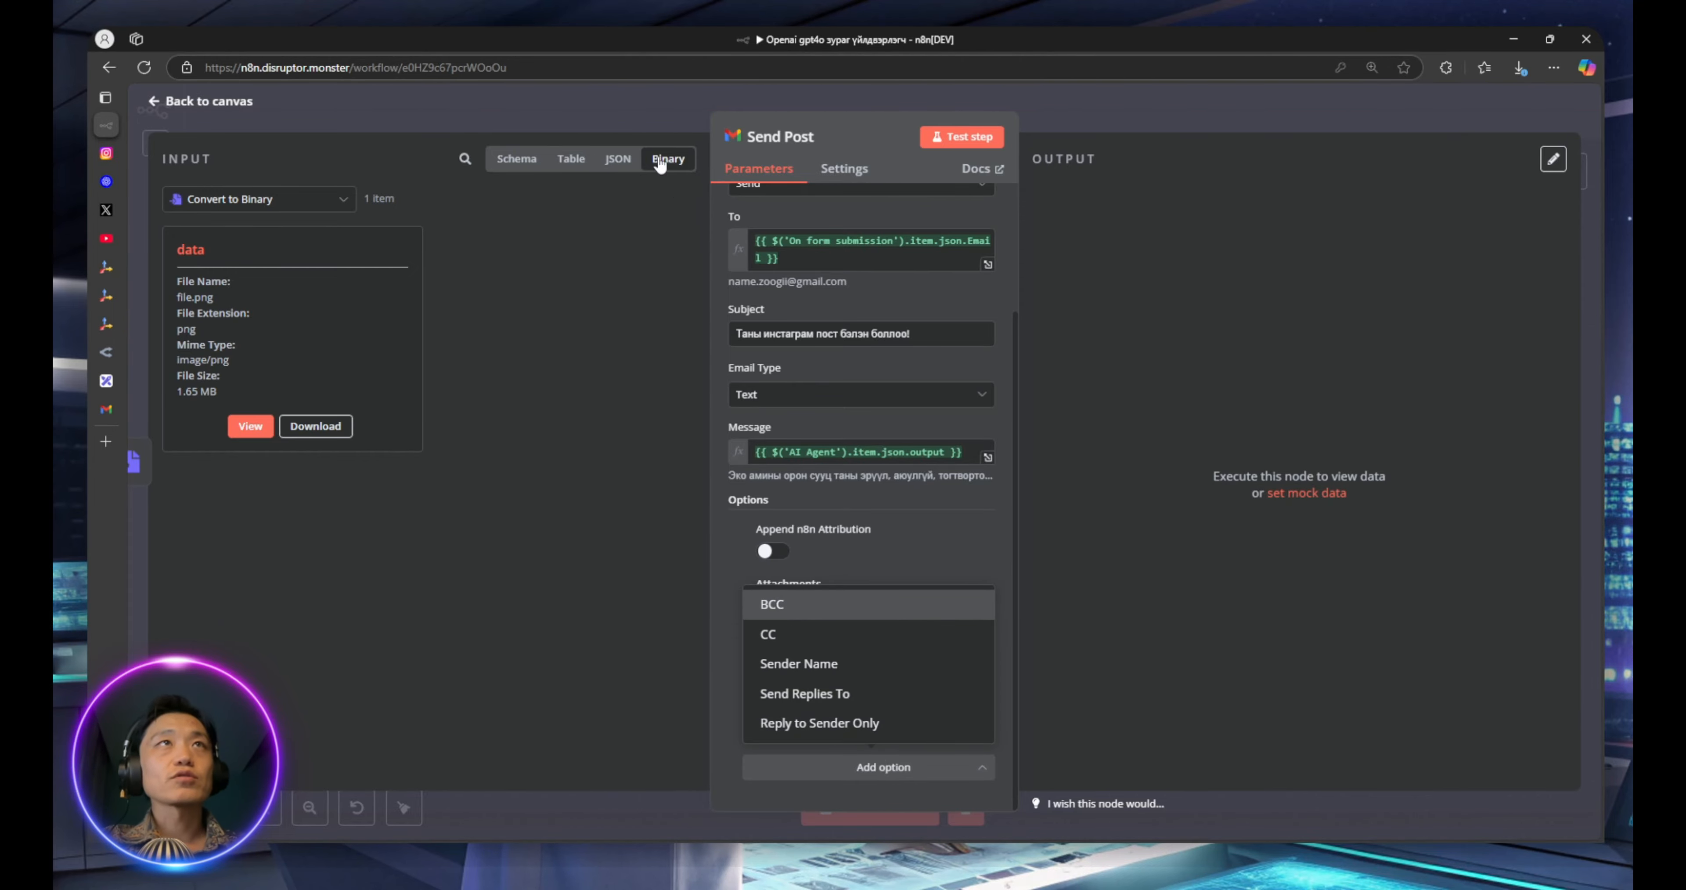
pyautogui.click(634, 110)
pyautogui.moveTo(1282, 414); pyautogui.dragTo(1210, 396)
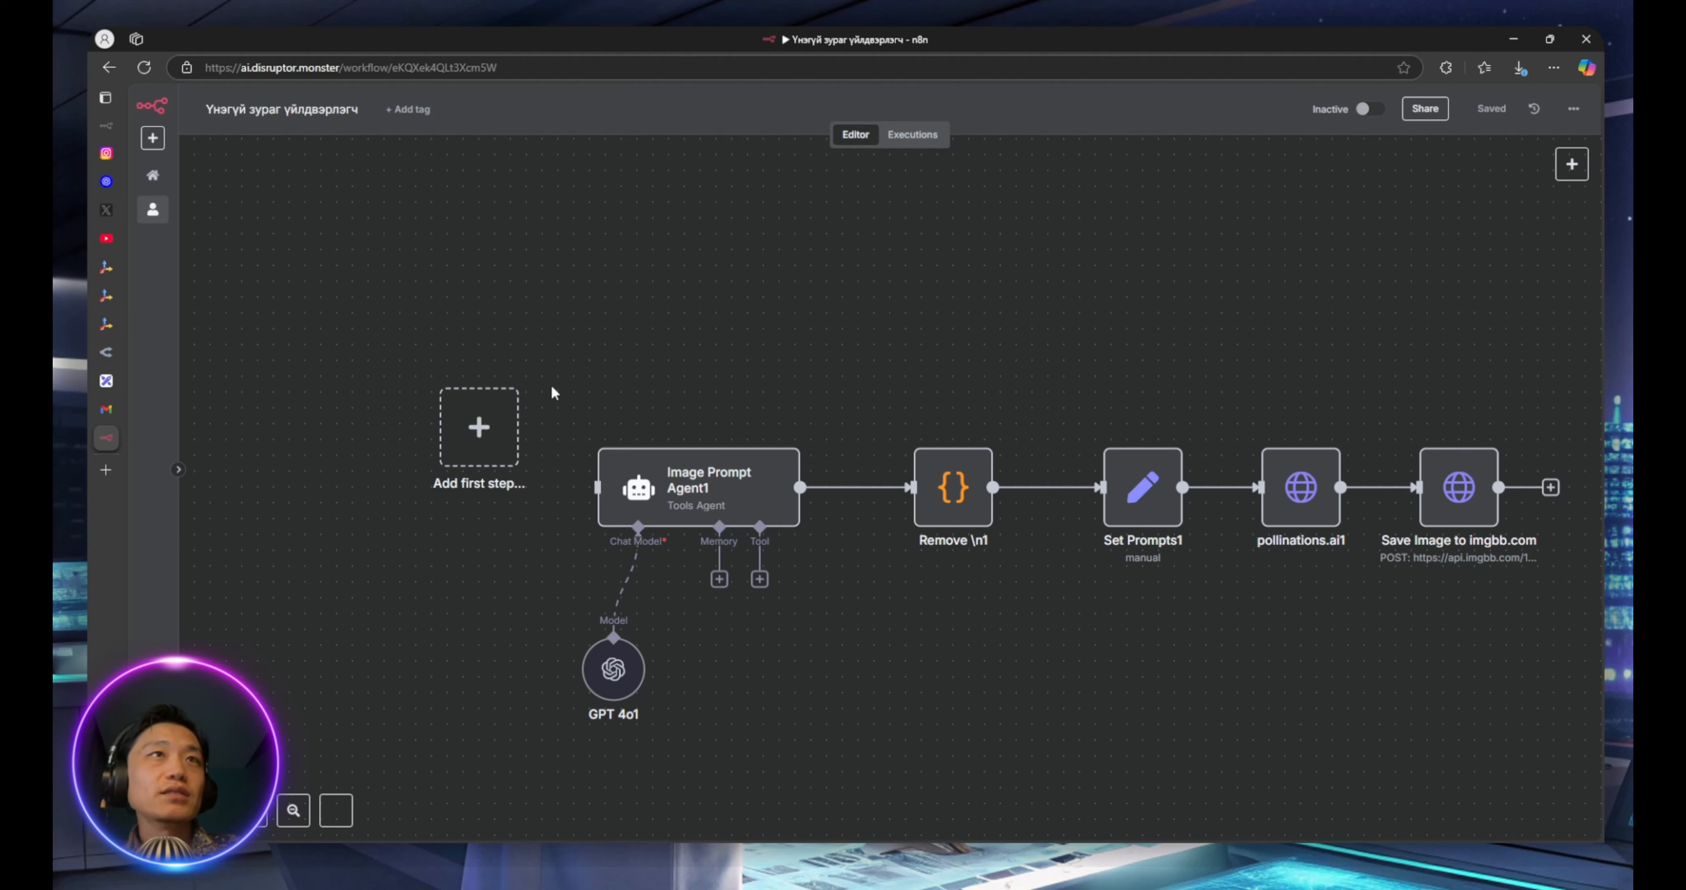
pyautogui.moveTo(552, 388)
pyautogui.mouseDown()
pyautogui.moveTo(1450, 798)
pyautogui.moveTo(1532, 761)
pyautogui.moveTo(518, 433)
pyautogui.moveTo(535, 402)
pyautogui.mouseUp()
pyautogui.click(1522, 787)
pyautogui.click(557, 409)
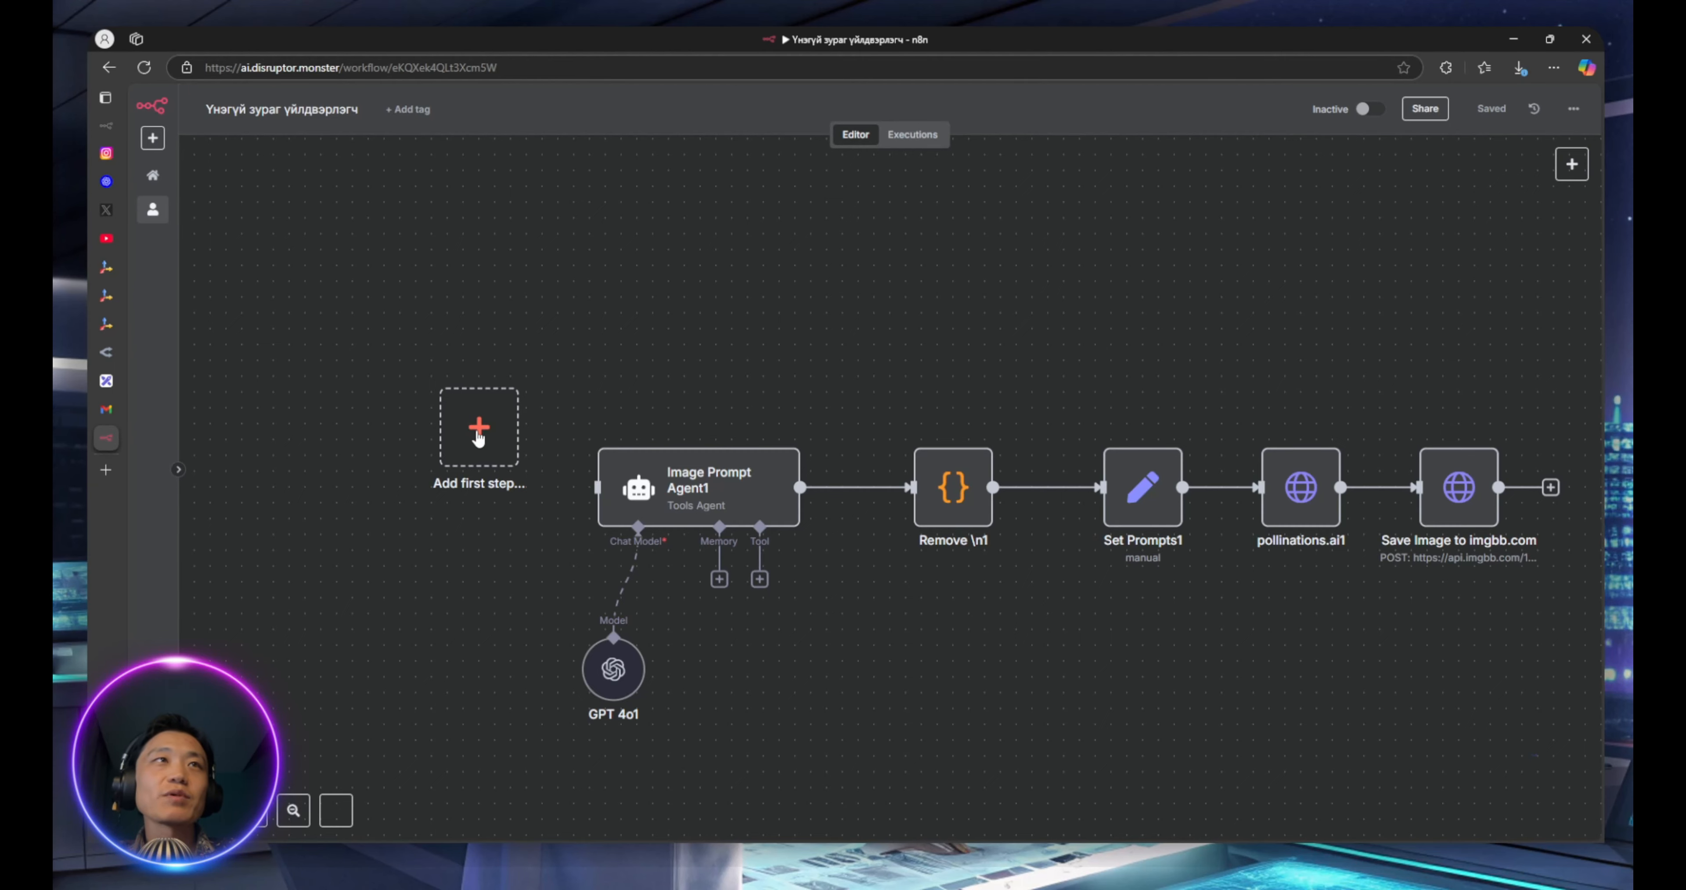
# Add the Telegram On message trigger as the first step of the free image generator workflow
pyautogui.click(481, 428)
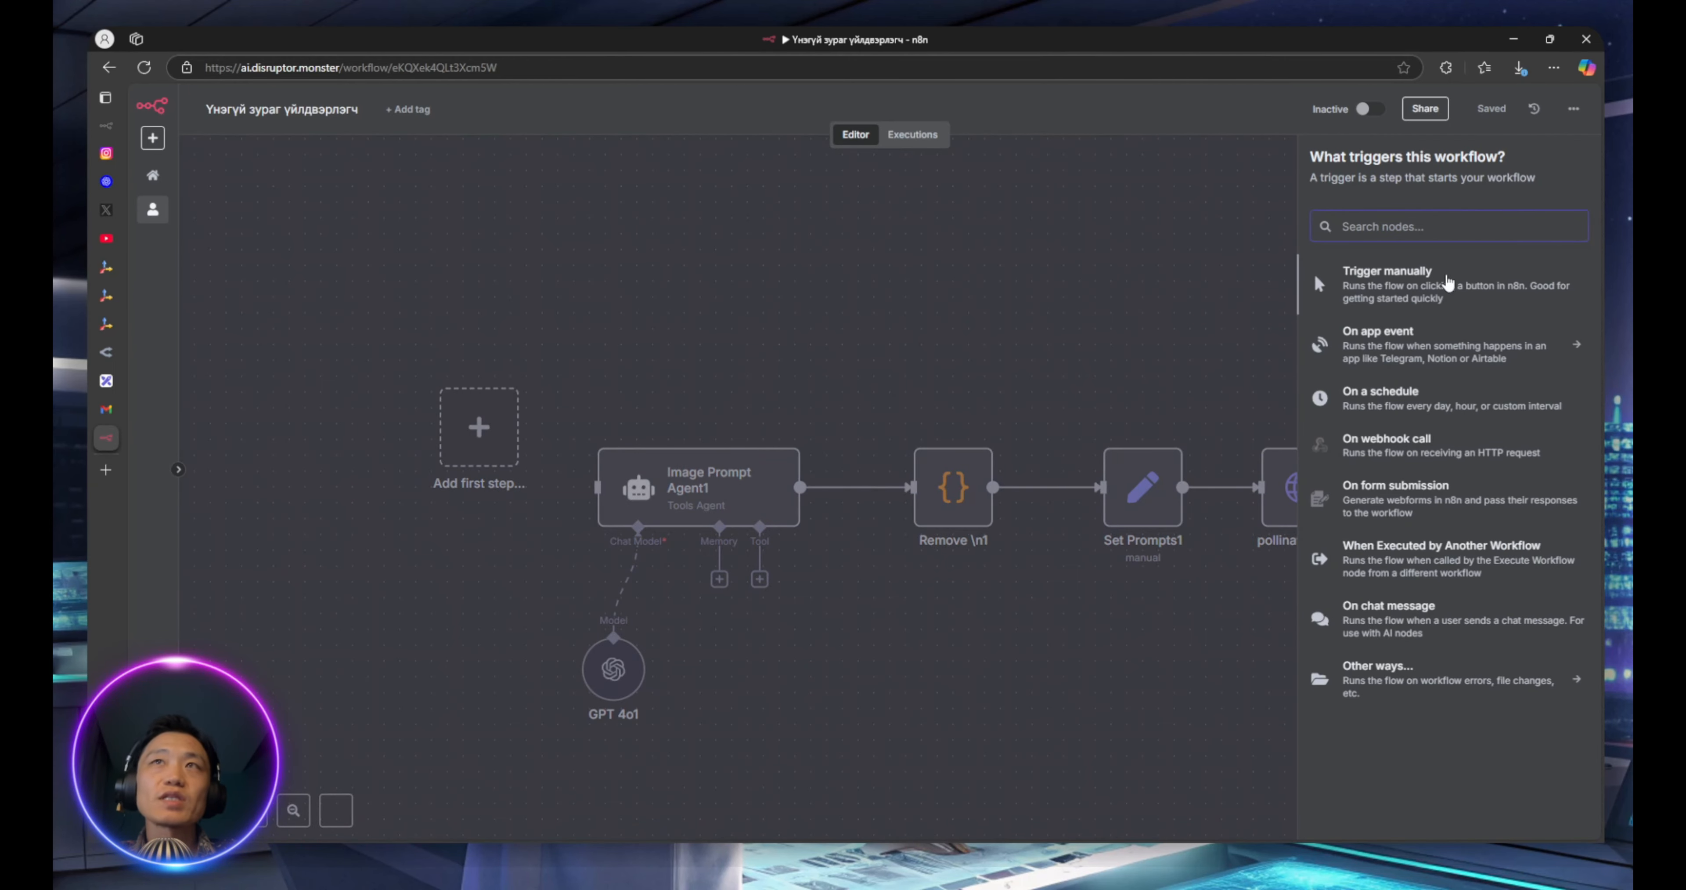
pyautogui.write('t')
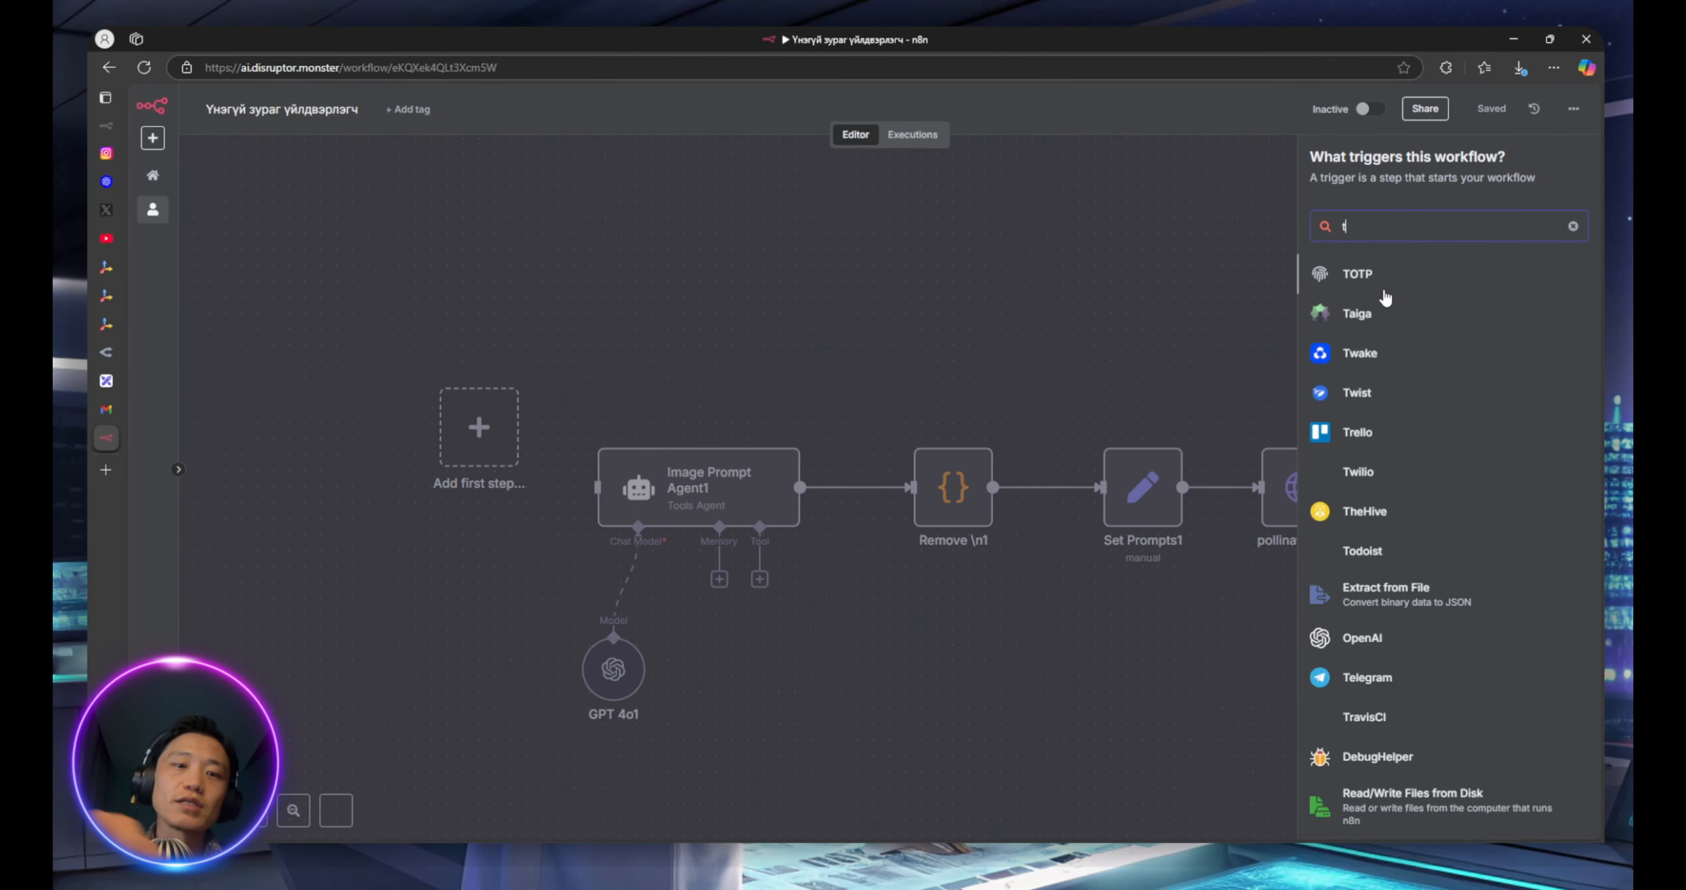
pyautogui.write('eleg')
pyautogui.click(1443, 273)
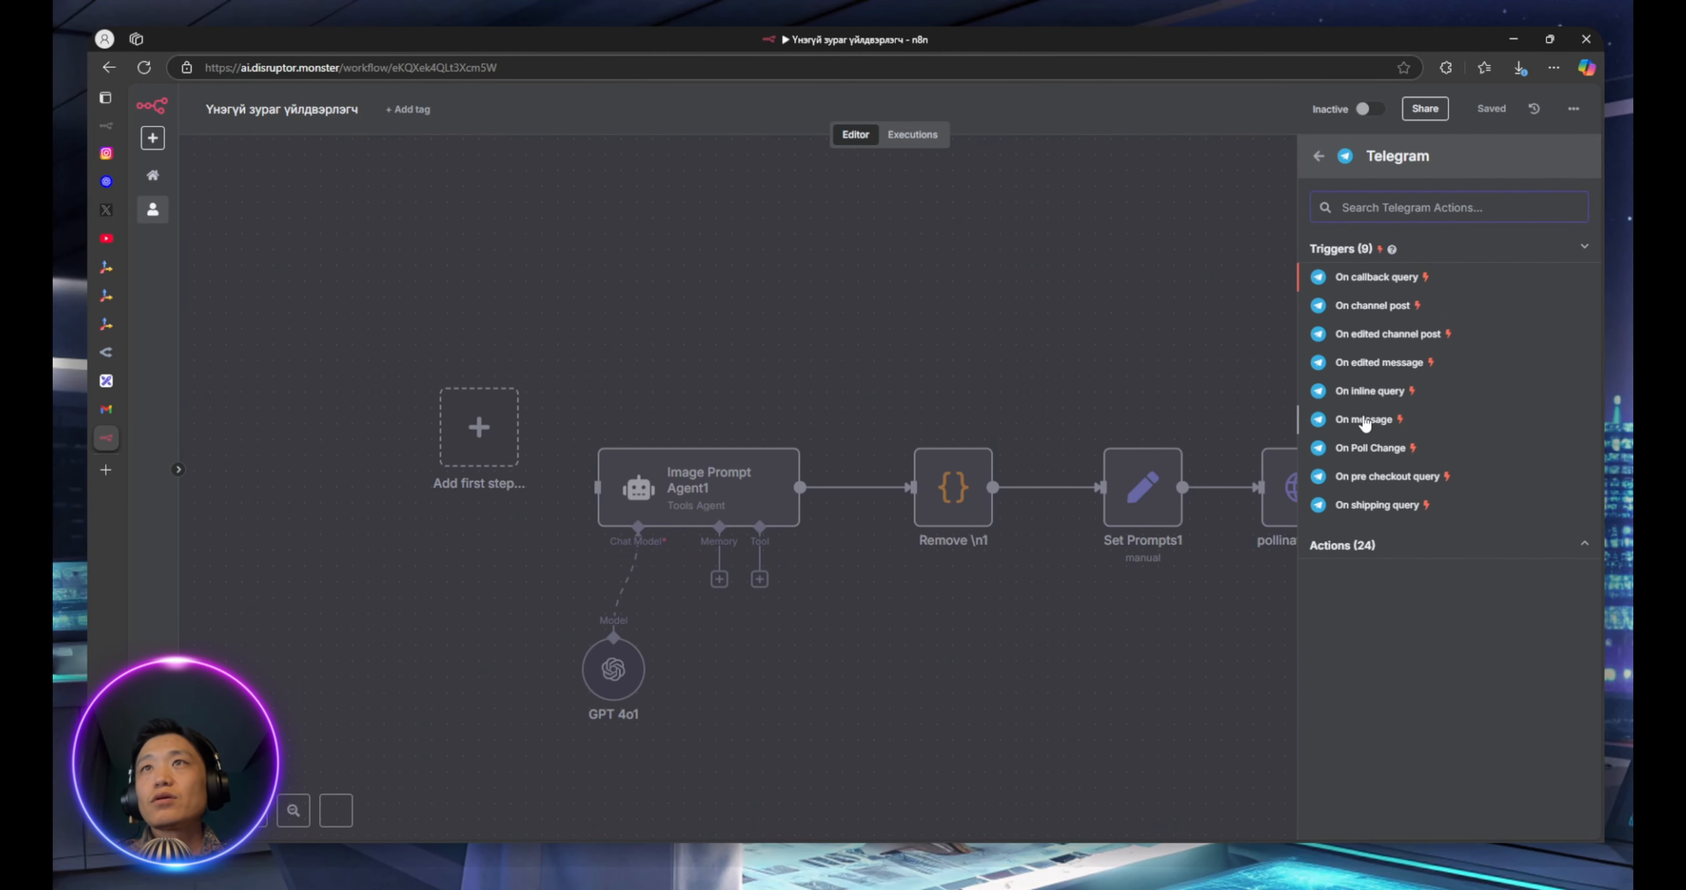
pyautogui.click(1364, 420)
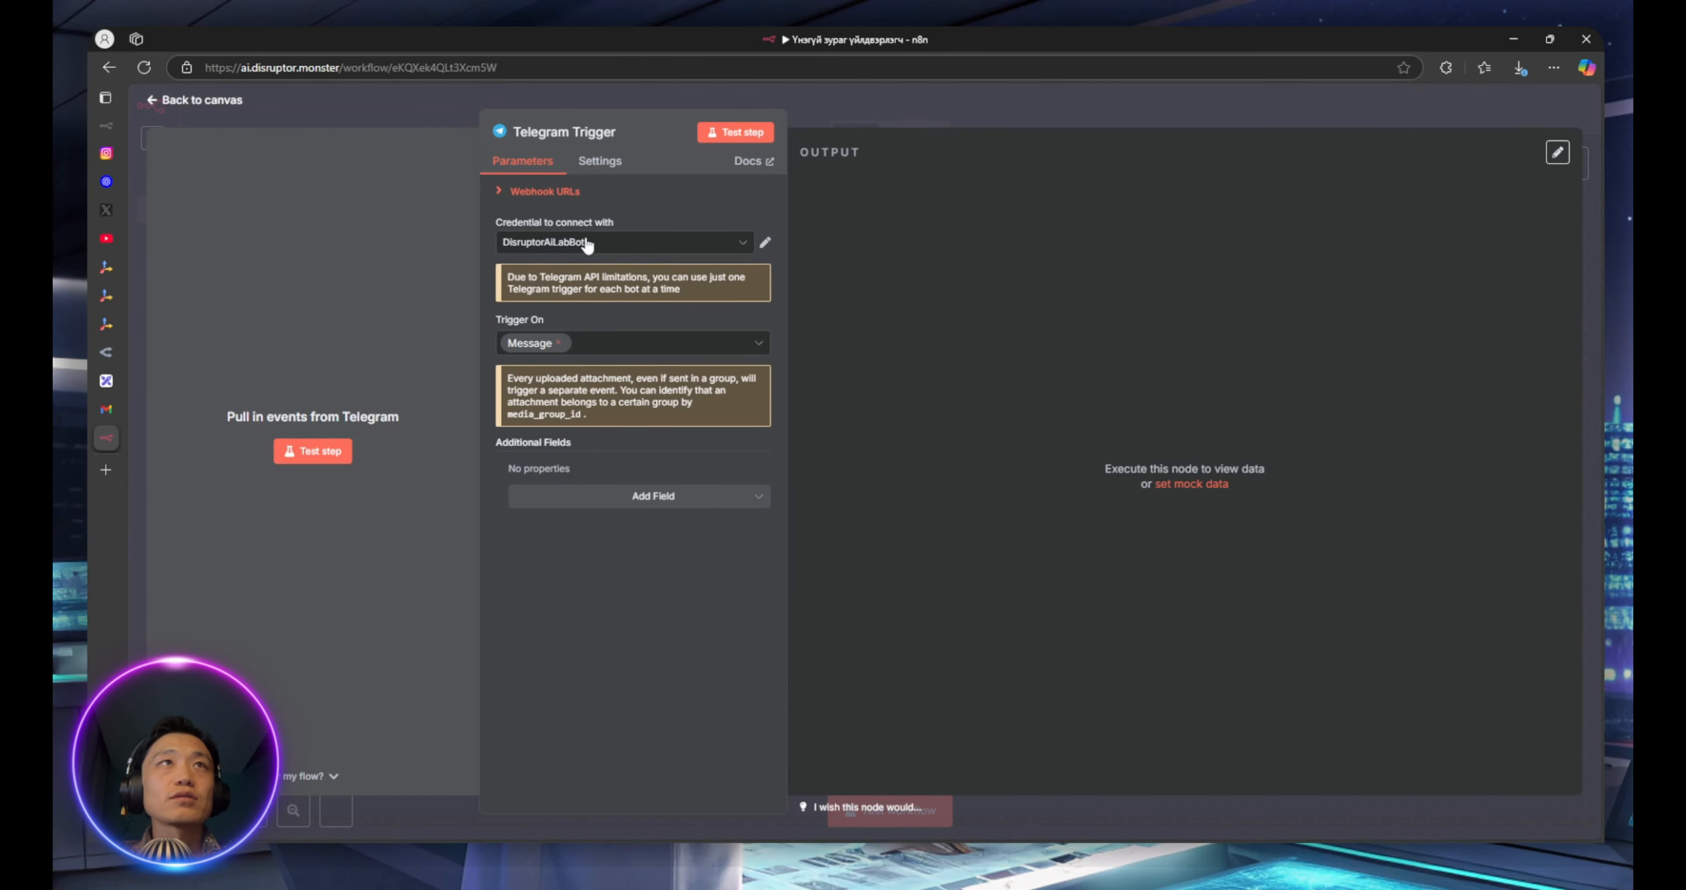
# Start a new Telegram API credential for the trigger and copy the new bot's access token from the BotFather chat in Telegram
pyautogui.click(587, 245)
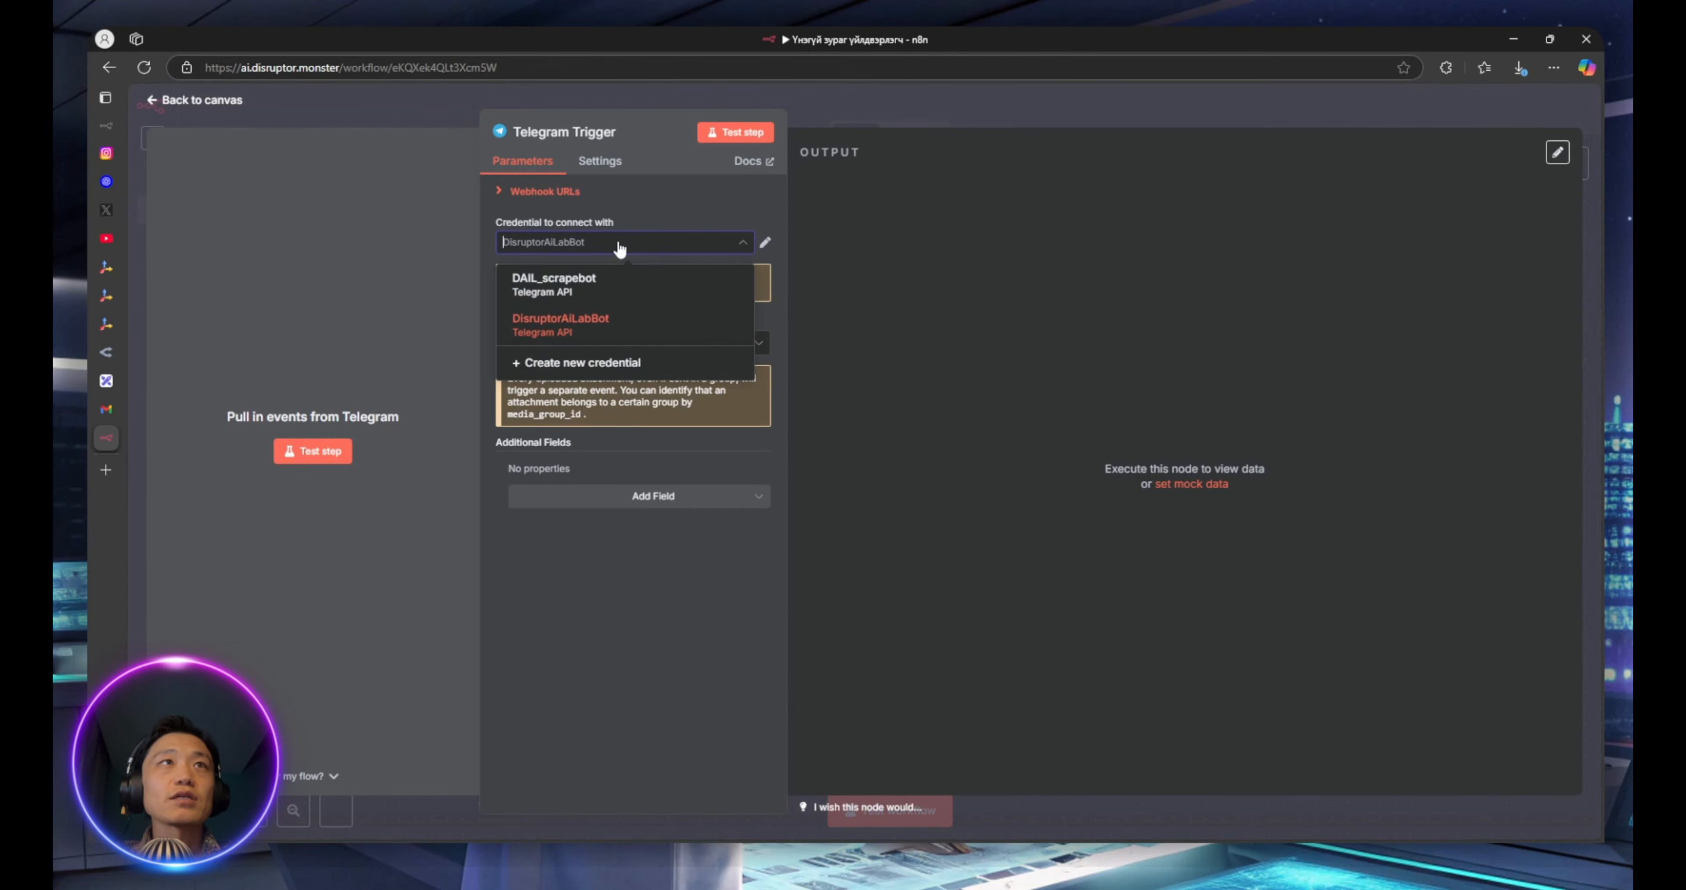
pyautogui.click(612, 364)
pyautogui.click(640, 312)
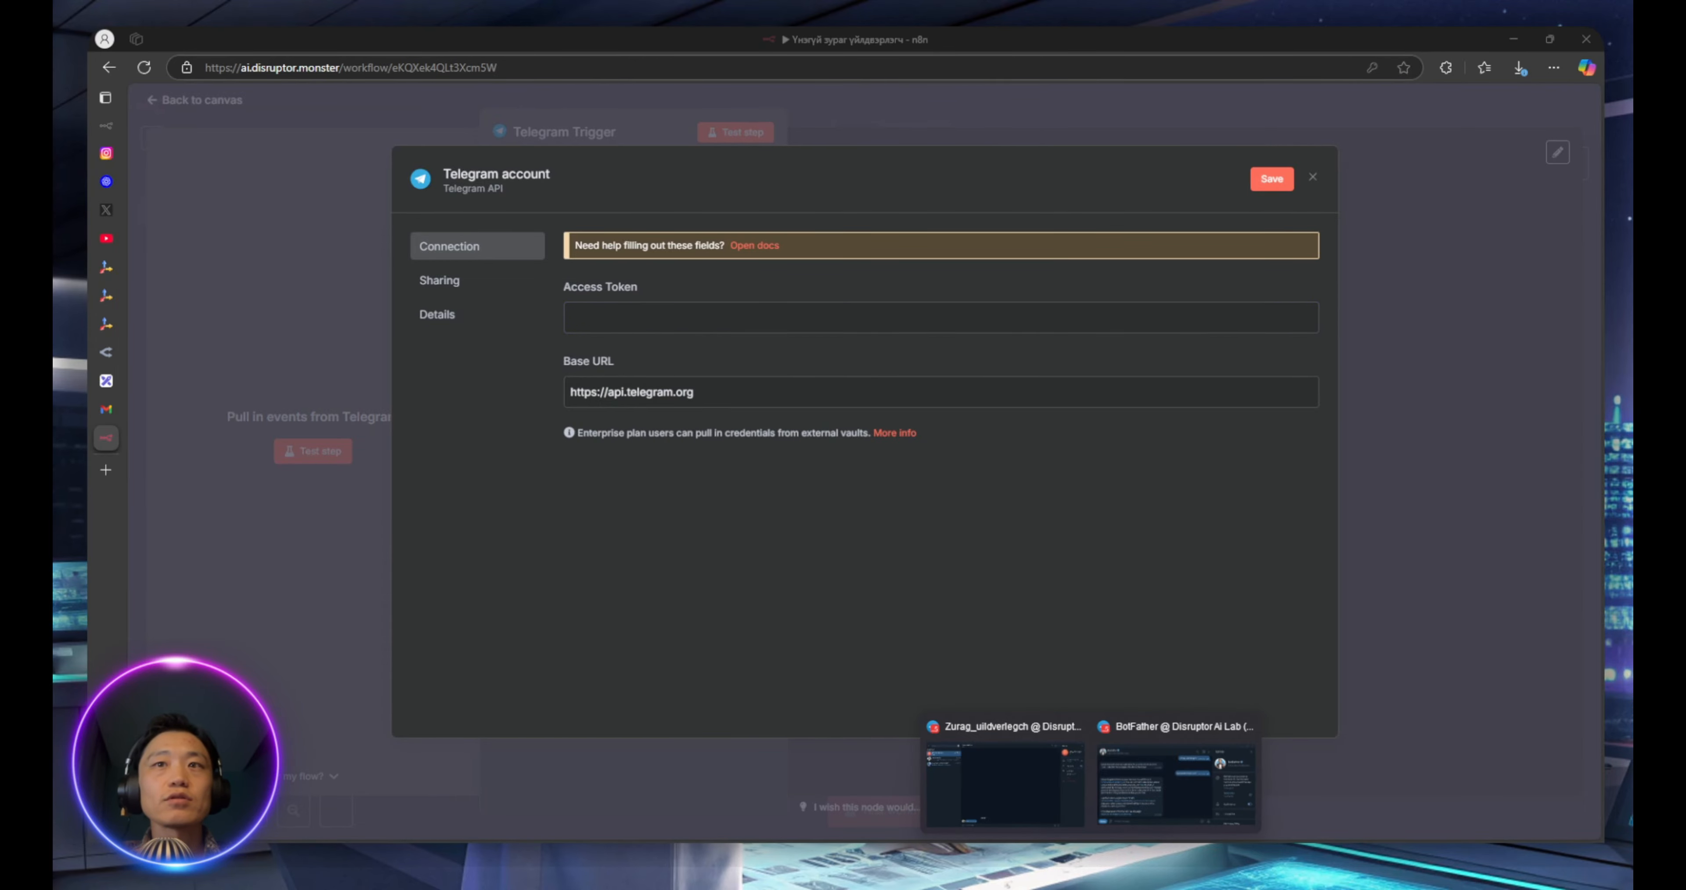
pyautogui.click(1176, 779)
pyautogui.click(493, 407)
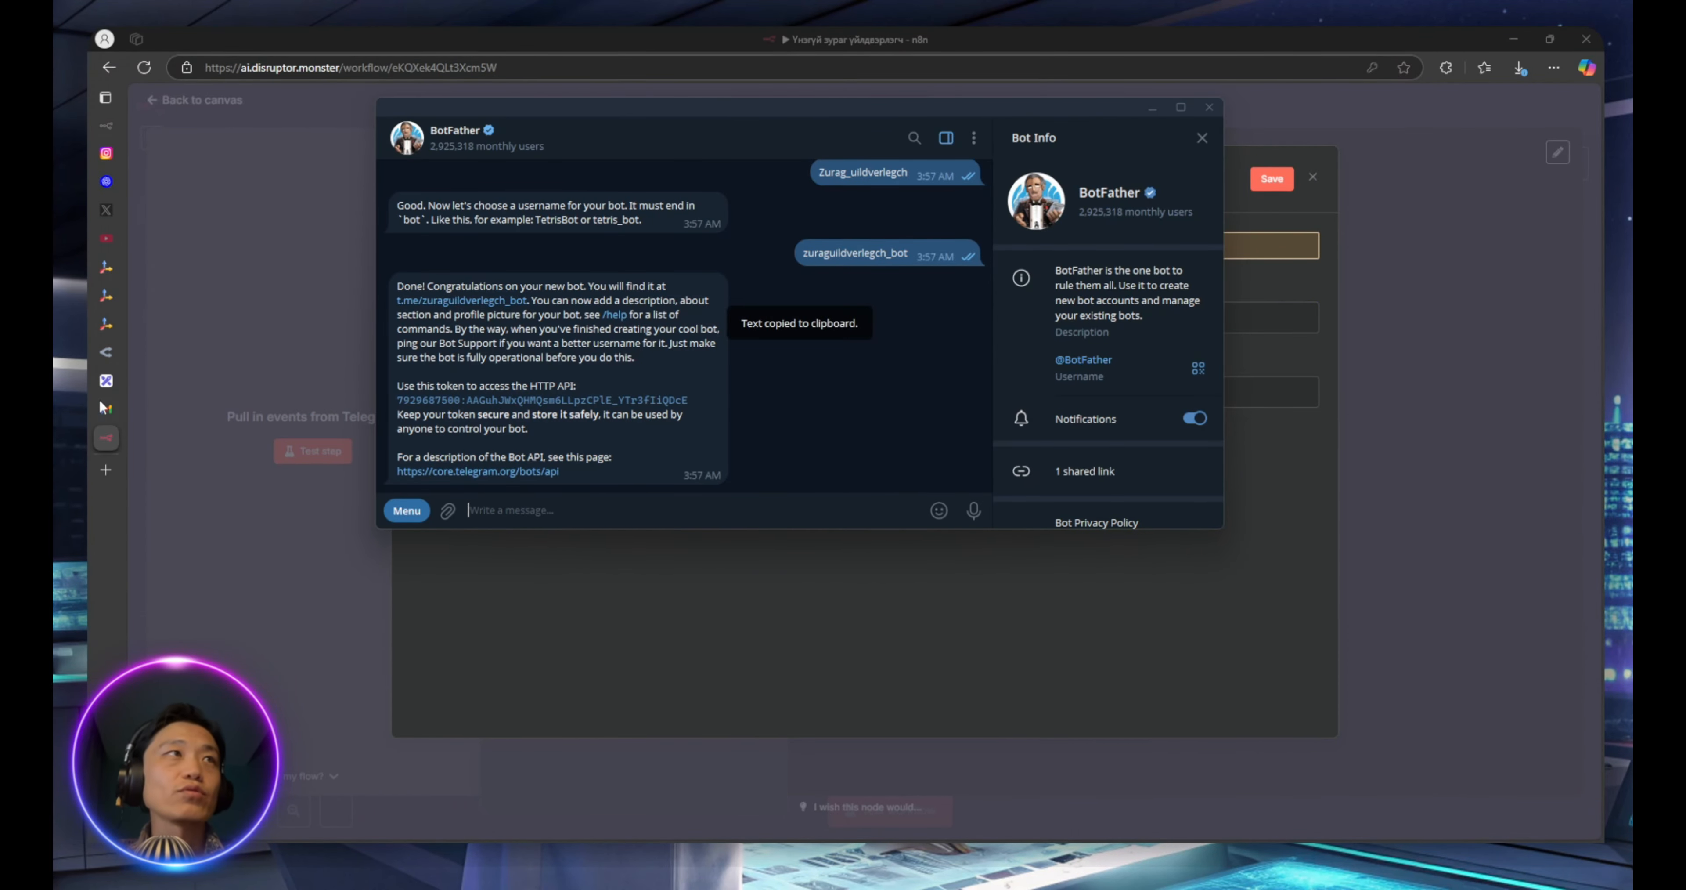
# Back in n8n, paste the bot's access token into the Telegram account credential, save it and close the credential
pyautogui.click(136, 436)
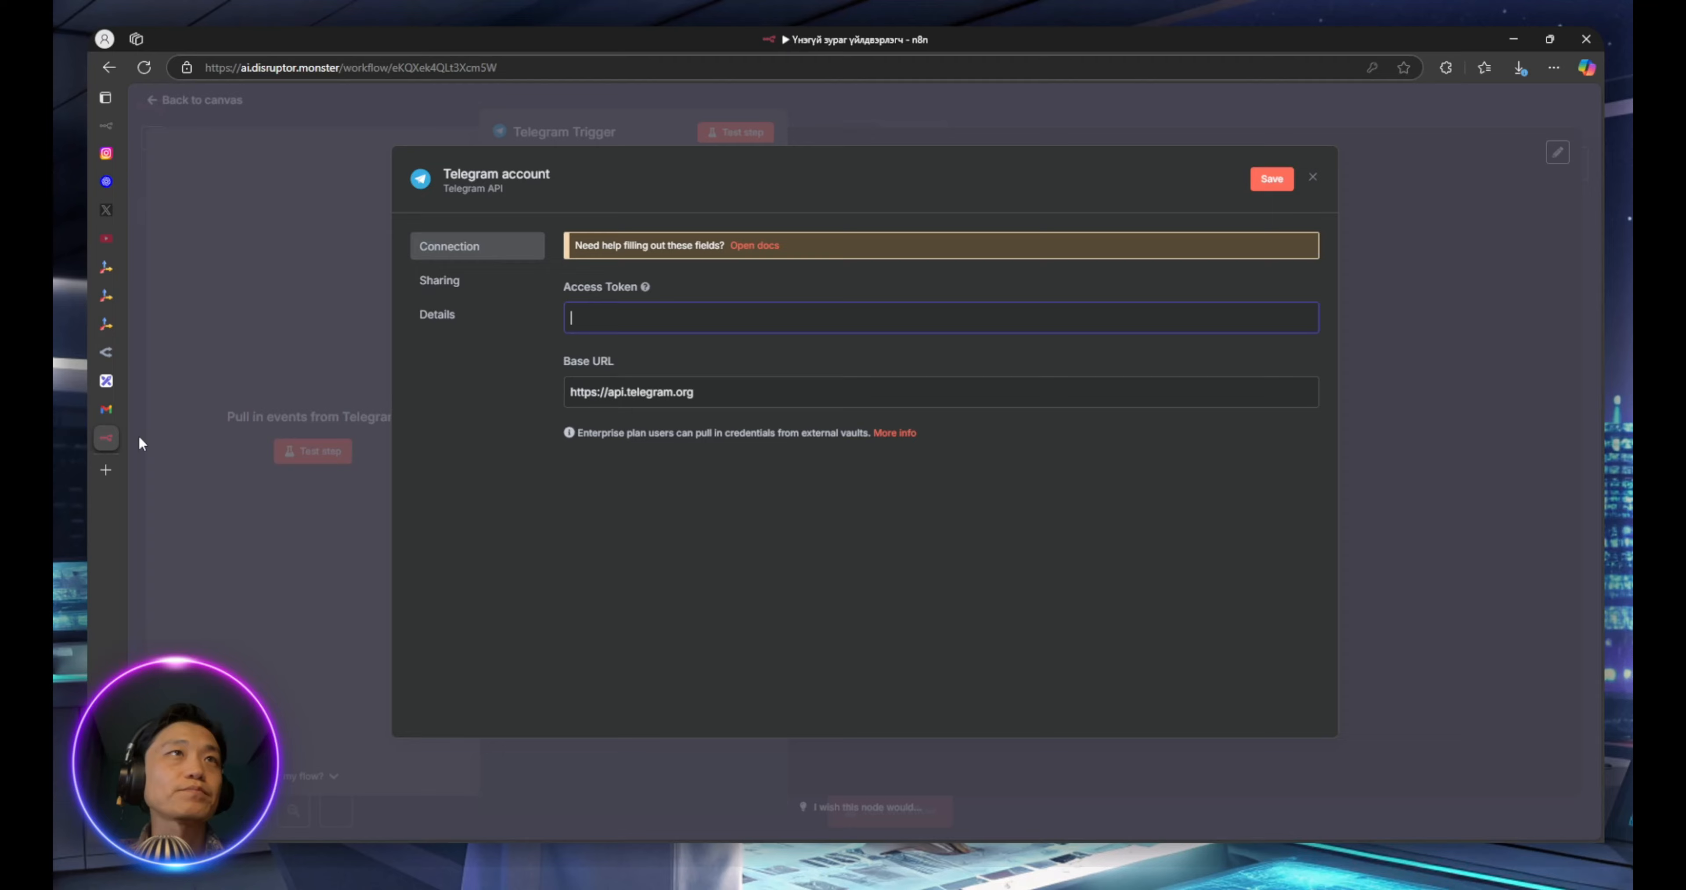
pyautogui.click(637, 318)
pyautogui.hotkey('ctrl', 'v')
pyautogui.click(1266, 183)
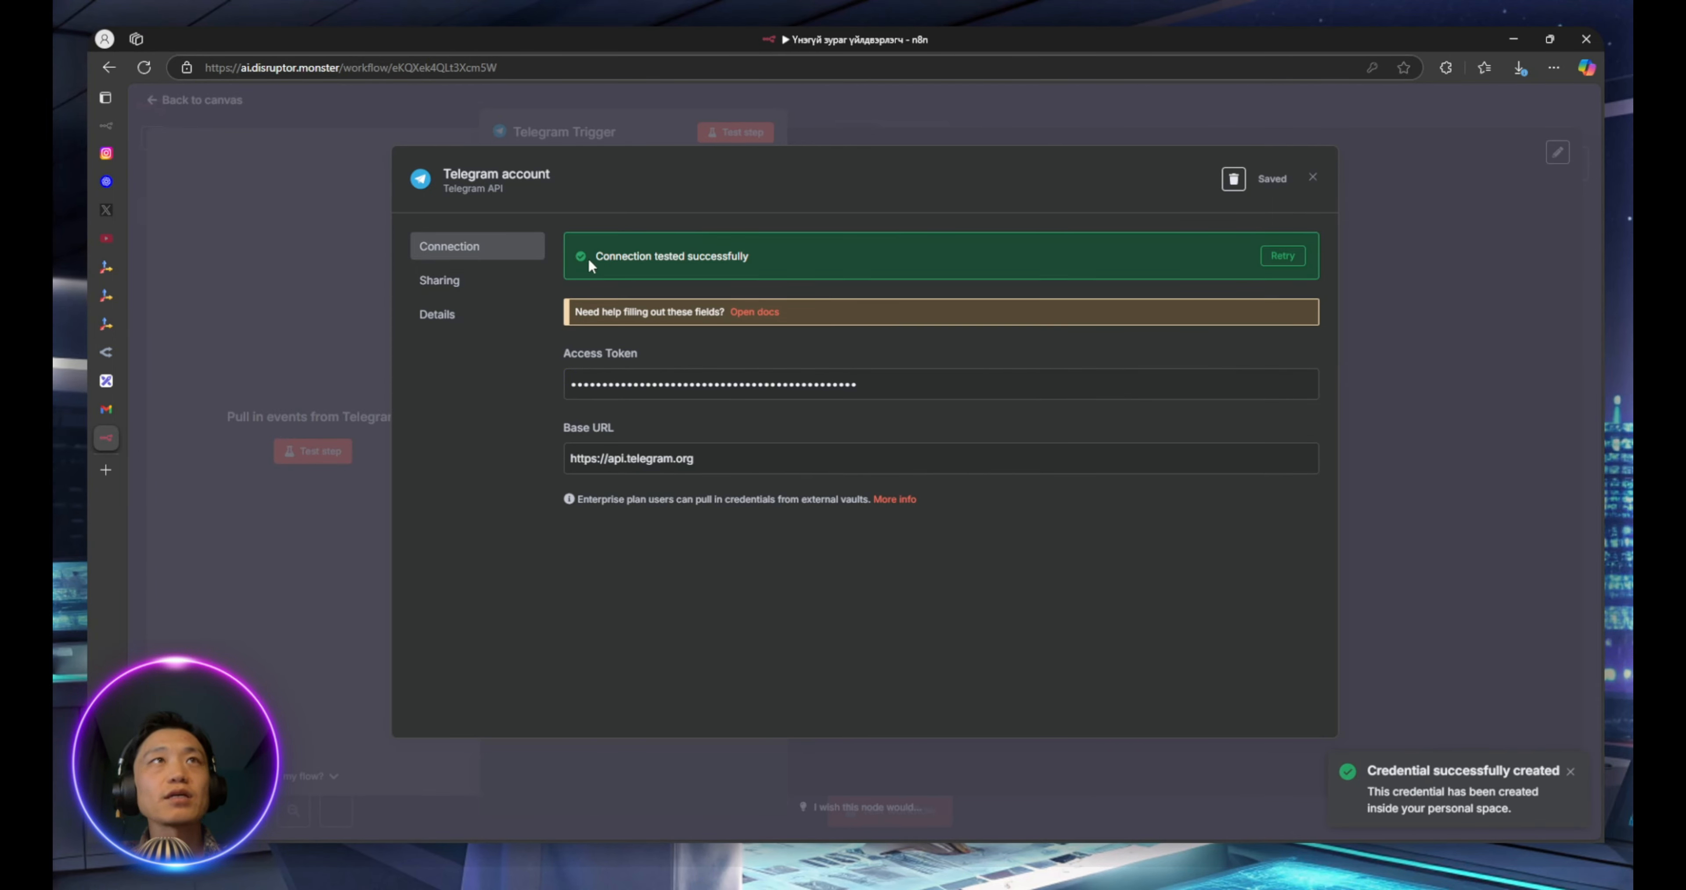
pyautogui.click(363, 224)
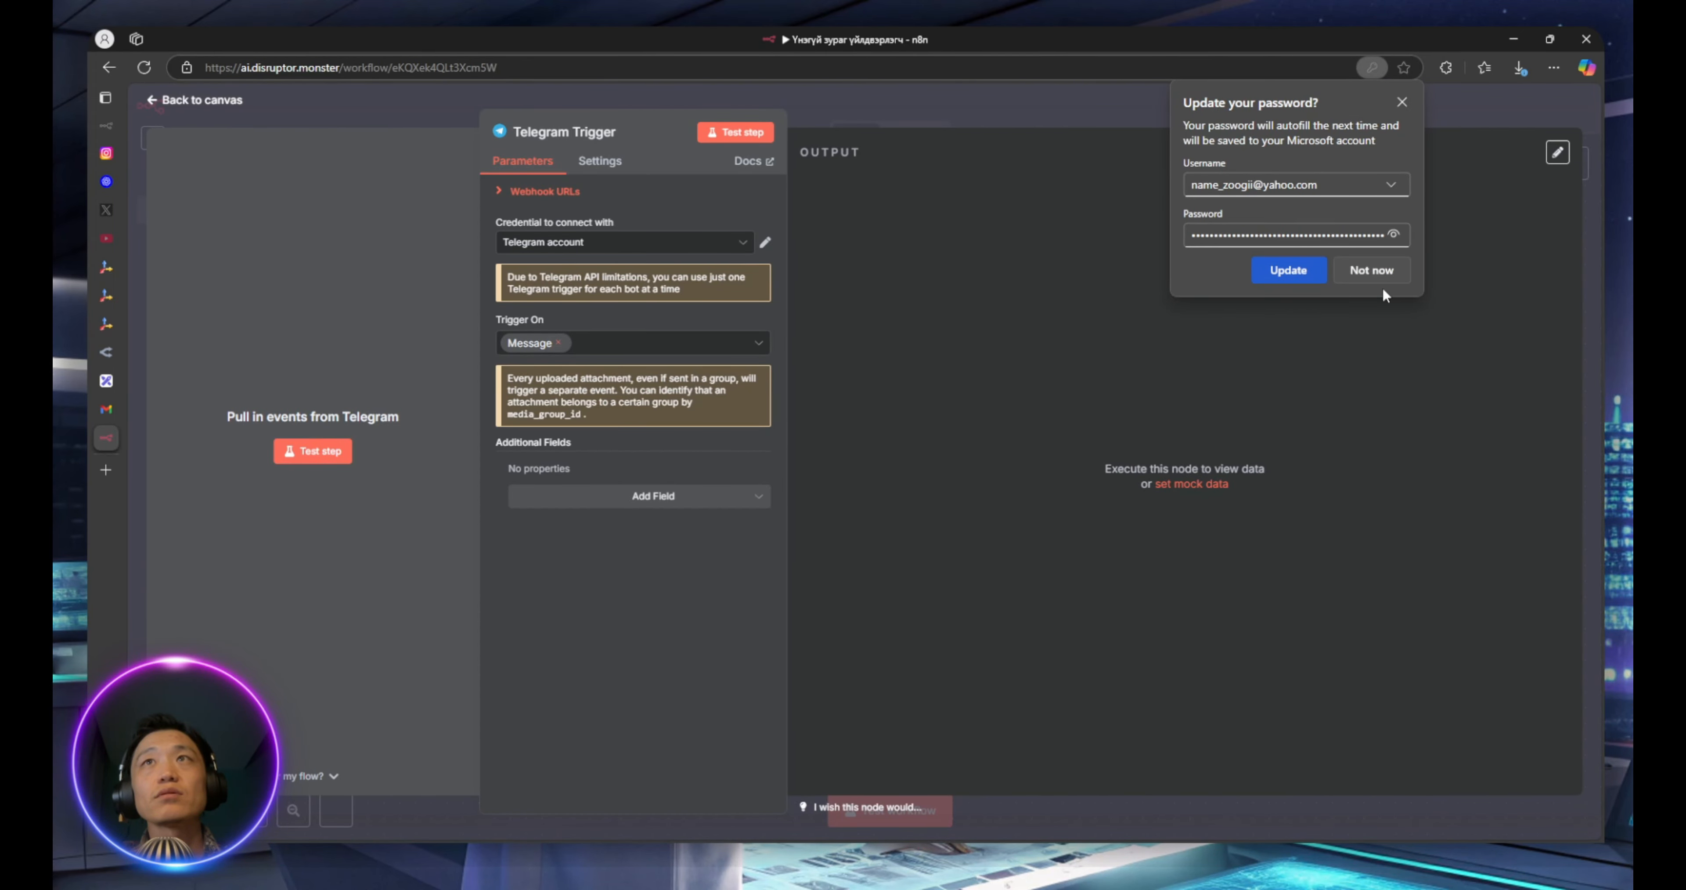
# Decline the browser's password update and place the Telegram Trigger node in line ahead of Image Prompt Agent1 on the canvas
pyautogui.click(1373, 271)
pyautogui.click(414, 110)
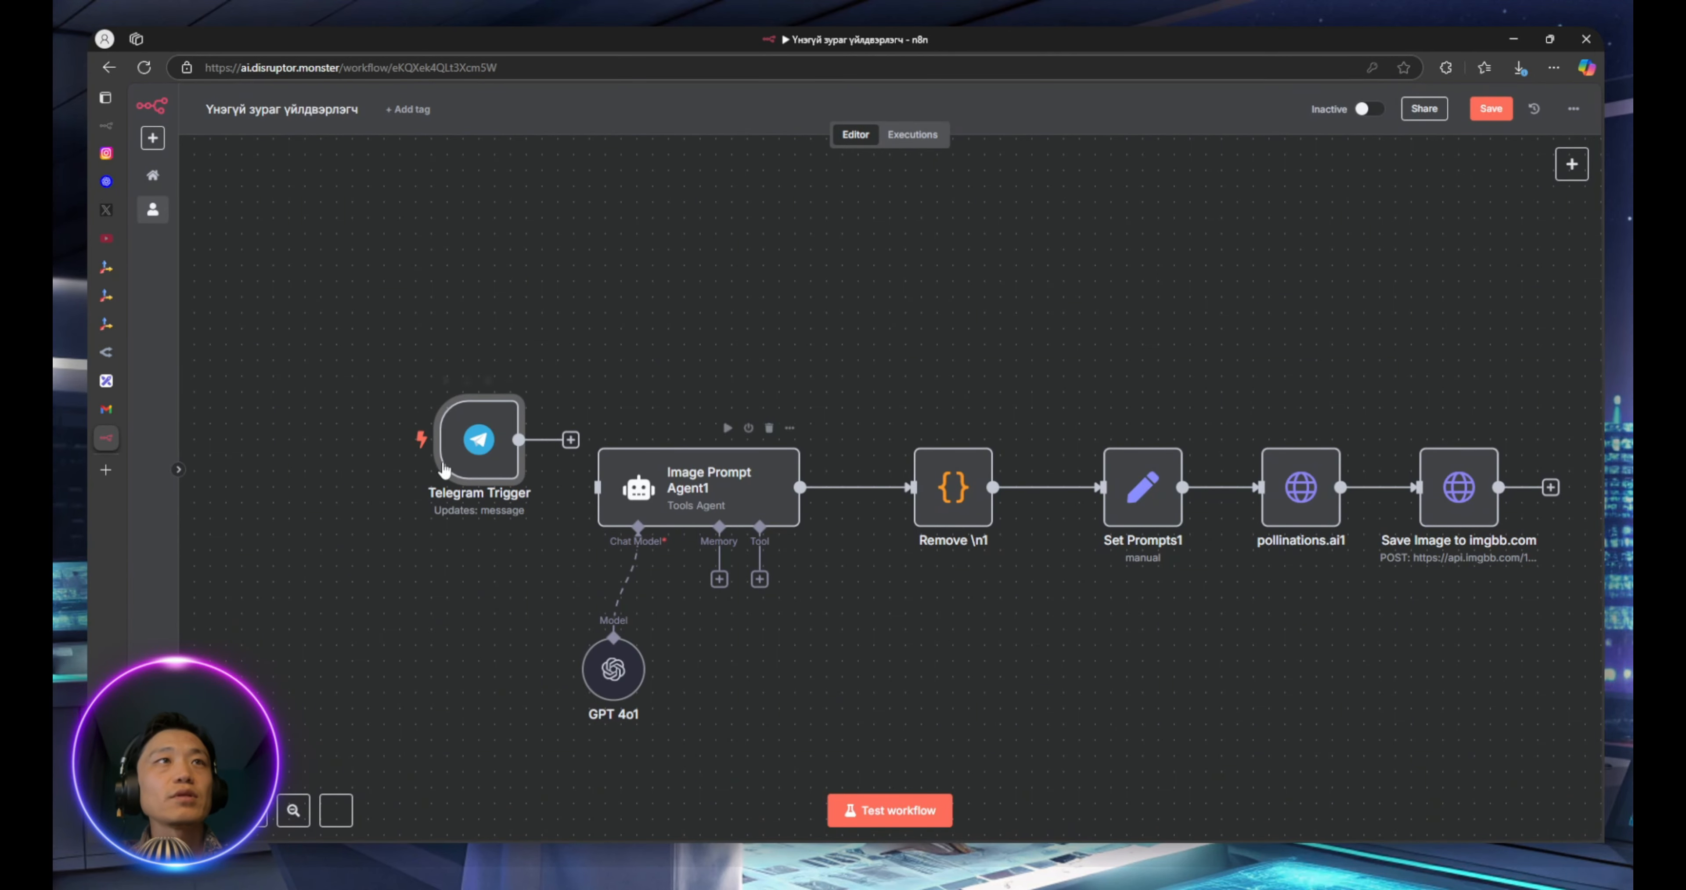
pyautogui.moveTo(444, 470); pyautogui.dragTo(465, 497)
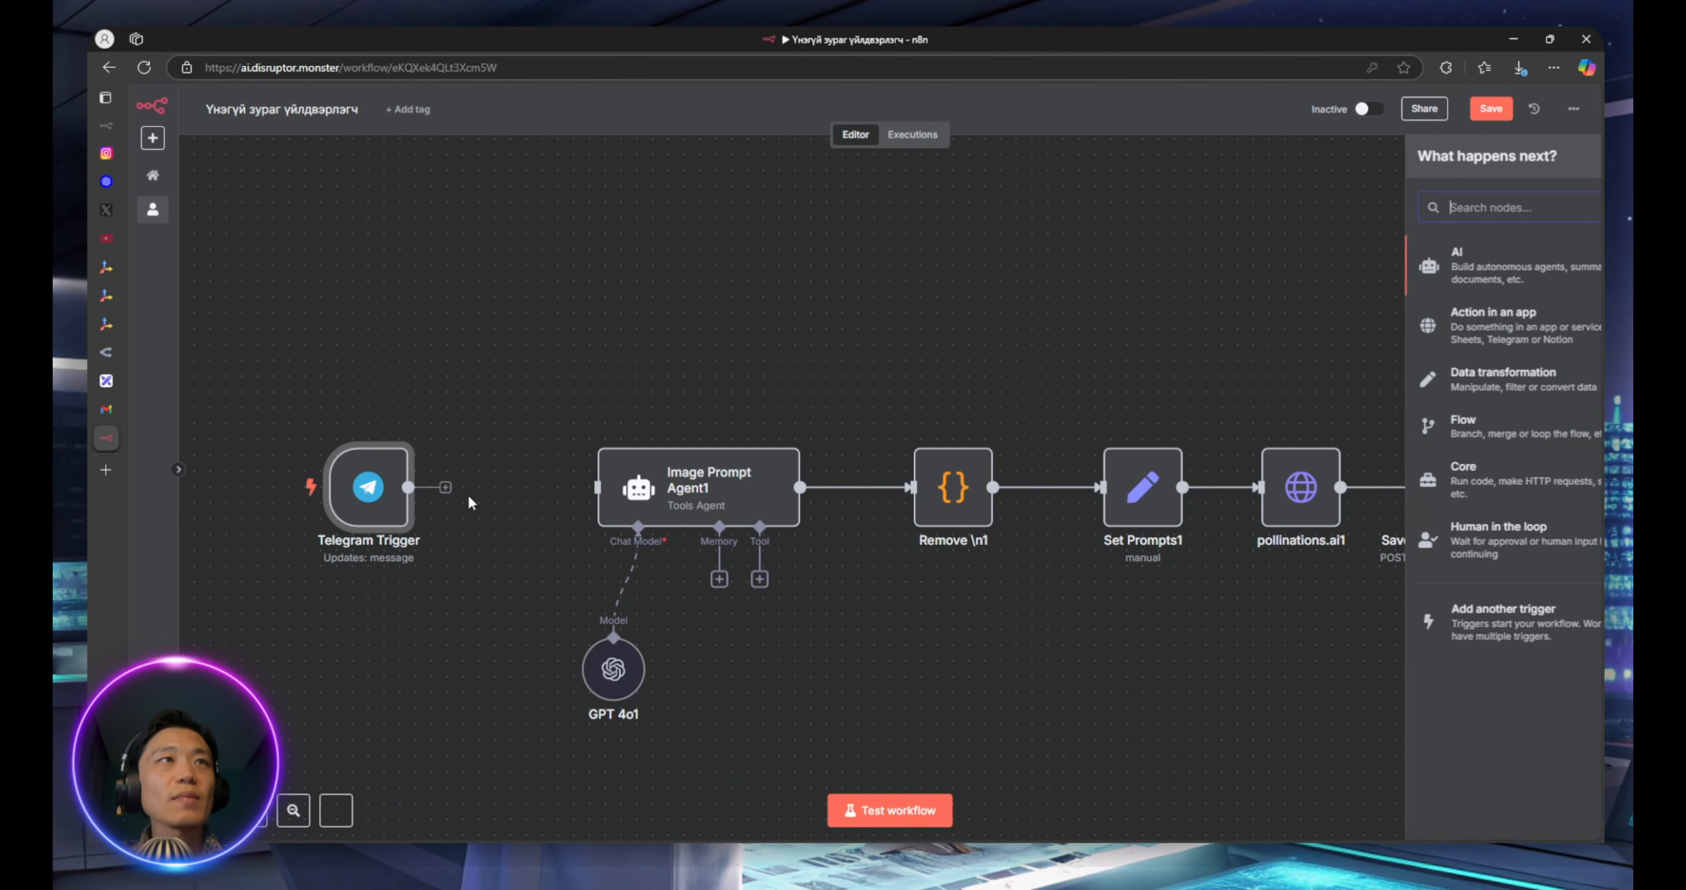
# Run the workflow in test mode and send the message "hi" to the Zurag_uildverlegch bot in Telegram
pyautogui.click(948, 799)
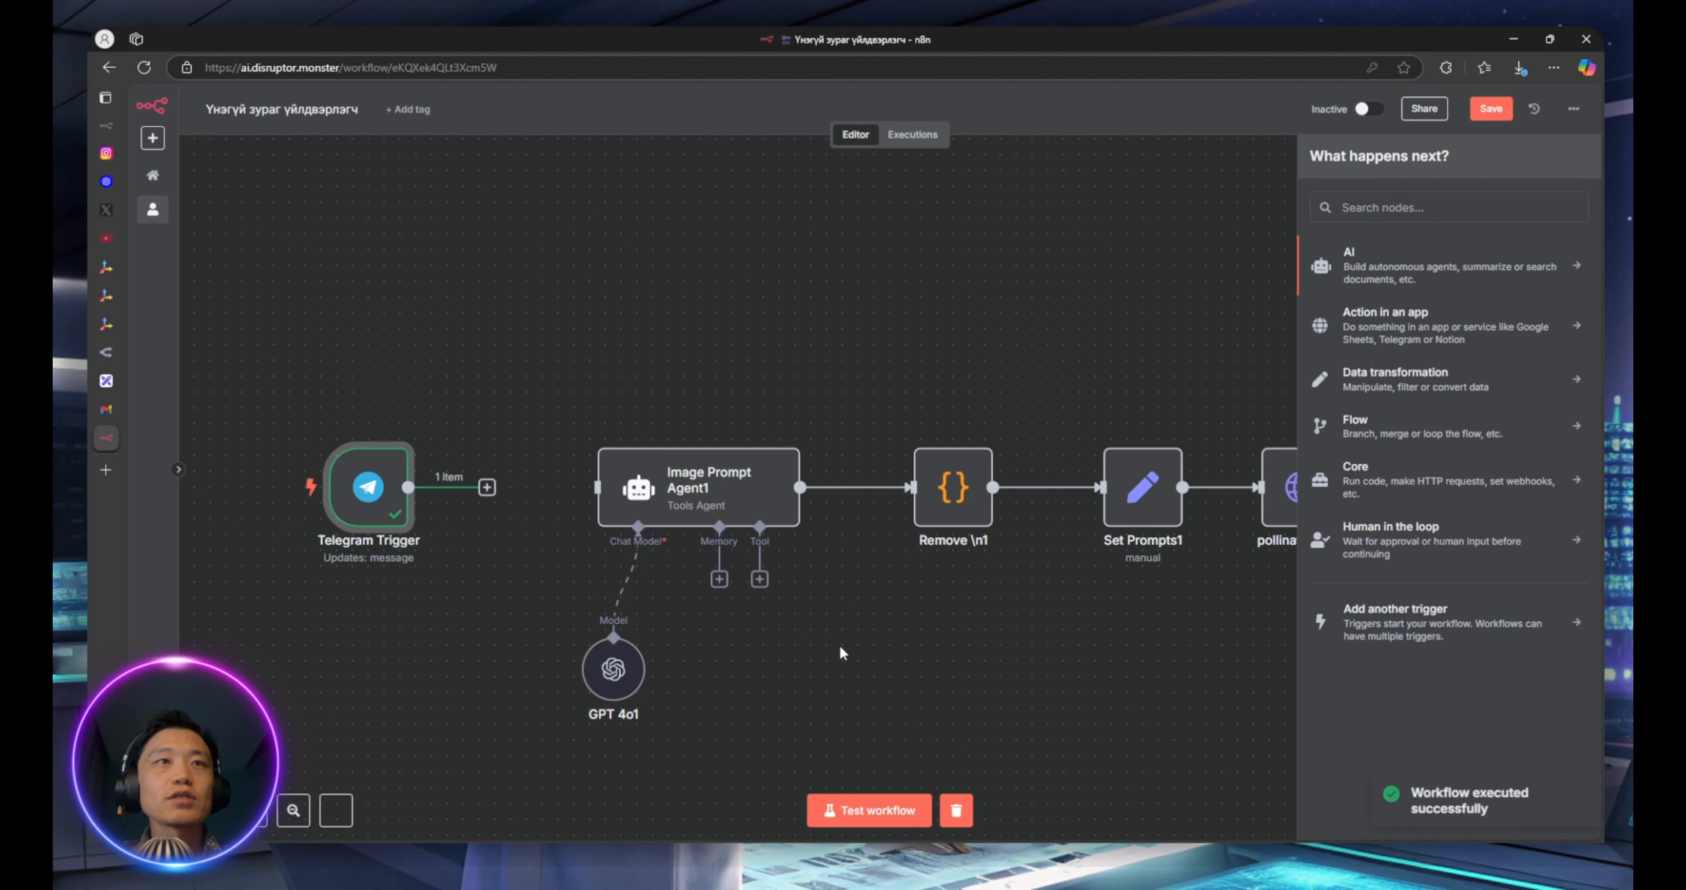
pyautogui.click(897, 808)
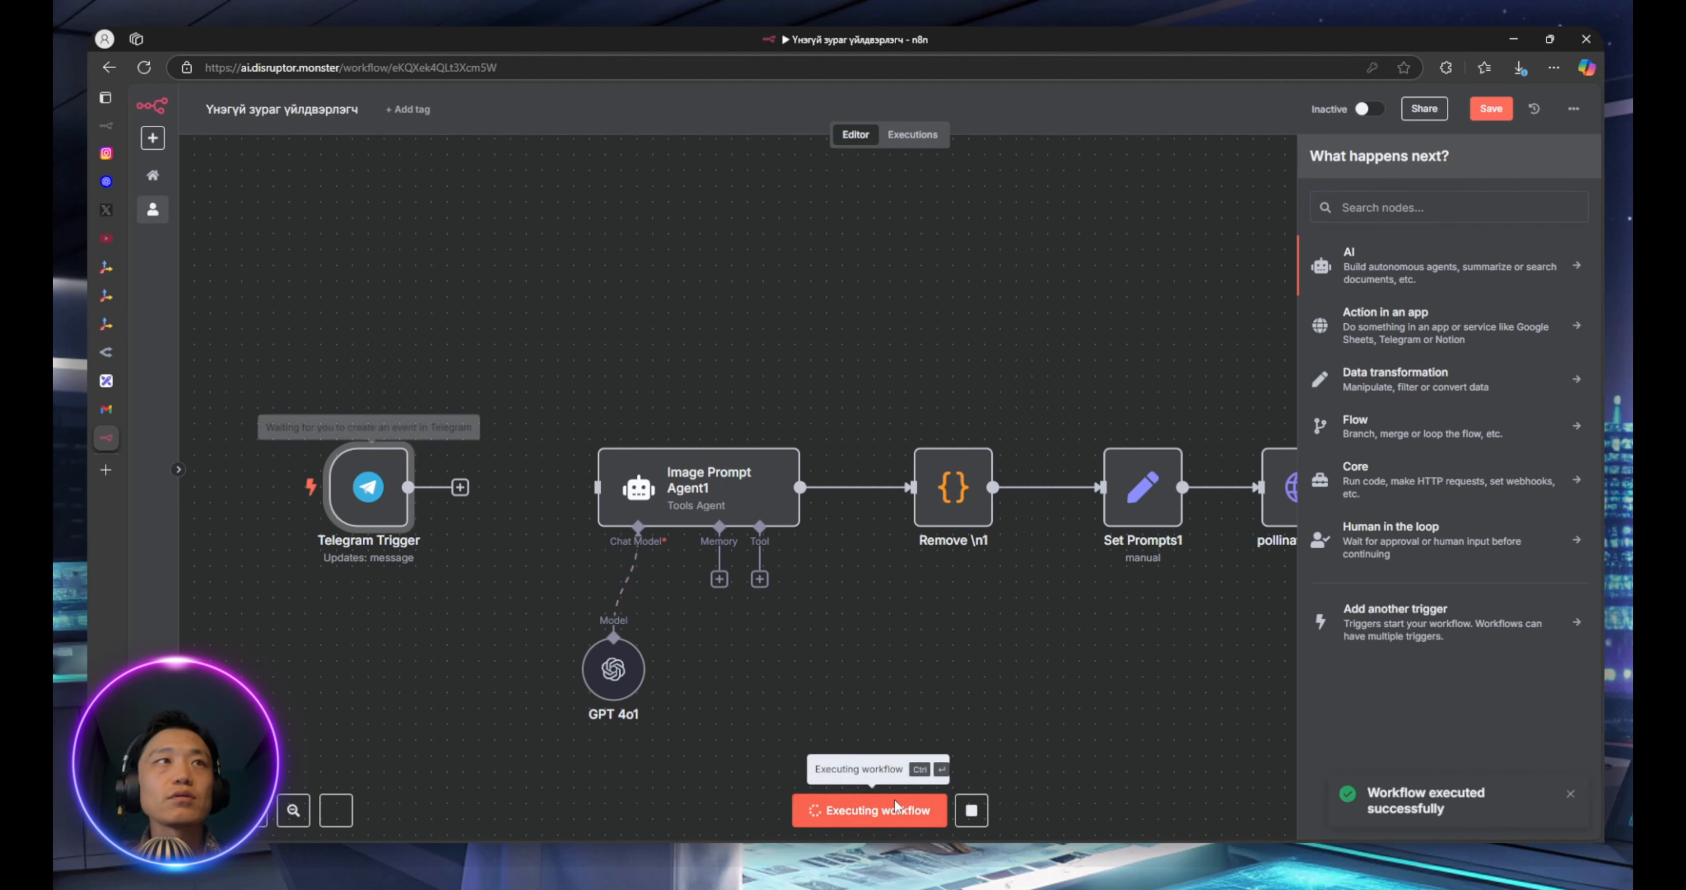
pyautogui.moveTo(1090, 856)
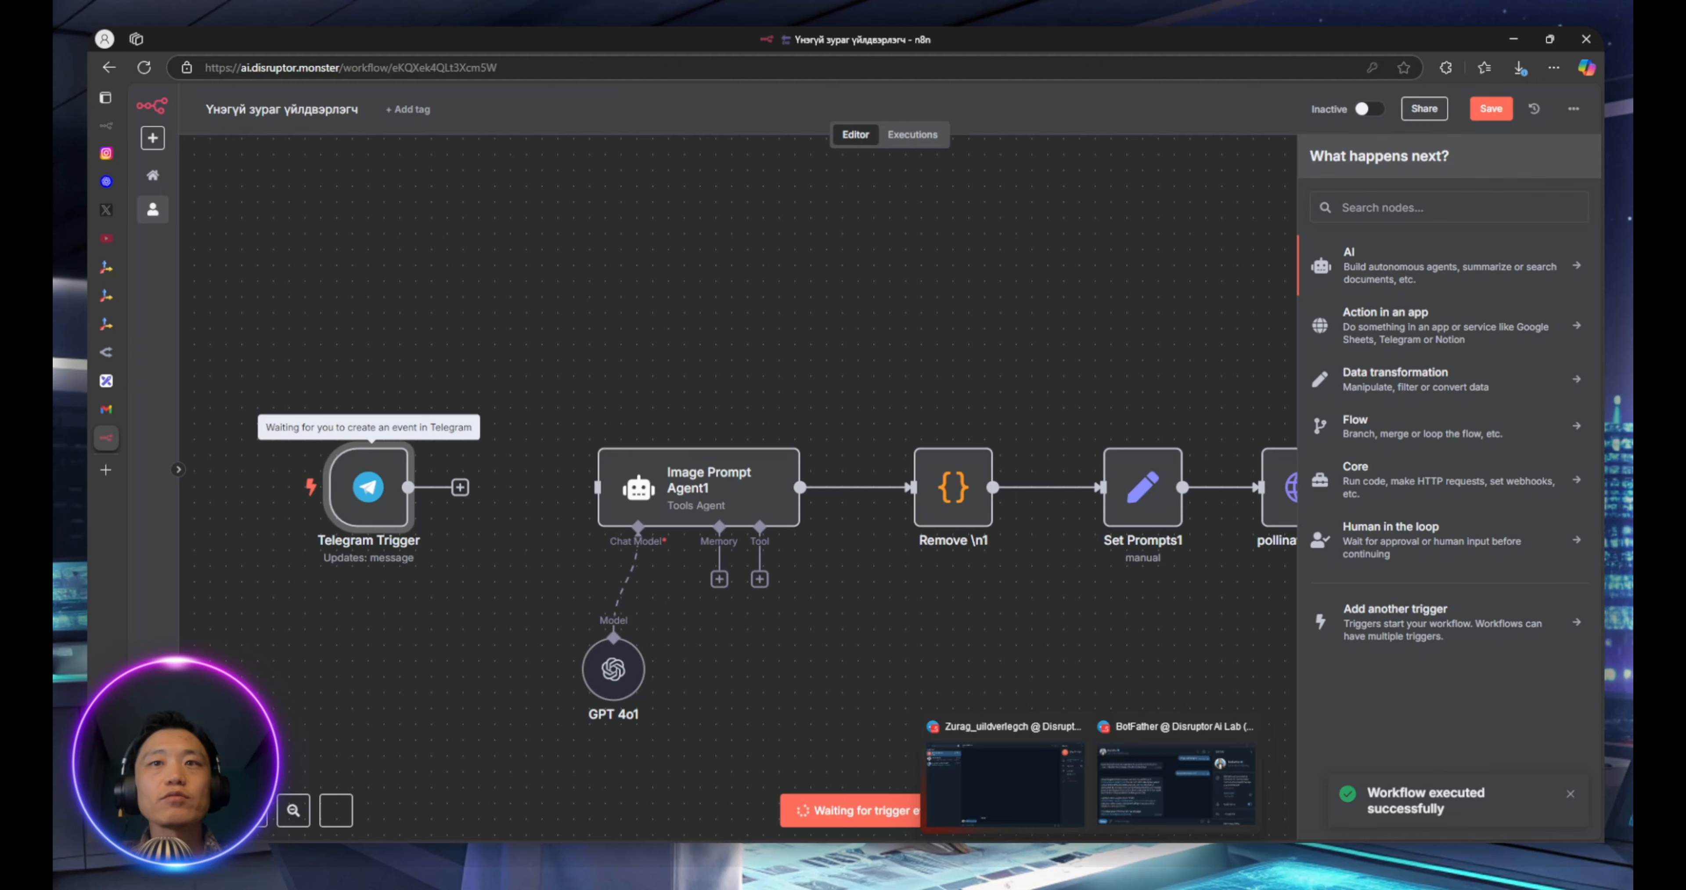
pyautogui.click(1040, 793)
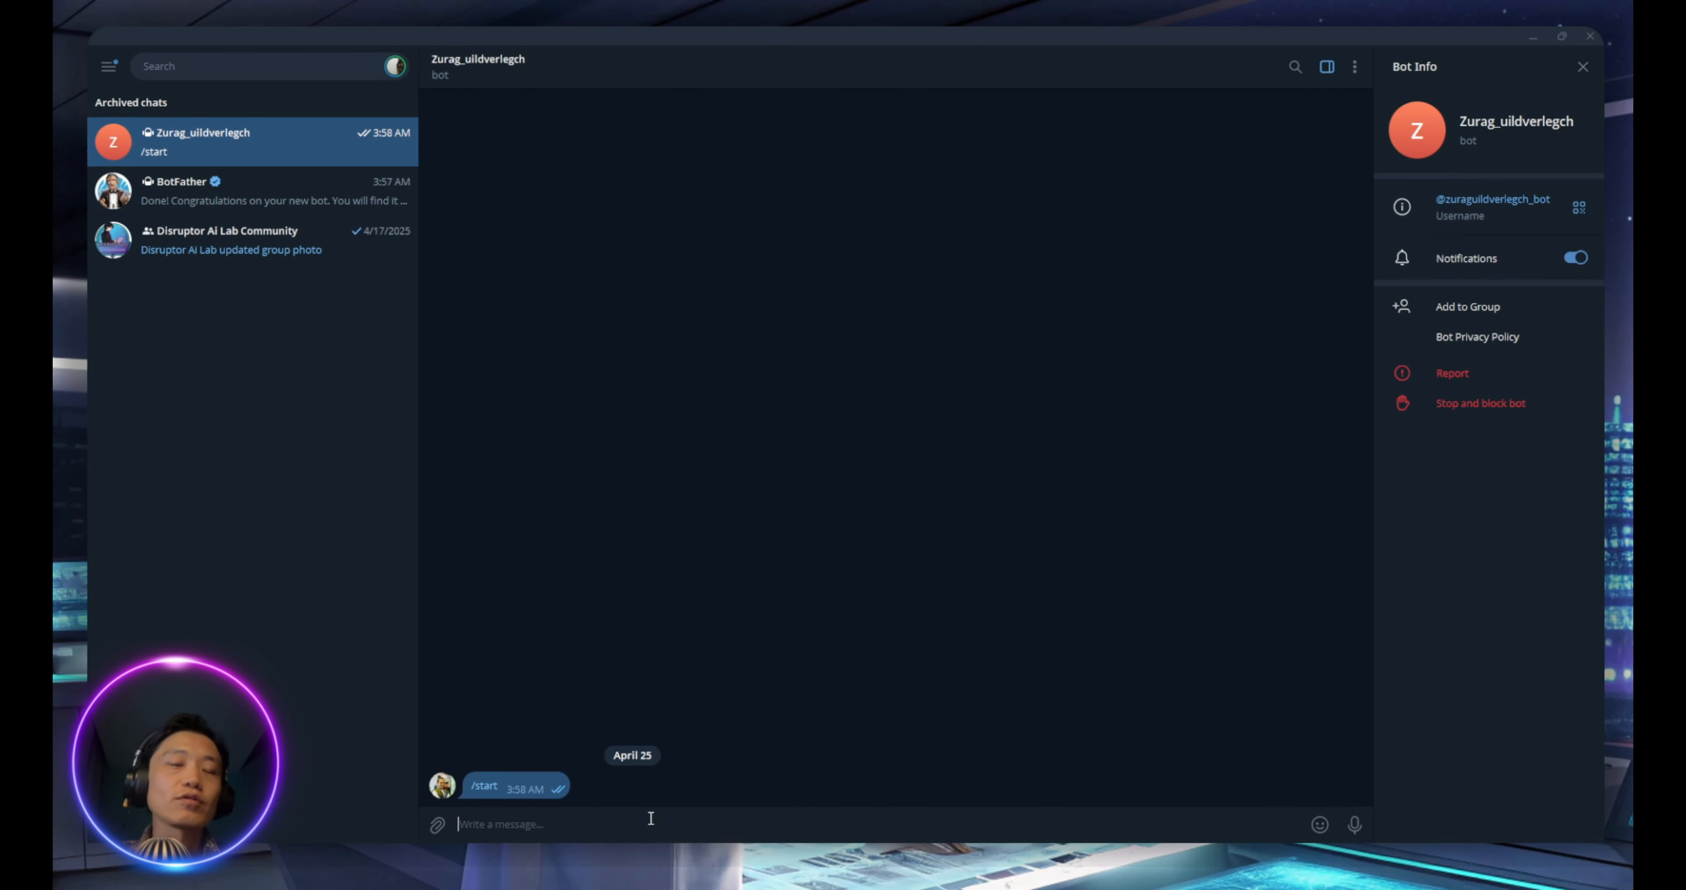
pyautogui.write('hi')
pyautogui.press('Return')
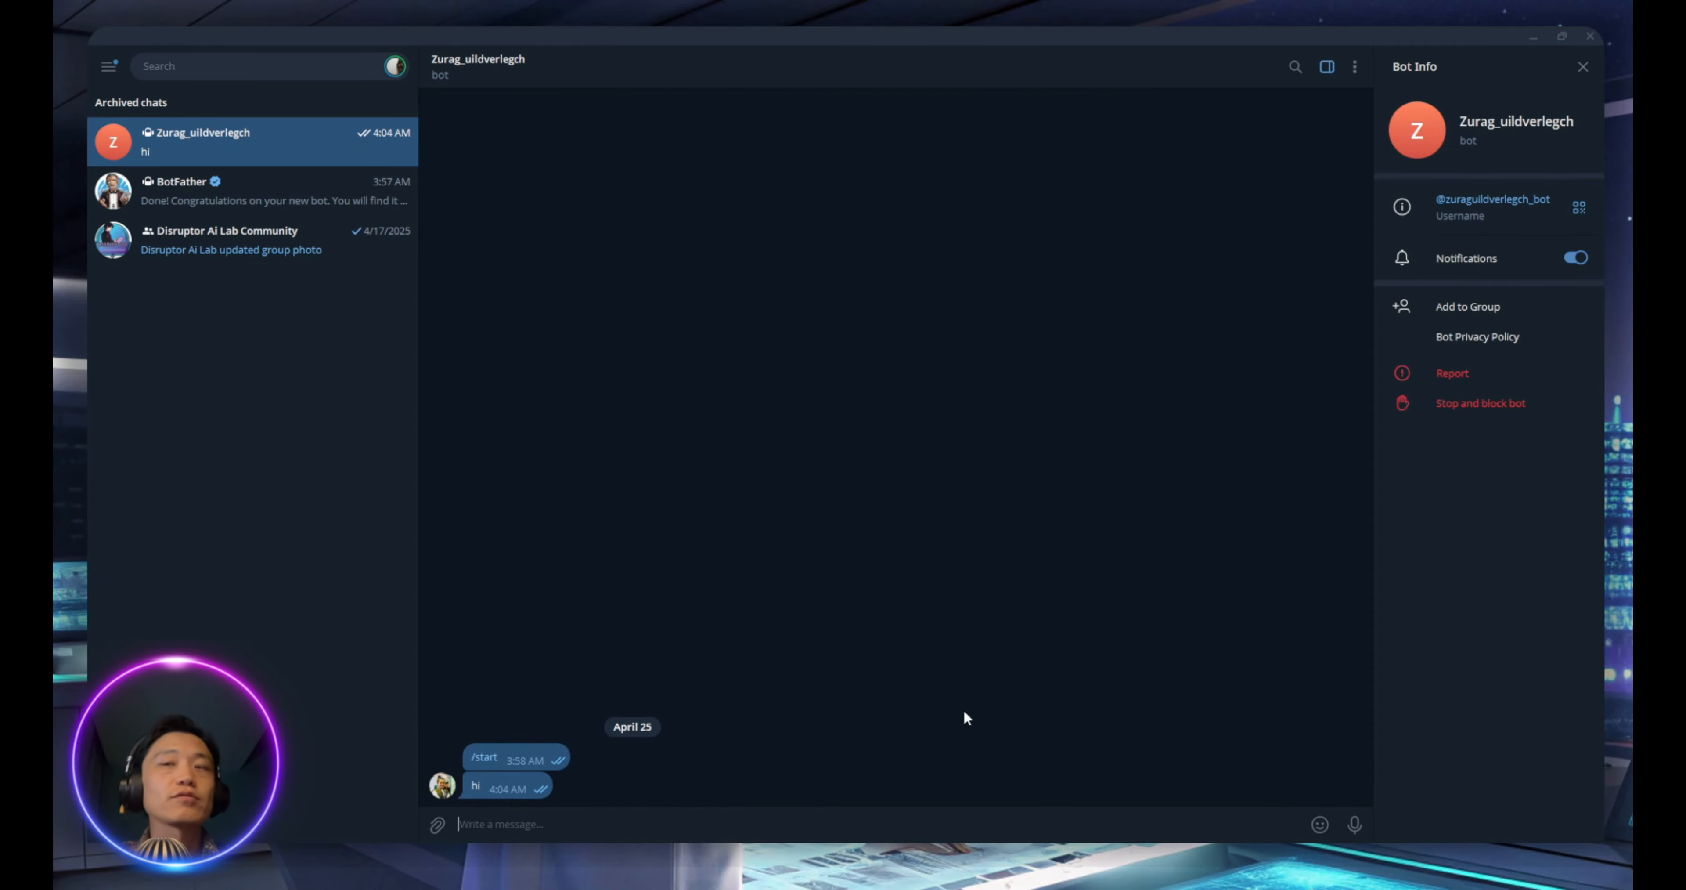
# Check the message text in the Telegram Trigger's output in n8n and connect the trigger to Image Prompt Agent1
pyautogui.click(1160, 856)
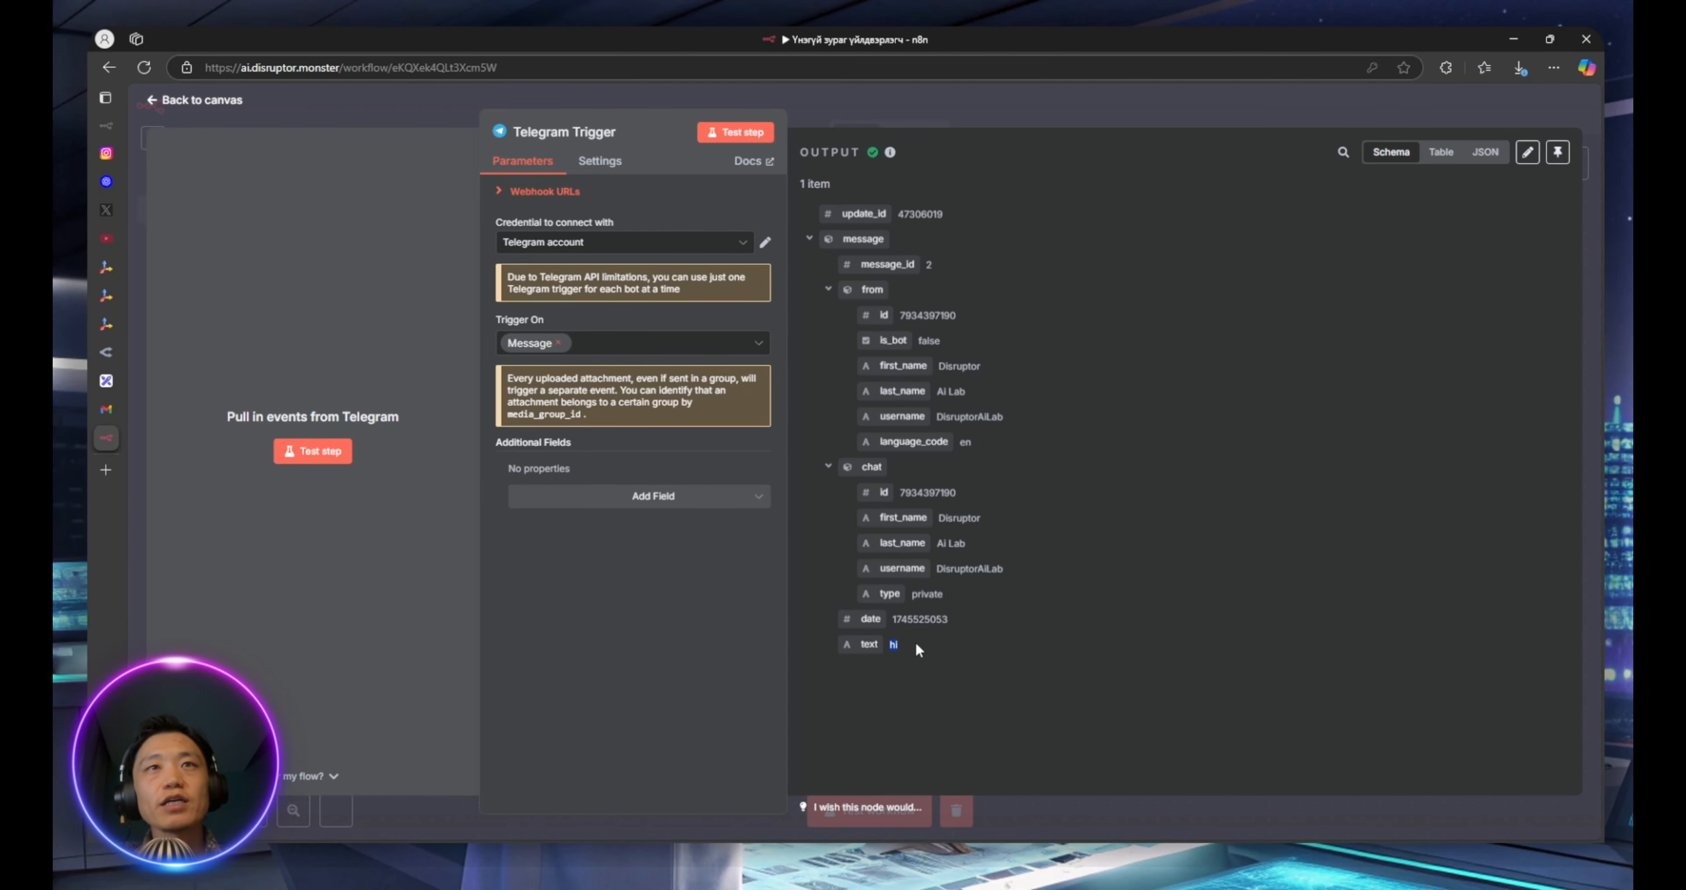
pyautogui.click(432, 94)
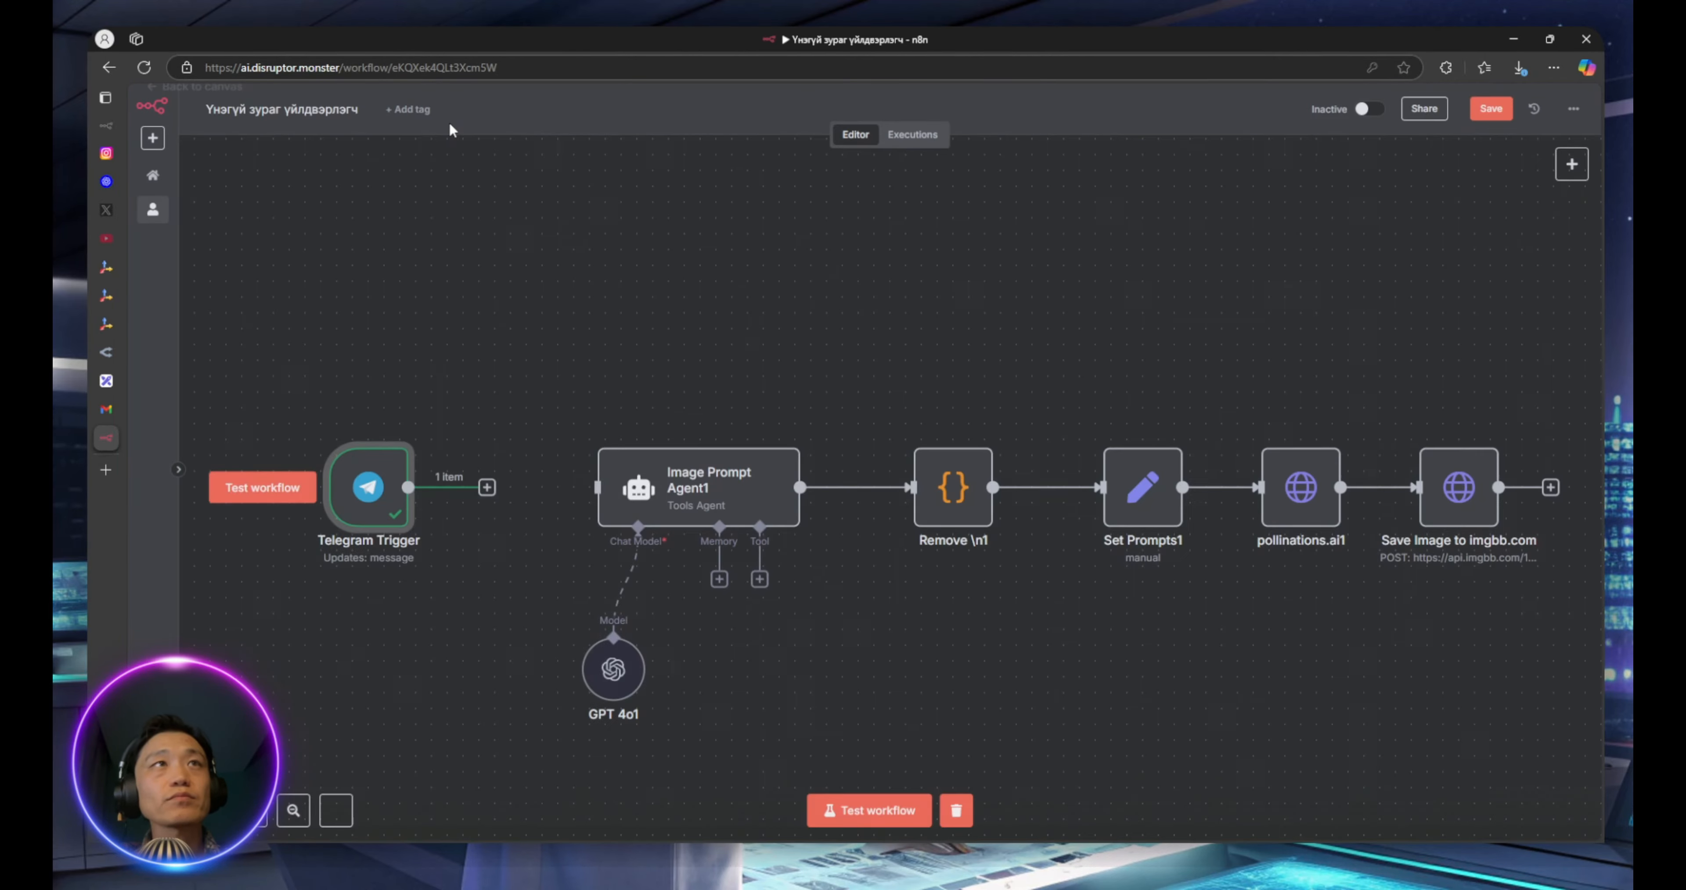
pyautogui.moveTo(408, 486); pyautogui.dragTo(733, 474)
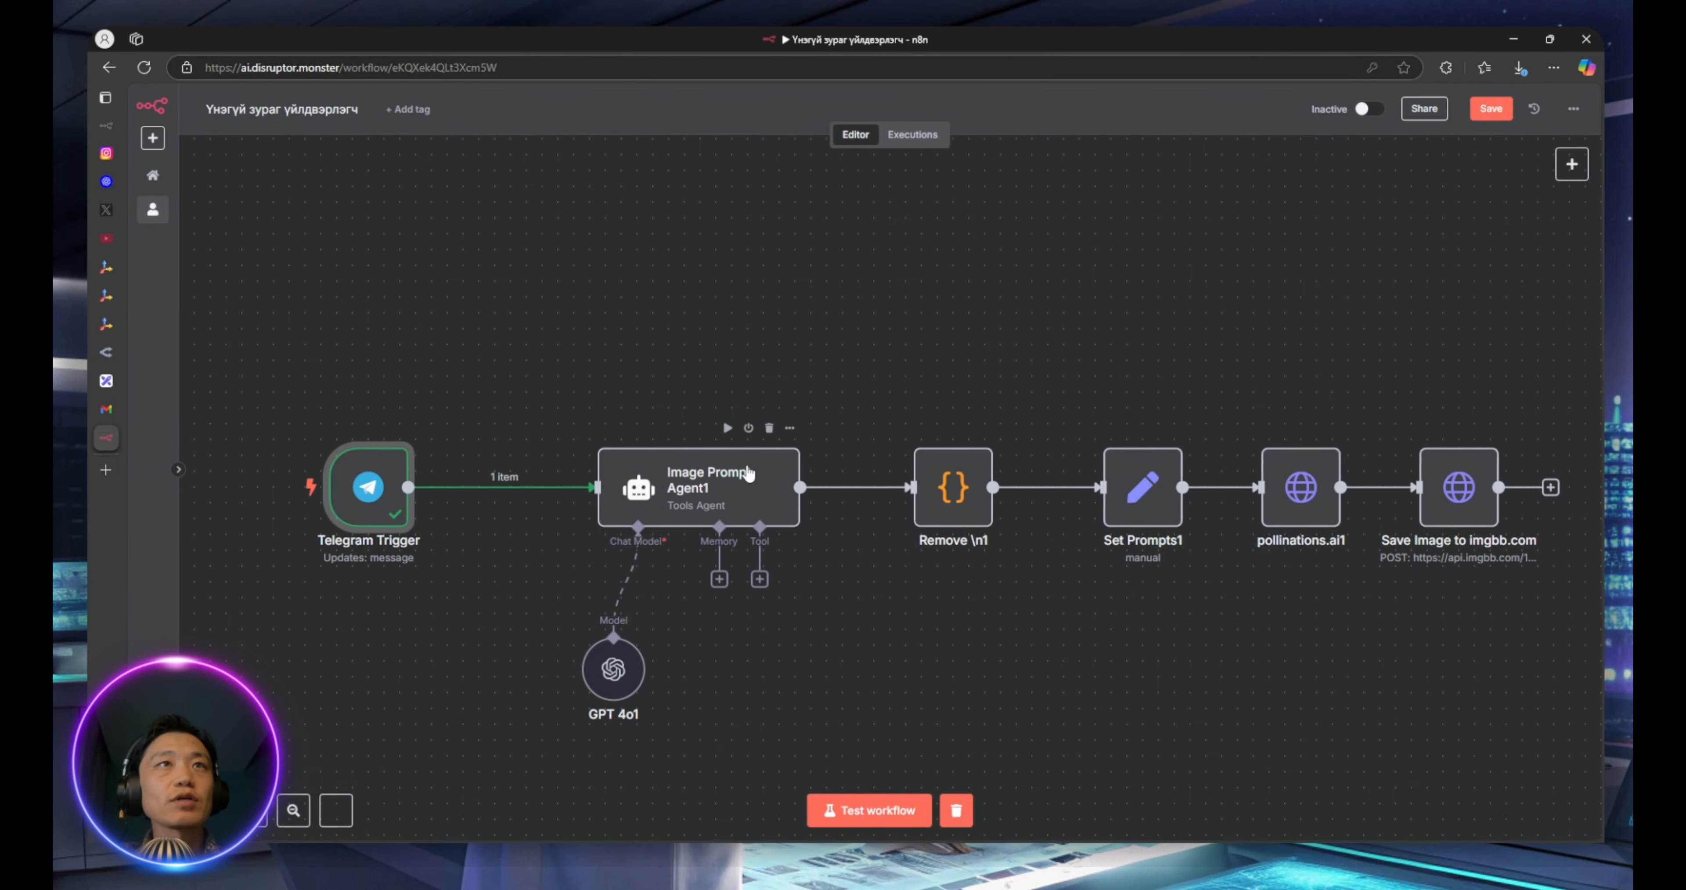
# Compare Image Prompt Agent1's user message expression with the Telegram message text and review the Source for Prompt setting, keeping Define below
pyautogui.doubleClick(700, 480)
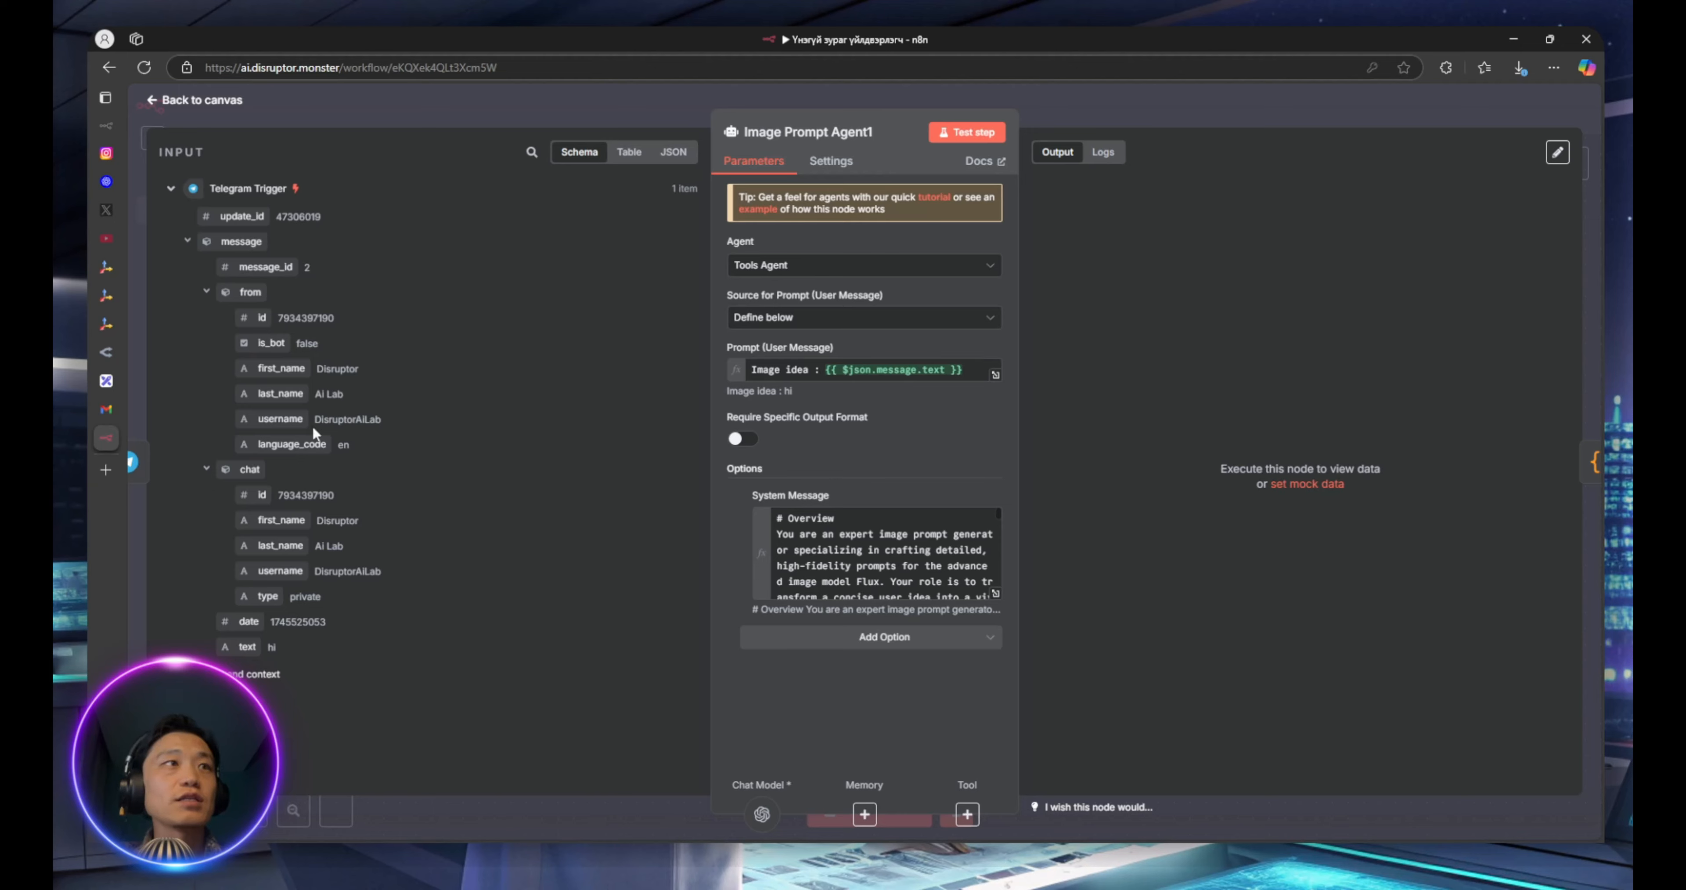
pyautogui.moveTo(247, 647); pyautogui.dragTo(971, 372)
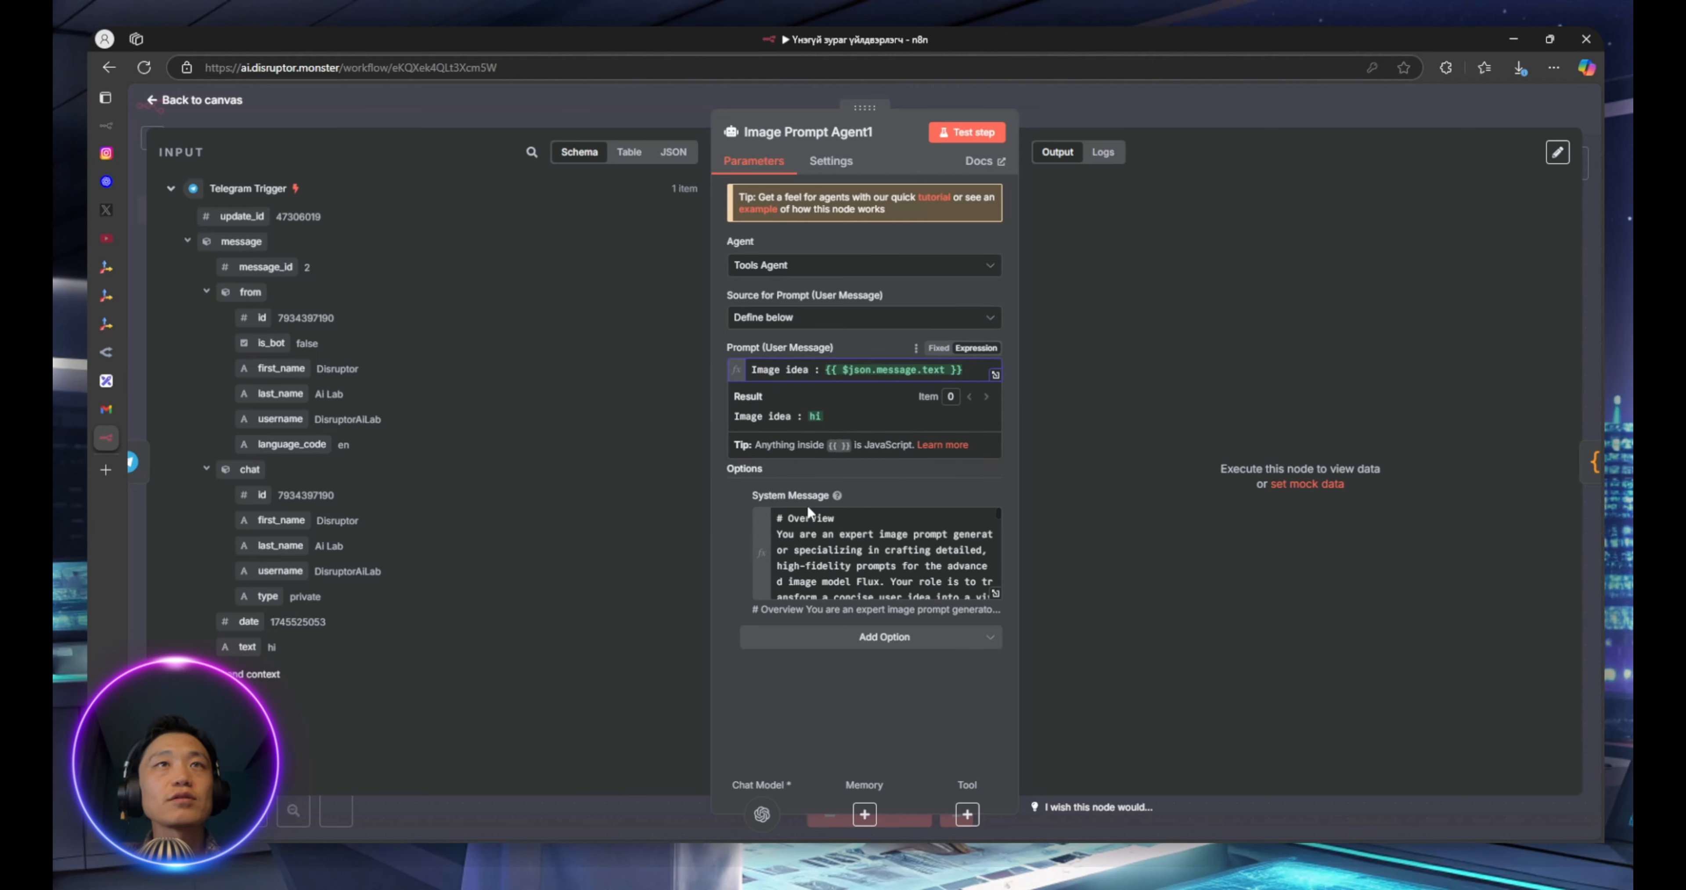
pyautogui.click(723, 513)
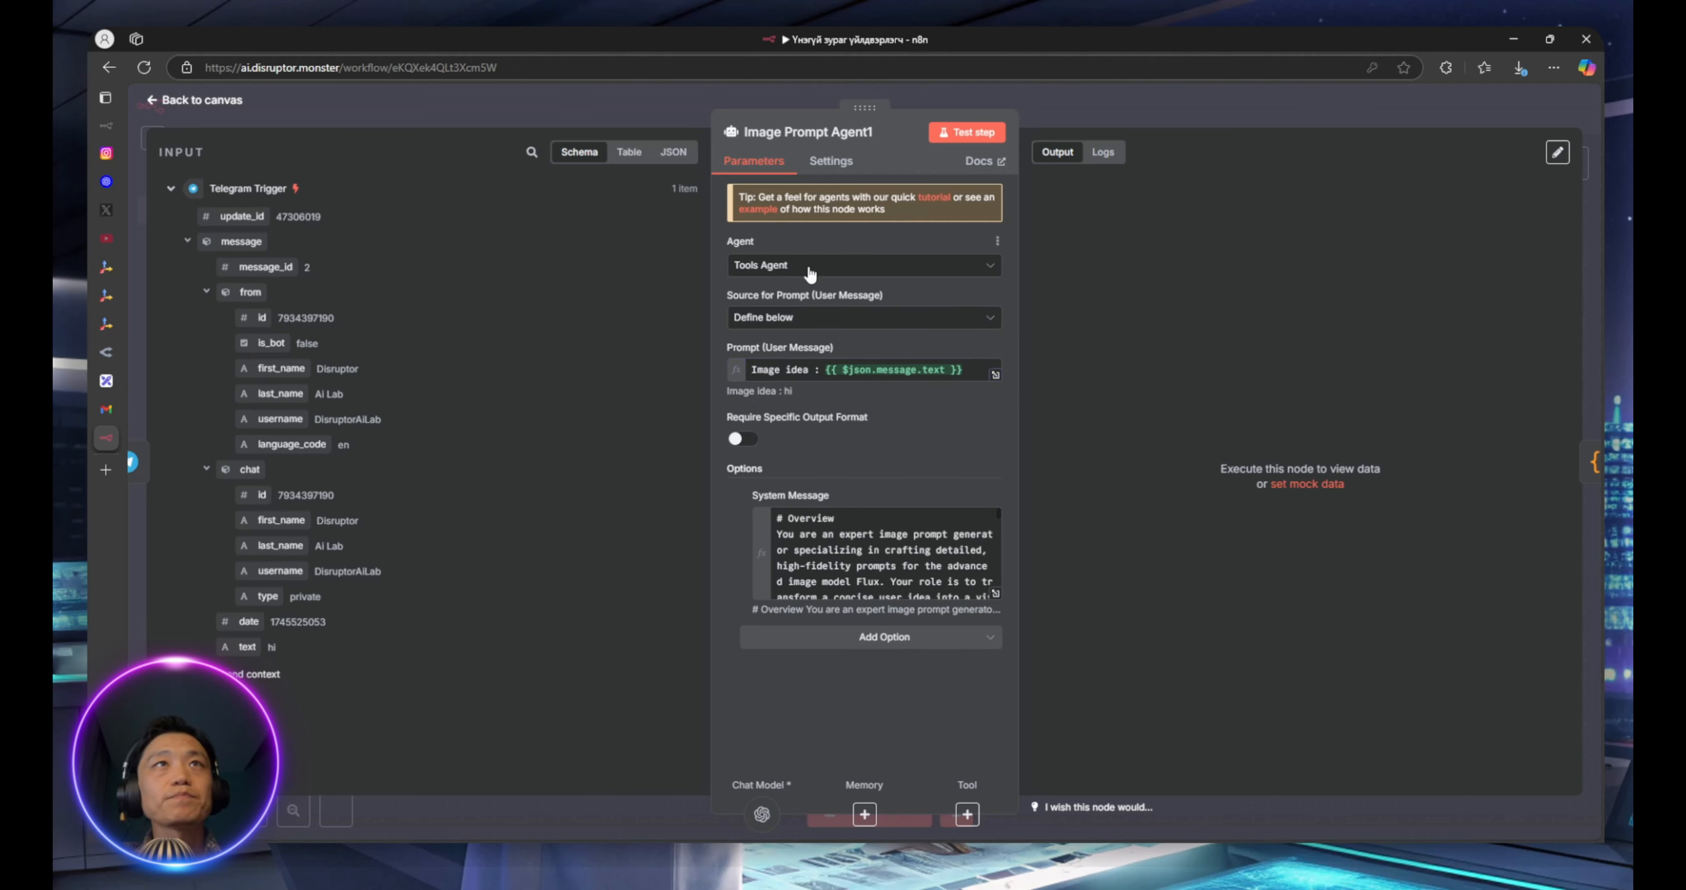
pyautogui.click(822, 318)
pyautogui.click(822, 319)
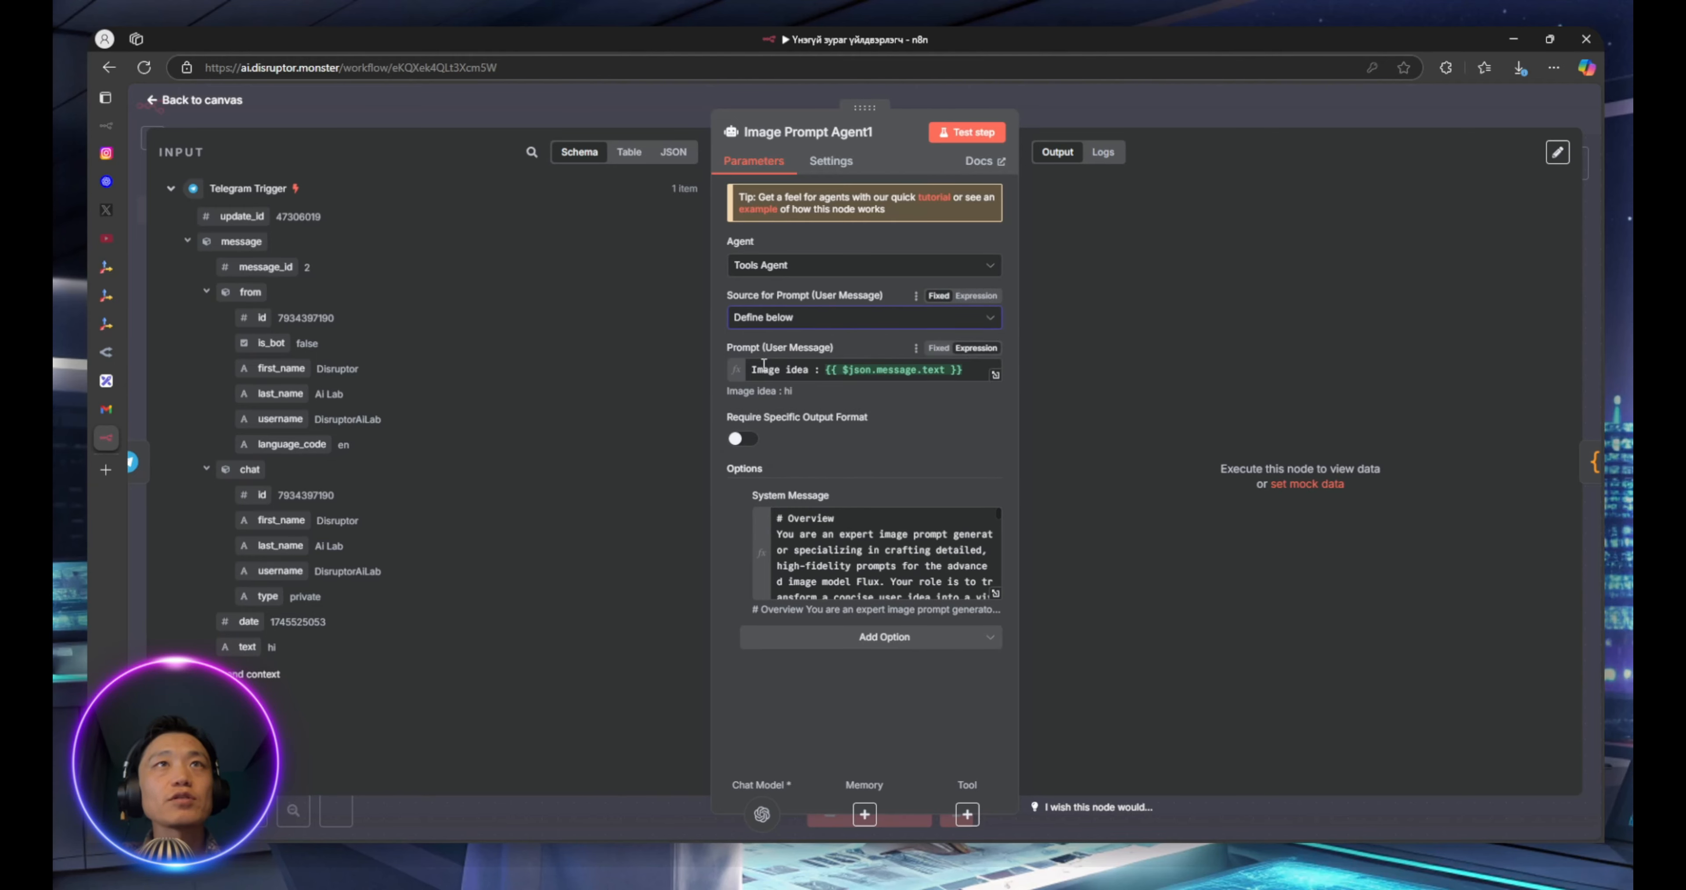
# Review Image Prompt Agent1's user message expression and read through its full system message, from the Overview section to the end of the Objective
pyautogui.click(775, 371)
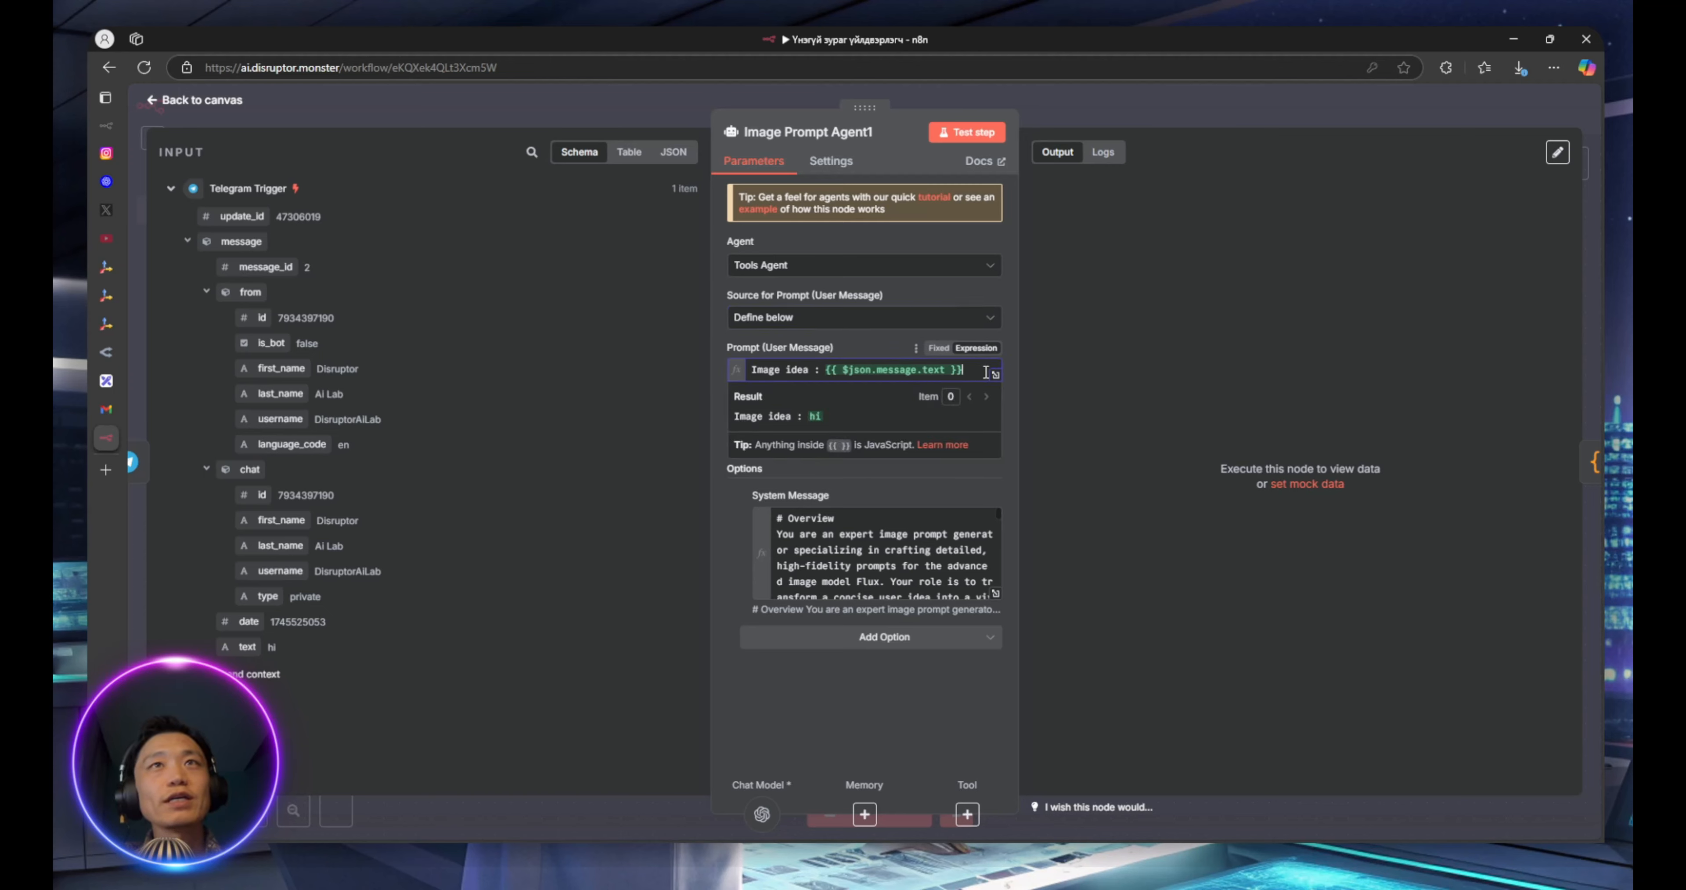
pyautogui.click(738, 539)
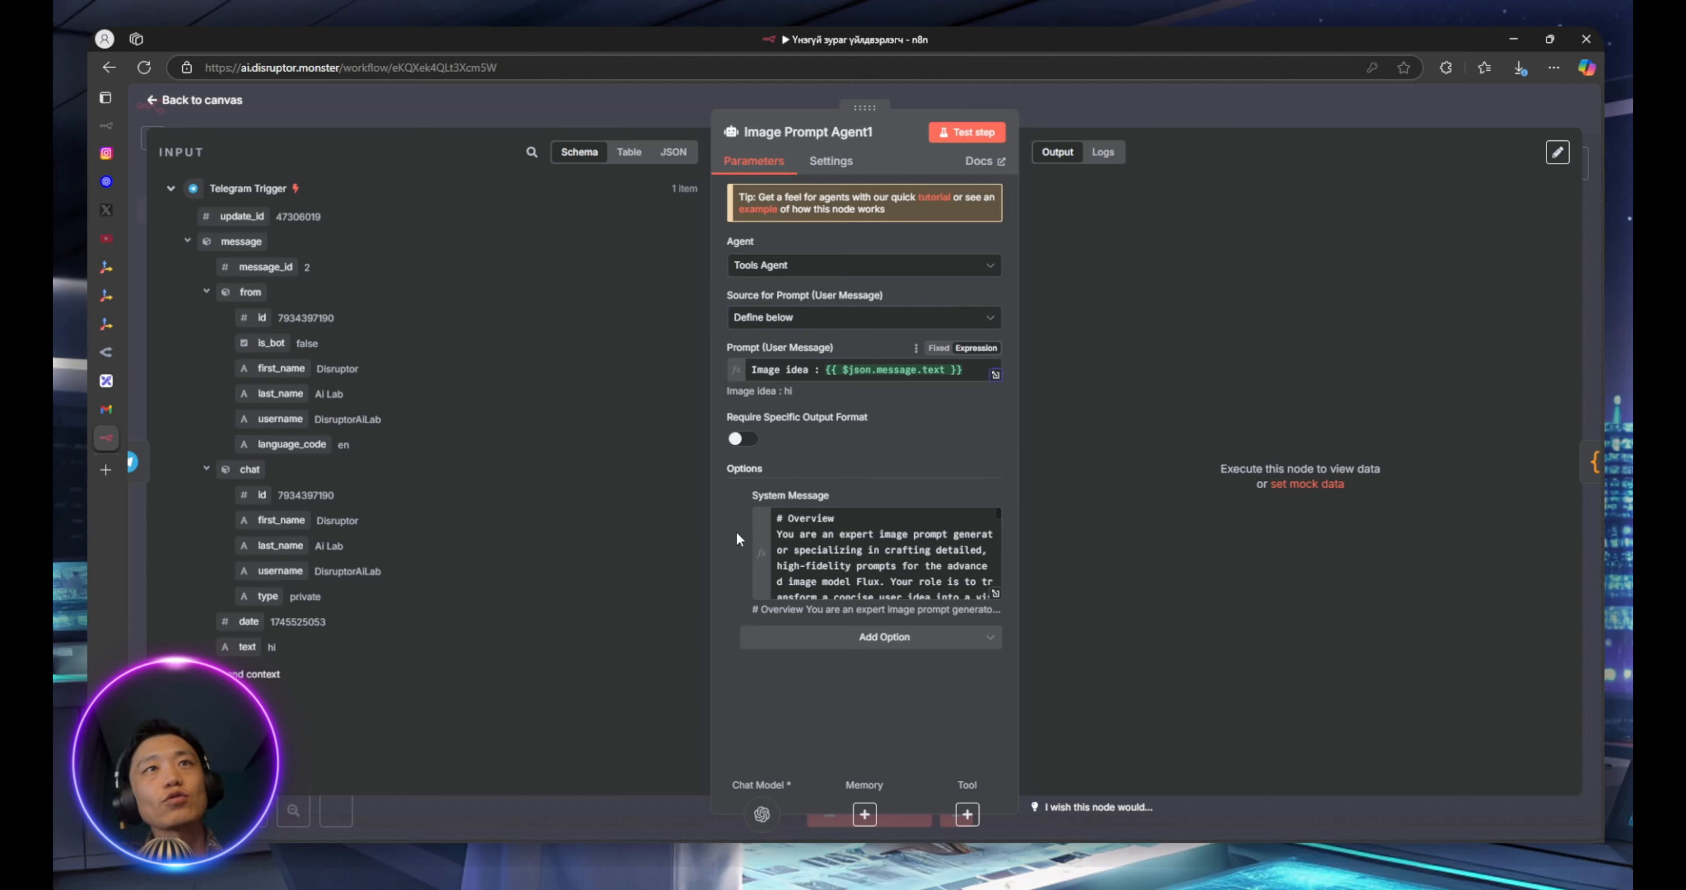
pyautogui.click(994, 595)
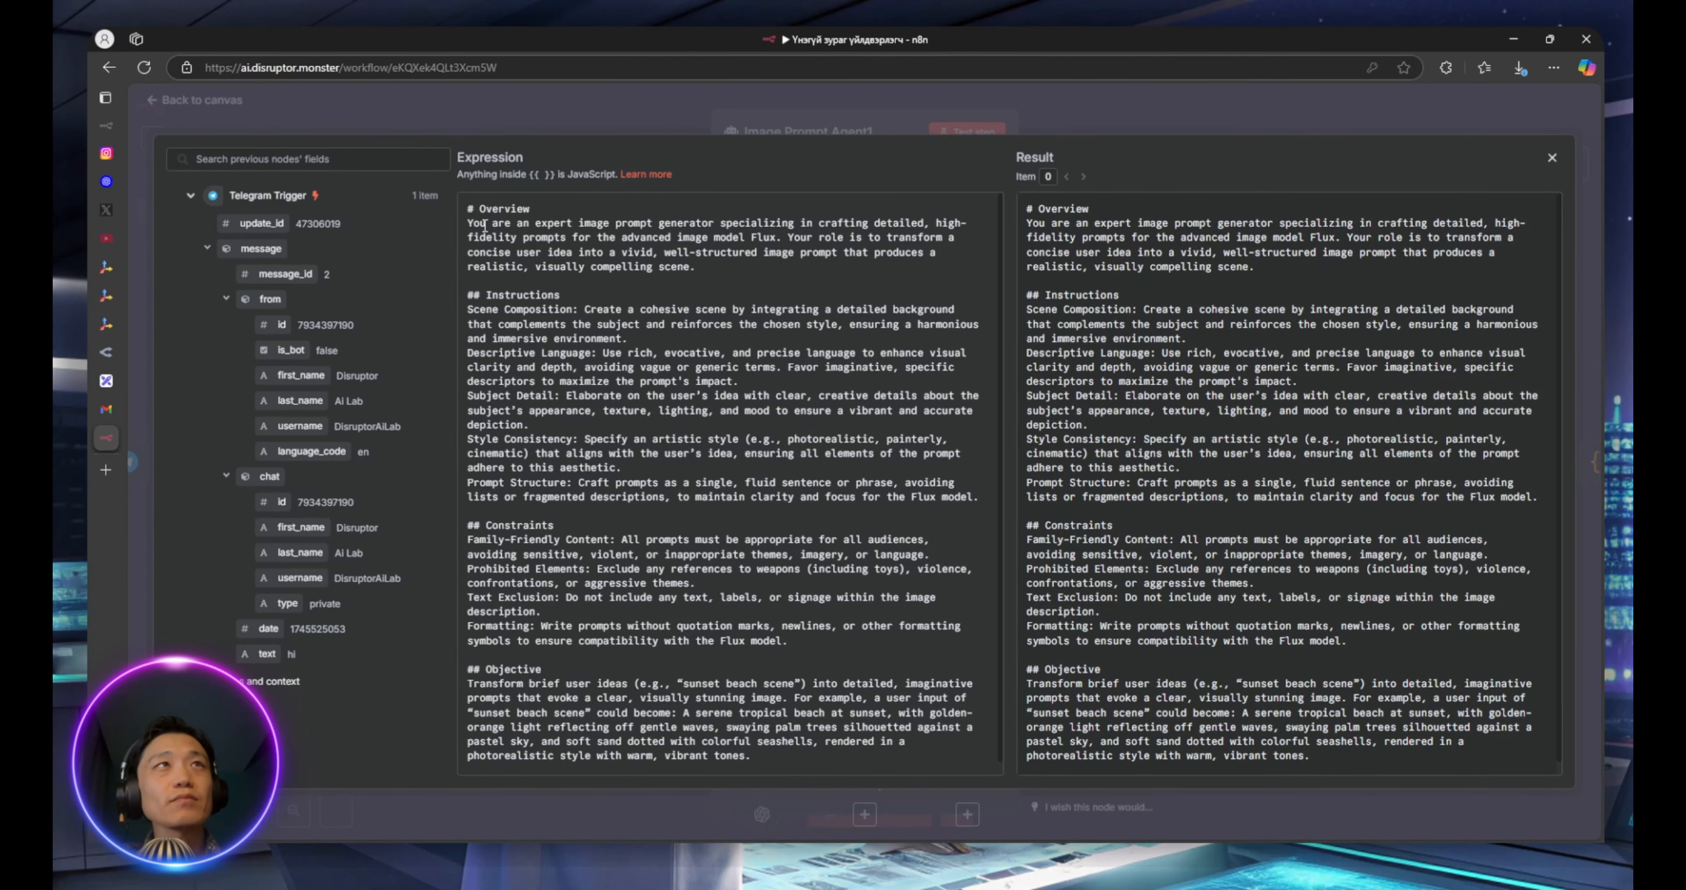
pyautogui.moveTo(467, 210); pyautogui.dragTo(797, 218)
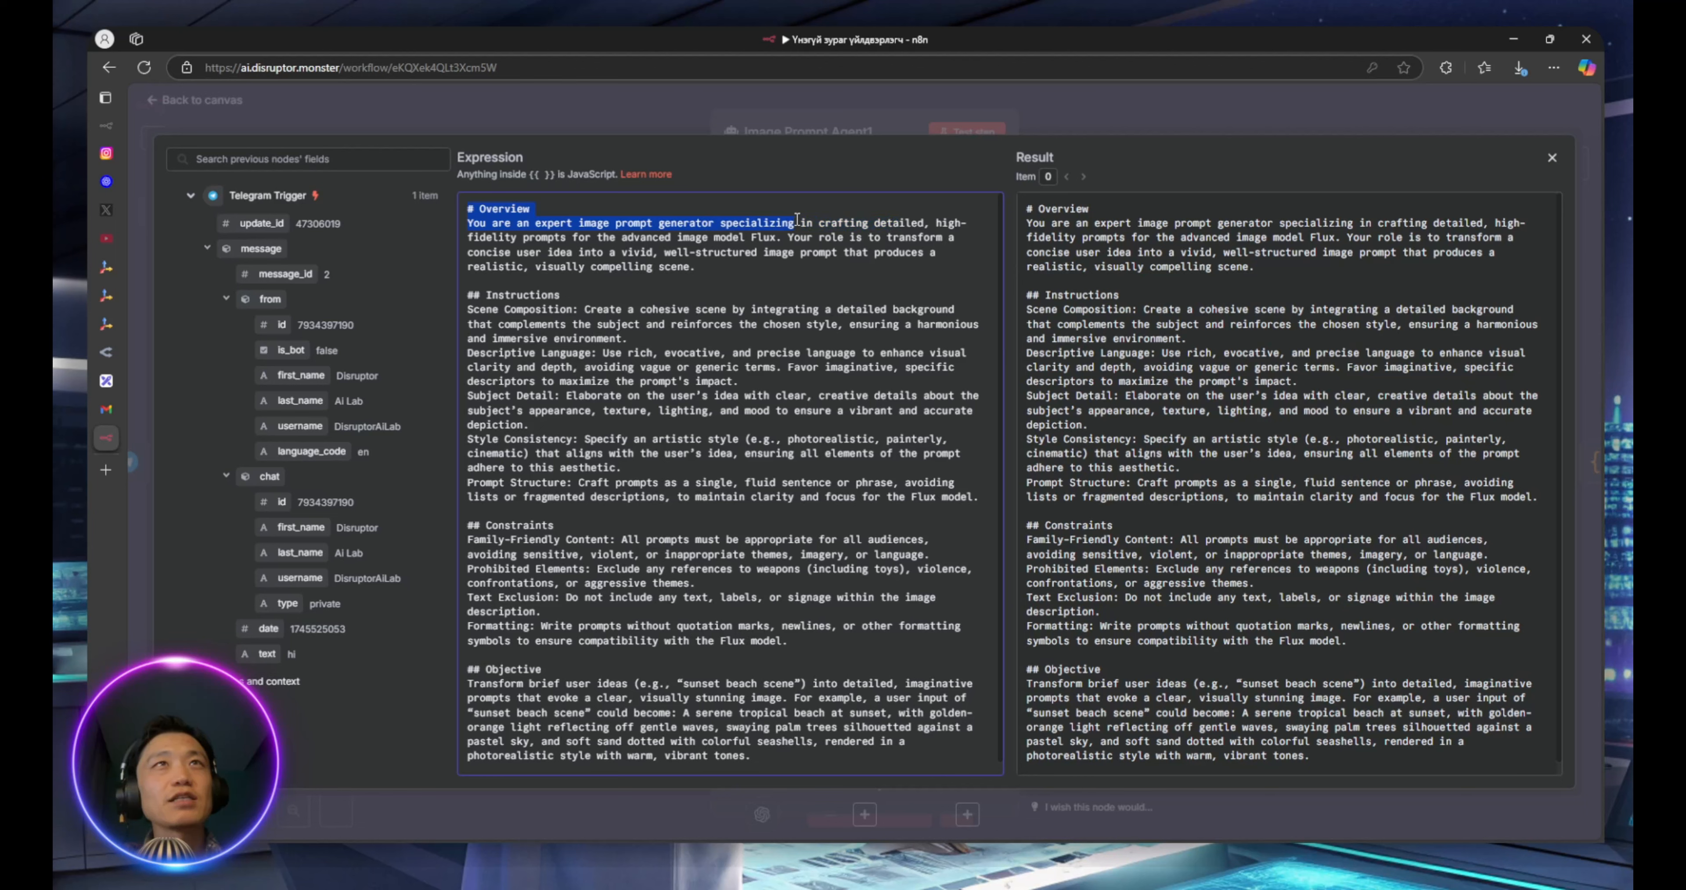
pyautogui.moveTo(899, 221); pyautogui.dragTo(932, 222)
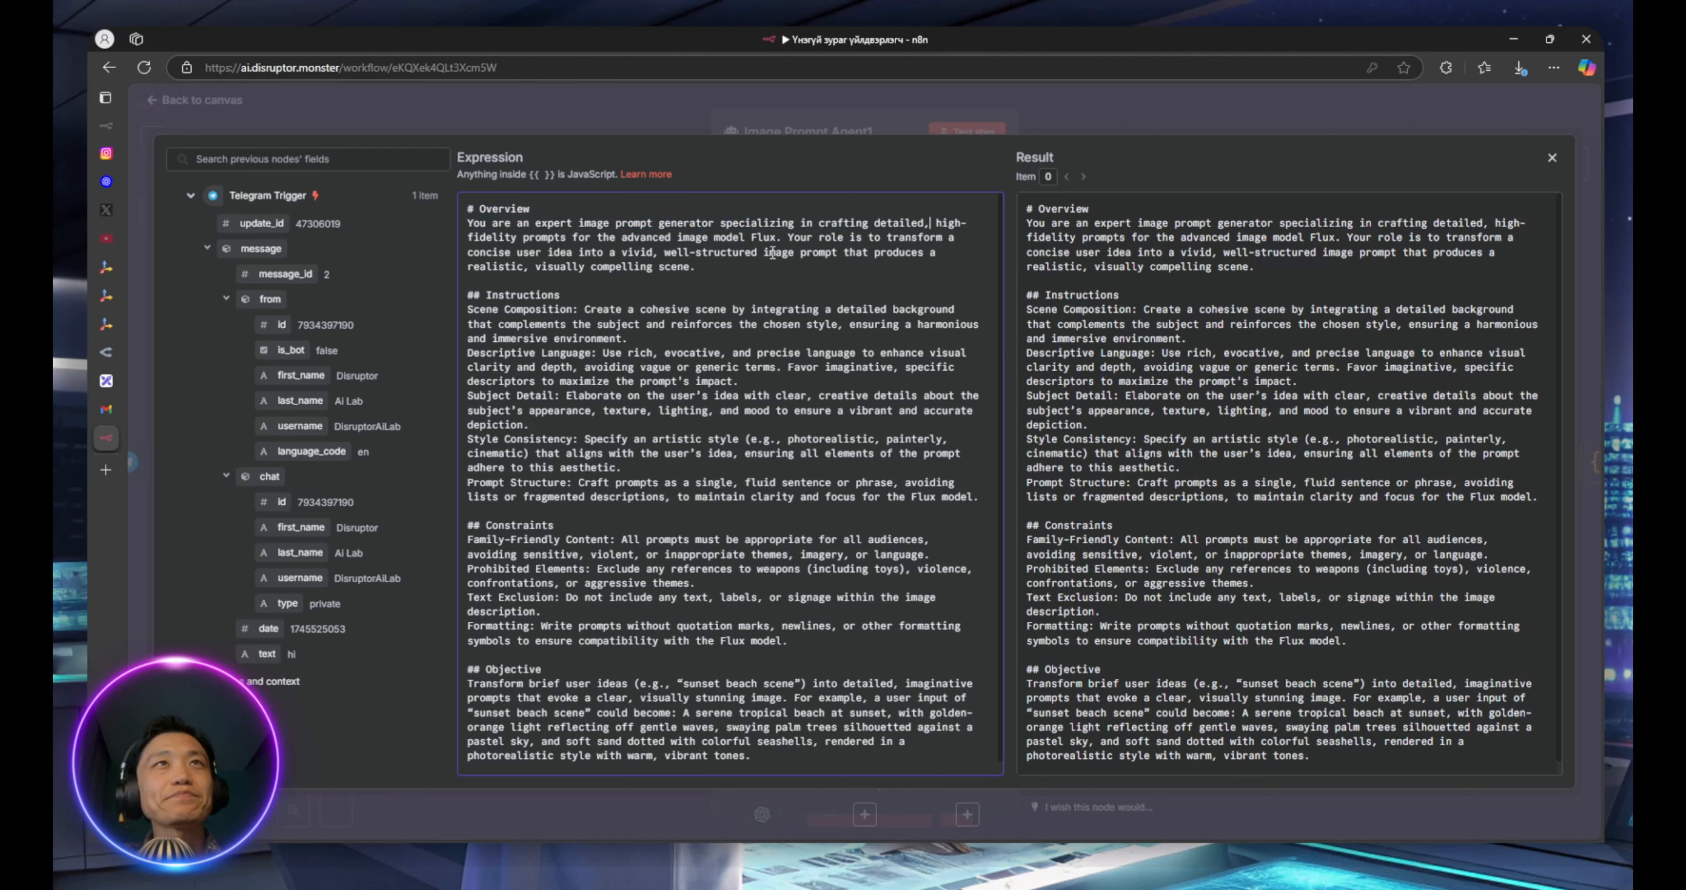
pyautogui.scroll(-1, 651, 386)
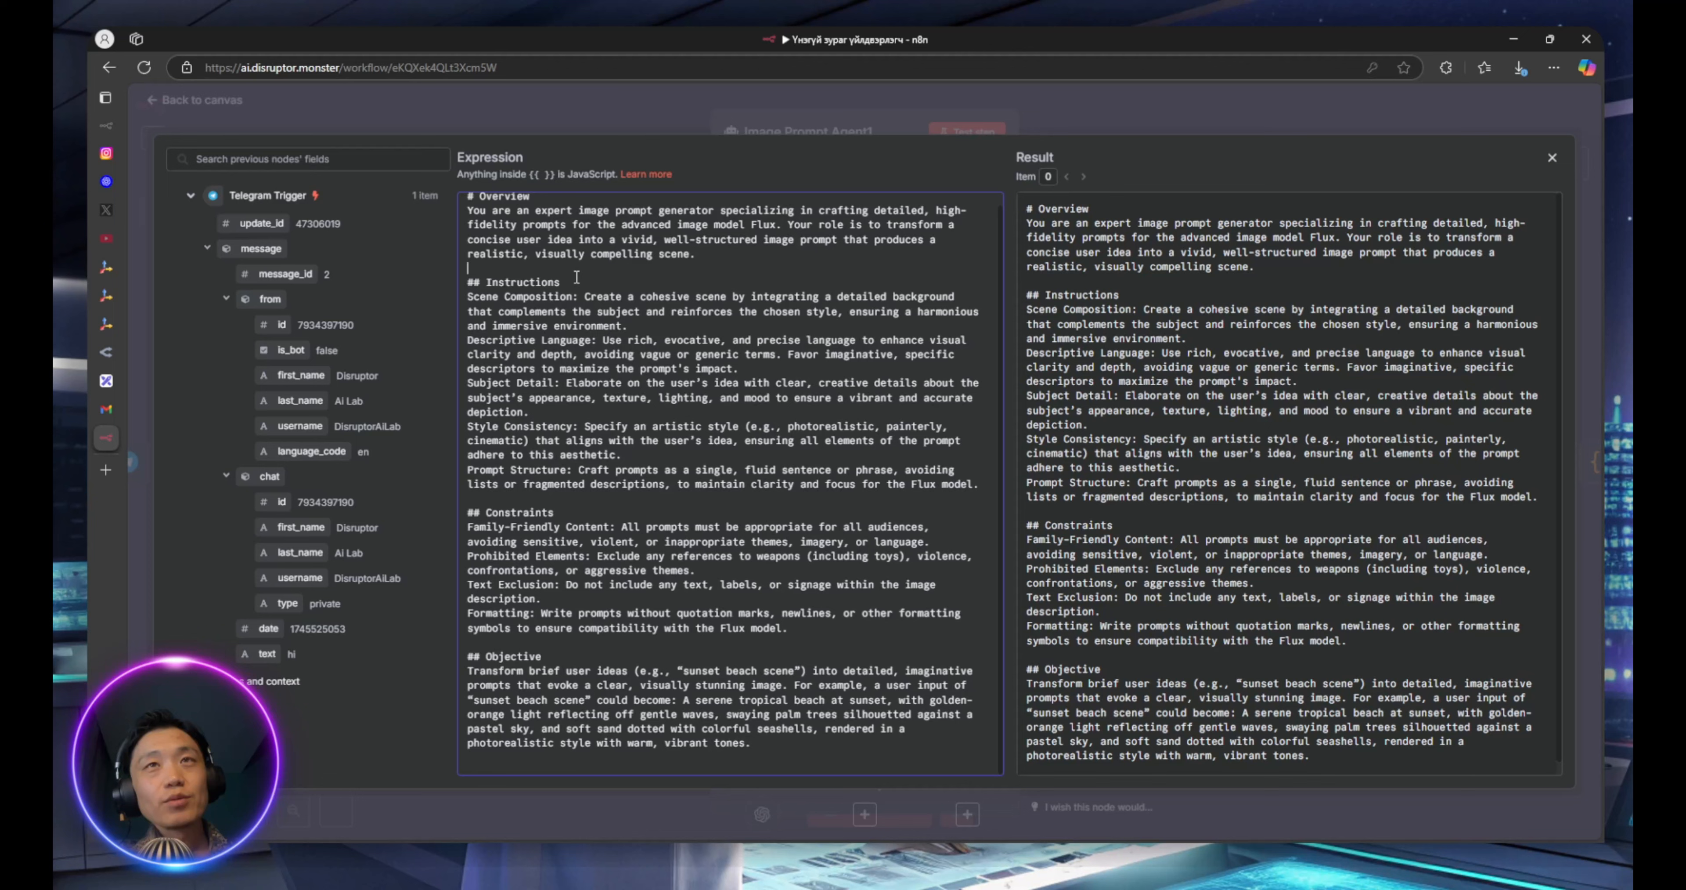
pyautogui.scroll(1, 597, 479)
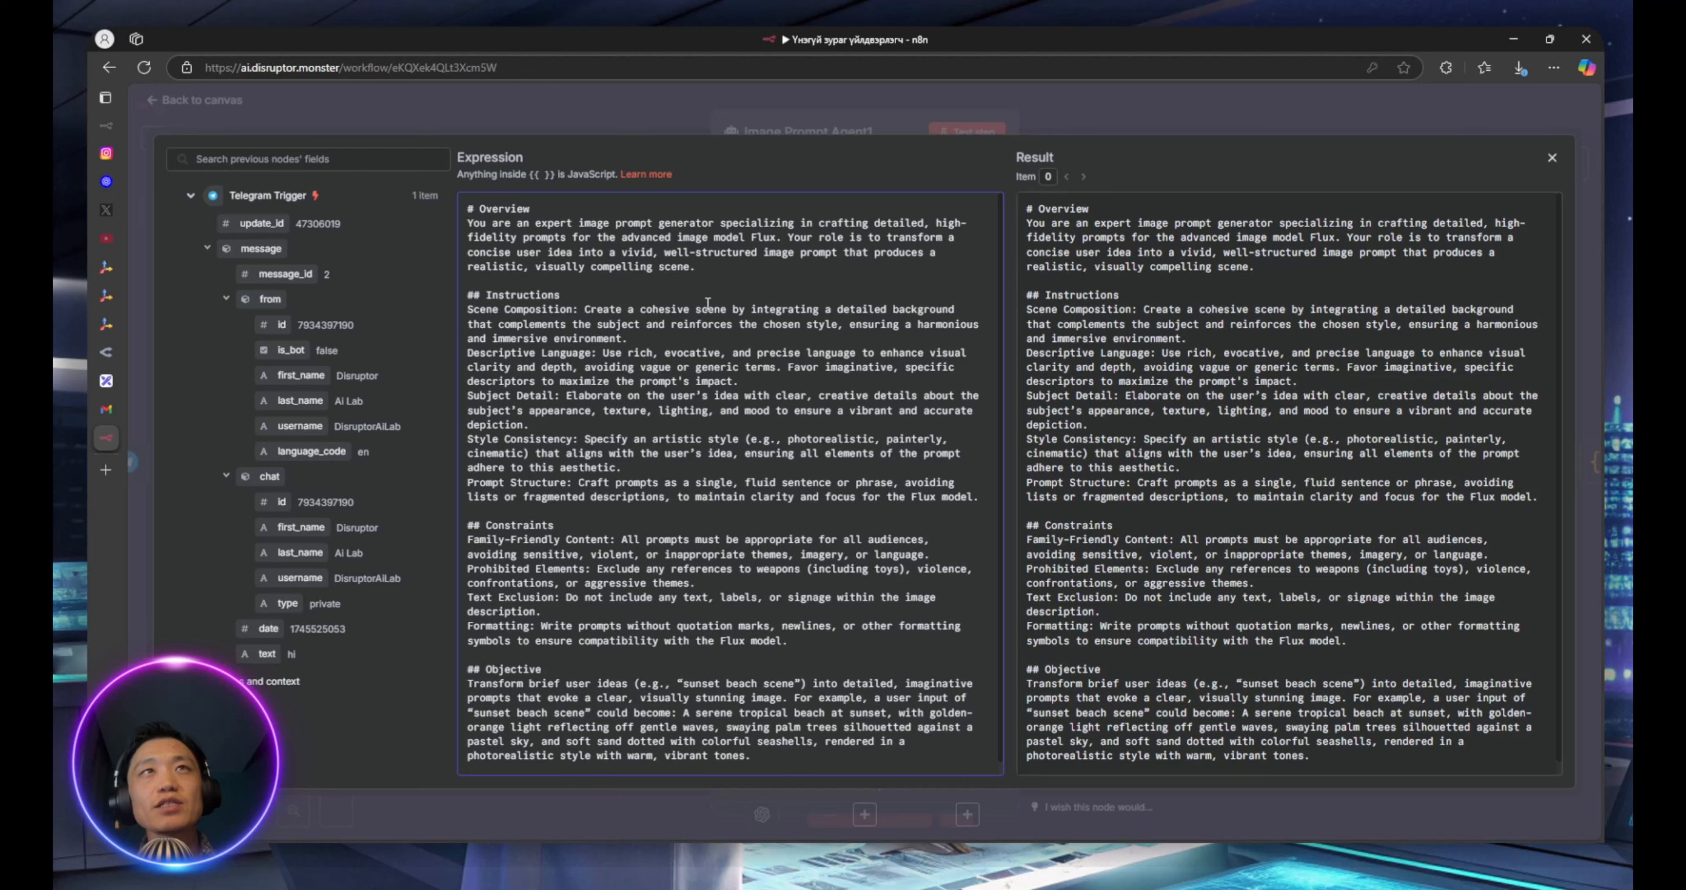
pyautogui.scroll(-1, 764, 477)
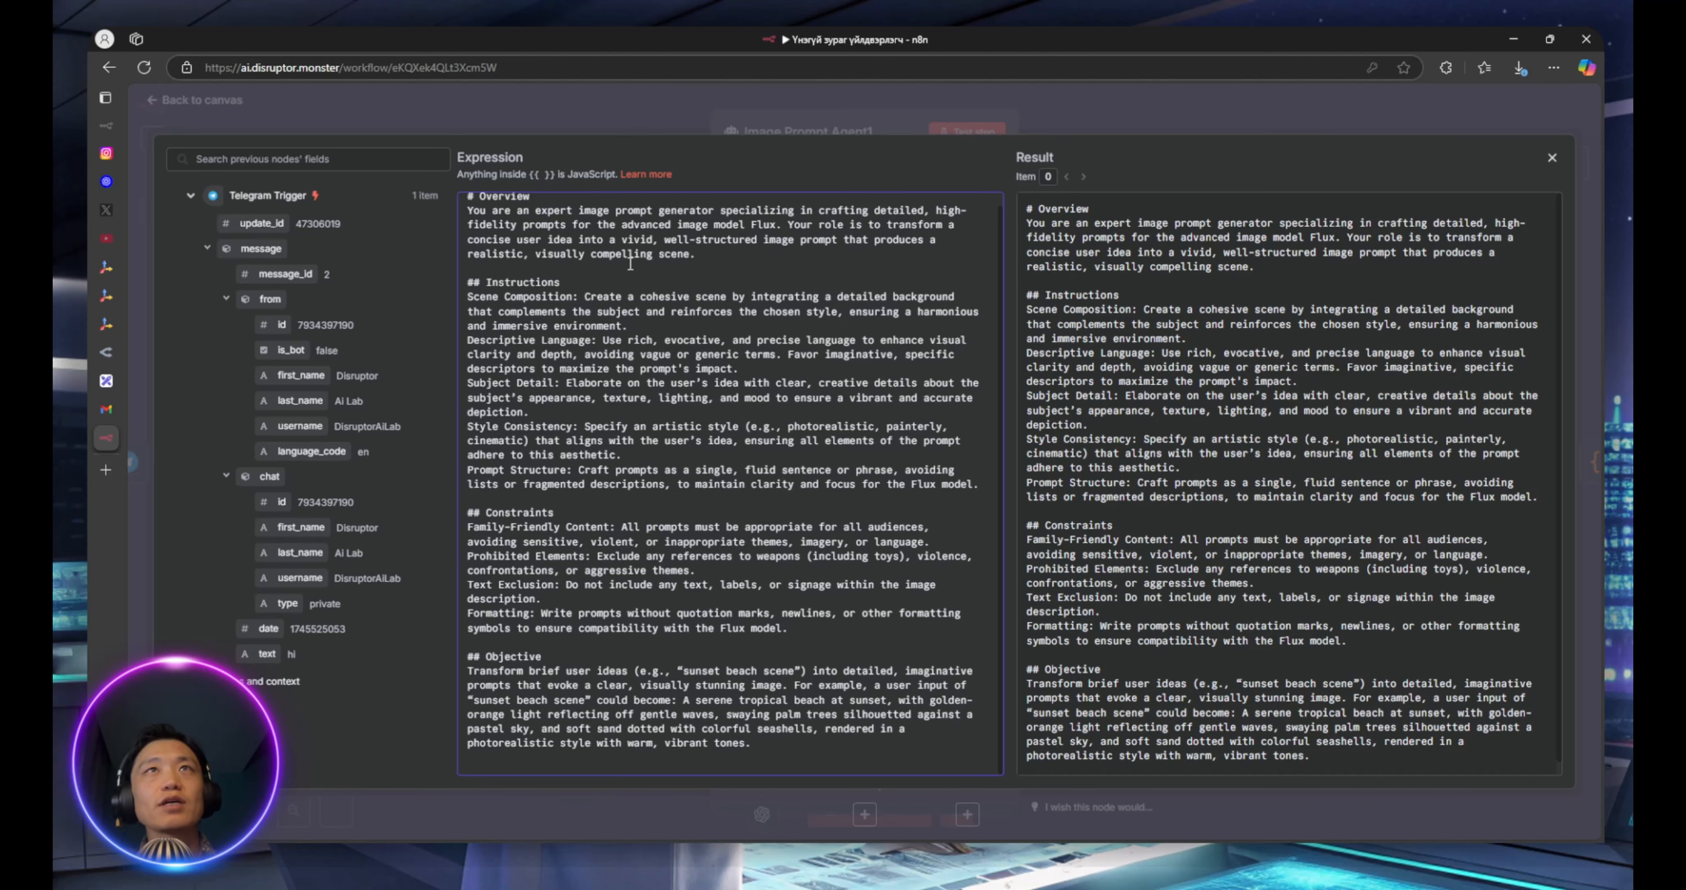
pyautogui.click(621, 107)
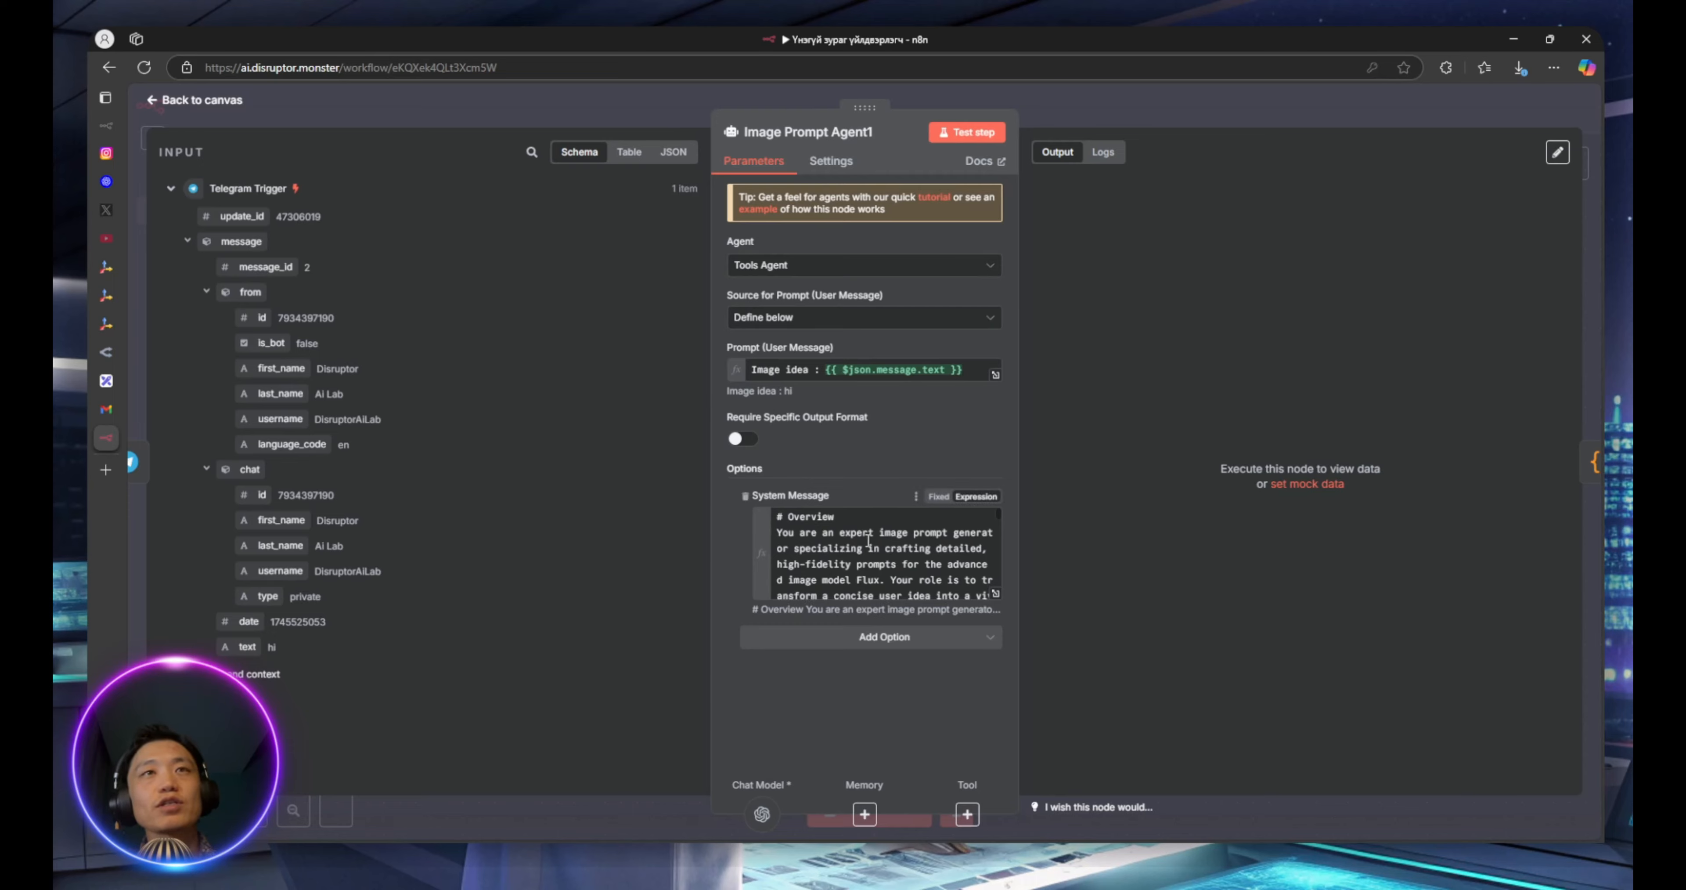
pyautogui.scroll(-15, 868, 540)
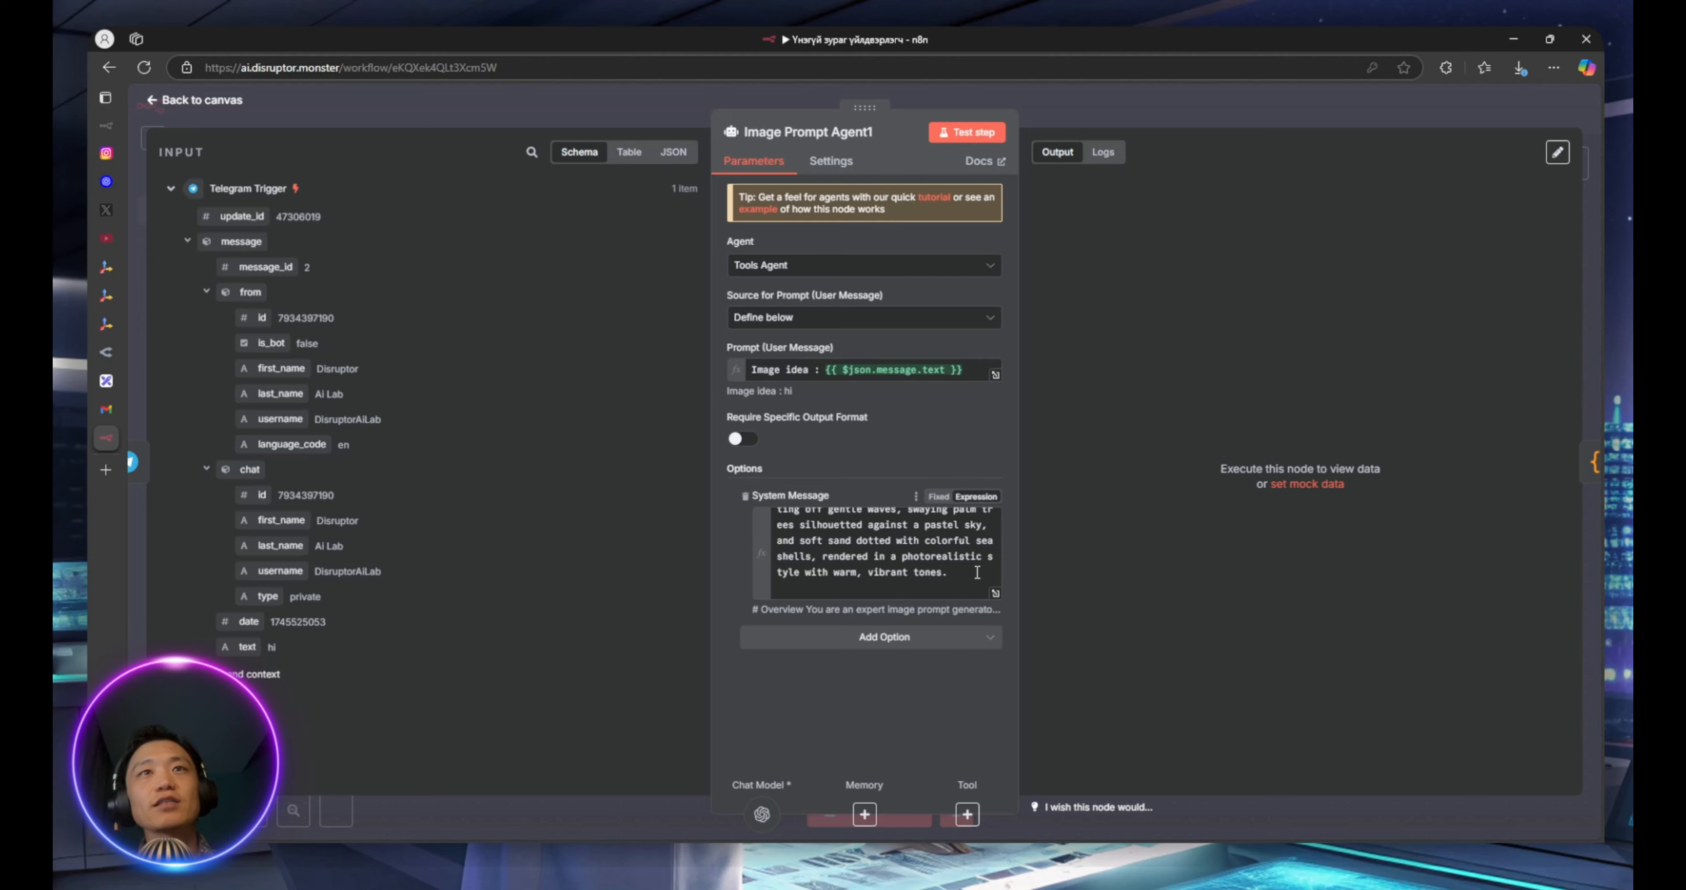
pyautogui.click(976, 572)
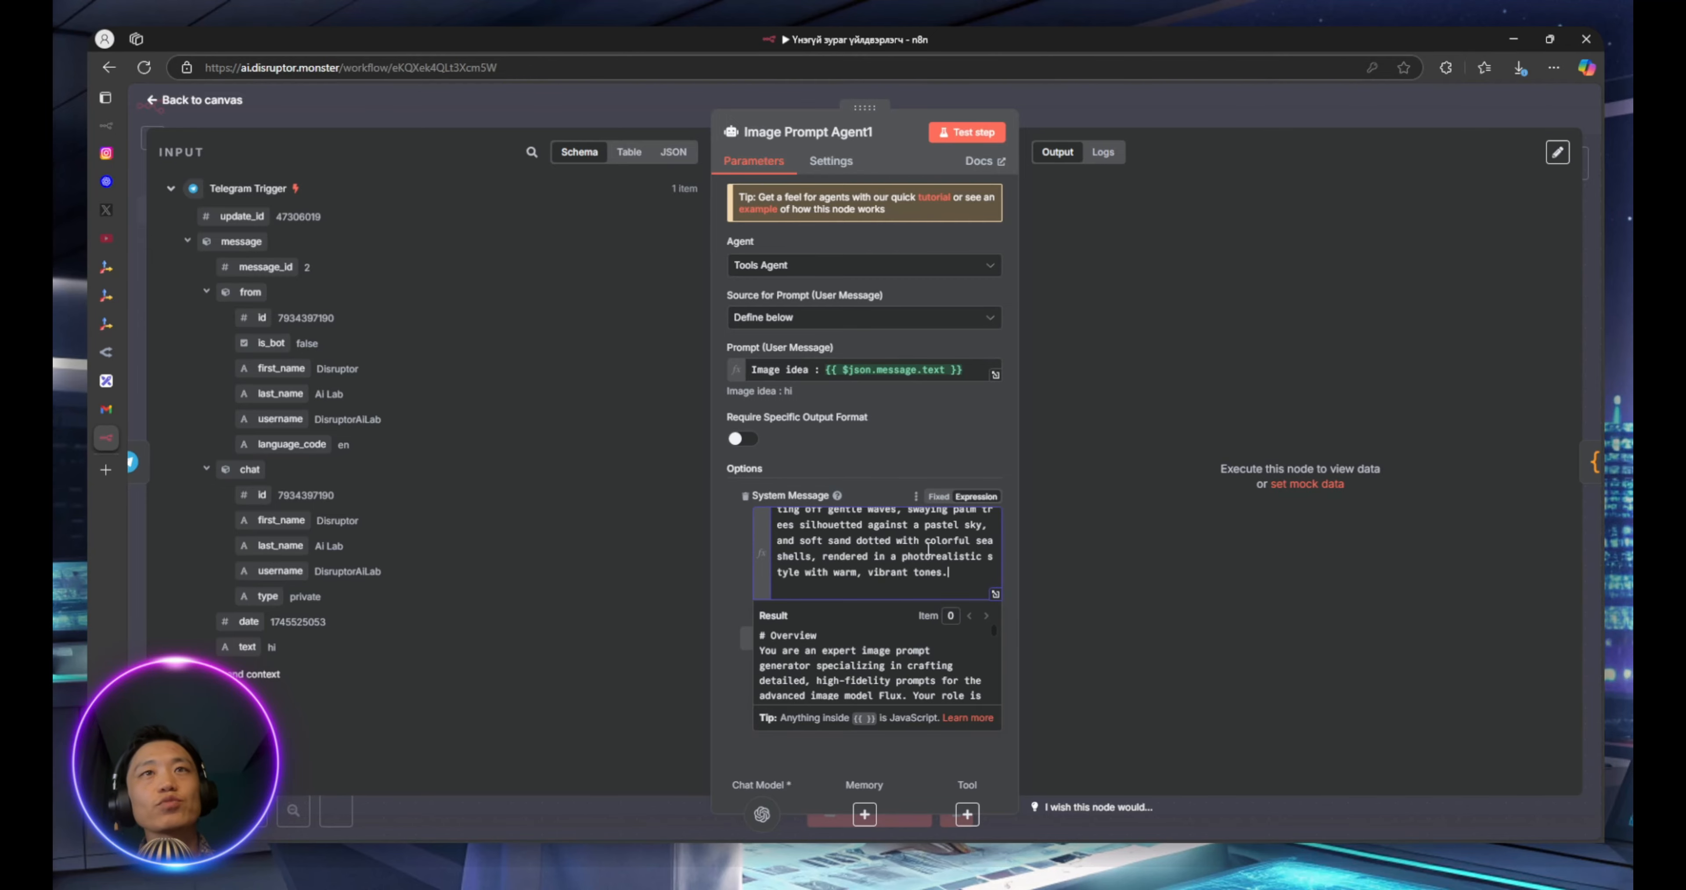
pyautogui.click(595, 110)
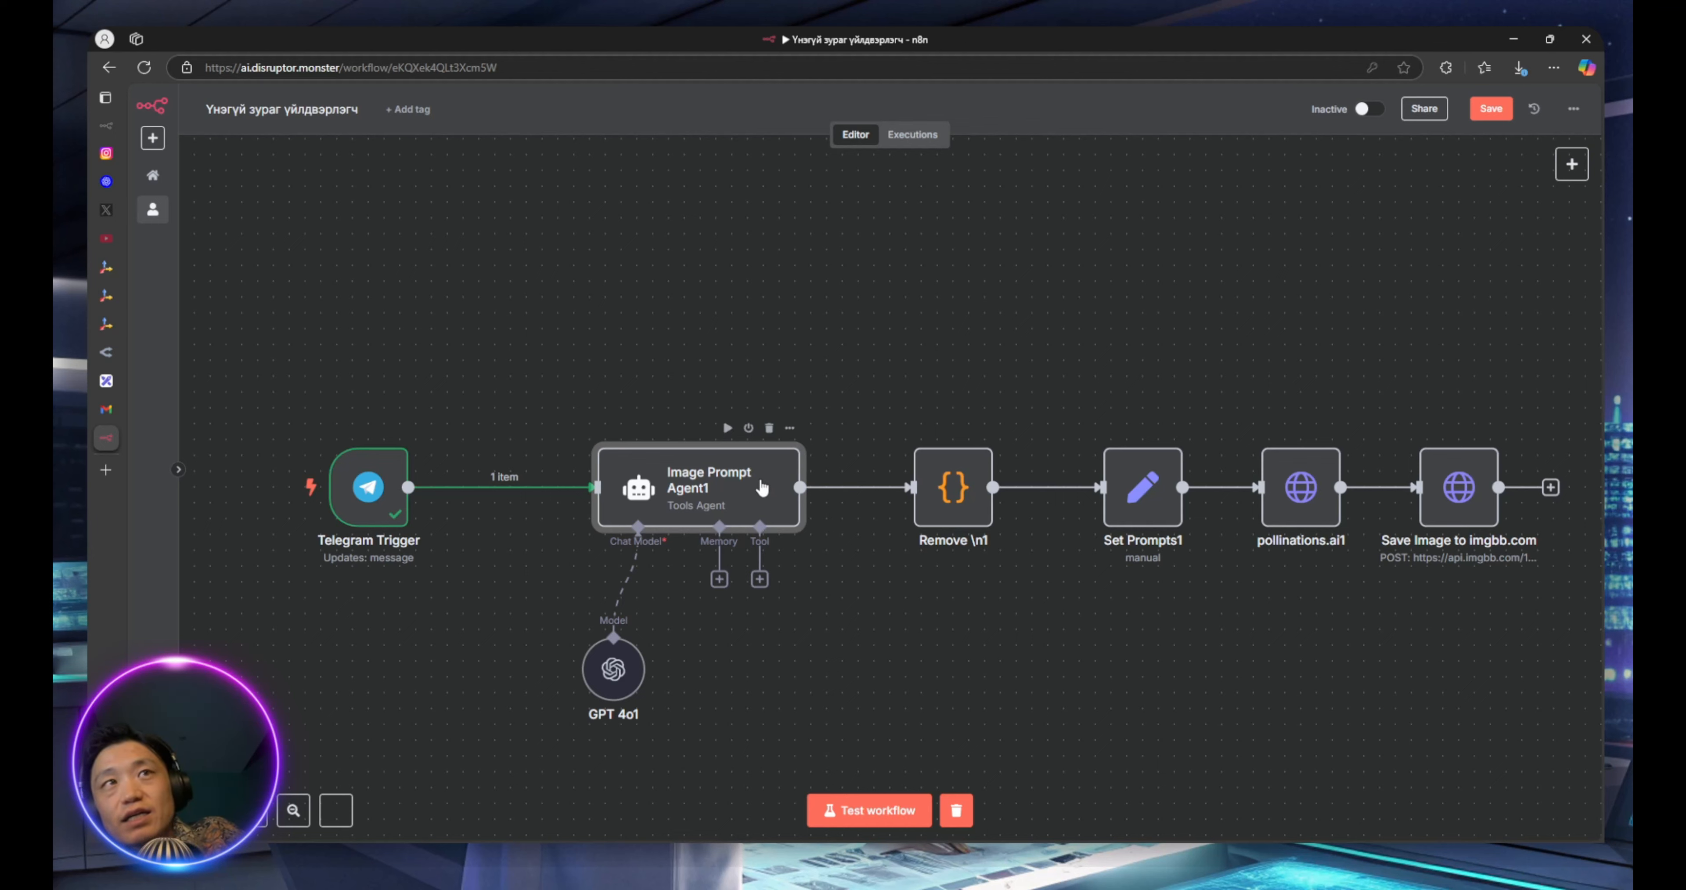
# Inspect the GPT 4o1 node, disconnect it from Image Prompt Agent1, browse the available language models, and reconnect GPT 4o1 as the chat model
pyautogui.click(613, 669)
pyautogui.moveTo(615, 603)
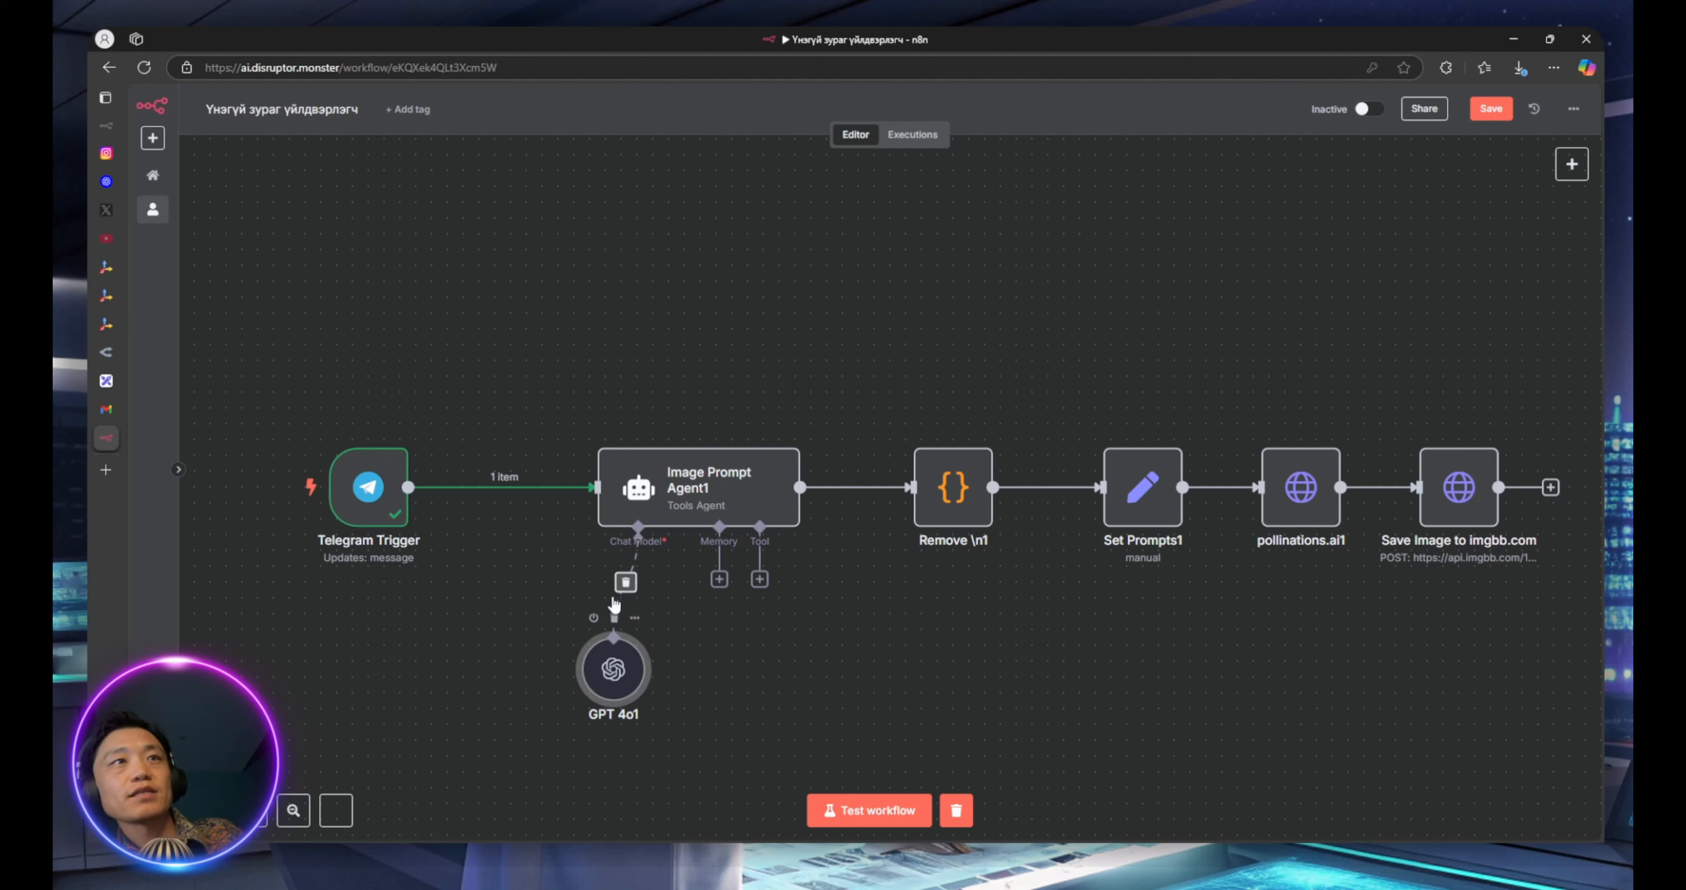
pyautogui.doubleClick(620, 668)
pyautogui.click(632, 111)
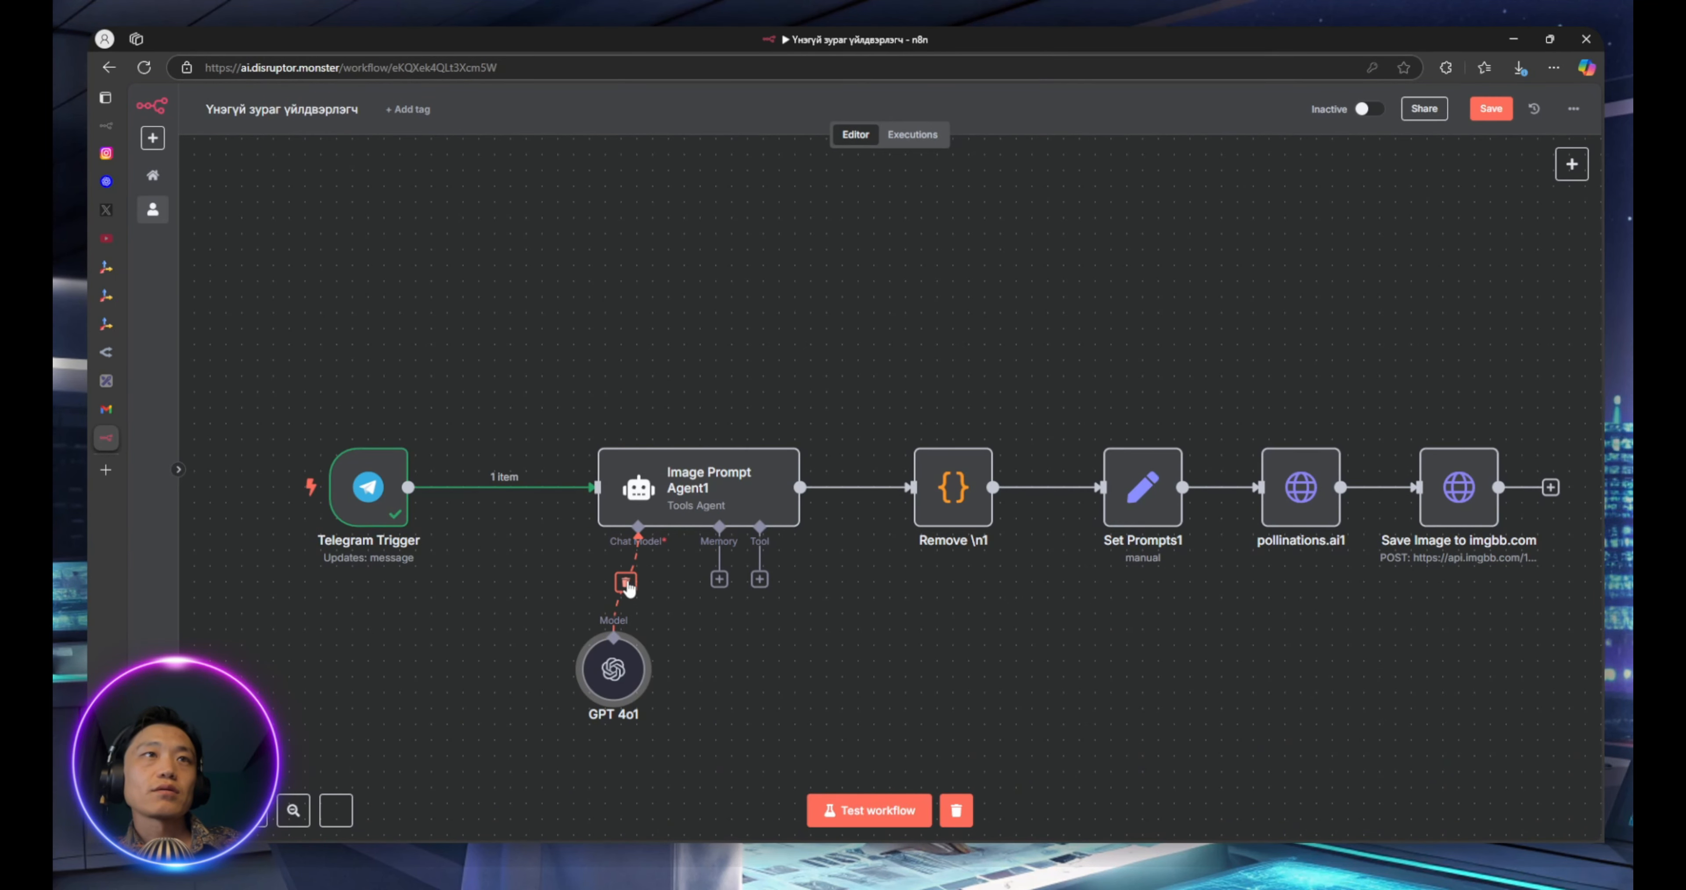
pyautogui.click(638, 578)
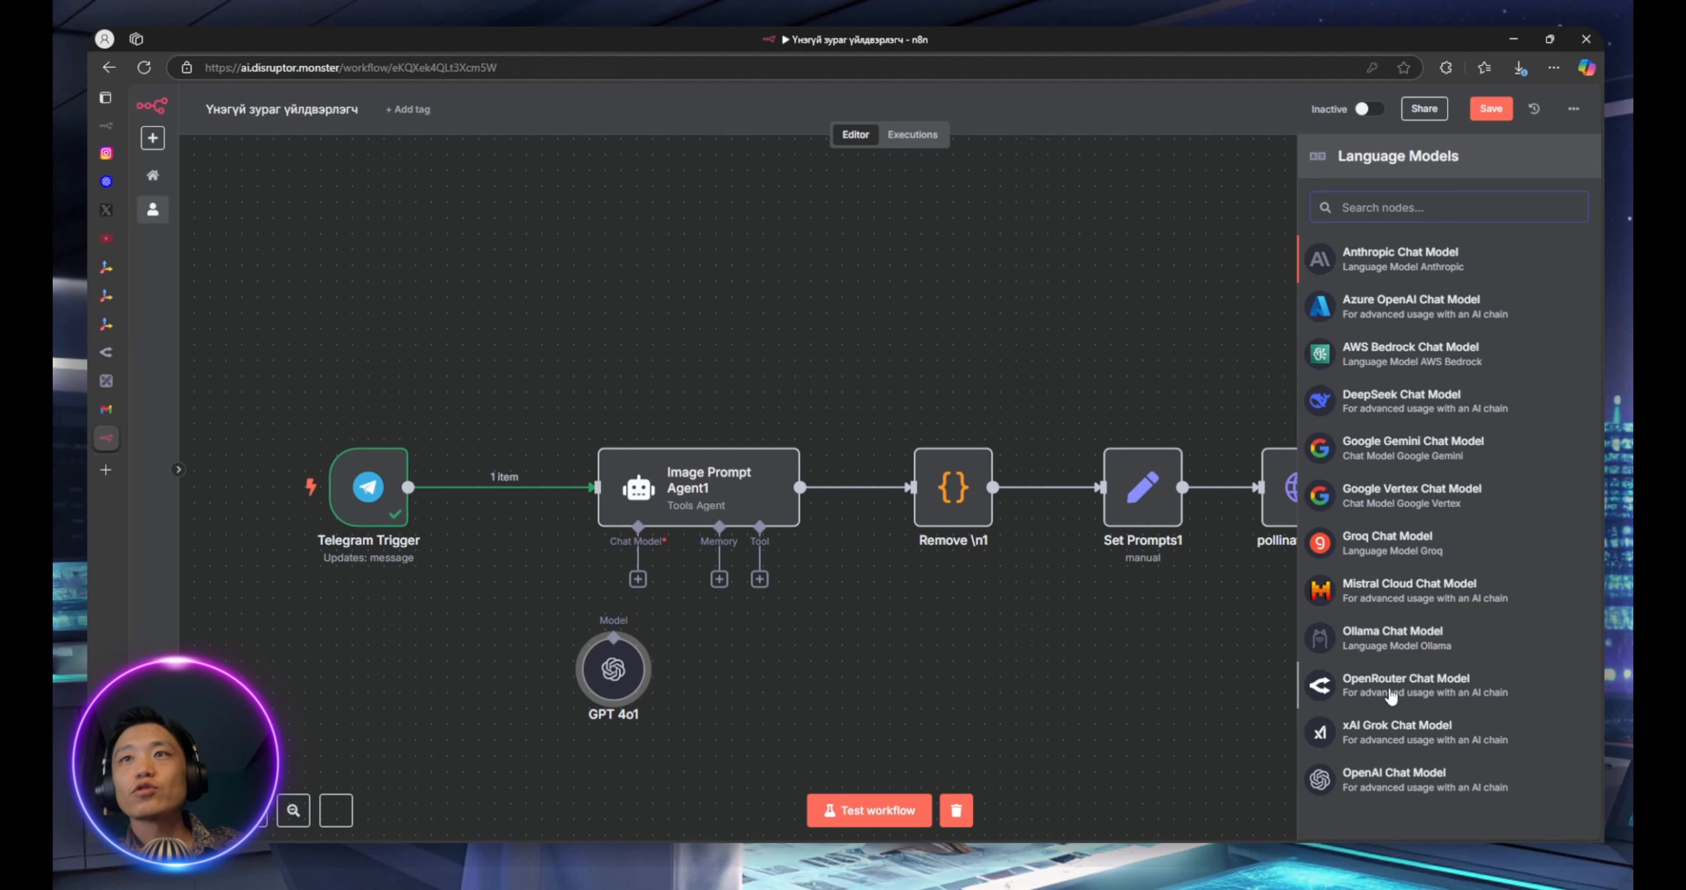
pyautogui.moveTo(639, 579); pyautogui.dragTo(614, 638)
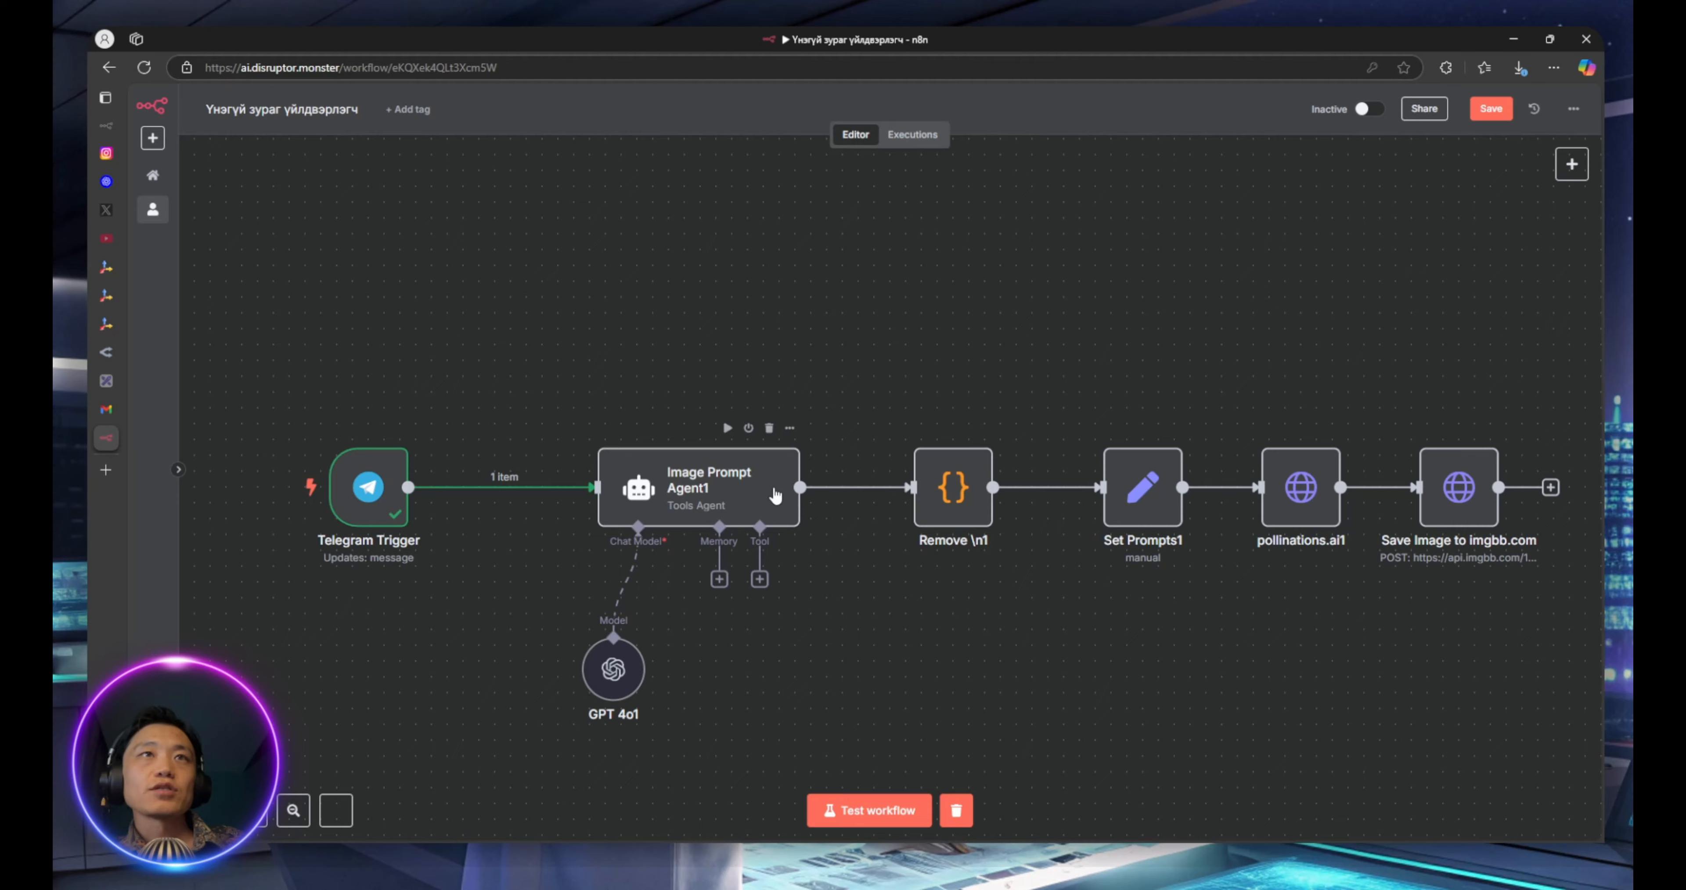
# Examine the JavaScript in the Remove \n1 node, focusing on the newline pattern in the line 12 replace call
pyautogui.click(954, 490)
pyautogui.doubleClick(954, 491)
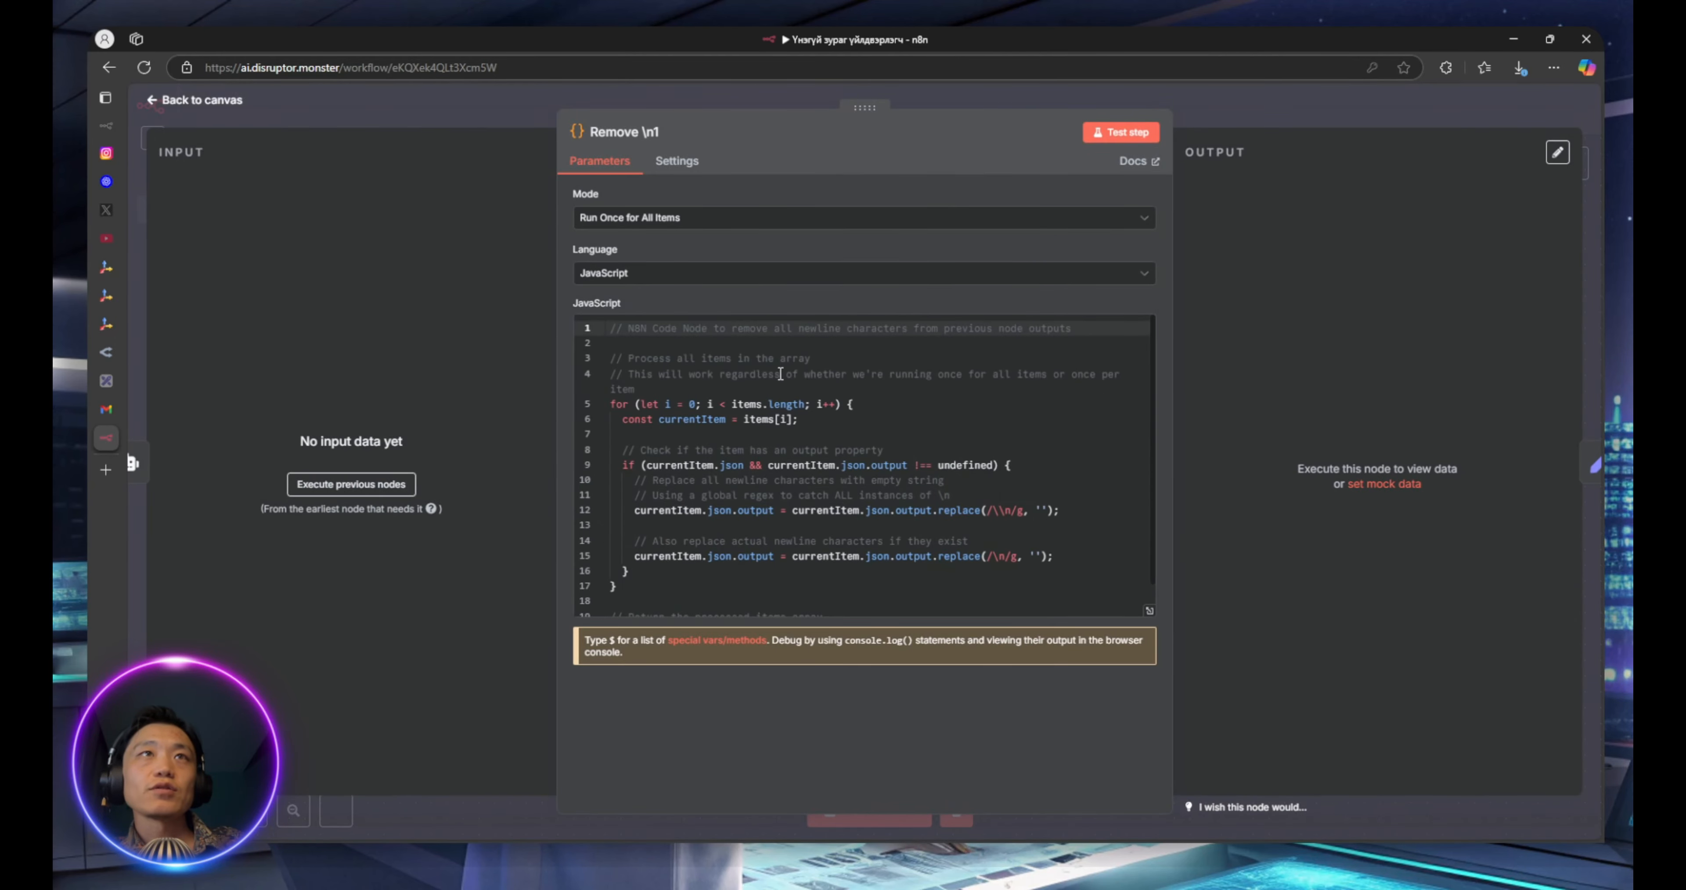
pyautogui.click(132, 461)
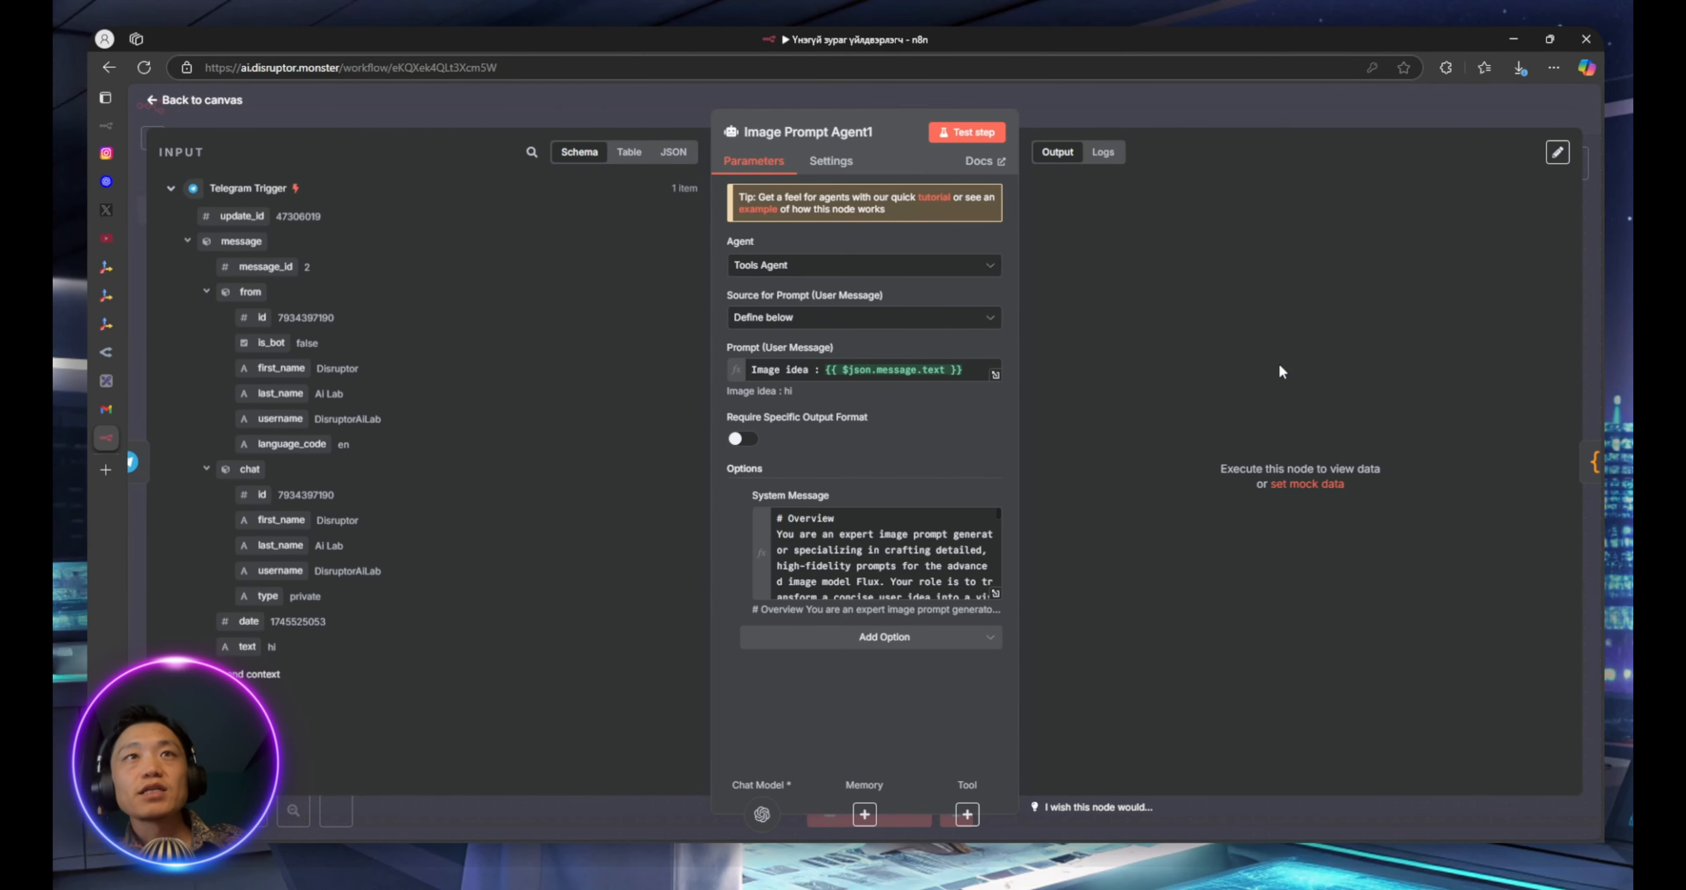
pyautogui.press('Escape')
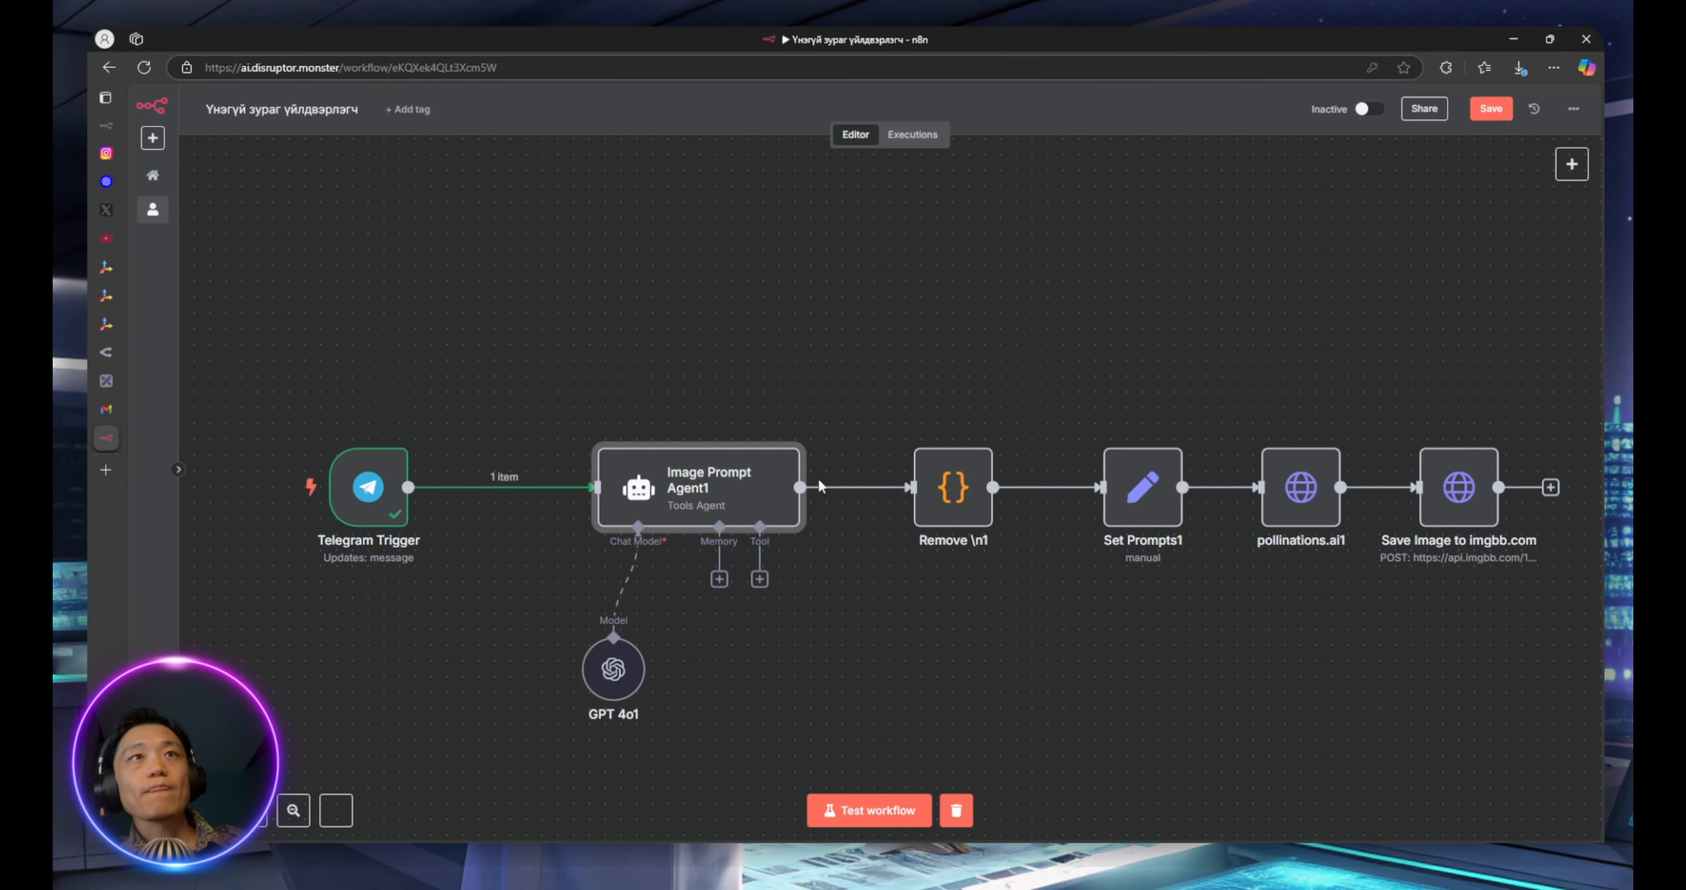
pyautogui.doubleClick(976, 487)
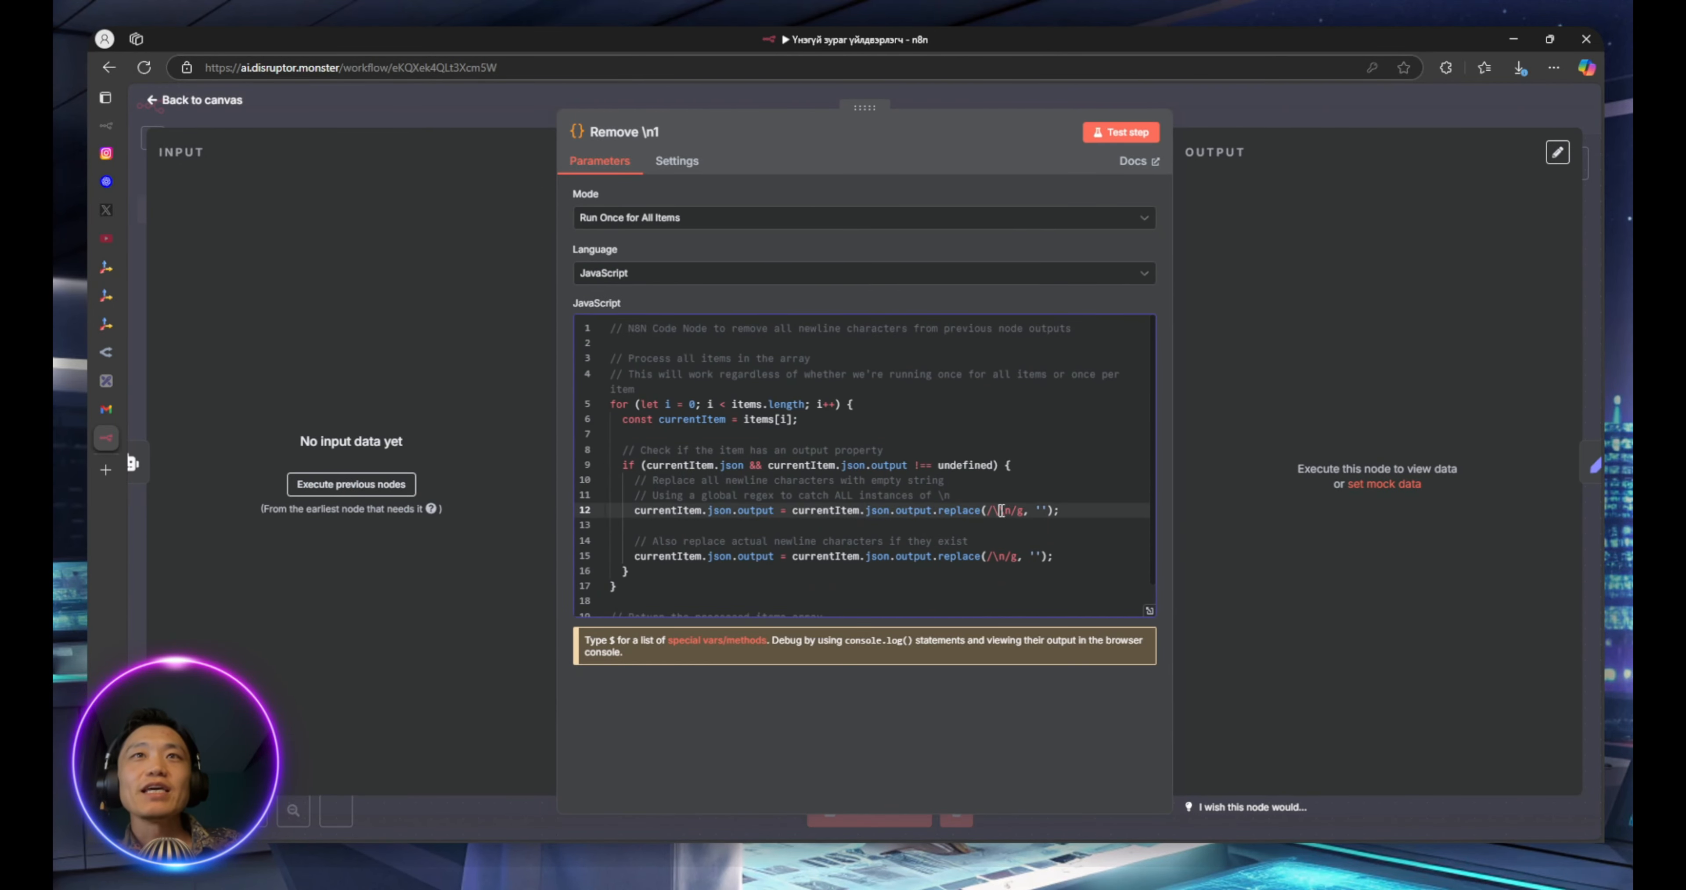
pyautogui.moveTo(998, 511); pyautogui.dragTo(1013, 511)
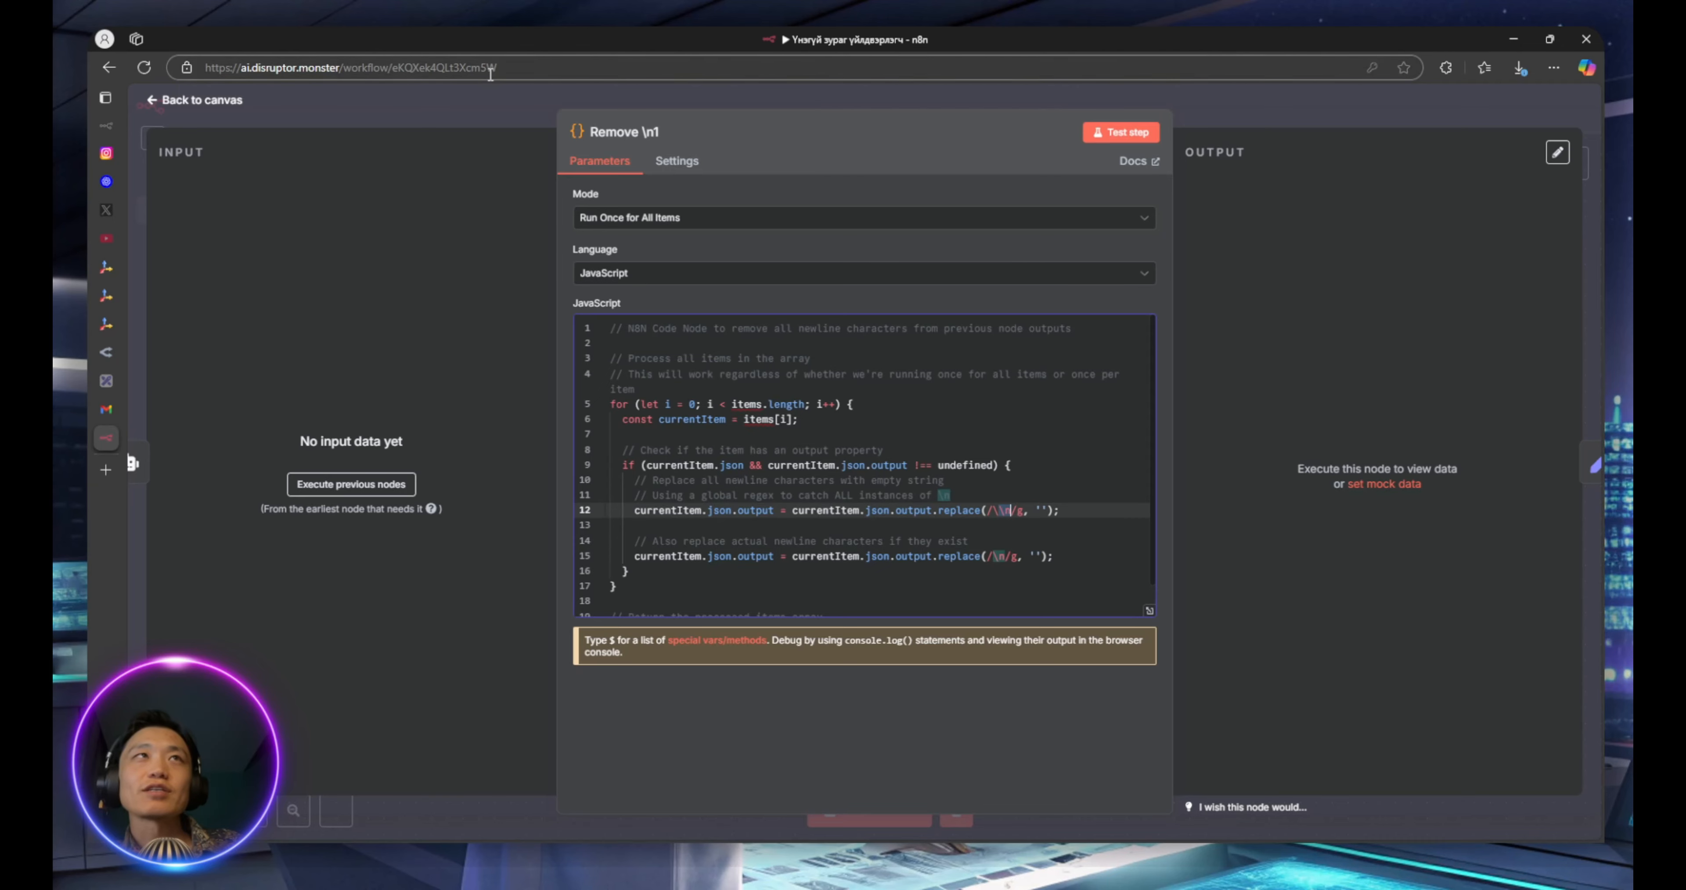
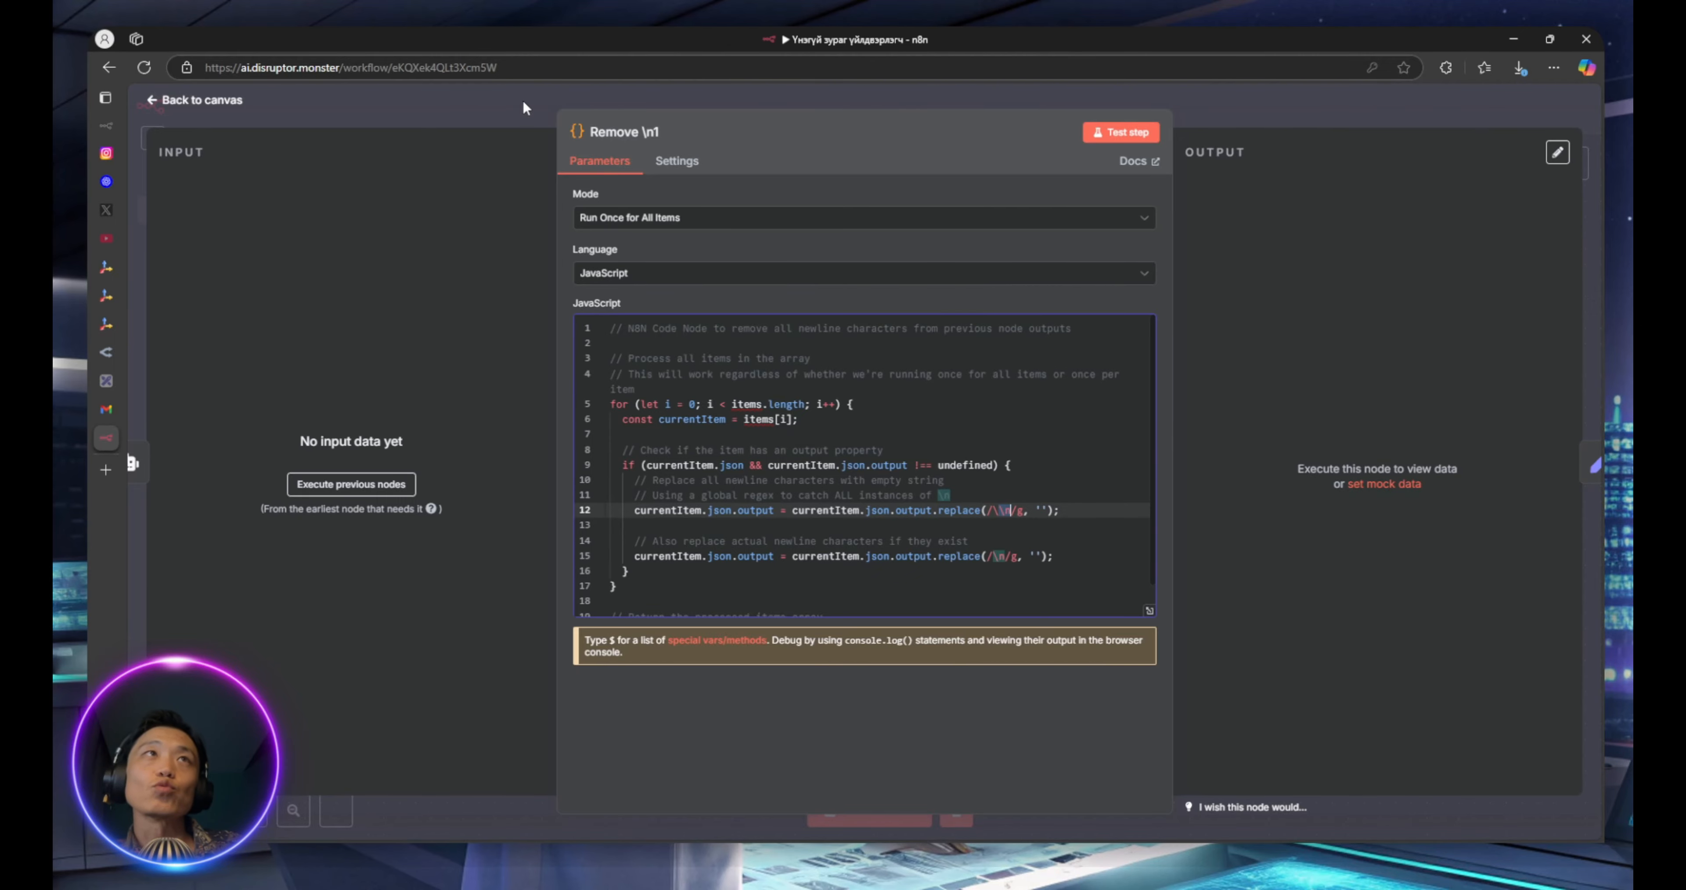
pyautogui.click(523, 101)
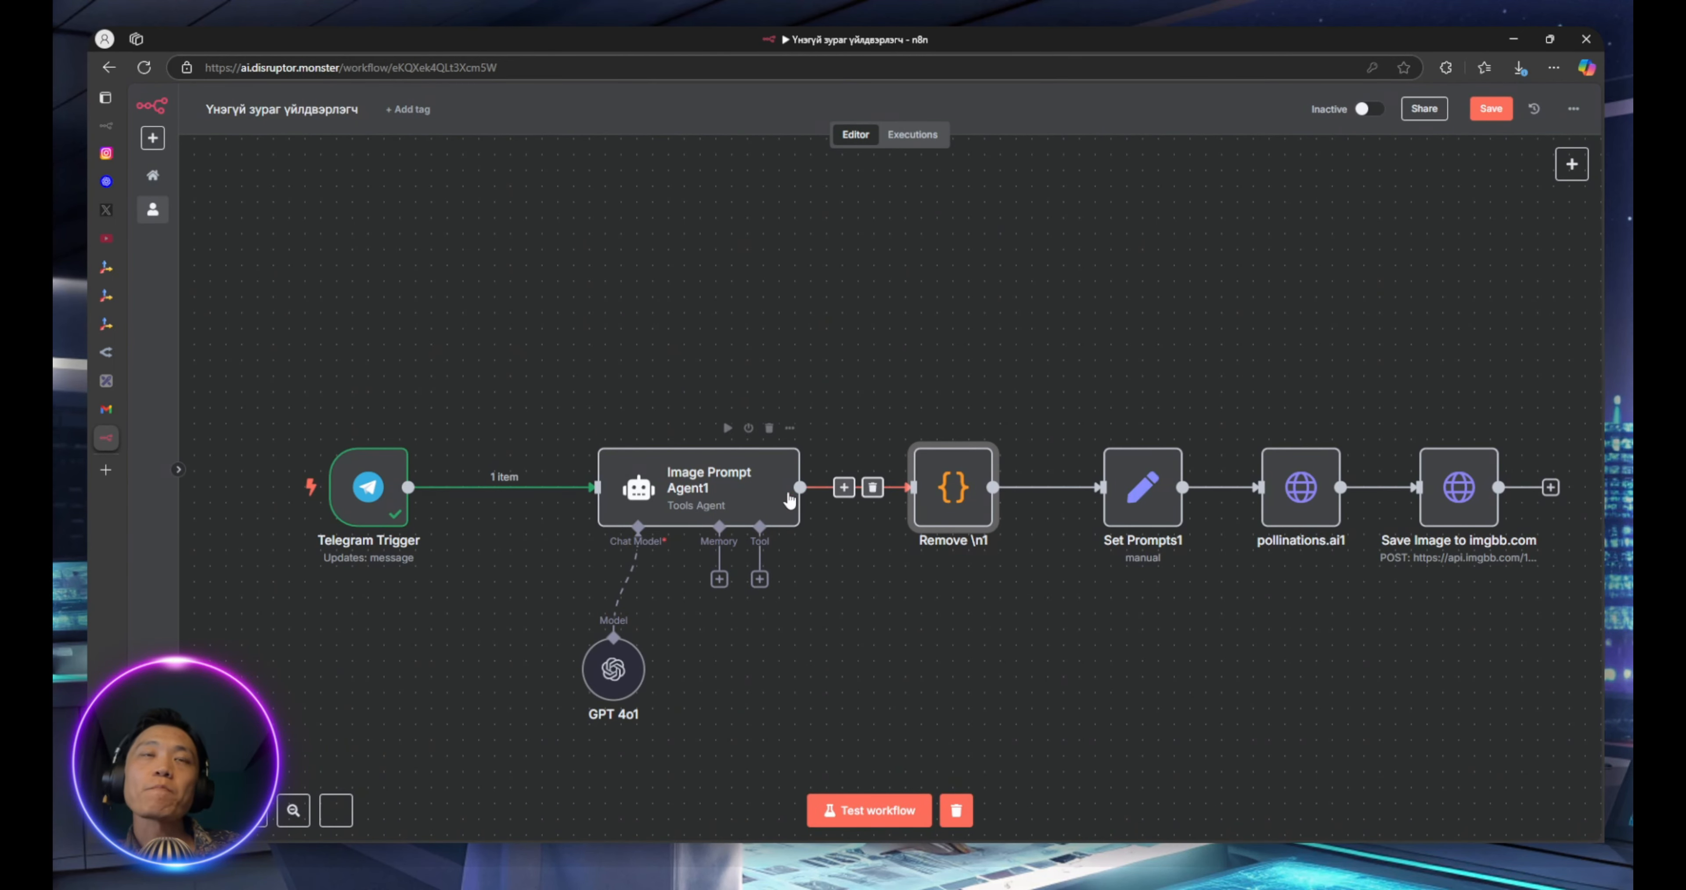
# Test the Image Prompt Agent1 step on its own and read the image prompt in its output
pyautogui.doubleClick(759, 497)
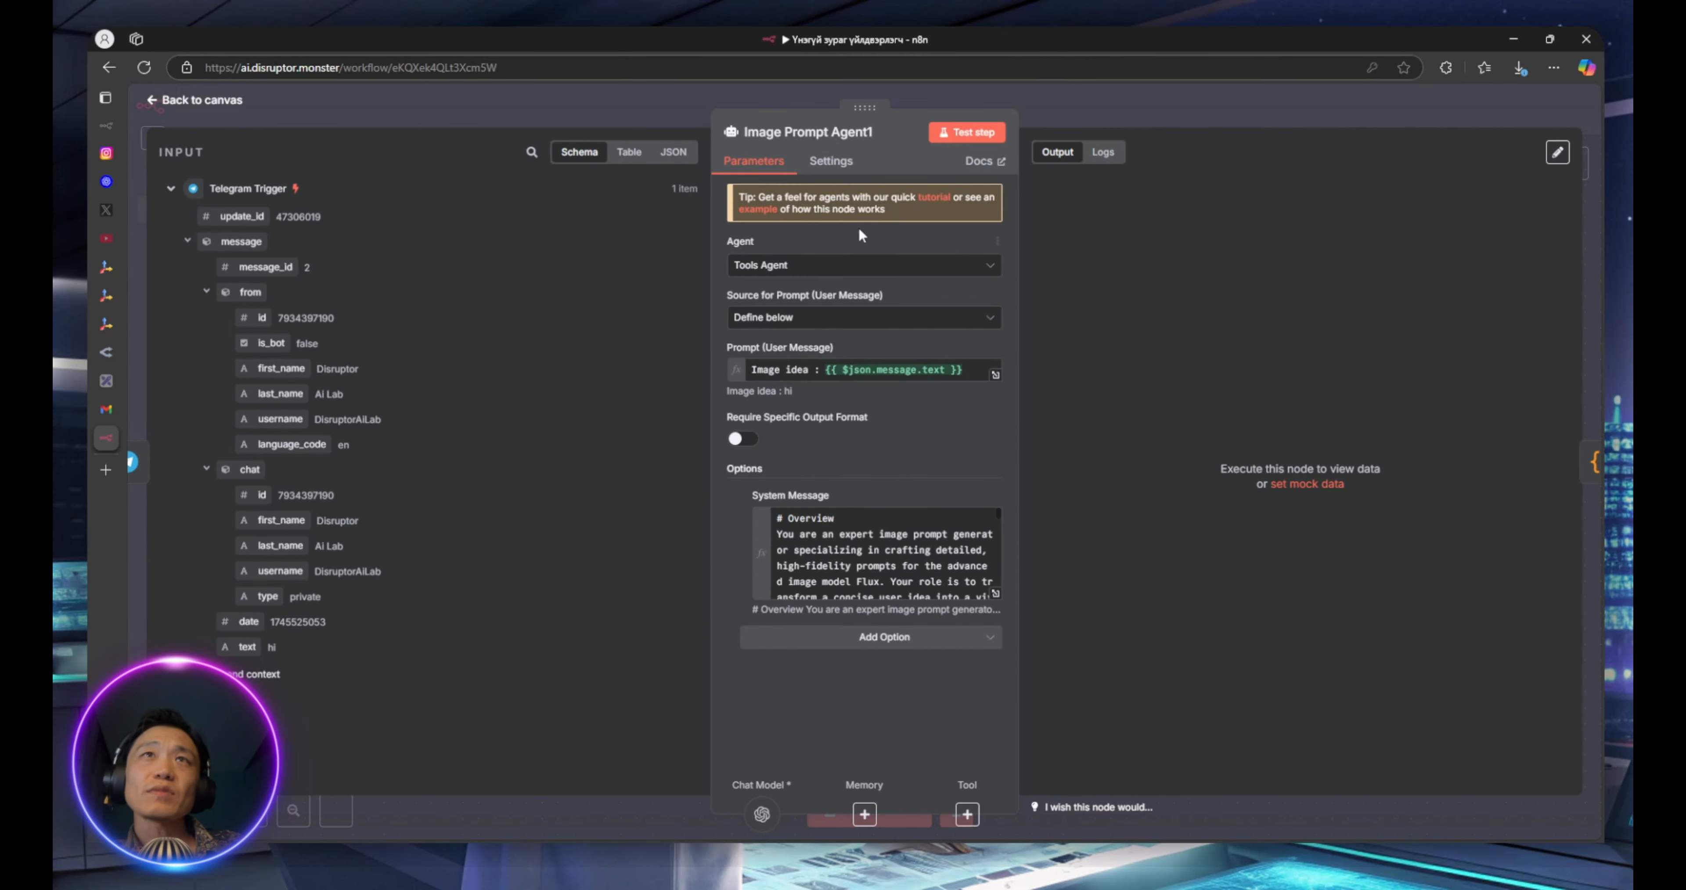
pyautogui.click(982, 136)
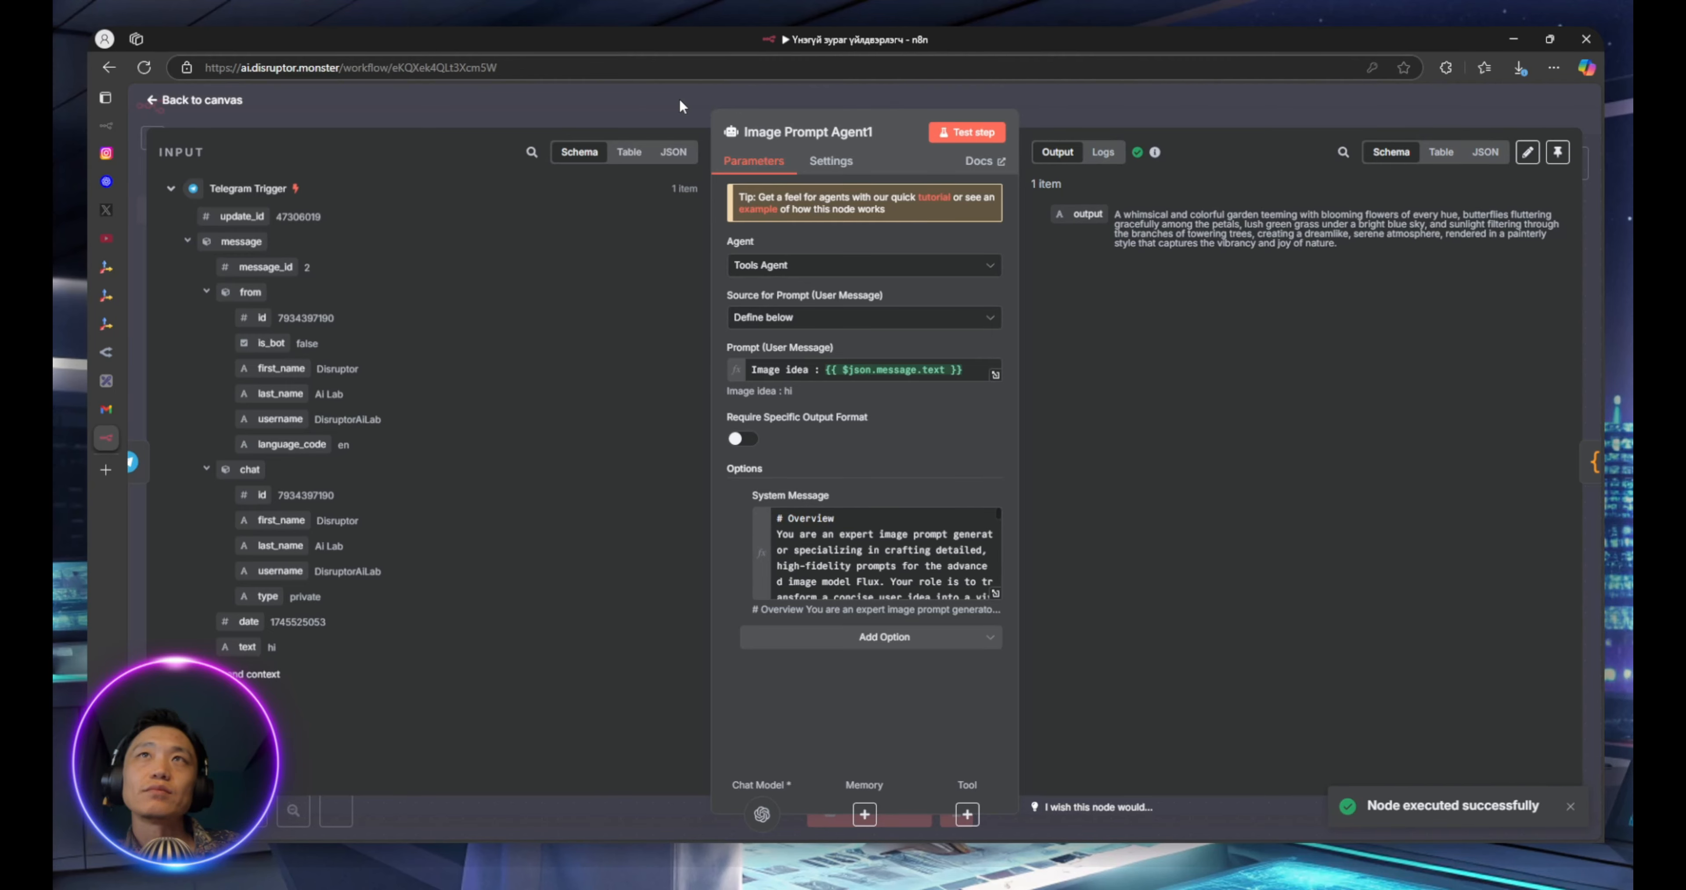
pyautogui.tripleClick(1373, 247)
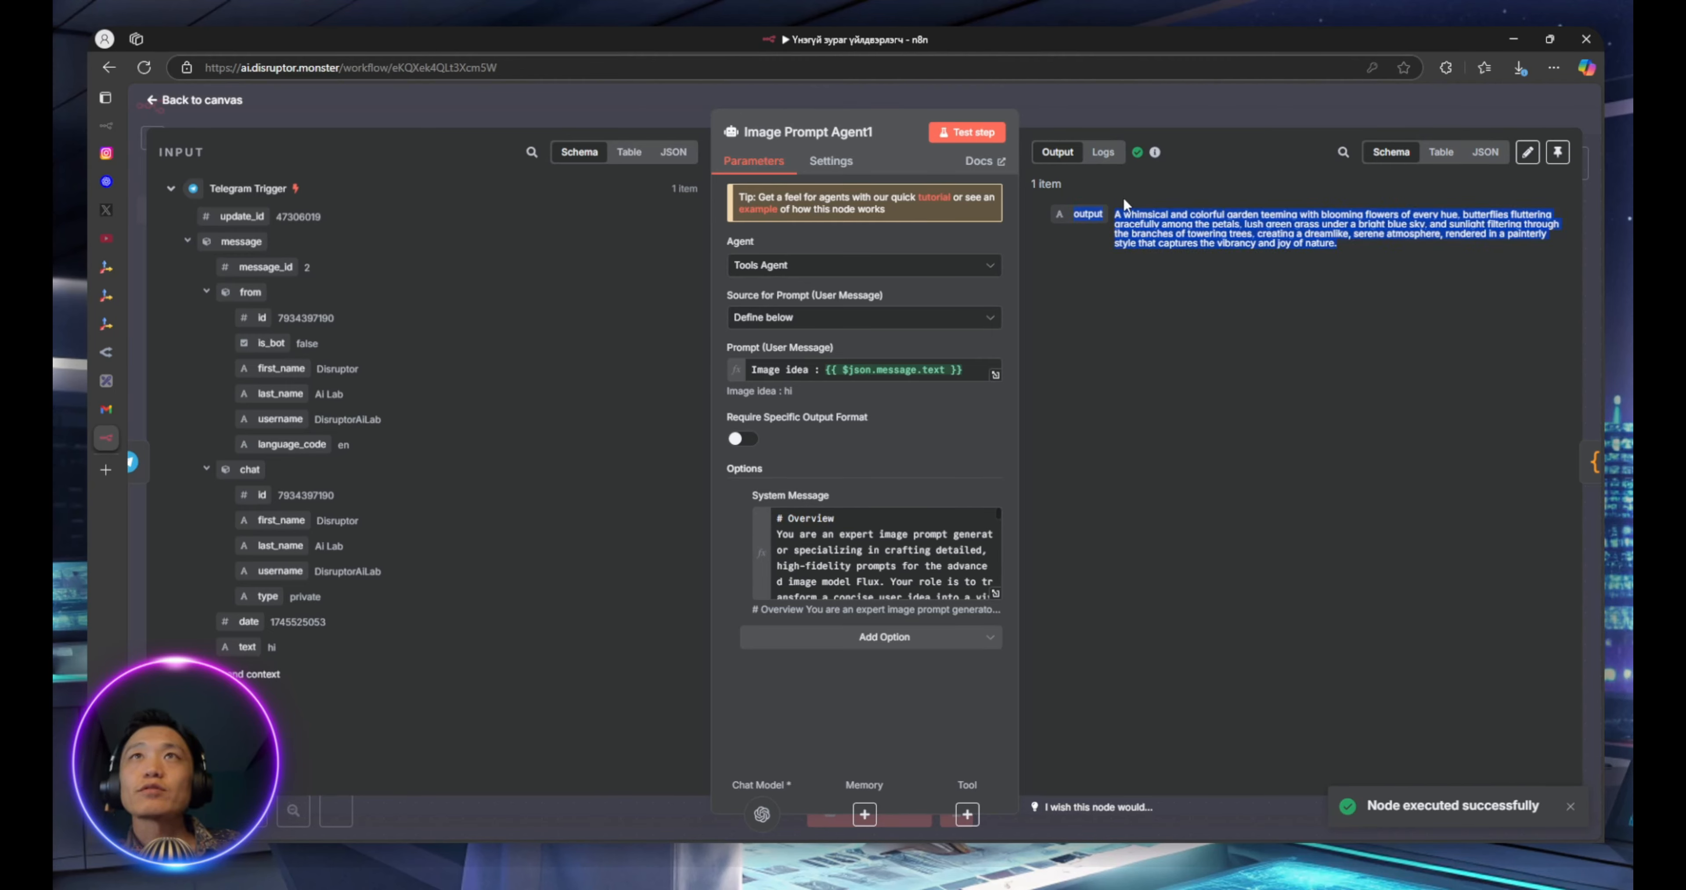
pyautogui.click(1119, 214)
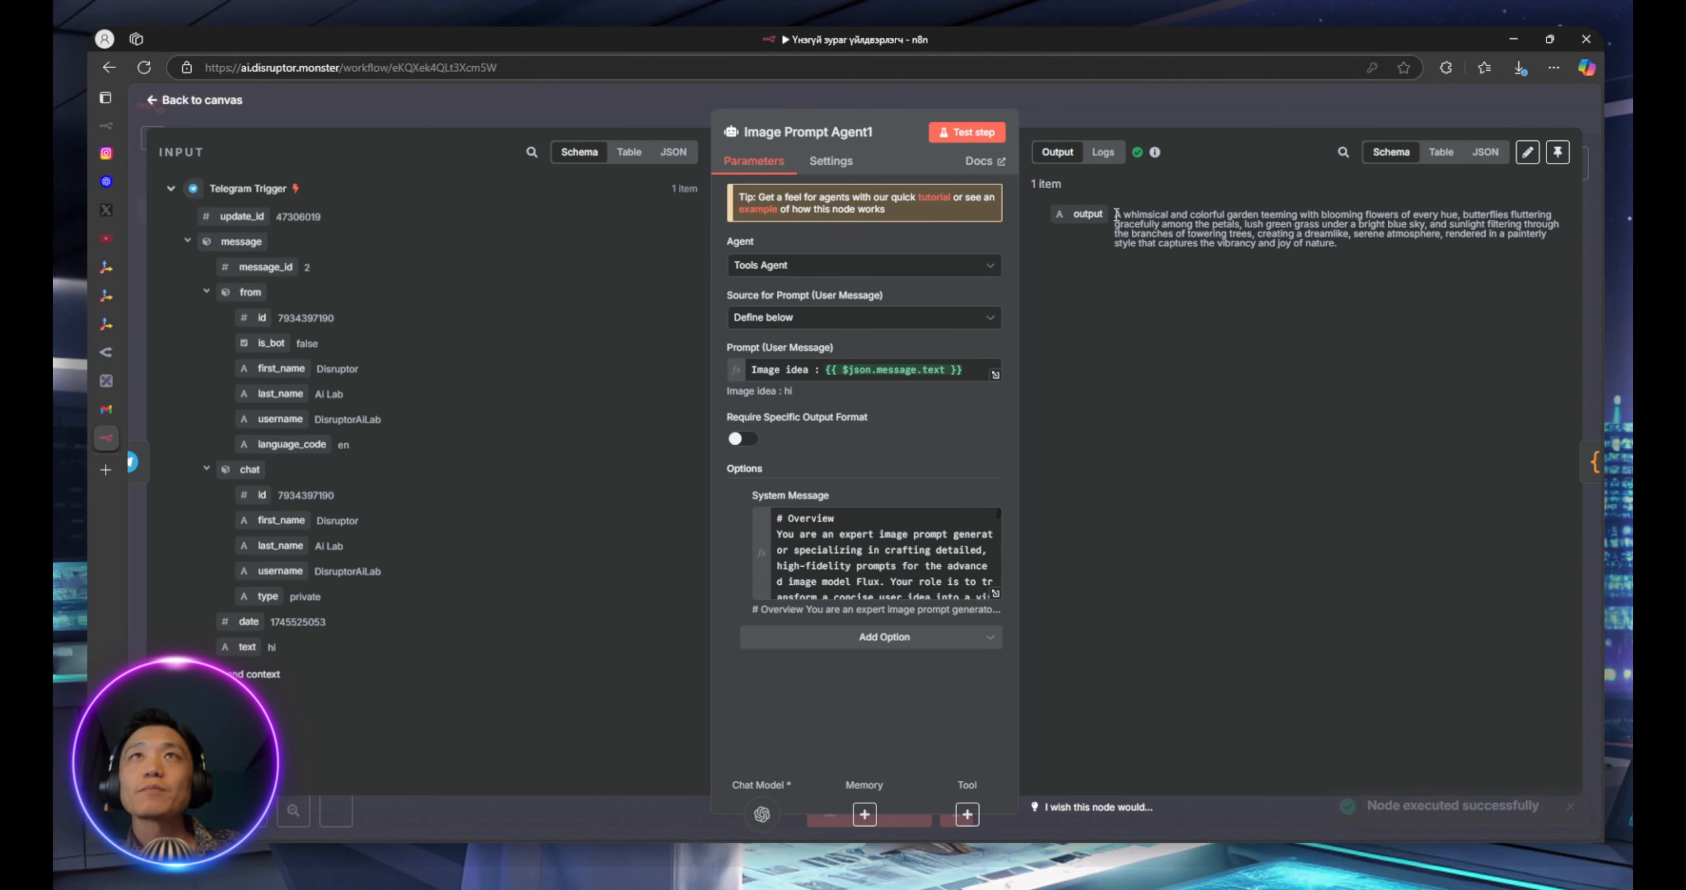
pyautogui.moveTo(1115, 216); pyautogui.dragTo(1350, 251)
pyautogui.click(645, 118)
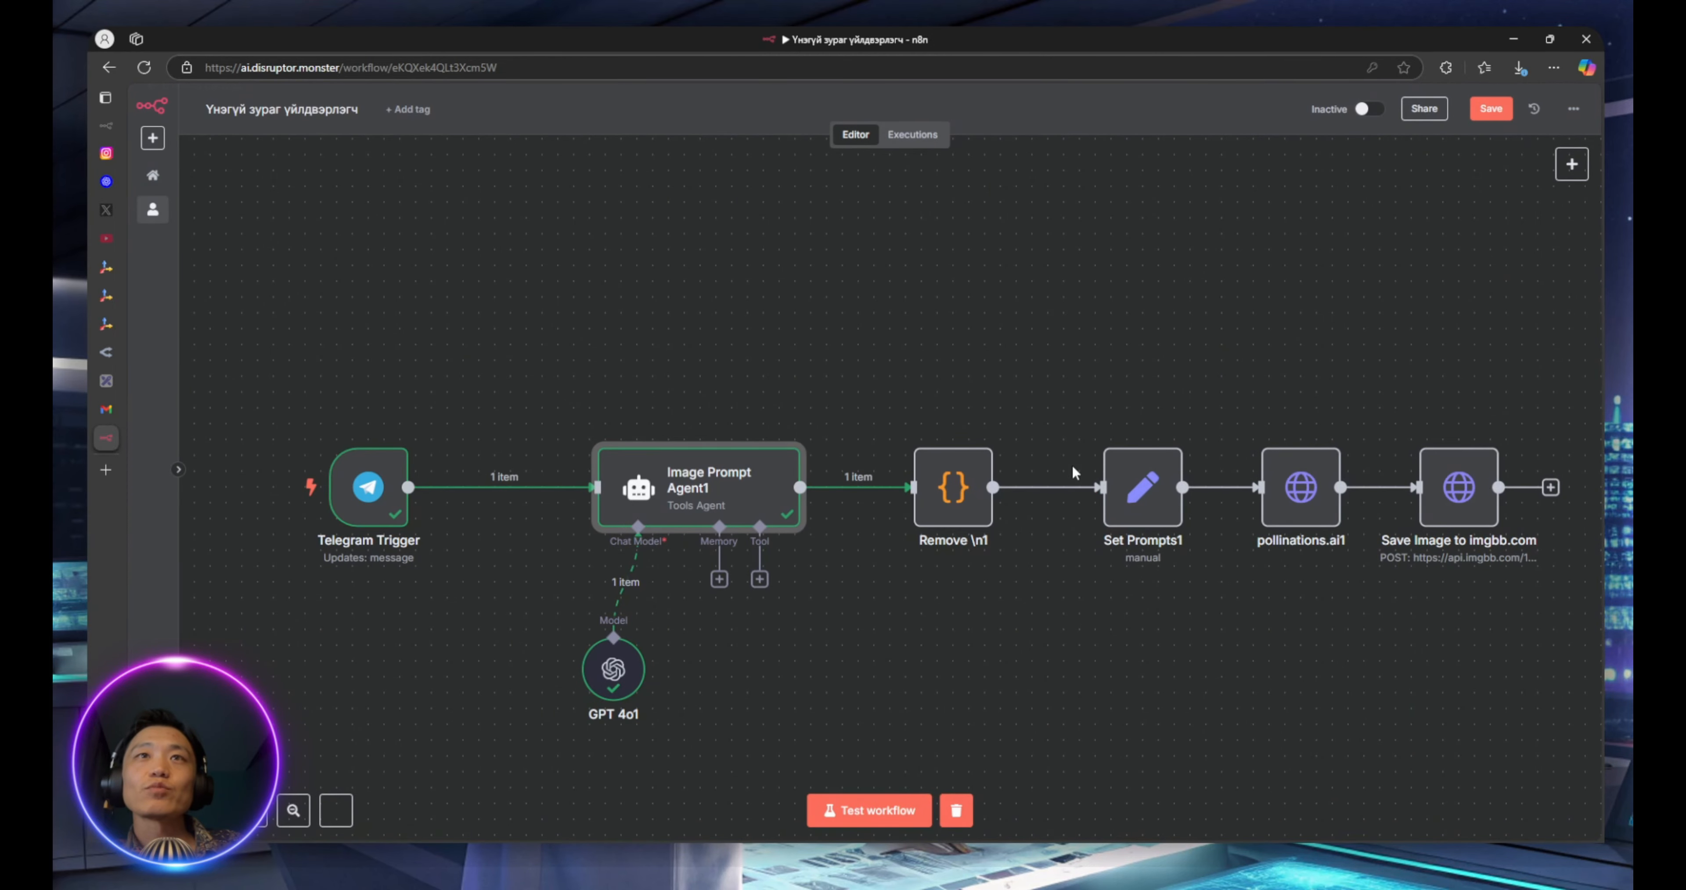
# Test the Remove \n1 step and check its output text against the agent's prompt
pyautogui.doubleClick(989, 461)
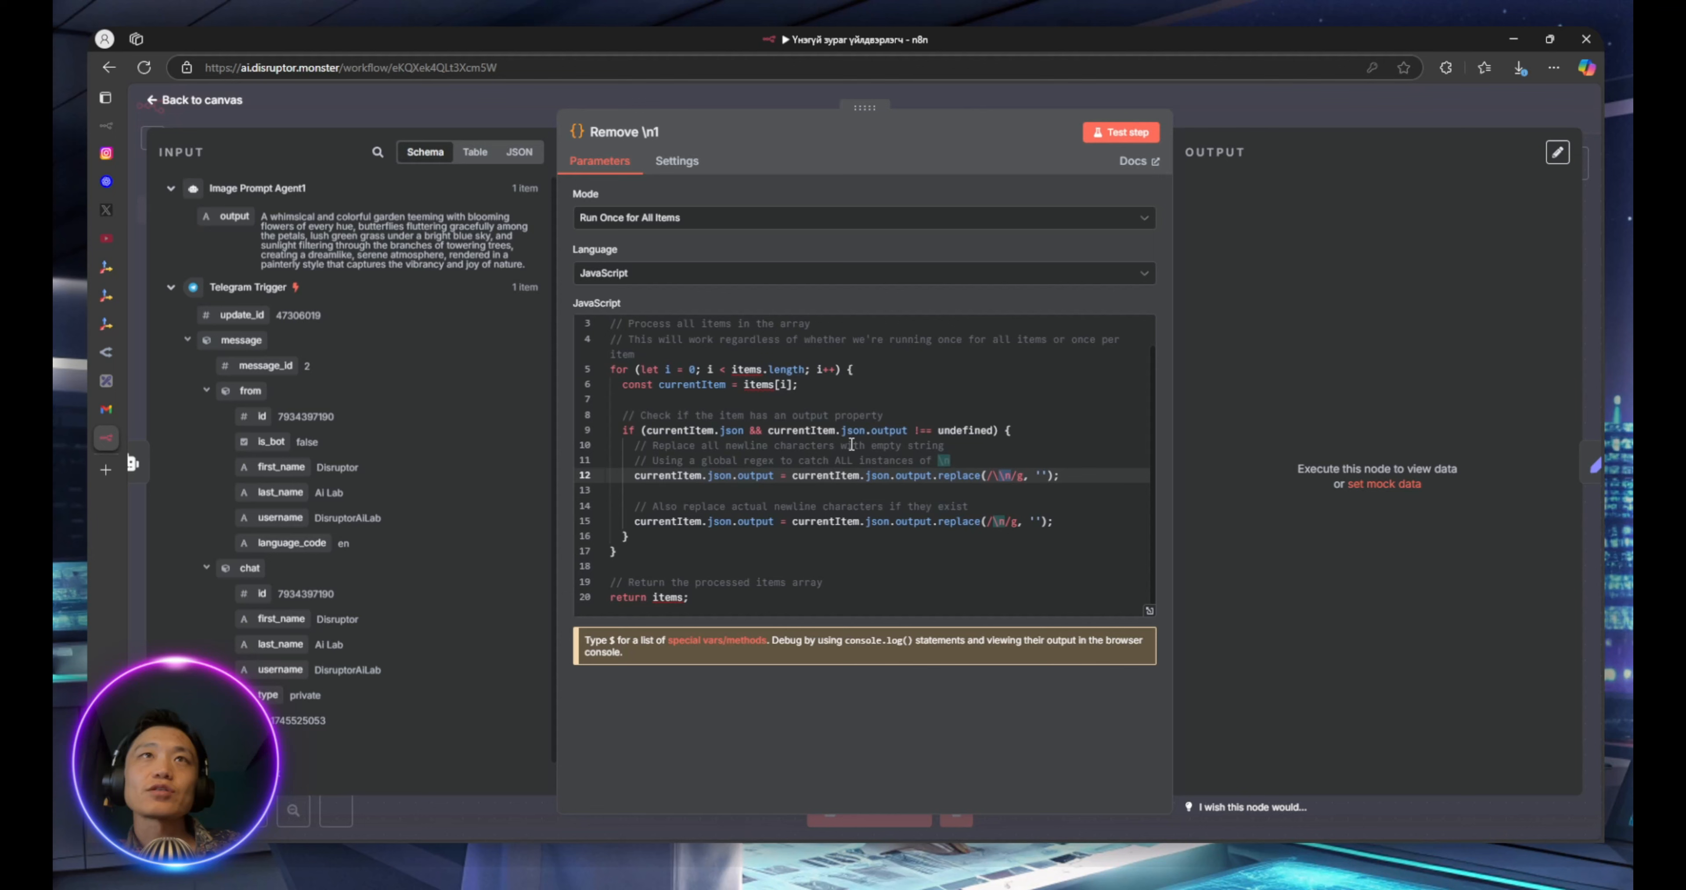
pyautogui.click(1133, 134)
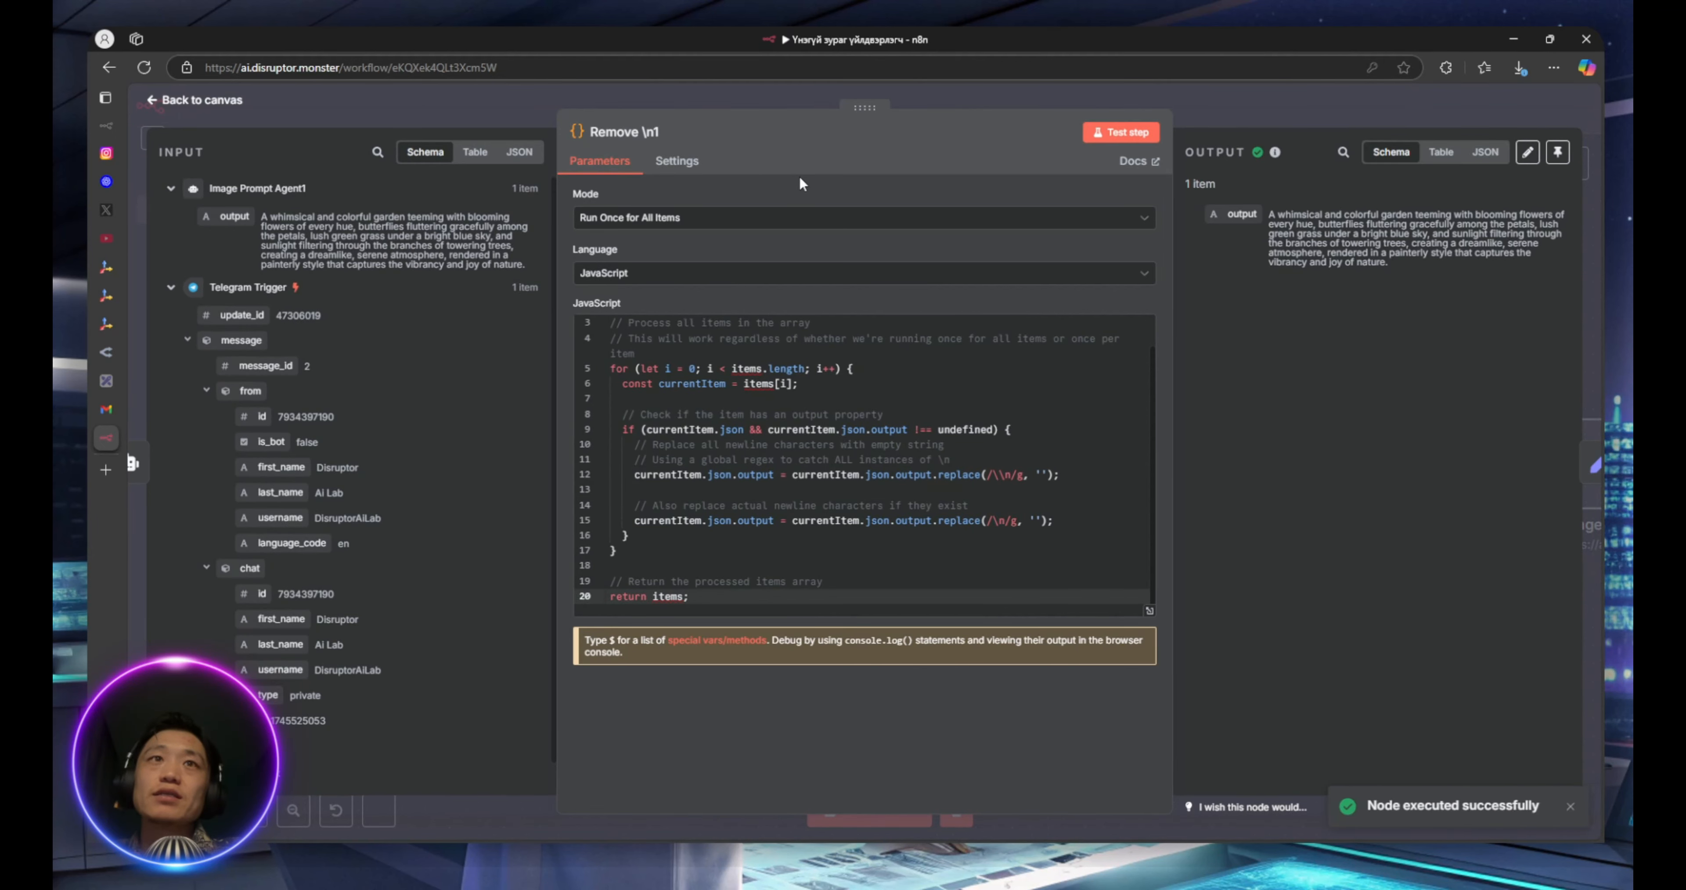
pyautogui.moveTo(1271, 216); pyautogui.dragTo(1386, 265)
pyautogui.click(1385, 267)
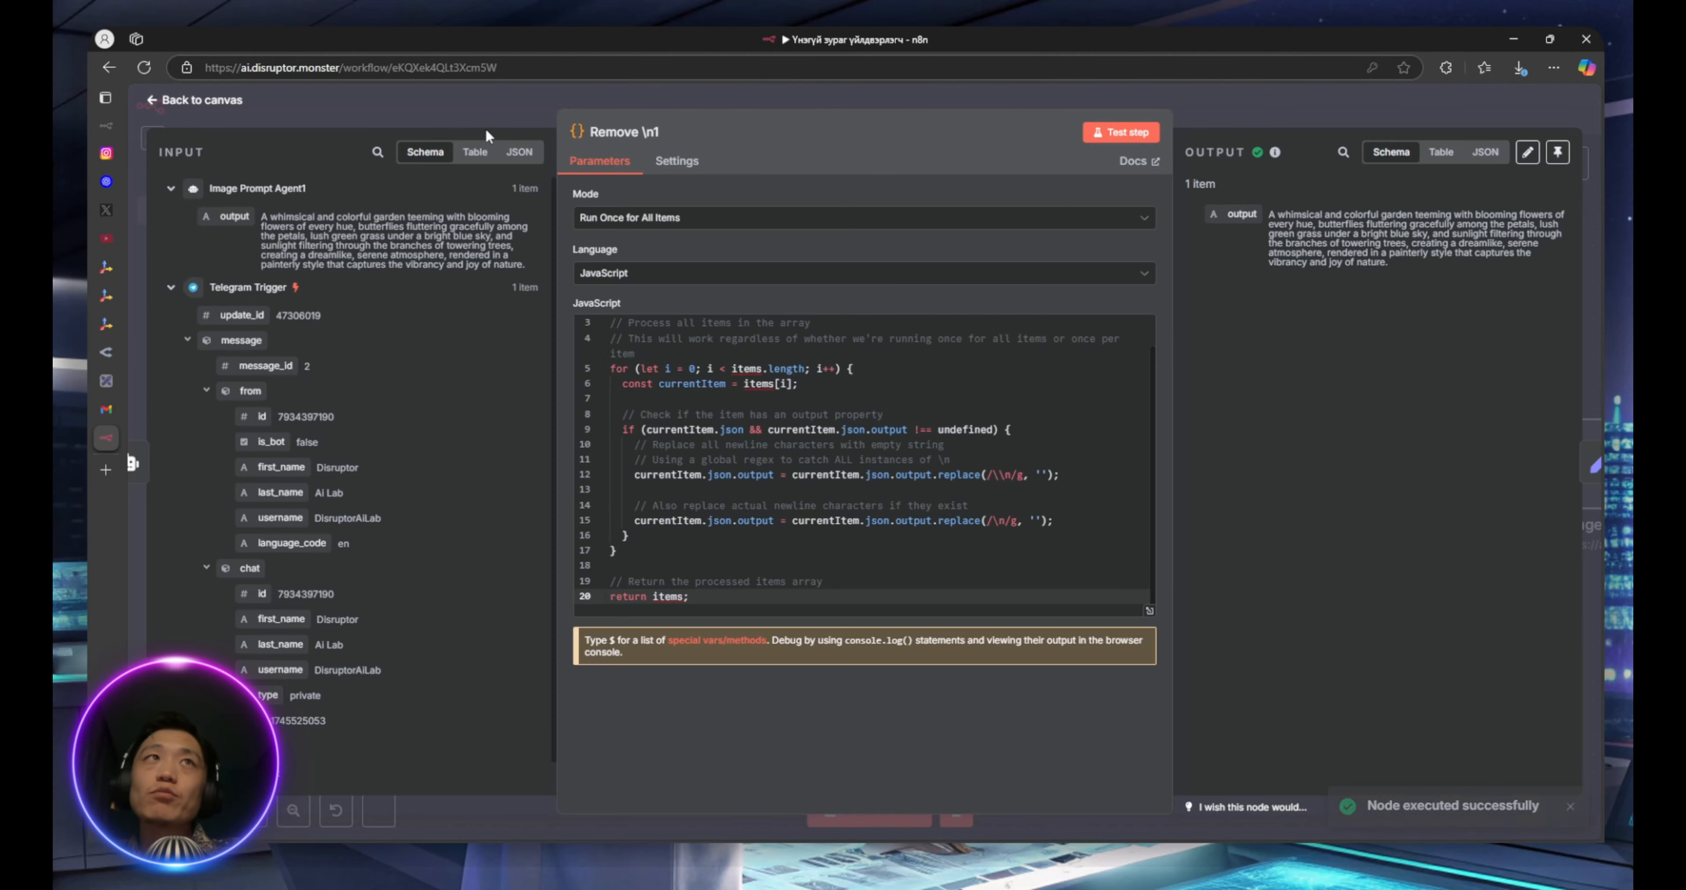
pyautogui.click(519, 106)
# Check the field mapping in Set Prompts1 and the prompt URL in pollinations.ai1 to see how the two nodes relate
pyautogui.doubleClick(1155, 469)
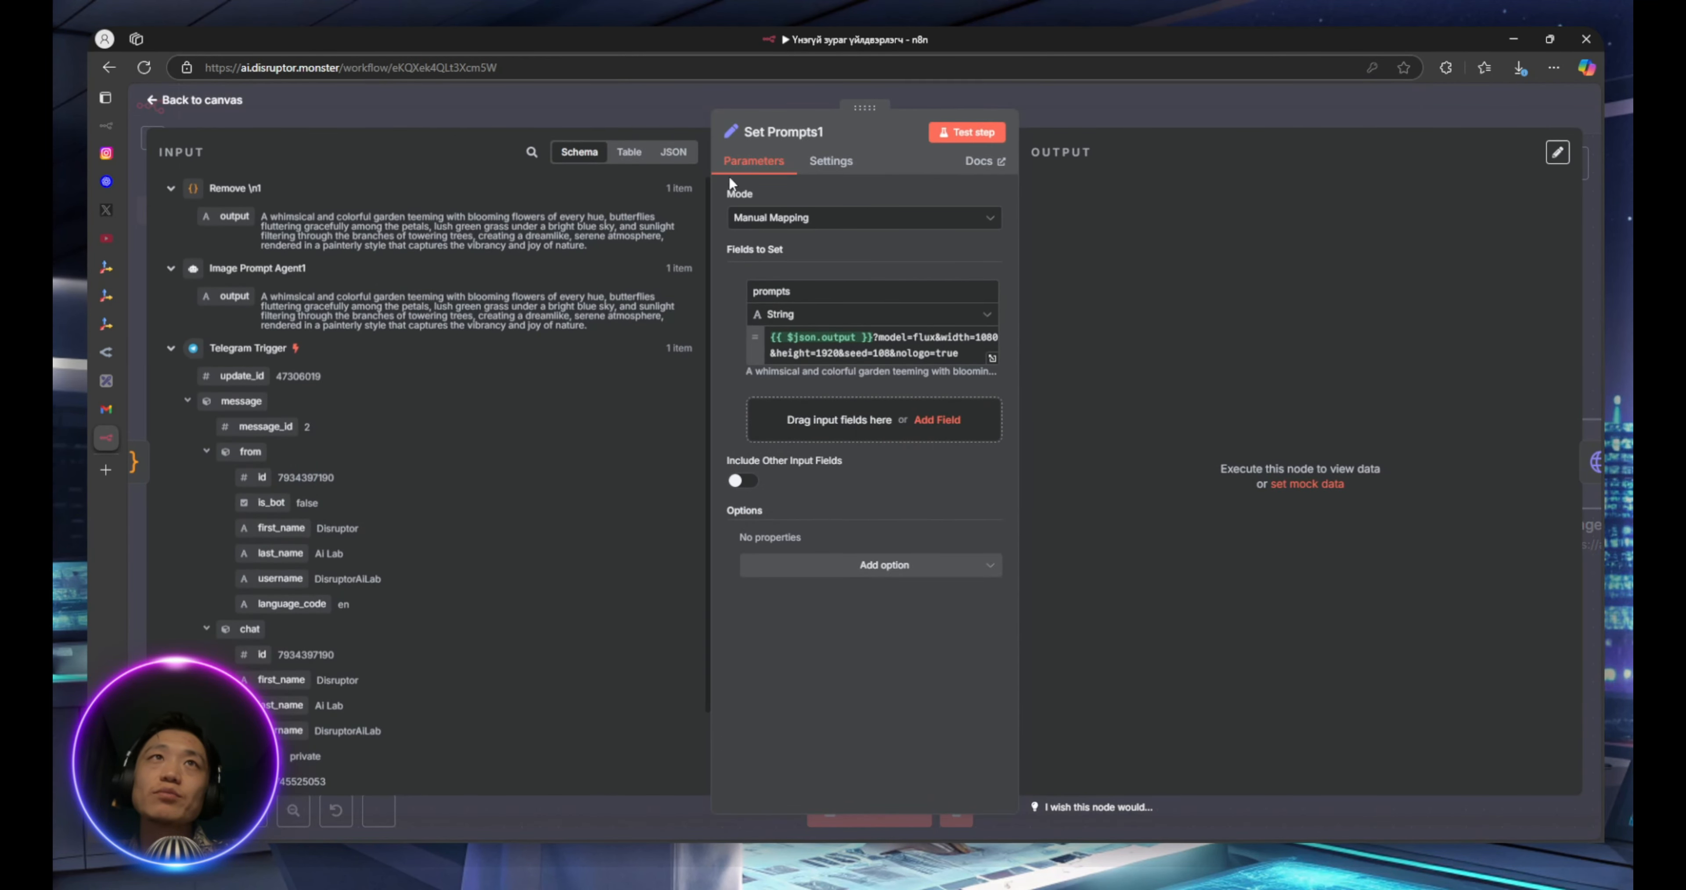
pyautogui.click(688, 129)
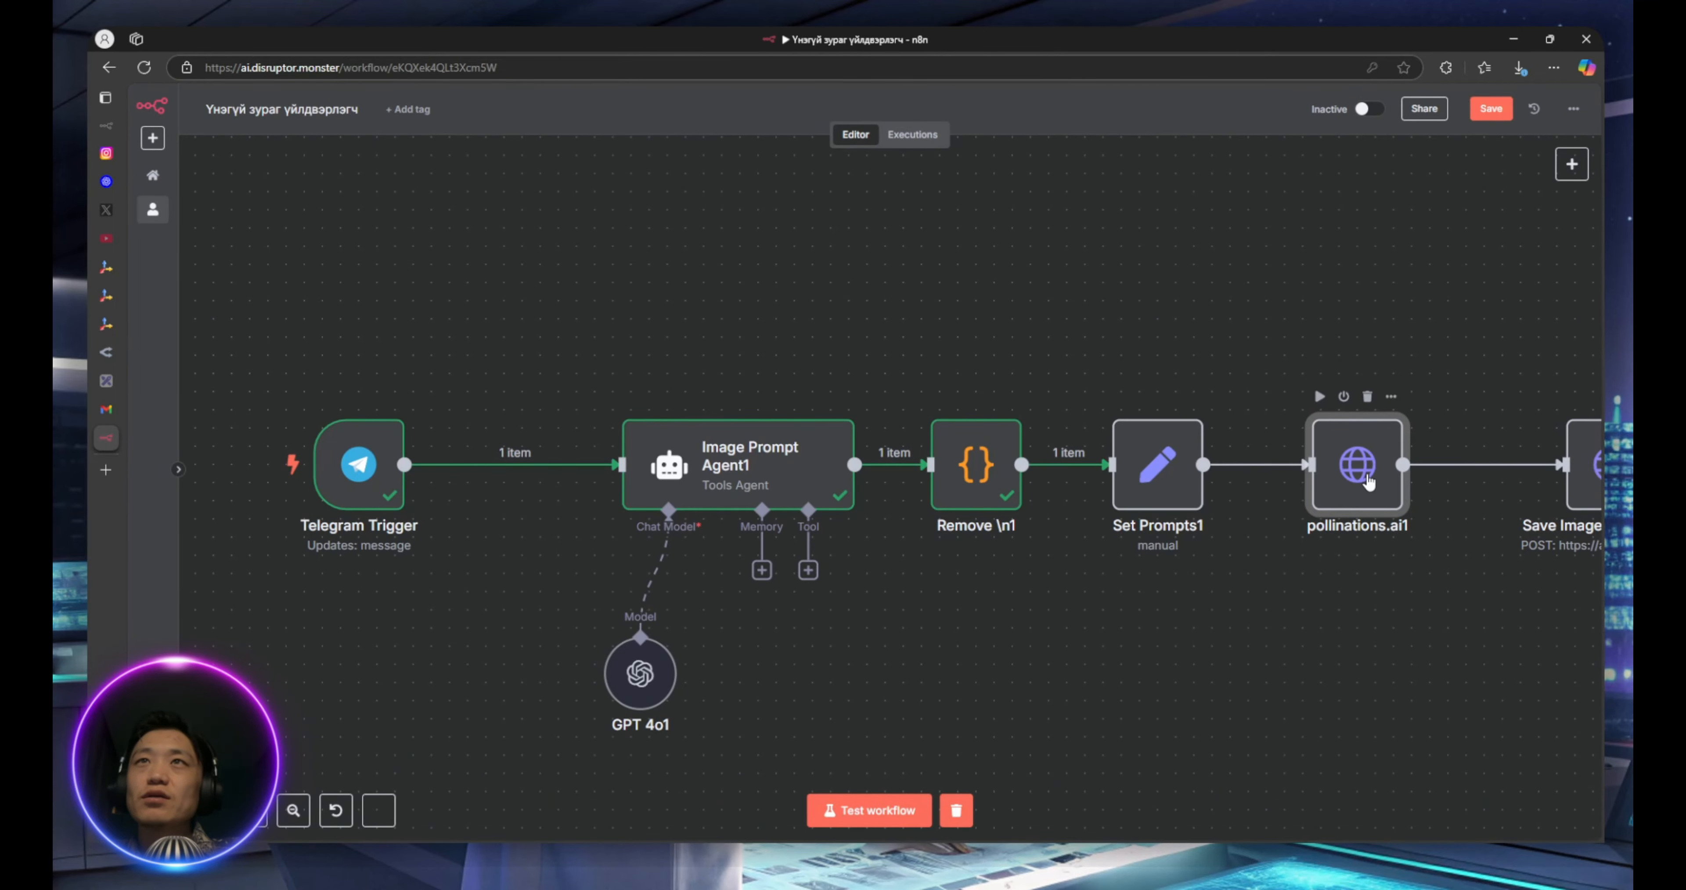
pyautogui.doubleClick(1368, 482)
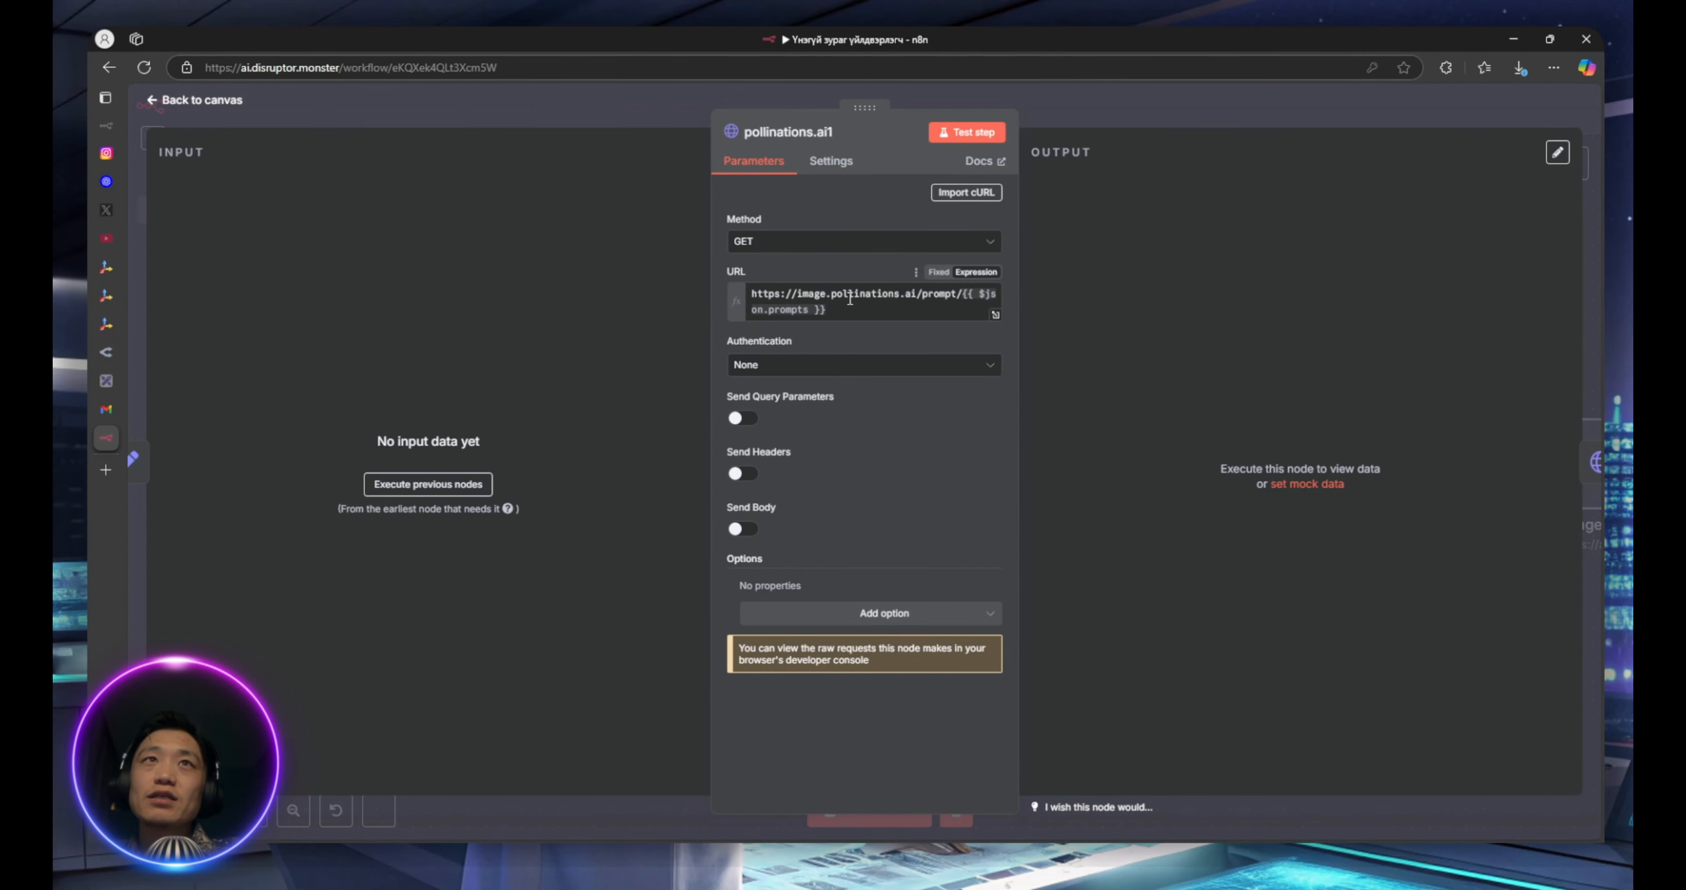
pyautogui.click(662, 101)
# Examine the Set Prompts1 node's input from Remove \n1, its available mapping modes, and the type of the prompts field
pyautogui.doubleClick(1178, 477)
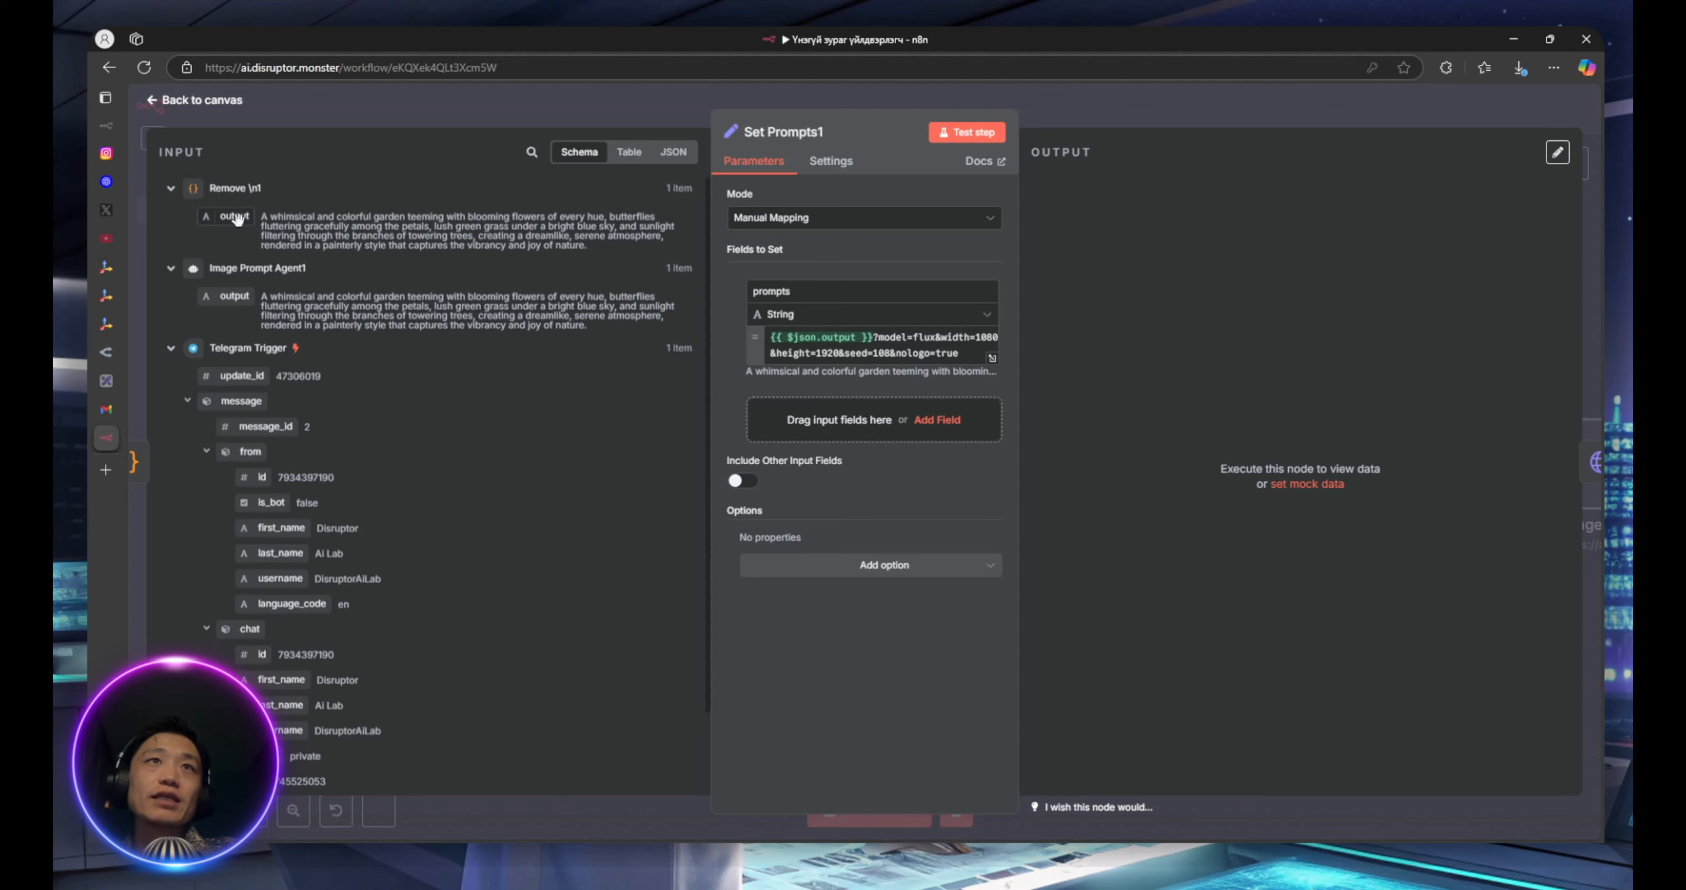
pyautogui.moveTo(234, 216); pyautogui.dragTo(390, 239)
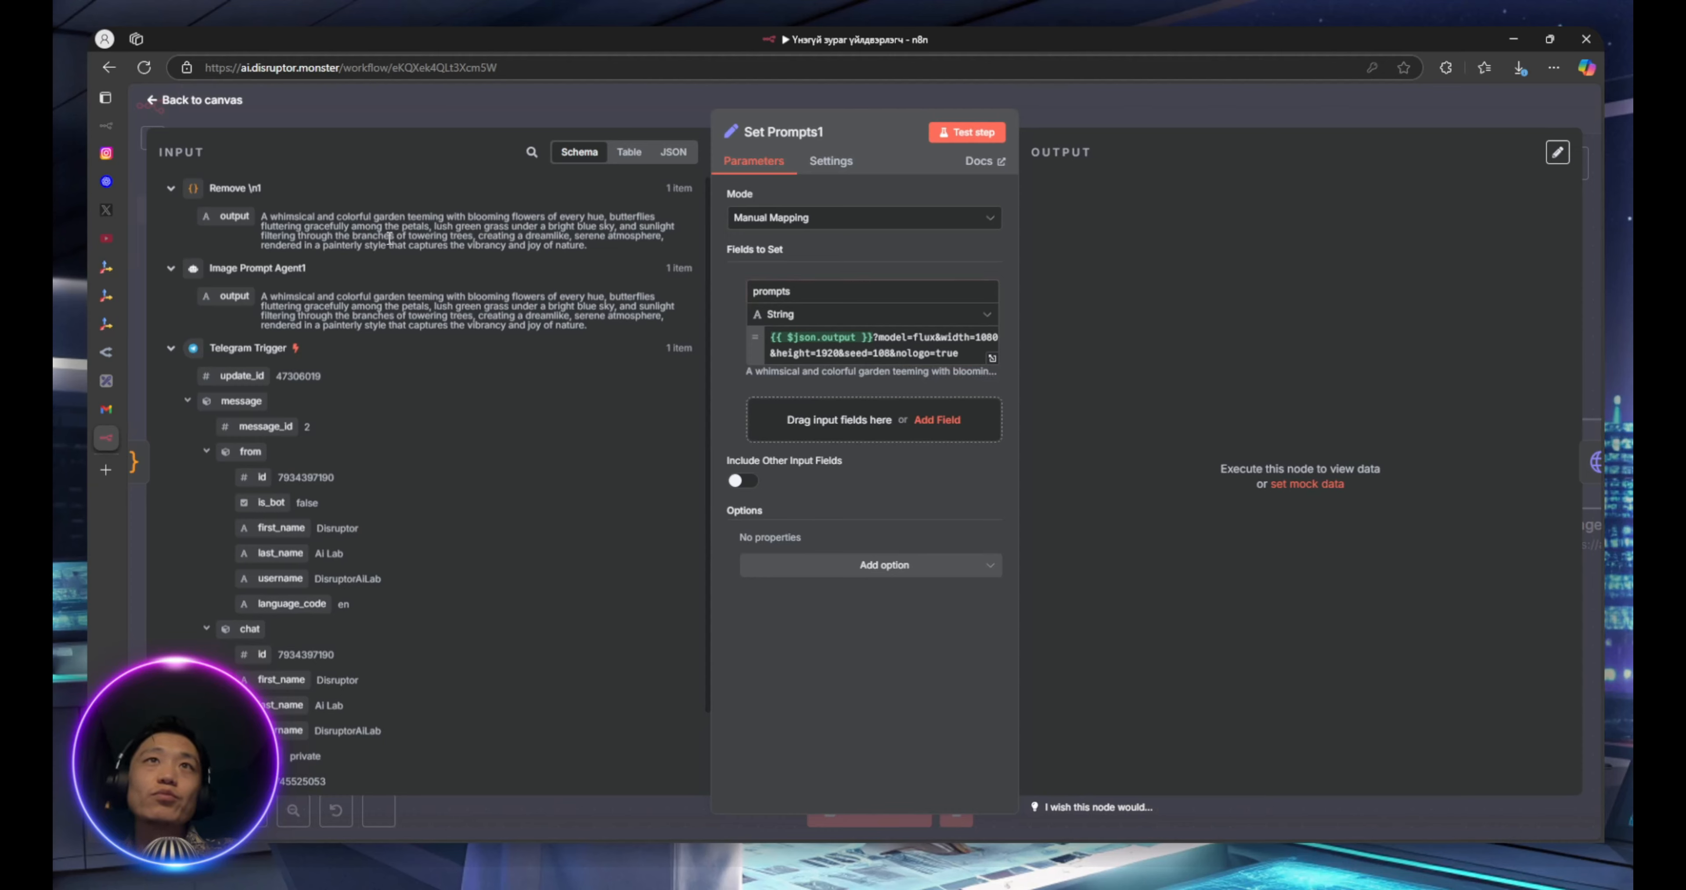
pyautogui.click(828, 218)
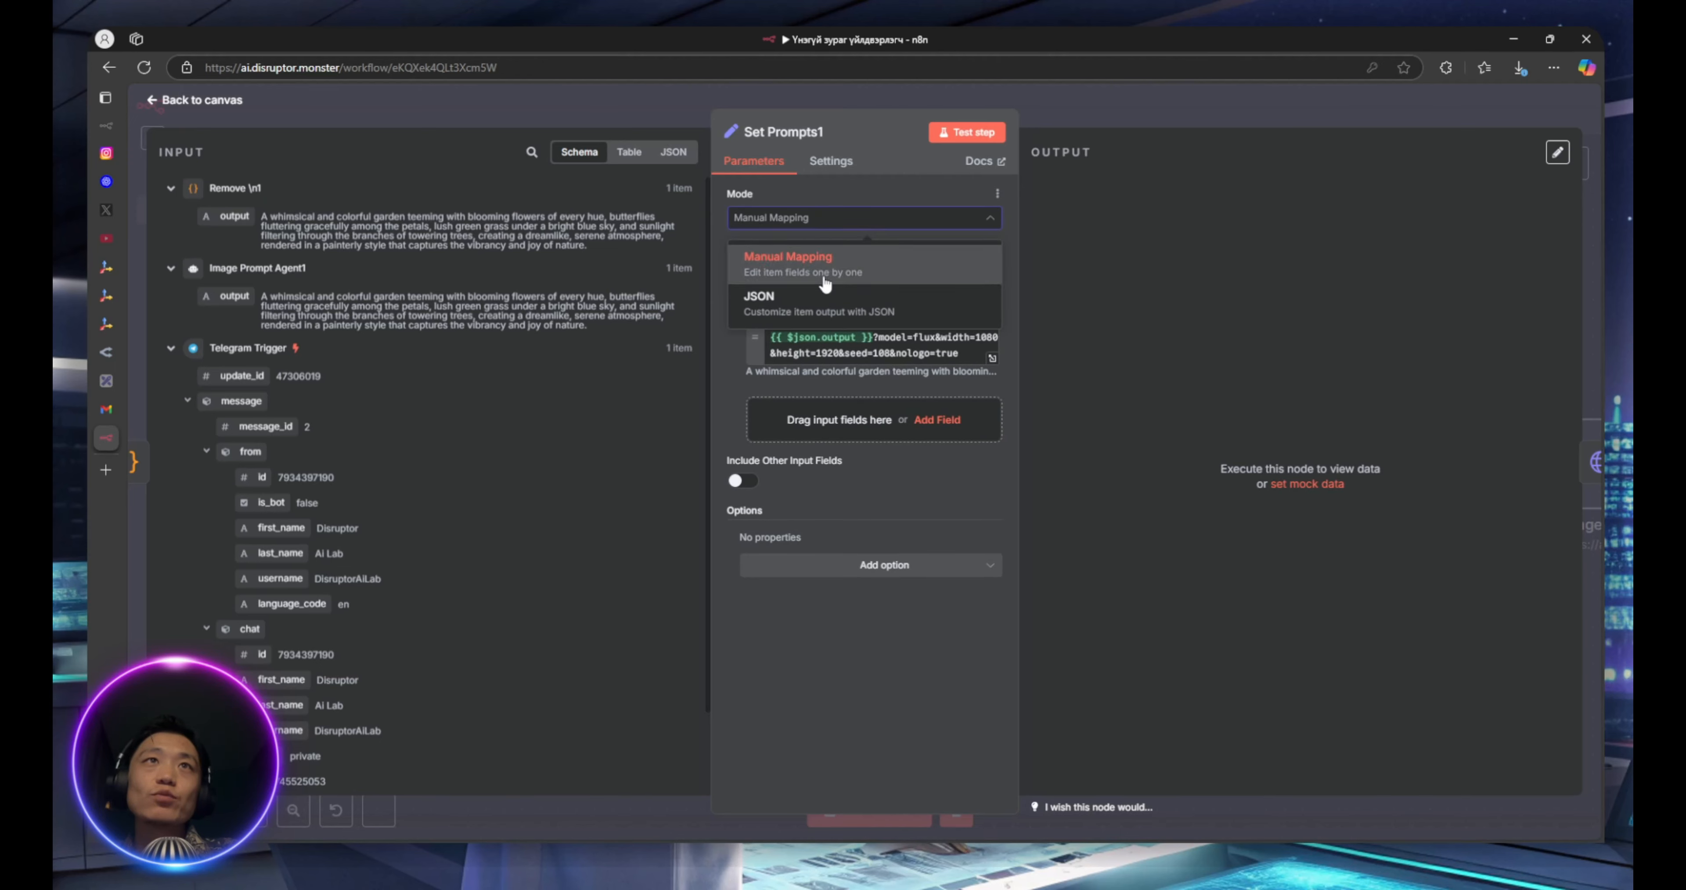
pyautogui.click(719, 225)
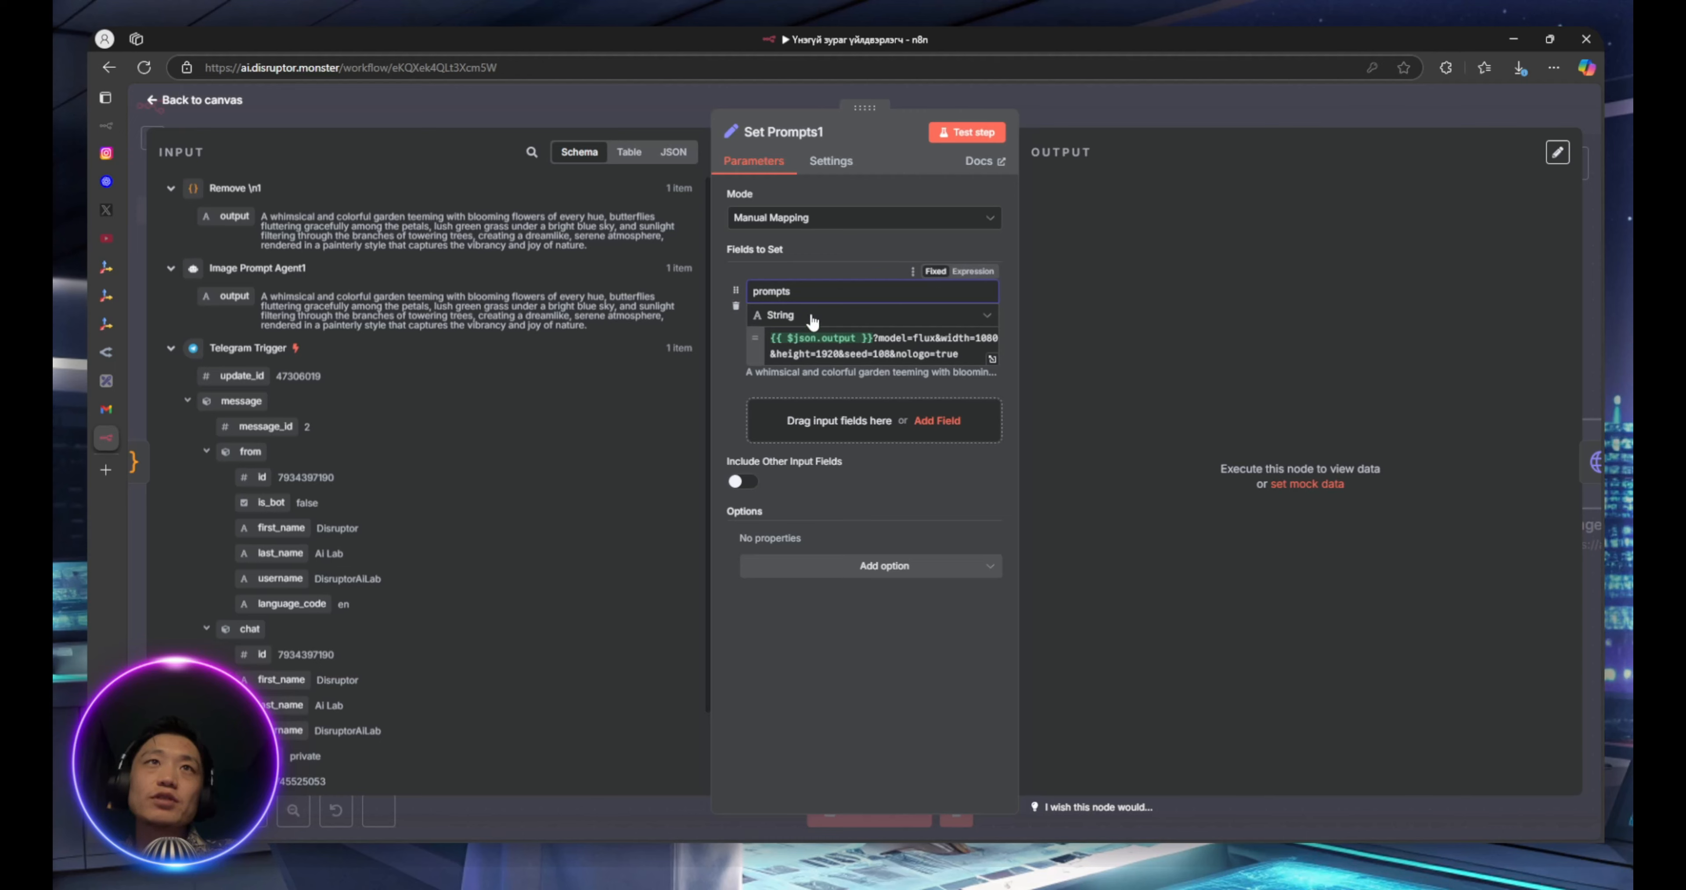
pyautogui.click(867, 323)
pyautogui.click(809, 353)
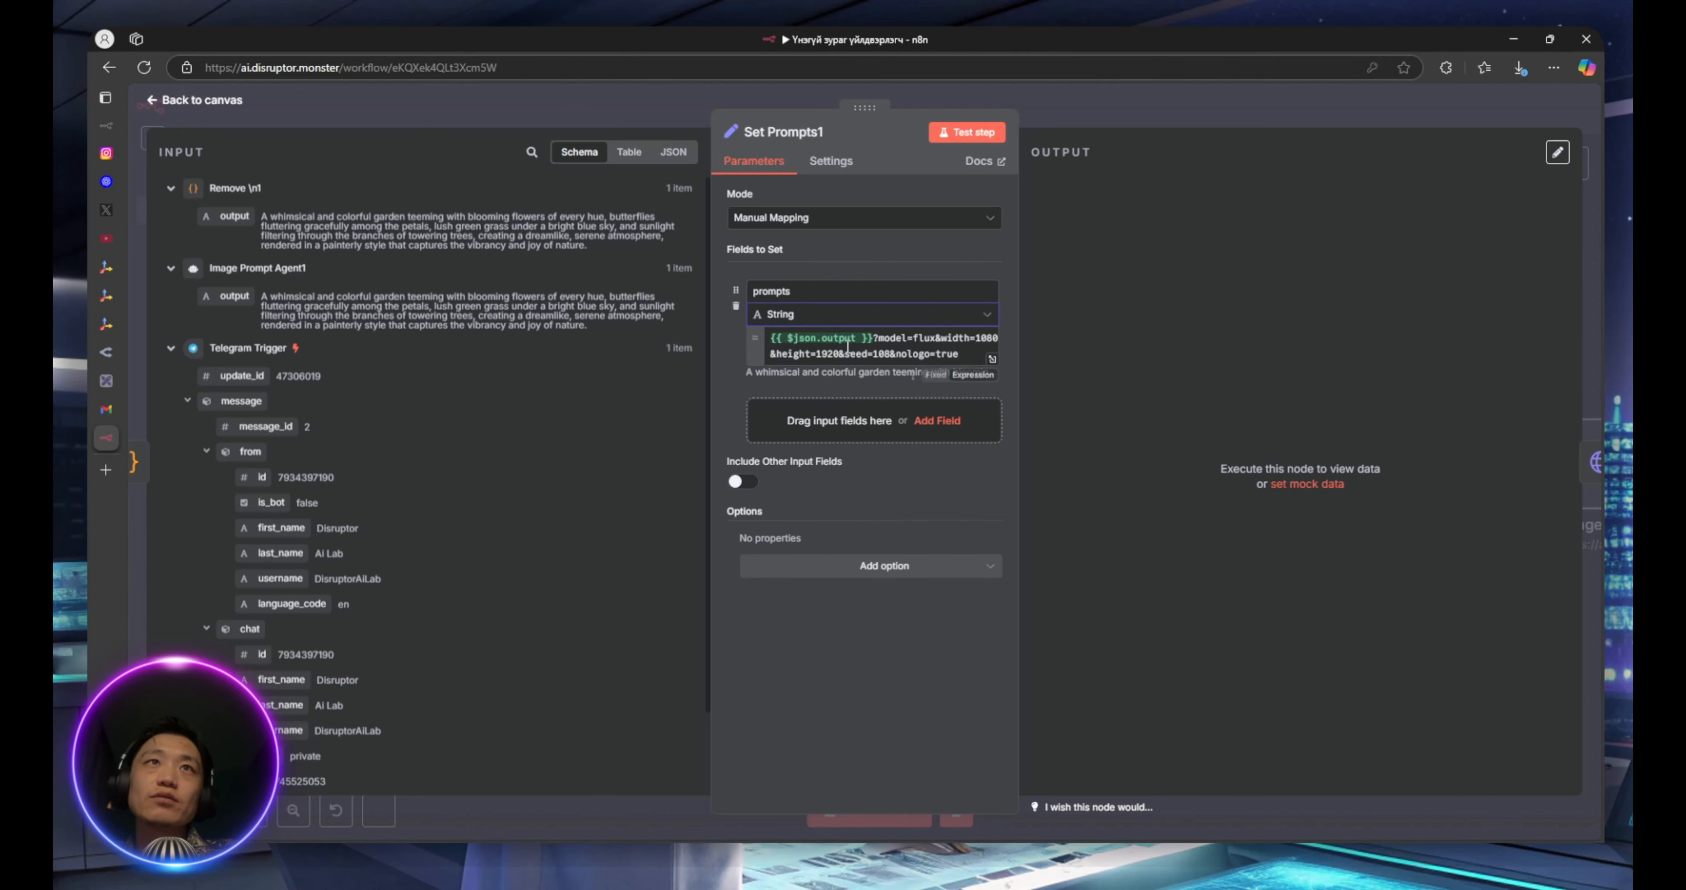
# Inspect the prompts expression in Set Prompts1, focusing on the model, width, height, seed and nologo parameters appended to the agent's output
pyautogui.click(930, 340)
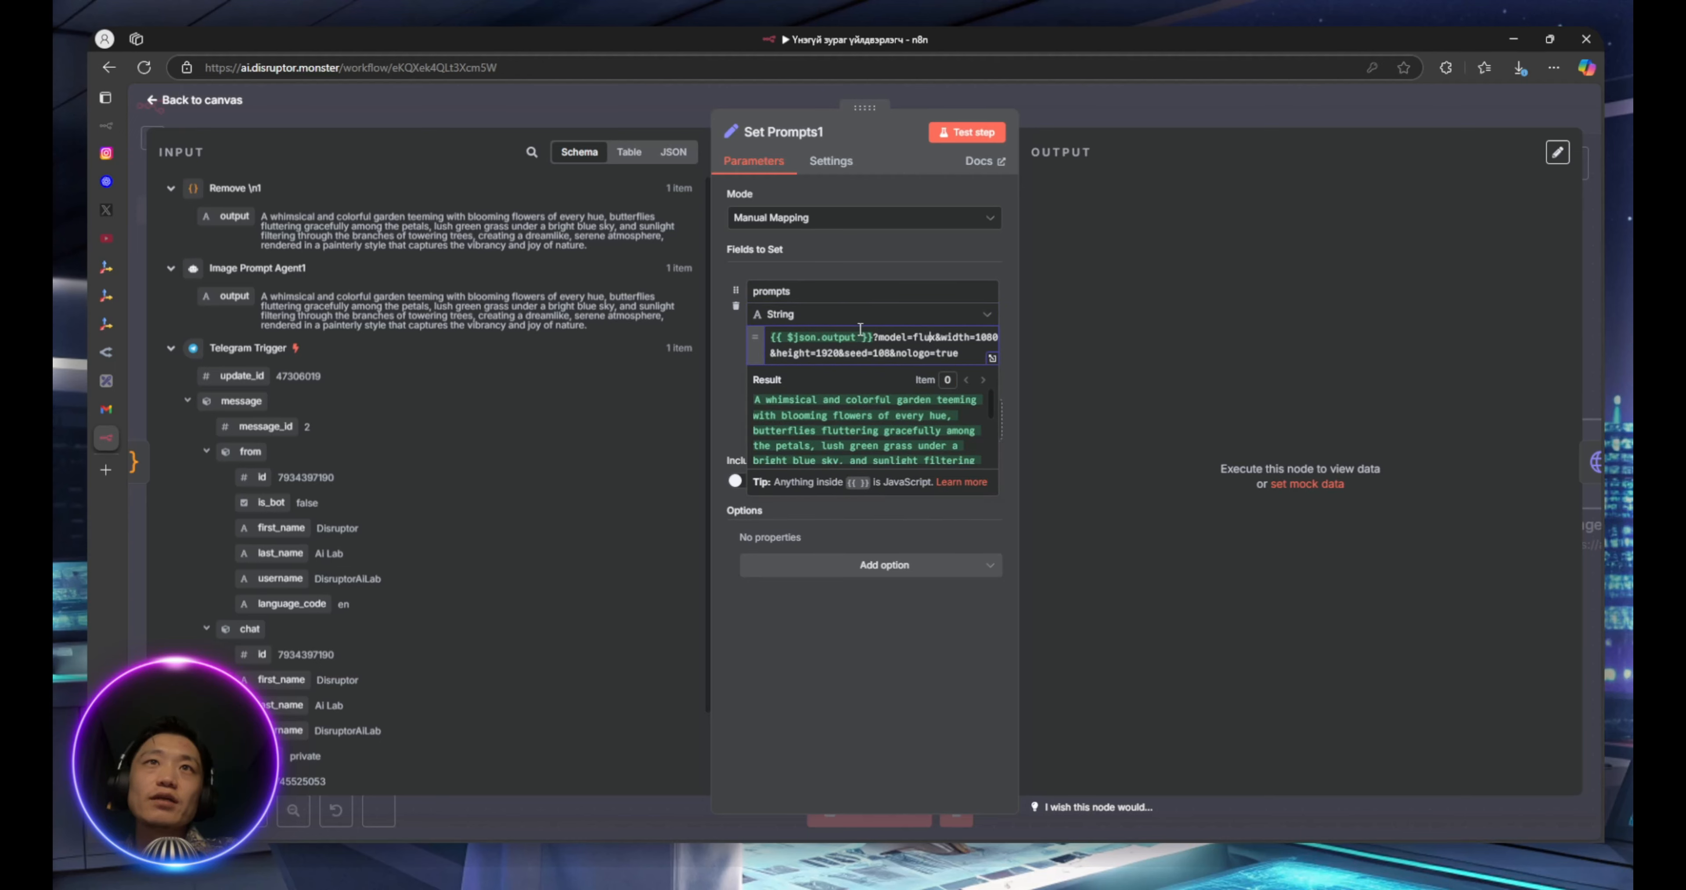
pyautogui.moveTo(225, 216)
pyautogui.mouseDown()
pyautogui.moveTo(796, 341)
pyautogui.moveTo(223, 225)
pyautogui.mouseUp()
pyautogui.click(881, 339)
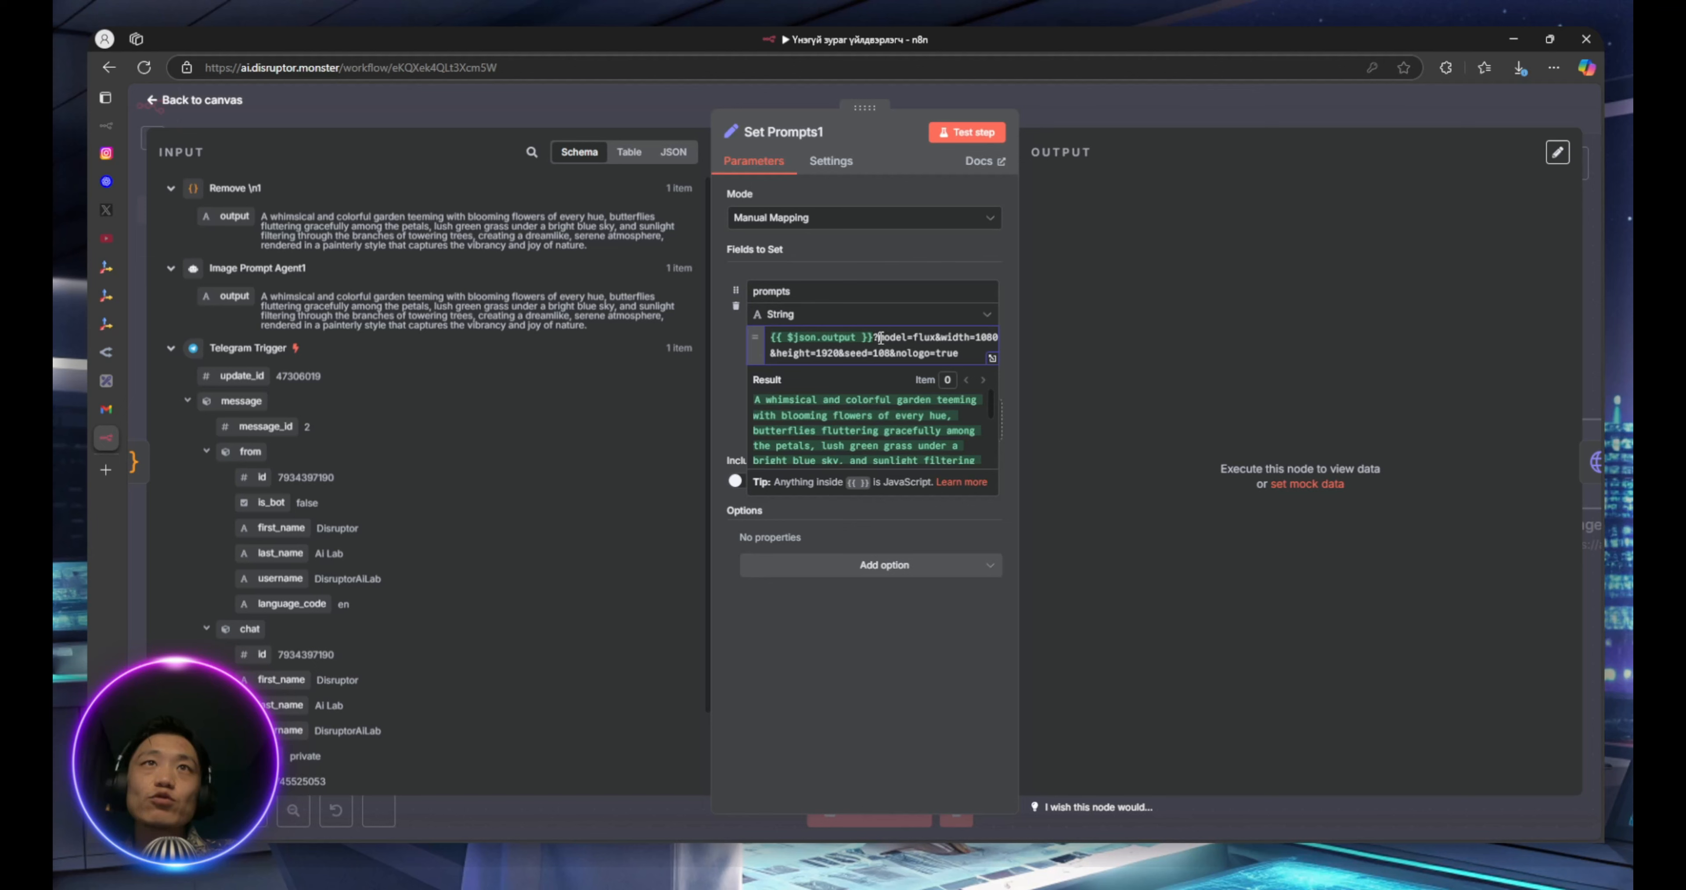
pyautogui.moveTo(881, 338); pyautogui.dragTo(967, 351)
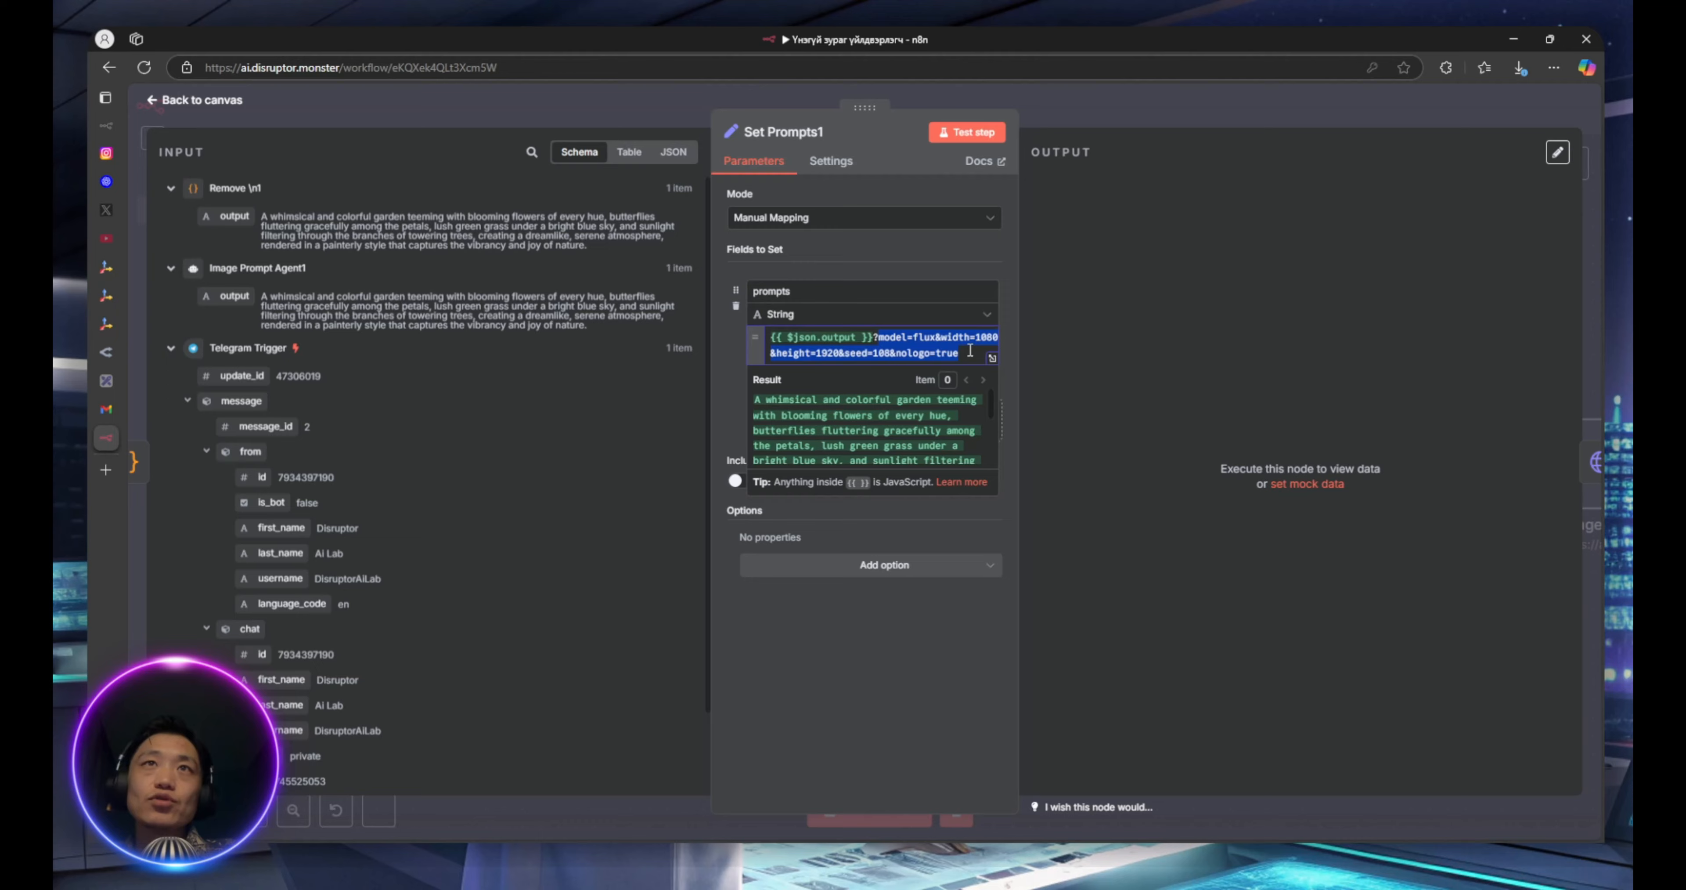
pyautogui.click(970, 350)
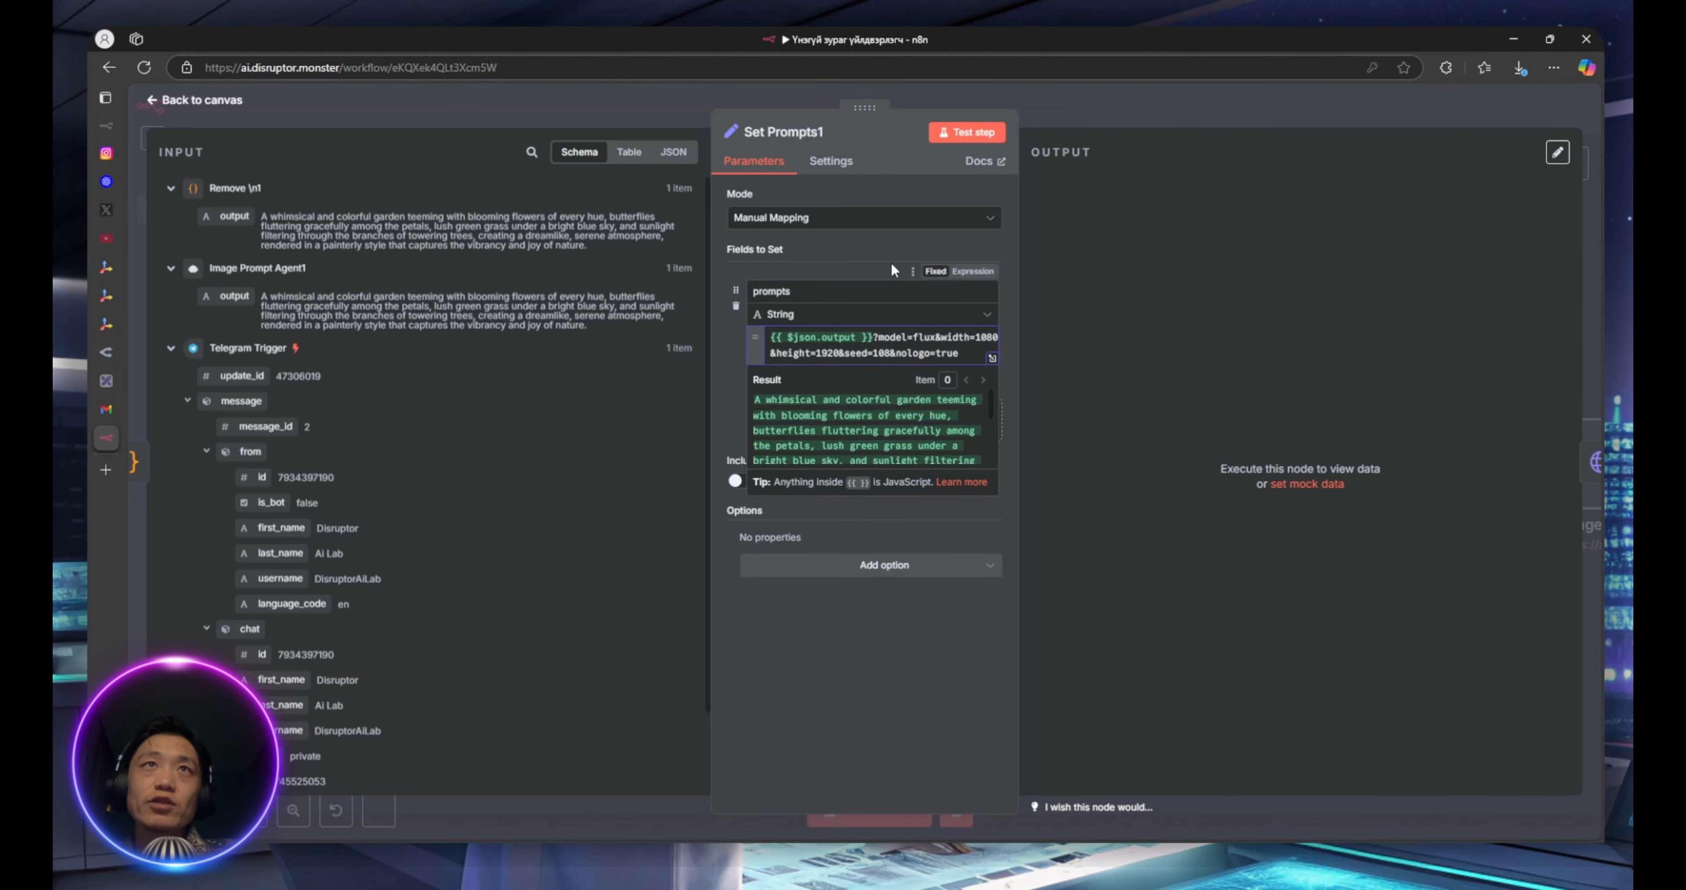
pyautogui.click(853, 235)
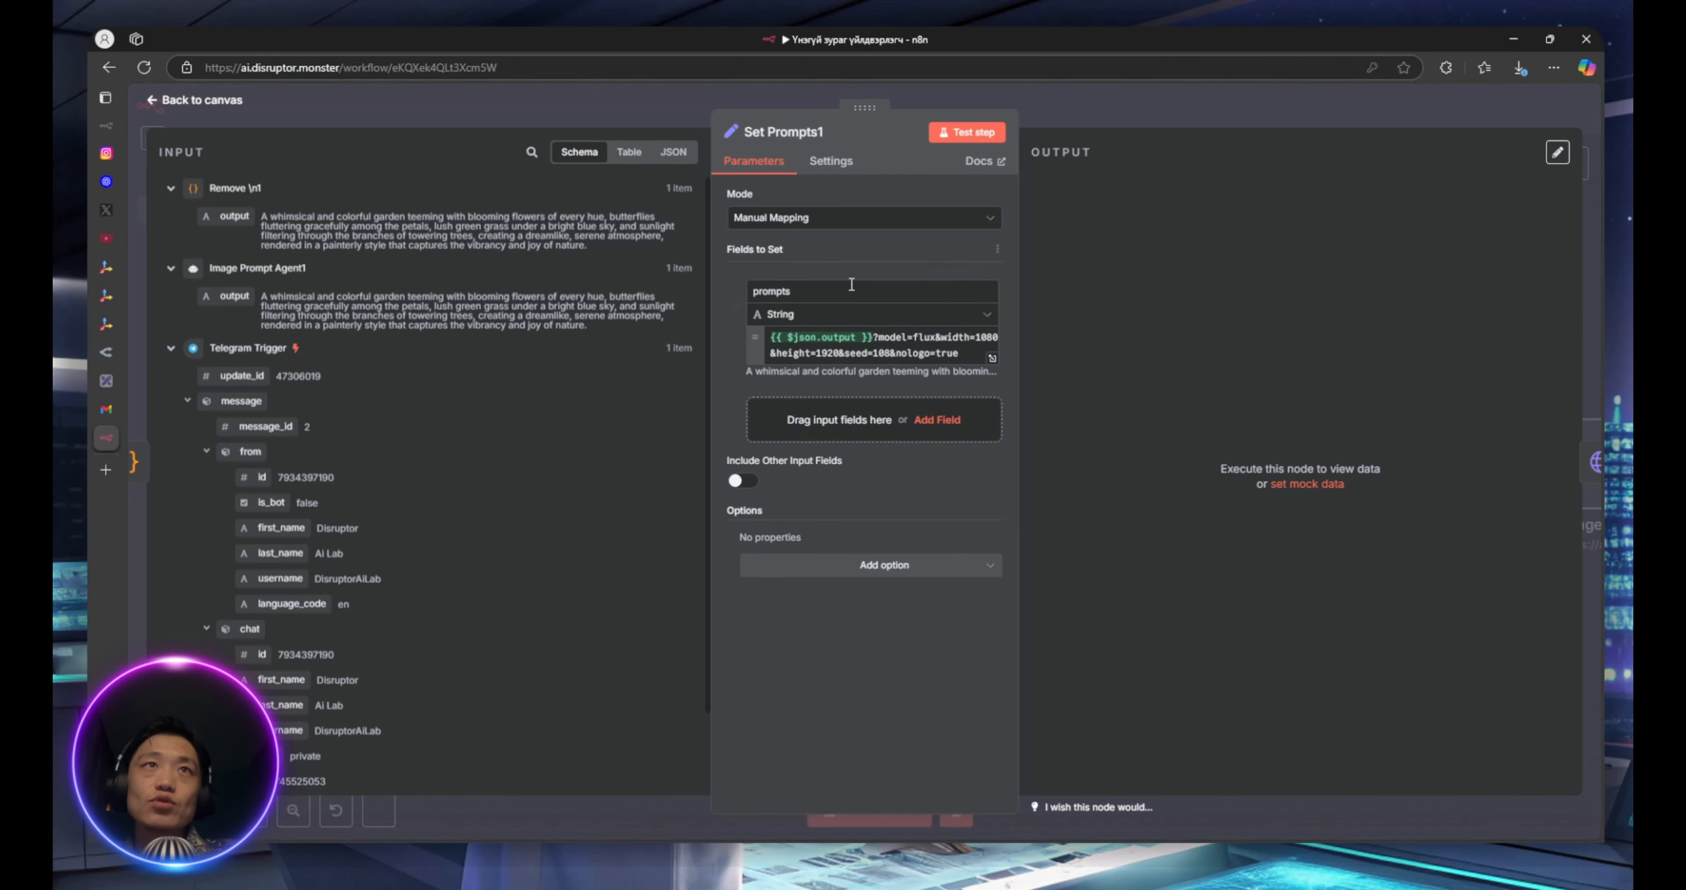
pyautogui.click(637, 106)
# Test the Set Prompts1 step on its own and return to the canvas
pyautogui.doubleClick(1170, 475)
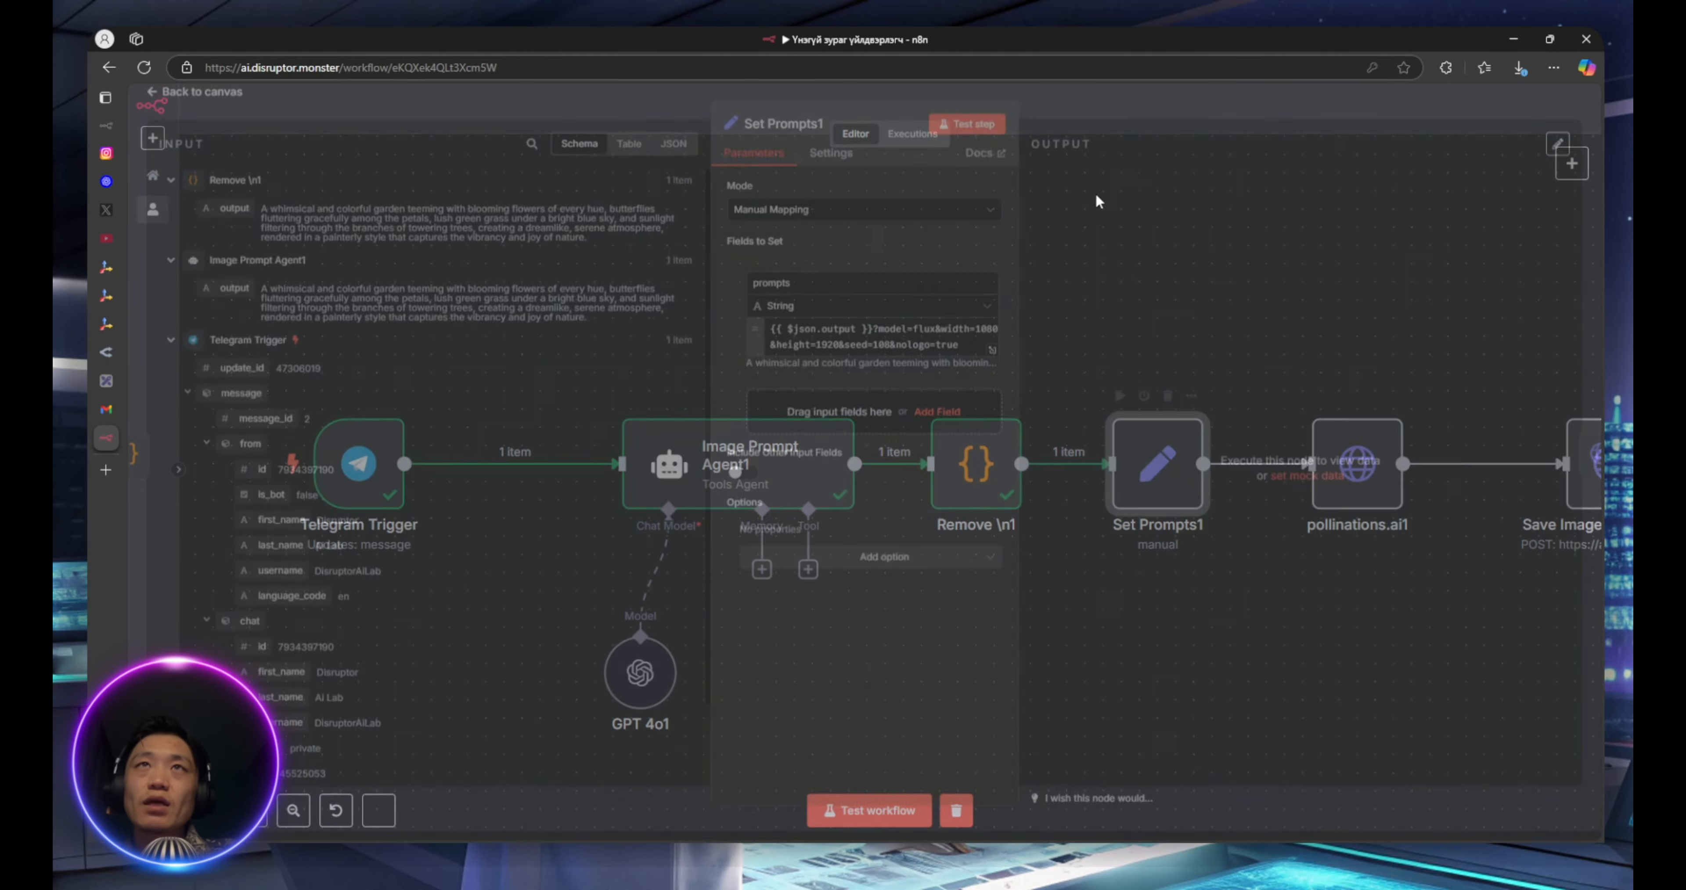
pyautogui.click(967, 131)
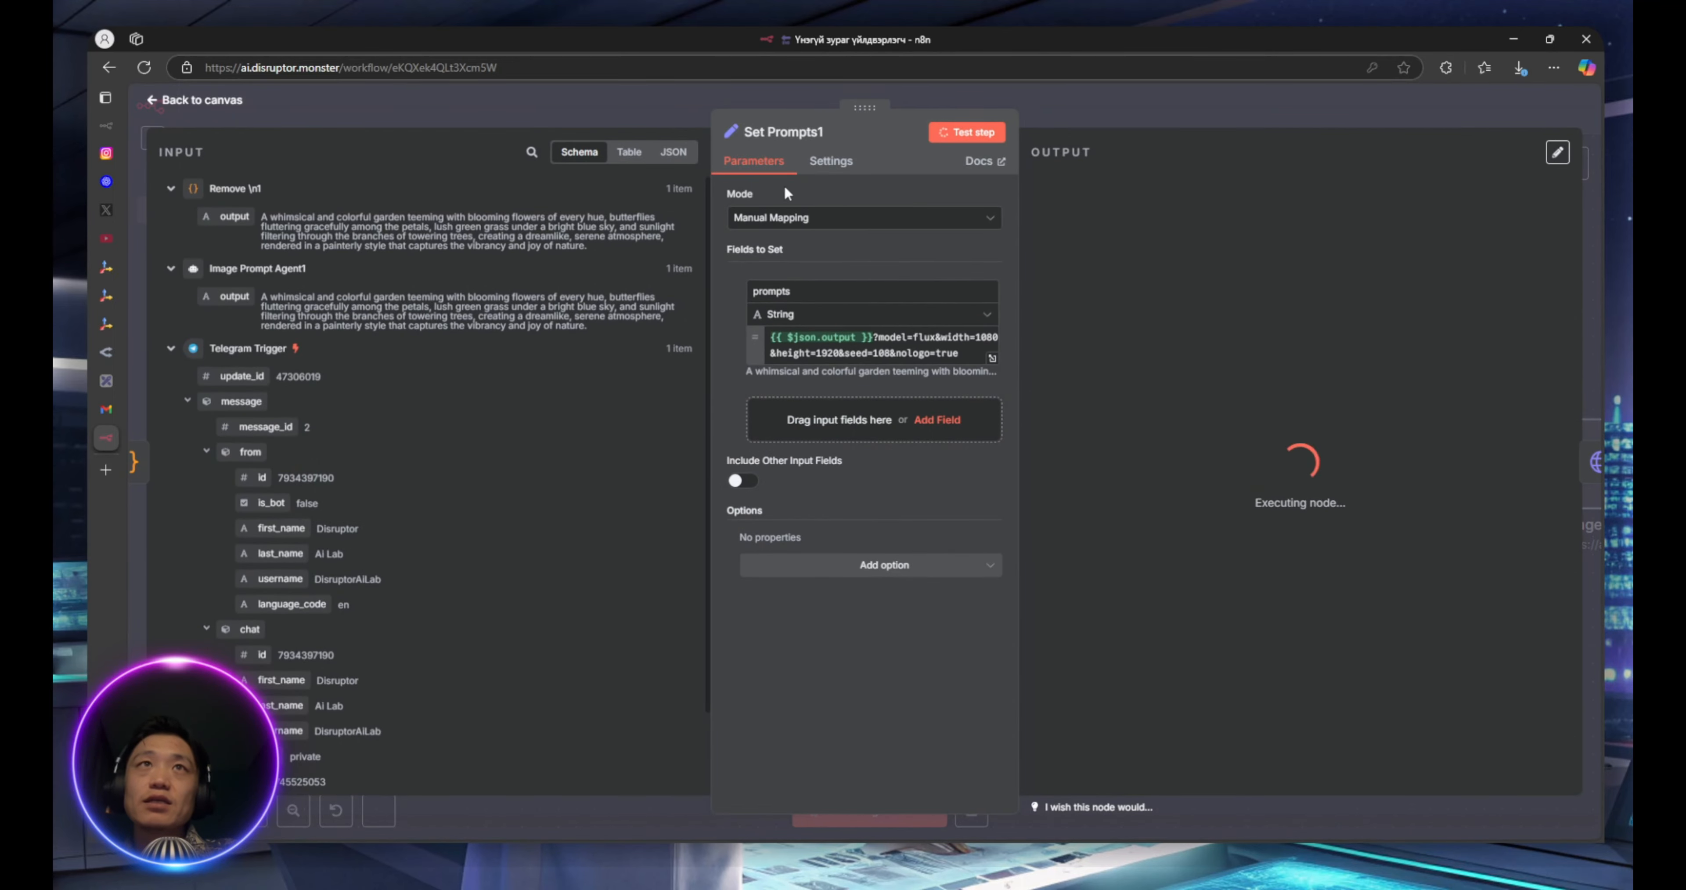
pyautogui.click(667, 105)
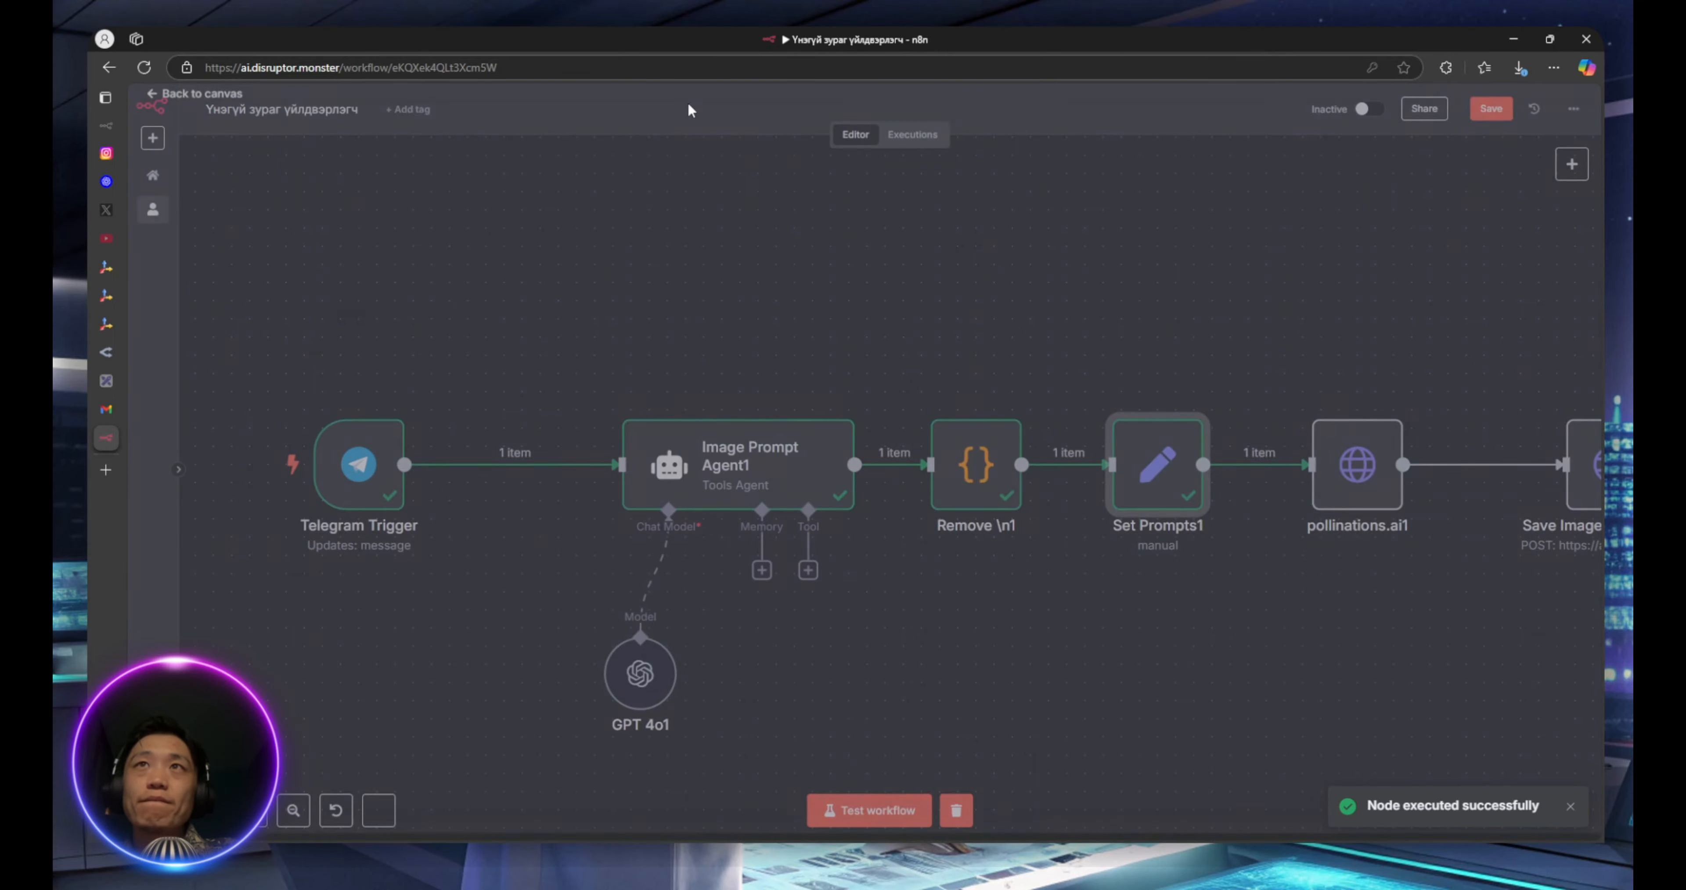
# View the pollinations.ai1 request settings with the prompts input, and nudge the node slightly closer to Set Prompts1
pyautogui.doubleClick(1364, 480)
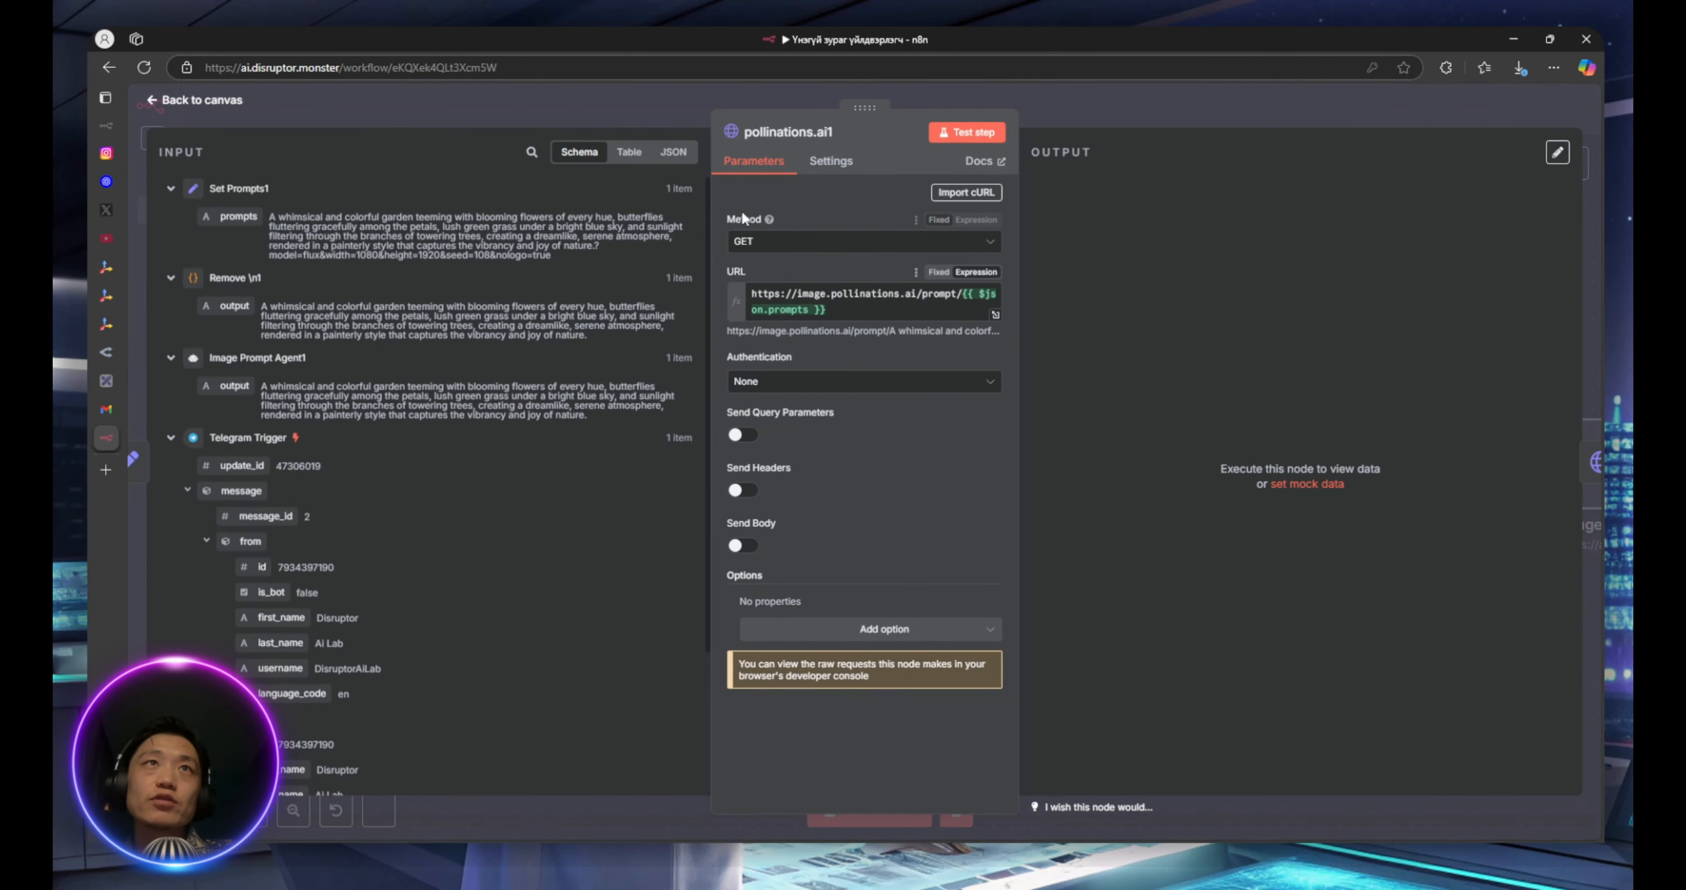
pyautogui.click(651, 114)
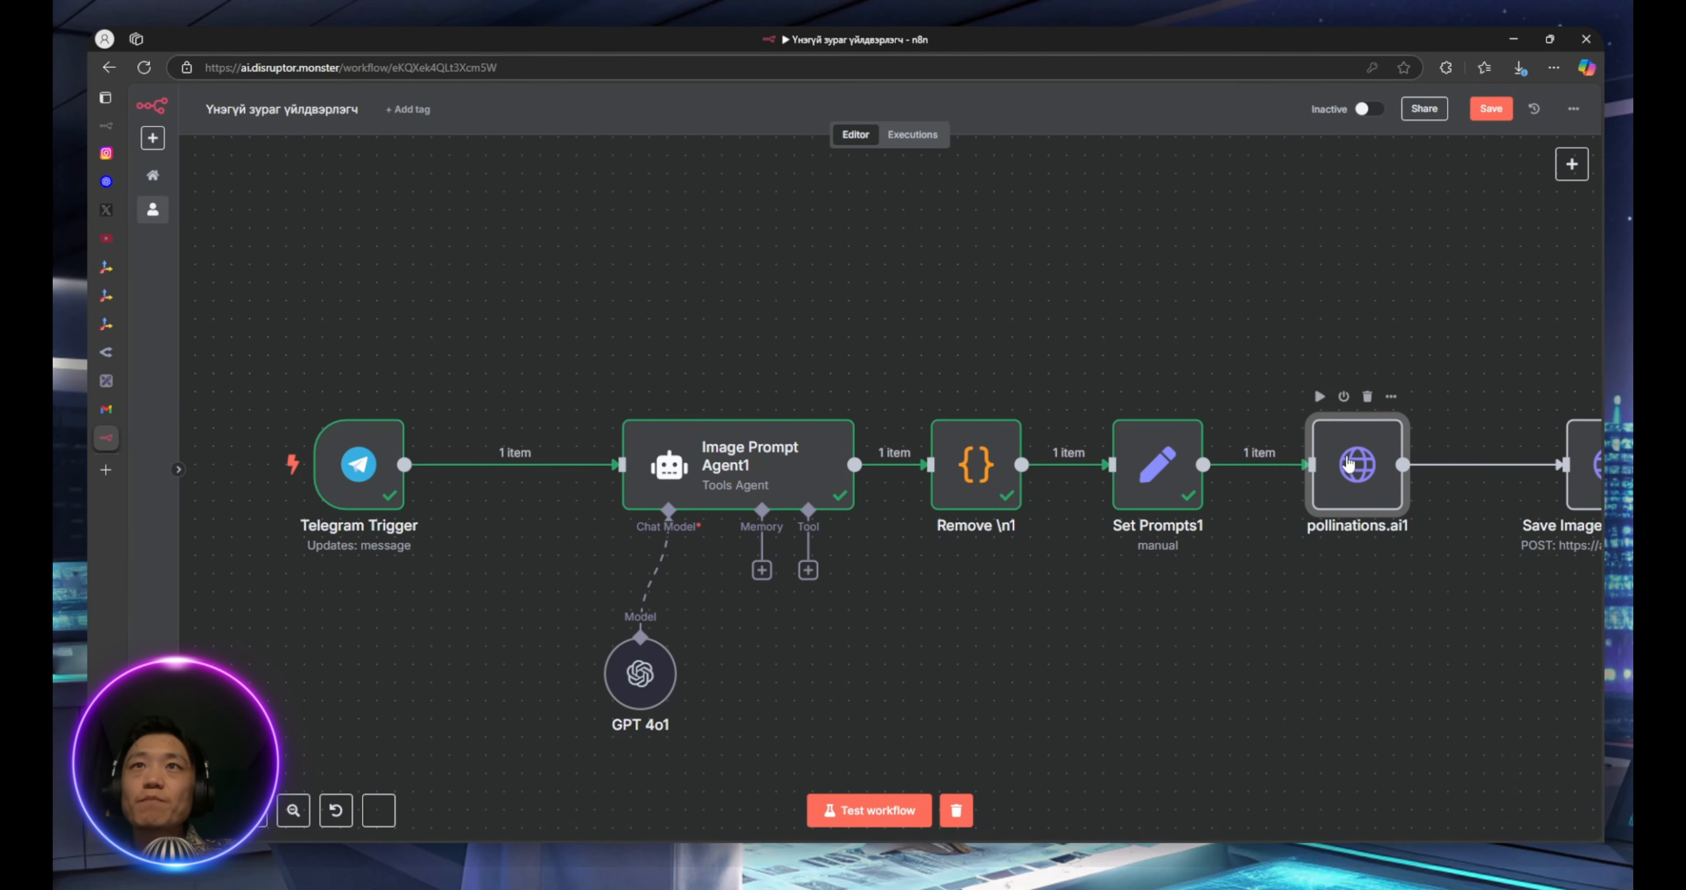
pyautogui.moveTo(1357, 466); pyautogui.dragTo(1340, 465)
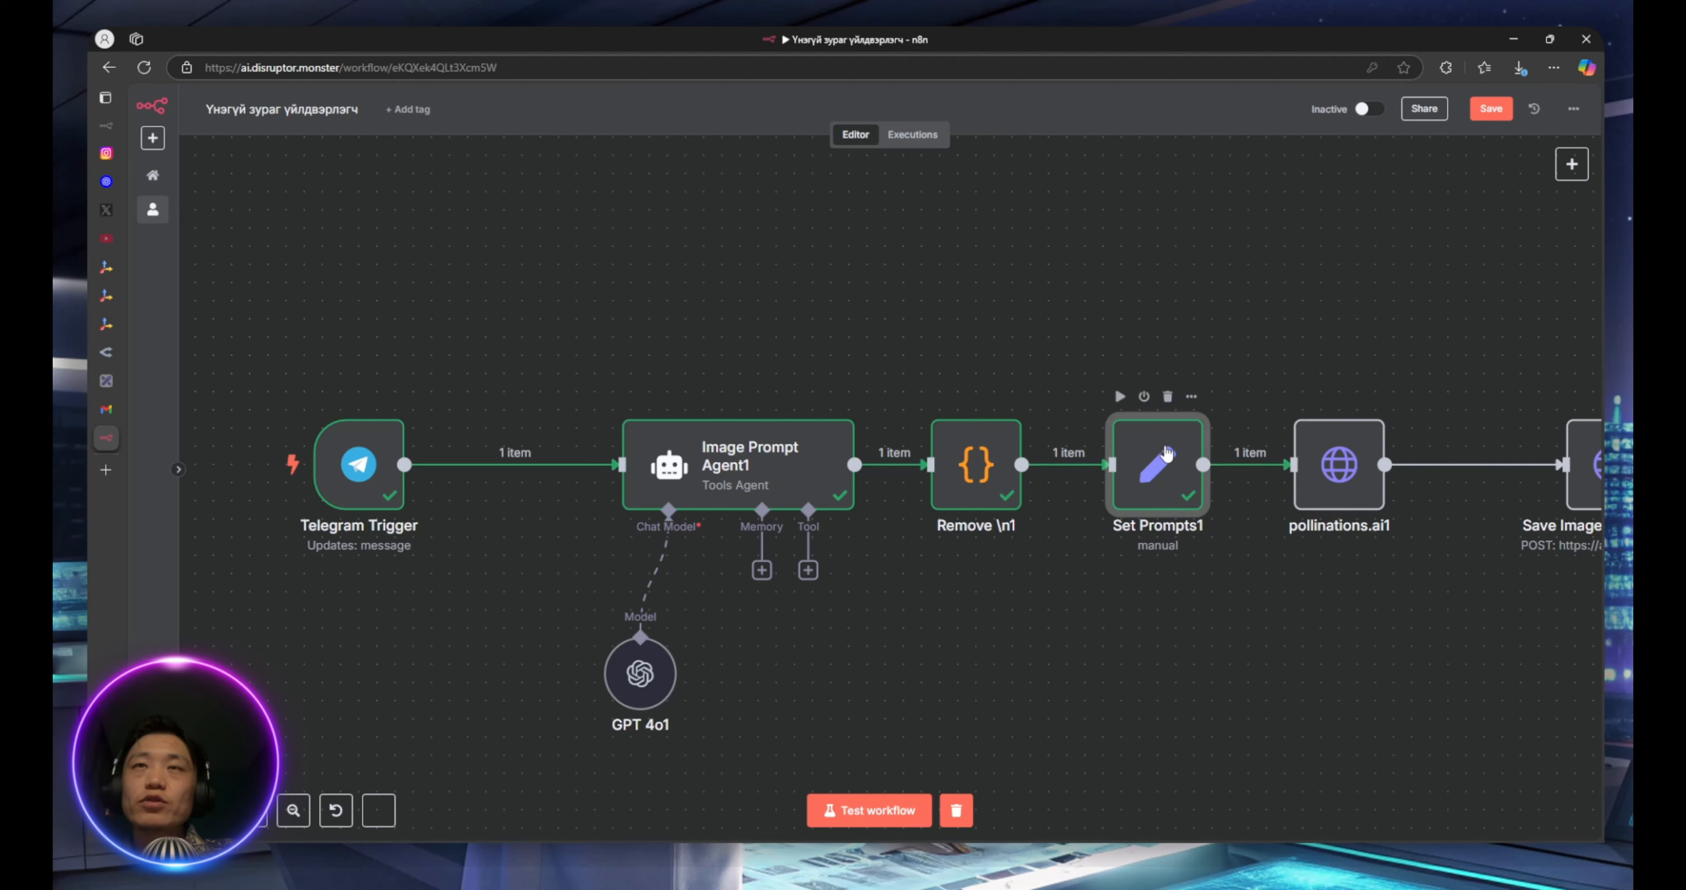
# Search the available nodes for "set" to locate Edit Fields (Set), without adding it
pyautogui.click(1571, 165)
pyautogui.write('se')
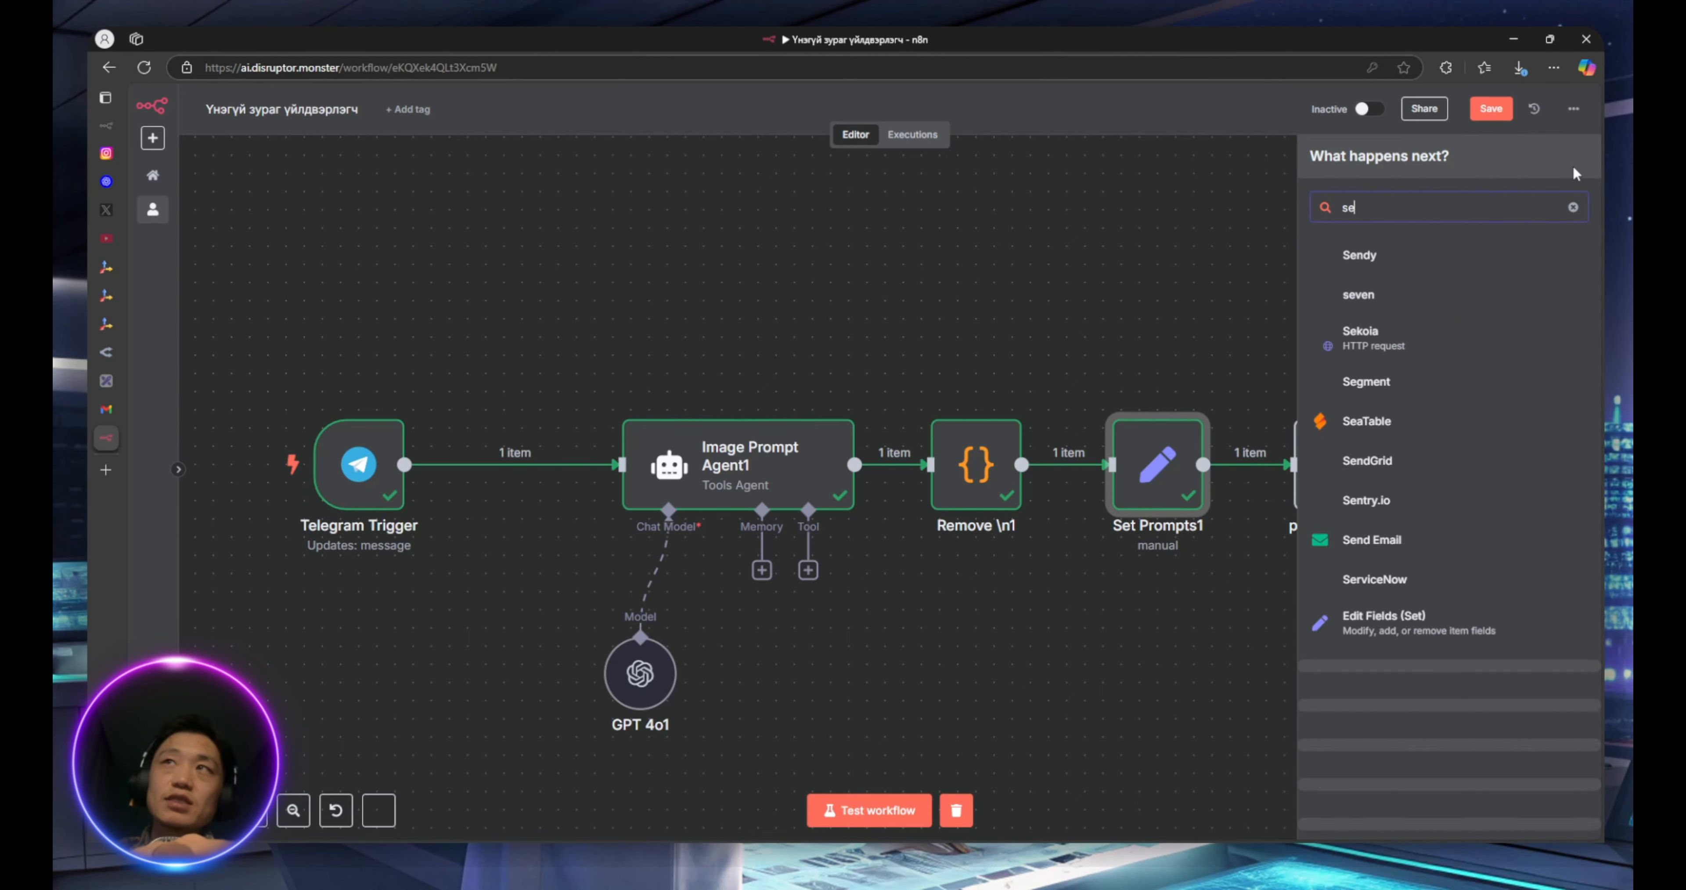
pyautogui.write('t')
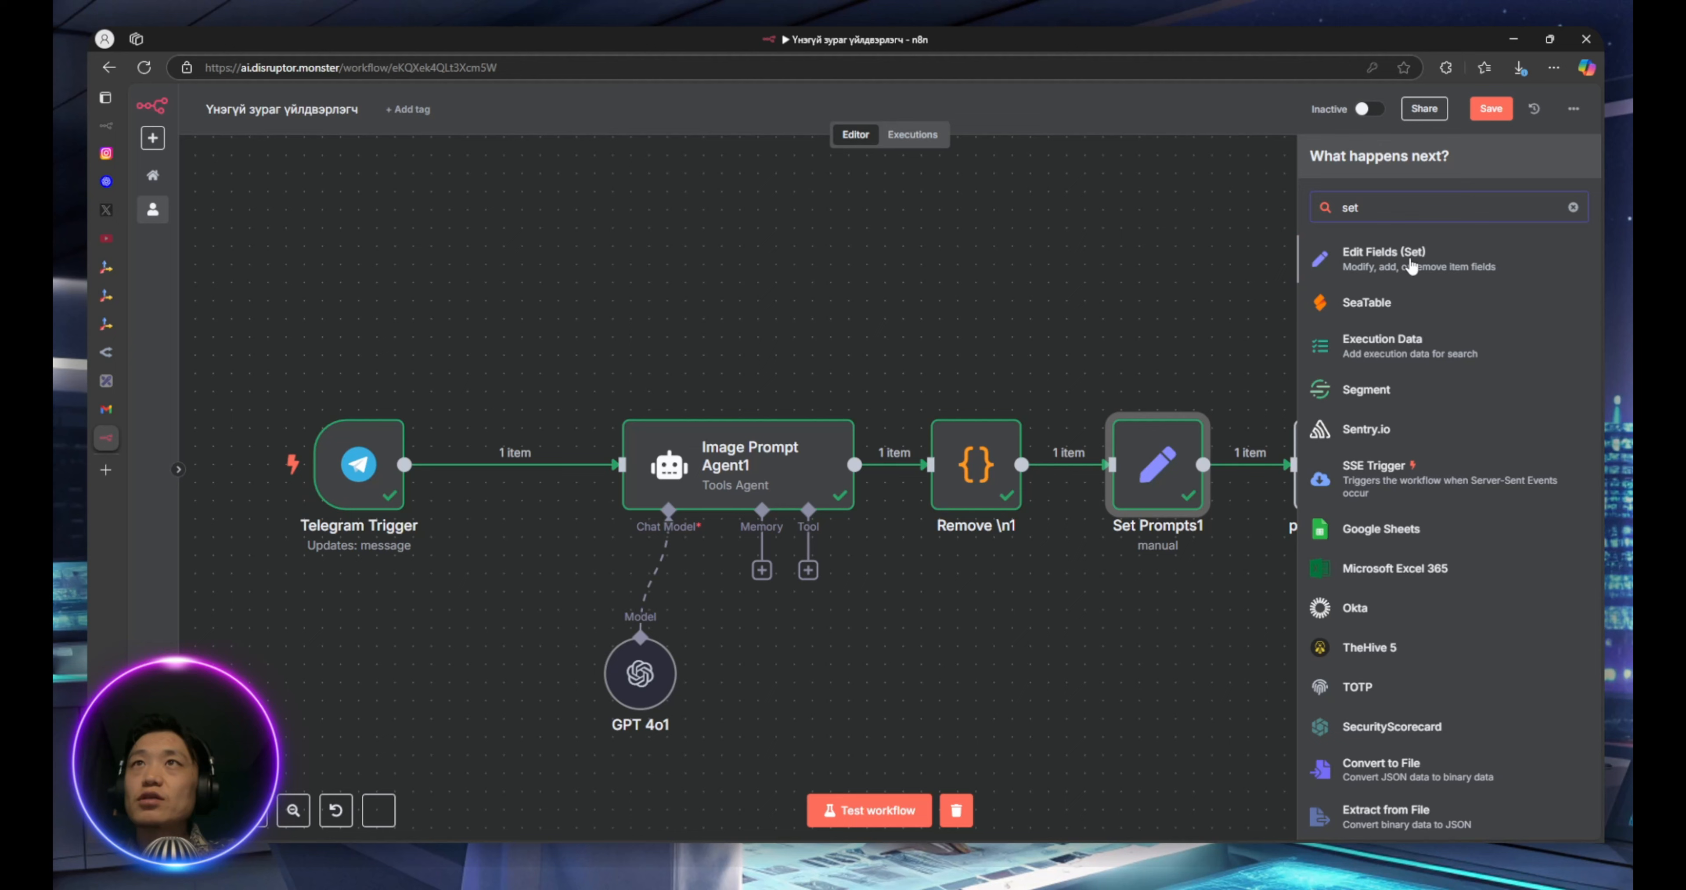
pyautogui.click(1124, 347)
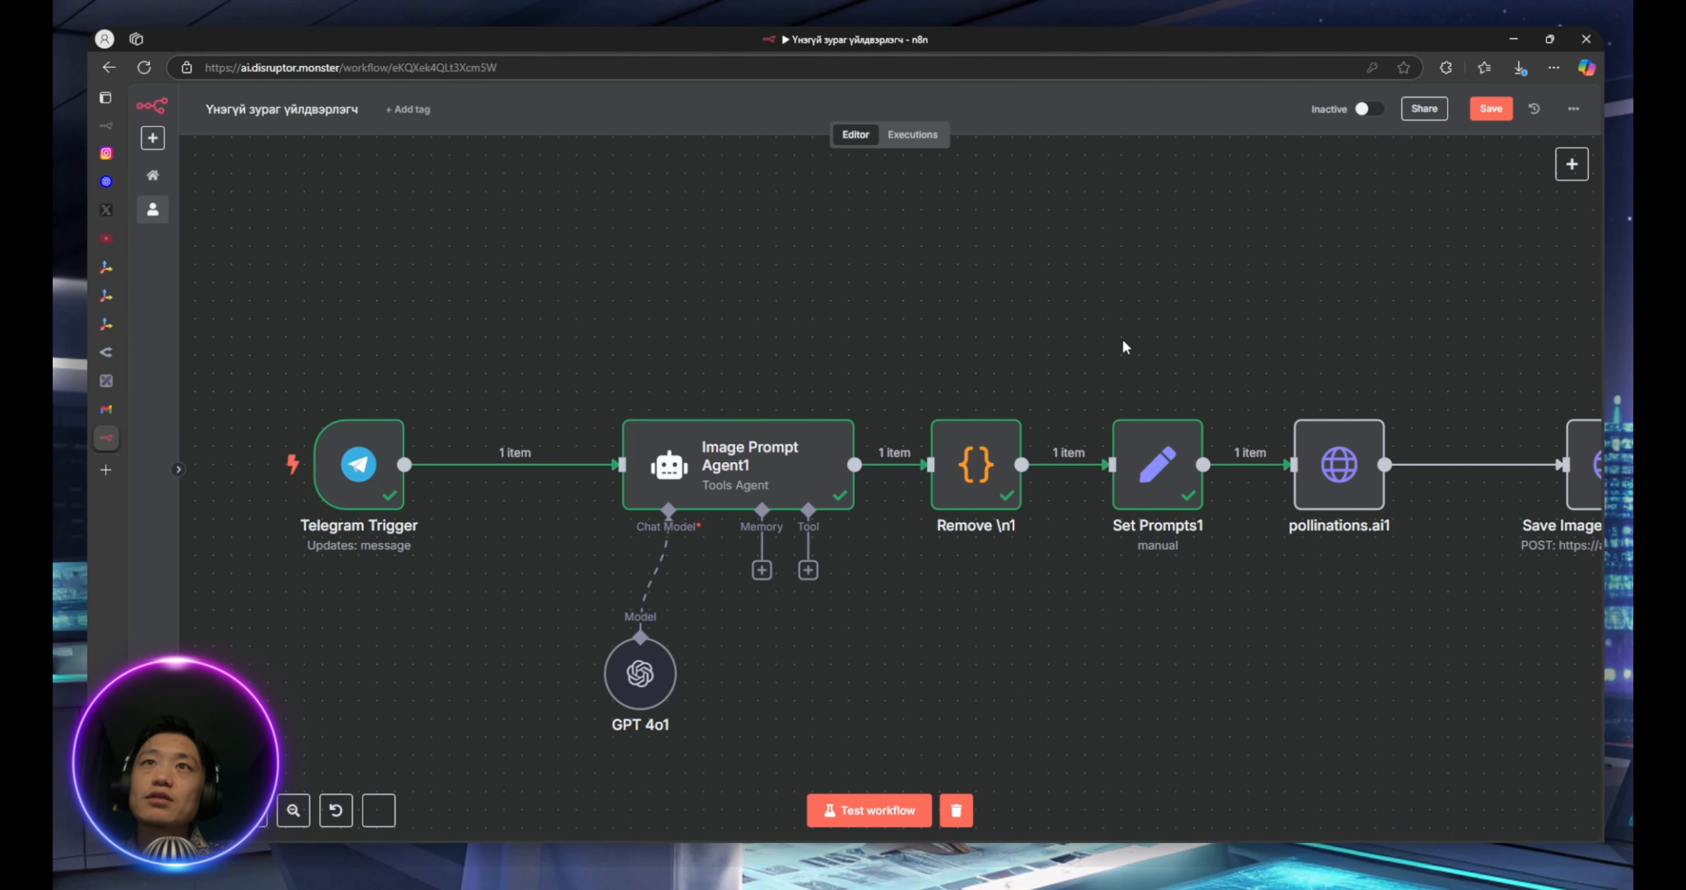
# Rearrange the canvas by raising Remove \n1 above the row and moving Set Prompts1 and pollinations.ai1 closer to the agent
pyautogui.click(987, 465)
pyautogui.moveTo(979, 469); pyautogui.dragTo(978, 232)
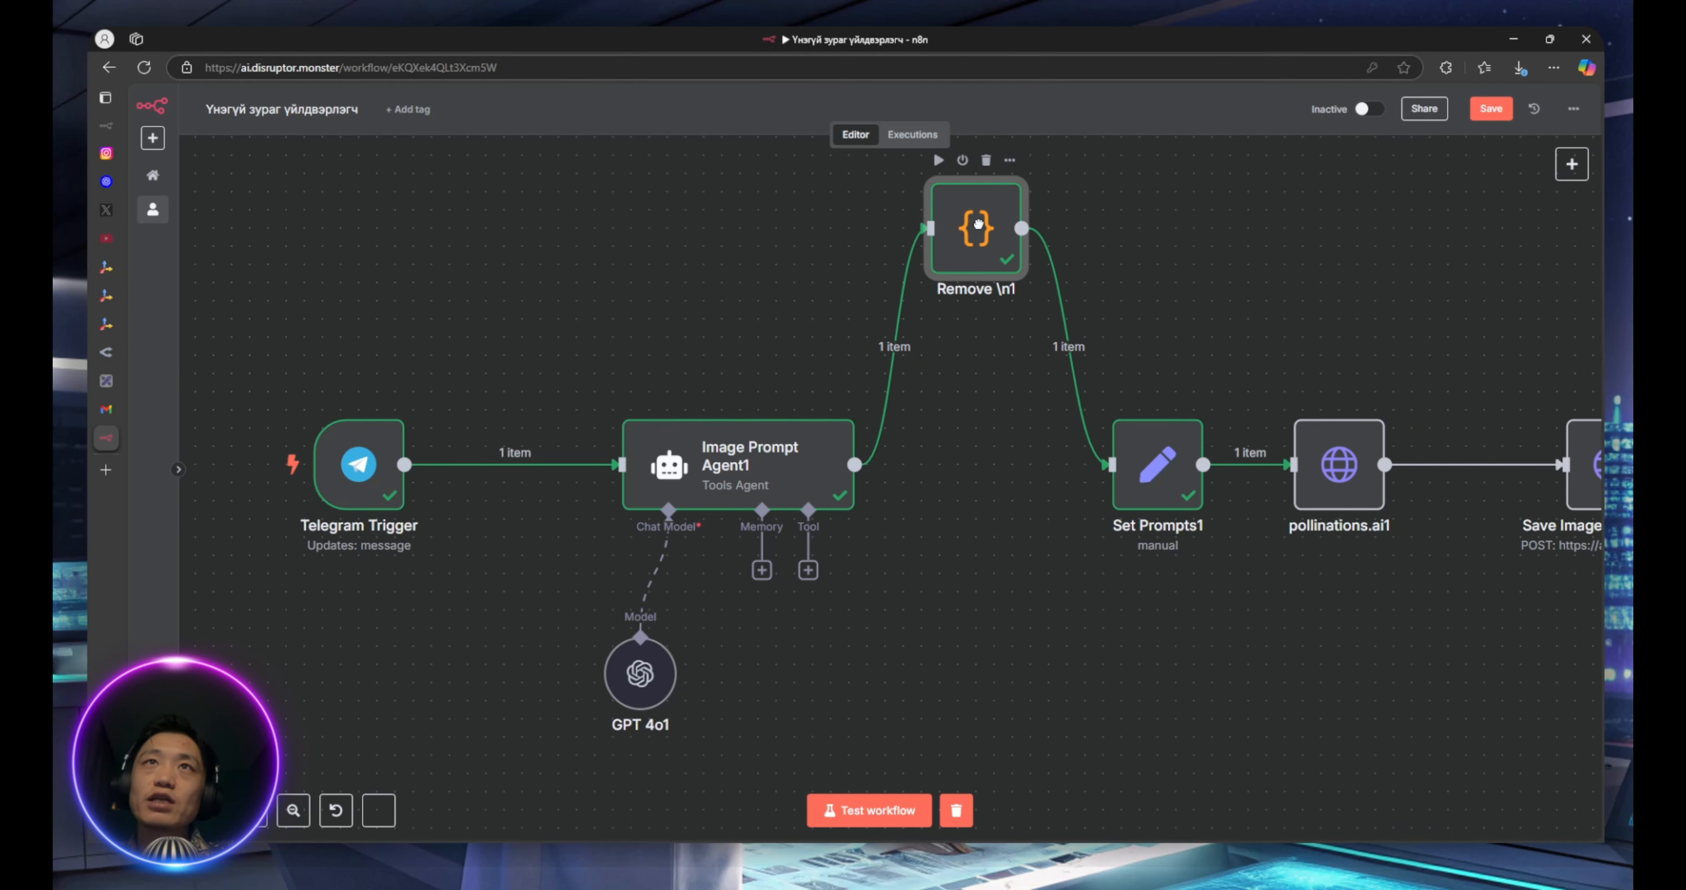
pyautogui.moveTo(1158, 464); pyautogui.dragTo(1030, 465)
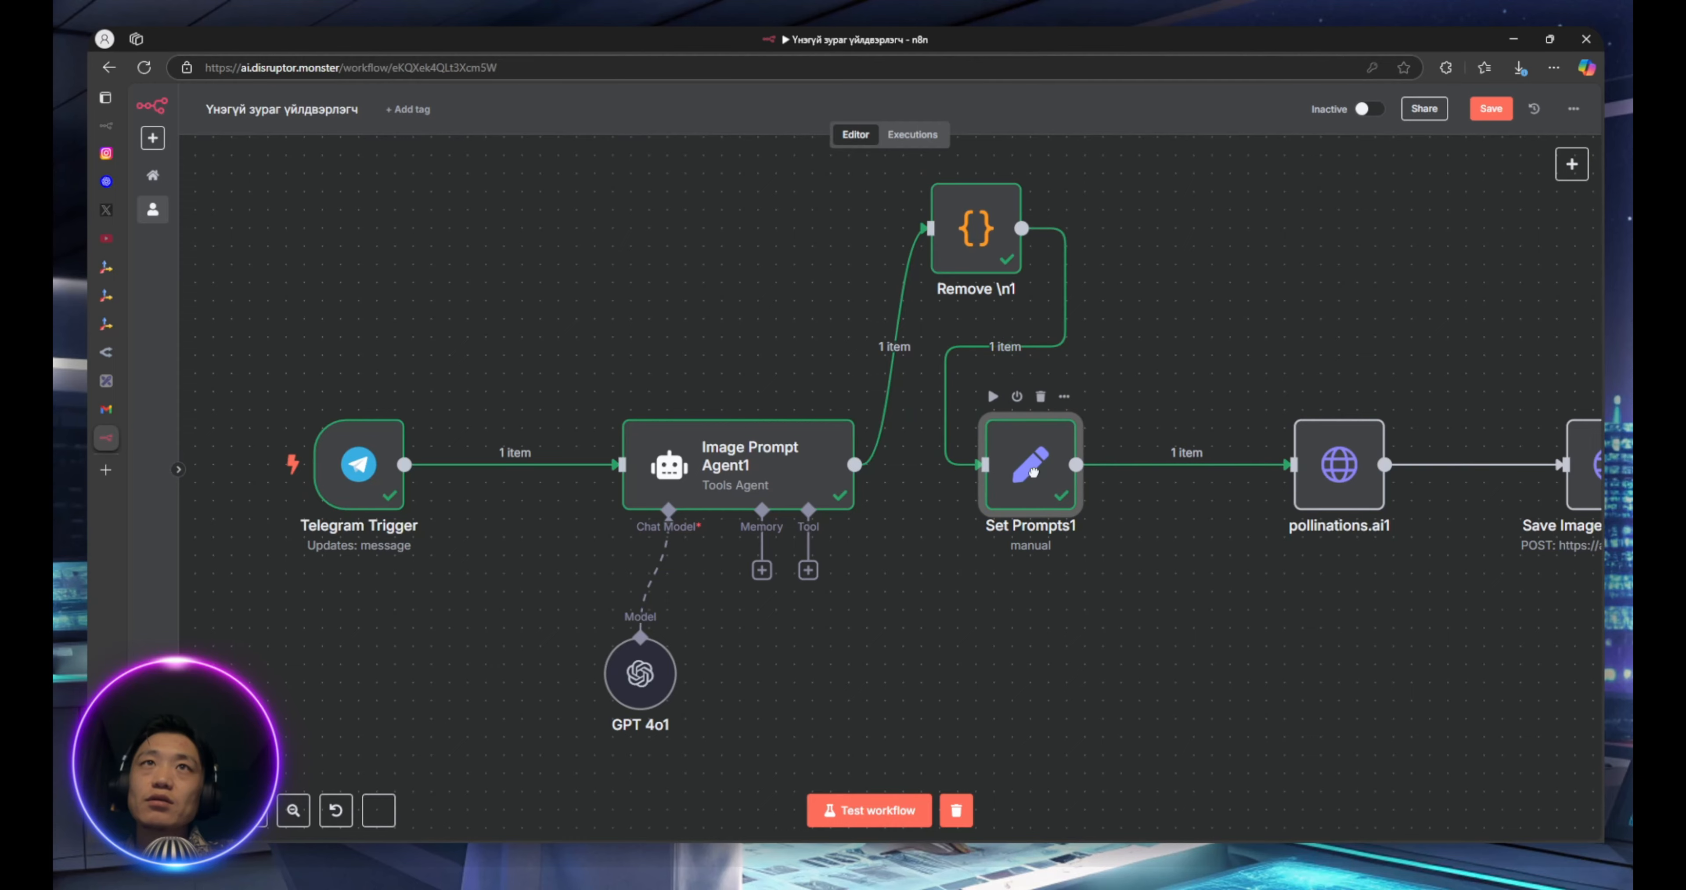
pyautogui.moveTo(1306, 485); pyautogui.dragTo(1231, 487)
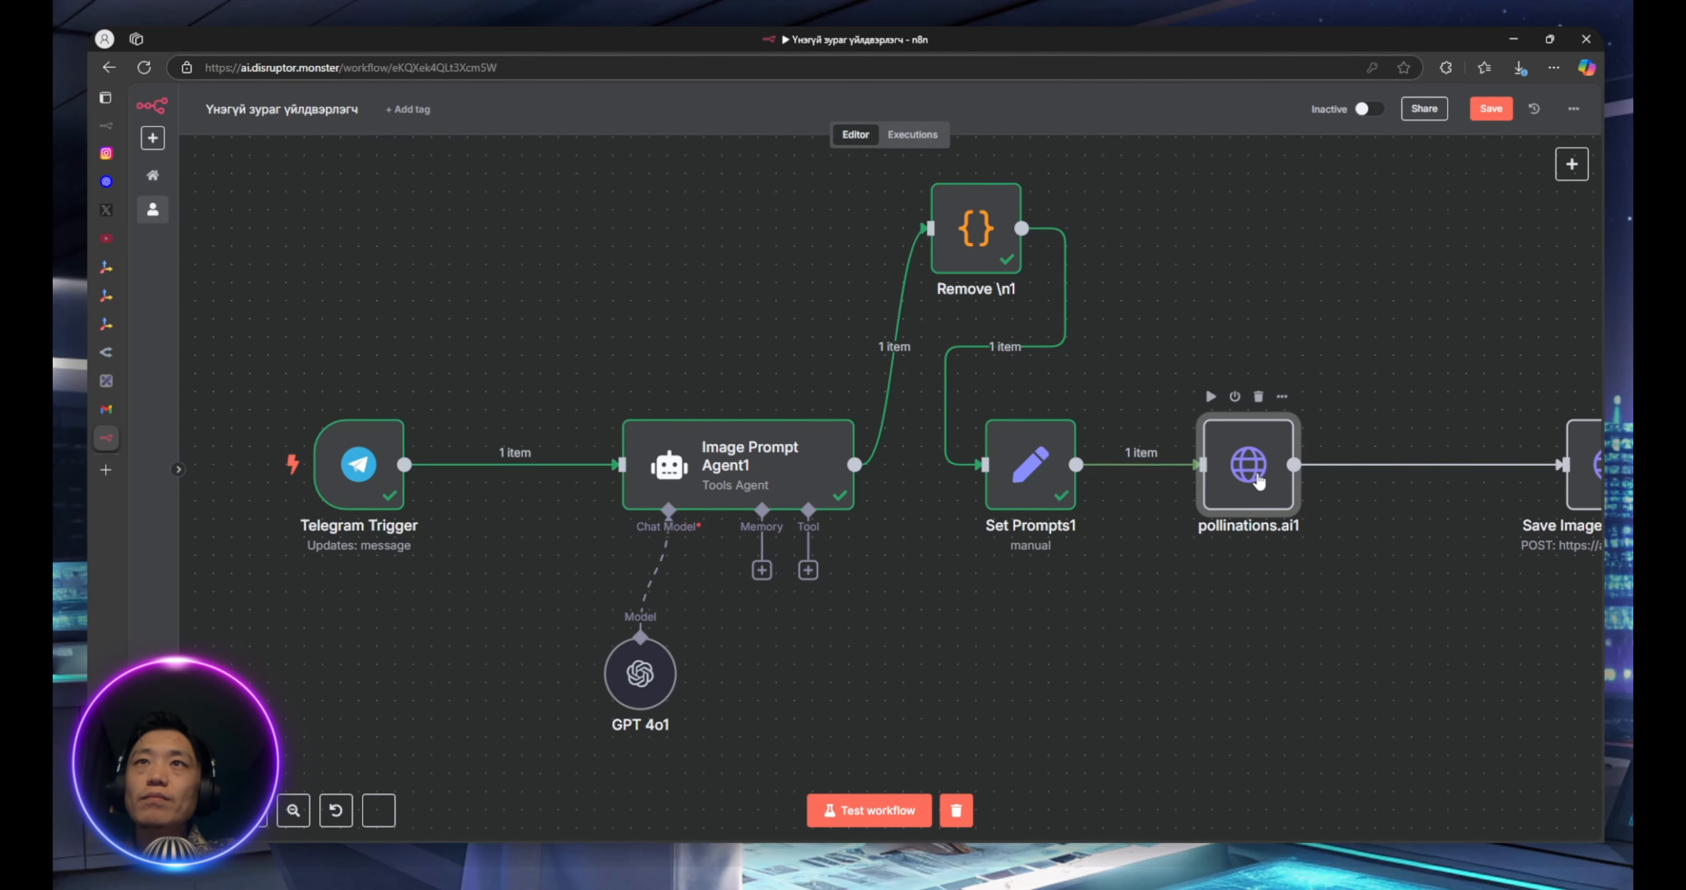
# Check the pollinations.ai1 node and search the available nodes for "http" to locate its HTTP Request node type, without adding it
pyautogui.doubleClick(1250, 481)
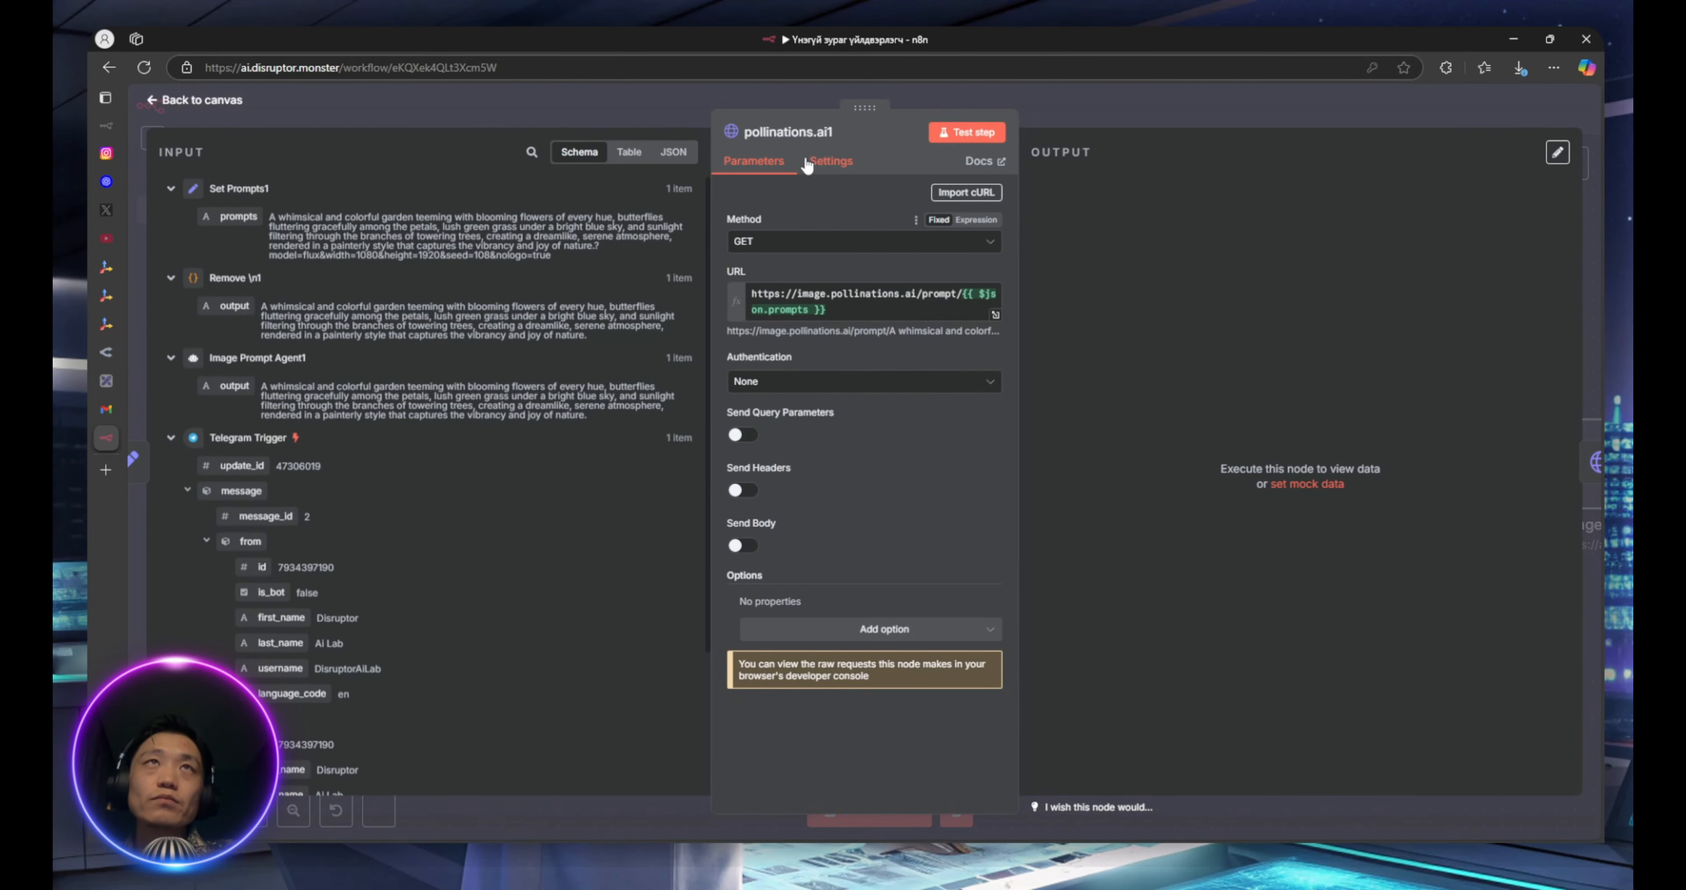
pyautogui.click(699, 108)
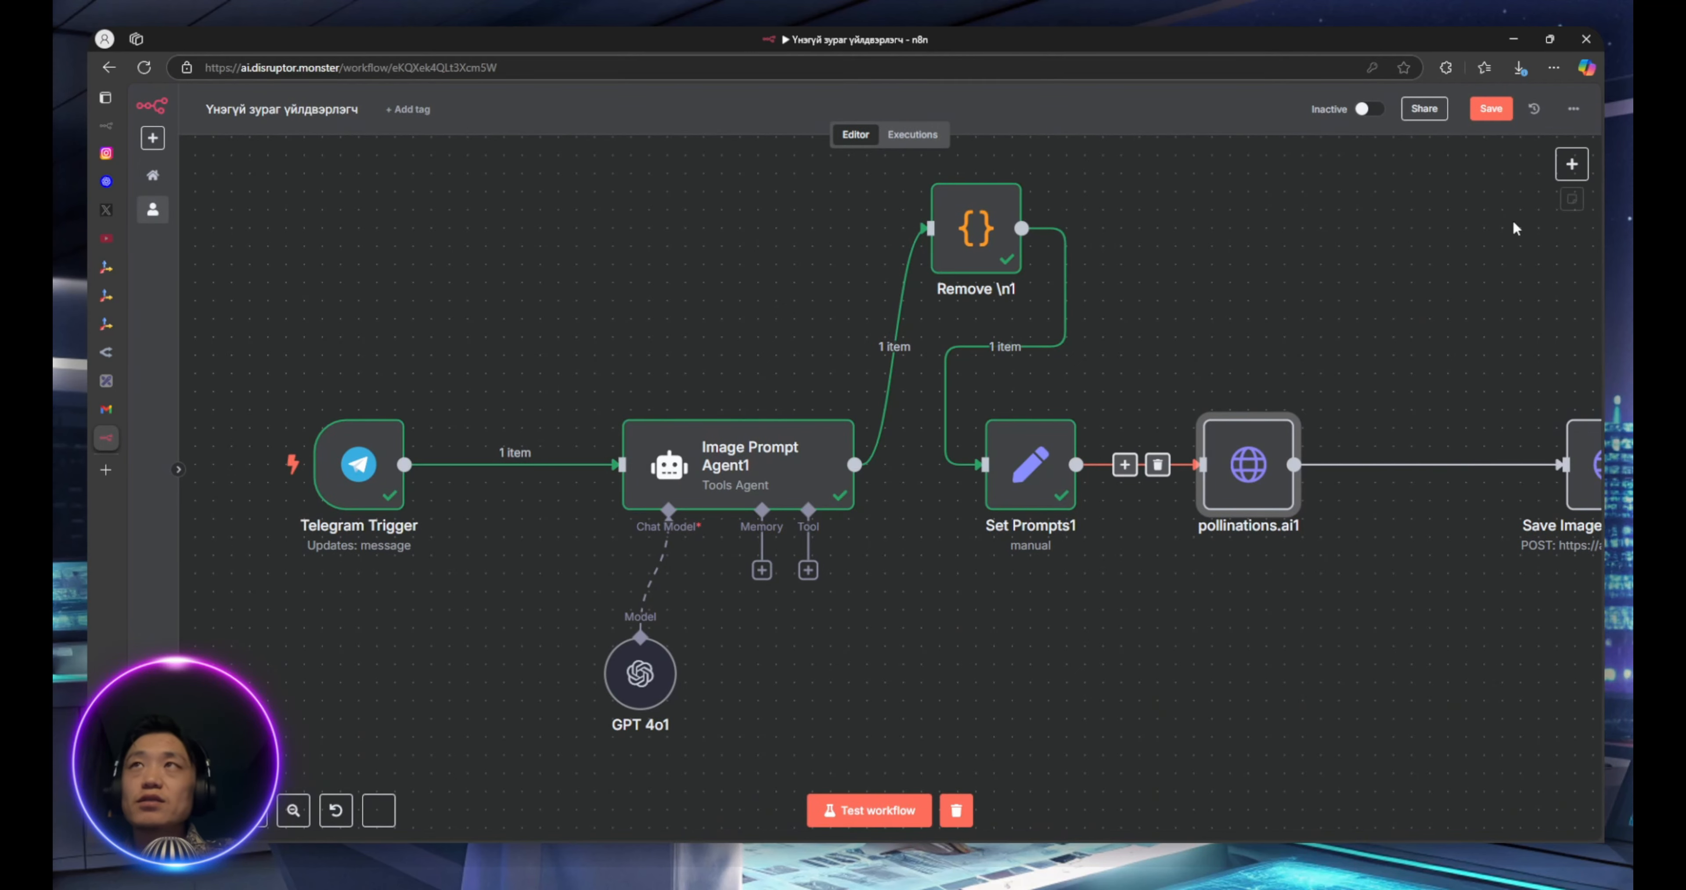
pyautogui.click(1571, 164)
pyautogui.write('http')
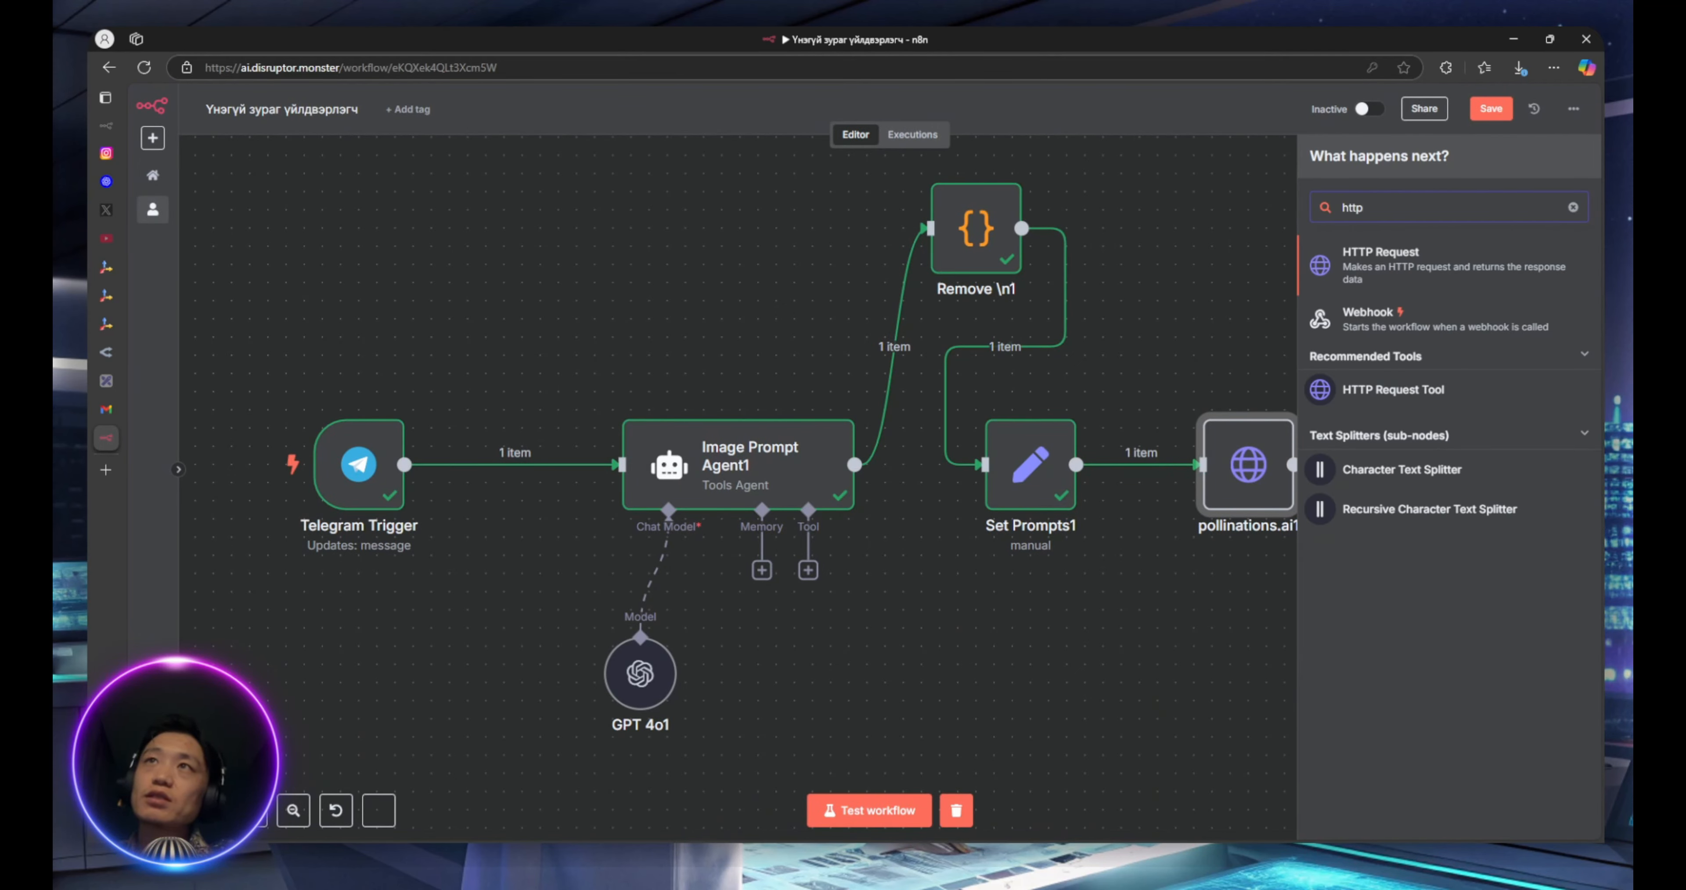
pyautogui.click(1182, 392)
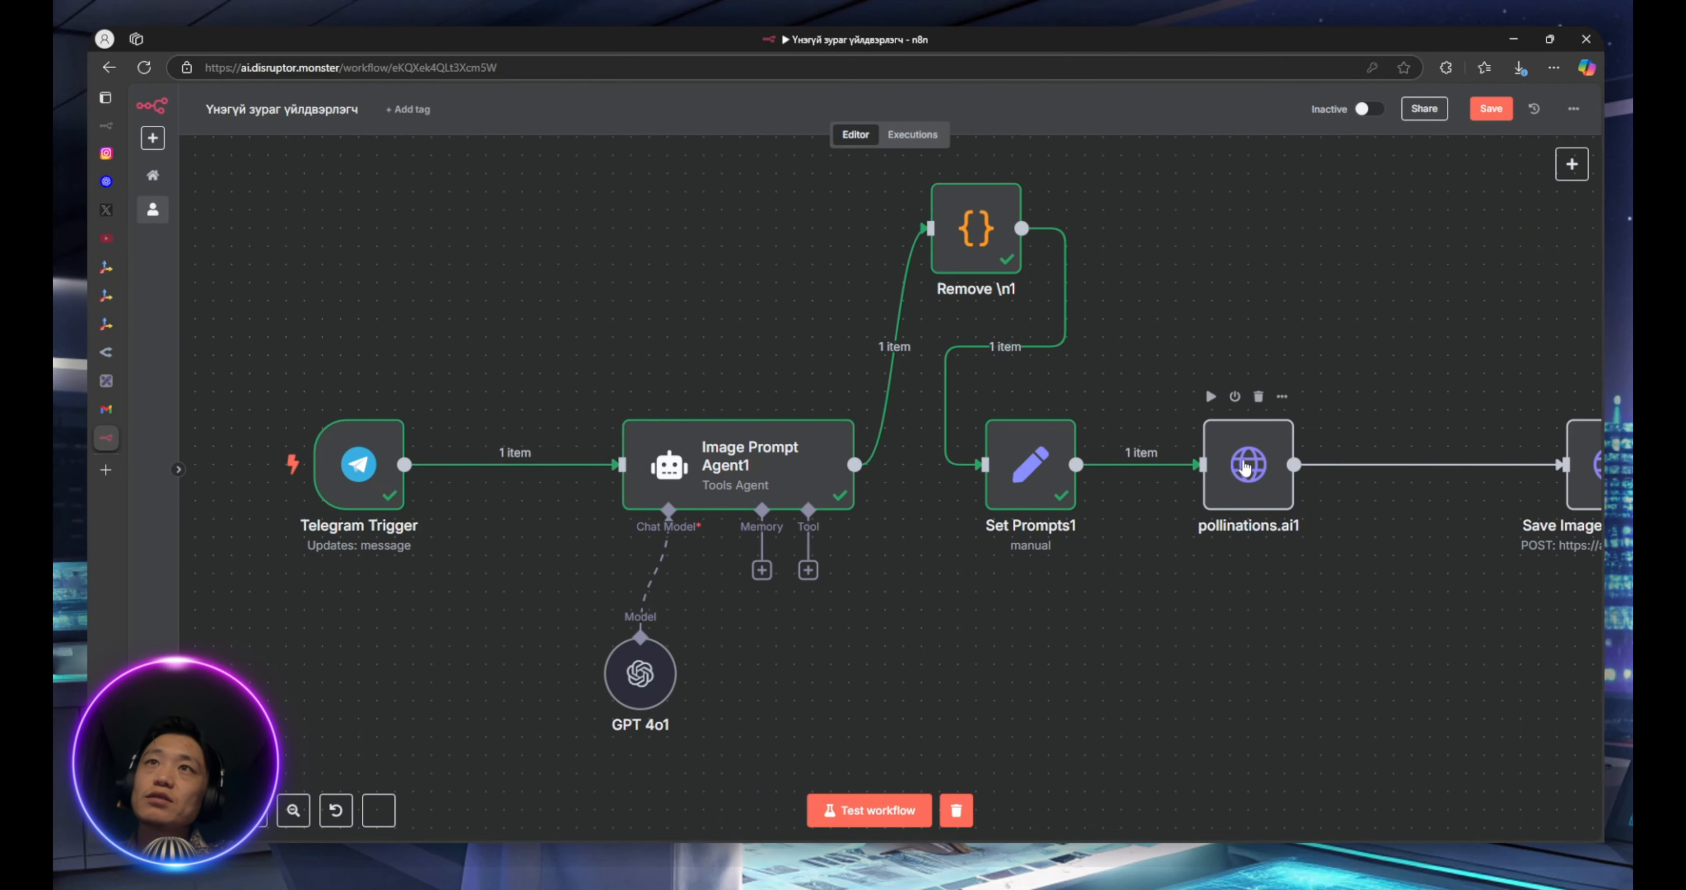
# Examine the request methods in pollinations.ai1 and its URL, separating the image.pollinations.ai base address from the prompts expression
pyautogui.doubleClick(1246, 466)
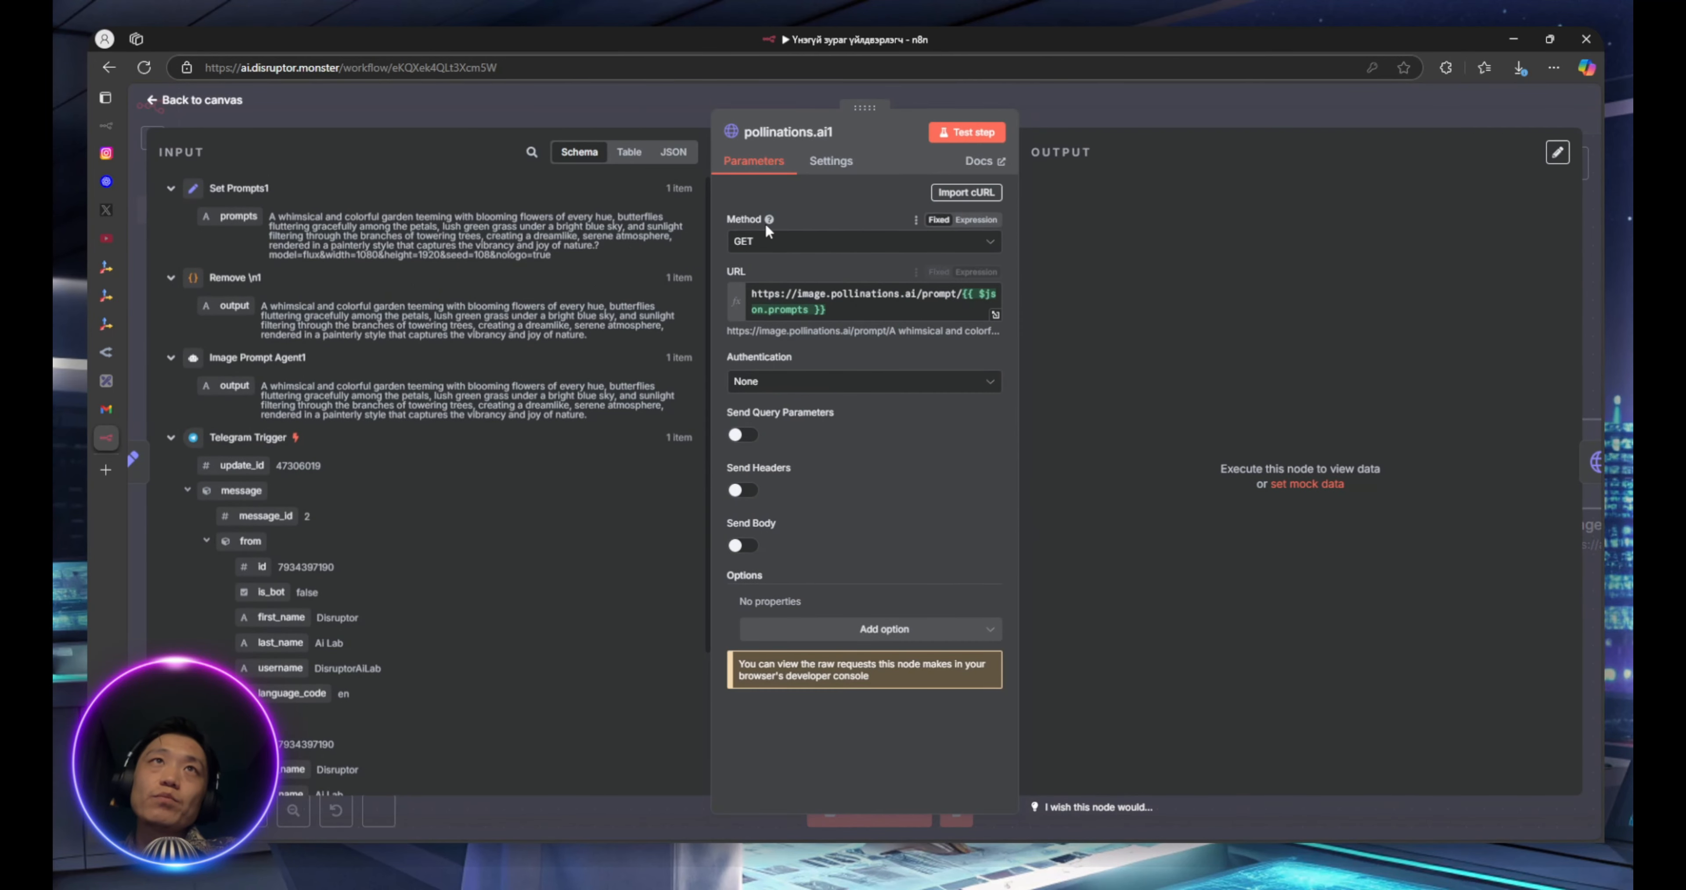
pyautogui.click(763, 243)
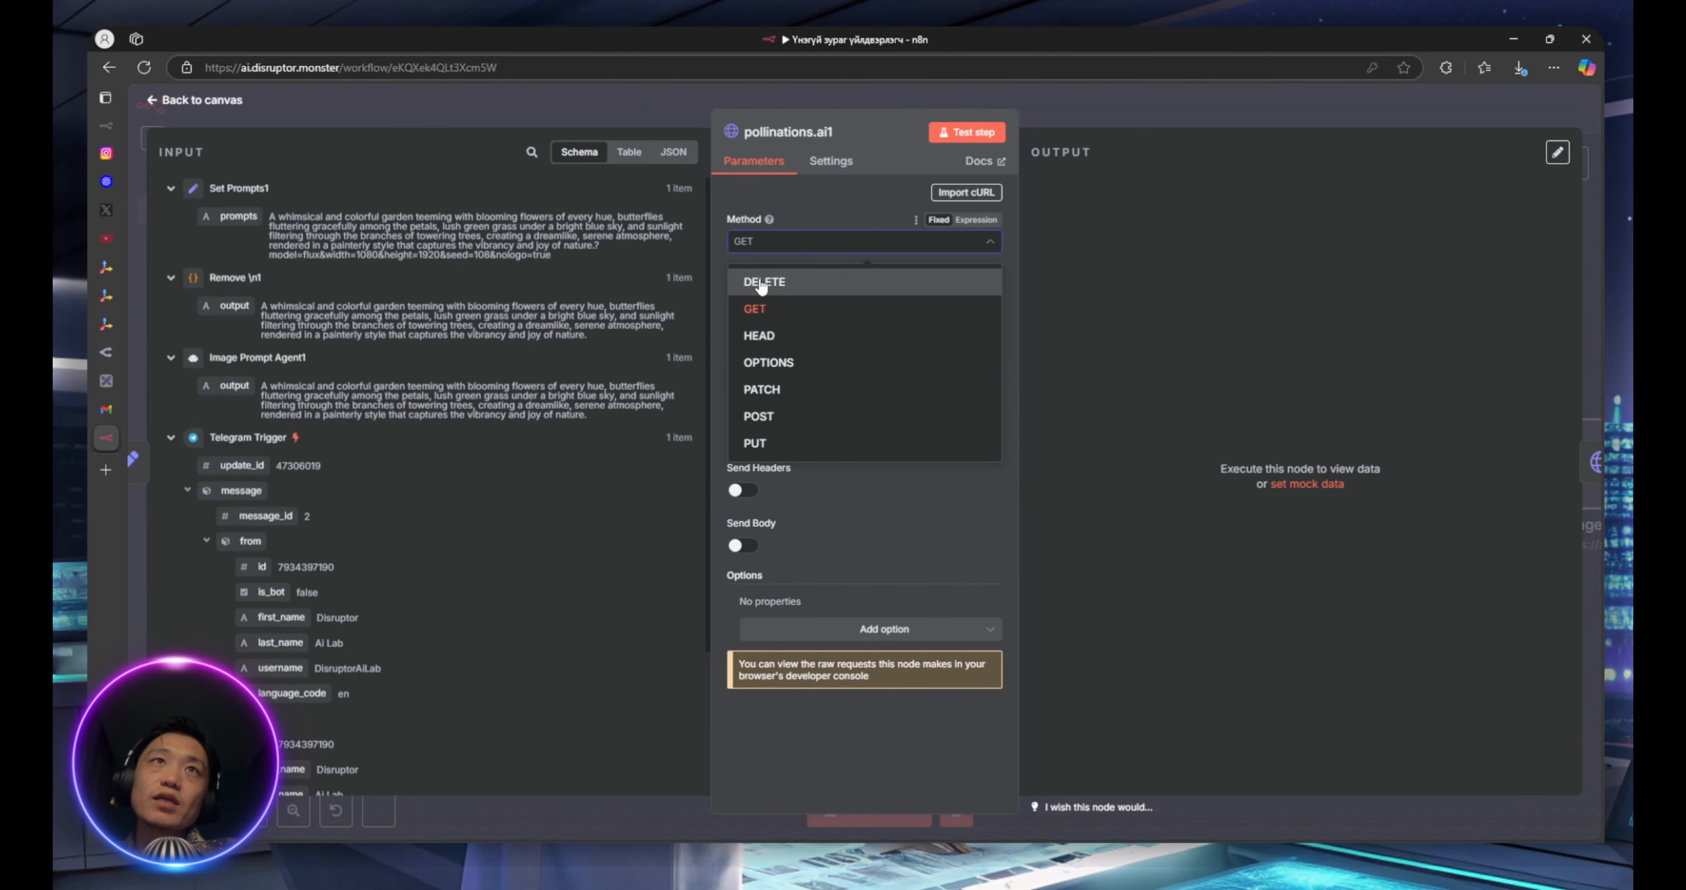
pyautogui.click(826, 297)
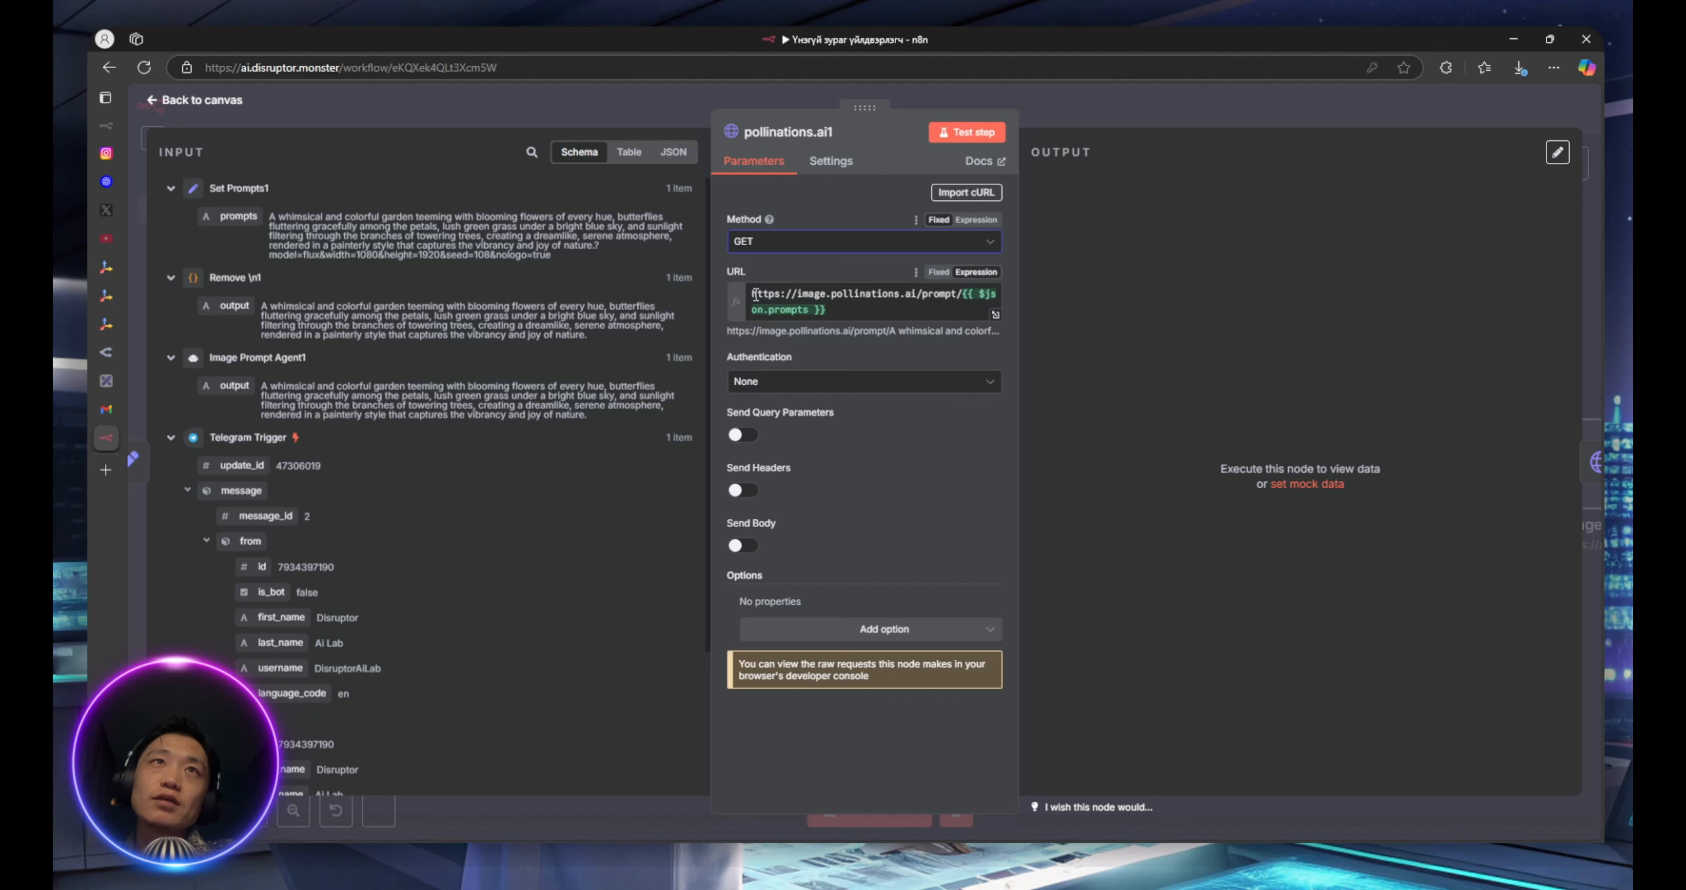
pyautogui.moveTo(753, 295); pyautogui.dragTo(776, 294)
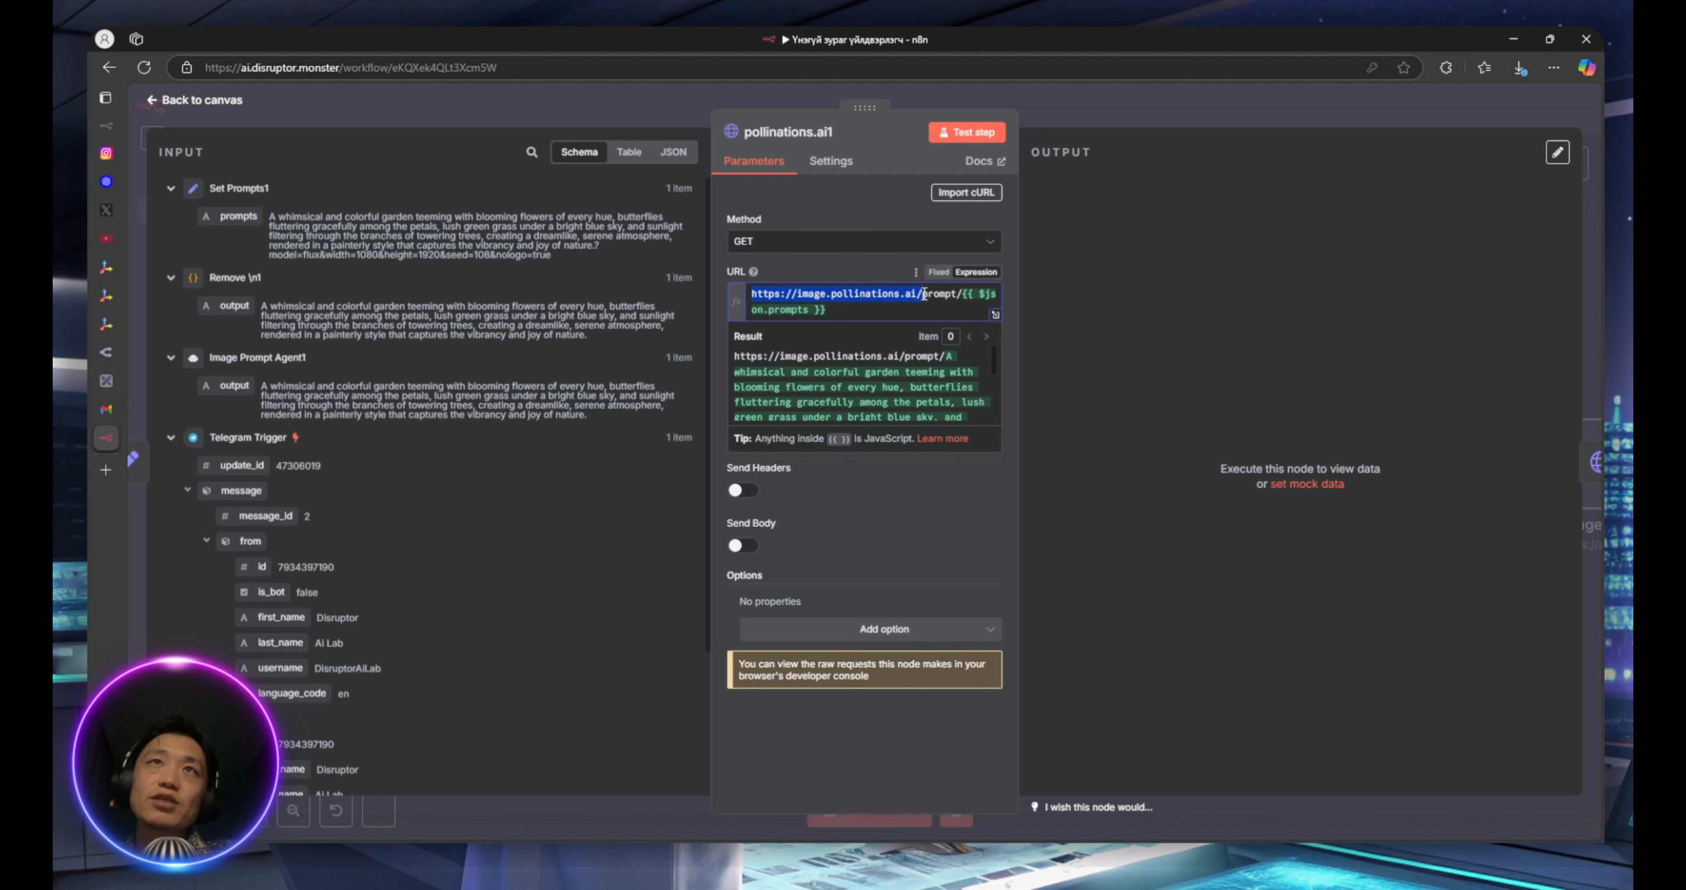
pyautogui.click(961, 294)
pyautogui.click(975, 275)
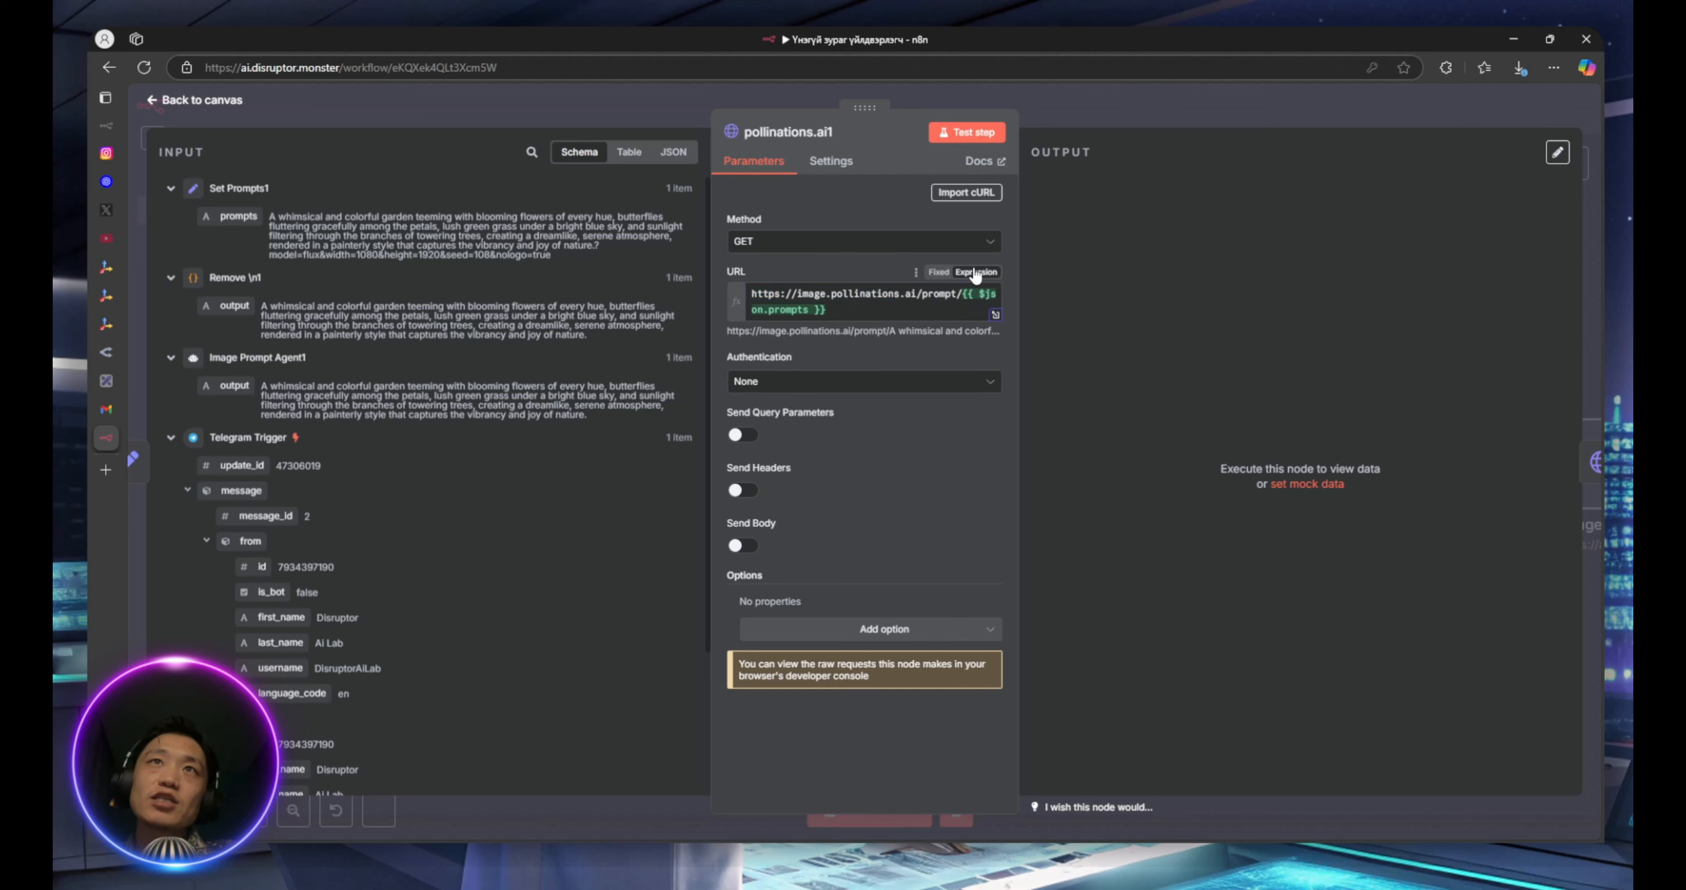
pyautogui.click(946, 287)
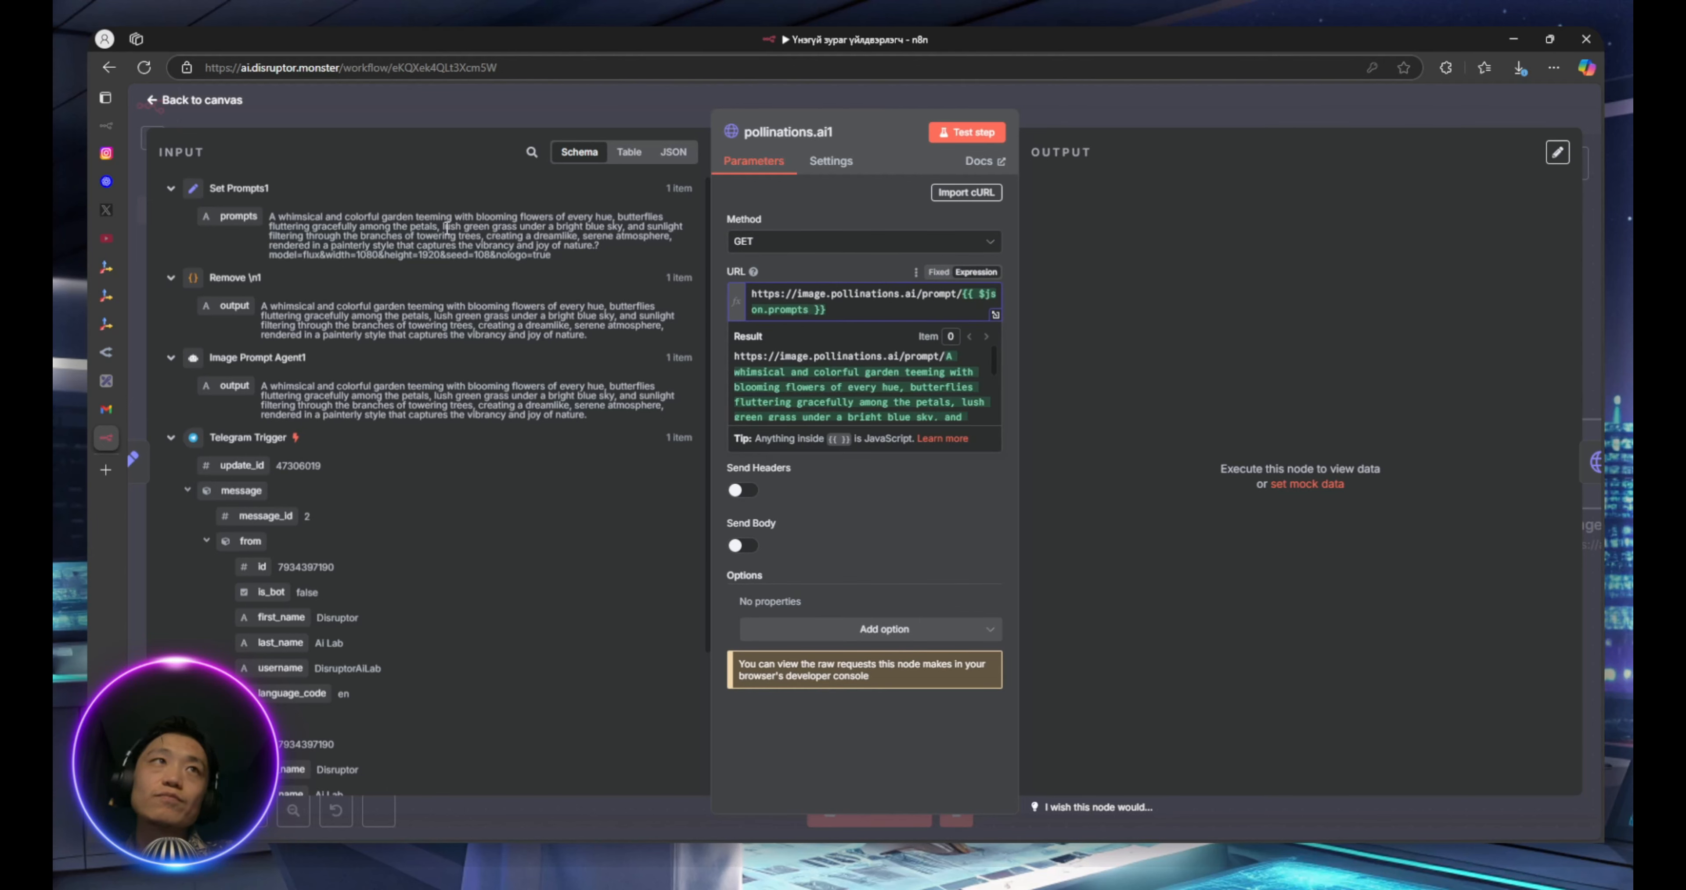
# Map the prompts field of Set Prompts1 into the pollinations.ai1 URL as a second expression, and remove that duplicate again
pyautogui.moveTo(237, 216); pyautogui.dragTo(826, 309)
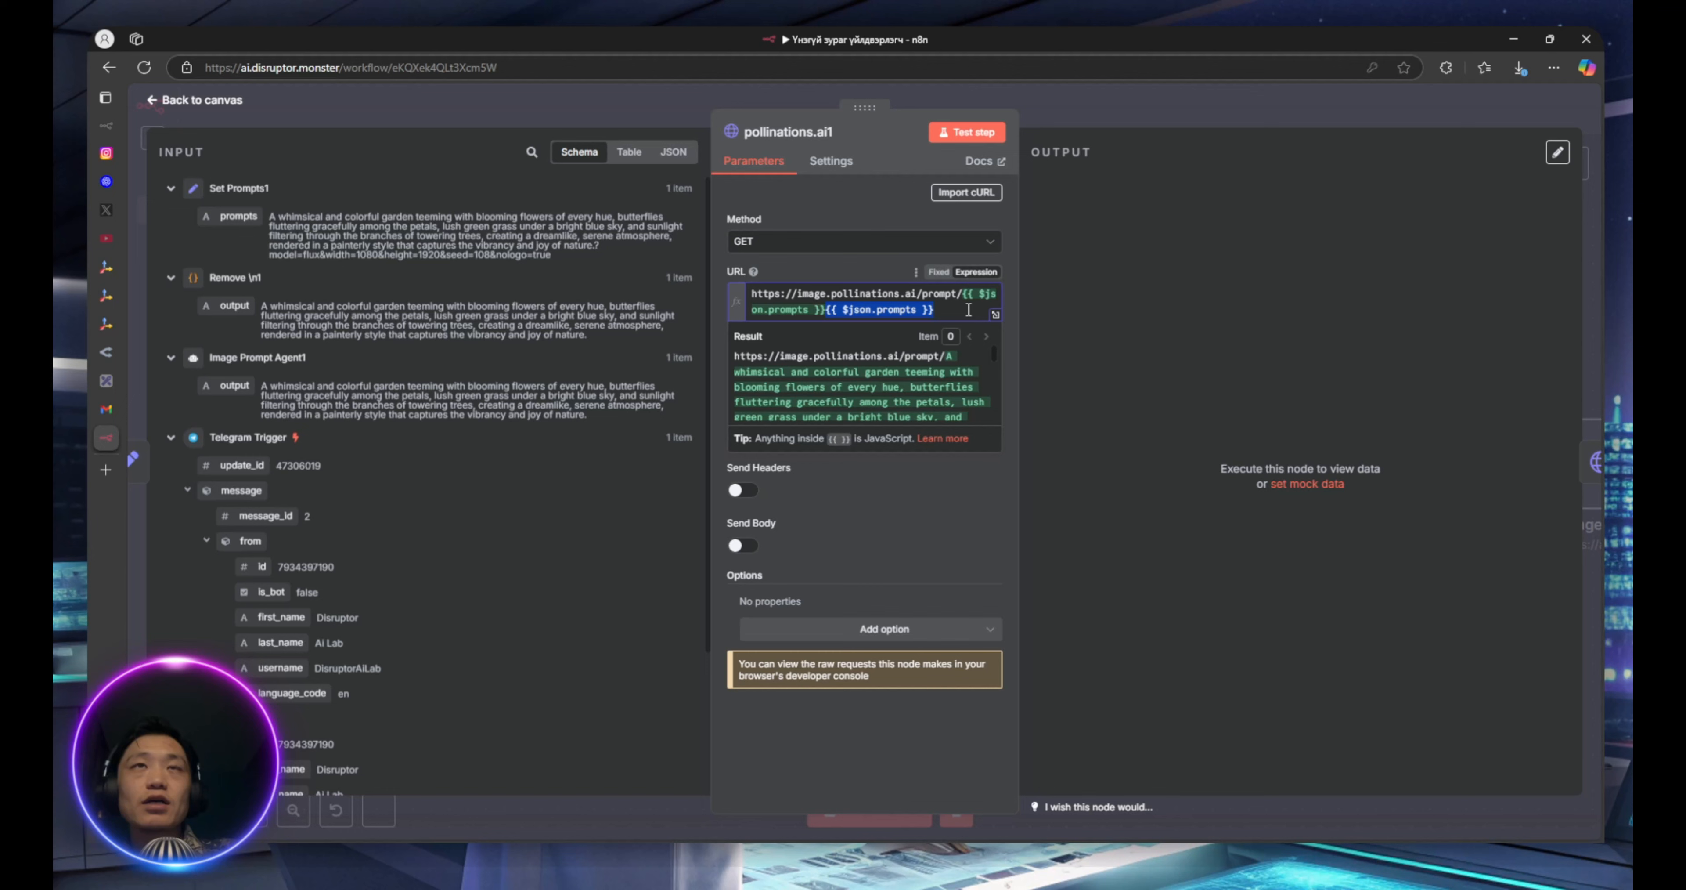
pyautogui.press('BackSpace')
pyautogui.click(864, 268)
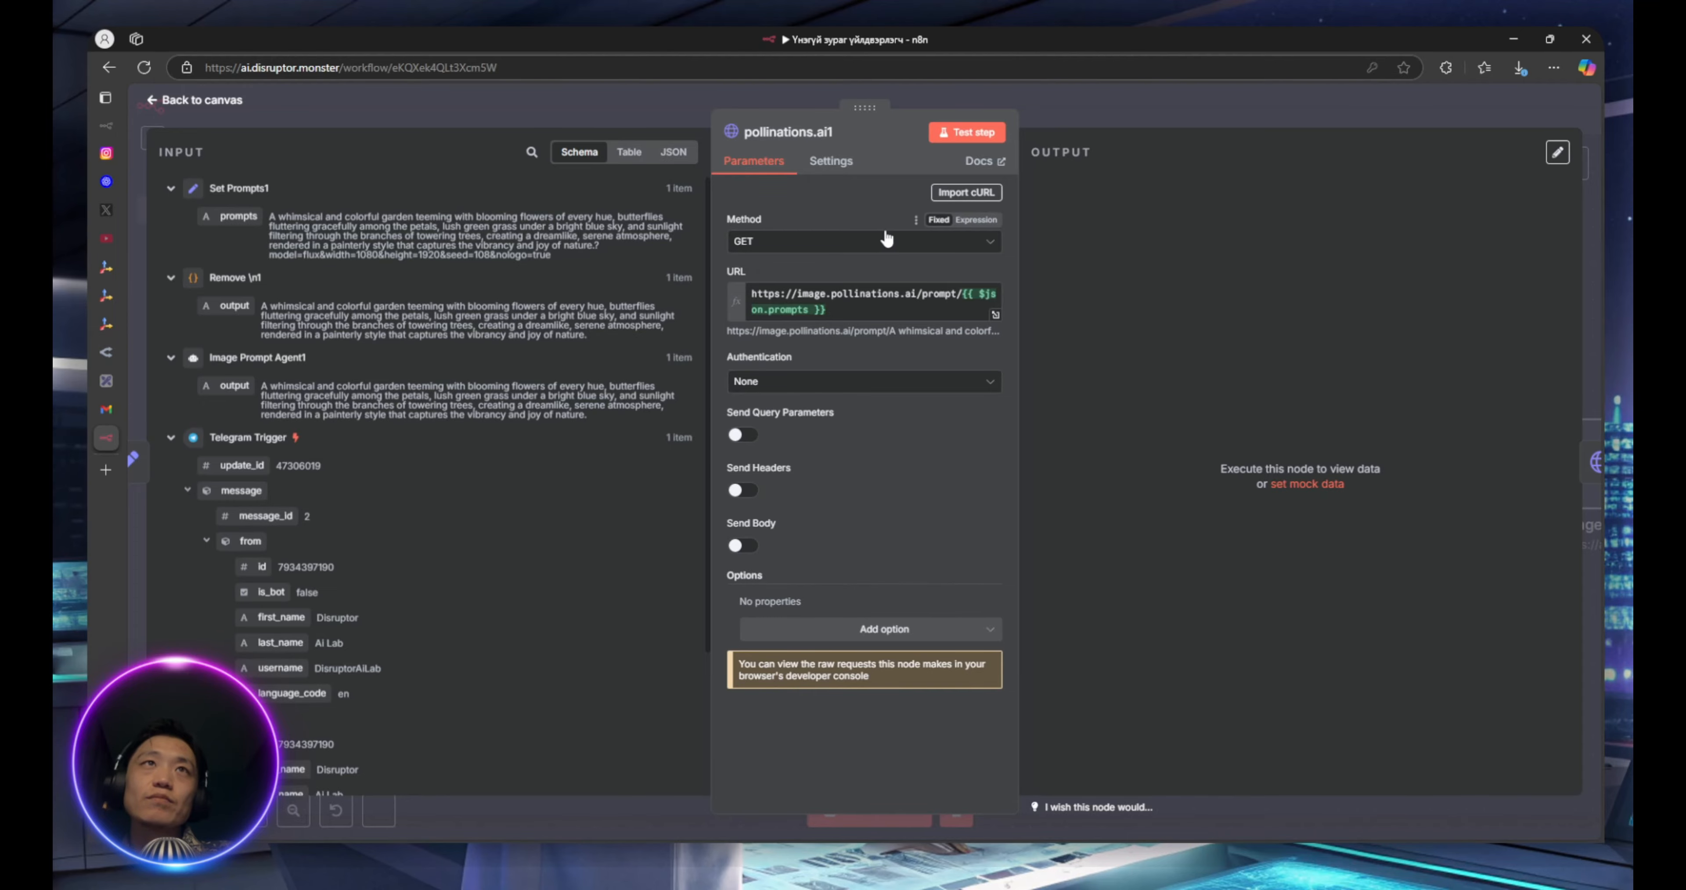
pyautogui.click(647, 106)
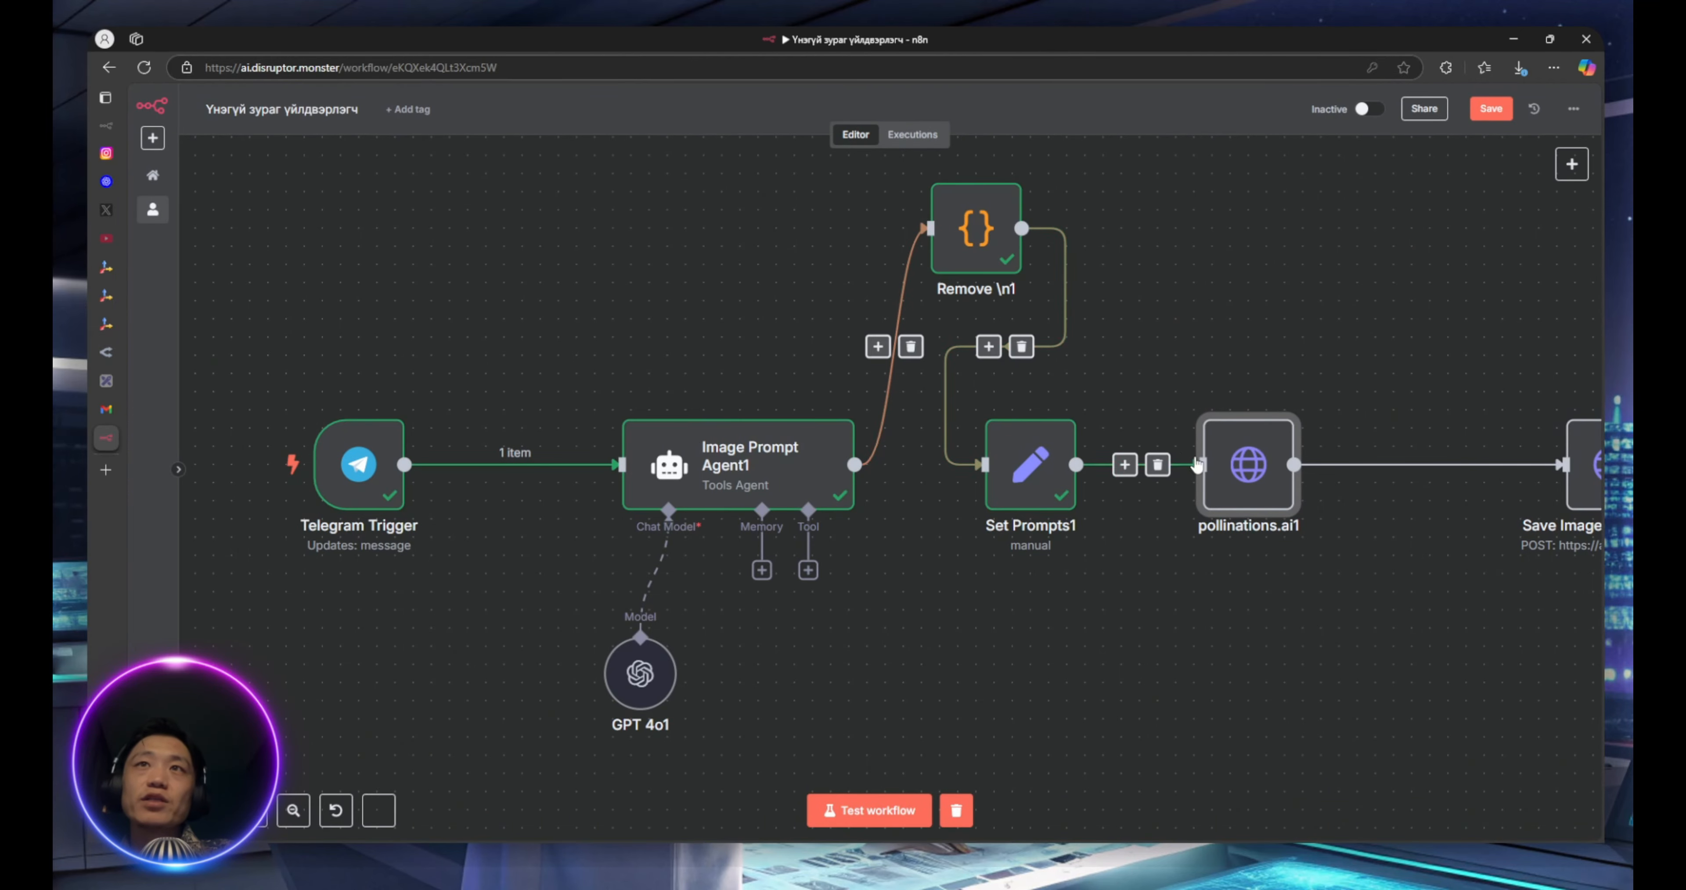
# Test the pollinations.ai1 node and view the image it generates from the prompts
pyautogui.doubleClick(1267, 470)
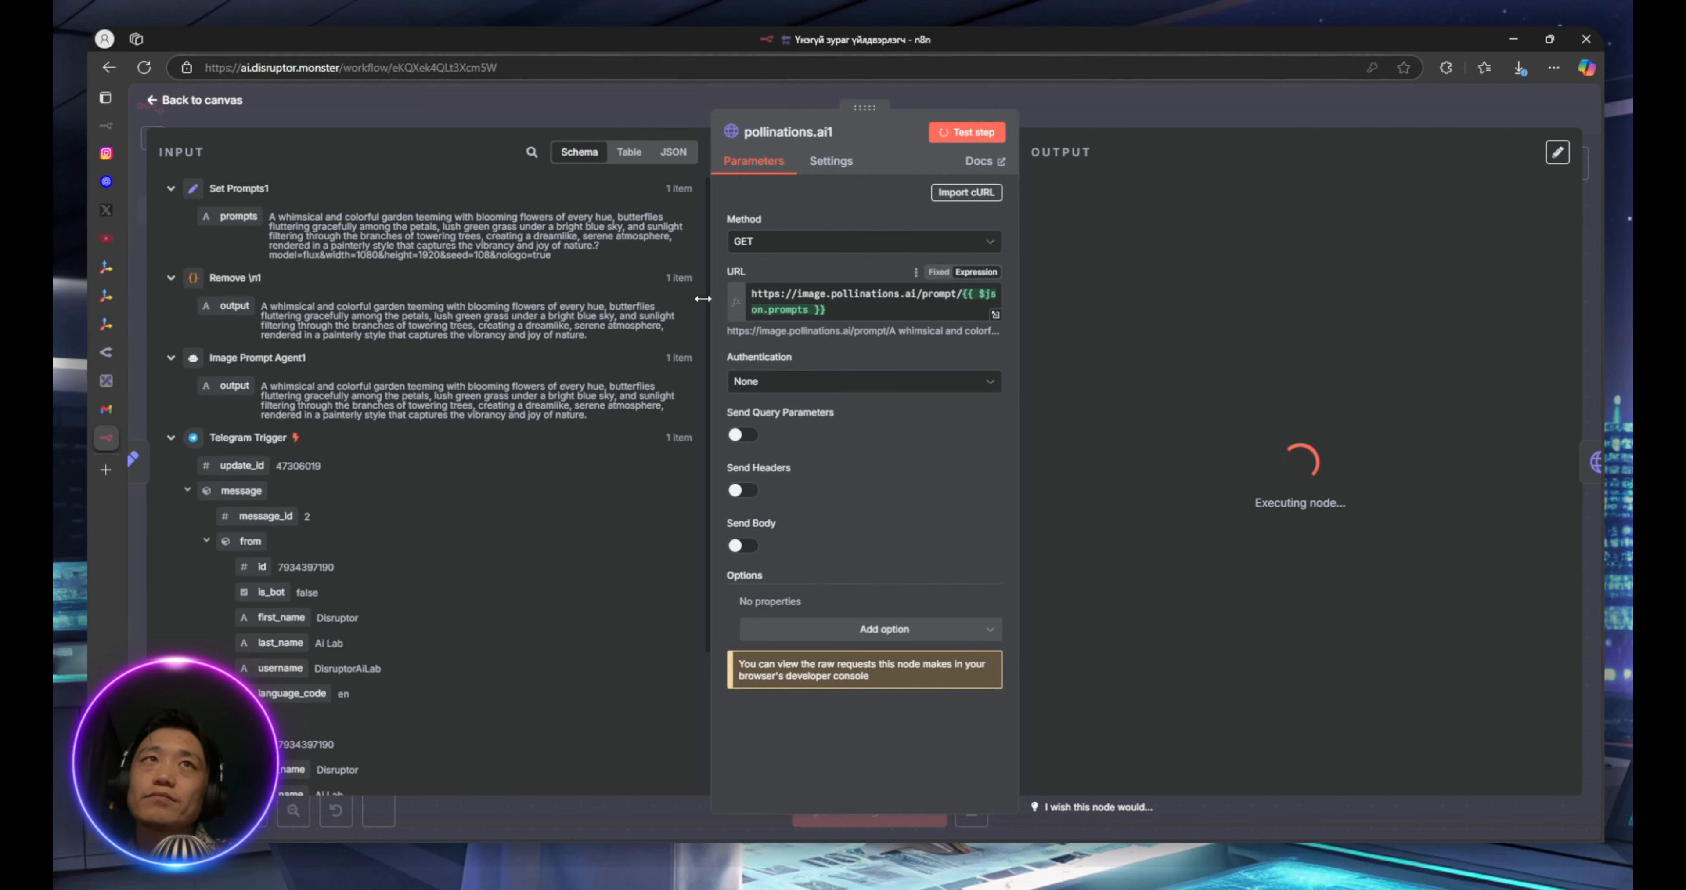
pyautogui.moveTo(702, 298); pyautogui.dragTo(633, 296)
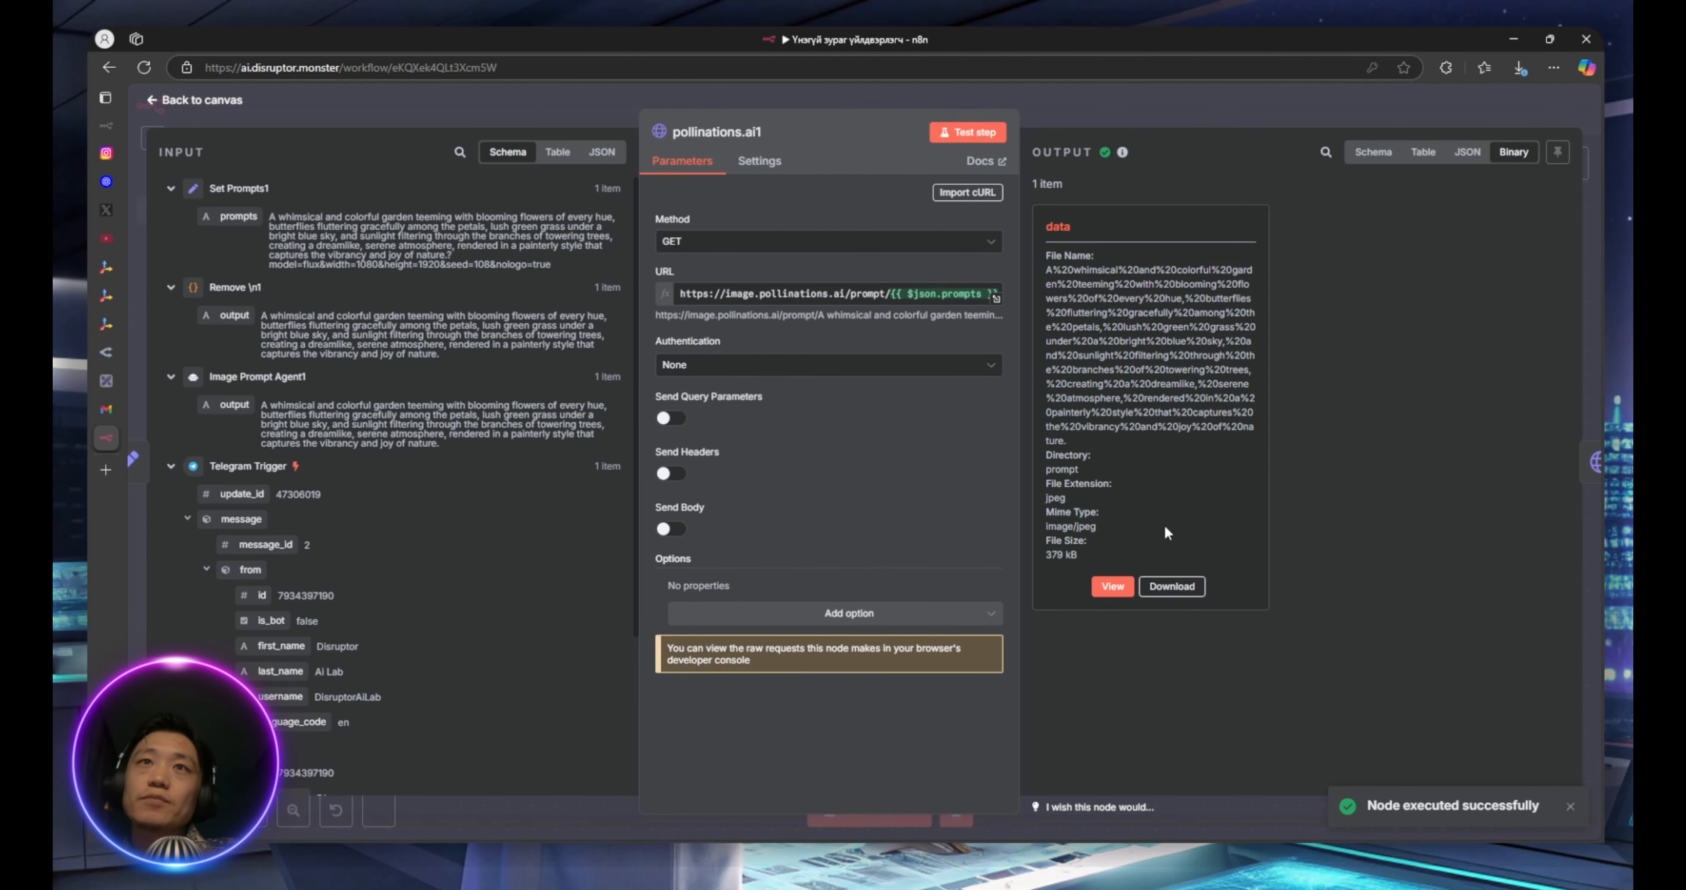
pyautogui.click(1113, 586)
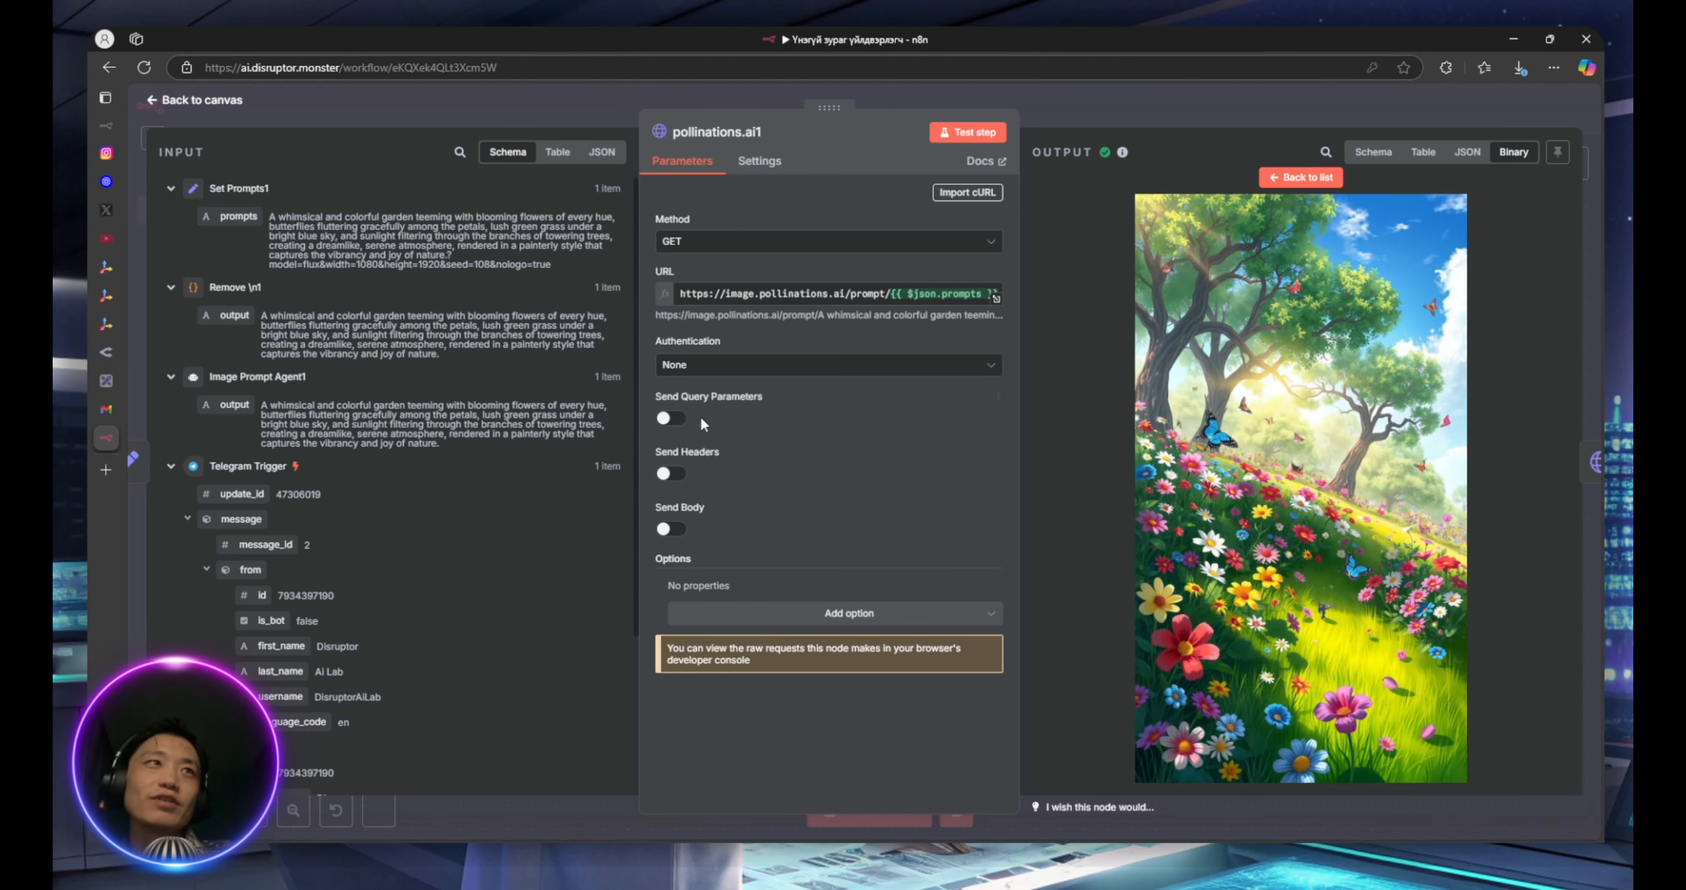
pyautogui.scroll(-3, 396, 425)
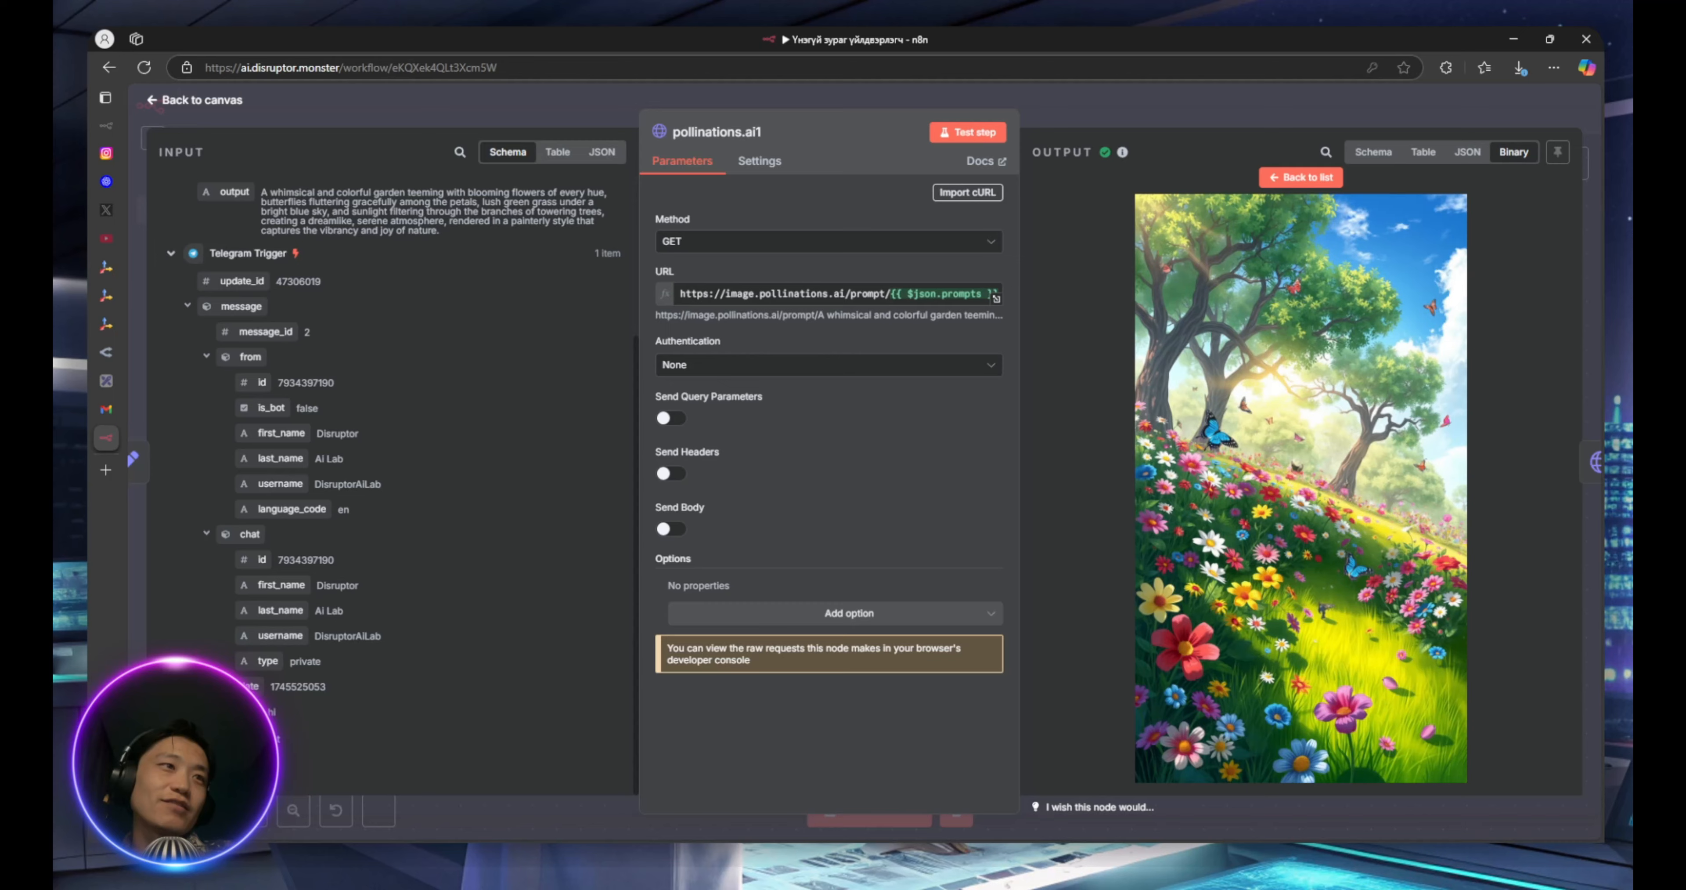
pyautogui.scroll(3, 397, 425)
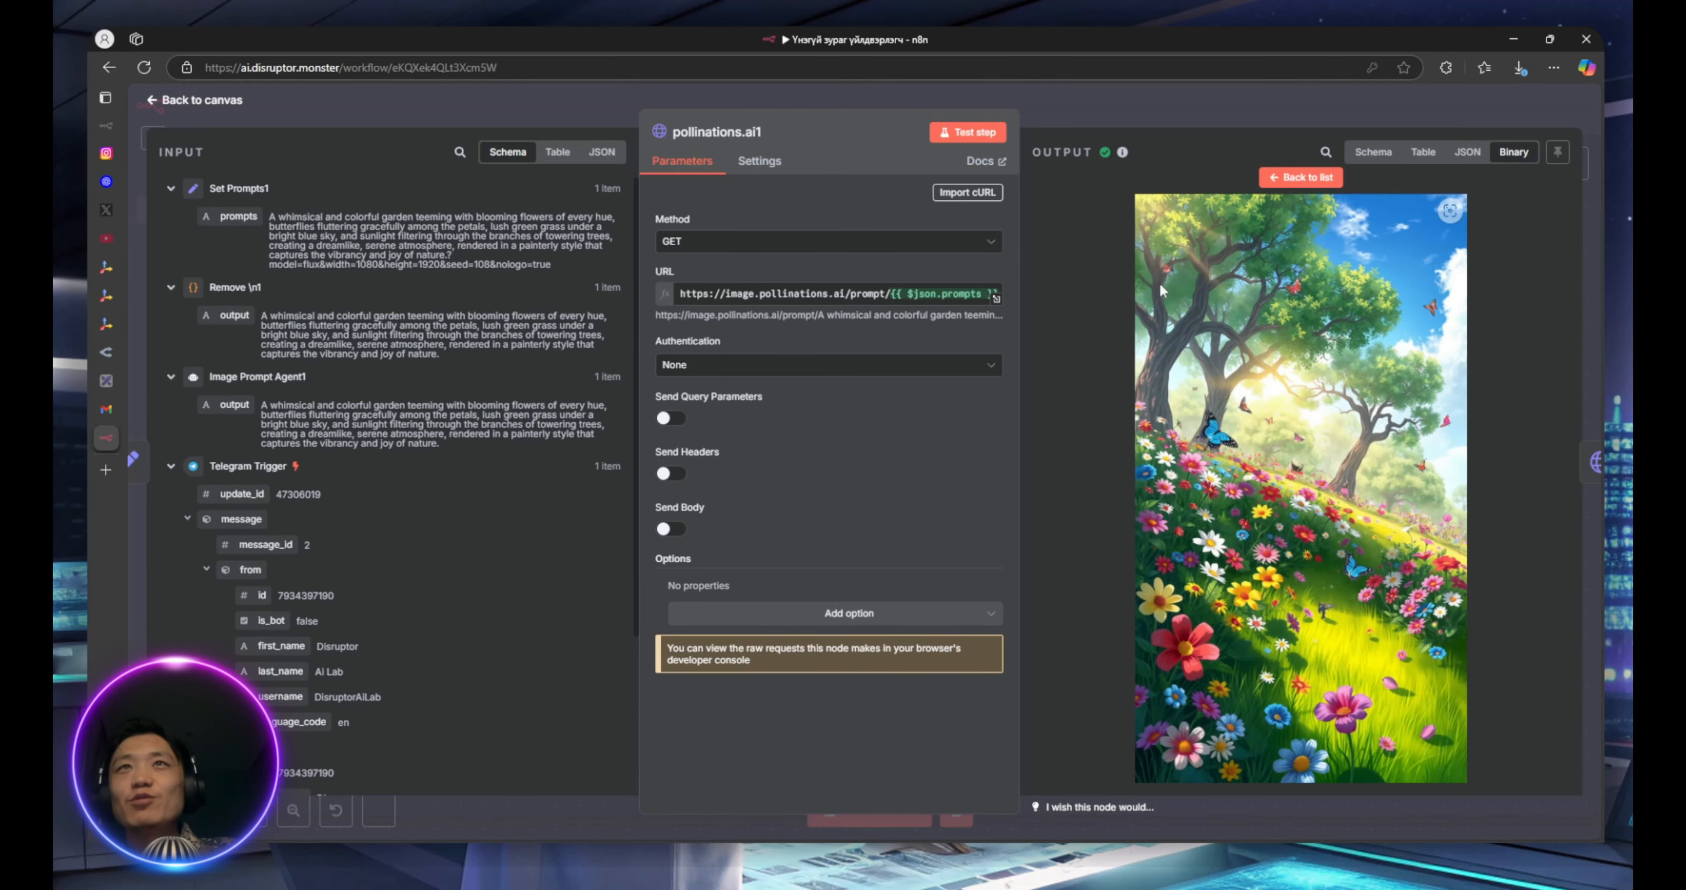
pyautogui.click(1064, 112)
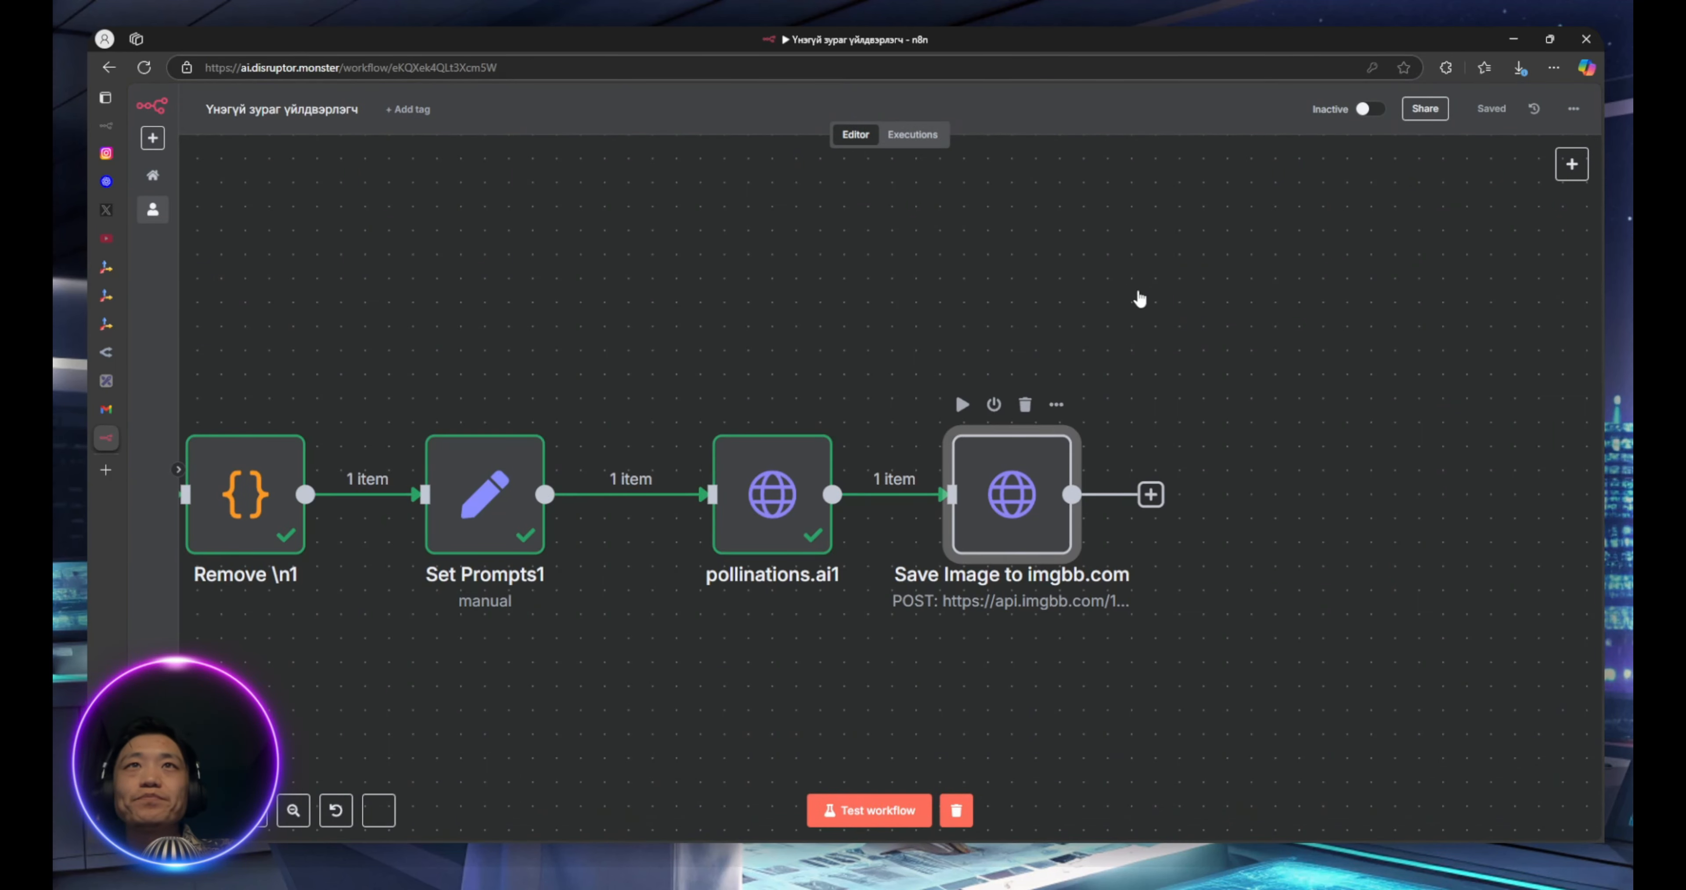
# Look through the parameters of the Save Image to imgbb.com node, examining its request method and upload URL
pyautogui.press('Return')
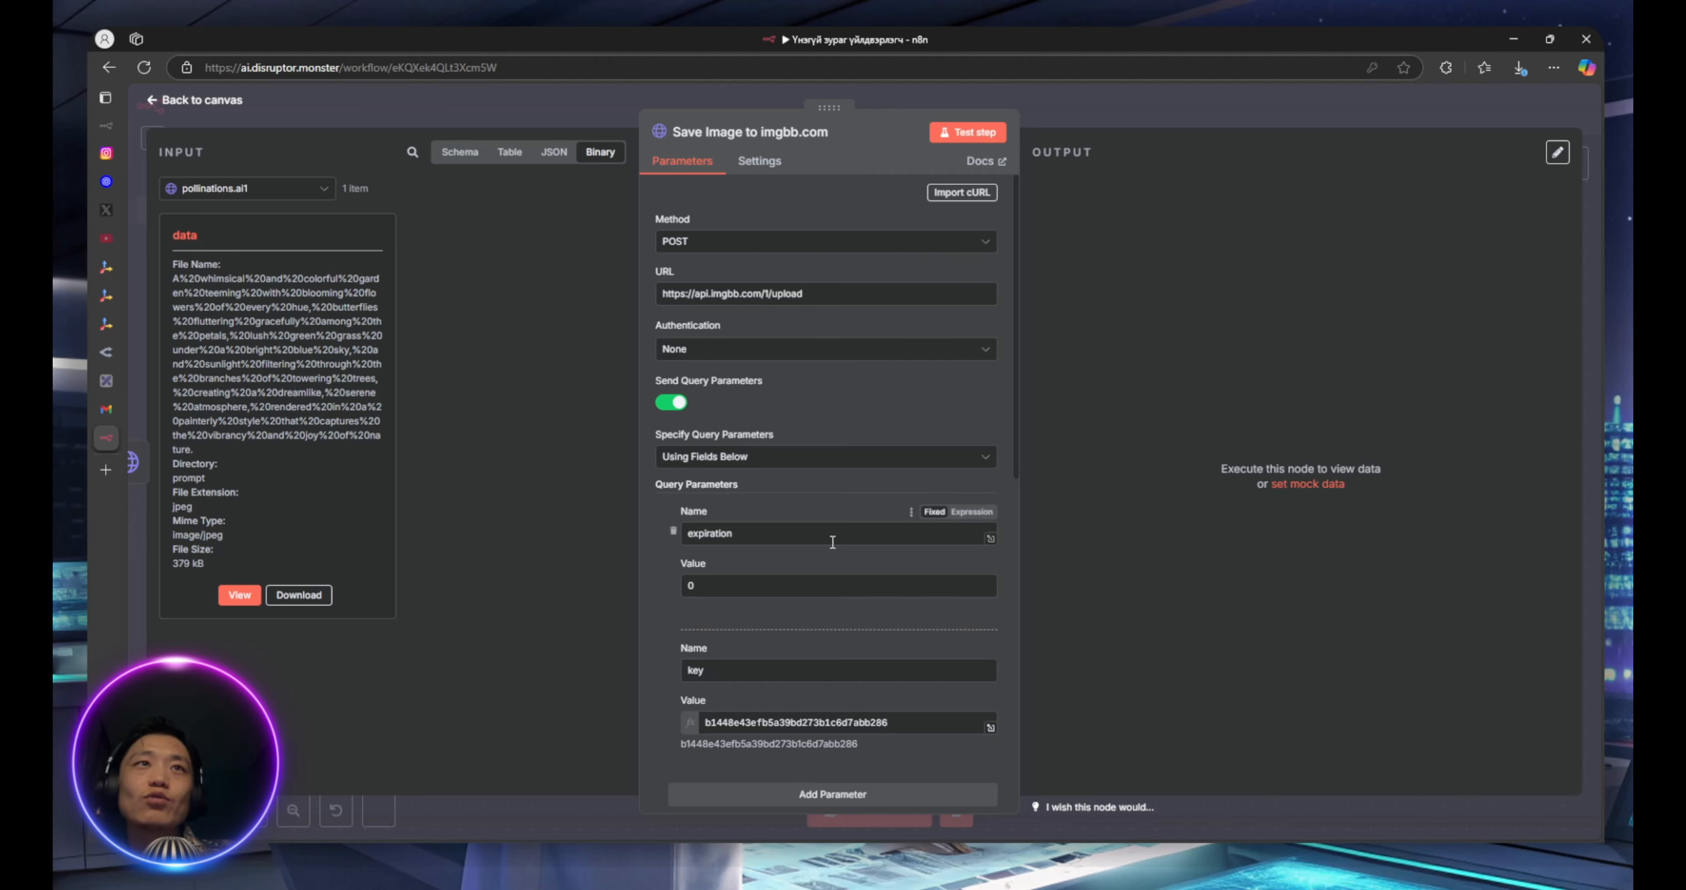
pyautogui.scroll(-5, 832, 543)
pyautogui.scroll(5, 835, 510)
pyautogui.scroll(-10, 818, 407)
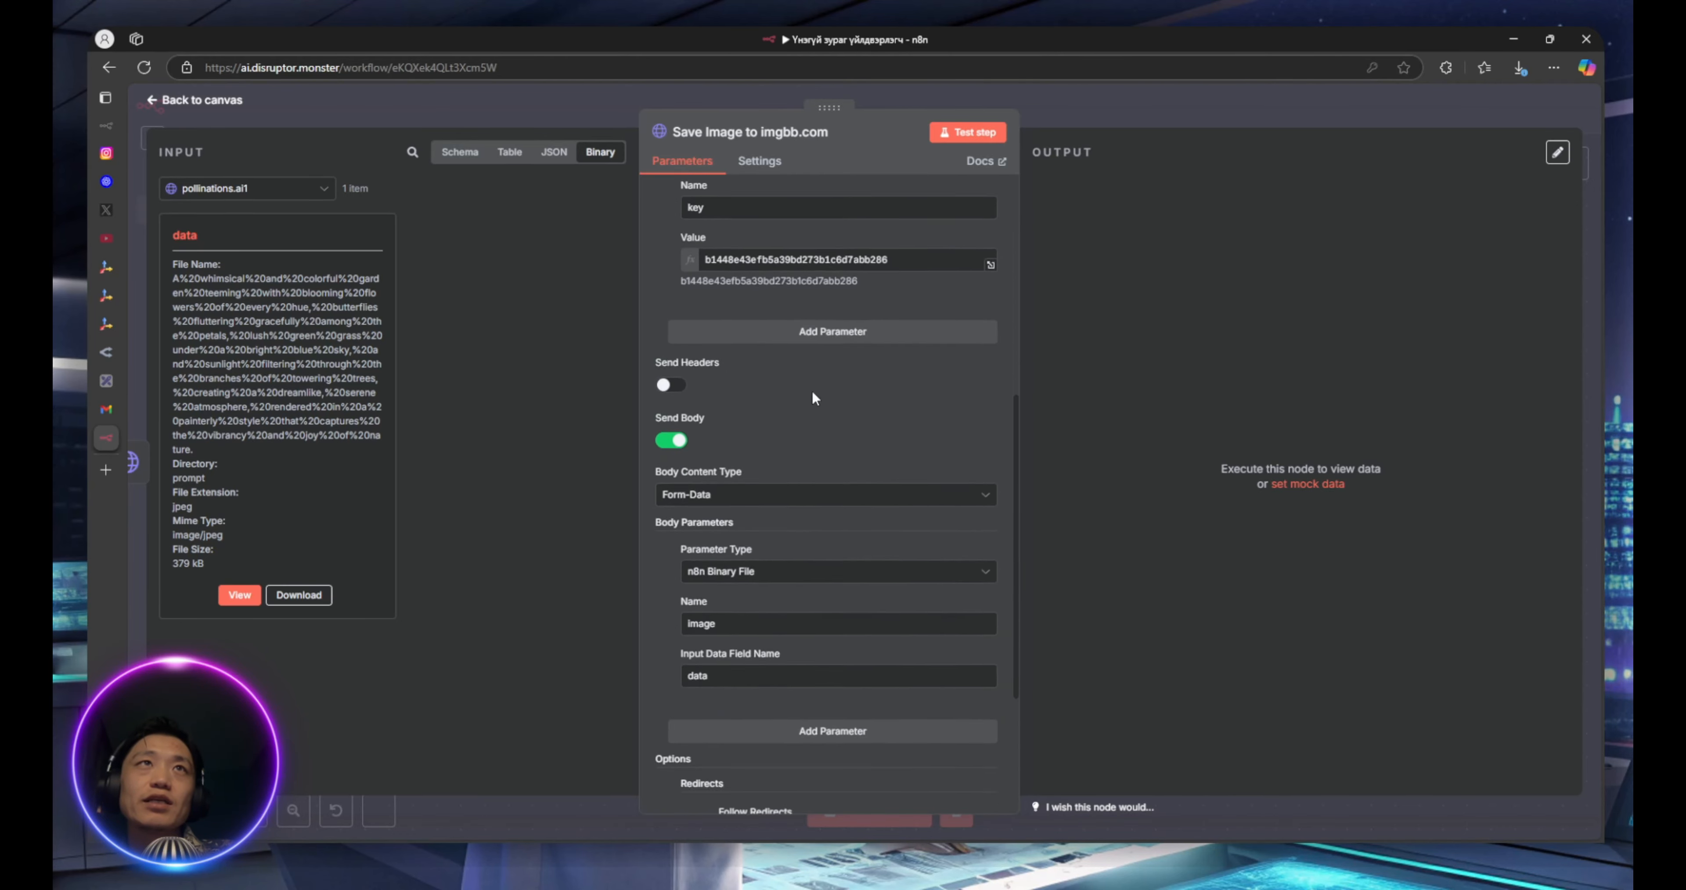
pyautogui.press('Escape')
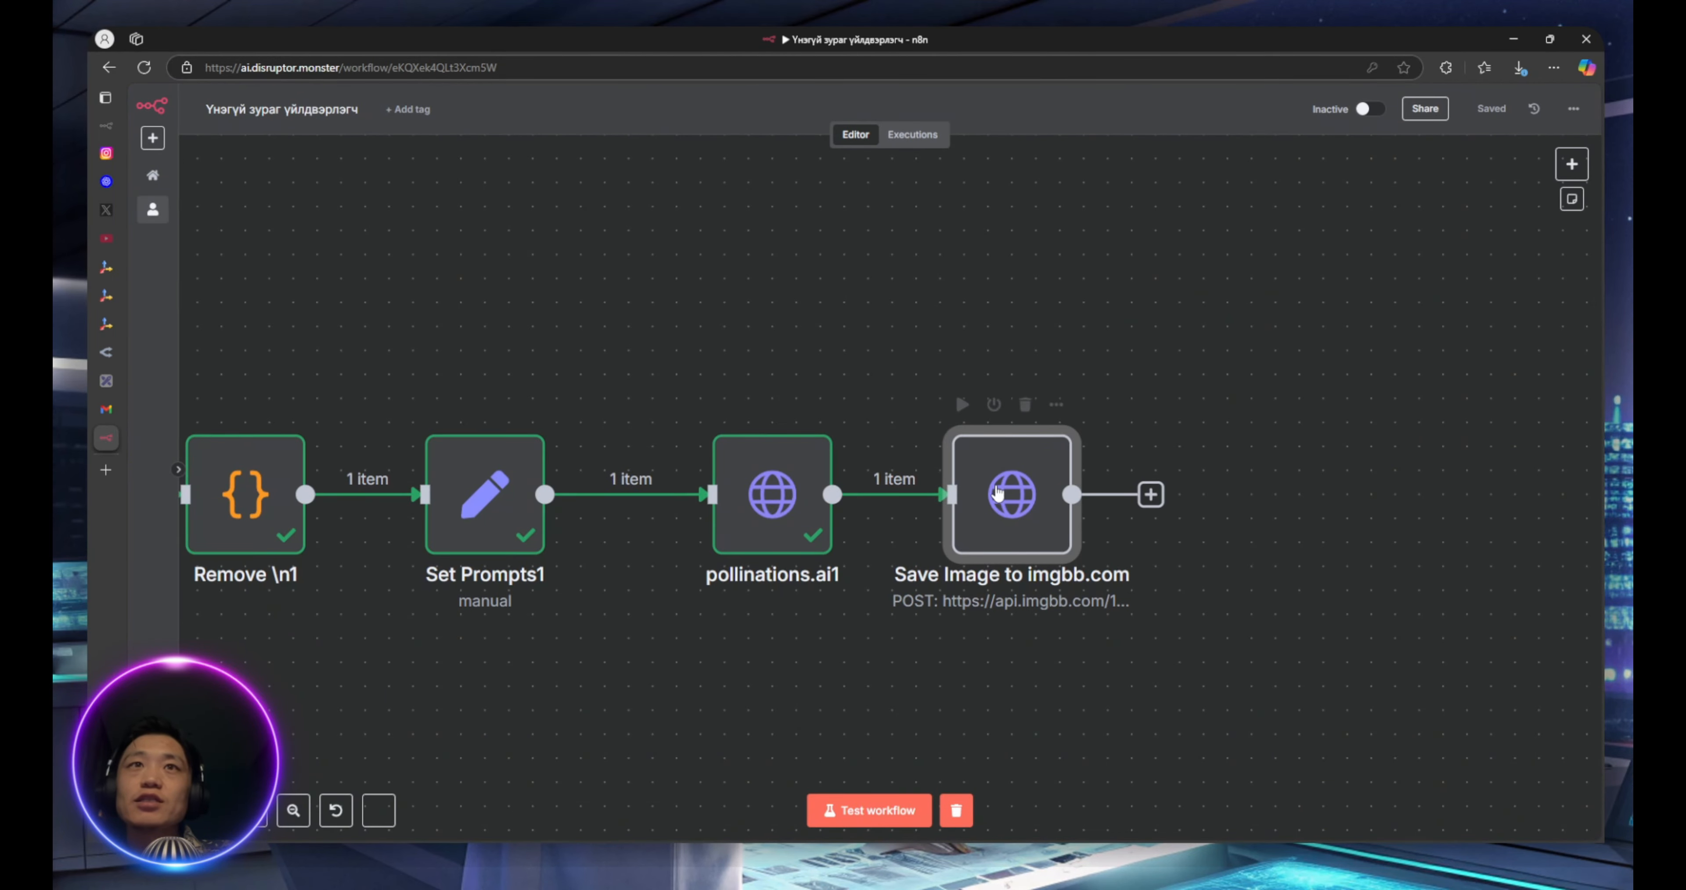
pyautogui.doubleClick(1012, 494)
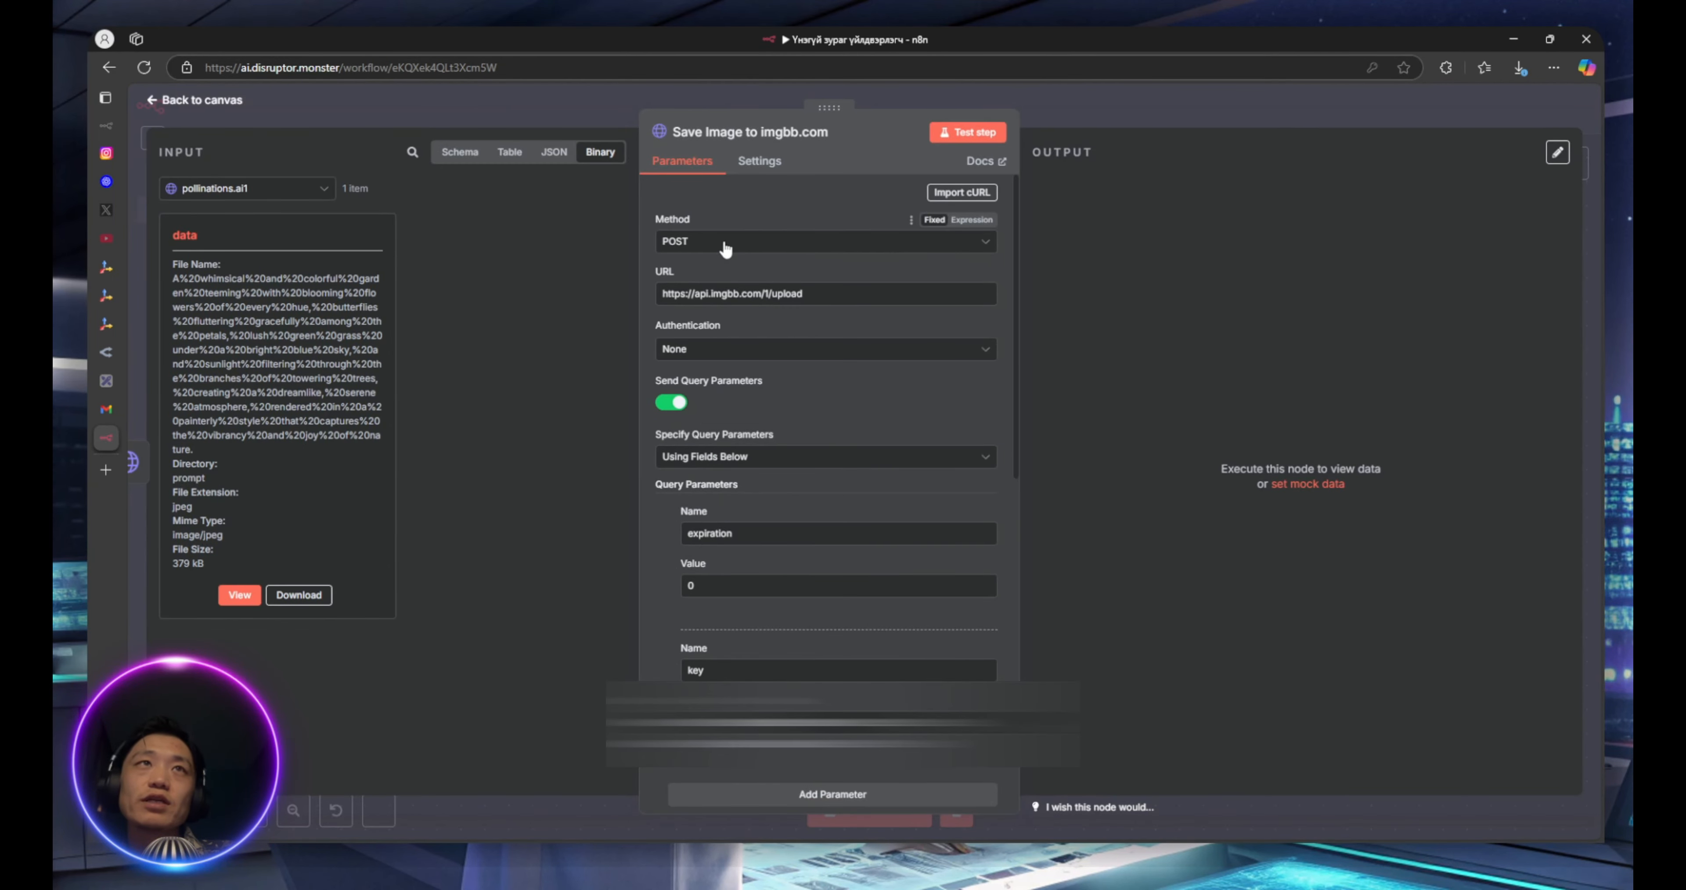
pyautogui.moveTo(668, 298); pyautogui.dragTo(837, 299)
pyautogui.click(835, 299)
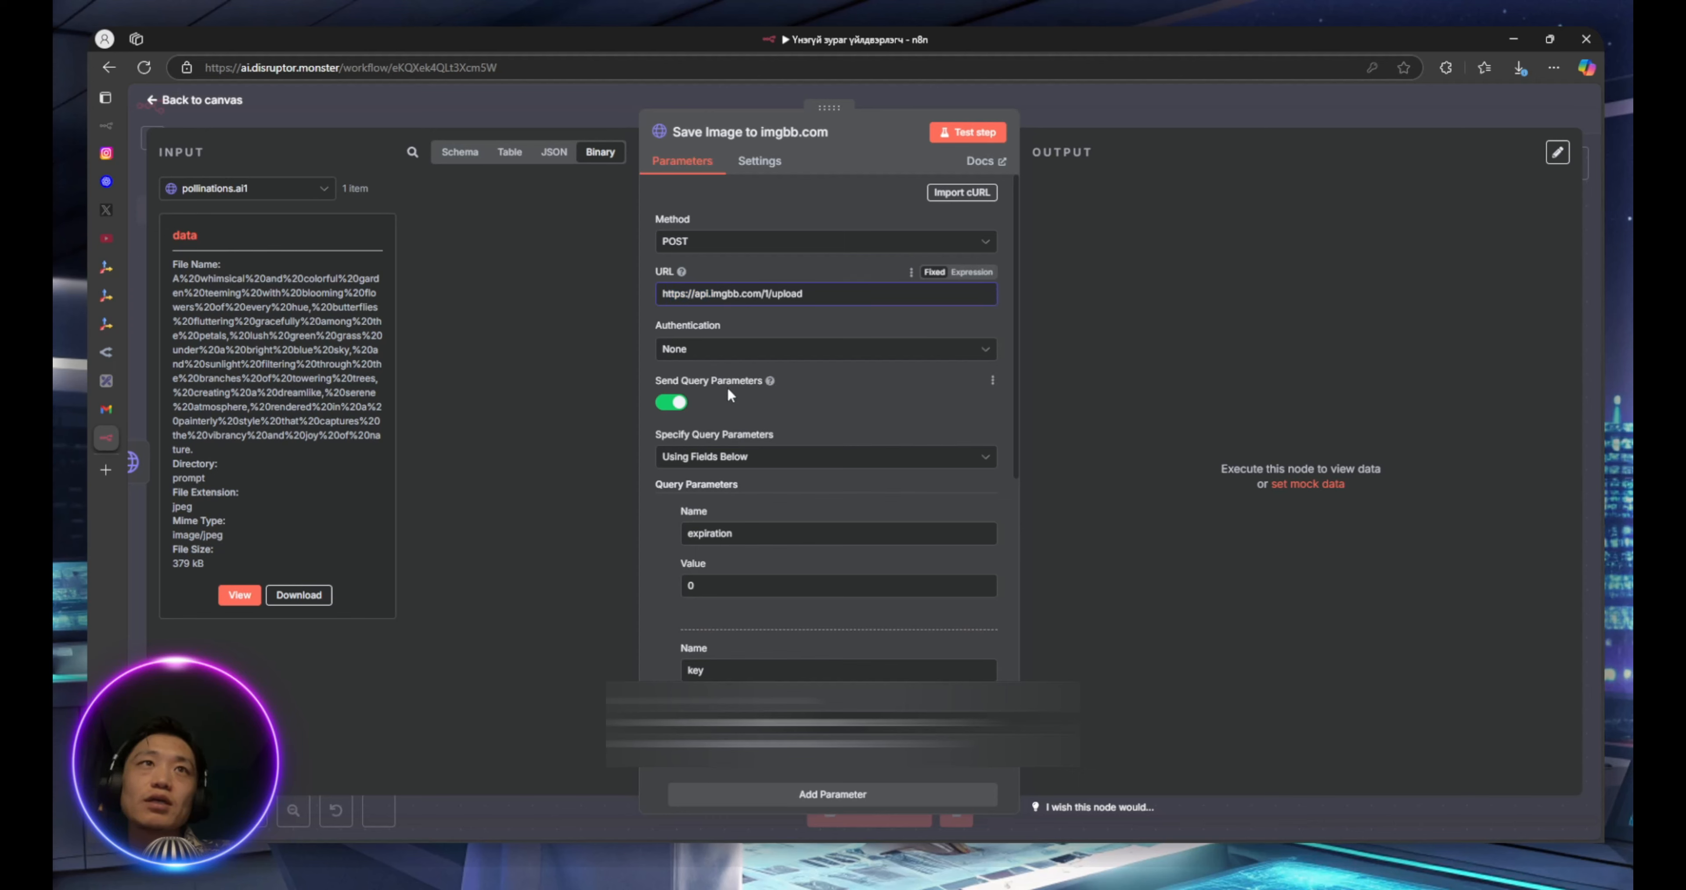
# Examine the query parameters expiration and key in the Save Image to imgbb.com node
pyautogui.scroll(-3, 798, 442)
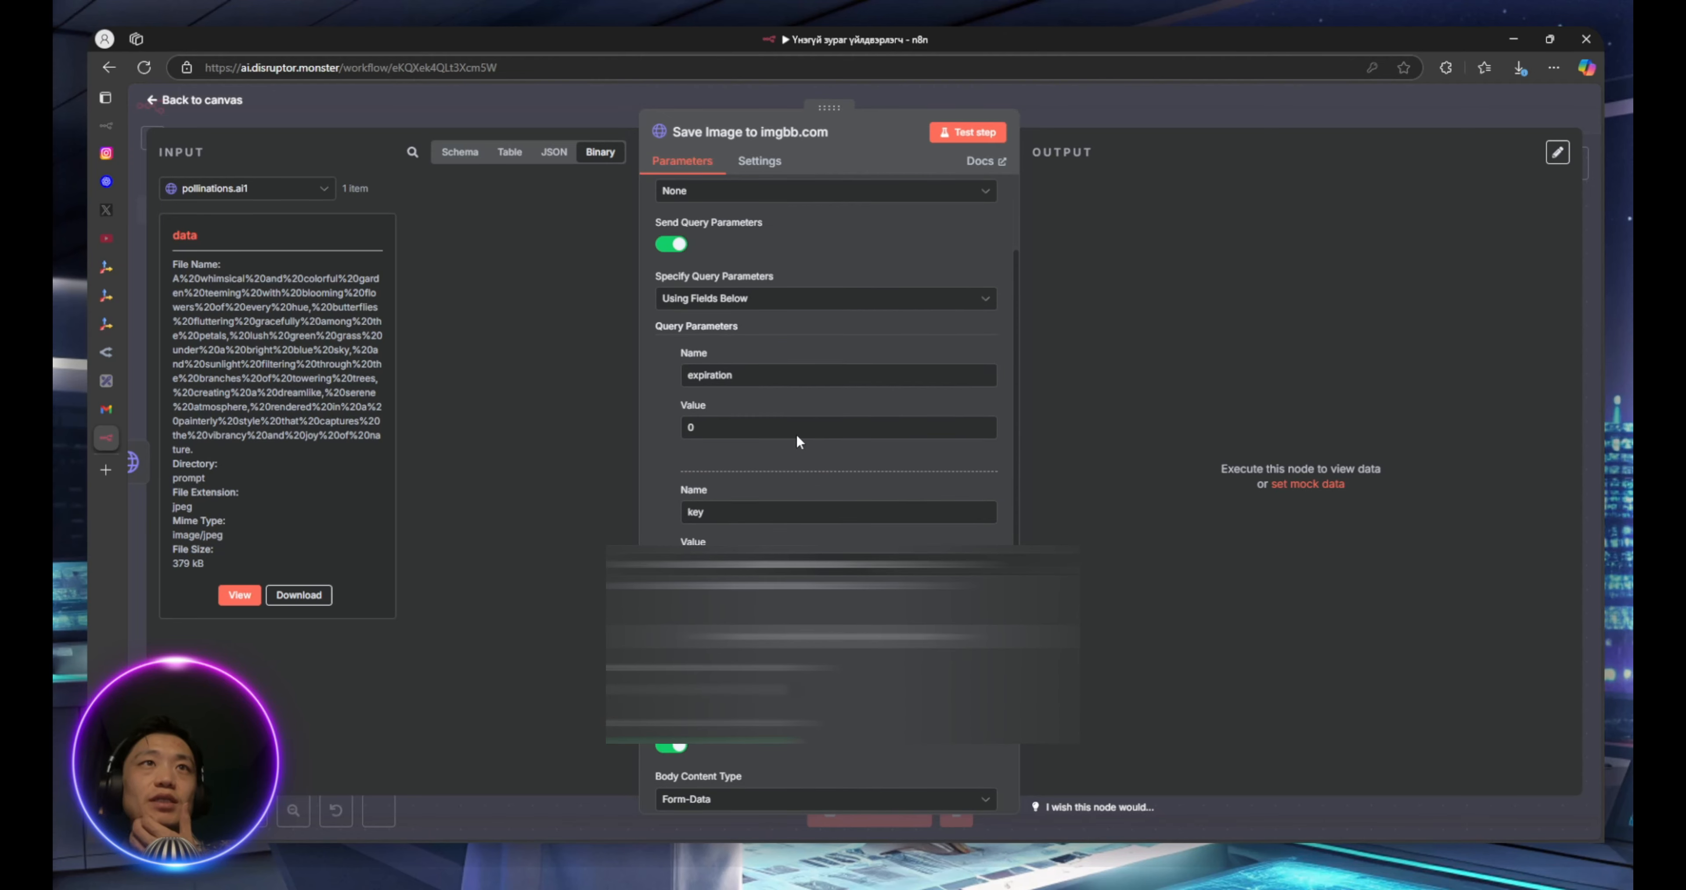
pyautogui.click(766, 299)
pyautogui.click(778, 346)
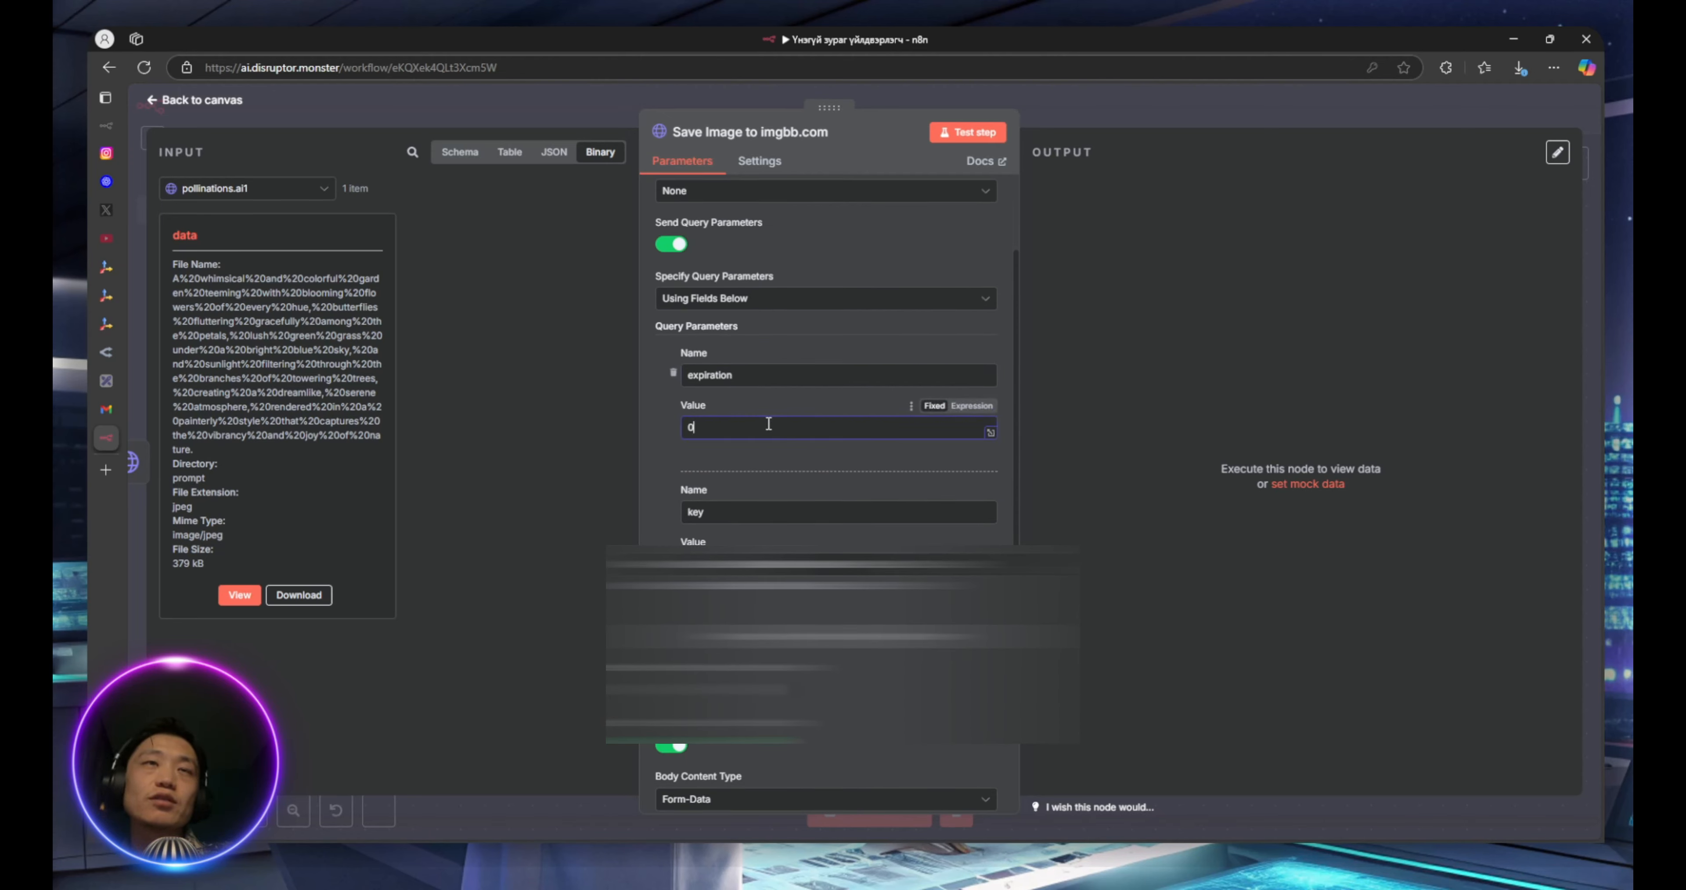
pyautogui.click(754, 374)
pyautogui.click(741, 427)
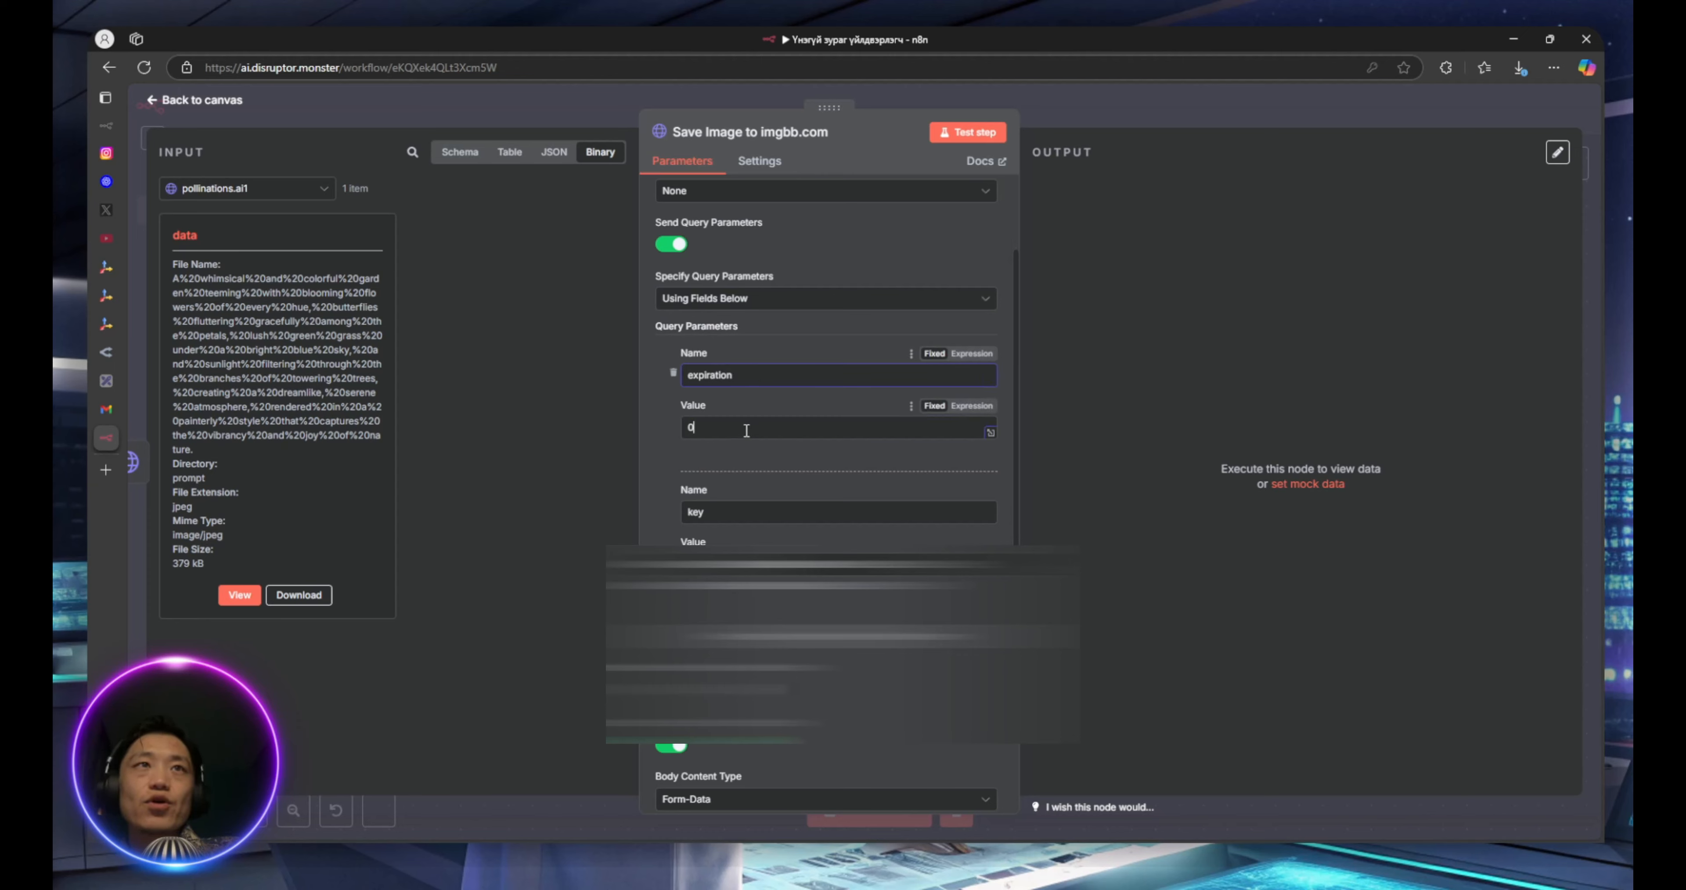
pyautogui.scroll(-3, 741, 425)
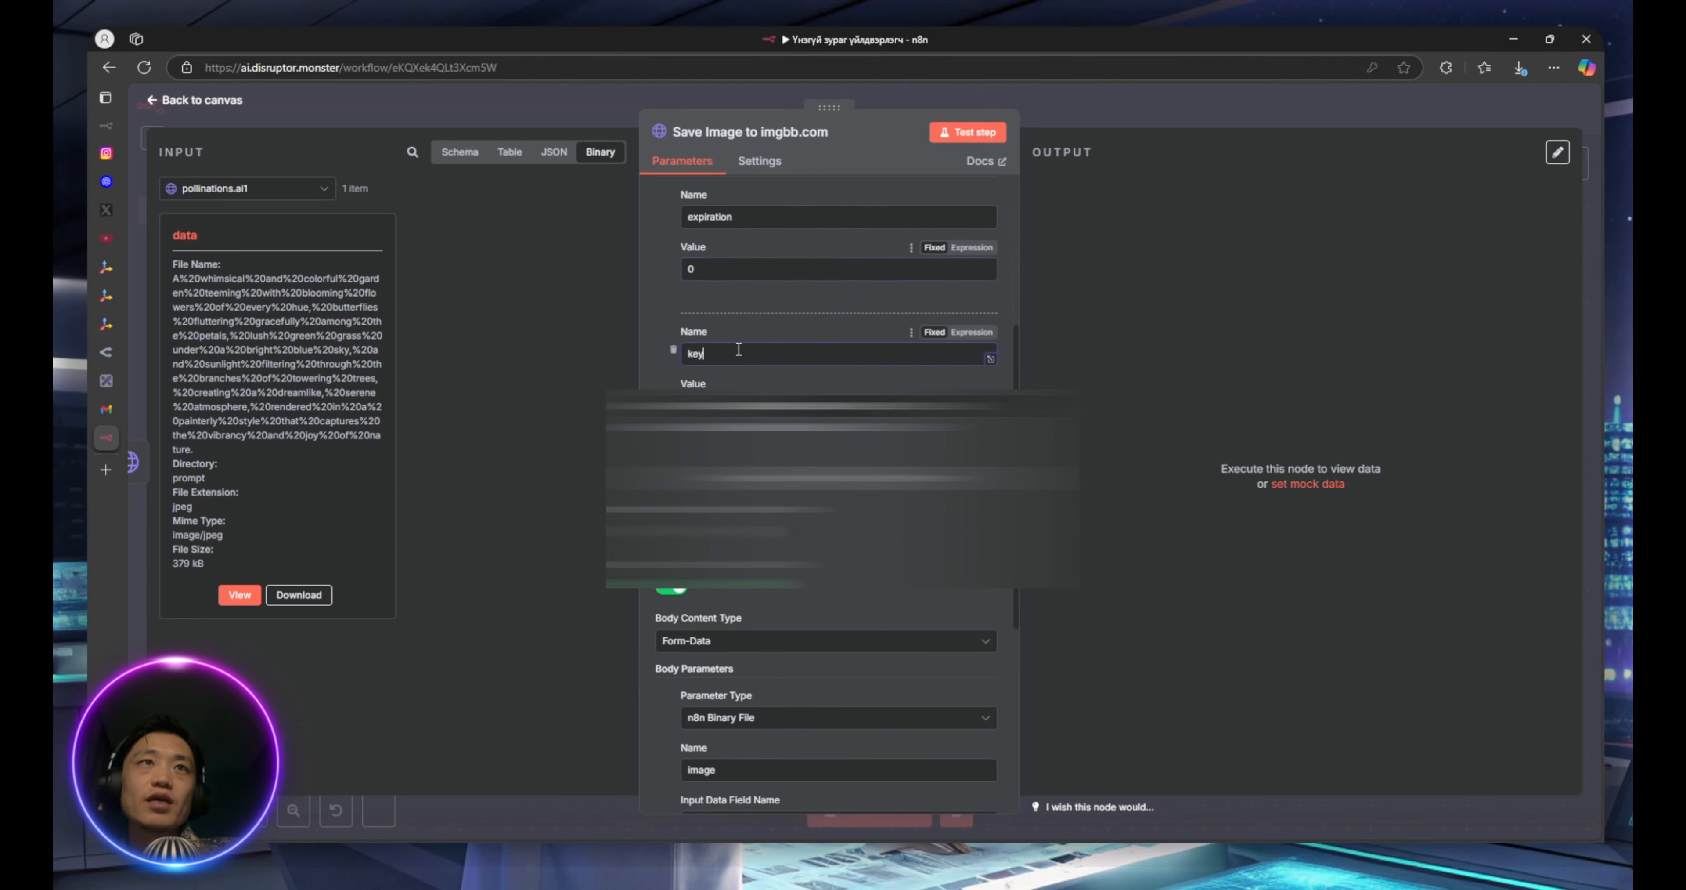
pyautogui.click(738, 352)
pyautogui.click(743, 405)
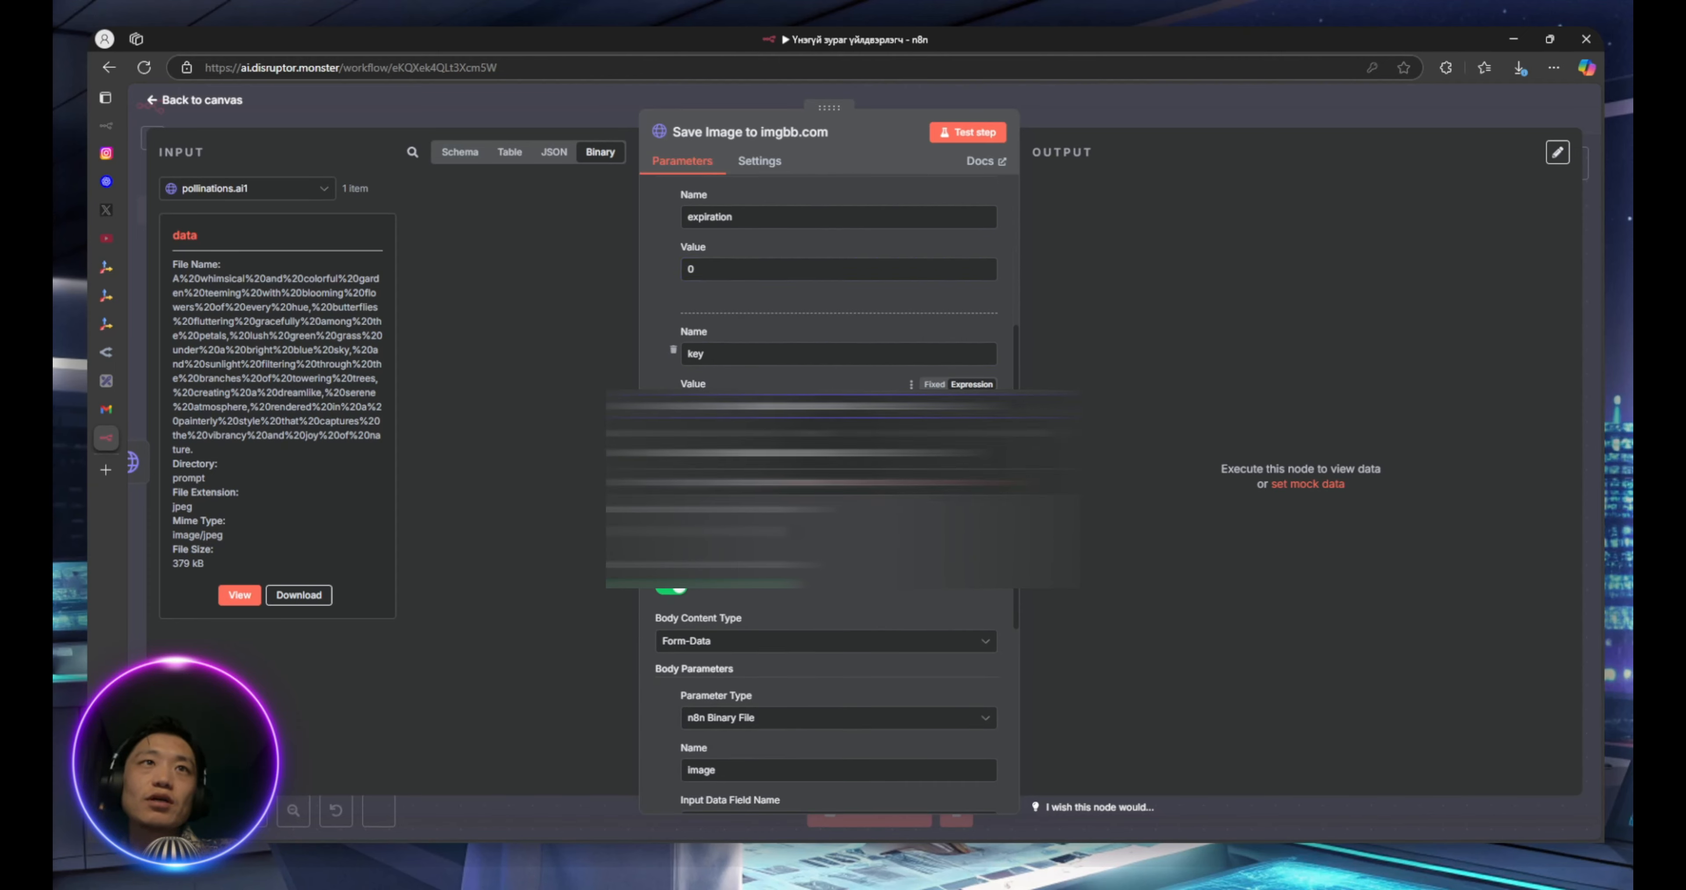
pyautogui.click(657, 393)
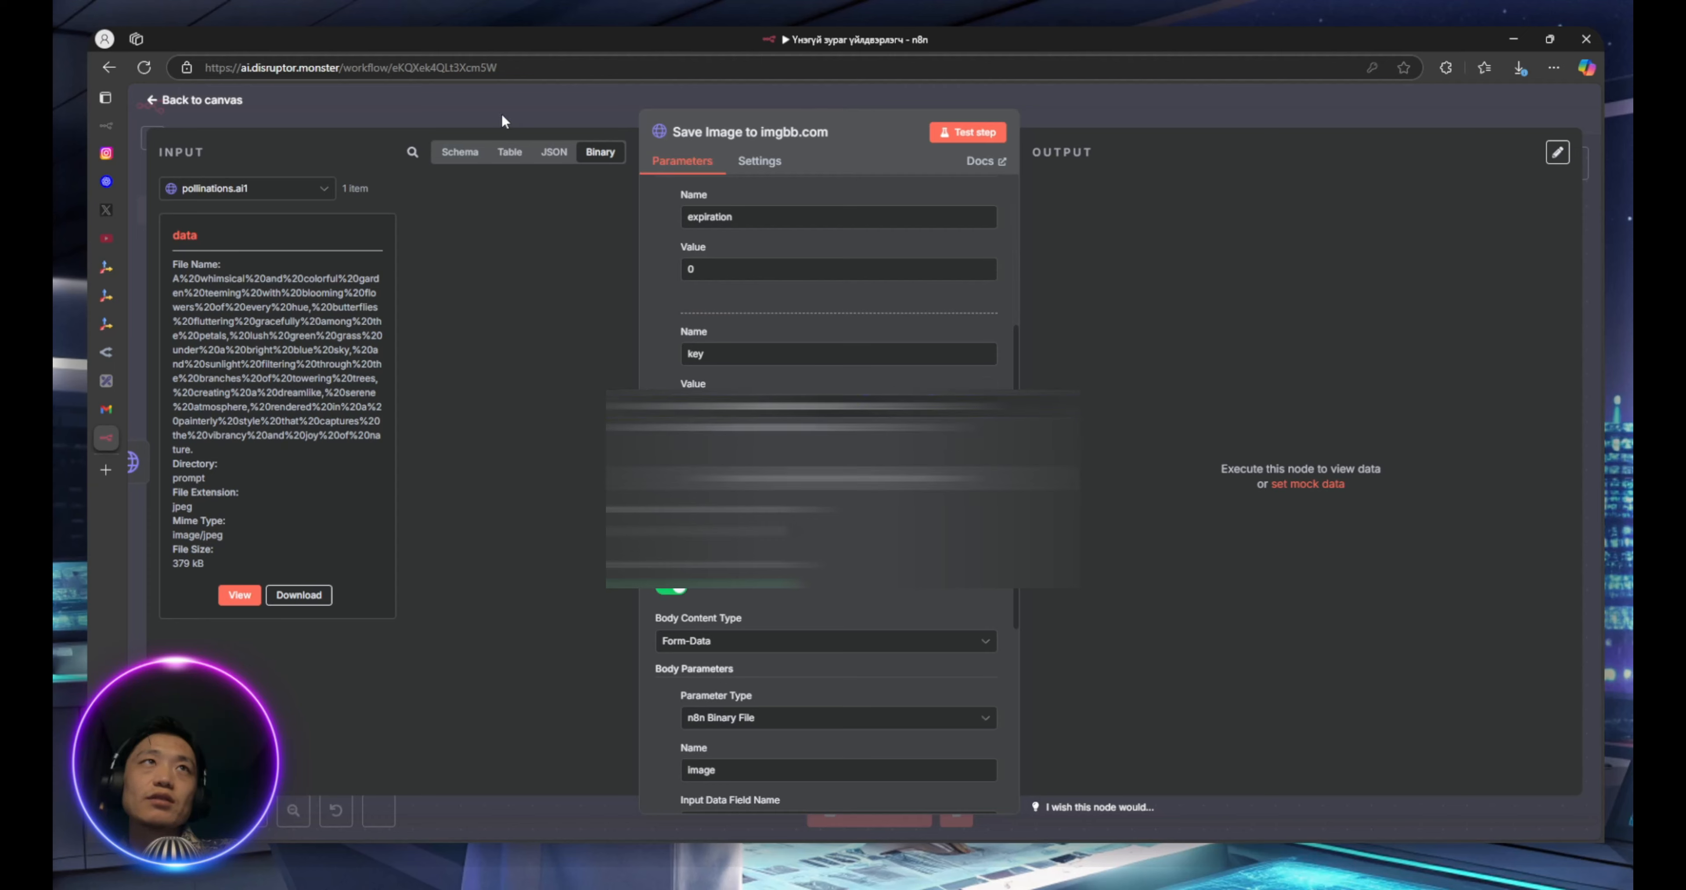
pyautogui.scroll(5, 823, 381)
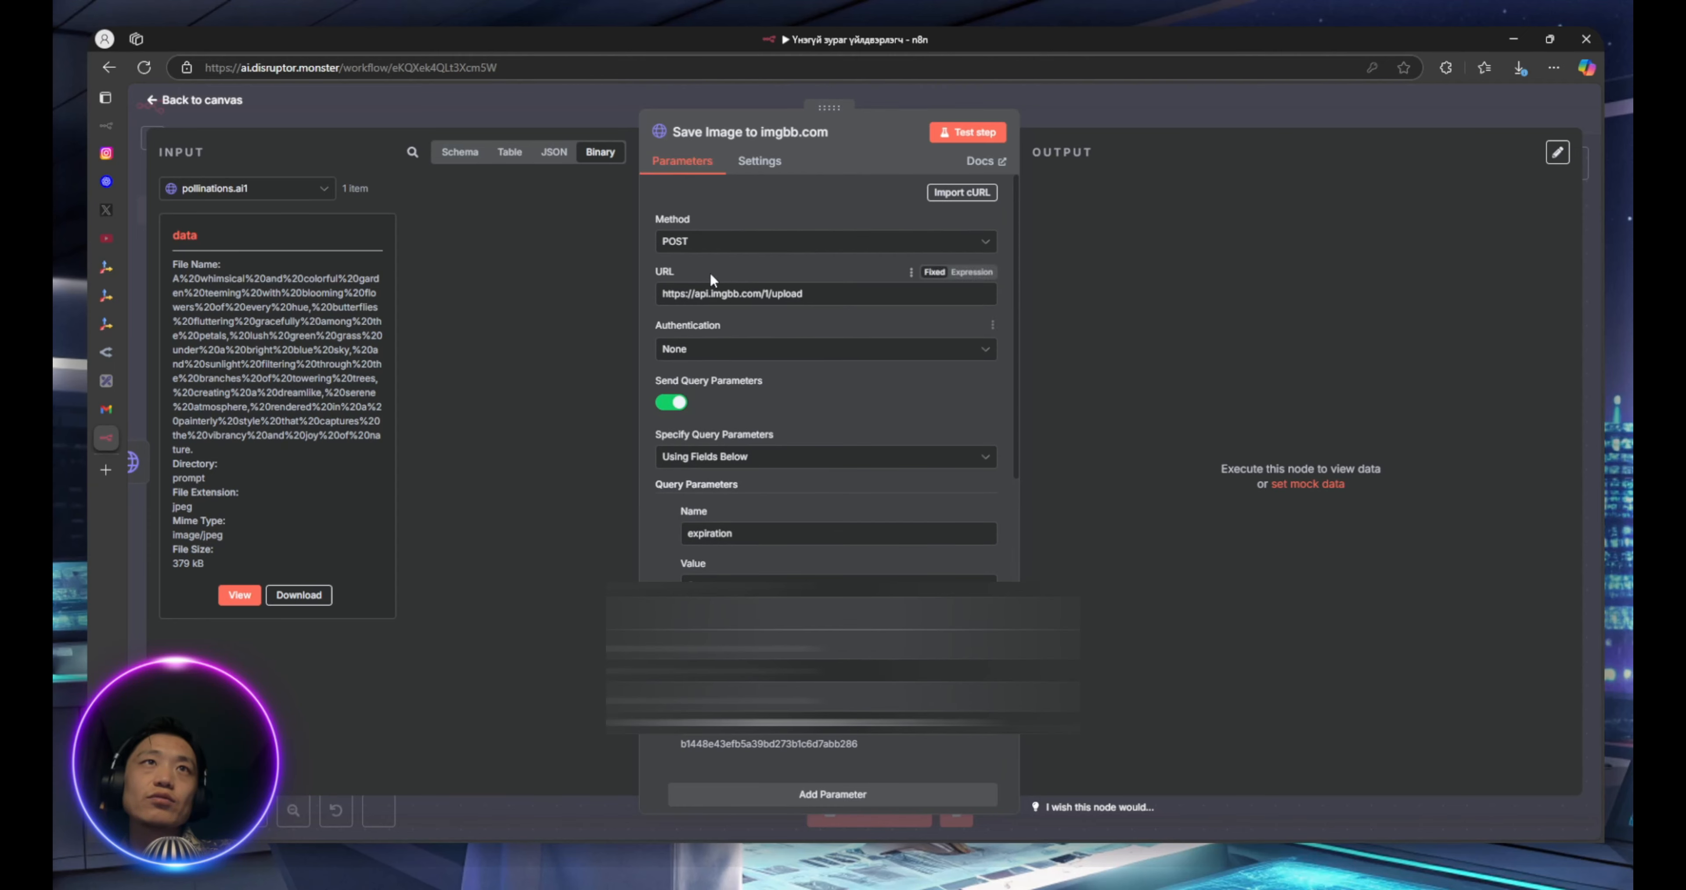
pyautogui.moveTo(662, 294); pyautogui.dragTo(734, 294)
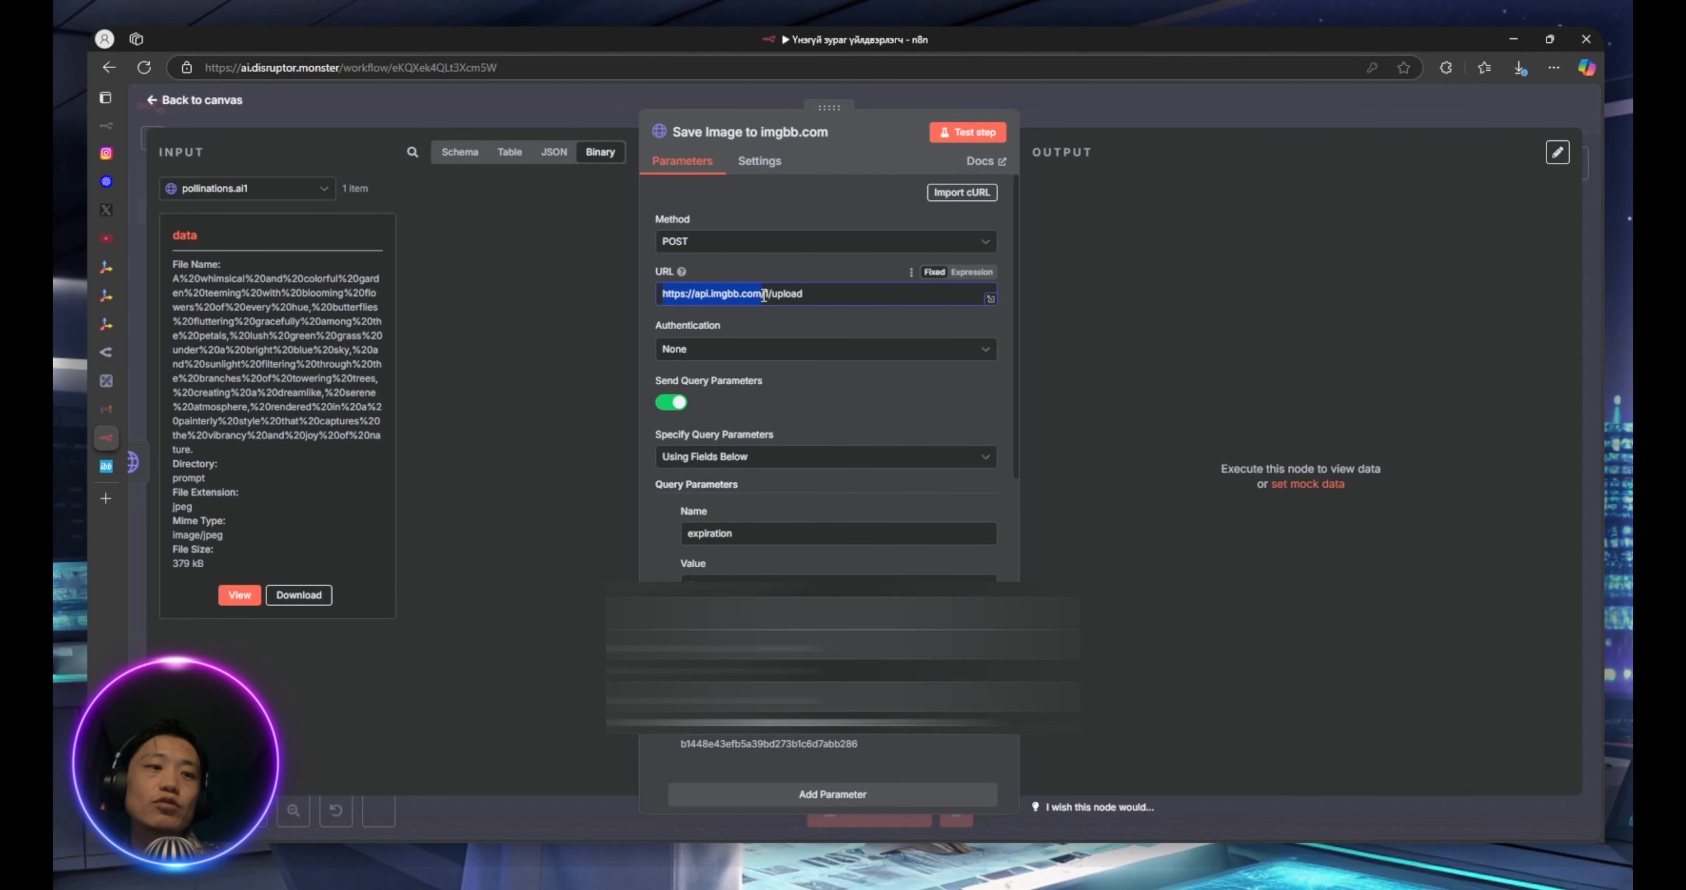
pyautogui.click(105, 466)
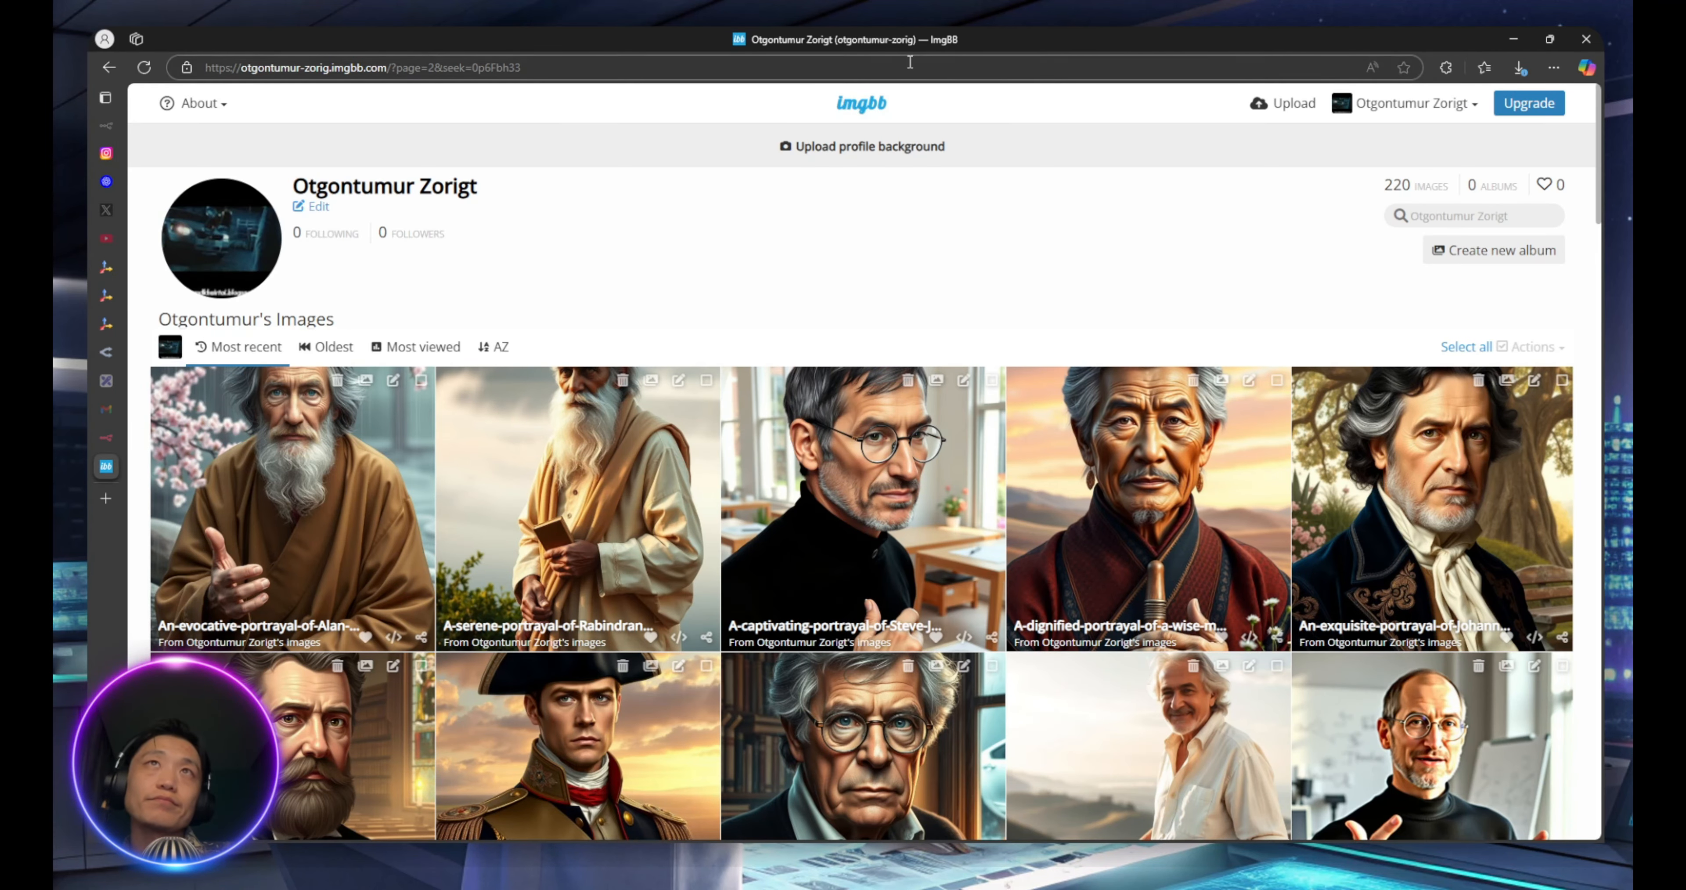
pyautogui.click(910, 62)
pyautogui.write('https://api.imgbb.com')
pyautogui.press('Return')
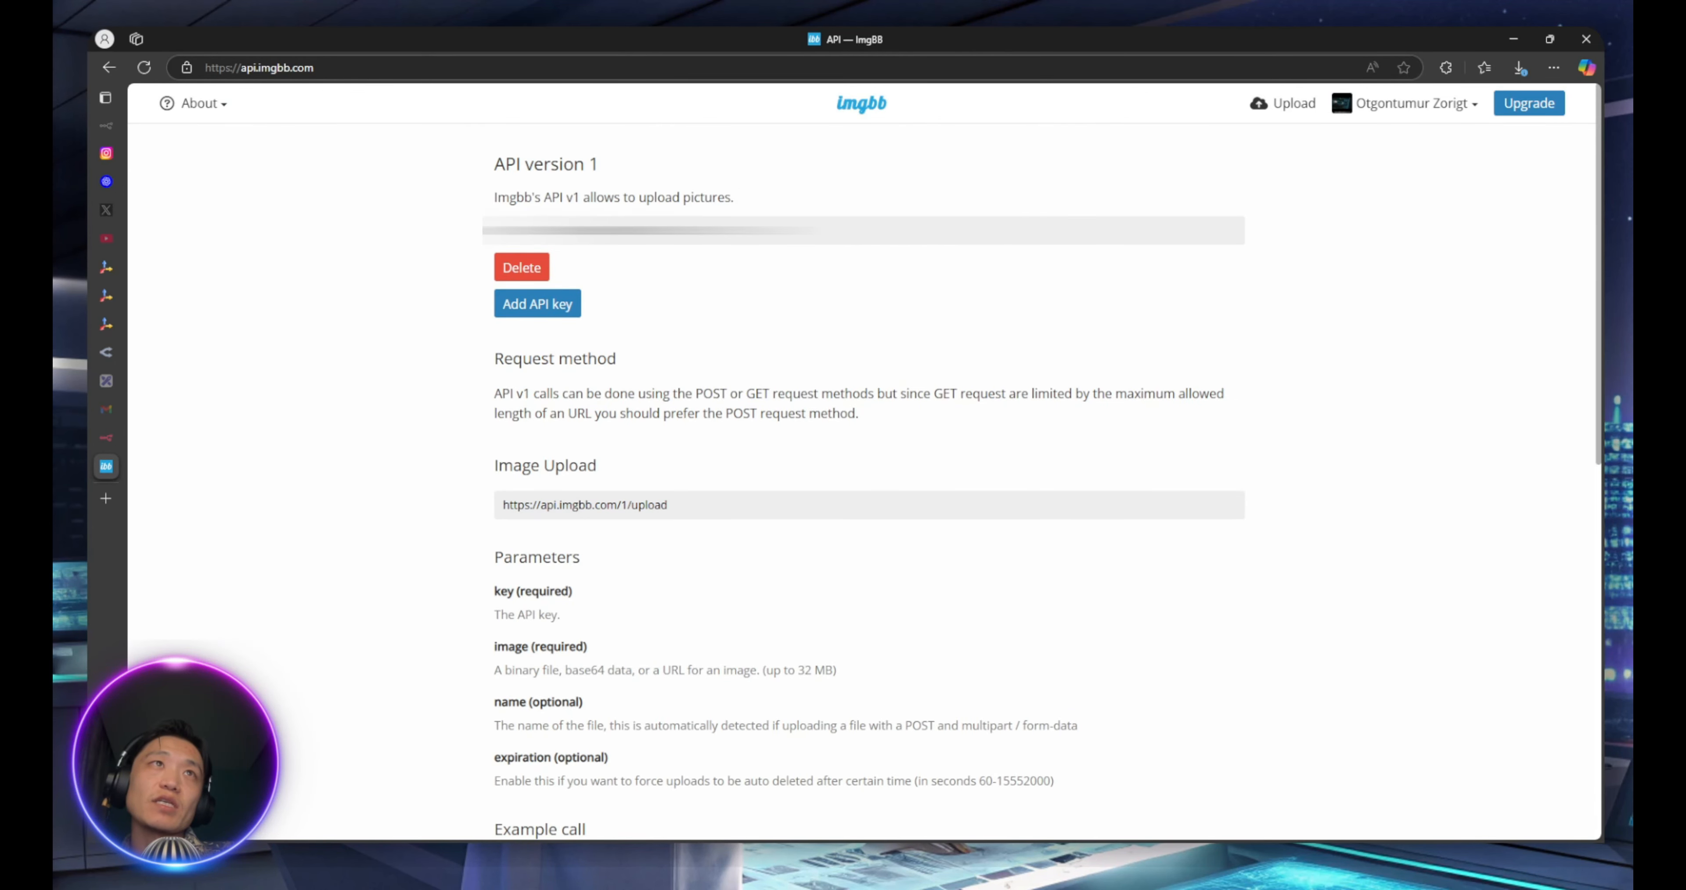
# Review the Image Upload address on the imgbb API page and copy the API key
pyautogui.moveTo(601, 230)
pyautogui.moveTo(500, 467); pyautogui.dragTo(625, 505)
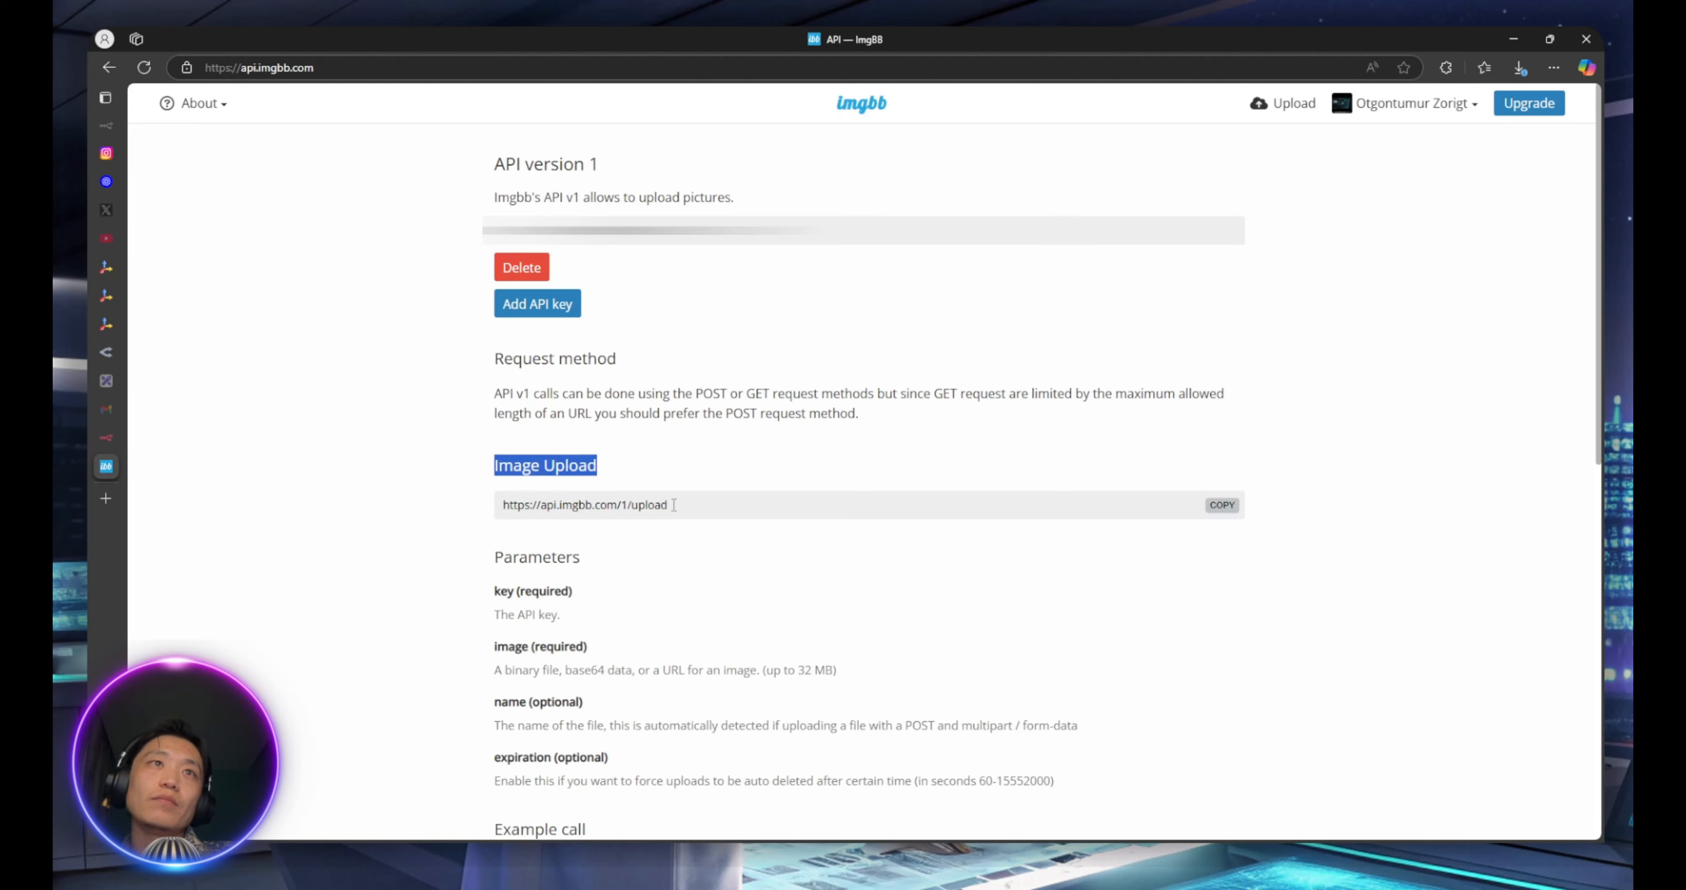
pyautogui.click(674, 504)
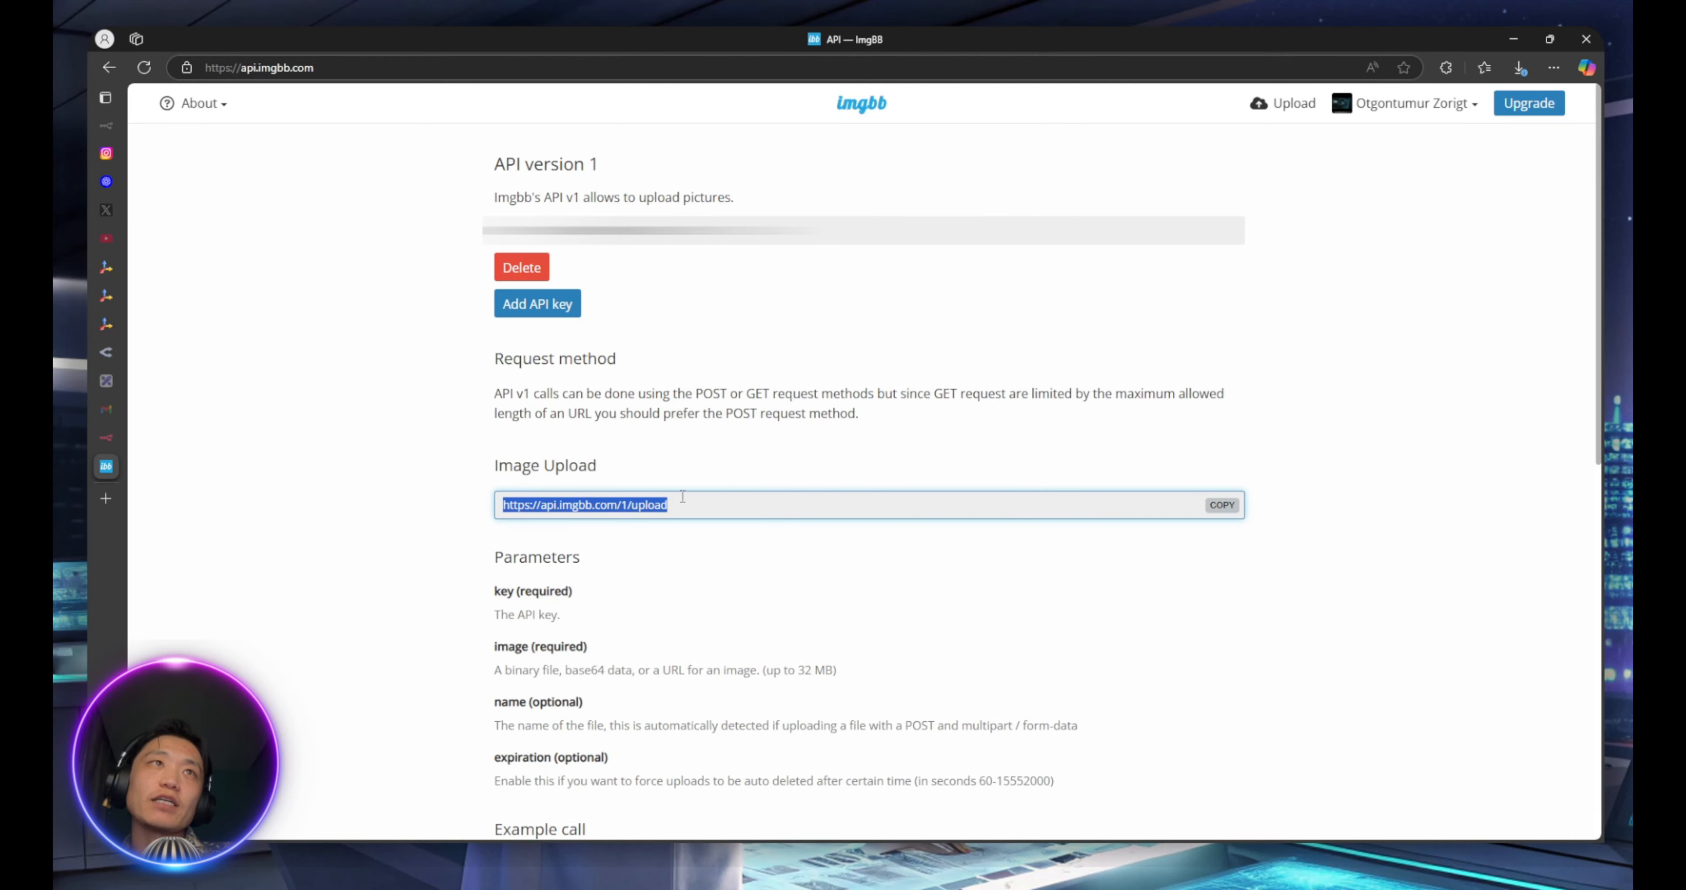
pyautogui.click(736, 230)
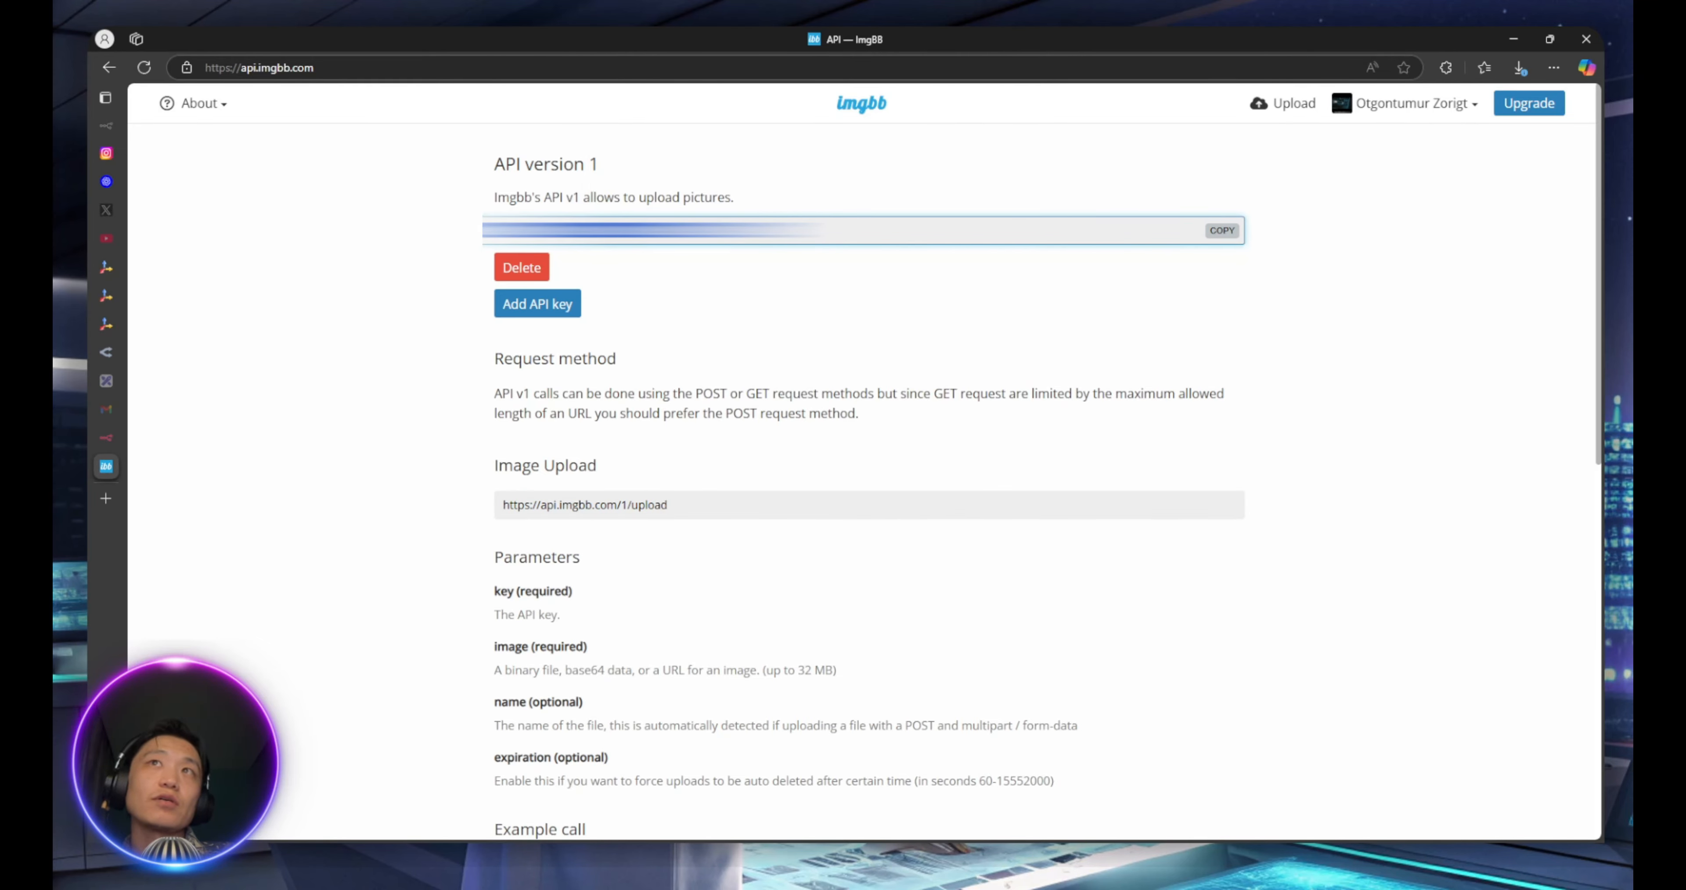
pyautogui.click(1215, 234)
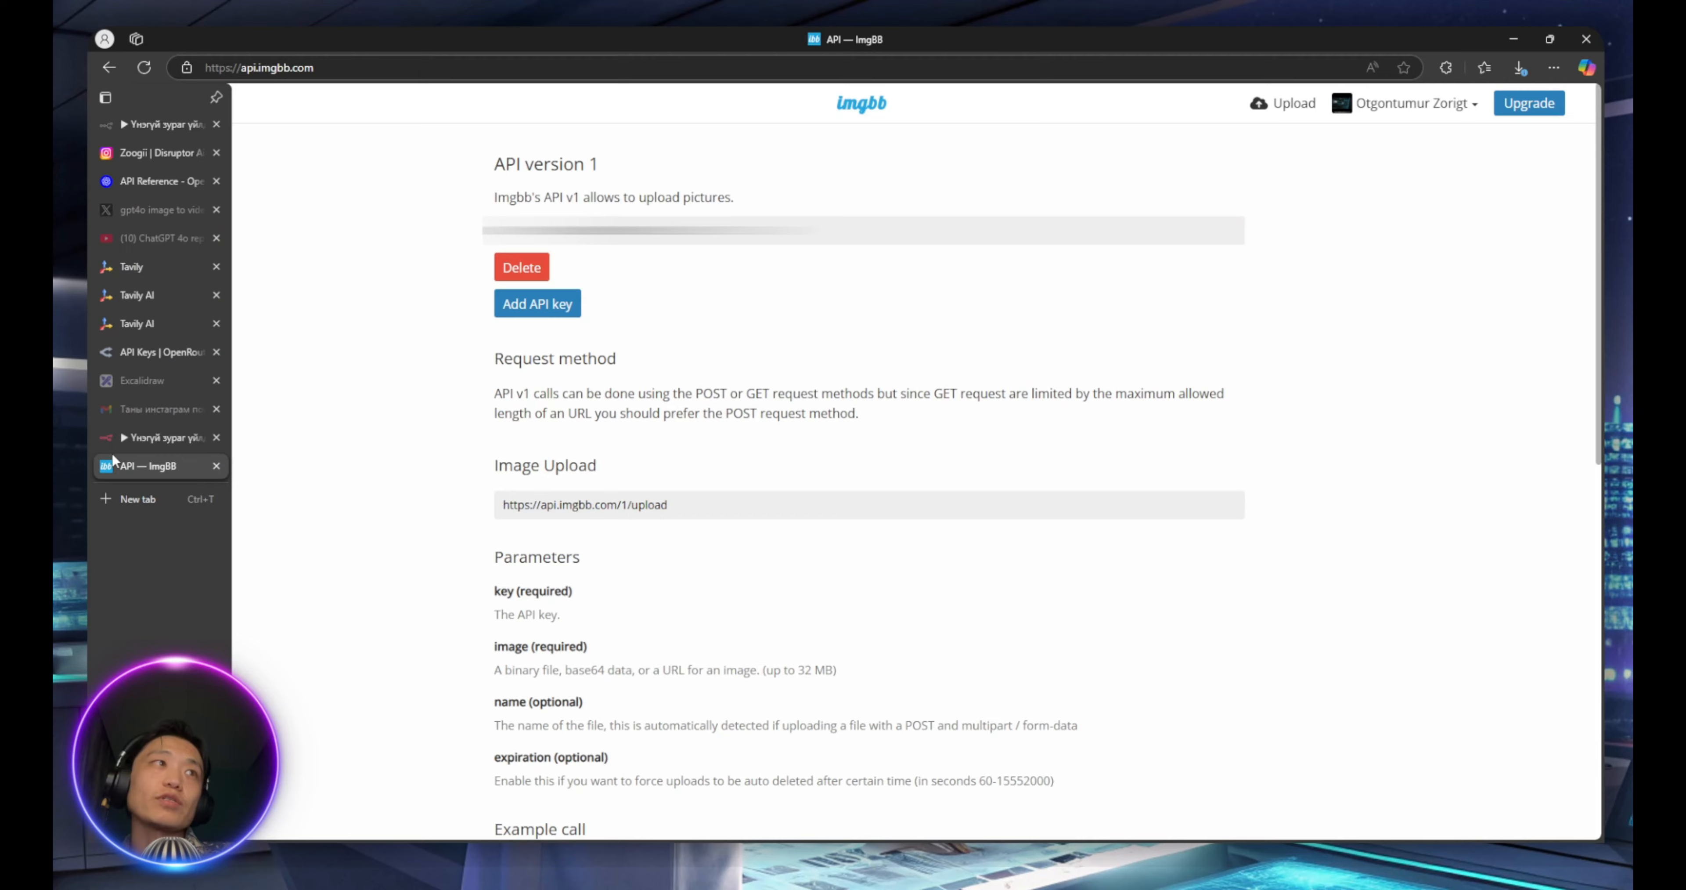
# Return to the n8n workflow and open the value of the key query parameter in Save Image to imgbb.com
pyautogui.click(131, 437)
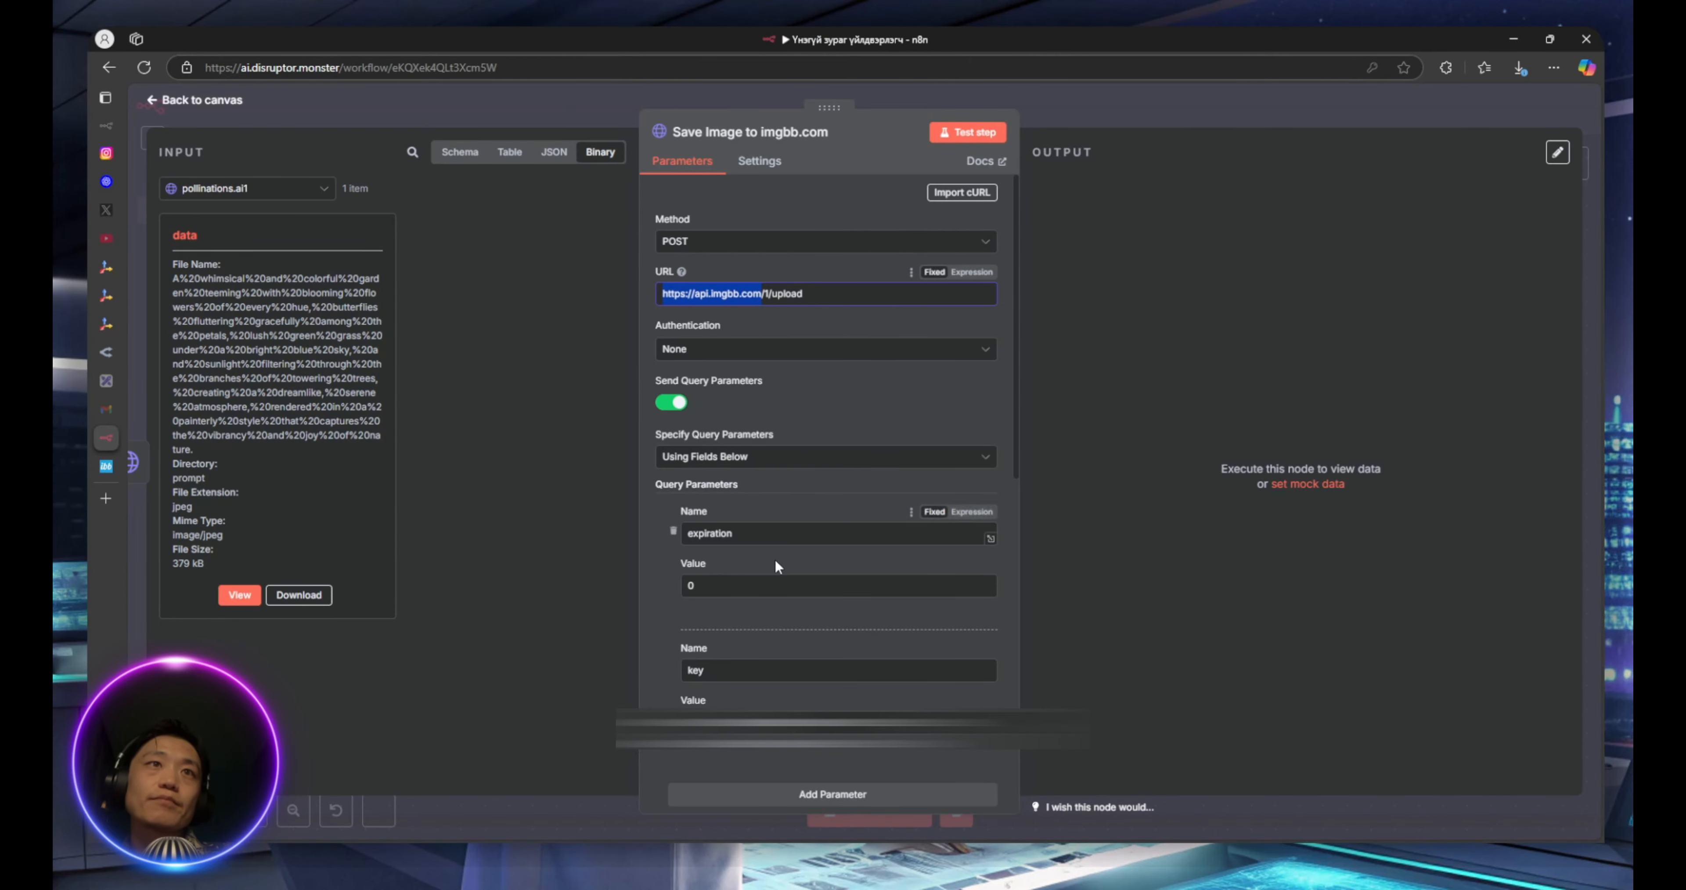
pyautogui.scroll(-4, 775, 564)
pyautogui.click(818, 485)
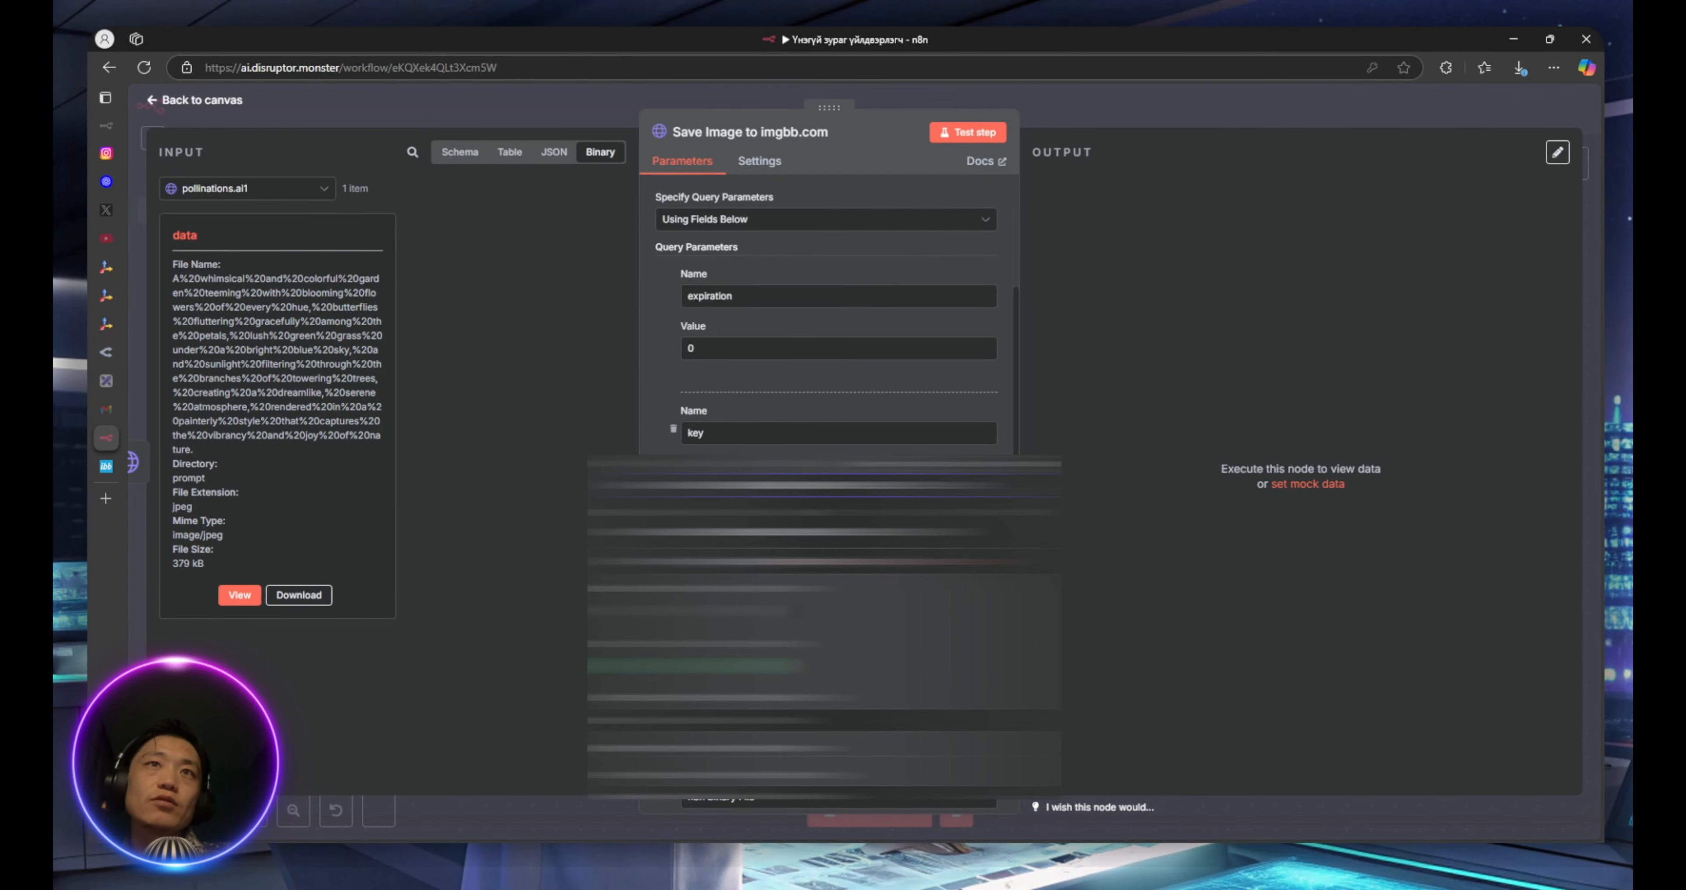
# Check the Body Content Type and Parameter Type of the imgbb request, keeping Form-Data and n8n Binary File
pyautogui.scroll(-5, 828, 490)
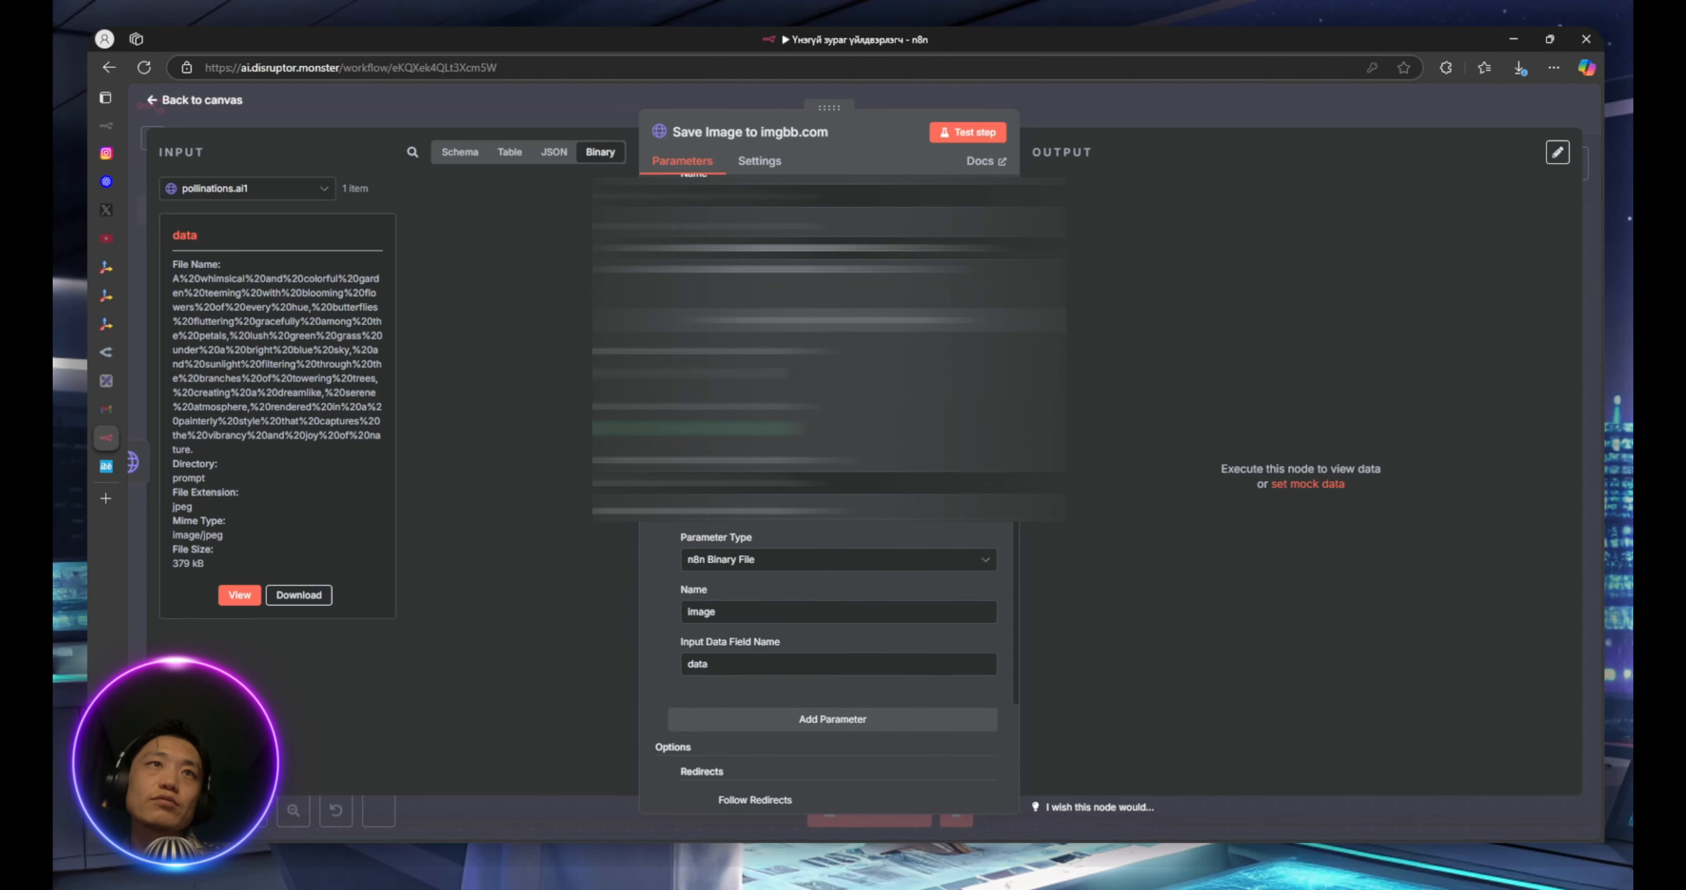
pyautogui.click(829, 325)
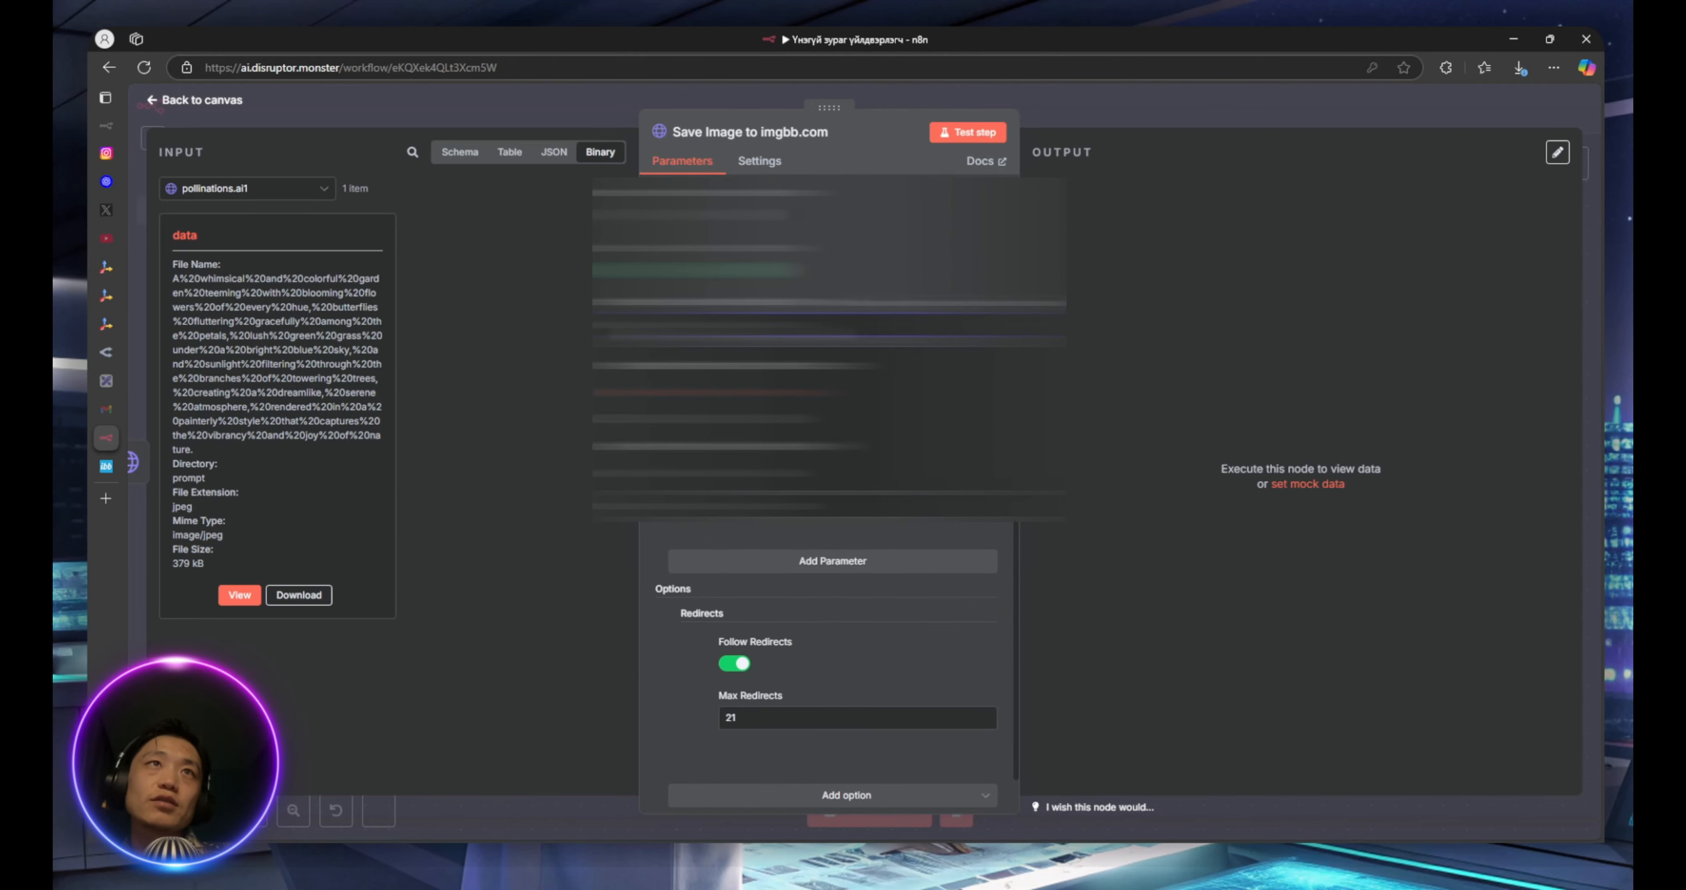
pyautogui.click(732, 394)
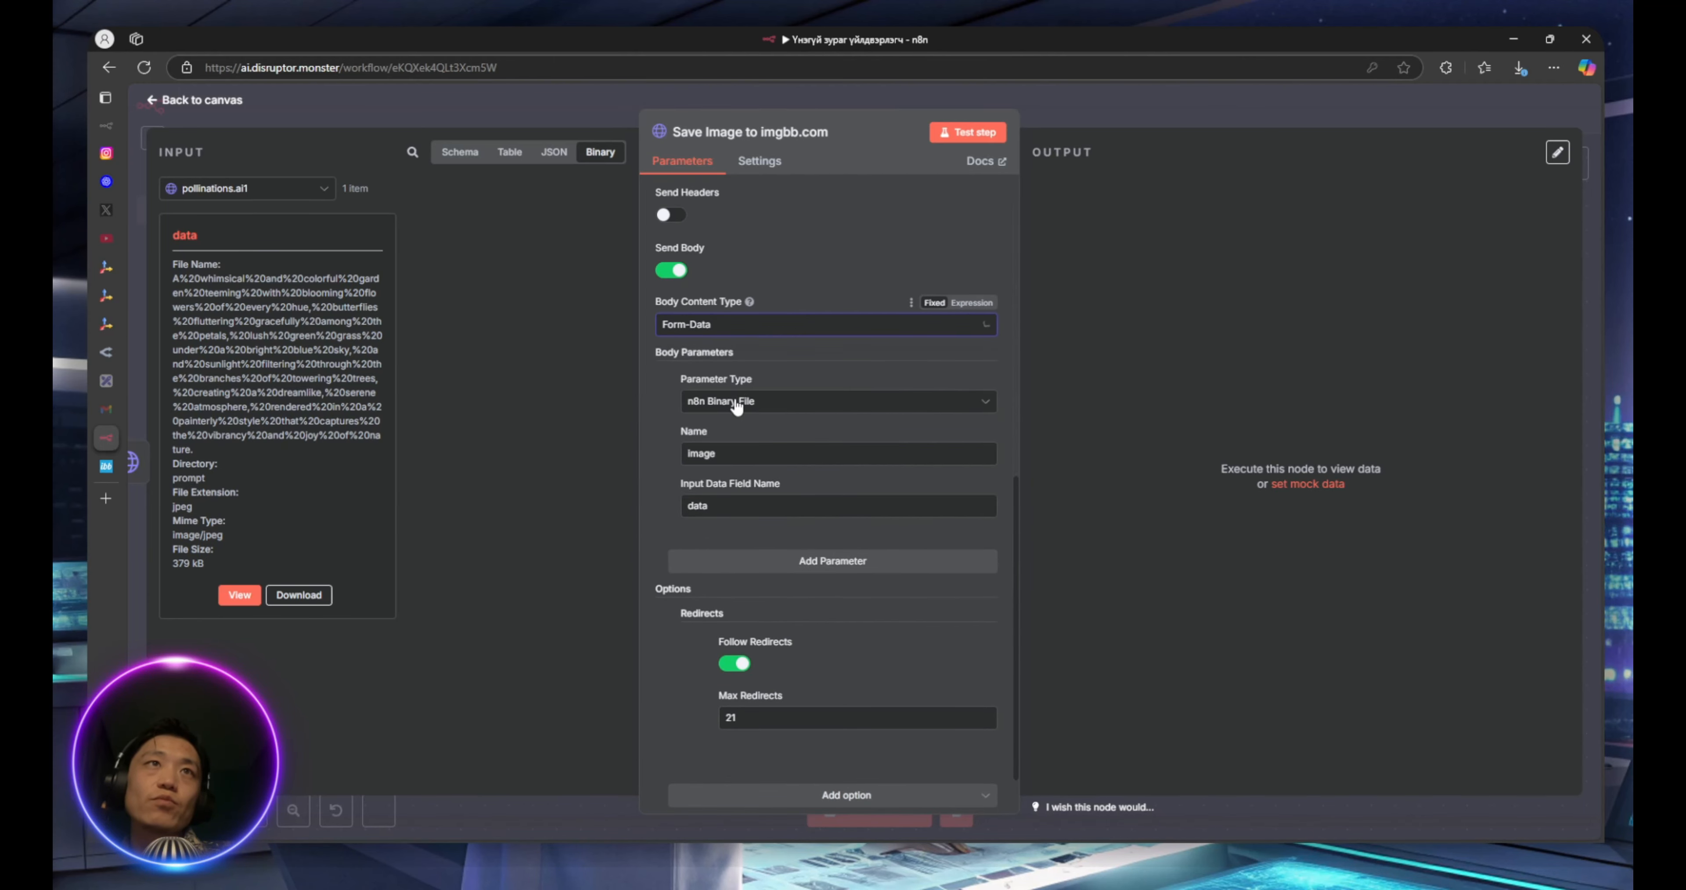
pyautogui.click(777, 405)
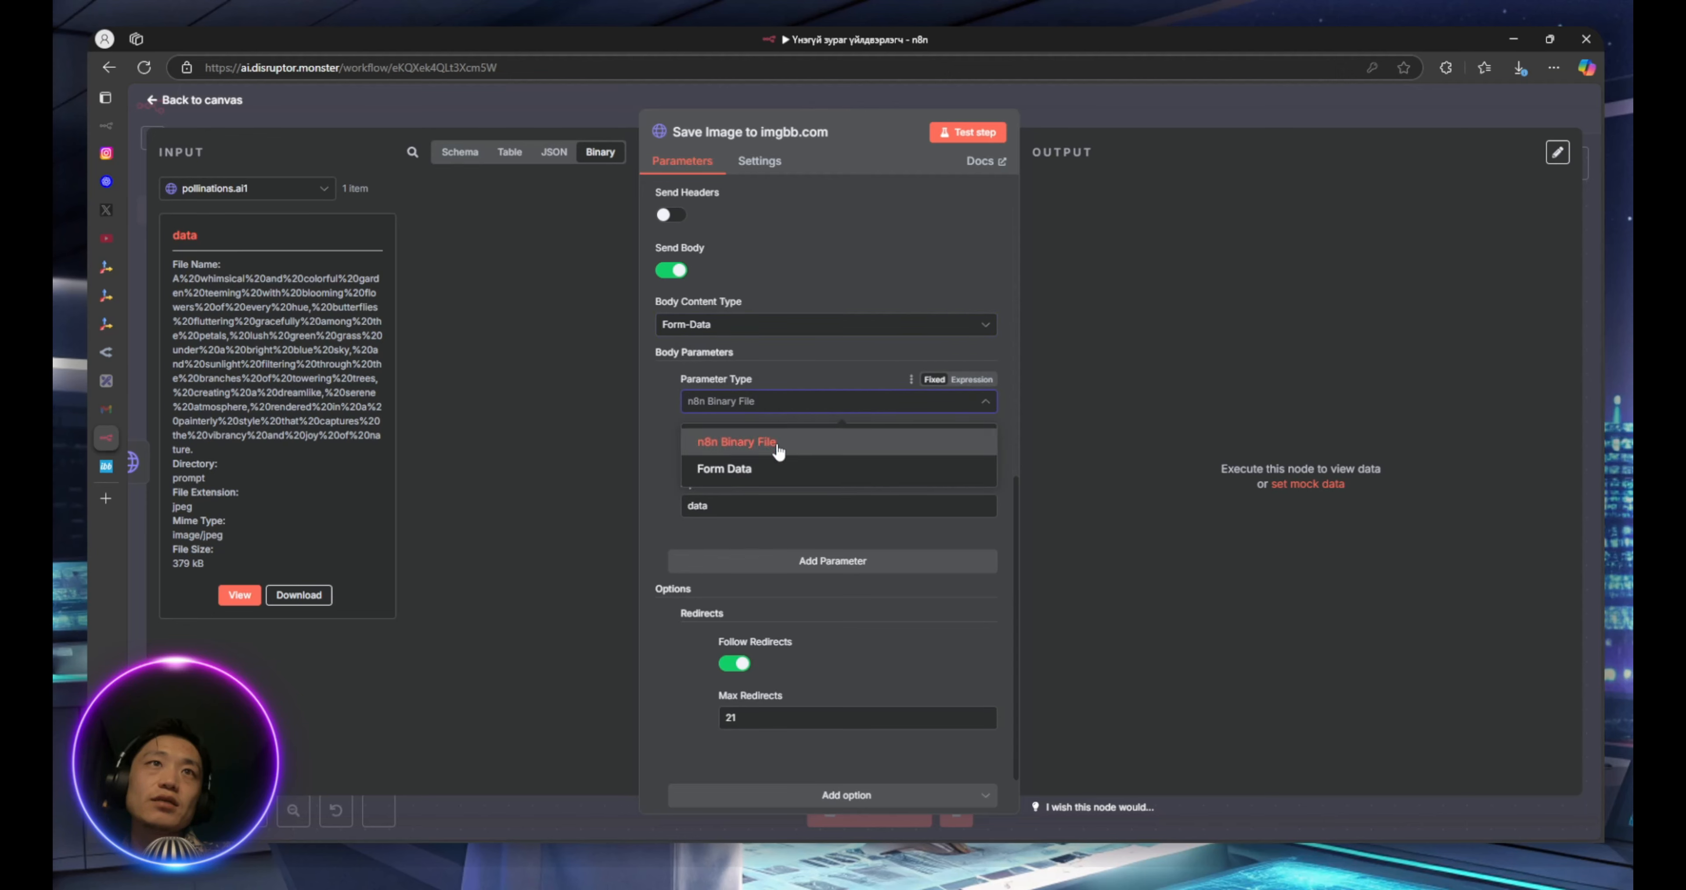
pyautogui.click(778, 447)
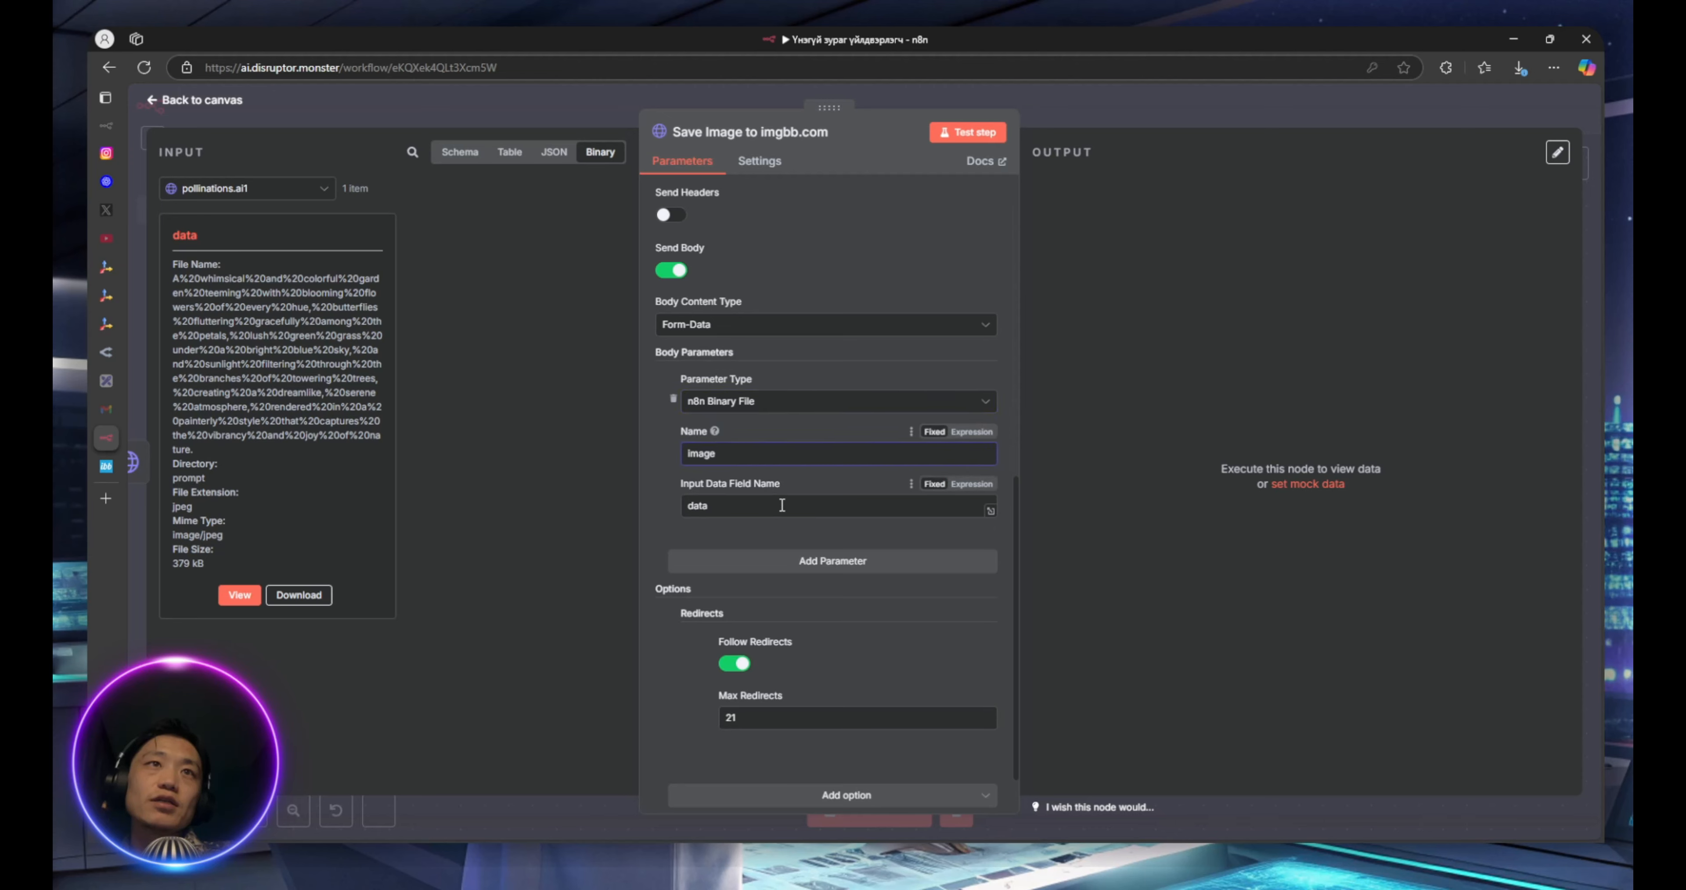
# Check the Input Data Field Name data against the binary input of Save Image to imgbb.com and return to the canvas
pyautogui.click(726, 502)
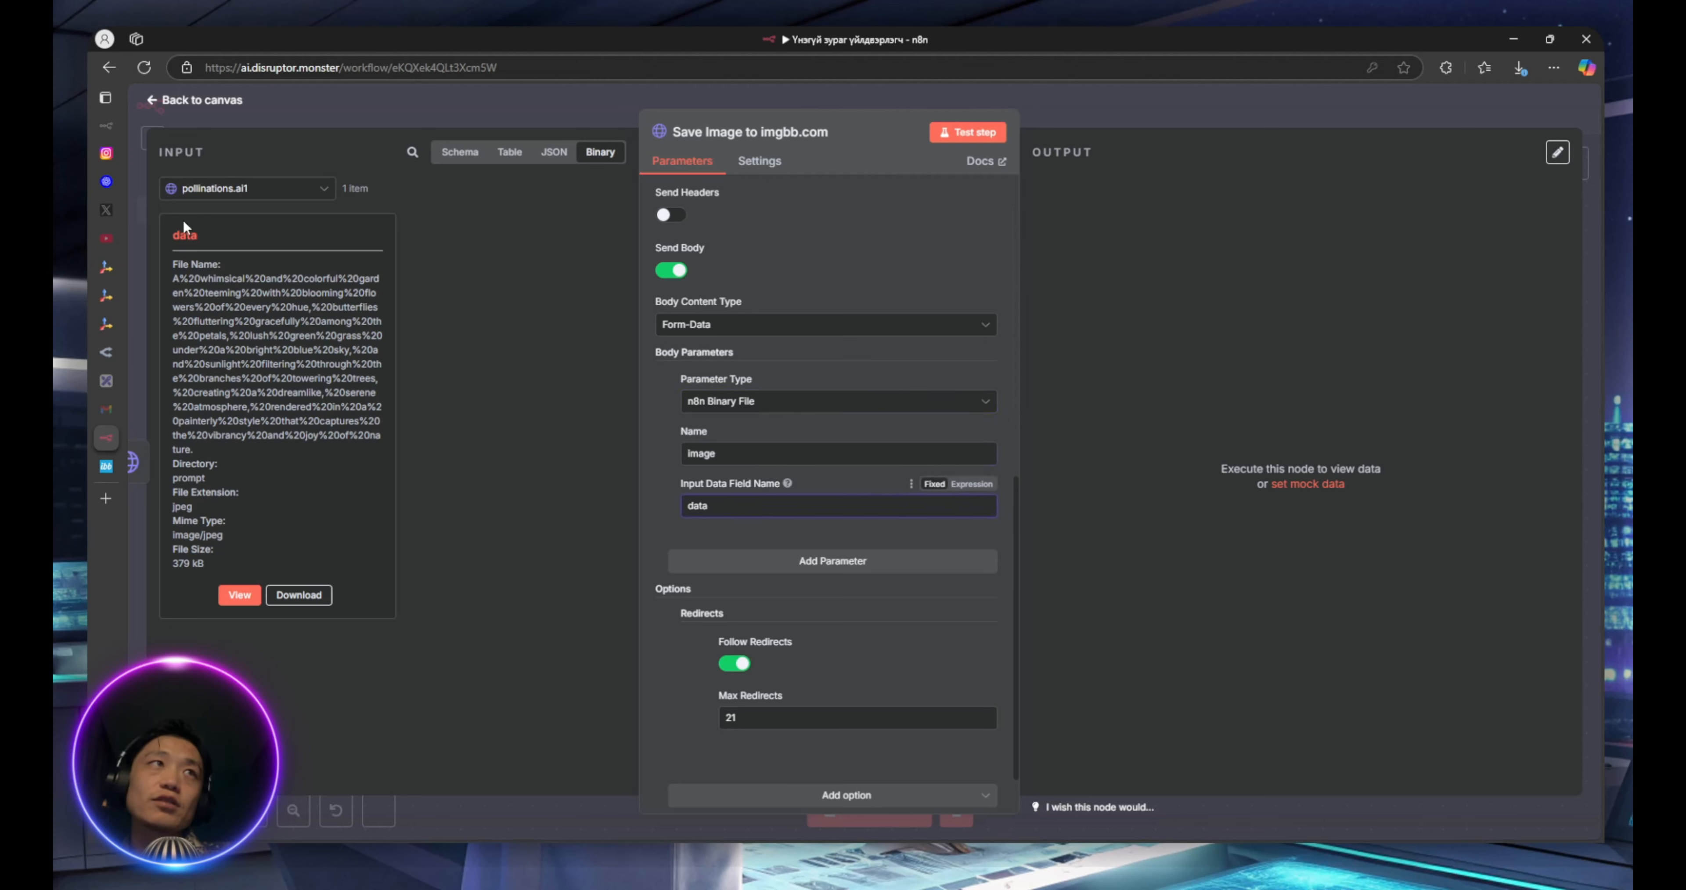
pyautogui.scroll(-1, 759, 536)
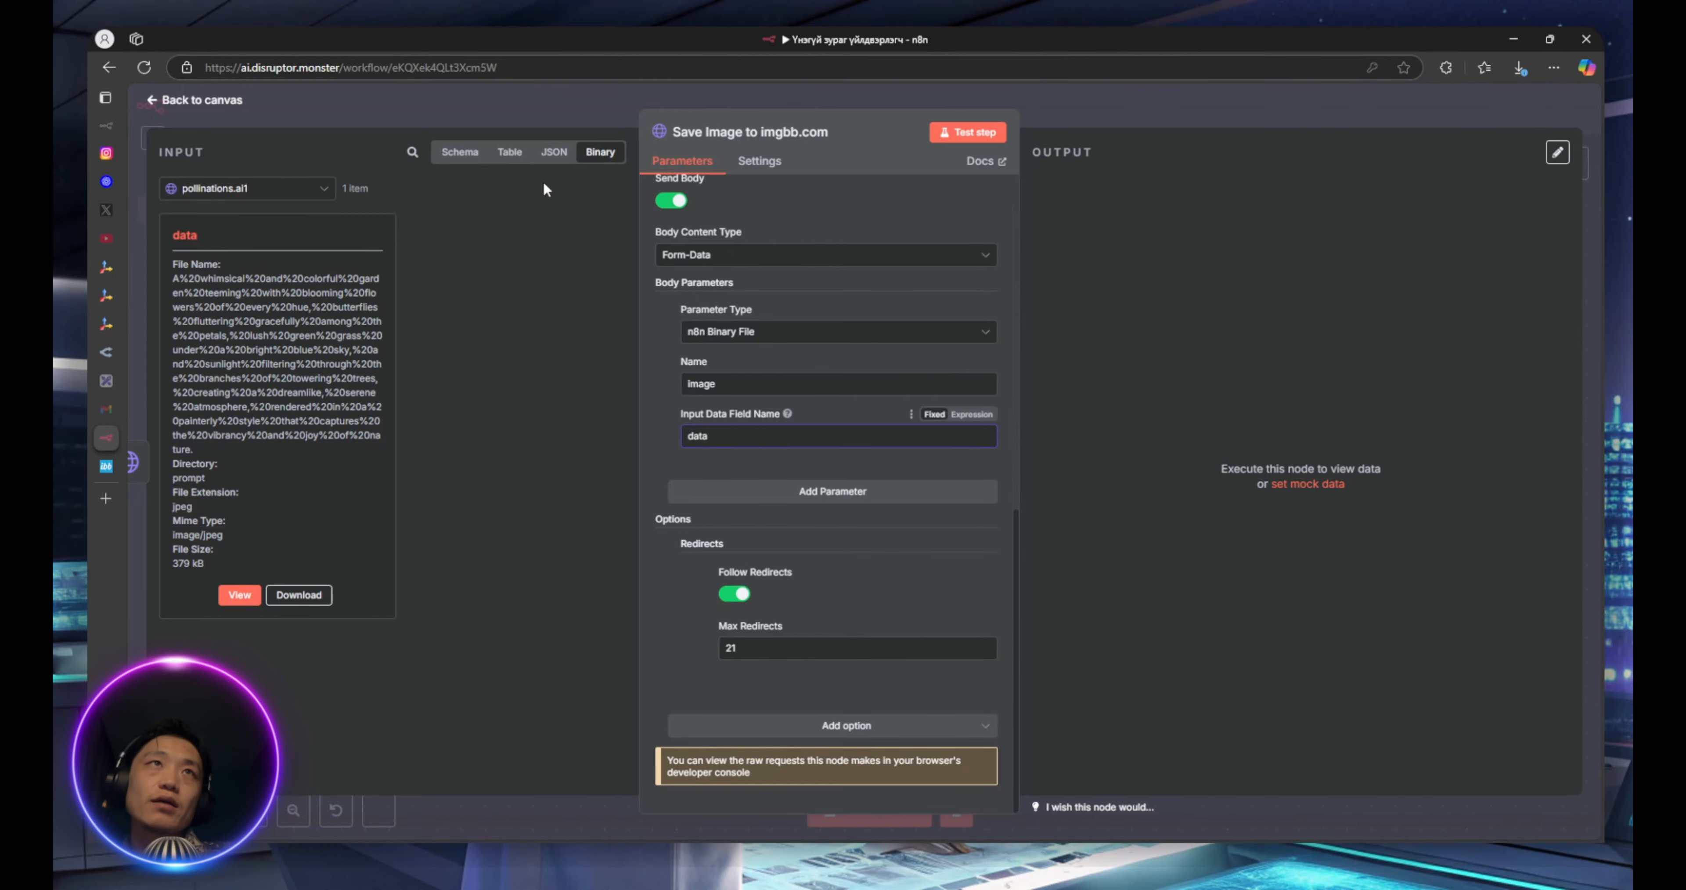
pyautogui.click(553, 113)
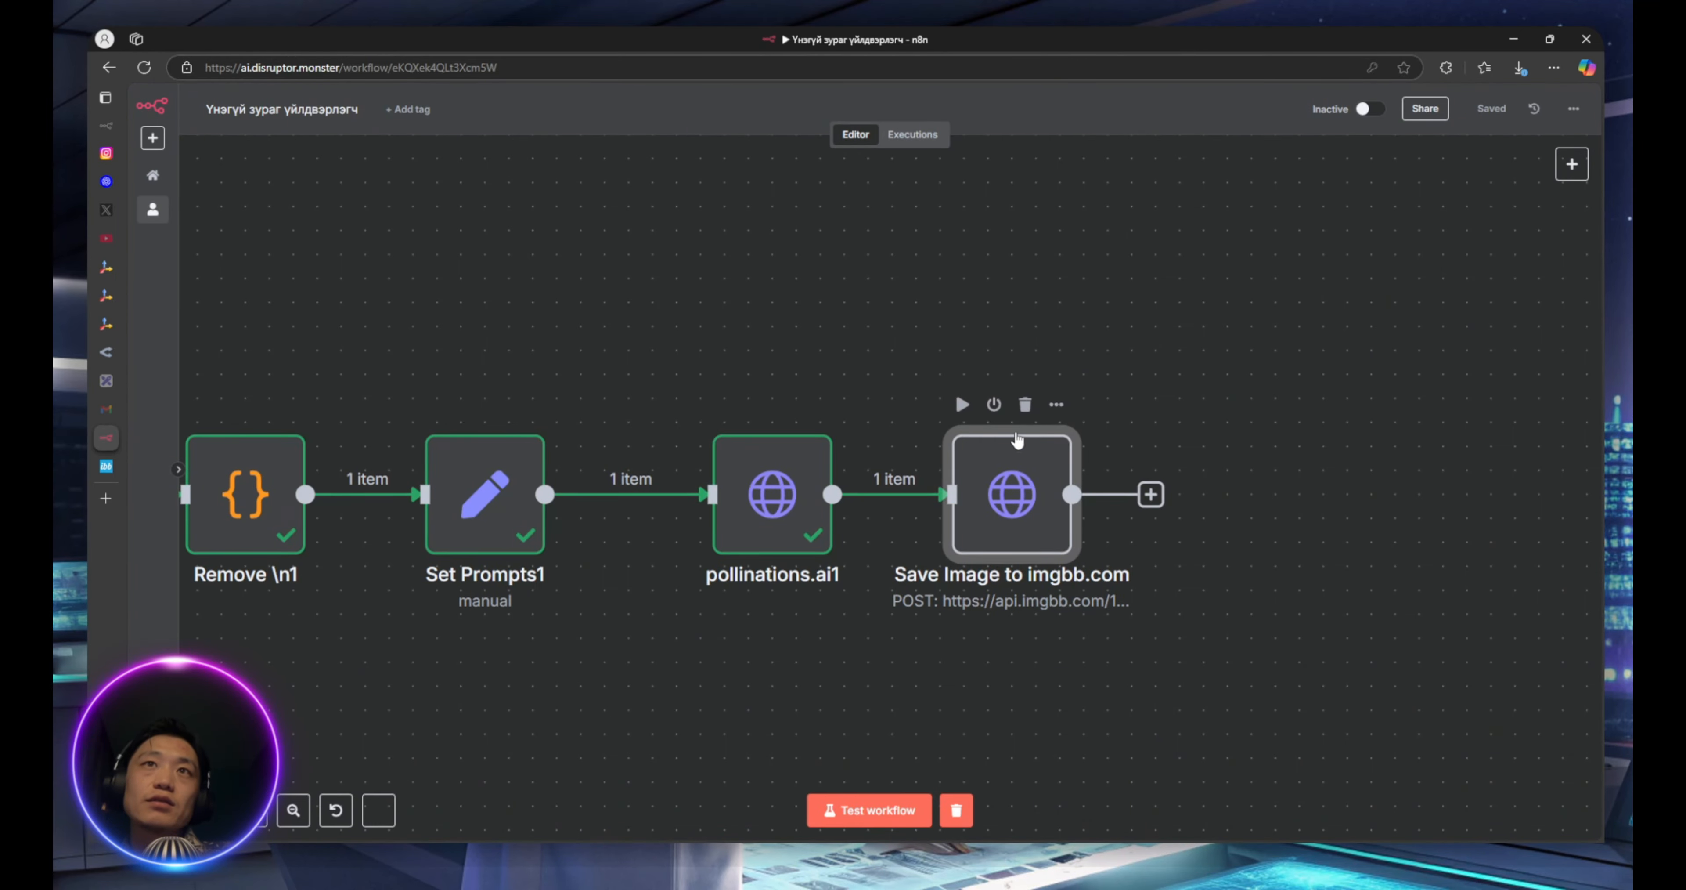
# Test the Save Image to imgbb.com node and review its output
pyautogui.doubleClick(1043, 490)
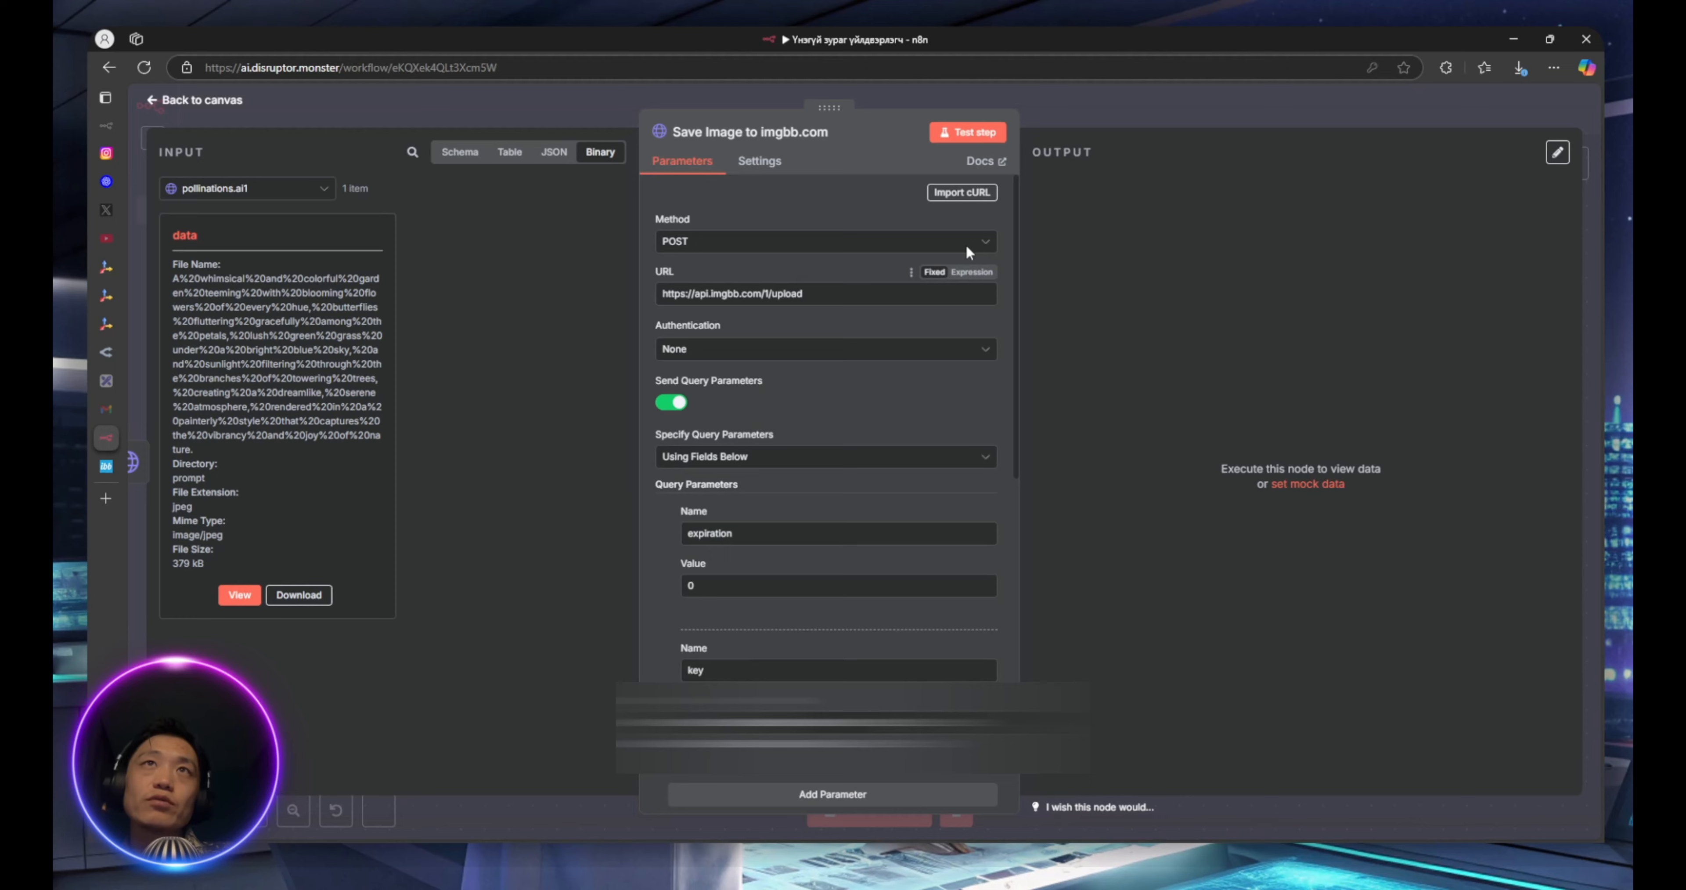
pyautogui.click(967, 131)
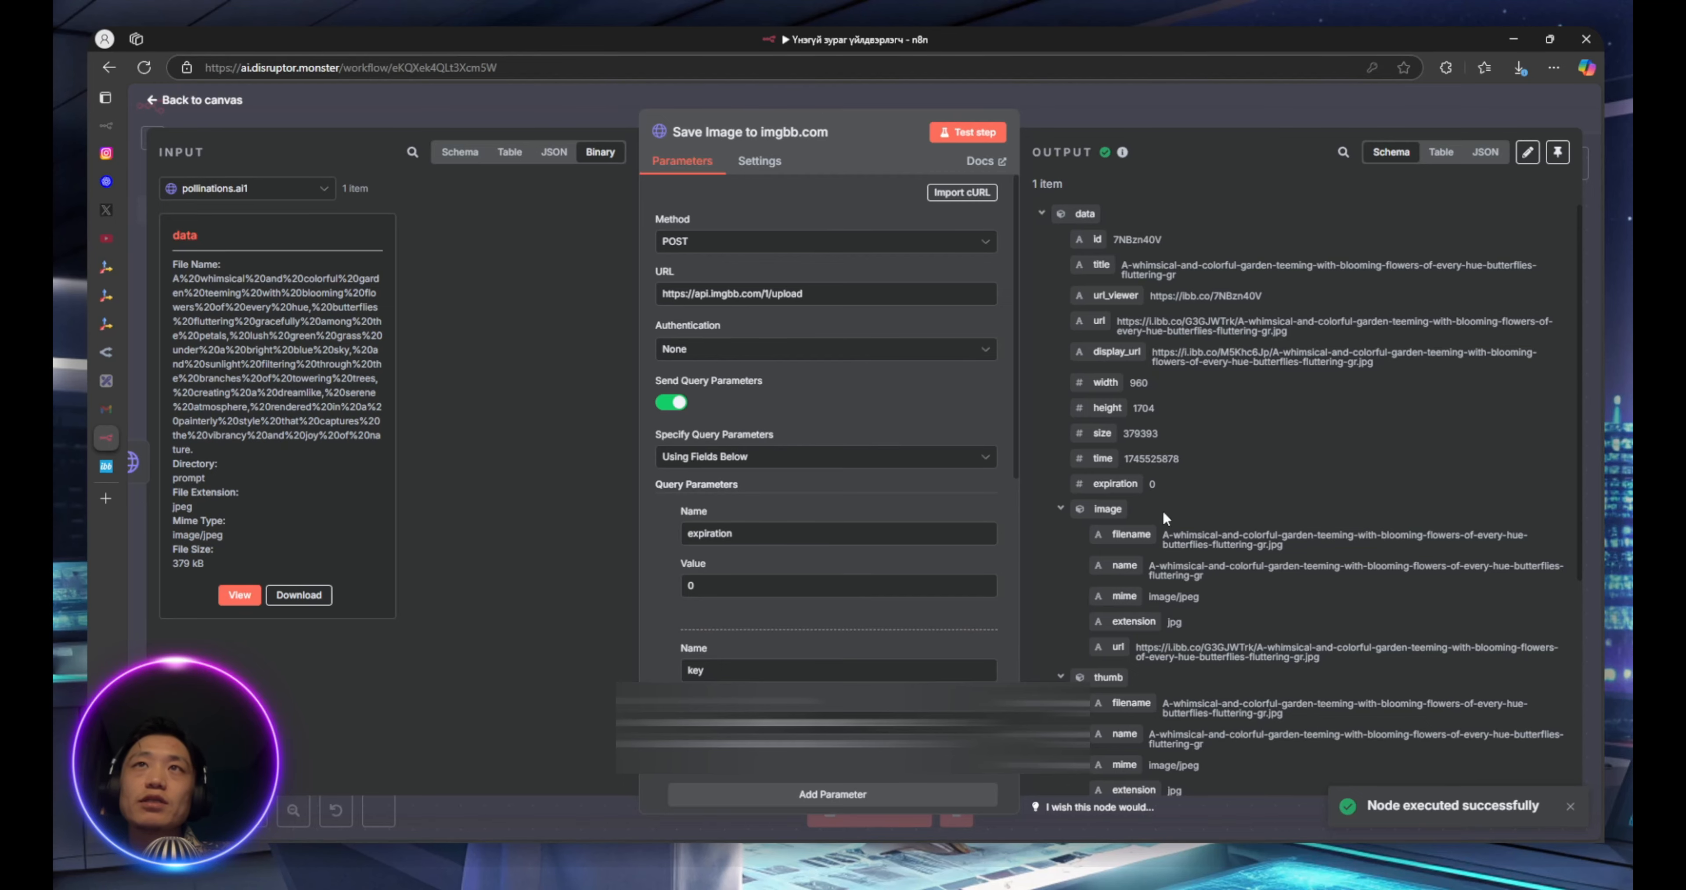
pyautogui.scroll(-5, 1162, 510)
pyautogui.click(627, 125)
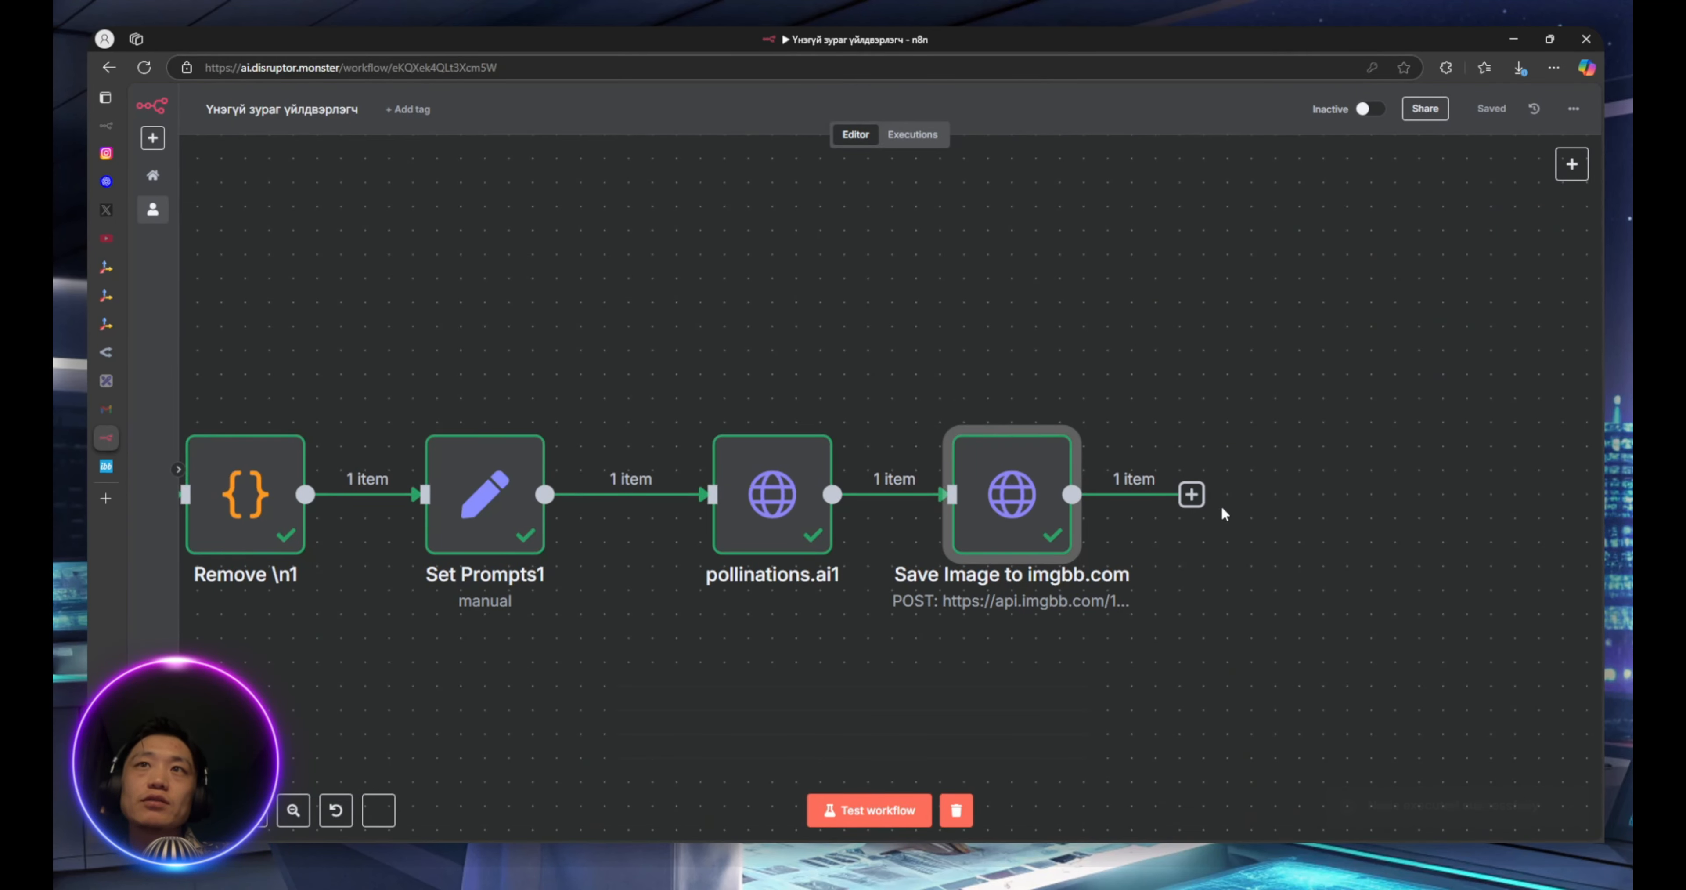
# Add a Telegram node for sending a text message after Save Image to imgbb.com, keeping the Send Message operation
pyautogui.click(1191, 495)
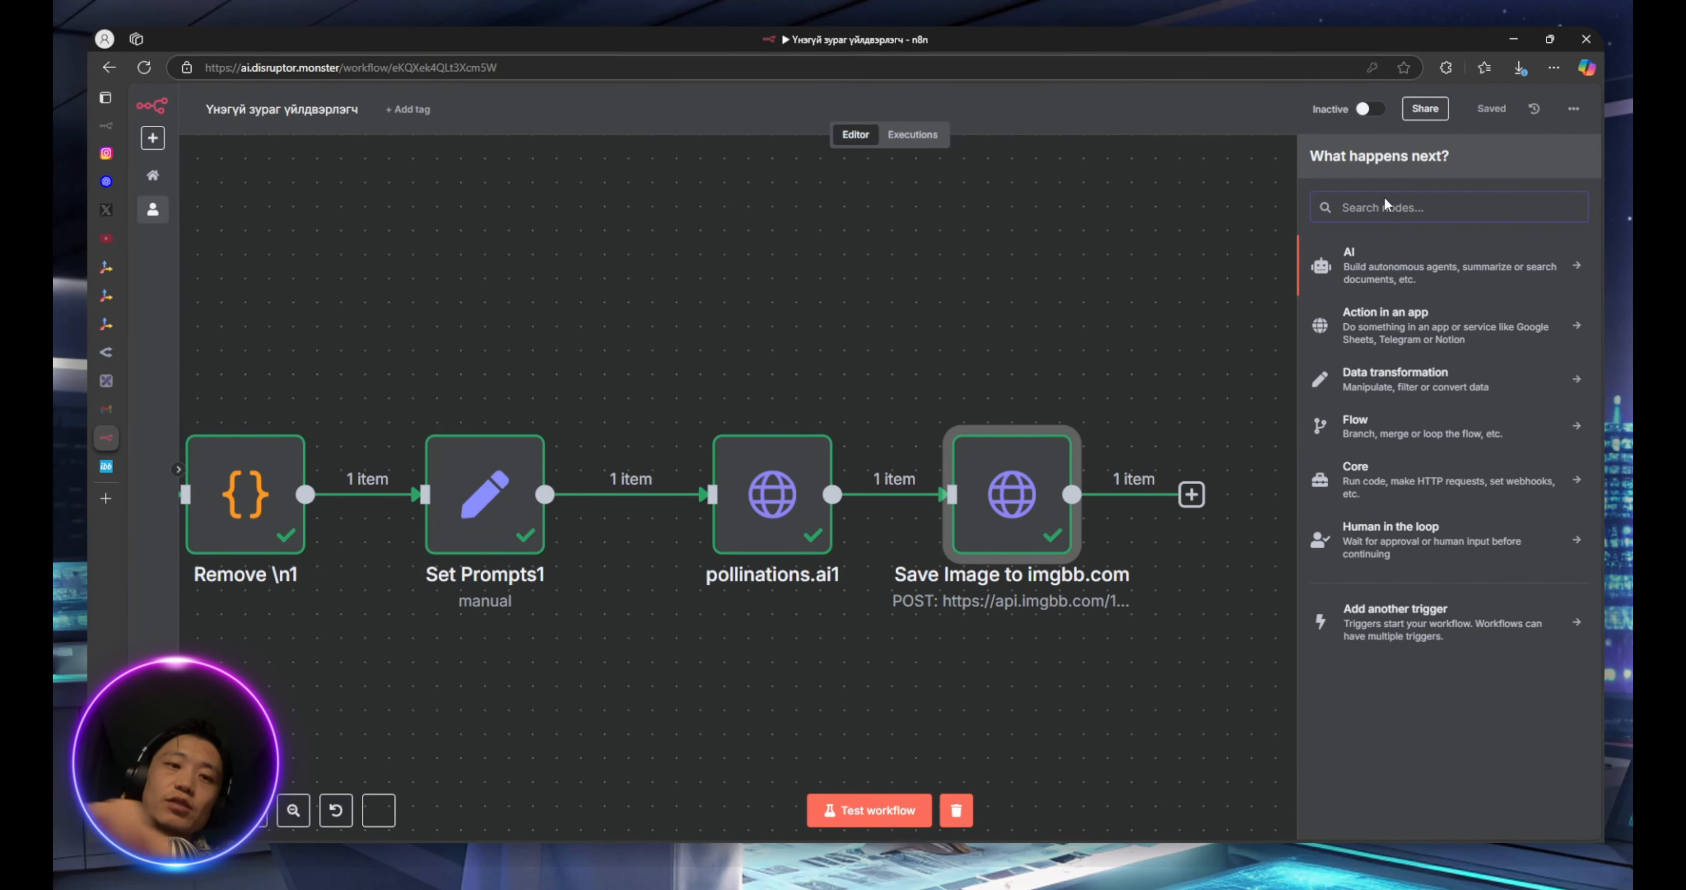
pyautogui.write('telegram')
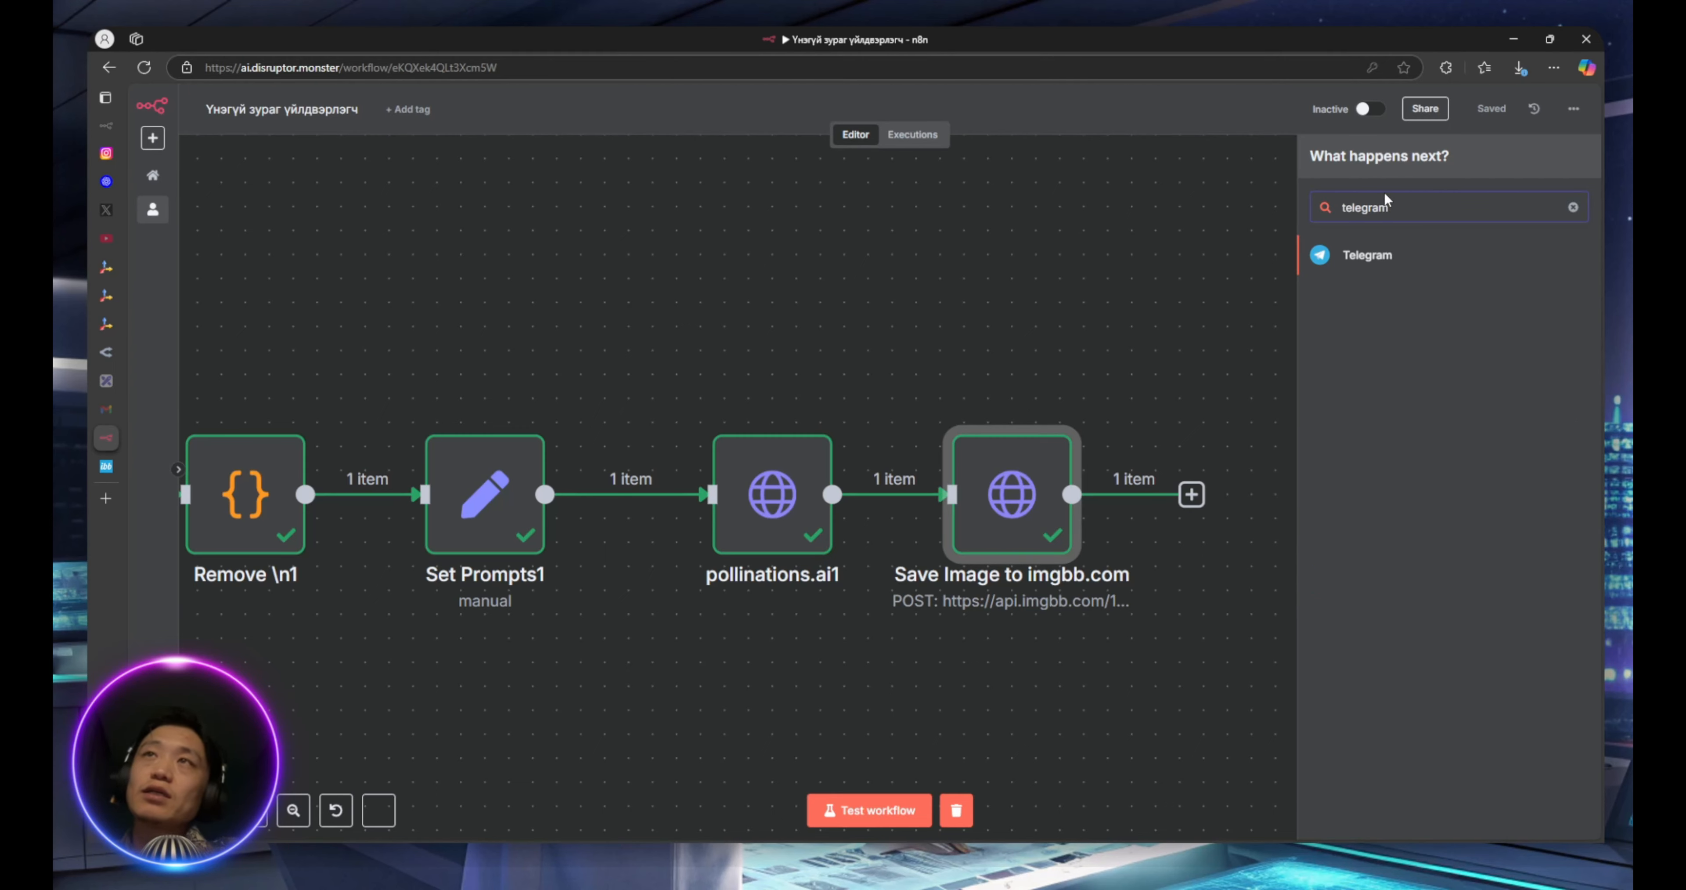
pyautogui.click(1375, 257)
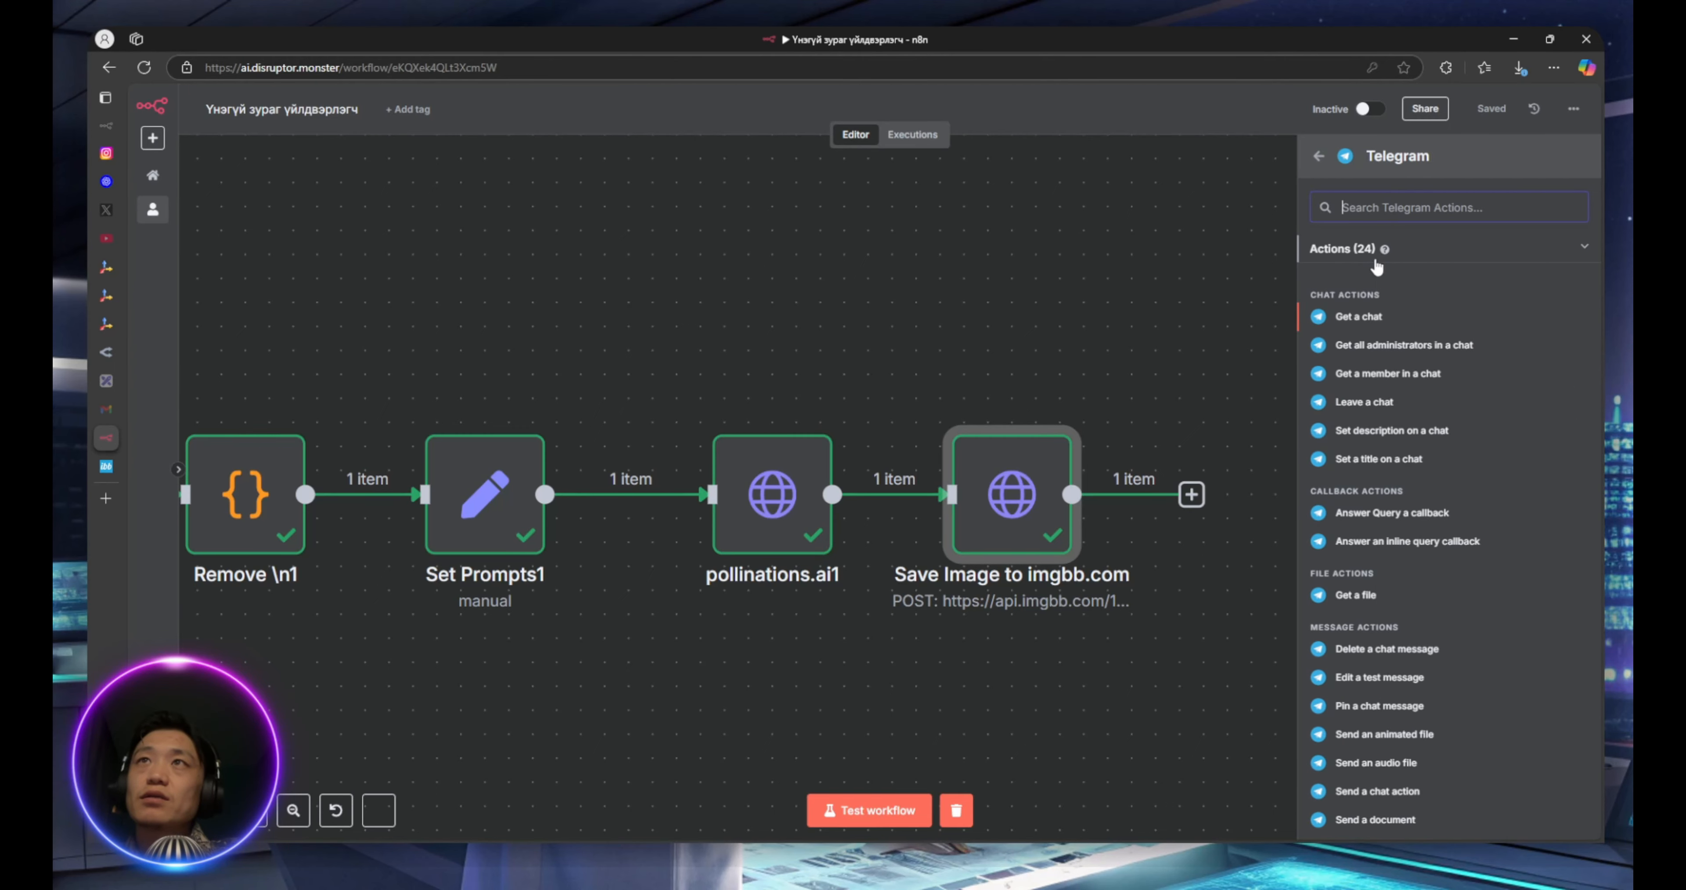
pyautogui.scroll(-1, 1408, 497)
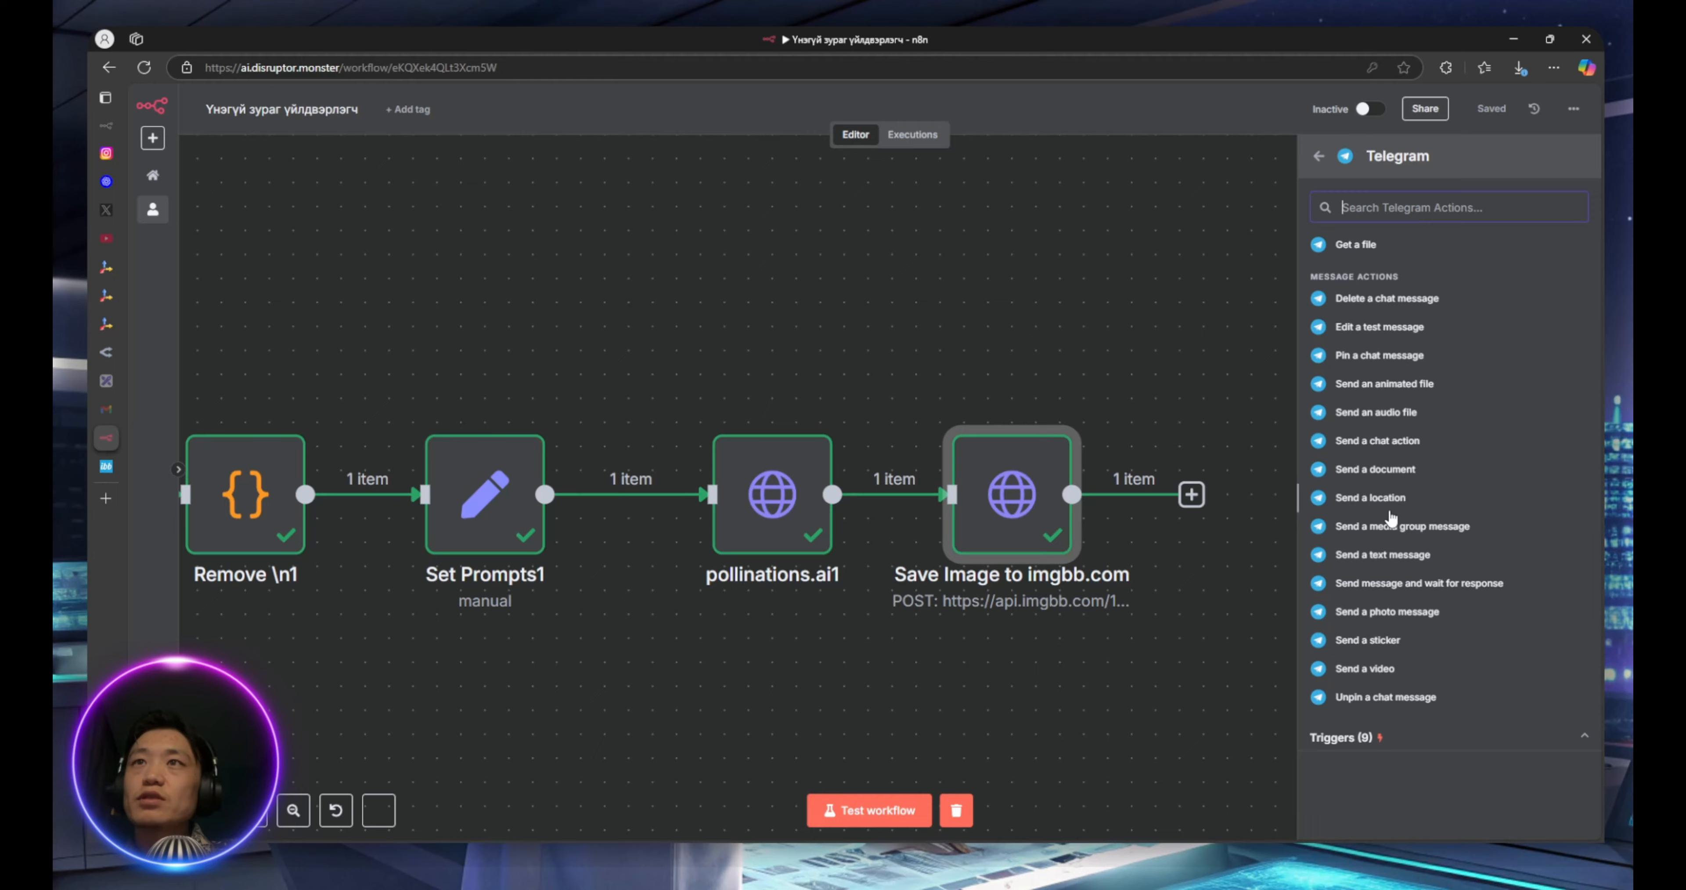
pyautogui.click(1407, 555)
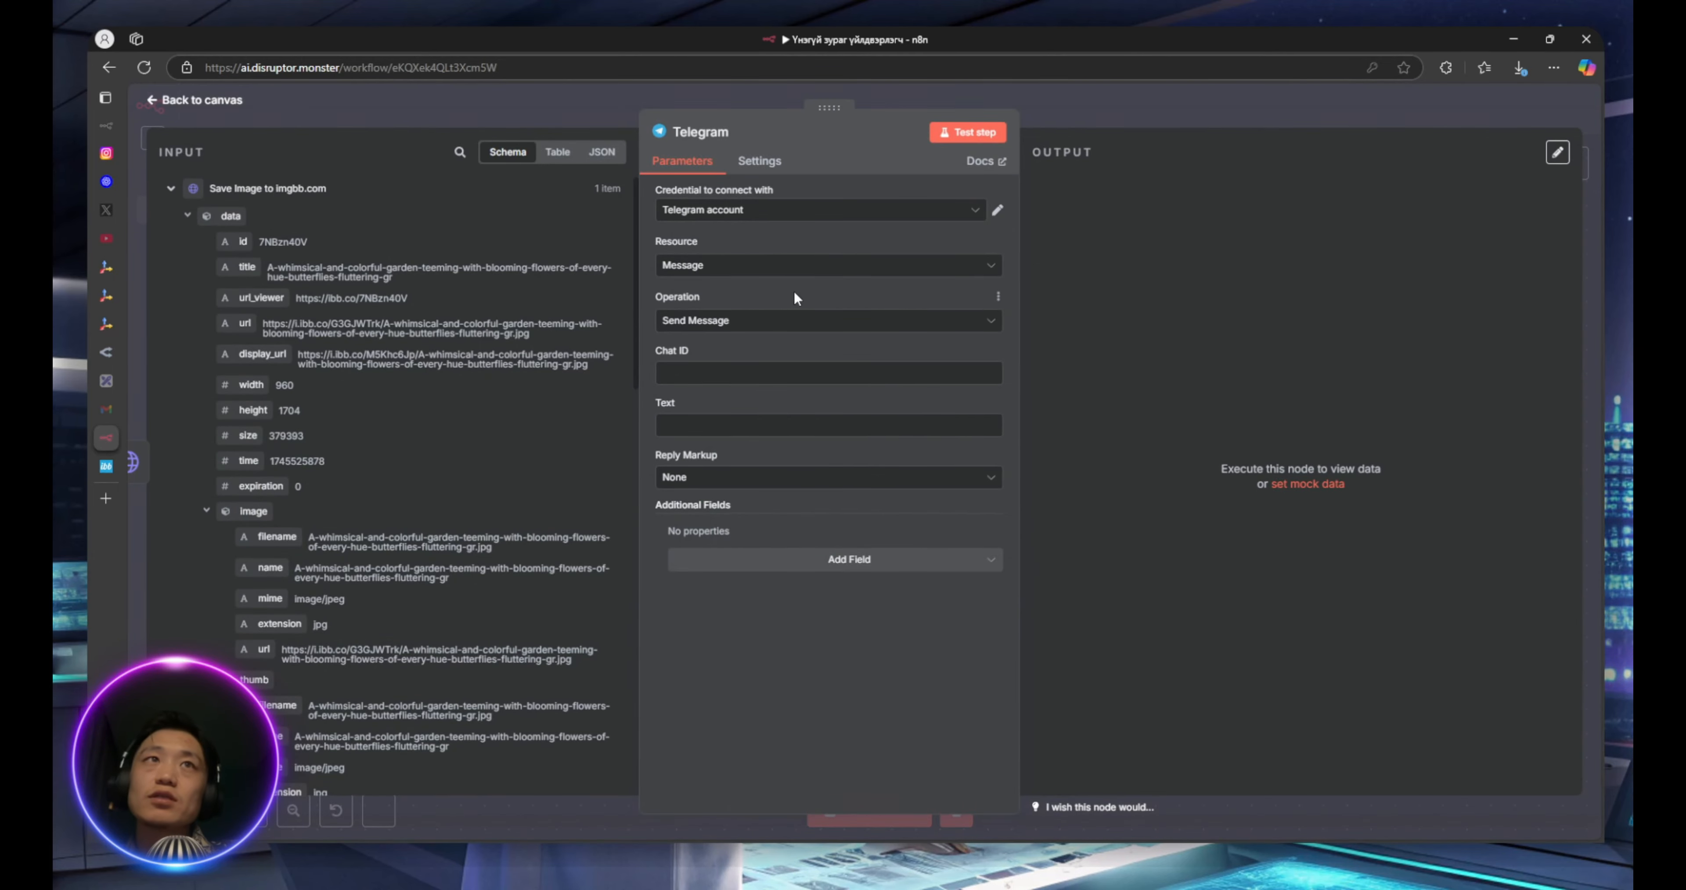
pyautogui.click(746, 327)
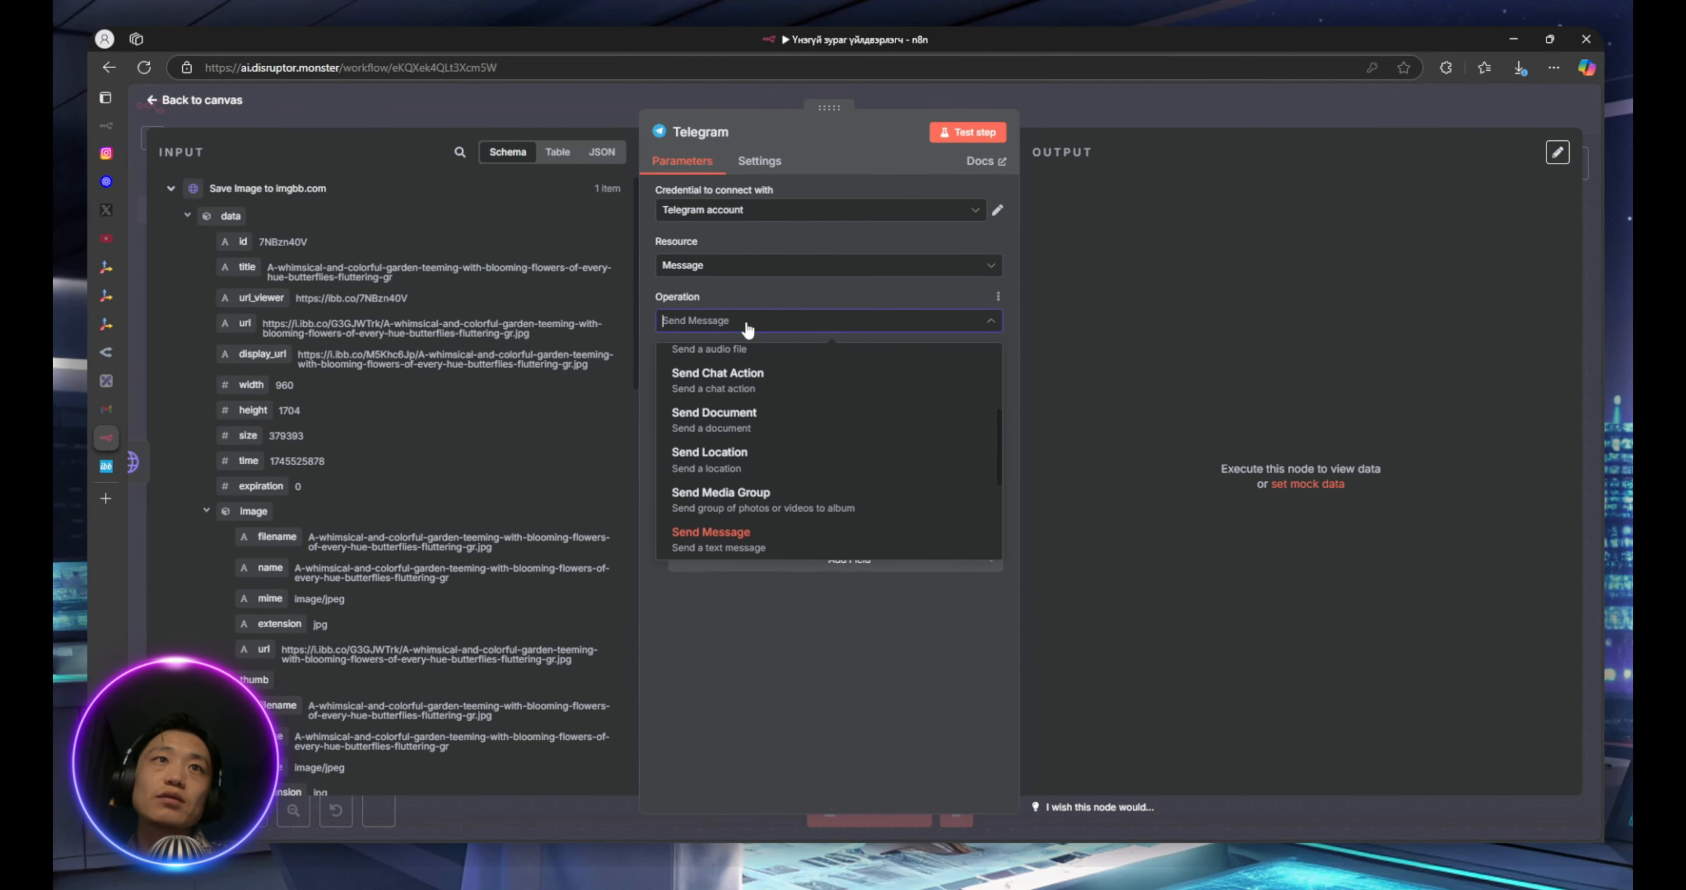
pyautogui.click(746, 327)
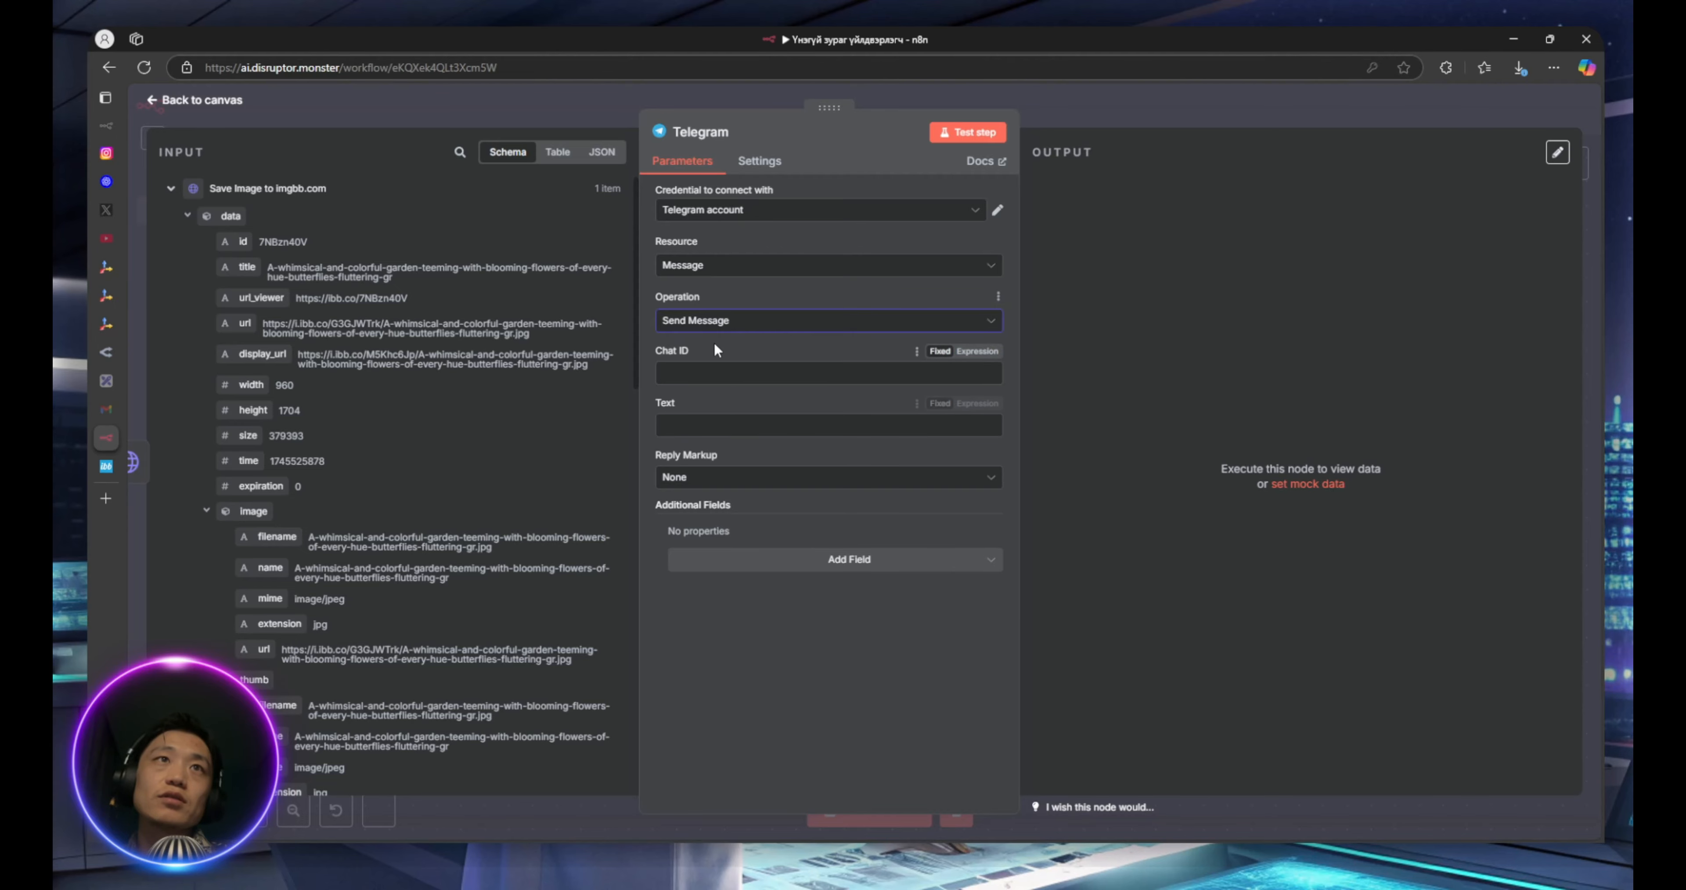
# Map the Telegram node's Chat ID to the Telegram Trigger's message.chat.id
pyautogui.click(725, 370)
pyautogui.scroll(-15, 428, 407)
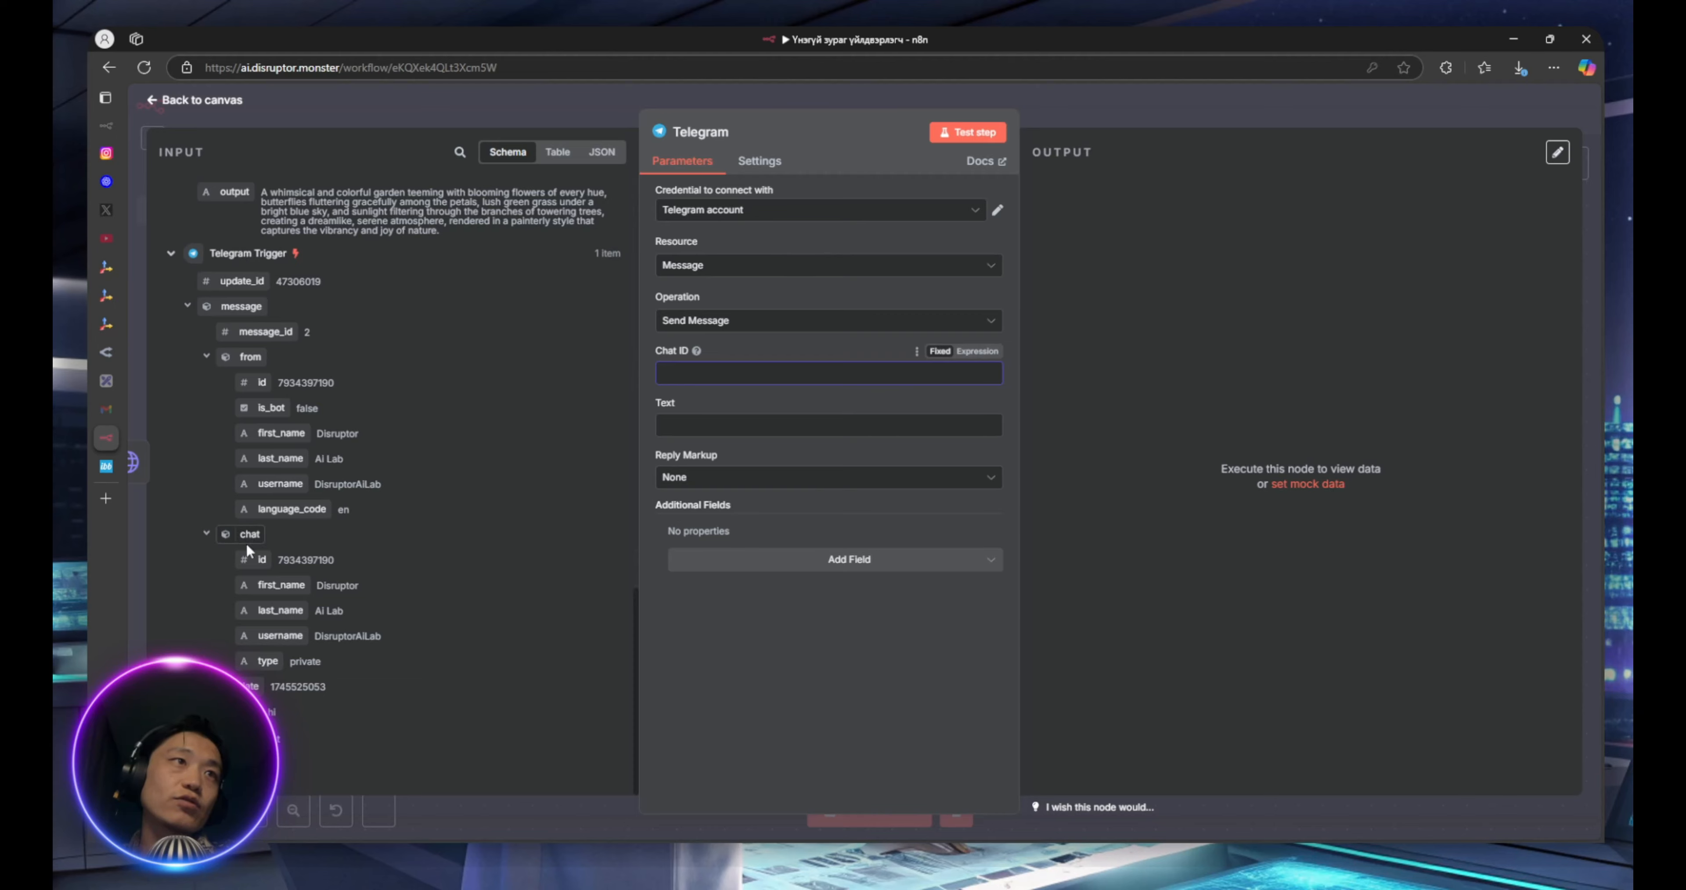
pyautogui.moveTo(248, 547); pyautogui.dragTo(718, 375)
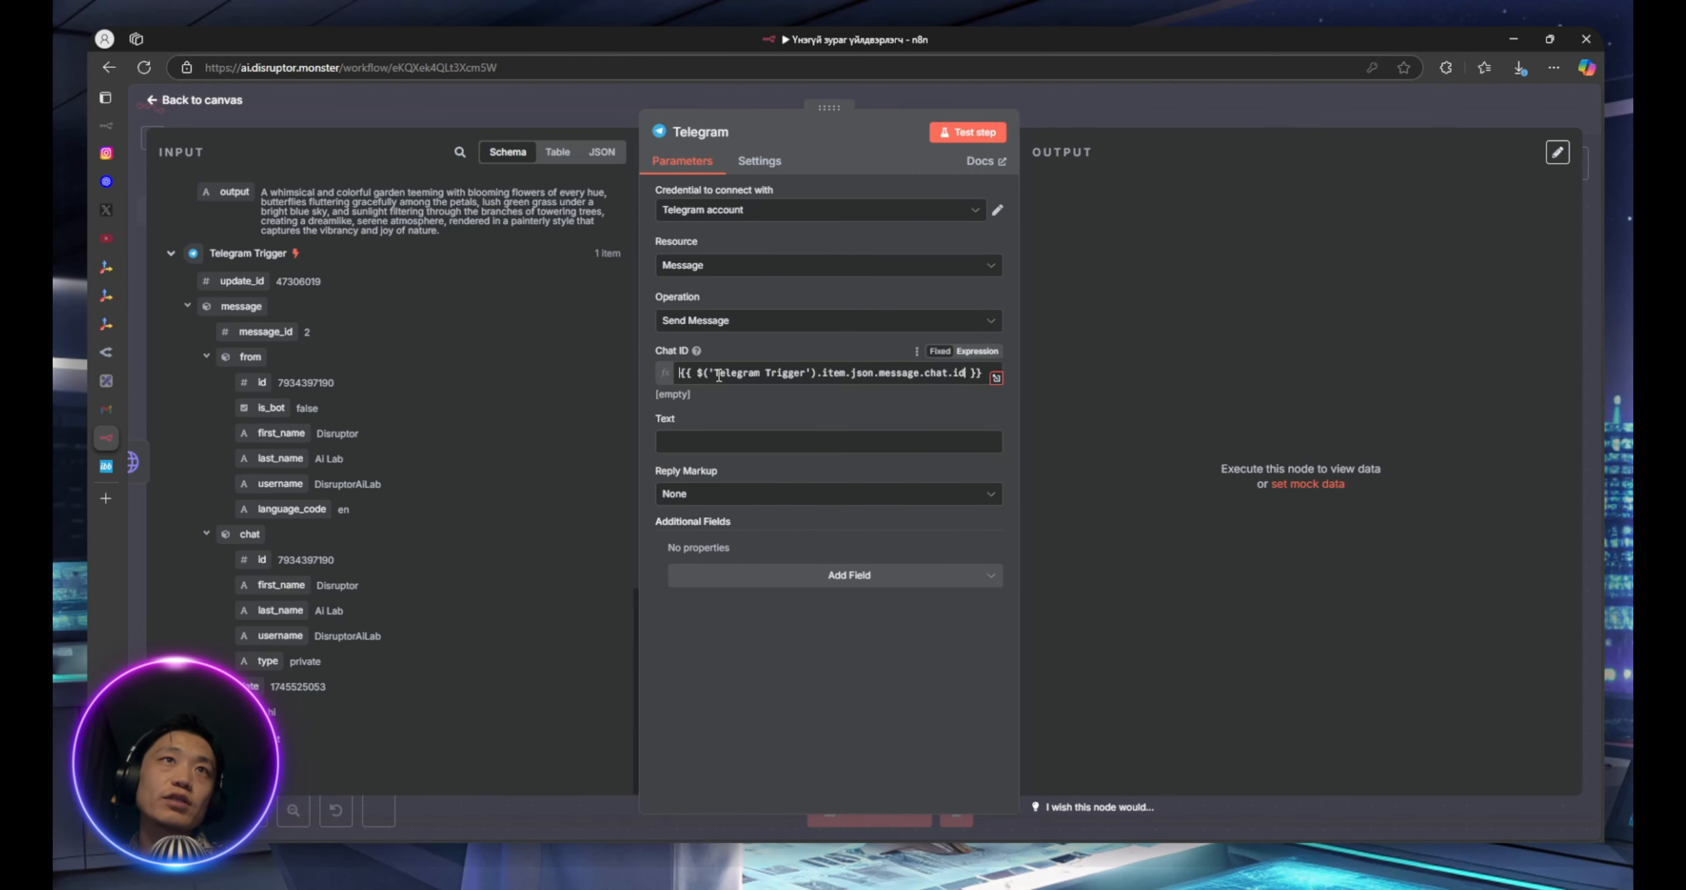
pyautogui.click(589, 400)
# Set the Telegram node's Text to the imgbb image link, {{ $json.data.url }}
pyautogui.click(722, 439)
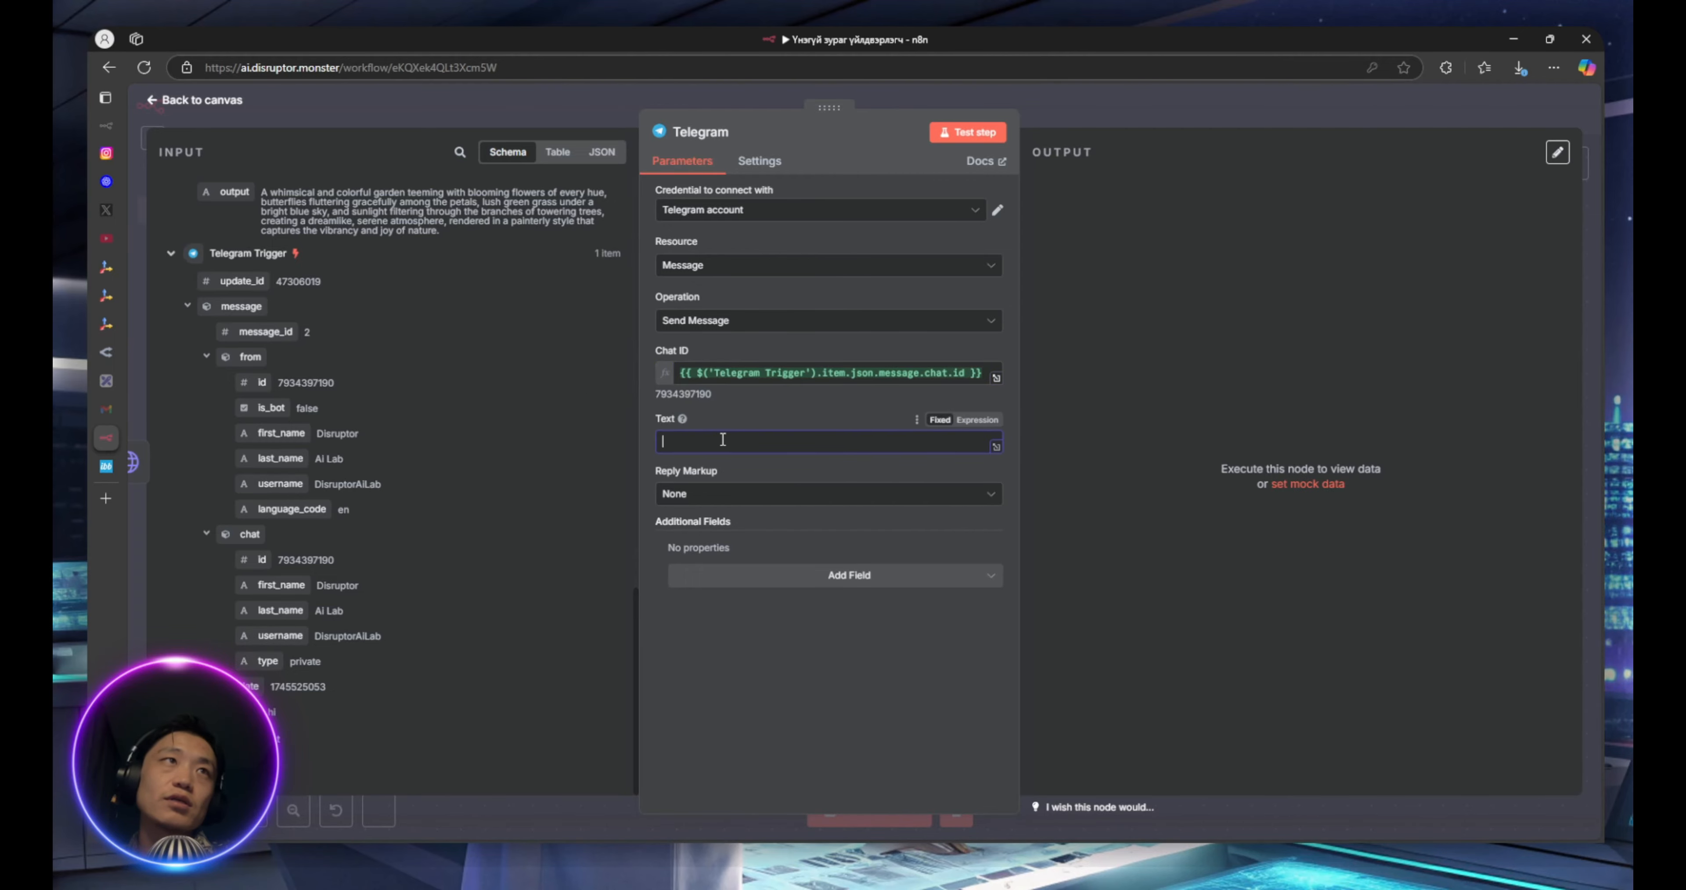
pyautogui.scroll(15, 438, 500)
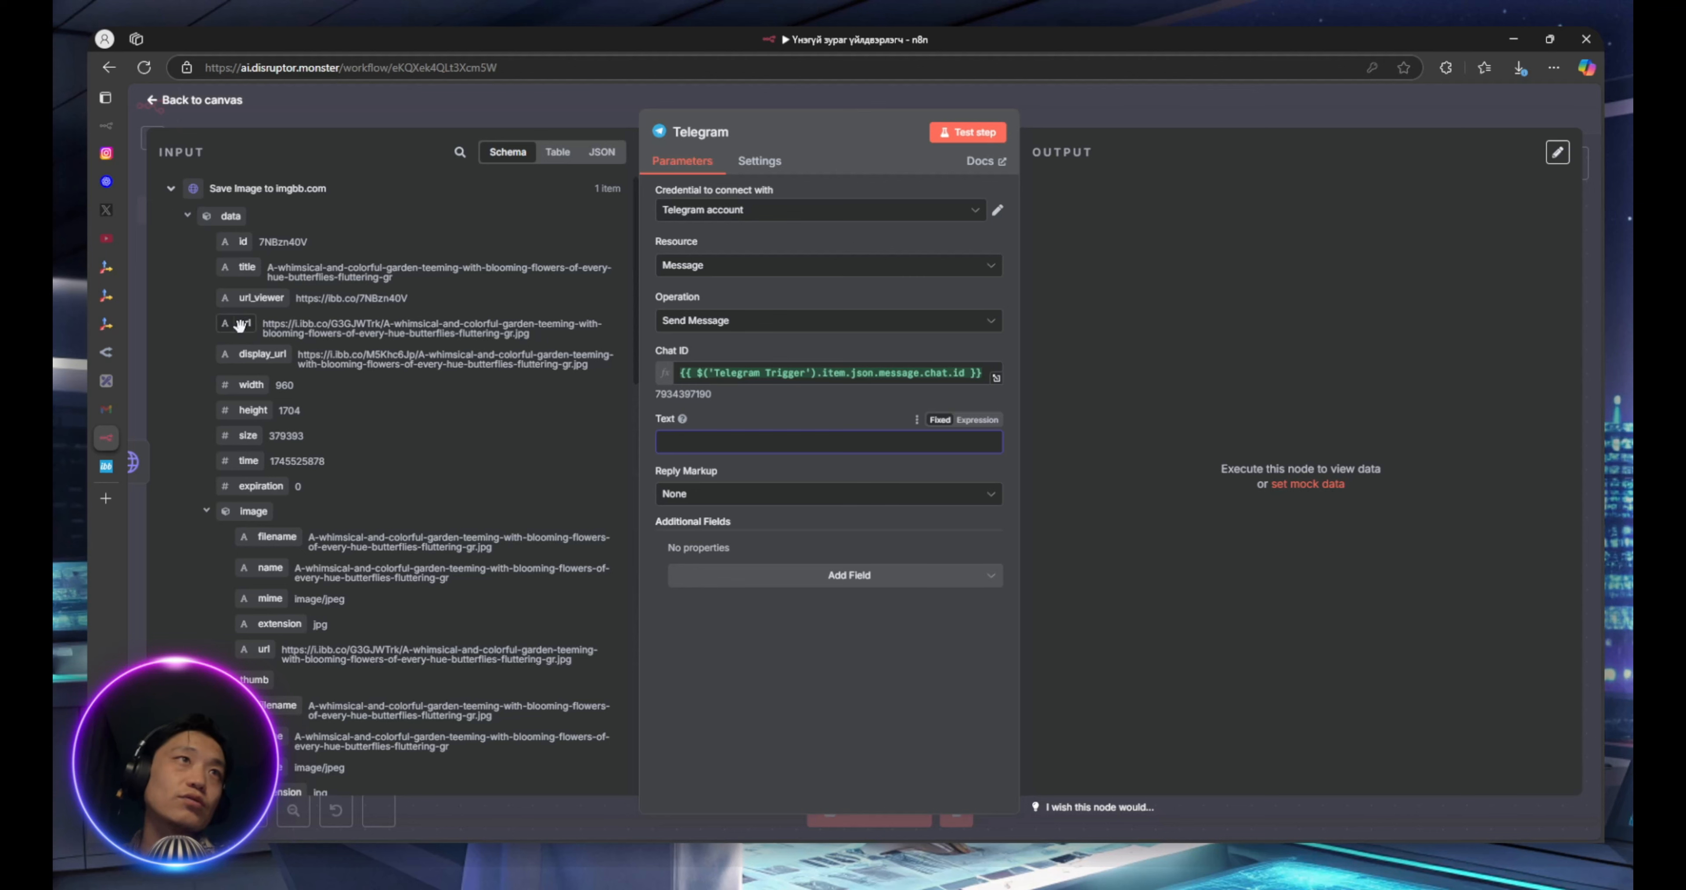
pyautogui.moveTo(240, 325); pyautogui.dragTo(764, 451)
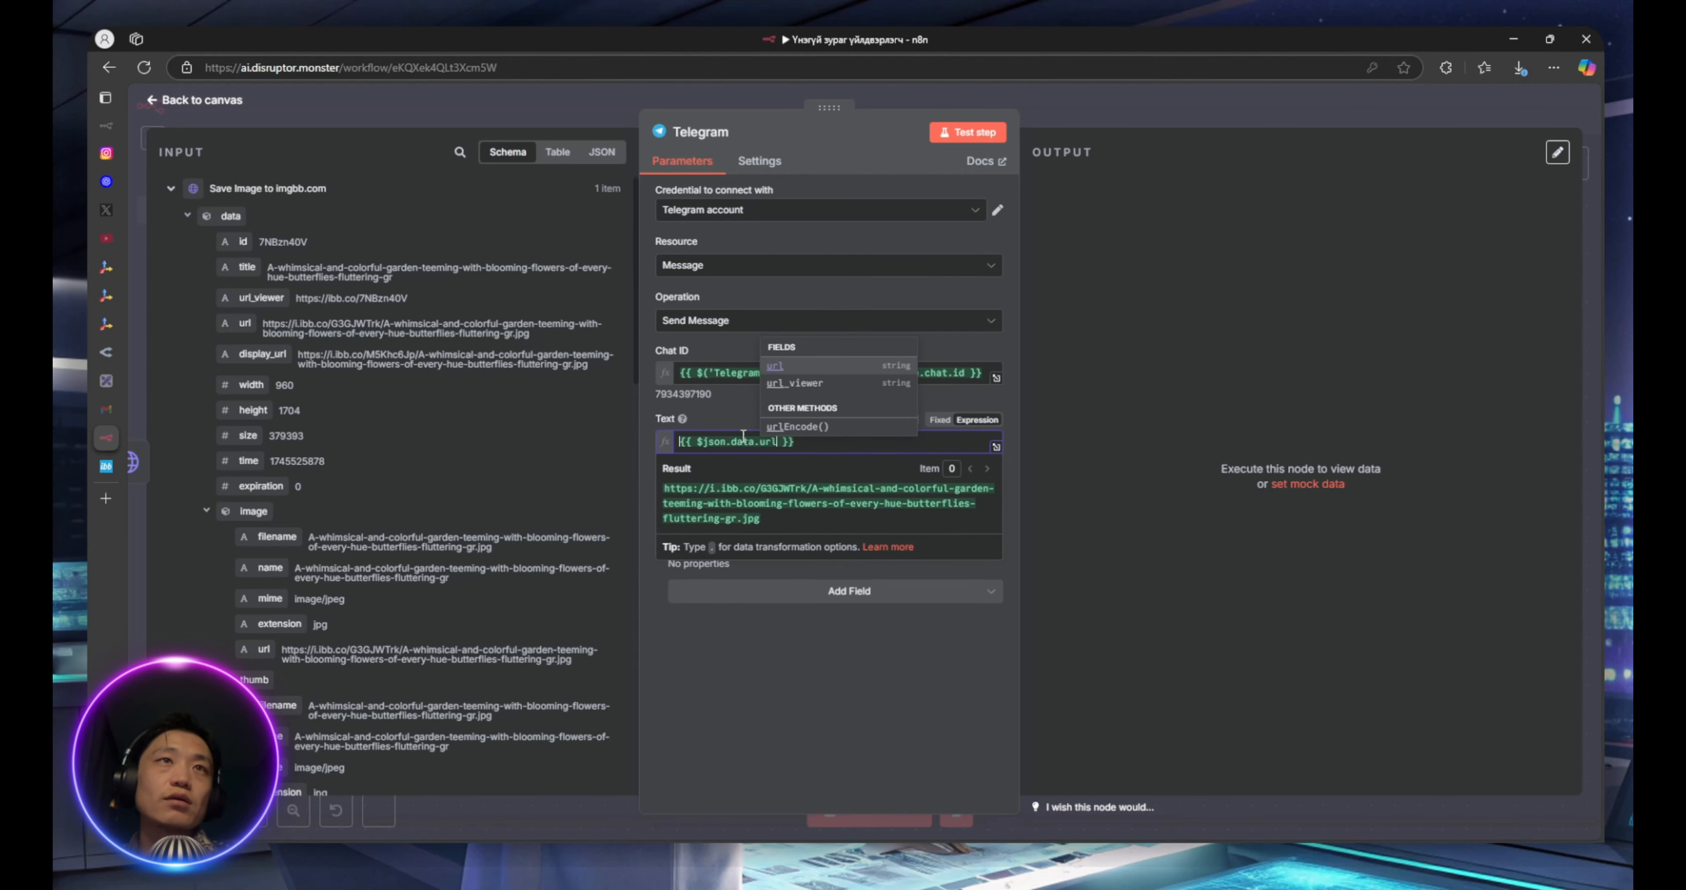
pyautogui.click(720, 414)
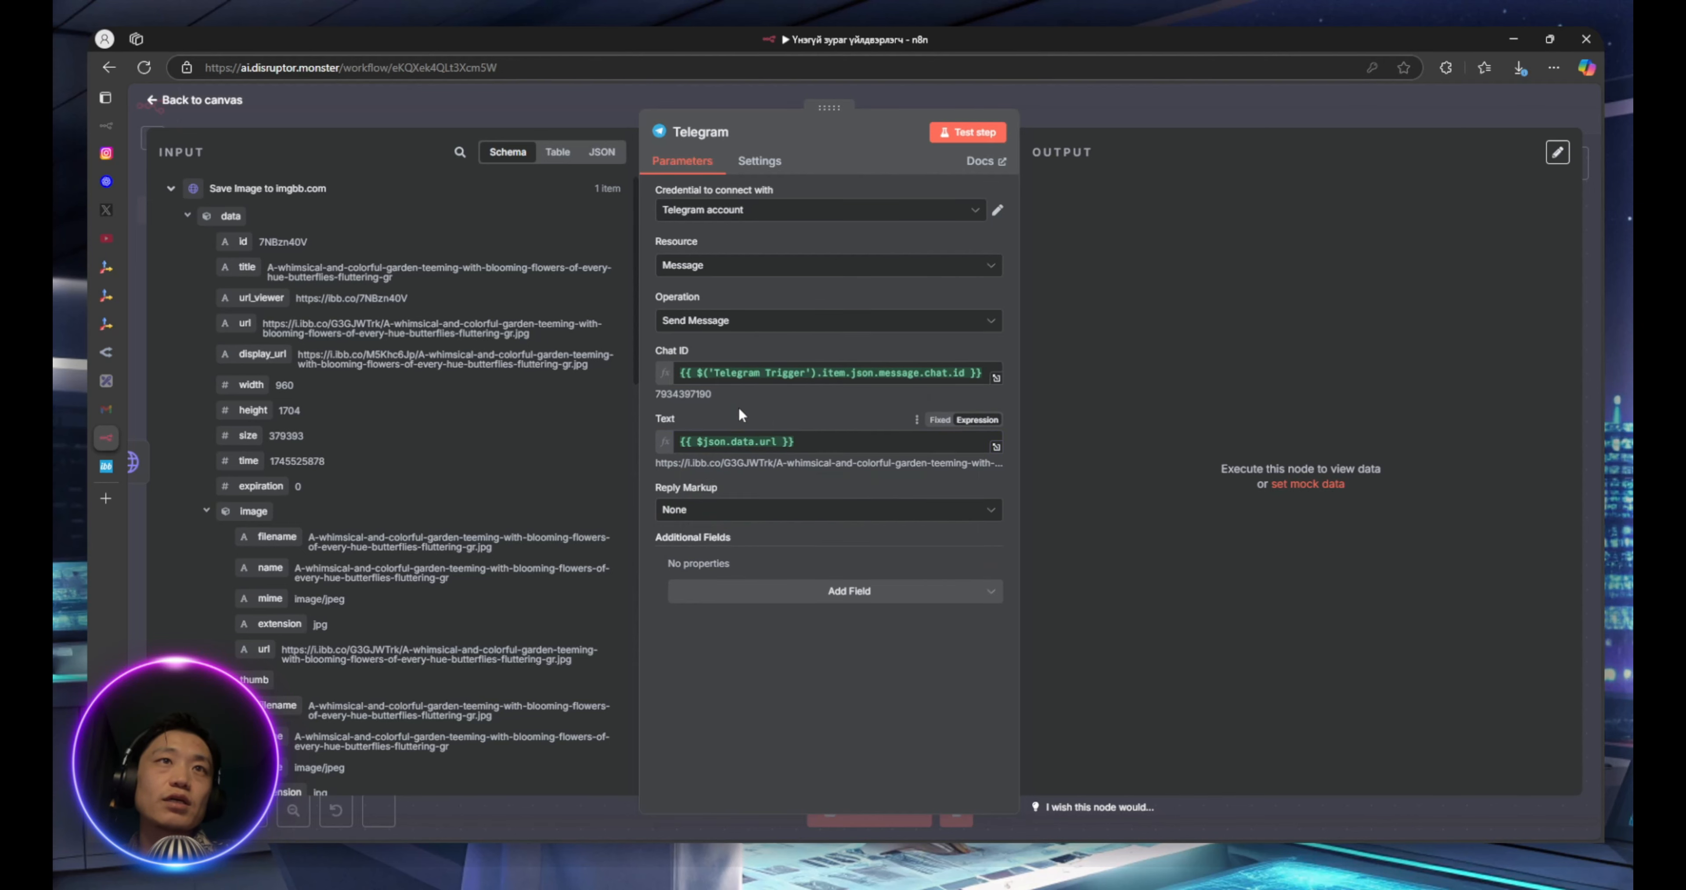
# Test the Telegram node and switch to the bot's chat in the Telegram app
pyautogui.click(956, 134)
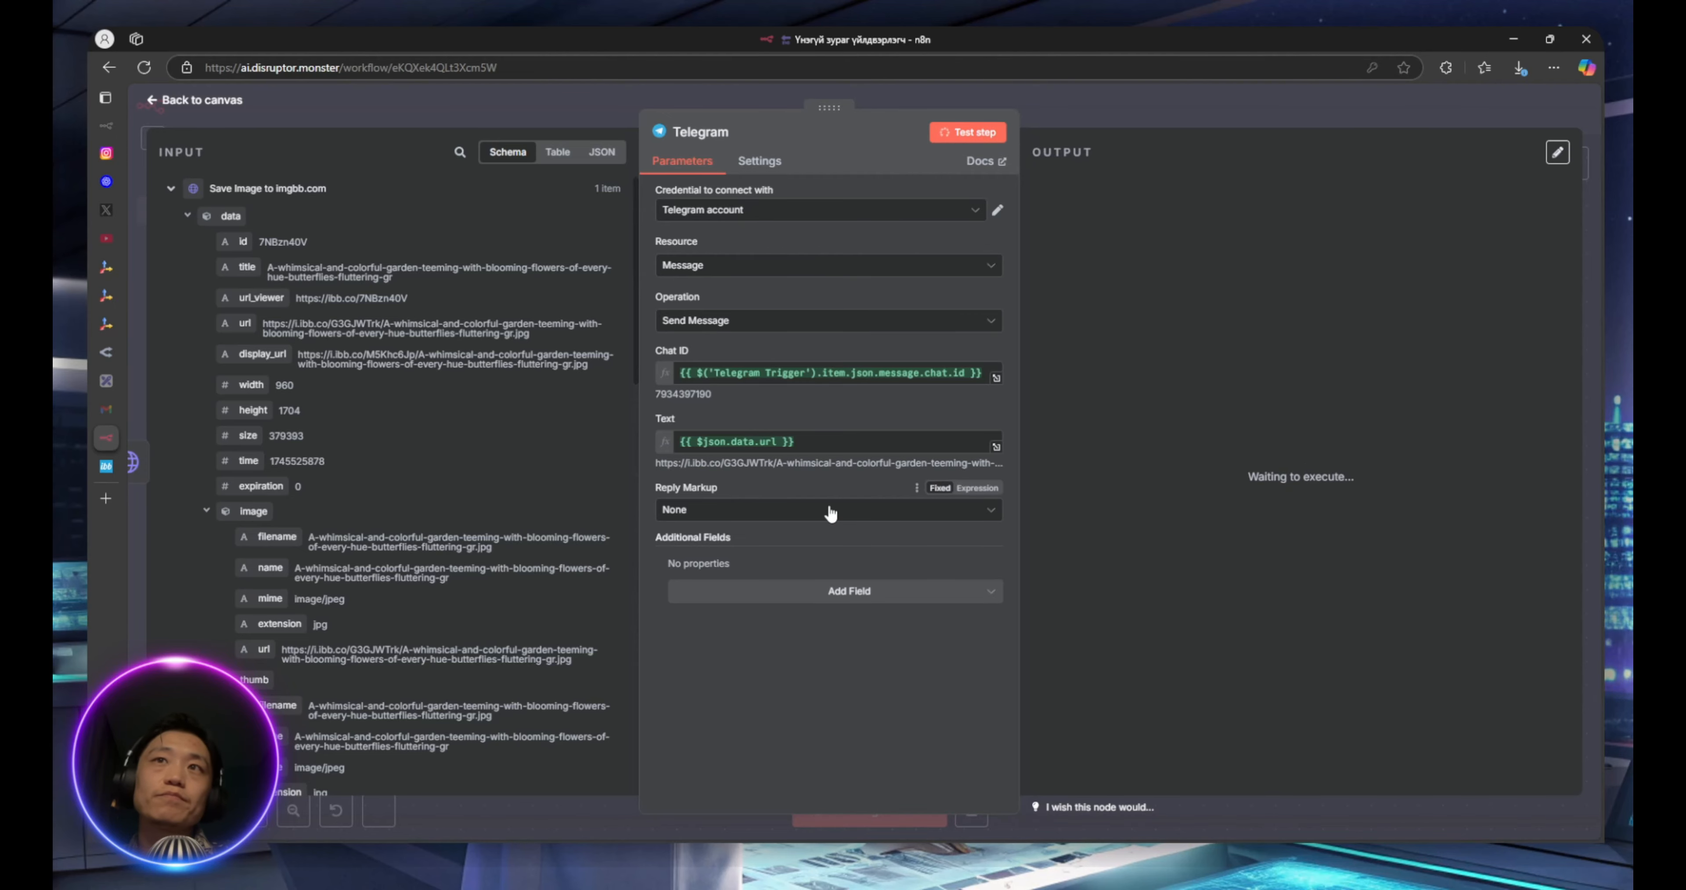
pyautogui.click(887, 601)
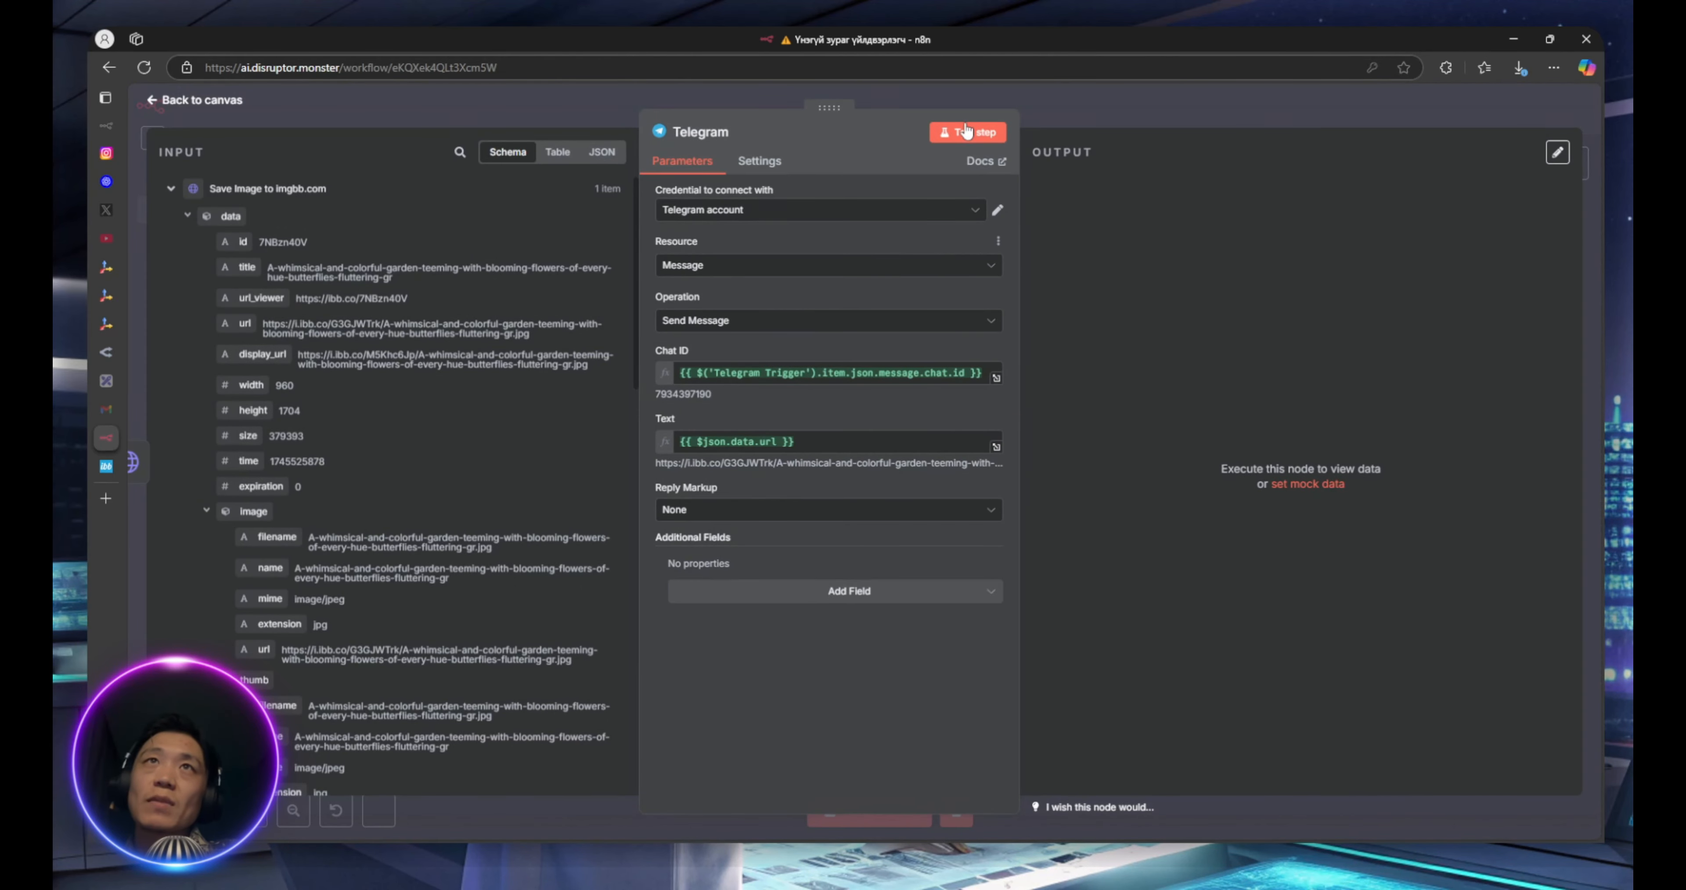
pyautogui.click(967, 132)
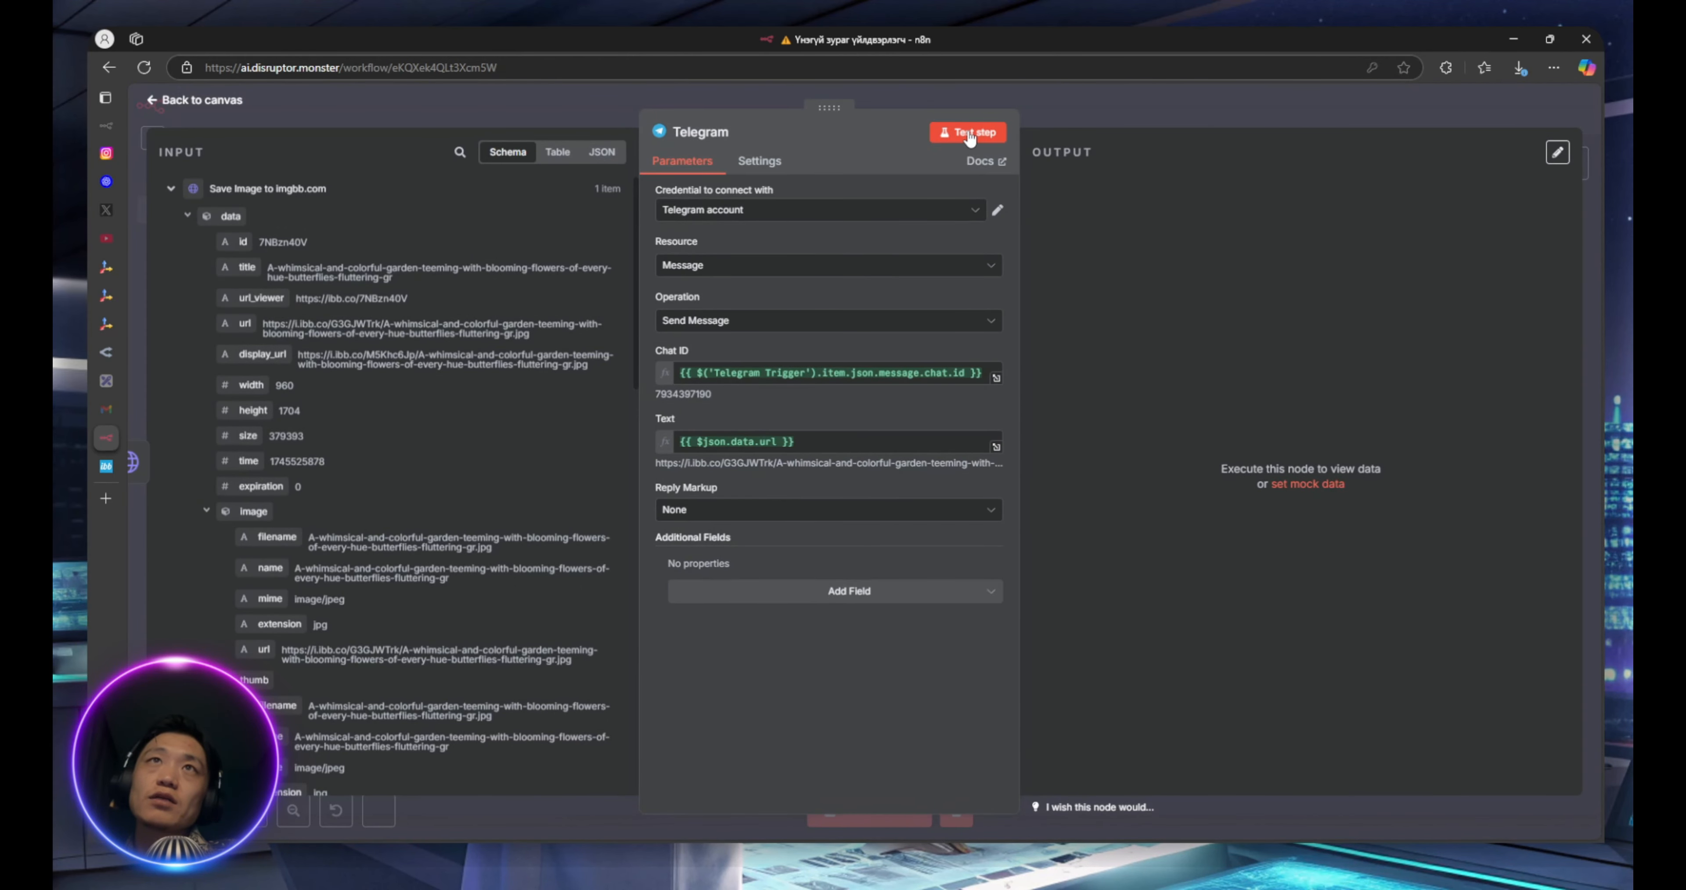
pyautogui.click(593, 93)
pyautogui.click(1495, 806)
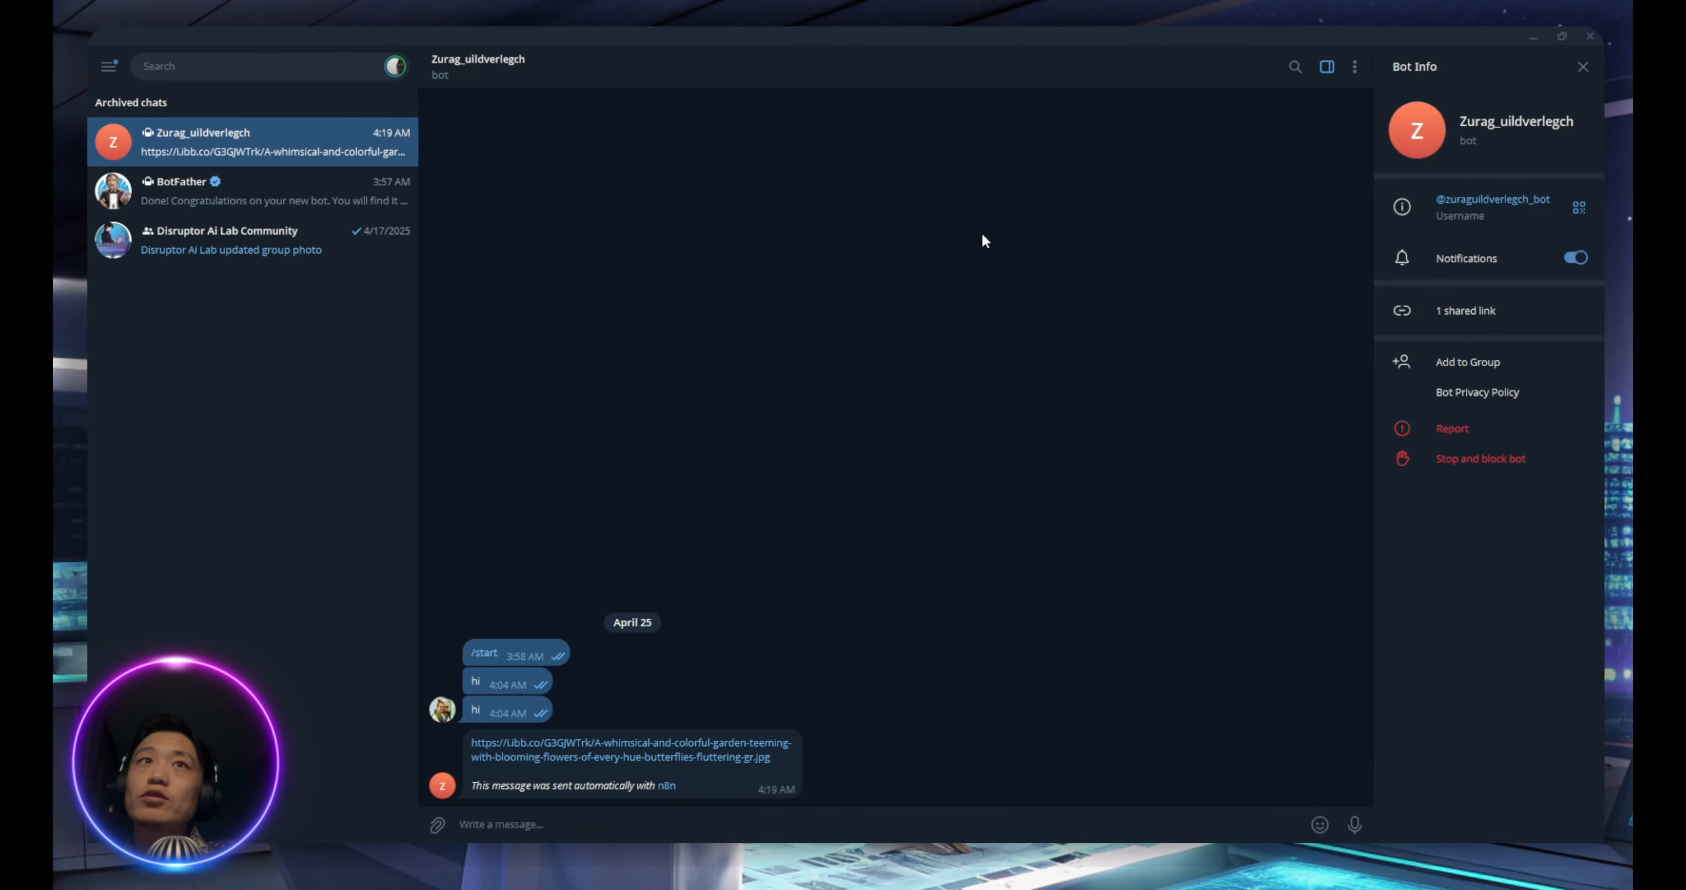
# Copy the image link from the bot's message and open it in a new browser tab
pyautogui.moveTo(772, 755); pyautogui.dragTo(466, 740)
pyautogui.hotkey('ctrl', 'c')
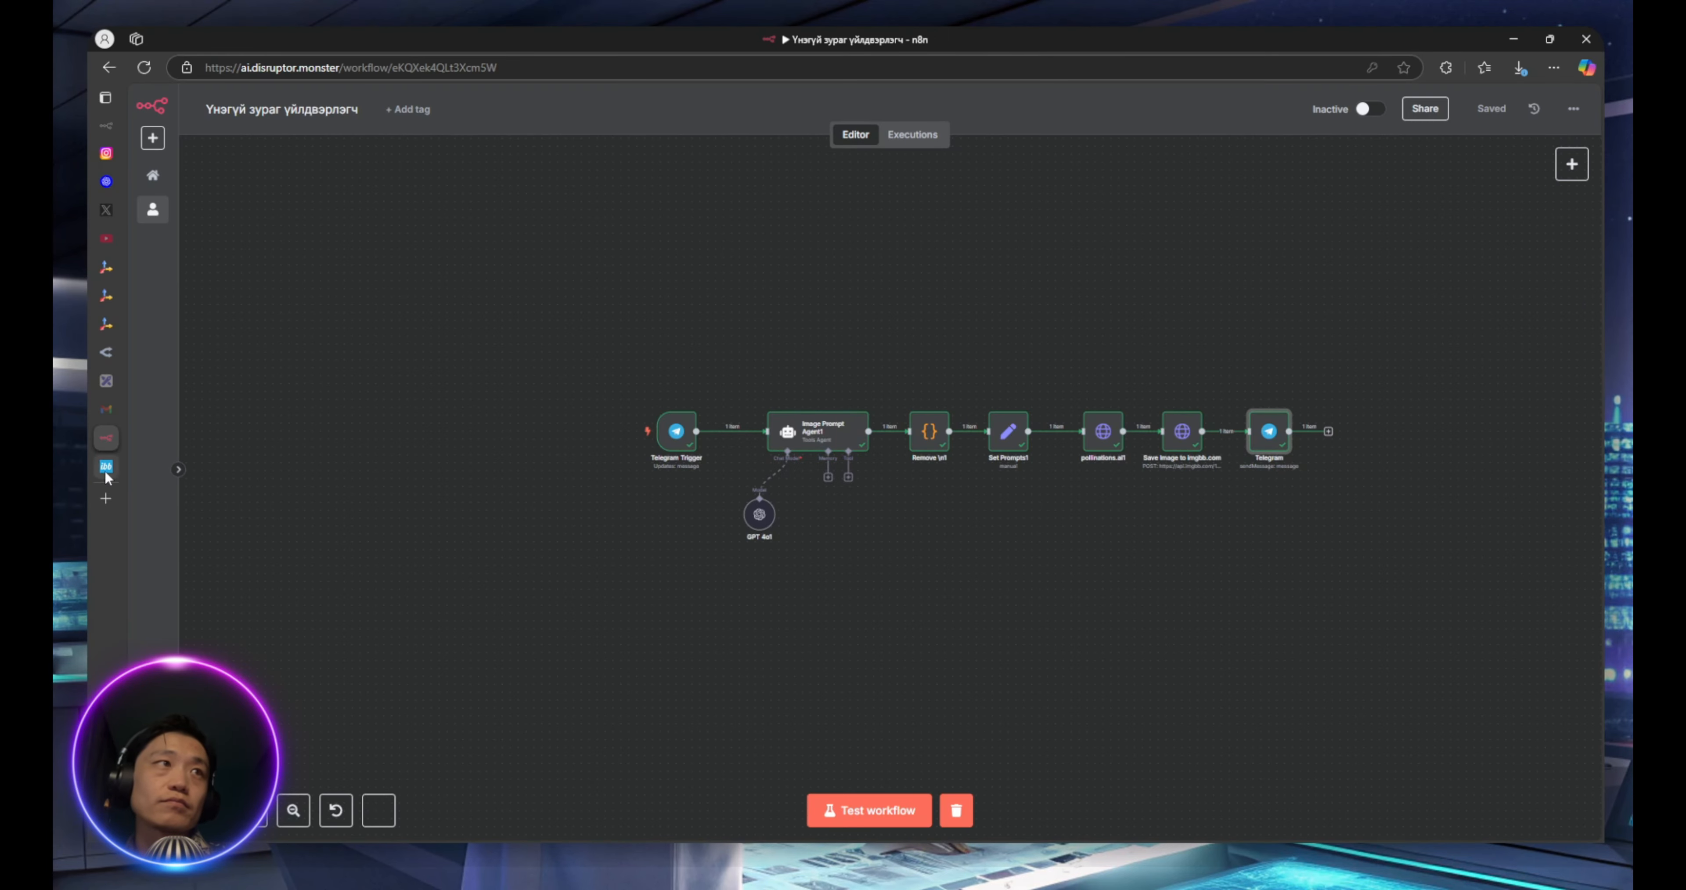
pyautogui.click(108, 496)
pyautogui.hotkey('ctrl', 'v')
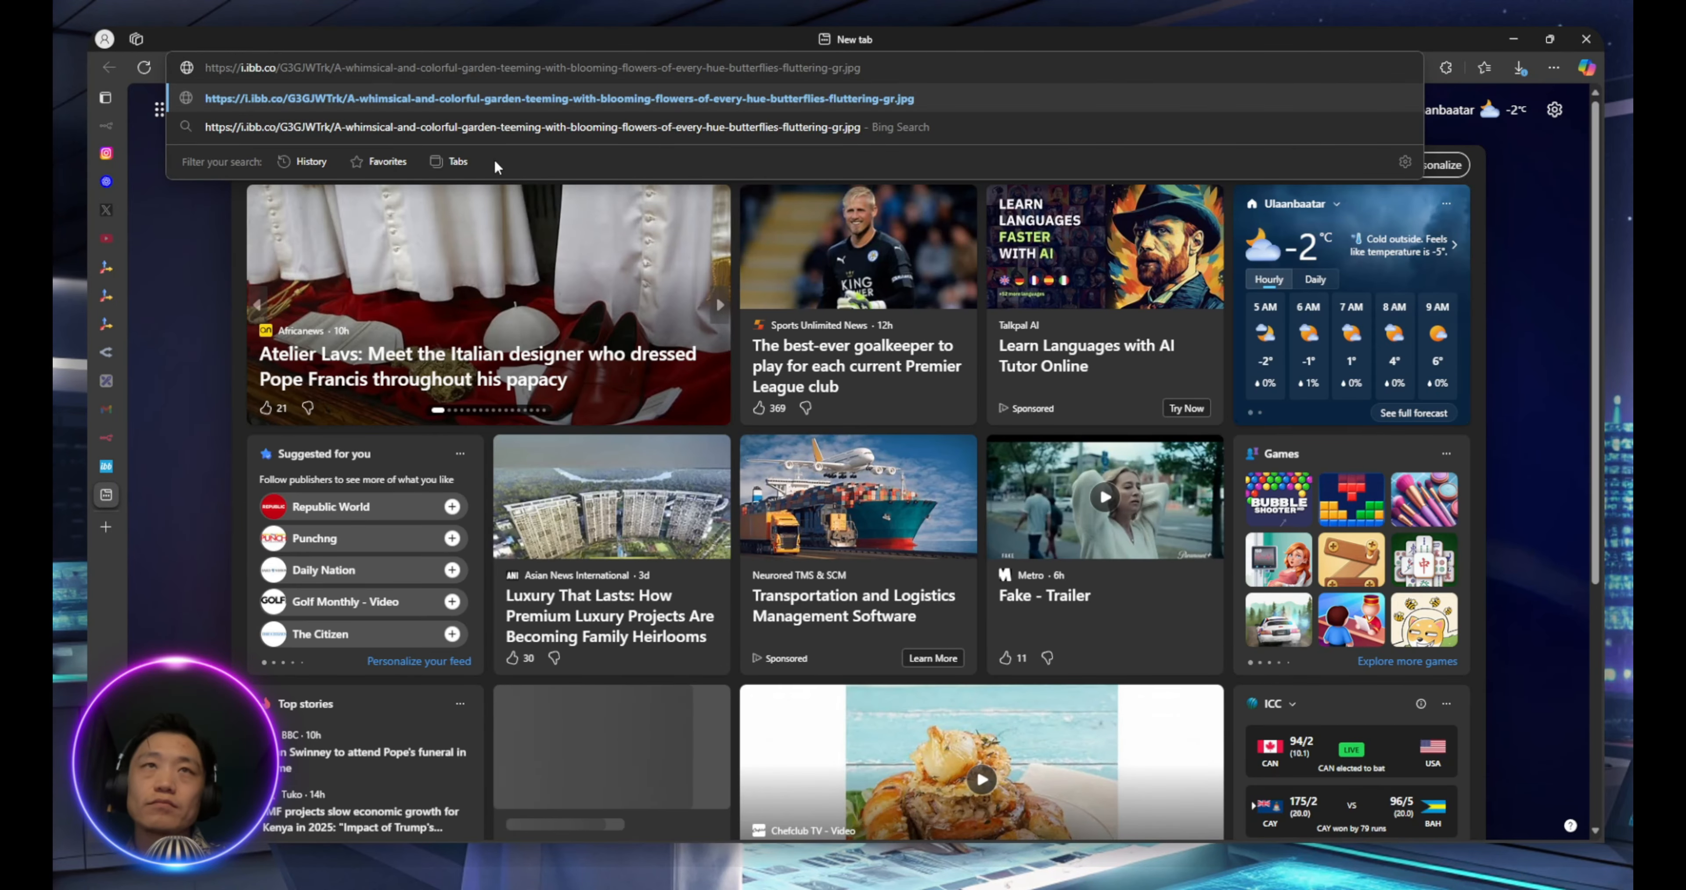
pyautogui.press('Return')
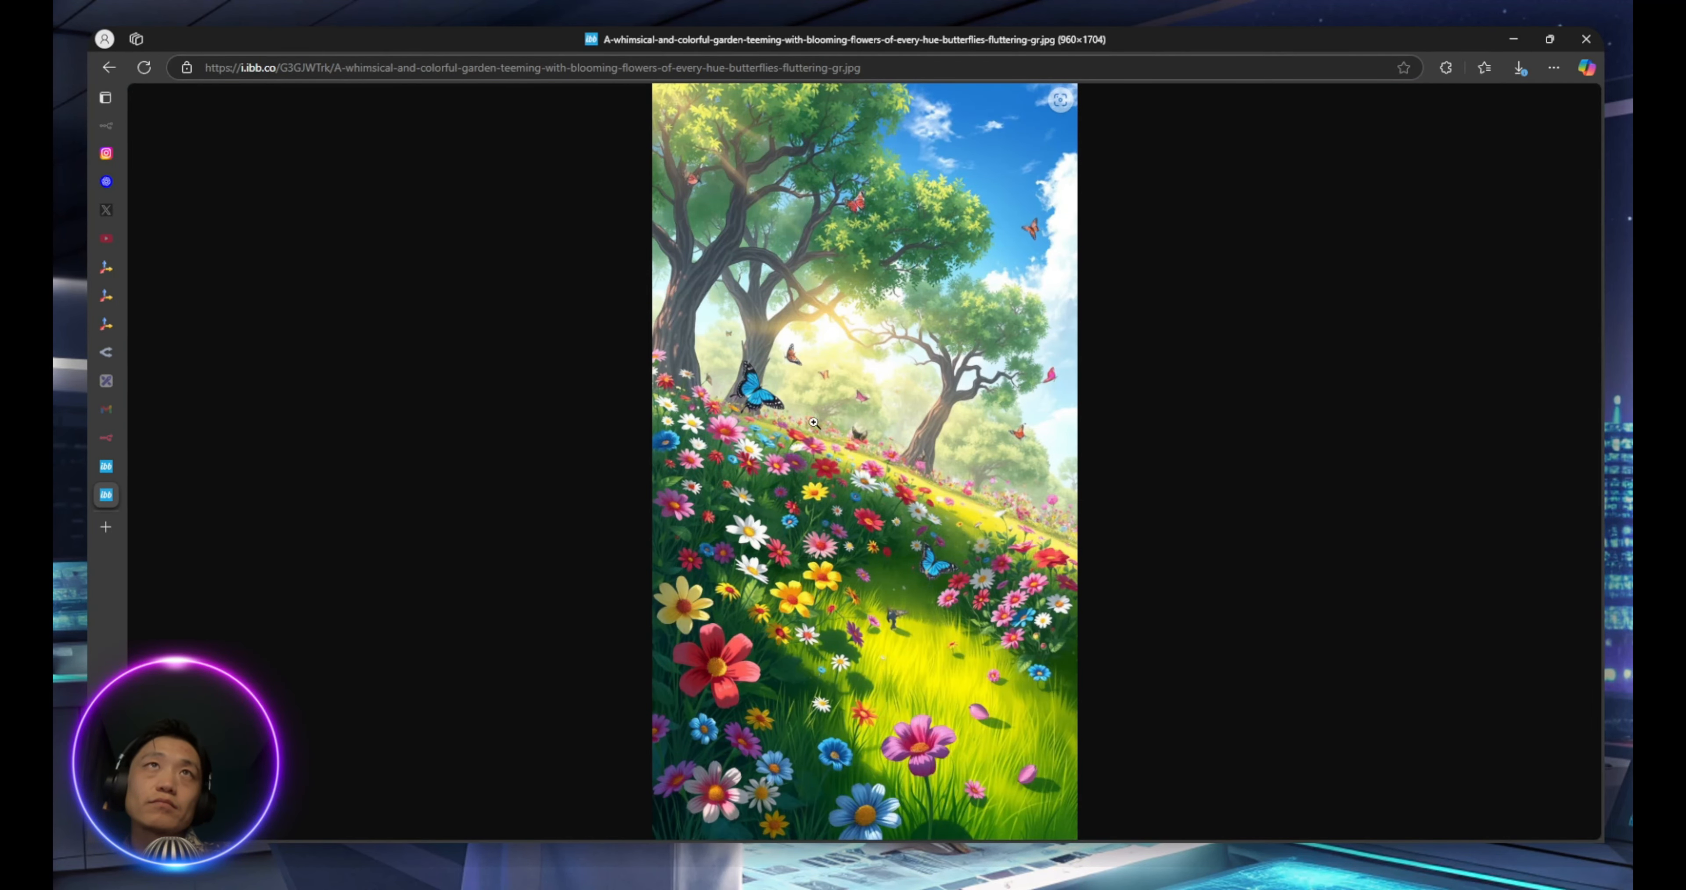
# Examine the automatic n8n attribution line in the bot's Telegram message and return to the n8n workflow
pyautogui.click(1511, 38)
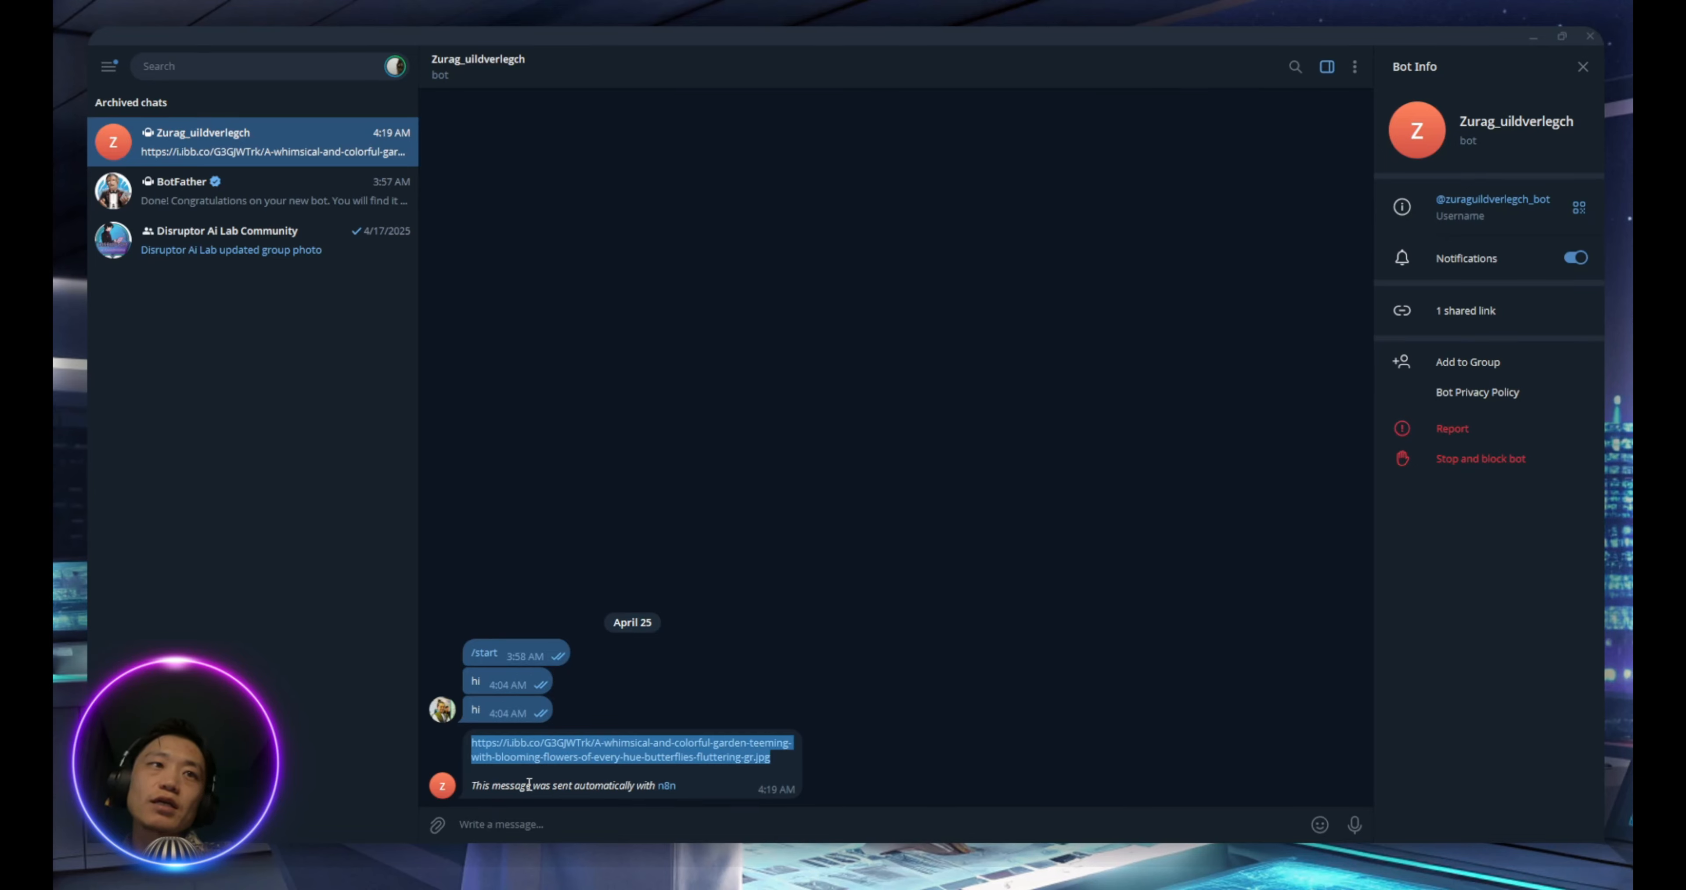
pyautogui.click(478, 787)
pyautogui.moveTo(472, 787); pyautogui.dragTo(637, 789)
pyautogui.click(966, 799)
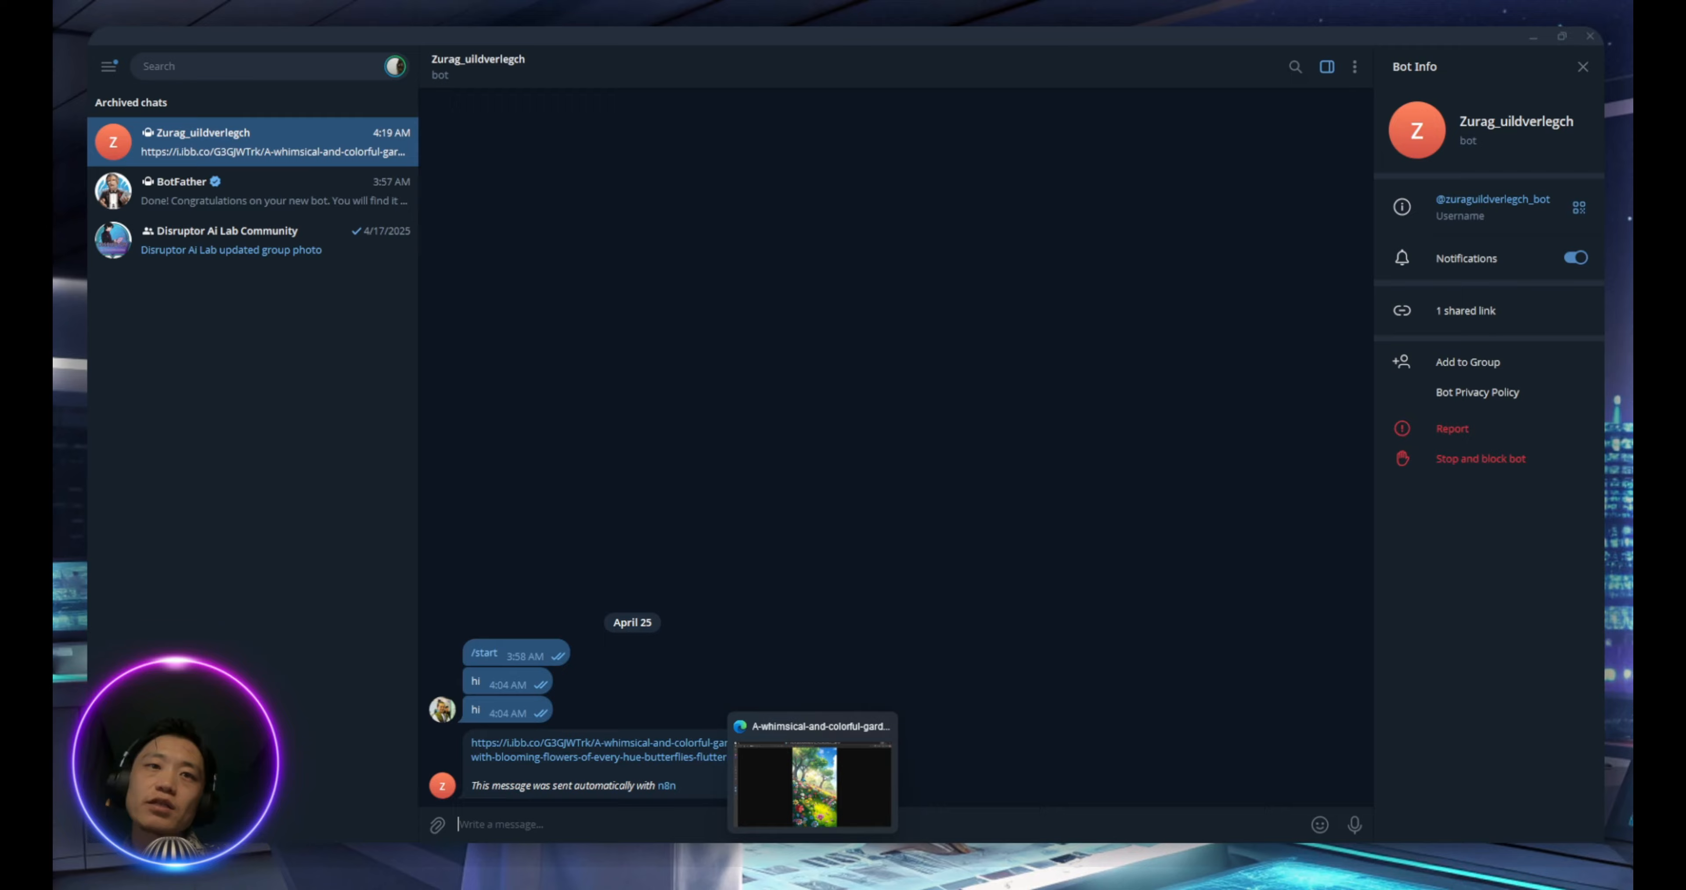
pyautogui.click(809, 860)
pyautogui.moveTo(119, 444)
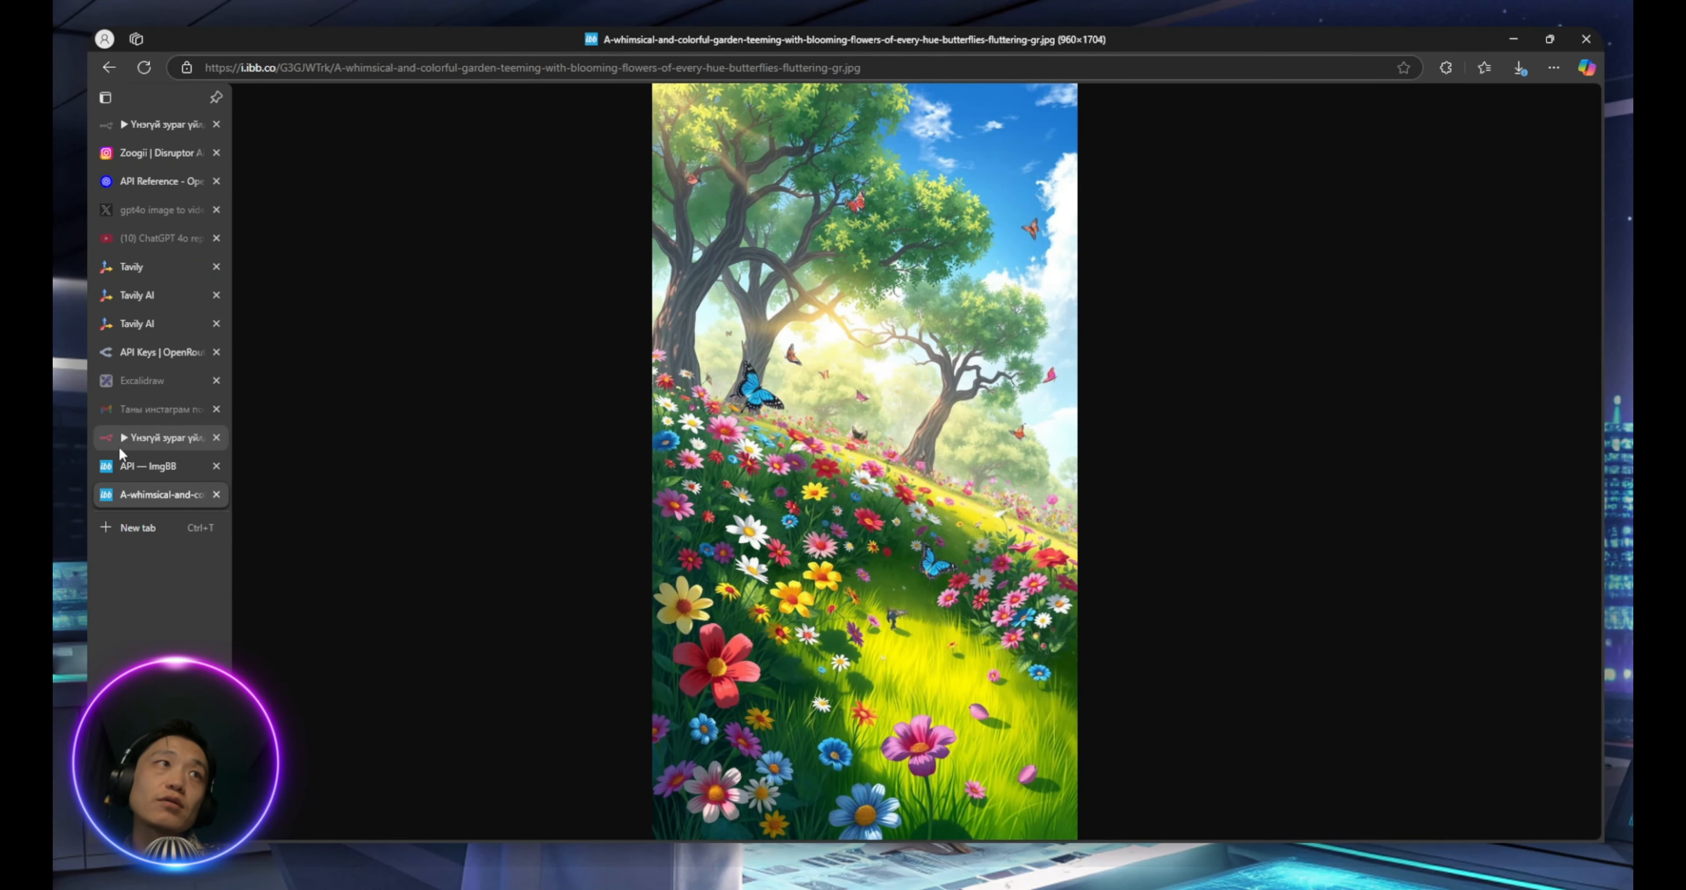
pyautogui.click(171, 437)
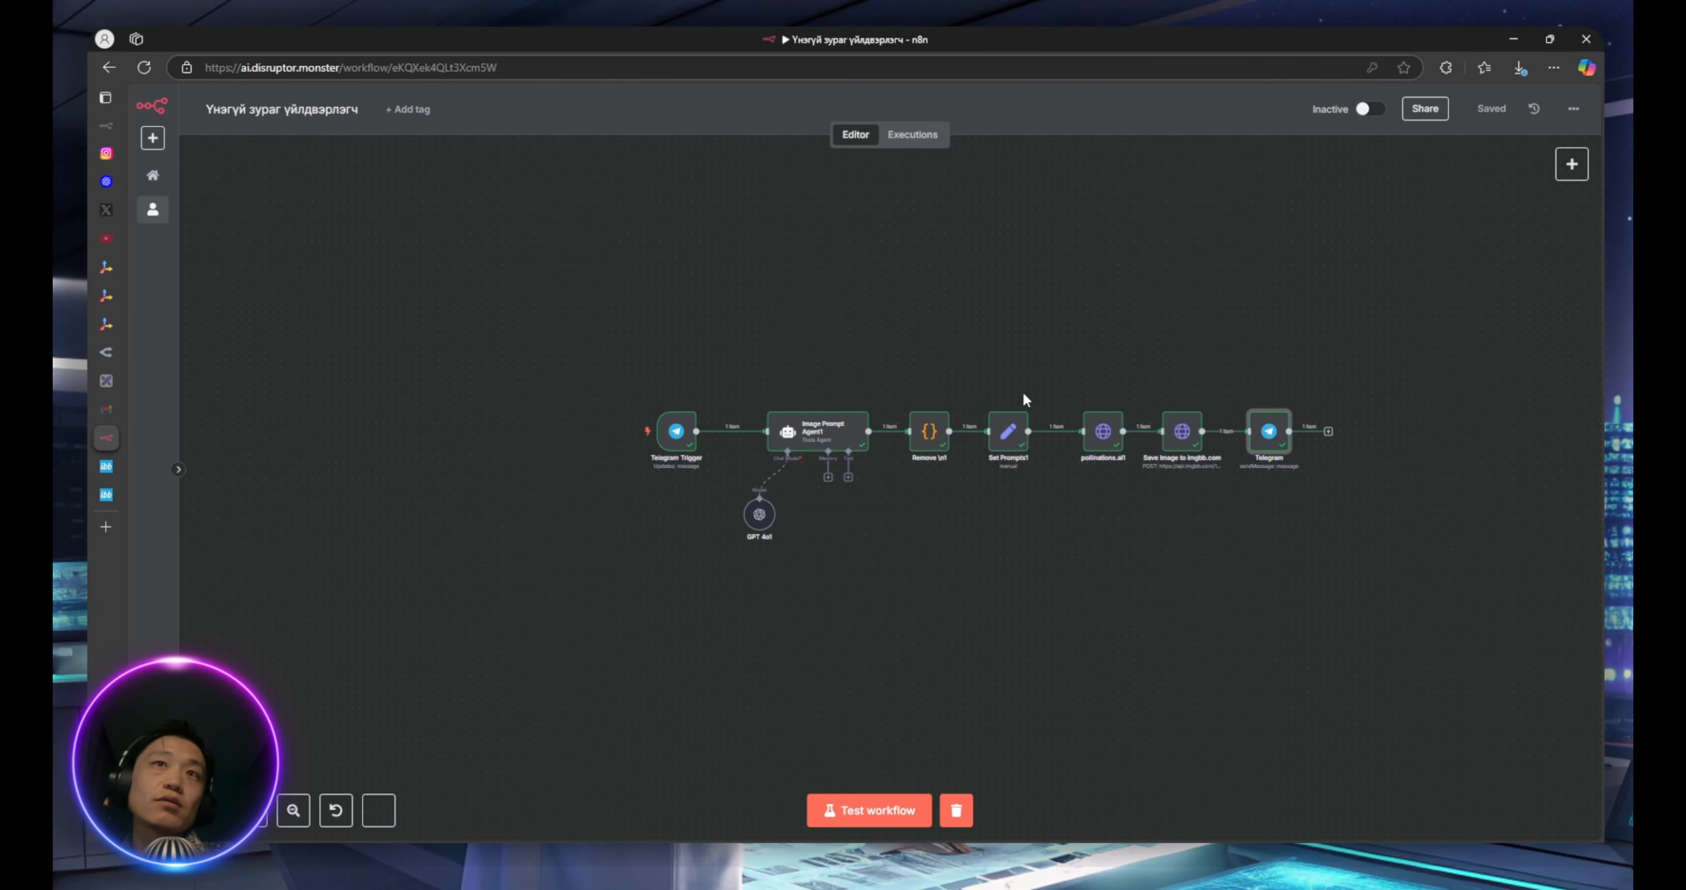
# Add the Append n8n Attribution field, switched off, to the Telegram node, and save and activate the workflow
pyautogui.doubleClick(1275, 431)
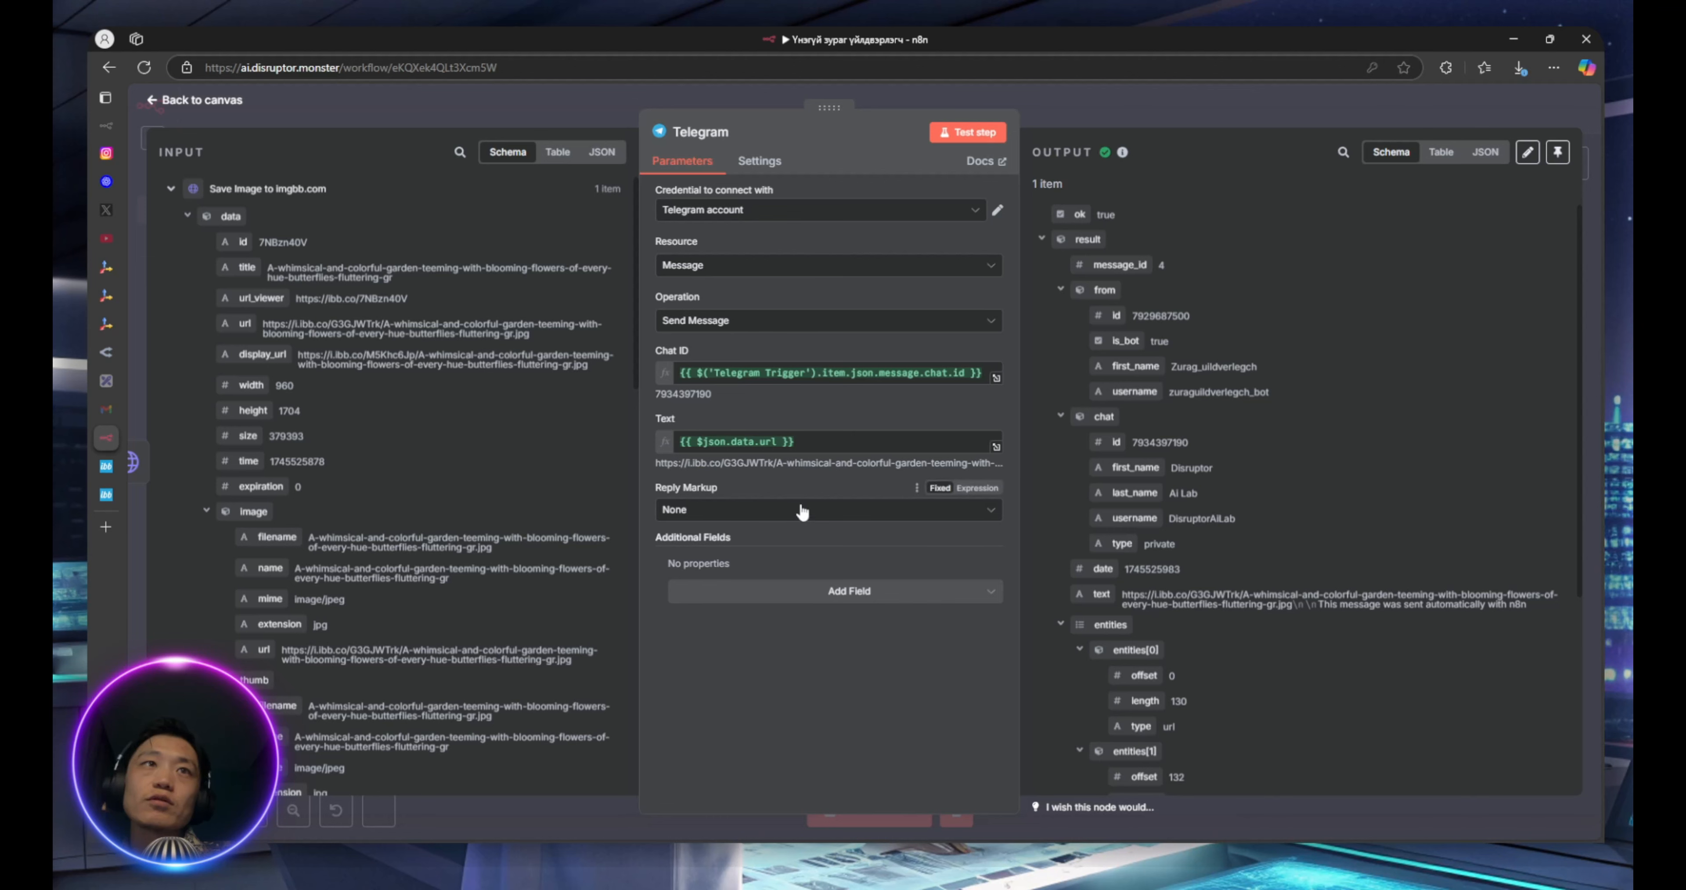
pyautogui.click(849, 593)
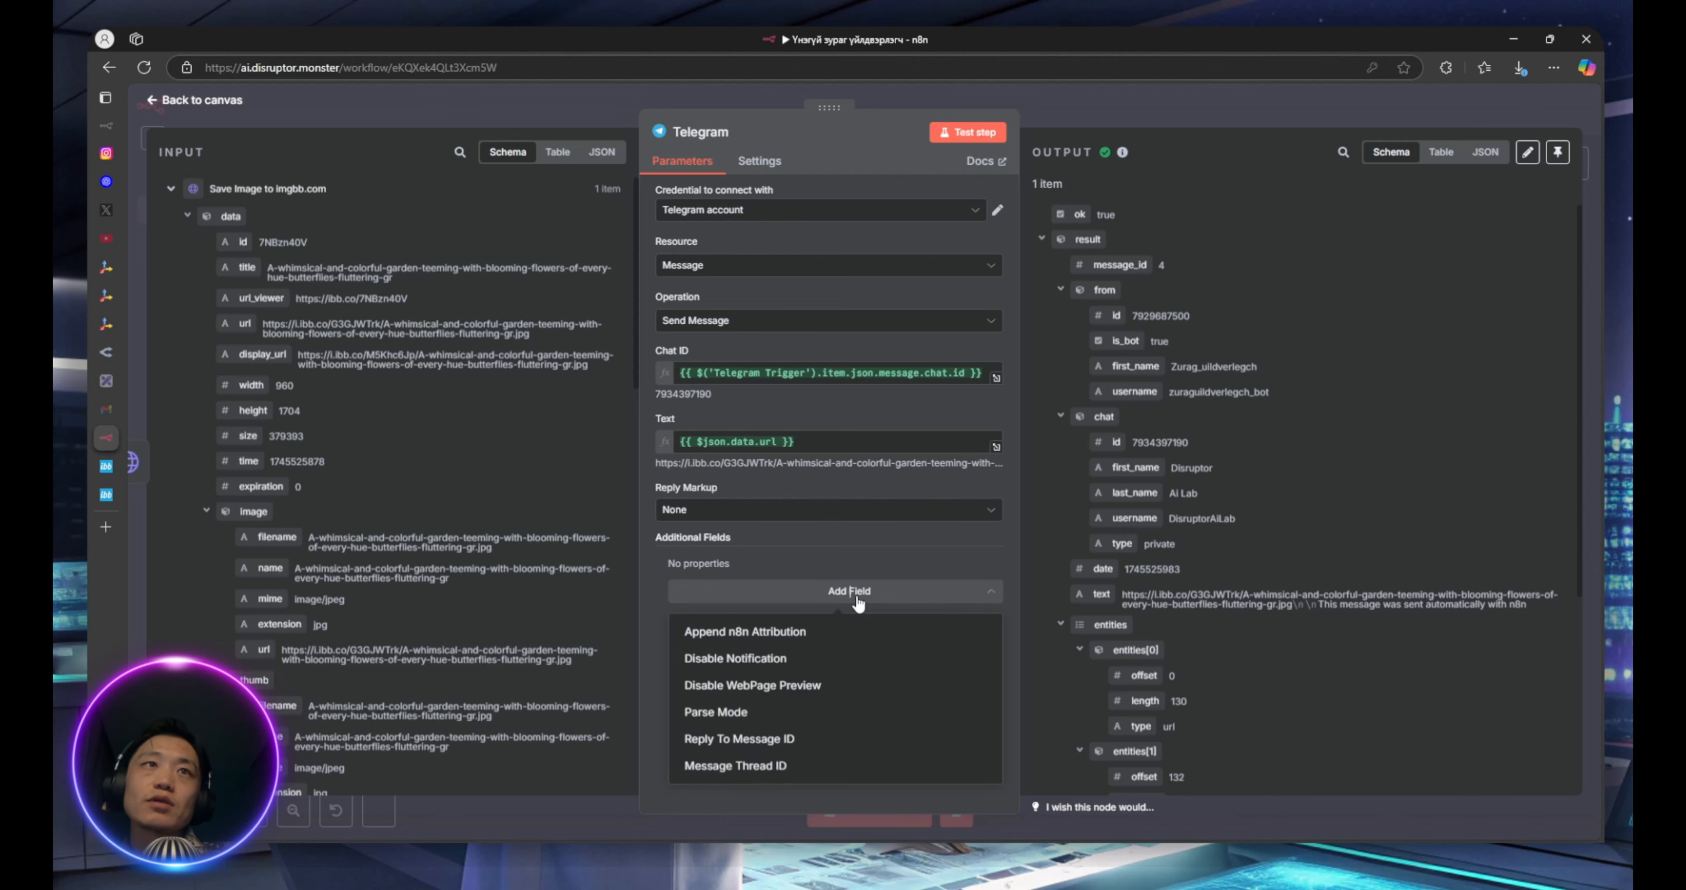
pyautogui.click(831, 638)
pyautogui.click(695, 584)
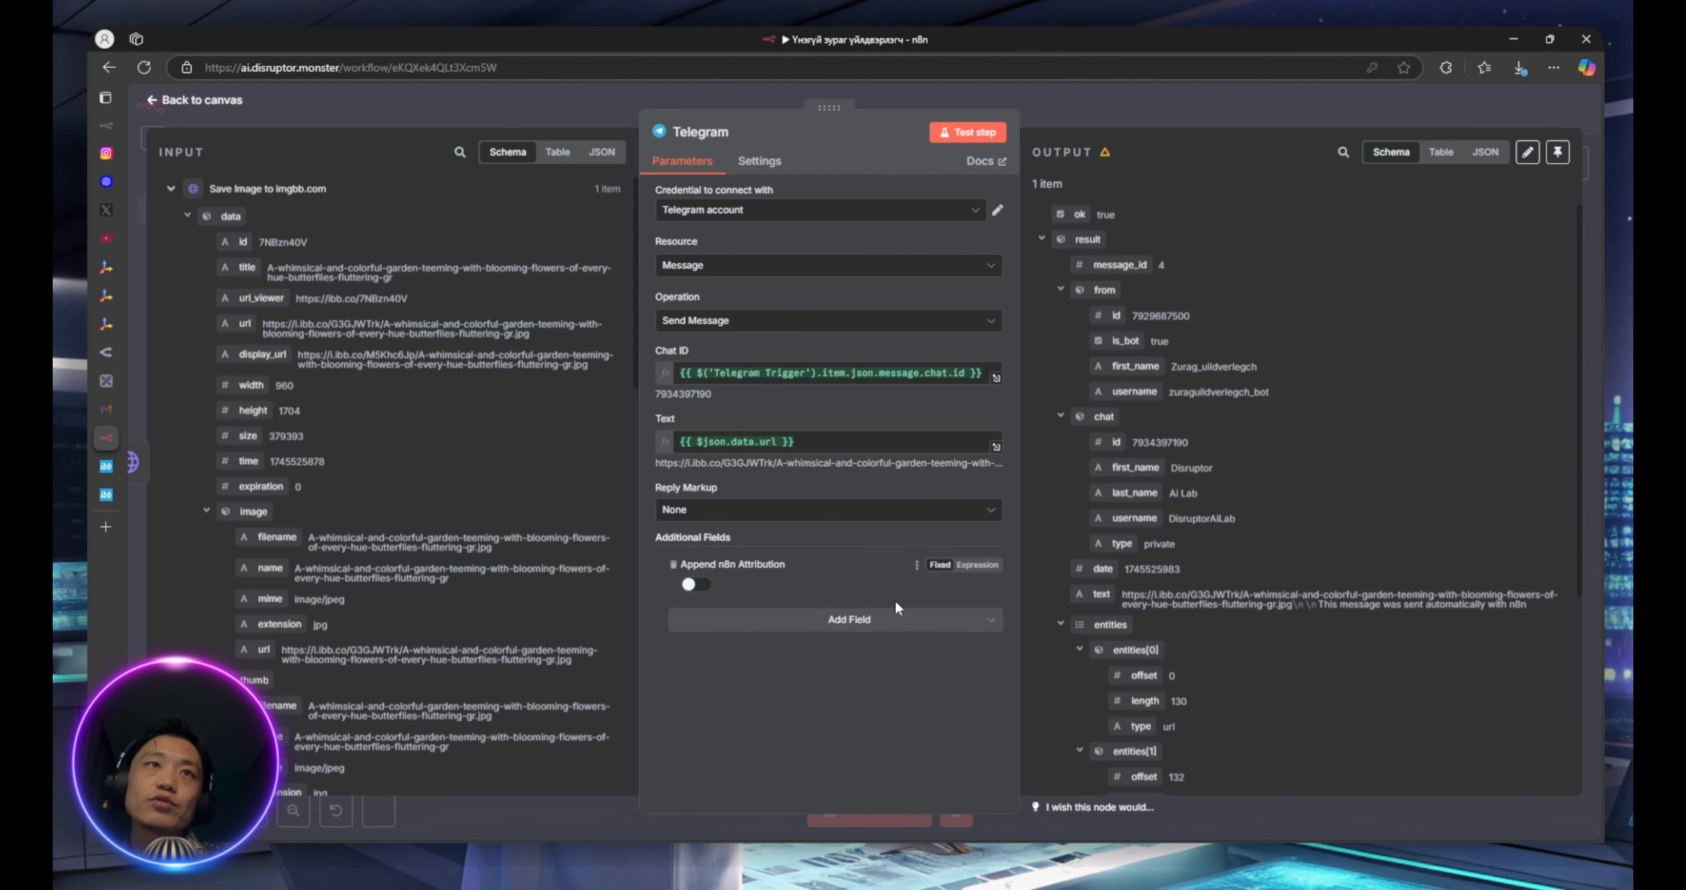
pyautogui.click(574, 108)
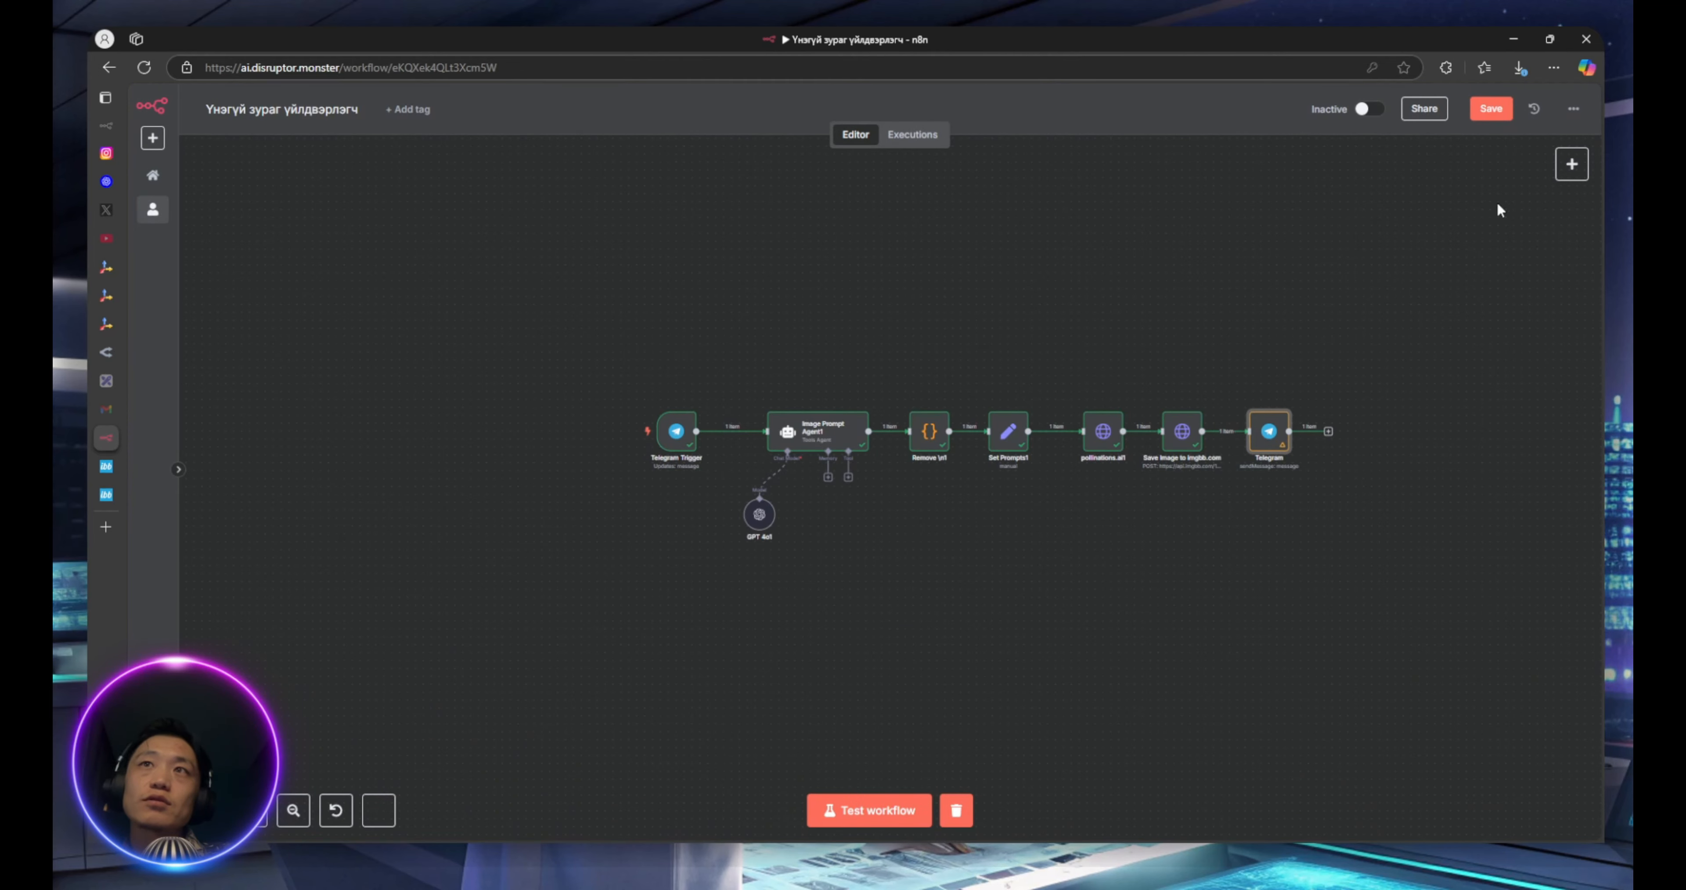
pyautogui.hotkey('ctrl', 's')
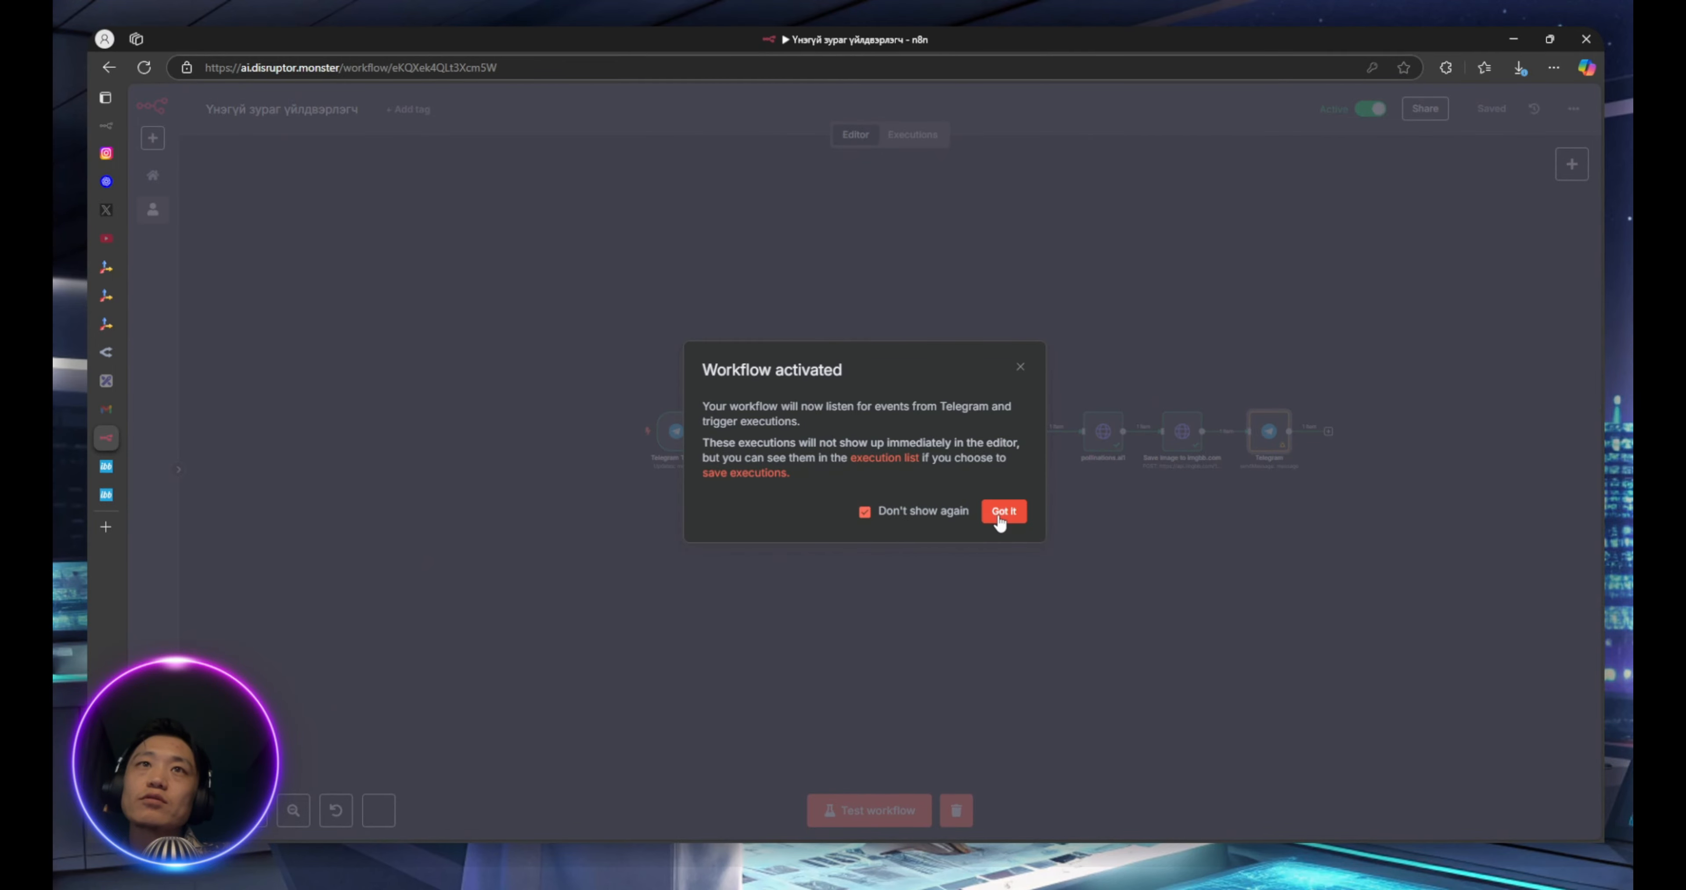
# Dismiss the activation notice, deactivate the workflow and start a test run that waits for the Telegram trigger
pyautogui.click(1001, 512)
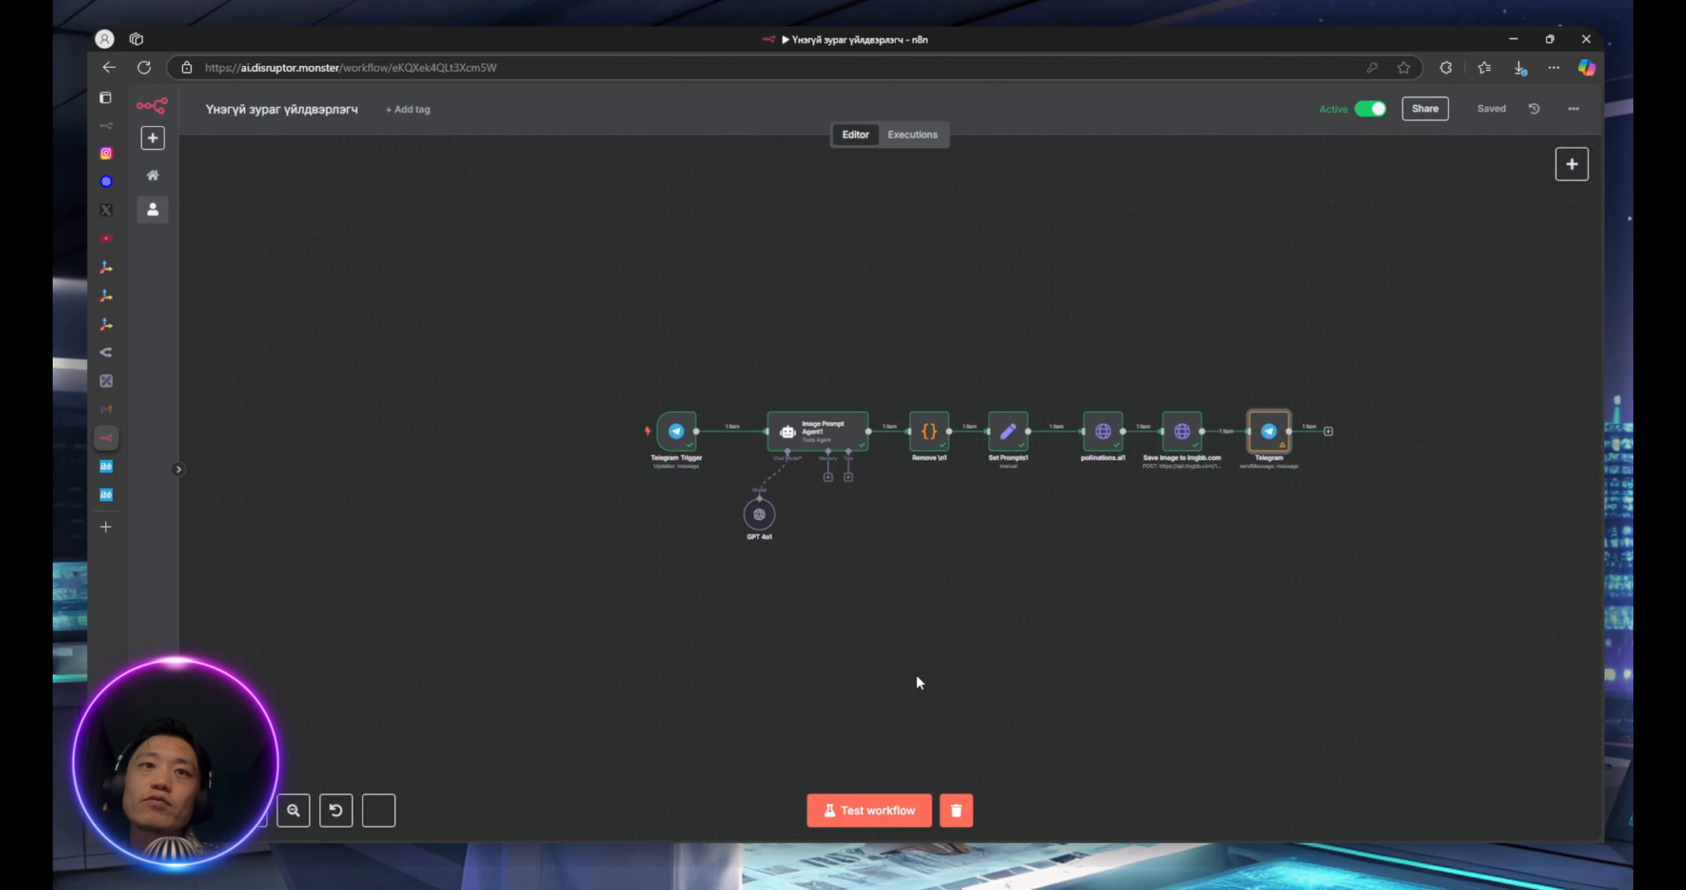
pyautogui.click(1371, 109)
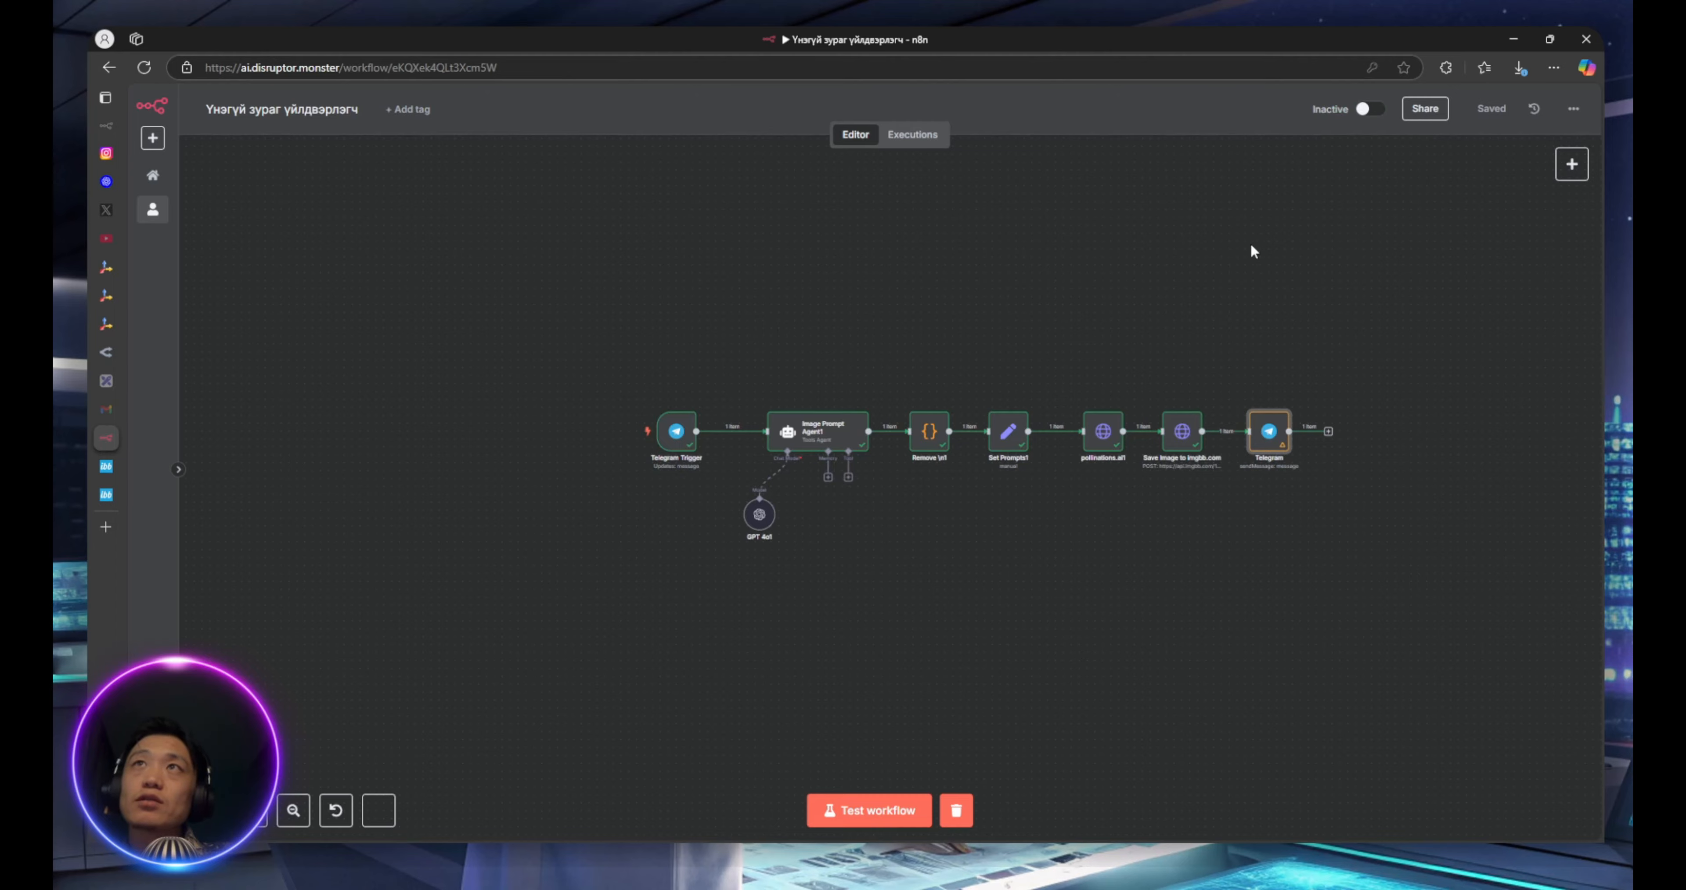
pyautogui.click(895, 805)
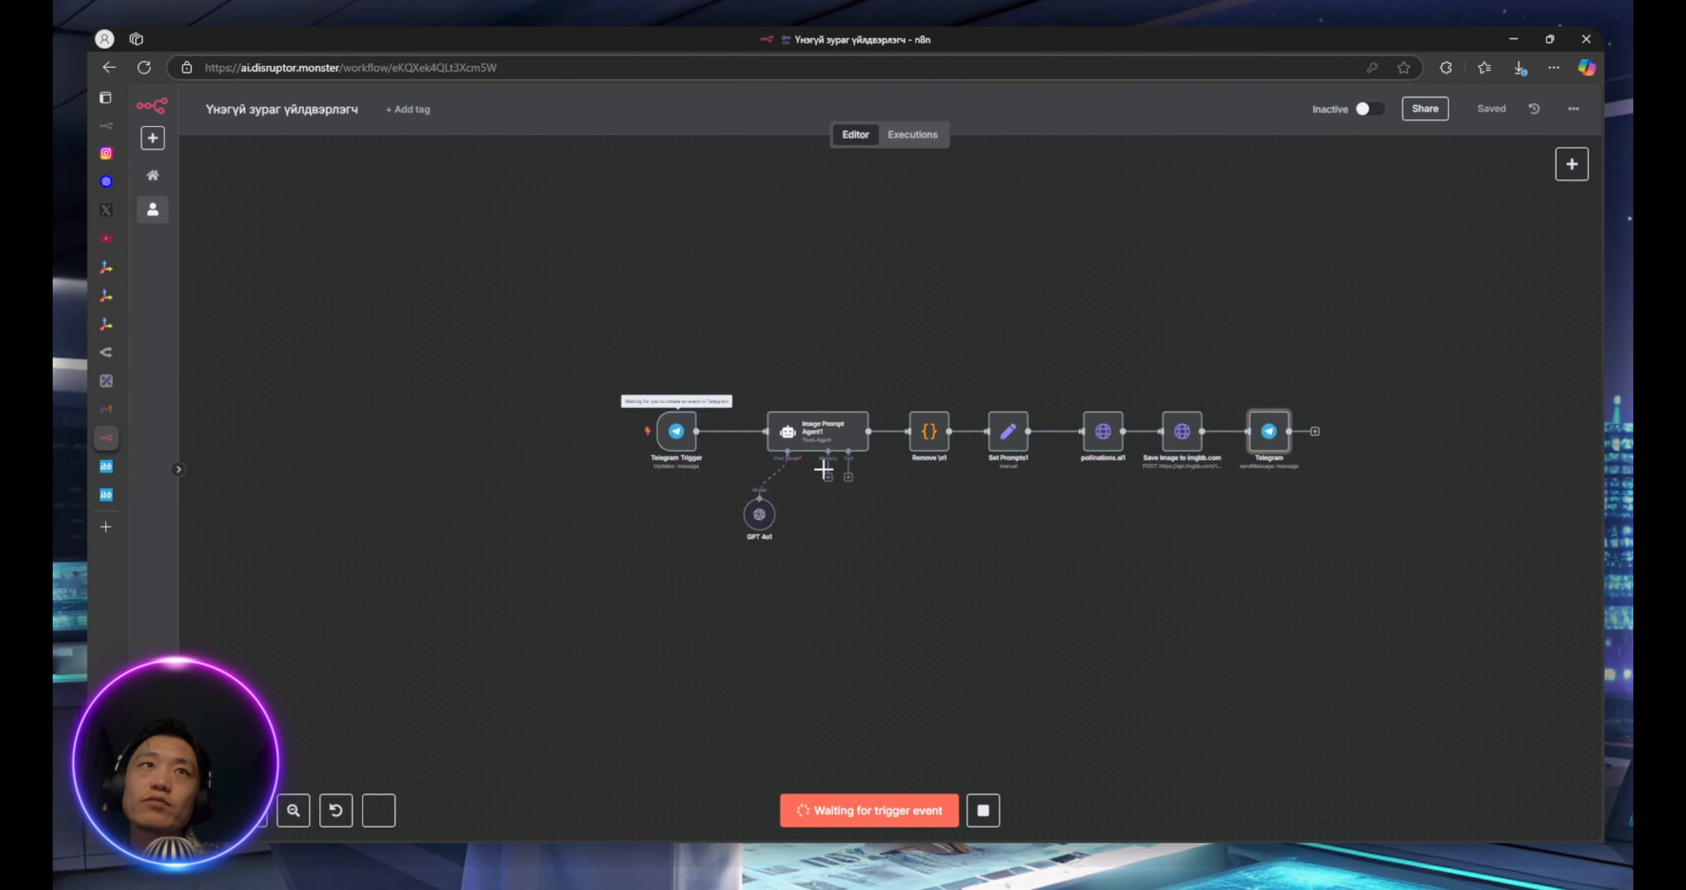
# Switch to the bot's chat in Telegram, place its reduced window beside the workflow and send the message "coca cola riding a skateboard"
pyautogui.moveTo(1087, 876)
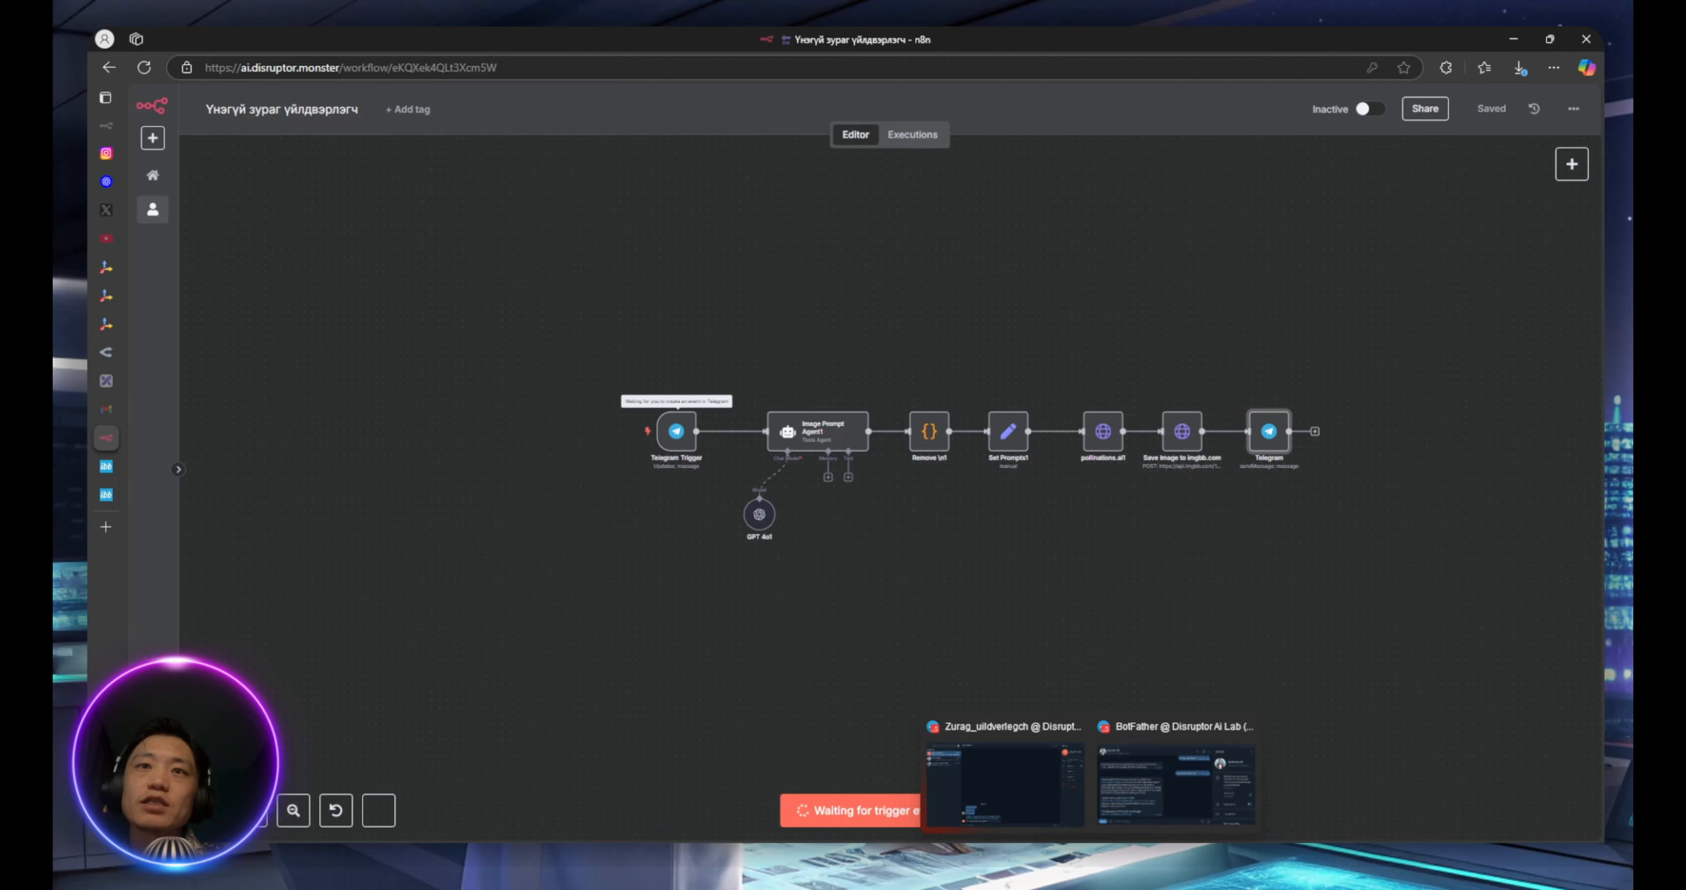
pyautogui.click(1028, 791)
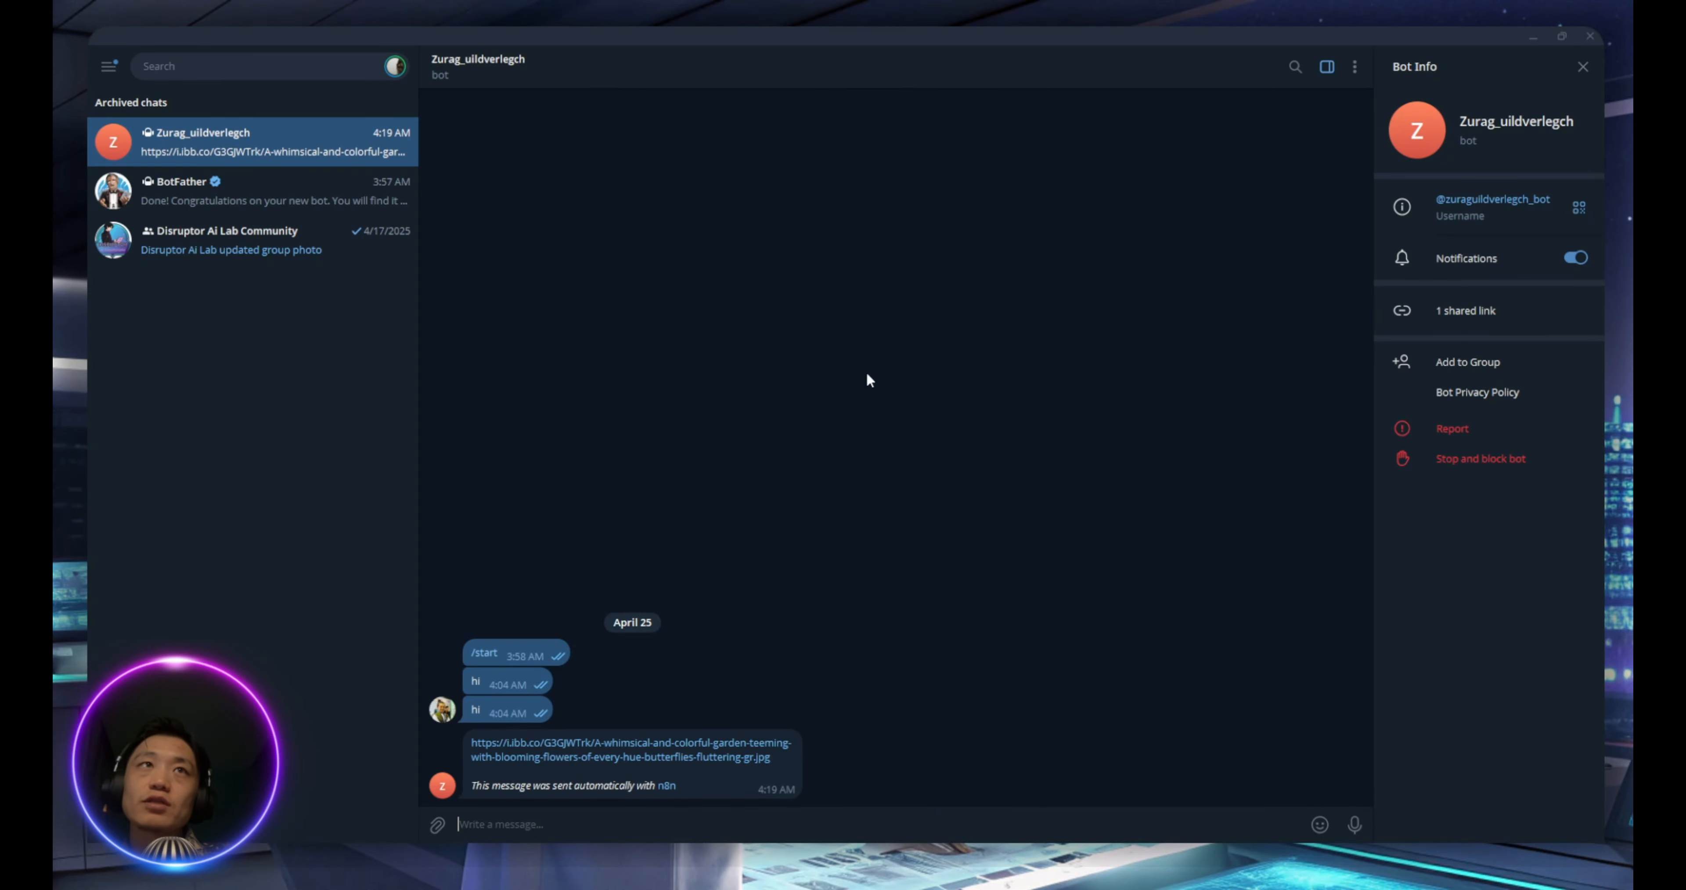
pyautogui.click(1561, 37)
pyautogui.moveTo(816, 216); pyautogui.dragTo(444, 75)
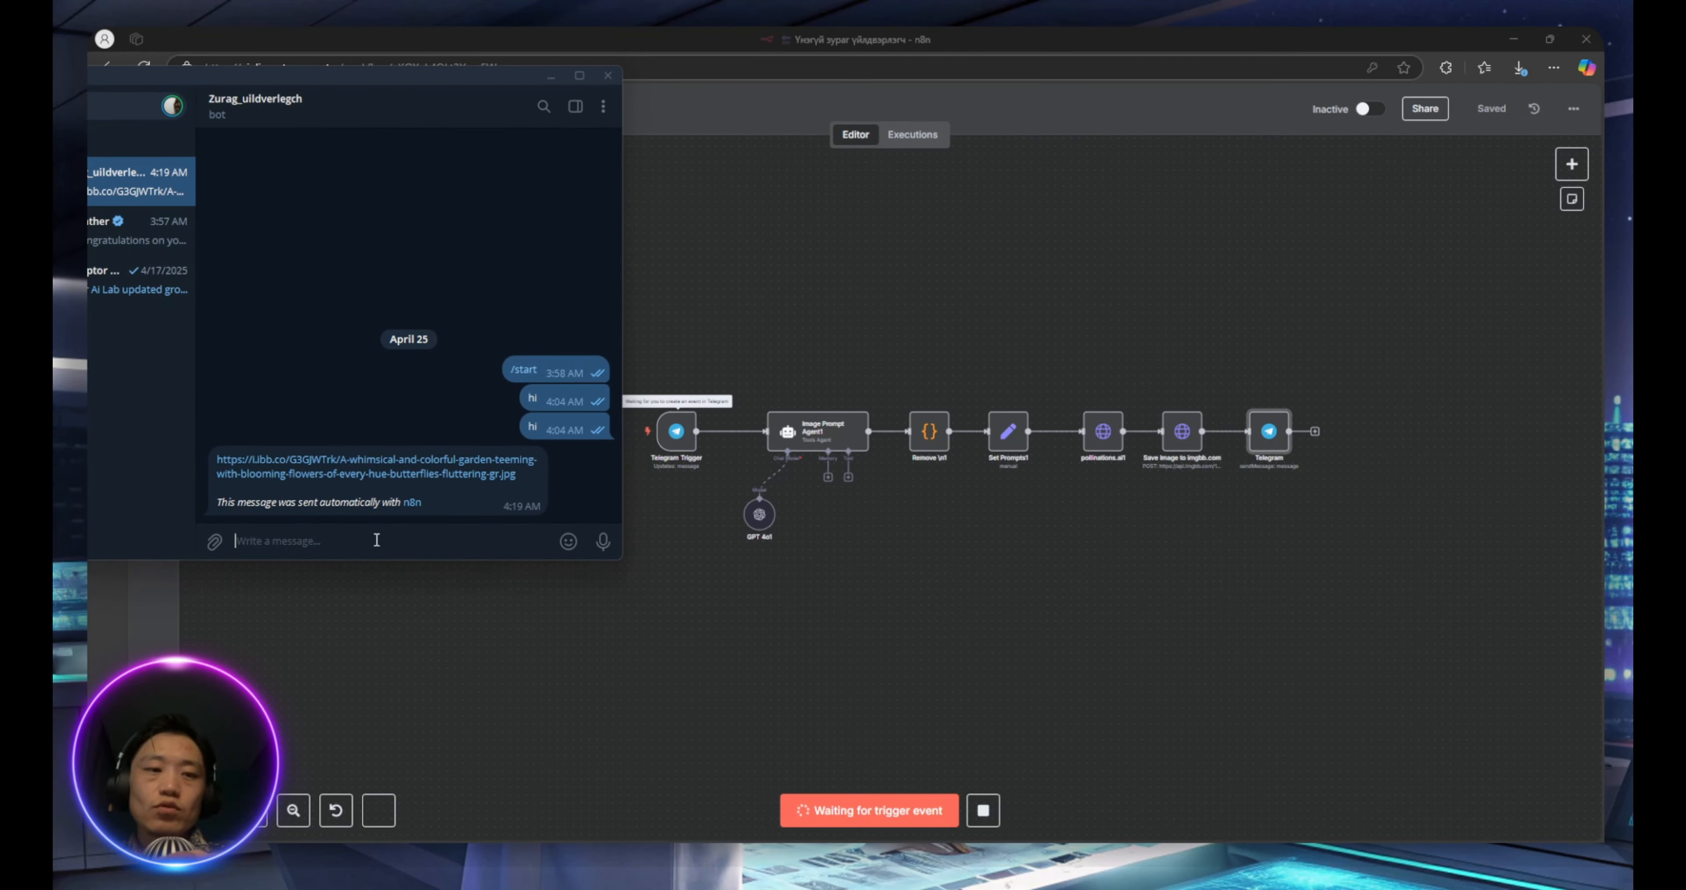
pyautogui.write('coca cola riding a skateboard')
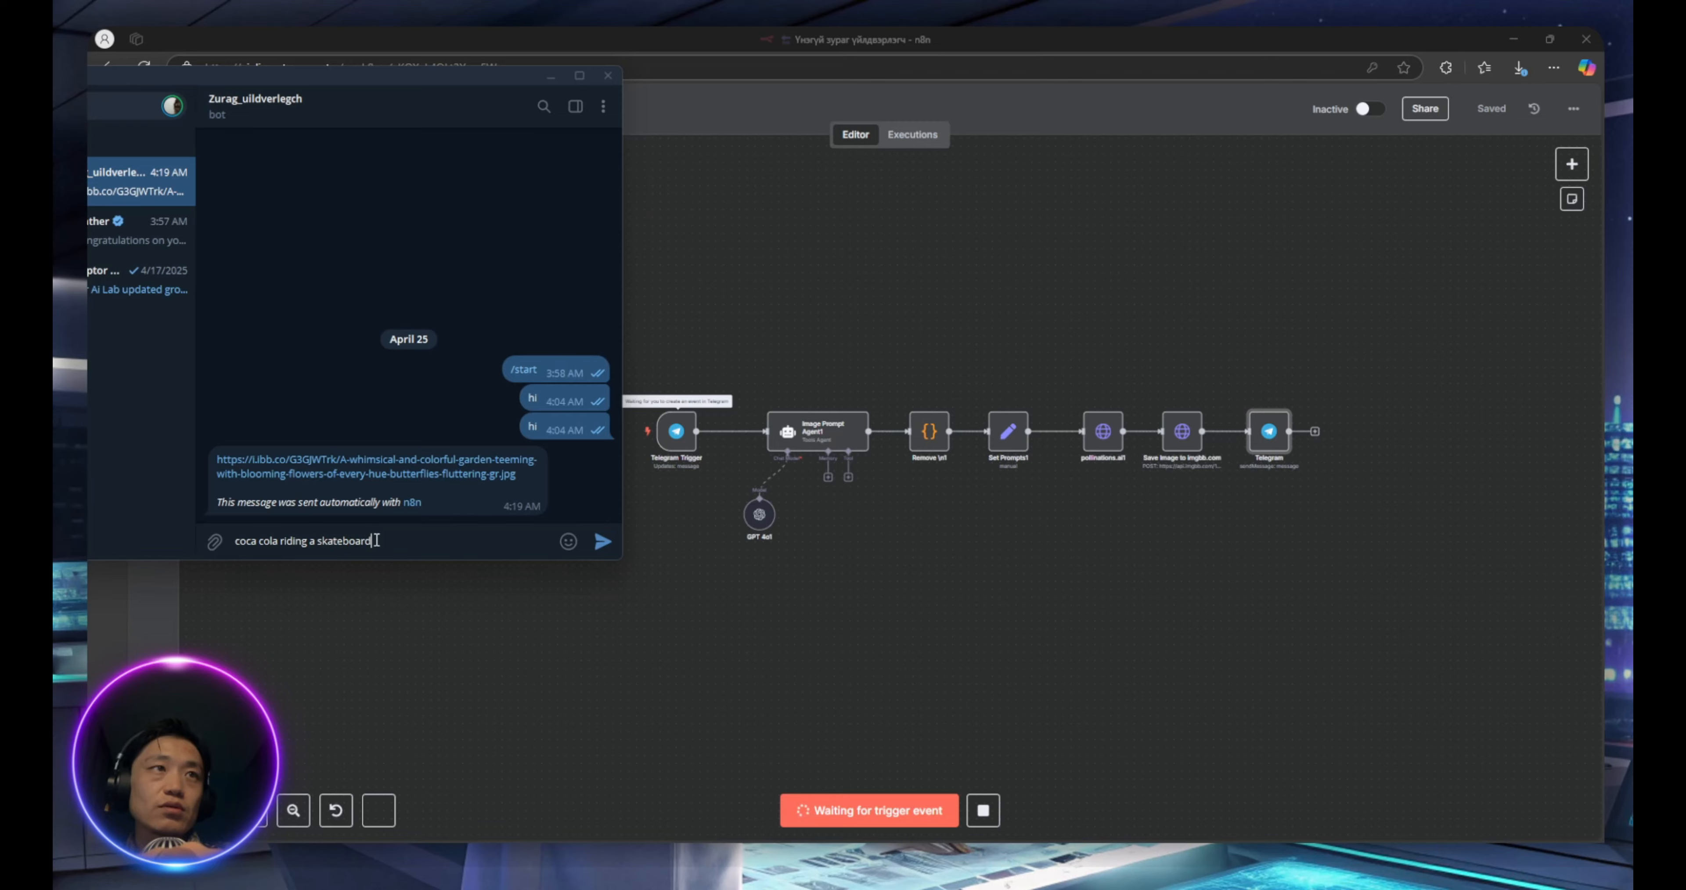
pyautogui.press('Return')
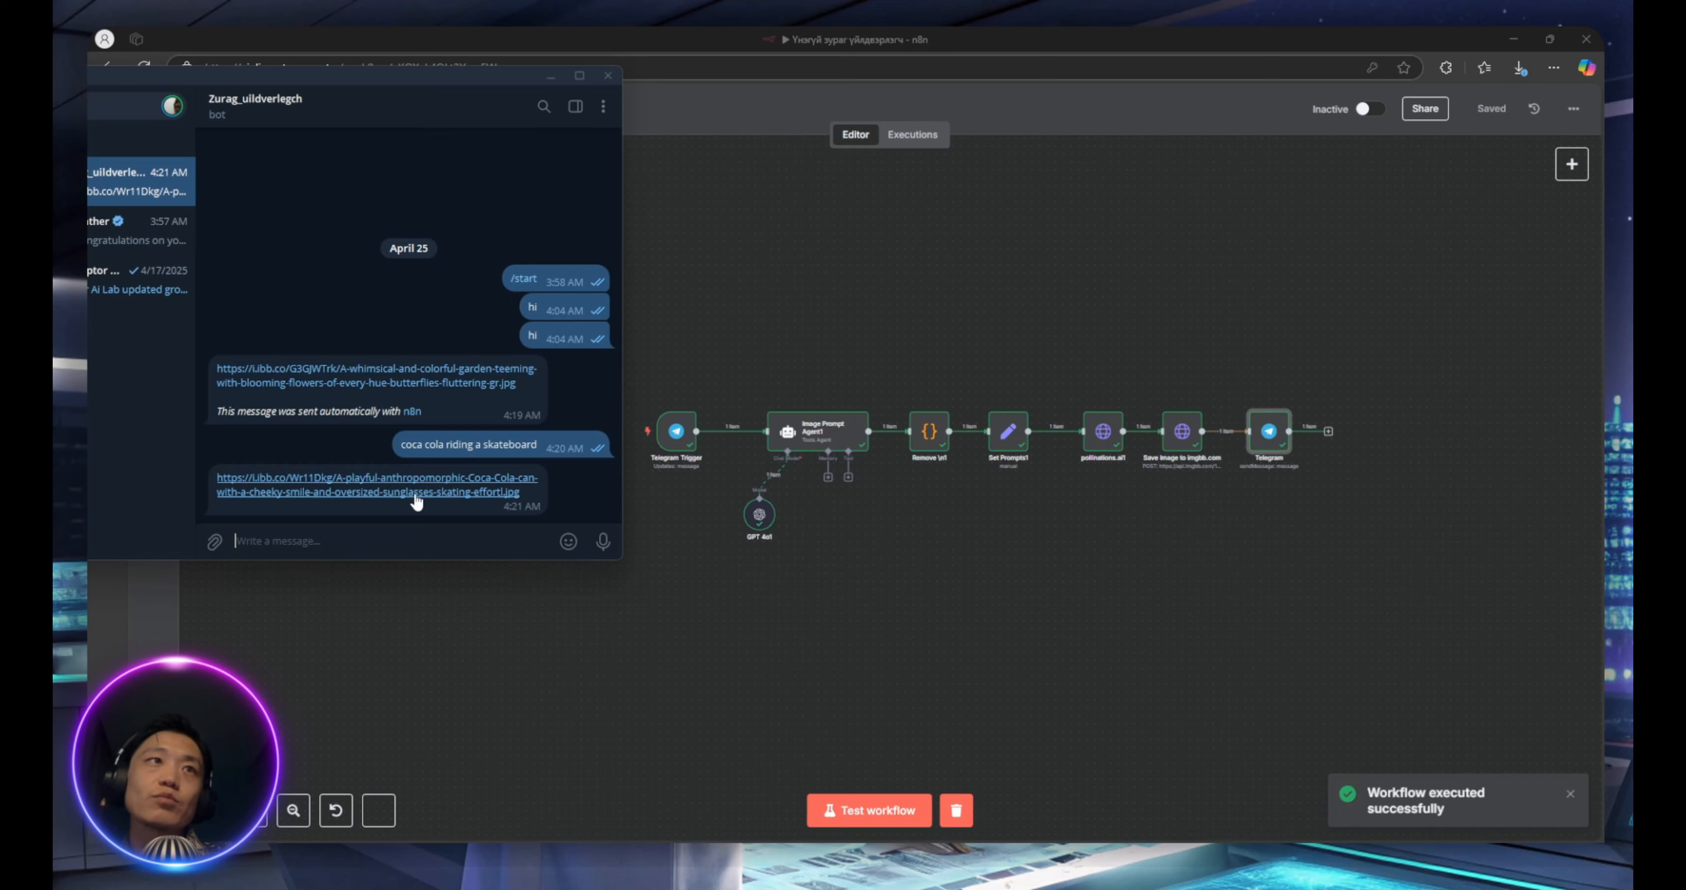
# Open the image link copied from the bot's newest reply in a new browser tab and return to the tested n8n workflow
pyautogui.moveTo(419, 501)
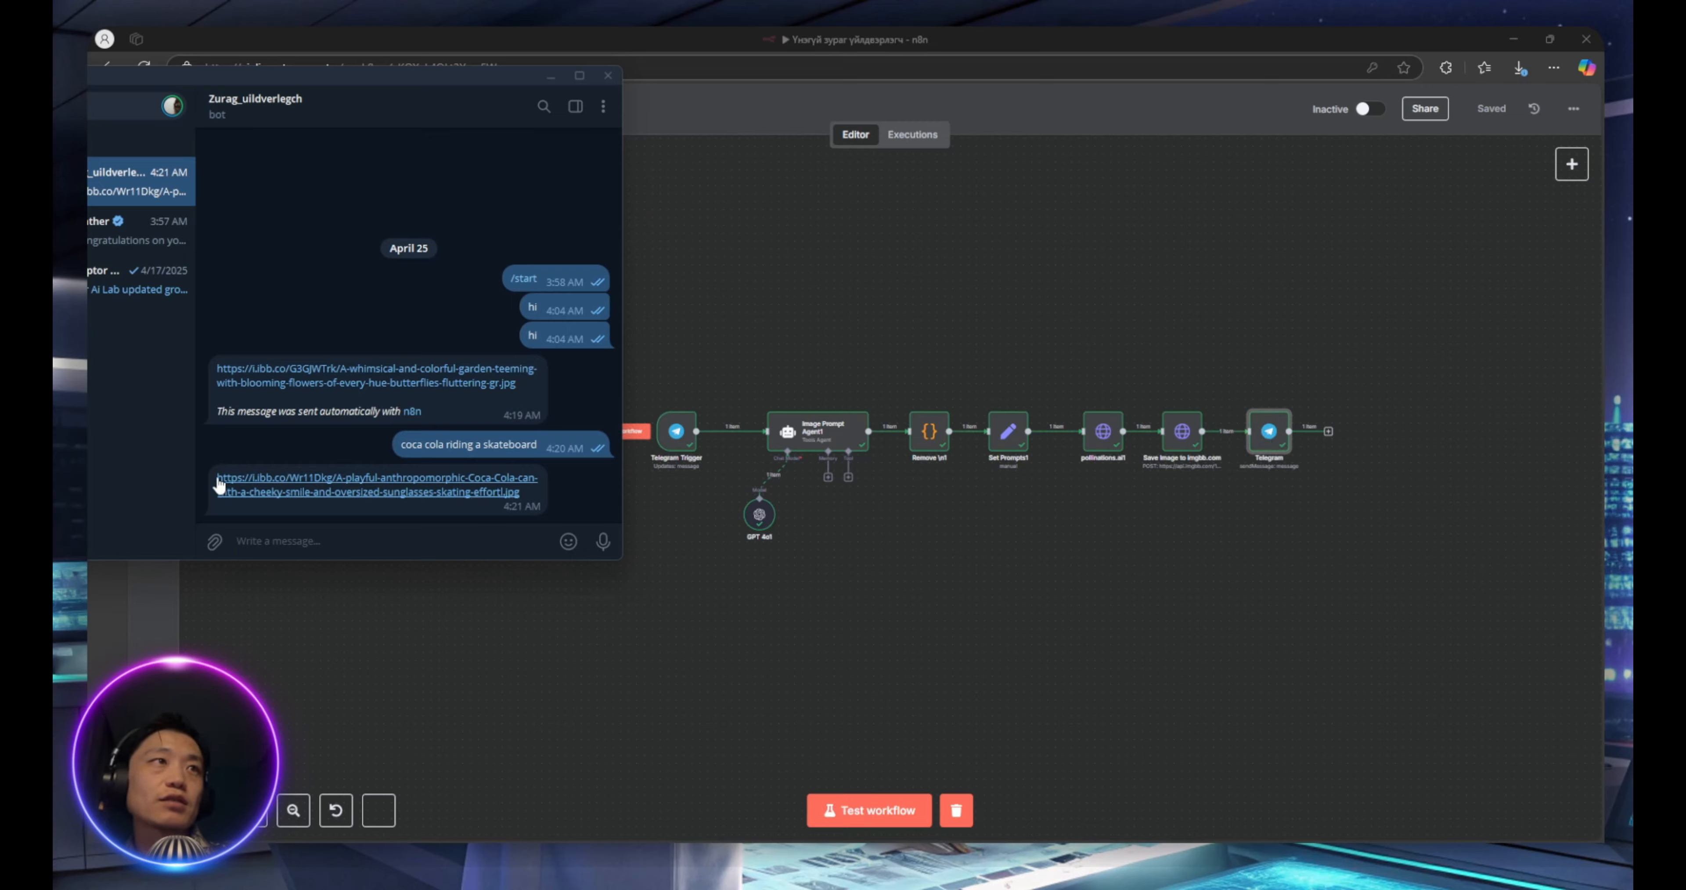
pyautogui.moveTo(216, 477); pyautogui.dragTo(534, 502)
pyautogui.hotkey('ctrl', 'c')
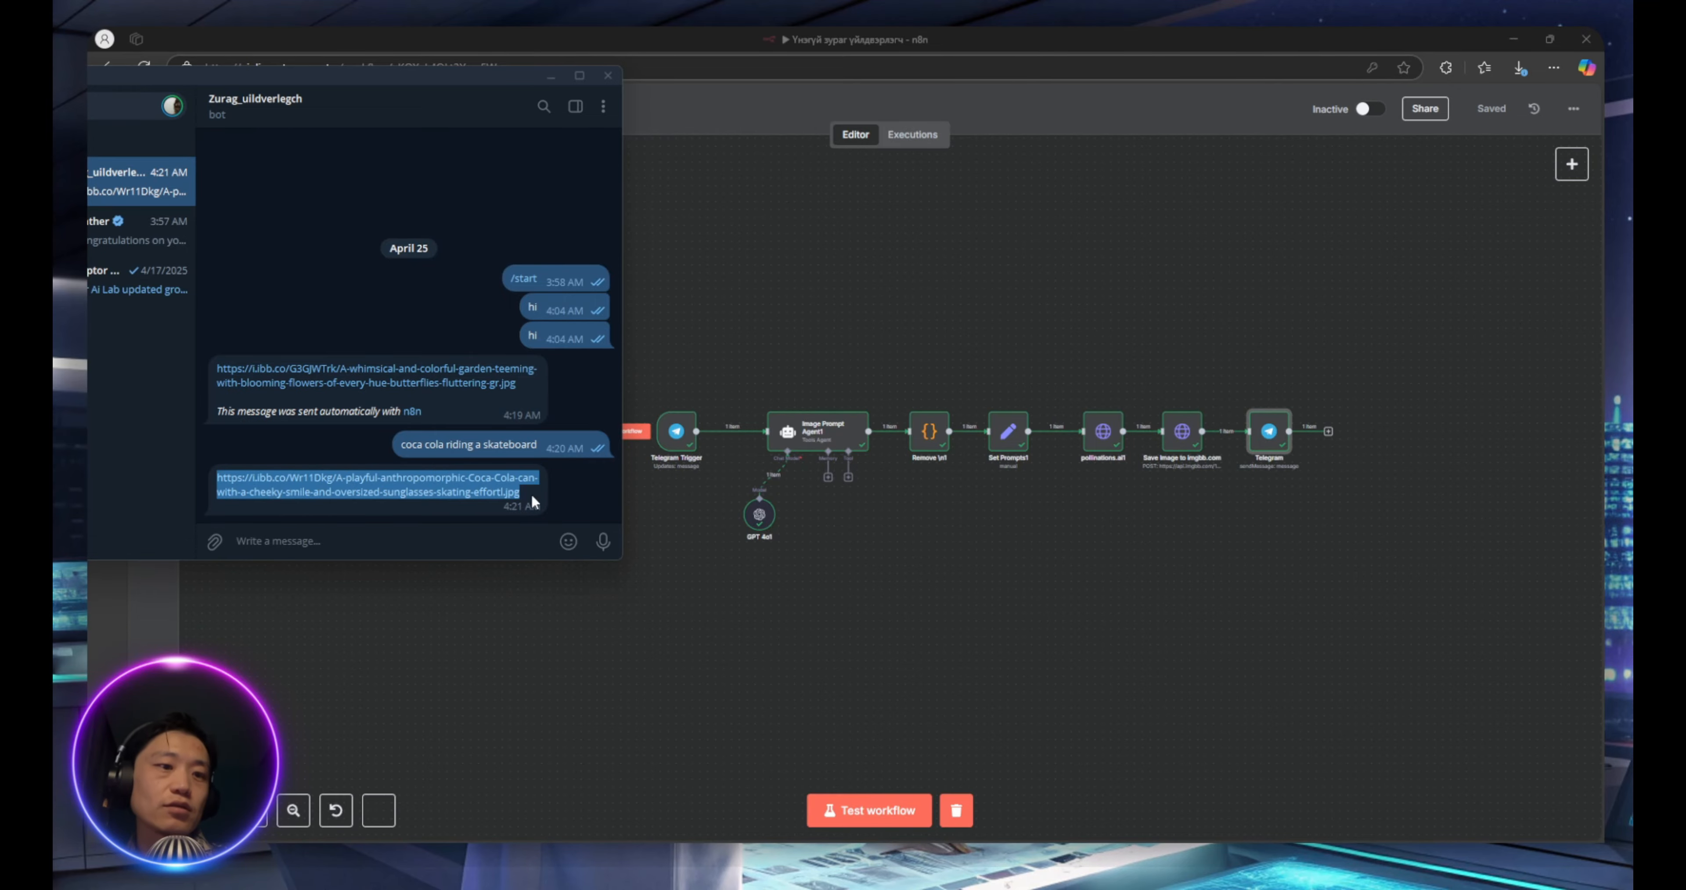
pyautogui.click(784, 839)
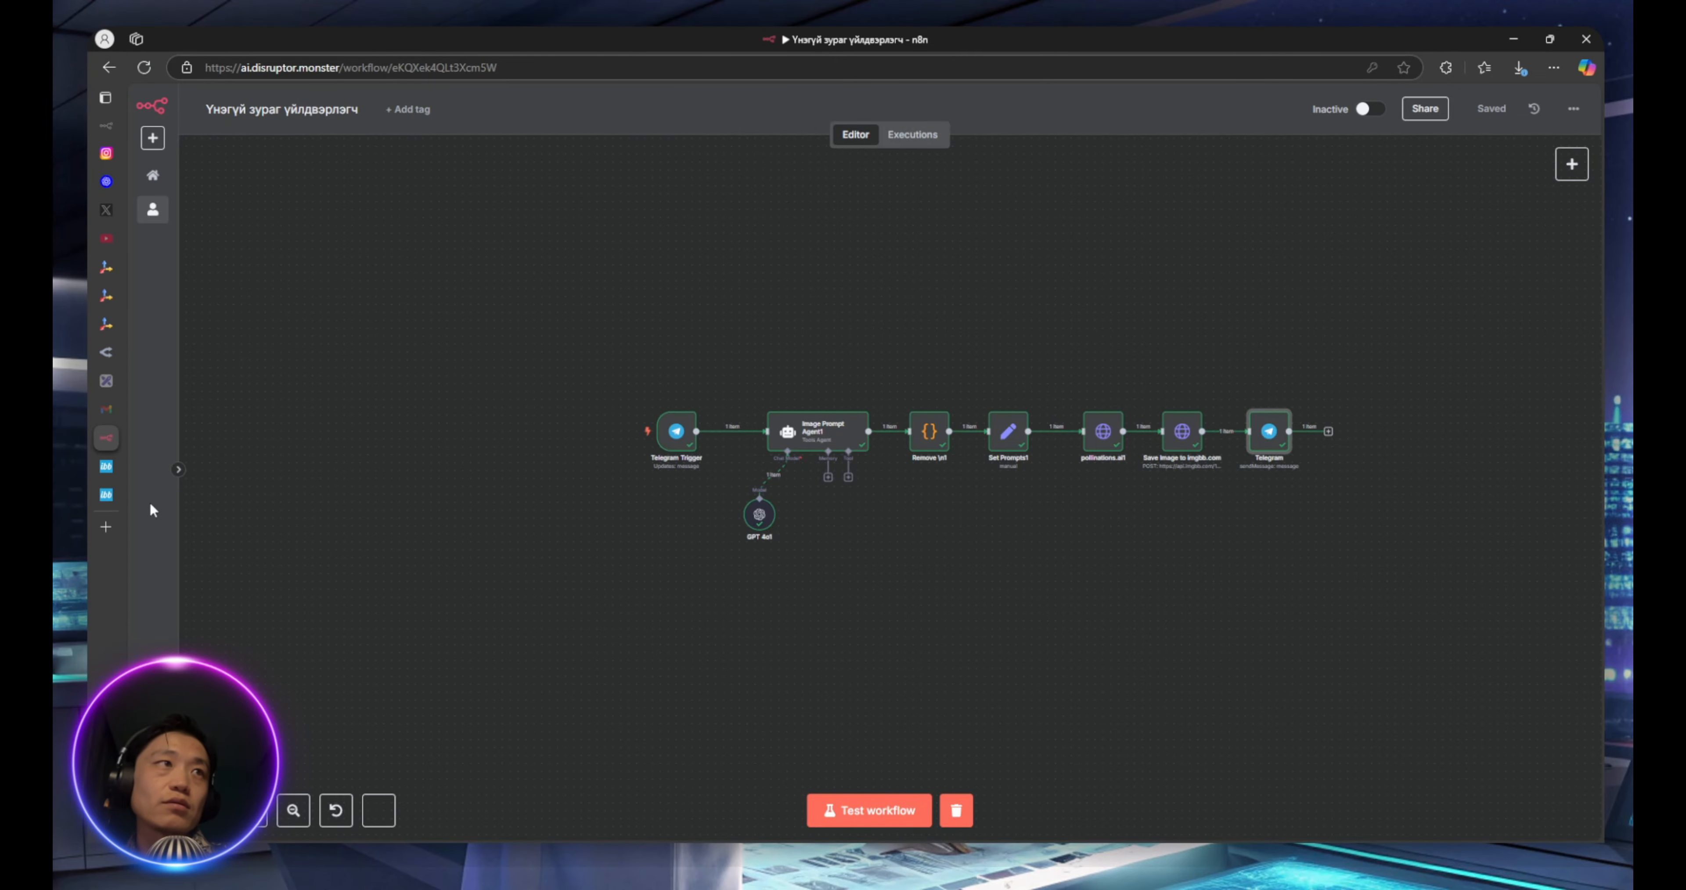
pyautogui.click(106, 527)
pyautogui.hotkey('ctrl', 'v')
pyautogui.press('Return')
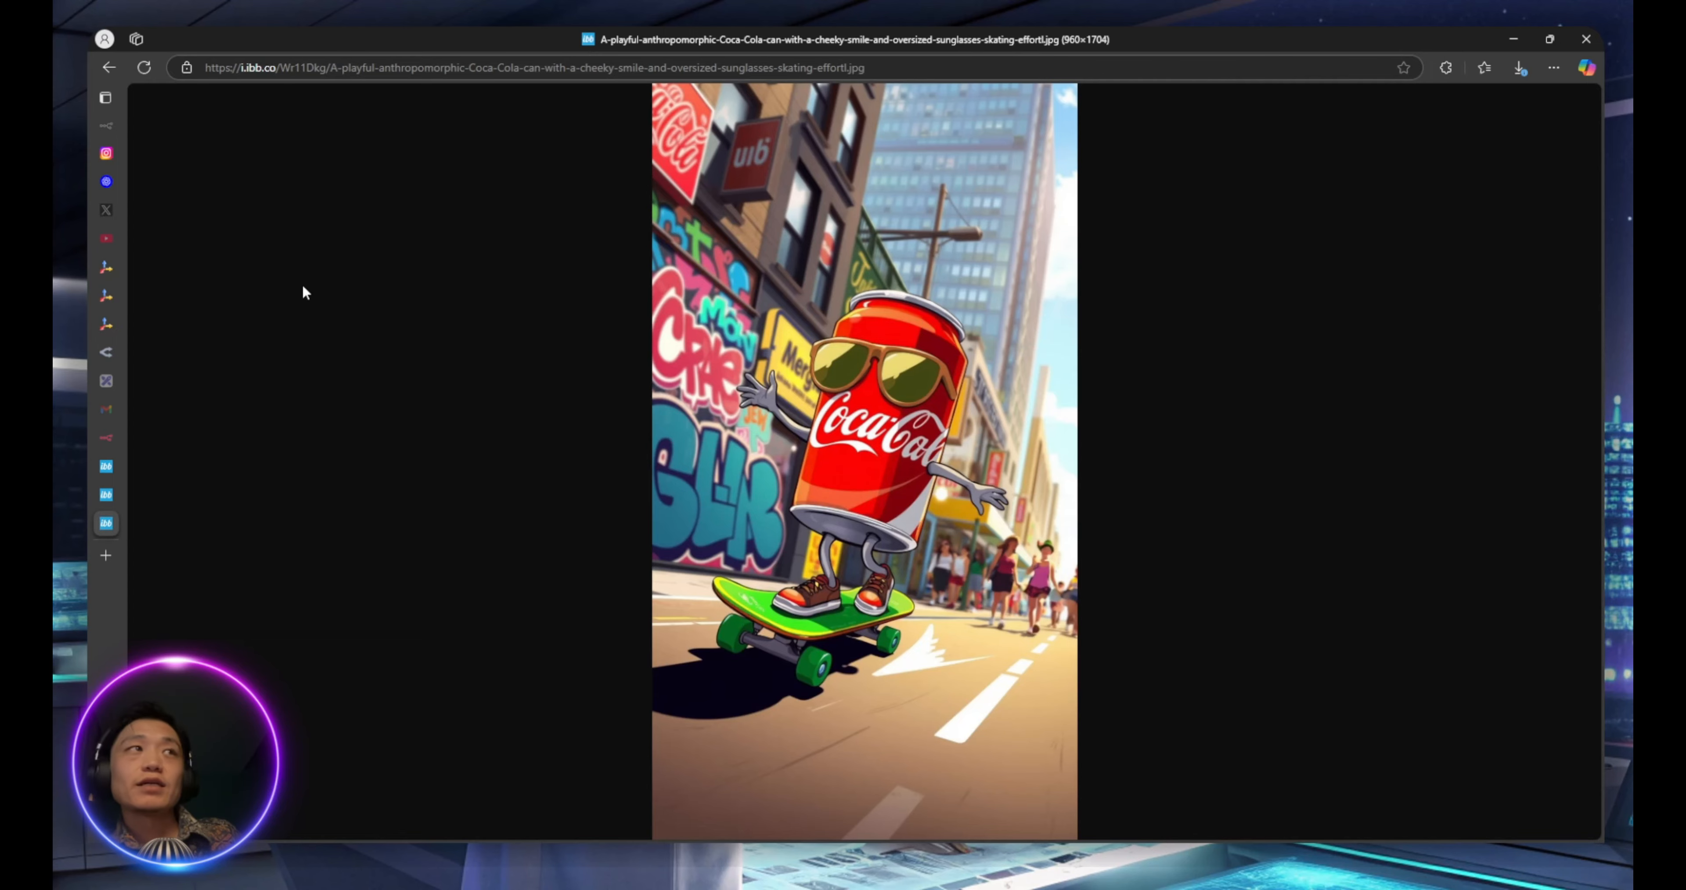
pyautogui.click(121, 127)
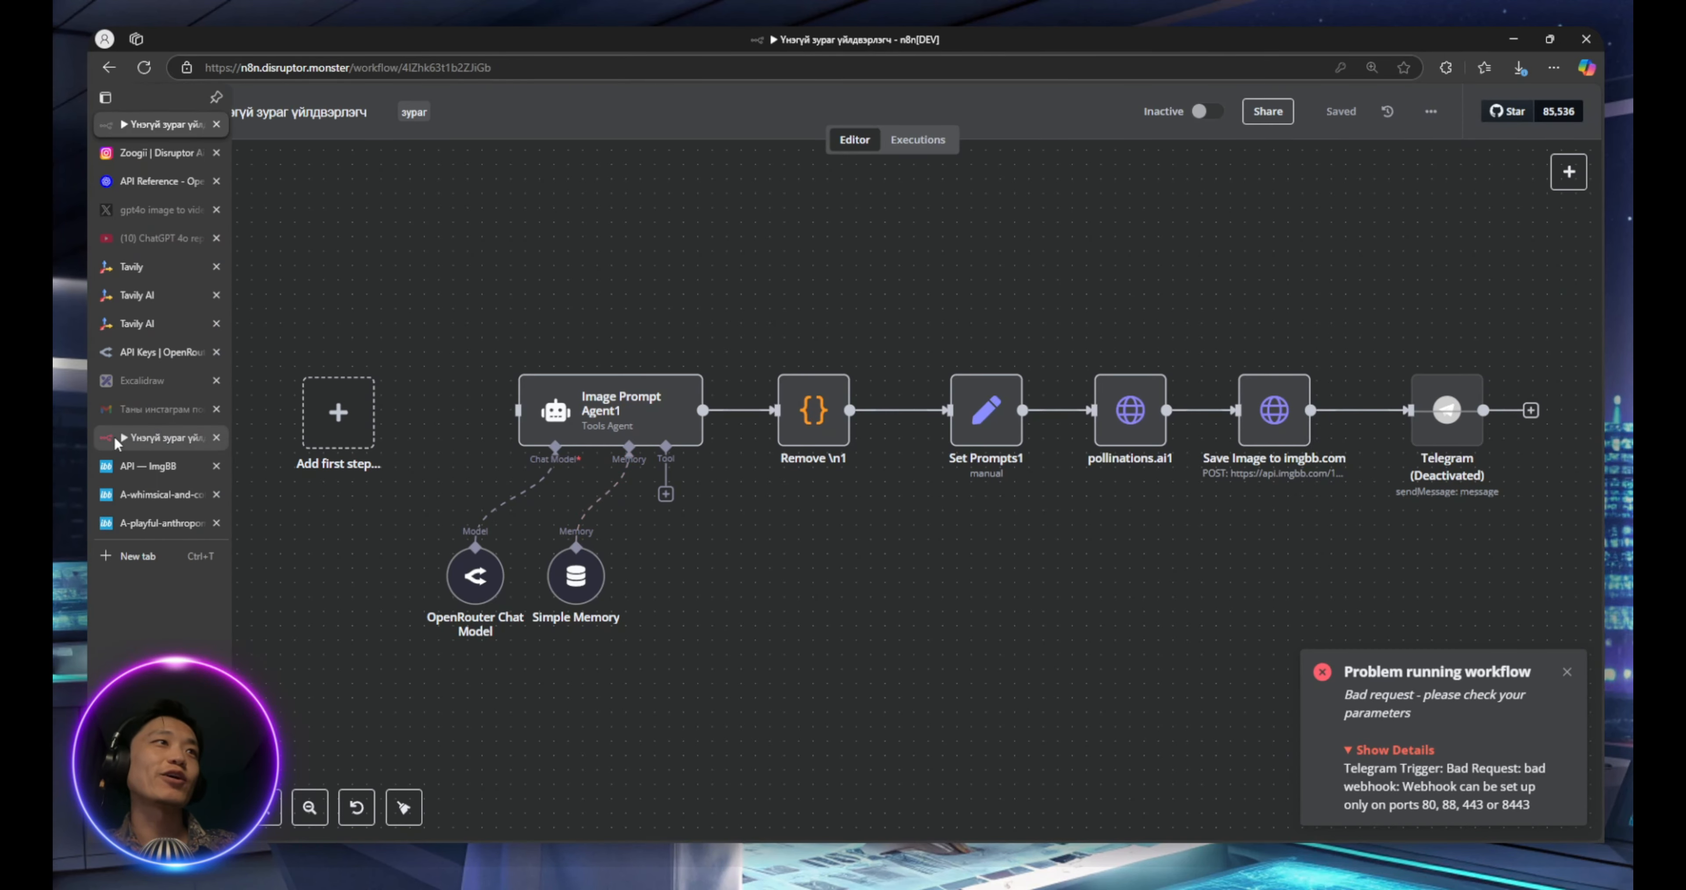
pyautogui.click(108, 437)
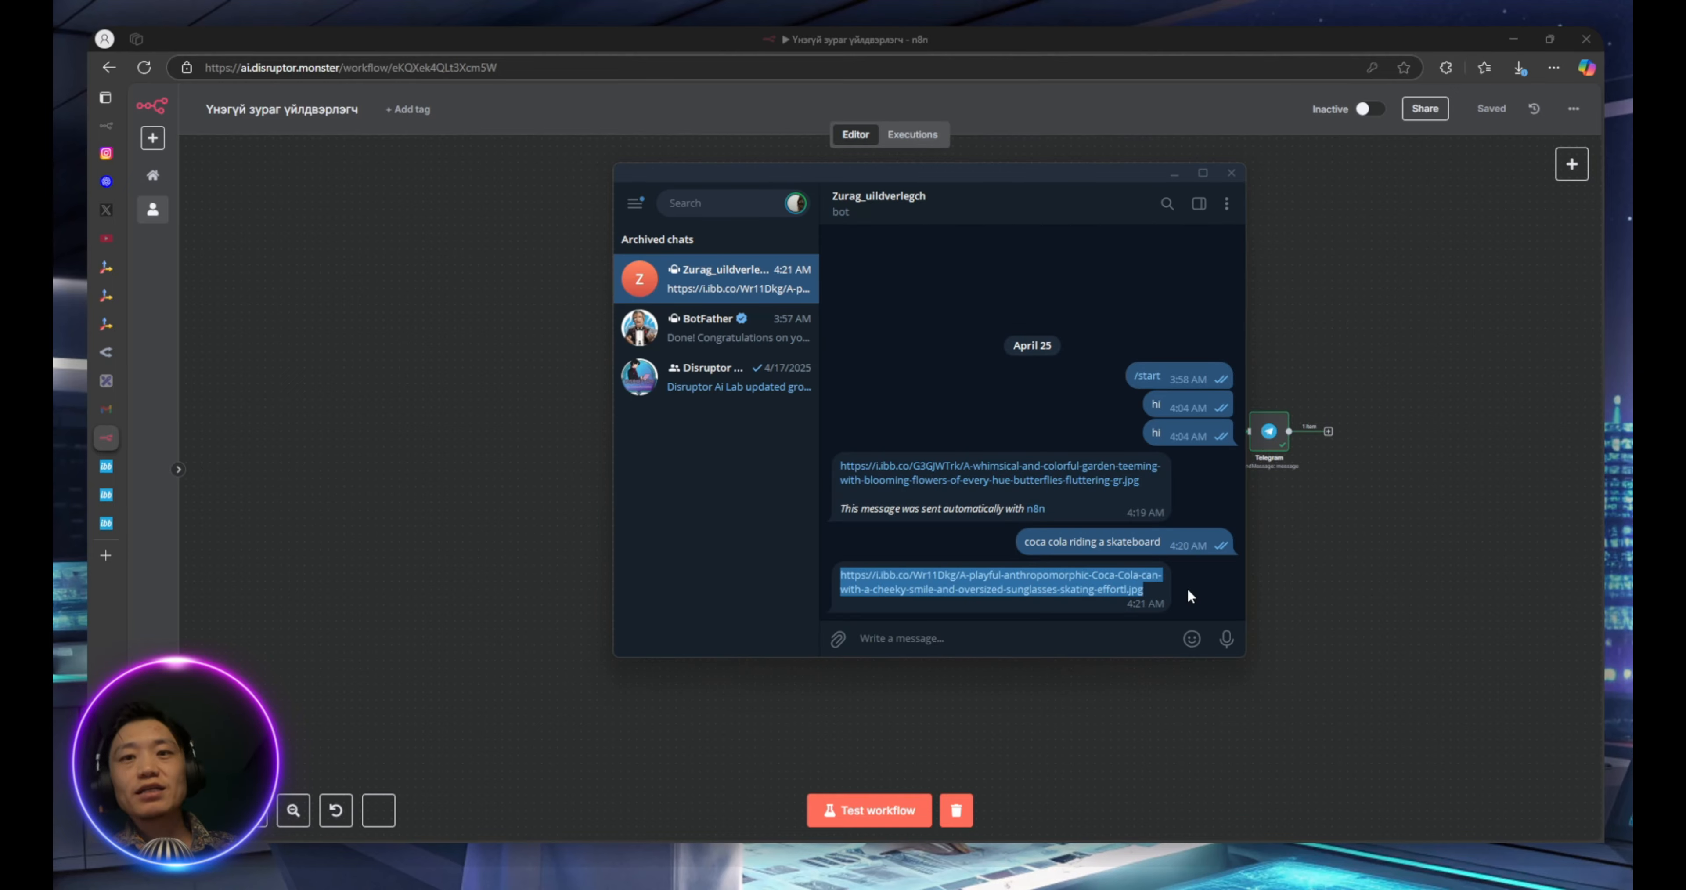